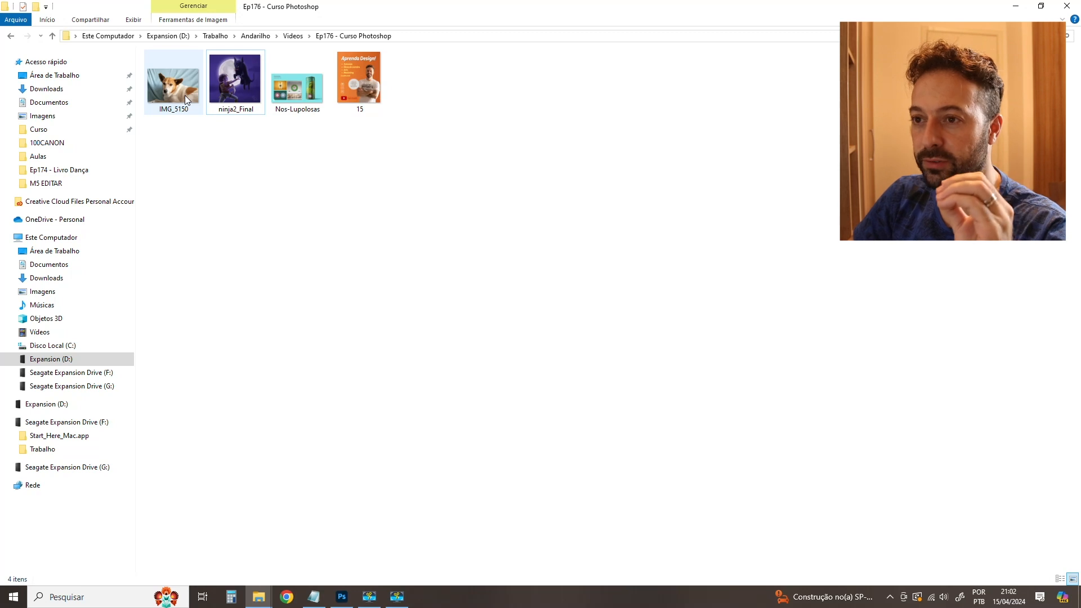
View the sample images IMG_5150, ninja2_Final, Nos-Lupolosas and 15 one after another, closing each after viewing.
{"action": "mouse_move", "coordinate": [184, 95]}
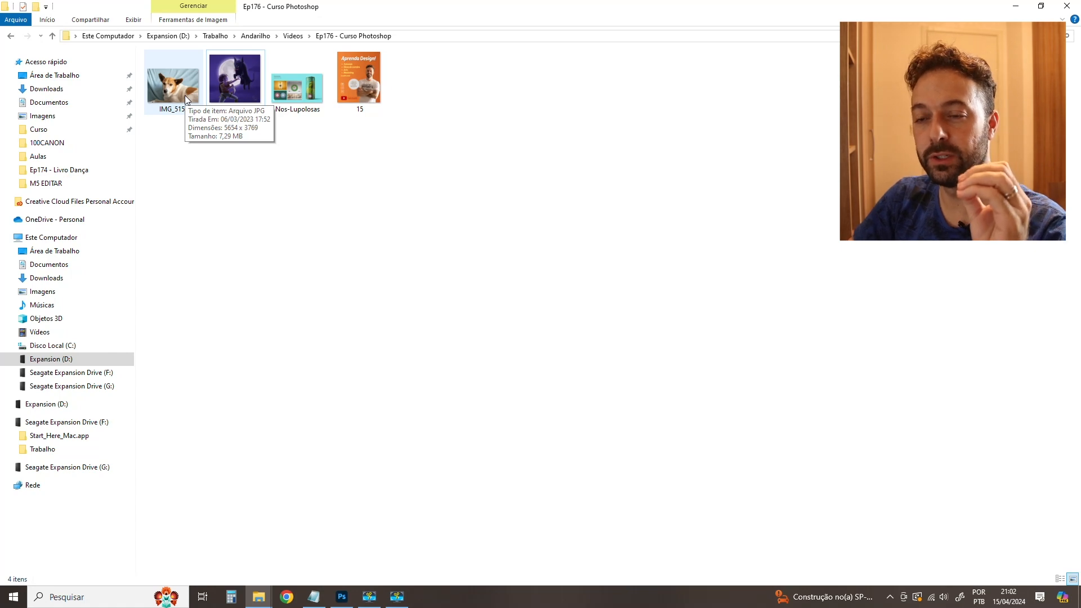
{"action": "double_click", "coordinate": [184, 96]}
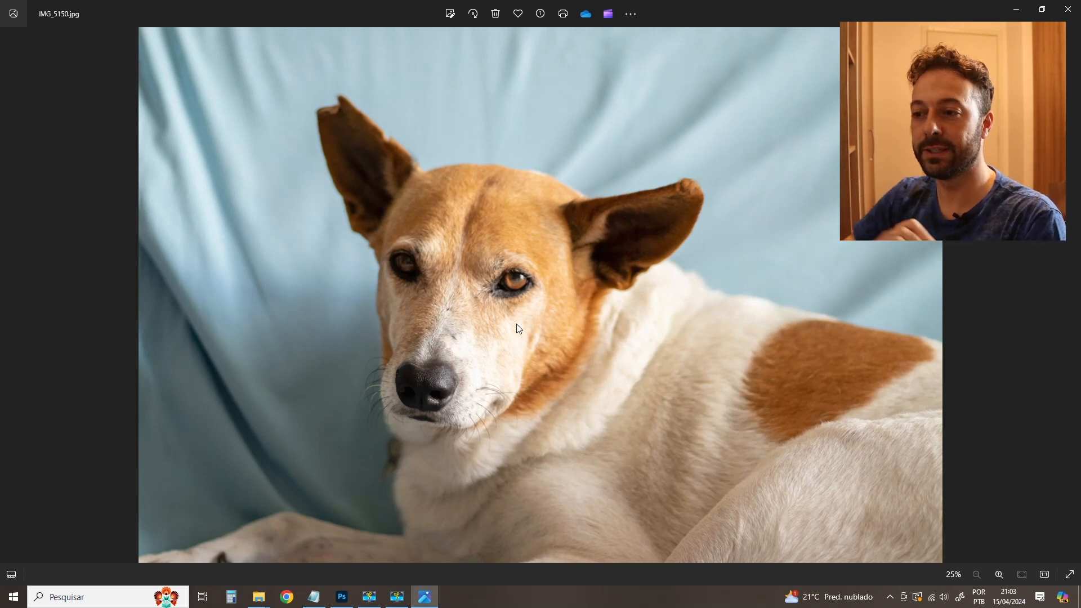
{"action": "left_click", "coordinate": [1068, 12]}
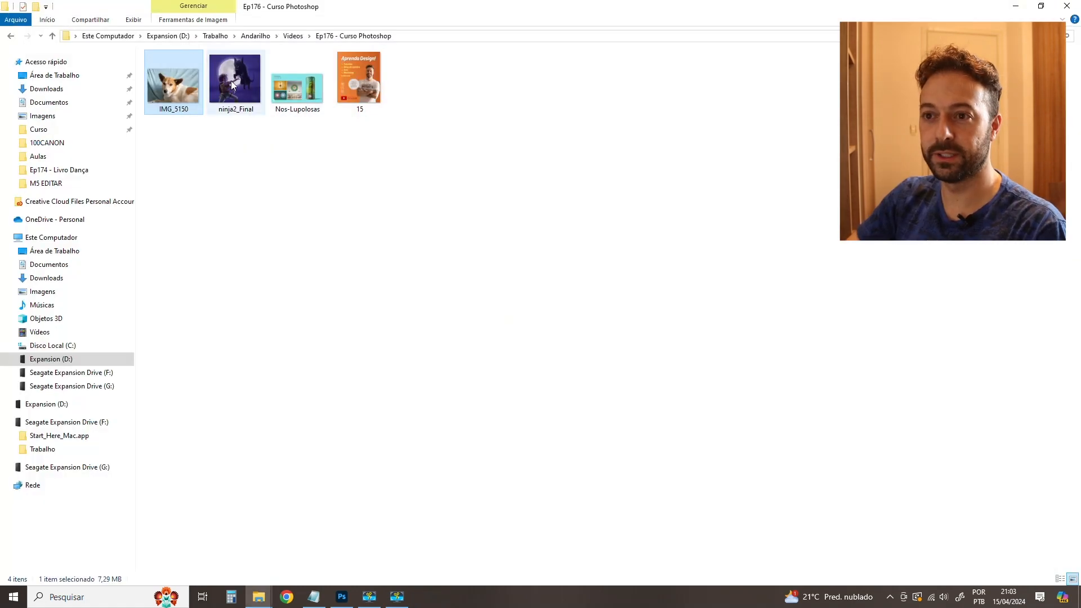
{"action": "double_click", "coordinate": [236, 90]}
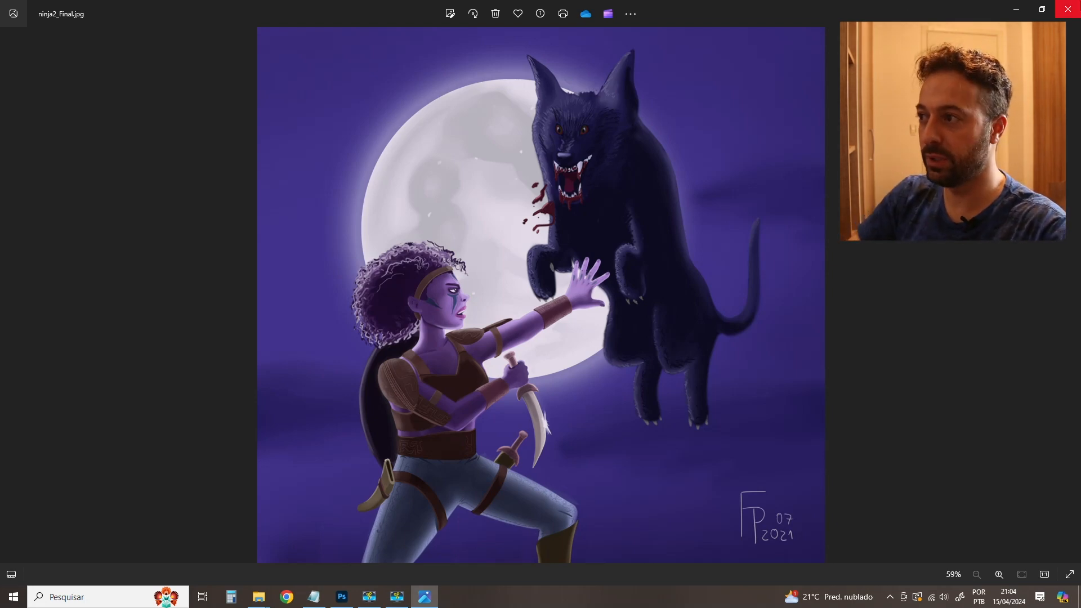
{"action": "left_click", "coordinate": [1068, 9]}
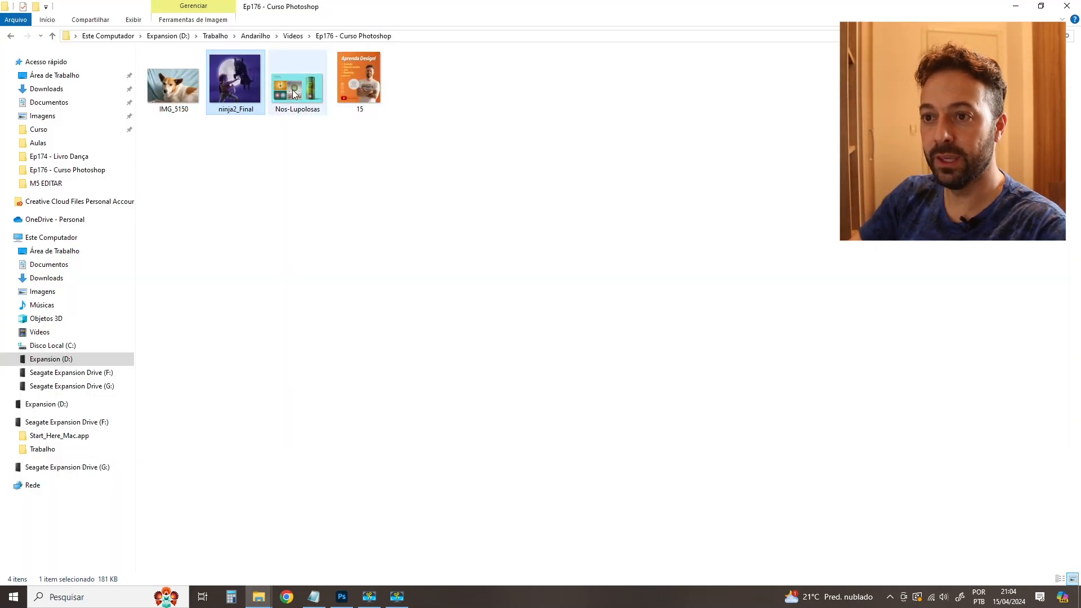
{"action": "left_click", "coordinate": [292, 89]}
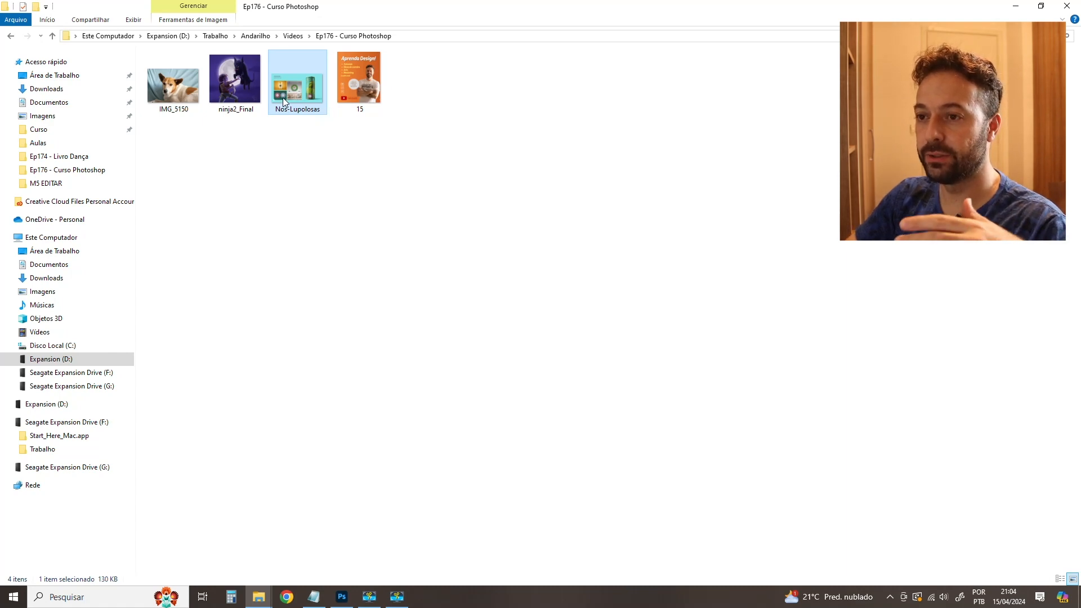
{"action": "double_click", "coordinate": [305, 97]}
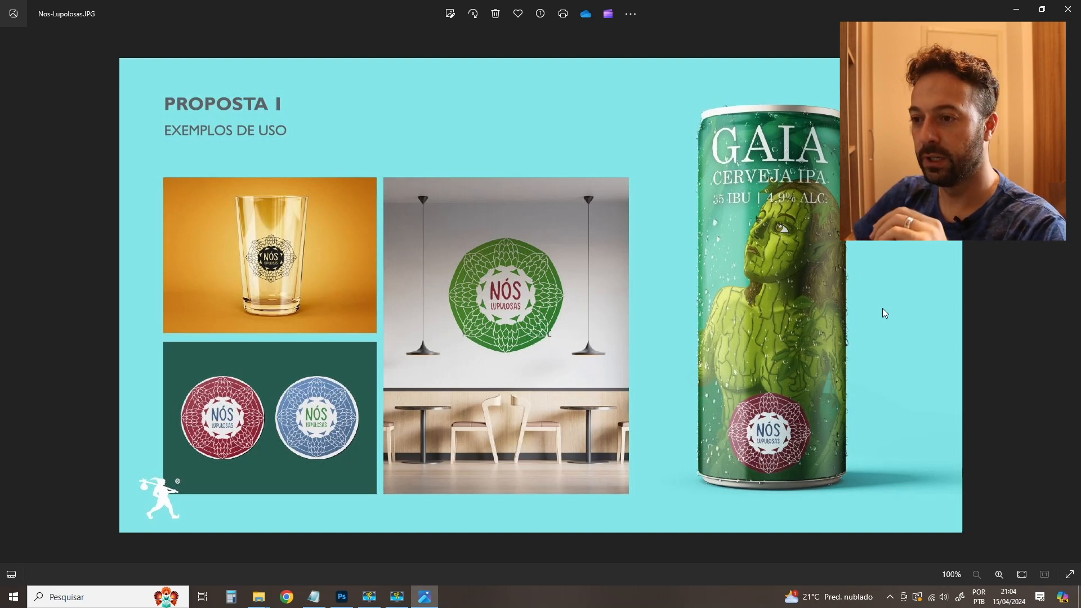
{"action": "left_click", "coordinate": [1067, 9]}
{"action": "double_click", "coordinate": [359, 79]}
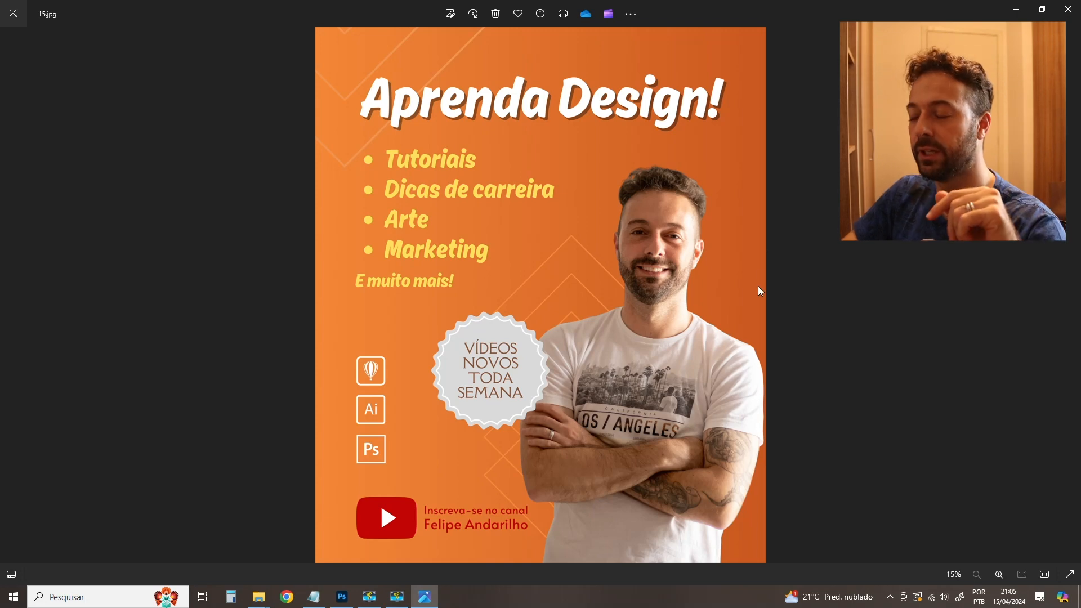
{"action": "left_click", "coordinate": [1067, 10]}
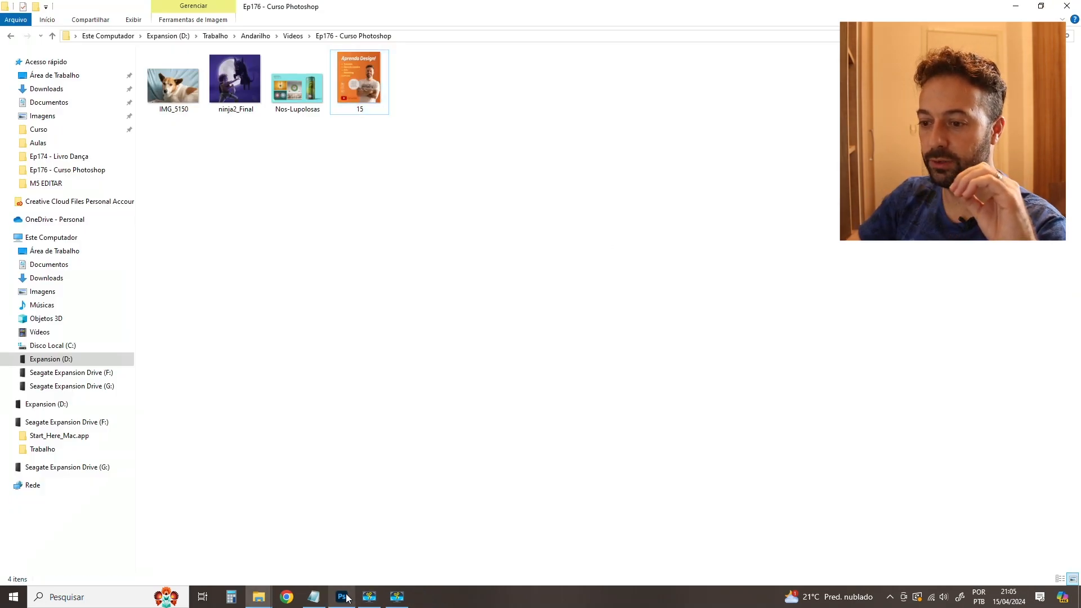
Switch to Photoshop and close the blank document Sem Título-1.
{"action": "left_click", "coordinate": [396, 596]}
{"action": "left_click", "coordinate": [404, 597]}
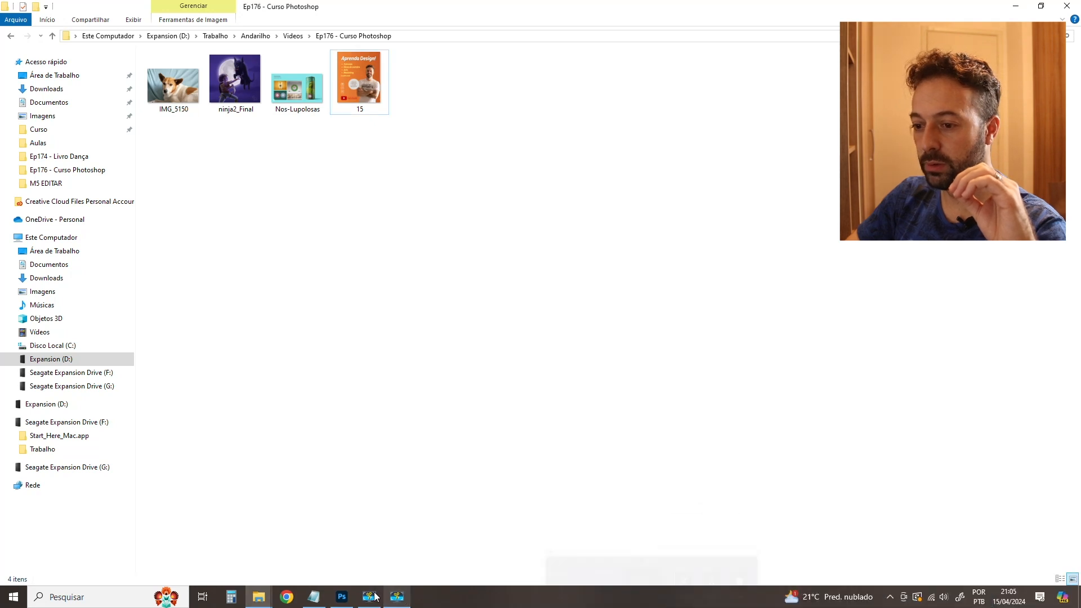
{"action": "left_click", "coordinate": [344, 597]}
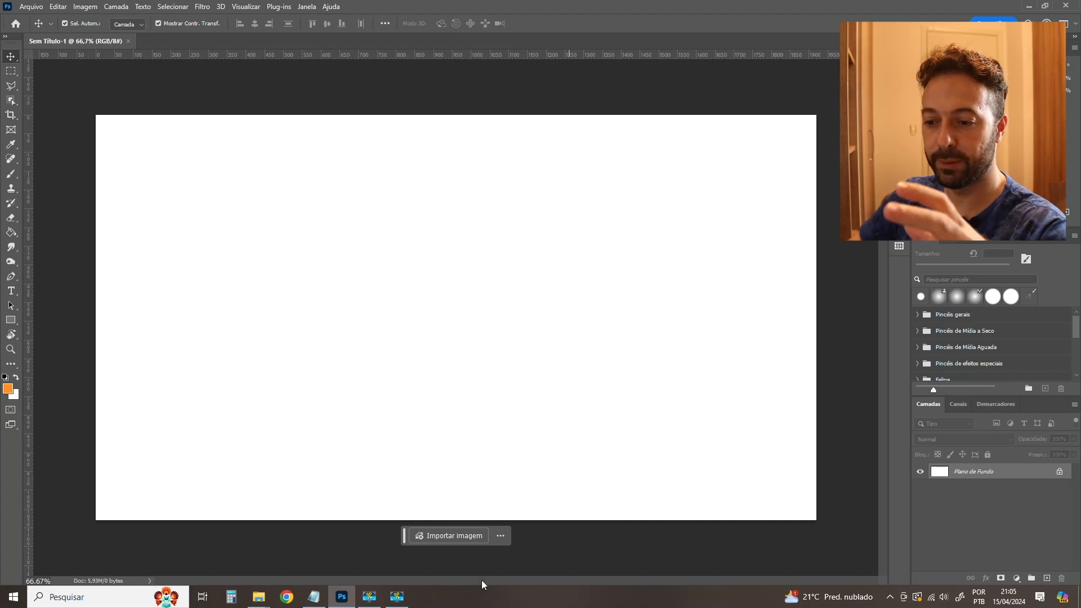
{"action": "mouse_move", "coordinate": [363, 604]}
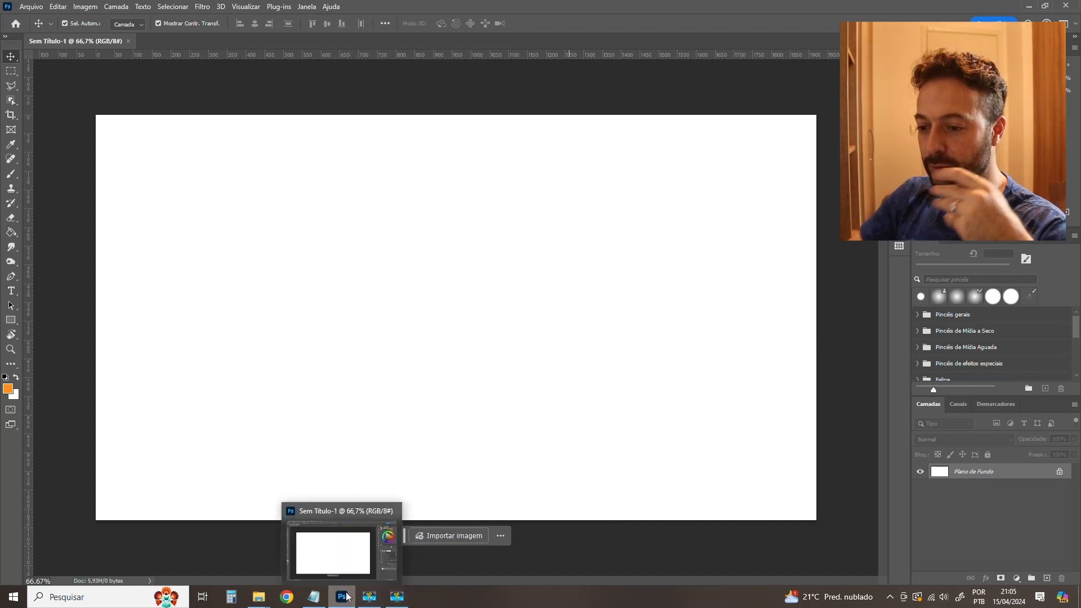
{"action": "mouse_move", "coordinate": [317, 605]}
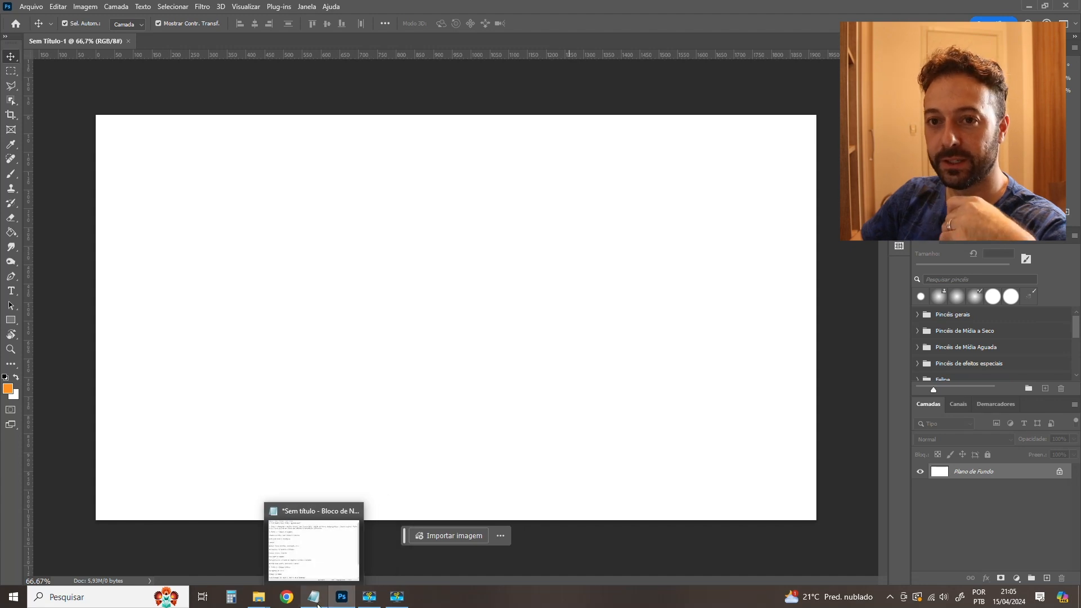
{"action": "left_click", "coordinate": [317, 604]}
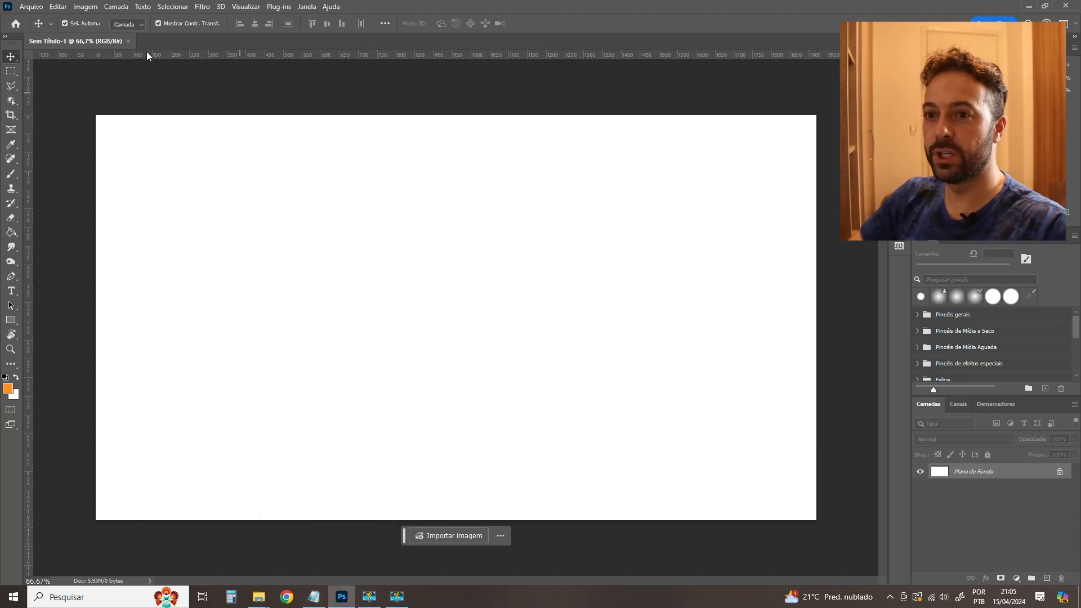
{"action": "left_click", "coordinate": [129, 41]}
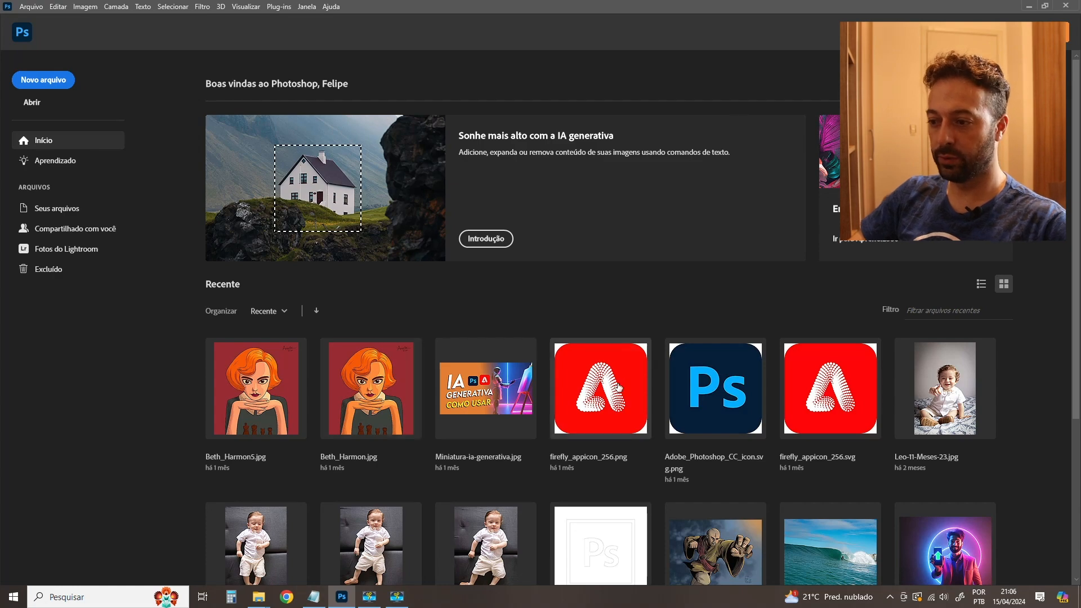
Create a new 1920 x 1080 pixel document at 72 ppi in RGB with a white background.
{"action": "scroll", "coordinate": [842, 384], "scroll_direction": "down", "scroll_amount": 4}
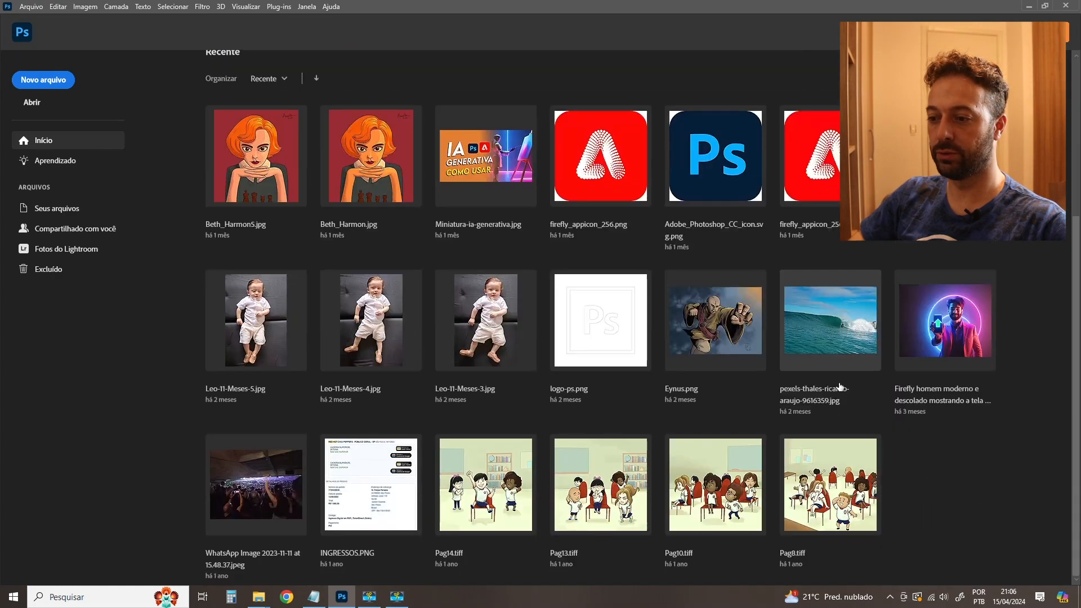
{"action": "scroll", "coordinate": [828, 401], "scroll_direction": "up", "scroll_amount": 4}
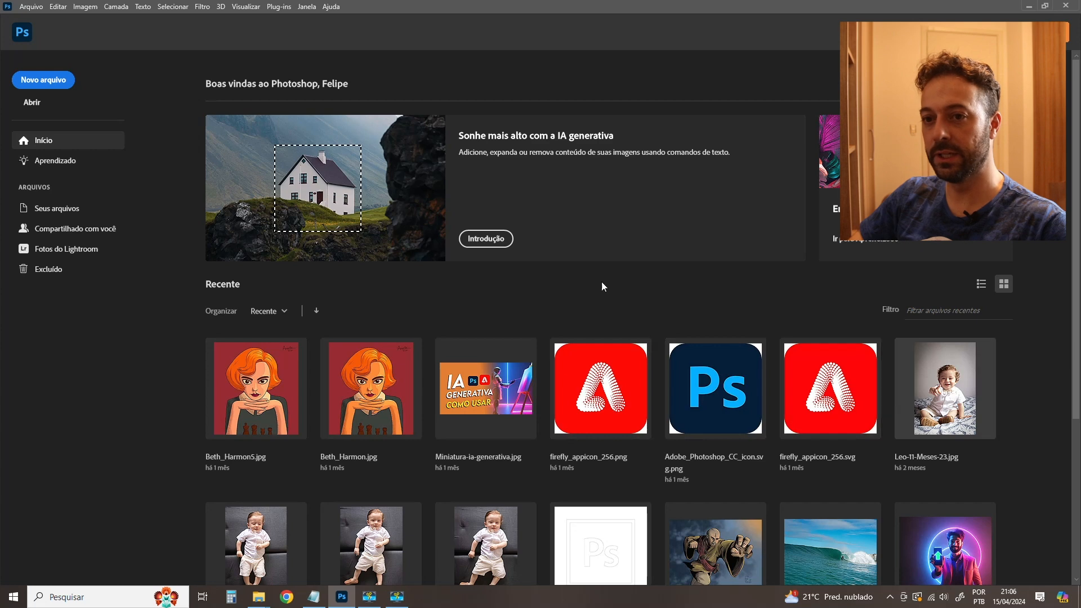
{"action": "left_click", "coordinate": [35, 82]}
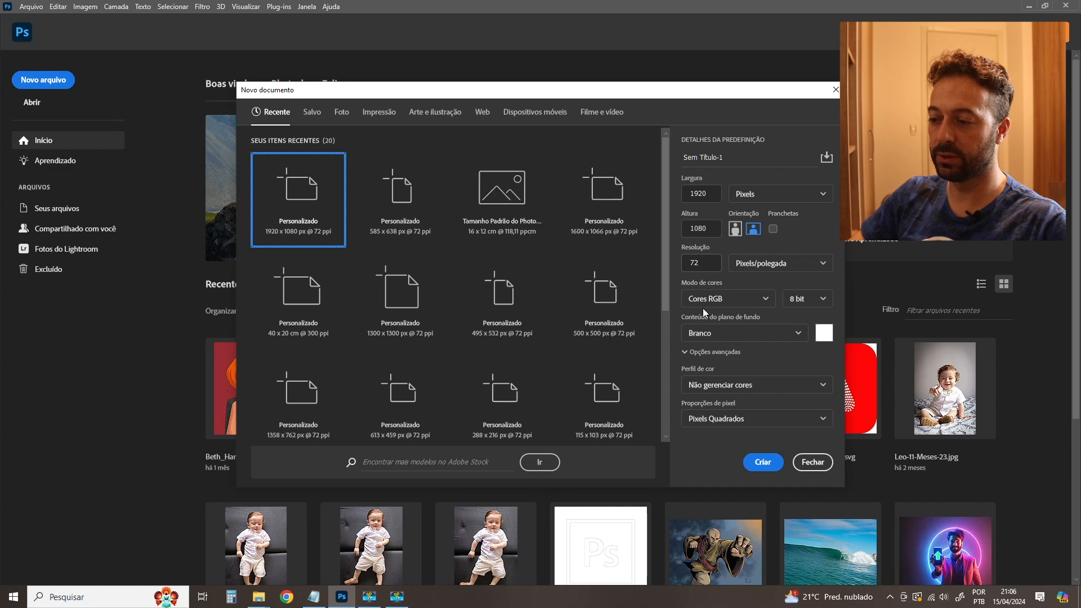
{"action": "left_click", "coordinate": [768, 464]}
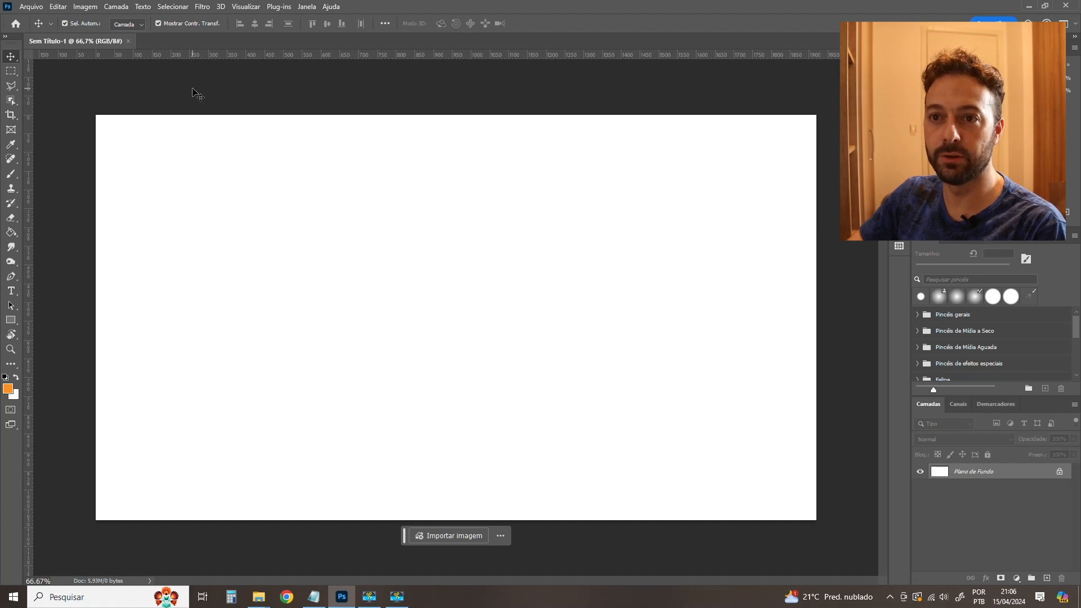
Open the canvas size settings and review the units offered for the width, keeping pixels.
{"action": "left_click", "coordinate": [84, 7]}
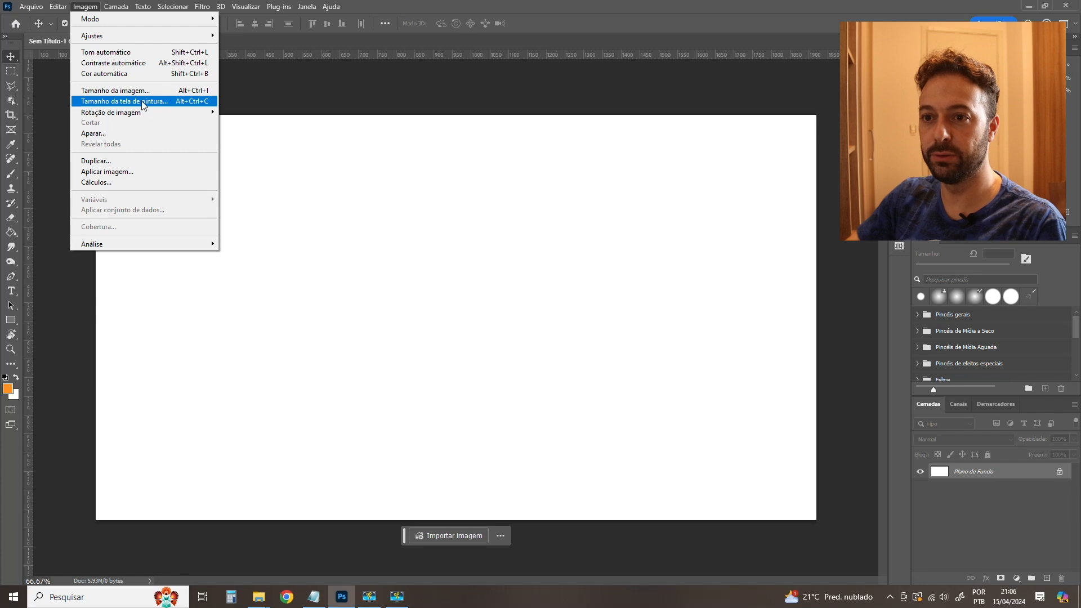
{"action": "left_click", "coordinate": [142, 102]}
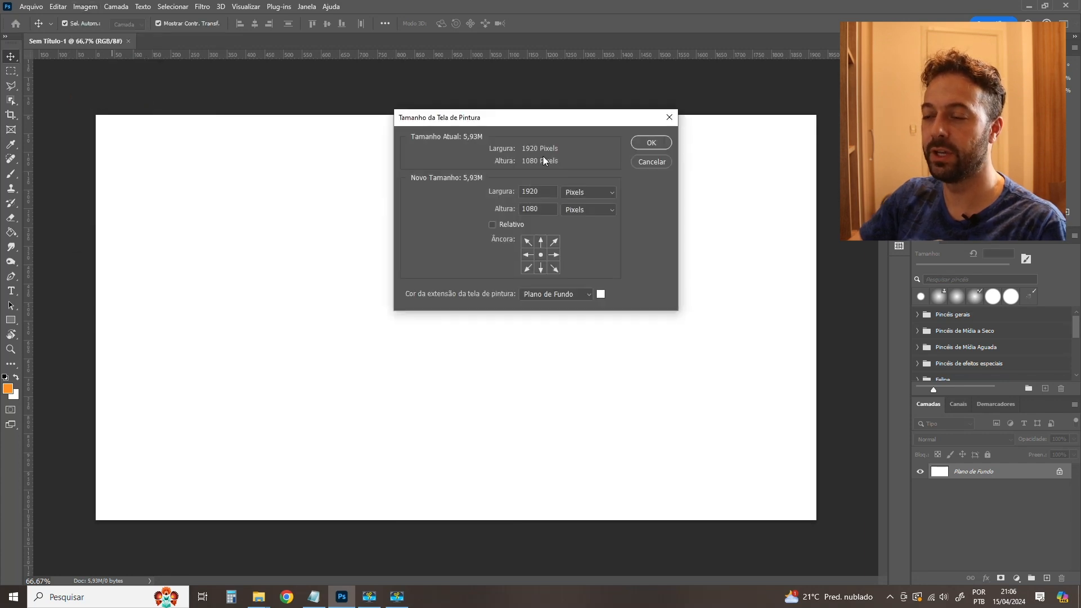
{"action": "left_click", "coordinate": [582, 192]}
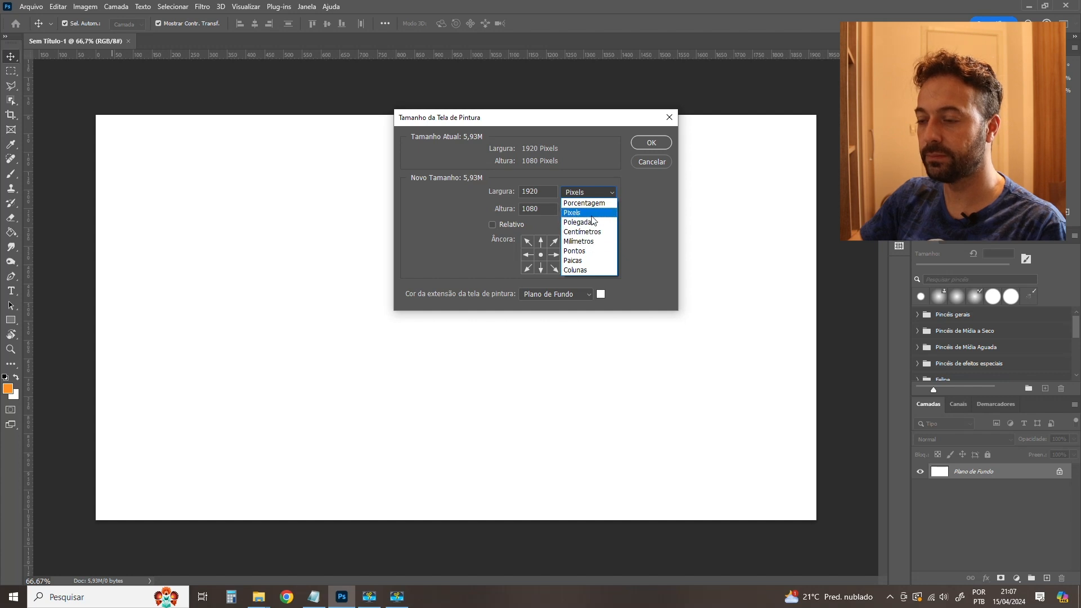
{"action": "left_click", "coordinate": [599, 192]}
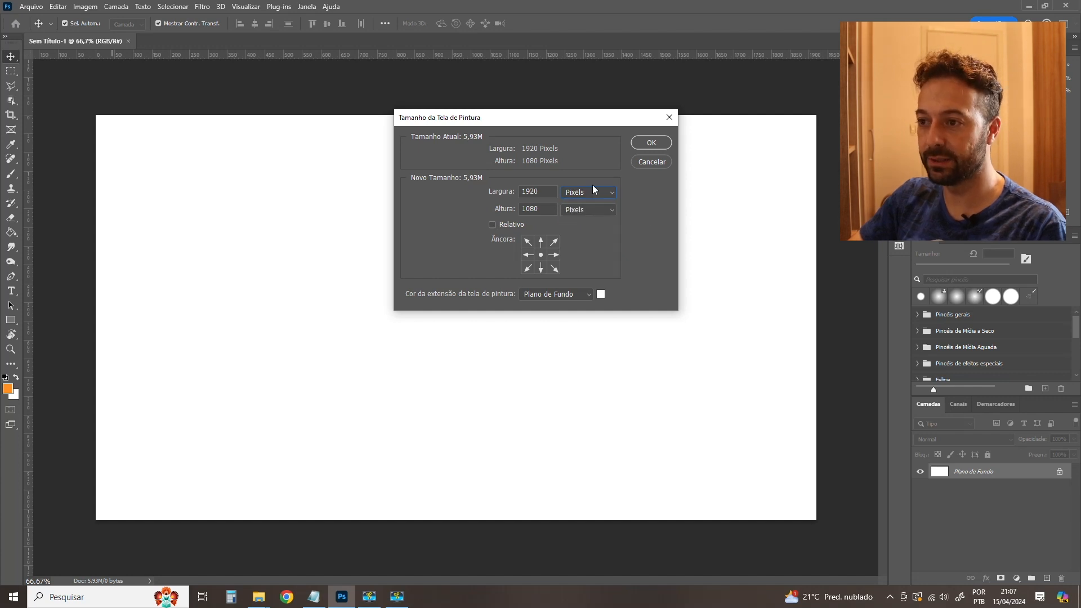
{"action": "left_click", "coordinate": [597, 190]}
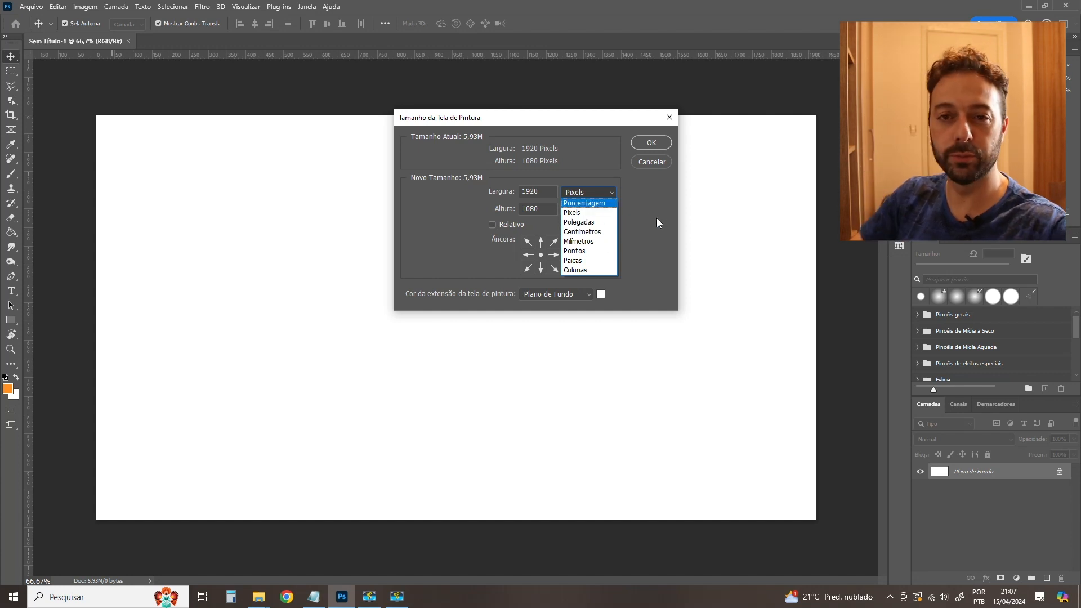
{"action": "left_click", "coordinate": [606, 191]}
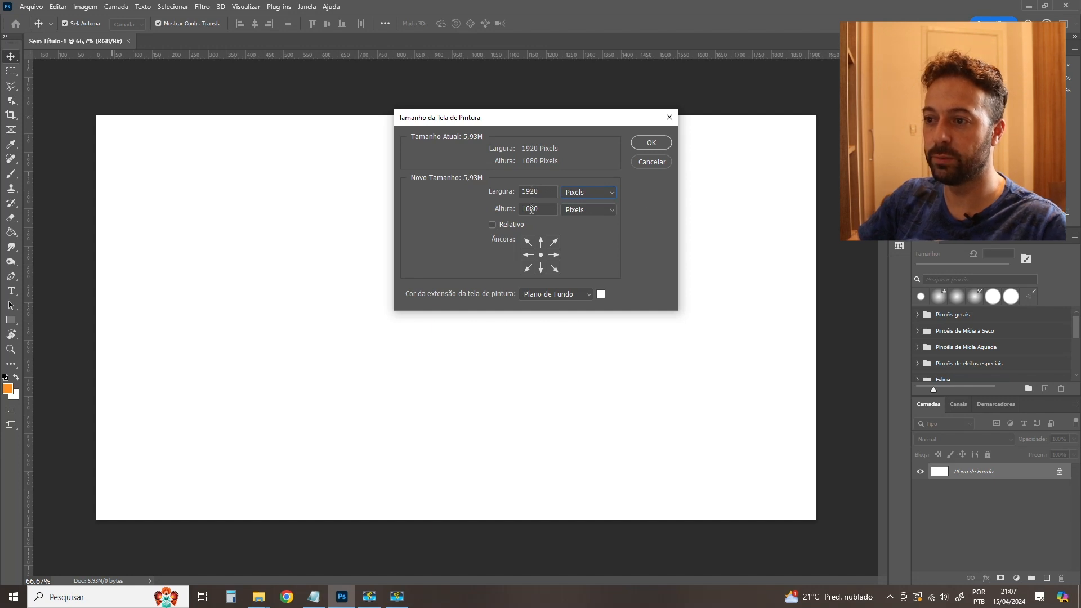
Try new canvas widths of 1500 and 2500 pixels.
{"action": "double_click", "coordinate": [536, 192]}
{"action": "type", "text": "1500"}
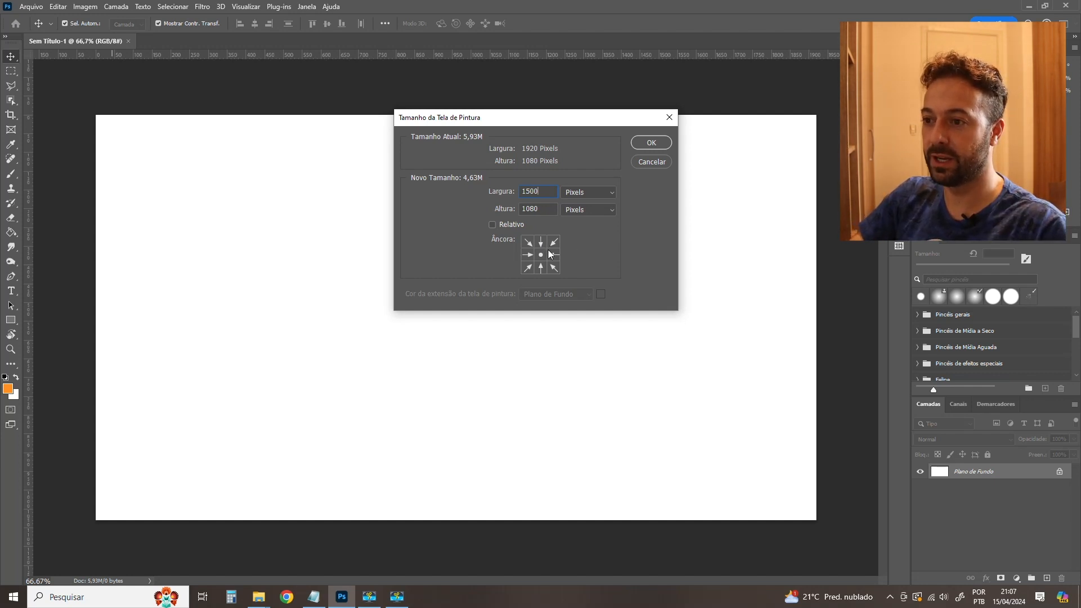
{"action": "left_click_drag", "start_coordinate": [536, 192], "coordinate": [462, 188]}
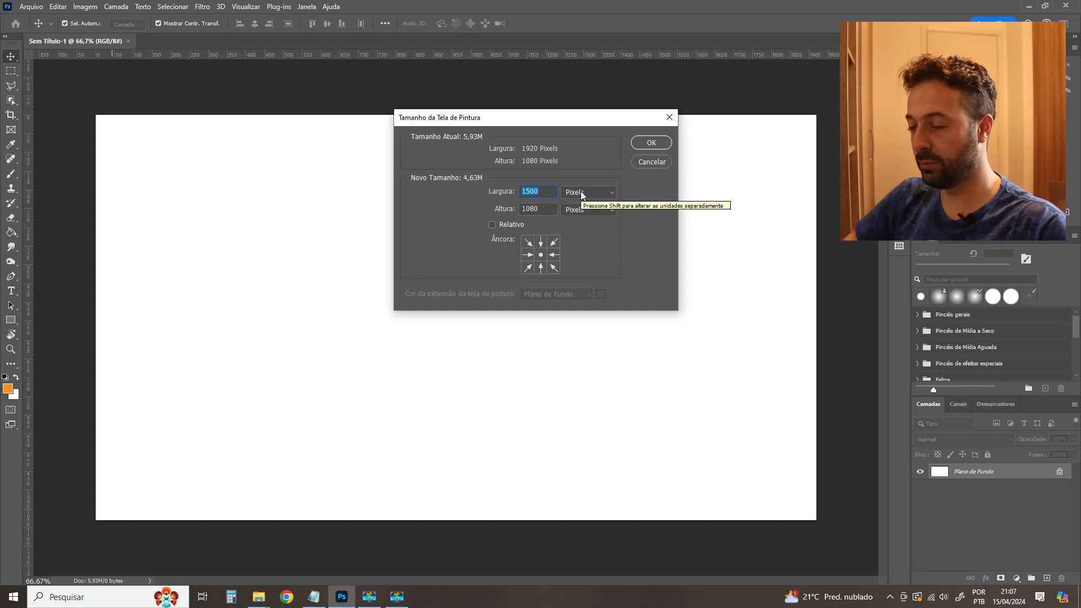
{"action": "type", "text": "2500"}
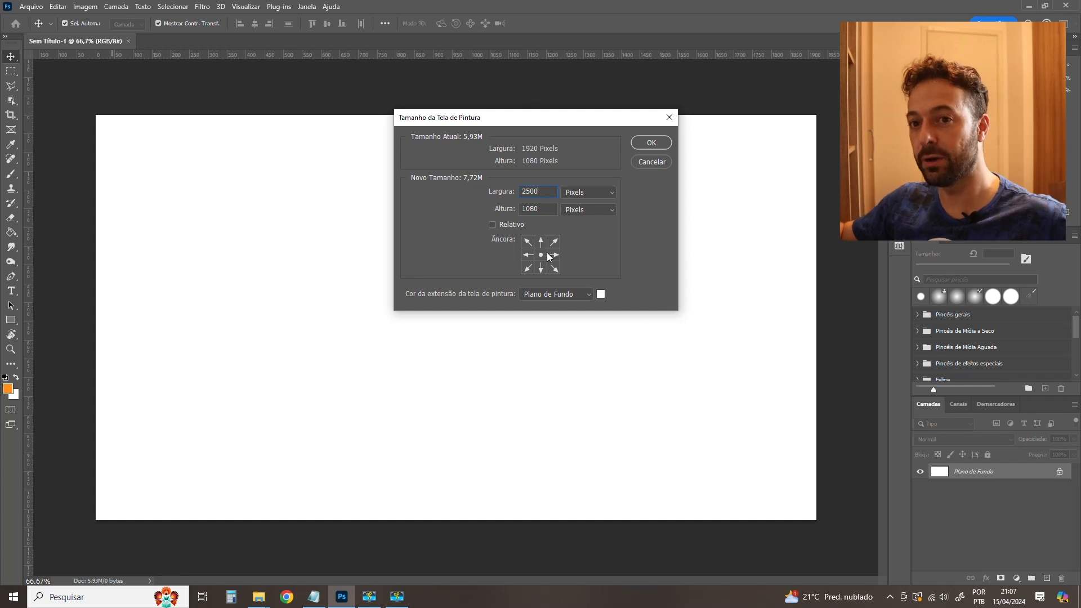
Set the canvas width to 1500 pixels and apply the resize, accepting the clipping.
{"action": "double_click", "coordinate": [542, 188]}
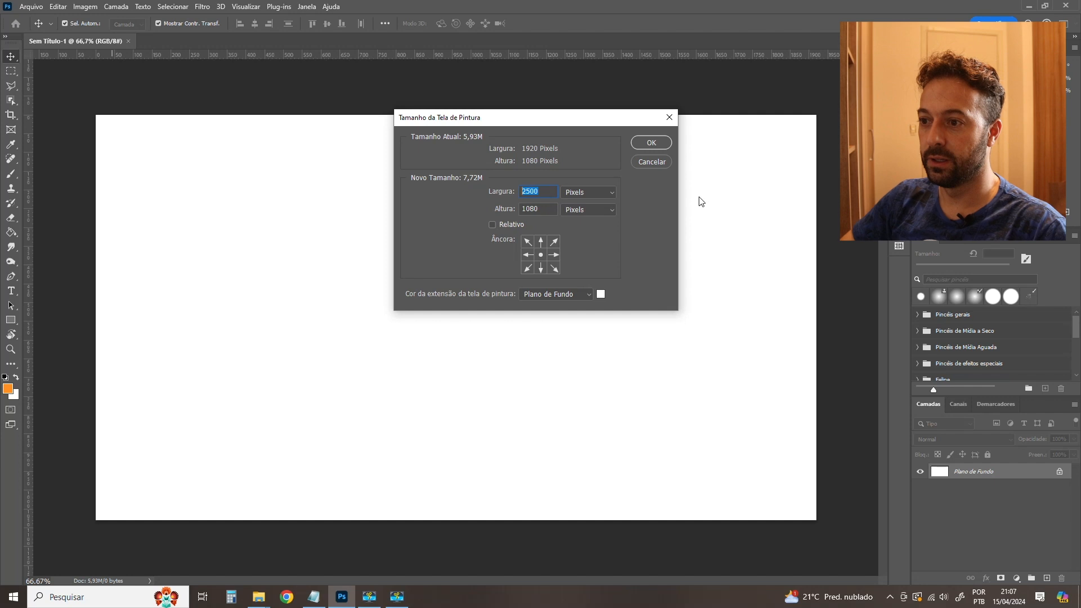
{"action": "type", "text": "1500"}
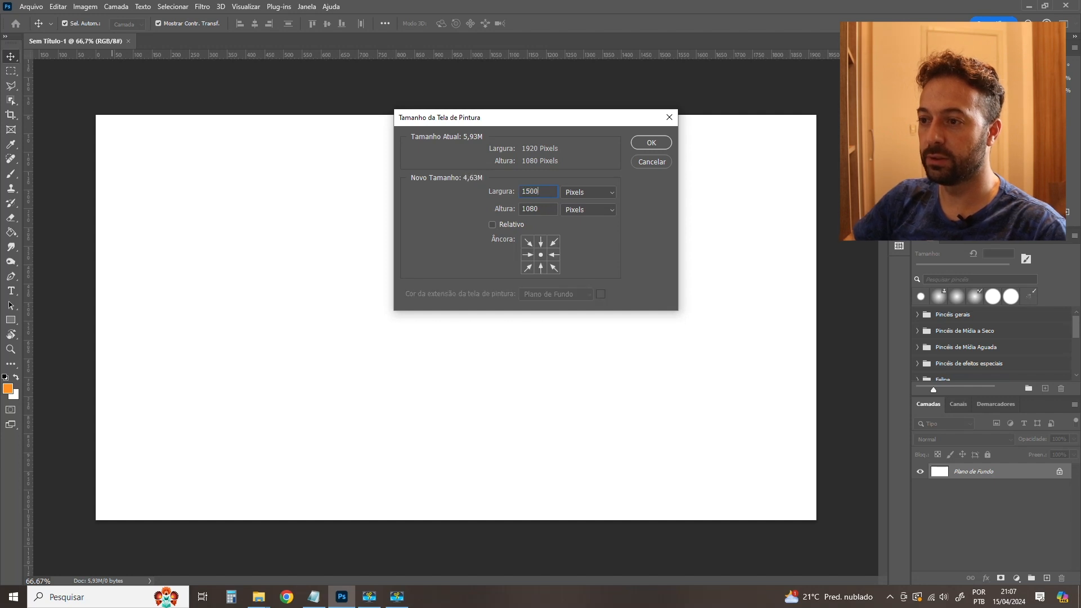
{"action": "left_click", "coordinate": [527, 255]}
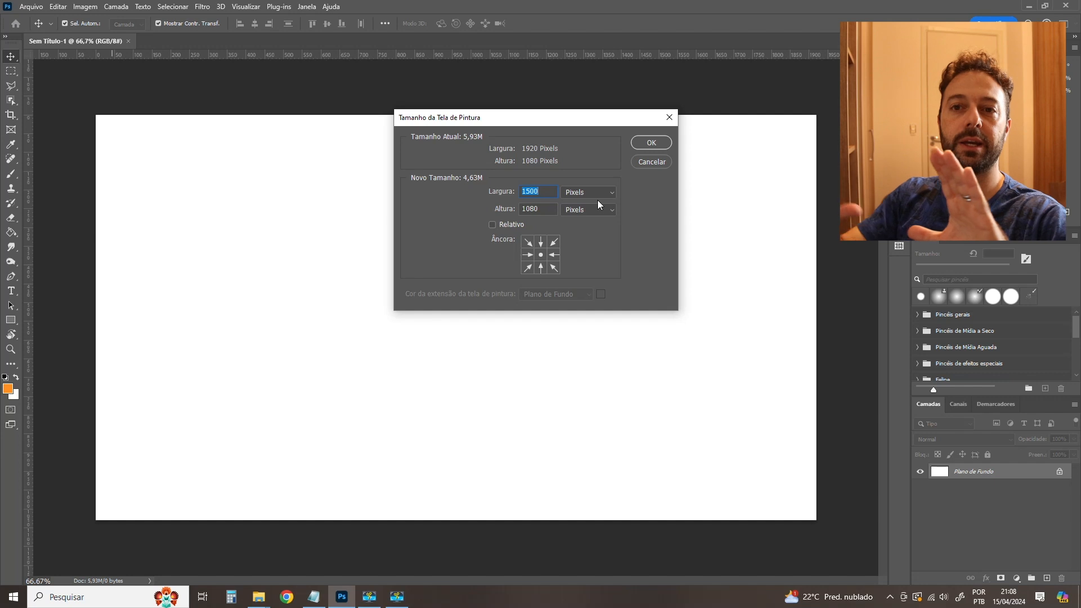
{"action": "left_click", "coordinate": [650, 143]}
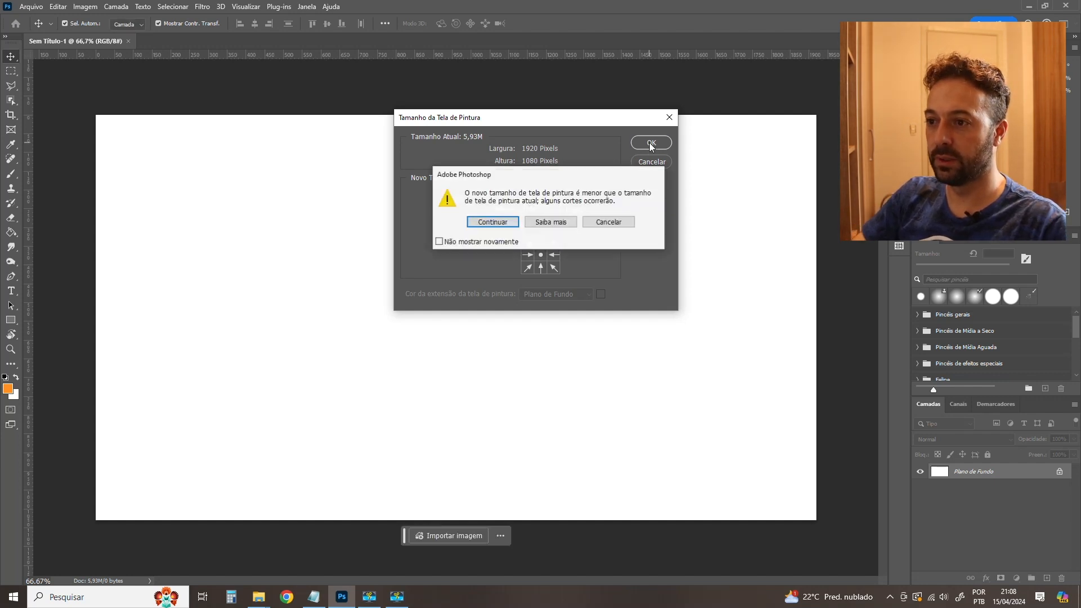
{"action": "left_click", "coordinate": [506, 224]}
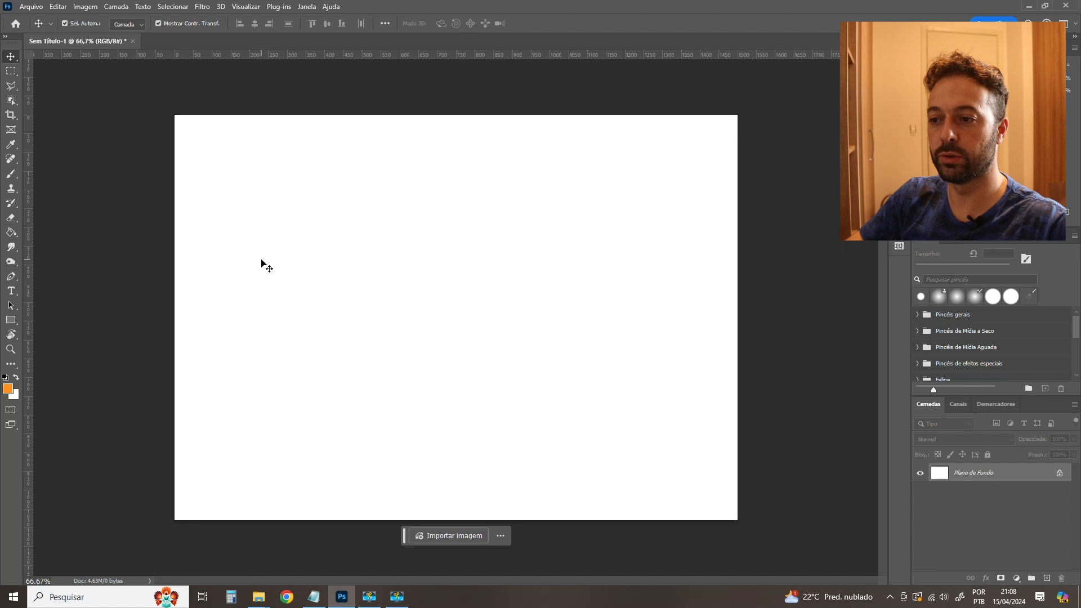
{"action": "left_click", "coordinate": [77, 7]}
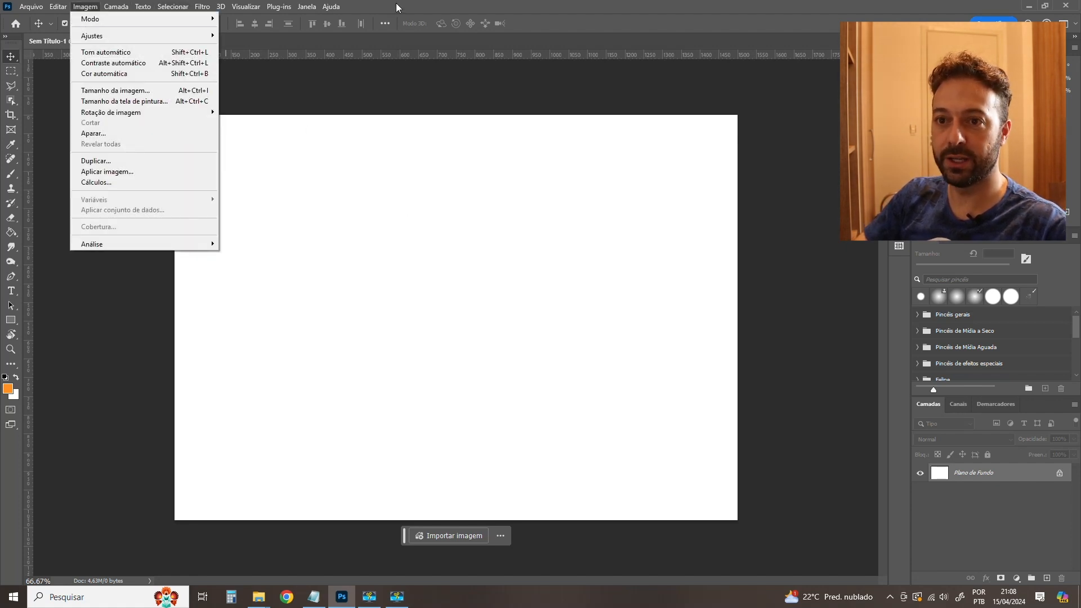
{"action": "left_click", "coordinate": [472, 116]}
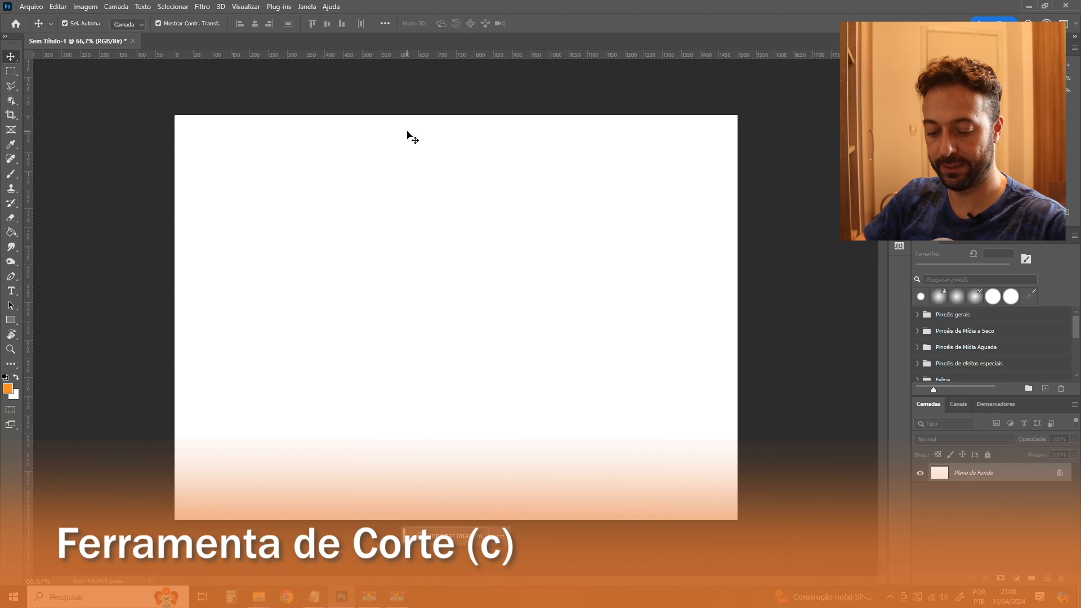
Crop the blank canvas slightly narrower with the Crop tool, to about 1458 x 1080 pixels, and apply the crop.
{"action": "key", "text": "c"}
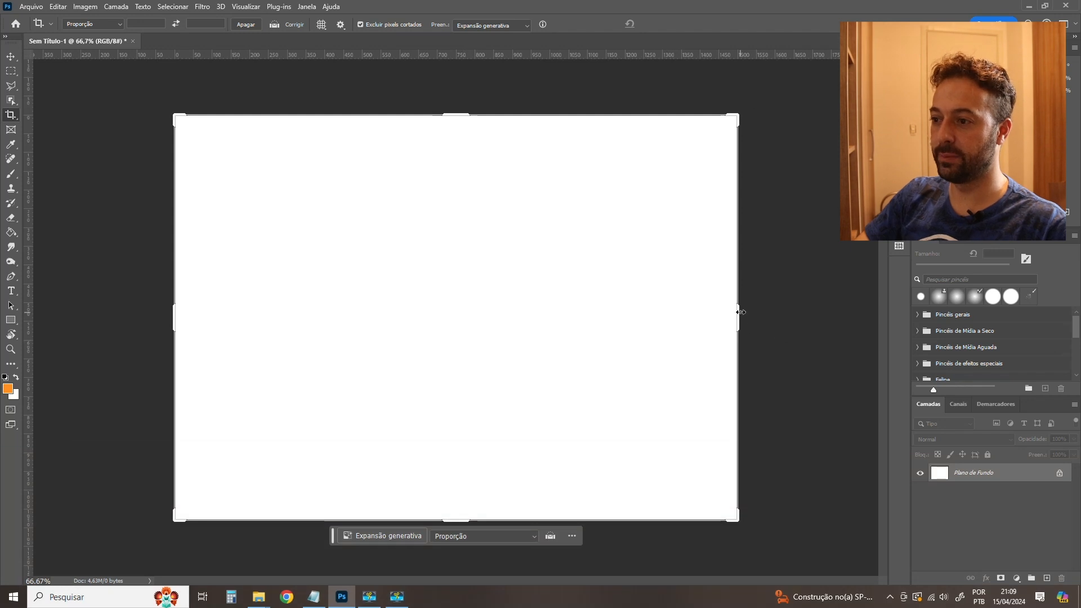
{"action": "mouse_move", "coordinate": [738, 314]}
{"action": "left_mouse_down"}
{"action": "mouse_move", "coordinate": [543, 296]}
{"action": "mouse_move", "coordinate": [715, 296]}
{"action": "mouse_move", "coordinate": [671, 308]}
{"action": "mouse_move", "coordinate": [802, 309]}
{"action": "mouse_move", "coordinate": [739, 309]}
{"action": "left_mouse_up"}
{"action": "left_click_drag", "start_coordinate": [461, 520], "coordinate": [468, 541]}
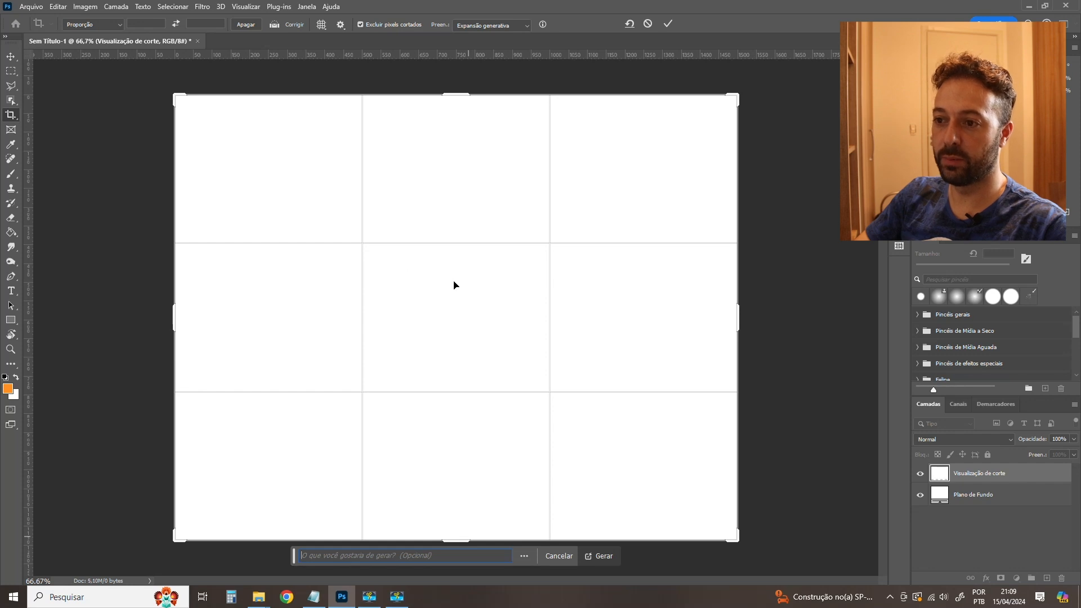
{"action": "mouse_move", "coordinate": [734, 540]}
{"action": "left_mouse_down"}
{"action": "mouse_move", "coordinate": [721, 500]}
{"action": "mouse_move", "coordinate": [728, 521]}
{"action": "left_mouse_up"}
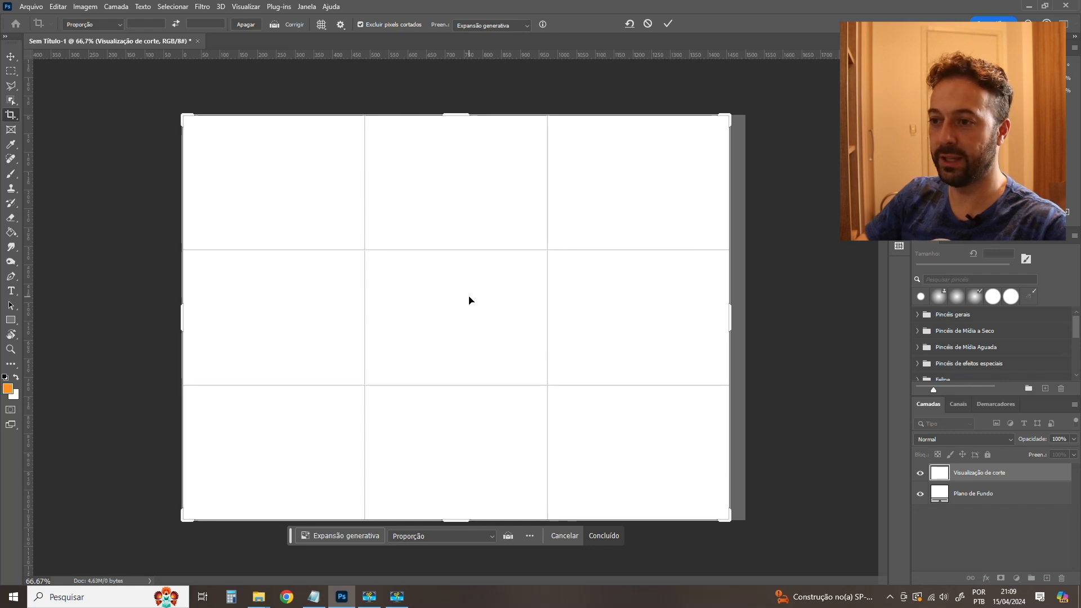
{"action": "key", "text": "Return"}
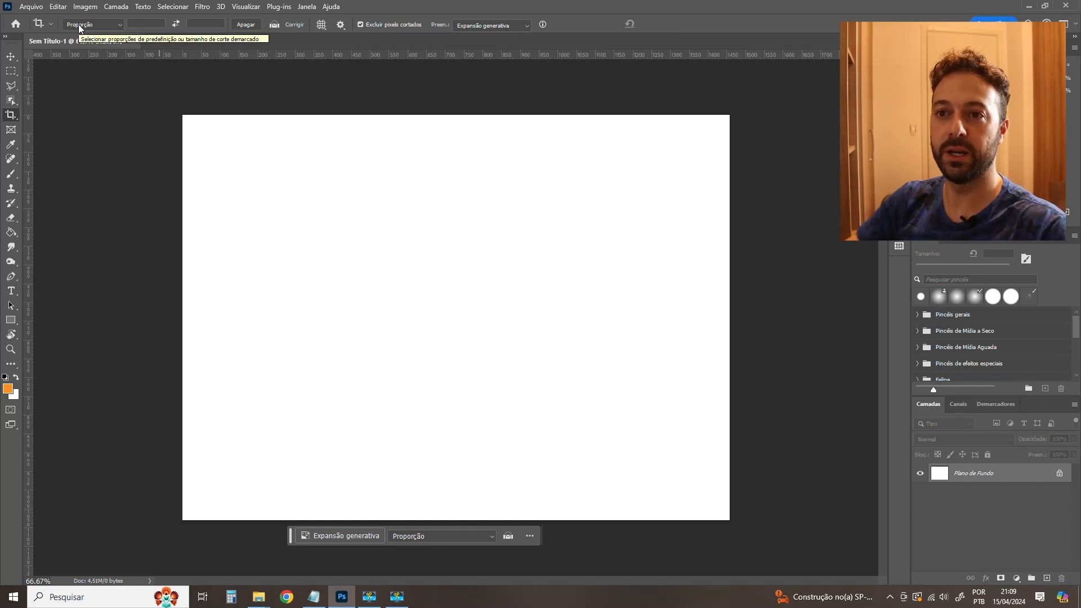
Review the blank document's image size dimensions and resolution, closing the settings without changes.
{"action": "left_click", "coordinate": [93, 7]}
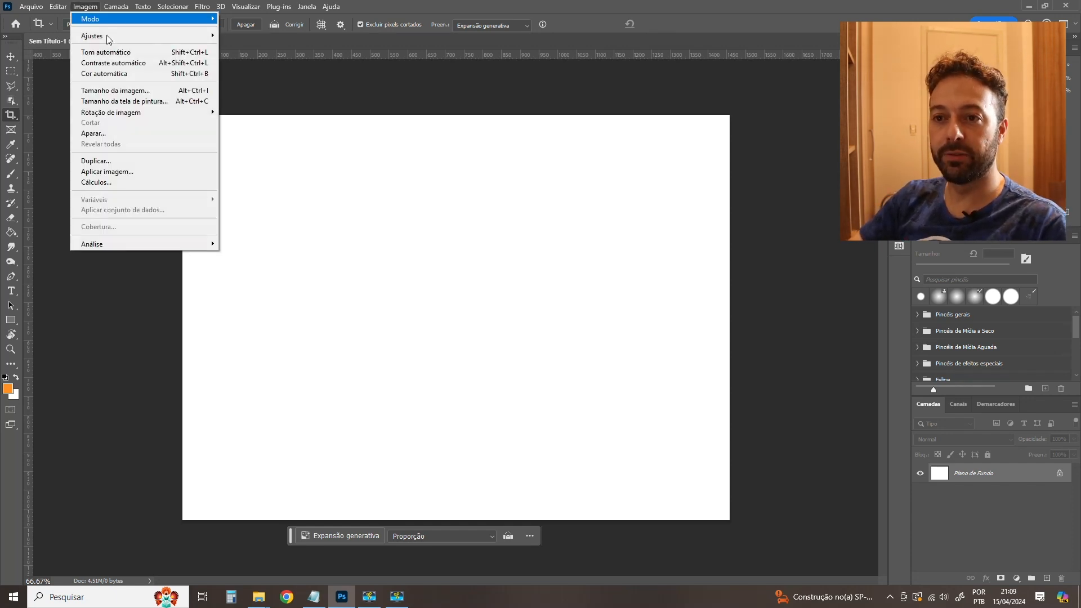
{"action": "left_click", "coordinate": [125, 93]}
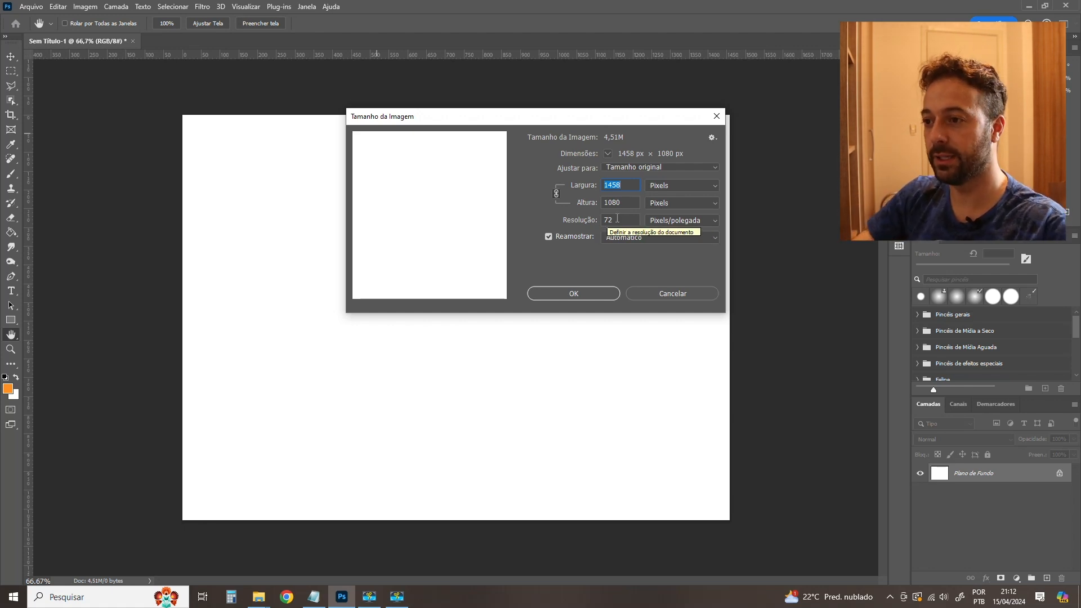
{"action": "key", "text": "Escape"}
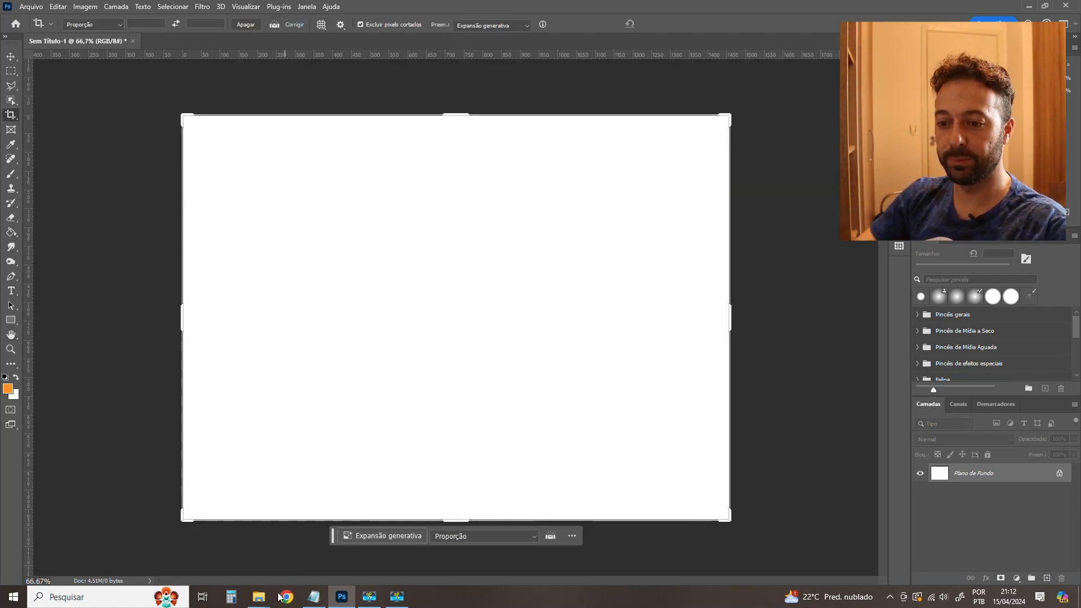
Open ninja2_Final from the Ep176 - Curso Photoshop folder as a separate Photoshop document, keeping its embedded colour profile.
{"action": "left_click", "coordinate": [260, 597]}
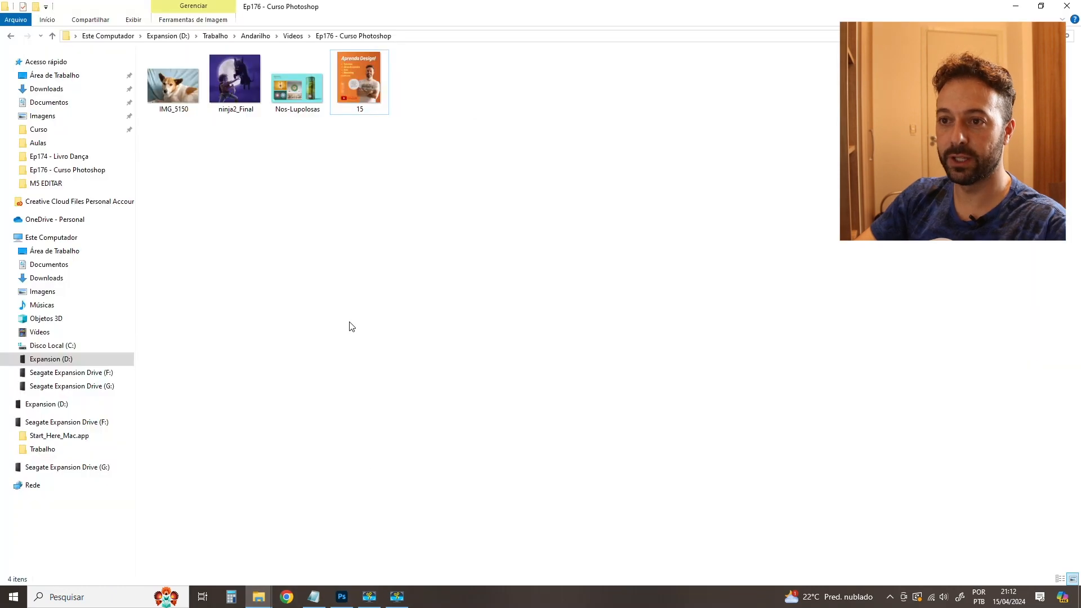
{"action": "left_click", "coordinate": [338, 541]}
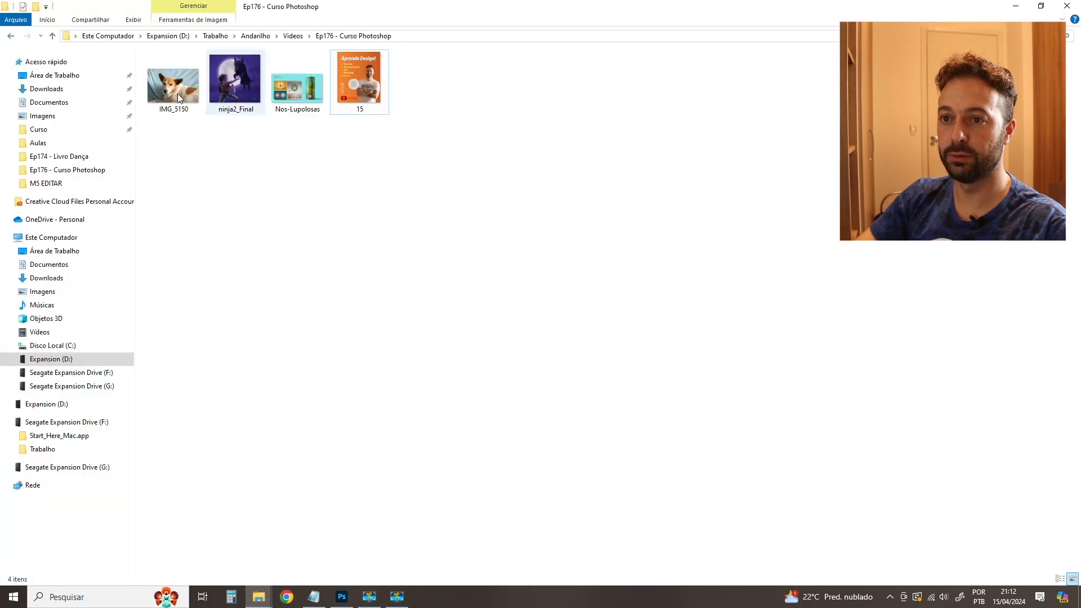
{"action": "left_click_drag", "start_coordinate": [174, 89], "coordinate": [541, 43]}
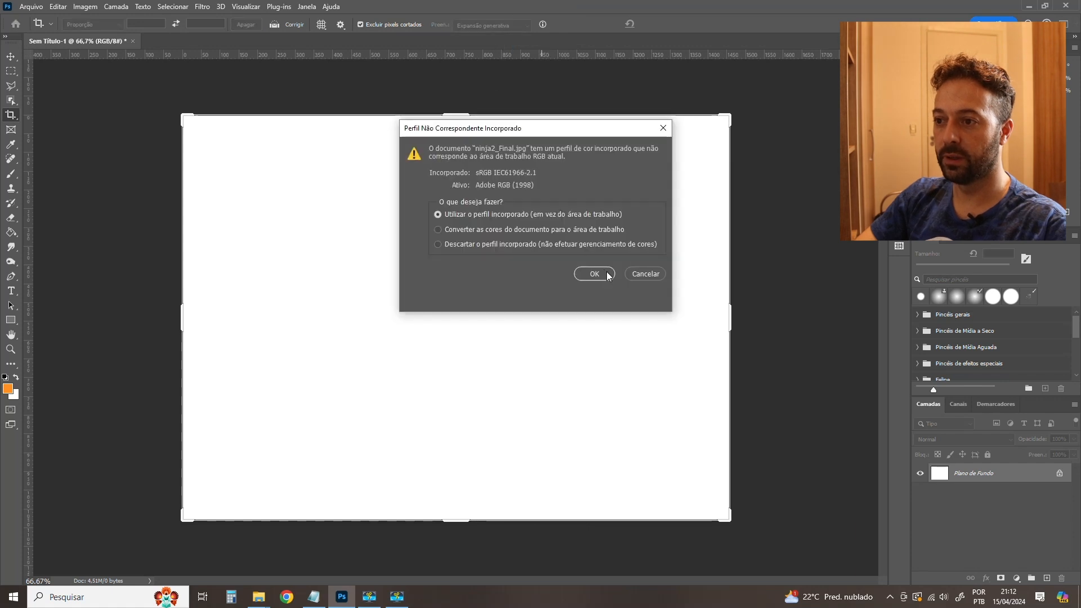
{"action": "left_click", "coordinate": [605, 274]}
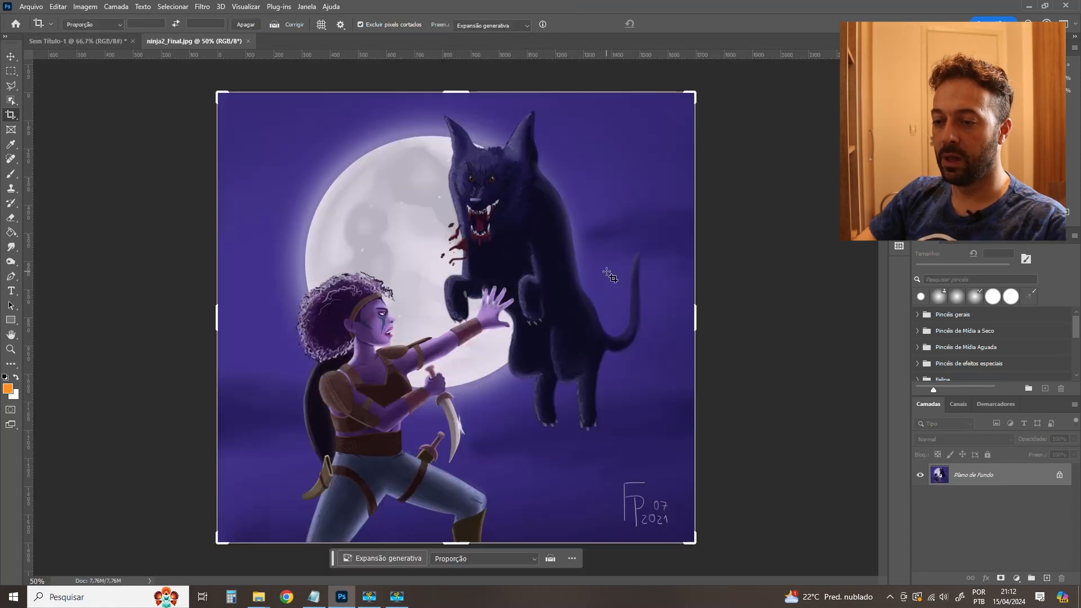
Try an image width of 30 centimetres with resampling on and inspect the warrior's face in the resize preview.
{"action": "left_click", "coordinate": [84, 7]}
{"action": "left_click", "coordinate": [116, 90]}
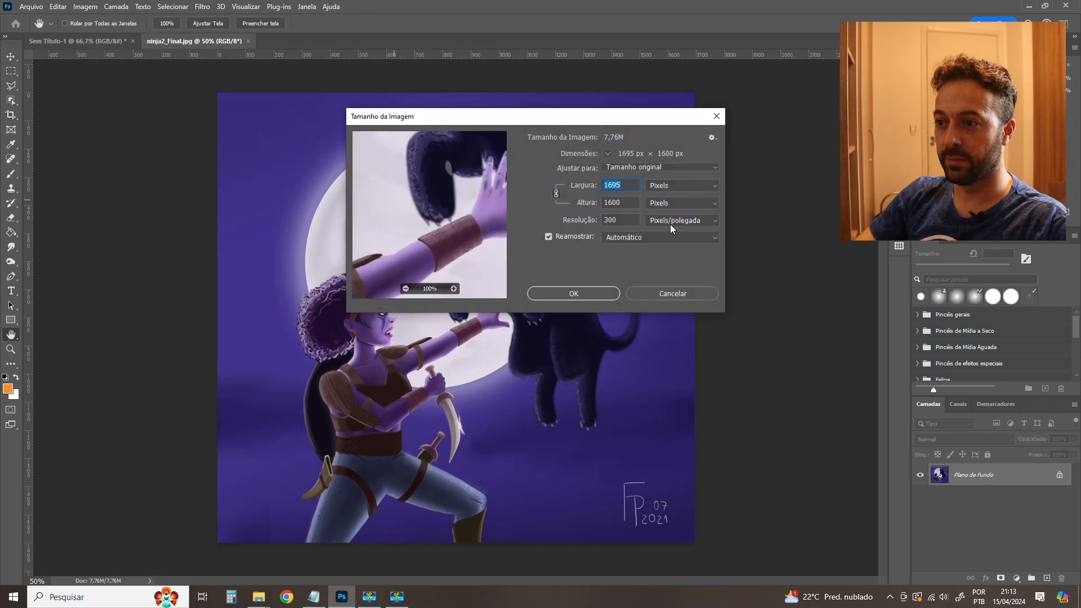
{"action": "left_click", "coordinate": [649, 186]}
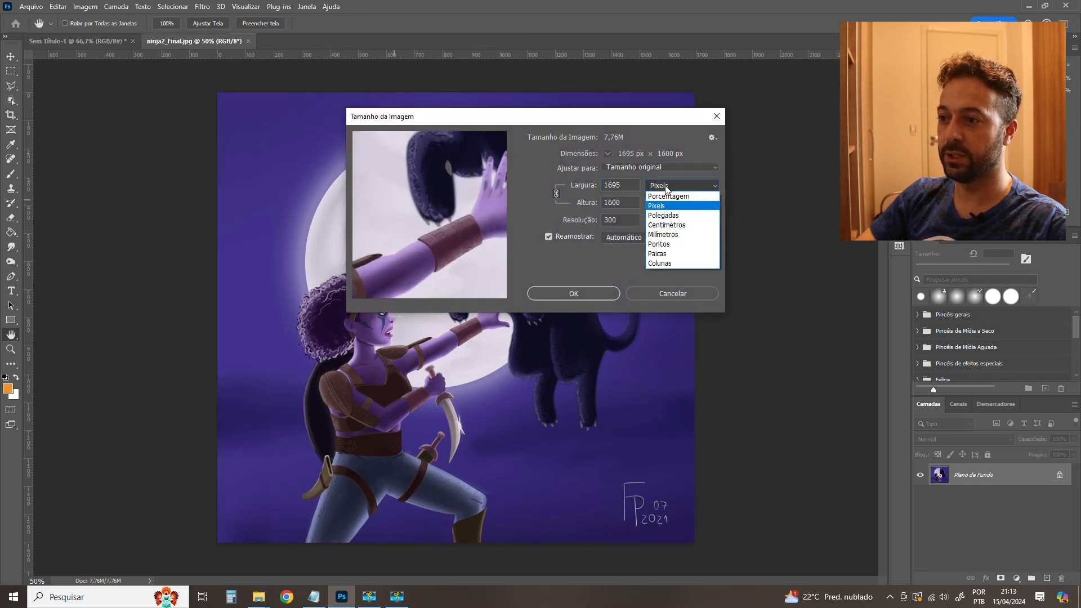
{"action": "left_click", "coordinate": [667, 225]}
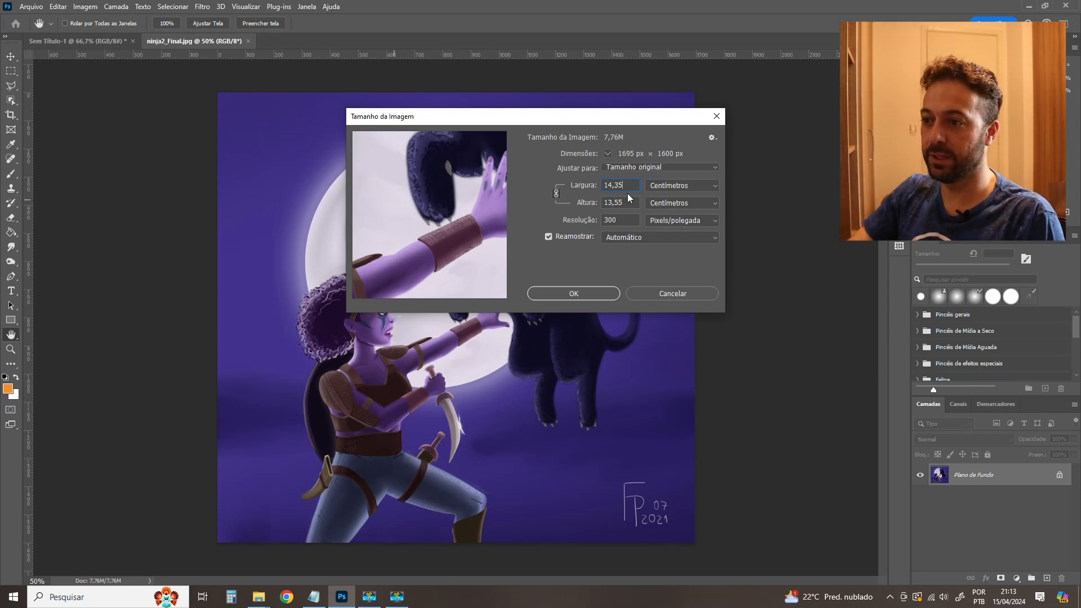
{"action": "left_click_drag", "start_coordinate": [604, 187], "coordinate": [778, 190]}
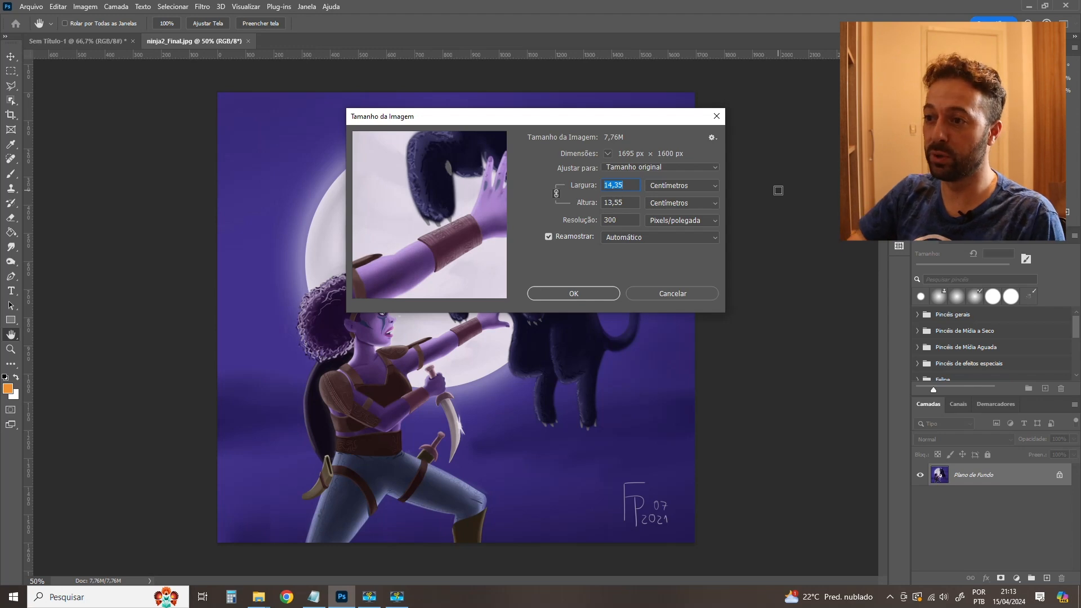
{"action": "type", "text": "30"}
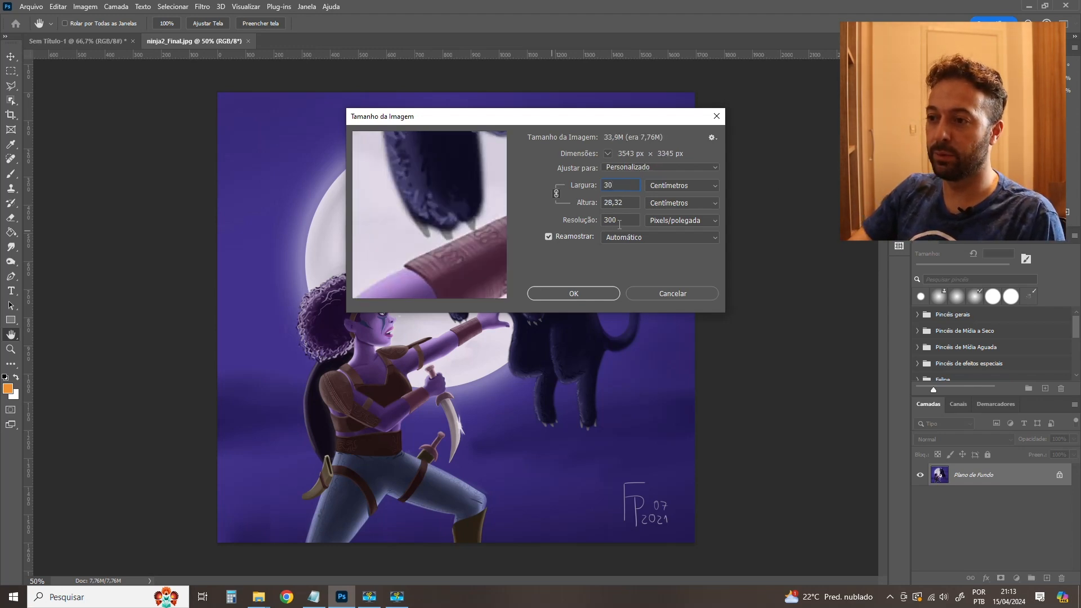
{"action": "left_click_drag", "start_coordinate": [394, 222], "coordinate": [475, 185]}
{"action": "left_click_drag", "start_coordinate": [397, 241], "coordinate": [442, 236]}
{"action": "left_click_drag", "start_coordinate": [409, 134], "coordinate": [504, 195]}
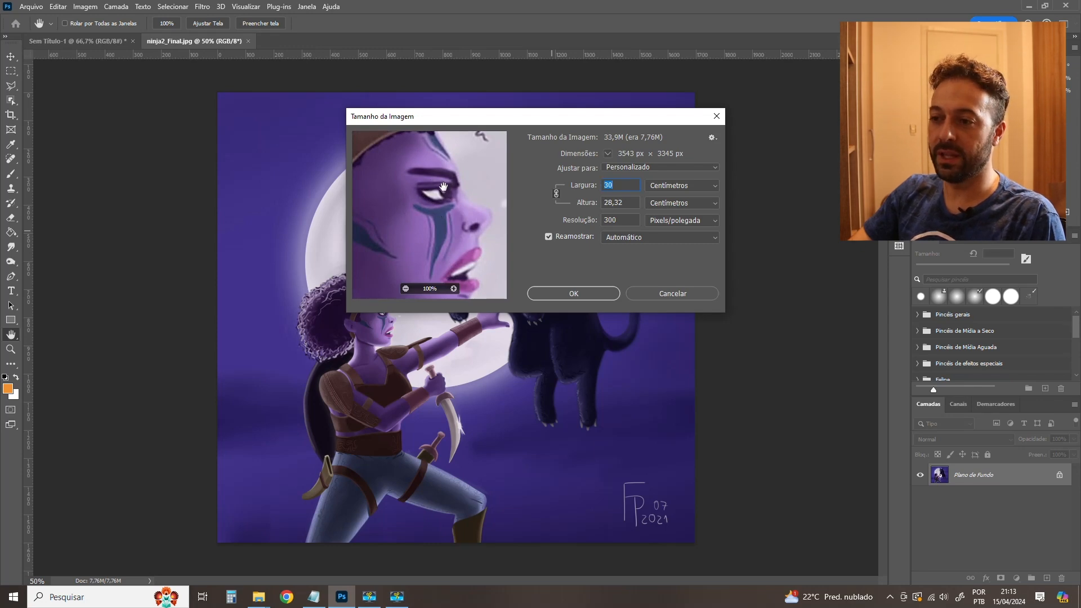
{"action": "left_click_drag", "start_coordinate": [443, 187], "coordinate": [441, 206]}
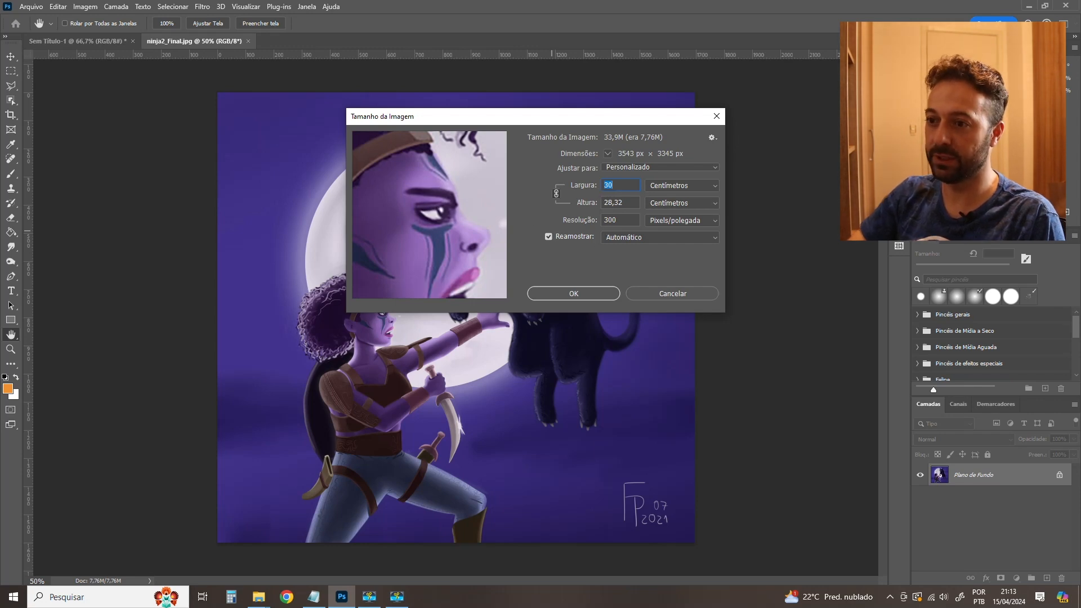
Try an image width of 50 centimetres, inspect the warrior's mouth in the preview, and cancel the resize.
{"action": "type", "text": "50"}
{"action": "left_click_drag", "start_coordinate": [443, 205], "coordinate": [415, 219]}
{"action": "left_click_drag", "start_coordinate": [463, 269], "coordinate": [445, 138]}
{"action": "left_click_drag", "start_coordinate": [459, 237], "coordinate": [412, 217]}
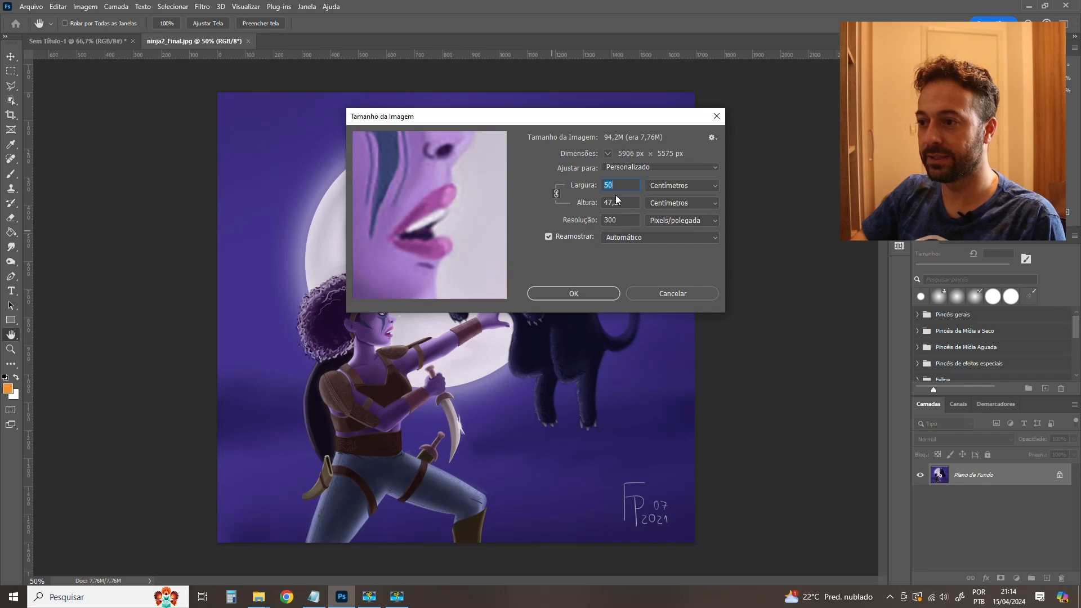
{"action": "key", "text": "Escape"}
{"action": "key", "text": "c"}
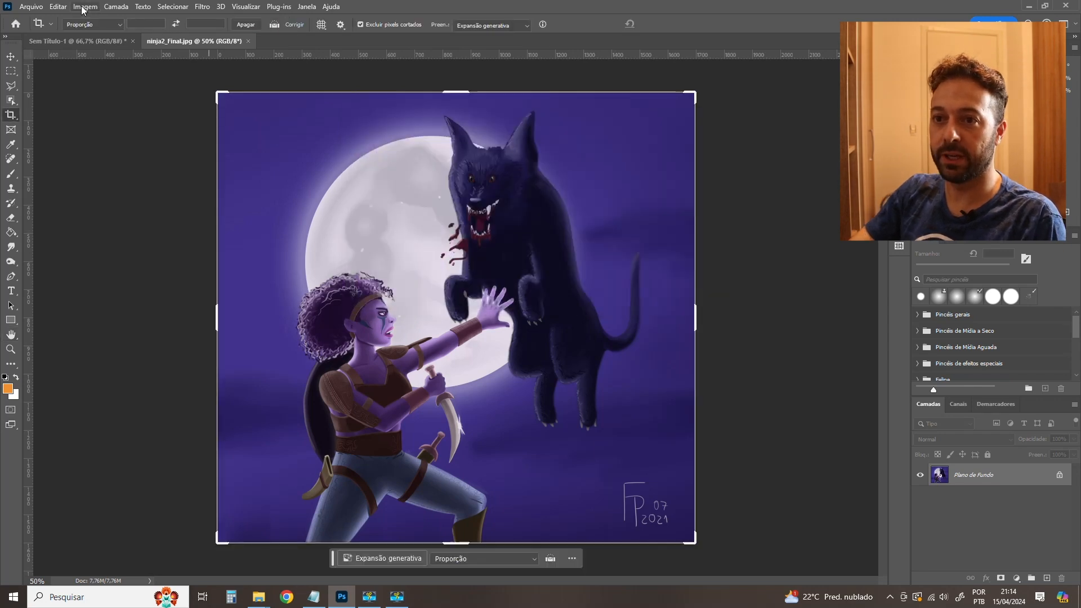
Reopen the ninja image's size settings, show the dimensions in centimetres and turn off resampling.
{"action": "left_click", "coordinate": [82, 7]}
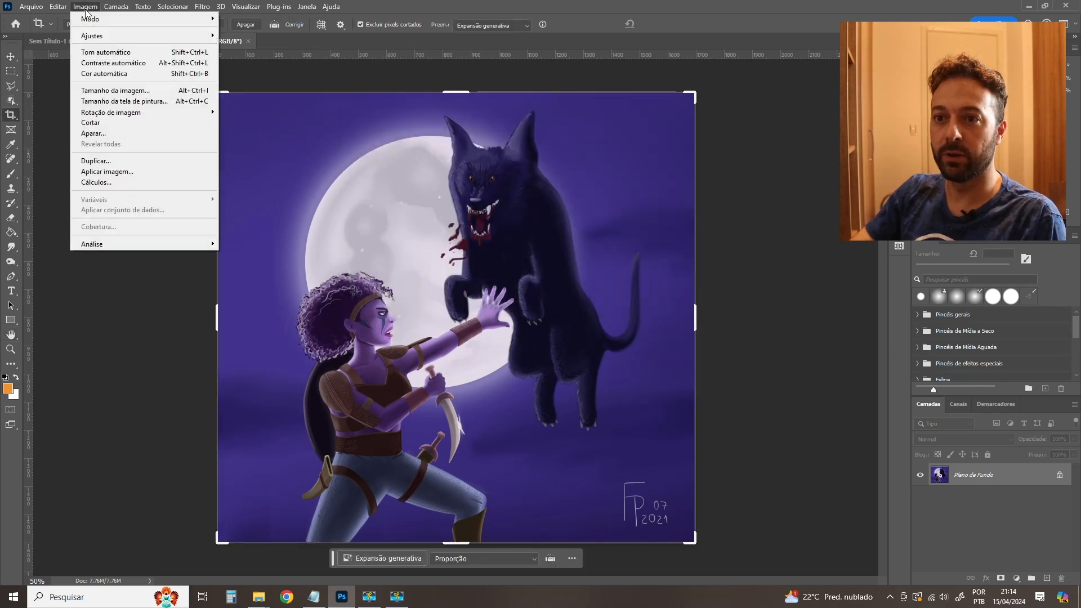
{"action": "left_click", "coordinate": [122, 91]}
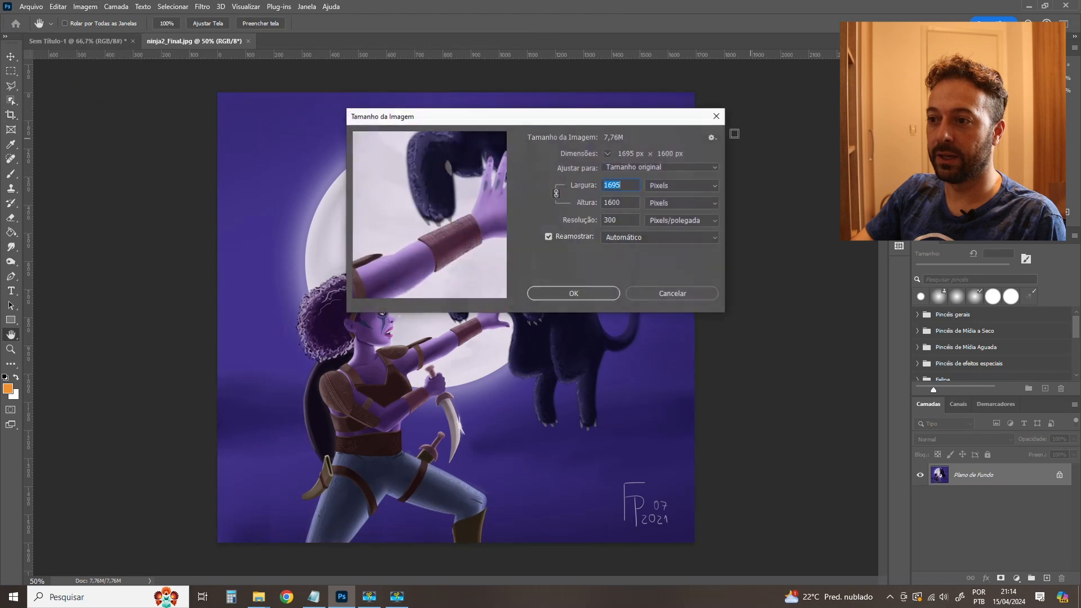
{"action": "left_click", "coordinate": [673, 190]}
{"action": "left_click", "coordinate": [670, 224]}
{"action": "left_click", "coordinate": [629, 185]}
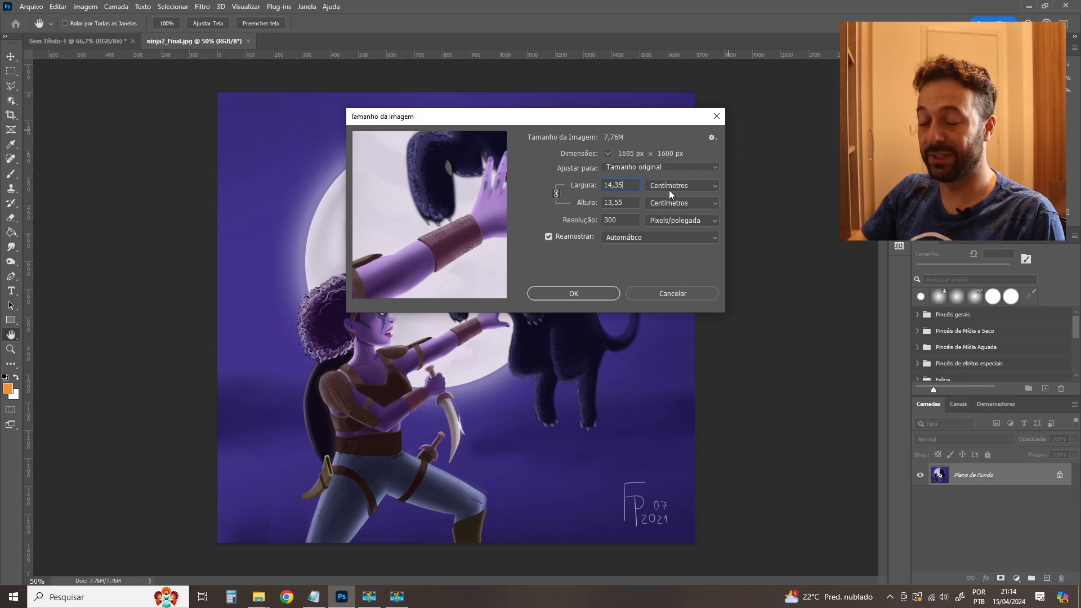
{"action": "left_click", "coordinate": [548, 237]}
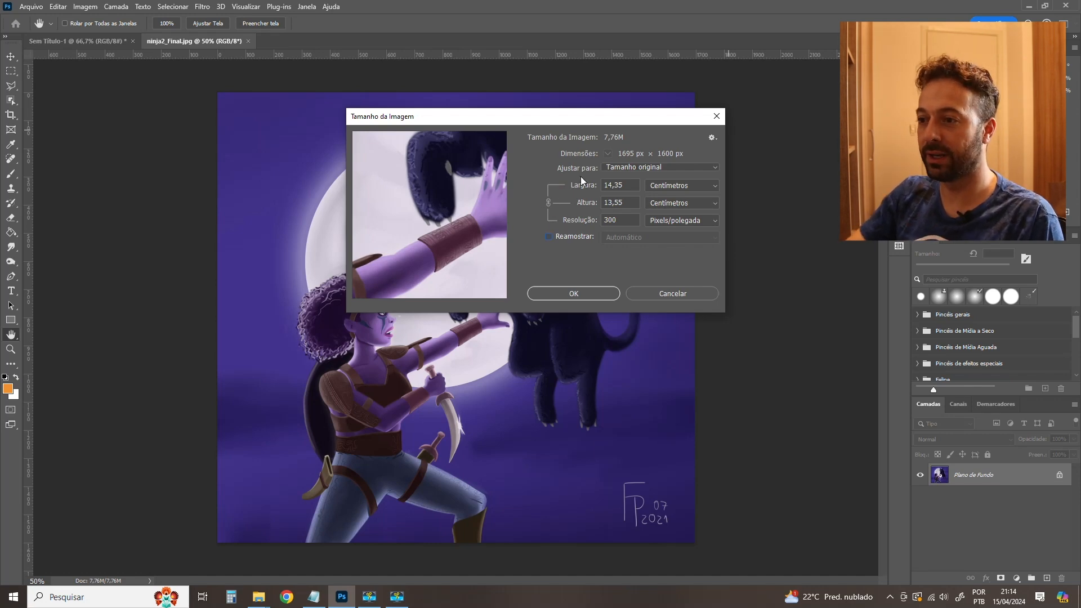
Try resolutions of 200 and 150 pixels per inch without resampling and check the resulting print width.
{"action": "double_click", "coordinate": [604, 225]}
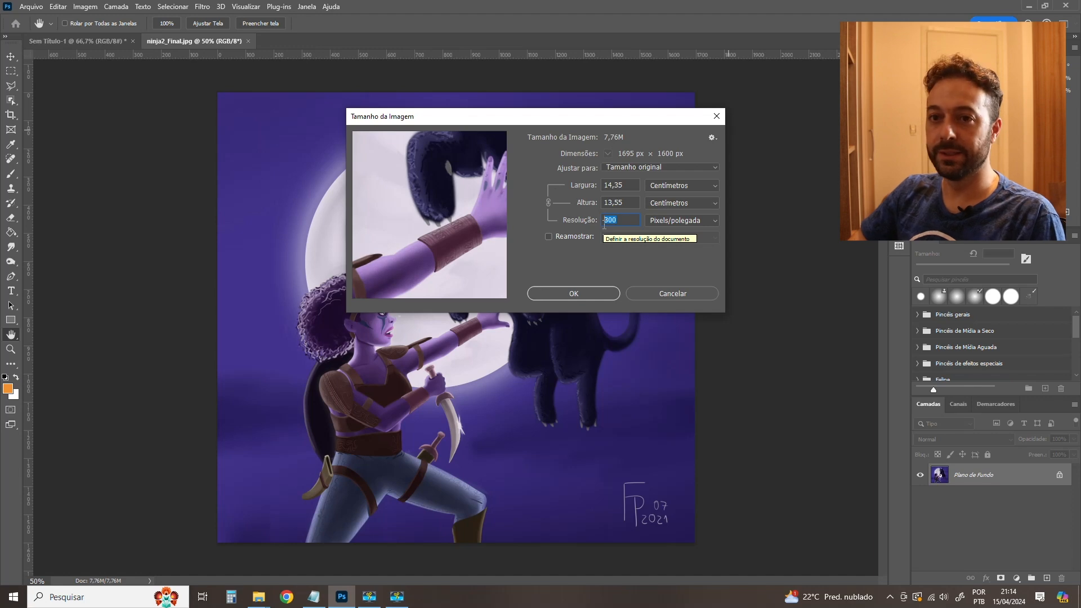
{"action": "type", "text": "200"}
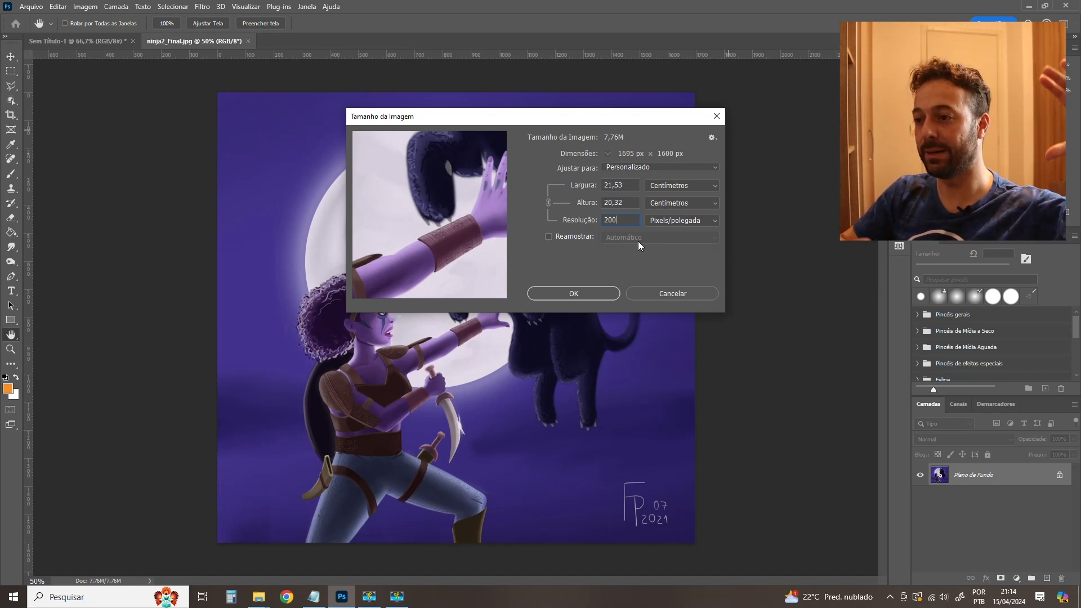
{"action": "double_click", "coordinate": [637, 183]}
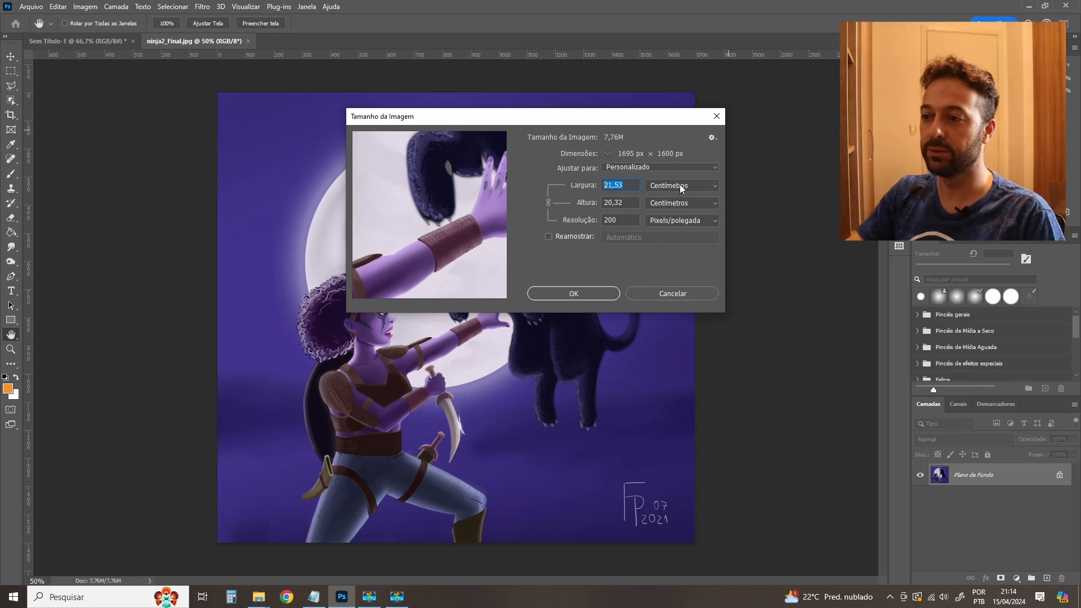
{"action": "left_click", "coordinate": [619, 219]}
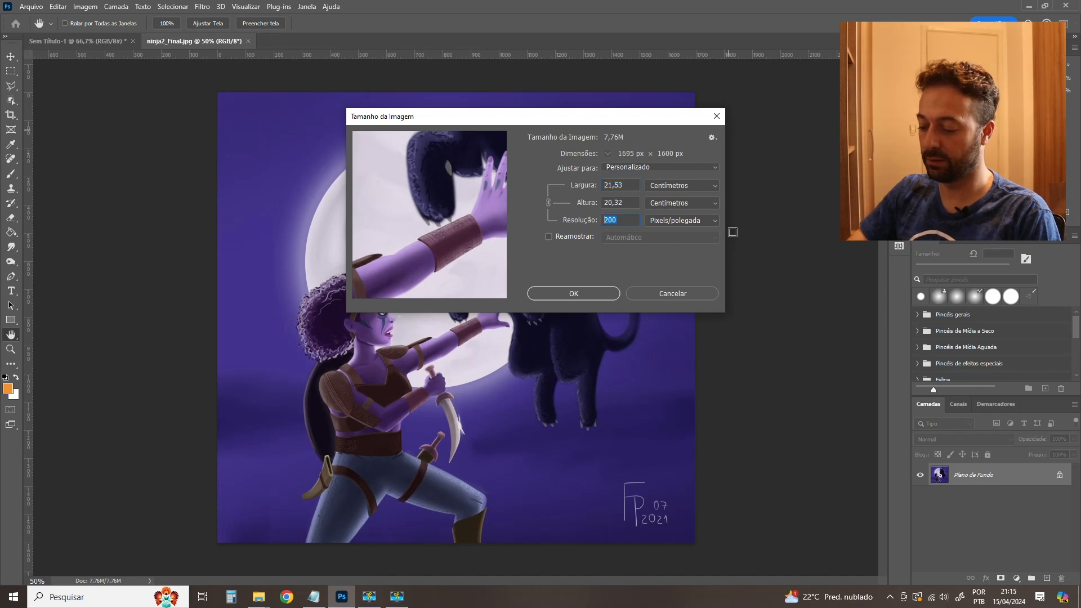
{"action": "type", "text": "150"}
{"action": "left_click", "coordinate": [627, 184]}
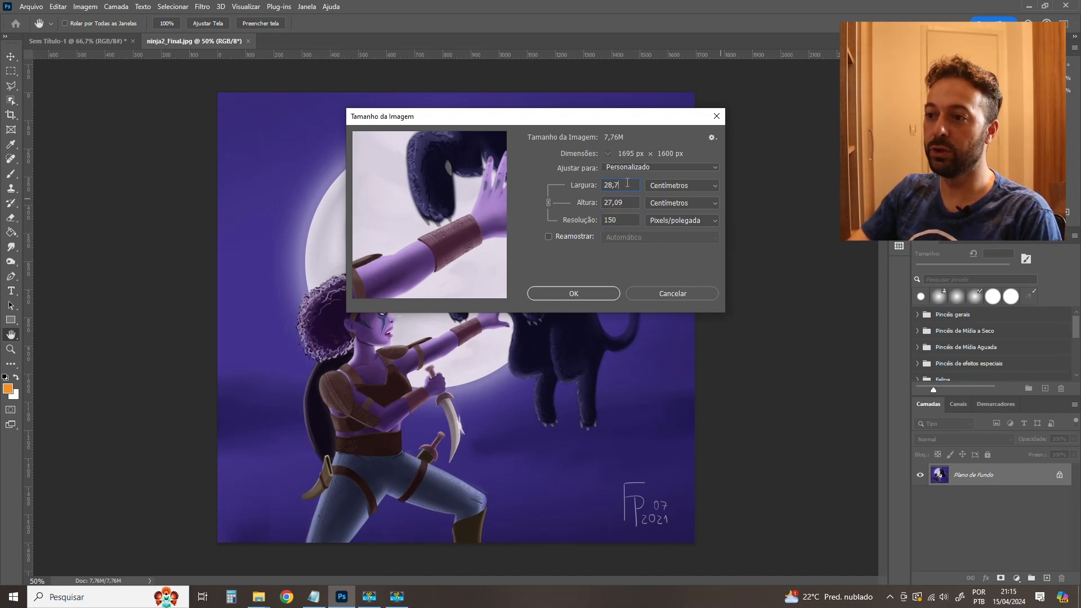
Try a resolution of 72 pixels per inch, return it to 300 and compare the image width.
{"action": "double_click", "coordinate": [624, 219]}
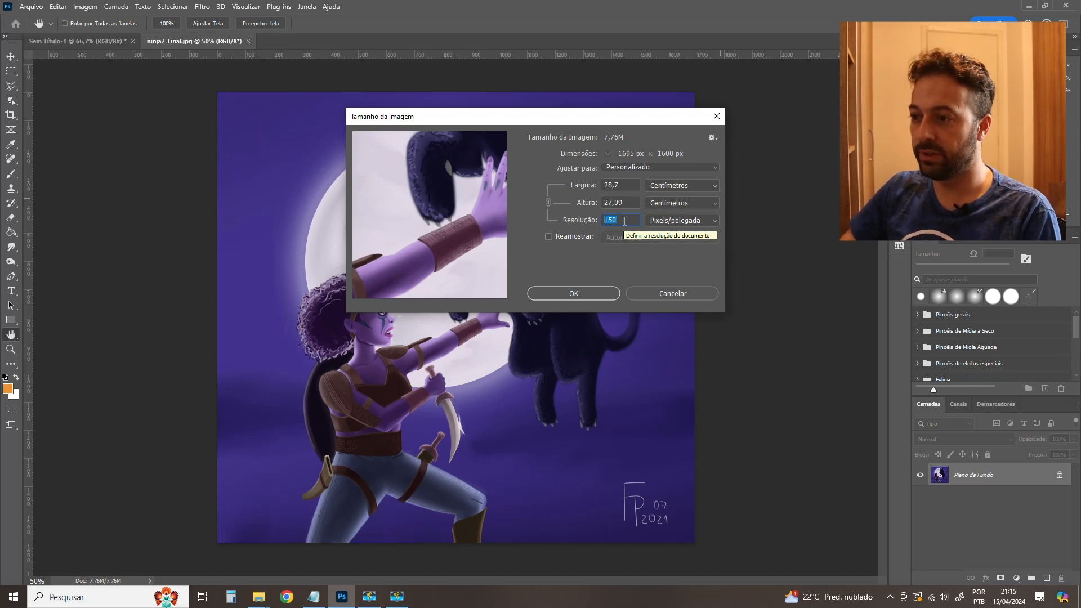
{"action": "type", "text": "72"}
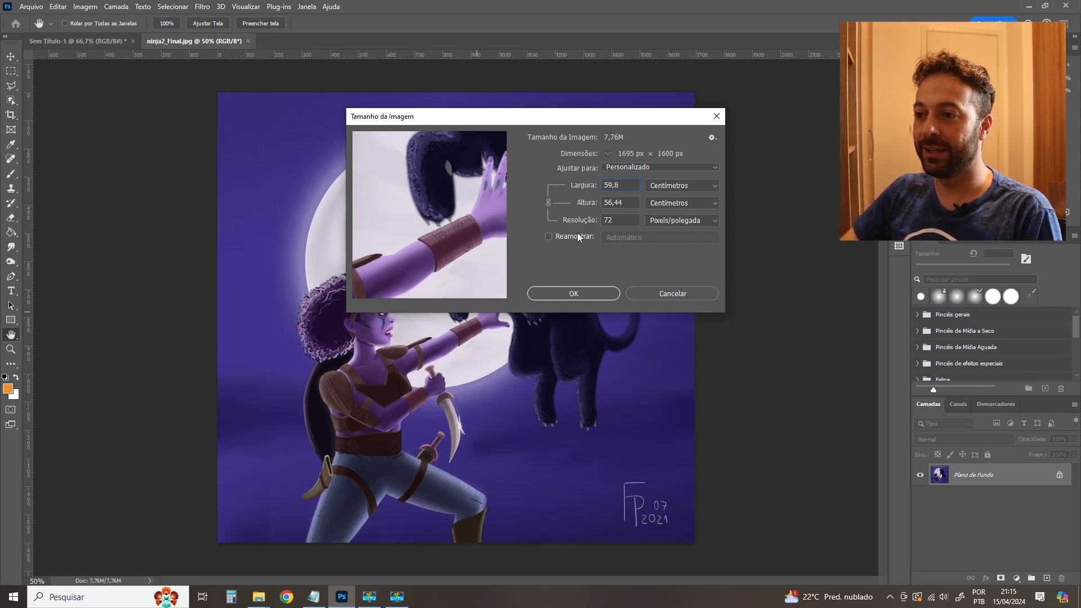
{"action": "double_click", "coordinate": [622, 220]}
{"action": "type", "text": "300"}
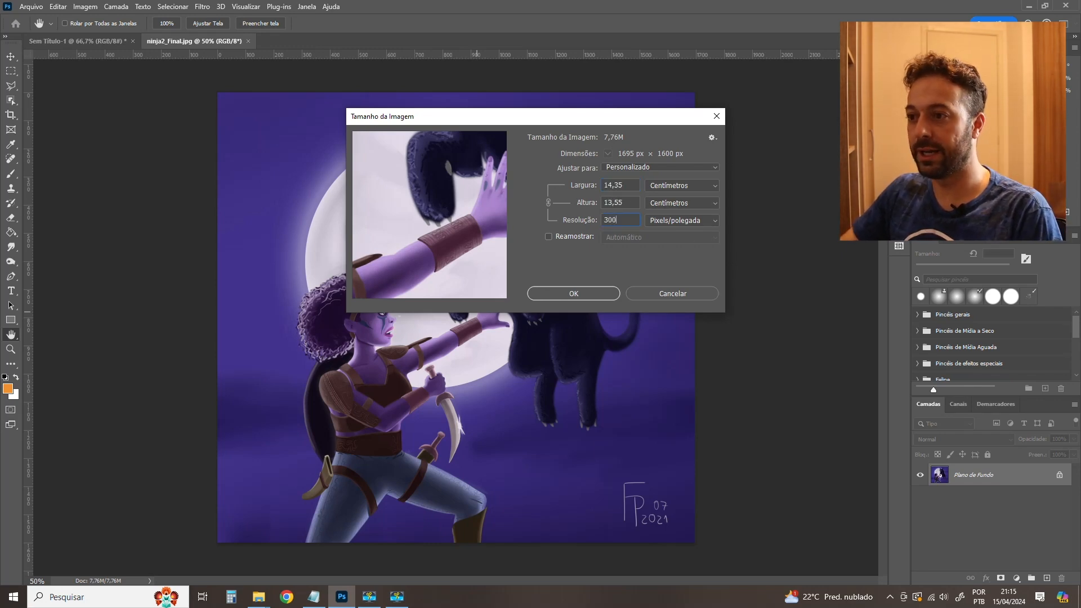
{"action": "double_click", "coordinate": [635, 182]}
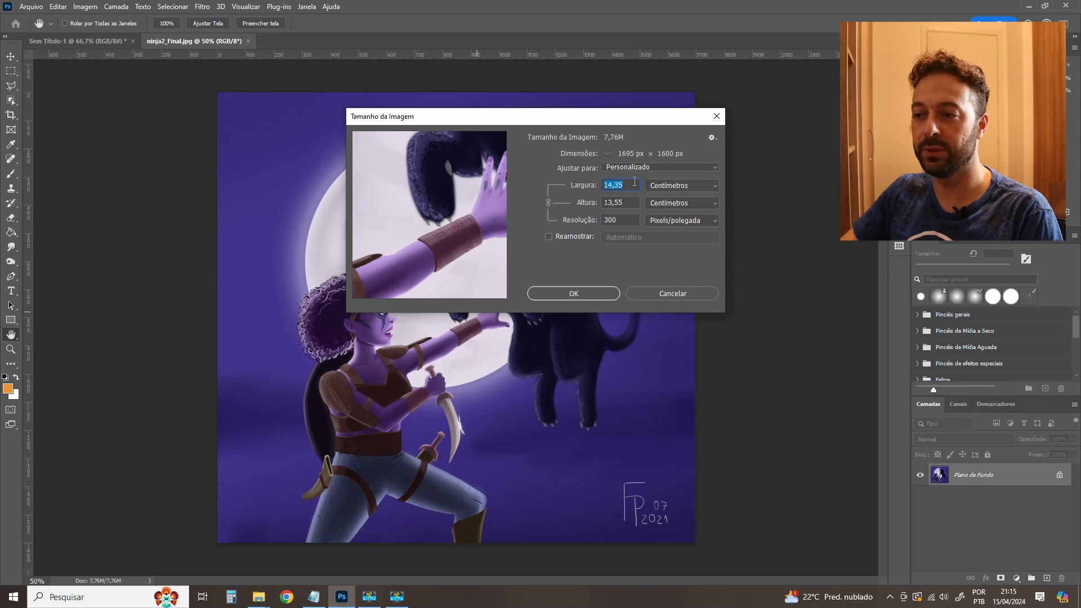
Set the ninja image's resolution to 72 pixels per inch without resampling and apply the change.
{"action": "double_click", "coordinate": [620, 220]}
{"action": "type", "text": "72"}
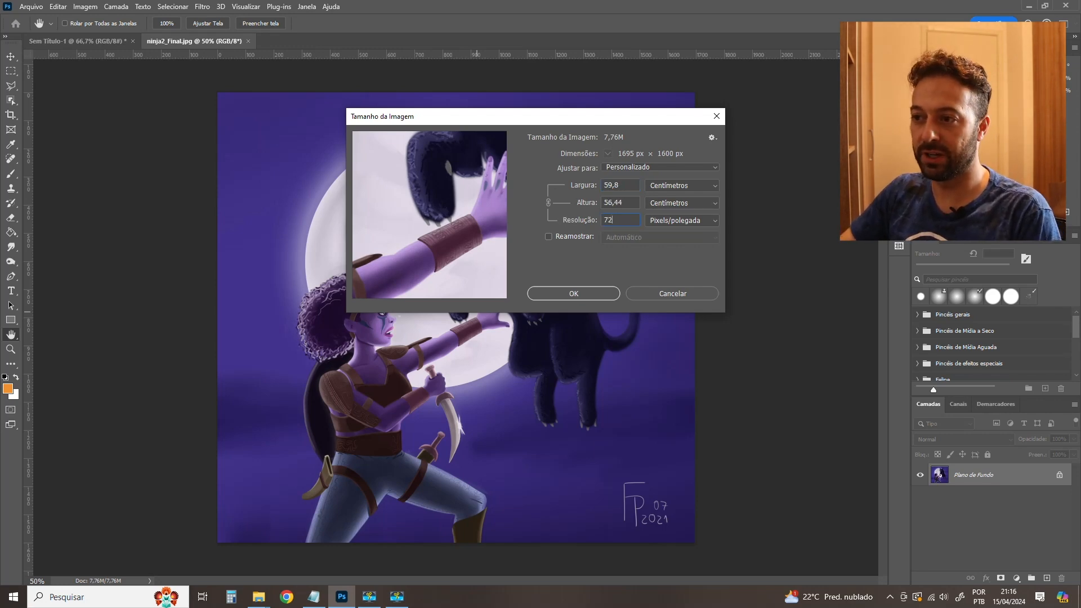
{"action": "left_click", "coordinate": [586, 291]}
{"action": "key", "text": "c"}
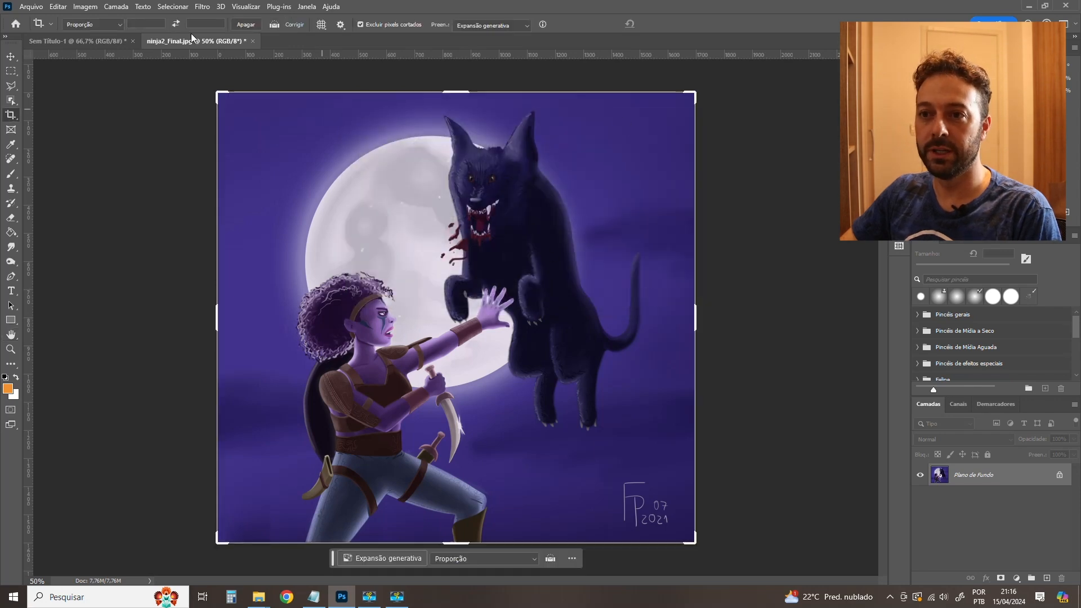
Check the blank document's image size settings, cancel without changes and switch to the Move tool.
{"action": "left_click", "coordinate": [92, 41]}
{"action": "left_click", "coordinate": [86, 7]}
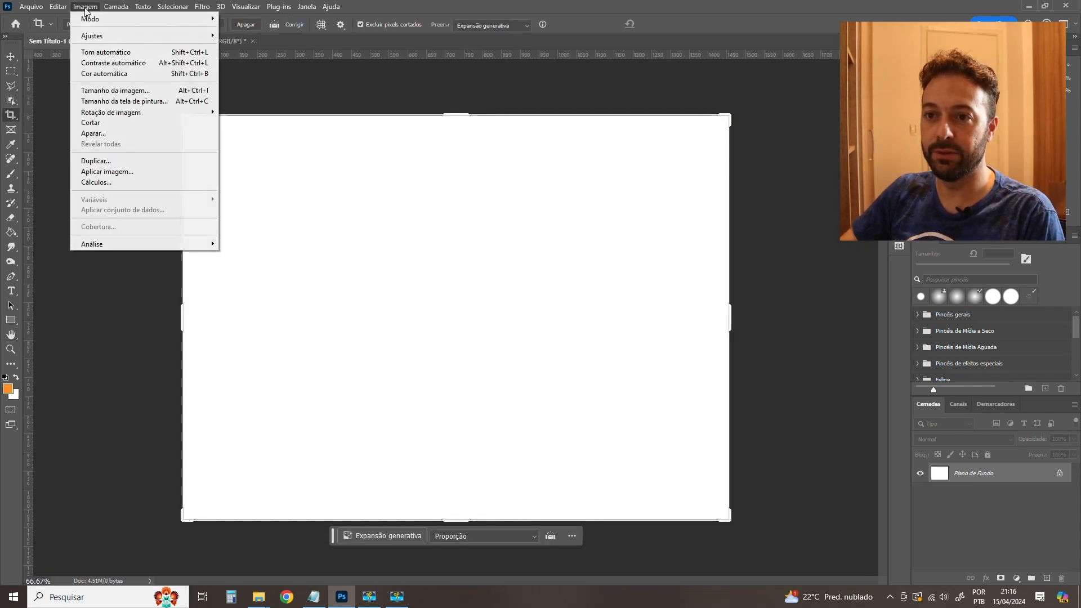
{"action": "left_click", "coordinate": [121, 92]}
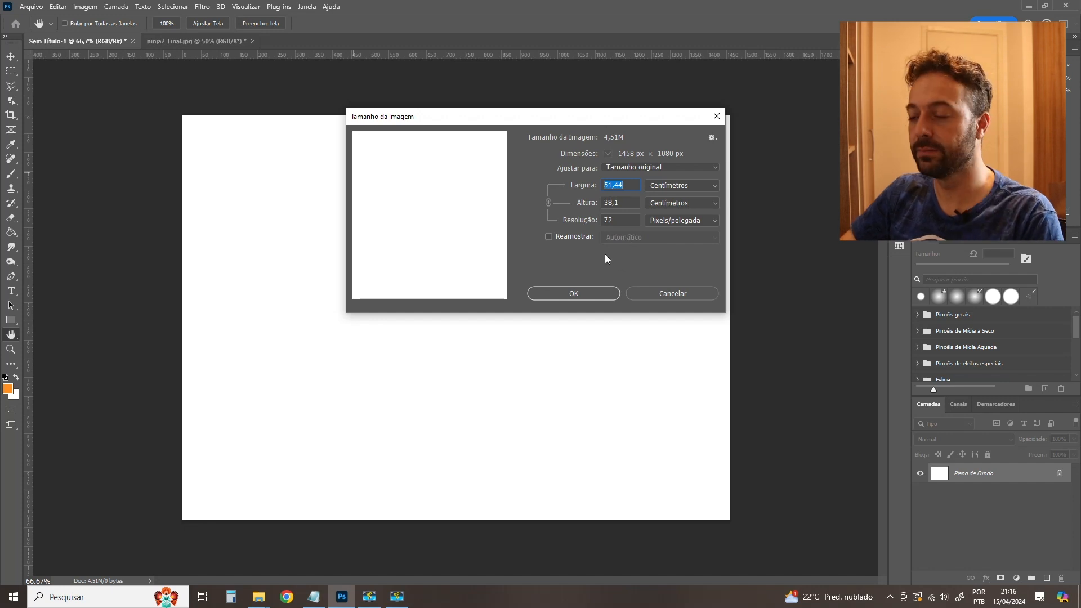
{"action": "left_click", "coordinate": [659, 296]}
{"action": "key", "text": "c"}
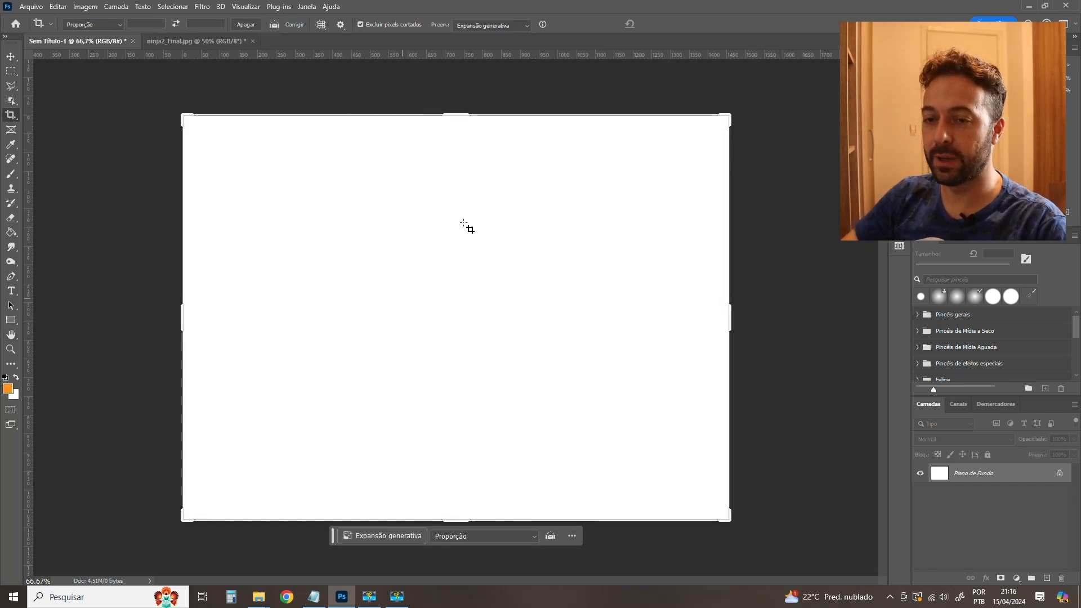
{"action": "left_click", "coordinate": [10, 57]}
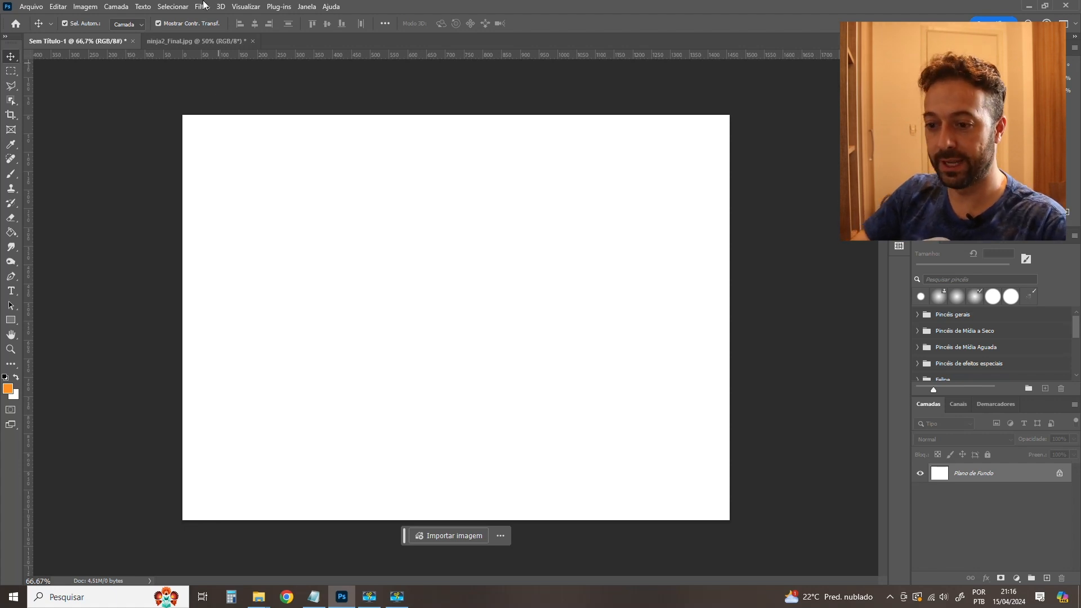
Convert the blank document's colour mode to CMYK, accepting the suggested profile.
{"action": "left_click", "coordinate": [89, 7]}
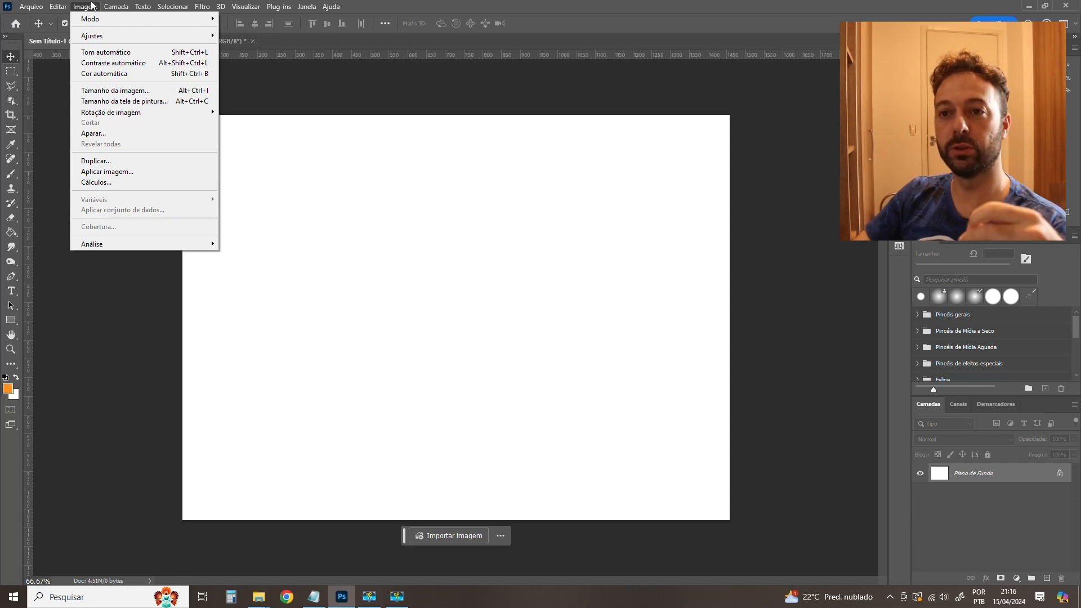
{"action": "mouse_move", "coordinate": [88, 16]}
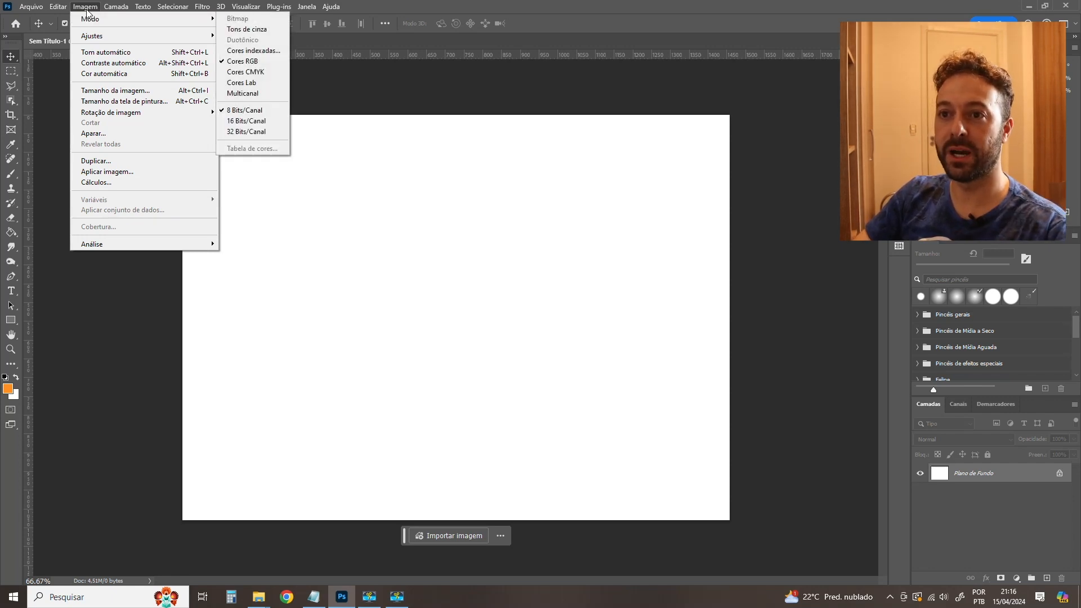
{"action": "left_click", "coordinate": [258, 76]}
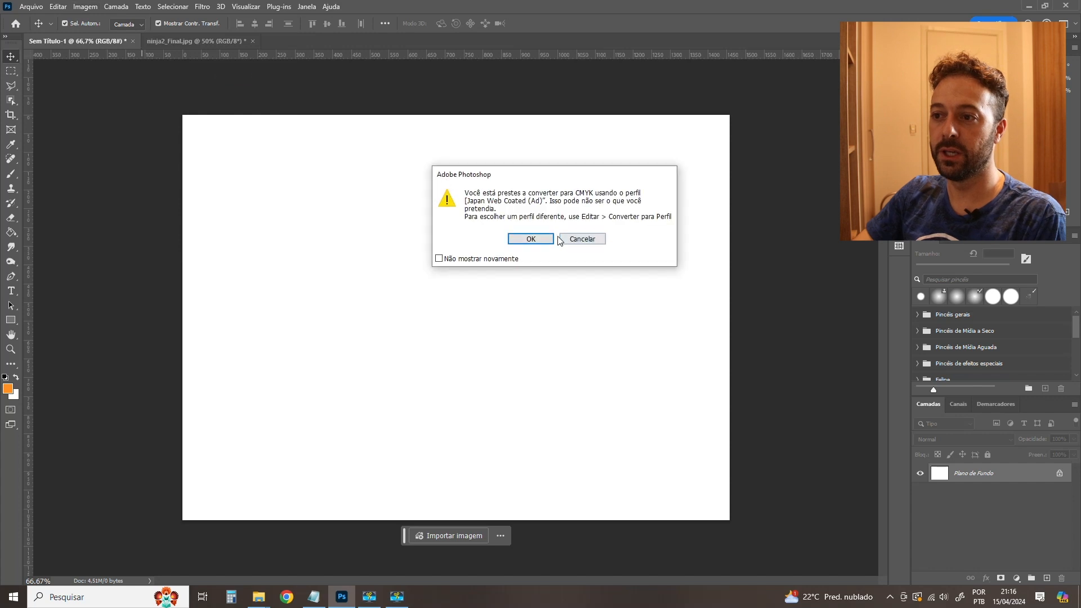
{"action": "left_click", "coordinate": [531, 240]}
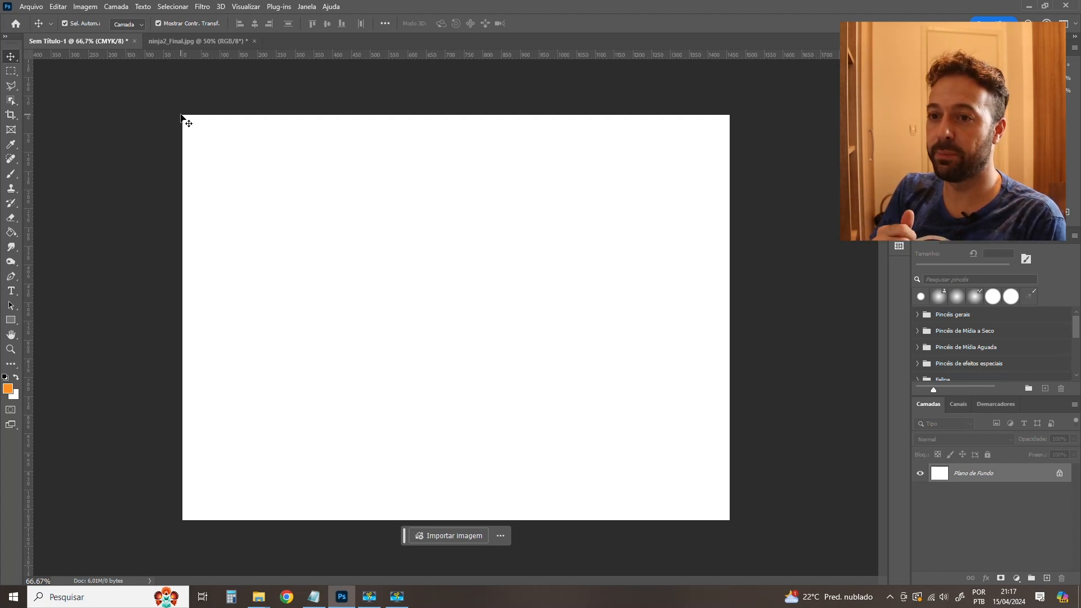
Change the blank document's colour mode back to RGB.
{"action": "left_click", "coordinate": [82, 8]}
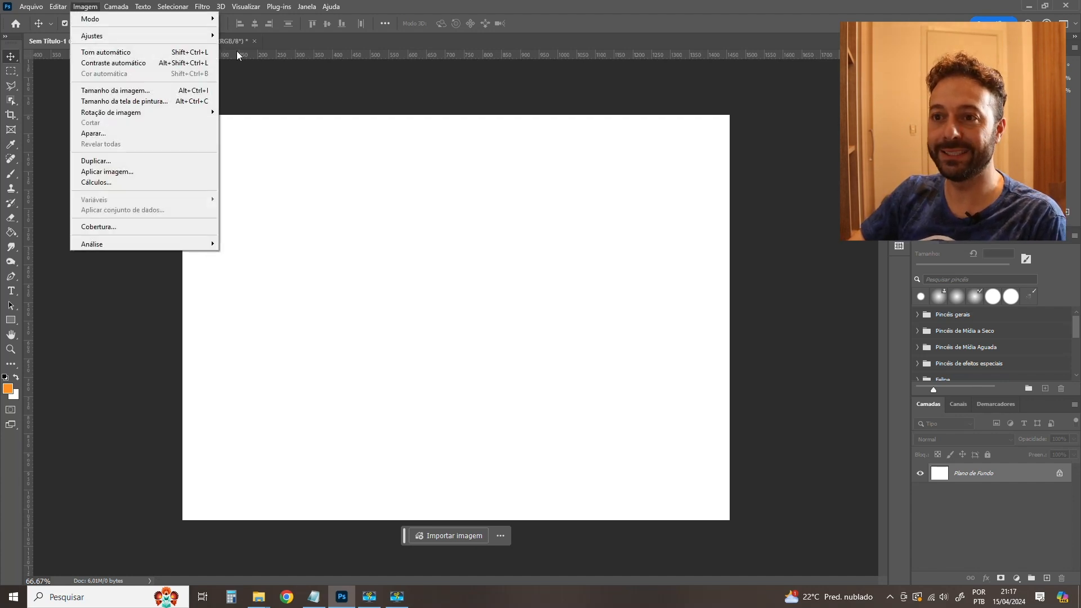
{"action": "left_click", "coordinate": [264, 73]}
{"action": "left_click", "coordinate": [86, 7]}
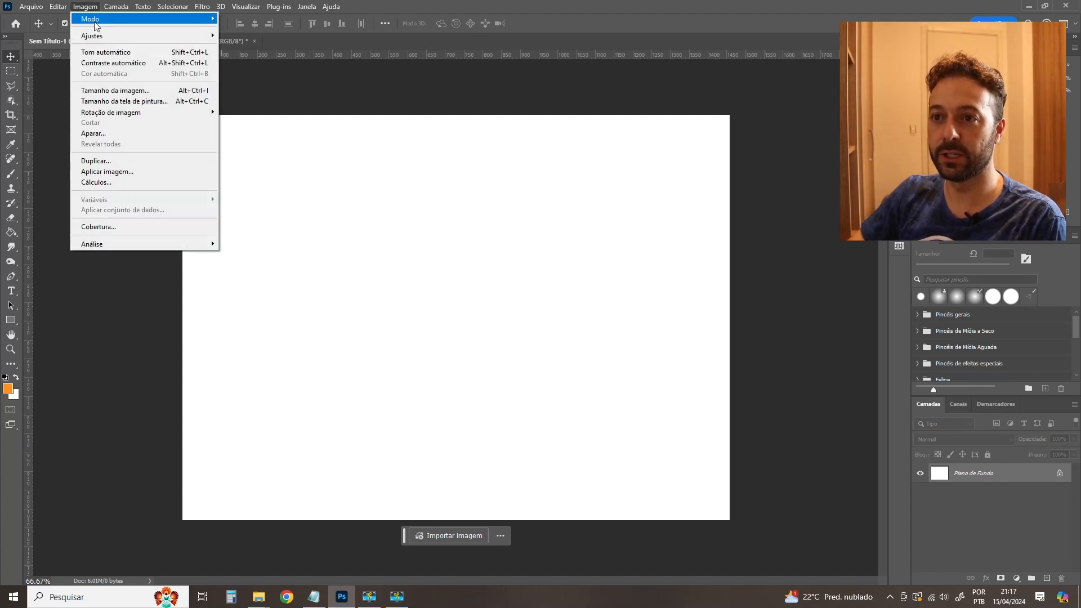
{"action": "mouse_move", "coordinate": [96, 20]}
{"action": "left_click", "coordinate": [242, 61]}
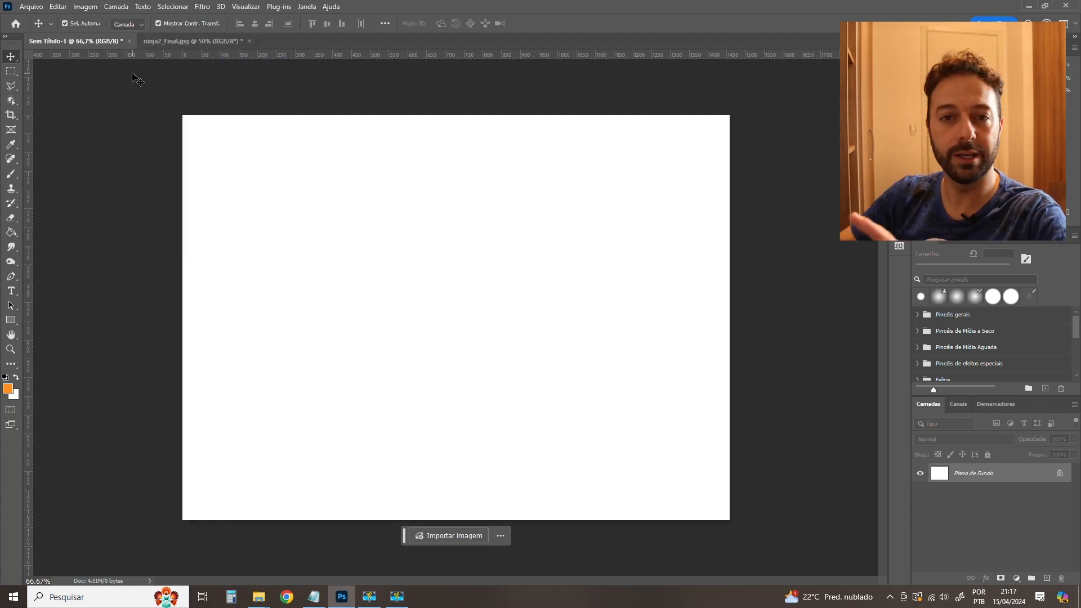
Look through the colour mode, bit depth and image rotation options available for the blank document.
{"action": "left_click", "coordinate": [92, 8]}
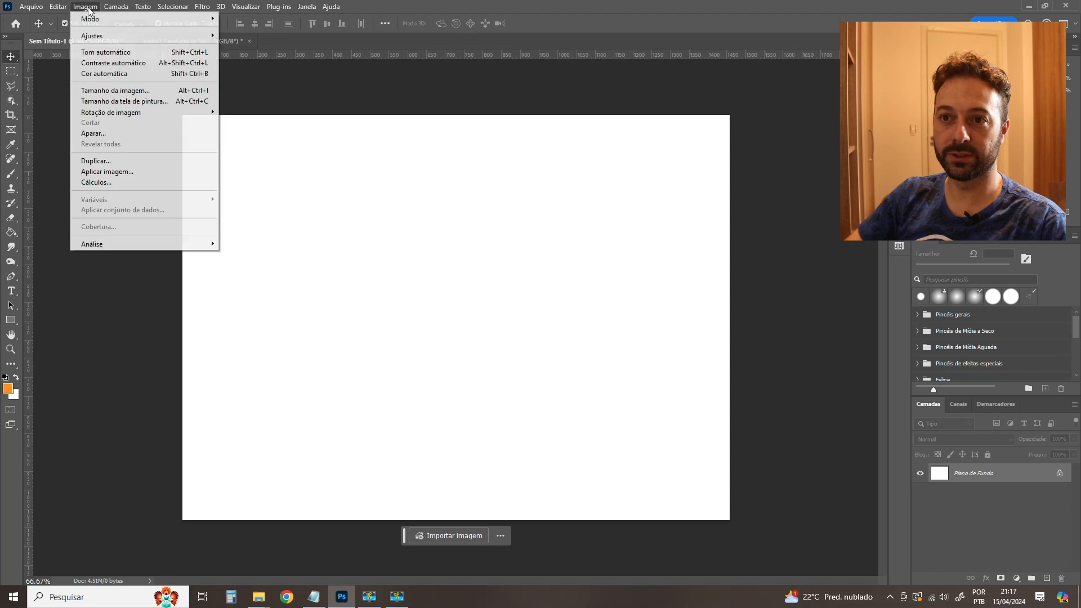
{"action": "mouse_move", "coordinate": [99, 21]}
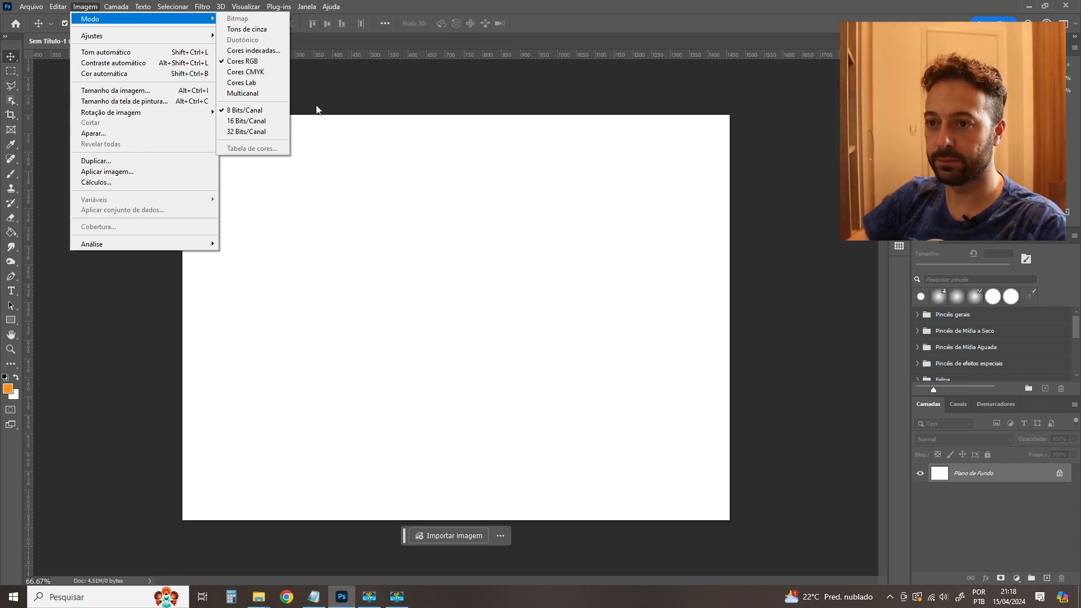
{"action": "left_click", "coordinate": [514, 236]}
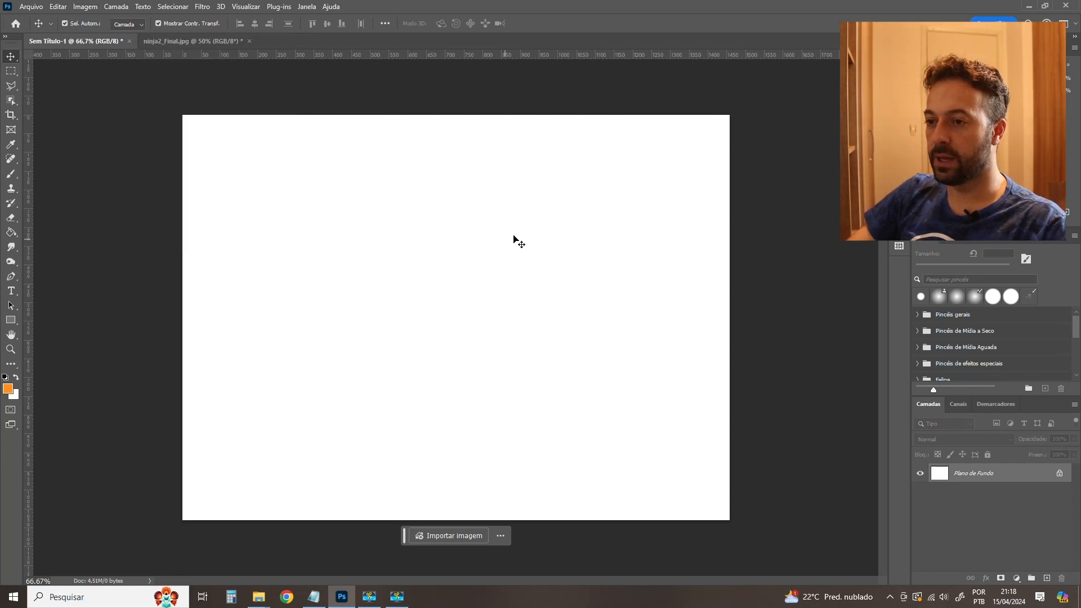
{"action": "left_click", "coordinate": [88, 9]}
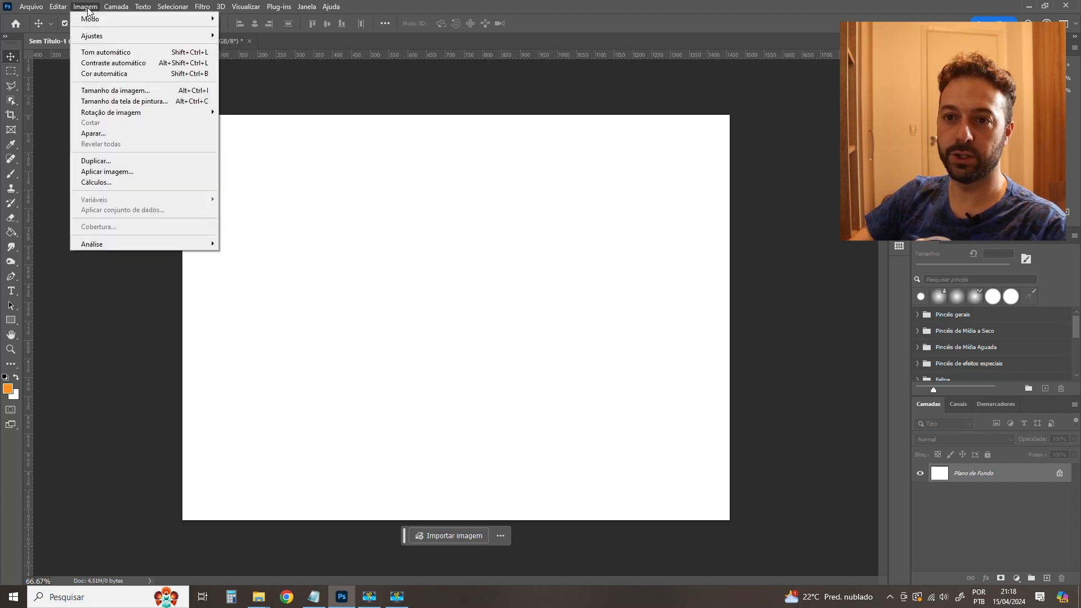
{"action": "mouse_move", "coordinate": [107, 115]}
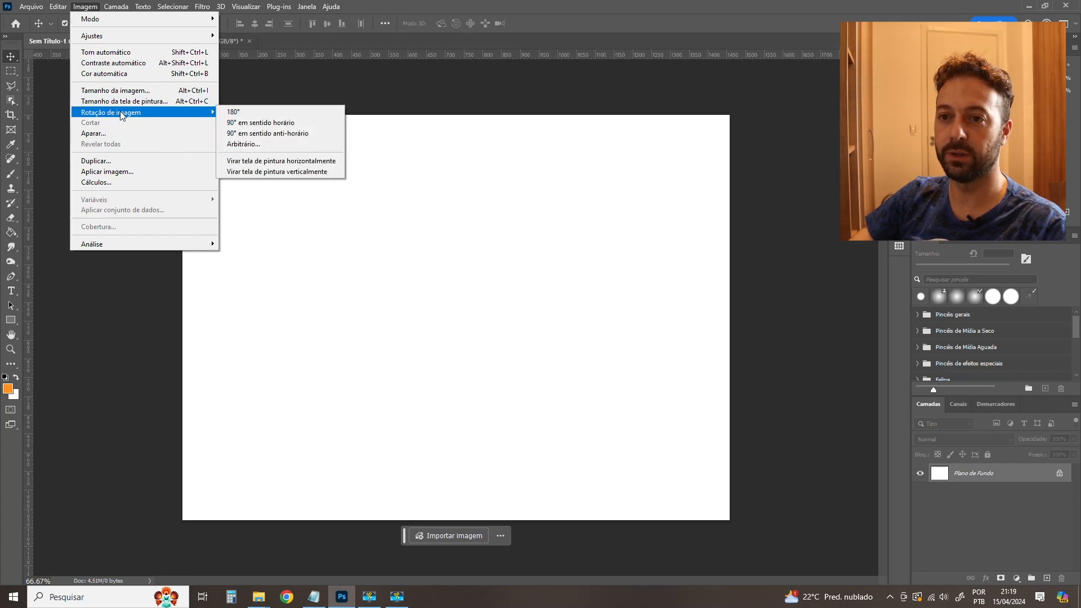
{"action": "left_click", "coordinate": [475, 4]}
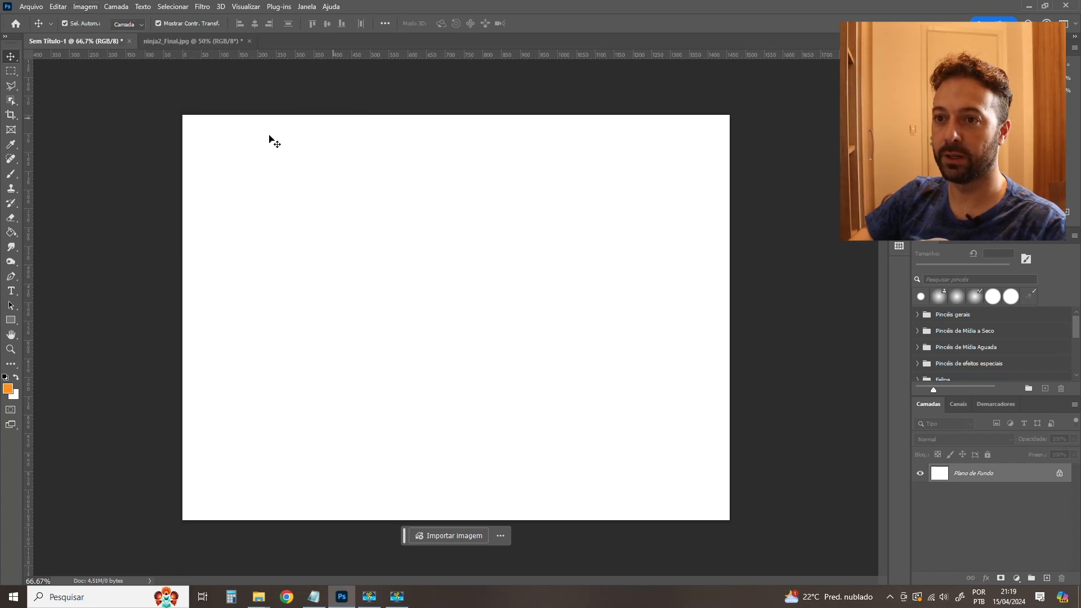
Bring up the ninja image and rotate its canvas 90° clockwise and a further 180°.
{"action": "left_click", "coordinate": [178, 42]}
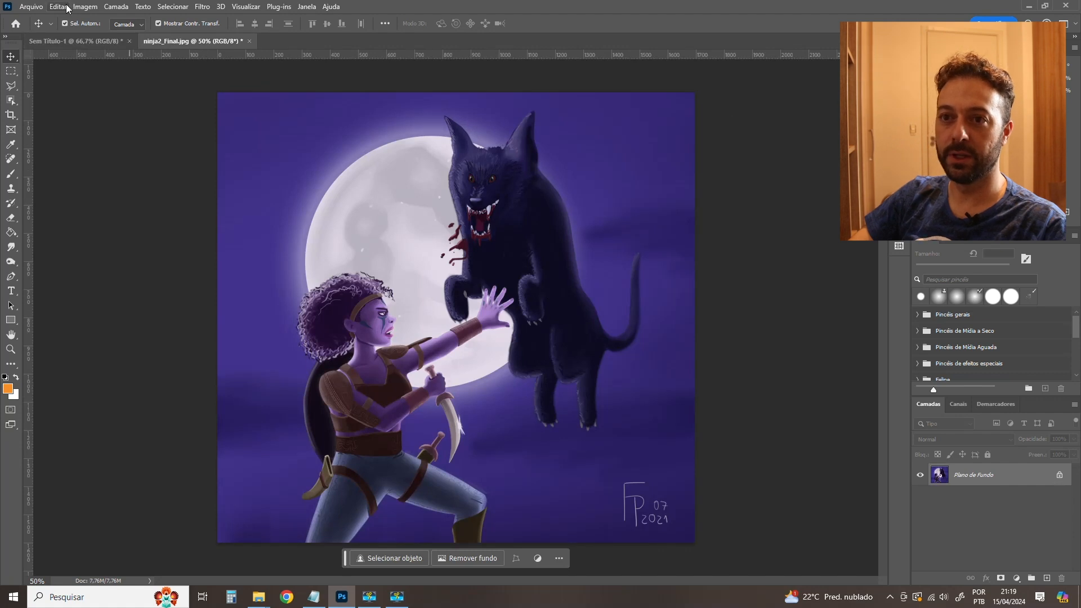
{"action": "left_click", "coordinate": [85, 6]}
{"action": "mouse_move", "coordinate": [129, 116]}
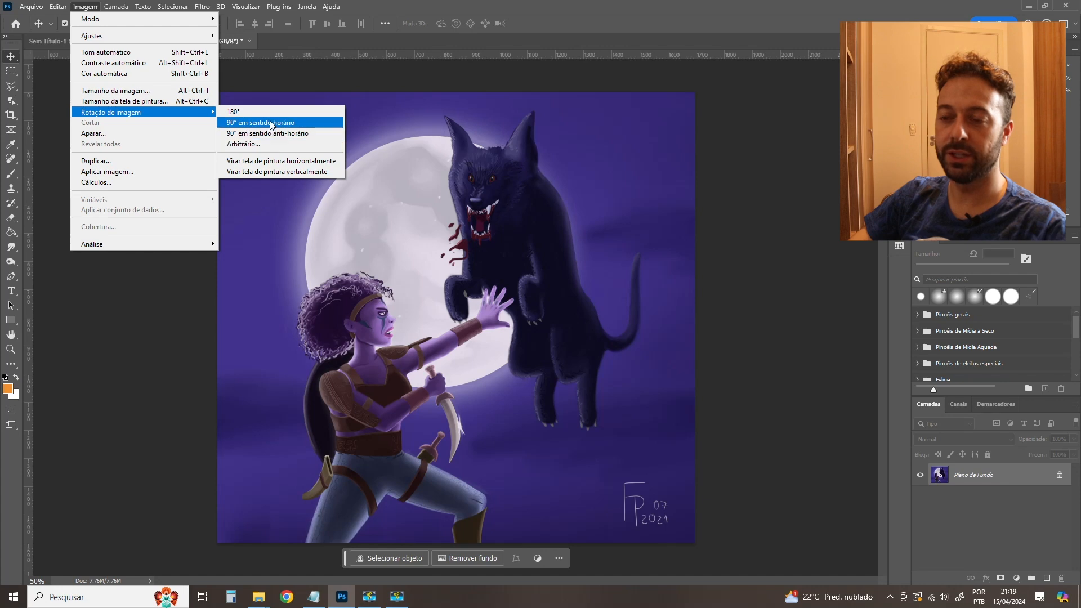
{"action": "left_click", "coordinate": [271, 123]}
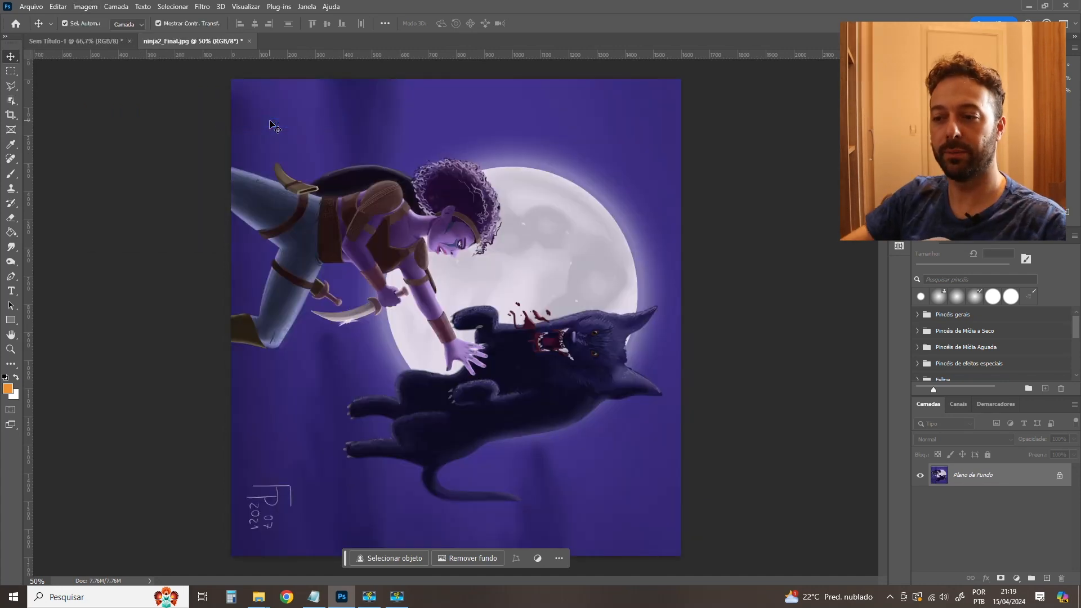
{"action": "left_click", "coordinate": [85, 6]}
{"action": "mouse_move", "coordinate": [129, 112]}
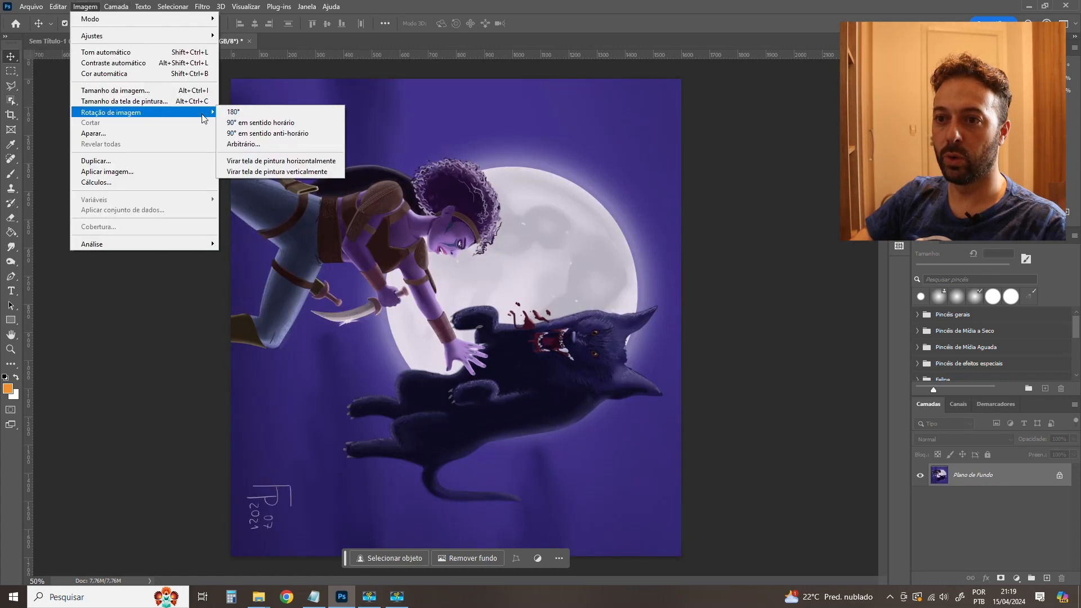
{"action": "left_click", "coordinate": [252, 115]}
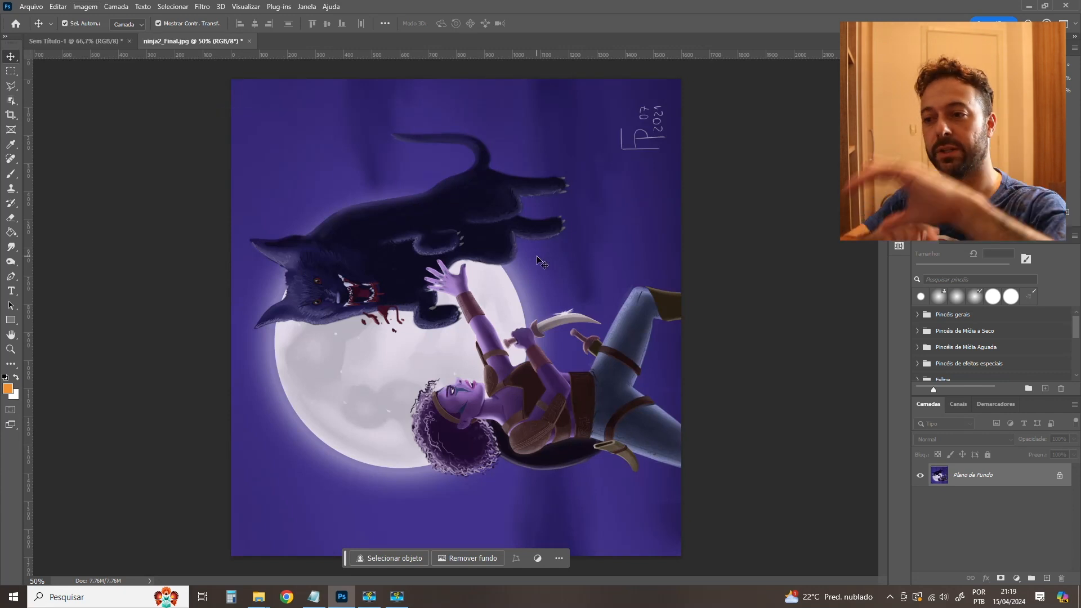
View the arbitrary-angle canvas rotation settings without applying them, and undo both rotations of the ninja image.
{"action": "left_click", "coordinate": [85, 6]}
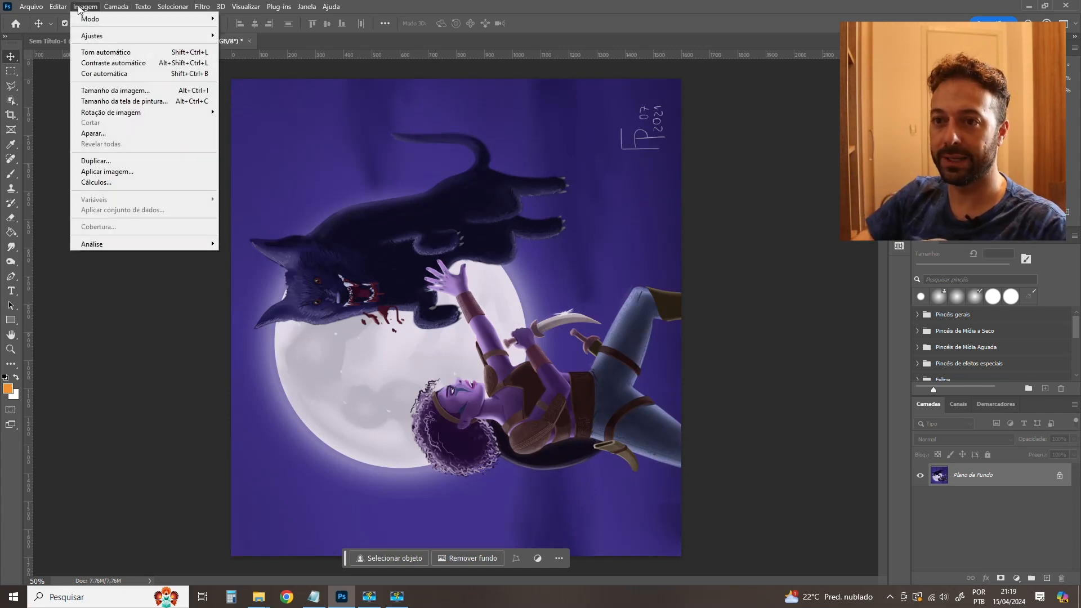
{"action": "mouse_move", "coordinate": [118, 112]}
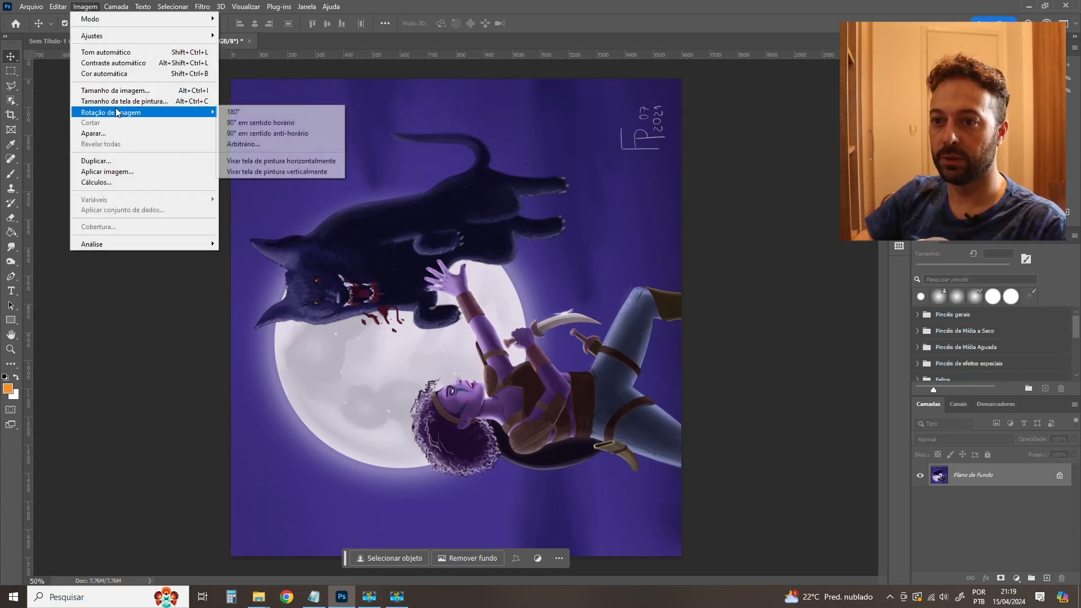
{"action": "left_click", "coordinate": [285, 145]}
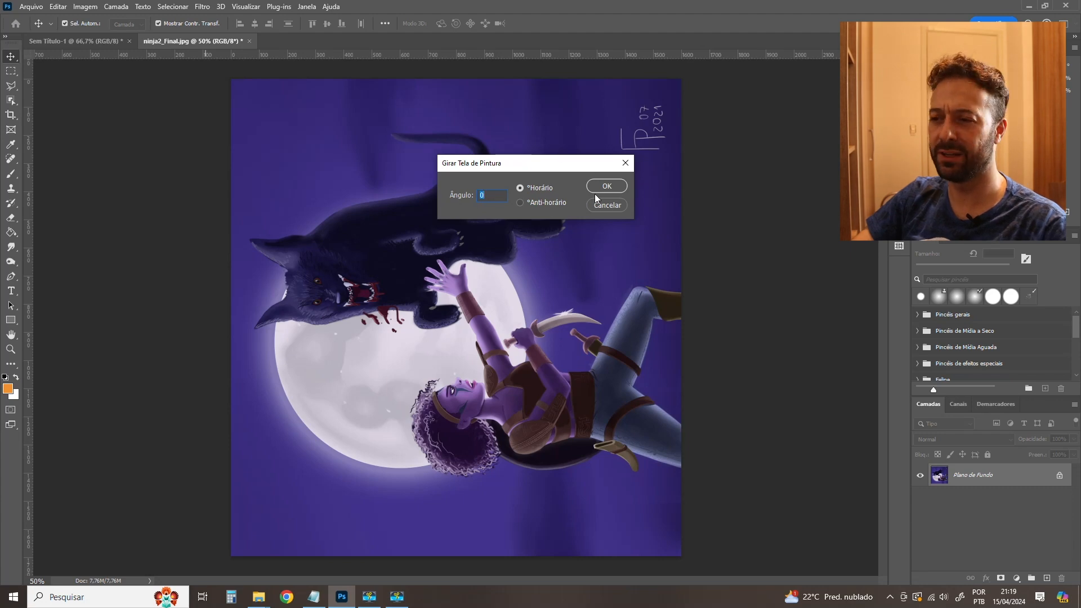
{"action": "left_click", "coordinate": [612, 211]}
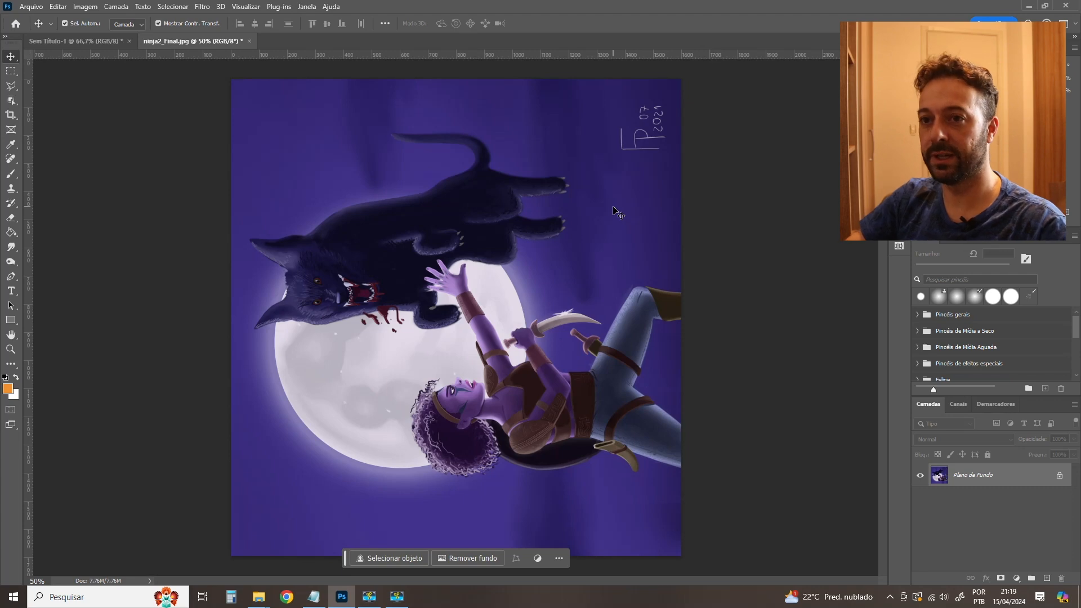
{"action": "key", "text": "ctrl+z"}
{"action": "key", "text": "ctrl+z"}
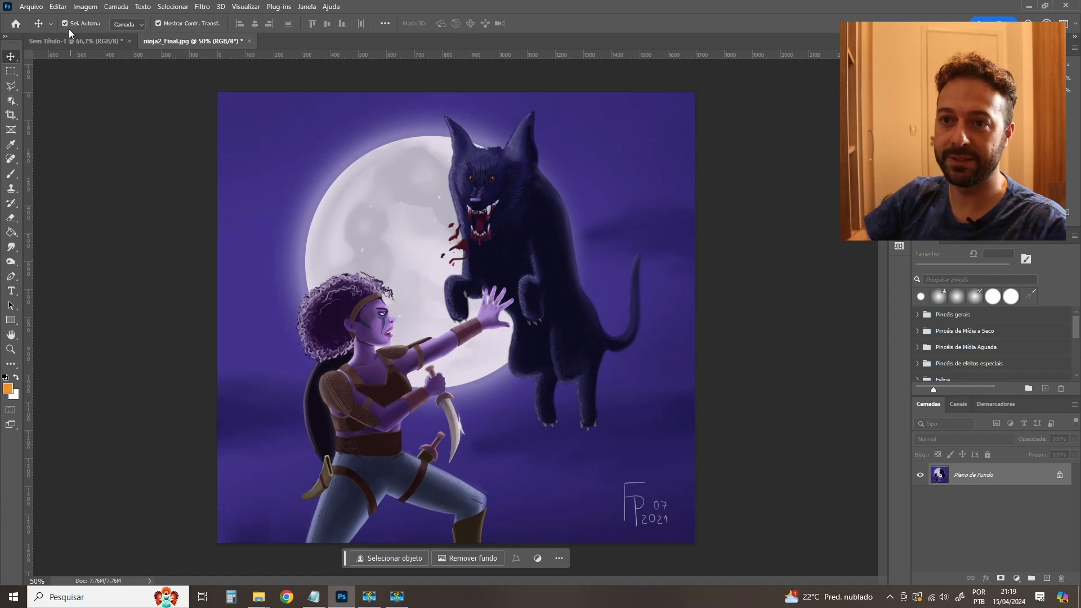
Flip the ninja image's canvas horizontally, and flip it horizontally again to restore its orientation.
{"action": "left_click", "coordinate": [82, 9]}
{"action": "mouse_move", "coordinate": [113, 116]}
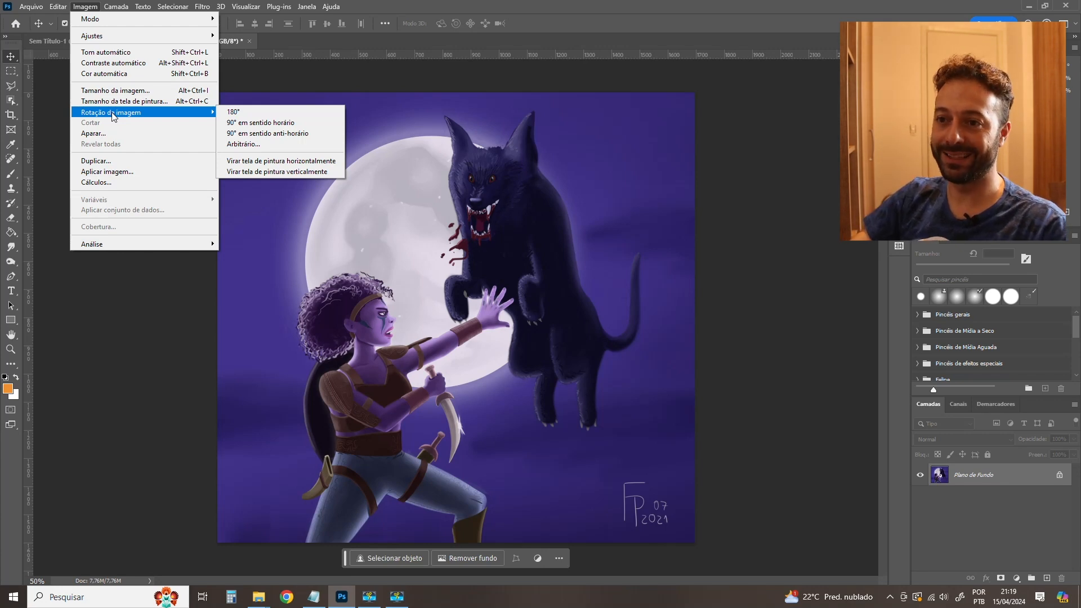
{"action": "left_click", "coordinate": [272, 162]}
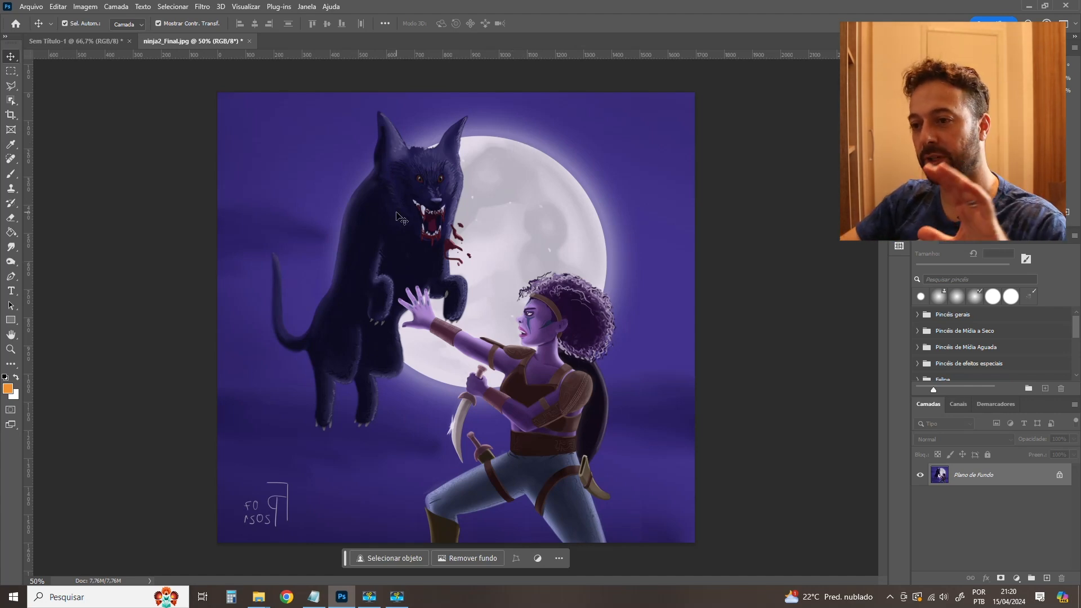
{"action": "left_click", "coordinate": [88, 7]}
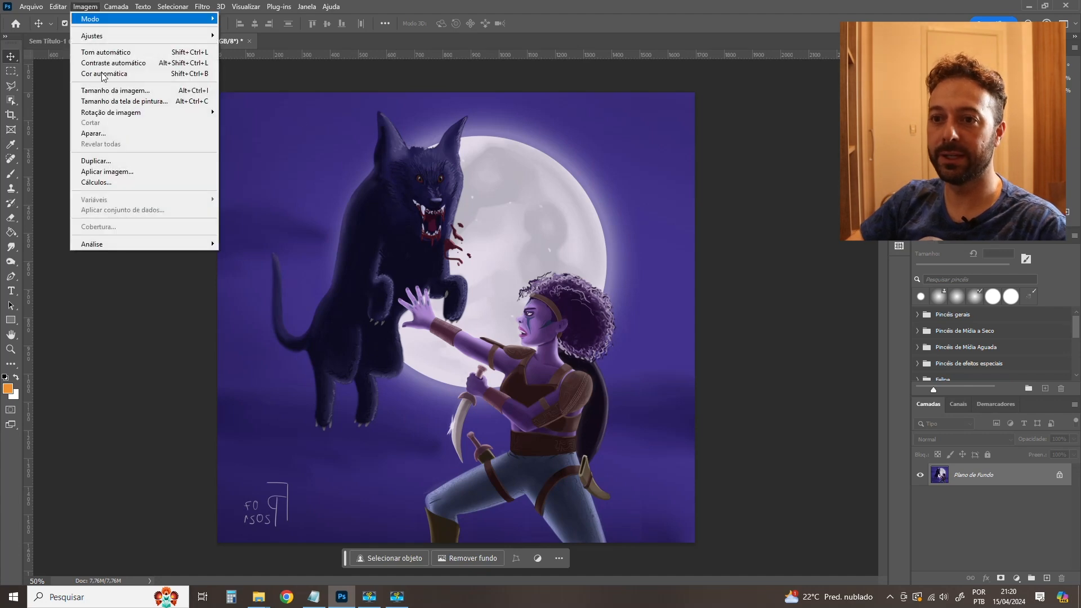
{"action": "mouse_move", "coordinate": [128, 112]}
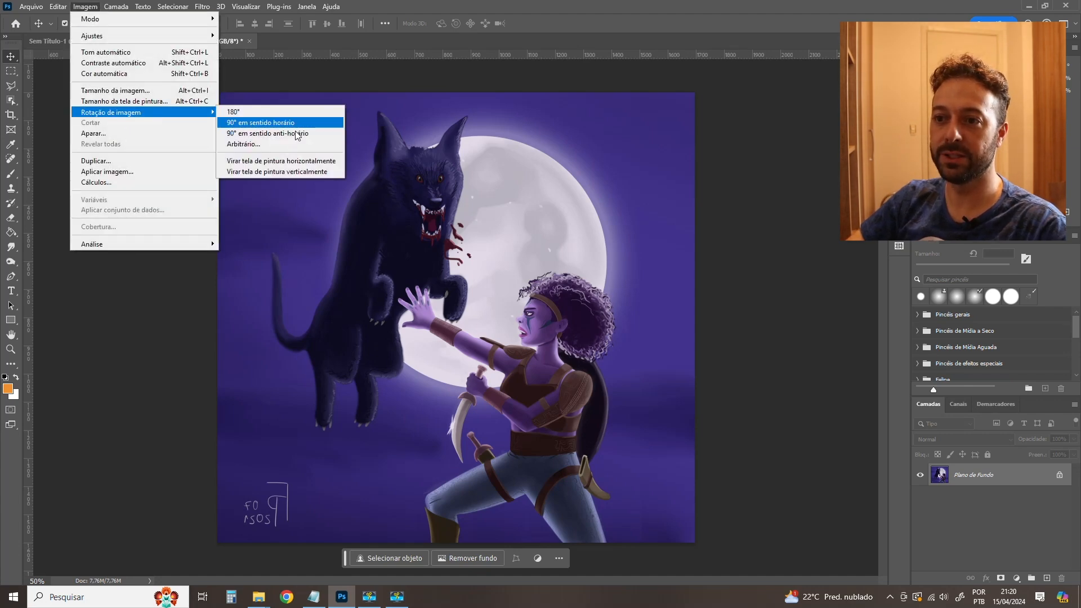
{"action": "left_click", "coordinate": [284, 161]}
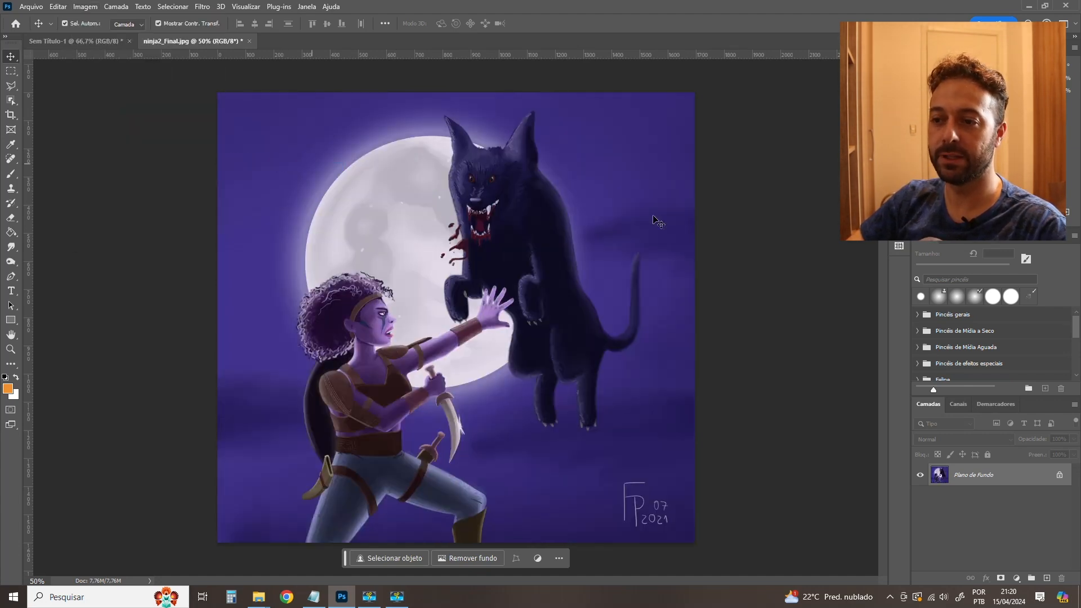
Flip the ninja image's canvas vertically and undo the flip.
{"action": "left_click", "coordinate": [85, 8]}
{"action": "mouse_move", "coordinate": [113, 112]}
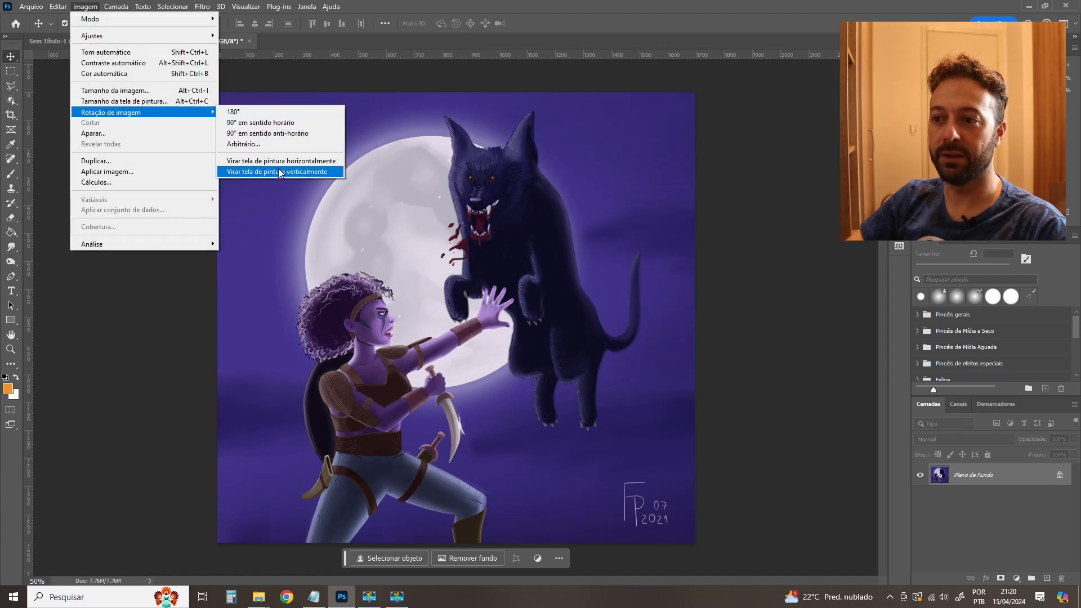
{"action": "left_click", "coordinate": [278, 172]}
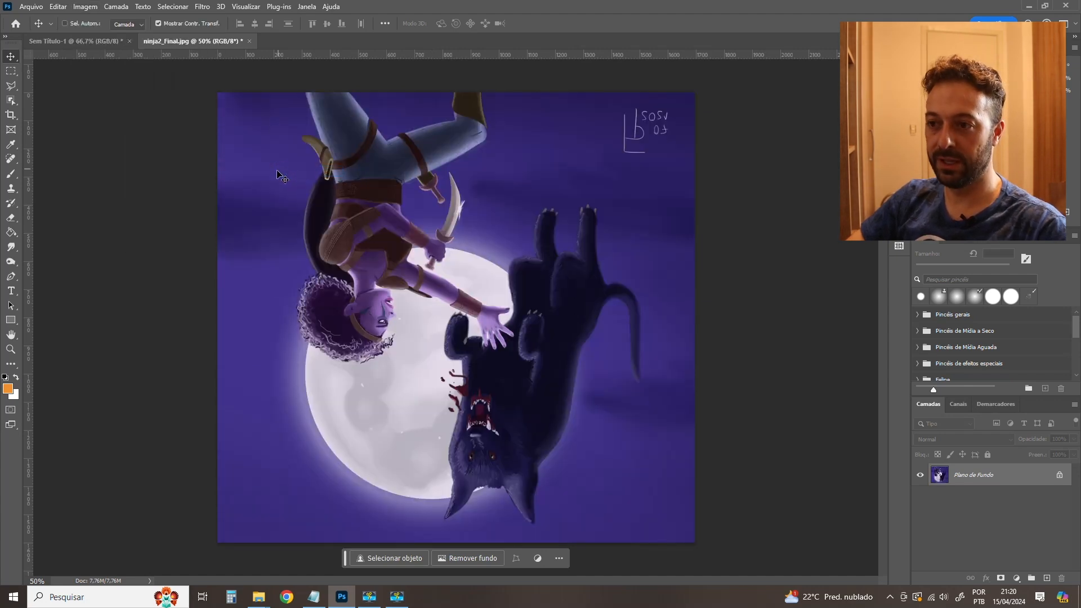
{"action": "key", "text": "ctrl+z"}
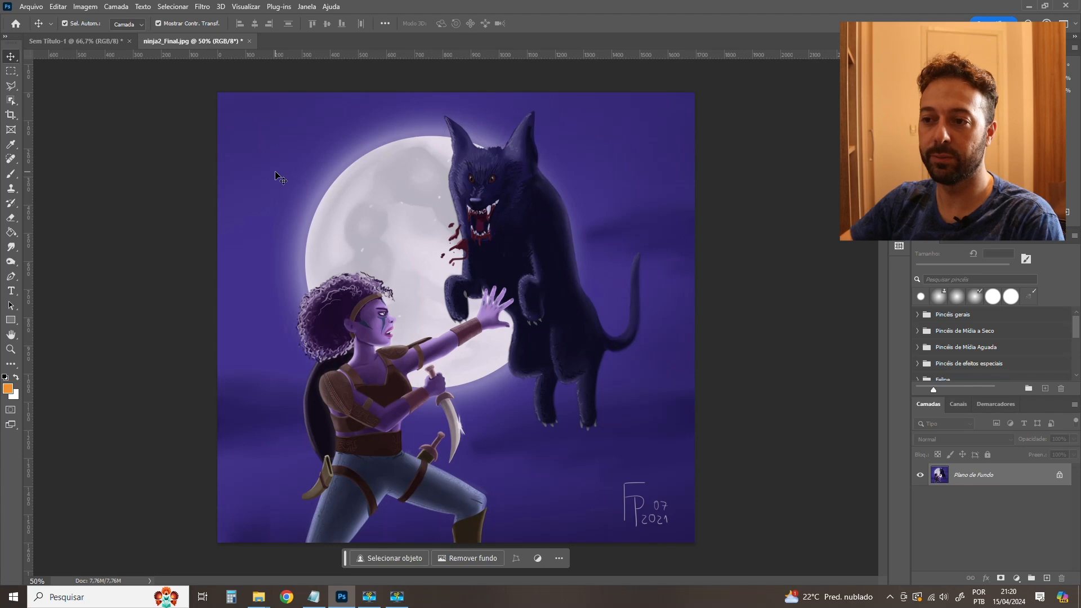
Open the dog photo IMG_5150.jpg with its embedded colour profile and look through the available panels for Layers.
{"action": "left_click", "coordinate": [85, 8]}
{"action": "left_click_drag", "start_coordinate": [388, 40], "coordinate": [355, 39]}
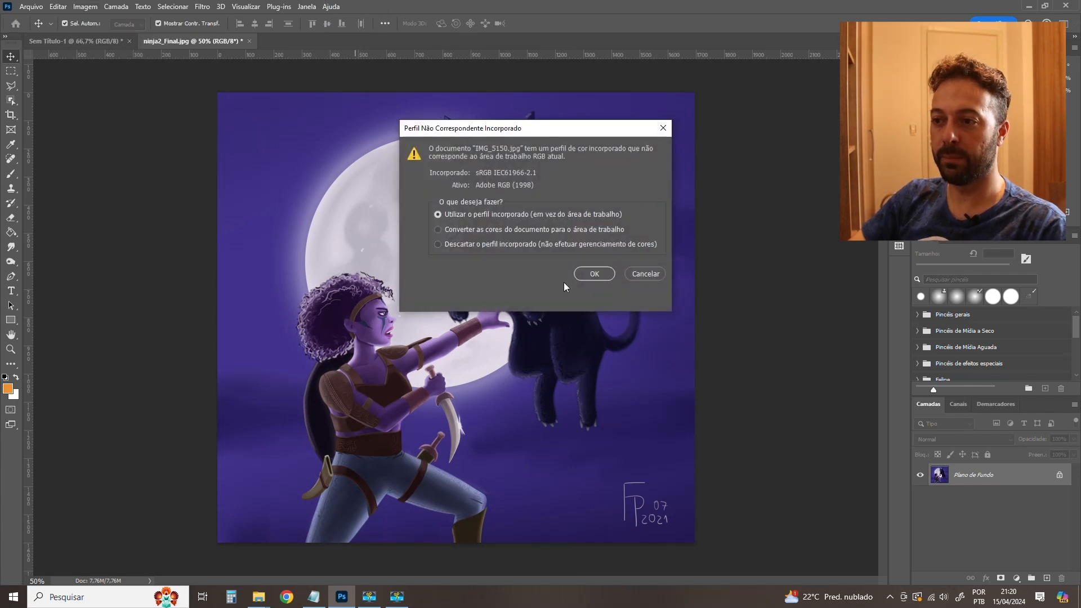
{"action": "left_click", "coordinate": [596, 274]}
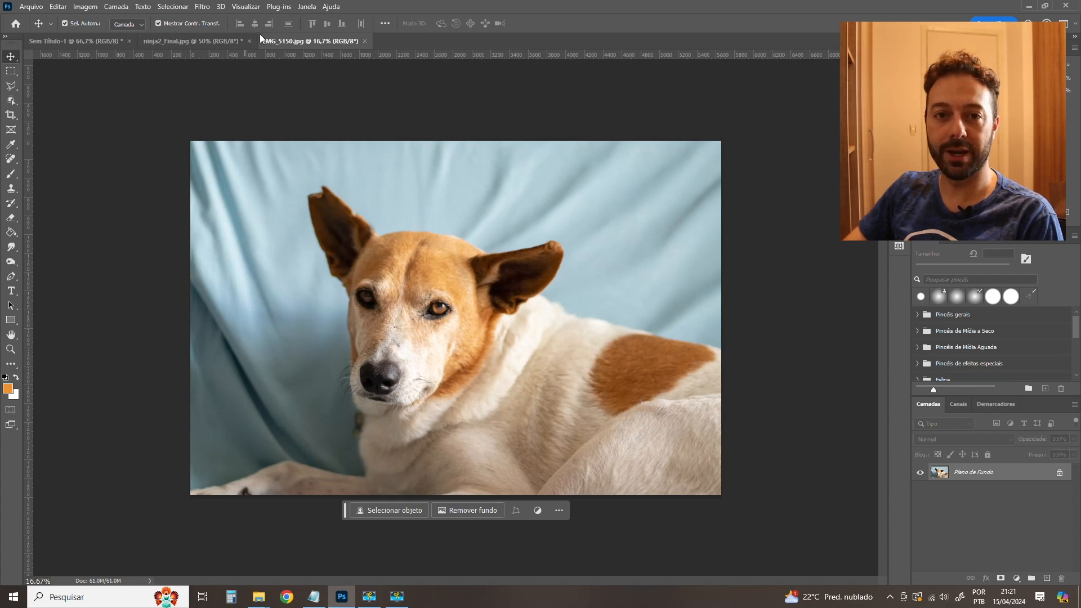
{"action": "left_click", "coordinate": [307, 6]}
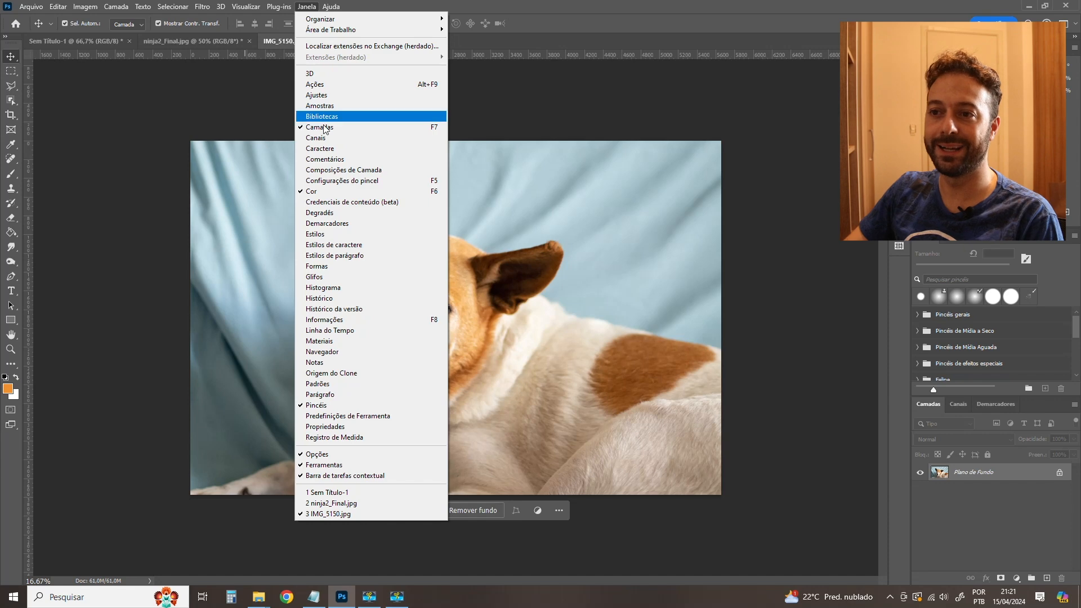
{"action": "left_click", "coordinate": [998, 480]}
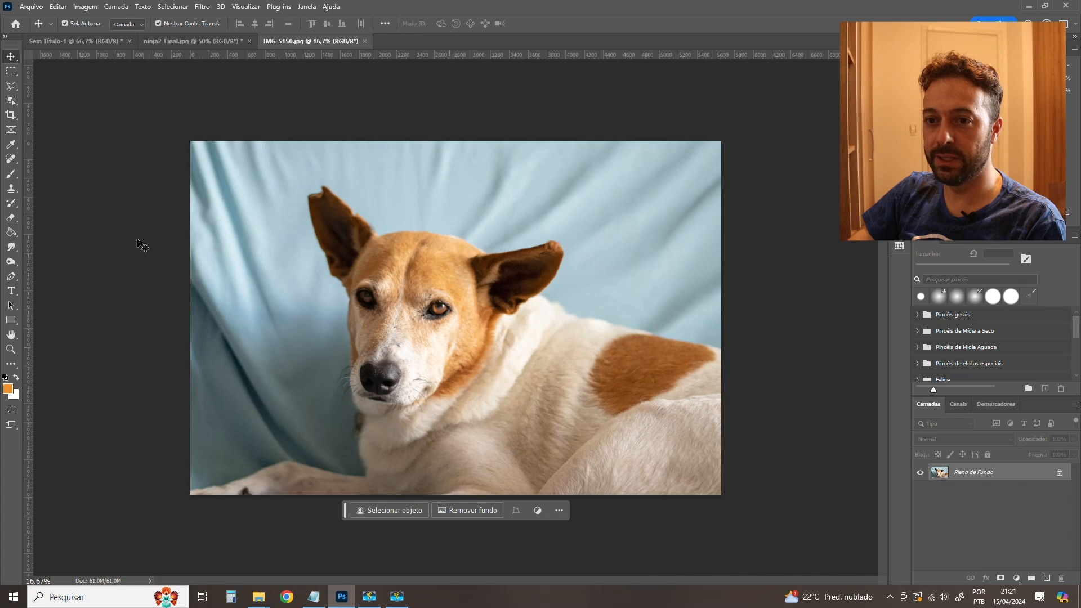
Copy the entire ninja image and paste it into the dog photo as a separate layer.
{"action": "left_click", "coordinate": [183, 42]}
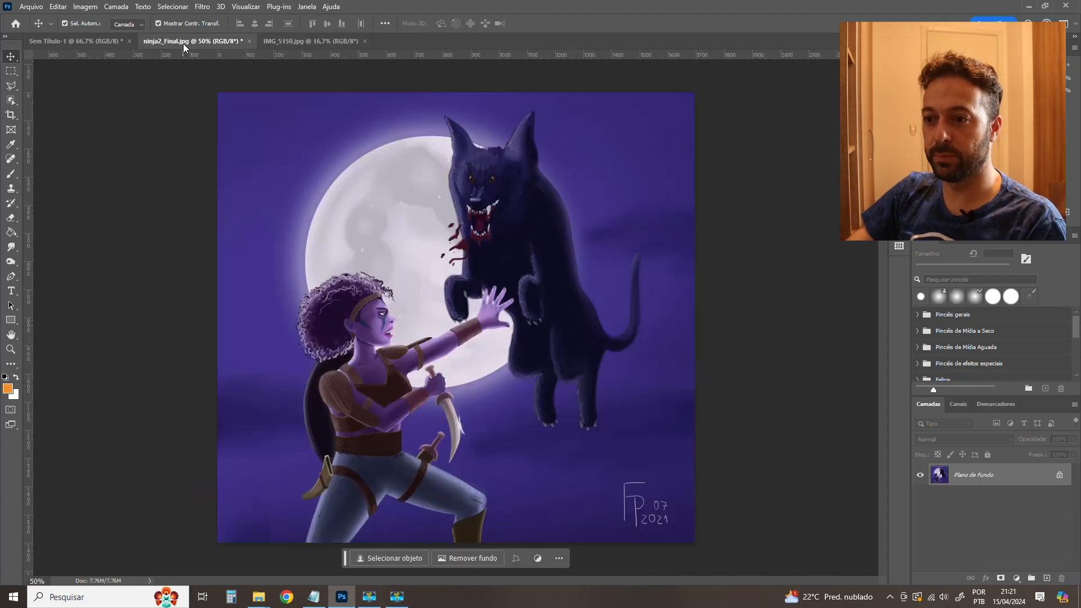
{"action": "key", "text": "ctrl+a"}
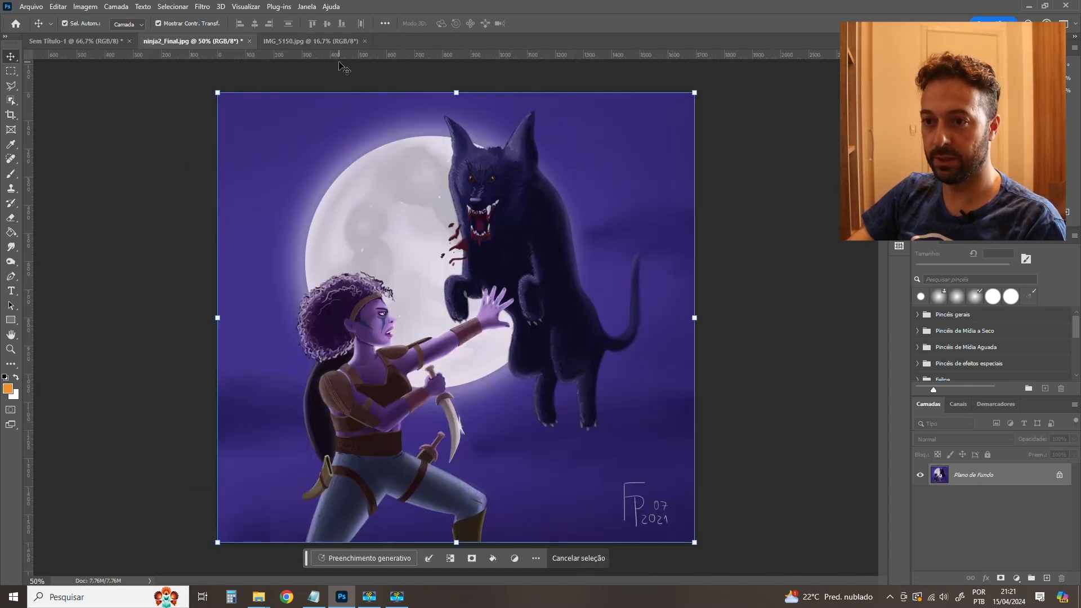
{"action": "left_click", "coordinate": [292, 42]}
{"action": "key", "text": "ctrl+v"}
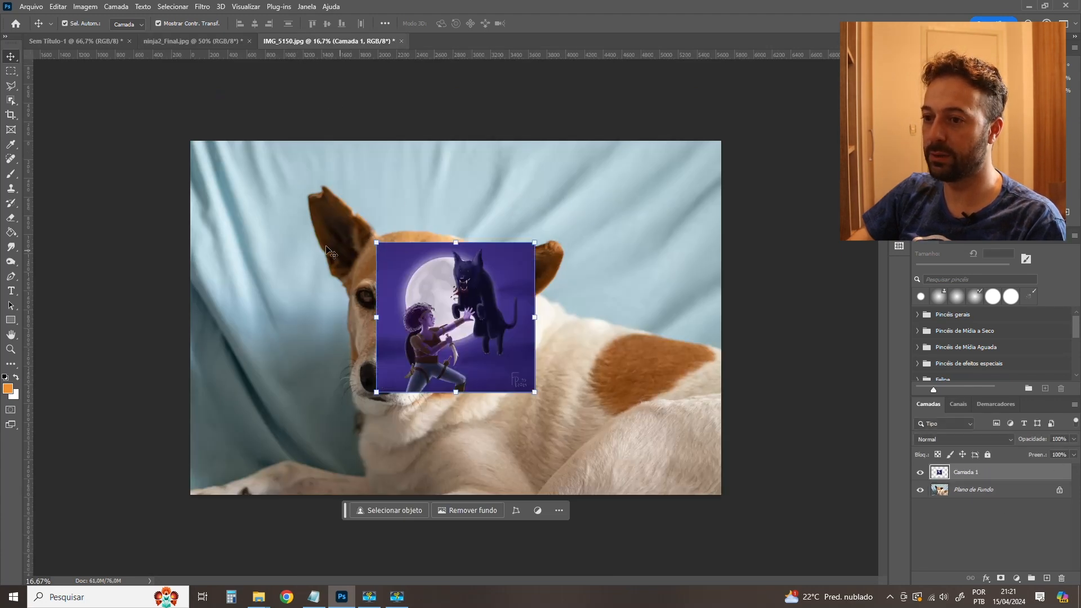
Enlarge the pasted ninja image and place it in the lower-right part of the dog photo.
{"action": "left_click_drag", "start_coordinate": [376, 242], "coordinate": [304, 181]}
{"action": "left_click_drag", "start_coordinate": [372, 281], "coordinate": [586, 356]}
{"action": "key", "text": "Return"}
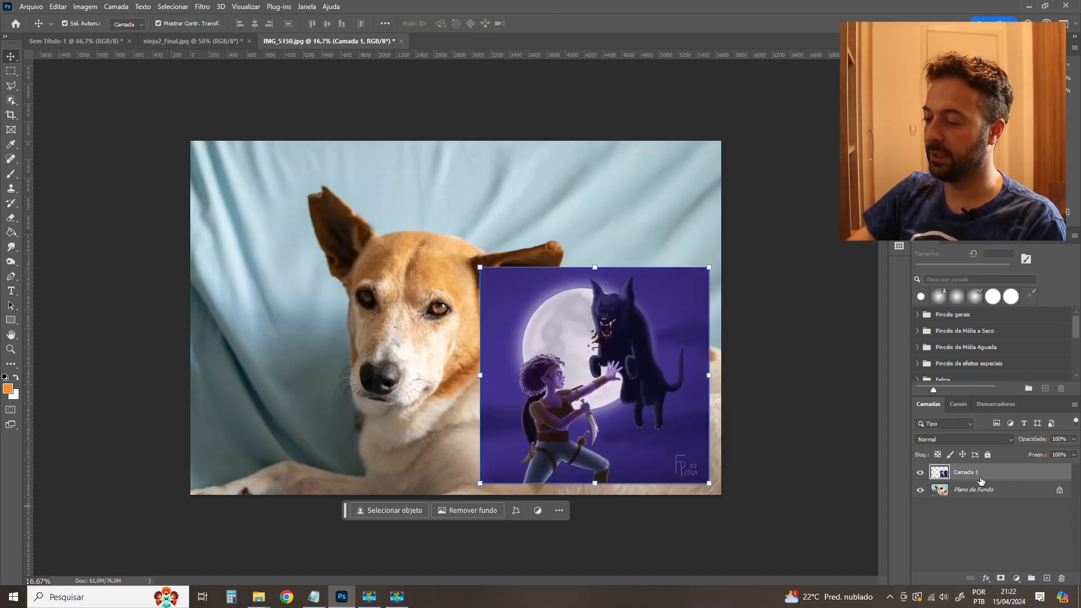
Deselect the ninja layer and add four empty layers above it.
{"action": "left_click", "coordinate": [980, 515]}
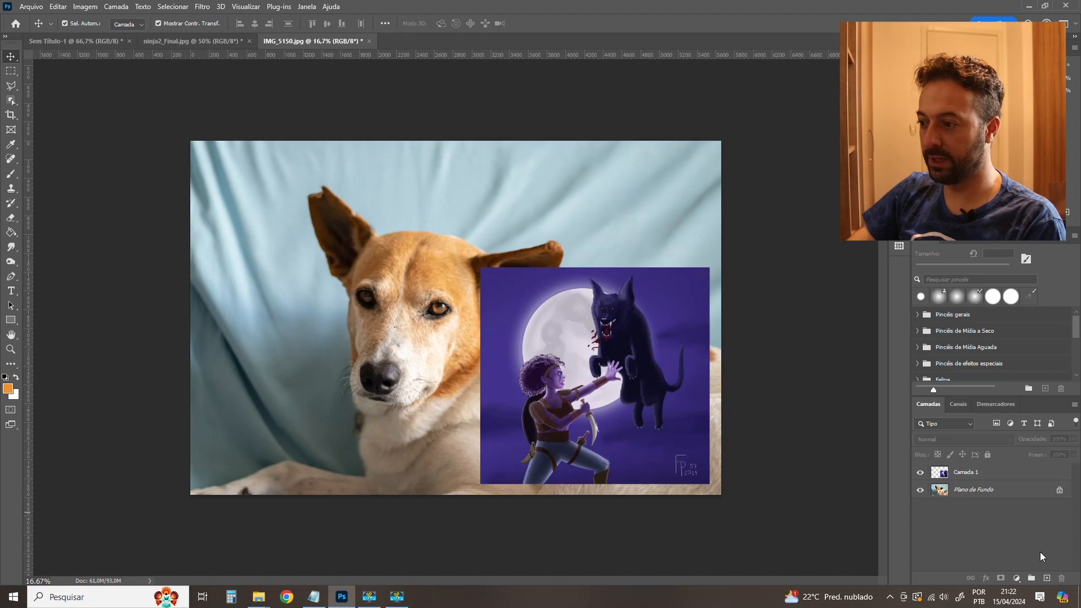
{"action": "left_click", "coordinate": [1047, 578]}
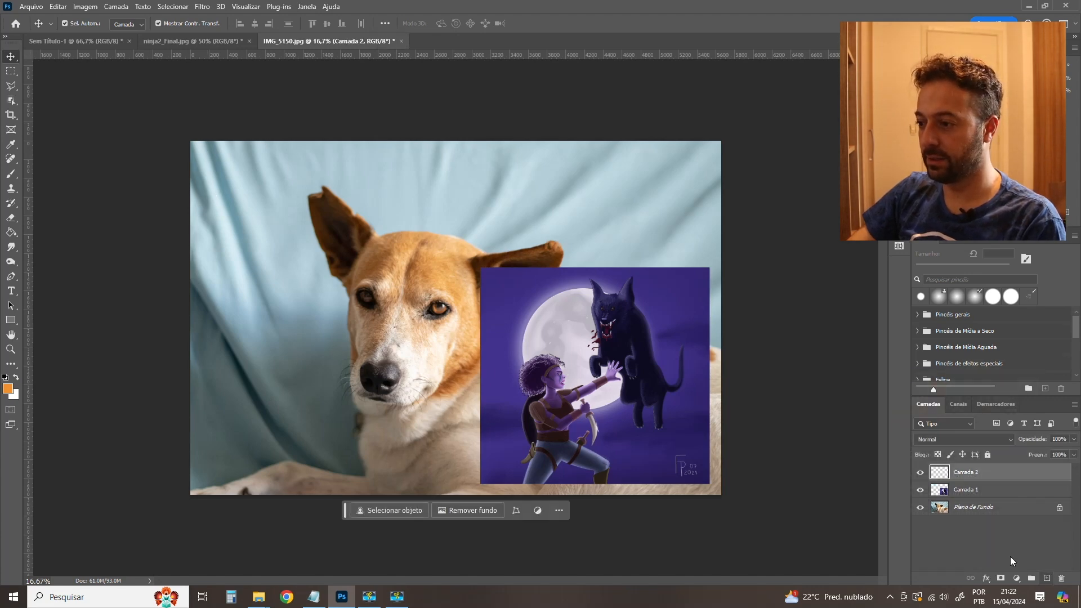
{"action": "left_click", "coordinate": [1047, 578]}
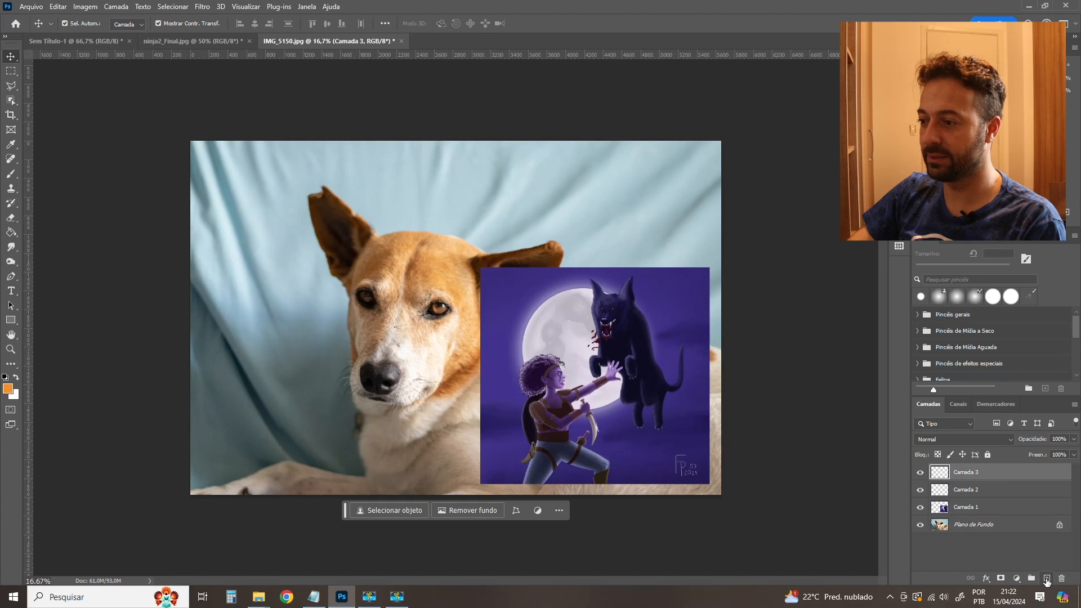
{"action": "left_click", "coordinate": [1046, 578]}
{"action": "left_click", "coordinate": [1047, 578]}
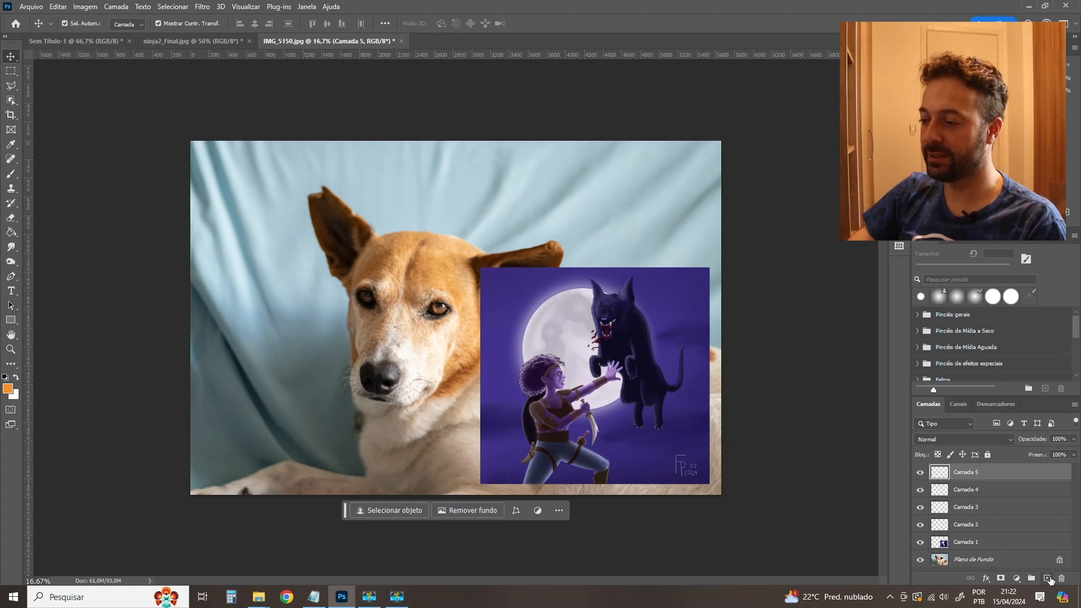
Delete the three uppermost empty layers, keeping only Camada 2 above the ninja layer.
{"action": "left_click", "coordinate": [1061, 578]}
{"action": "left_click", "coordinate": [1061, 578]}
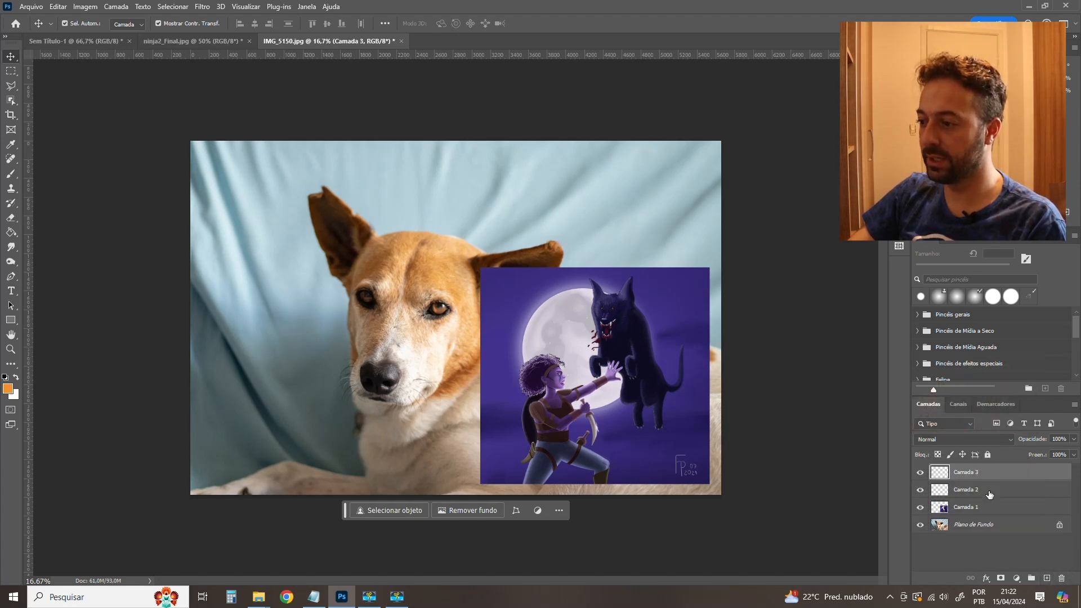
{"action": "left_click_drag", "start_coordinate": [971, 482], "coordinate": [1059, 578]}
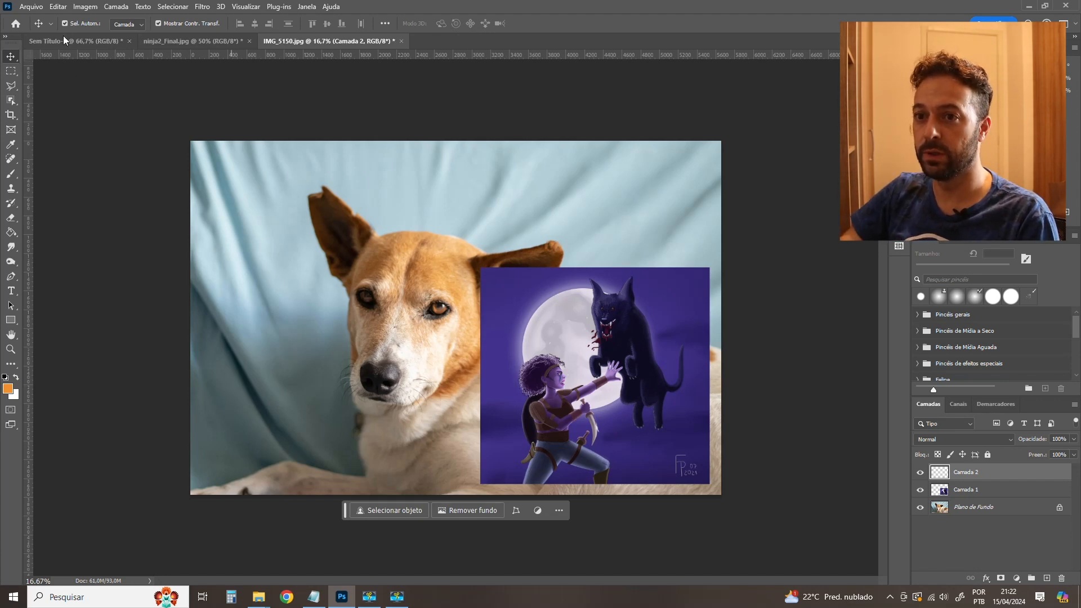
Copy the whole white canvas of Sem Título-1 and paste it into Camada 2 of the dog photo, converting its colours.
{"action": "left_click", "coordinate": [65, 40]}
{"action": "key", "text": "ctrl+a"}
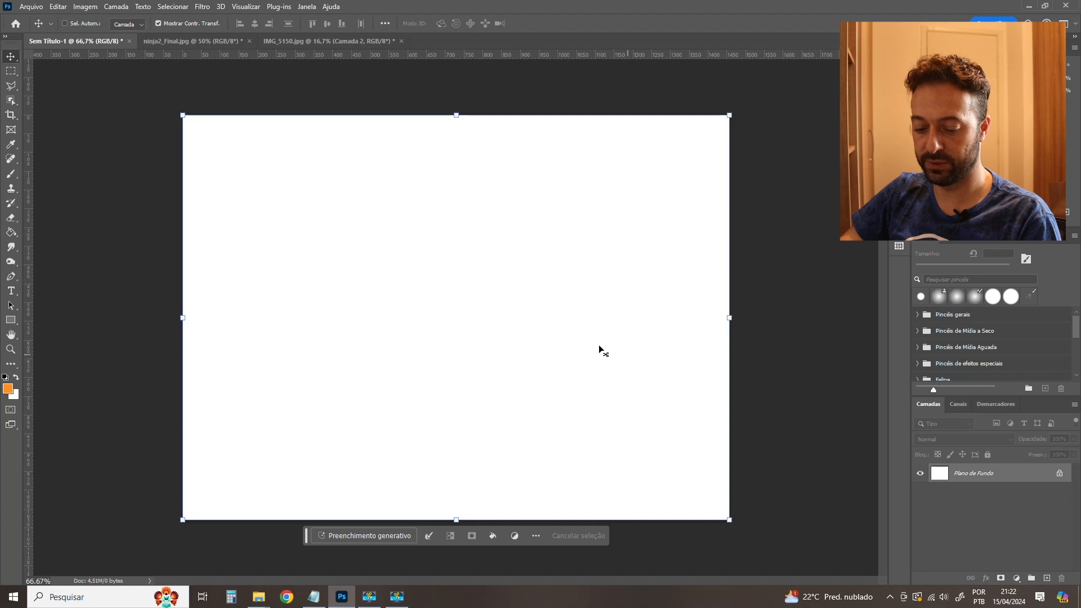
{"action": "left_click", "coordinate": [200, 40]}
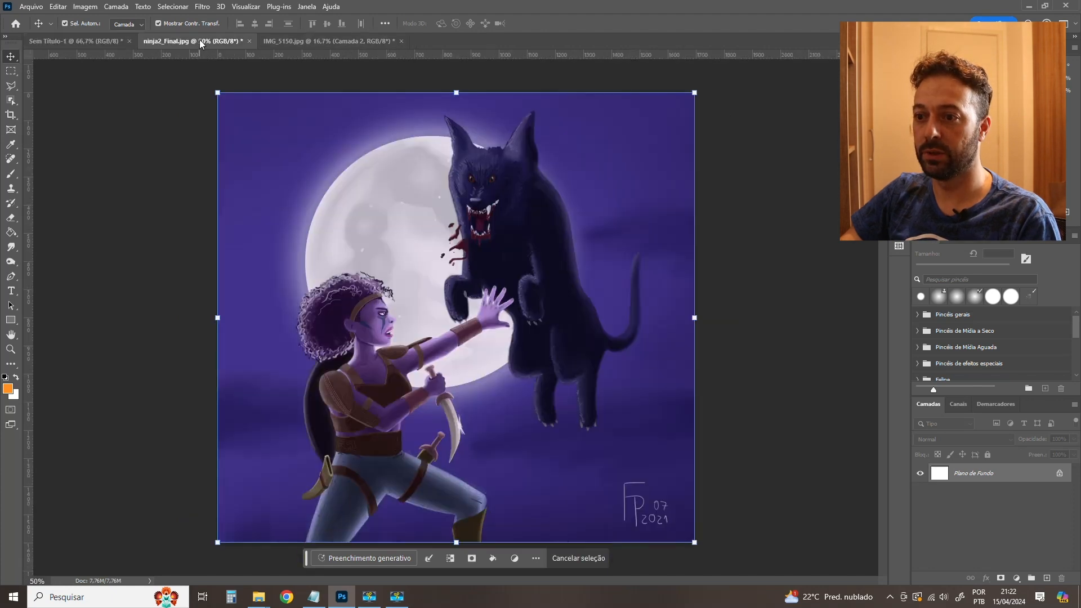
{"action": "left_click", "coordinate": [301, 42]}
{"action": "key", "text": "ctrl+v"}
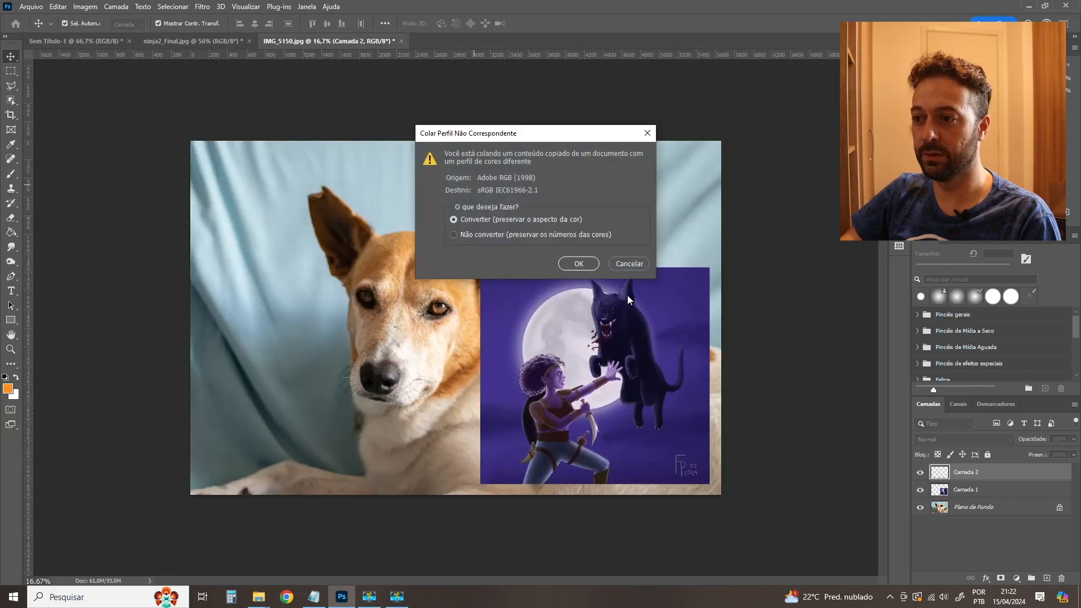
{"action": "left_click", "coordinate": [582, 263]}
{"action": "left_click", "coordinate": [579, 241]}
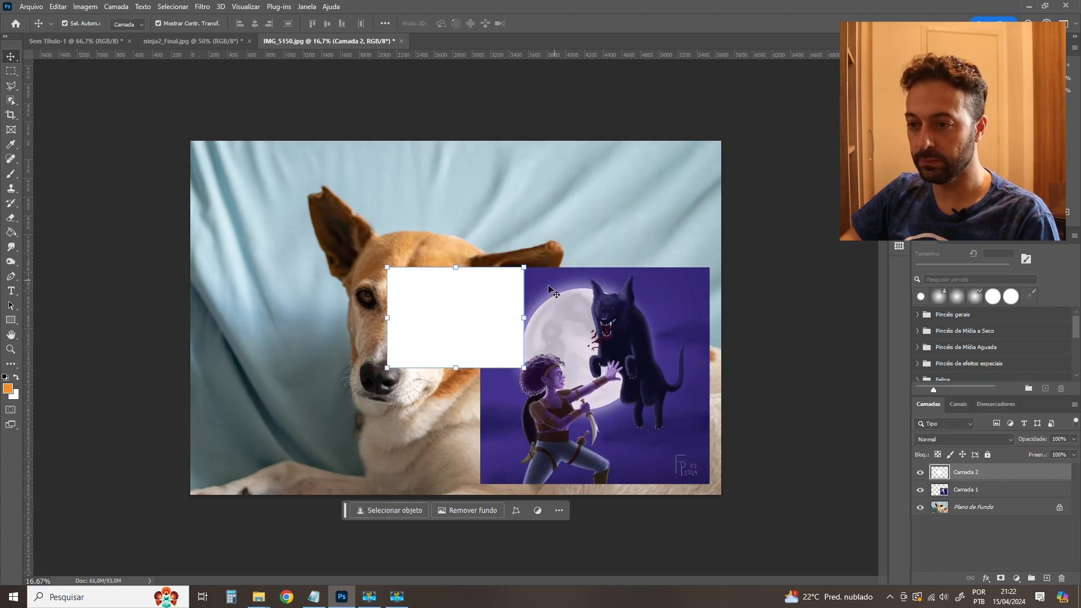
Move the white rectangle to the upper-left part of the dog photo and enlarge it proportionally over the dog's ear and eye.
{"action": "left_click_drag", "start_coordinate": [482, 289], "coordinate": [330, 220]}
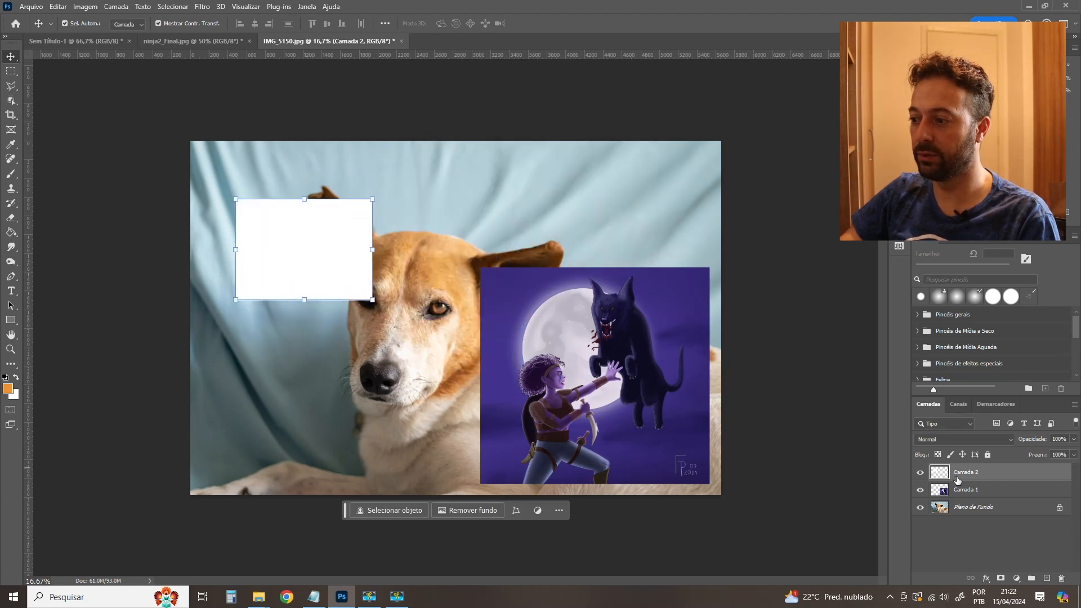
{"action": "left_click", "coordinate": [565, 373]}
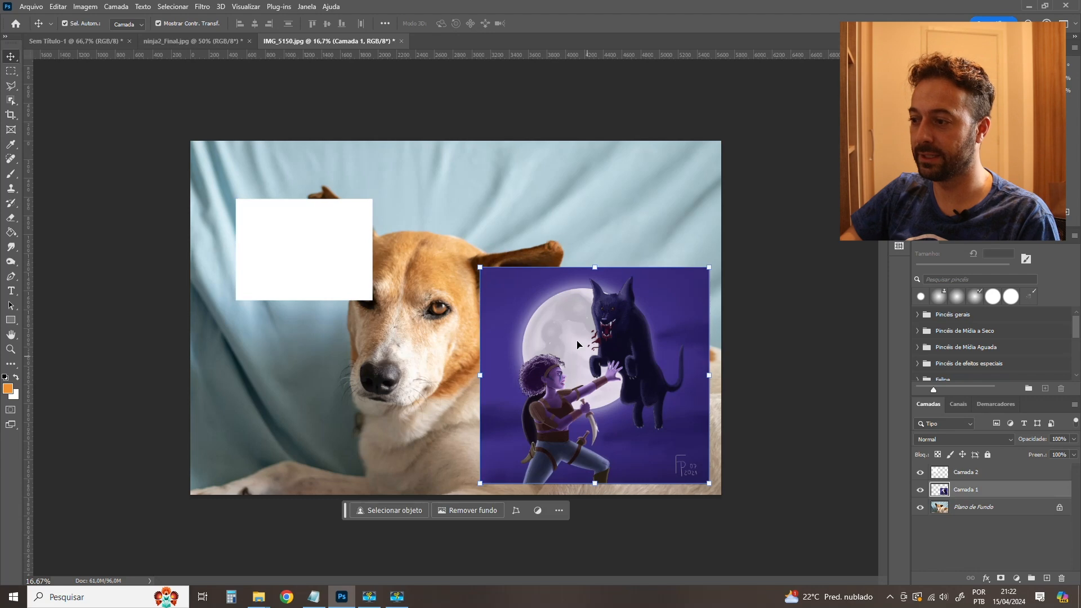
{"action": "left_click", "coordinate": [346, 253]}
{"action": "key", "text": "ctrl+t"}
{"action": "left_click_drag", "start_coordinate": [372, 299], "coordinate": [424, 338]}
{"action": "key", "text": "Return"}
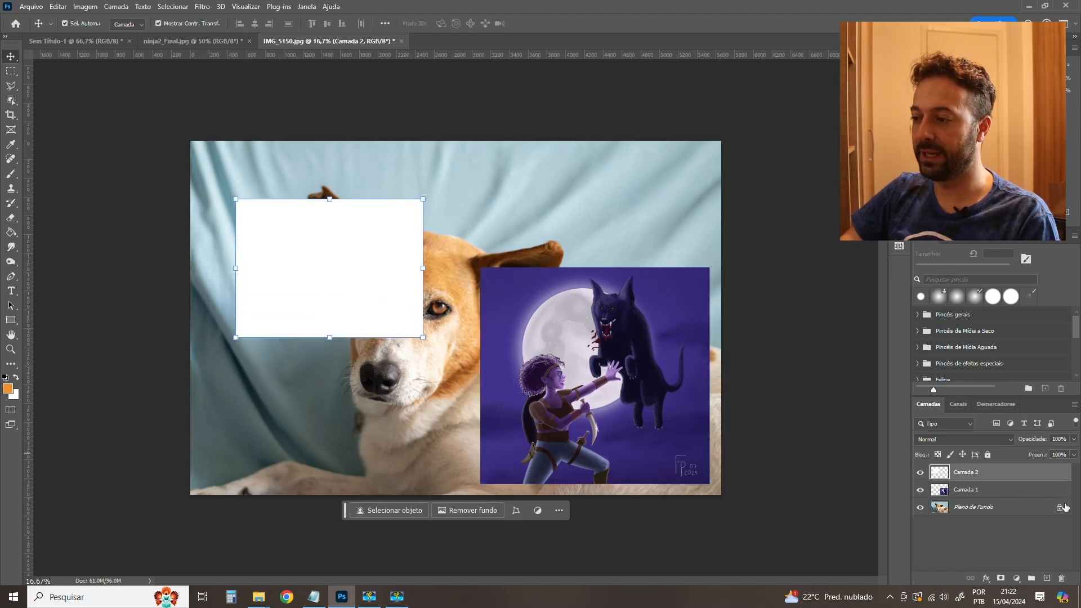
Duplicate the Camada 2 layer and move the copy down and right so it partly overlaps the ninja image.
{"action": "left_click_drag", "start_coordinate": [984, 479], "coordinate": [1047, 579]}
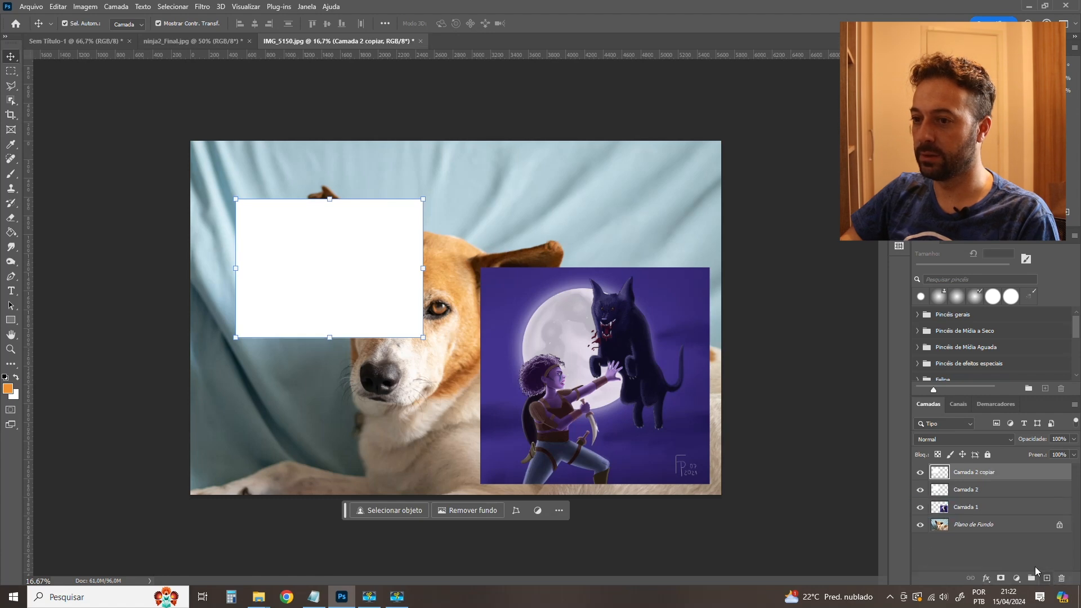
{"action": "left_click_drag", "start_coordinate": [369, 265], "coordinate": [473, 379]}
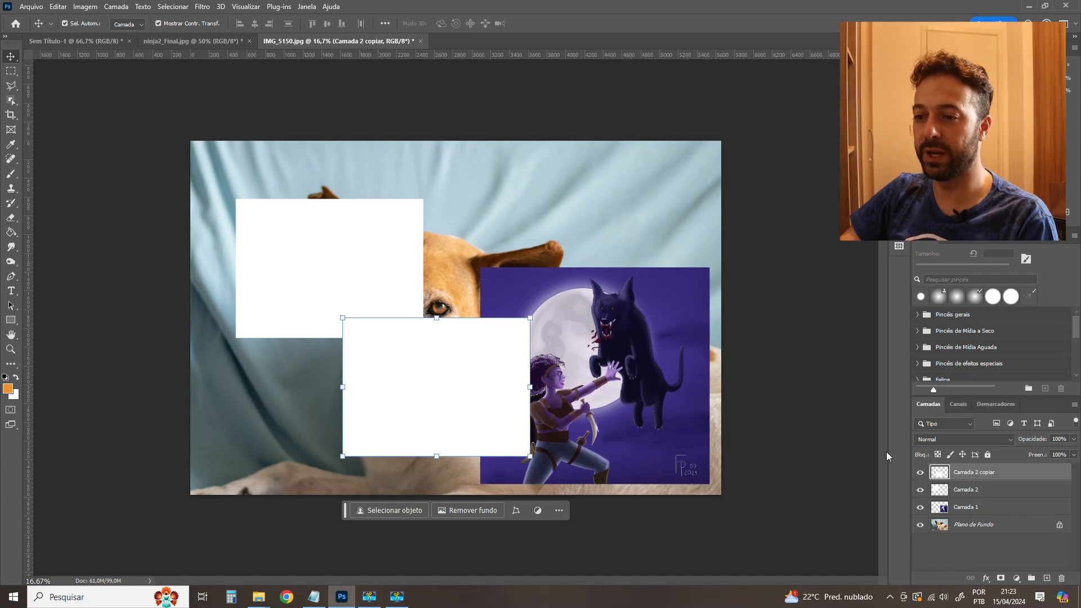
Rename the duplicated white rectangle's layer to Camada 3.
{"action": "double_click", "coordinate": [972, 473]}
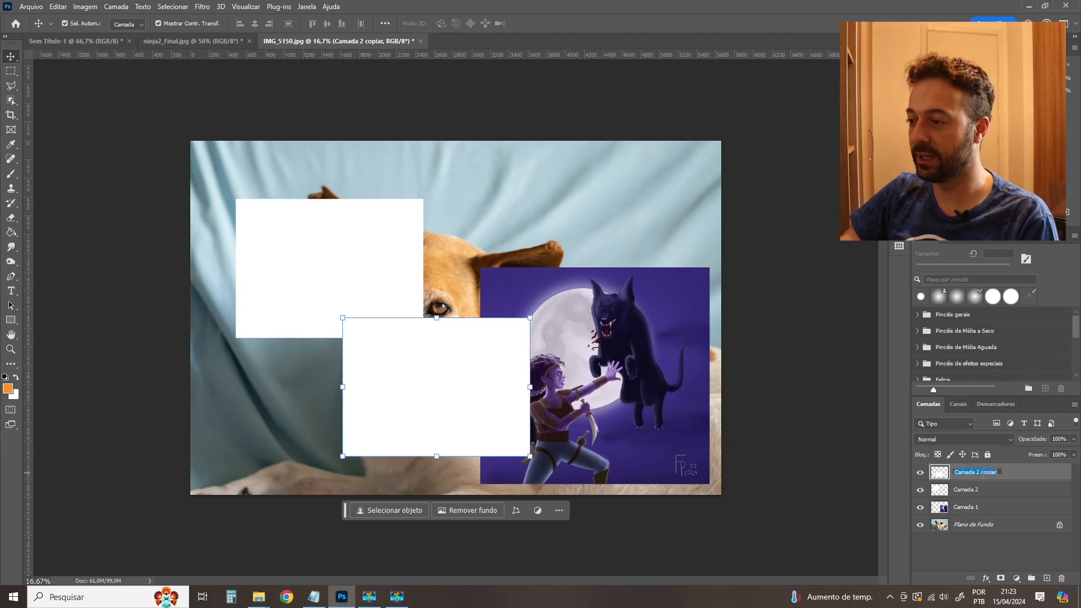
{"action": "left_click", "coordinate": [977, 471]}
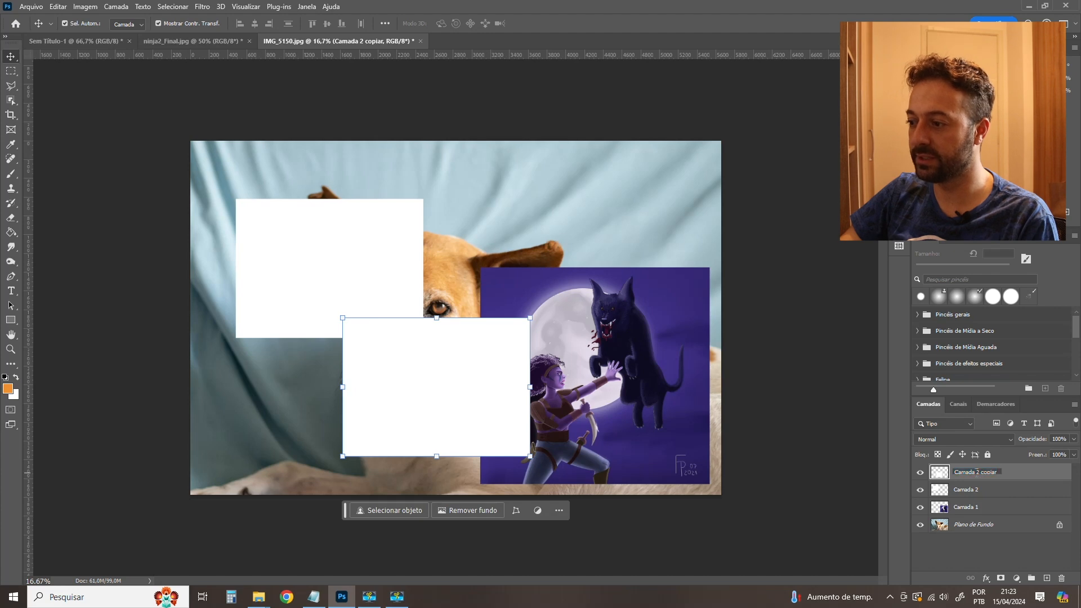
{"action": "left_click", "coordinate": [1012, 475], "text": "shift"}
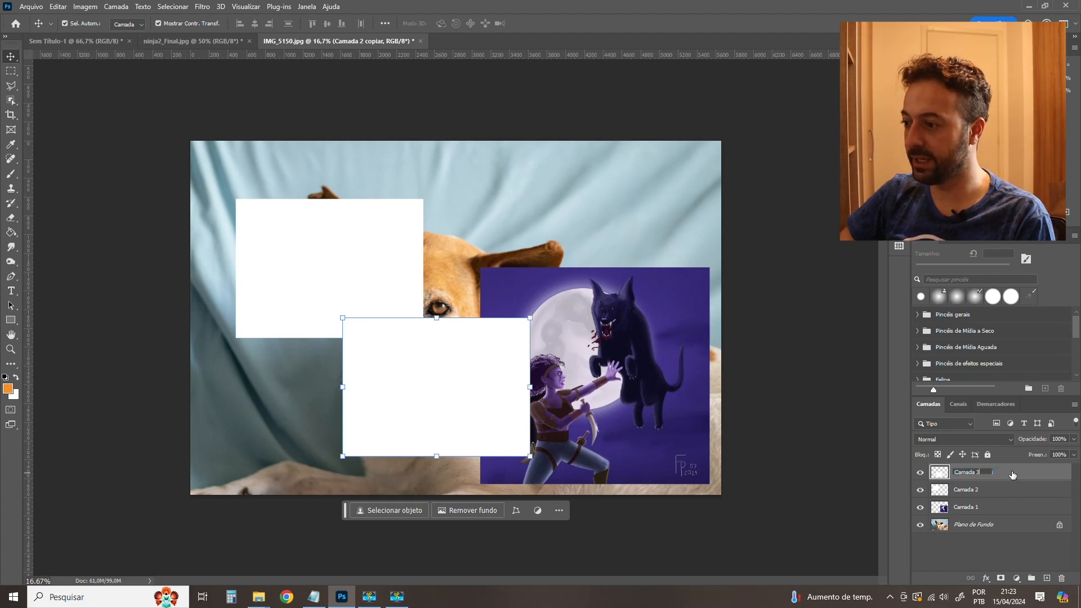
{"action": "key", "text": "Return"}
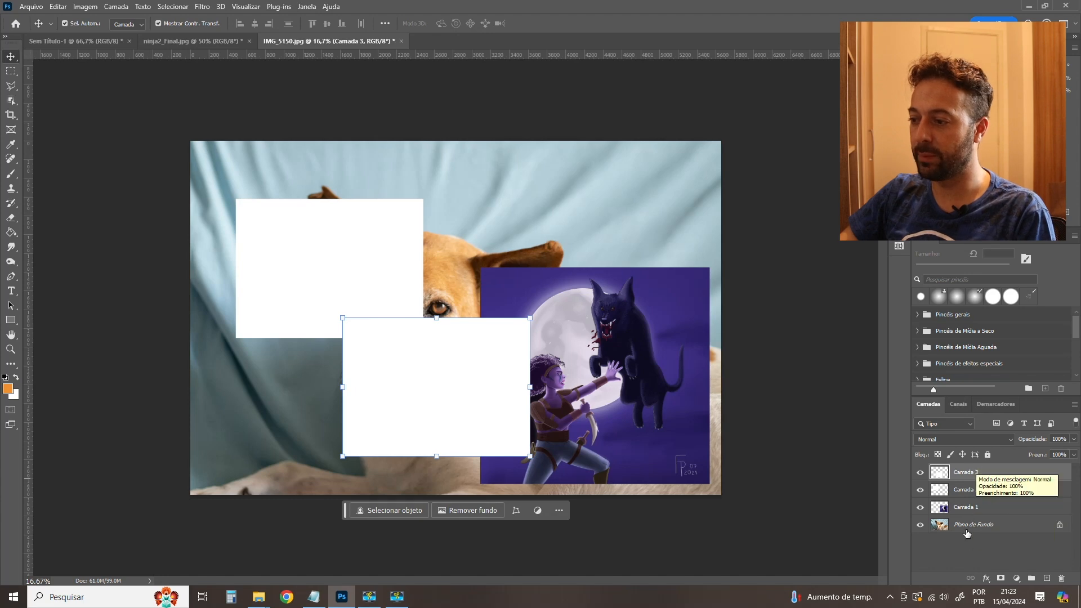
Select Camada 2, Camada 1 and Camada 3 in the layer list to identify which image element each one holds.
{"action": "left_click", "coordinate": [955, 488]}
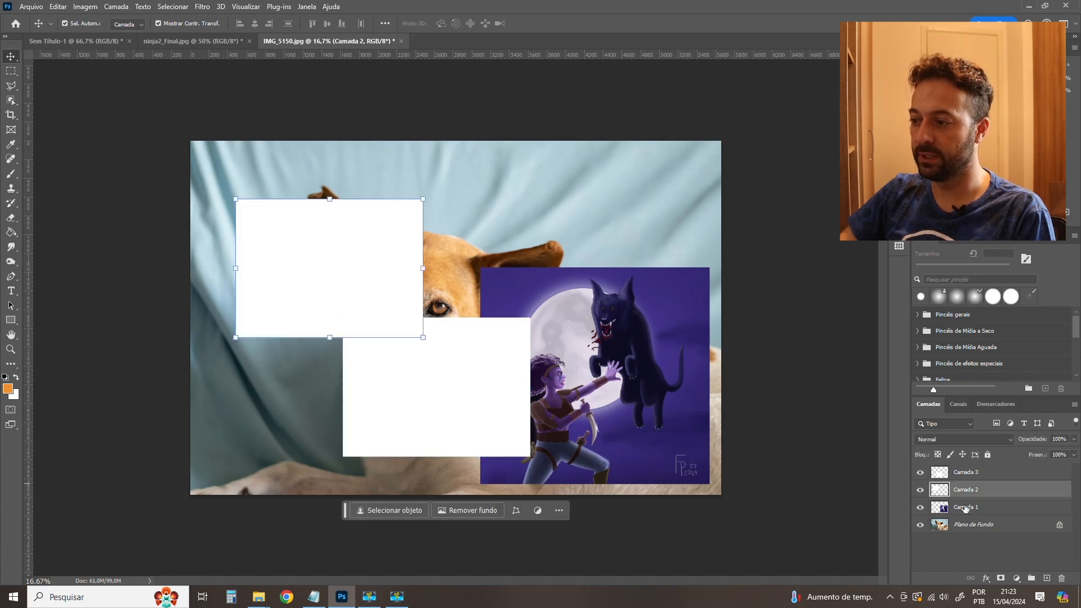
{"action": "left_click", "coordinate": [964, 509]}
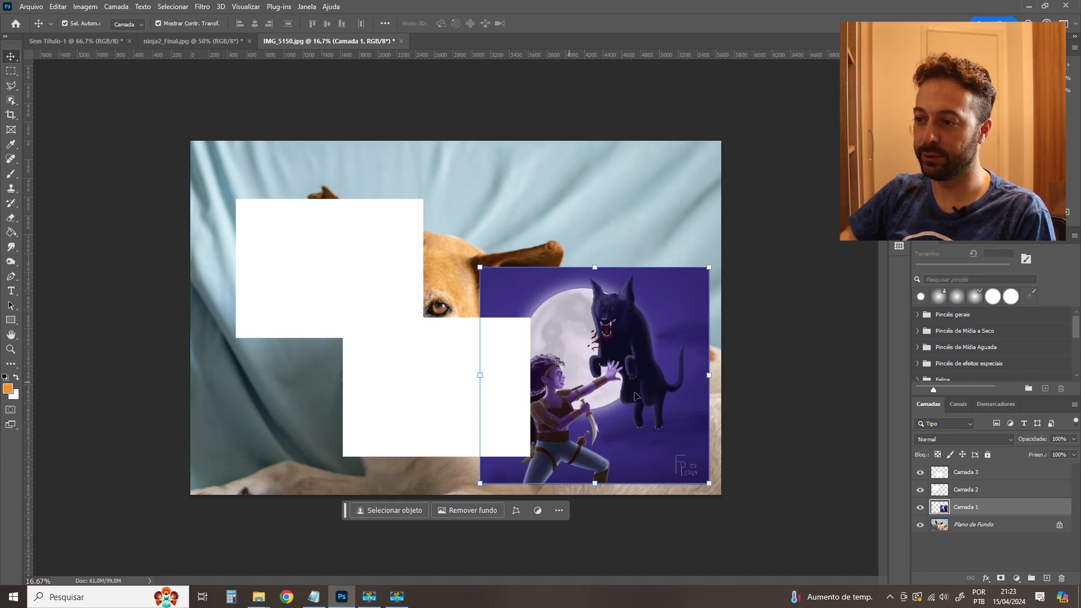
{"action": "left_click", "coordinate": [976, 494]}
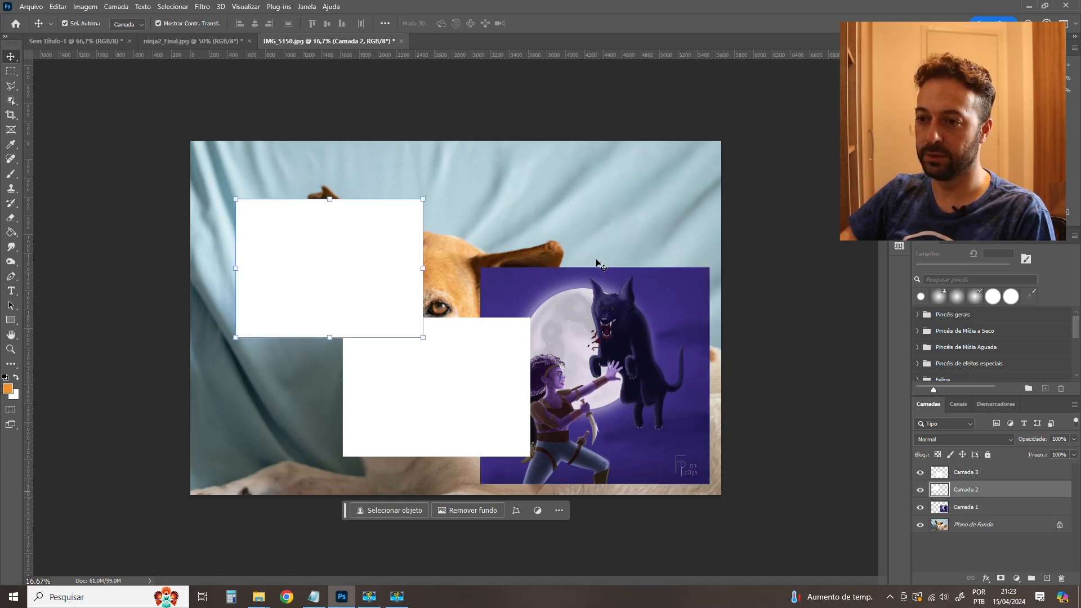
{"action": "left_click", "coordinate": [971, 474]}
Select the rectangles and ninja image directly on the canvas, try moving the ninja upward, undo it, and select the Camada 2 rectangle.
{"action": "left_click", "coordinate": [367, 287]}
{"action": "left_click", "coordinate": [450, 381]}
{"action": "left_click", "coordinate": [626, 321]}
{"action": "left_click_drag", "start_coordinate": [614, 334], "coordinate": [618, 273]}
{"action": "key", "text": "ctrl+z"}
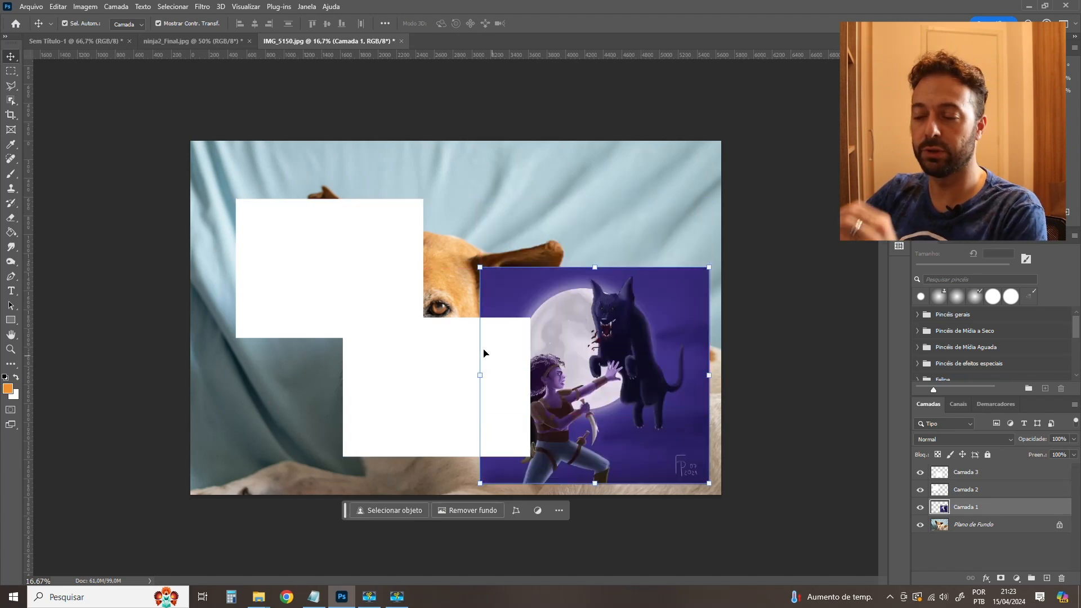
{"action": "left_click", "coordinate": [357, 277]}
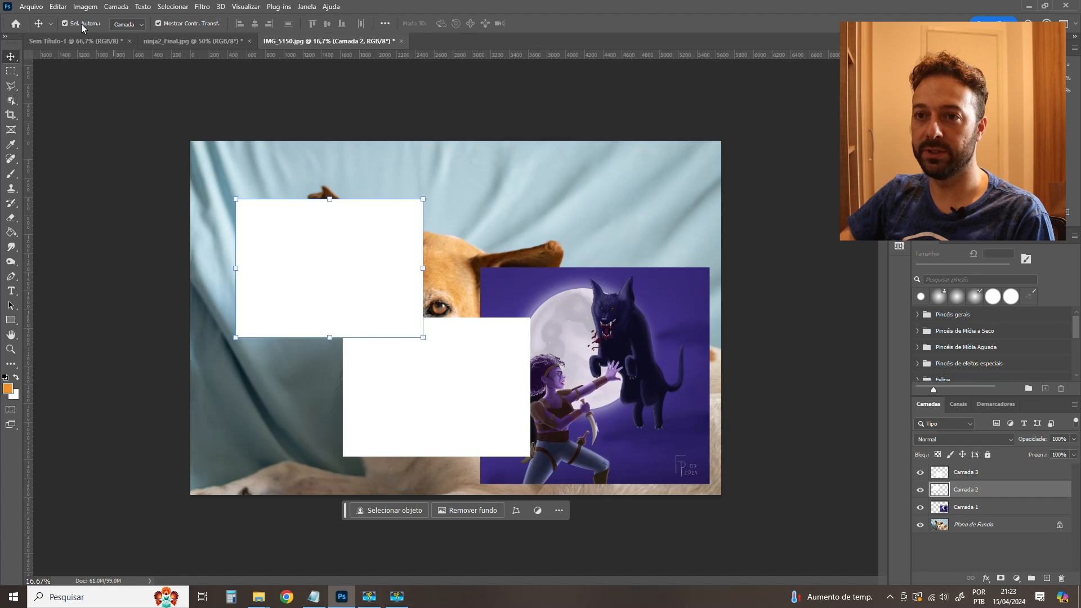
Disable automatic layer selection, try moving Camada 2 from outside its rectangle, undo both moves, and re-enable automatic selection.
{"action": "left_click", "coordinate": [66, 23]}
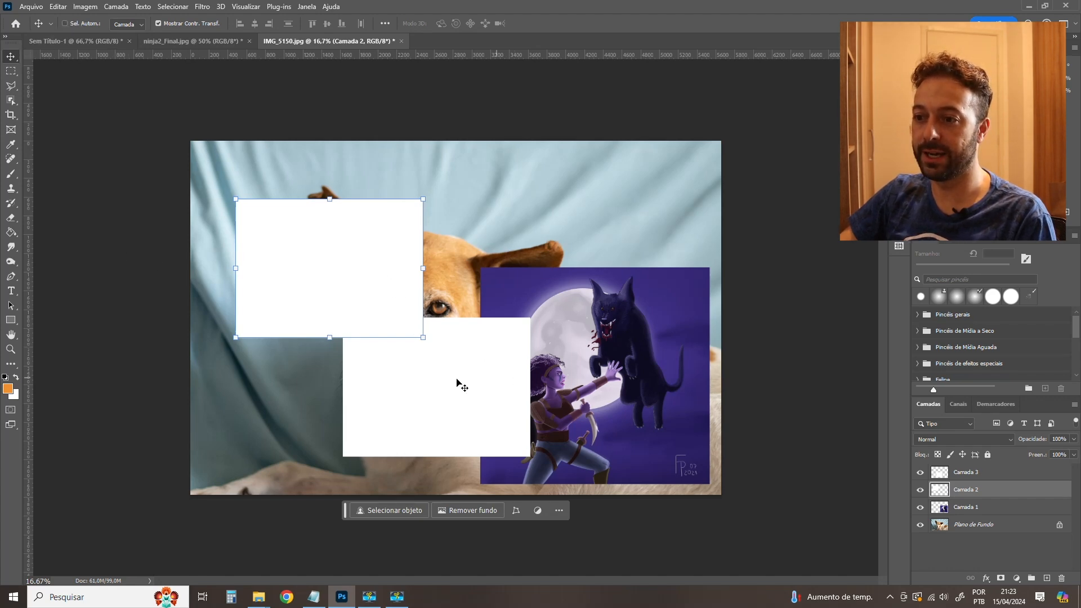
{"action": "left_click_drag", "start_coordinate": [433, 408], "coordinate": [549, 358]}
{"action": "key", "text": "ctrl+z"}
{"action": "left_click_drag", "start_coordinate": [599, 422], "coordinate": [637, 318]}
{"action": "key", "text": "ctrl+z"}
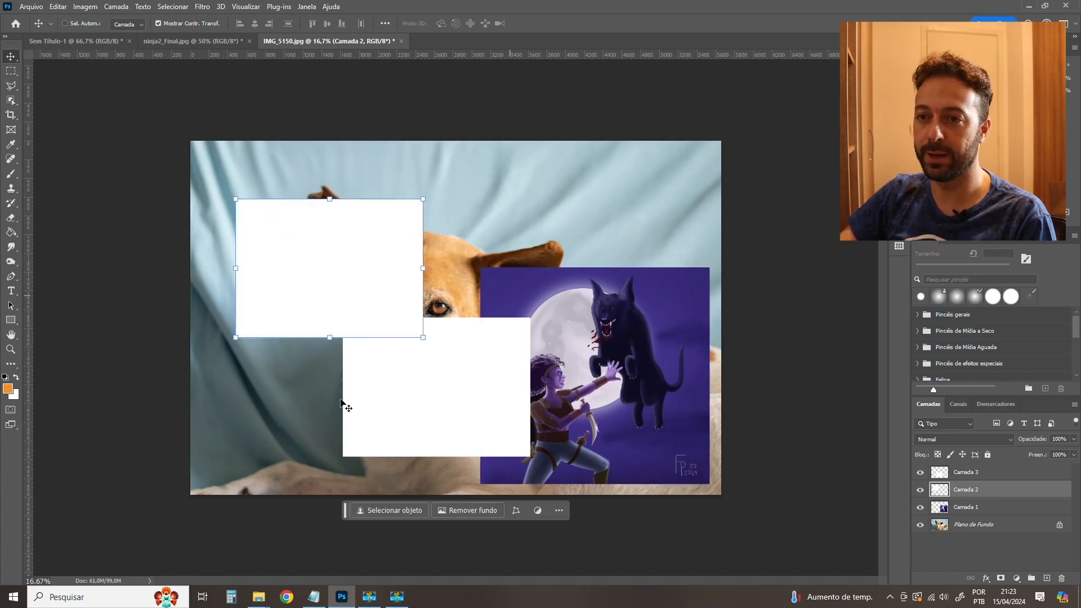
{"action": "left_click", "coordinate": [65, 23]}
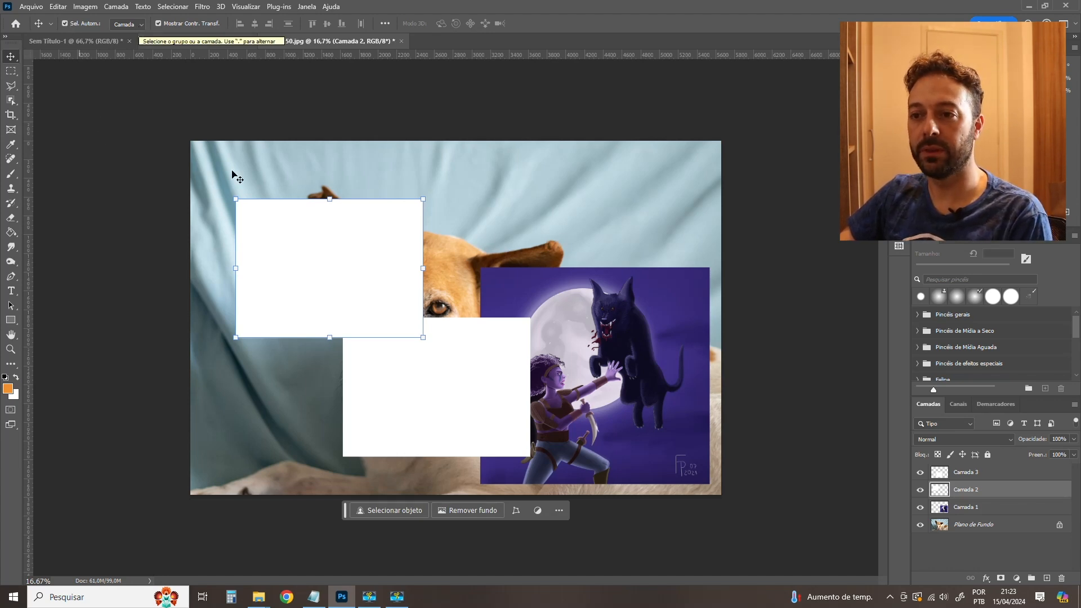
Reposition the two white rectangles and shift the ninja image upward directly on the canvas, leaving no layer selected.
{"action": "left_click", "coordinate": [175, 212]}
{"action": "left_click_drag", "start_coordinate": [490, 378], "coordinate": [452, 406]}
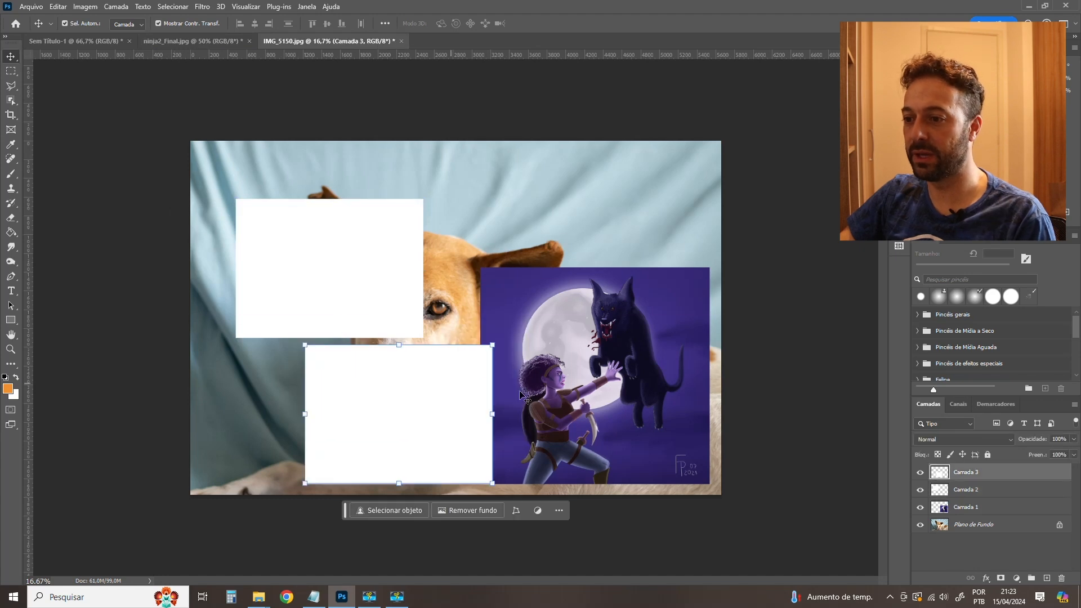
{"action": "left_click_drag", "start_coordinate": [542, 369], "coordinate": [543, 326]}
{"action": "left_click_drag", "start_coordinate": [358, 259], "coordinate": [349, 239]}
{"action": "left_click_drag", "start_coordinate": [415, 393], "coordinate": [462, 382]}
{"action": "left_click", "coordinate": [538, 108]}
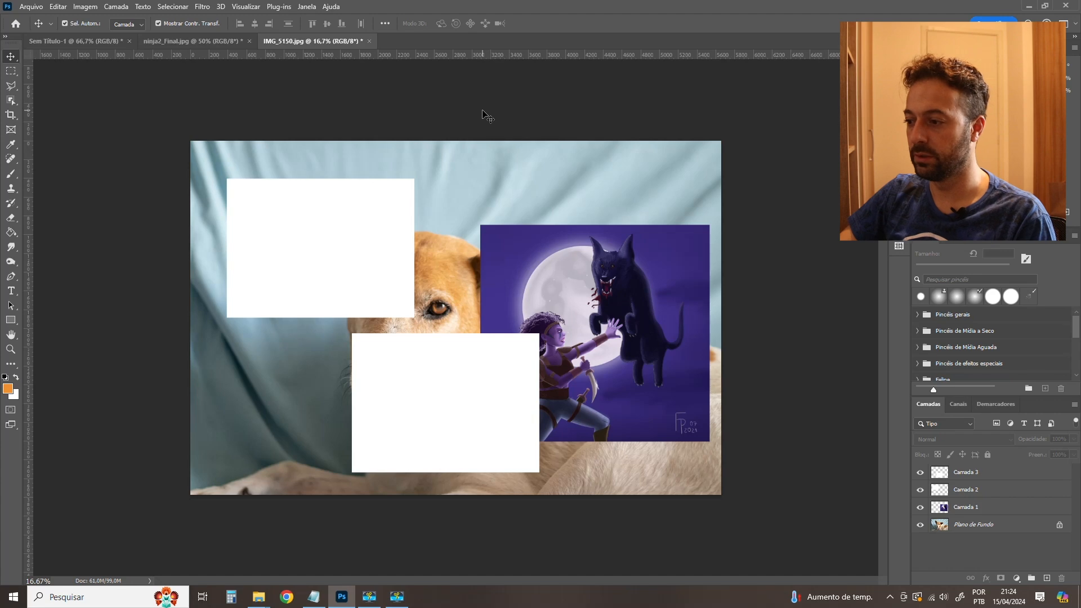
Delete the Camada 3, Camada 1 and Camada 2 layers so that only the dog background remains.
{"action": "left_click", "coordinate": [964, 474]}
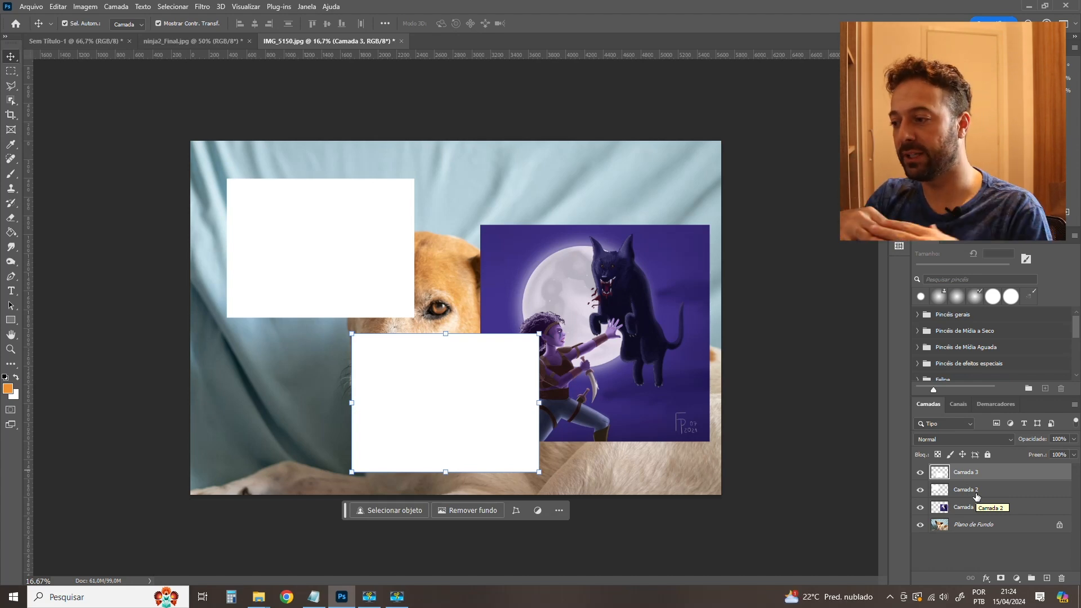
{"action": "left_click", "coordinate": [798, 300]}
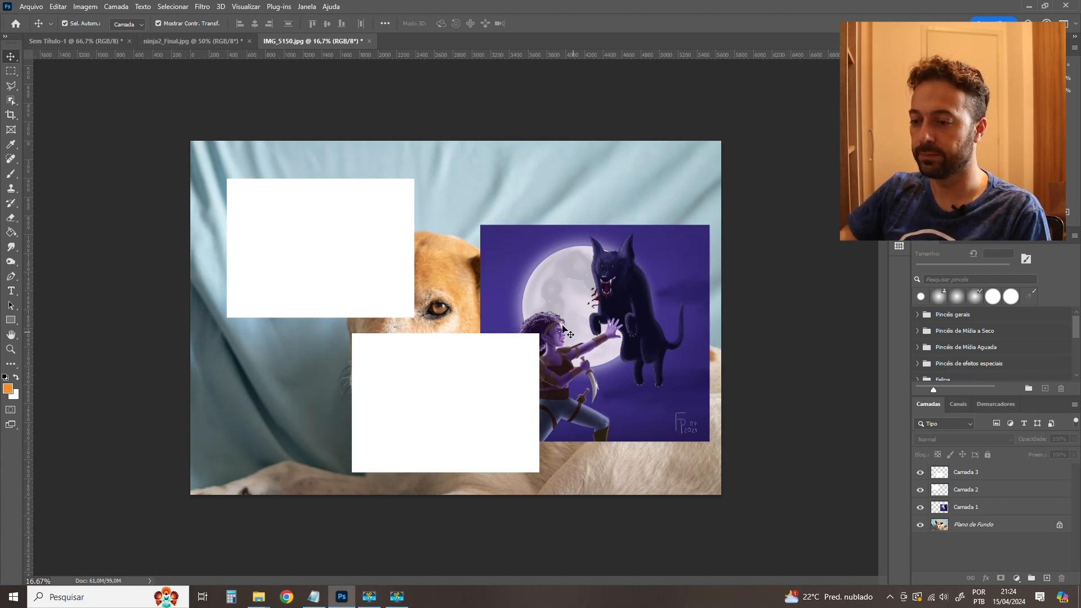
{"action": "left_click", "coordinate": [458, 374]}
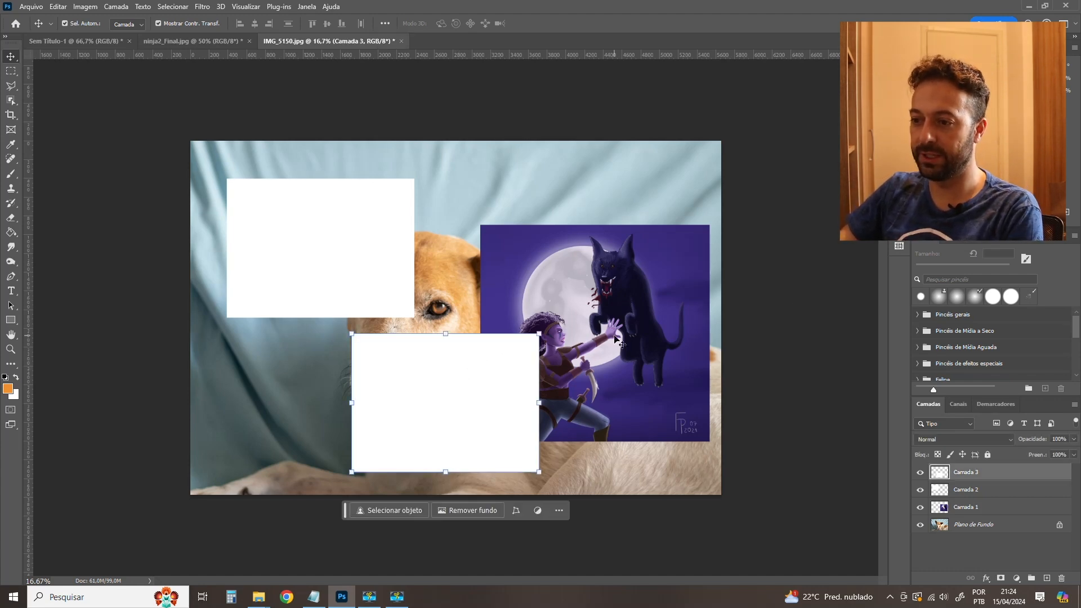
{"action": "left_click_drag", "start_coordinate": [971, 476], "coordinate": [1061, 578]}
{"action": "left_click", "coordinate": [561, 287]}
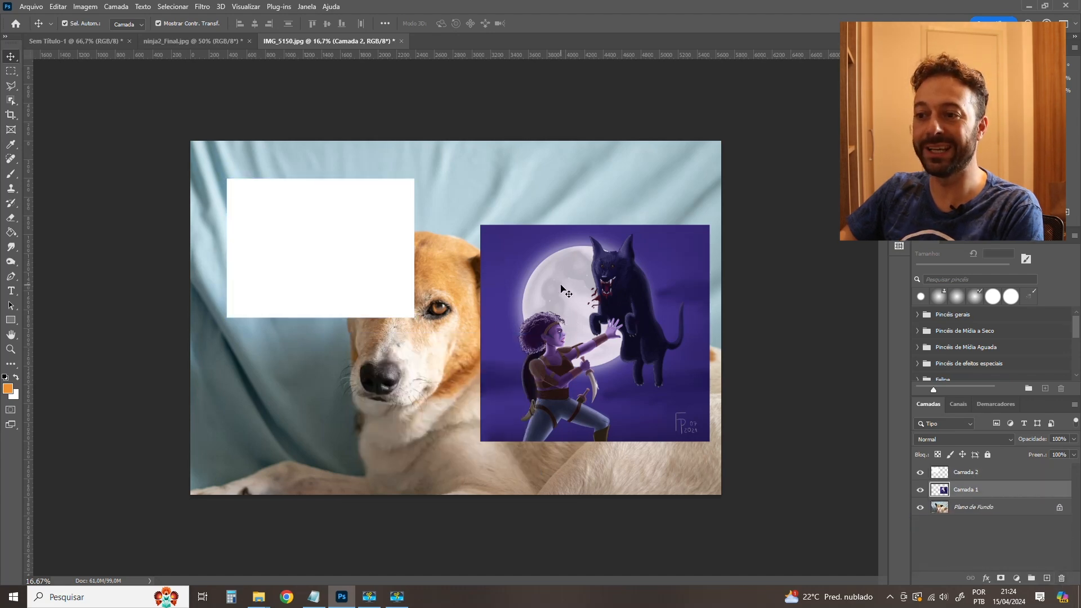
{"action": "key", "text": "Delete"}
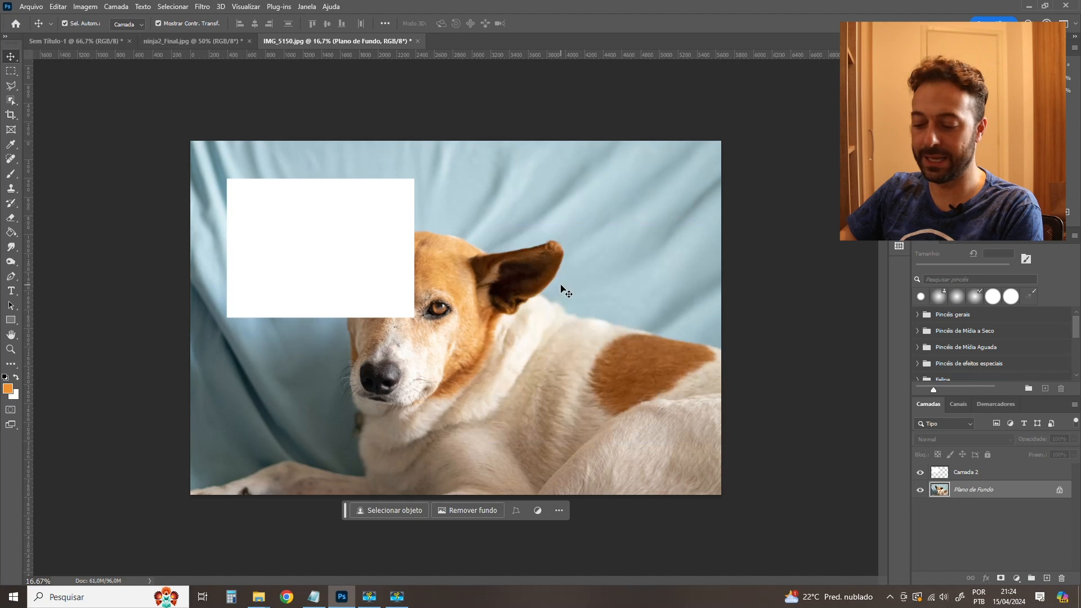
{"action": "left_click", "coordinate": [336, 247]}
{"action": "key", "text": "Delete"}
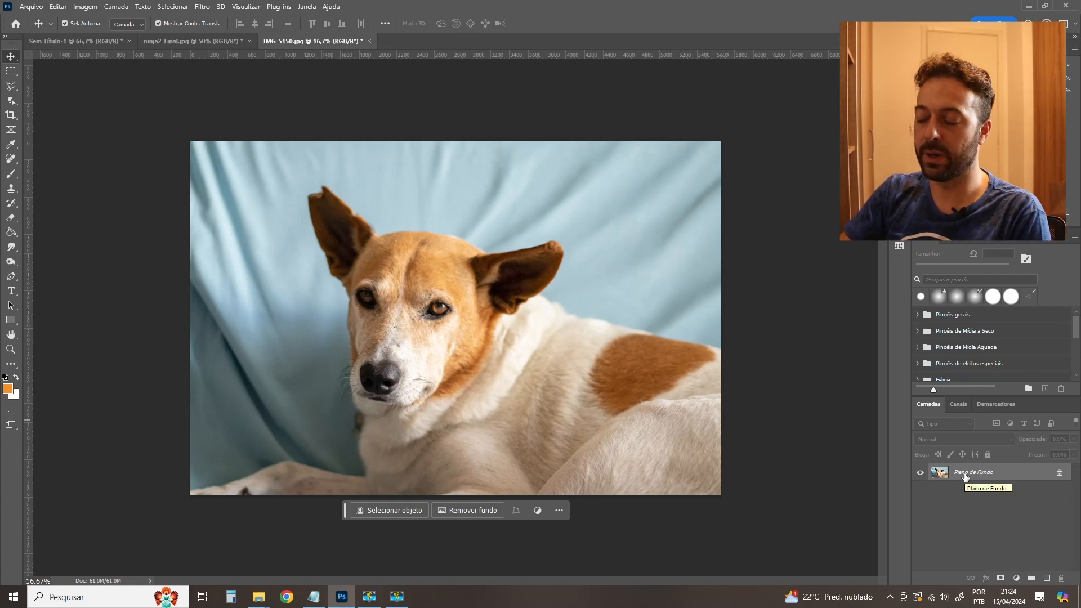
Try twice to move the locked Plano de Fundo layer, dismissing the offer to convert it each time.
{"action": "left_click_drag", "start_coordinate": [419, 317], "coordinate": [380, 218]}
{"action": "key", "text": "Escape"}
{"action": "left_click_drag", "start_coordinate": [418, 257], "coordinate": [378, 141]}
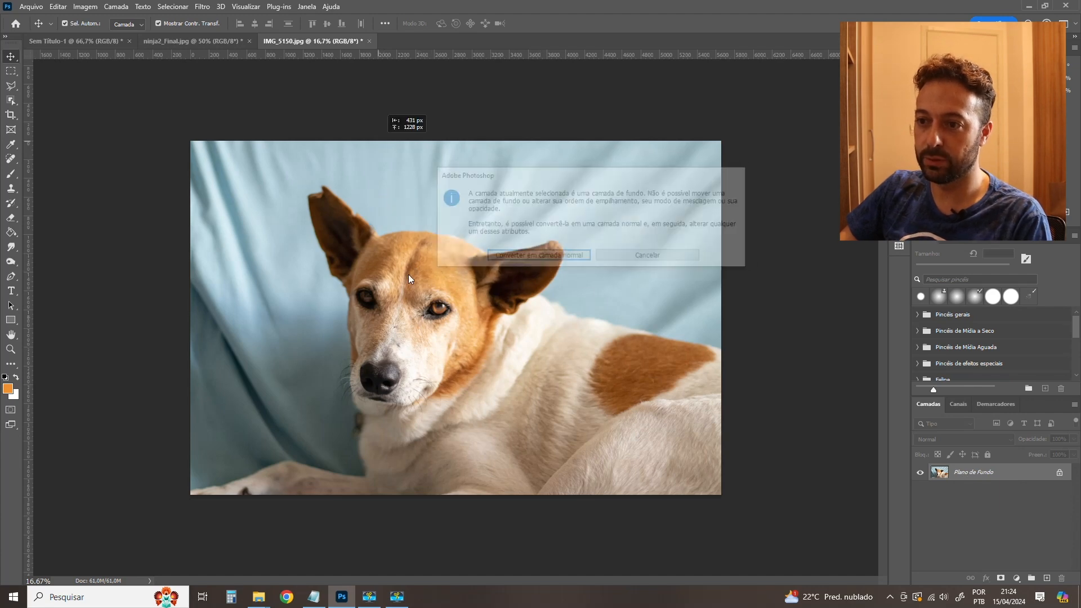
{"action": "key", "text": "Escape"}
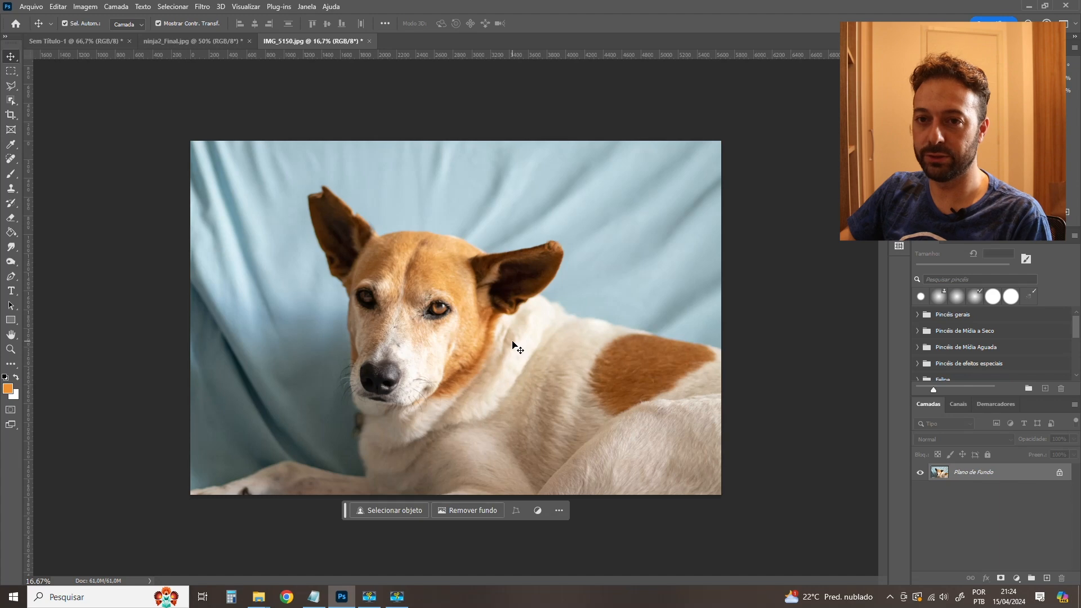
Convert the locked Plano de Fundo background into a normal layer named Camada 0.
{"action": "double_click", "coordinate": [938, 474]}
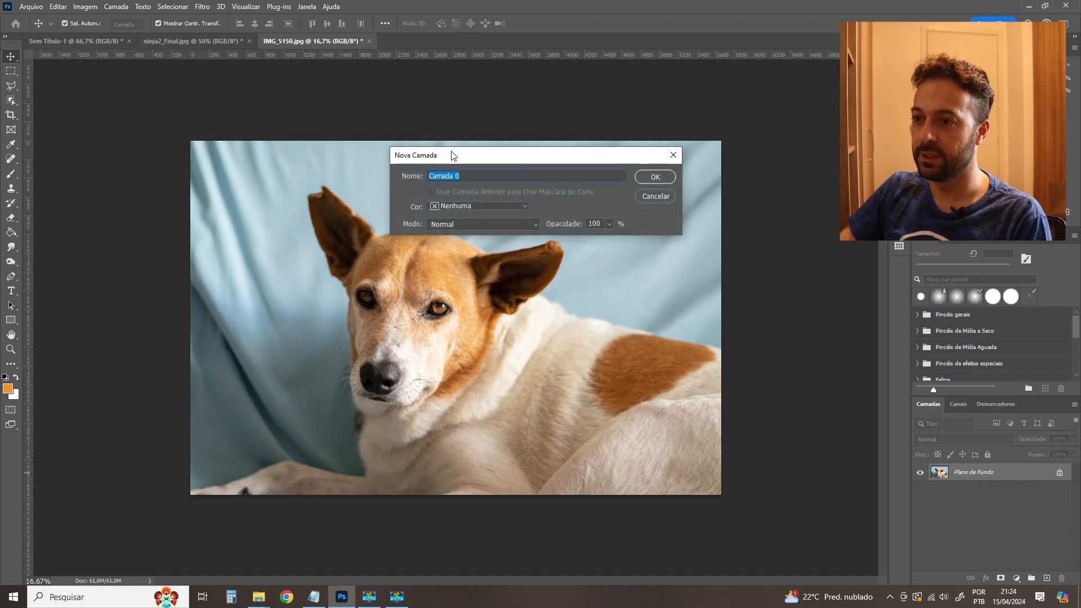
{"action": "left_click", "coordinate": [655, 177]}
Try moving the dog photo across the canvas twice to expose the transparent area, reverting each move.
{"action": "left_click_drag", "start_coordinate": [344, 307], "coordinate": [499, 220]}
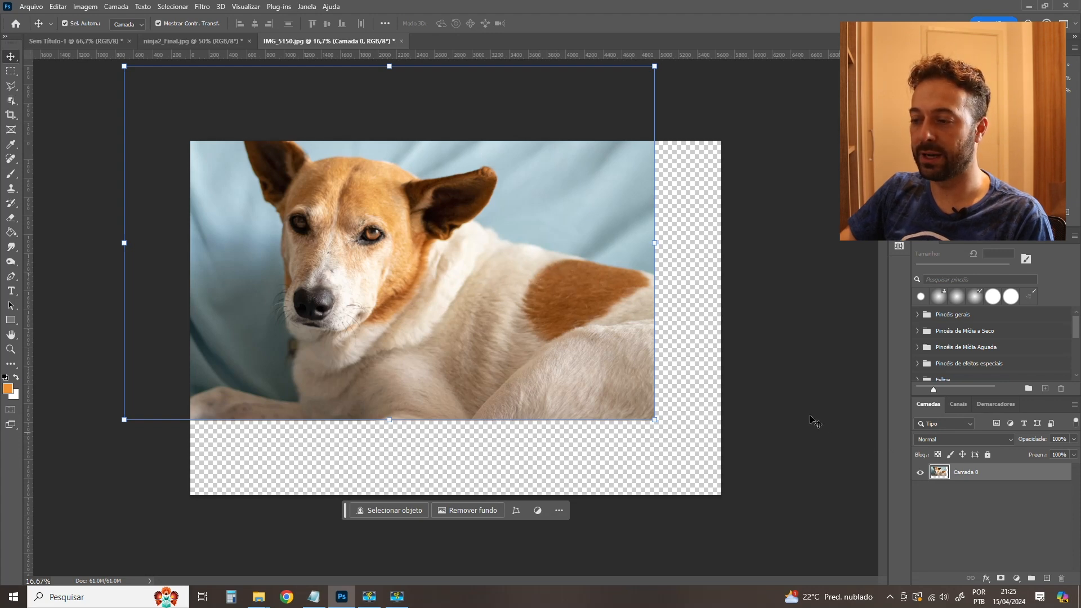
{"action": "key", "text": "ctrl+z"}
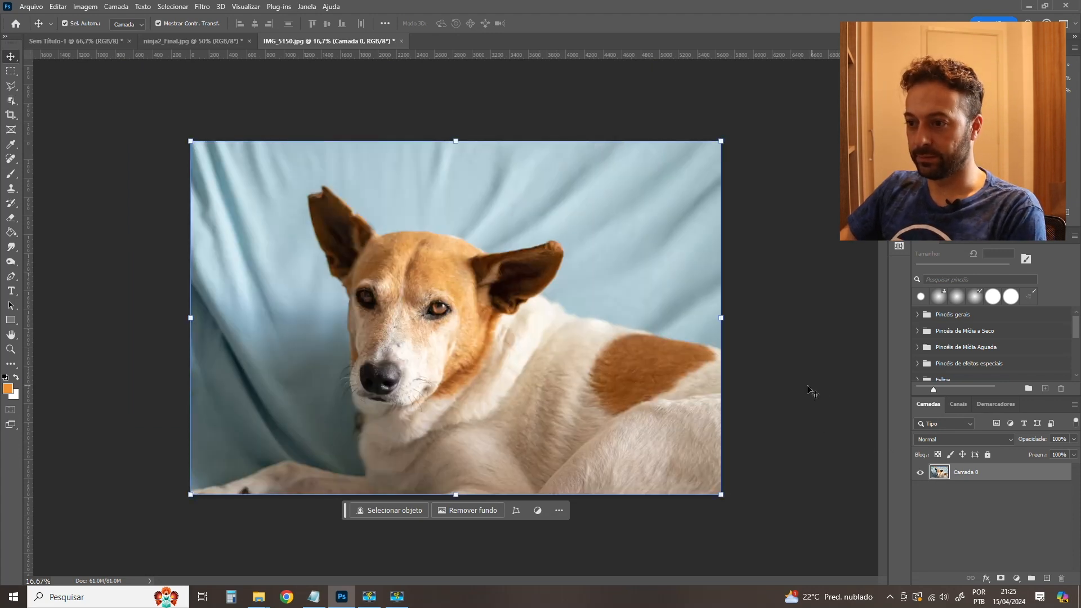
{"action": "left_click_drag", "start_coordinate": [272, 184], "coordinate": [401, 157]}
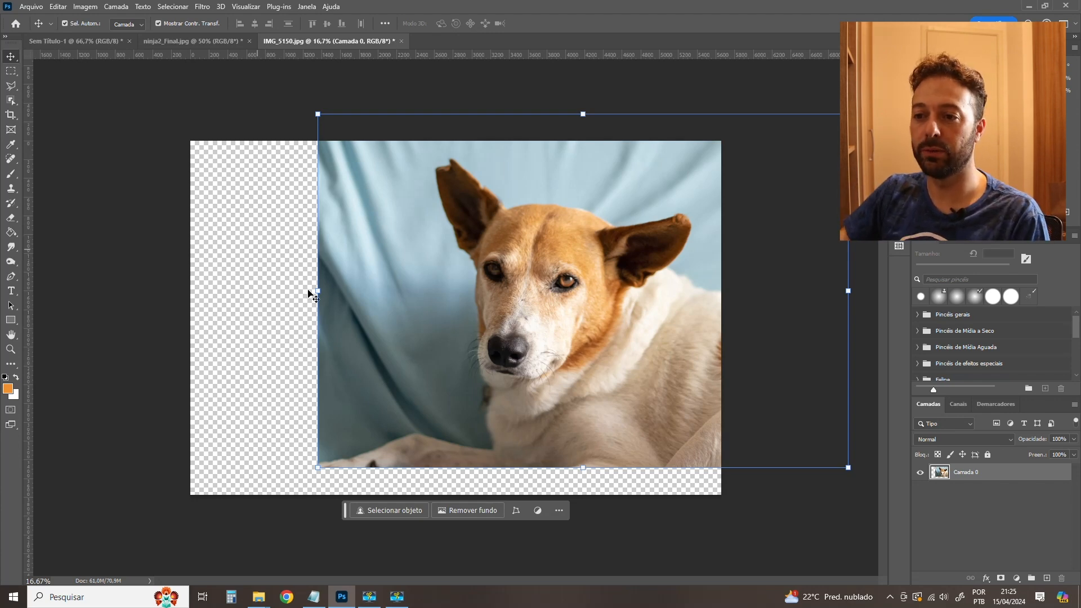
{"action": "key", "text": "Escape"}
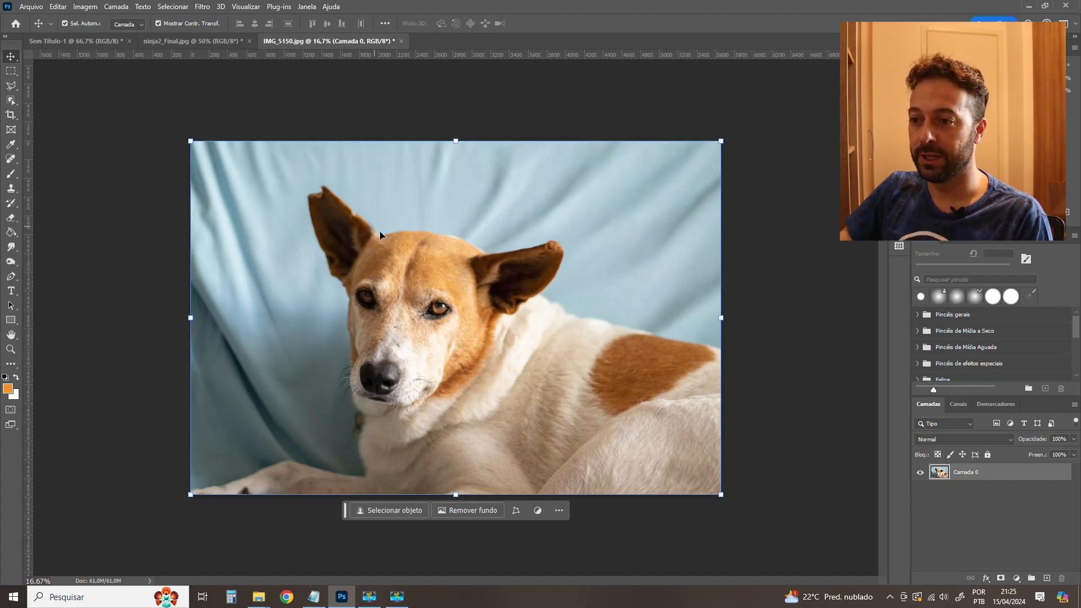
Cut a rectangular hole out of the dog photo around the ear with a marquee selection, deselect, and undo the deletion.
{"action": "key", "text": "m"}
{"action": "left_click_drag", "start_coordinate": [432, 166], "coordinate": [664, 316]}
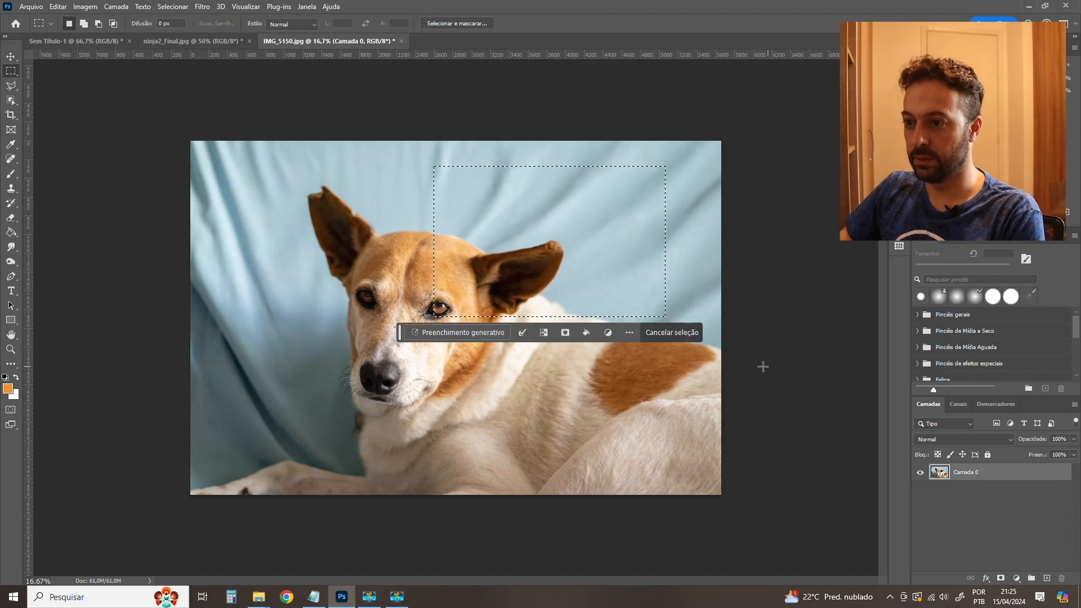
{"action": "key", "text": "Delete"}
{"action": "key", "text": "ctrl+d"}
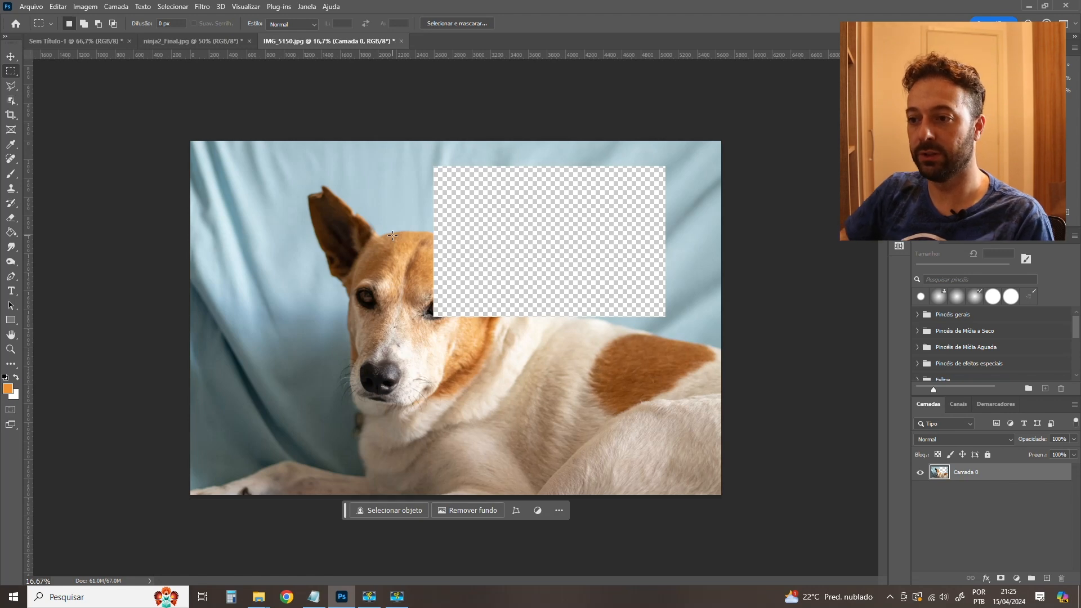
{"action": "key", "text": "ctrl+z"}
{"action": "key", "text": "ctrl+z"}
{"action": "key", "text": "ctrl+z"}
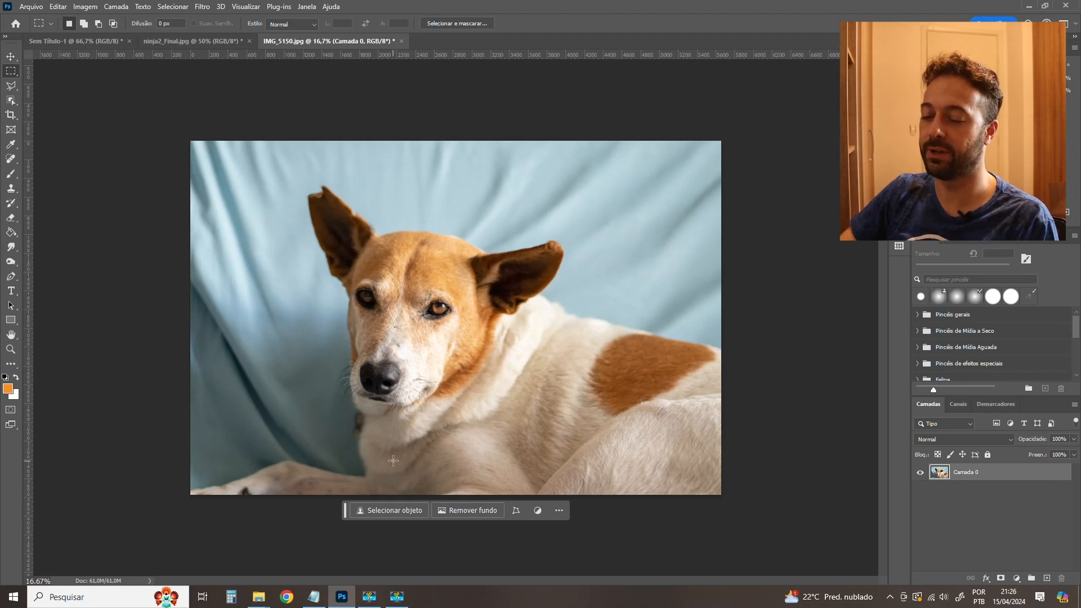
Enlarge the view of the dog photo and reselect the Camada 0 layer with the Move tool active.
{"action": "key", "text": "z"}
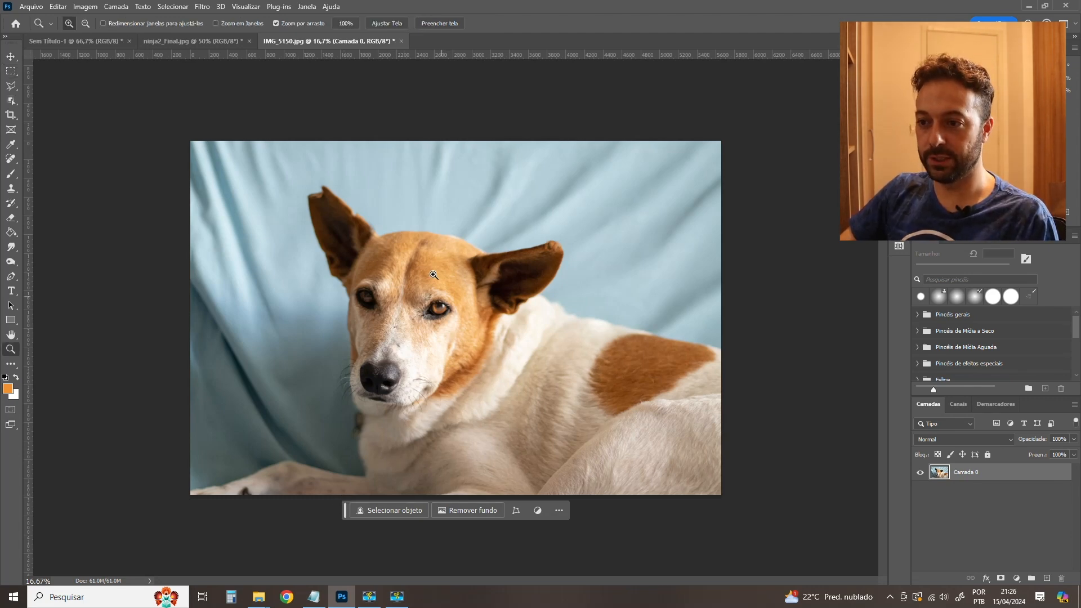
{"action": "left_click_drag", "start_coordinate": [438, 264], "coordinate": [455, 264]}
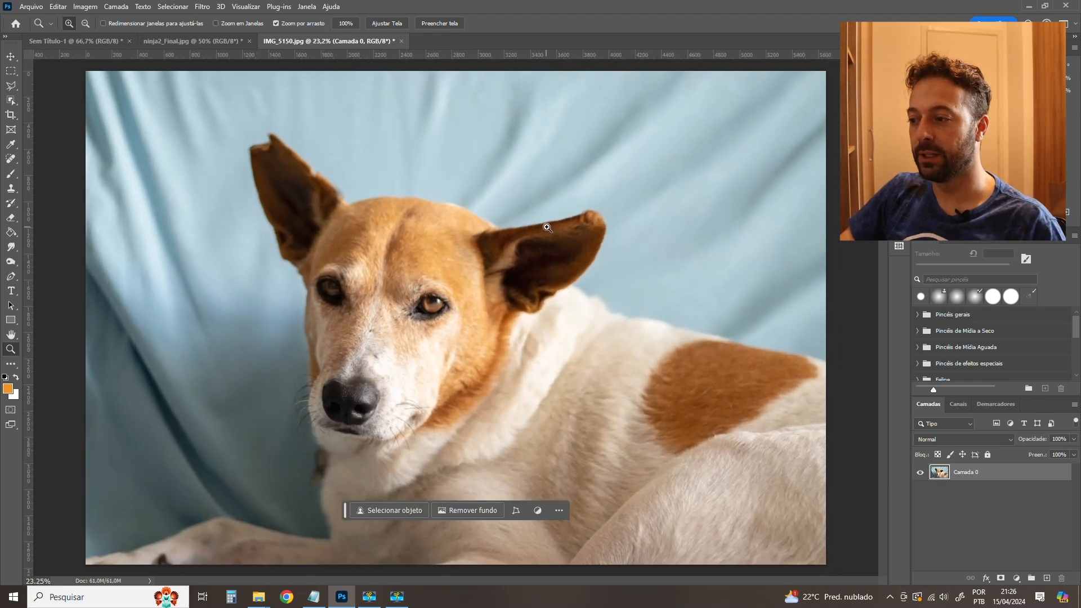
{"action": "left_click", "coordinate": [10, 57]}
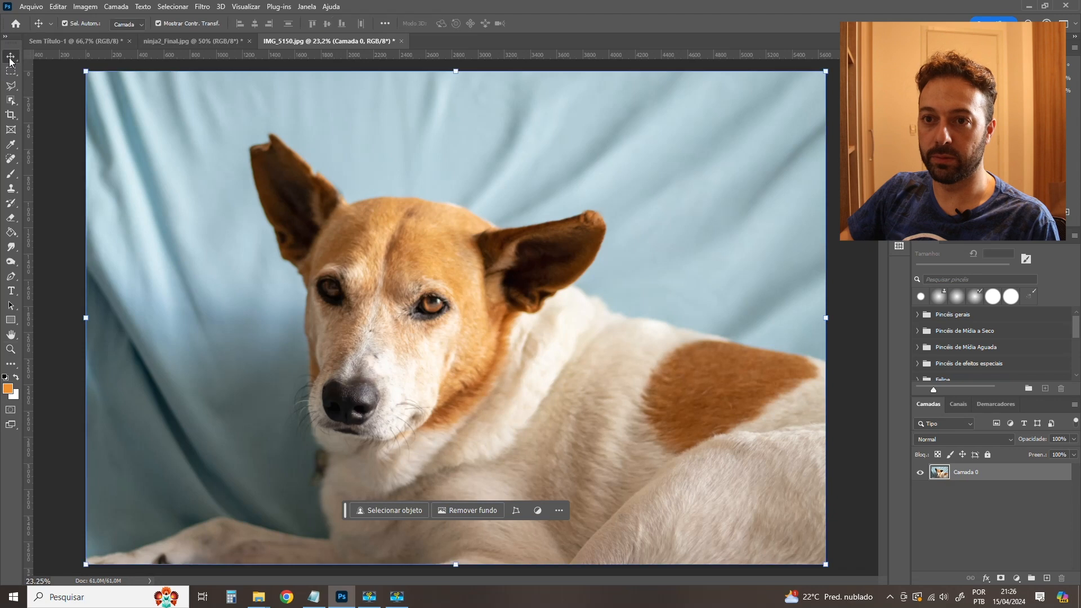
{"action": "left_click", "coordinate": [67, 96]}
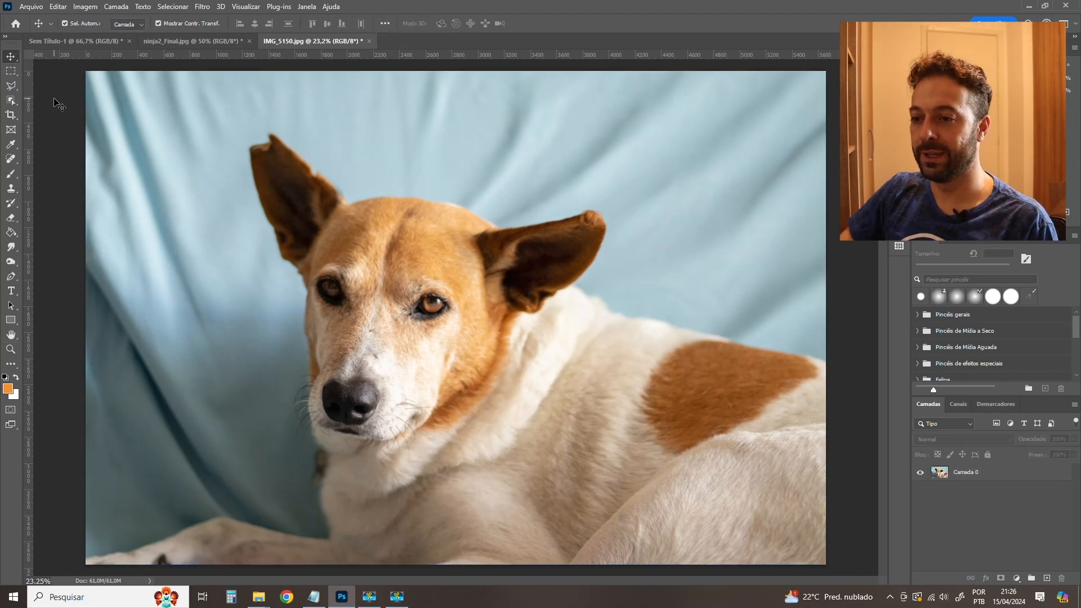
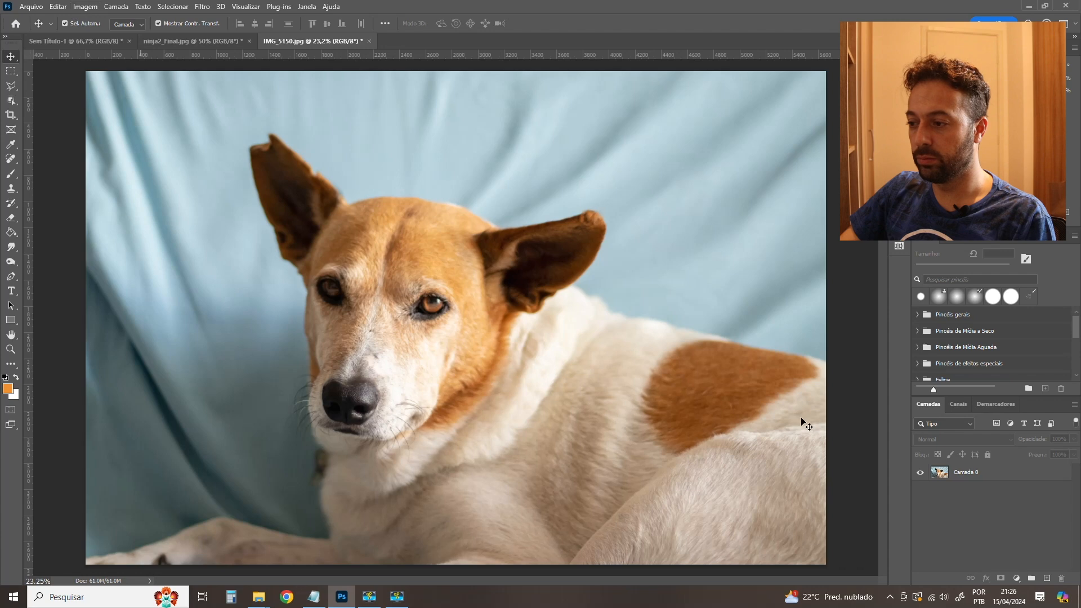
{"action": "left_click", "coordinate": [966, 472]}
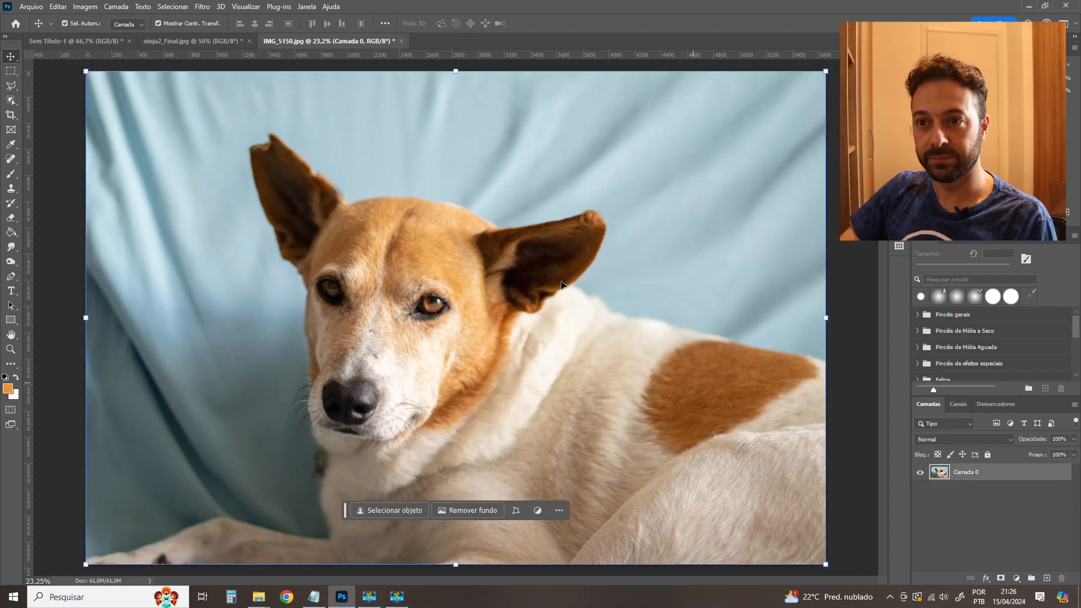
Try a Brilho/Contraste adjustment on Camada 0 with brightness 38 and contrast 76.
{"action": "left_click", "coordinate": [84, 6]}
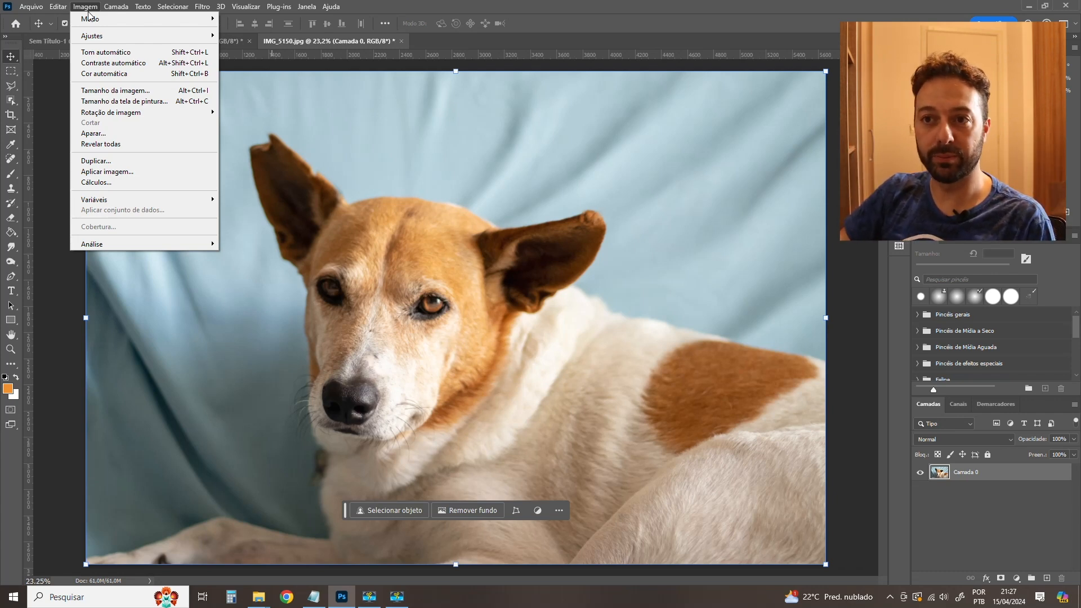
{"action": "mouse_move", "coordinate": [114, 39]}
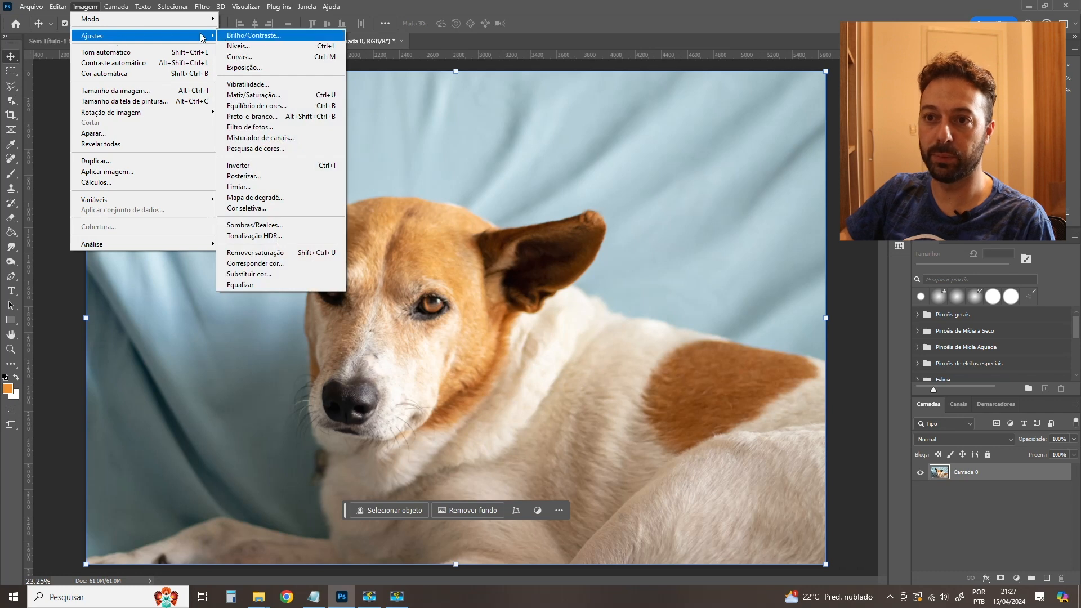
{"action": "left_click", "coordinate": [89, 9]}
{"action": "left_click", "coordinate": [89, 9]}
{"action": "mouse_move", "coordinate": [128, 39]}
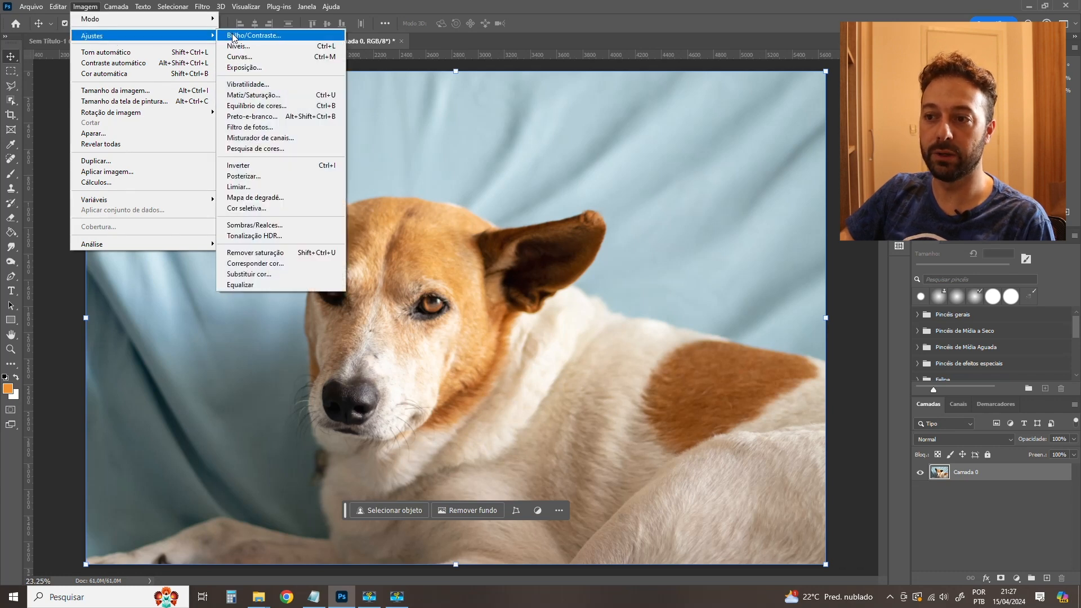
{"action": "left_click", "coordinate": [250, 35]}
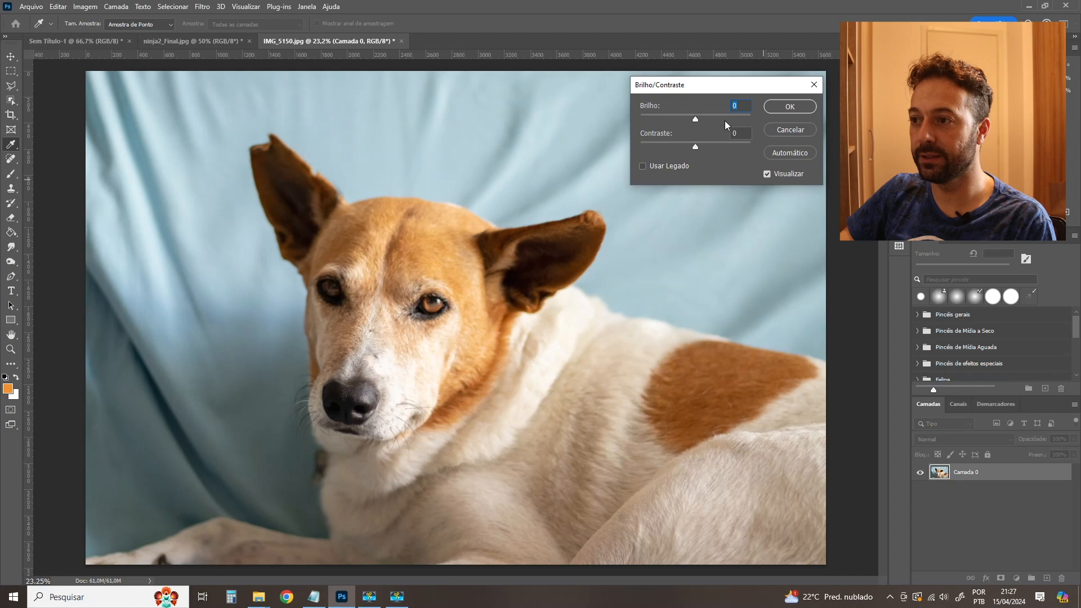
{"action": "left_click_drag", "start_coordinate": [696, 120], "coordinate": [737, 144]}
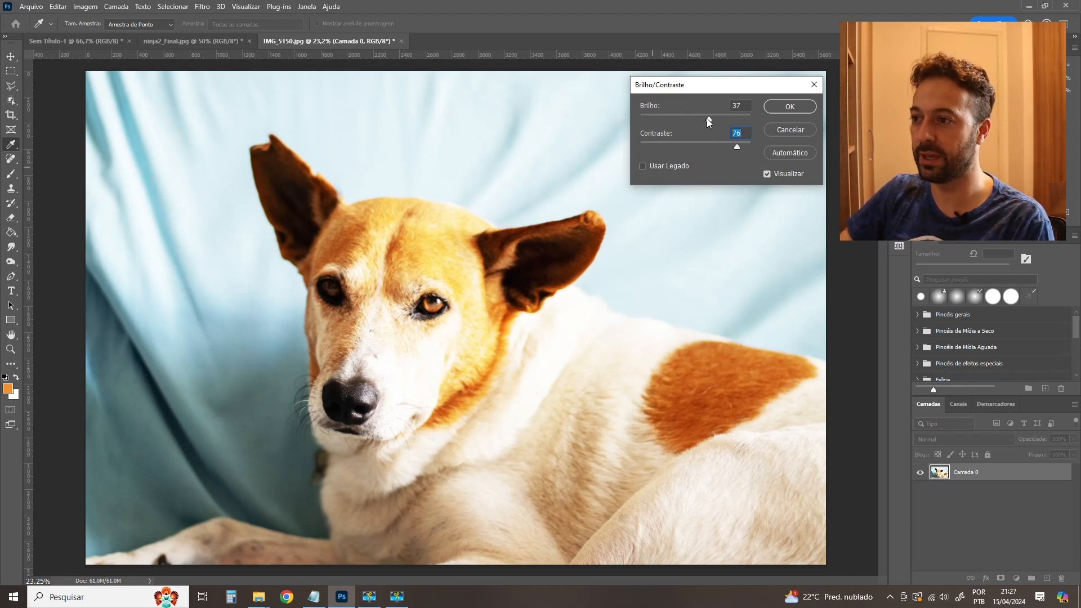
{"action": "mouse_move", "coordinate": [708, 118]}
{"action": "left_mouse_down"}
{"action": "mouse_move", "coordinate": [667, 120]}
{"action": "mouse_move", "coordinate": [735, 119]}
{"action": "mouse_move", "coordinate": [680, 124]}
{"action": "mouse_move", "coordinate": [709, 120]}
{"action": "left_mouse_up"}
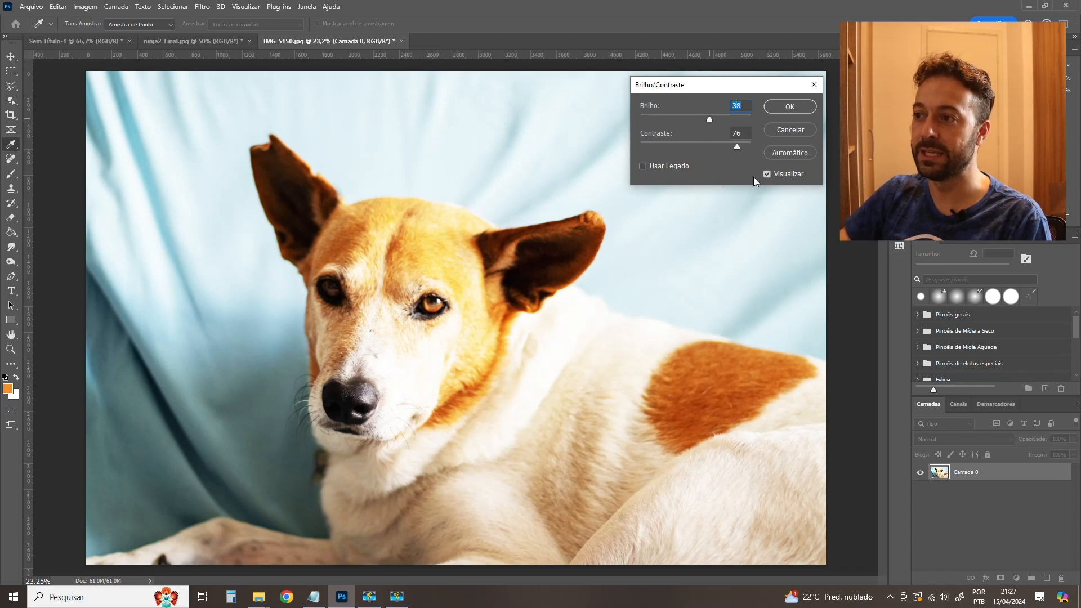
Compare the photo with the adjustment preview off and on, raise brightness to 41, and cancel the adjustment.
{"action": "left_click", "coordinate": [767, 175]}
{"action": "left_click", "coordinate": [709, 114]}
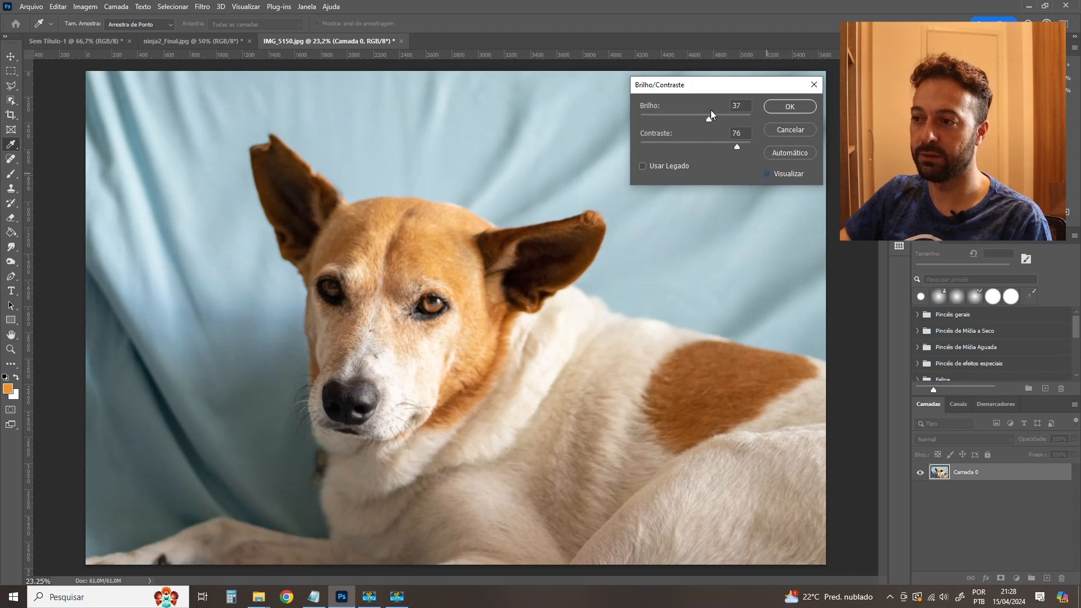
{"action": "left_click", "coordinate": [769, 173]}
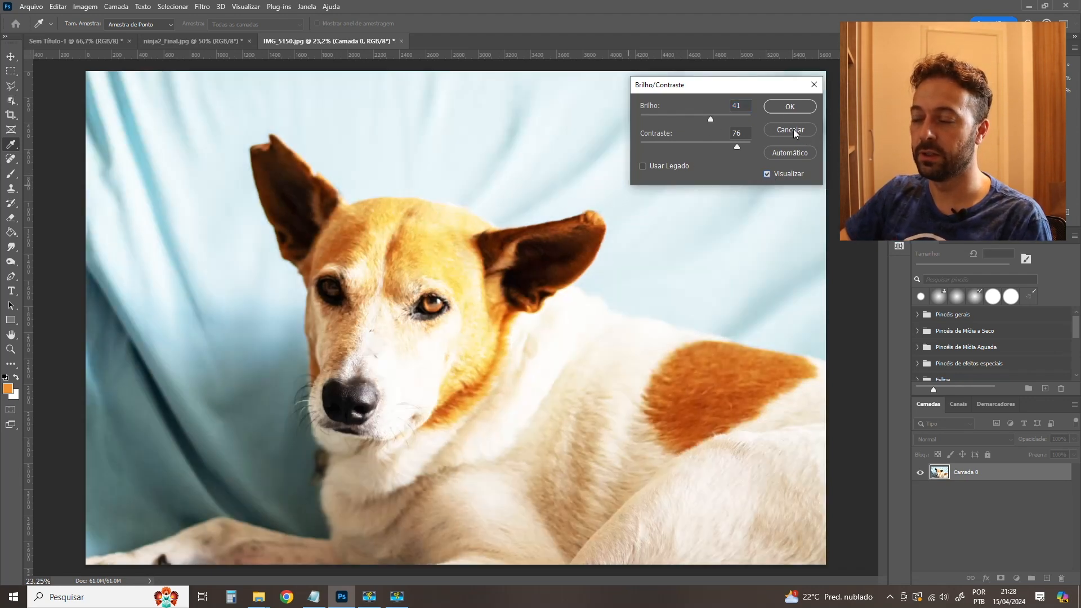
{"action": "left_click", "coordinate": [778, 127]}
{"action": "key", "text": "v"}
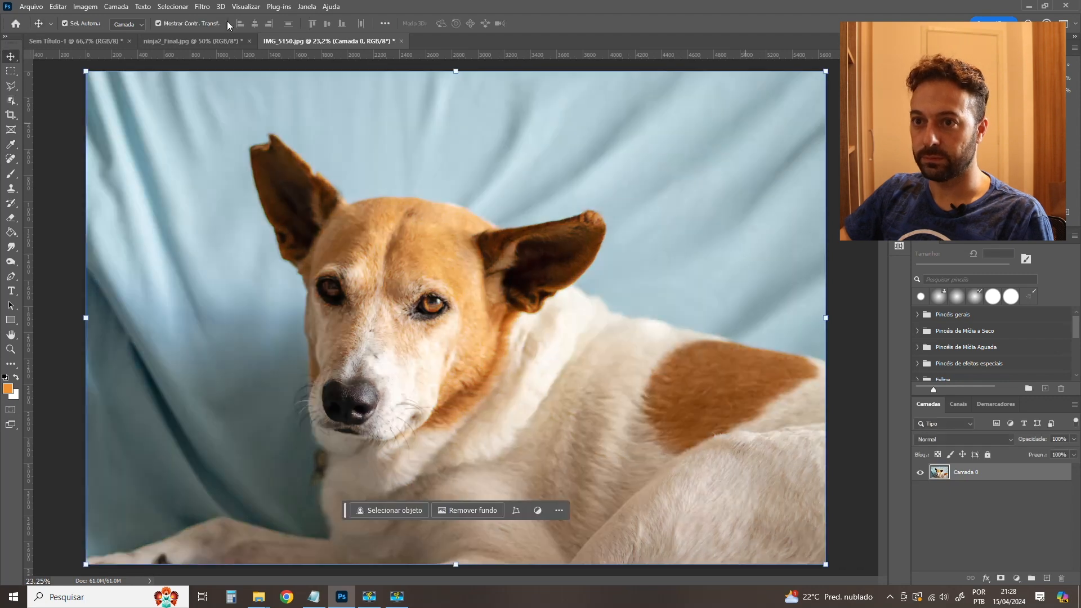
Try the automatic Brilho/Contraste correction on the dog photo, followed by brightness 8 with contrast -48, and cancel the adjustment.
{"action": "left_click", "coordinate": [85, 7]}
{"action": "mouse_move", "coordinate": [107, 34]}
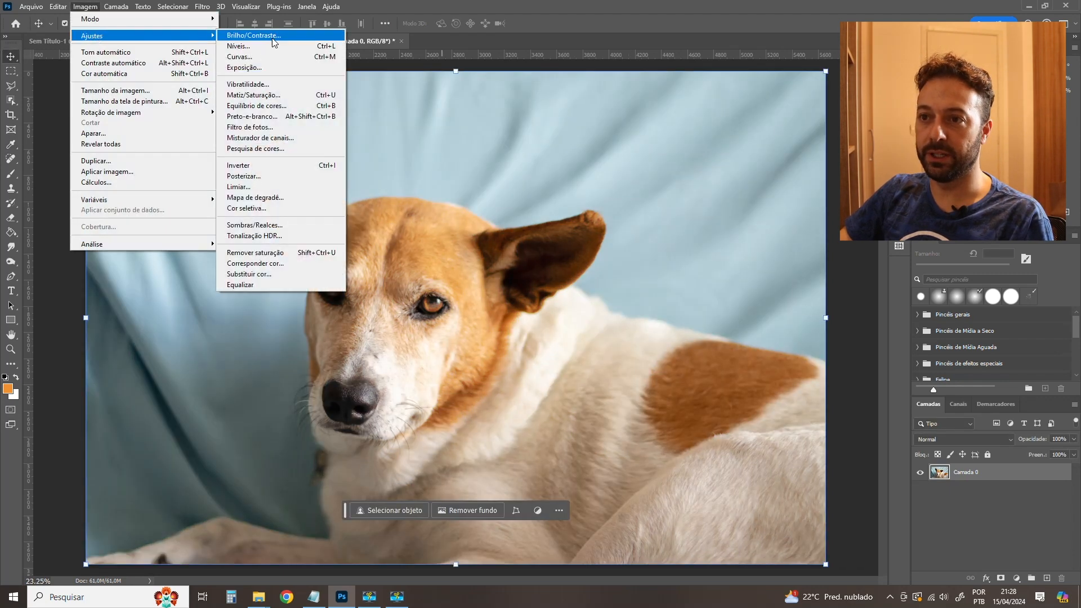
{"action": "left_click", "coordinate": [253, 34]}
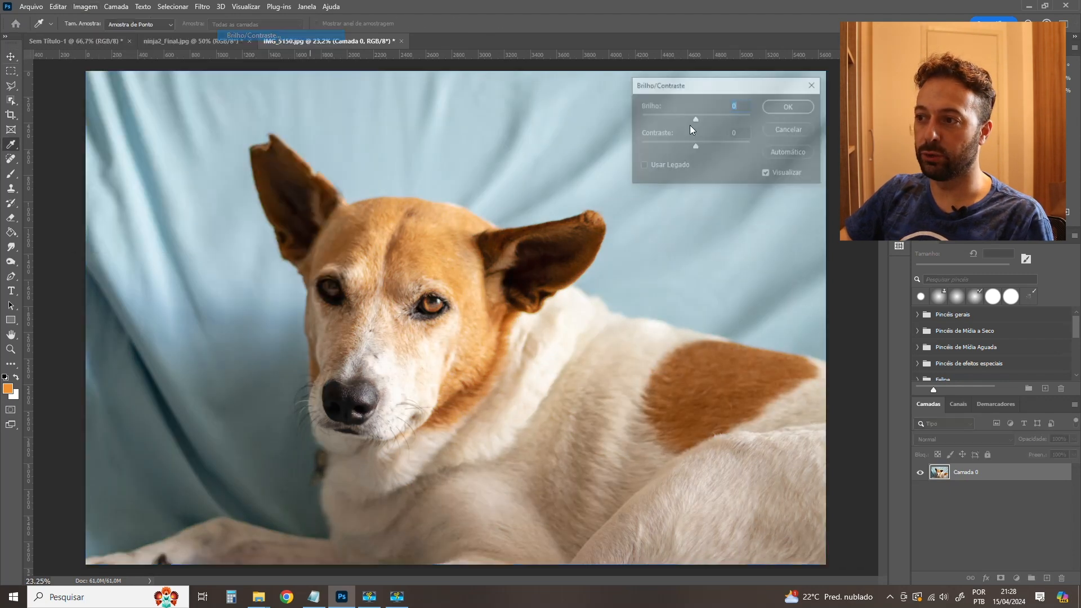
{"action": "left_click", "coordinate": [785, 155]}
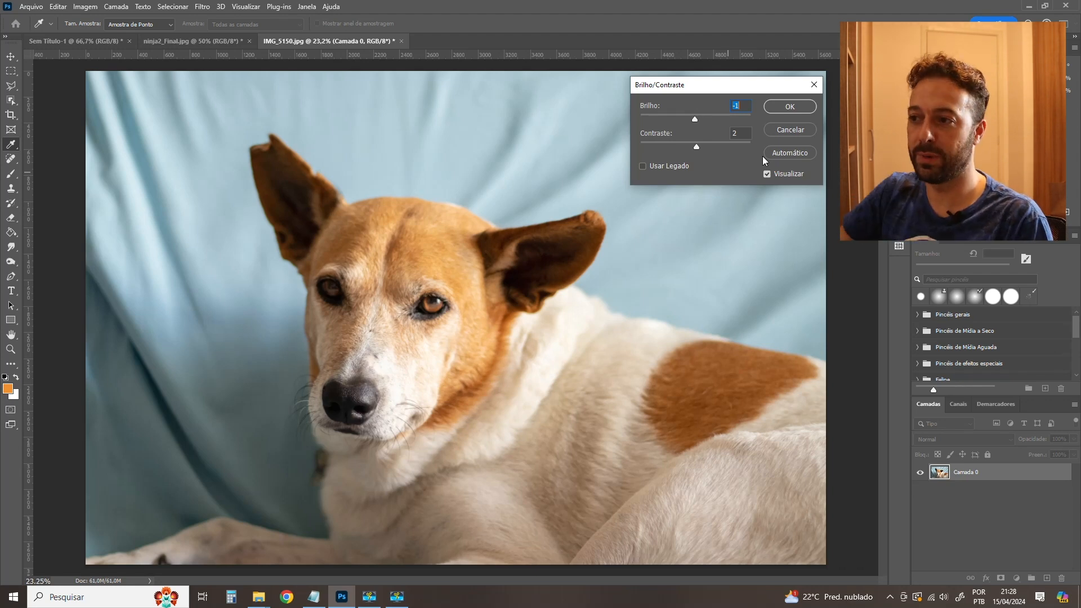
{"action": "left_click_drag", "start_coordinate": [694, 117], "coordinate": [643, 146]}
{"action": "left_click_drag", "start_coordinate": [713, 117], "coordinate": [698, 123]}
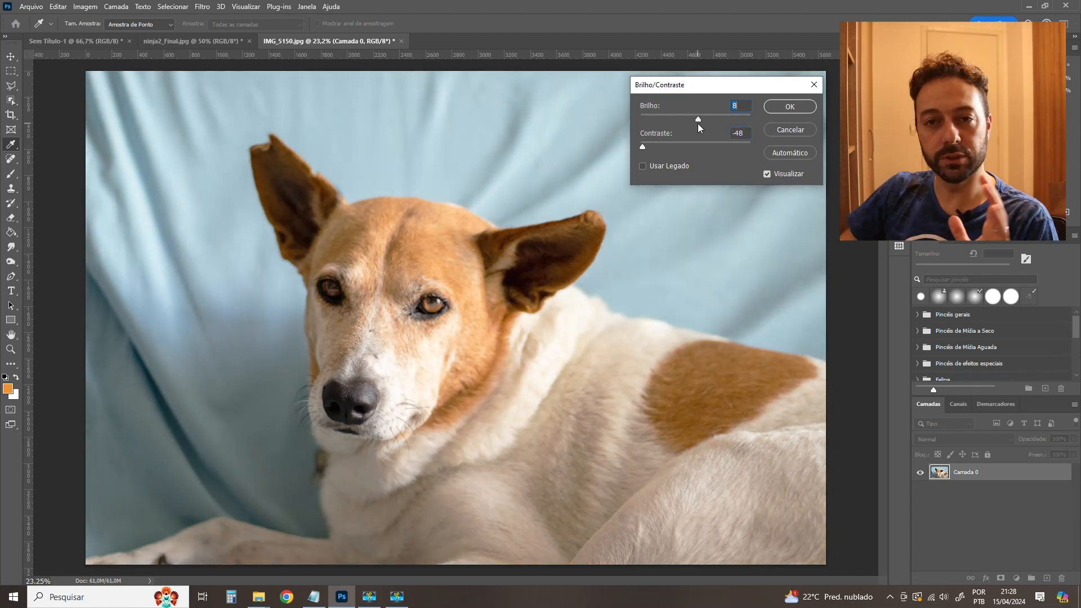
{"action": "left_click", "coordinate": [788, 130]}
{"action": "key", "text": "v"}
Try a Níveis adjustment with input levels of 19 for shadows, 0,92 for midtones and 231 for highlights, and cancel it.
{"action": "left_click", "coordinate": [79, 8]}
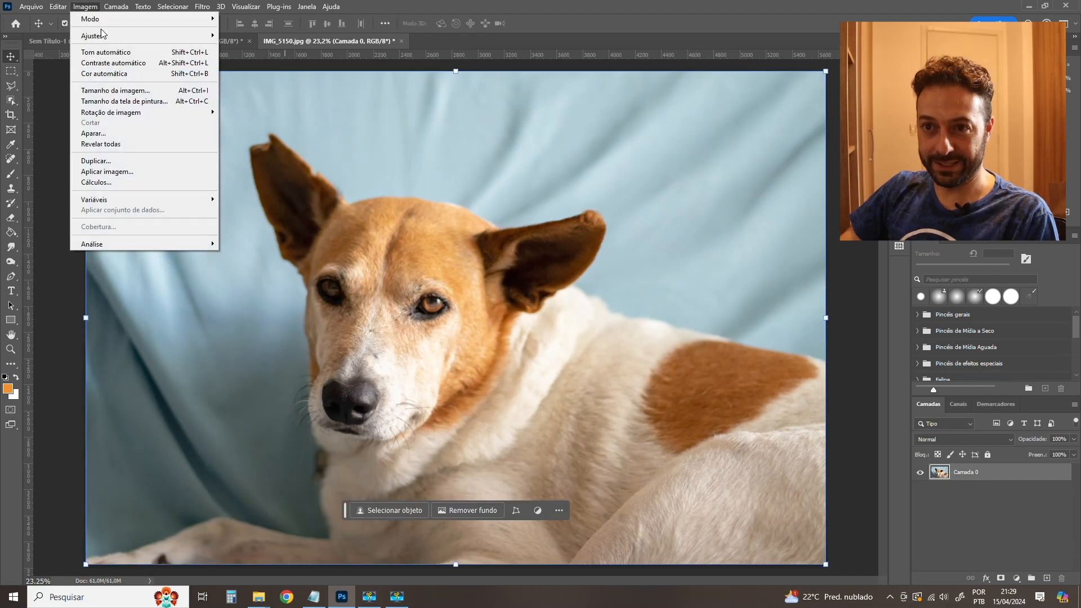
{"action": "mouse_move", "coordinate": [105, 39]}
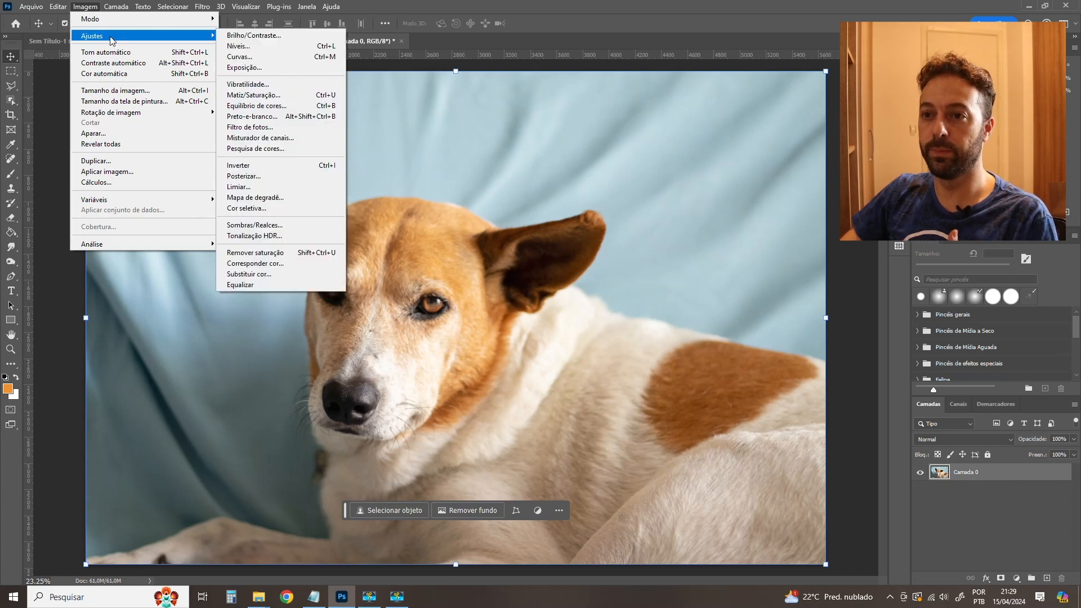
{"action": "left_click", "coordinate": [297, 47]}
{"action": "left_click_drag", "start_coordinate": [208, 18], "coordinate": [674, 72]}
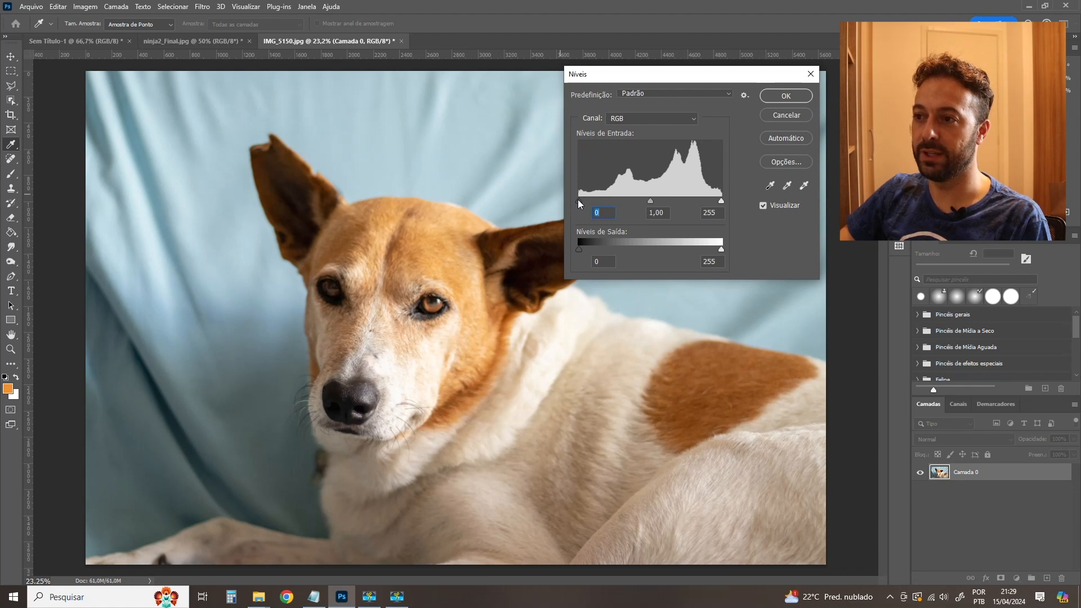
{"action": "mouse_move", "coordinate": [586, 198]}
{"action": "left_mouse_down"}
{"action": "mouse_move", "coordinate": [602, 194]}
{"action": "mouse_move", "coordinate": [577, 200]}
{"action": "mouse_move", "coordinate": [615, 193]}
{"action": "mouse_move", "coordinate": [576, 203]}
{"action": "mouse_move", "coordinate": [589, 201]}
{"action": "left_mouse_up"}
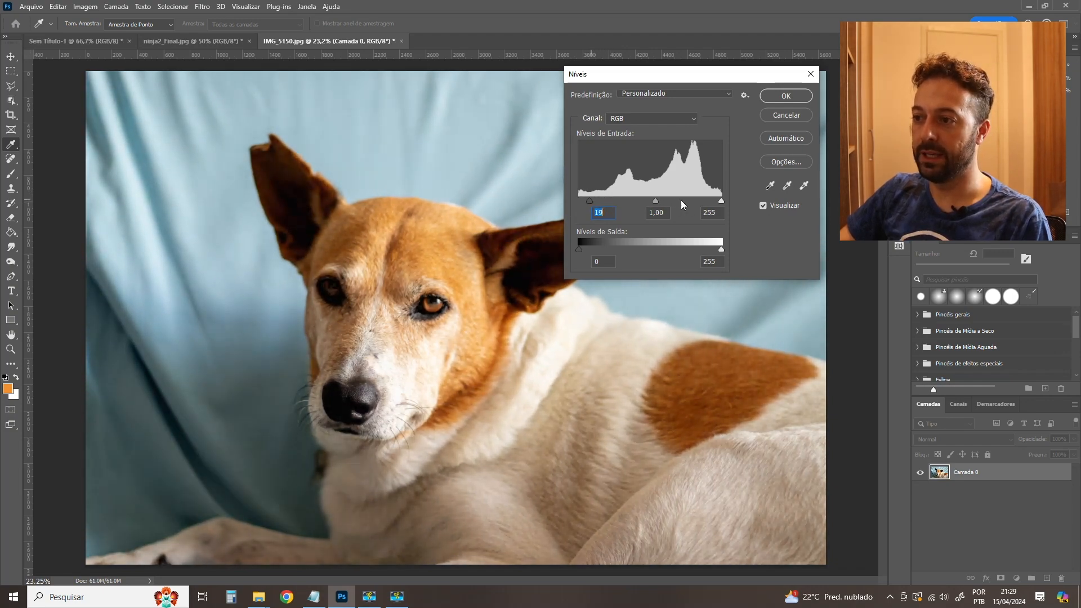
{"action": "mouse_move", "coordinate": [720, 202]}
{"action": "left_mouse_down"}
{"action": "mouse_move", "coordinate": [695, 208]}
{"action": "mouse_move", "coordinate": [709, 206]}
{"action": "left_mouse_up"}
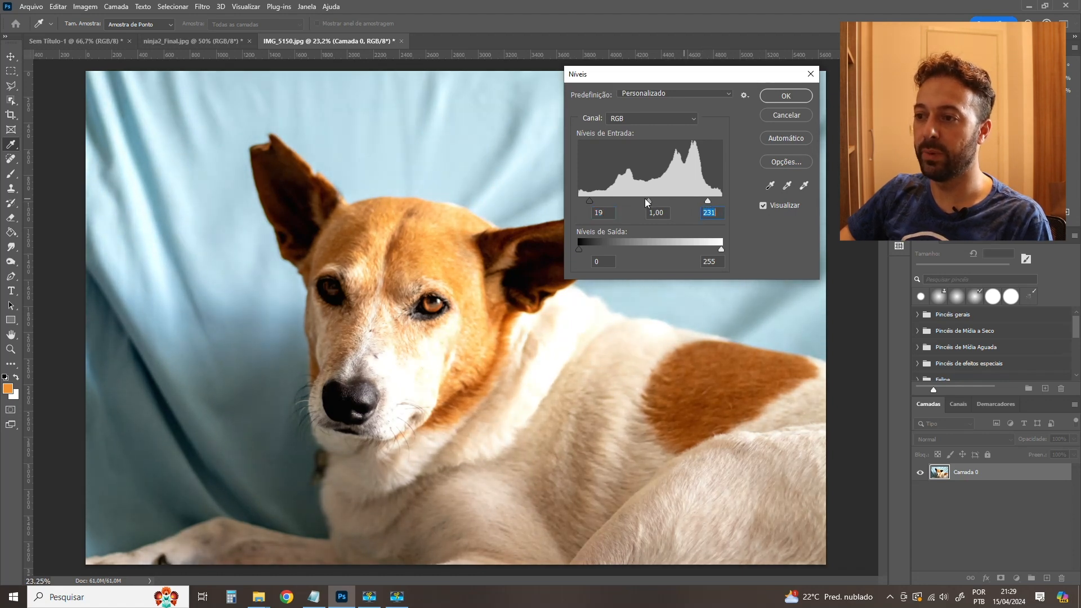
{"action": "left_click", "coordinate": [648, 200]}
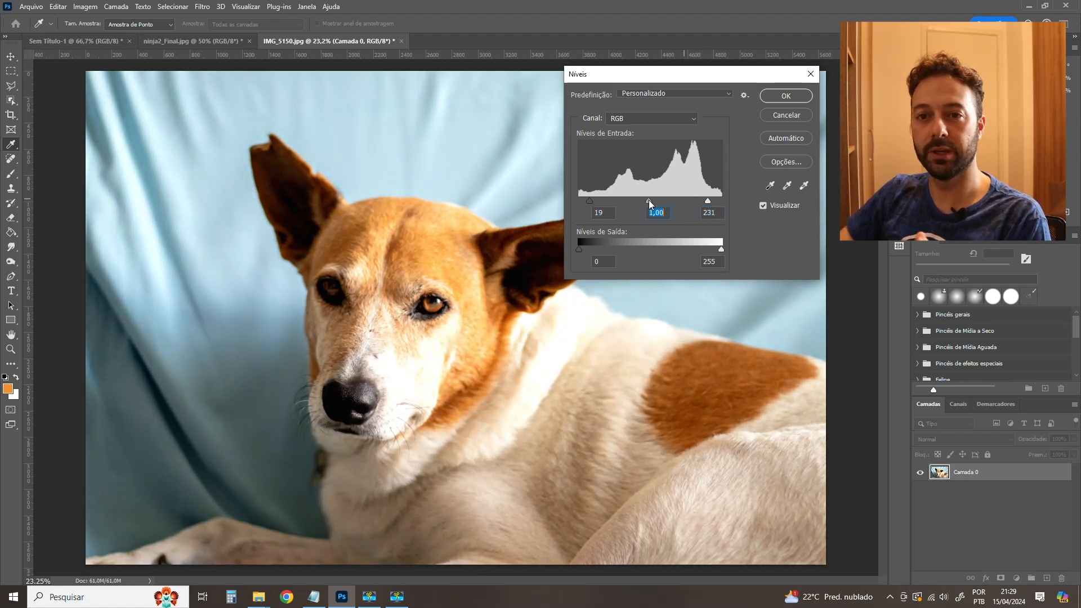
{"action": "mouse_move", "coordinate": [648, 200]}
{"action": "left_mouse_down"}
{"action": "mouse_move", "coordinate": [661, 201]}
{"action": "mouse_move", "coordinate": [636, 204]}
{"action": "mouse_move", "coordinate": [654, 202]}
{"action": "left_mouse_up"}
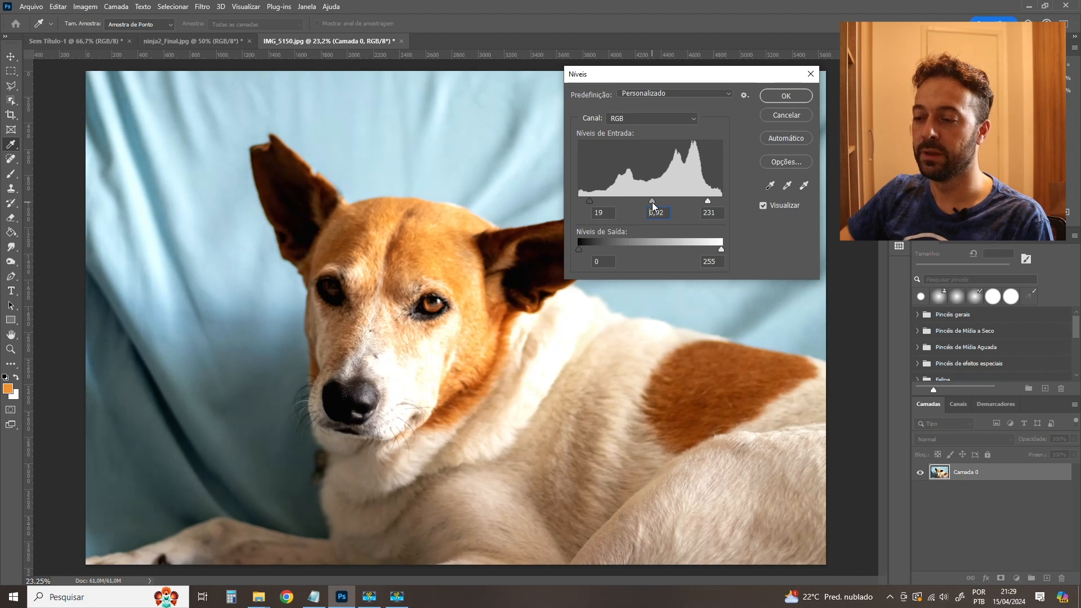
{"action": "left_click", "coordinate": [652, 201]}
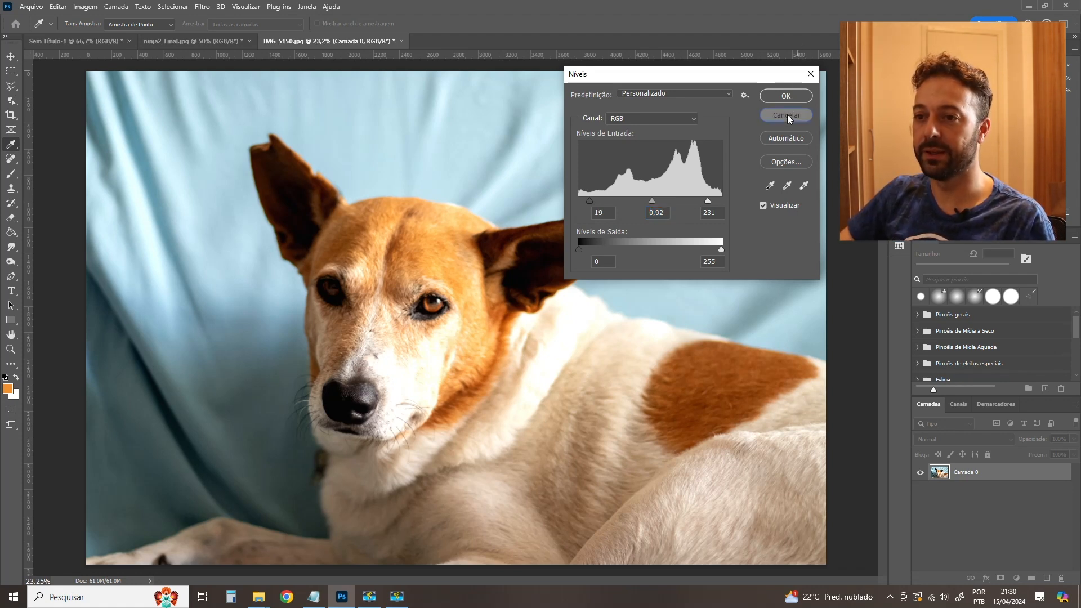
{"action": "left_click", "coordinate": [787, 113]}
{"action": "key", "text": "v"}
Try an RGB Curvas adjustment that darkens the shadows and lifts the highlight point to input 175, output 189, and cancel it.
{"action": "left_click", "coordinate": [85, 6]}
{"action": "mouse_move", "coordinate": [124, 35]}
{"action": "left_click", "coordinate": [248, 56]}
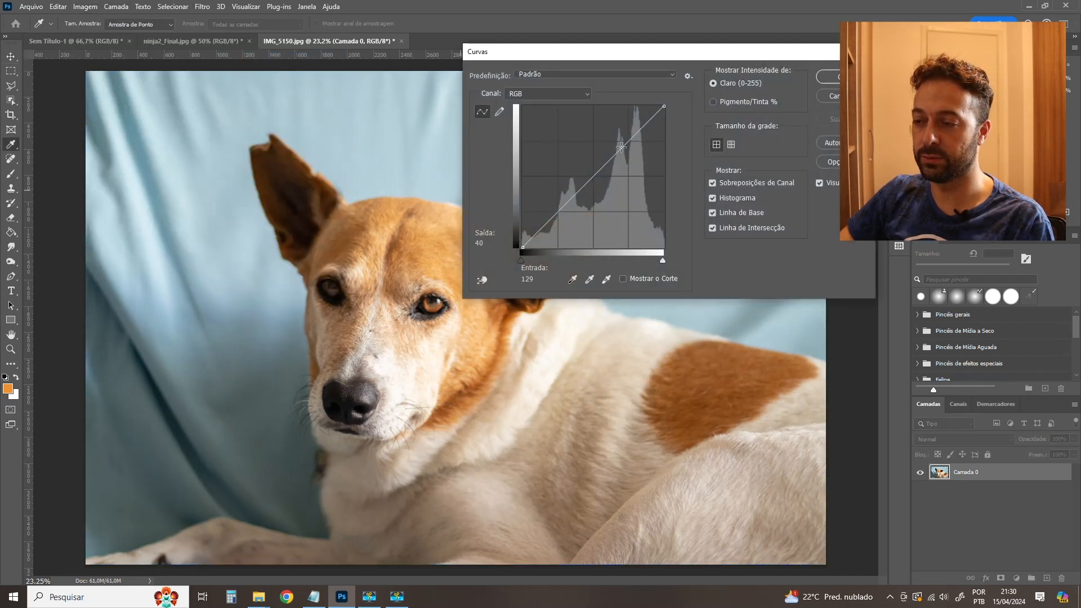
{"action": "left_click", "coordinate": [619, 156]}
{"action": "left_click_drag", "start_coordinate": [621, 158], "coordinate": [623, 159]}
{"action": "mouse_move", "coordinate": [563, 210]}
{"action": "left_mouse_down"}
{"action": "mouse_move", "coordinate": [557, 203]}
{"action": "mouse_move", "coordinate": [565, 212]}
{"action": "left_mouse_up"}
{"action": "left_click_drag", "start_coordinate": [623, 159], "coordinate": [619, 143]}
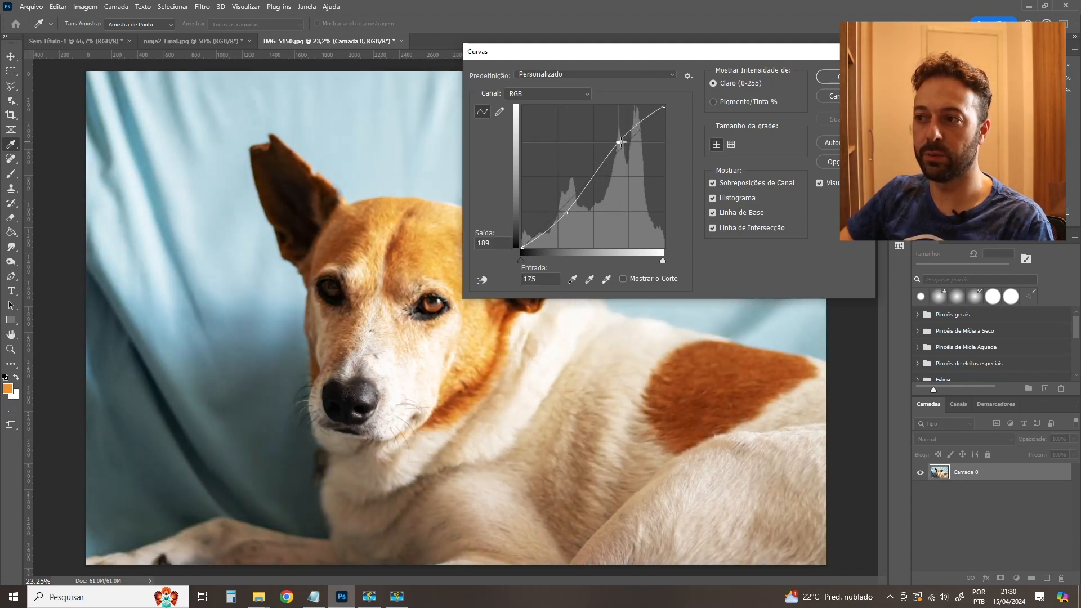
{"action": "left_click", "coordinate": [827, 96]}
Apply Níveis to Camada 0 with input shadows 16 and highlights 241, and compare the result by undoing and redoing it.
{"action": "left_click", "coordinate": [85, 6]}
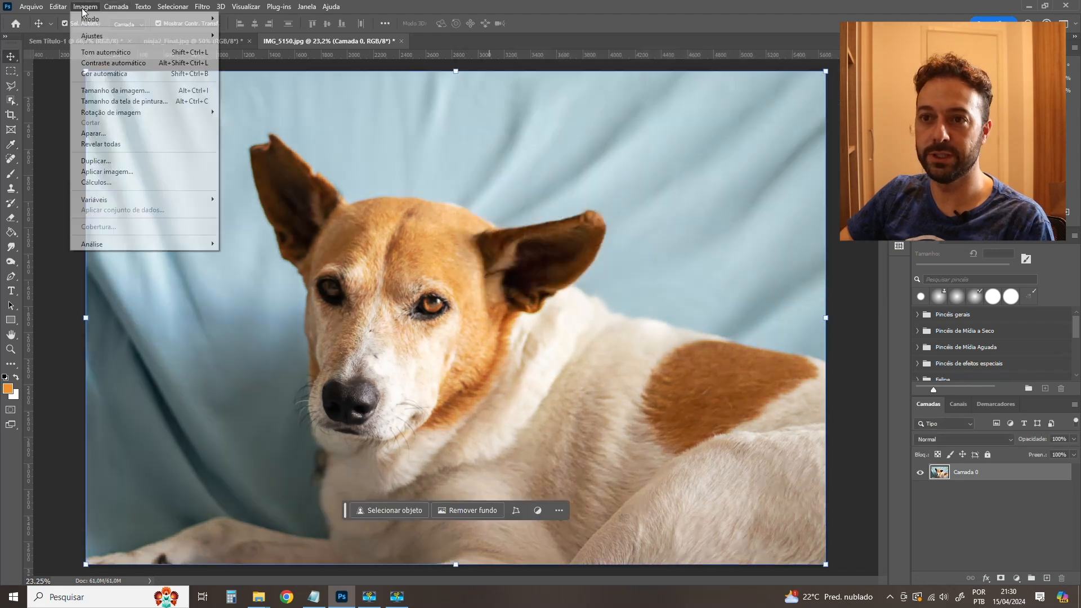
{"action": "mouse_move", "coordinate": [101, 38]}
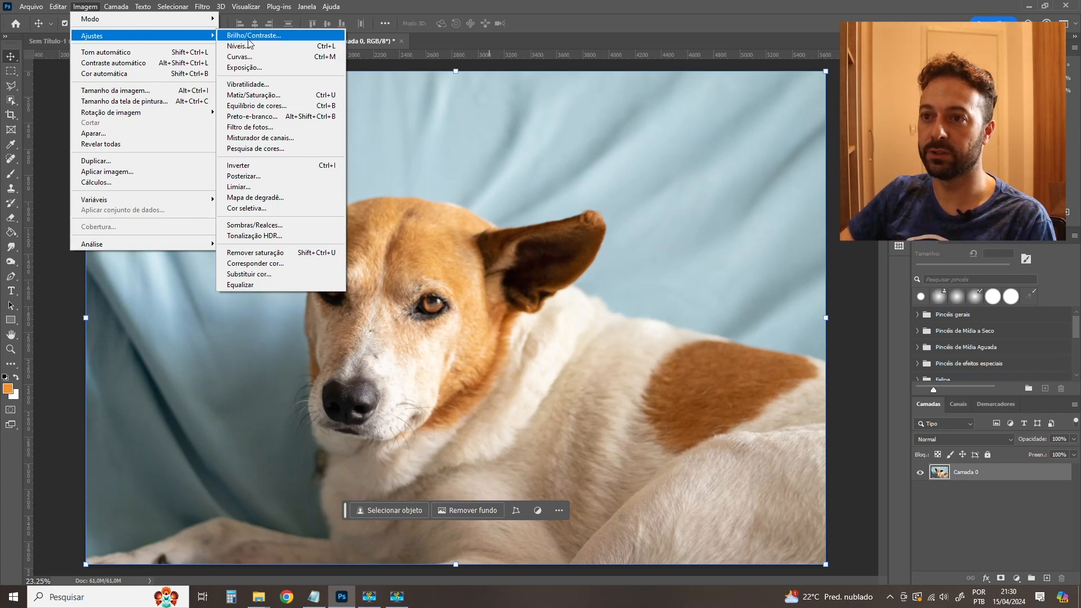
{"action": "left_click", "coordinate": [236, 45]}
{"action": "left_click_drag", "start_coordinate": [579, 200], "coordinate": [588, 201]}
{"action": "mouse_move", "coordinate": [719, 200]}
{"action": "left_mouse_down"}
{"action": "mouse_move", "coordinate": [649, 198]}
{"action": "mouse_move", "coordinate": [712, 201]}
{"action": "left_mouse_up"}
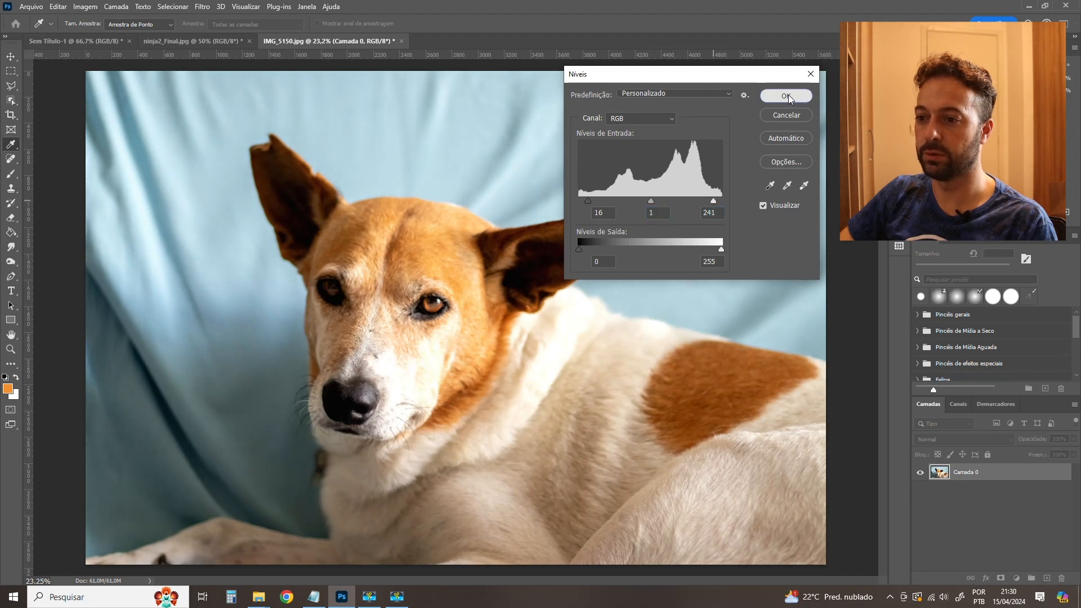
{"action": "left_click", "coordinate": [786, 95]}
{"action": "key", "text": "v"}
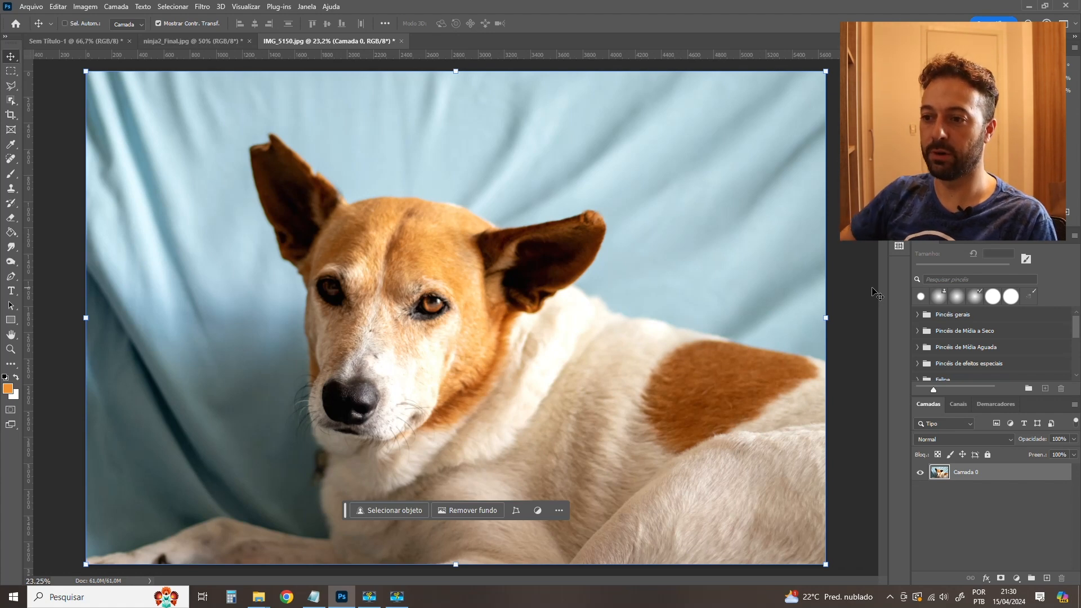
{"action": "key", "text": "ctrl+z"}
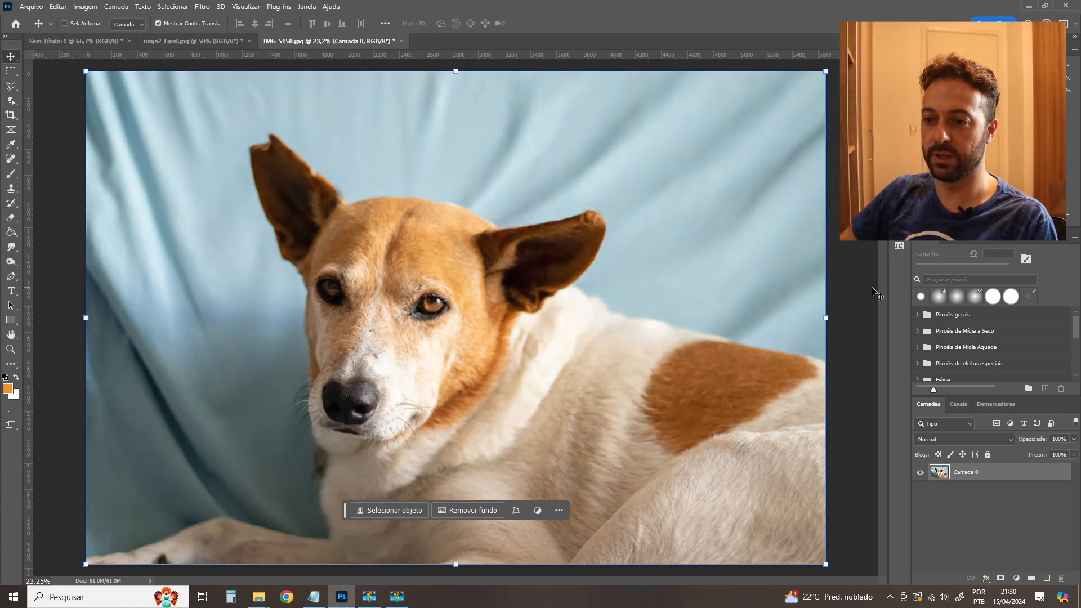
{"action": "key", "text": "ctrl+shift+z"}
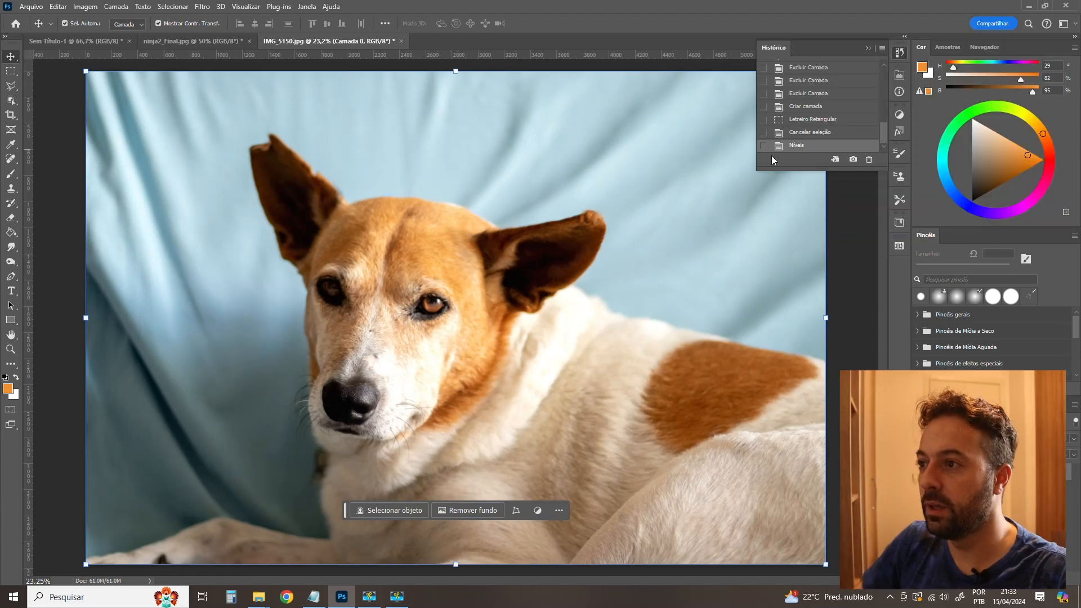
Hide and show the Histórico panel again twice, using both of the available ways to toggle it.
{"action": "left_click", "coordinate": [900, 54]}
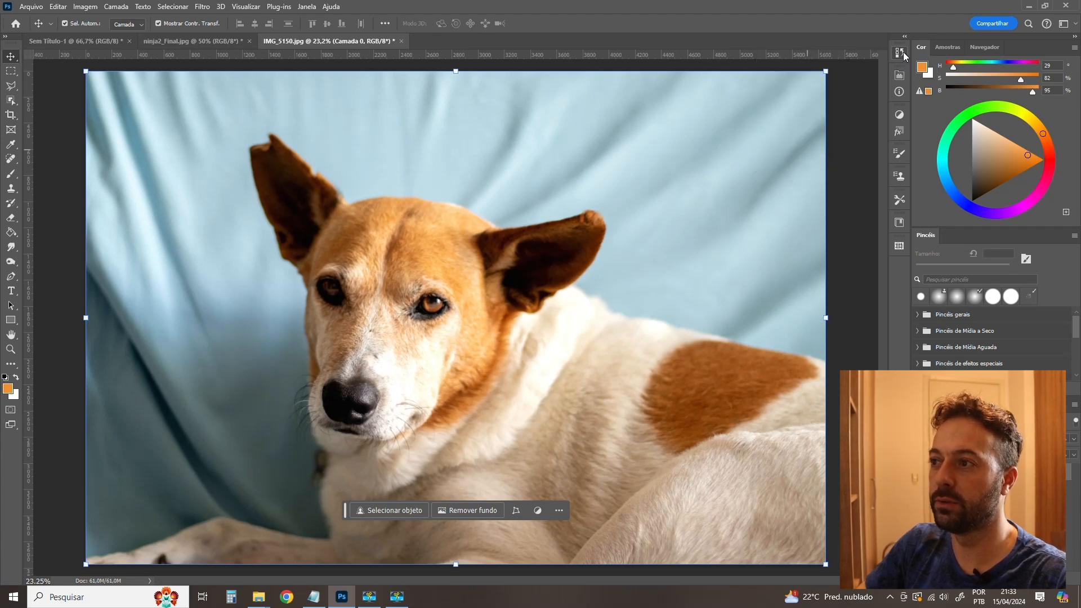
{"action": "left_click", "coordinate": [903, 51]}
{"action": "left_click", "coordinate": [307, 6]}
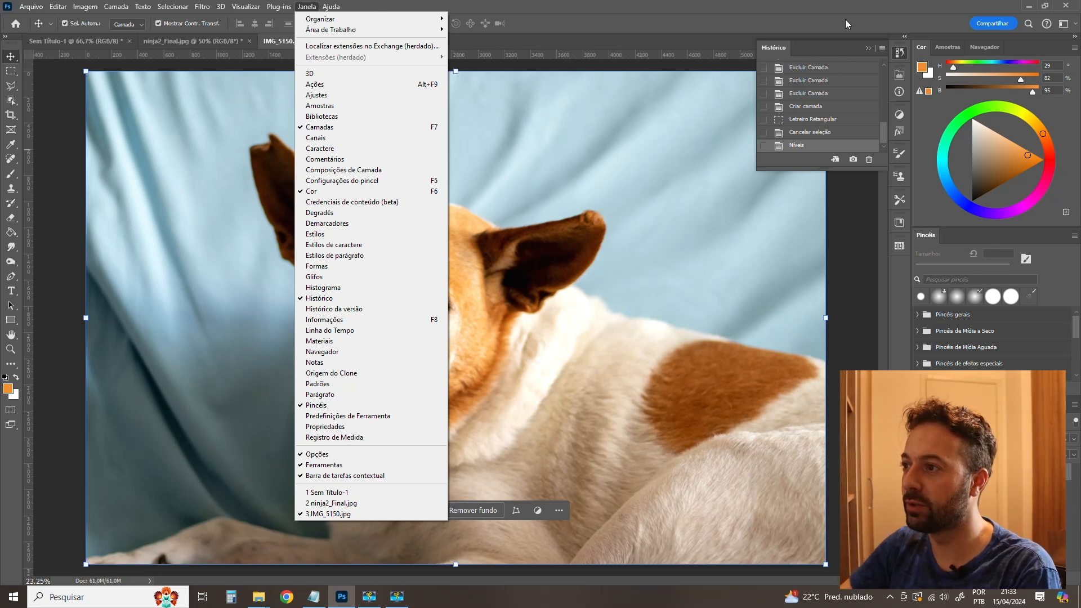
{"action": "left_click", "coordinate": [332, 298]}
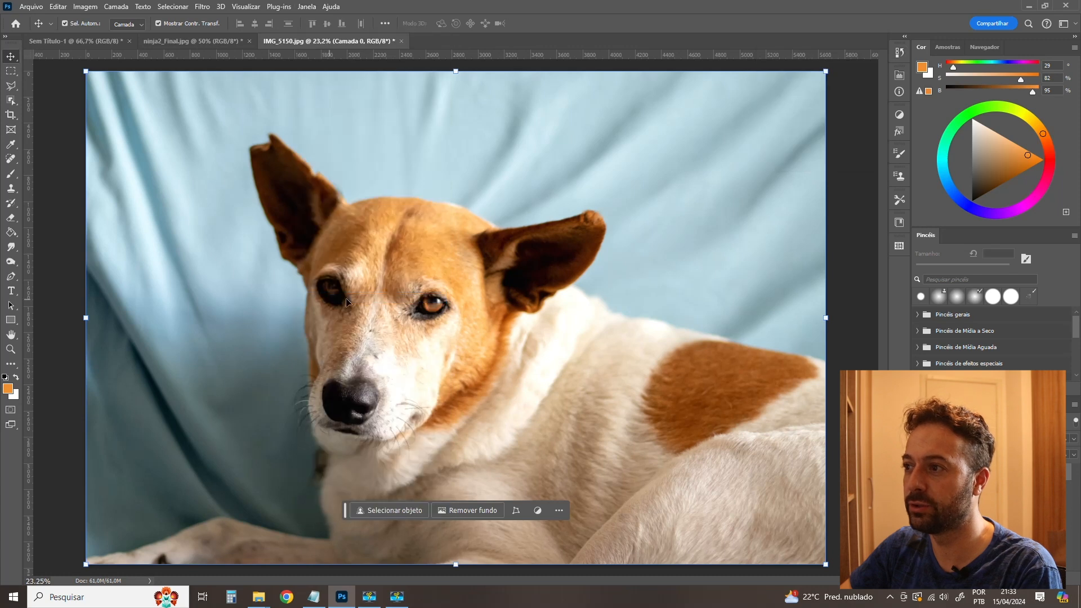
{"action": "left_click", "coordinate": [307, 7]}
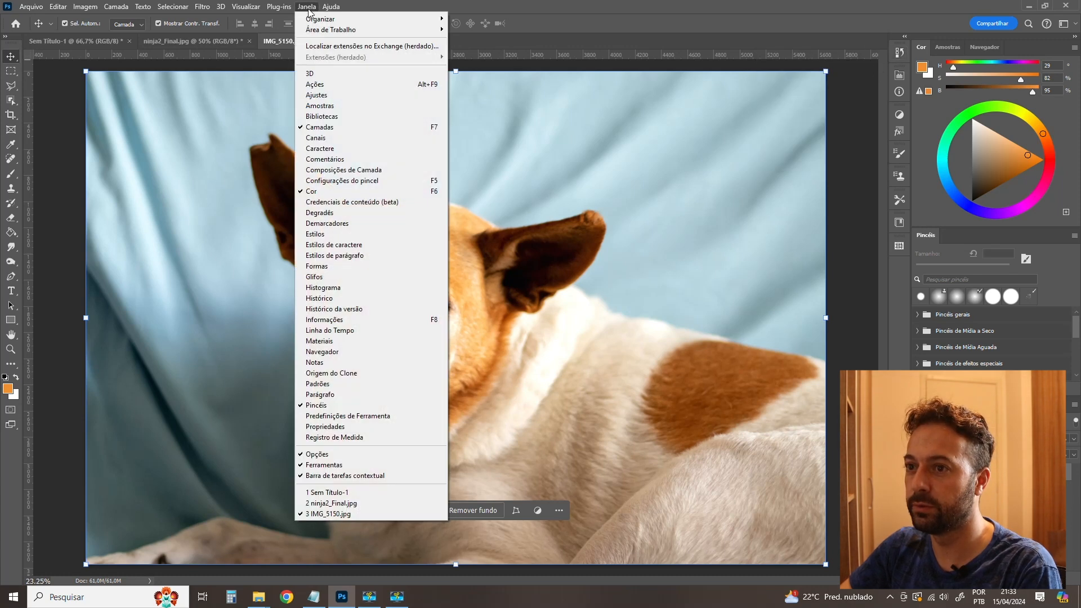
{"action": "left_click", "coordinate": [332, 298]}
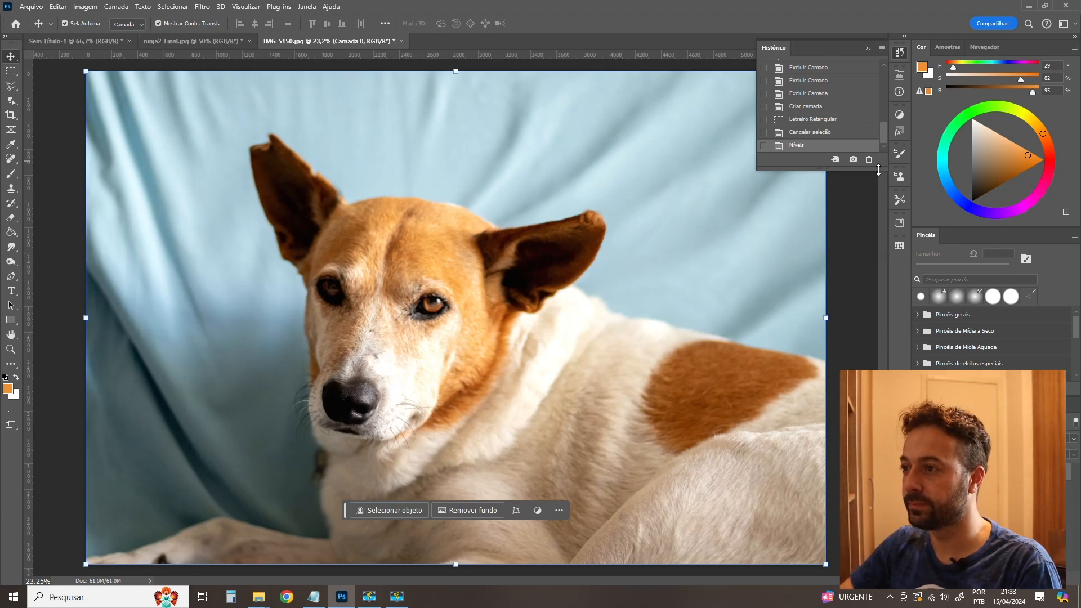
Compare the photo at the Cancelar seleção and Níveis history states, return to Níveis, and collapse the Histórico panel.
{"action": "left_click", "coordinate": [808, 135]}
{"action": "left_click", "coordinate": [805, 148]}
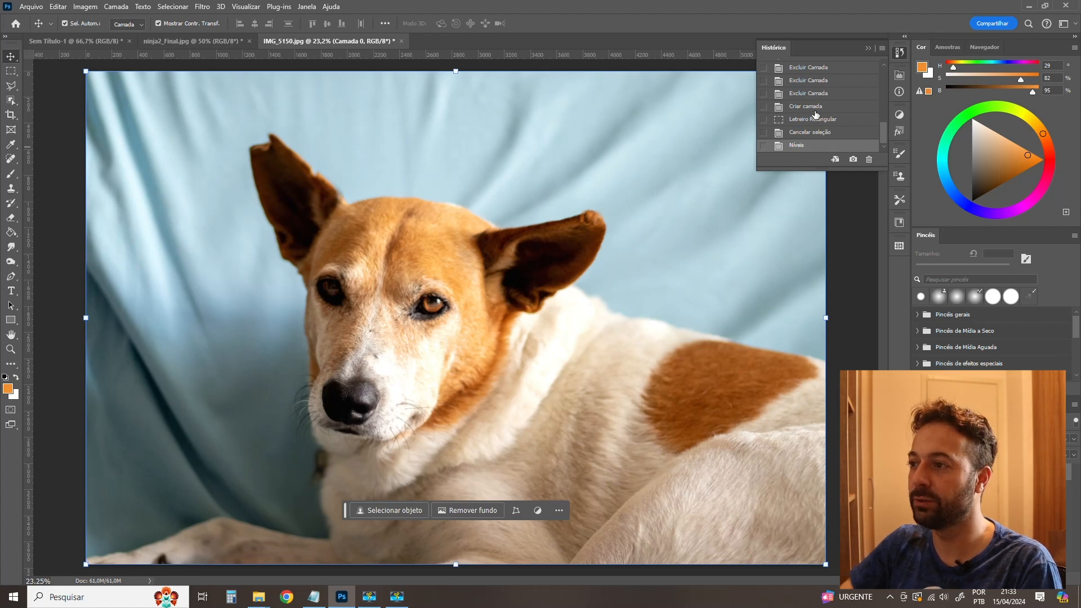
{"action": "scroll", "coordinate": [816, 118], "scroll_direction": "up", "scroll_amount": 5}
{"action": "scroll", "coordinate": [813, 121], "scroll_direction": "down", "scroll_amount": 5}
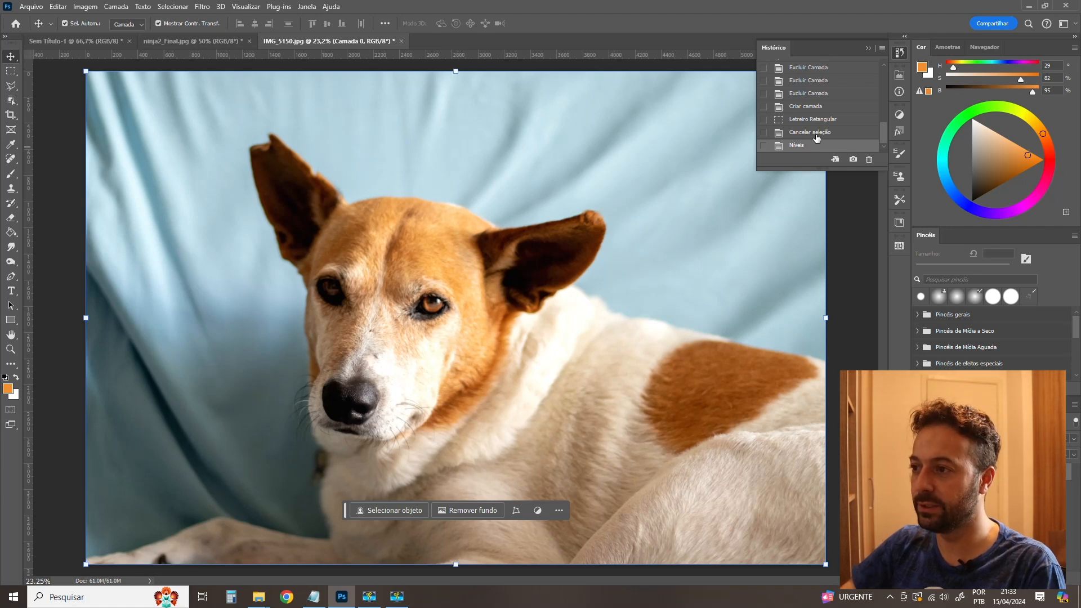
{"action": "left_click", "coordinate": [816, 133]}
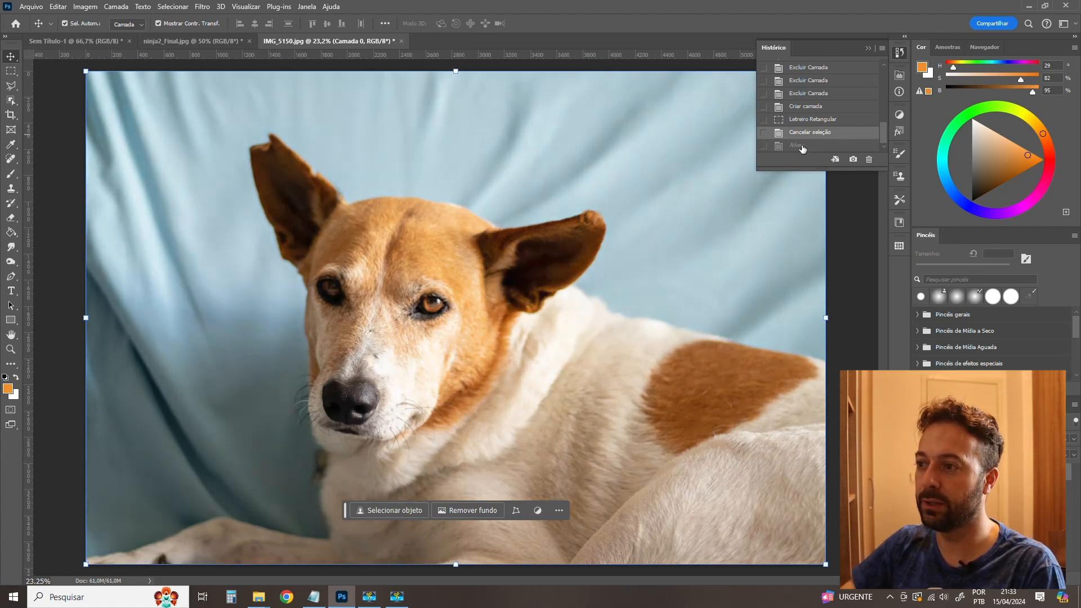
{"action": "left_click", "coordinate": [802, 146]}
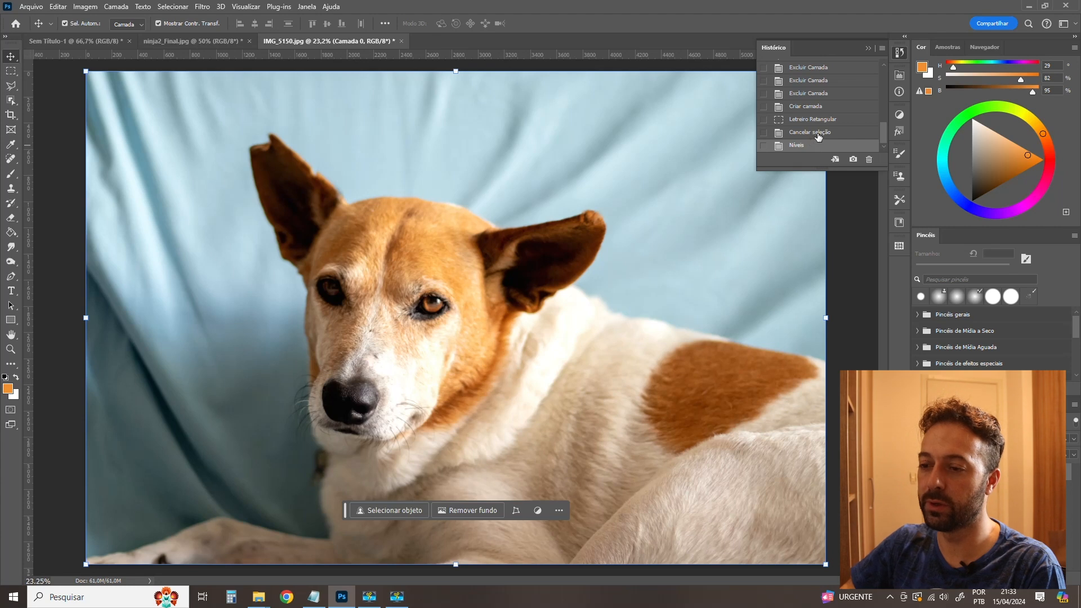
{"action": "left_click", "coordinate": [816, 135]}
{"action": "left_click", "coordinate": [808, 146]}
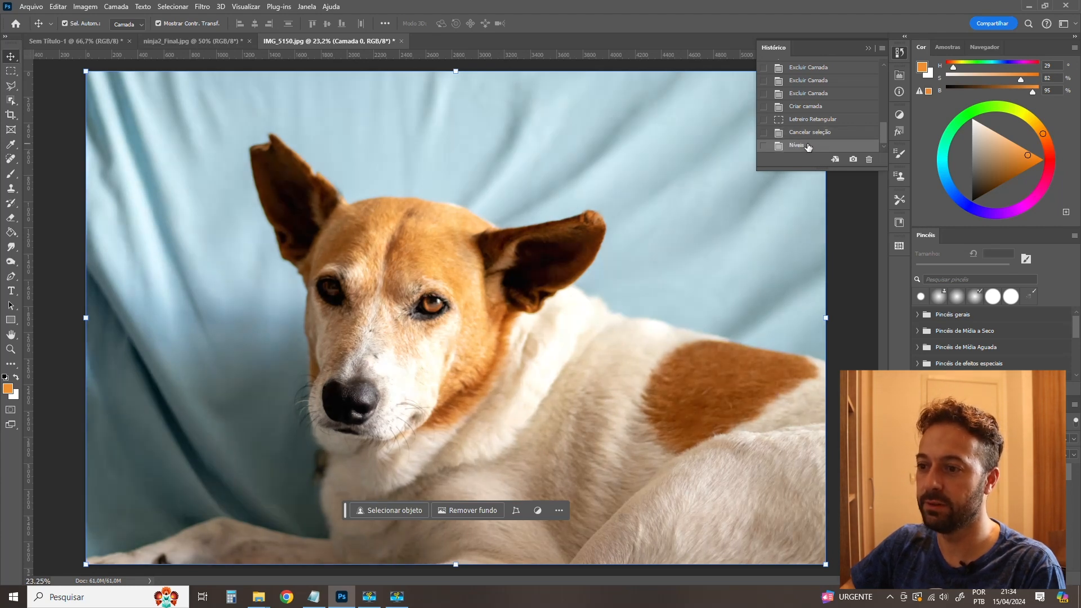
{"action": "left_click", "coordinate": [816, 134]}
{"action": "left_click", "coordinate": [809, 145]}
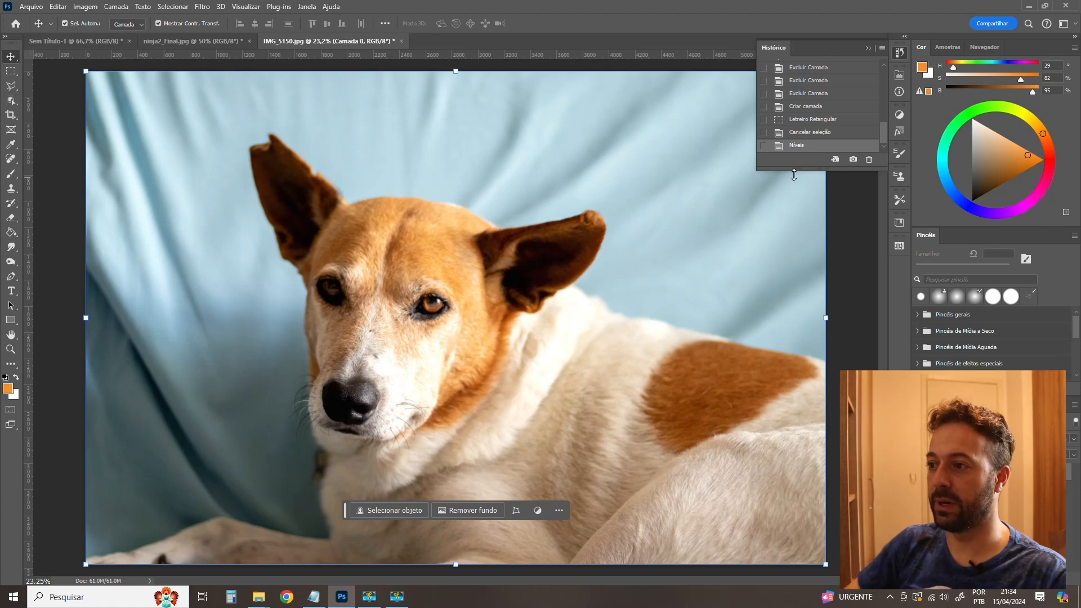
{"action": "left_click", "coordinate": [895, 53]}
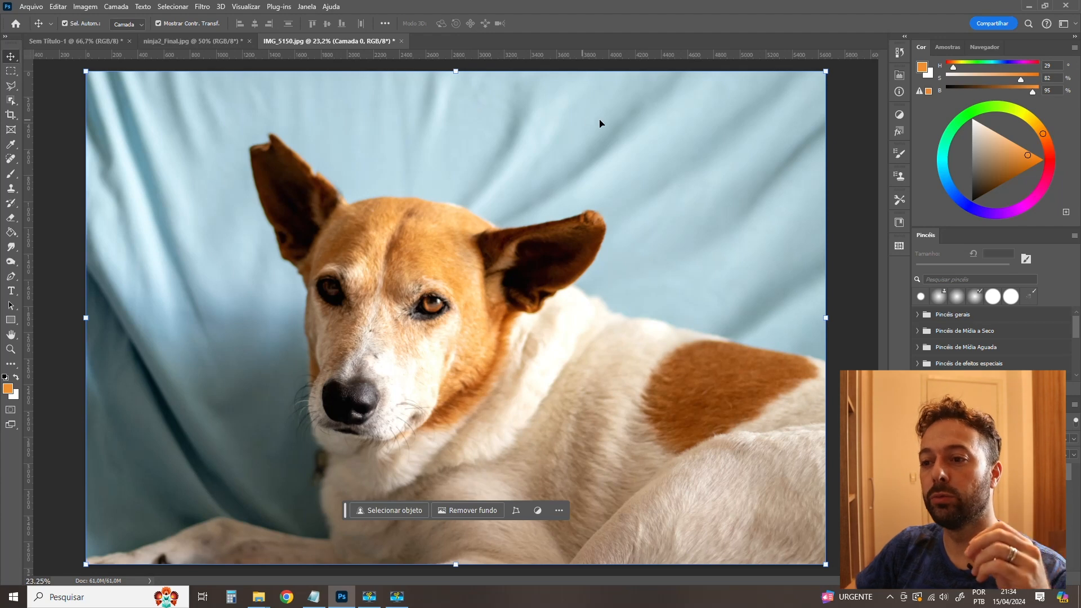
Open the Matiz/Saturação adjustment on Camada 0, try Matiz at -32 and return it to 0.
{"action": "left_click", "coordinate": [86, 9]}
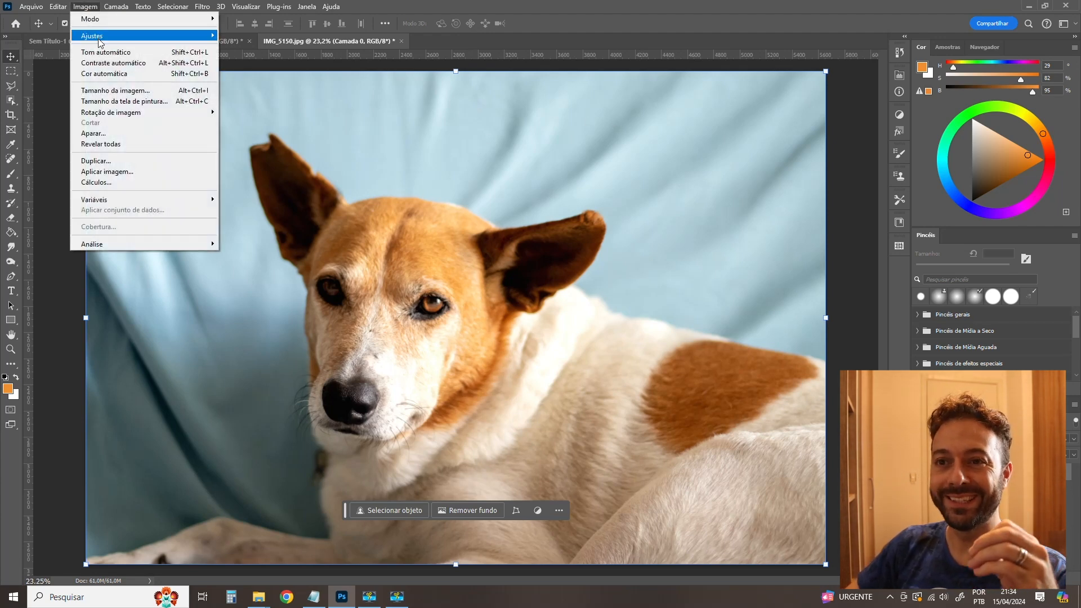
{"action": "mouse_move", "coordinate": [99, 40]}
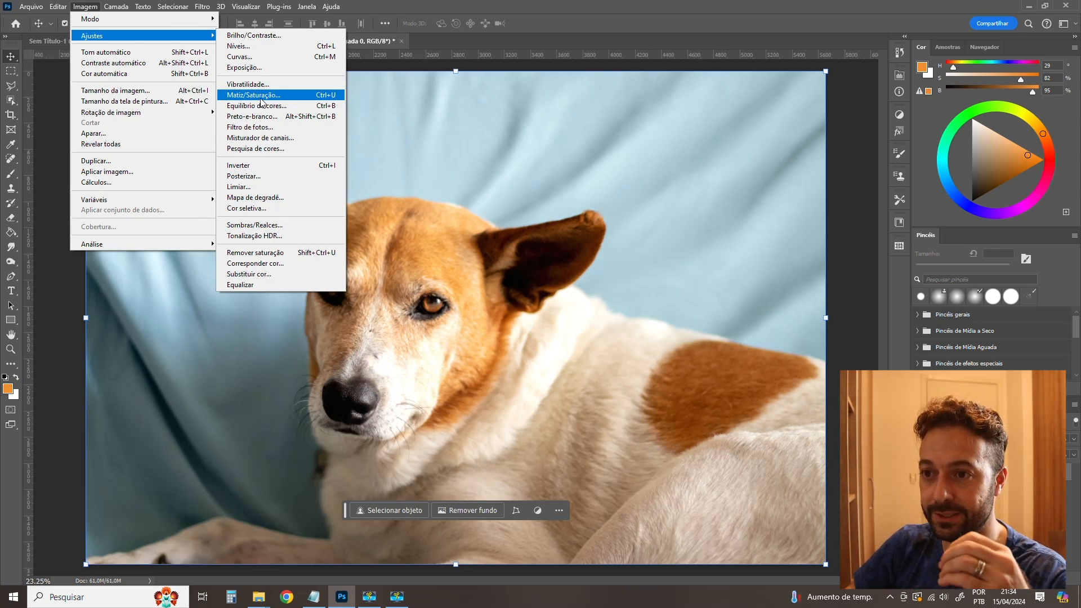
{"action": "left_click", "coordinate": [262, 97]}
{"action": "left_click_drag", "start_coordinate": [793, 134], "coordinate": [634, 107]}
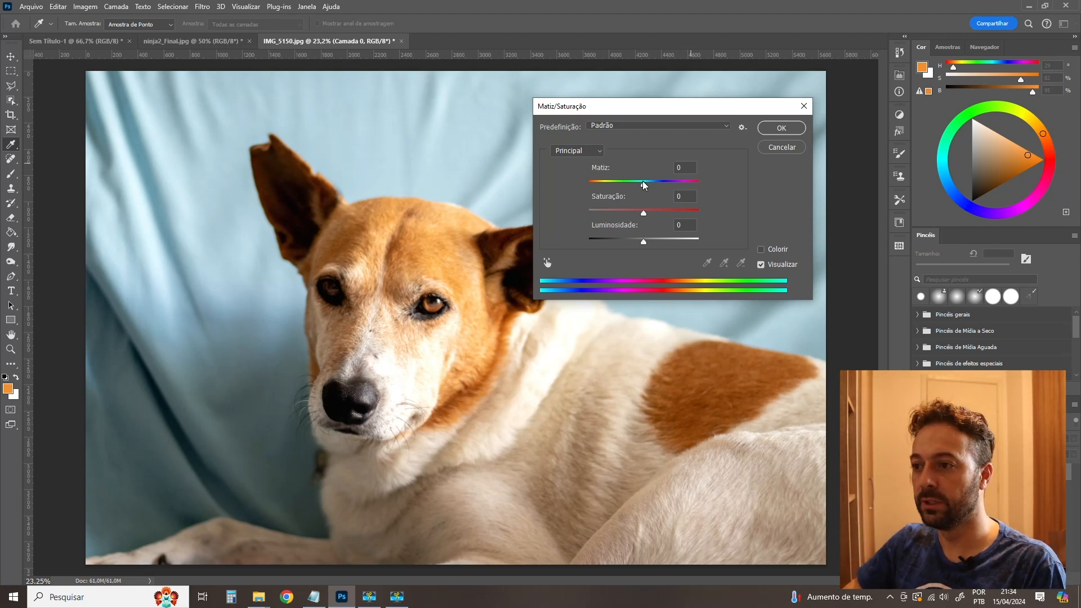
{"action": "left_click_drag", "start_coordinate": [643, 184], "coordinate": [628, 200]}
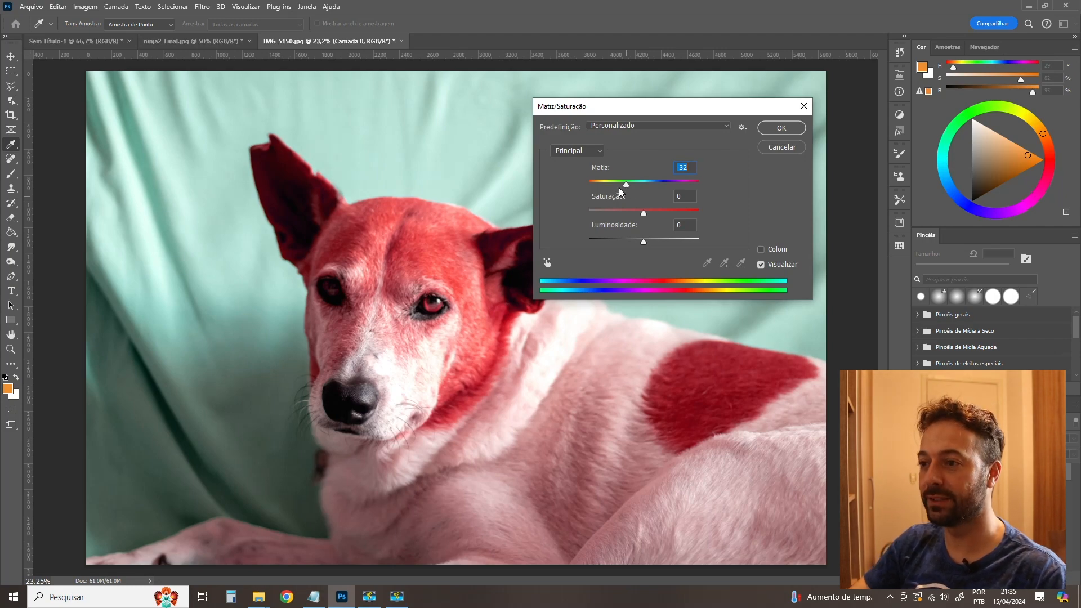
{"action": "mouse_move", "coordinate": [626, 185]}
{"action": "left_mouse_down"}
{"action": "mouse_move", "coordinate": [681, 185]}
{"action": "mouse_move", "coordinate": [645, 195]}
{"action": "left_mouse_up"}
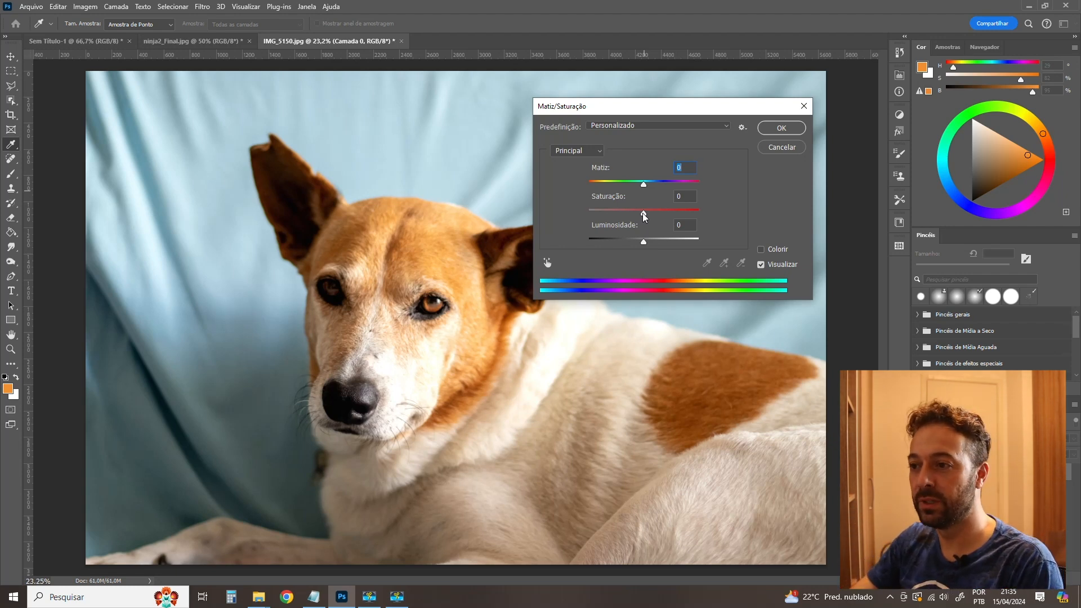
Try Saturação at +92, +100 and -100 on the dog photo, and cancel the Matiz/Saturação adjustment.
{"action": "left_click_drag", "start_coordinate": [677, 213], "coordinate": [695, 209]}
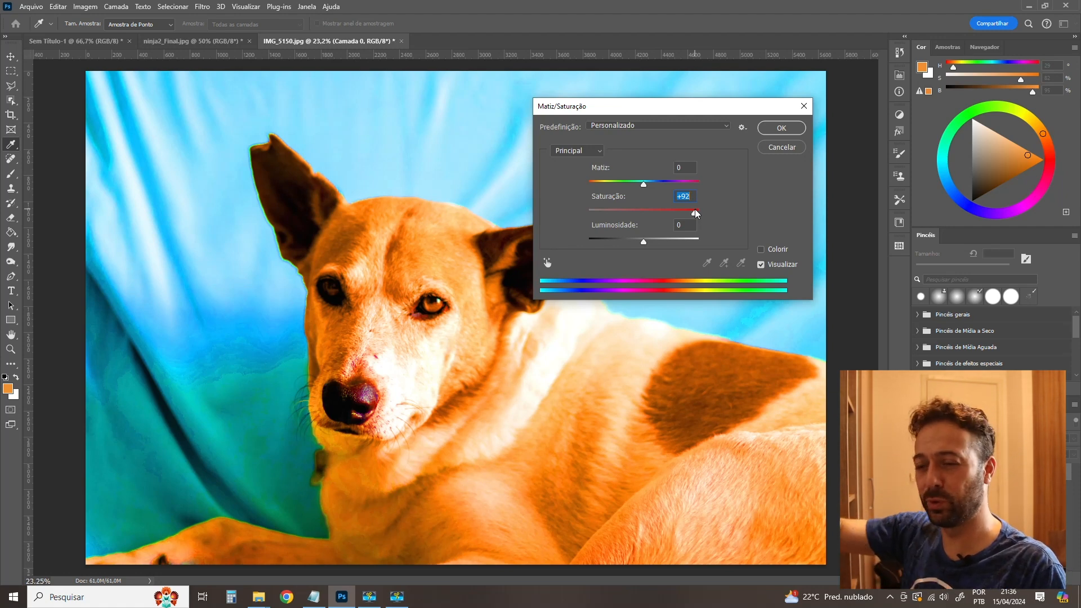
{"action": "left_click_drag", "start_coordinate": [695, 209], "coordinate": [646, 224]}
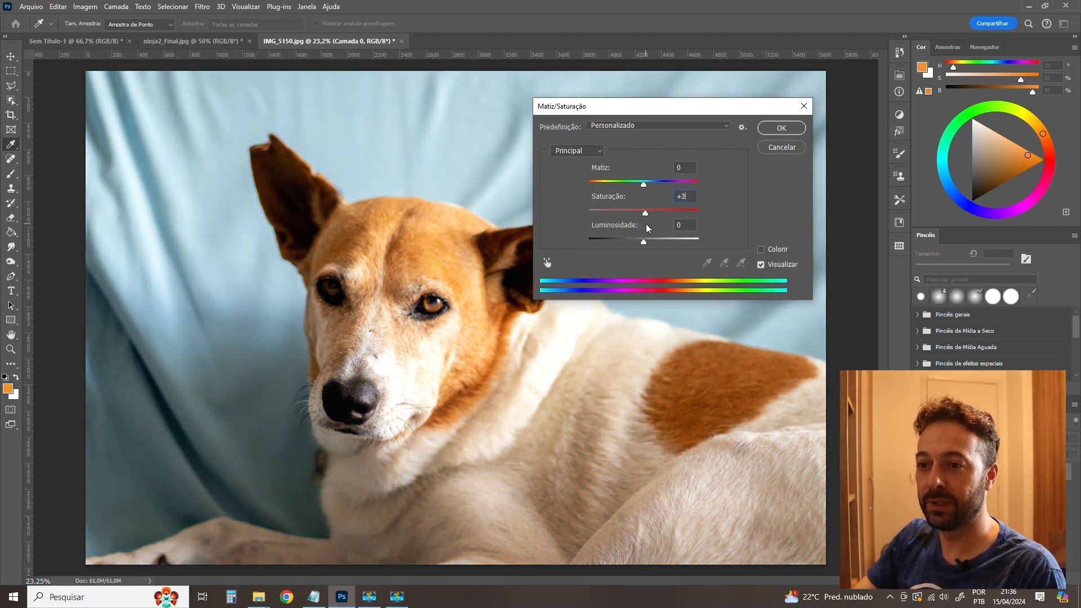
{"action": "left_click_drag", "start_coordinate": [646, 224], "coordinate": [644, 224]}
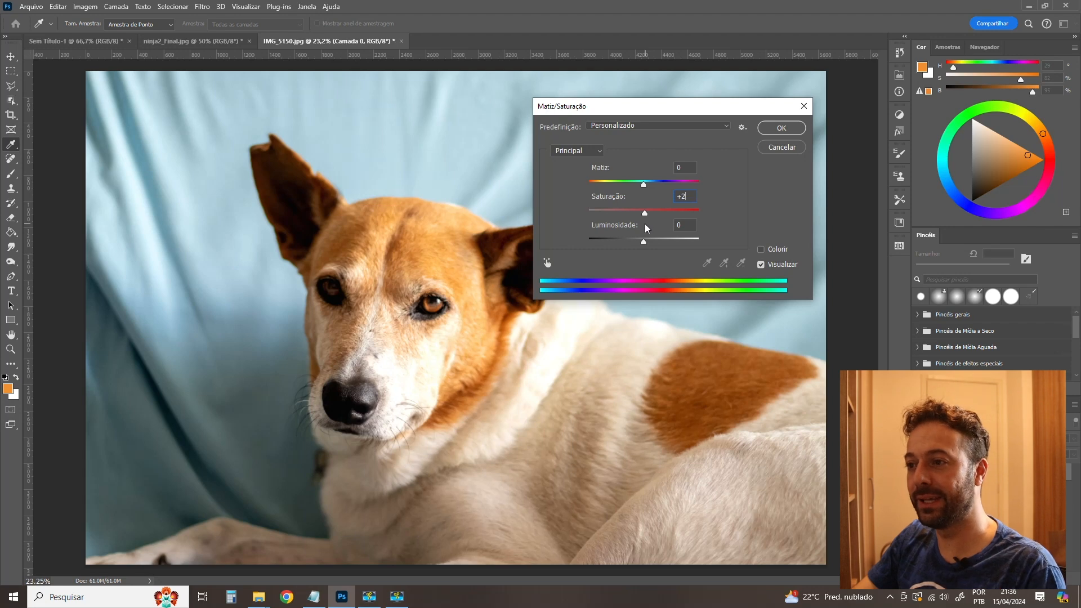
{"action": "left_click_drag", "start_coordinate": [643, 213], "coordinate": [715, 214]}
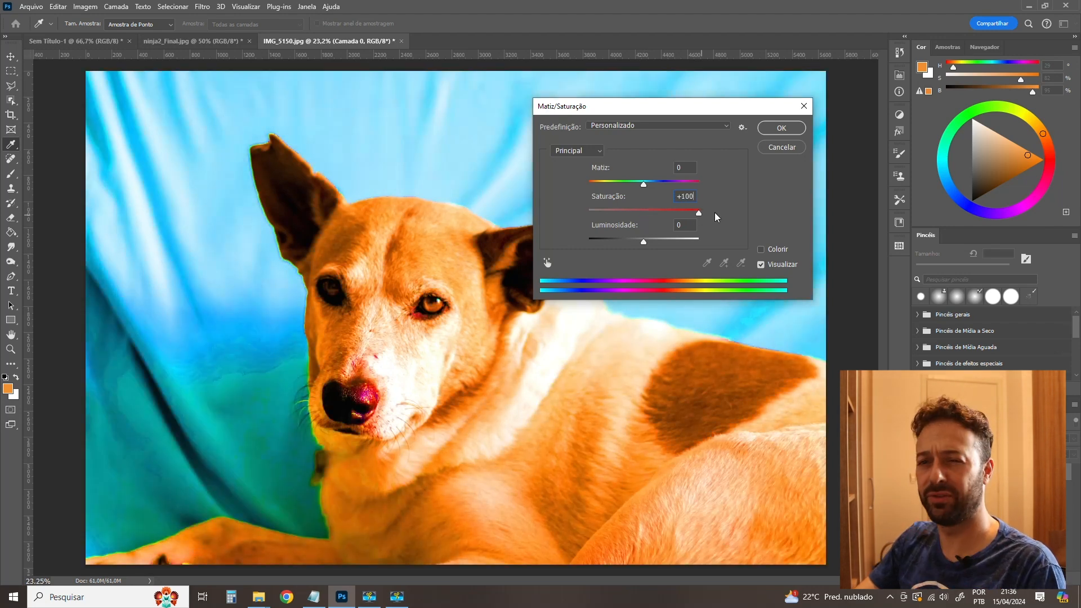
{"action": "left_click_drag", "start_coordinate": [704, 215], "coordinate": [597, 222]}
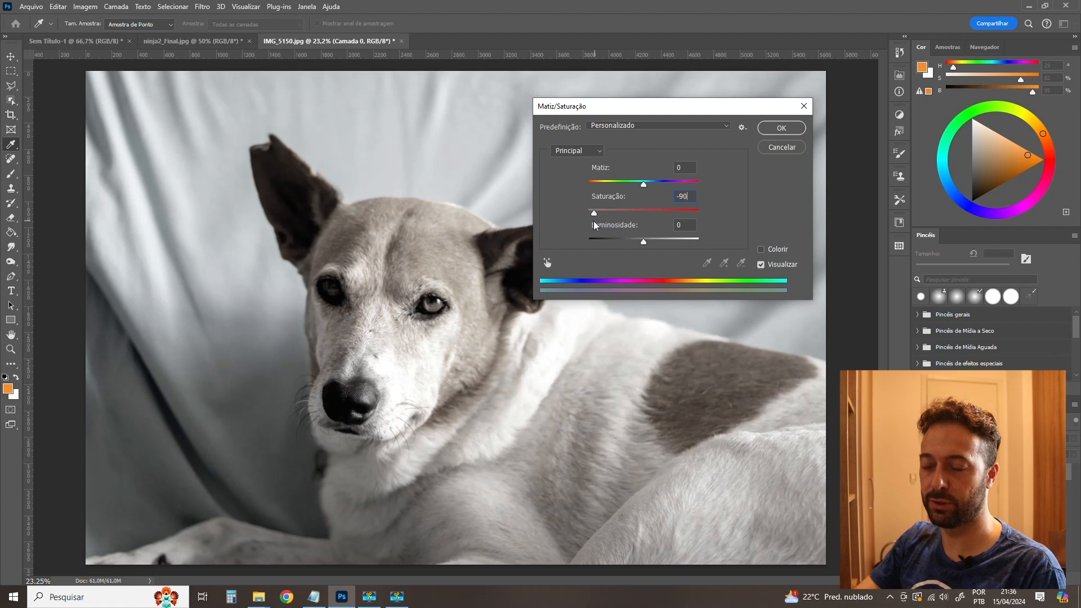
{"action": "left_click_drag", "start_coordinate": [591, 221], "coordinate": [587, 222]}
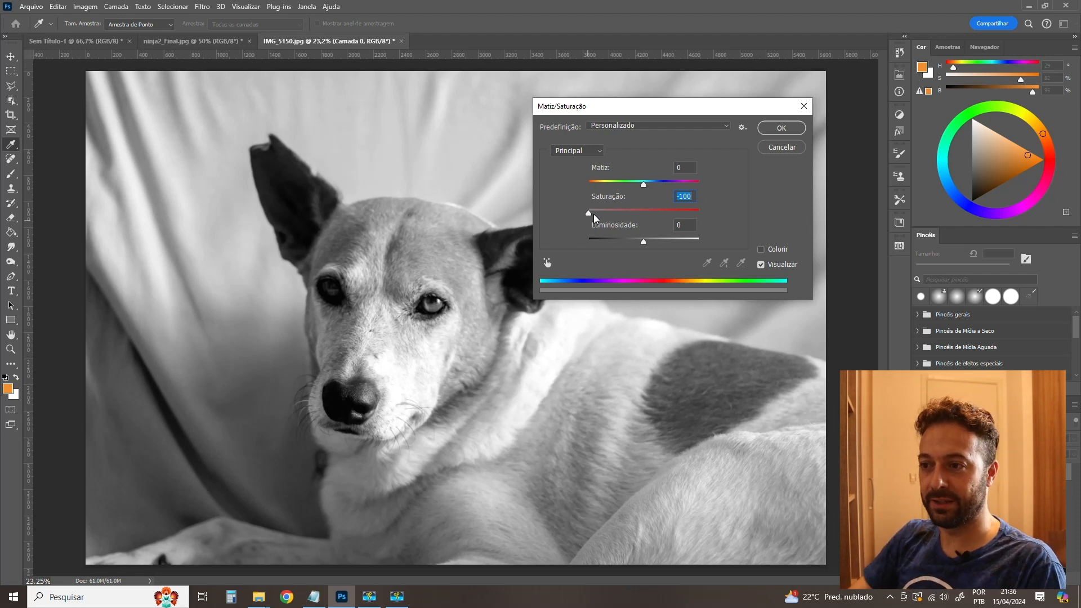
{"action": "key", "text": "Escape"}
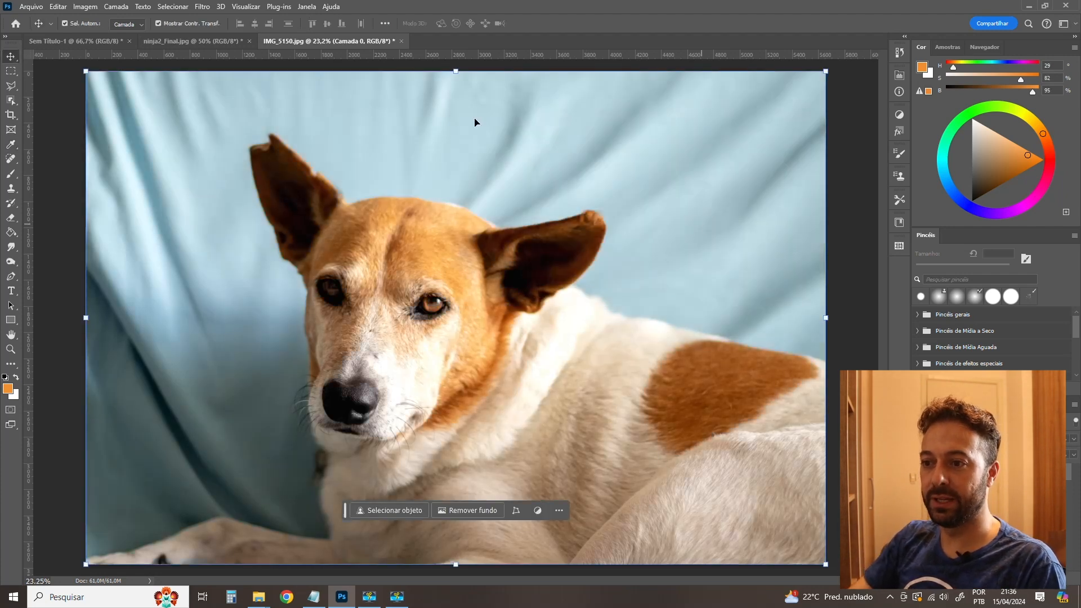
Convert the photo to greyscale mode, discarding its colour information, and undo the conversion.
{"action": "left_click", "coordinate": [84, 9]}
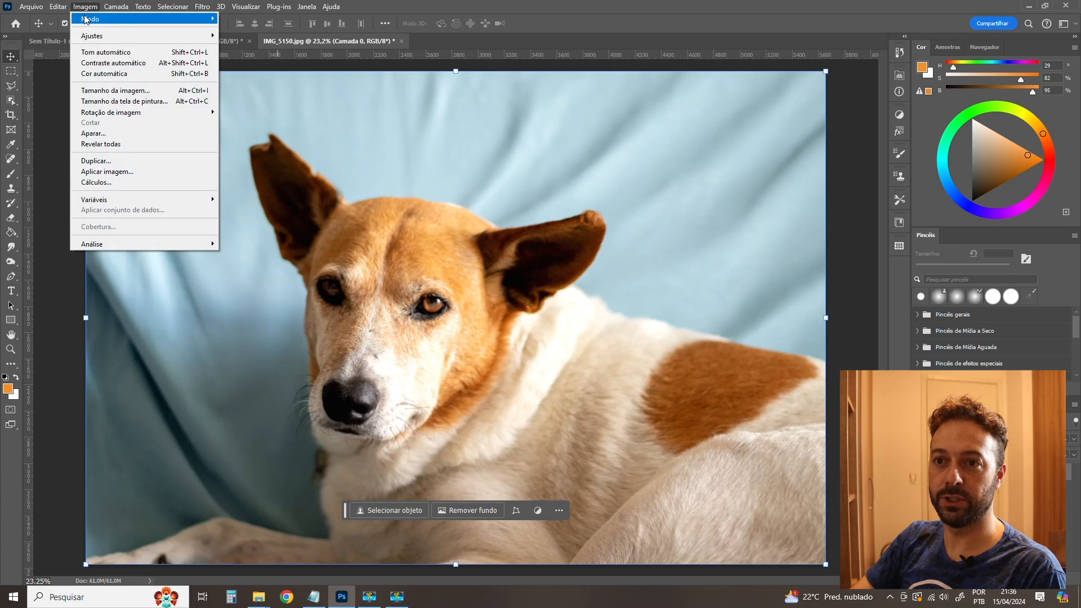
{"action": "mouse_move", "coordinate": [90, 18]}
{"action": "left_click", "coordinate": [250, 31]}
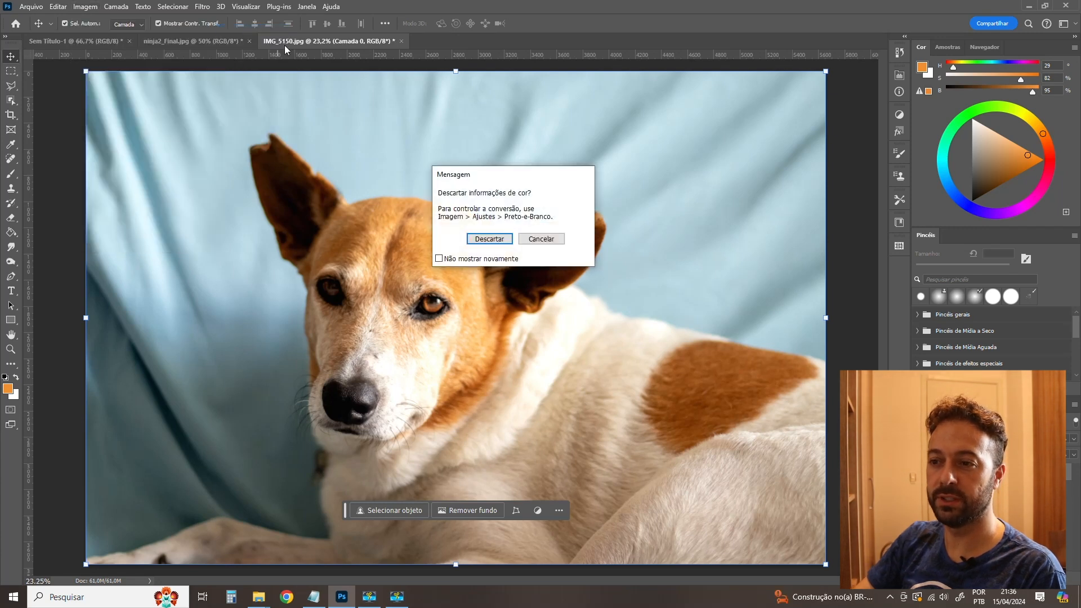
{"action": "left_click", "coordinate": [490, 240]}
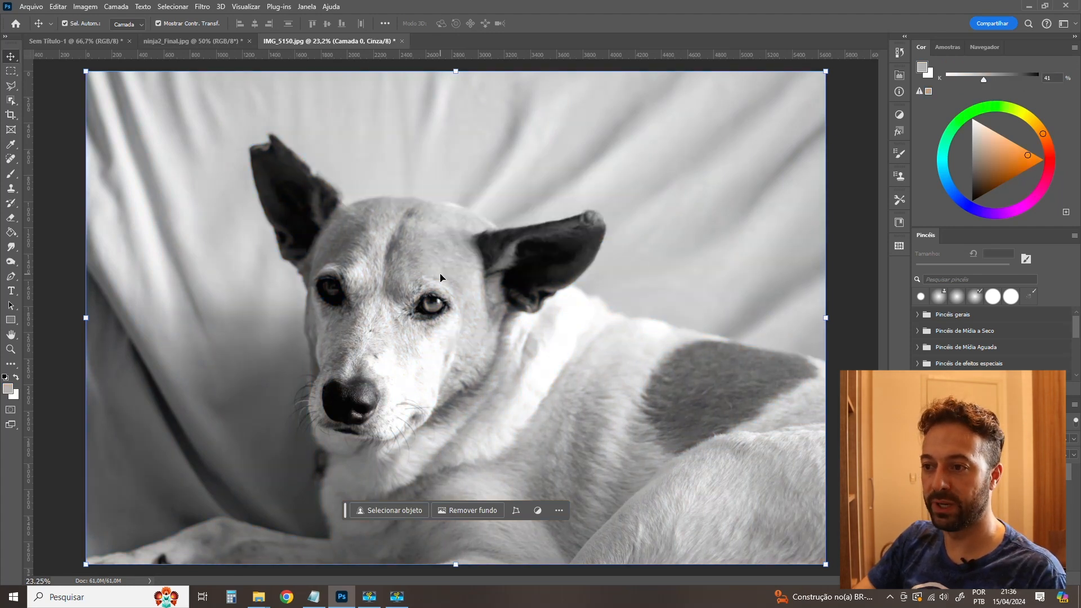
{"action": "key", "text": "ctrl+z"}
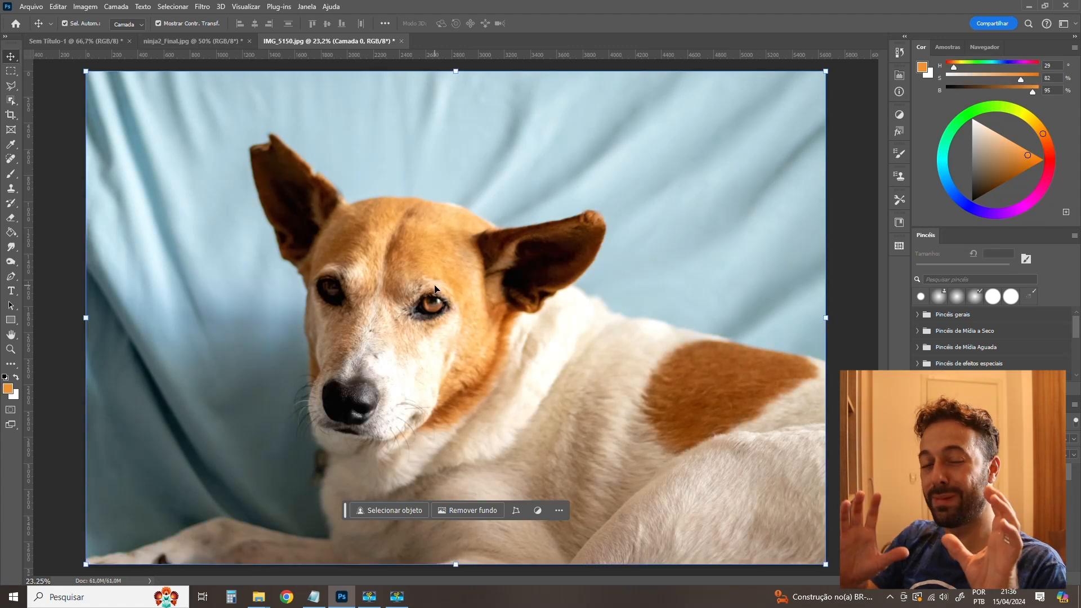
Reopen the Matiz/Saturação adjustment on Camada 0, try Saturação at -41 and reset it to 0.
{"action": "left_click", "coordinate": [85, 7]}
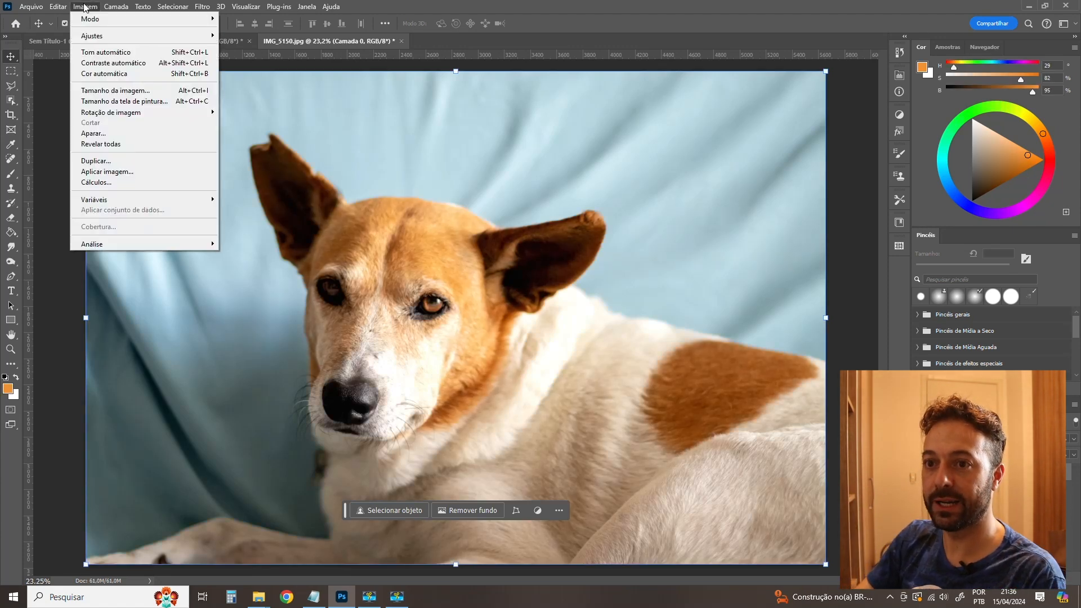
{"action": "mouse_move", "coordinate": [86, 34]}
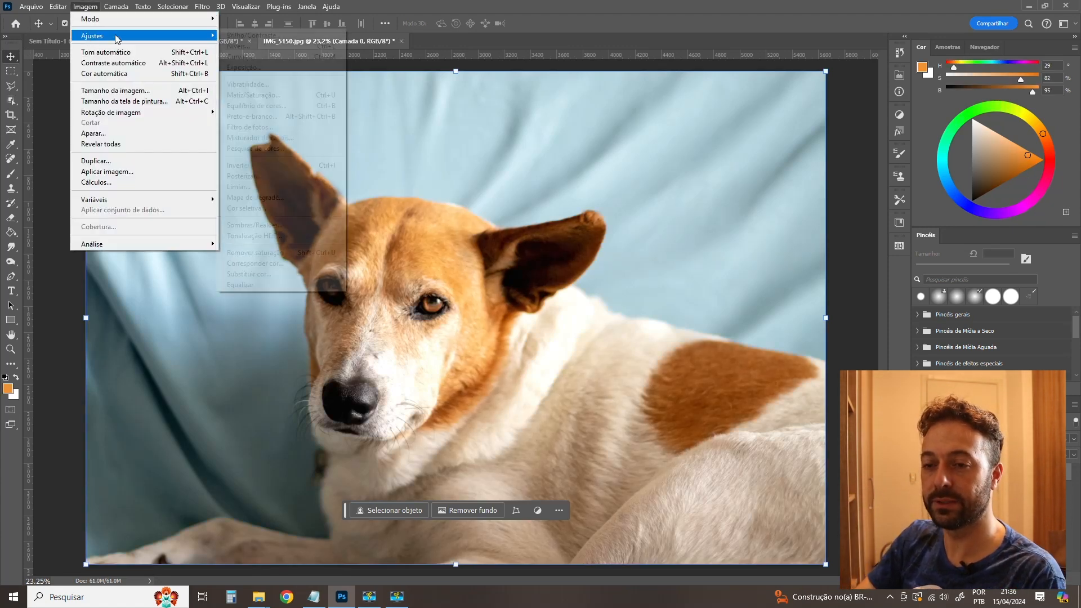
{"action": "left_click", "coordinate": [268, 95]}
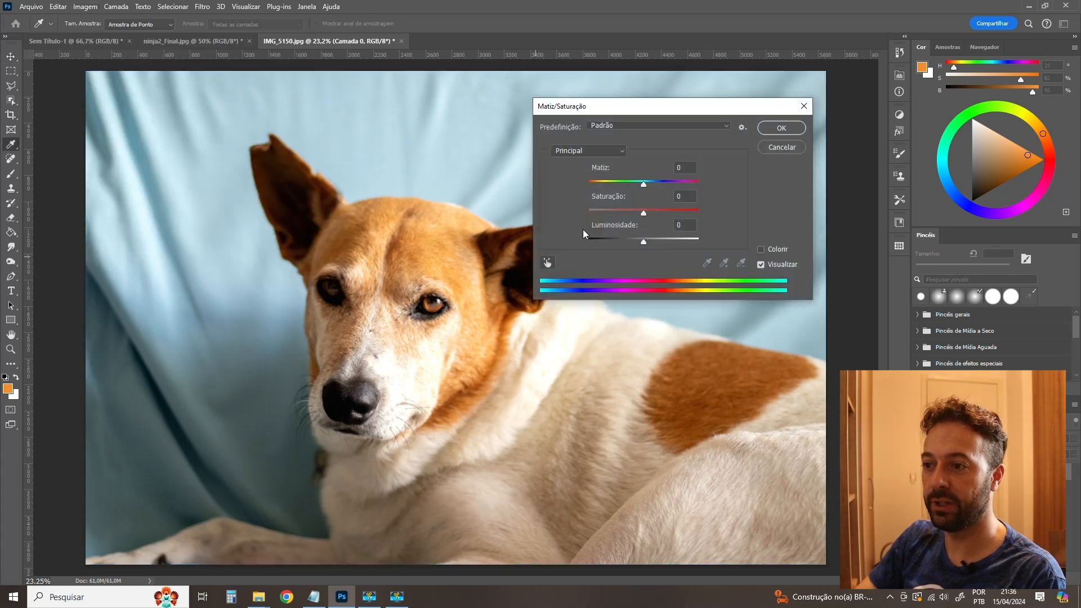
{"action": "mouse_move", "coordinate": [638, 215]}
{"action": "left_mouse_down"}
{"action": "mouse_move", "coordinate": [593, 218]}
{"action": "mouse_move", "coordinate": [624, 209]}
{"action": "left_mouse_up"}
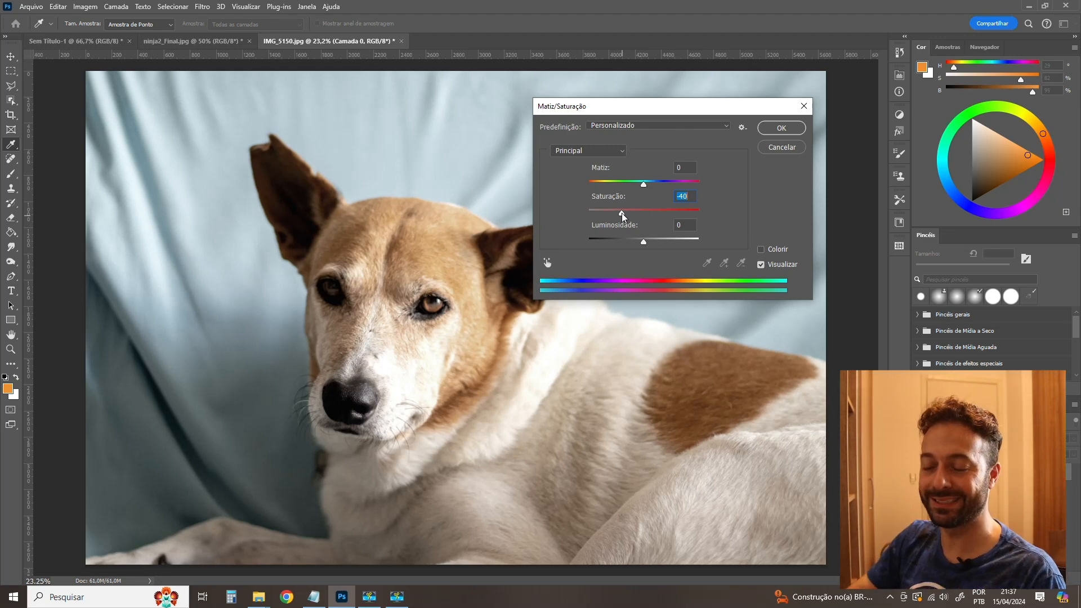
{"action": "left_click_drag", "start_coordinate": [621, 213], "coordinate": [622, 213]}
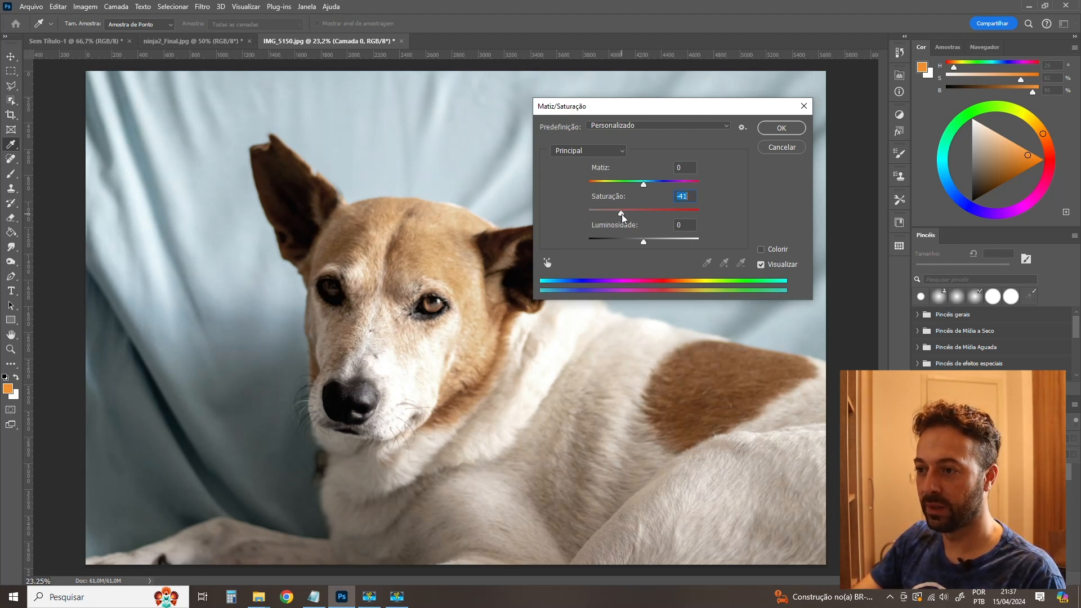
{"action": "type", "text": "0"}
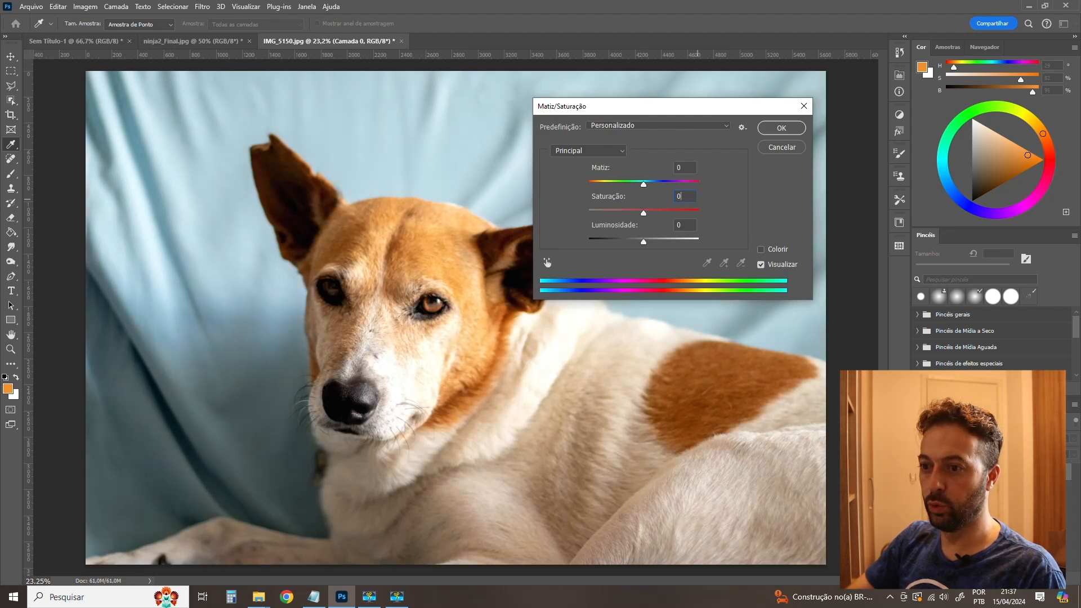
Try brightening the photo with Saturação at +36 and Luminosidade at +13.
{"action": "left_click_drag", "start_coordinate": [643, 241], "coordinate": [645, 242]}
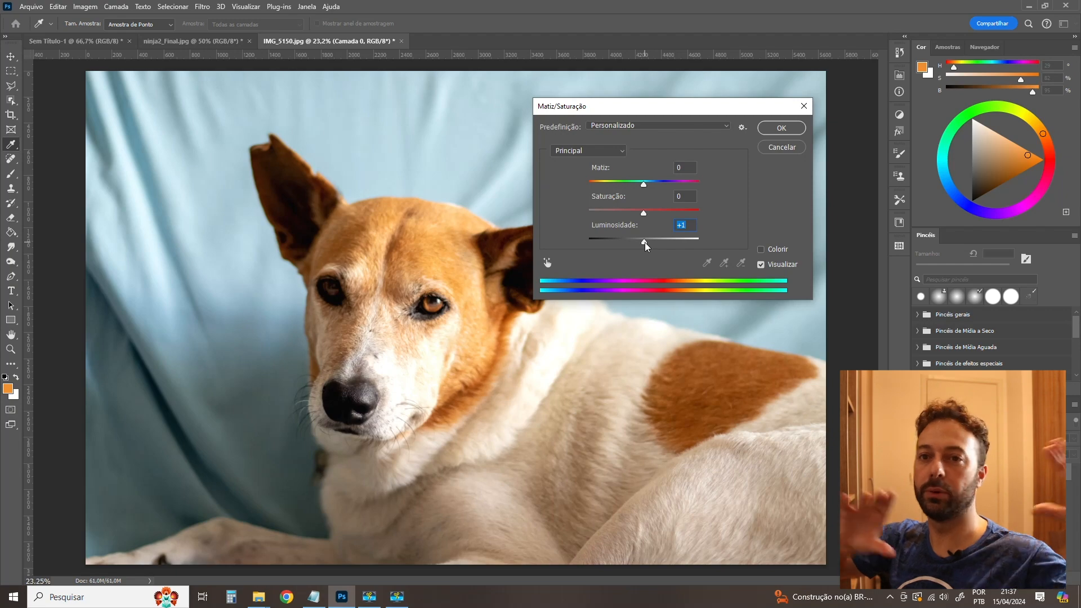
{"action": "mouse_move", "coordinate": [645, 243]}
{"action": "left_mouse_down"}
{"action": "mouse_move", "coordinate": [698, 233]}
{"action": "mouse_move", "coordinate": [579, 246]}
{"action": "mouse_move", "coordinate": [661, 237]}
{"action": "mouse_move", "coordinate": [629, 238]}
{"action": "mouse_move", "coordinate": [647, 235]}
{"action": "left_mouse_up"}
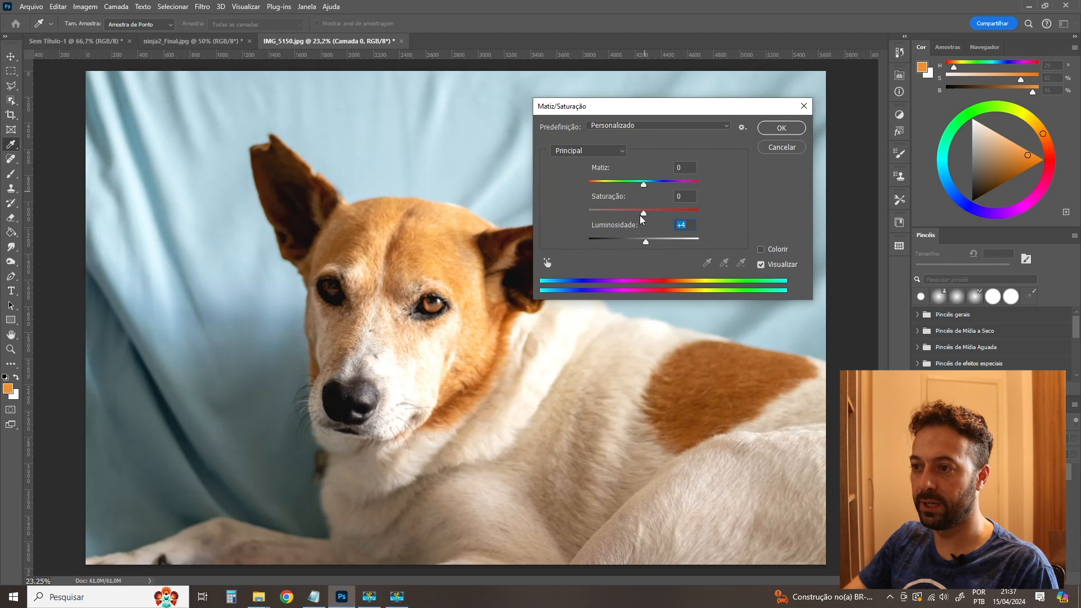
{"action": "left_click_drag", "start_coordinate": [653, 213], "coordinate": [653, 240]}
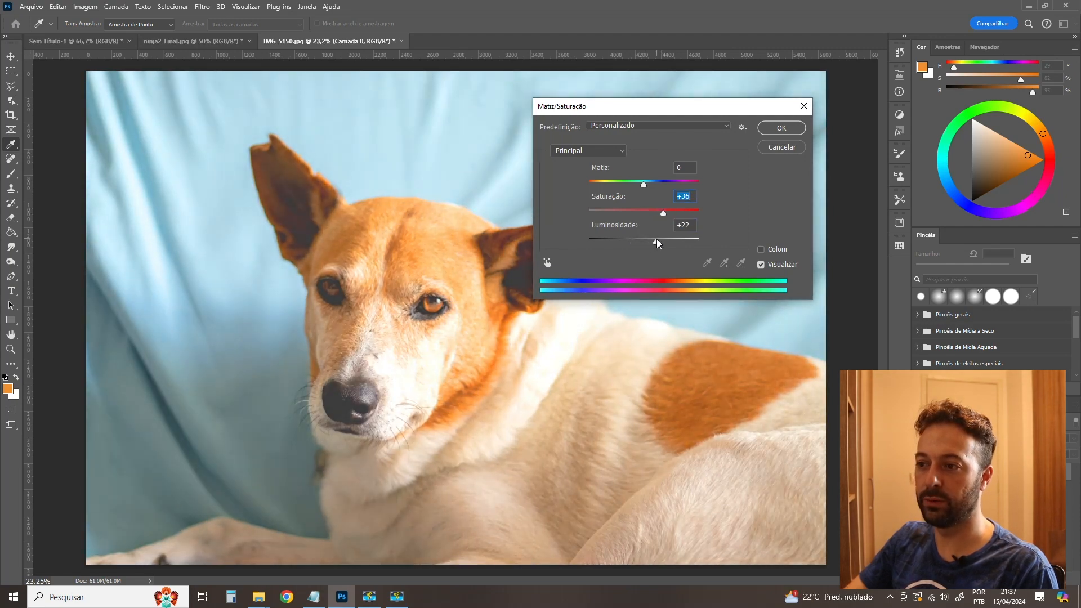
{"action": "left_click_drag", "start_coordinate": [651, 243], "coordinate": [651, 243]}
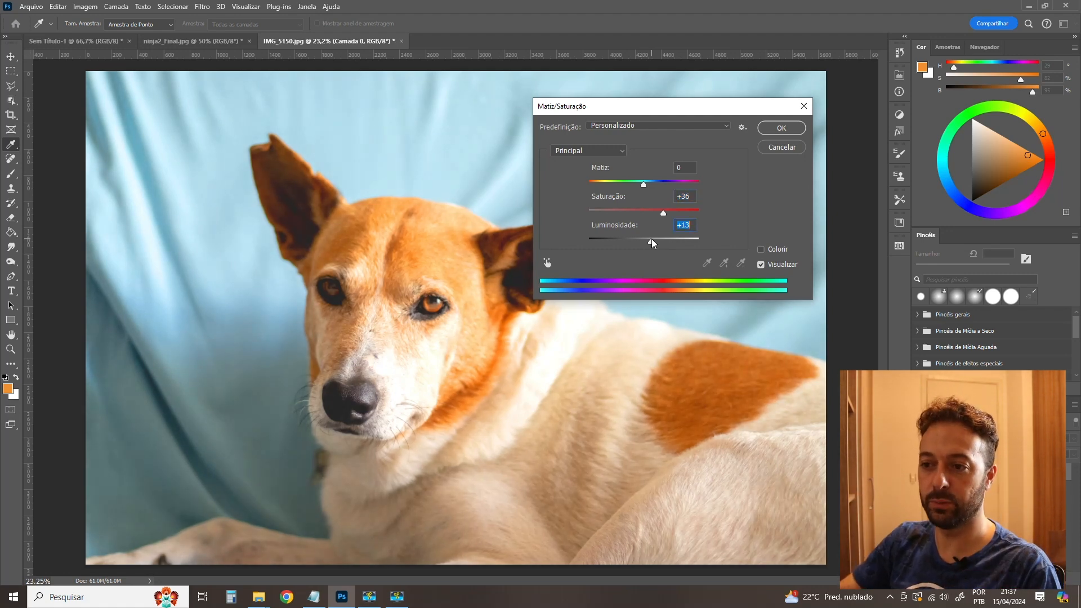
Try Saturação +49, Luminosidade -22 and Matiz -5, and reset all three values to 0.
{"action": "mouse_move", "coordinate": [662, 213]}
{"action": "left_mouse_down"}
{"action": "mouse_move", "coordinate": [627, 217]}
{"action": "mouse_move", "coordinate": [664, 238]}
{"action": "mouse_move", "coordinate": [631, 242]}
{"action": "mouse_move", "coordinate": [646, 208]}
{"action": "mouse_move", "coordinate": [670, 209]}
{"action": "left_mouse_up"}
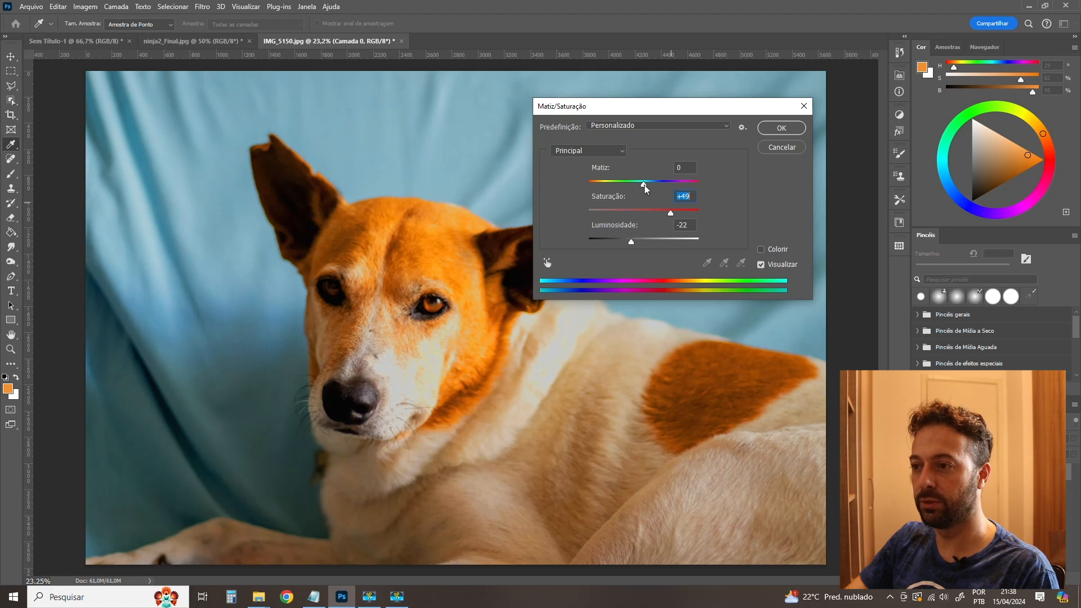
{"action": "left_click_drag", "start_coordinate": [643, 183], "coordinate": [643, 181]}
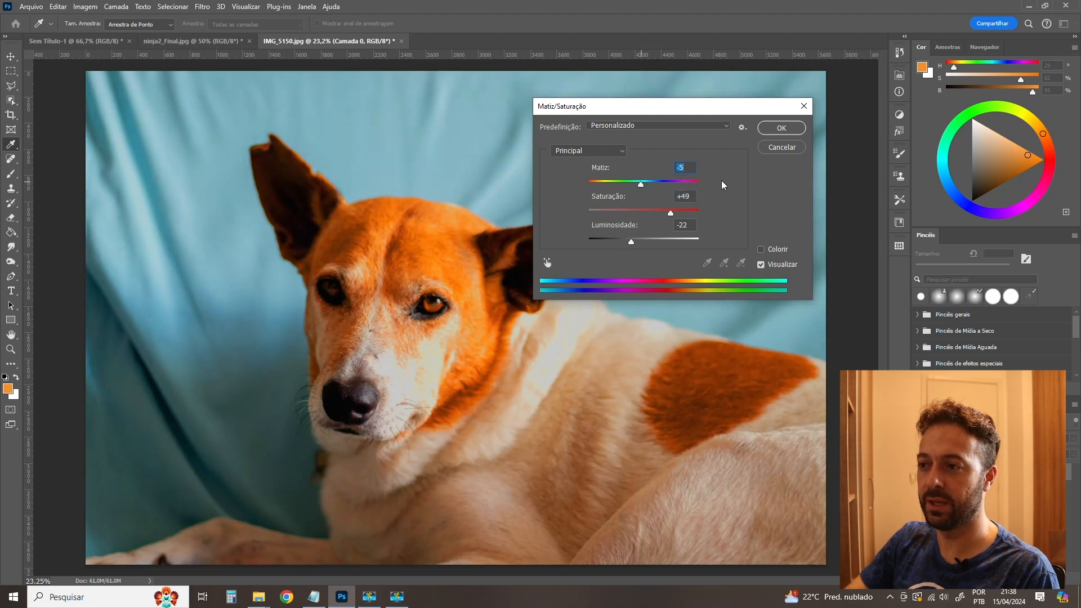
{"action": "type", "text": "0"}
{"action": "key", "text": "Tab"}
{"action": "type", "text": "0"}
{"action": "key", "text": "Tab"}
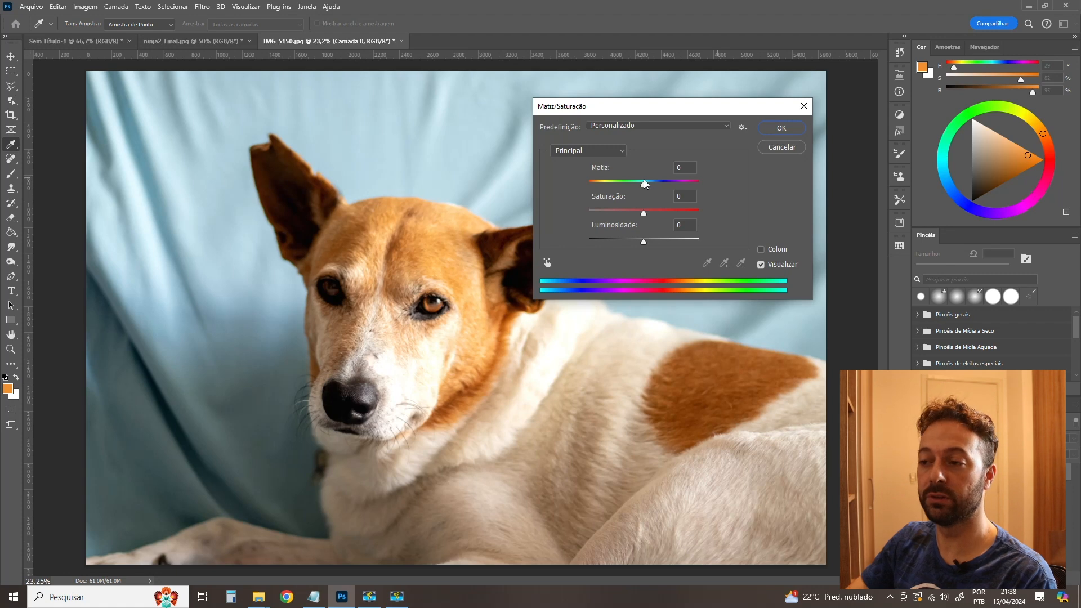
Try Saturação at +12 on the Principal range, look through the available colour ranges, and reset Saturação to 0.
{"action": "mouse_move", "coordinate": [652, 210]}
{"action": "left_mouse_down"}
{"action": "mouse_move", "coordinate": [640, 211]}
{"action": "mouse_move", "coordinate": [650, 212]}
{"action": "left_mouse_up"}
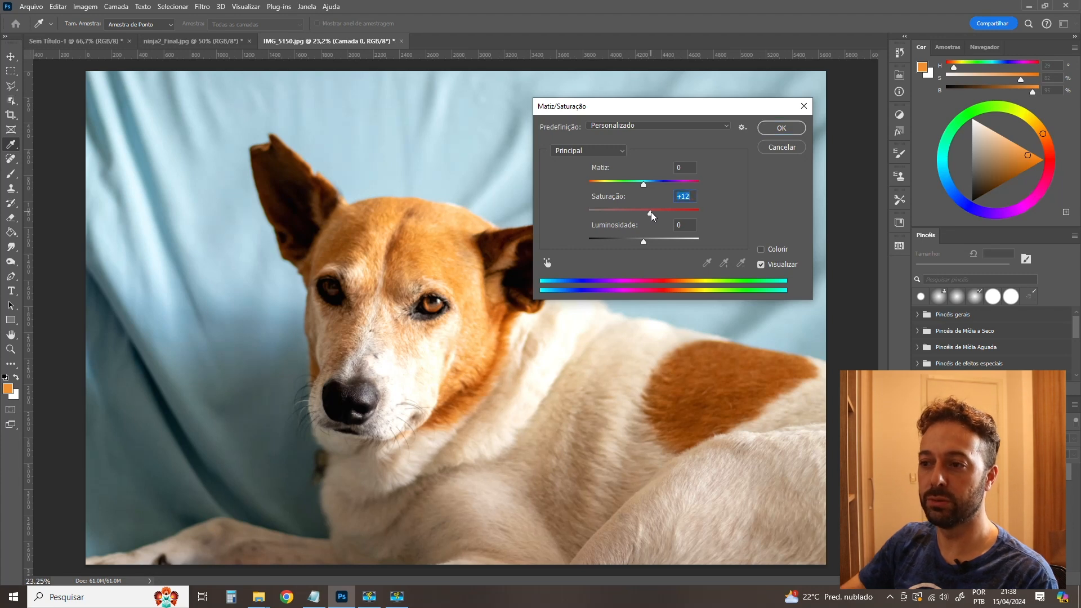
{"action": "left_click", "coordinate": [623, 154]}
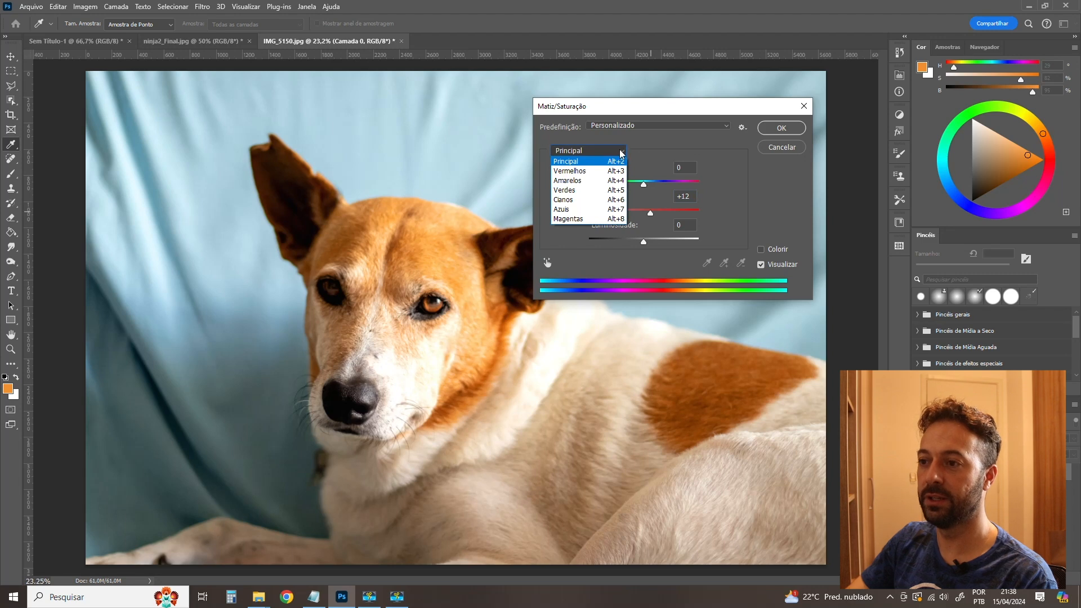
{"action": "left_click", "coordinate": [637, 153]}
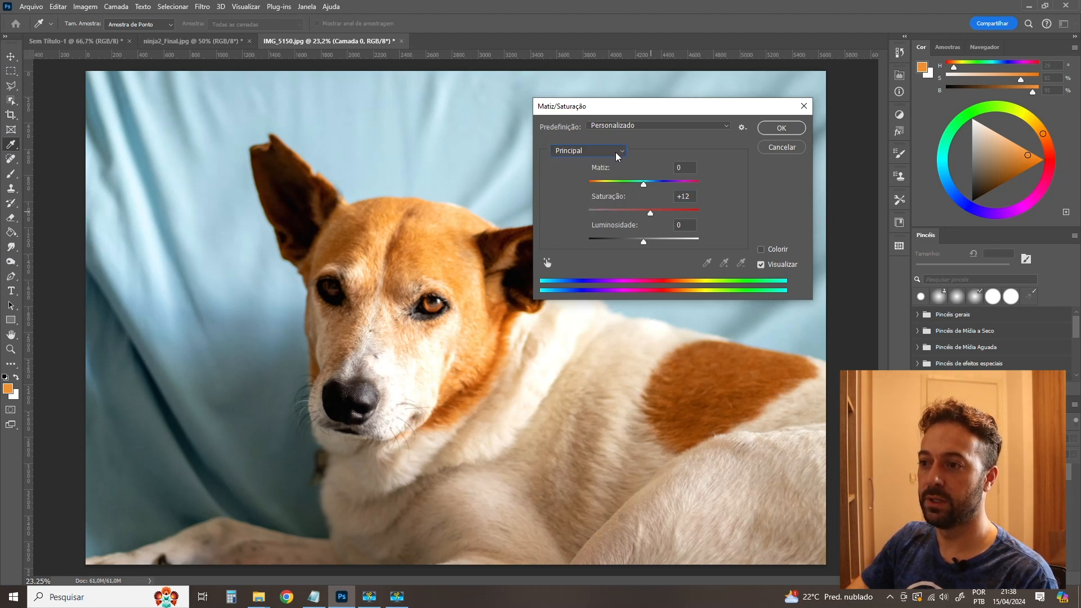
{"action": "left_click", "coordinate": [620, 155]}
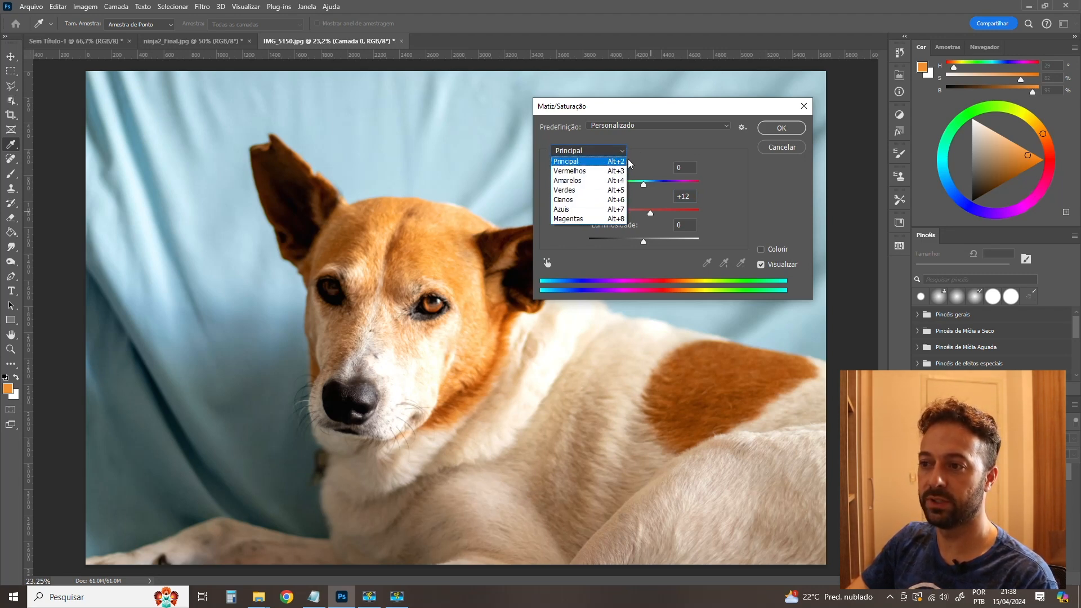
{"action": "left_click", "coordinate": [619, 161]}
{"action": "double_click", "coordinate": [683, 196]}
{"action": "type", "text": "0"}
{"action": "key", "text": "Tab"}
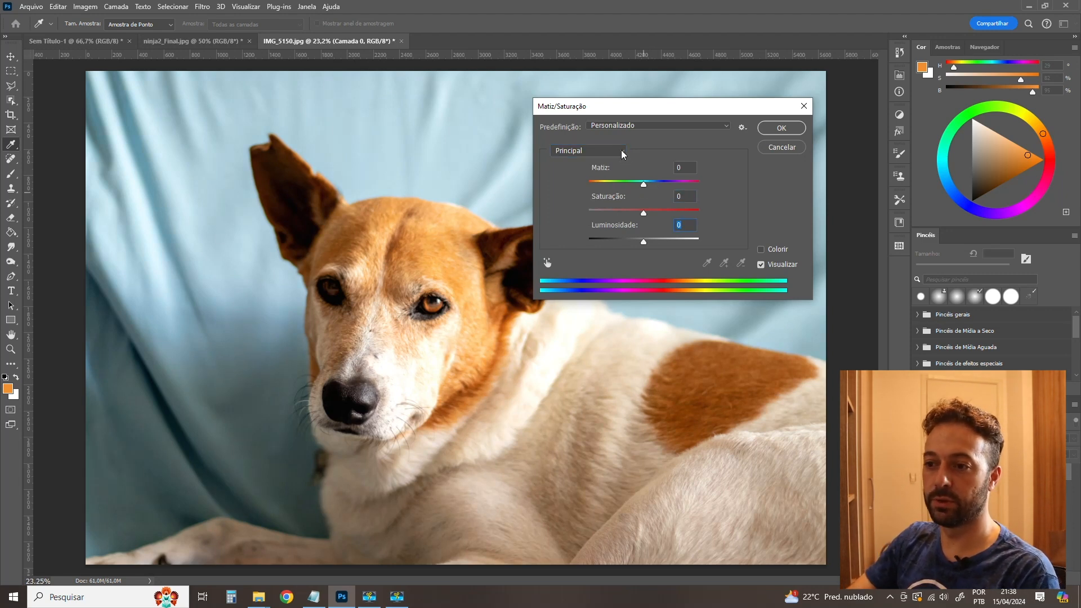
Try Matiz at +18 on the Amarelos colour range and reset it to 0.
{"action": "left_click", "coordinate": [621, 154]}
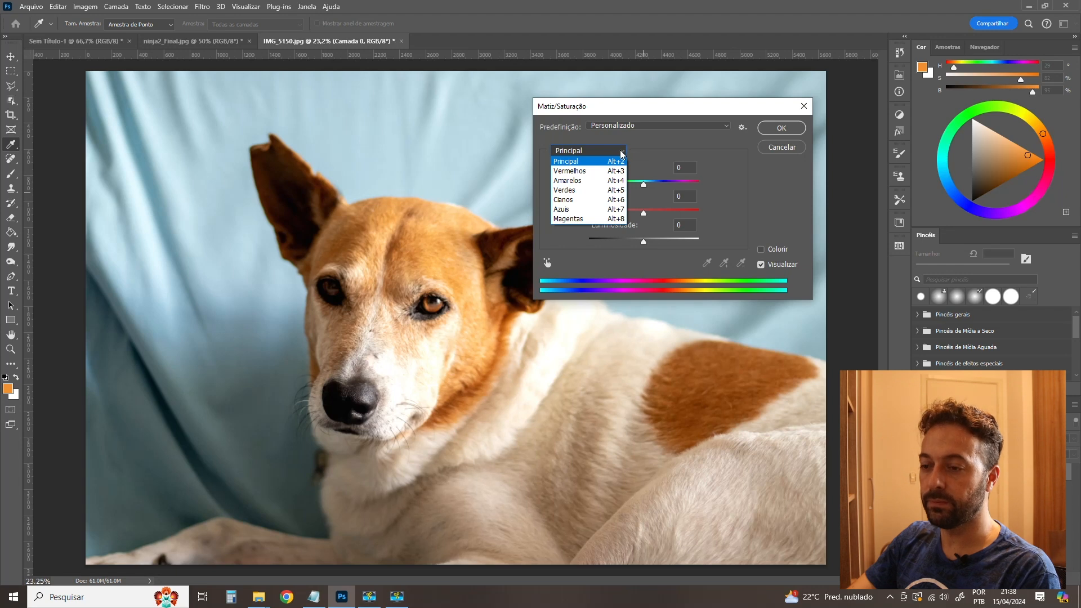
{"action": "left_click", "coordinate": [577, 183]}
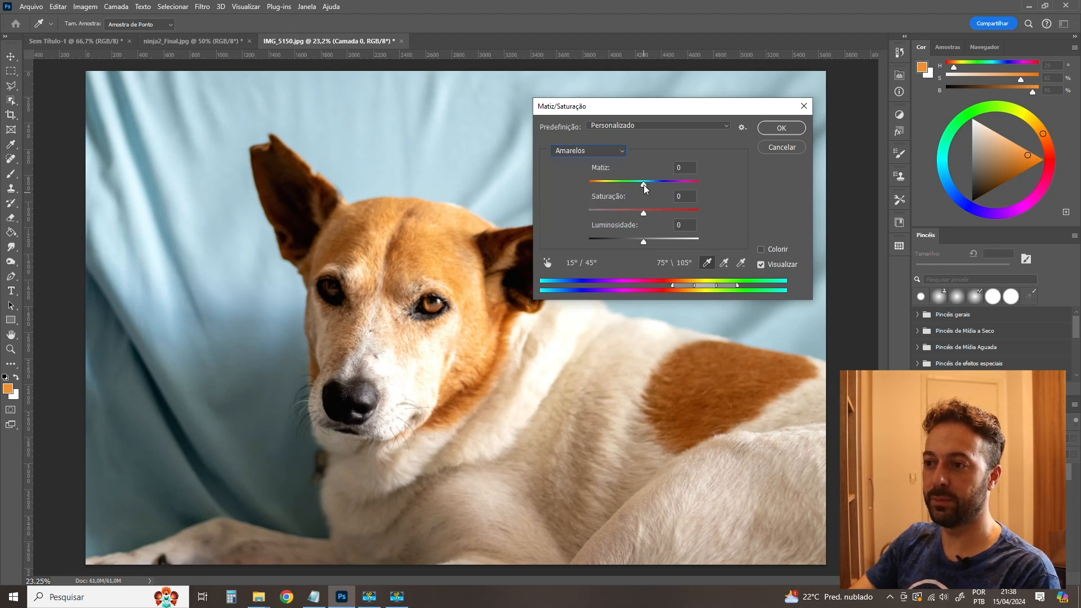
{"action": "mouse_move", "coordinate": [644, 184]}
{"action": "left_mouse_down"}
{"action": "mouse_move", "coordinate": [670, 177]}
{"action": "mouse_move", "coordinate": [622, 190]}
{"action": "mouse_move", "coordinate": [673, 180]}
{"action": "mouse_move", "coordinate": [653, 183]}
{"action": "left_mouse_up"}
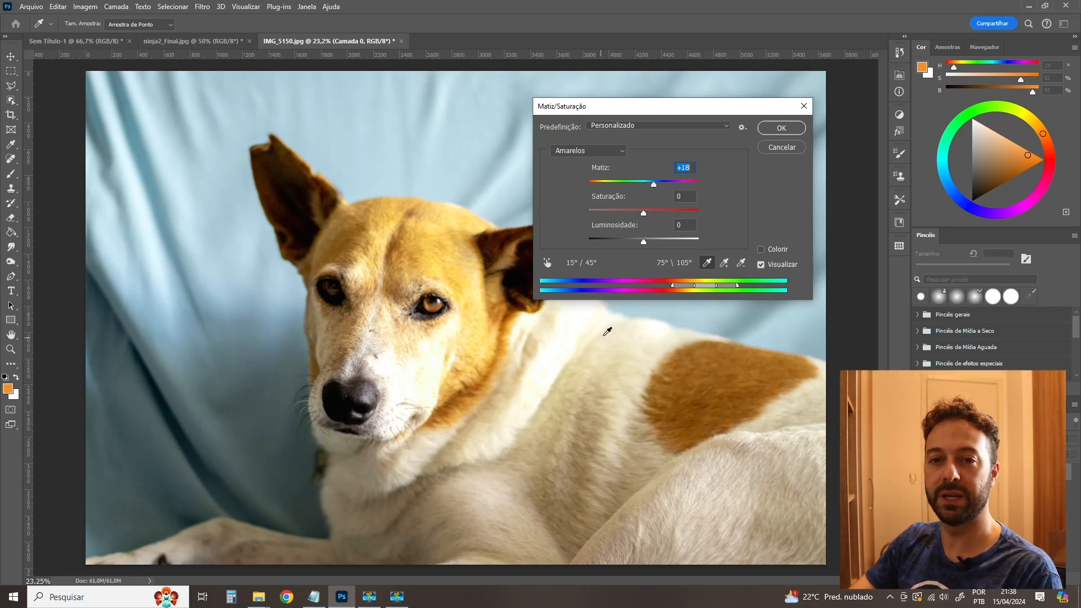
{"action": "mouse_move", "coordinate": [654, 185]}
{"action": "left_mouse_down"}
{"action": "mouse_move", "coordinate": [593, 196]}
{"action": "mouse_move", "coordinate": [646, 189]}
{"action": "left_mouse_up"}
{"action": "left_click", "coordinate": [689, 170]}
{"action": "type", "text": "0"}
{"action": "key", "text": "Tab"}
Try Matiz at +7 on the Azuis colour range and reset it to 0.
{"action": "left_click", "coordinate": [614, 151]}
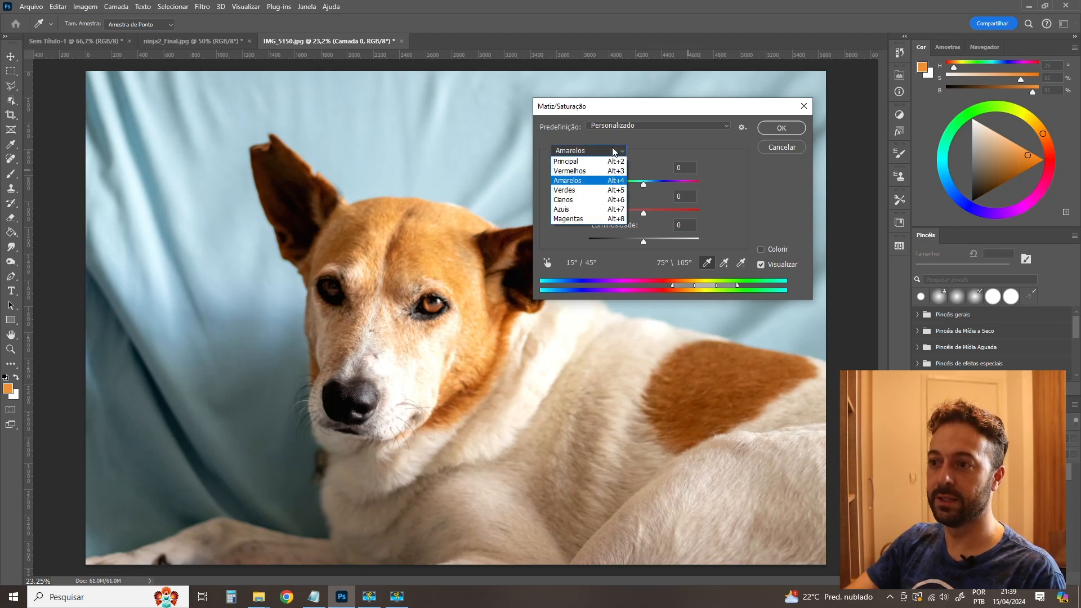
{"action": "left_click", "coordinate": [576, 210]}
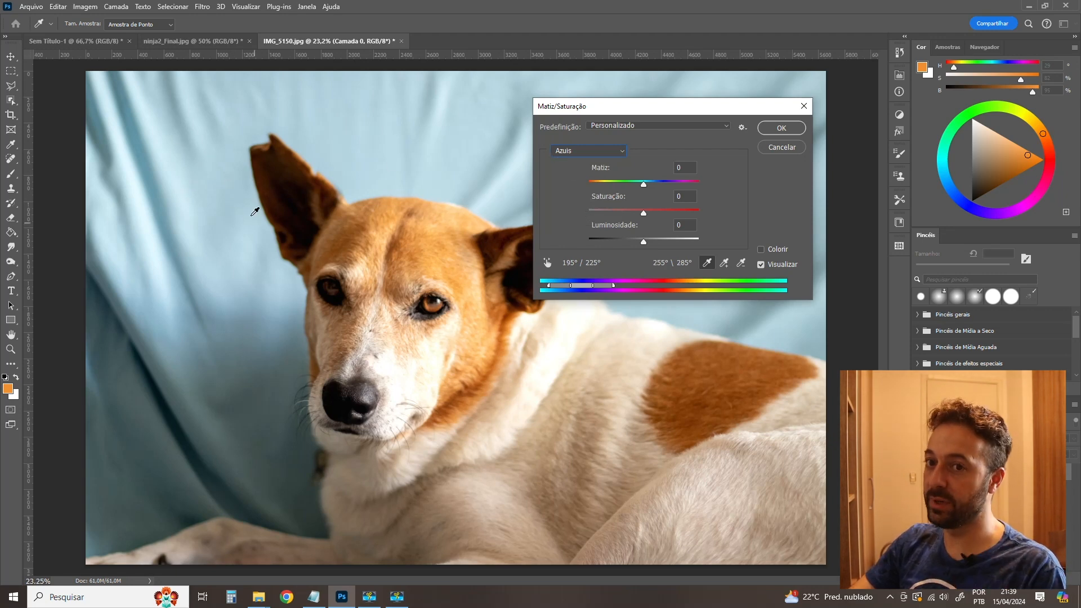
{"action": "mouse_move", "coordinate": [643, 185]}
{"action": "left_mouse_down"}
{"action": "mouse_move", "coordinate": [692, 186]}
{"action": "mouse_move", "coordinate": [591, 190]}
{"action": "mouse_move", "coordinate": [690, 188]}
{"action": "mouse_move", "coordinate": [648, 185]}
{"action": "left_mouse_up"}
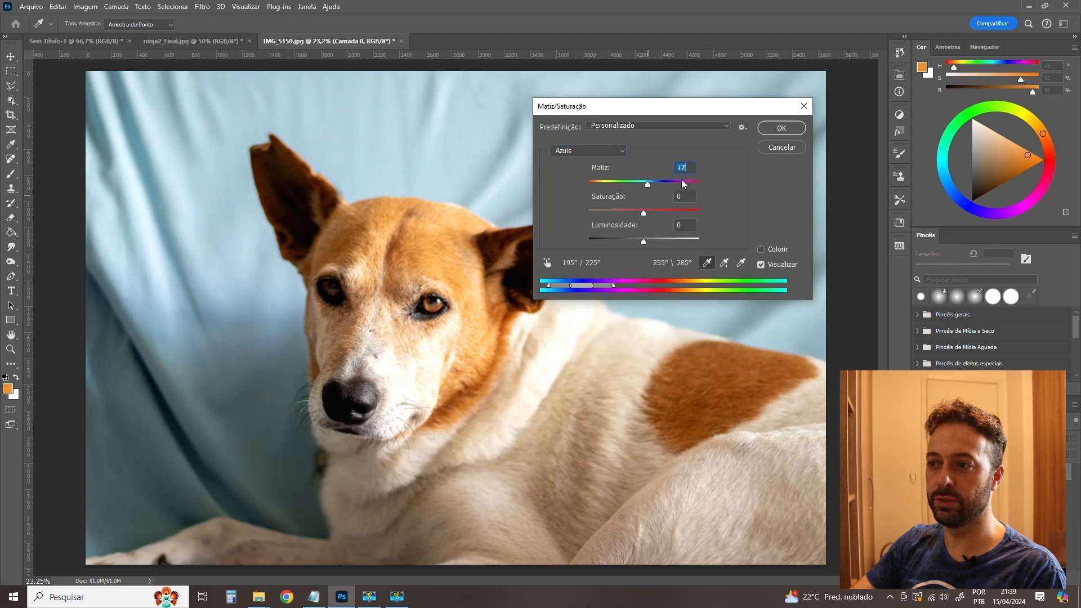
{"action": "type", "text": "0"}
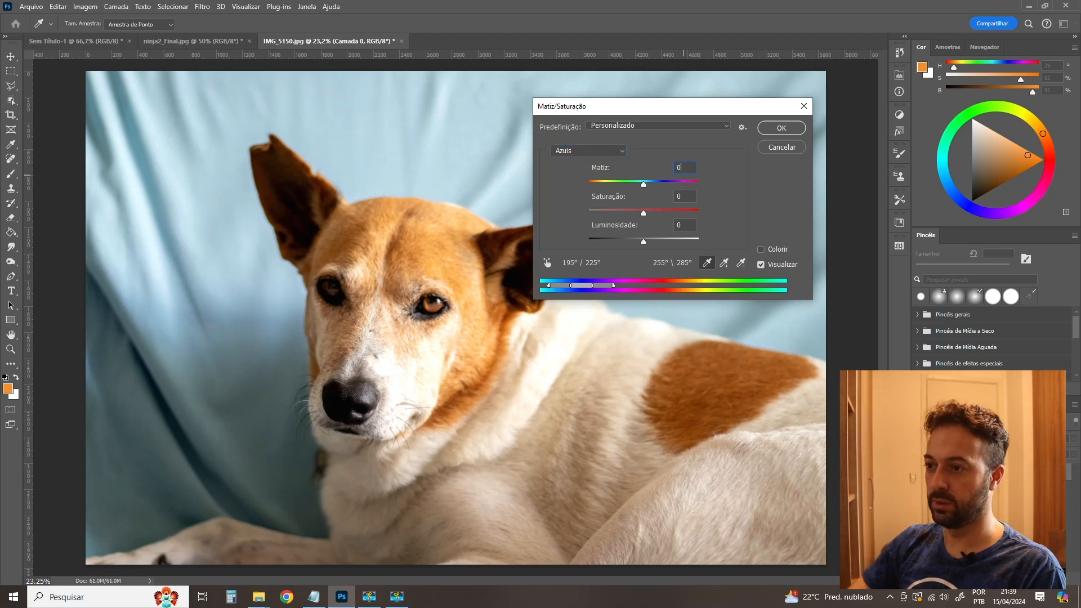
Recolour the blue backdrop purple by applying Matiz +70 to the Cianos colour range.
{"action": "left_click", "coordinate": [623, 150]}
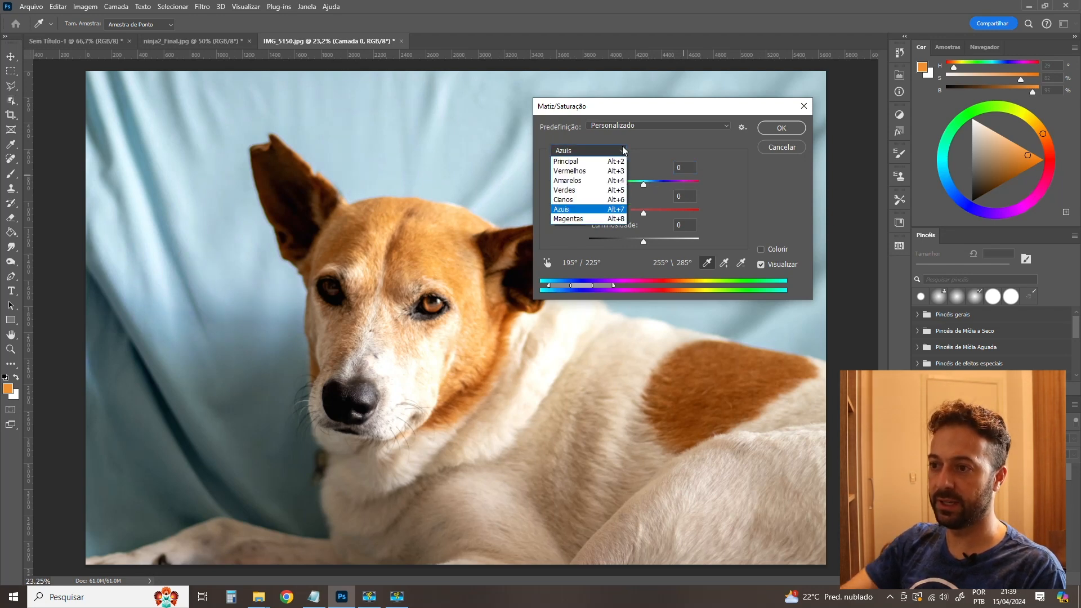
{"action": "left_click", "coordinate": [580, 200]}
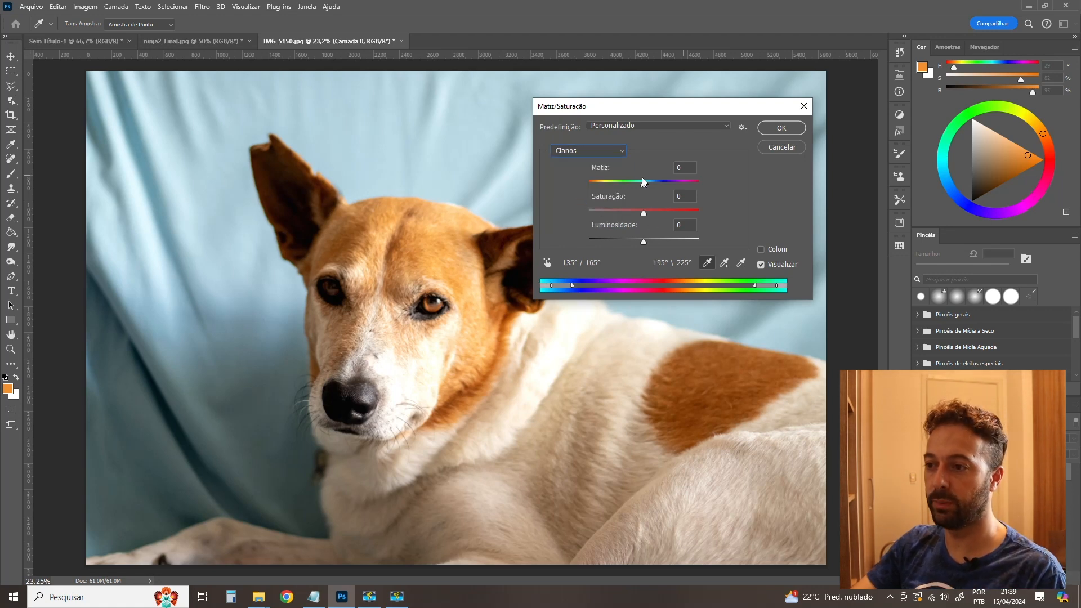
{"action": "mouse_move", "coordinate": [650, 184]}
{"action": "left_mouse_down"}
{"action": "mouse_move", "coordinate": [669, 183]}
{"action": "mouse_move", "coordinate": [600, 195]}
{"action": "mouse_move", "coordinate": [666, 188]}
{"action": "left_mouse_up"}
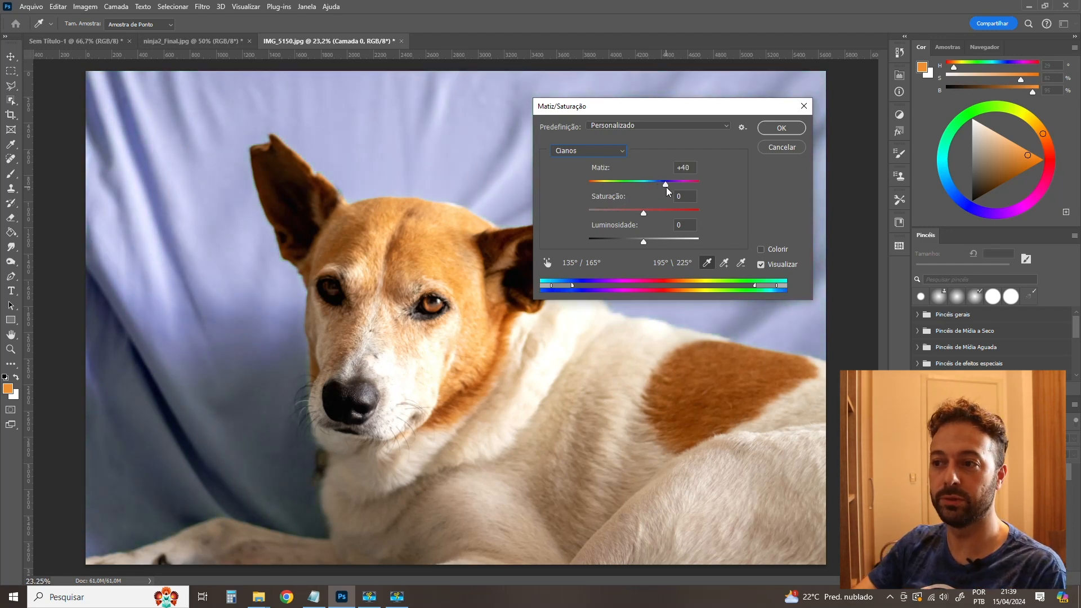
{"action": "mouse_move", "coordinate": [666, 187]}
{"action": "left_mouse_down"}
{"action": "mouse_move", "coordinate": [698, 186]}
{"action": "mouse_move", "coordinate": [674, 193]}
{"action": "left_mouse_up"}
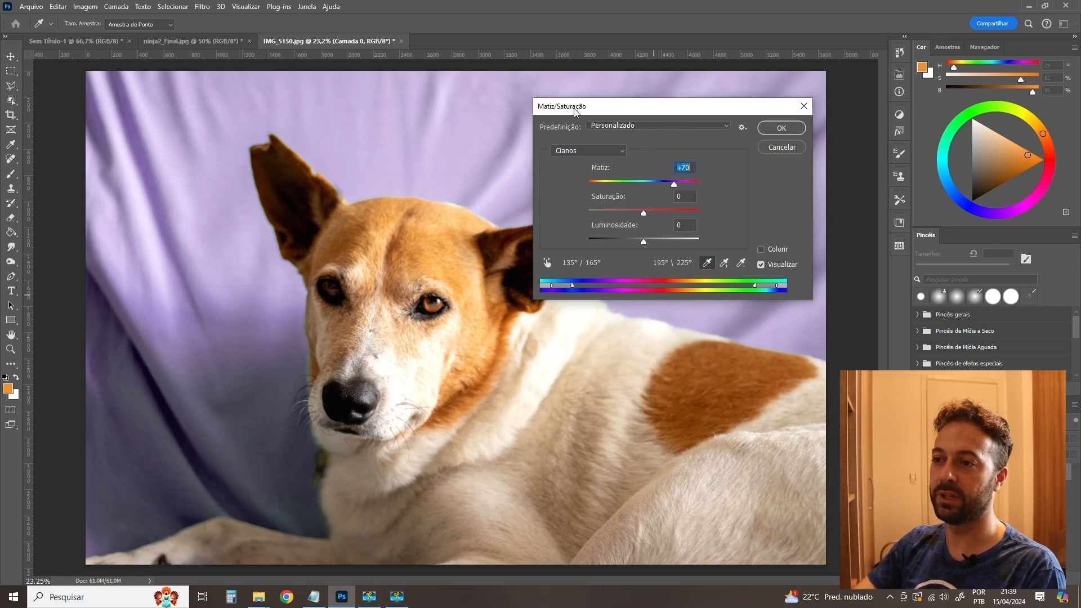
{"action": "left_click", "coordinate": [780, 130]}
Switch to the Move tool, compare the photo with and without the cyan hue shift, and leave the shift undone.
{"action": "key", "text": "v"}
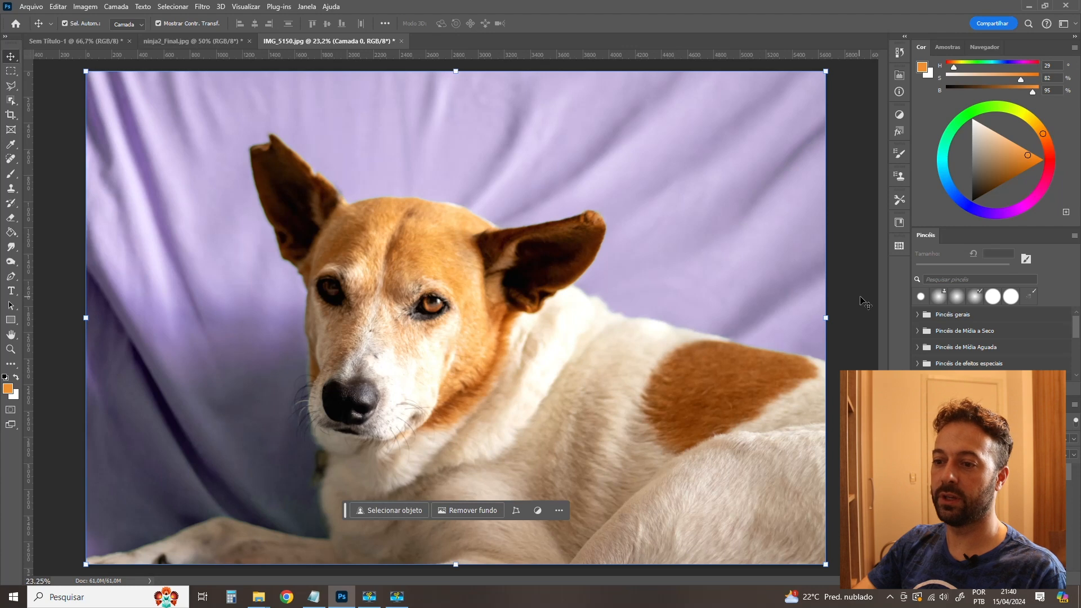
{"action": "key", "text": "ctrl+z"}
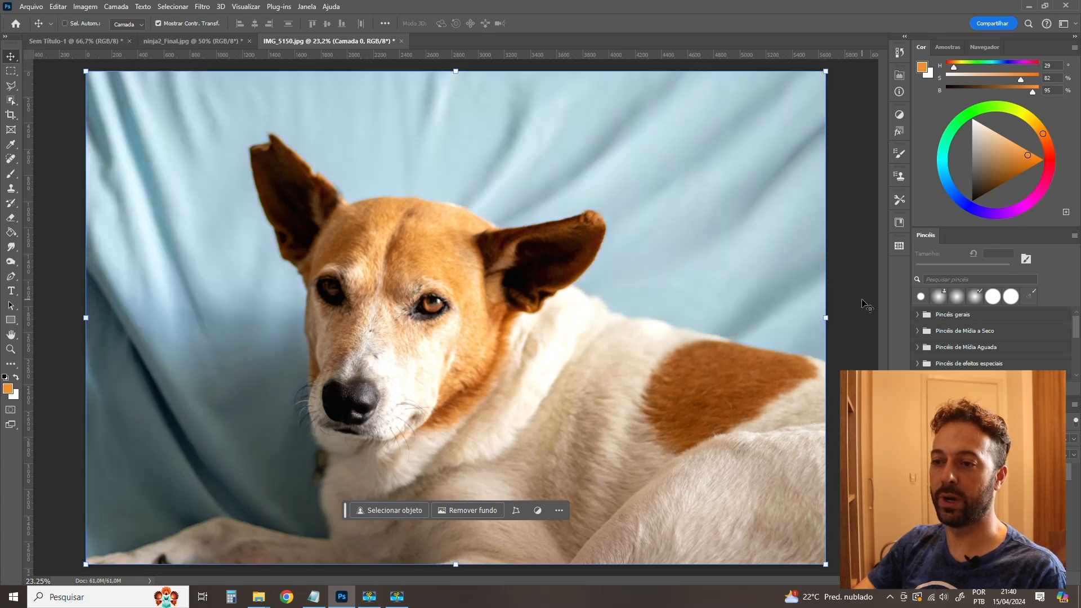
{"action": "key", "text": "ctrl+shift+z"}
{"action": "key", "text": "ctrl+z"}
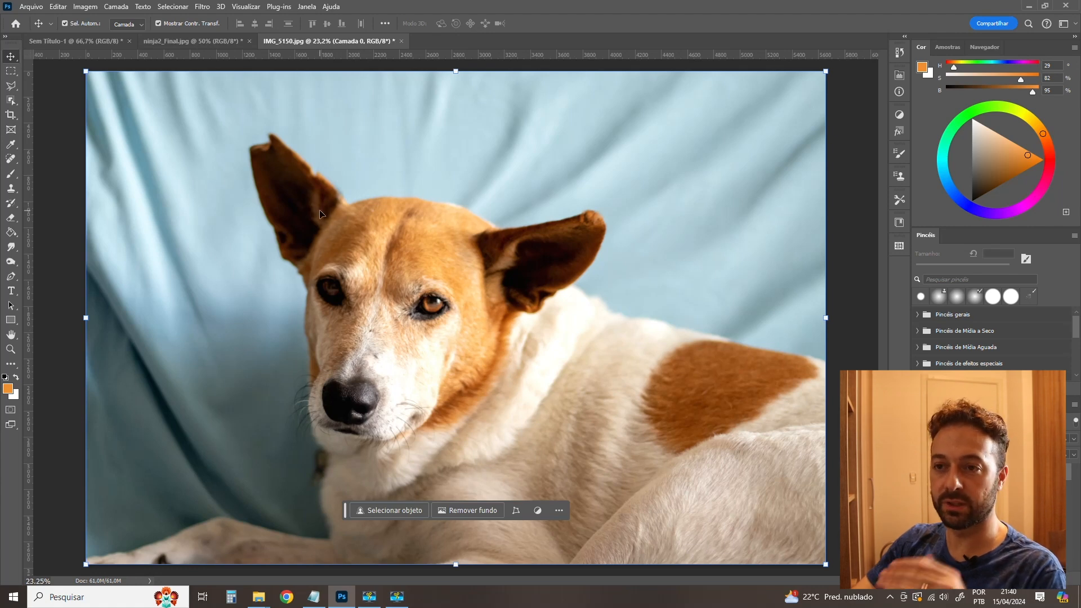
Try Equilíbrio de Cores on the midtones with colour levels +45, +20 and +37, and compare the result with the preview off and on.
{"action": "left_click", "coordinate": [85, 7]}
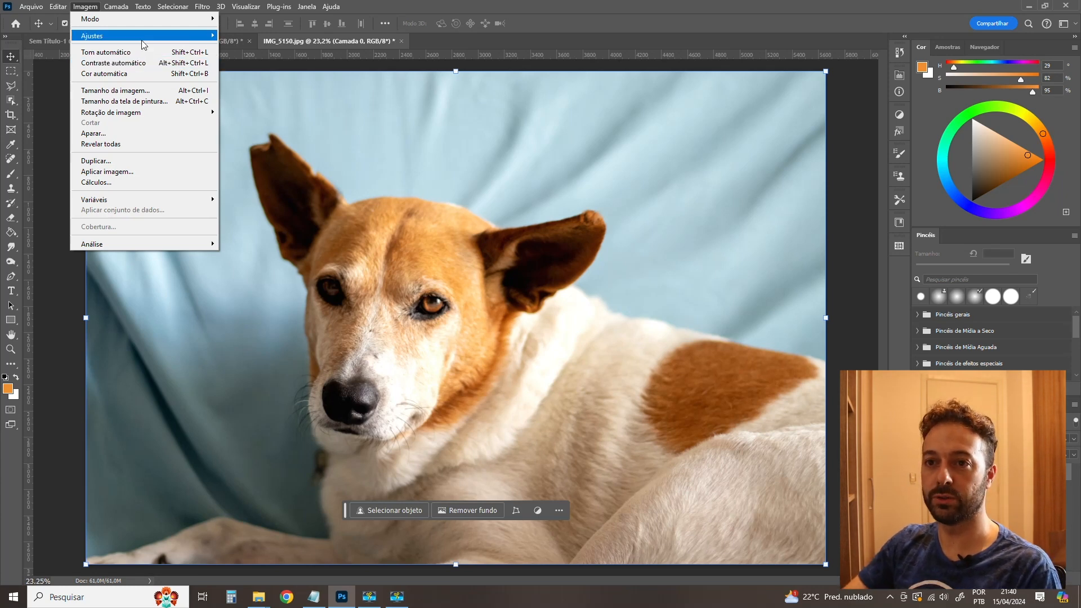
{"action": "mouse_move", "coordinate": [142, 41]}
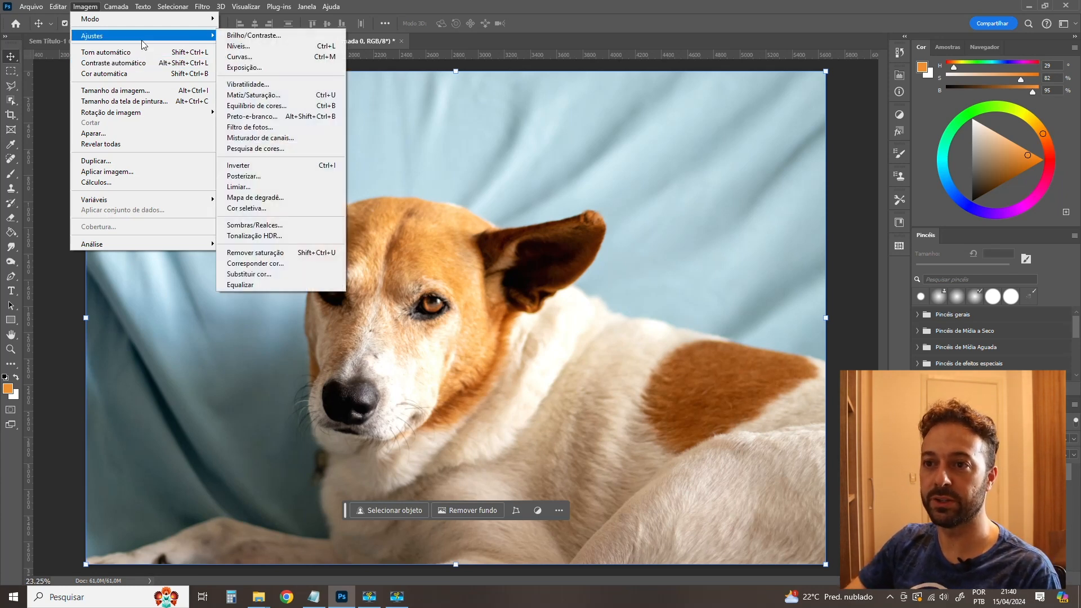
{"action": "left_click", "coordinate": [267, 106]}
{"action": "left_click_drag", "start_coordinate": [691, 69], "coordinate": [663, 95]}
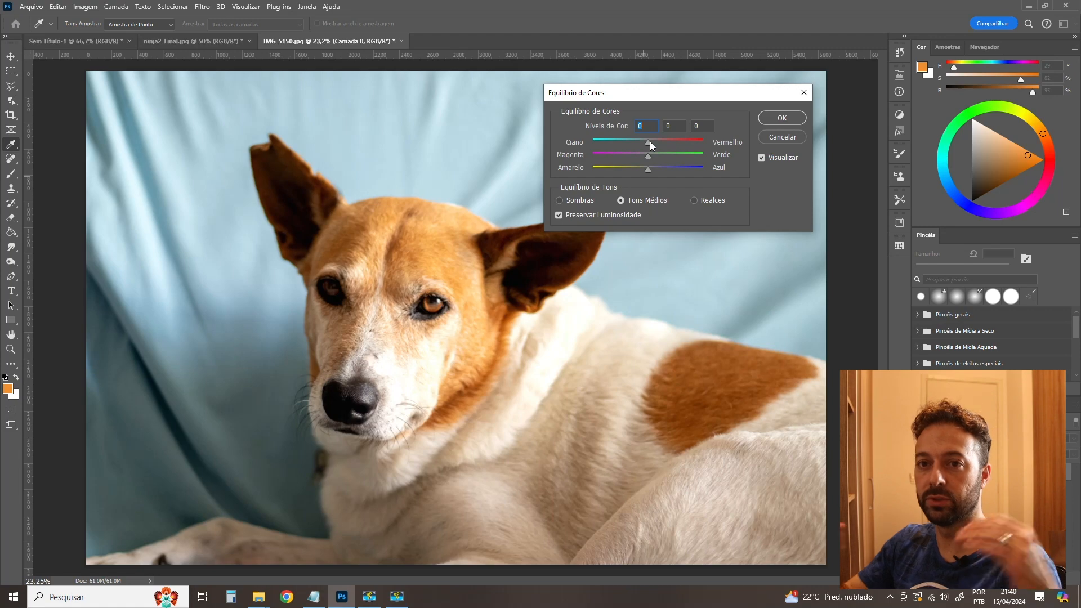
{"action": "mouse_move", "coordinate": [648, 144]}
{"action": "left_mouse_down"}
{"action": "mouse_move", "coordinate": [619, 149]}
{"action": "mouse_move", "coordinate": [689, 146]}
{"action": "mouse_move", "coordinate": [633, 154]}
{"action": "left_mouse_up"}
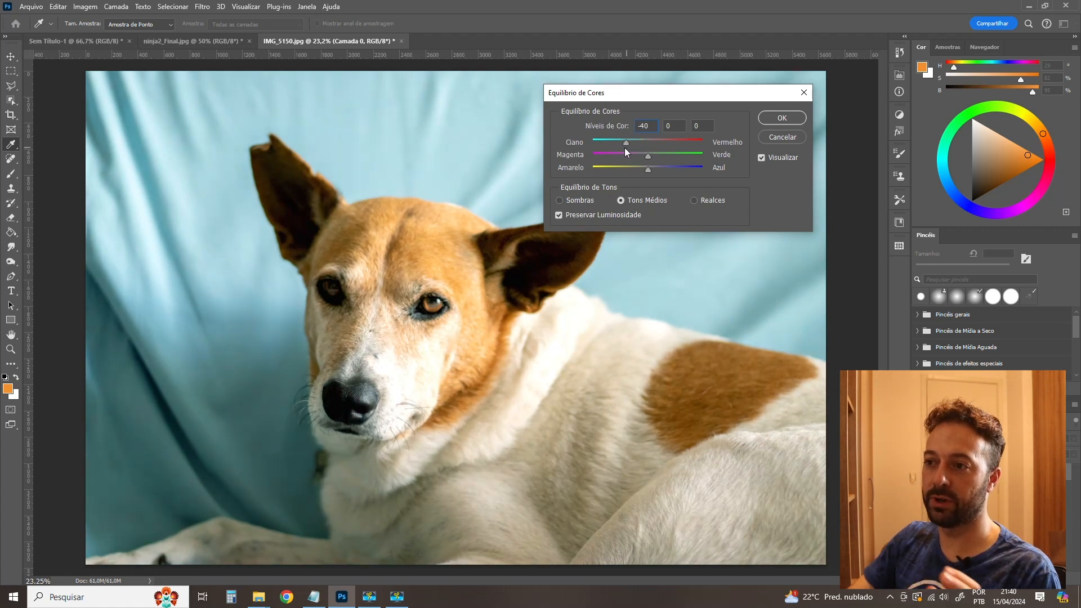
{"action": "left_click_drag", "start_coordinate": [618, 150], "coordinate": [673, 137]}
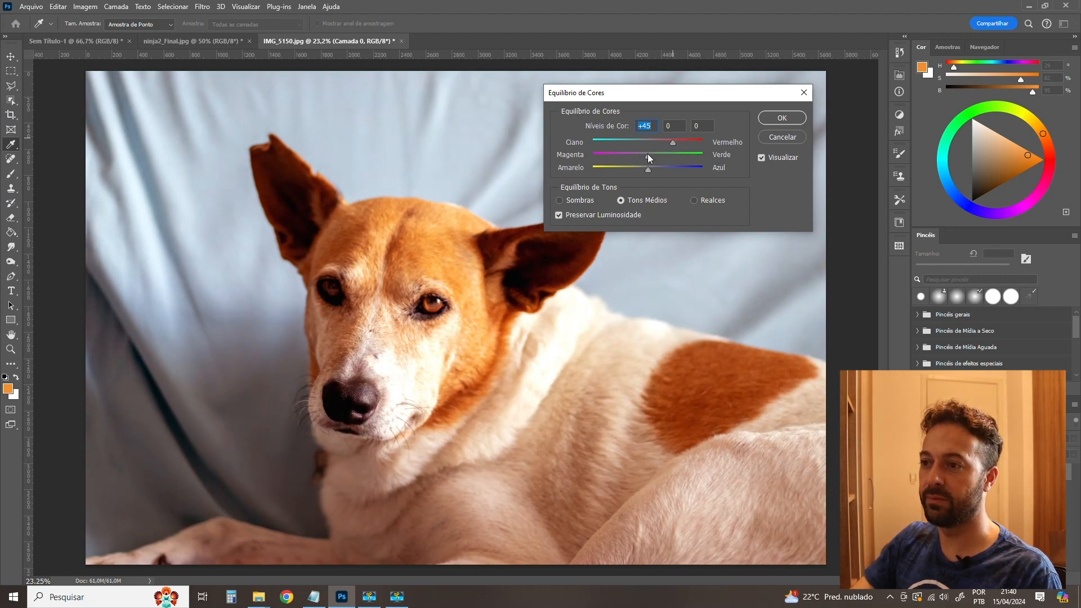
{"action": "left_click_drag", "start_coordinate": [621, 159], "coordinate": [660, 167]}
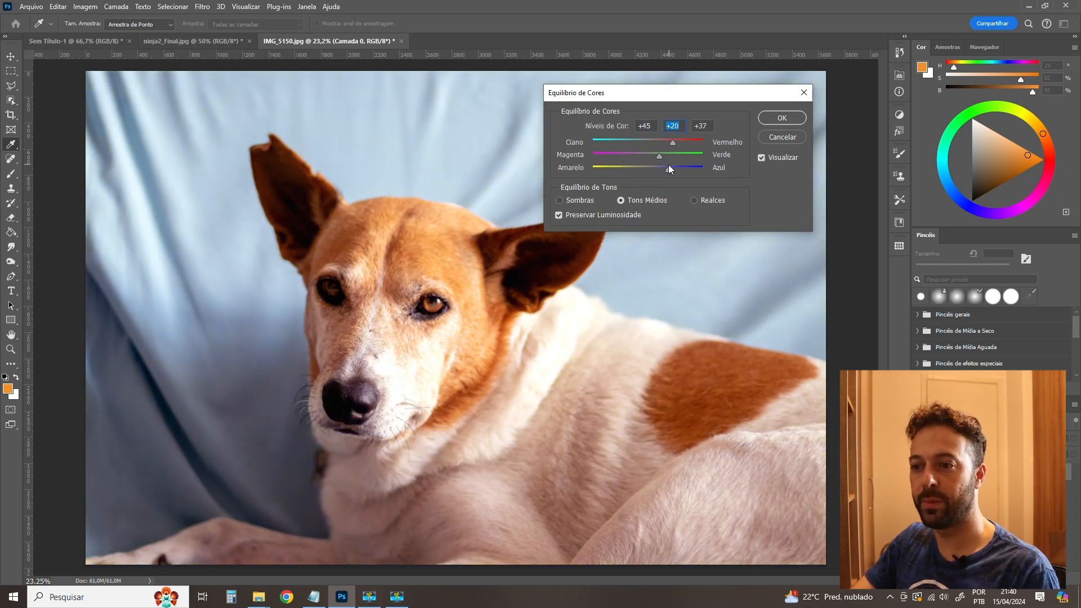
{"action": "left_click", "coordinate": [668, 165]}
{"action": "left_click", "coordinate": [763, 157]}
{"action": "left_click", "coordinate": [763, 158]}
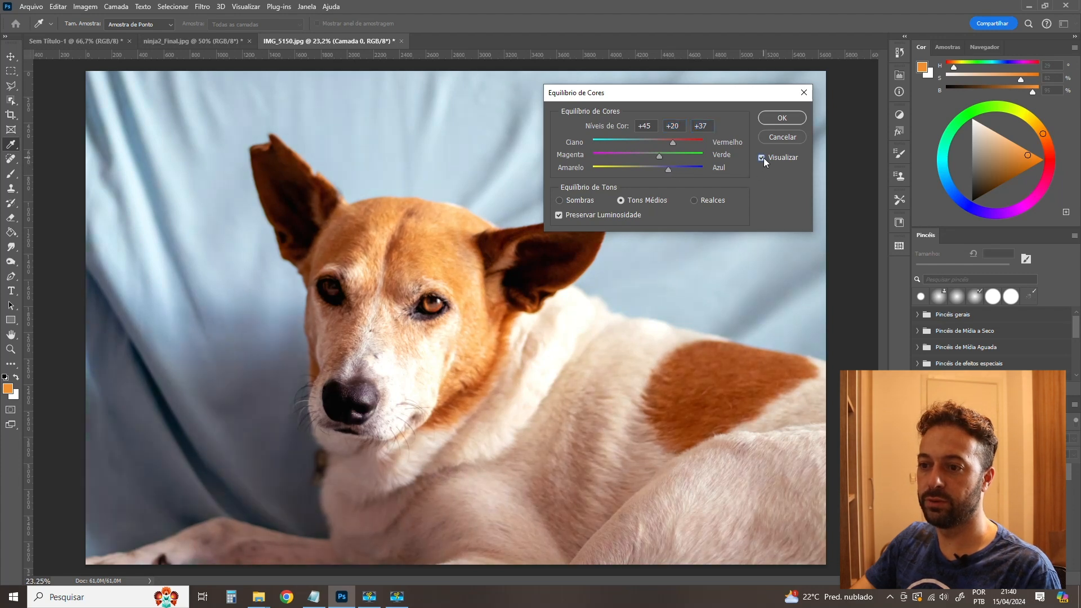
{"action": "left_click", "coordinate": [763, 158]}
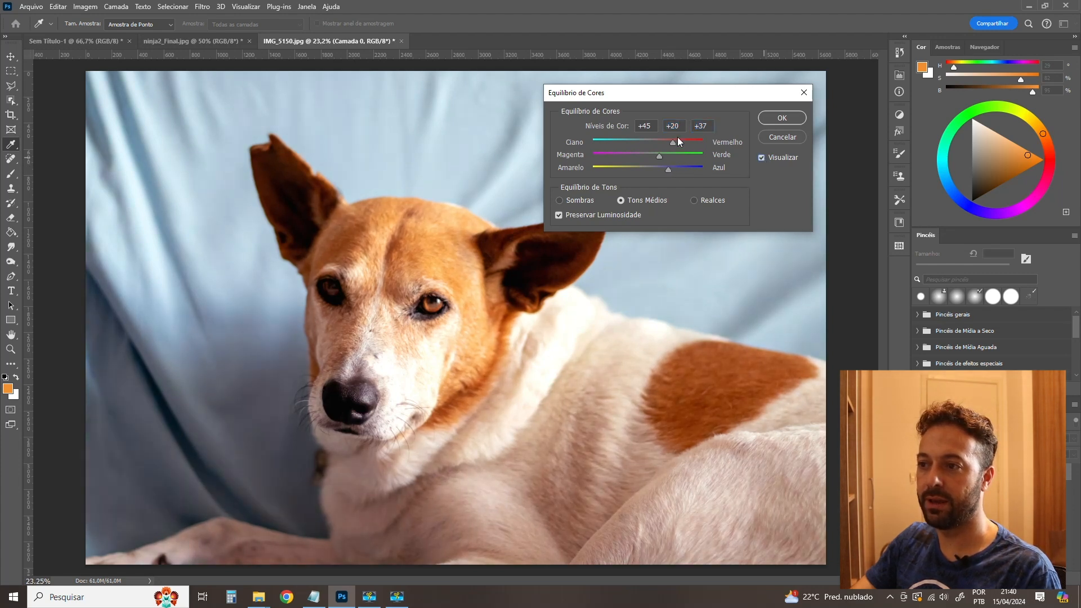
Reset all three Equilíbrio de Cores levels to 0.
{"action": "left_click_drag", "start_coordinate": [656, 126], "coordinate": [529, 128]}
{"action": "type", "text": "0"}
{"action": "key", "text": "Tab"}
{"action": "type", "text": "0"}
{"action": "key", "text": "Tab"}
{"action": "type", "text": "0"}
{"action": "key", "text": "Tab"}
Try warming the midtones with colour levels +35, 0 and -19, compare using the preview, and discard the adjustment.
{"action": "mouse_move", "coordinate": [650, 170]}
{"action": "left_mouse_down"}
{"action": "mouse_move", "coordinate": [668, 163]}
{"action": "mouse_move", "coordinate": [633, 144]}
{"action": "mouse_move", "coordinate": [639, 167]}
{"action": "left_mouse_up"}
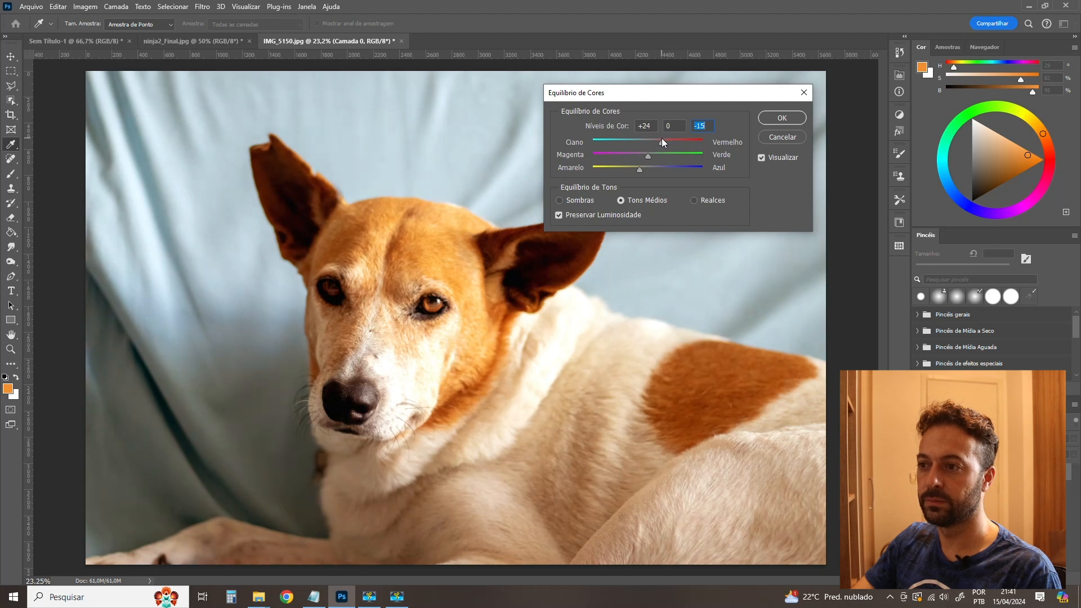
{"action": "left_click", "coordinate": [662, 140]}
{"action": "left_click_drag", "start_coordinate": [640, 169], "coordinate": [637, 169]}
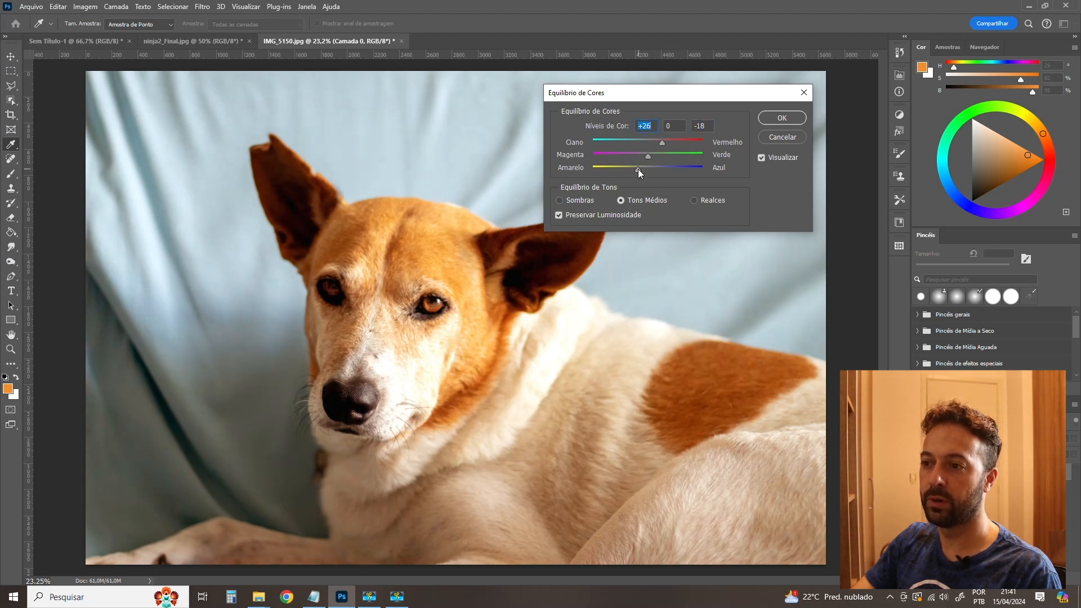
{"action": "left_click", "coordinate": [667, 140]}
{"action": "left_click", "coordinate": [775, 157]}
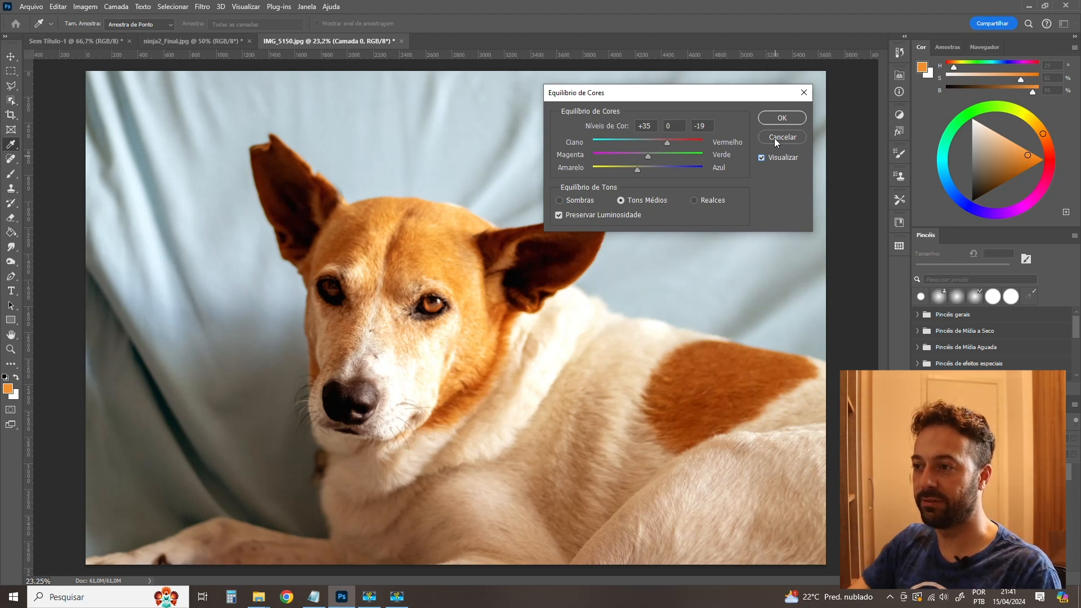
{"action": "key", "text": "Return"}
{"action": "key", "text": "v"}
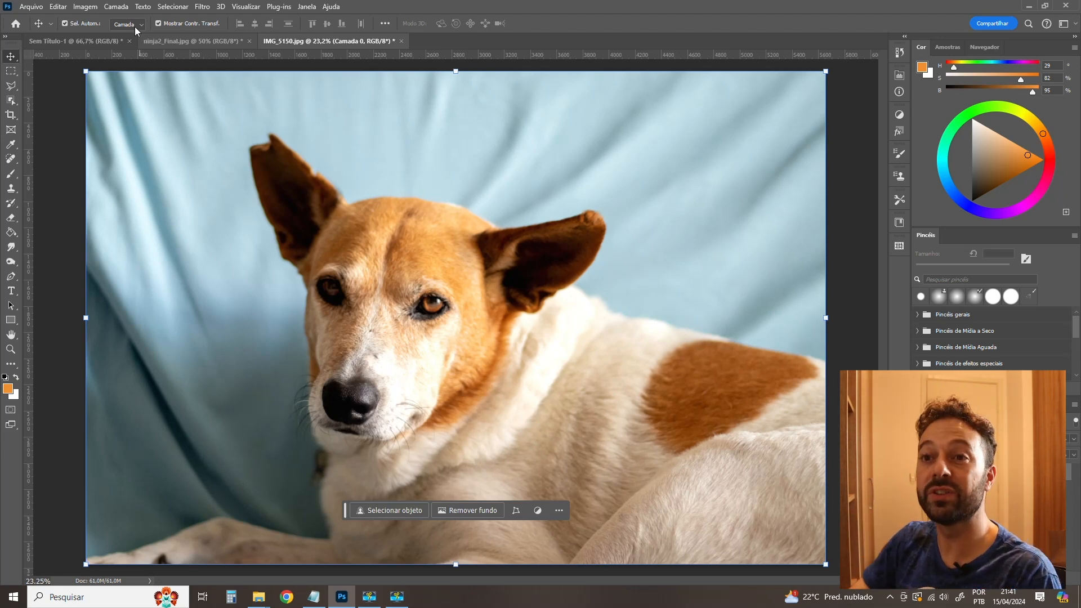
Open the Cor Seletiva adjustment on Camada 0, move its dialog over the photo, and choose the Amarelos colour range.
{"action": "left_click", "coordinate": [87, 7]}
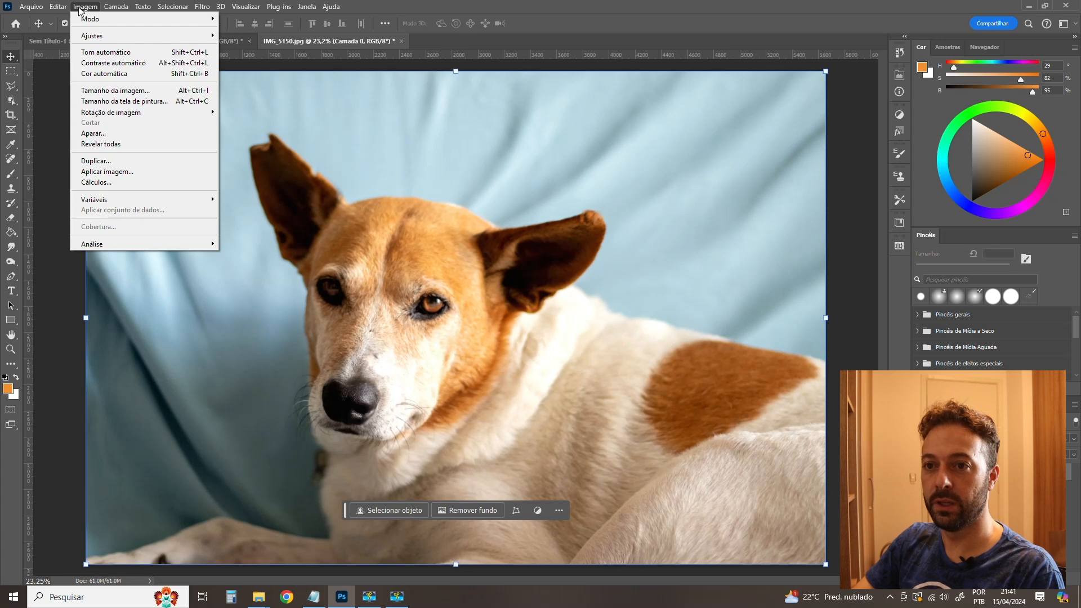
{"action": "mouse_move", "coordinate": [111, 37]}
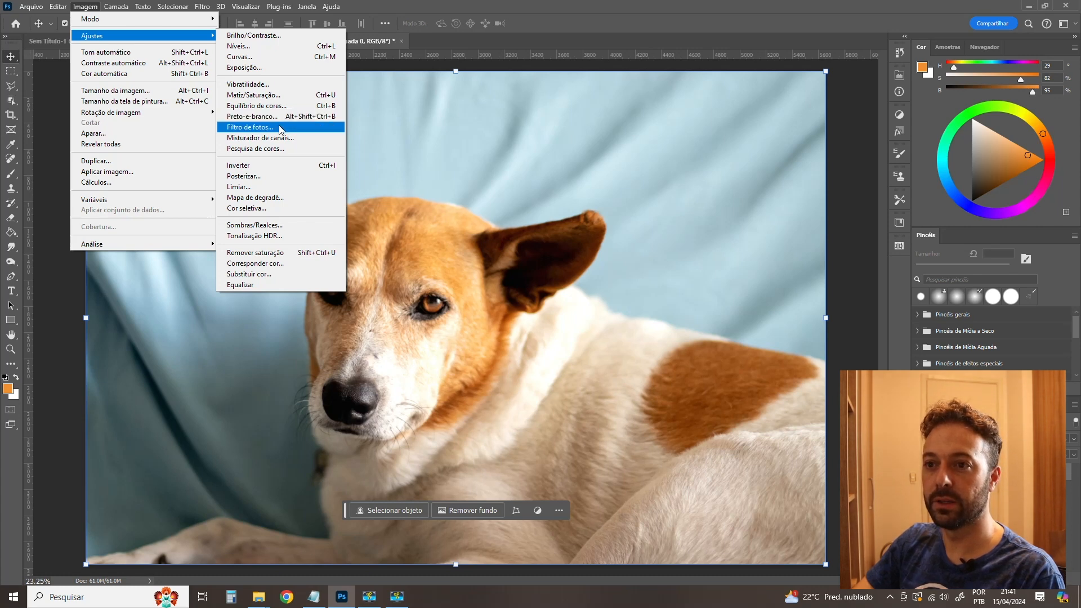
{"action": "left_click", "coordinate": [259, 210]}
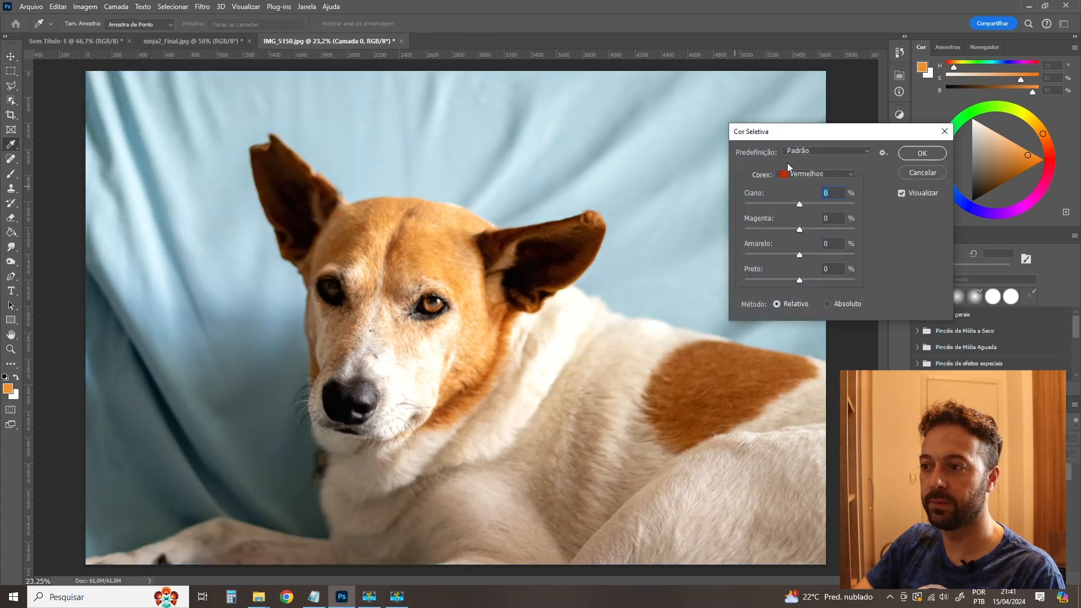
{"action": "left_click_drag", "start_coordinate": [807, 133], "coordinate": [676, 105]}
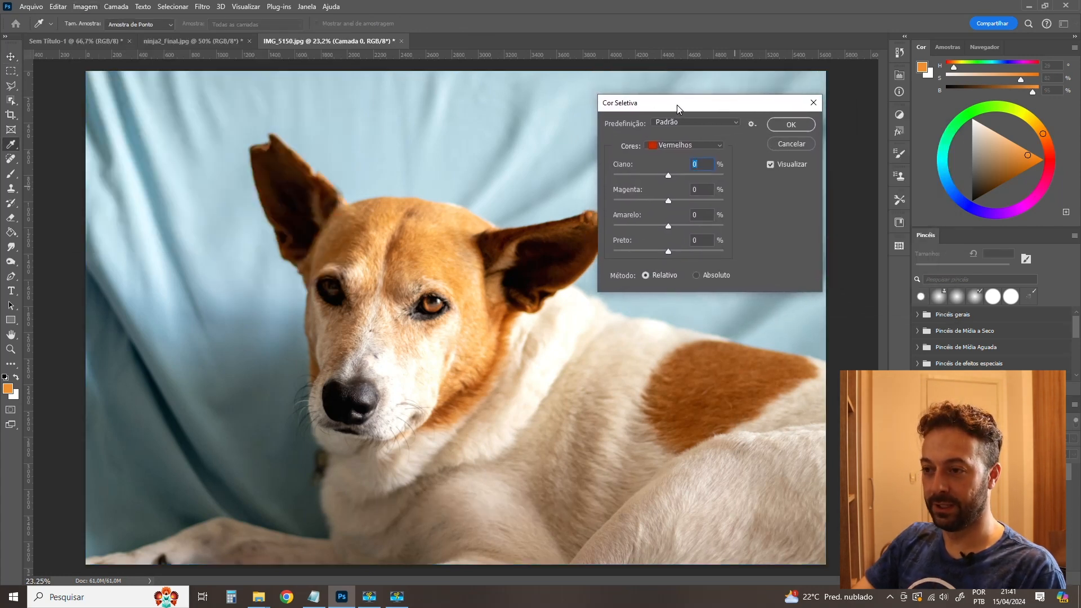
{"action": "left_click", "coordinate": [661, 145]}
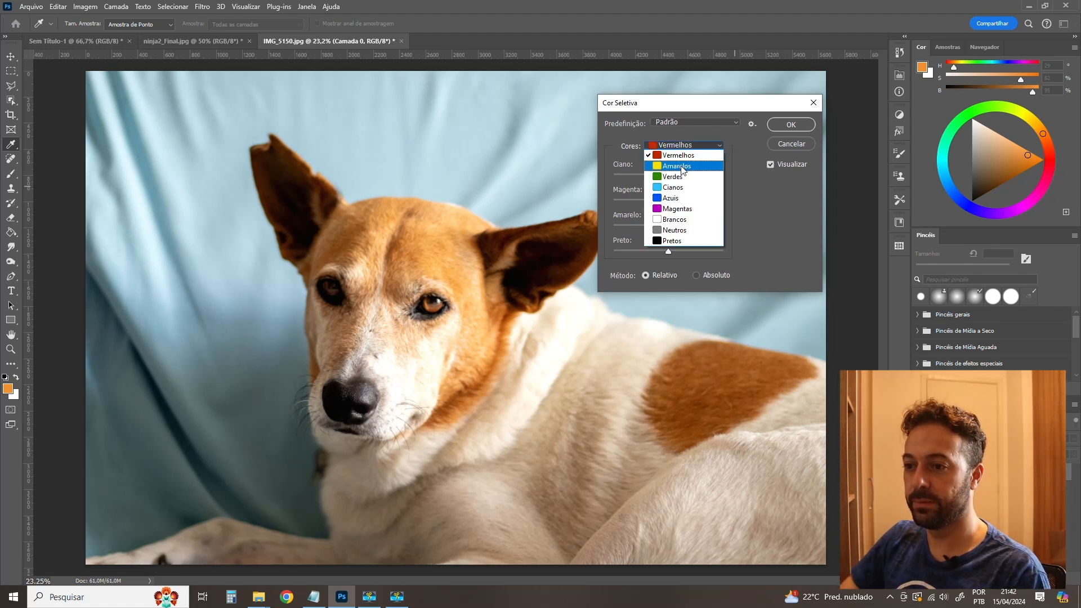
{"action": "left_click", "coordinate": [681, 166]}
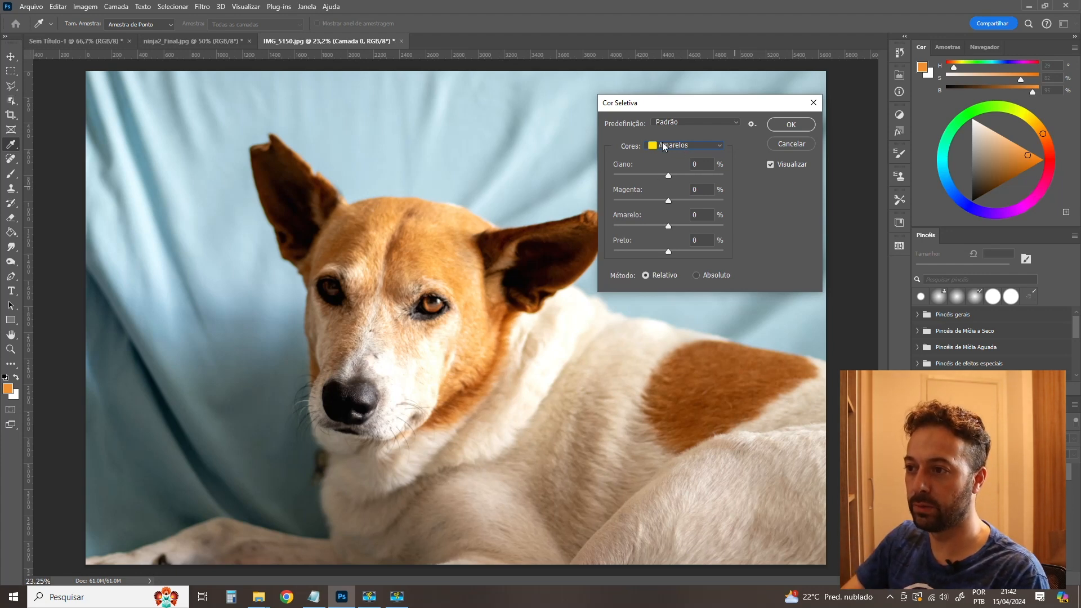
Try adjusting the Amarelos range with Ciano +4, Magenta +50, Amarelo -100 and Preto -37.
{"action": "left_click_drag", "start_coordinate": [667, 176], "coordinate": [719, 201]}
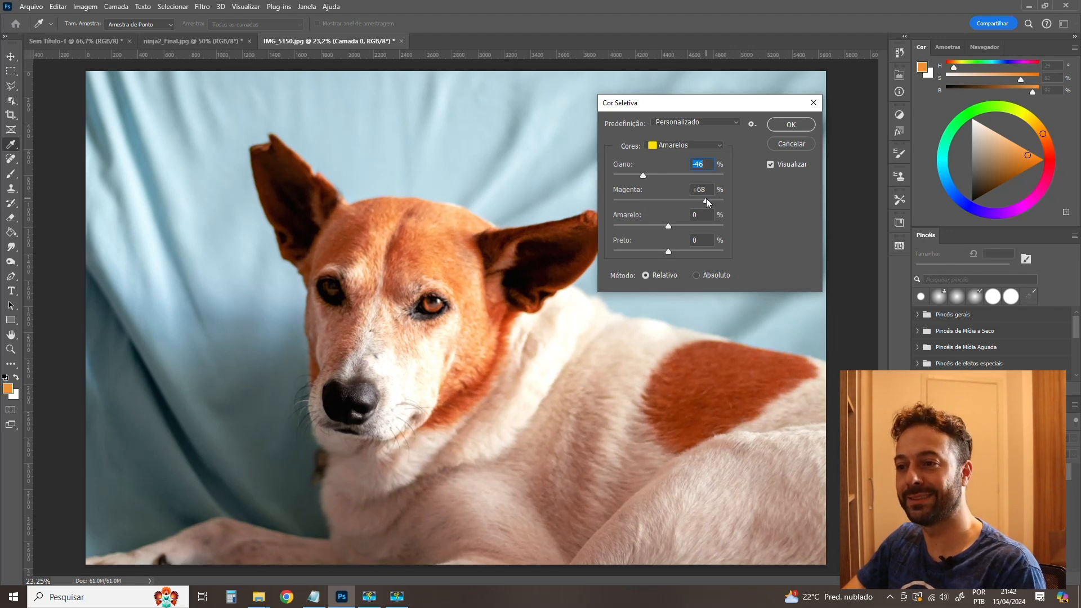
{"action": "left_click_drag", "start_coordinate": [705, 198], "coordinate": [600, 237]}
{"action": "left_click_drag", "start_coordinate": [657, 200], "coordinate": [698, 192]}
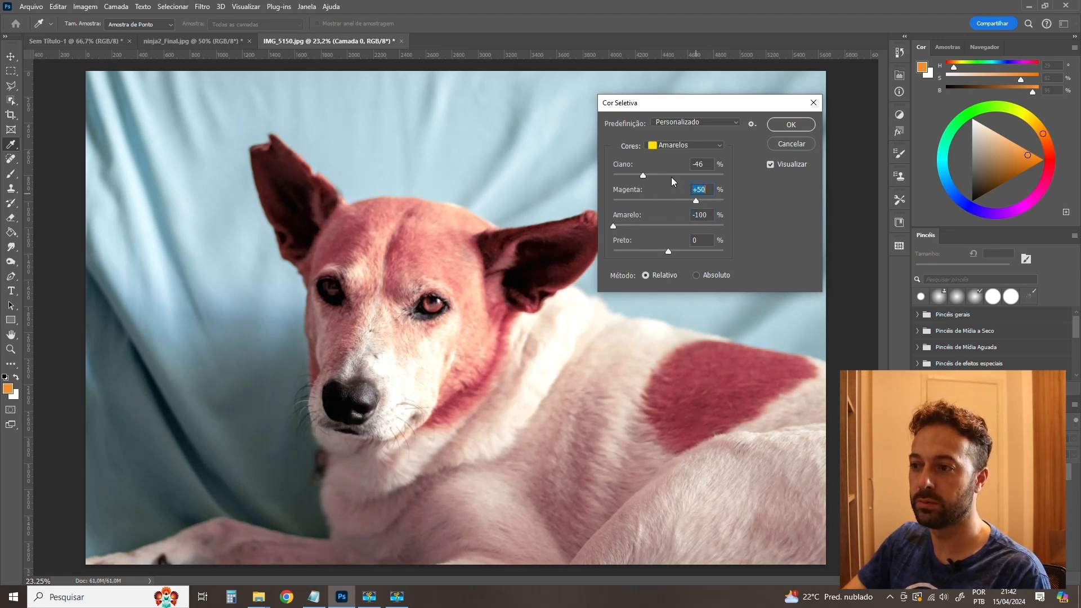
{"action": "left_click_drag", "start_coordinate": [694, 170], "coordinate": [670, 179]}
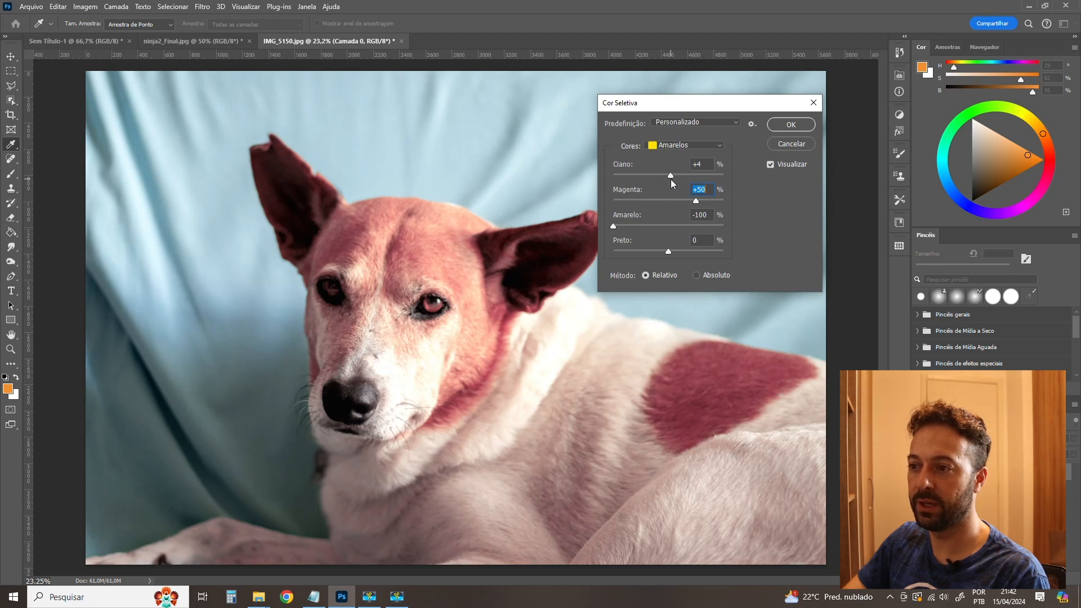
{"action": "left_click_drag", "start_coordinate": [669, 251], "coordinate": [647, 254]}
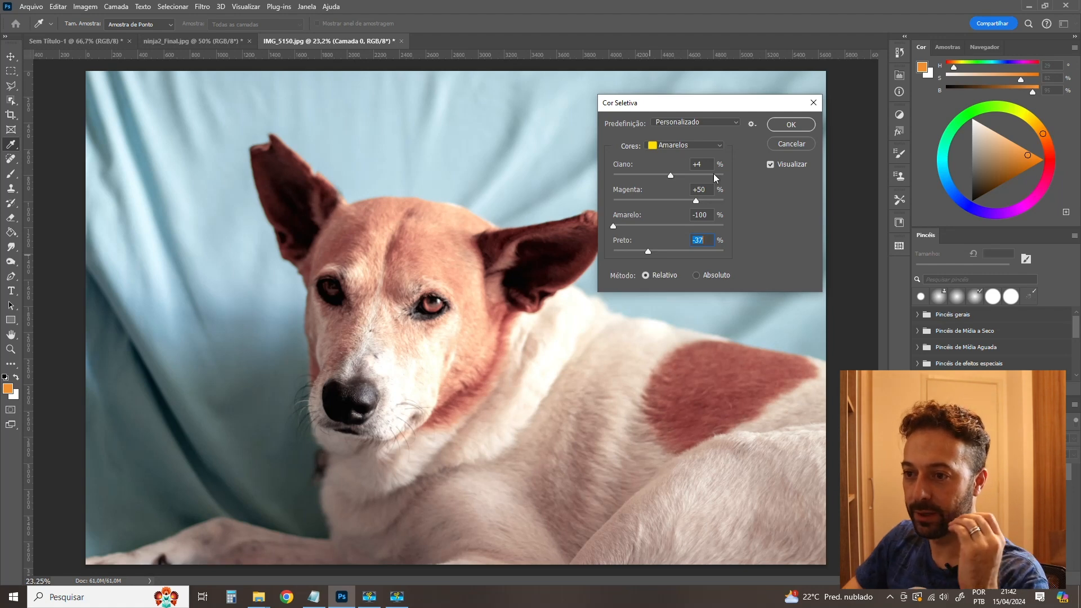
Reset Ciano, Magenta, Amarelo and Preto of the Amarelos range to 0.
{"action": "left_click", "coordinate": [615, 164]}
{"action": "type", "text": "0"}
{"action": "key", "text": "Tab"}
{"action": "type", "text": "0"}
{"action": "key", "text": "Tab"}
{"action": "type", "text": "0"}
{"action": "key", "text": "Tab"}
{"action": "type", "text": "0"}
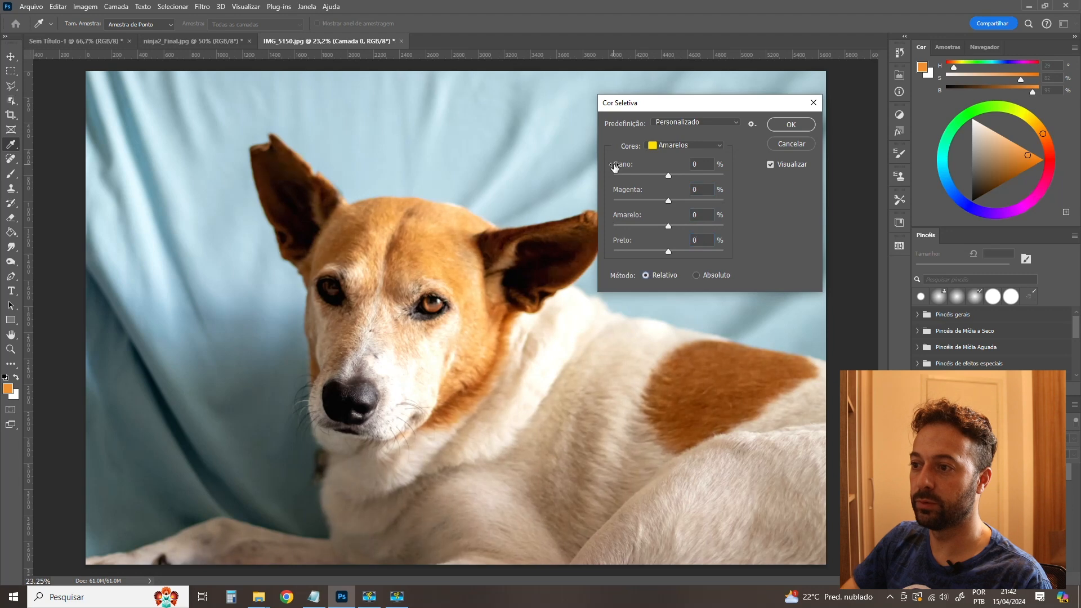
Adjust the Cianos range to Ciano +56, Magenta +60, Amarelo -52 and Preto +69, compare using the preview, and apply the adjustment.
{"action": "left_click", "coordinate": [686, 146]}
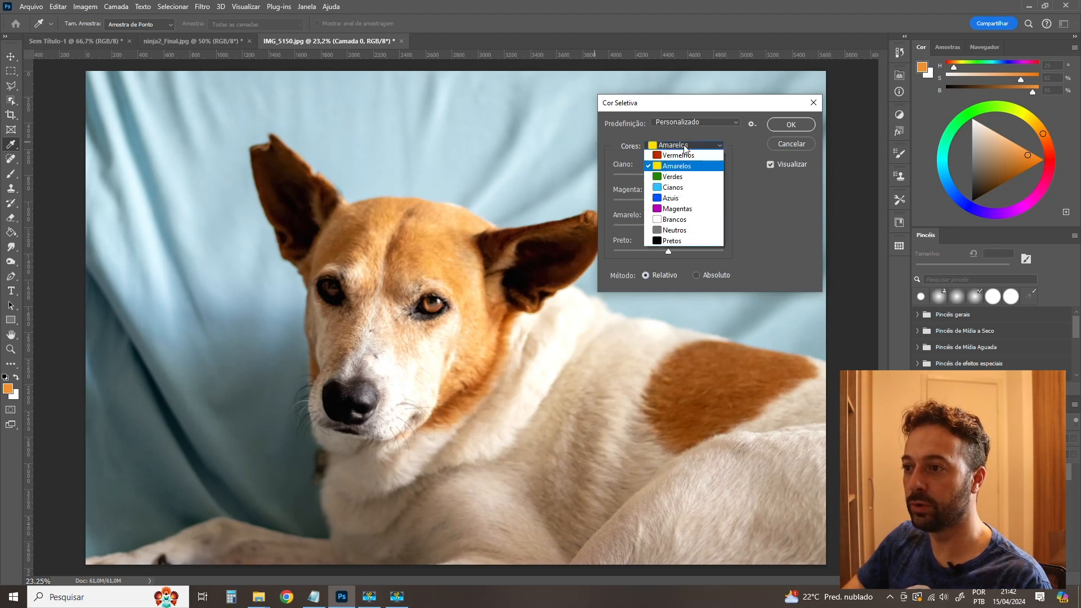
{"action": "left_click", "coordinate": [680, 188]}
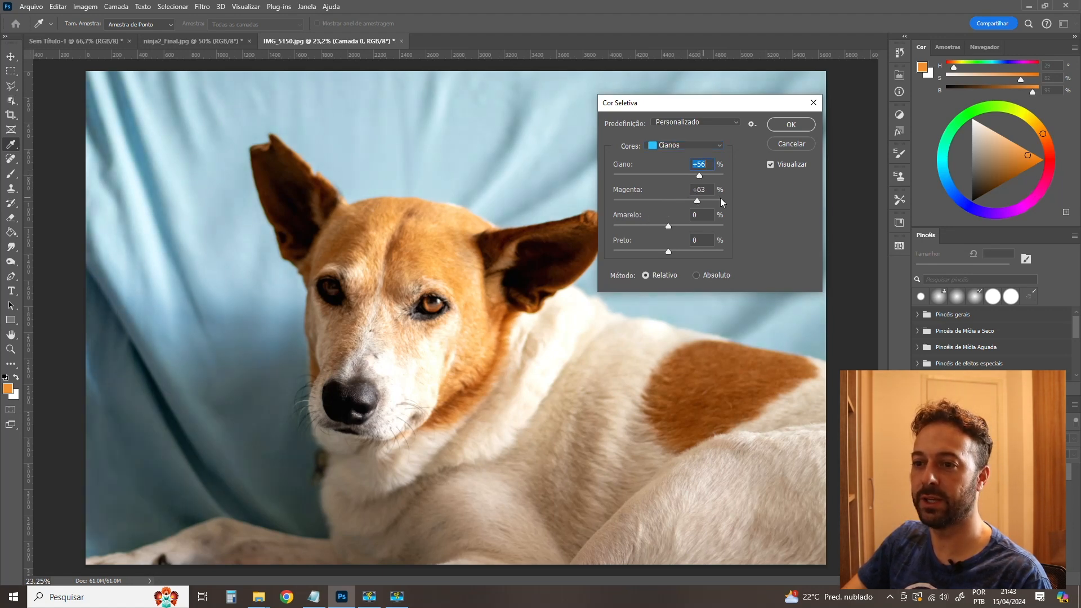
{"action": "mouse_move", "coordinate": [718, 198]}
{"action": "left_mouse_down"}
{"action": "mouse_move", "coordinate": [699, 202]}
{"action": "mouse_move", "coordinate": [738, 199]}
{"action": "mouse_move", "coordinate": [702, 204]}
{"action": "left_mouse_up"}
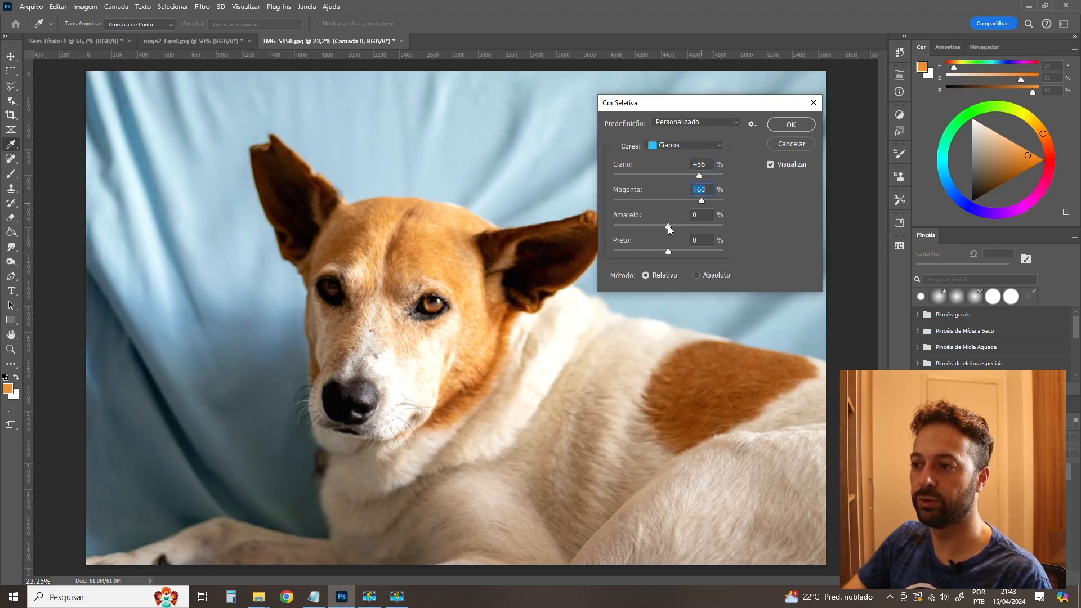
{"action": "left_click_drag", "start_coordinate": [636, 225], "coordinate": [707, 252]}
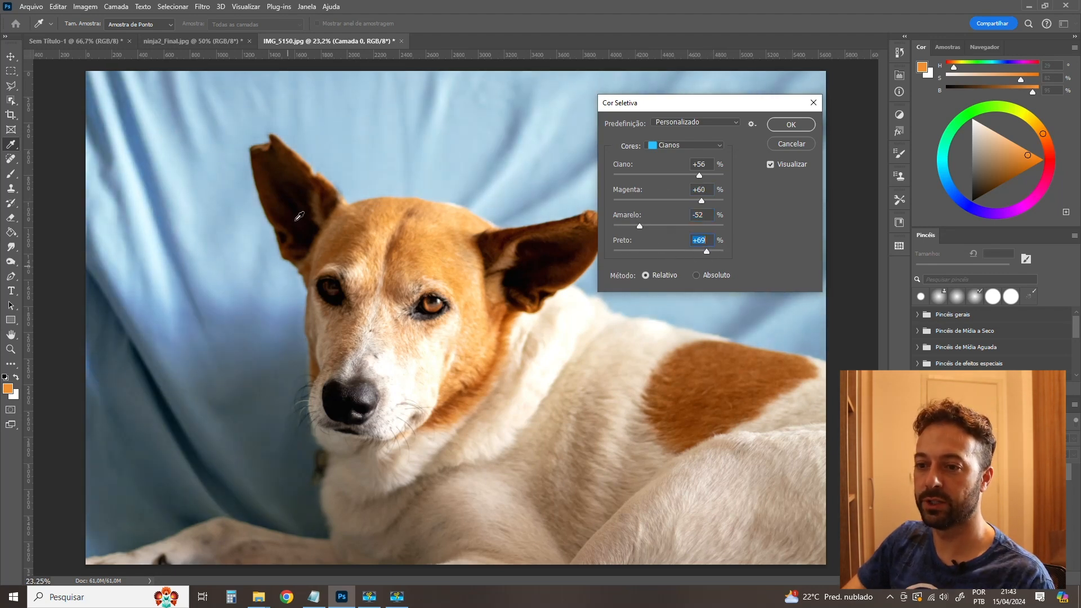
{"action": "left_click", "coordinate": [770, 164]}
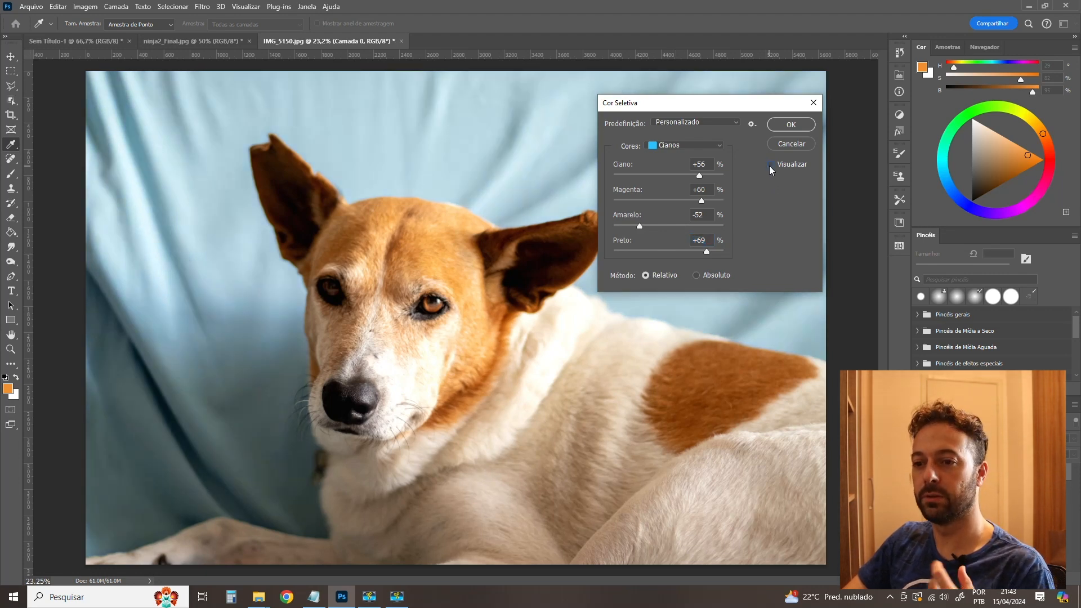
{"action": "left_click", "coordinate": [770, 165]}
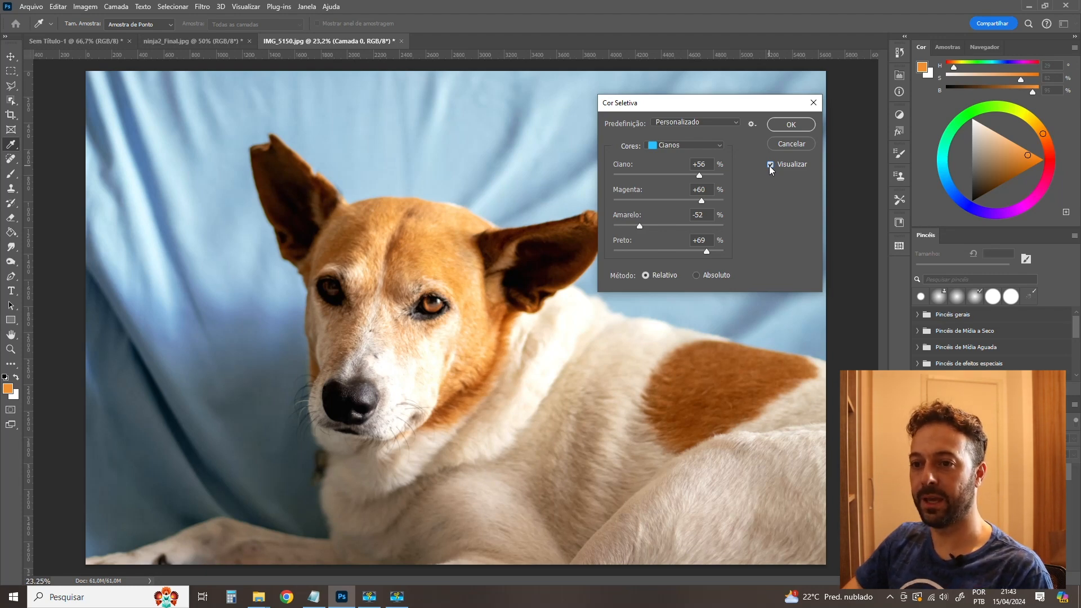
{"action": "left_click", "coordinate": [782, 124]}
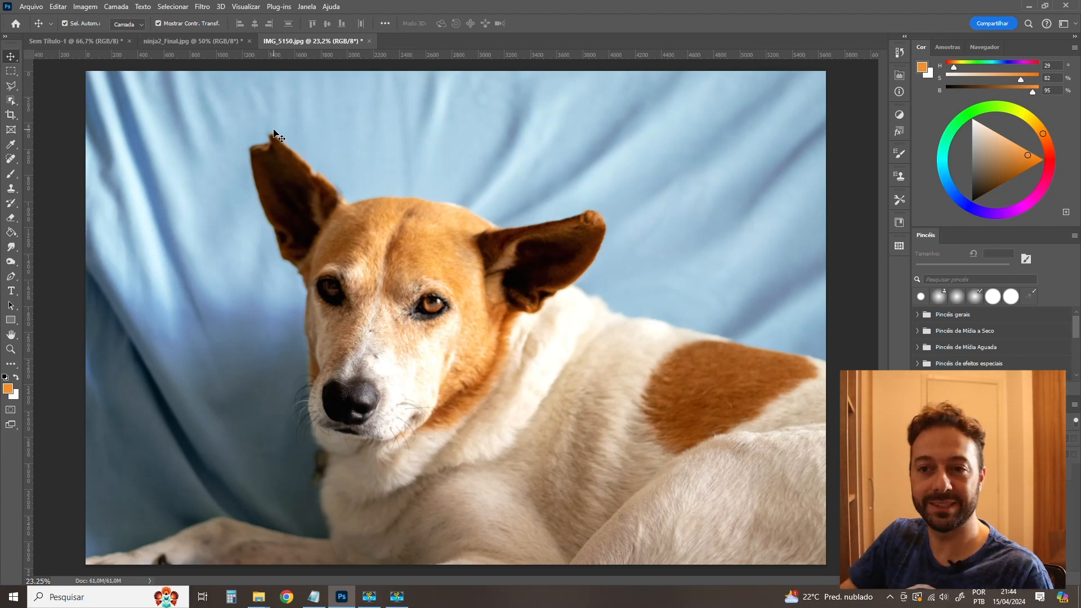
Try several rectangular marquee selections on the photo, including its full-height right half, and clear the selection.
{"action": "left_click", "coordinate": [11, 72]}
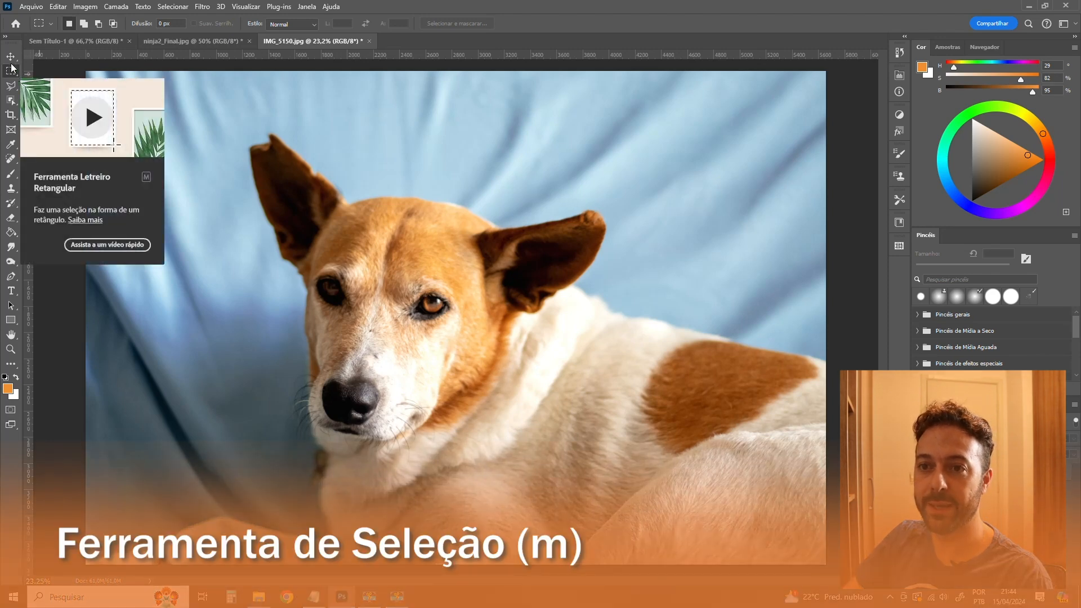
{"action": "left_click", "coordinate": [11, 56]}
{"action": "left_click", "coordinate": [666, 171]}
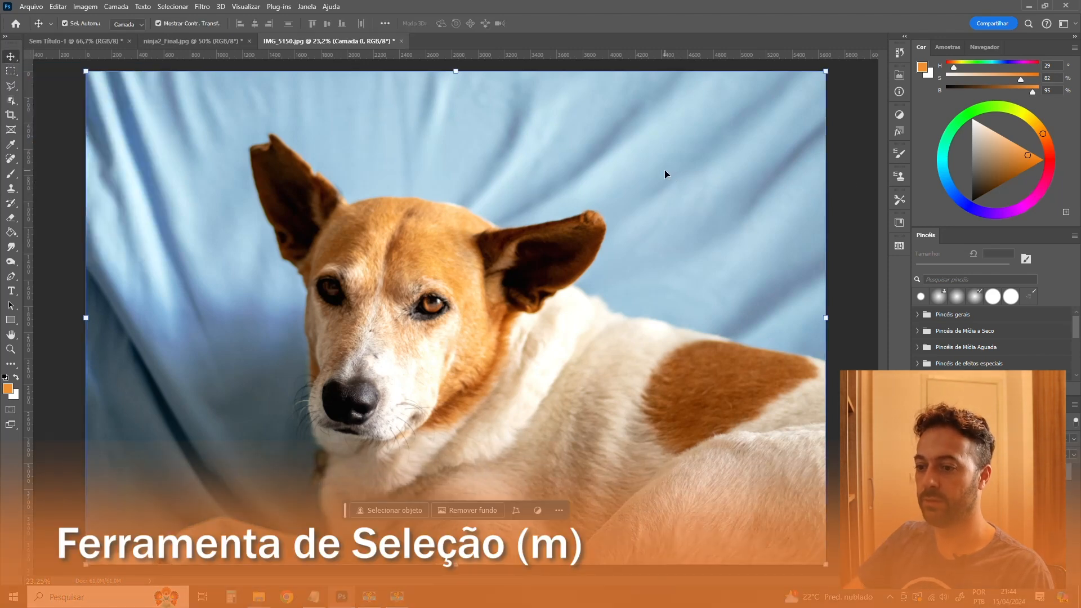
{"action": "key", "text": "m"}
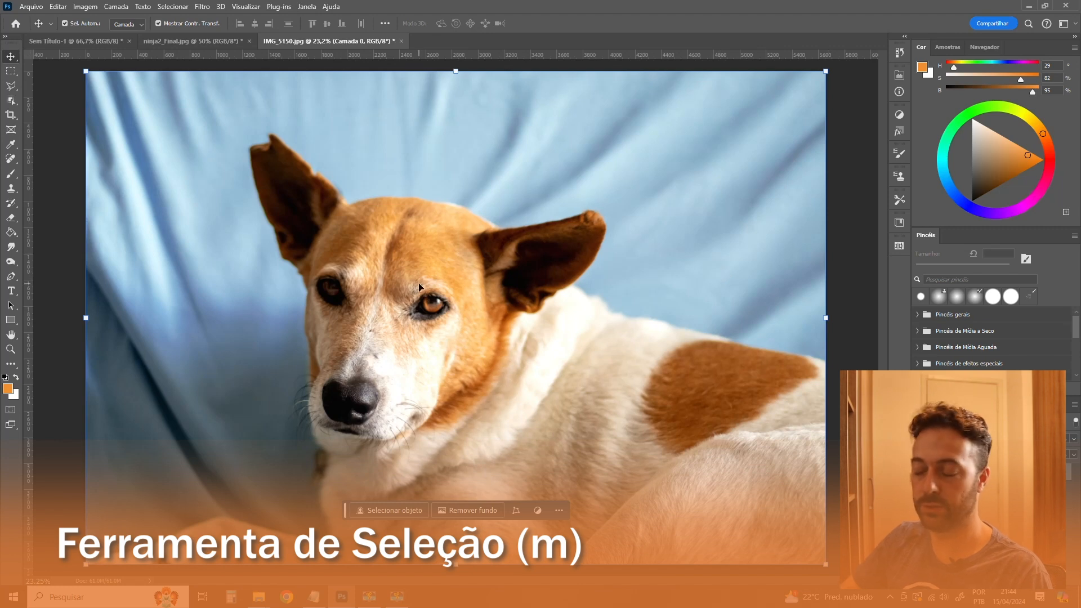
{"action": "left_click_drag", "start_coordinate": [170, 111], "coordinate": [573, 297]}
{"action": "left_click", "coordinate": [459, 235]}
{"action": "left_click_drag", "start_coordinate": [193, 169], "coordinate": [598, 518]}
{"action": "left_click", "coordinate": [871, 88]}
{"action": "left_click_drag", "start_coordinate": [853, 73], "coordinate": [436, 597]}
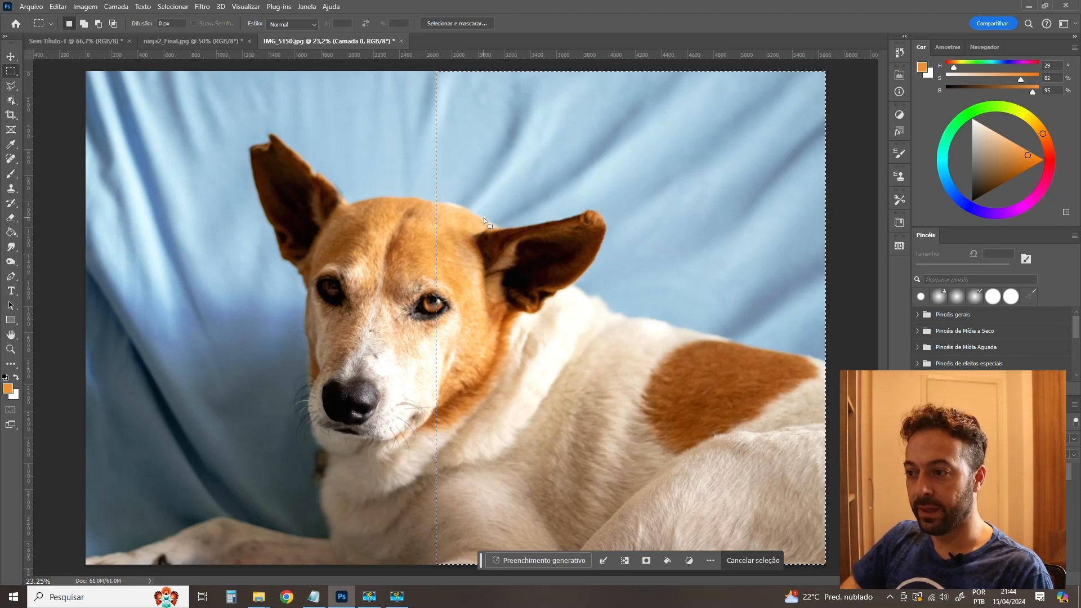
{"action": "left_click", "coordinate": [332, 177]}
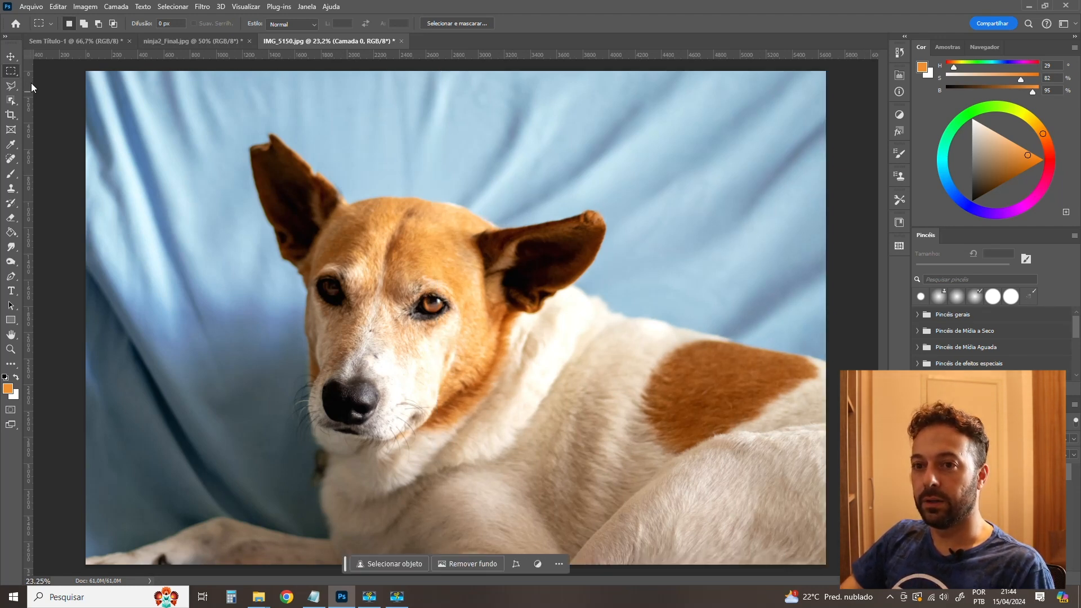
Try elliptical marquee selections with Ferramenta Letreiro Elíptico, including one around the dog's head, and clear the selection.
{"action": "right_click", "coordinate": [11, 72]}
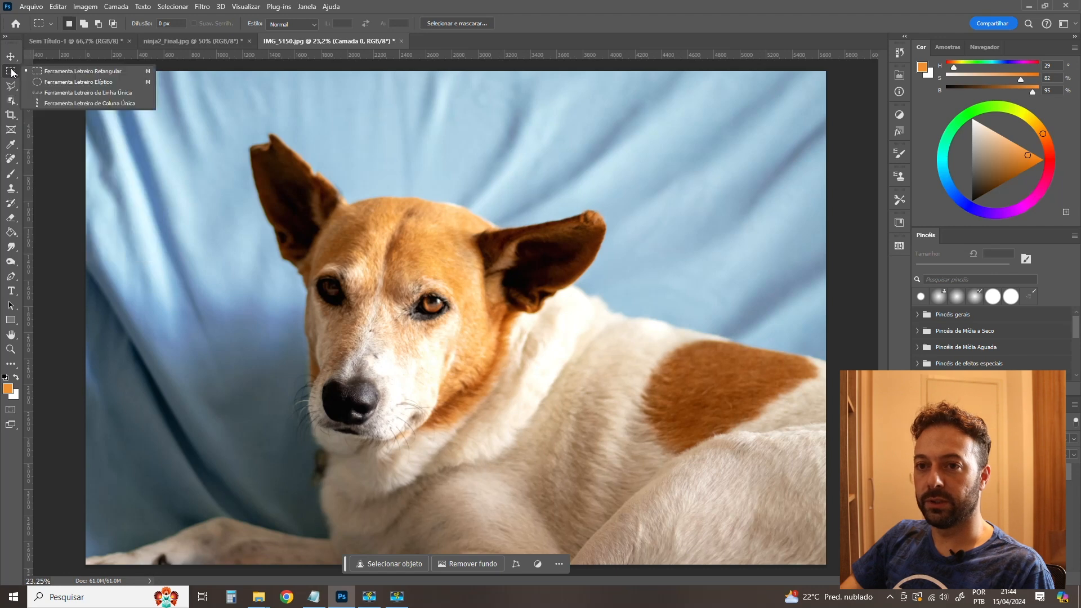
{"action": "left_click", "coordinate": [48, 82]}
{"action": "left_click_drag", "start_coordinate": [167, 120], "coordinate": [636, 532]}
{"action": "left_click", "coordinate": [318, 175]}
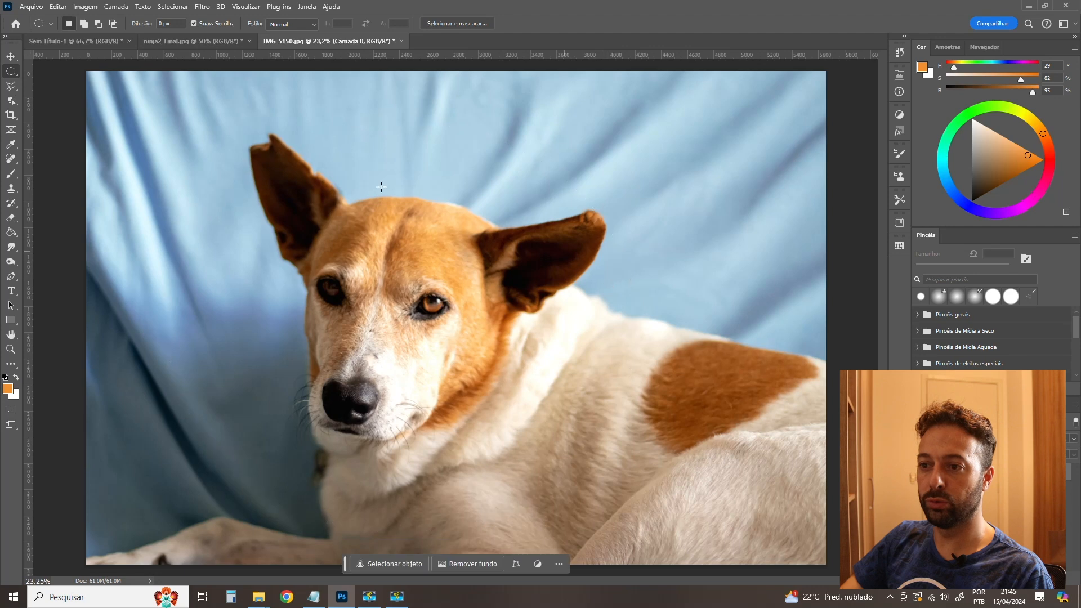
{"action": "left_click_drag", "start_coordinate": [231, 124], "coordinate": [609, 481]}
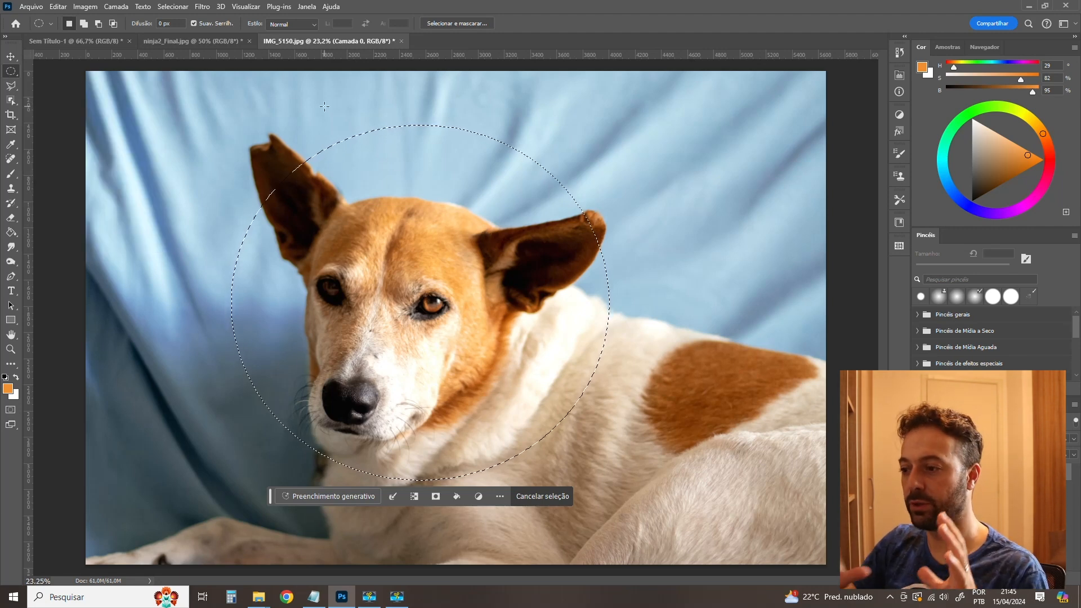
{"action": "left_click", "coordinate": [304, 142]}
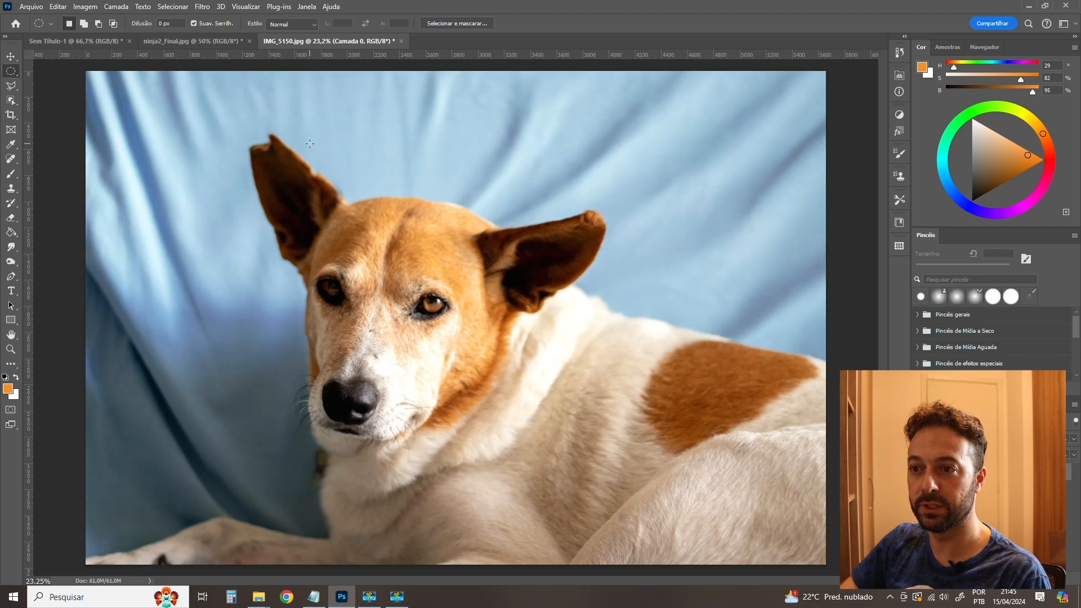
Return to Ferramenta Letreiro Retangular, select about the left two-thirds of the photo at full height, and clear the selection.
{"action": "right_click", "coordinate": [12, 73]}
{"action": "left_click", "coordinate": [56, 83]}
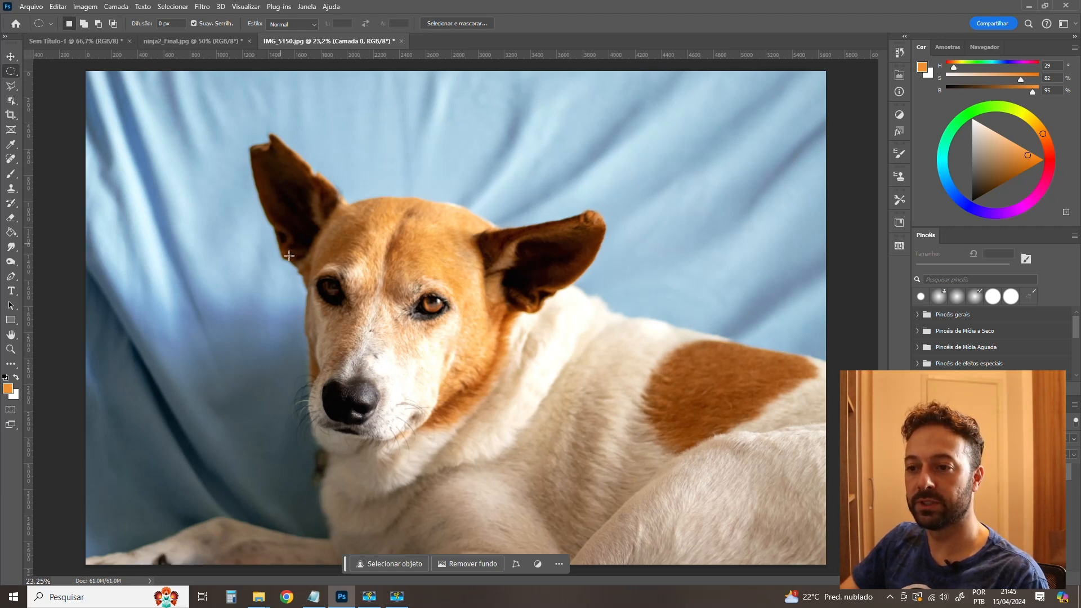
{"action": "right_click", "coordinate": [12, 70]}
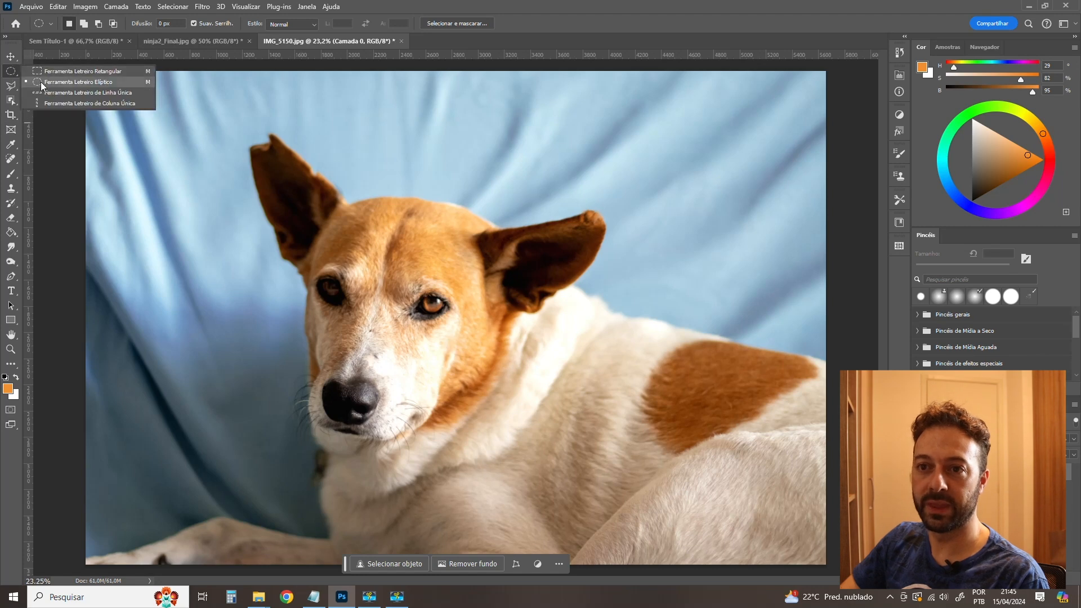
{"action": "left_click", "coordinate": [59, 76]}
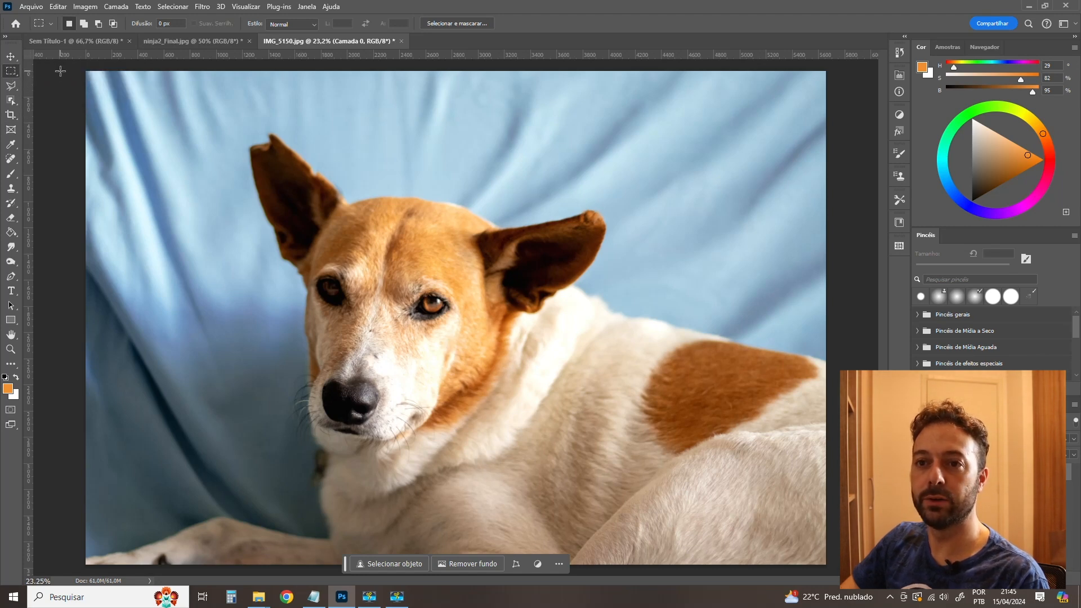
{"action": "left_click_drag", "start_coordinate": [85, 71], "coordinate": [556, 605]}
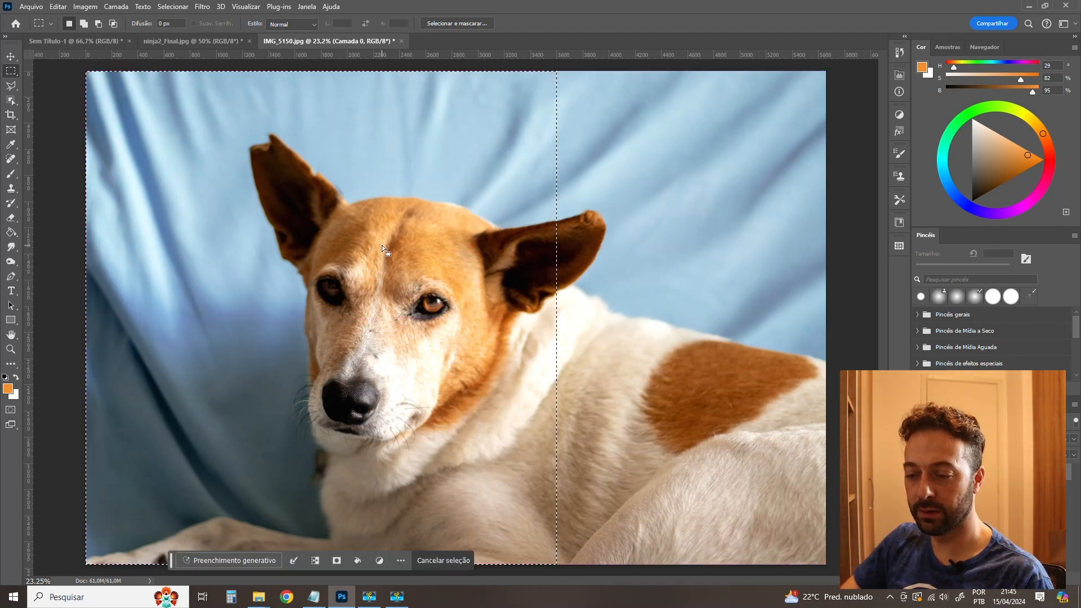
{"action": "left_click", "coordinate": [425, 259]}
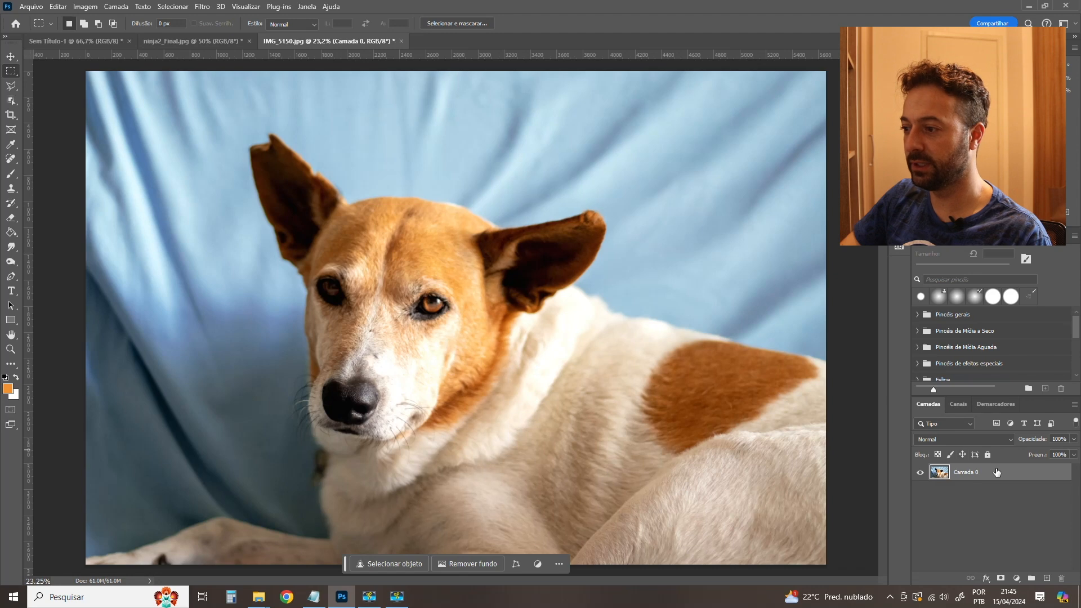
Duplicate Camada 0, try moving the copy with the Move tool, undo the move, and deselect the layer.
{"action": "left_click_drag", "start_coordinate": [975, 476], "coordinate": [1048, 579]}
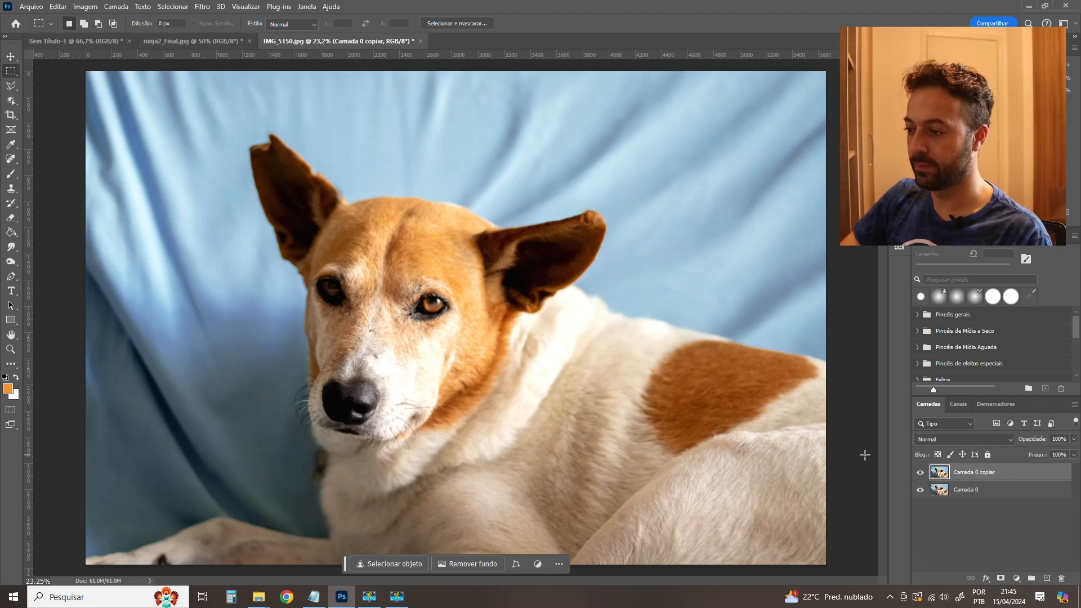
{"action": "key", "text": "ctrl+minus"}
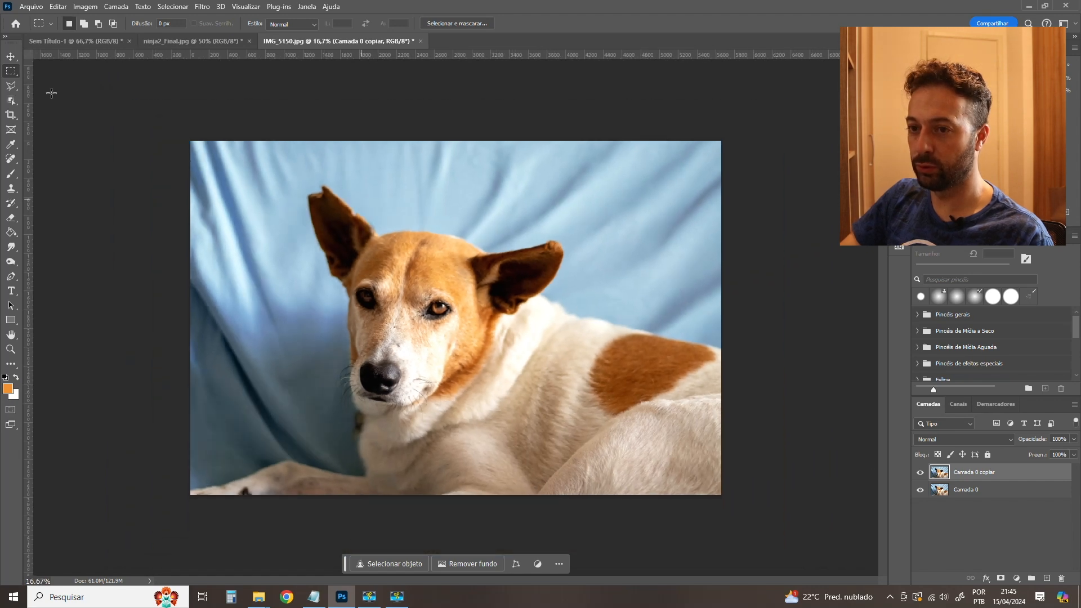
{"action": "left_click", "coordinate": [11, 58]}
{"action": "left_click_drag", "start_coordinate": [320, 257], "coordinate": [539, 169]}
{"action": "key", "text": "ctrl+z"}
{"action": "left_click", "coordinate": [301, 117]}
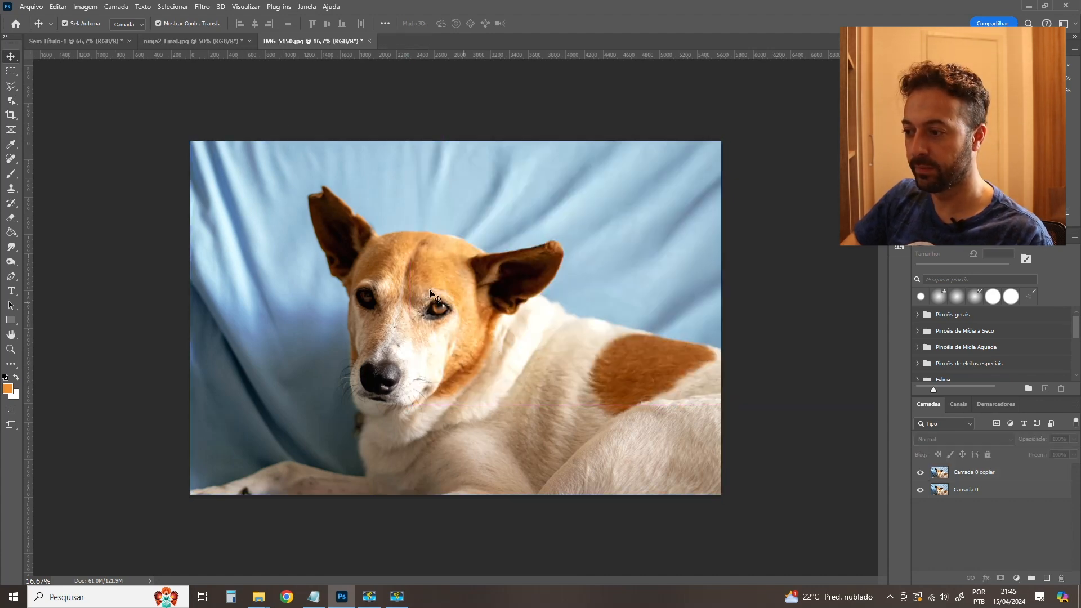
Turn Camada 0 black and white with a Matiz/Saturação adjustment, and hide the layer Camada 0 copiar above it.
{"action": "left_click", "coordinate": [964, 490]}
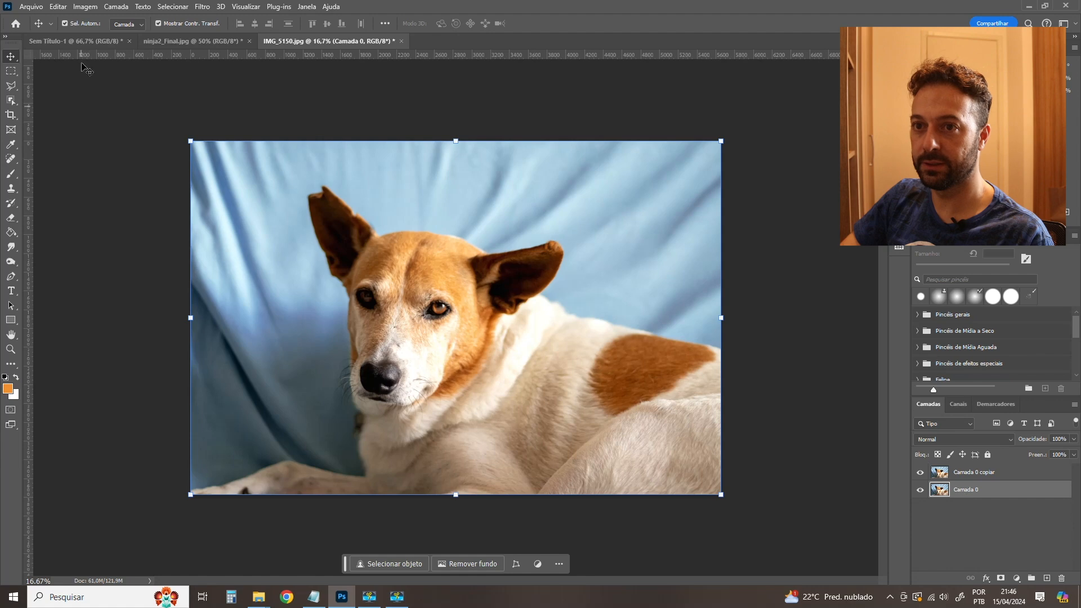
{"action": "left_click", "coordinate": [85, 7]}
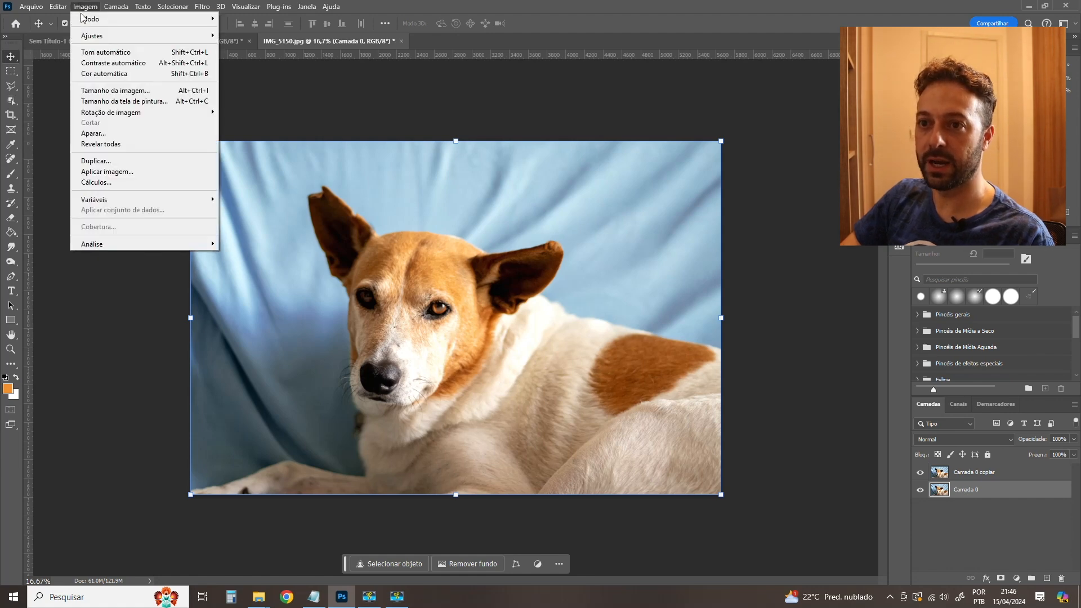
{"action": "mouse_move", "coordinate": [102, 36]}
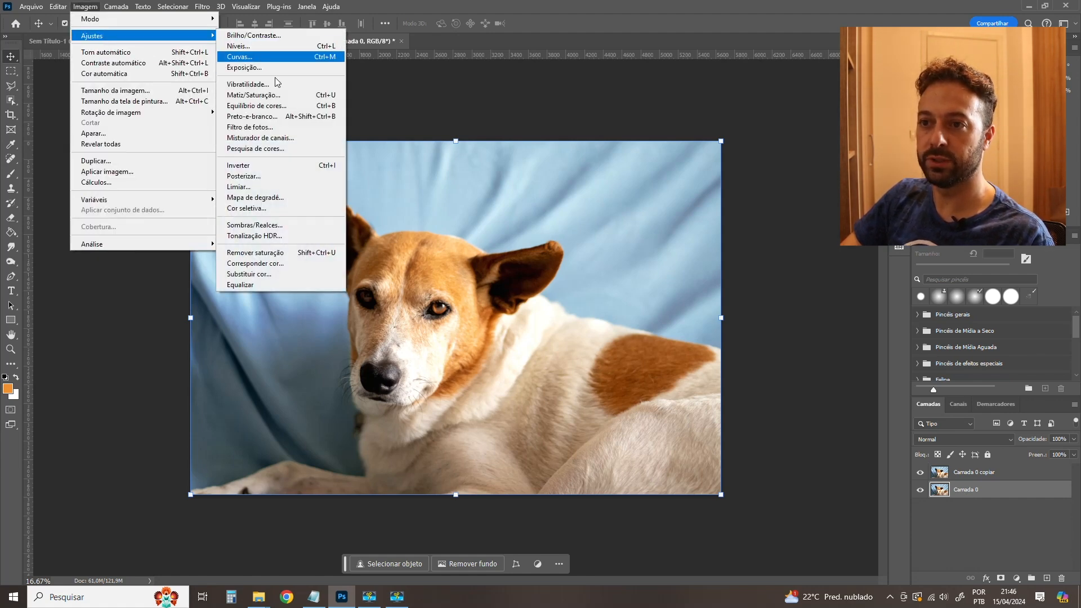
{"action": "left_click", "coordinate": [270, 94]}
{"action": "left_click_drag", "start_coordinate": [643, 214], "coordinate": [581, 219]}
{"action": "left_click", "coordinate": [781, 128]}
{"action": "key", "text": "v"}
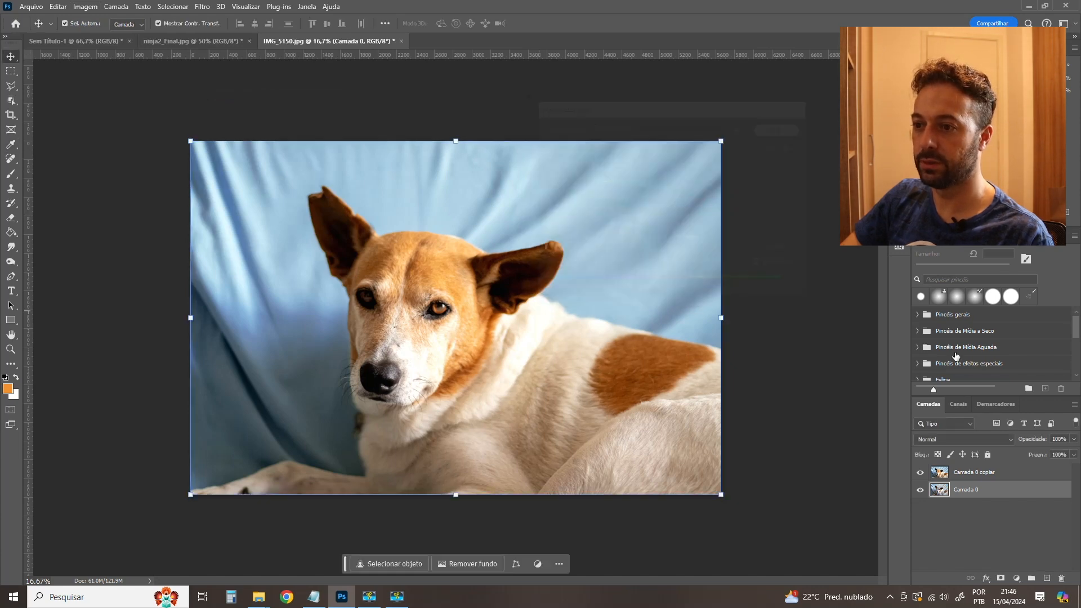
{"action": "left_click", "coordinate": [957, 531]}
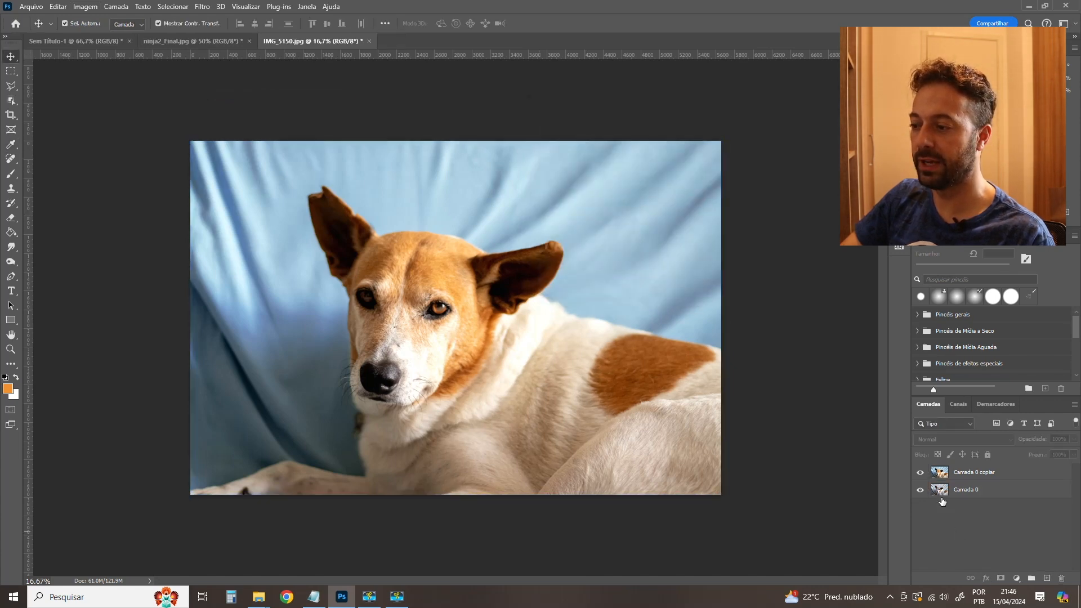
{"action": "left_click", "coordinate": [920, 474]}
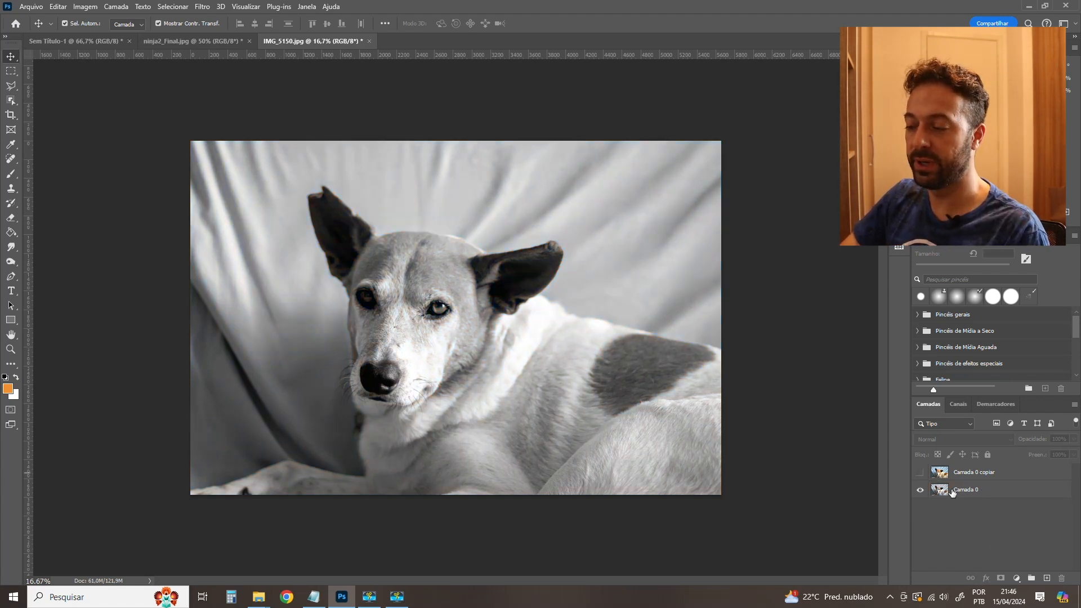
Show the layer Camada 0 copiar again and make it the active layer.
{"action": "left_click", "coordinate": [919, 473]}
{"action": "left_click", "coordinate": [920, 474]}
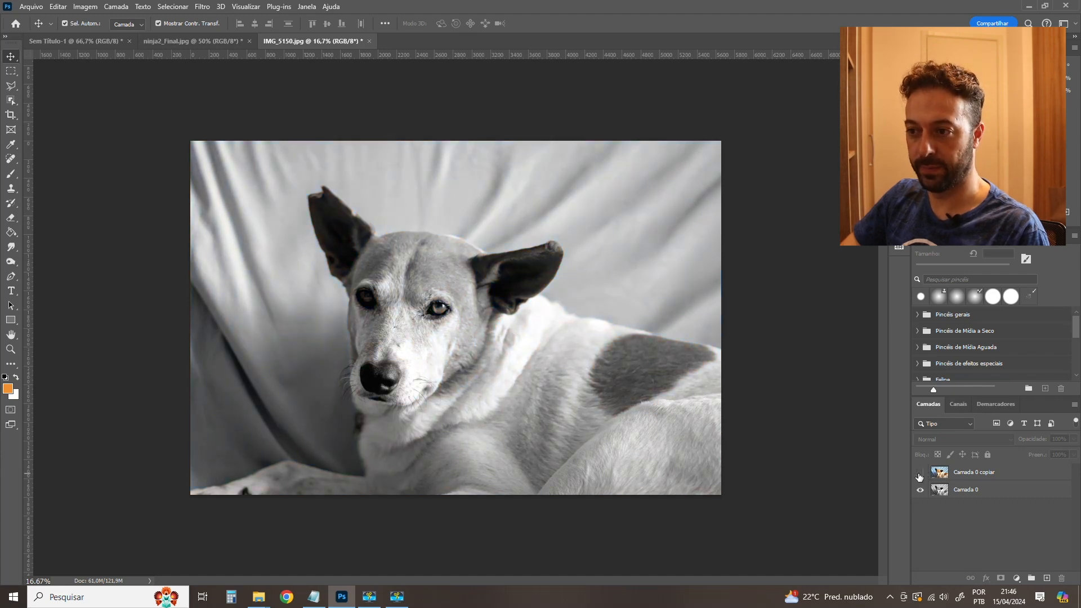
{"action": "left_click", "coordinate": [919, 474]}
{"action": "left_click", "coordinate": [979, 476]}
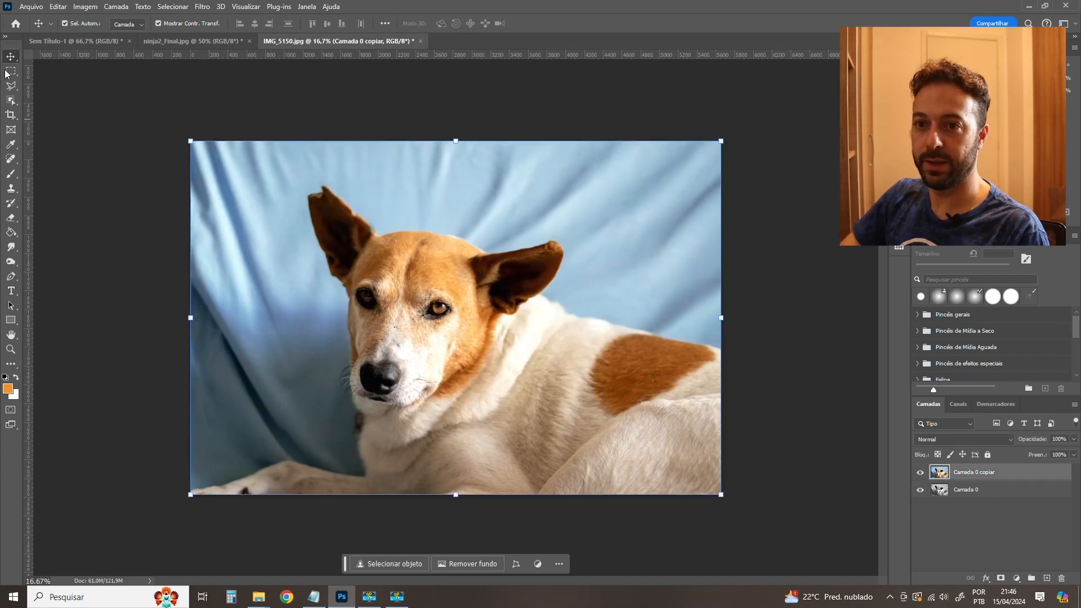
Select the left half of the photo at full height with the rectangular marquee, delete it from Camada 0 copiar, and deselect.
{"action": "left_click", "coordinate": [6, 73]}
{"action": "left_click_drag", "start_coordinate": [191, 142], "coordinate": [465, 541]}
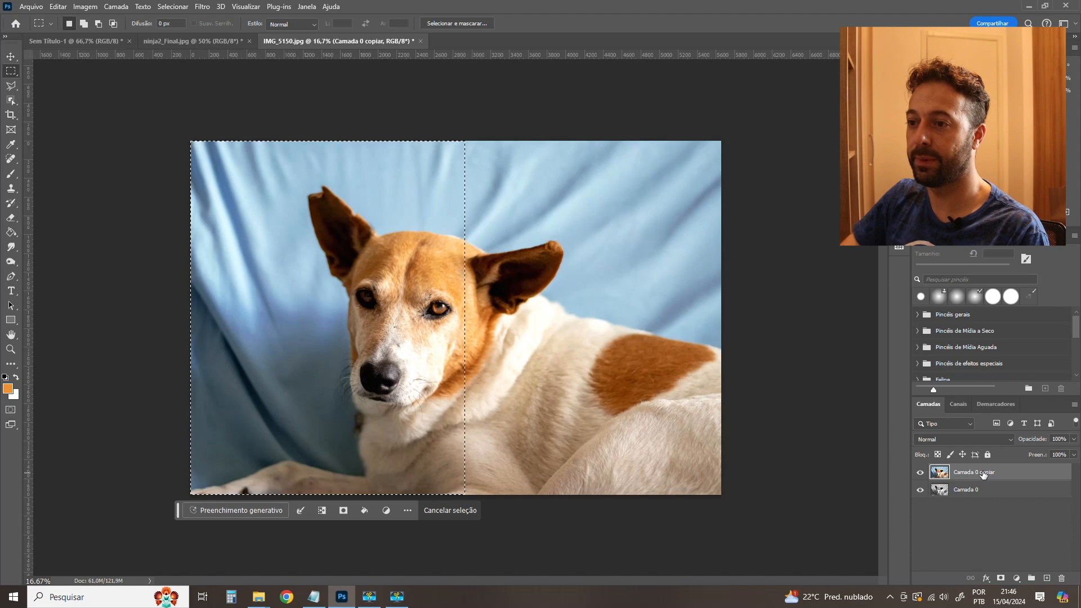
{"action": "left_click", "coordinate": [198, 106]}
{"action": "left_click_drag", "start_coordinate": [169, 121], "coordinate": [456, 549]}
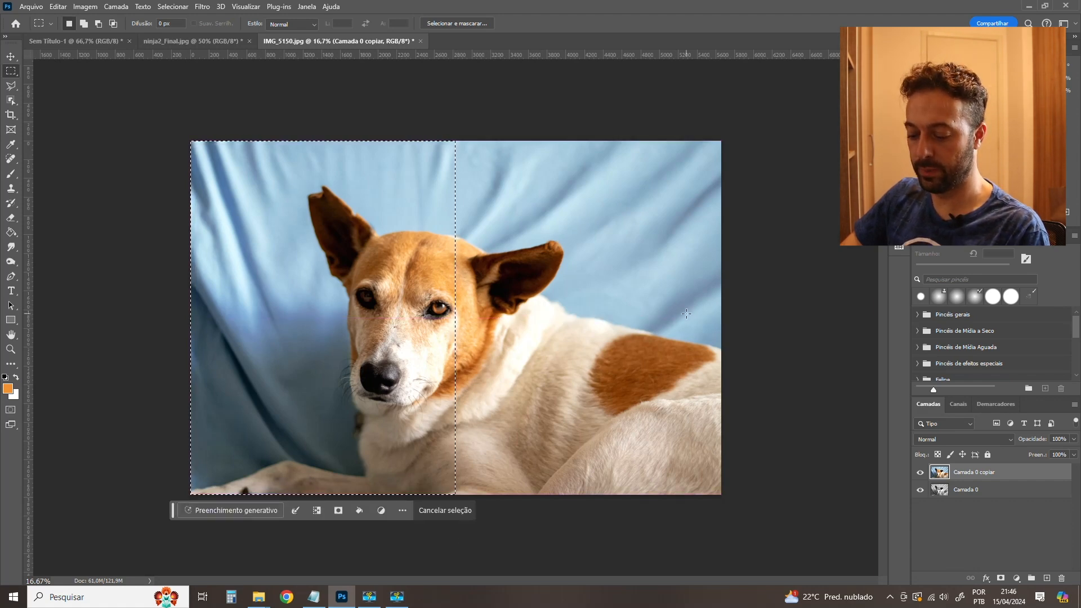
{"action": "key", "text": "ctrl+shift+u"}
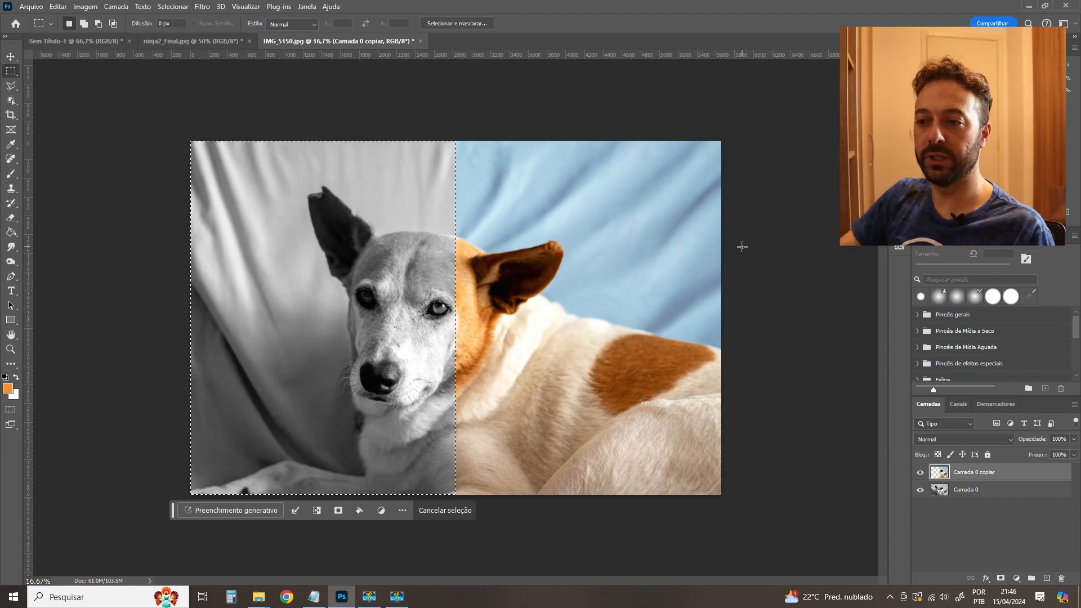
{"action": "key", "text": "ctrl+d"}
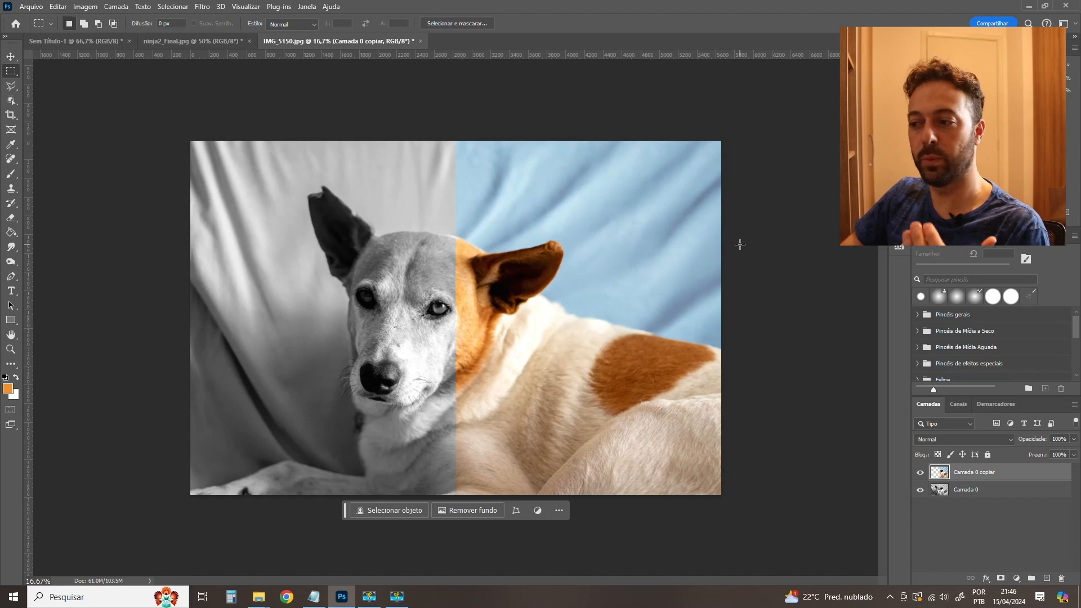
Toggle the visibility of Camada 0 copiar to compare it with the black-and-white layer beneath.
{"action": "left_click", "coordinate": [920, 472]}
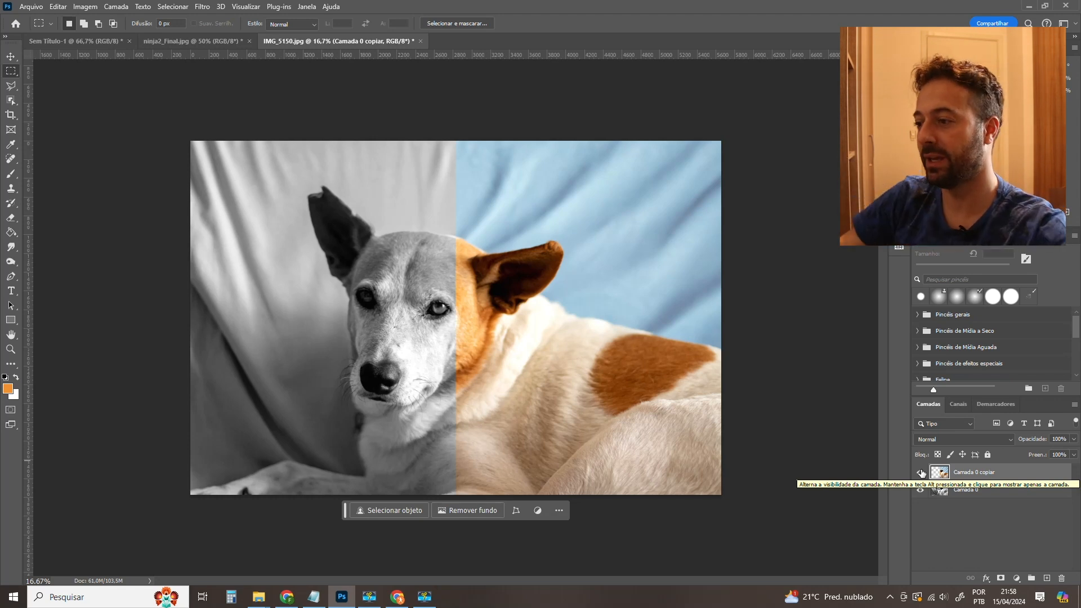
{"action": "left_click", "coordinate": [921, 473]}
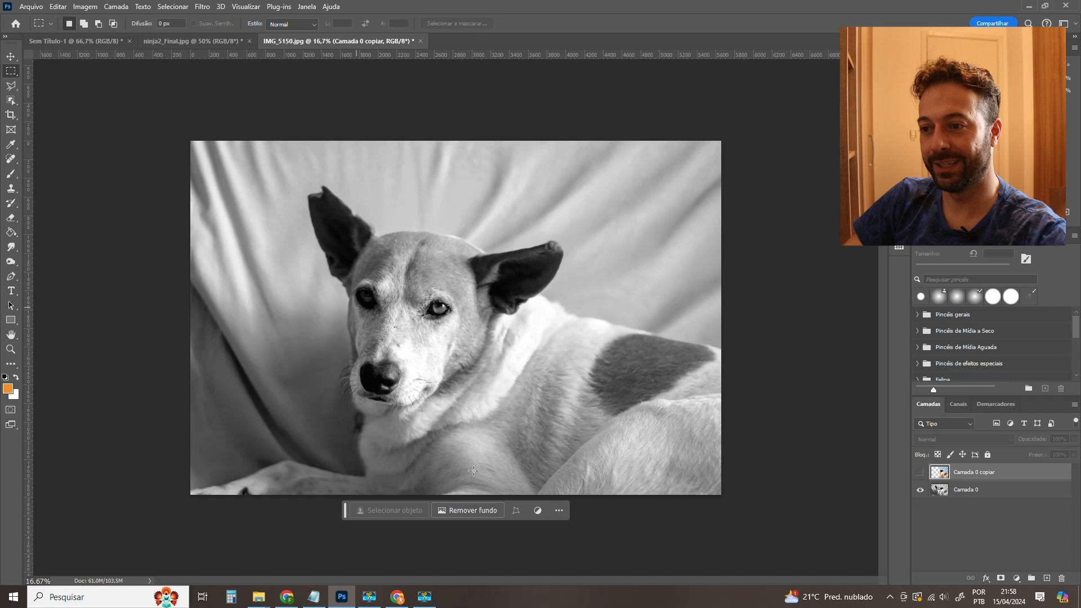
{"action": "left_click", "coordinate": [920, 473]}
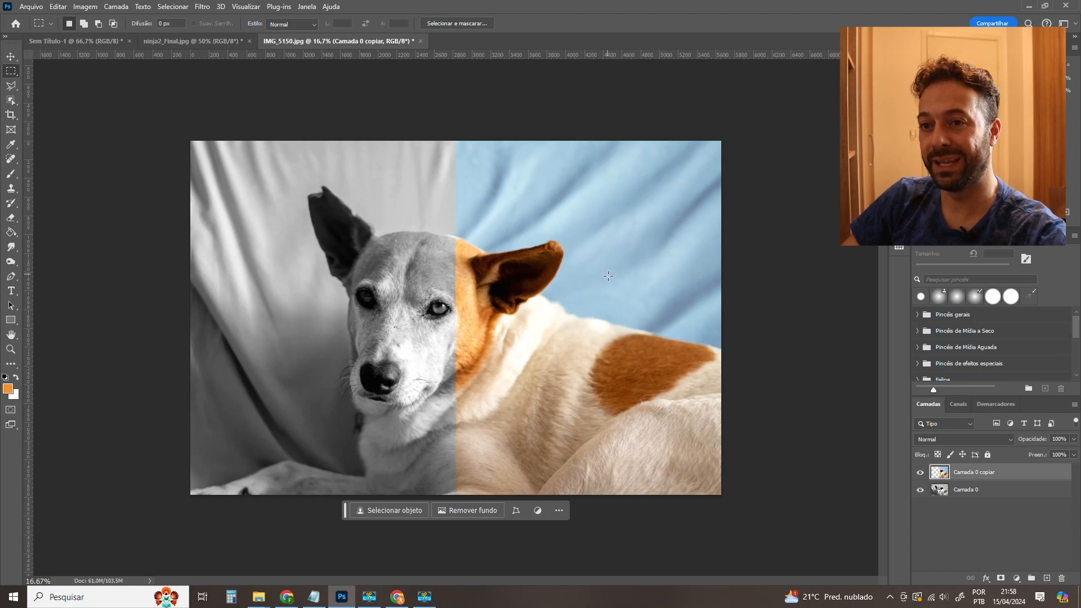
Try moving the remaining coloured half of Camada 0 copiar slightly left, undo the move, and deselect the layer.
{"action": "left_click", "coordinate": [11, 56]}
{"action": "mouse_move", "coordinate": [503, 272]}
{"action": "left_mouse_down"}
{"action": "mouse_move", "coordinate": [313, 251]}
{"action": "mouse_move", "coordinate": [350, 350]}
{"action": "mouse_move", "coordinate": [472, 299]}
{"action": "mouse_move", "coordinate": [475, 279]}
{"action": "mouse_move", "coordinate": [496, 283]}
{"action": "left_mouse_up"}
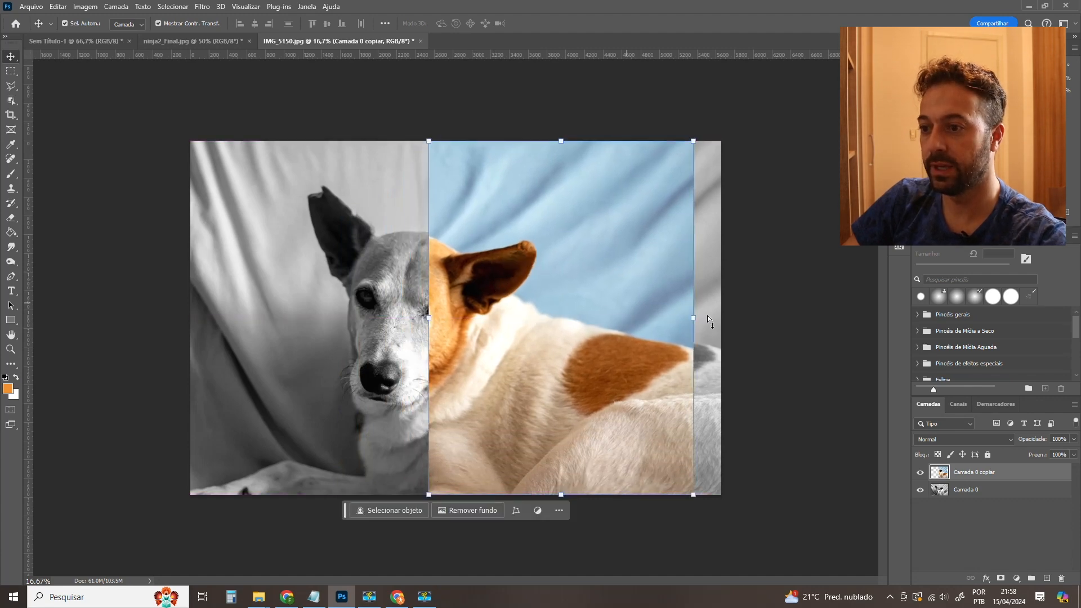
{"action": "key", "text": "ctrl+z"}
{"action": "left_click", "coordinate": [741, 175]}
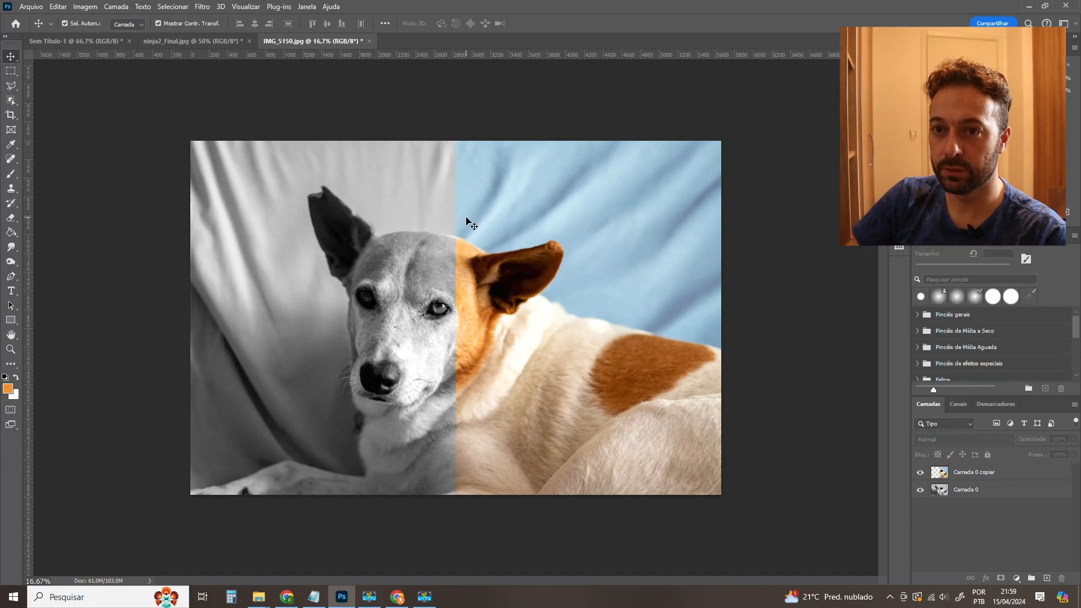
Return to the rectangular marquee tool and undo the deletion of the left half of Camada 0 copiar.
{"action": "left_click", "coordinate": [10, 71]}
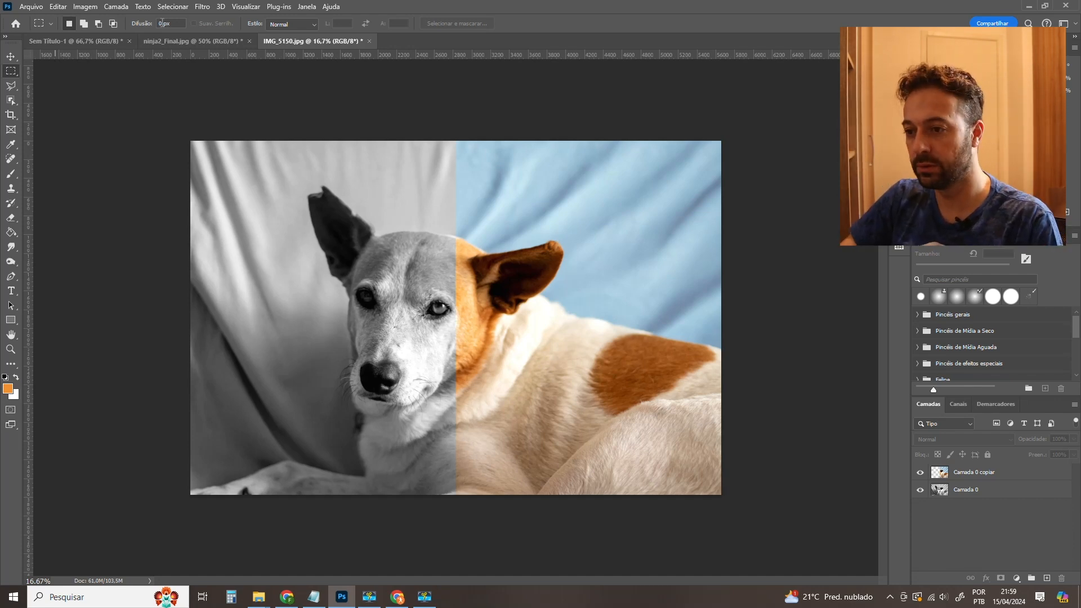
{"action": "key", "text": "ctrl+comma"}
{"action": "key", "text": "ctrl+comma"}
{"action": "key", "text": "ctrl+shift+d"}
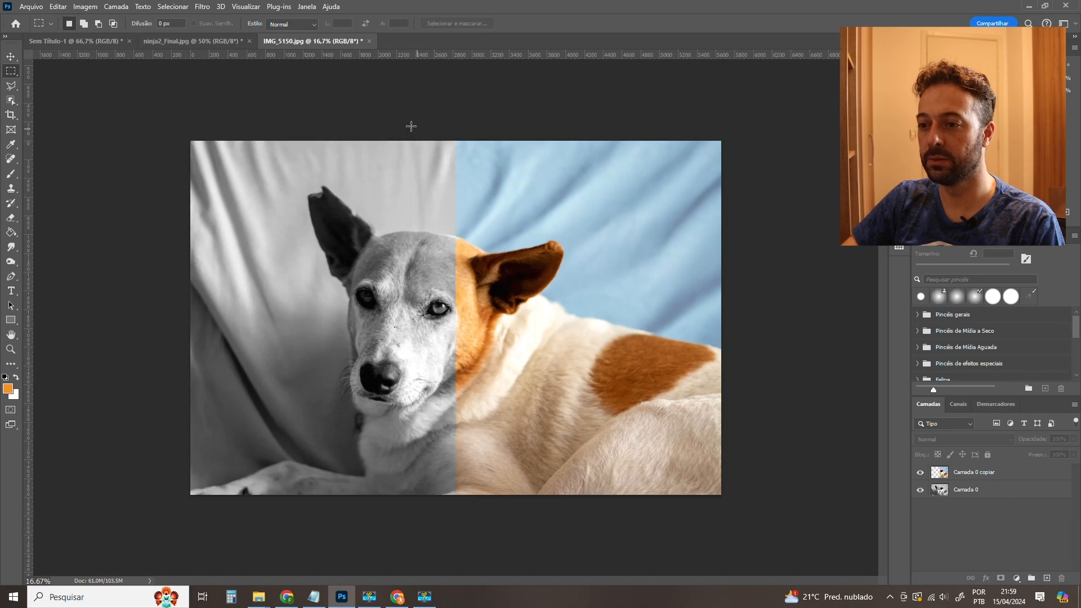
{"action": "key", "text": "ctrl+z"}
{"action": "key", "text": "ctrl+d"}
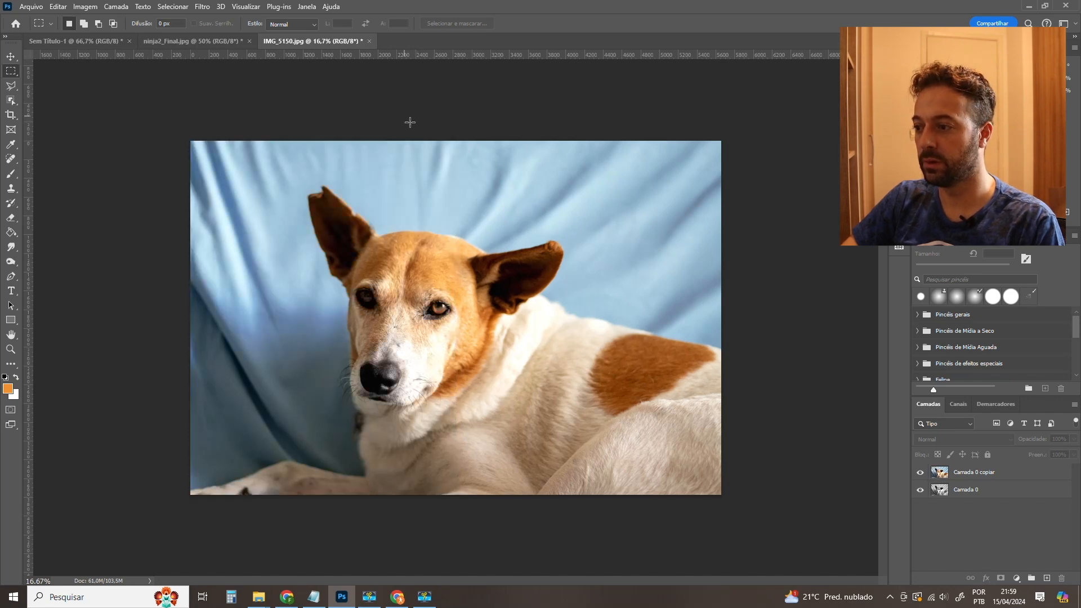
Select the layer Camada 0 copiar and toggle its visibility to compare it with Camada 0.
{"action": "left_click", "coordinate": [985, 473]}
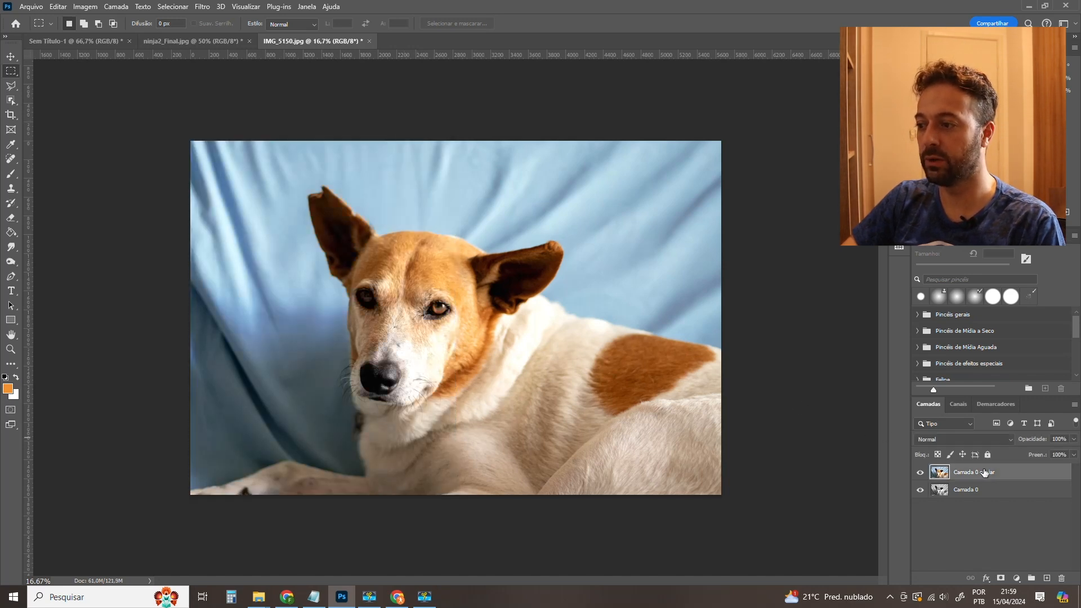
{"action": "left_click", "coordinate": [922, 473]}
{"action": "left_click", "coordinate": [921, 473]}
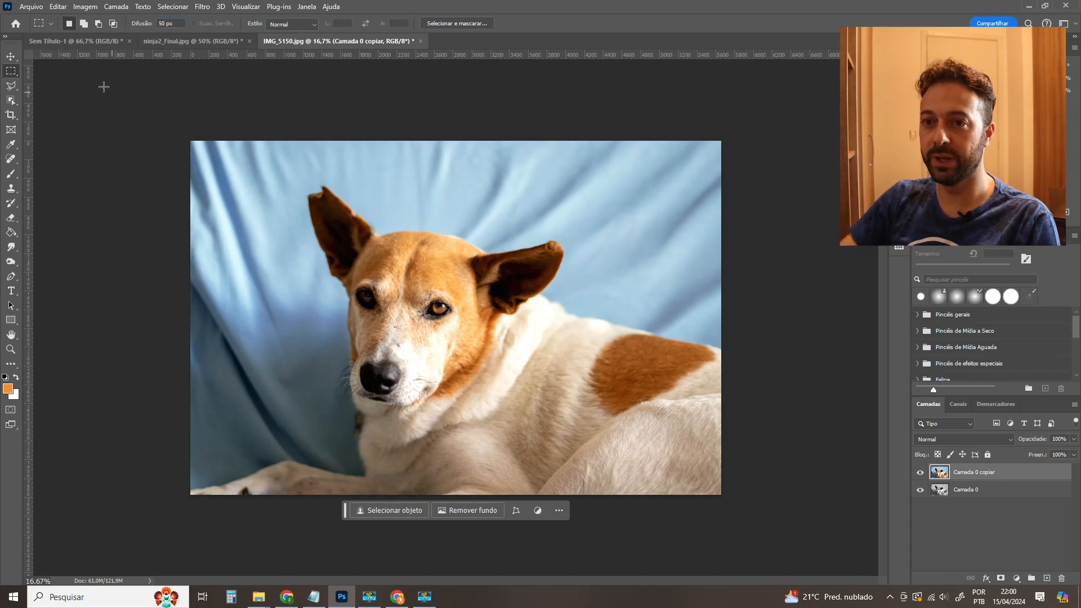
With Difusão at 50 px, marquee-select the photo's left half, delete it from Camada 0 copiar, and deselect.
{"action": "left_click_drag", "start_coordinate": [92, 89], "coordinate": [452, 602]}
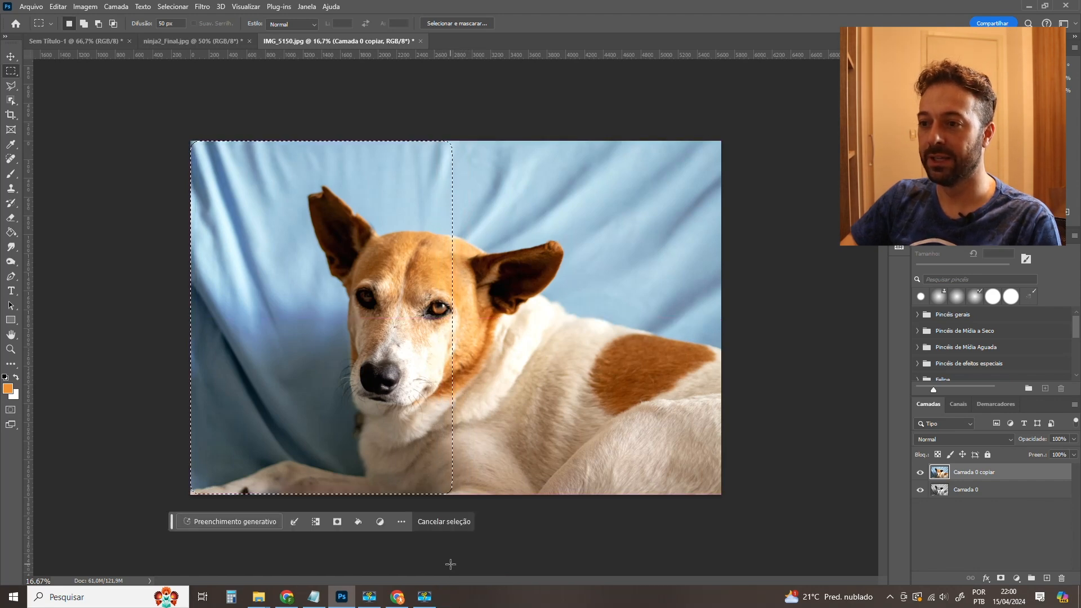
{"action": "key", "text": "alt"}
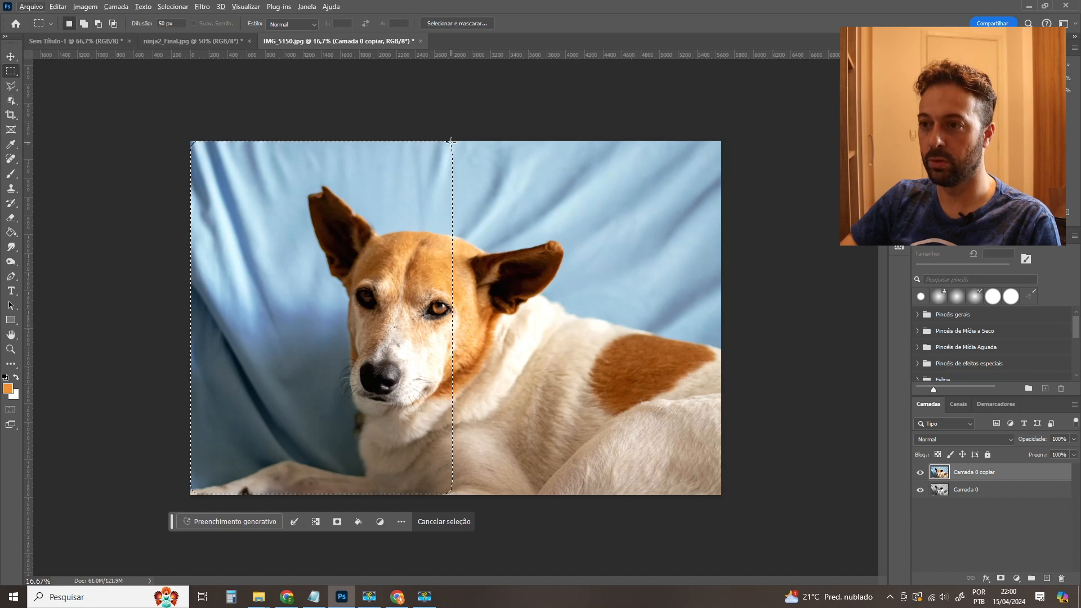
{"action": "key", "text": "z"}
{"action": "left_click_drag", "start_coordinate": [450, 138], "coordinate": [527, 139]}
{"action": "left_click_drag", "start_coordinate": [535, 229], "coordinate": [468, 241]}
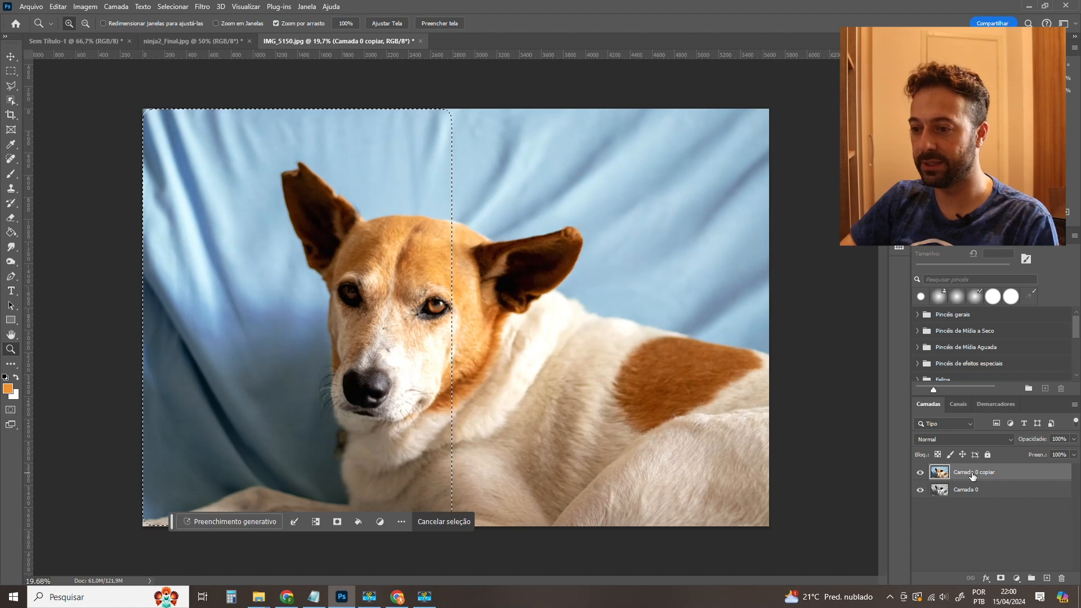
{"action": "key", "text": "Delete"}
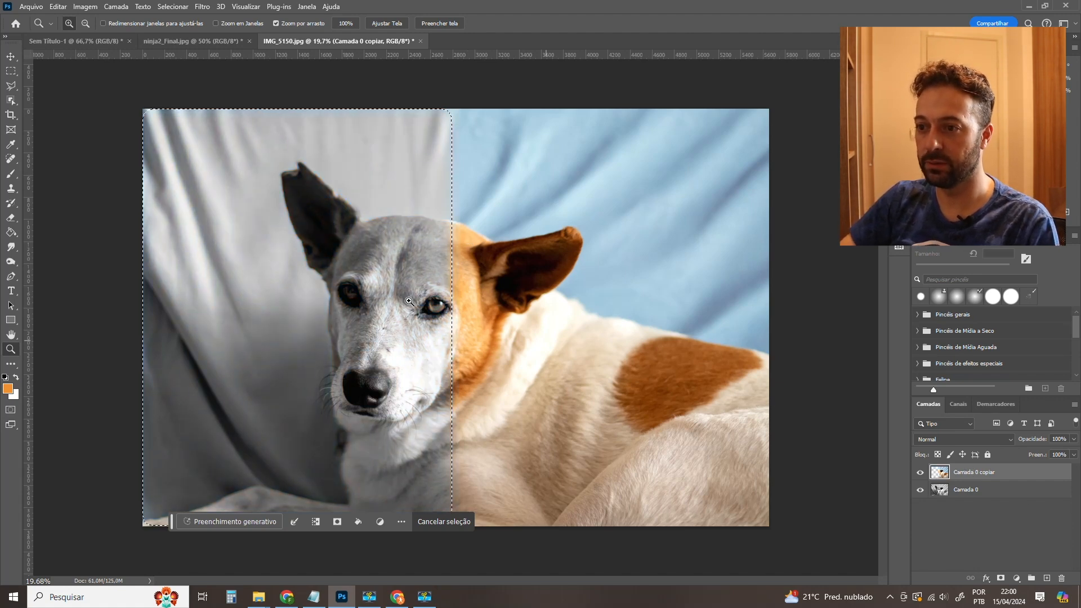
{"action": "key", "text": "m"}
{"action": "key", "text": "ctrl+d"}
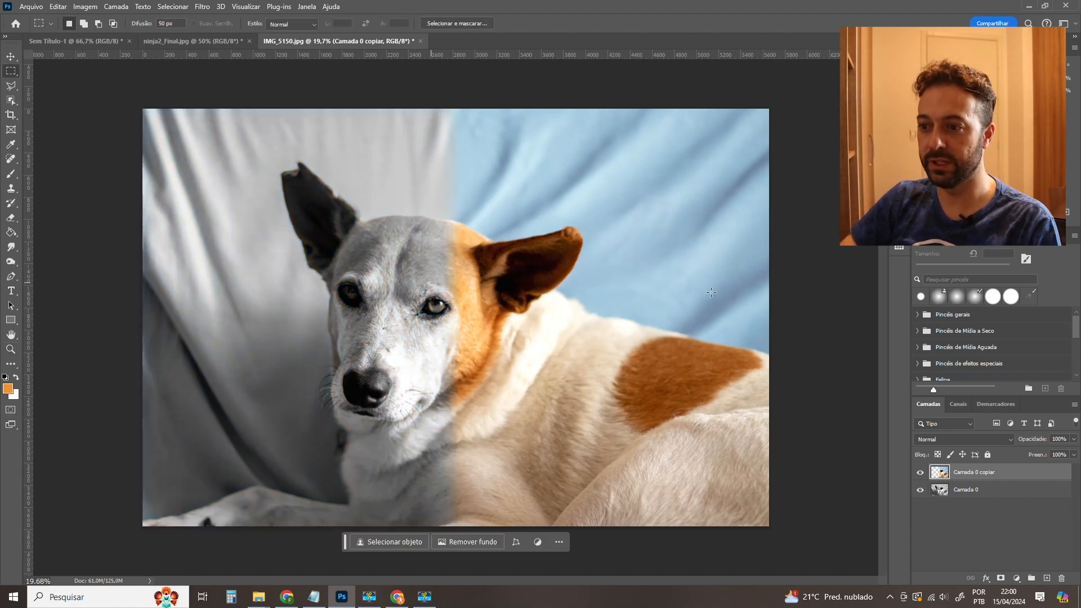
Inspect the feathered edge on the dog's head up close, and undo the deletion and its marquee selection.
{"action": "key", "text": "z"}
{"action": "left_click_drag", "start_coordinate": [450, 229], "coordinate": [491, 248]}
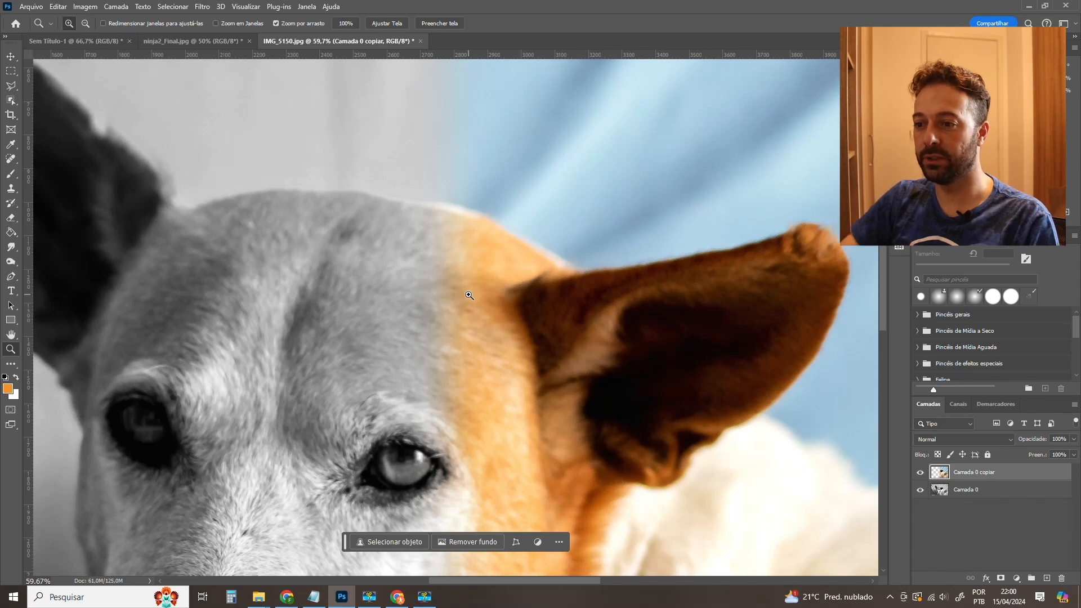
{"action": "left_click", "coordinate": [480, 269], "text": "alt"}
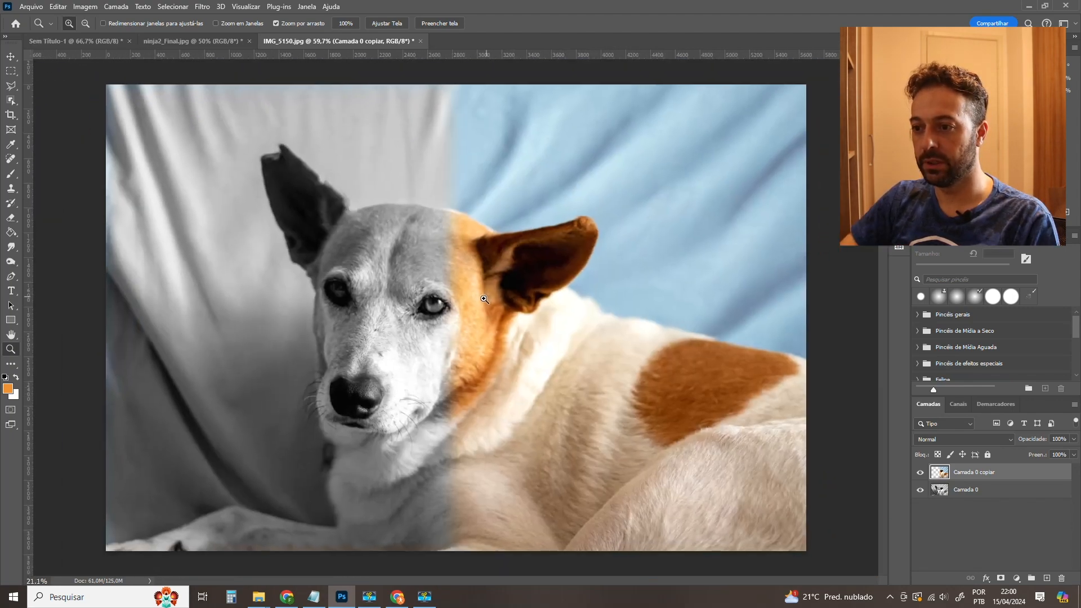
{"action": "left_click_drag", "start_coordinate": [484, 299], "coordinate": [490, 300]}
{"action": "key", "text": "ctrl+z"}
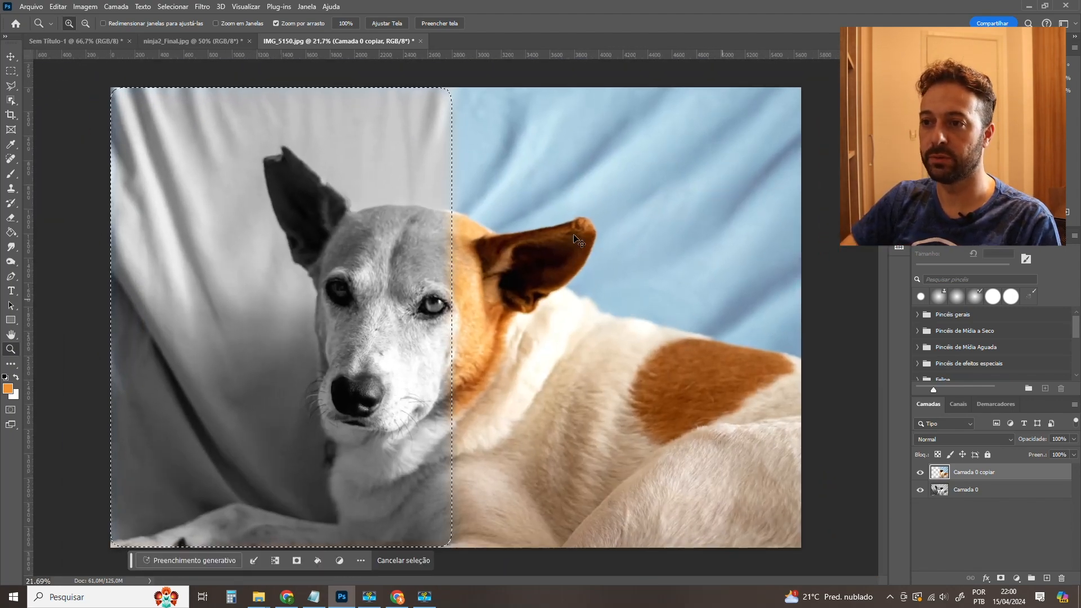
{"action": "key", "text": "ctrl+z"}
{"action": "key", "text": "ctrl+z"}
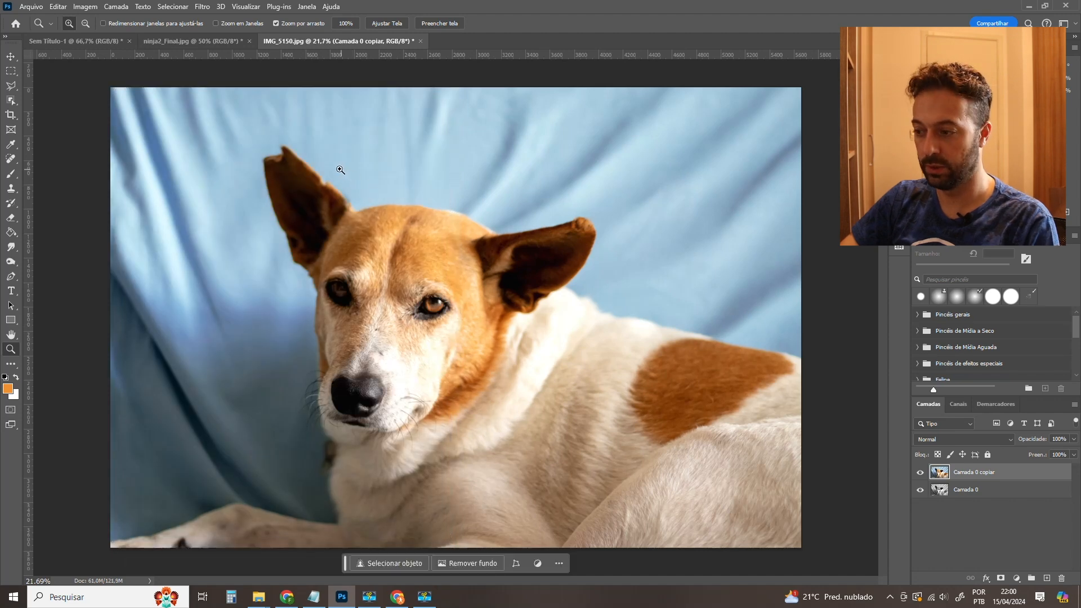
With Difusão set to 200 px, delete a marquee selection of Camada 0 copiar's left half, deselect, and inspect the transition up close.
{"action": "key", "text": "m"}
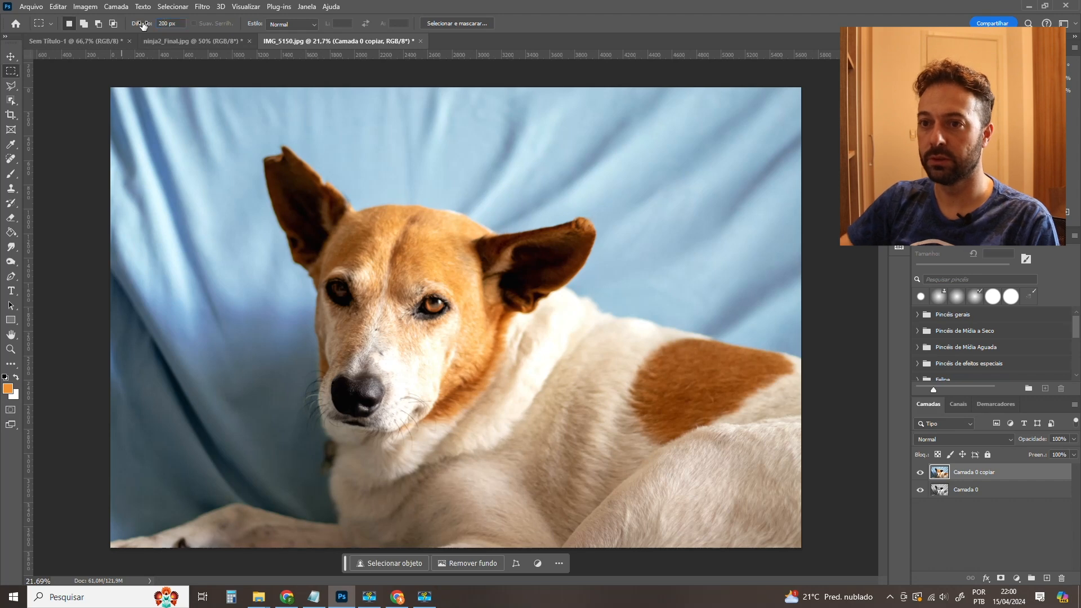
{"action": "left_click_drag", "start_coordinate": [93, 77], "coordinate": [444, 605]}
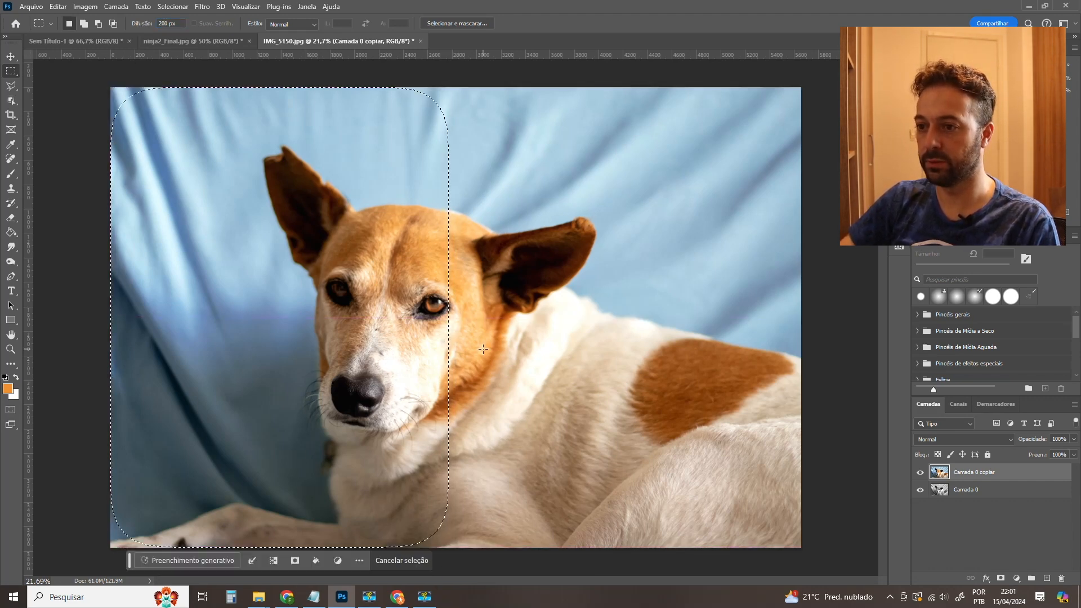
{"action": "key", "text": "ctrl+shift+u"}
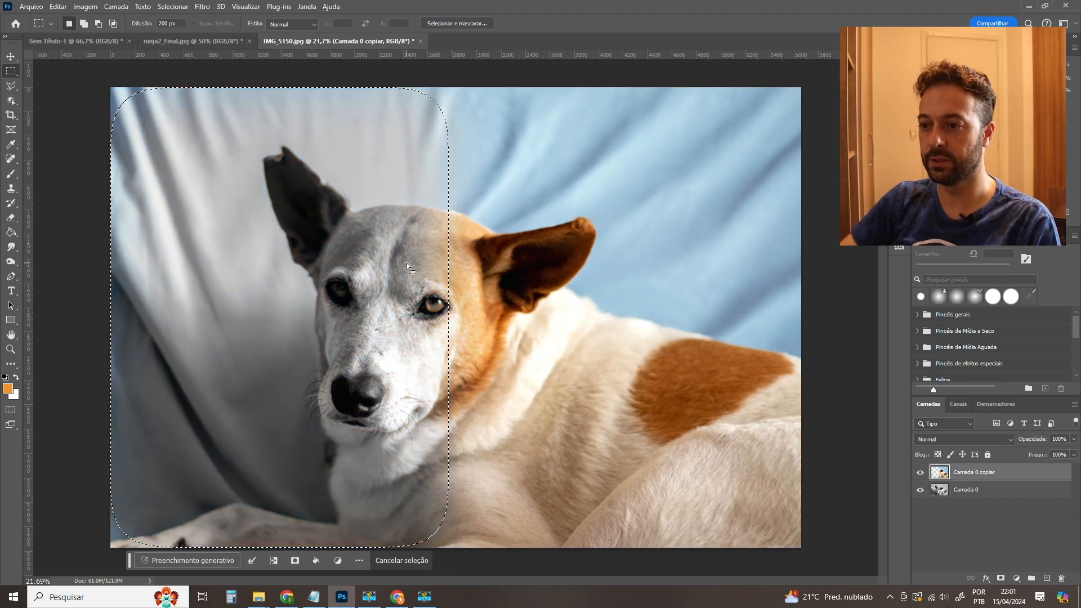
{"action": "key", "text": "ctrl+d"}
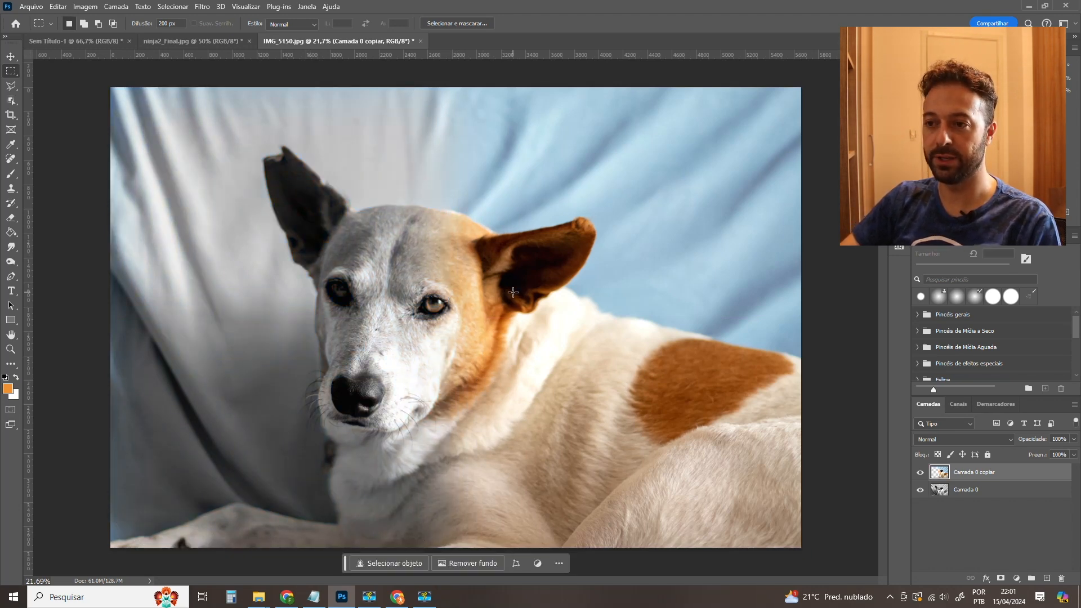
{"action": "key", "text": "z"}
{"action": "left_click_drag", "start_coordinate": [431, 247], "coordinate": [431, 247]}
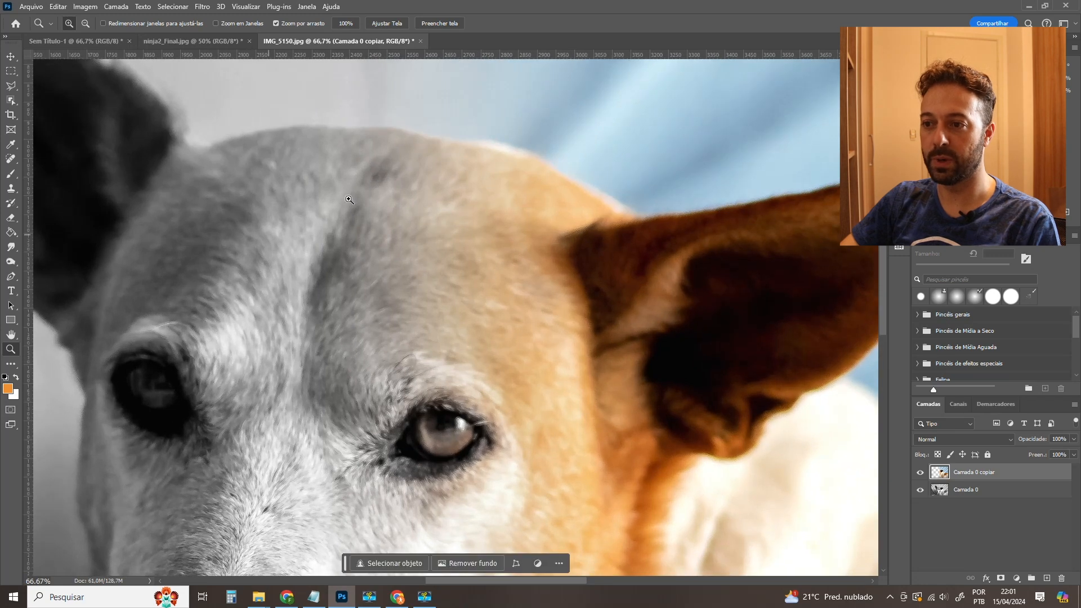
{"action": "left_click_drag", "start_coordinate": [491, 270], "coordinate": [154, 218]}
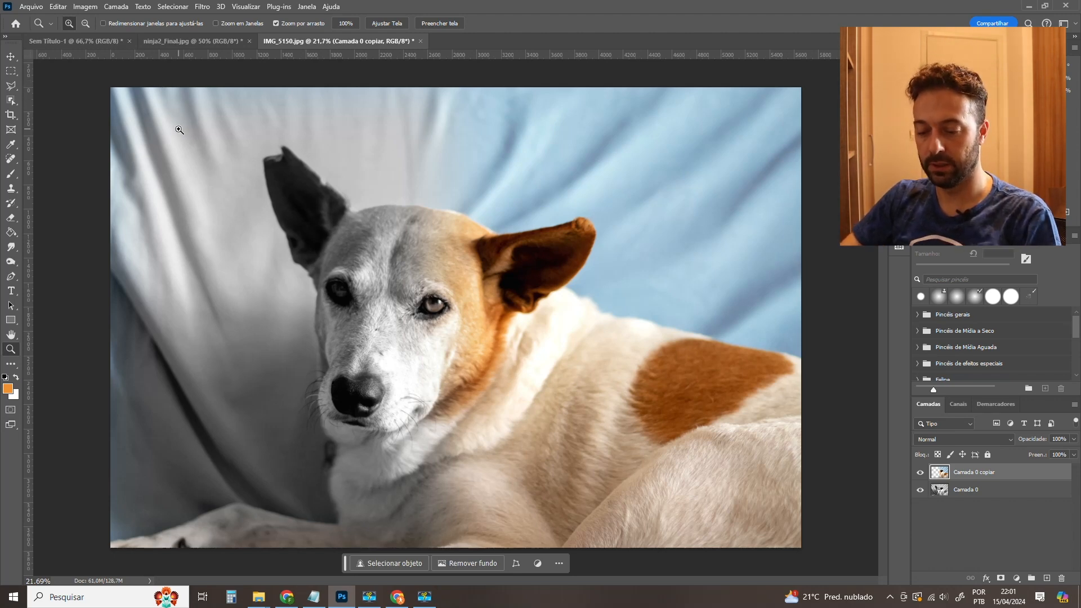
Set Difusão to 0 px, delete about the left third of Camada 0 copiar at full height with a marquee selection, and deselect.
{"action": "key", "text": "m"}
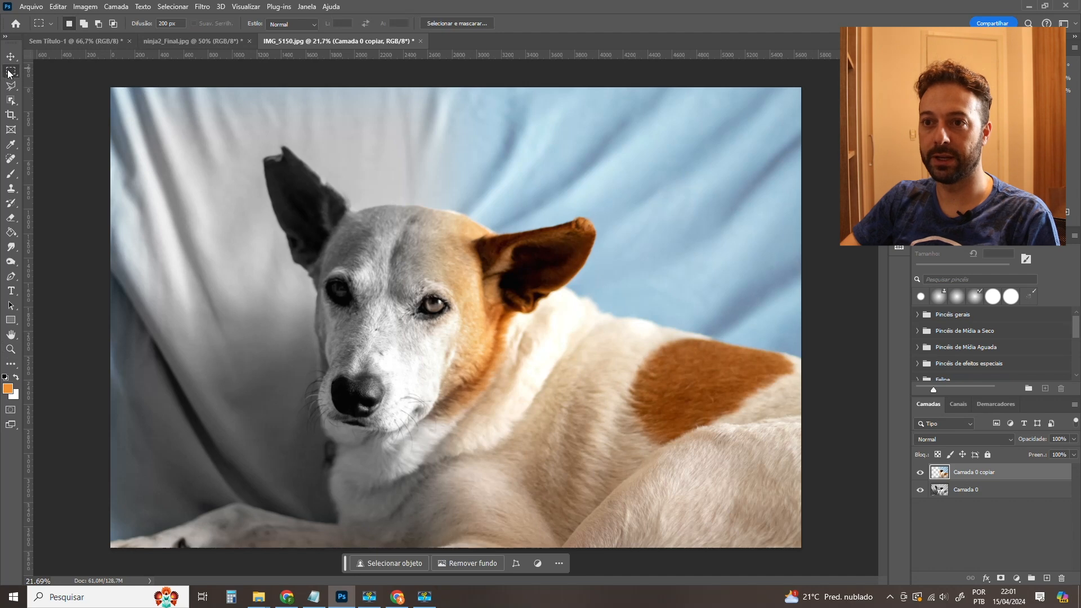
{"action": "double_click", "coordinate": [175, 22]}
{"action": "type", "text": "0"}
{"action": "left_click_drag", "start_coordinate": [73, 76], "coordinate": [359, 579]}
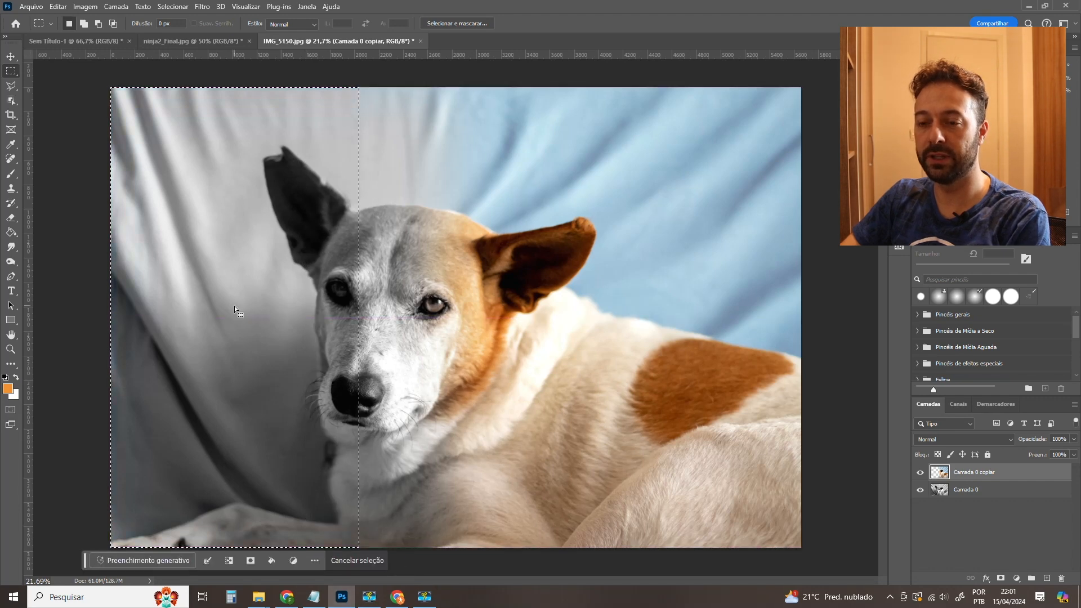
{"action": "left_click", "coordinate": [114, 78]}
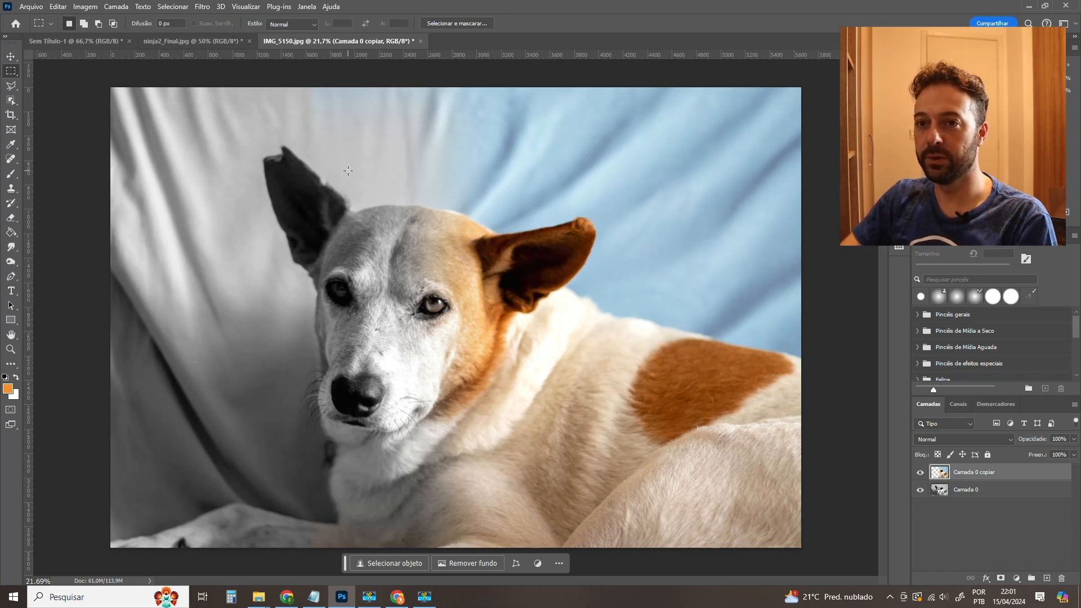
Create a new 1458 x 1080 px document at 72 pixels per inch in RGB with a white background.
{"action": "left_click", "coordinate": [31, 6]}
{"action": "left_click", "coordinate": [28, 16]}
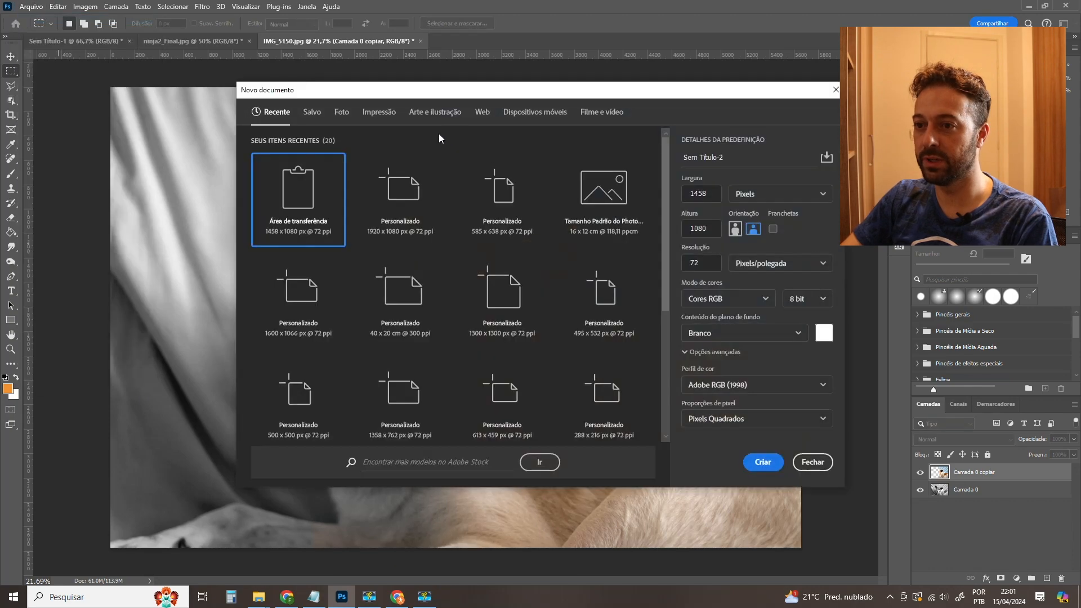
{"action": "left_click", "coordinate": [762, 461]}
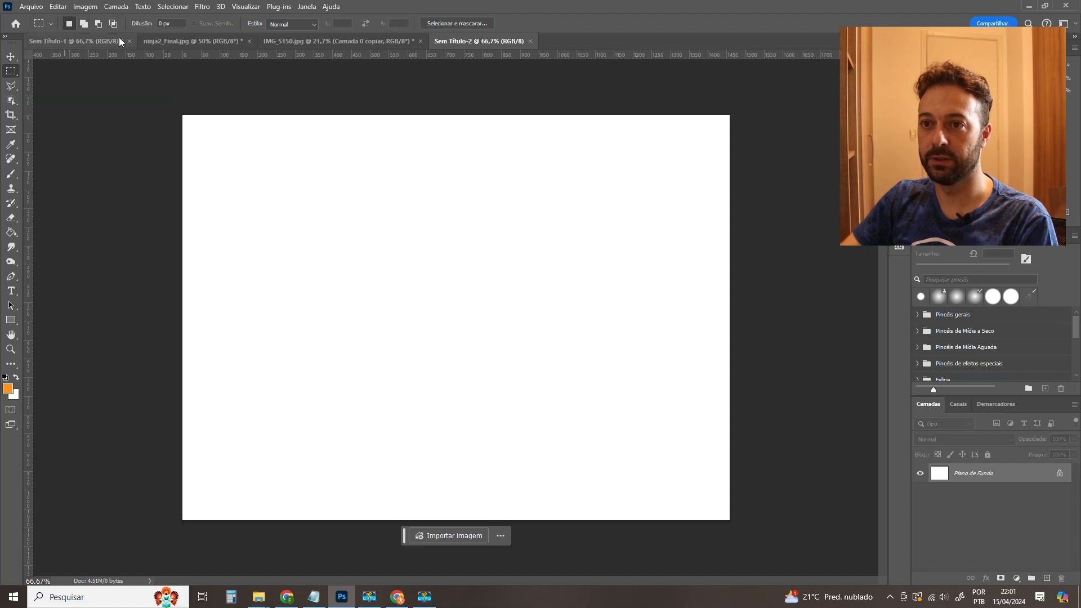
With Difusão at 50 px, marquee-select a large central rectangle and fill it with the orange foreground colour.
{"action": "type", "text": "50"}
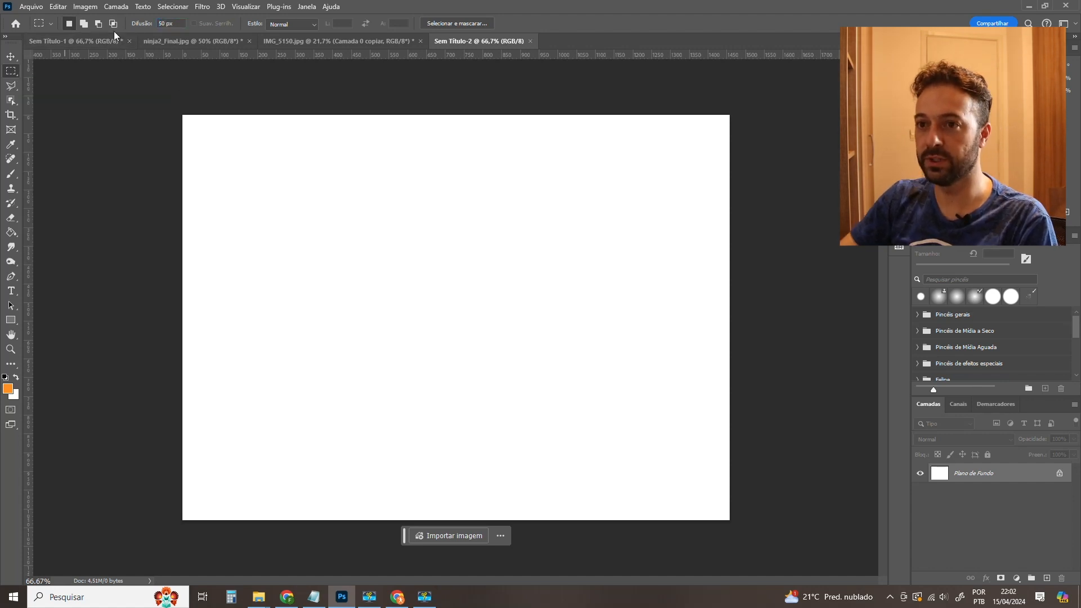
{"action": "left_click_drag", "start_coordinate": [258, 180], "coordinate": [623, 452]}
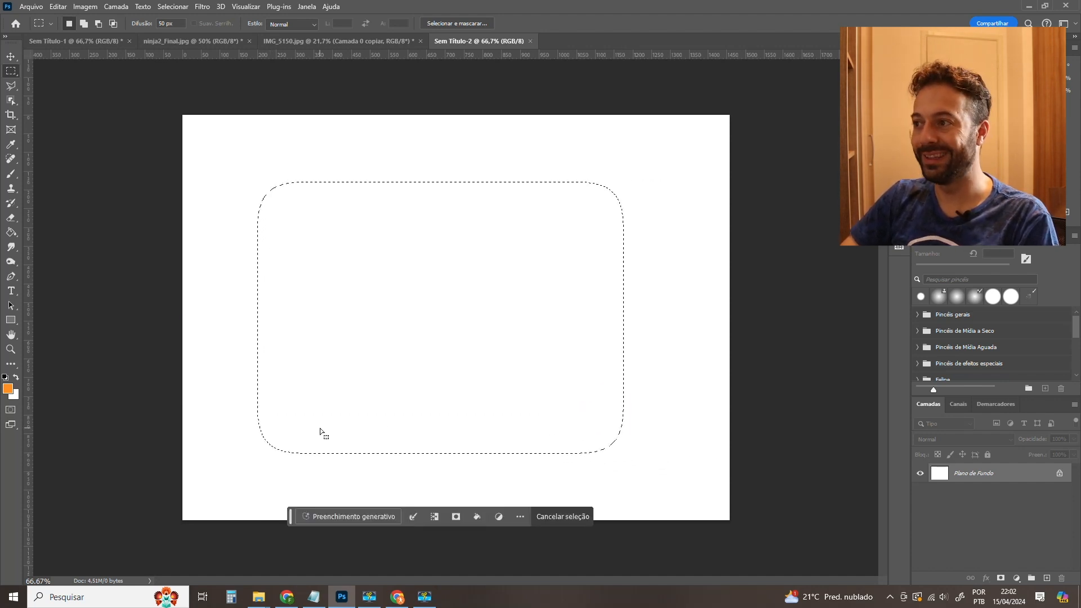
{"action": "key", "text": "alt+BackSpace"}
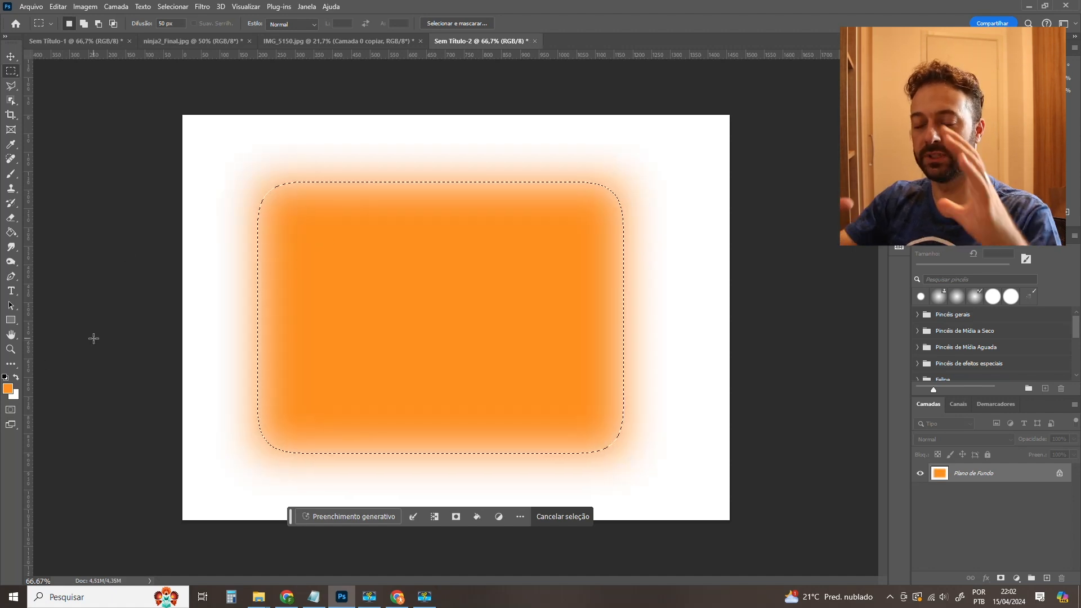
Set the foreground colour to a saturated blue, fill the feathered selection with it, and undo that fill.
{"action": "left_click", "coordinate": [8, 389]}
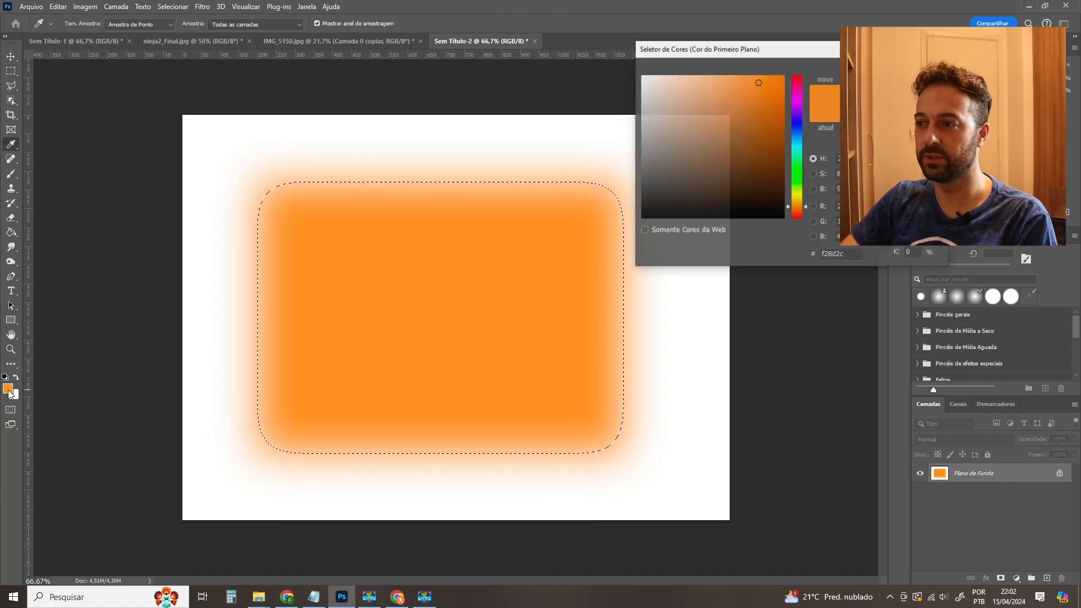
{"action": "left_click", "coordinate": [783, 152]}
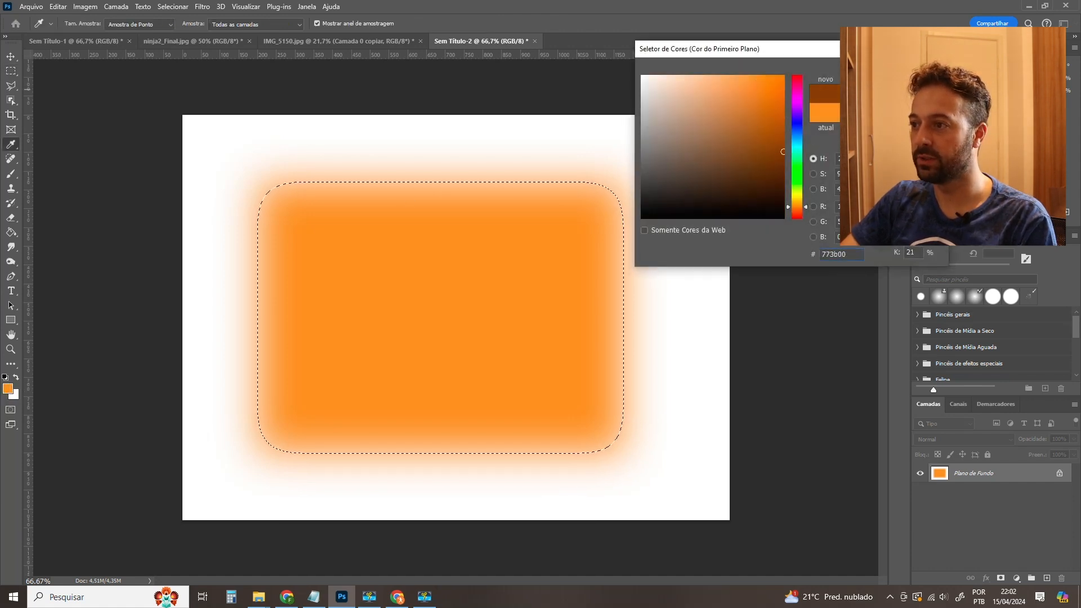
{"action": "mouse_move", "coordinate": [796, 141]}
{"action": "left_mouse_down"}
{"action": "mouse_move", "coordinate": [798, 124]}
{"action": "mouse_move", "coordinate": [765, 96]}
{"action": "mouse_move", "coordinate": [786, 75]}
{"action": "left_mouse_up"}
{"action": "left_click", "coordinate": [912, 72]}
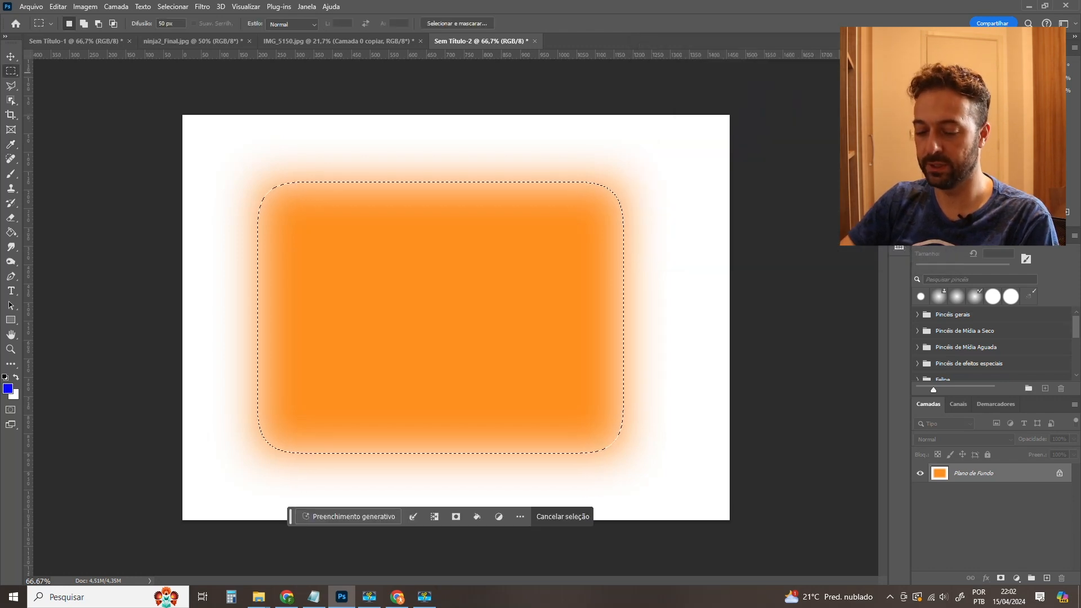
{"action": "key", "text": "alt+BackSpace"}
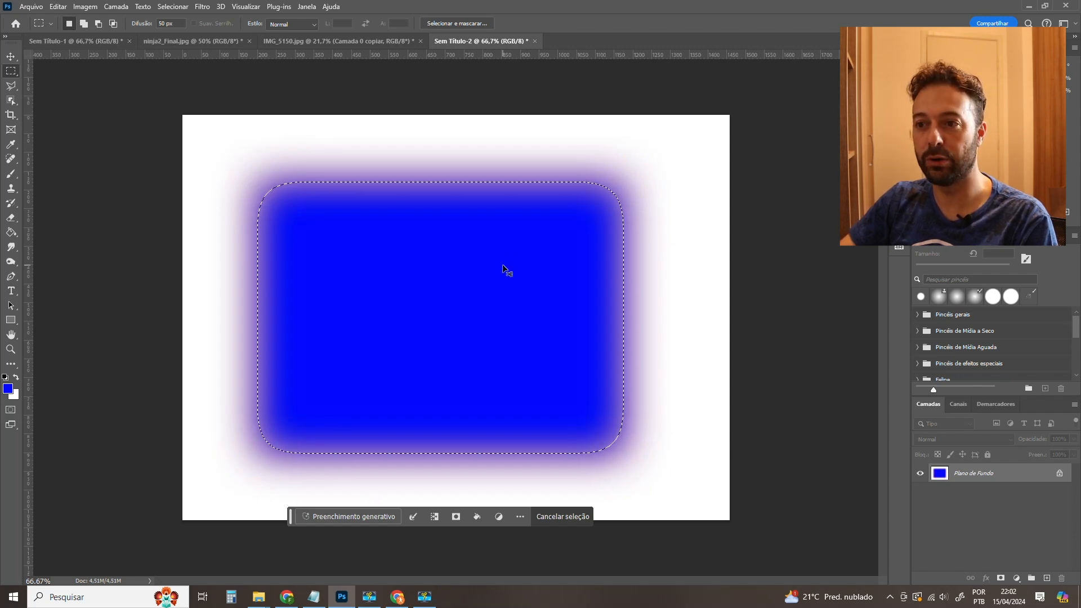
{"action": "key", "text": "ctrl+z"}
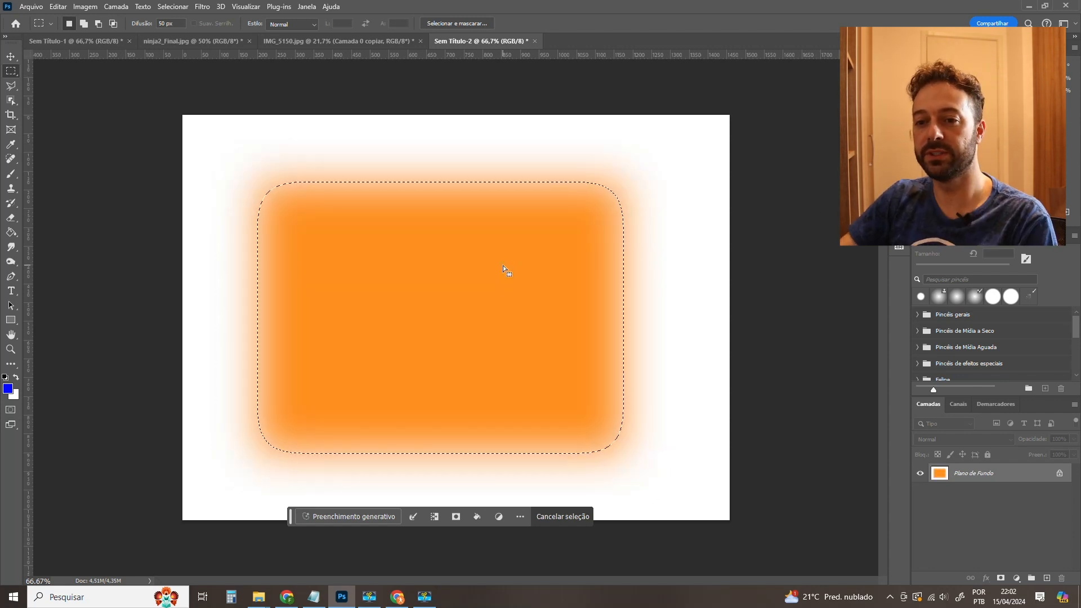
Set the background colour to red, fill the selection with red and with the blue foreground, and undo back to the orange fill.
{"action": "left_click", "coordinate": [15, 397]}
{"action": "left_click", "coordinate": [763, 107]}
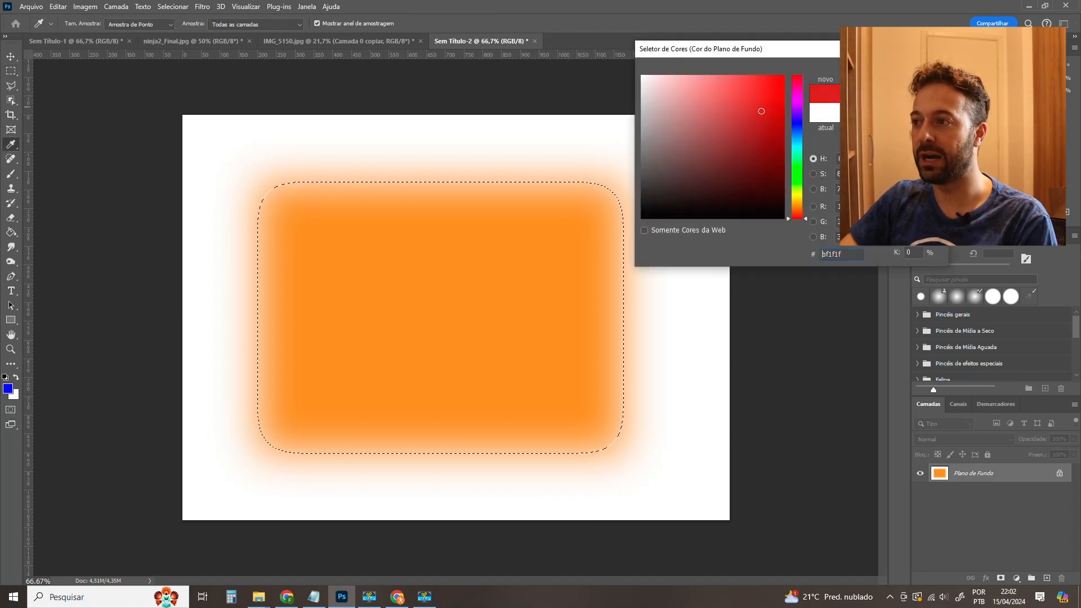
{"action": "key", "text": "Return"}
{"action": "key", "text": "ctrl+BackSpace"}
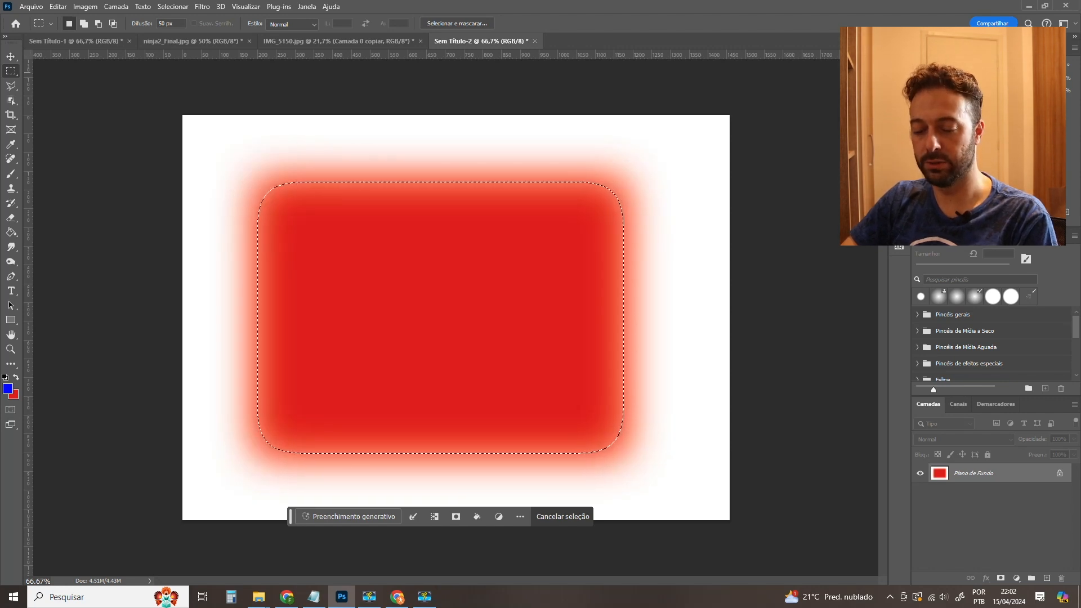
{"action": "key", "text": "alt+BackSpace"}
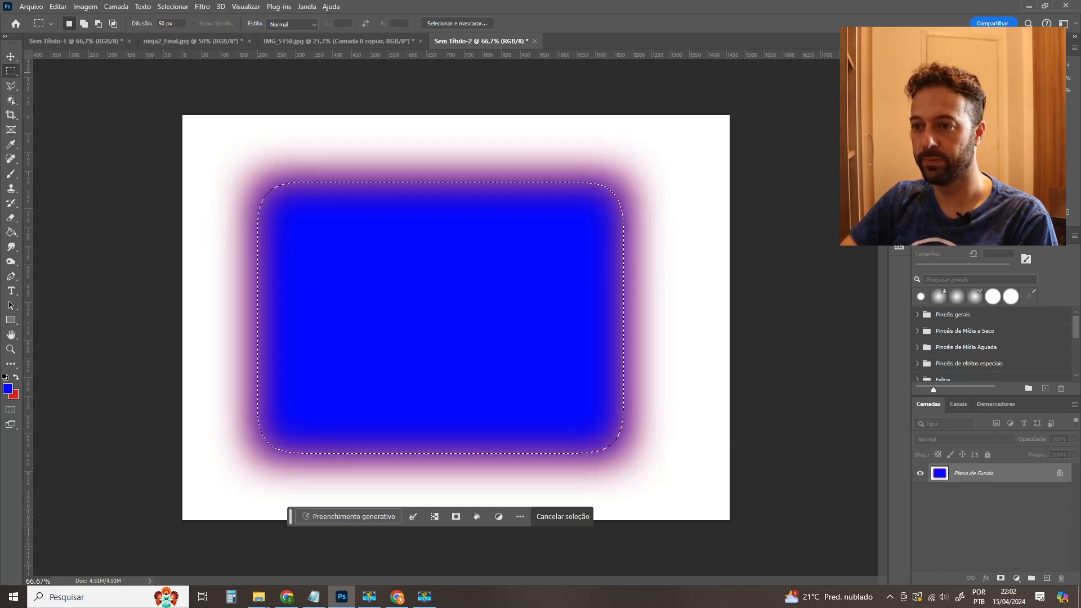
{"action": "key", "text": "ctrl+z"}
{"action": "key", "text": "ctrl+z"}
{"action": "key", "text": "ctrl+z"}
{"action": "key", "text": "ctrl+shift+z"}
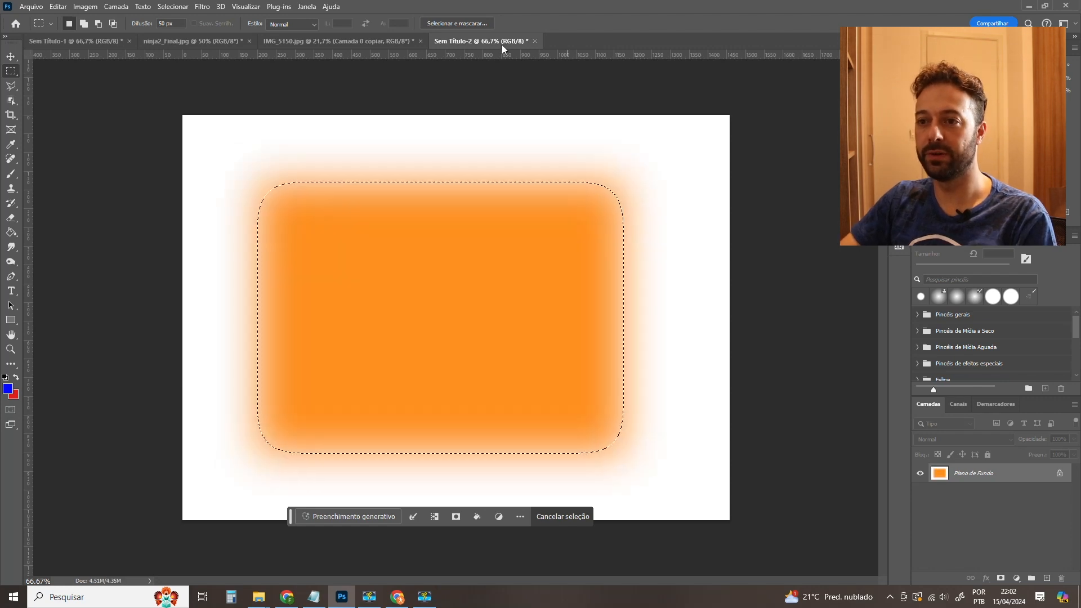
Deselect and add a new layer above Plano de Fundo, filled with the default white background colour while Plano de Fundo is hidden.
{"action": "key", "text": "ctrl+d"}
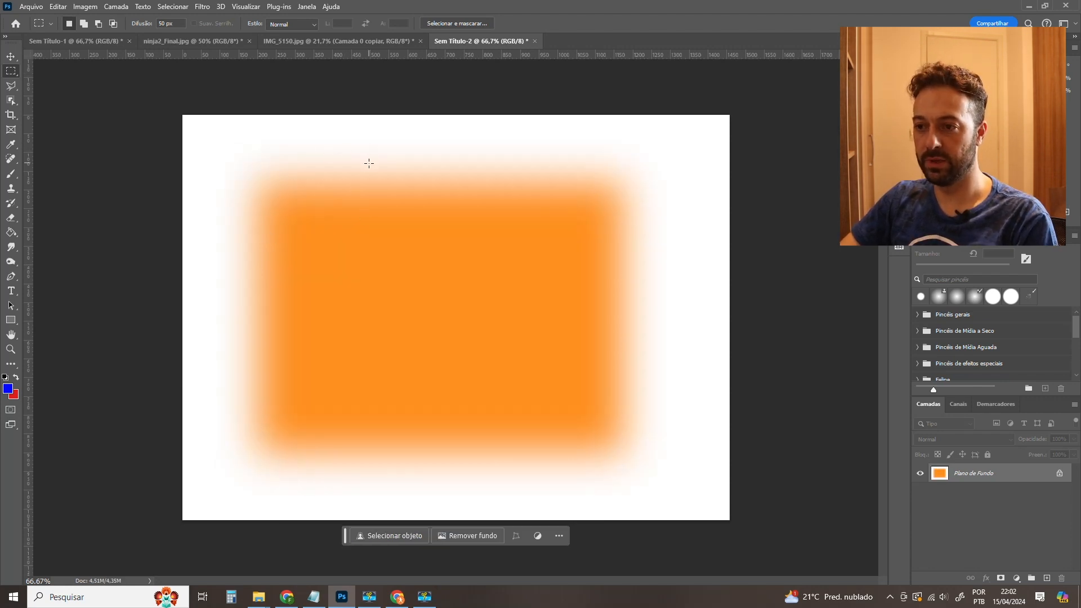
{"action": "key", "text": "v"}
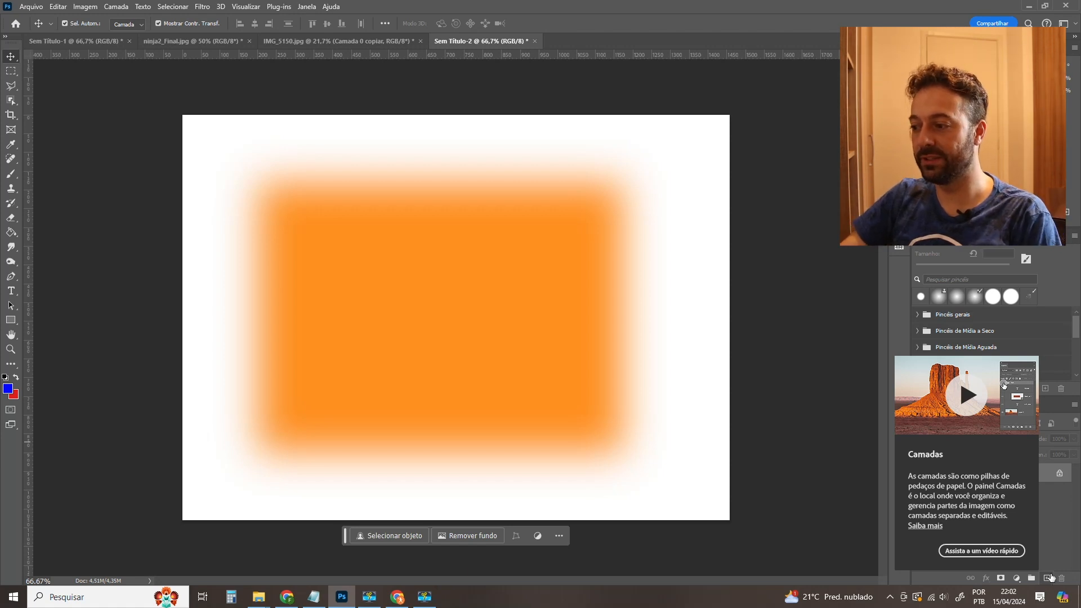
{"action": "left_click", "coordinate": [1045, 579]}
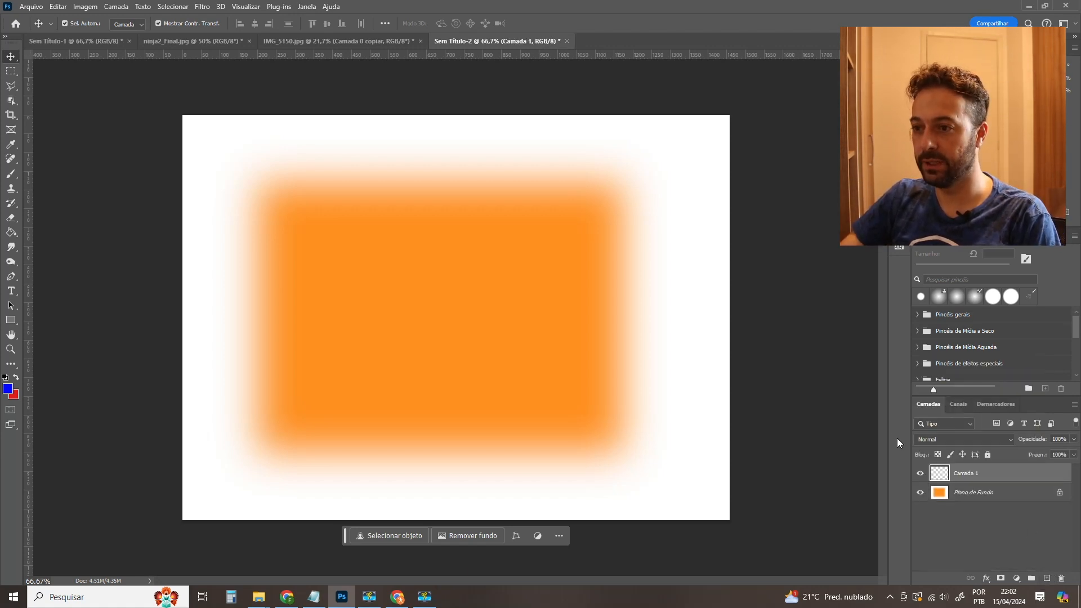
{"action": "left_click", "coordinate": [920, 494]}
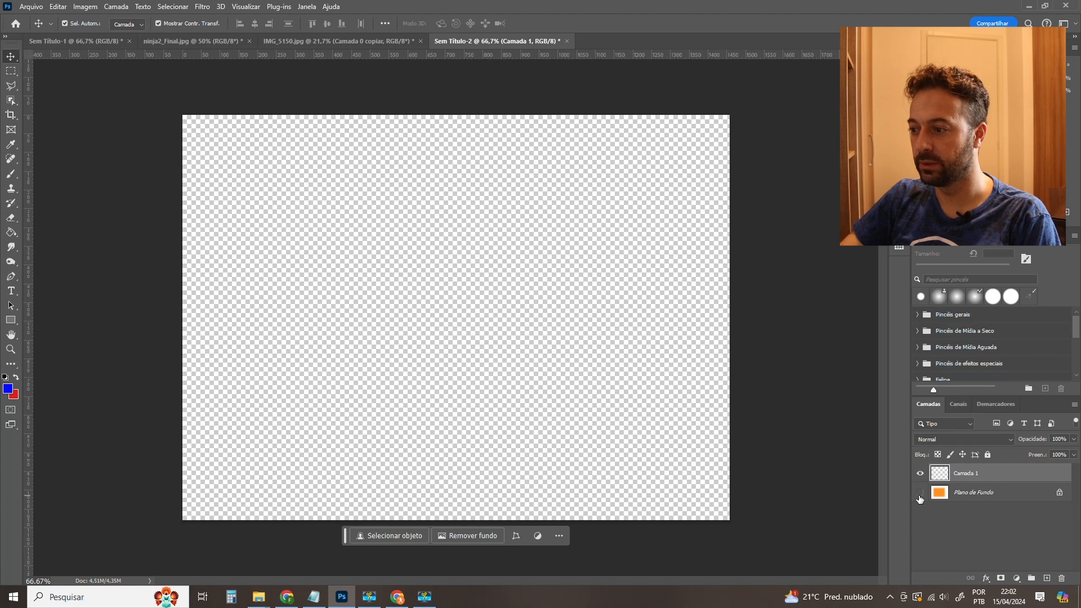
{"action": "key", "text": "d"}
{"action": "key", "text": "ctrl+BackSpace"}
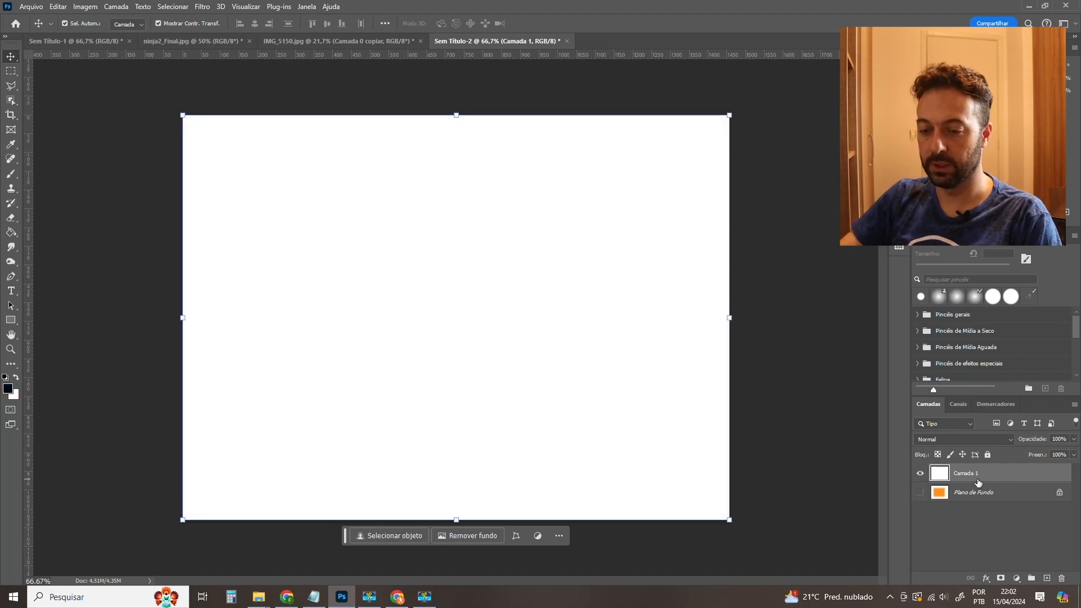
Sample the feathered rectangle's orange from Plano de Fundo as the foreground colour, hiding Camada 1 only while sampling.
{"action": "key", "text": "m"}
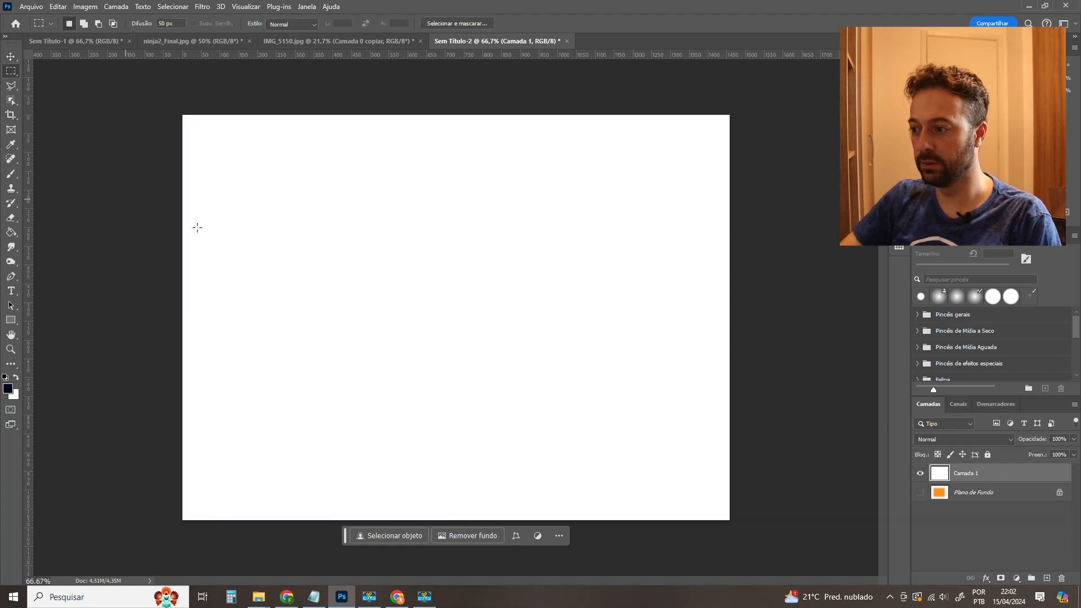
{"action": "left_click", "coordinate": [1012, 493]}
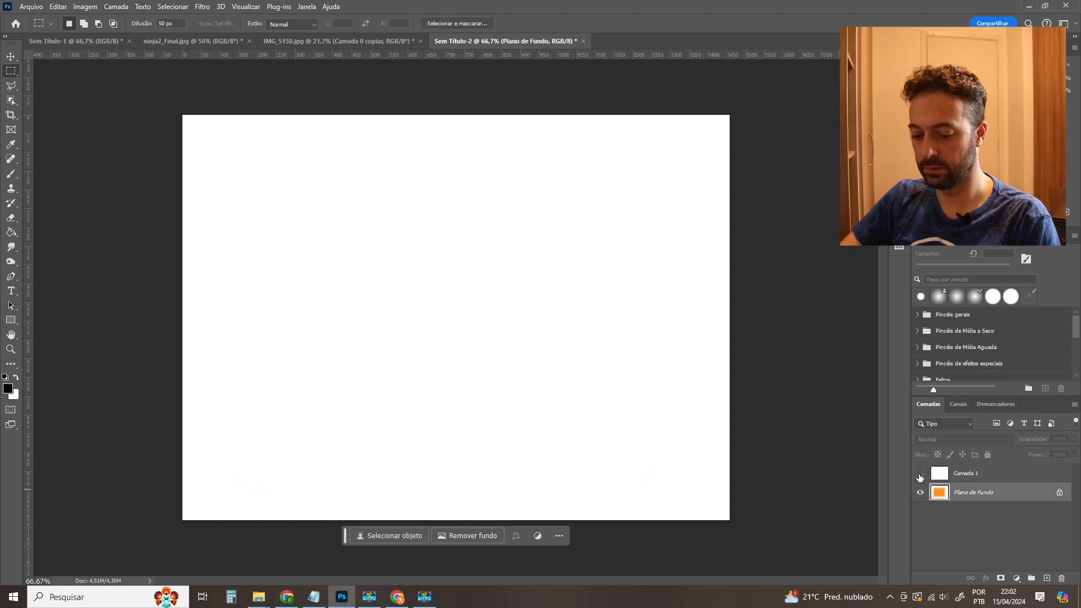
{"action": "left_click", "coordinate": [920, 475]}
{"action": "key", "text": "i"}
{"action": "left_click", "coordinate": [417, 275]}
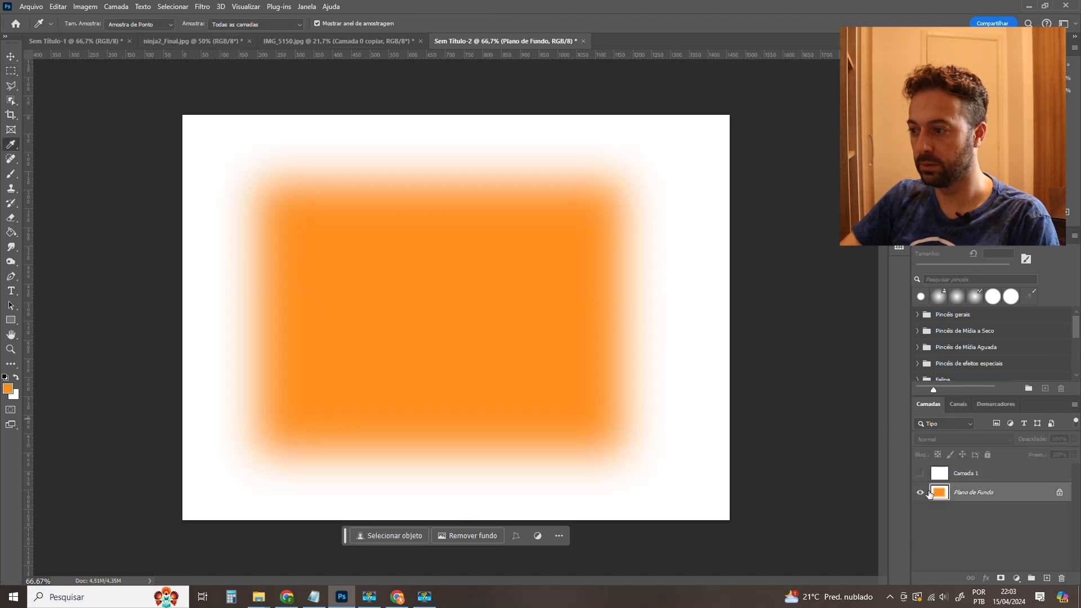
{"action": "left_click", "coordinate": [920, 474]}
With Difusão at 0 px, marquee-select a central rectangle on Camada 1, fill it with the orange foreground colour, and deselect.
{"action": "key", "text": "m"}
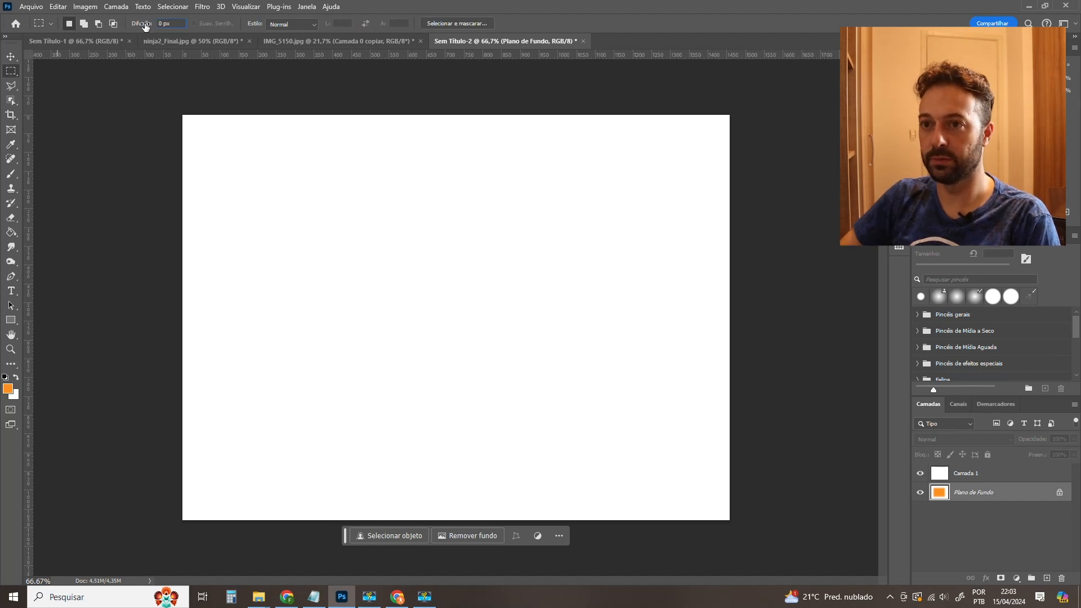
{"action": "left_click_drag", "start_coordinate": [271, 199], "coordinate": [647, 442]}
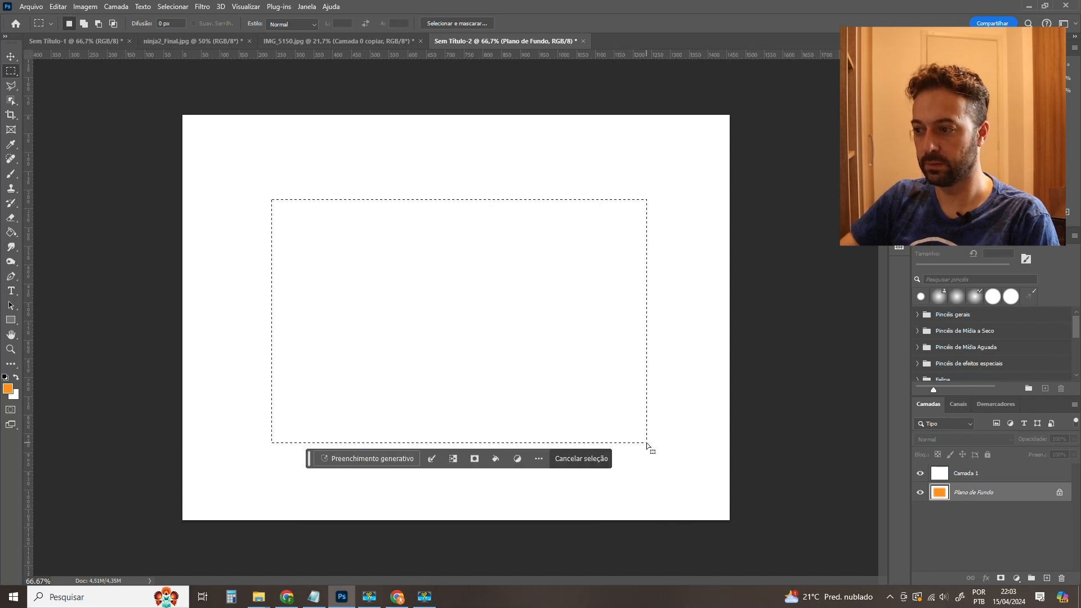
{"action": "left_click", "coordinate": [979, 476]}
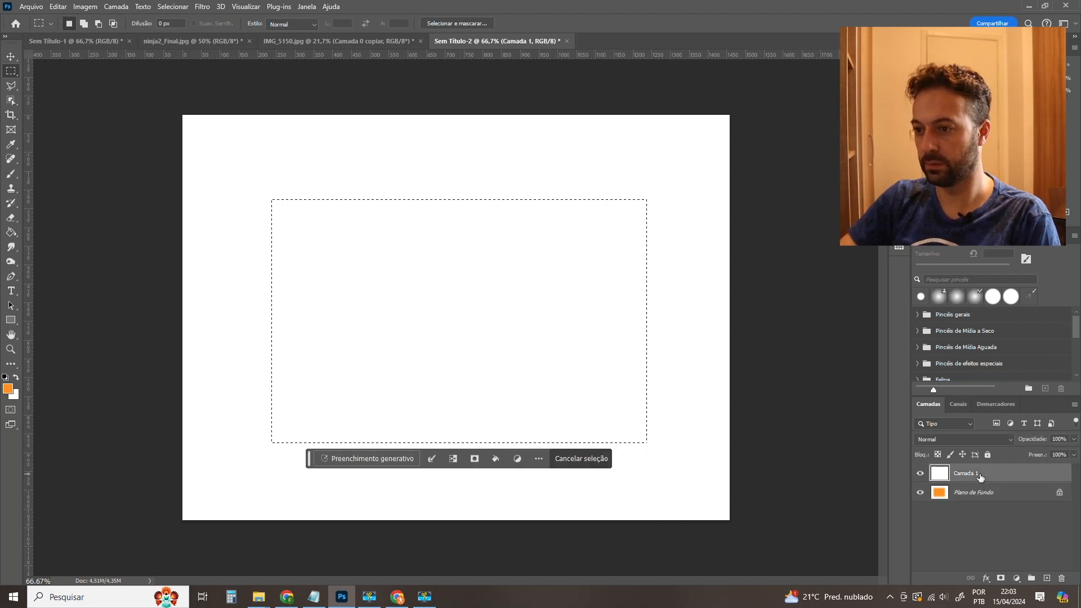
{"action": "key", "text": "alt+BackSpace"}
{"action": "key", "text": "ctrl+d"}
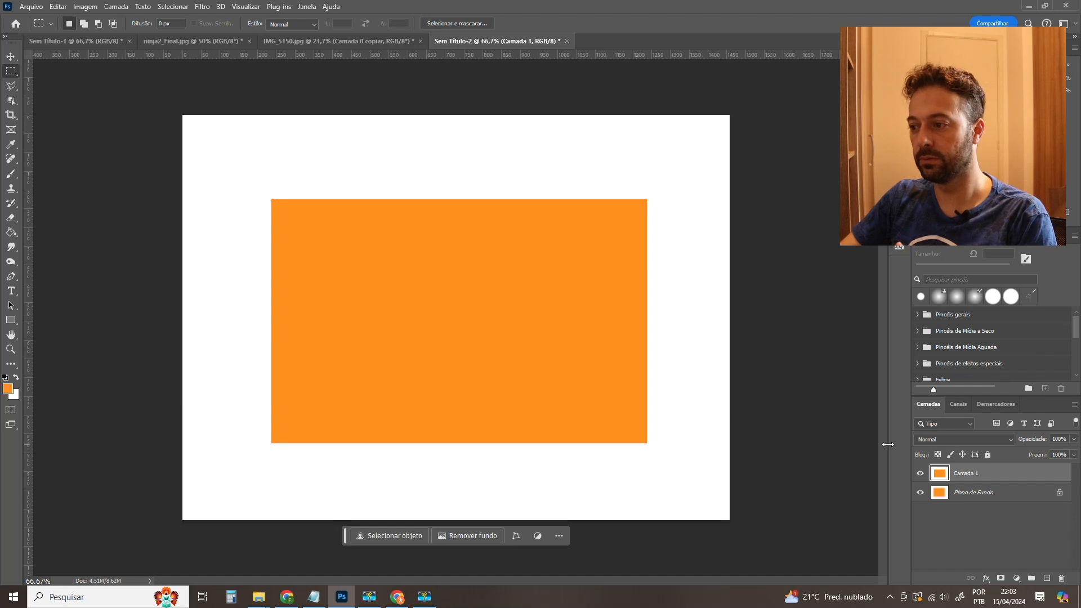
Toggle Camada 1's visibility to compare its hard-edged rectangle with the feathered one on Plano de Fundo.
{"action": "left_click", "coordinate": [921, 474]}
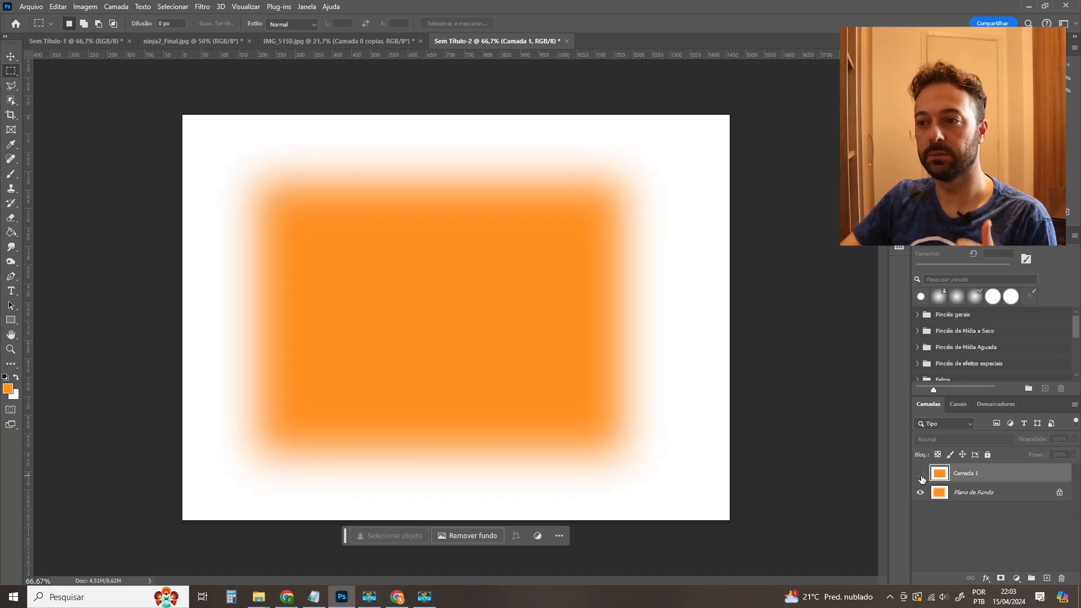
{"action": "left_click", "coordinate": [921, 476]}
{"action": "left_click", "coordinate": [920, 476]}
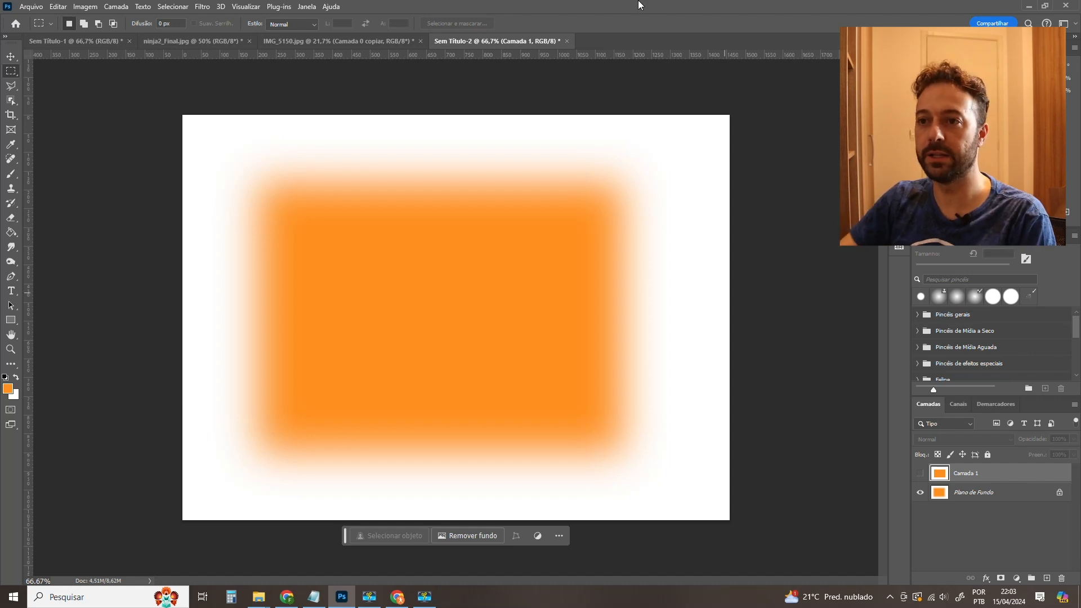
Switch to the IMG_5150.jpg document and try repositioning Camada 0 copiar with the Move tool.
{"action": "left_click", "coordinate": [301, 39]}
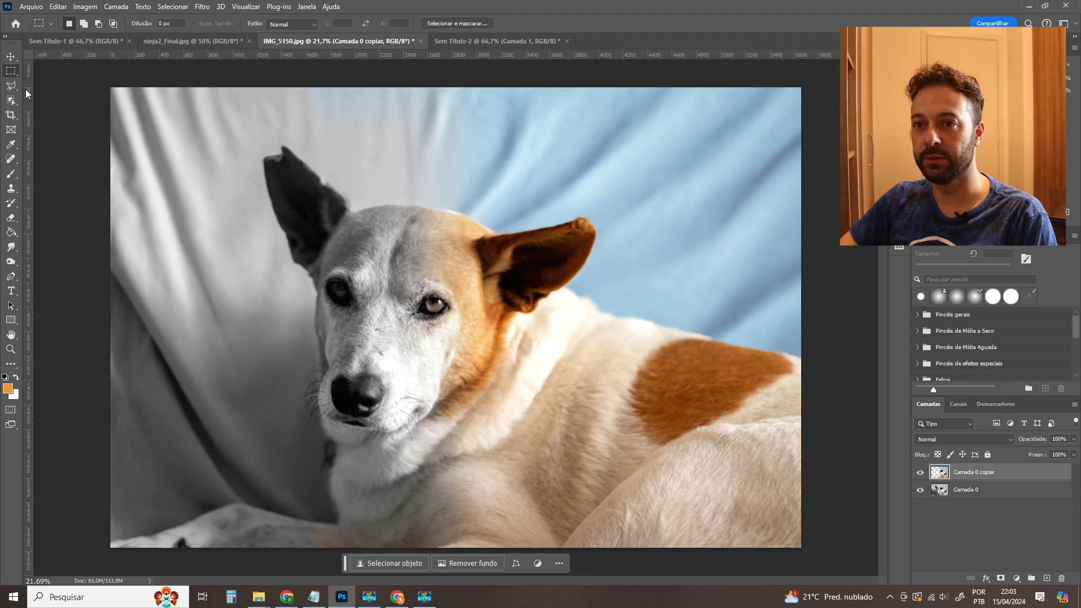
{"action": "left_click", "coordinate": [12, 58]}
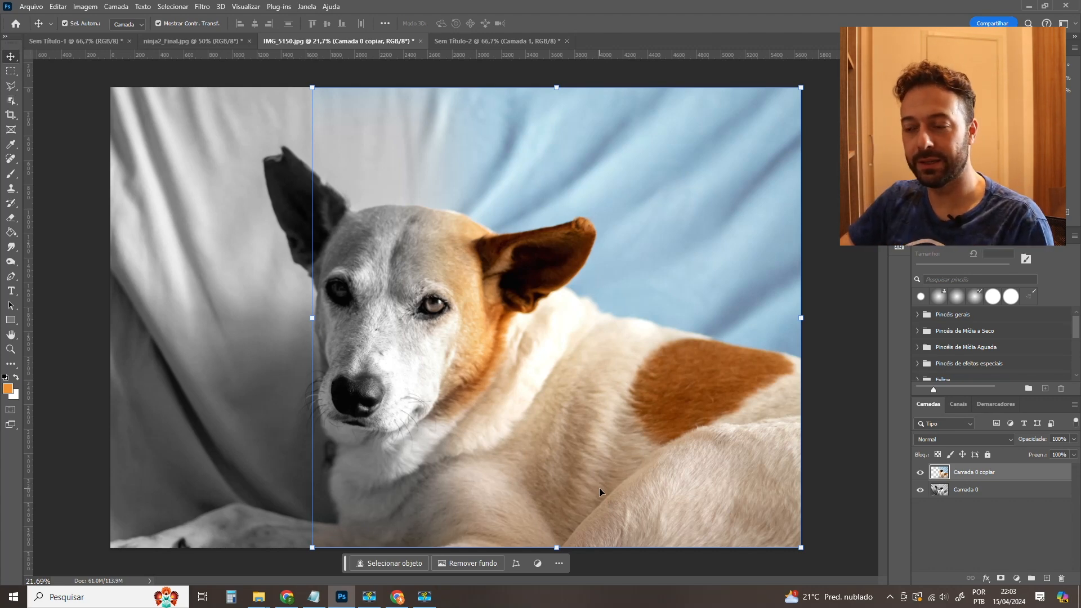
{"action": "left_click_drag", "start_coordinate": [597, 332], "coordinate": [507, 326]}
{"action": "left_click_drag", "start_coordinate": [418, 301], "coordinate": [597, 320]}
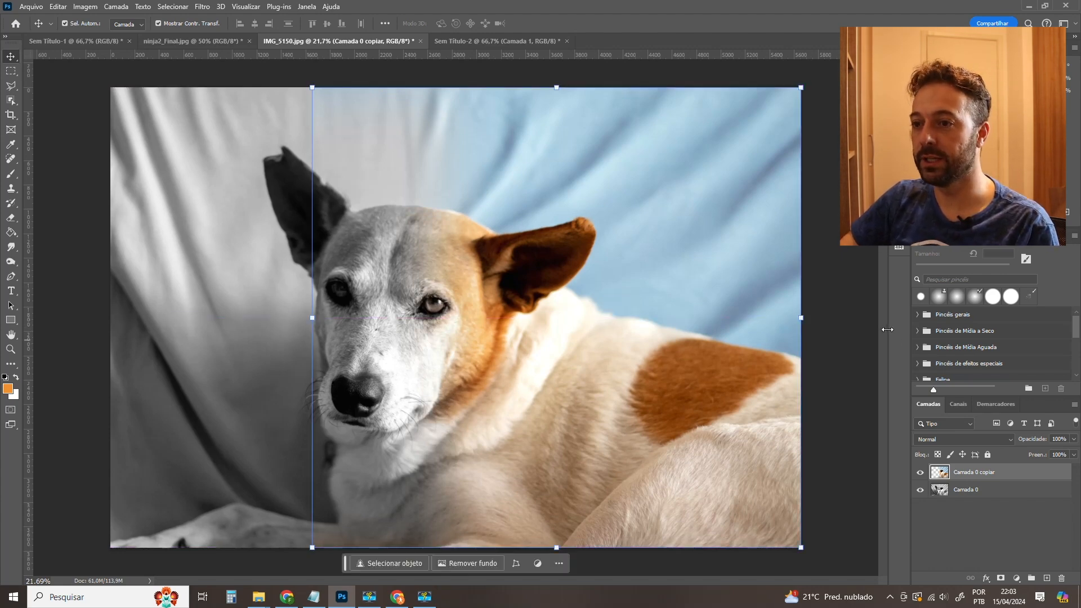
Undo the recent edits to Camada 0 copiar back to before its left side was deleted.
{"action": "key", "text": "ctrl+z"}
{"action": "key", "text": "ctrl+z"}
{"action": "key", "text": "ctrl+z"}
{"action": "key", "text": "ctrl+z"}
{"action": "key", "text": "ctrl+z"}
{"action": "key", "text": "ctrl+z"}
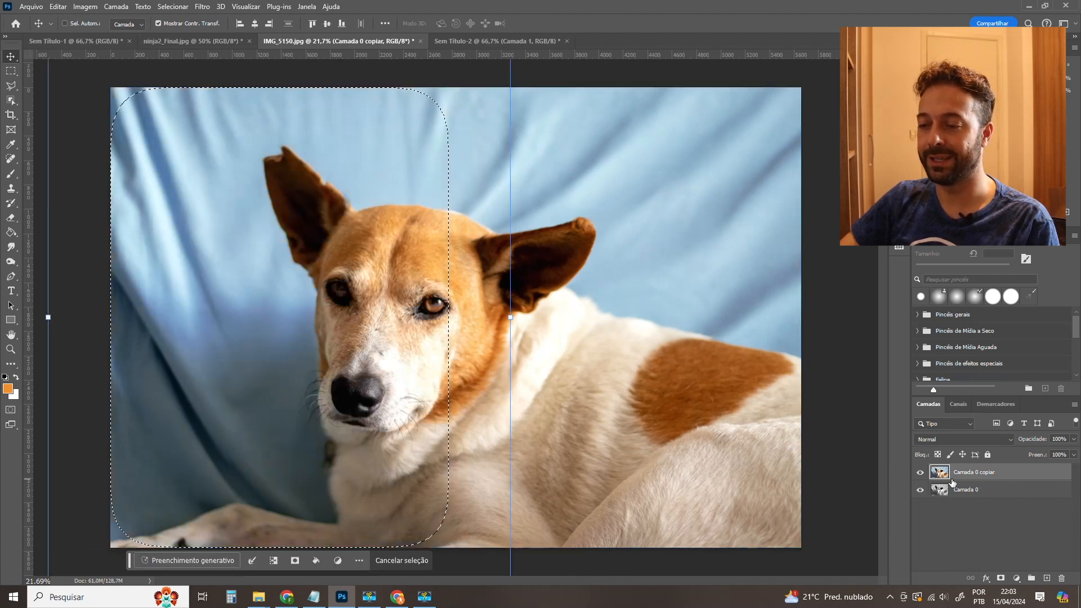
{"action": "left_click", "coordinate": [924, 386]}
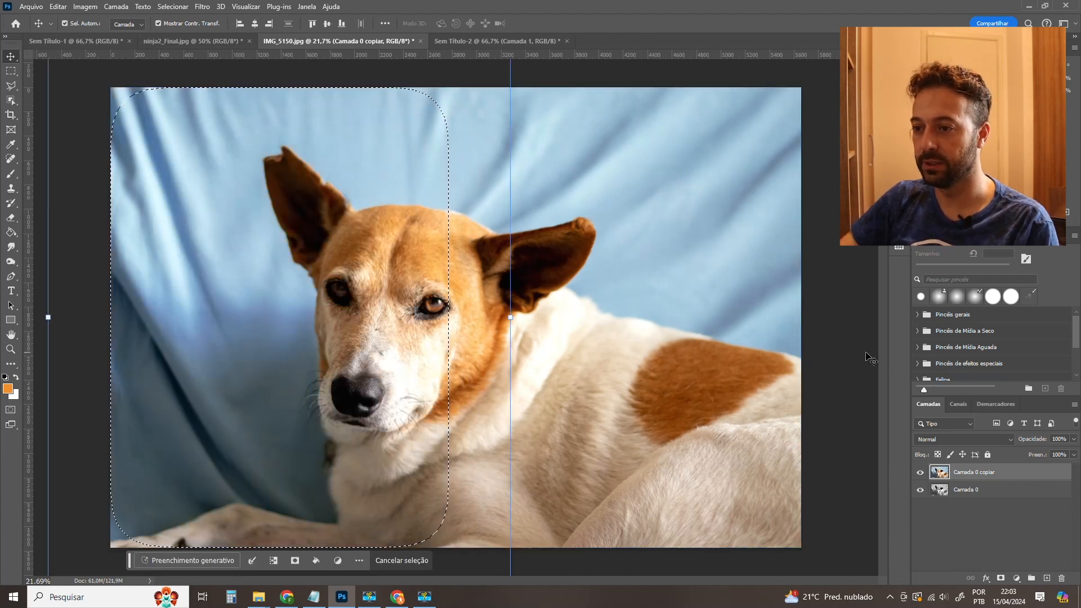
Deselect and duplicate the layer Camada 0 copiar.
{"action": "key", "text": "ctrl+d"}
{"action": "key", "text": "m"}
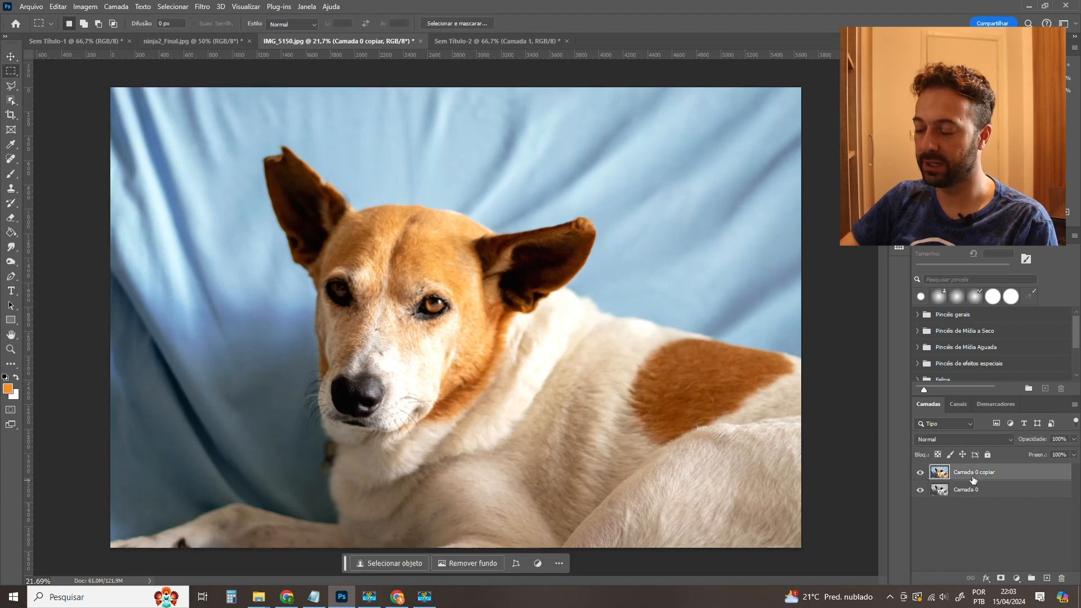
{"action": "left_click_drag", "start_coordinate": [971, 474], "coordinate": [1045, 577]}
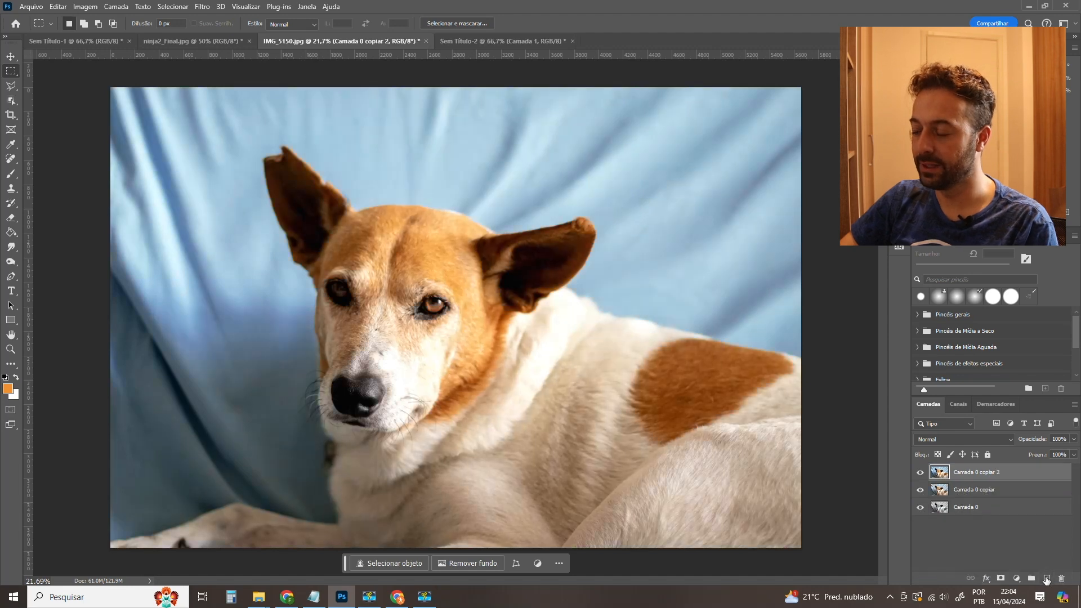
Hide the layer Camada 0 copiar and make Camada 0 copiar 2 the active layer.
{"action": "left_click", "coordinate": [920, 495]}
{"action": "left_click", "coordinate": [1003, 490]}
{"action": "left_click", "coordinate": [969, 478]}
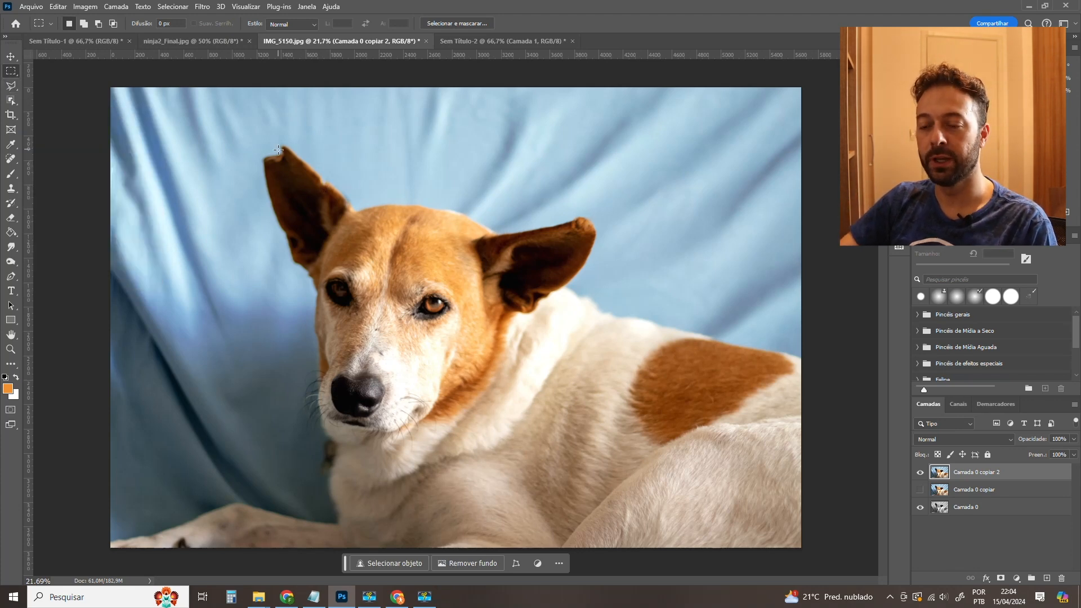
Trace a freehand selection around the dog's head and both ears with the Lasso tool.
{"action": "left_click", "coordinate": [15, 87]}
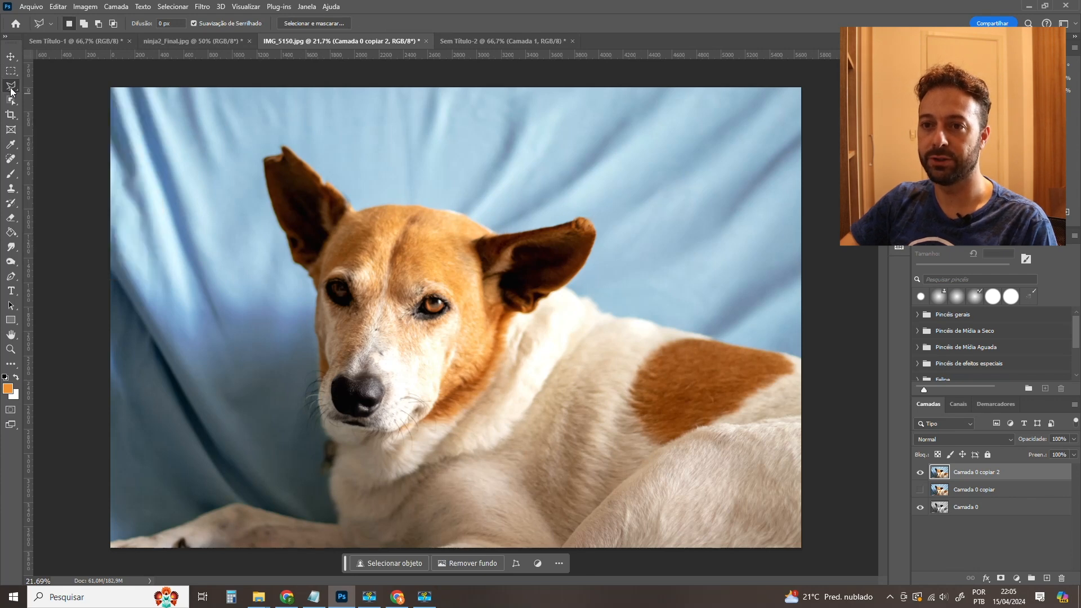
{"action": "right_click", "coordinate": [12, 87]}
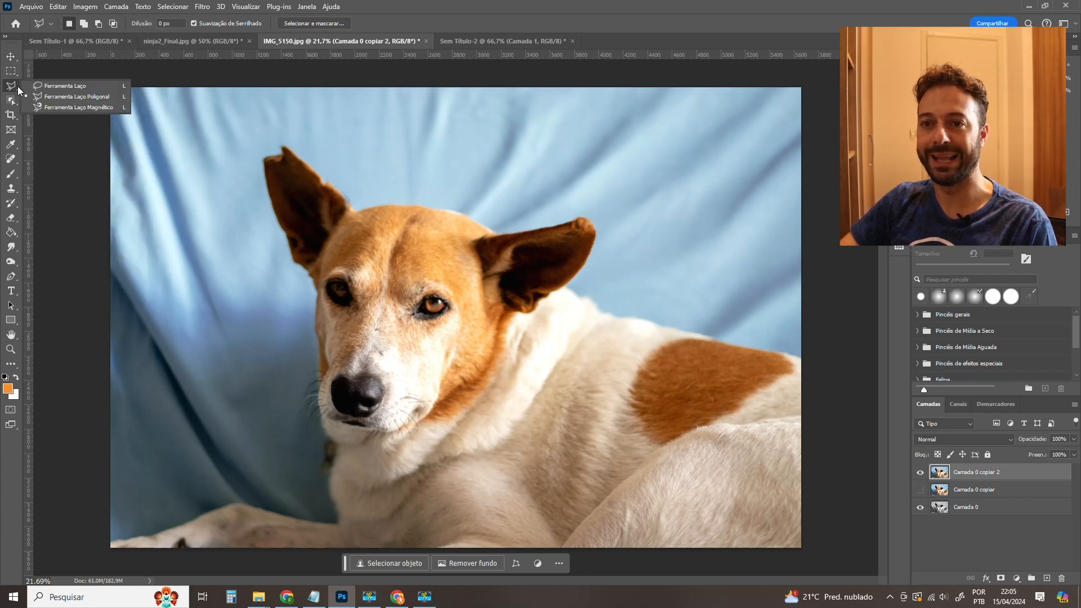
{"action": "left_click", "coordinate": [88, 85]}
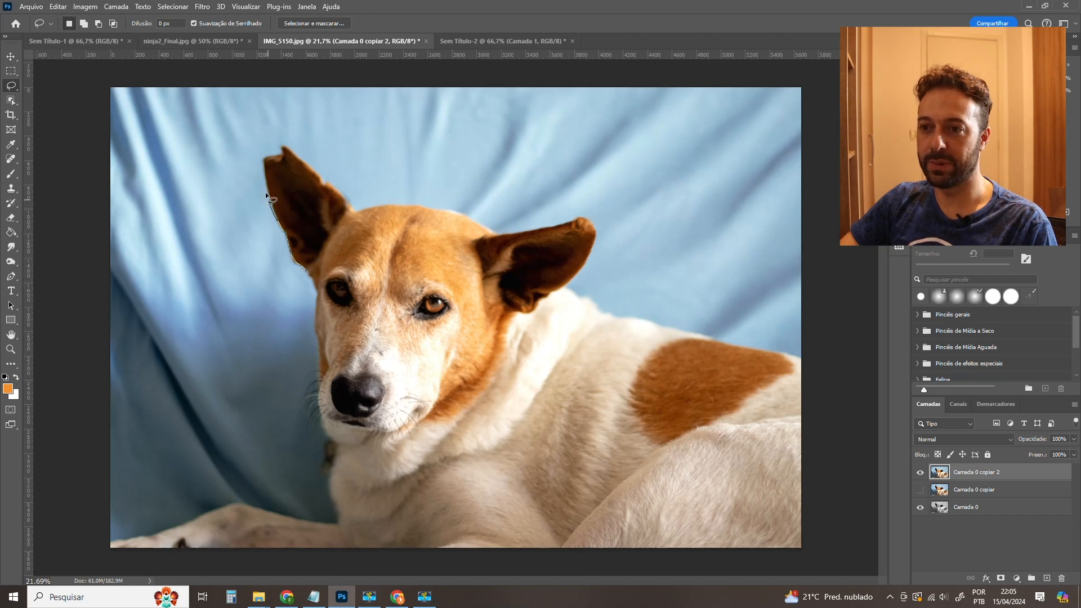
{"action": "left_click_drag", "start_coordinate": [285, 147], "coordinate": [336, 192]}
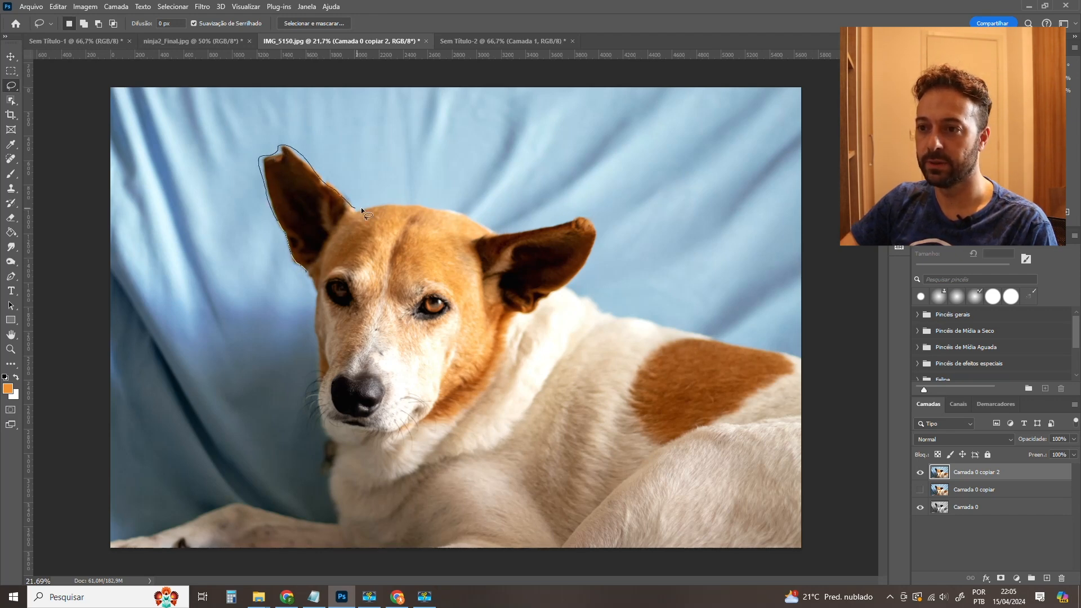
{"action": "left_click_drag", "start_coordinate": [512, 233], "coordinate": [577, 219]}
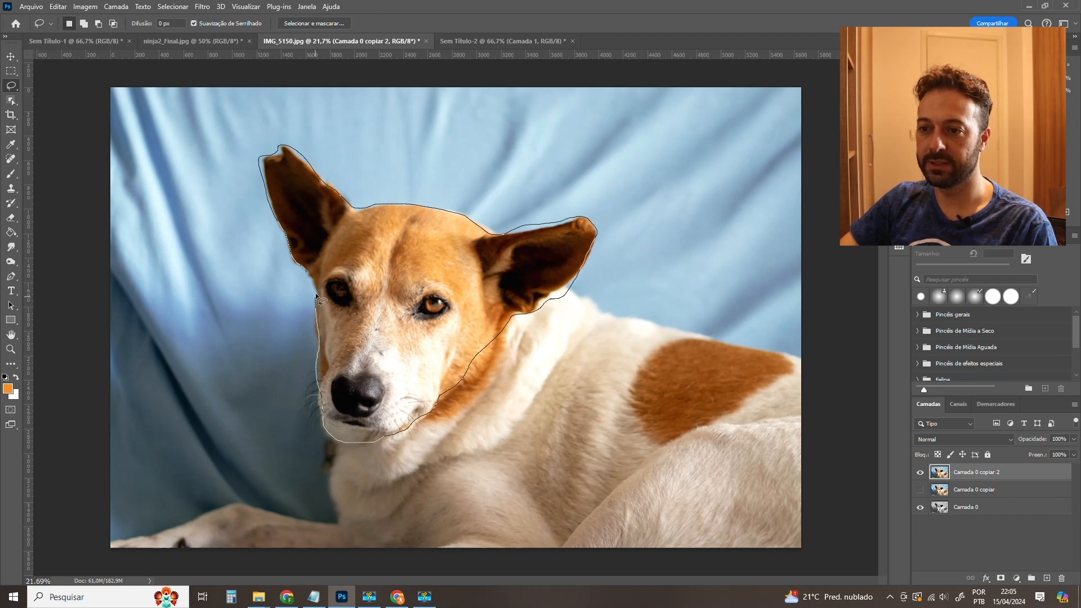
{"action": "left_click_drag", "start_coordinate": [305, 269], "coordinate": [305, 271]}
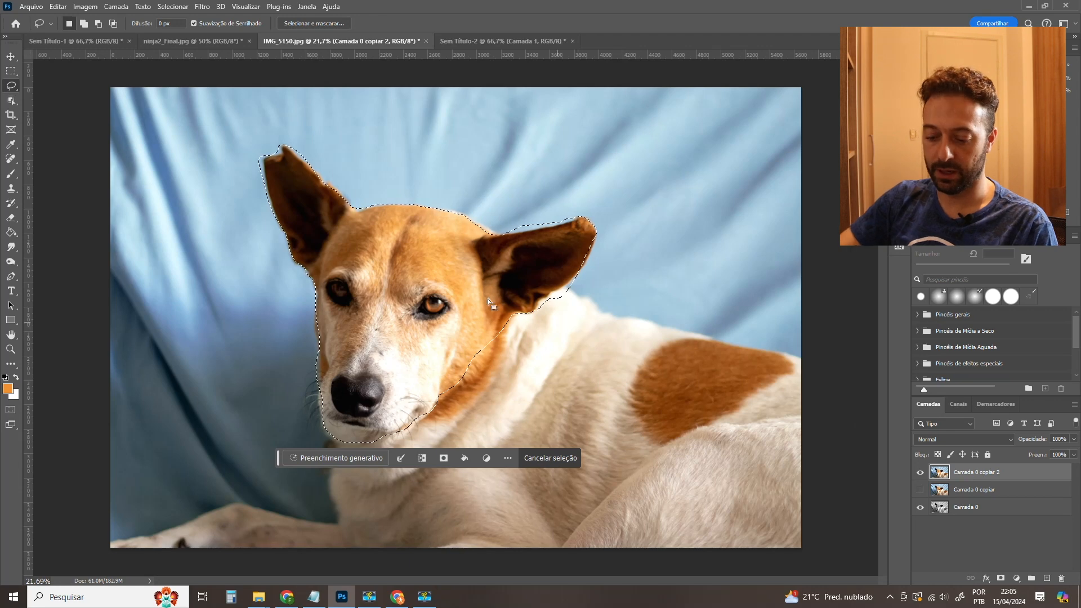
Desaturate the selected dog's head on Camada 0 copiar 2 and deselect.
{"action": "key", "text": "ctrl+shift+u"}
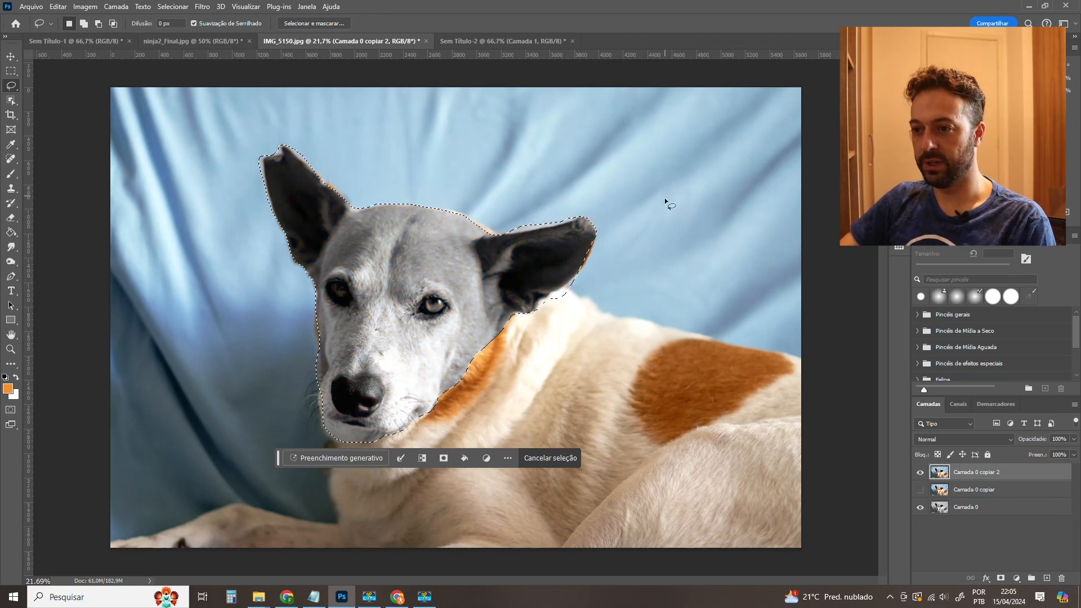
{"action": "key", "text": "m"}
{"action": "key", "text": "ctrl+d"}
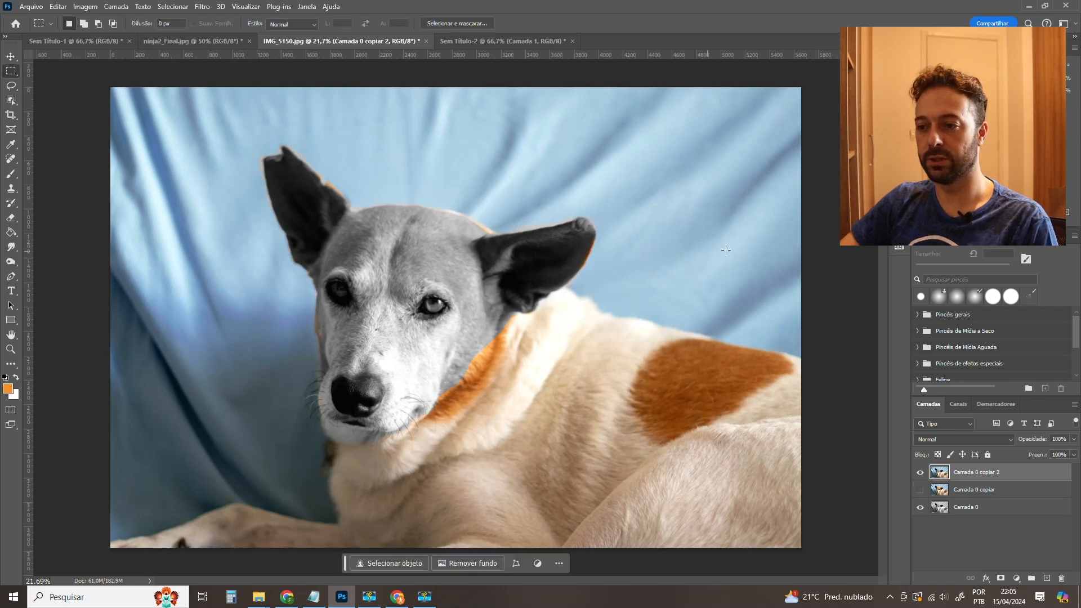
Undo the desaturation of the dog's head and clear the restored lasso selection.
{"action": "key", "text": "ctrl+z"}
{"action": "key", "text": "ctrl+z"}
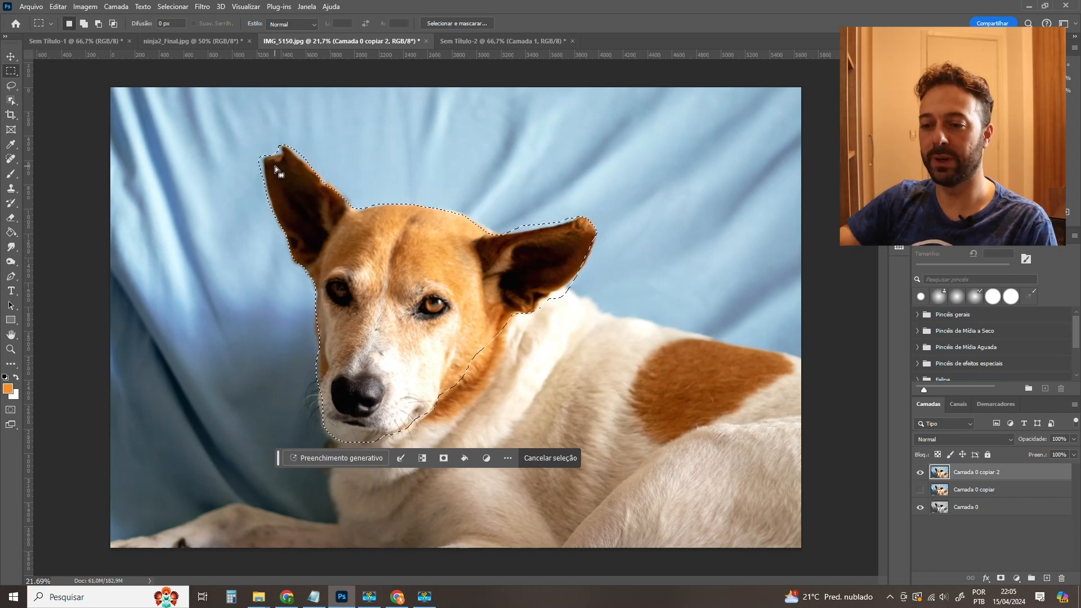
{"action": "left_click", "coordinate": [240, 176]}
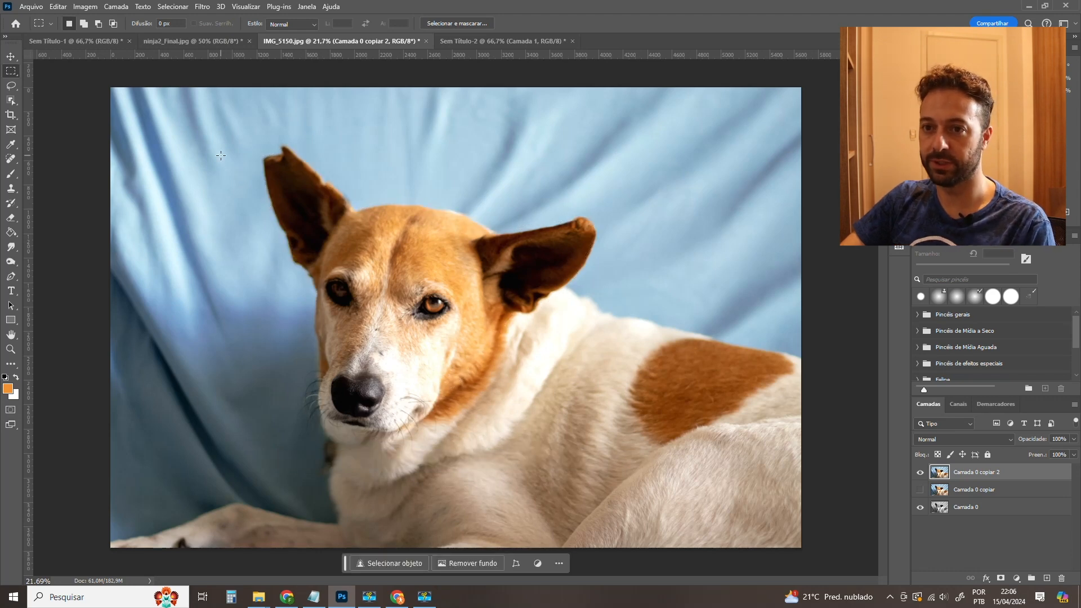
Begin a Polygonal Lasso selection of the dog's head from the tip of the ear on the image's left side.
{"action": "left_click", "coordinate": [12, 87]}
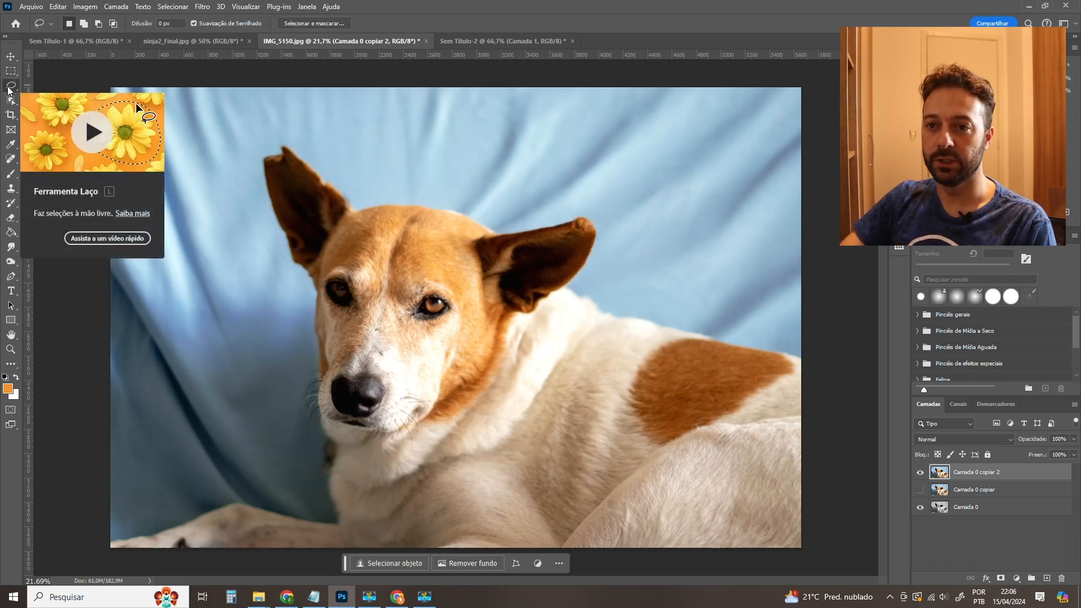
{"action": "right_click", "coordinate": [13, 88]}
{"action": "left_click", "coordinate": [68, 96]}
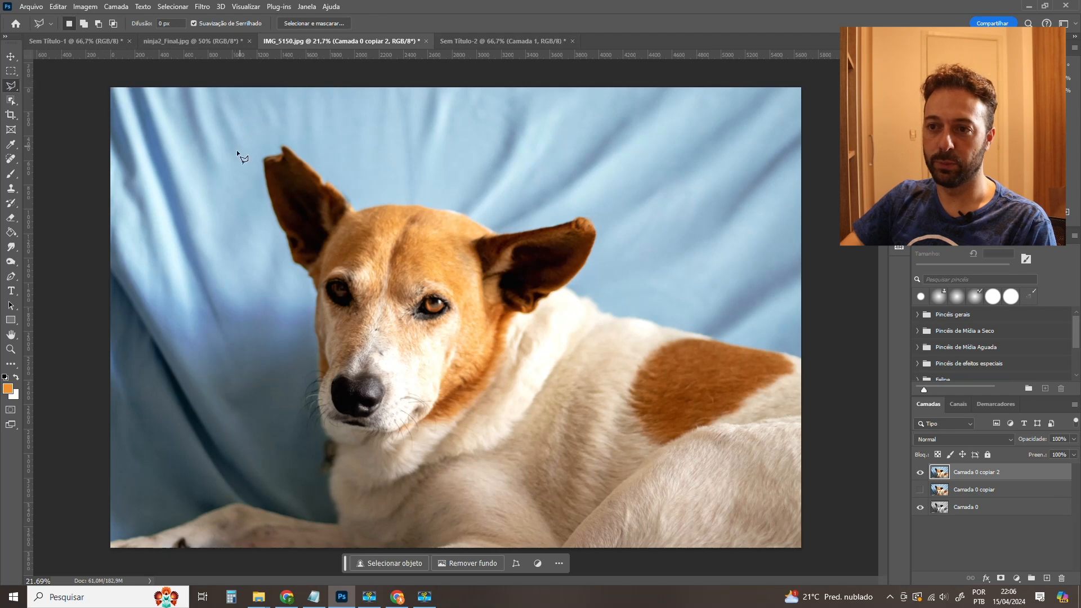
{"action": "left_click", "coordinate": [265, 159]}
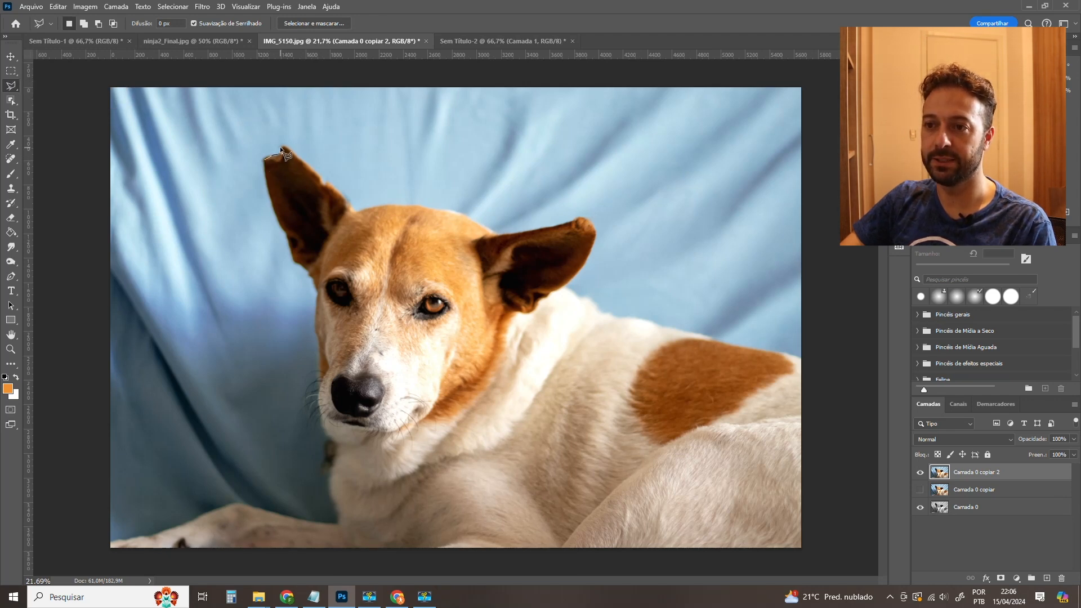
Outline the dog's ears and upper head with the Polygonal Lasso, and discard that selection.
{"action": "left_click", "coordinate": [283, 148]}
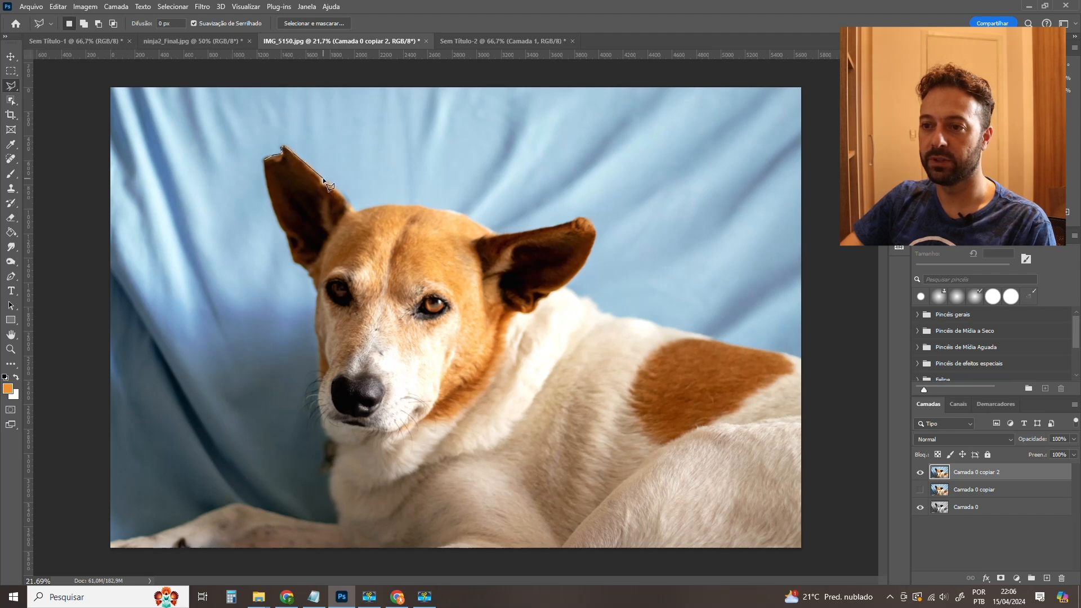
{"action": "left_click", "coordinate": [358, 211]}
{"action": "left_click", "coordinate": [400, 205]}
{"action": "left_click", "coordinate": [443, 209]}
{"action": "left_click", "coordinate": [465, 215]}
{"action": "left_click", "coordinate": [480, 223]}
{"action": "left_click", "coordinate": [494, 231]}
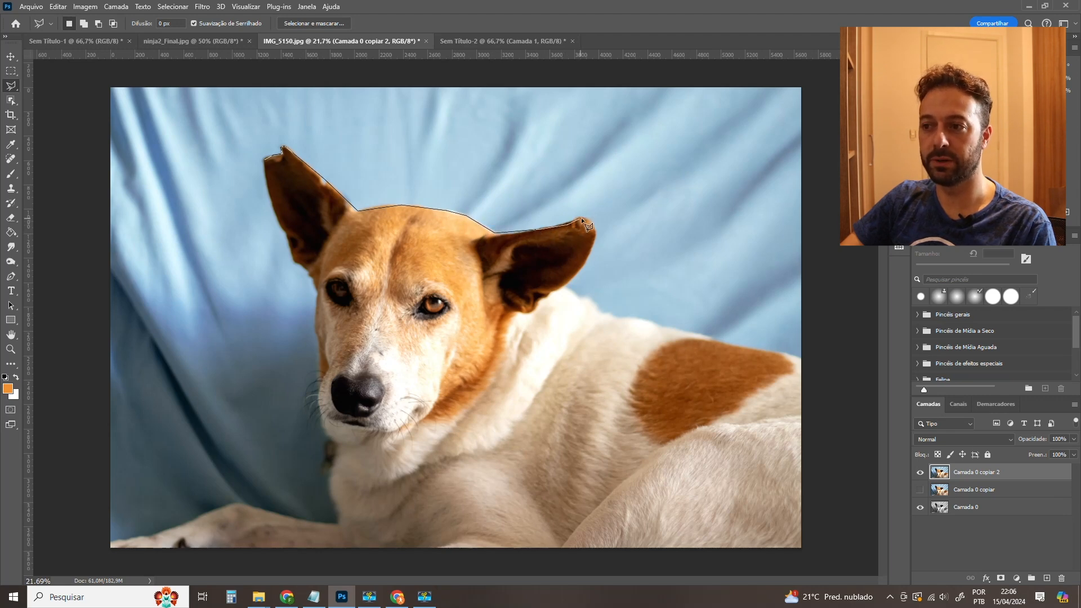
{"action": "left_click", "coordinate": [596, 232]}
{"action": "left_click", "coordinate": [561, 287]}
{"action": "left_click", "coordinate": [532, 297]}
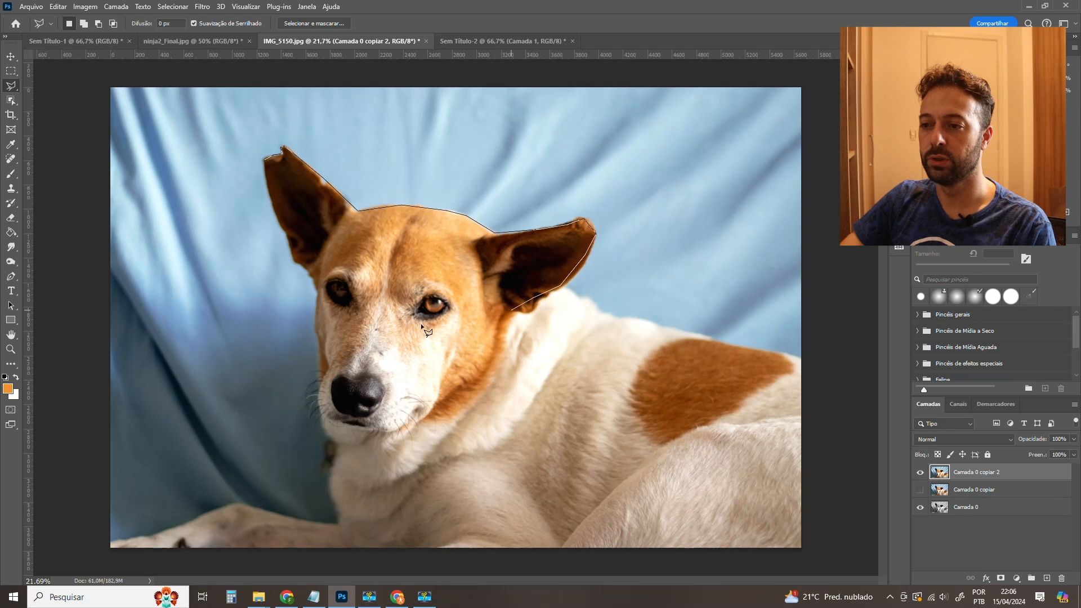
{"action": "left_click", "coordinate": [296, 259]}
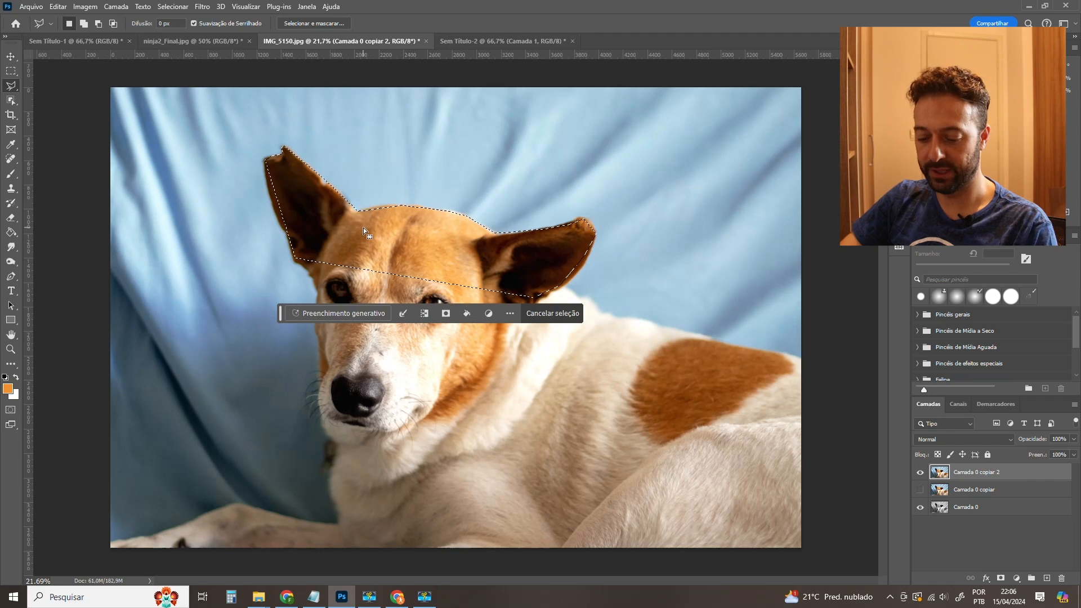
{"action": "key", "text": "m"}
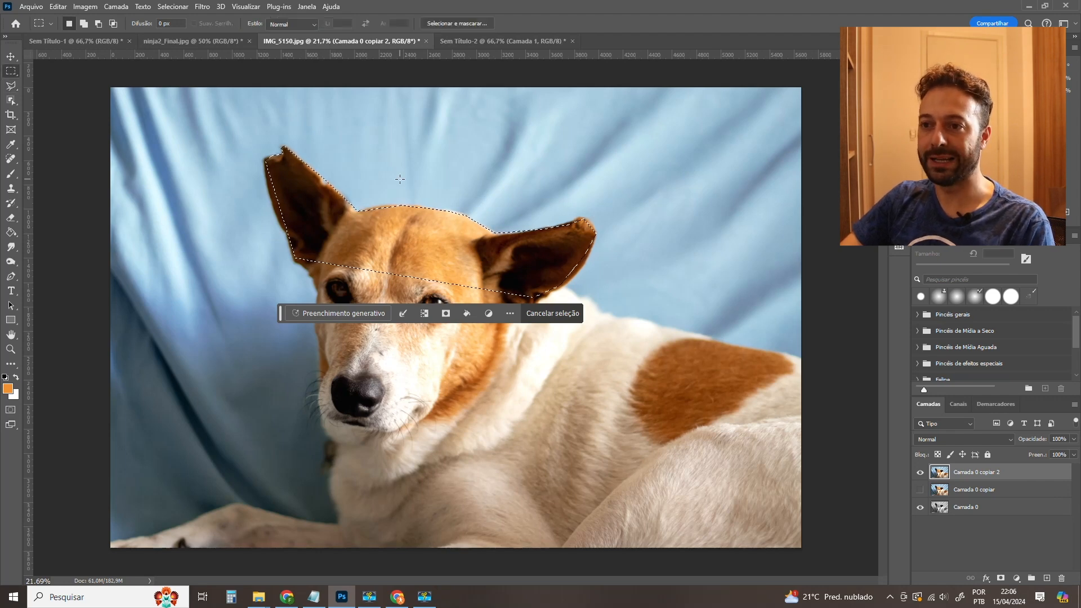
{"action": "left_click", "coordinate": [400, 177]}
Select the dog's whole head with the Magnetic Lasso, tracing both ears, the cheek, the muzzle and the forehead as one closed outline.
{"action": "left_click", "coordinate": [10, 85]}
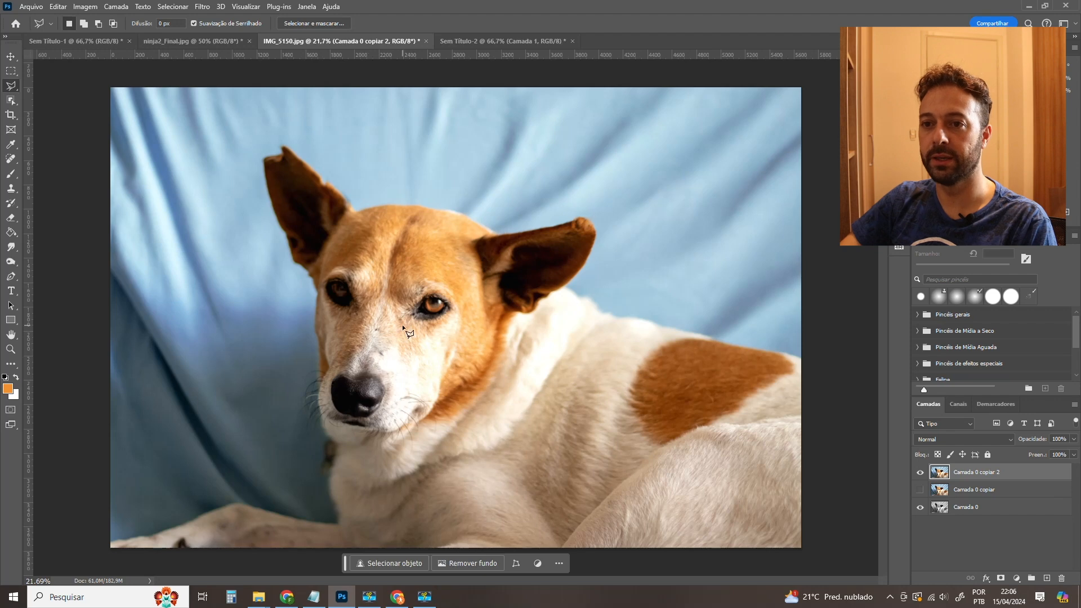
{"action": "key", "text": "z"}
{"action": "left_click_drag", "start_coordinate": [399, 257], "coordinate": [409, 257]}
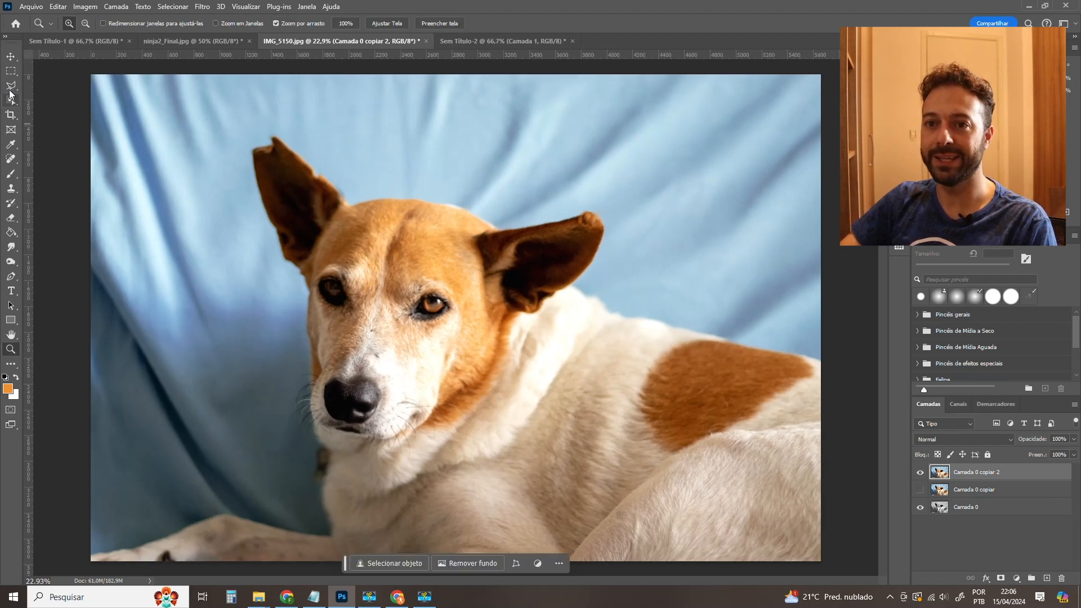
{"action": "left_click", "coordinate": [8, 95]}
{"action": "left_click", "coordinate": [63, 107]}
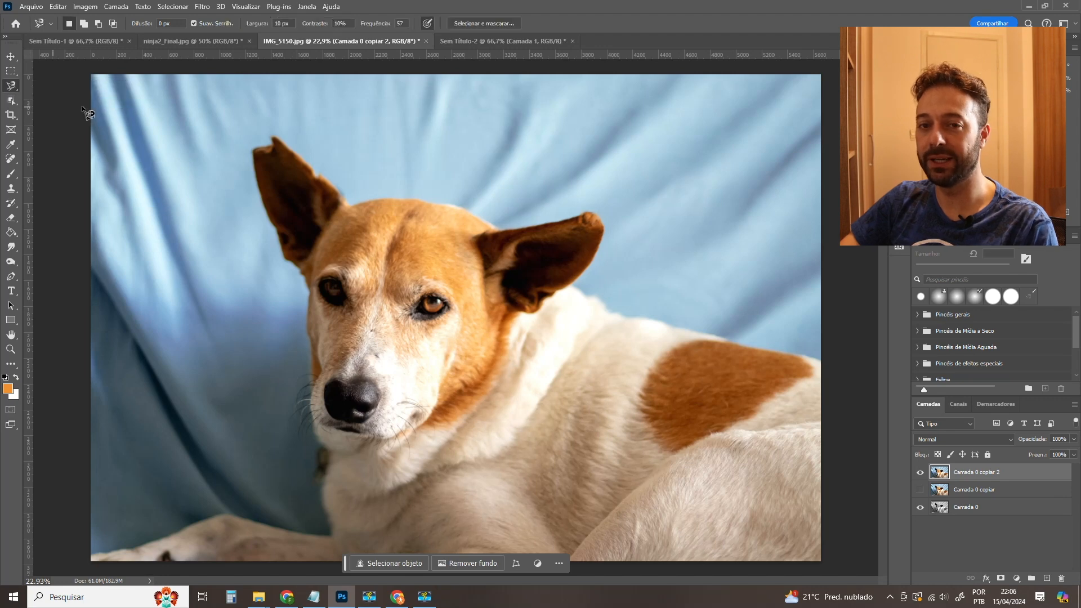
{"action": "left_click", "coordinate": [255, 150]}
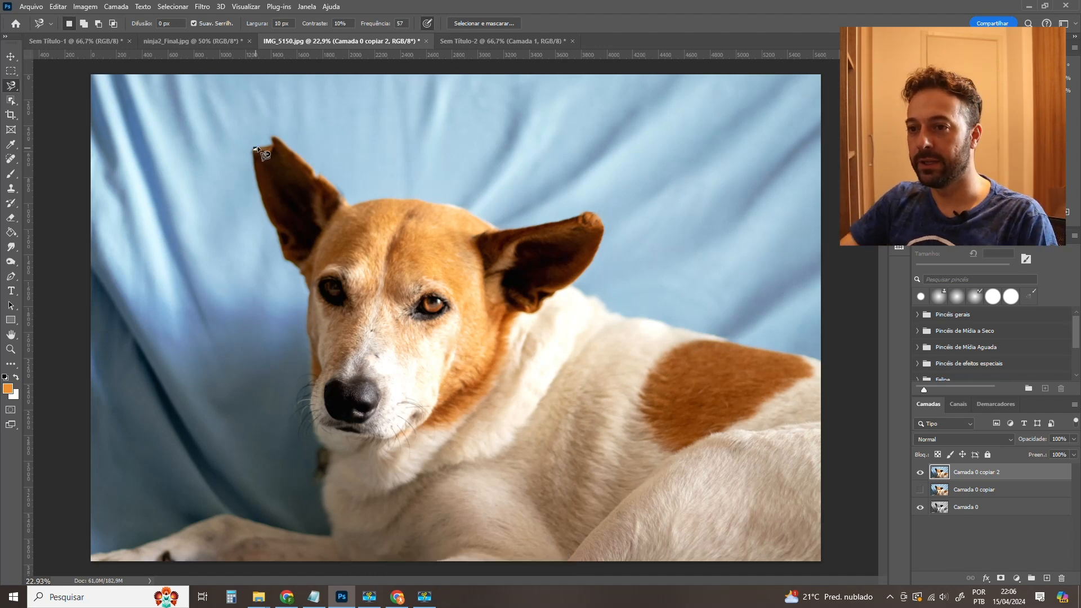
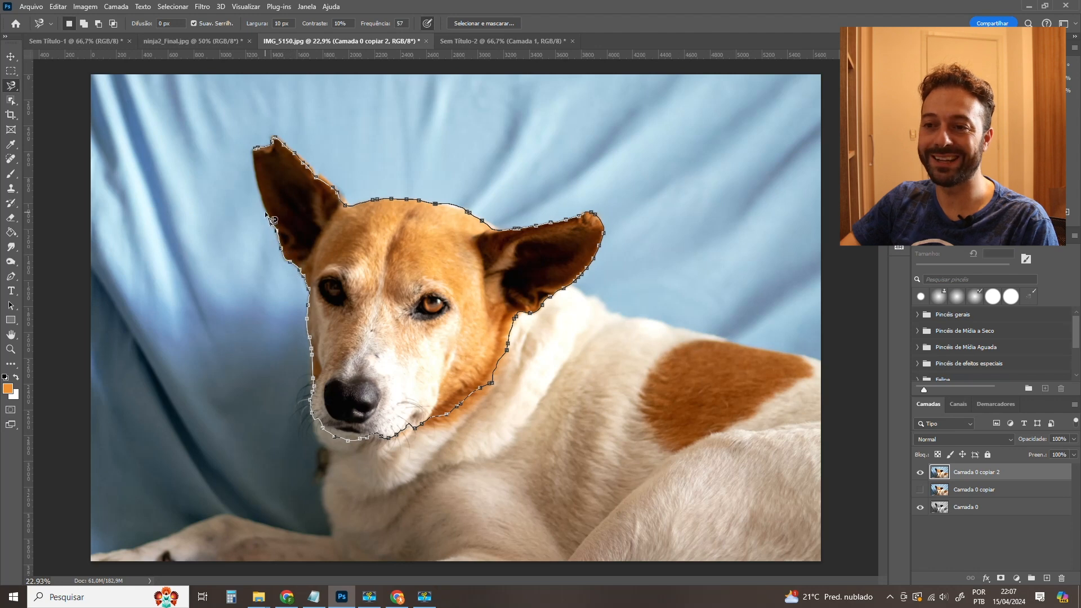
{"action": "left_click", "coordinate": [259, 152]}
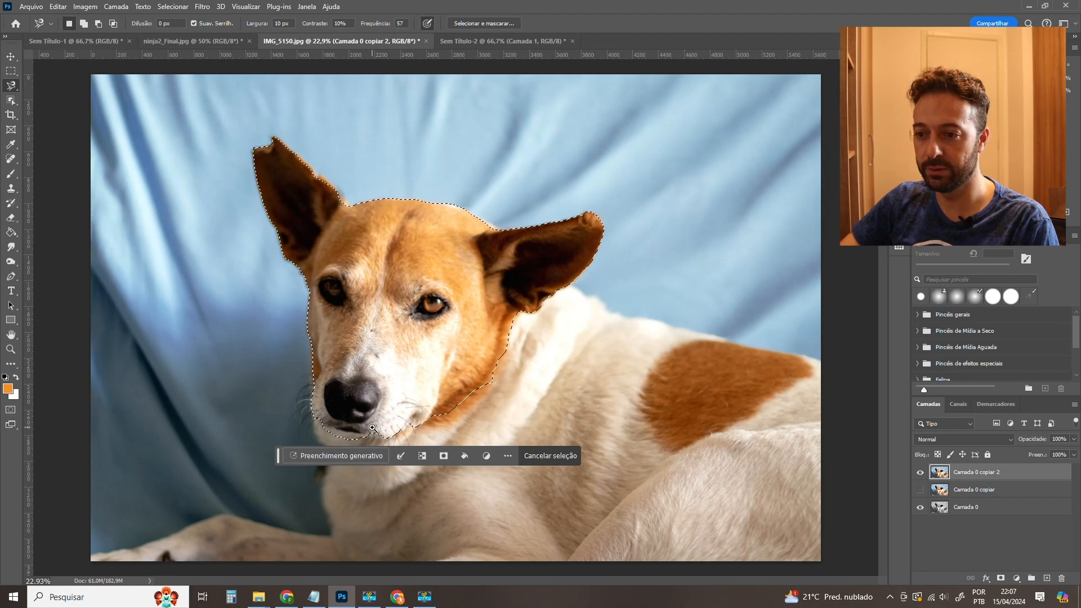
Add an angular patch of blue background beside the whiskers to the head selection with the Polygonal Lasso.
{"action": "key", "text": "z"}
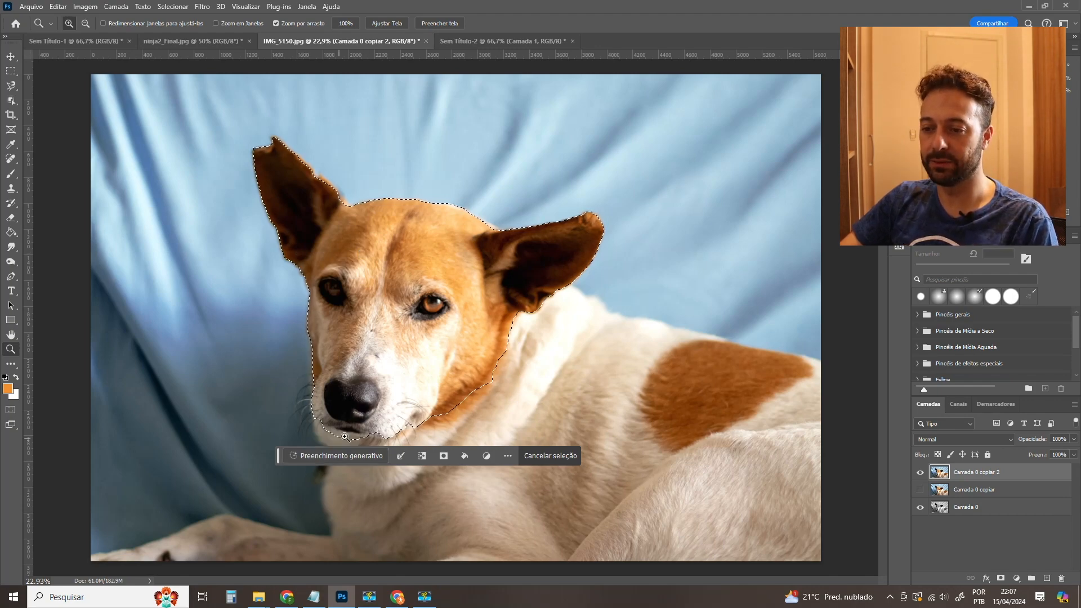
{"action": "left_click_drag", "start_coordinate": [359, 432], "coordinate": [401, 426]}
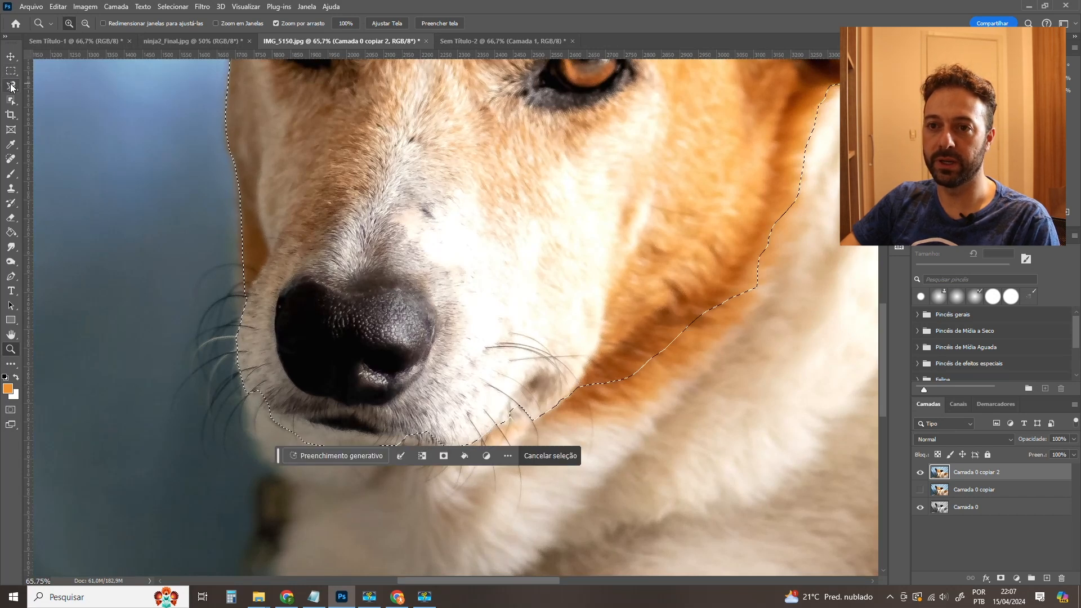
{"action": "left_click", "coordinate": [12, 85]}
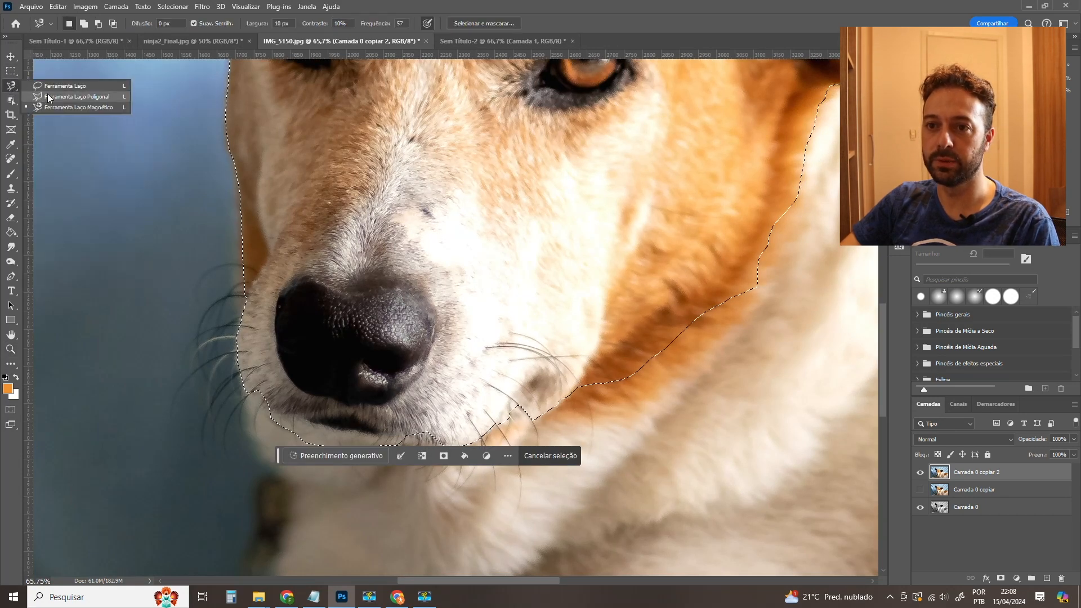
{"action": "left_click", "coordinate": [48, 95]}
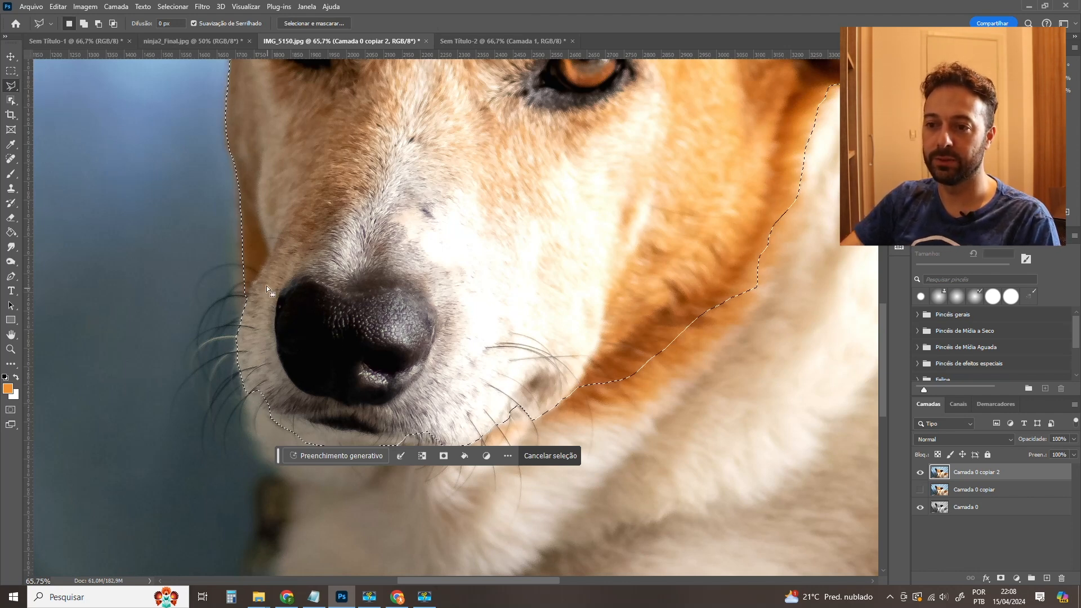
{"action": "key", "text": "shift"}
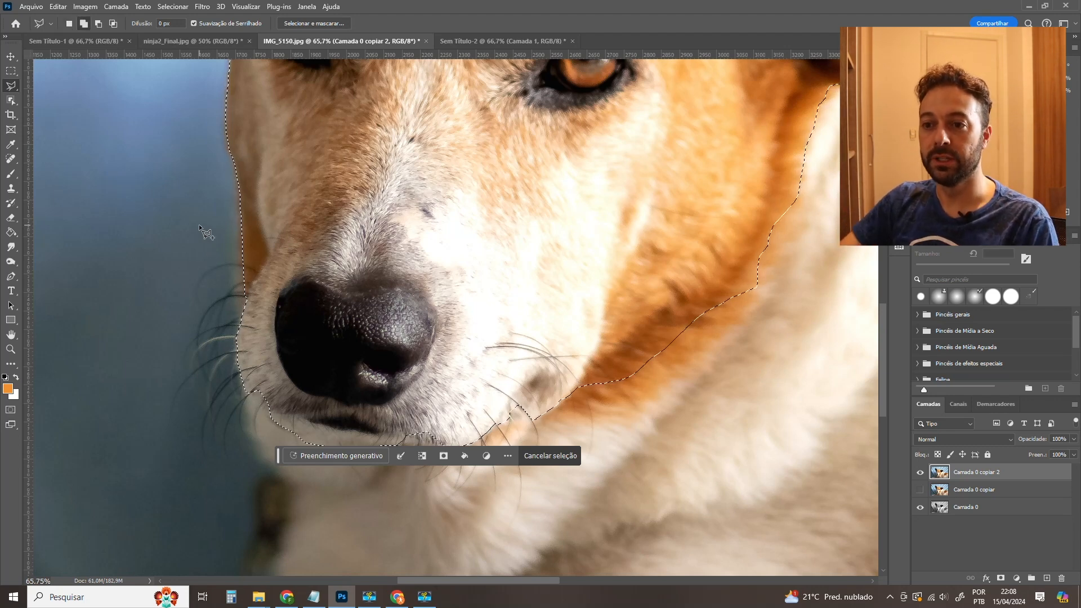
{"action": "left_click", "coordinate": [198, 224], "text": "shift"}
{"action": "left_click", "coordinate": [145, 321]}
{"action": "left_click", "coordinate": [254, 390]}
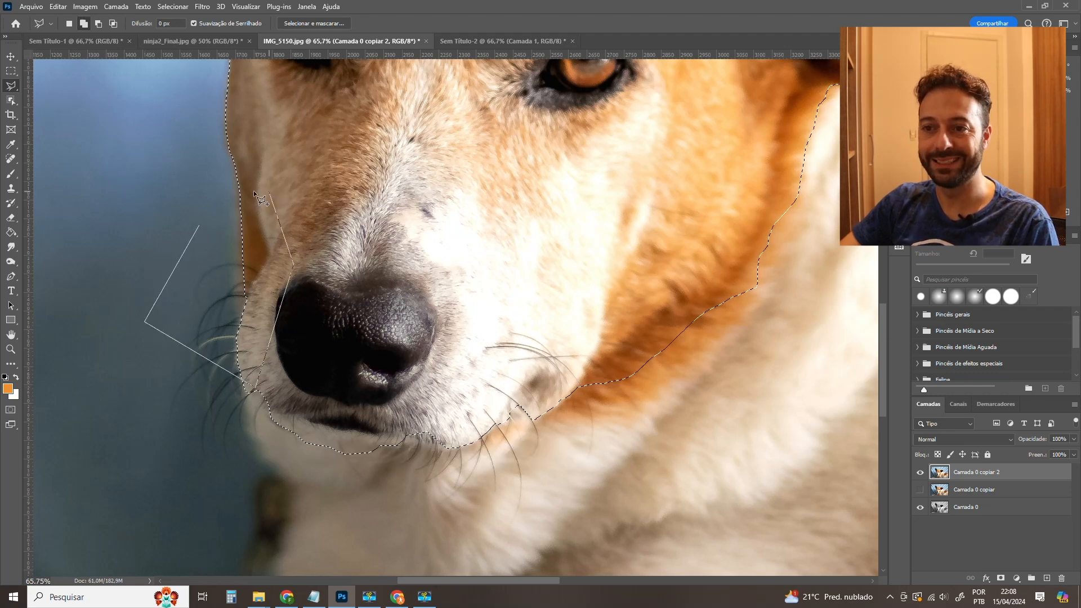
{"action": "left_click", "coordinate": [199, 224]}
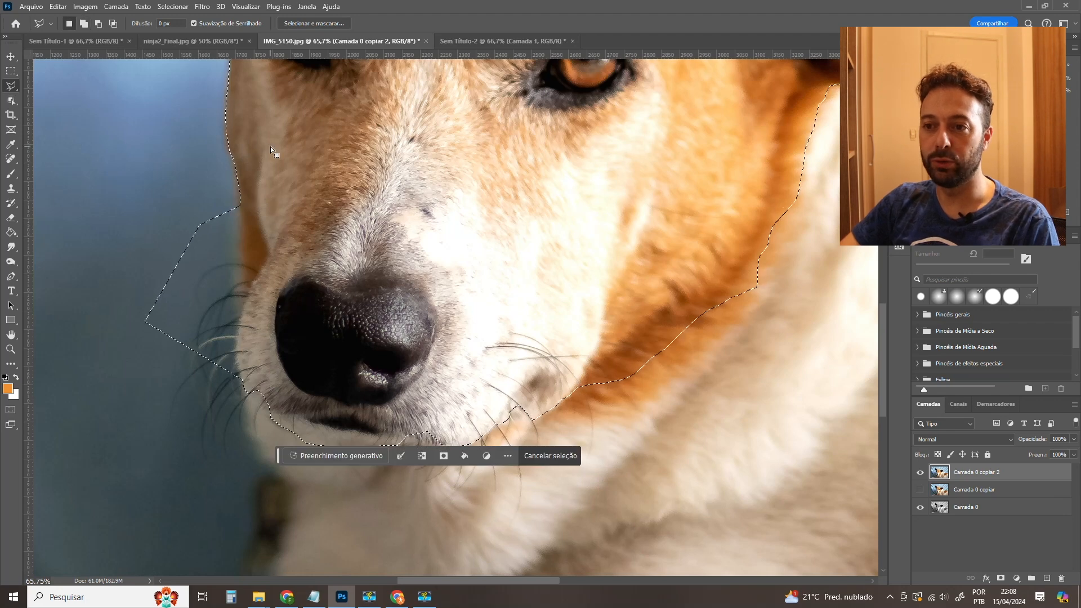
Subtract the background patch beside the whiskers from the selection, following the edge of the dog's muzzle.
{"action": "key", "text": "alt"}
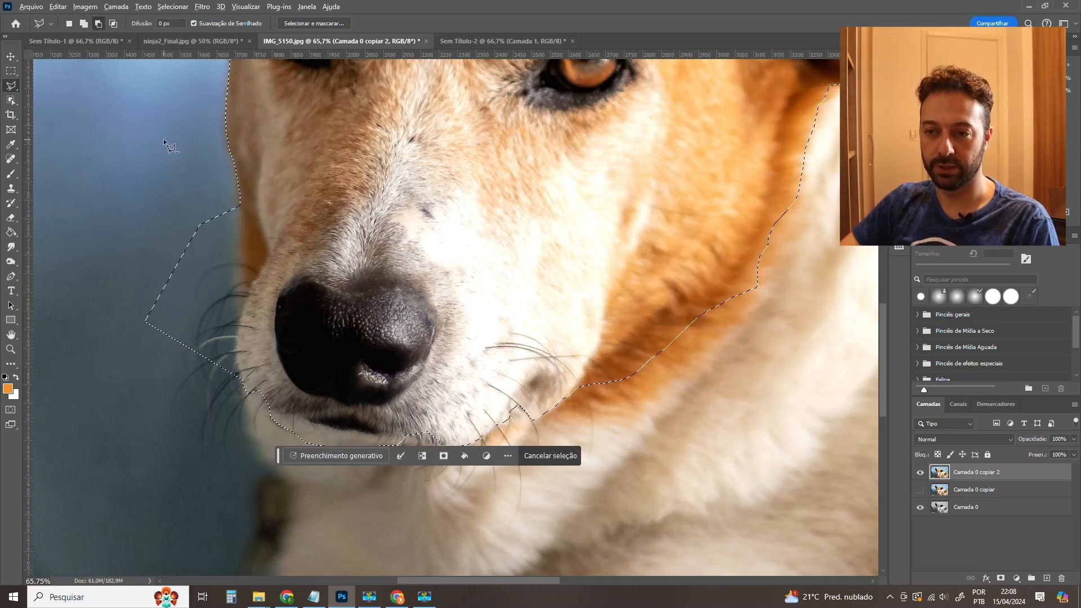
{"action": "left_click", "coordinate": [197, 136]}
{"action": "left_click", "coordinate": [238, 197]}
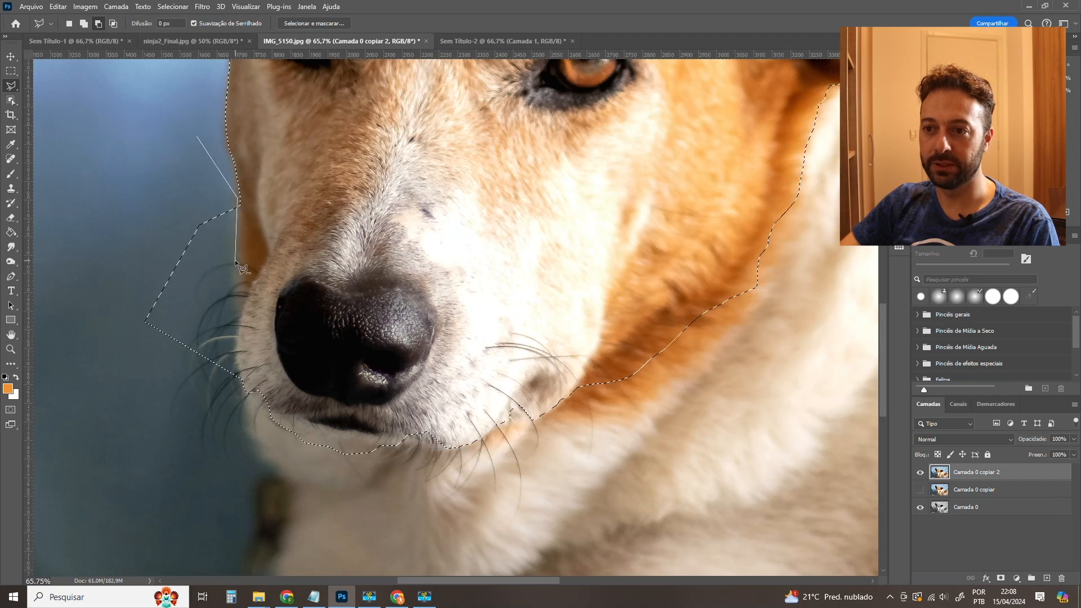
{"action": "left_click", "coordinate": [238, 293]}
{"action": "left_click", "coordinate": [241, 309]}
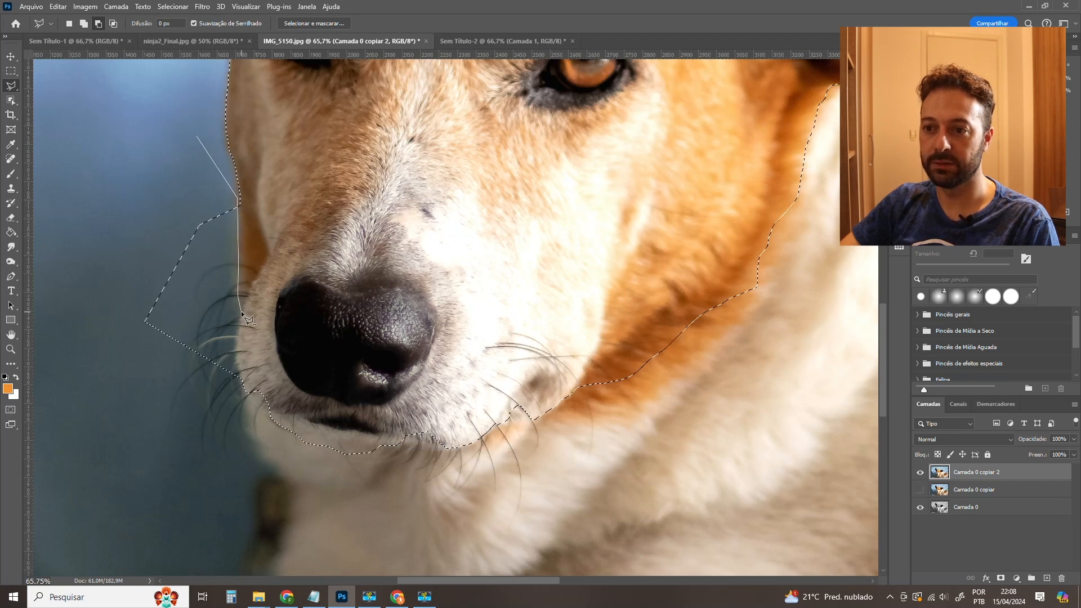
{"action": "left_click", "coordinate": [242, 382]}
{"action": "left_click", "coordinate": [185, 394]}
{"action": "left_click", "coordinate": [118, 329]}
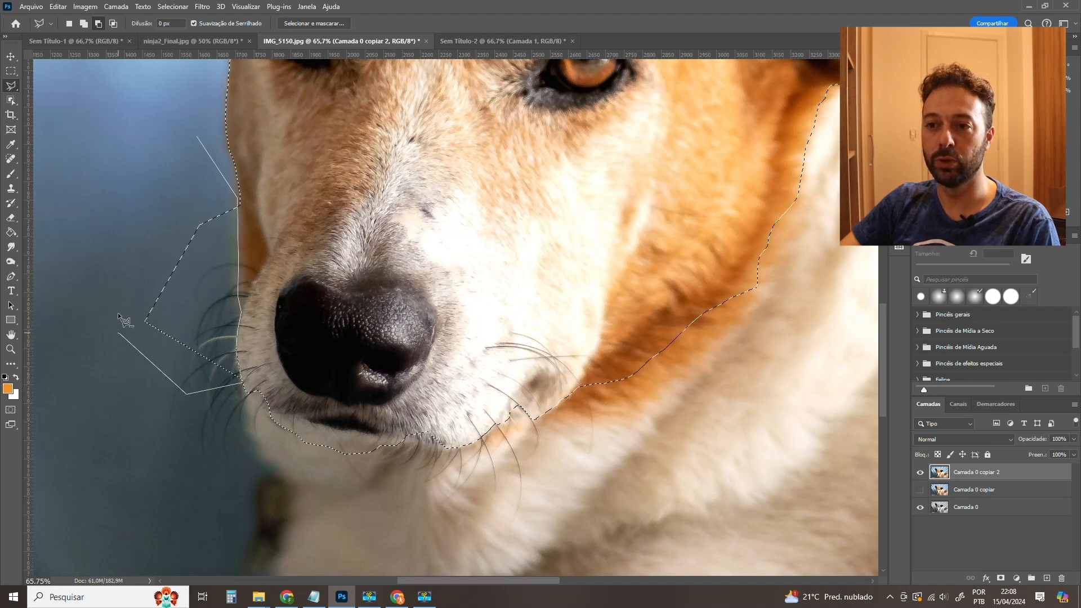
{"action": "double_click", "coordinate": [140, 197]}
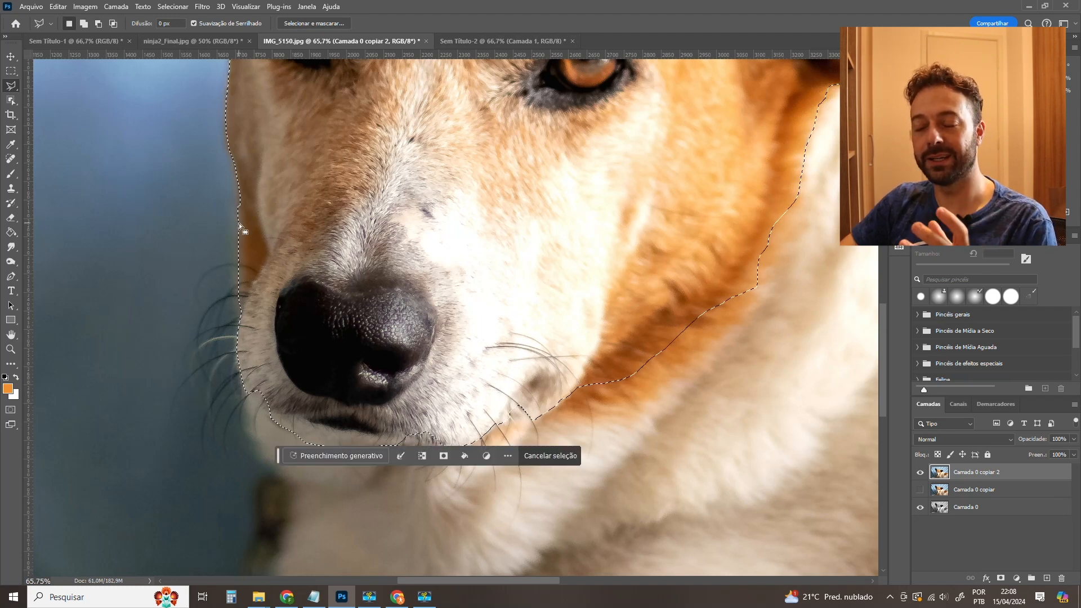
Add the dog's chin below the mouth to the head selection, tracing a curve from the muzzle edge to the mouth corner.
{"action": "scroll", "coordinate": [431, 384], "scroll_direction": "down", "scroll_amount": 3}
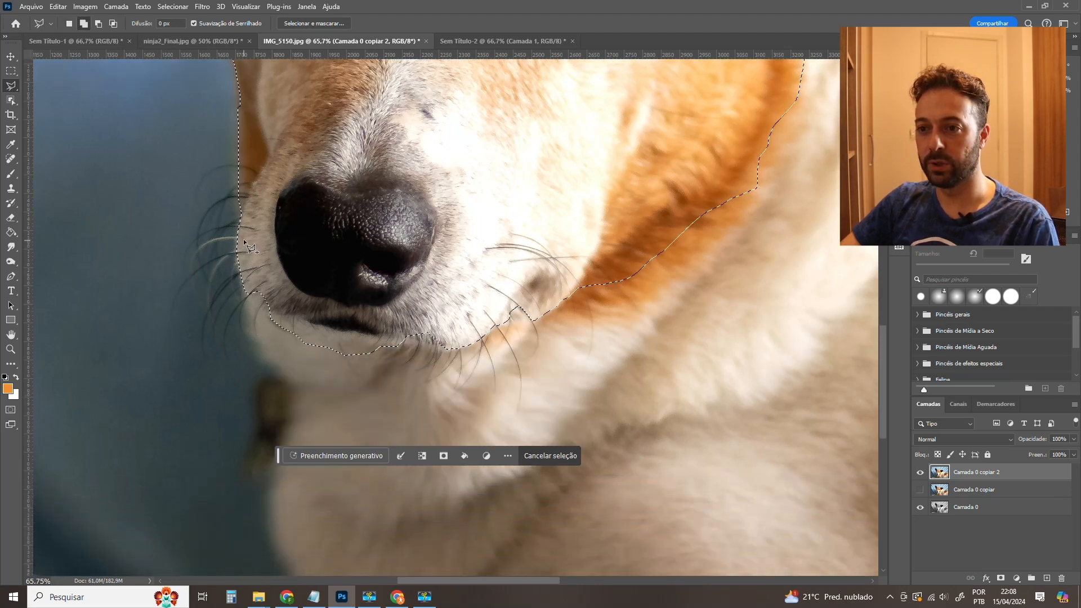
{"action": "left_click", "coordinate": [242, 239], "text": "shift"}
{"action": "left_click", "coordinate": [246, 291]}
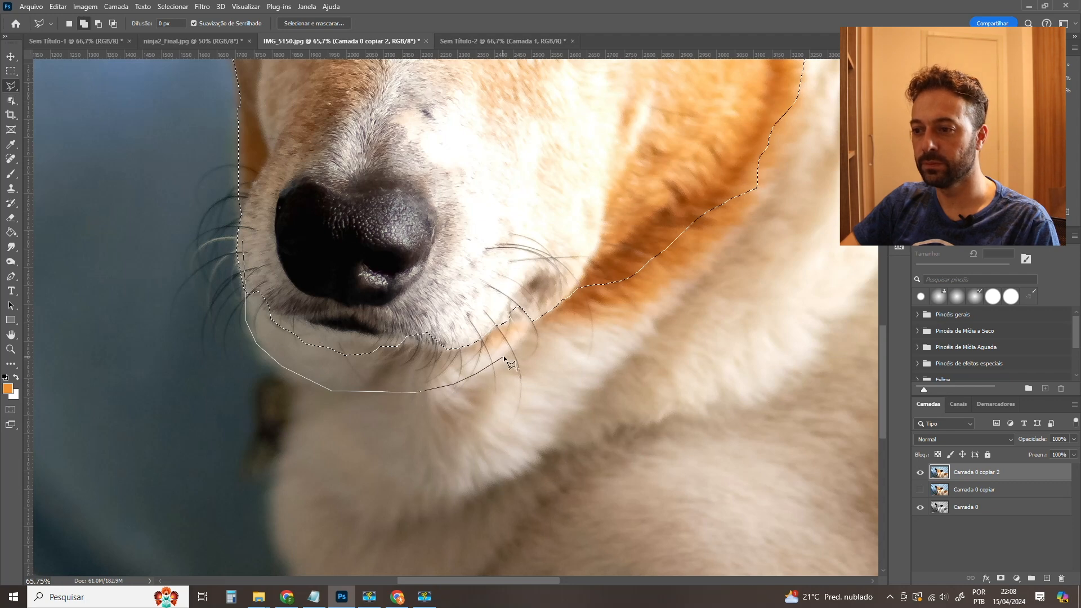
{"action": "left_click", "coordinate": [540, 292]}
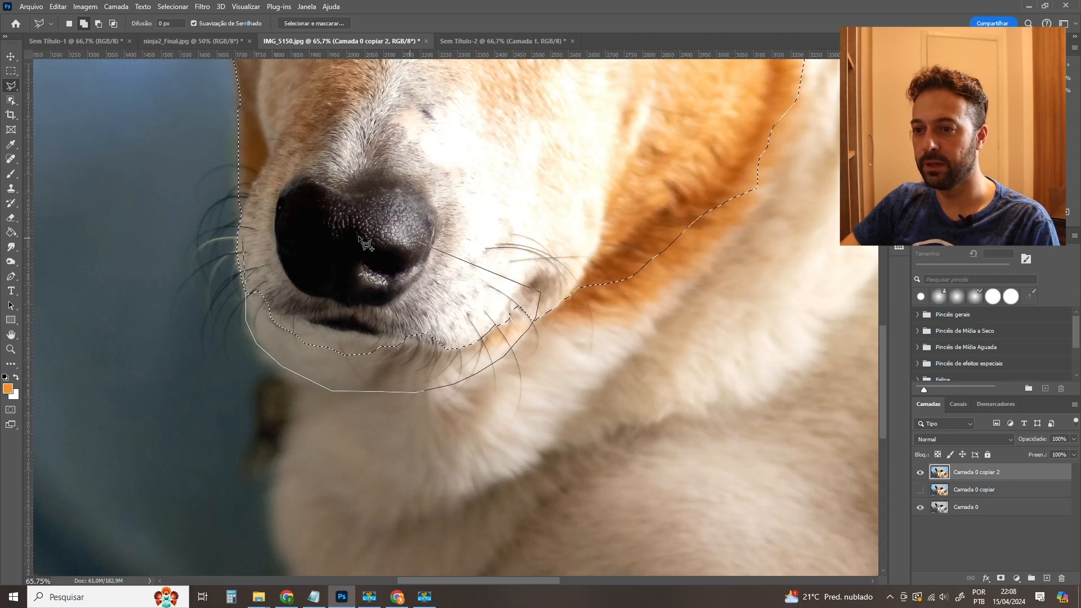
{"action": "left_click", "coordinate": [241, 243]}
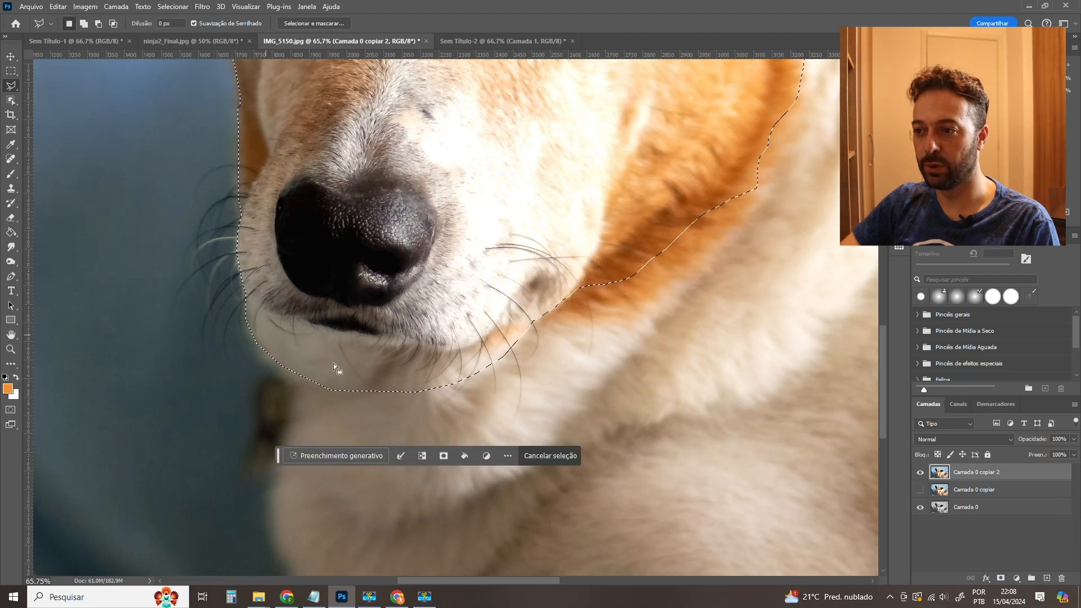
Add the strip of orange fur along the dog's lower jaw to the head selection with the Polygonal Lasso.
{"action": "left_click_drag", "start_coordinate": [631, 238], "coordinate": [509, 276]}
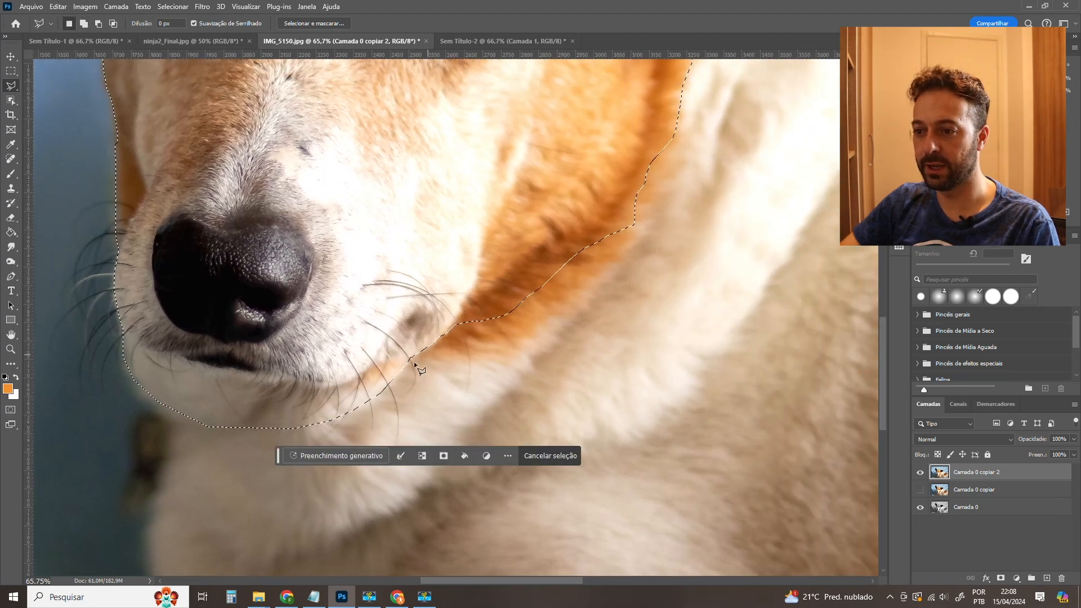
{"action": "left_click", "coordinate": [378, 374], "text": "shift"}
{"action": "left_click", "coordinate": [444, 348]}
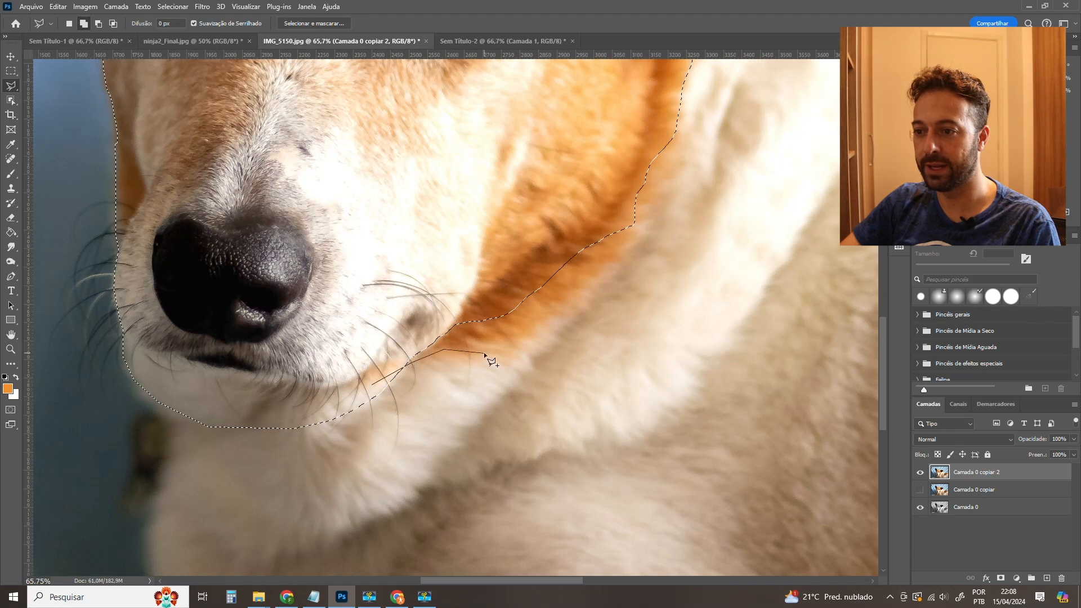
{"action": "left_click", "coordinate": [555, 268]}
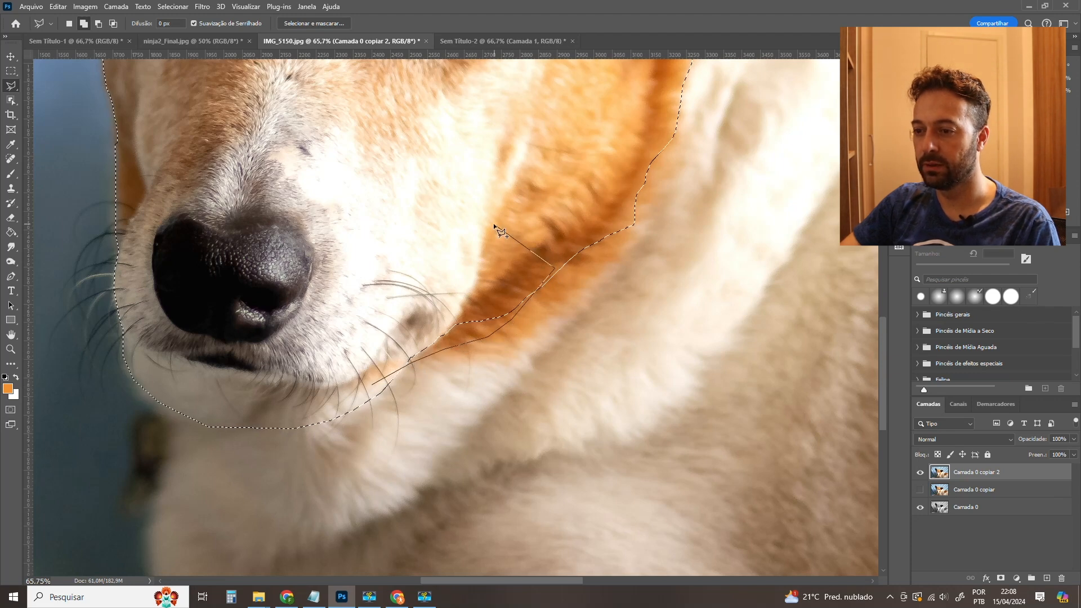
{"action": "double_click", "coordinate": [493, 223]}
Add the missed sliver of fur where the top of the head meets the base of the sideways-pointing ear to the selection.
{"action": "key", "text": "ctrl+minus"}
{"action": "key", "text": "ctrl+minus"}
{"action": "key", "text": "ctrl+minus"}
{"action": "key", "text": "ctrl+minus"}
{"action": "key", "text": "ctrl+minus"}
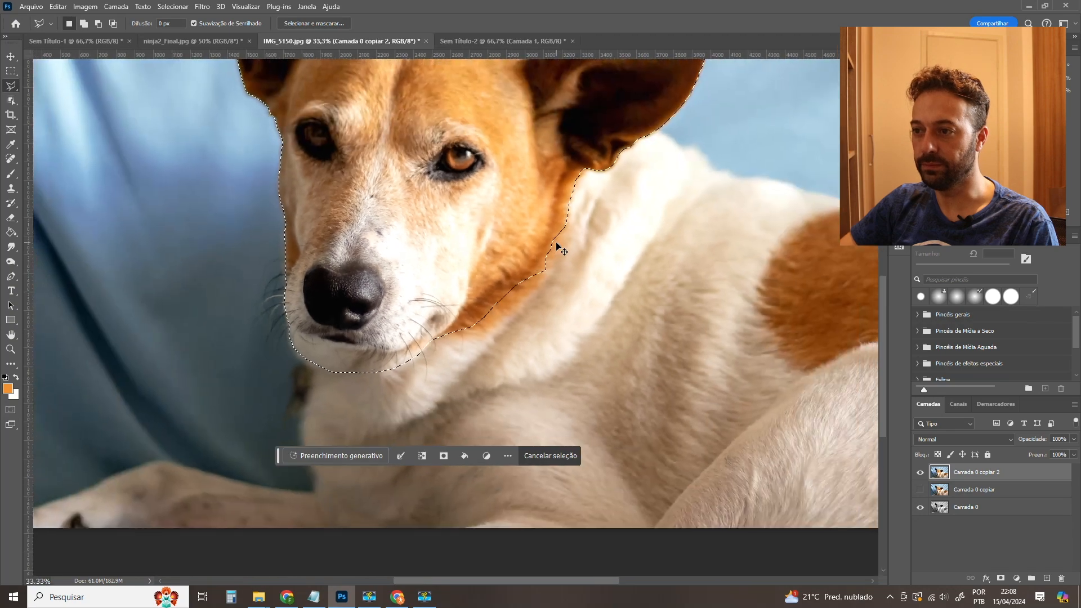
{"action": "key", "text": "ctrl+plus"}
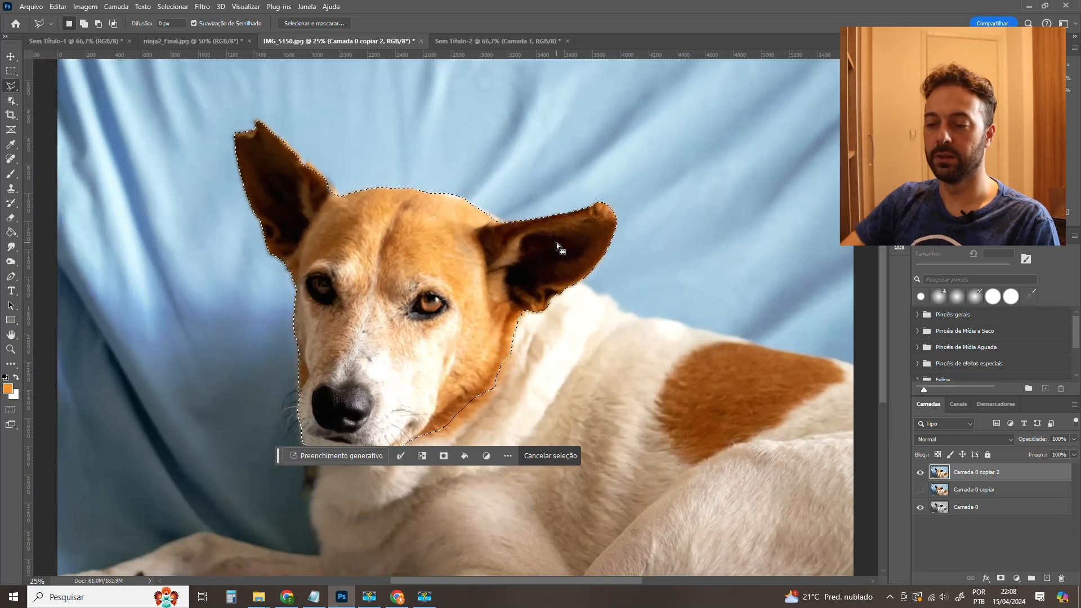
{"action": "key", "text": "z"}
{"action": "left_click_drag", "start_coordinate": [496, 203], "coordinate": [572, 210]}
{"action": "key", "text": "l"}
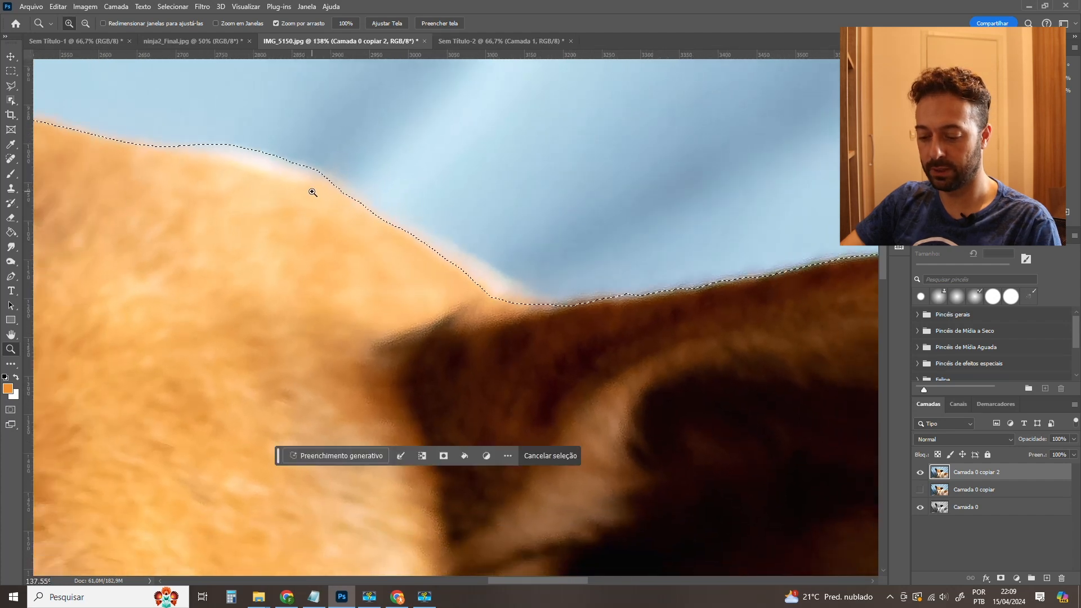
{"action": "left_click", "coordinate": [311, 187], "text": "shift"}
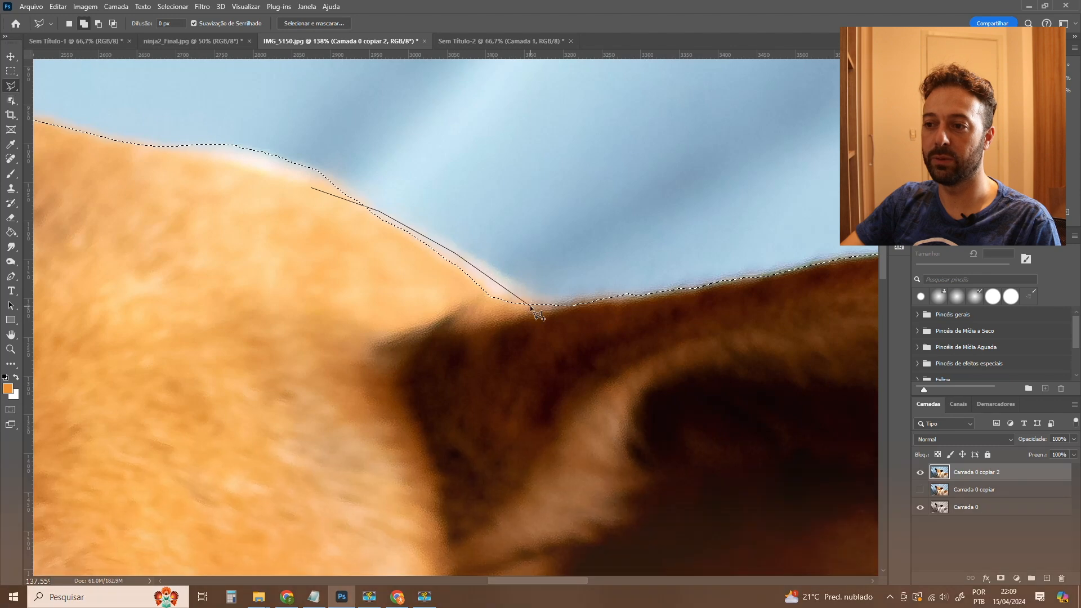
{"action": "left_click", "coordinate": [562, 317]}
{"action": "double_click", "coordinate": [458, 321]}
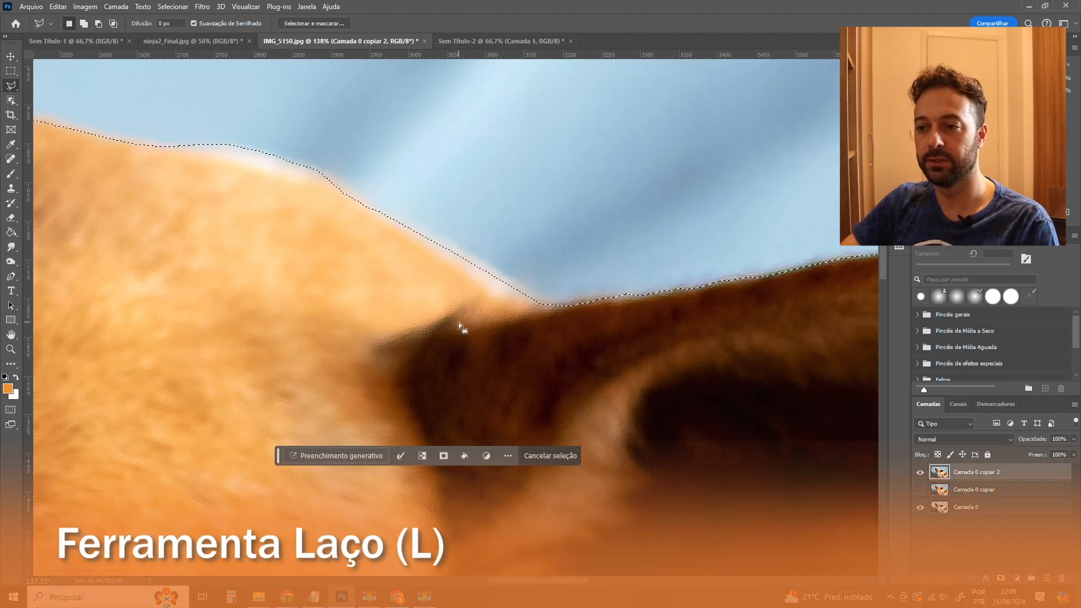
Trace the missed fur along the upright ear's inner edge with the Polygonal Lasso in add mode, from the head to the notch.
{"action": "left_click_drag", "start_coordinate": [404, 263], "coordinate": [535, 308]}
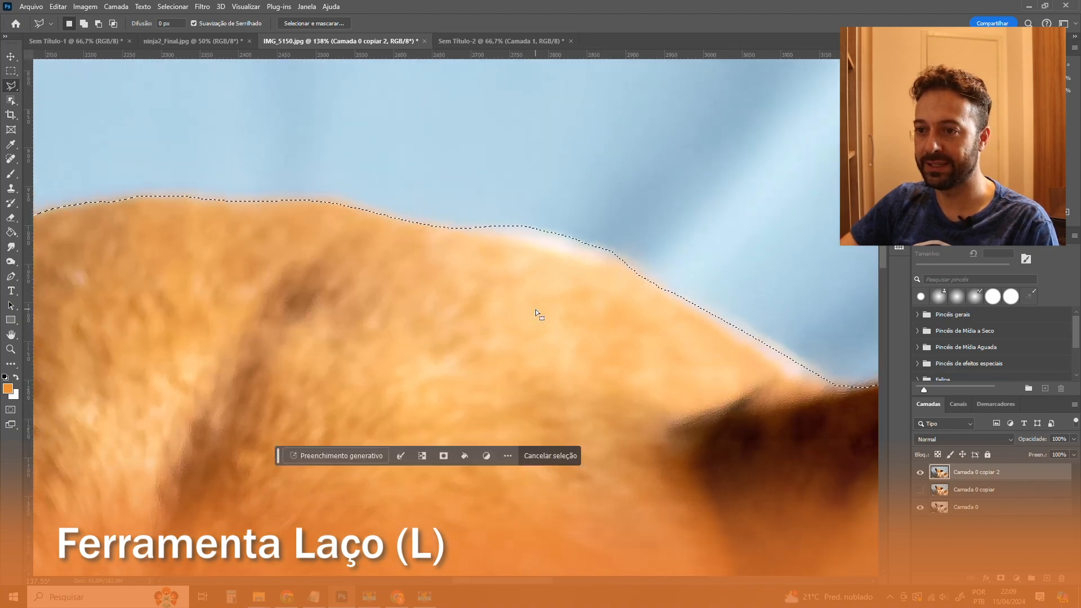
{"action": "key", "text": "ctrl+minus"}
{"action": "key", "text": "ctrl+minus"}
{"action": "left_click_drag", "start_coordinate": [269, 244], "coordinate": [449, 301]}
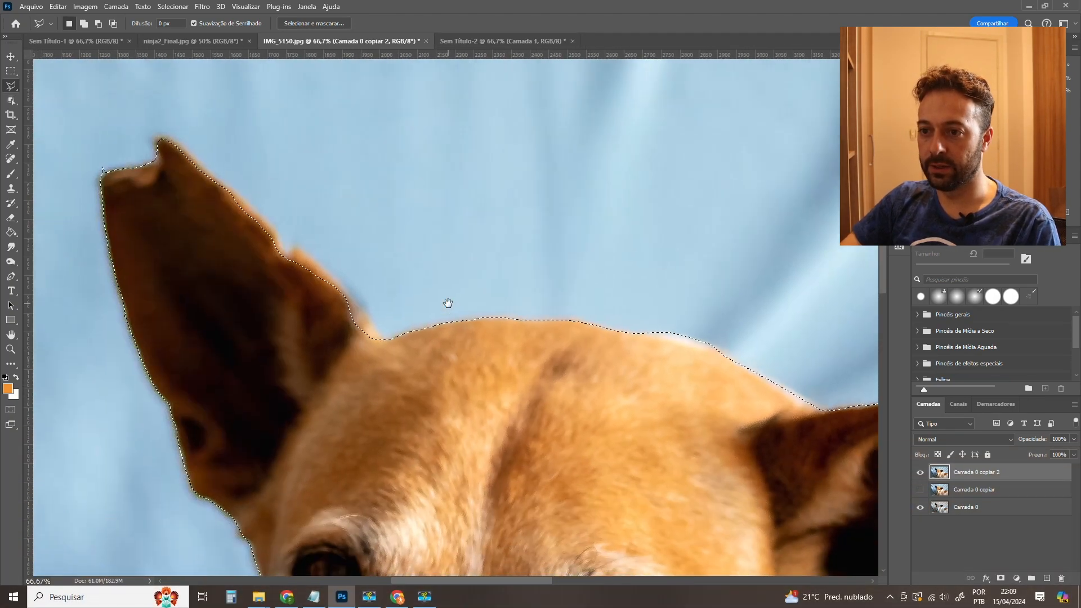
{"action": "key", "text": "z"}
{"action": "left_click_drag", "start_coordinate": [293, 254], "coordinate": [331, 259]}
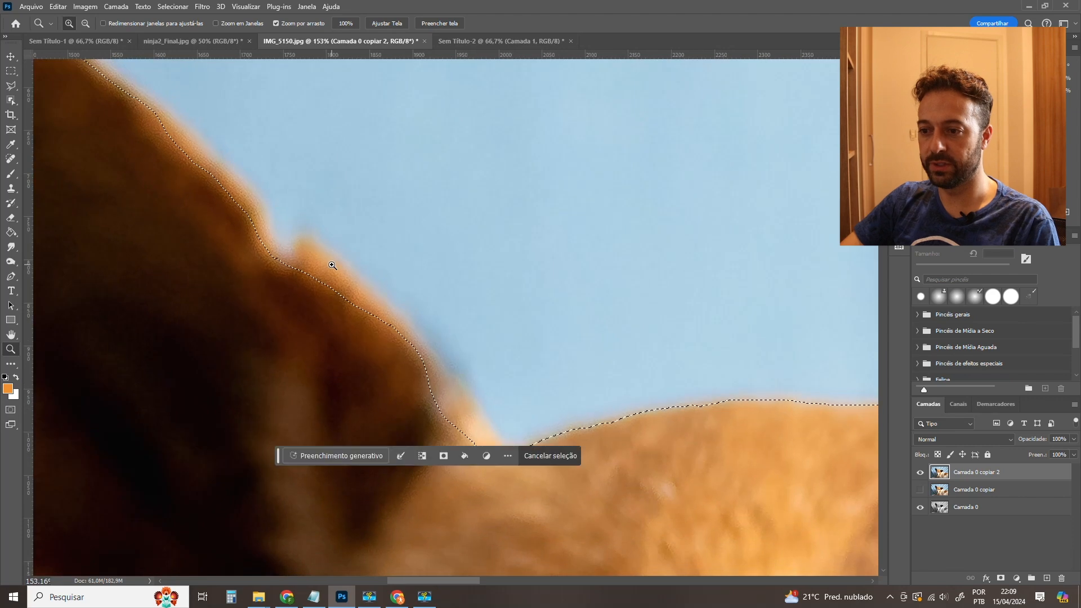
{"action": "key", "text": "l"}
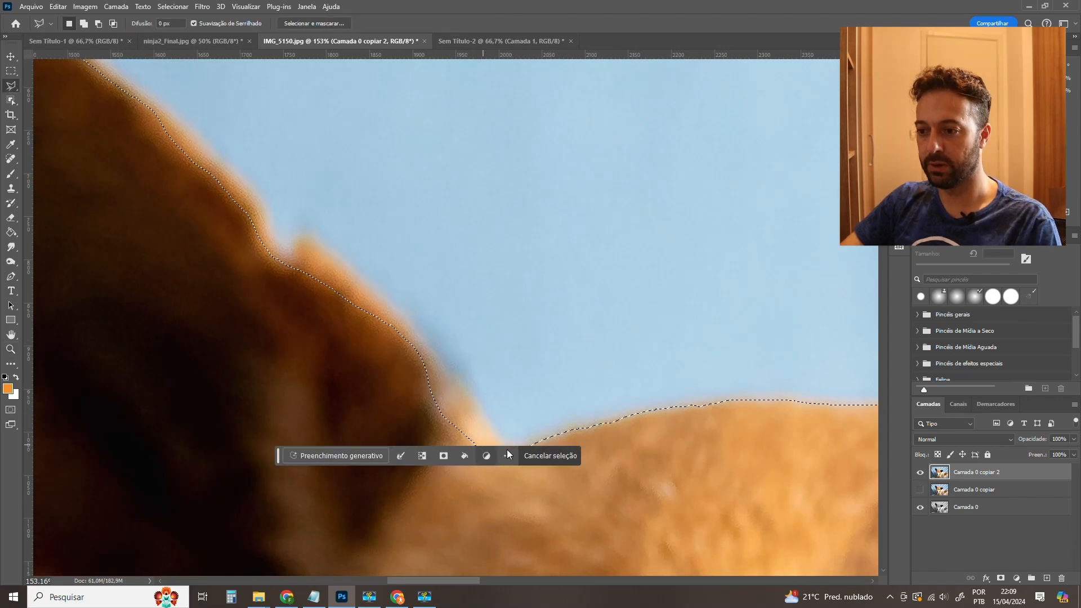
{"action": "scroll", "coordinate": [544, 392], "scroll_direction": "down", "scroll_amount": 3}
{"action": "left_click", "coordinate": [532, 399]}
{"action": "left_click", "coordinate": [496, 384]}
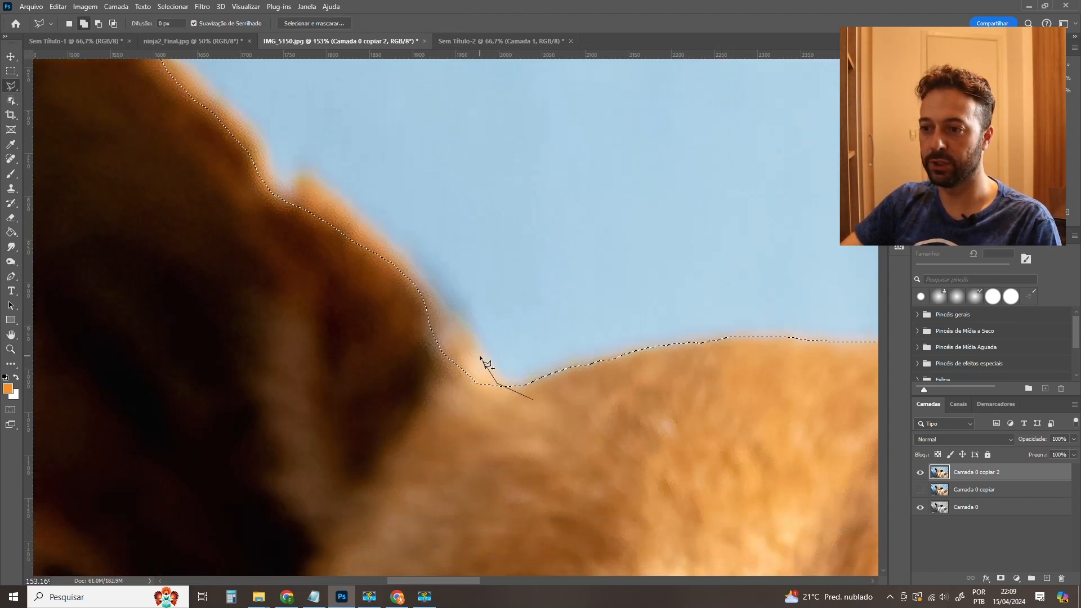
{"action": "left_click", "coordinate": [312, 185]}
{"action": "left_click", "coordinate": [301, 179]}
{"action": "left_click", "coordinate": [295, 188]}
{"action": "left_click", "coordinate": [275, 188]}
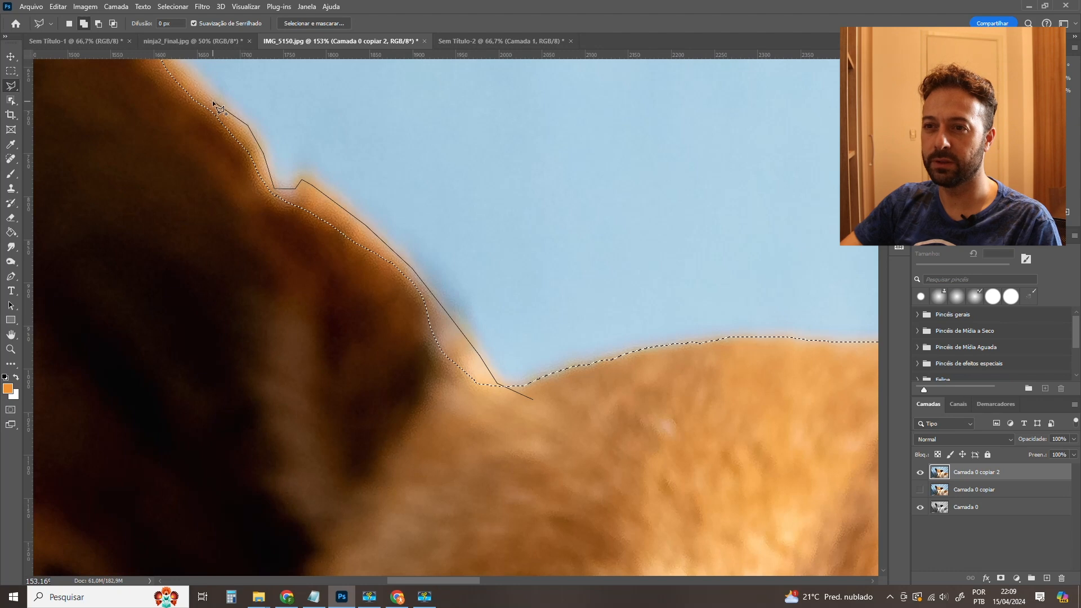
Continue the outline up the ear's edge and close it through the ear's interior, adding the missed fur to the selection.
{"action": "left_click_drag", "start_coordinate": [212, 100], "coordinate": [447, 367]}
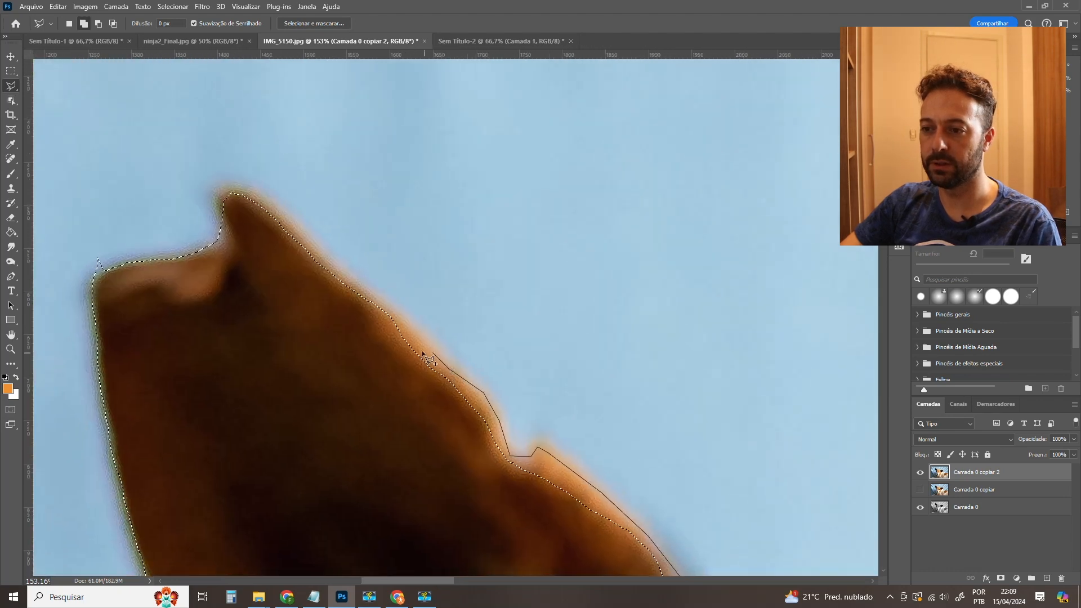
{"action": "left_click", "coordinate": [399, 318]}
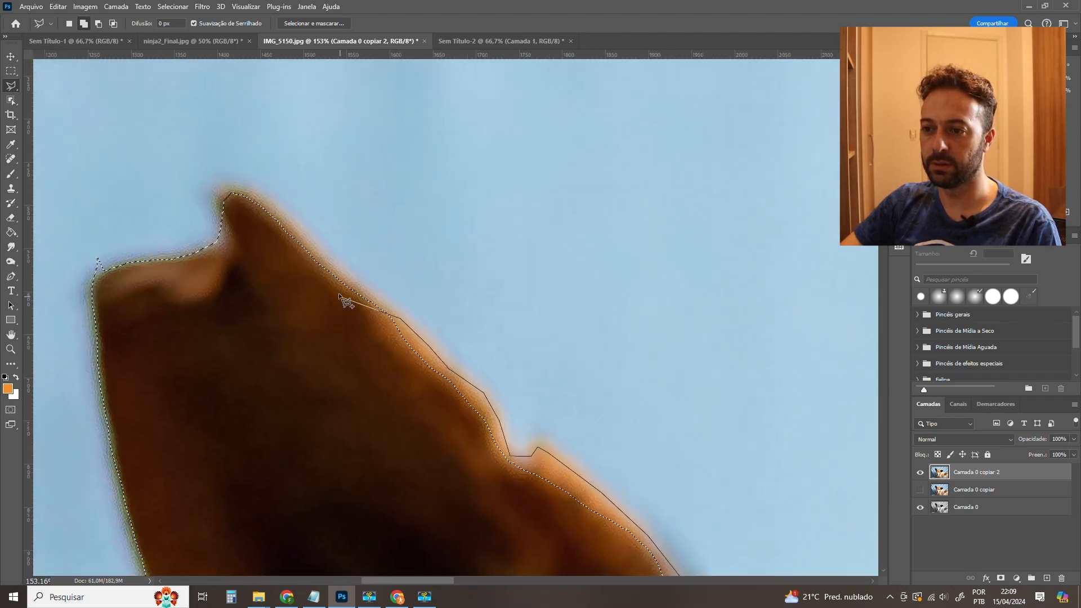
{"action": "left_click", "coordinate": [340, 293]}
{"action": "left_click_drag", "start_coordinate": [452, 451], "coordinate": [279, 278]}
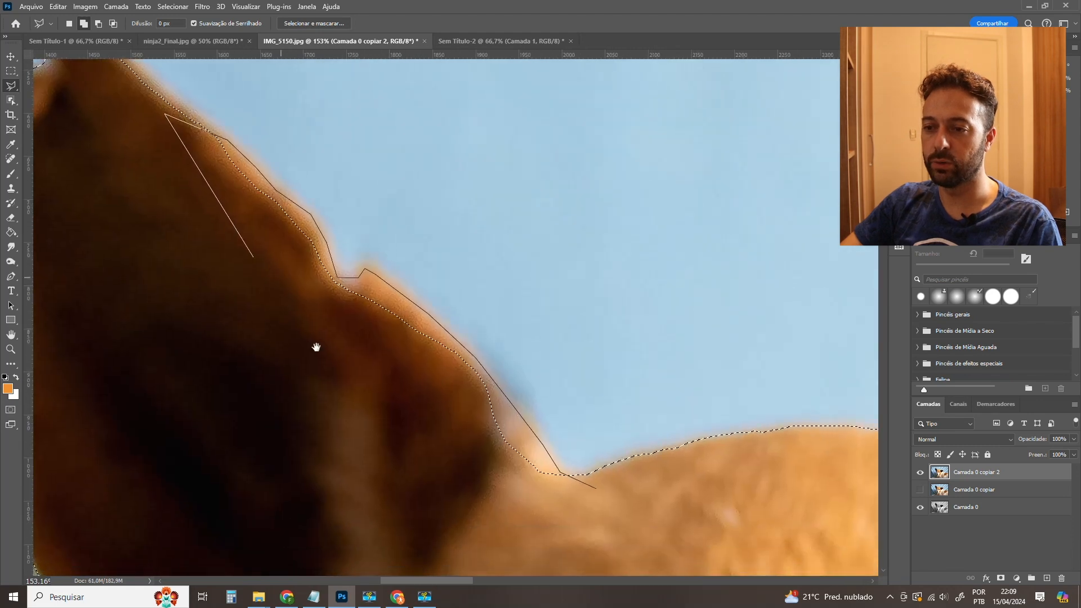
{"action": "left_click_drag", "start_coordinate": [309, 326], "coordinate": [358, 335]}
{"action": "left_click", "coordinate": [332, 383]}
{"action": "left_click", "coordinate": [516, 494]}
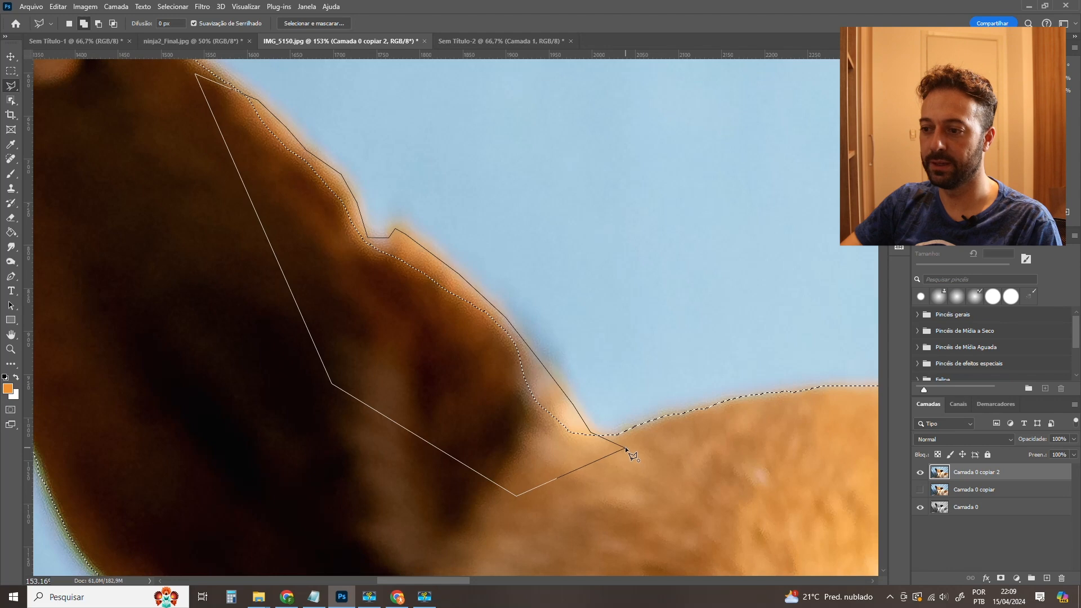
{"action": "double_click", "coordinate": [584, 432]}
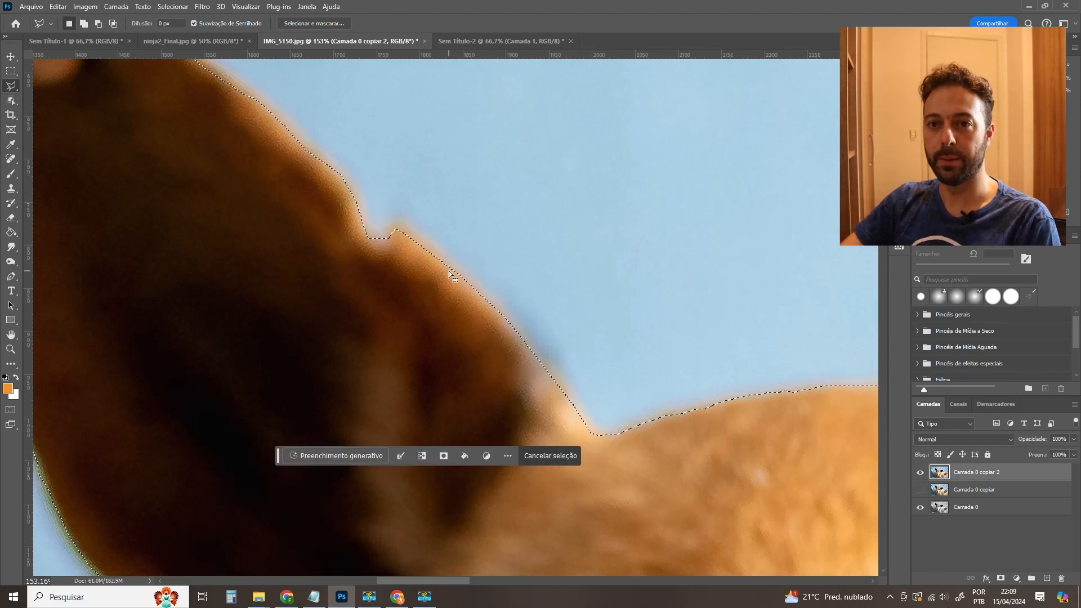
Inspect the selection edge along the top of the head and the inner side of the upright ear.
{"action": "key", "text": "space"}
{"action": "left_click_drag", "start_coordinate": [548, 297], "coordinate": [343, 222]}
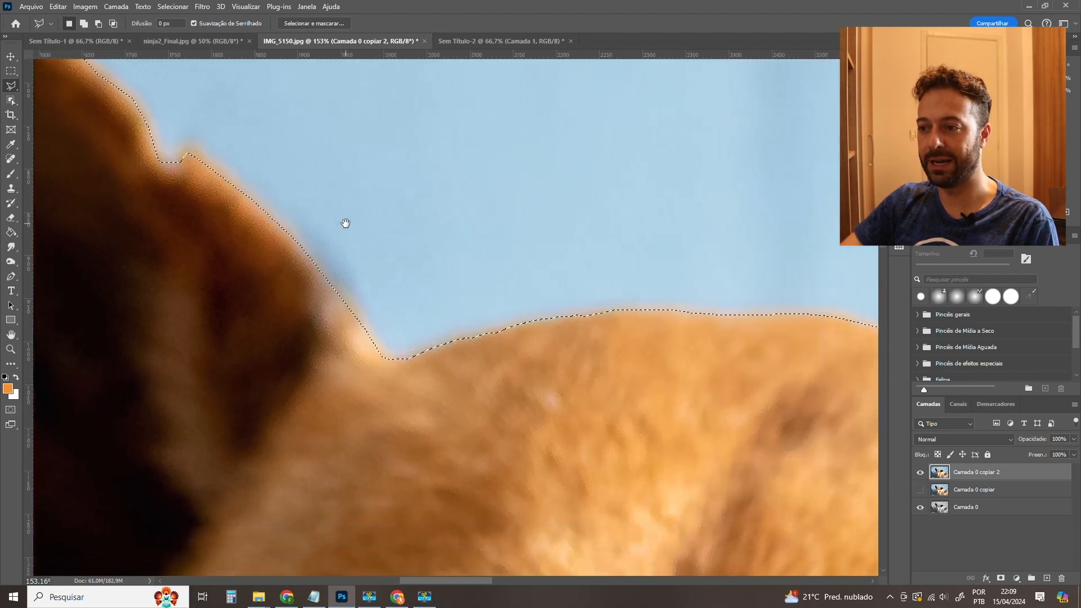
{"action": "left_click_drag", "start_coordinate": [516, 343], "coordinate": [276, 270]}
{"action": "left_click_drag", "start_coordinate": [738, 338], "coordinate": [515, 328]}
{"action": "left_click_drag", "start_coordinate": [640, 367], "coordinate": [468, 287]}
{"action": "left_click_drag", "start_coordinate": [673, 394], "coordinate": [731, 379]}
{"action": "left_click_drag", "start_coordinate": [513, 288], "coordinate": [749, 388]}
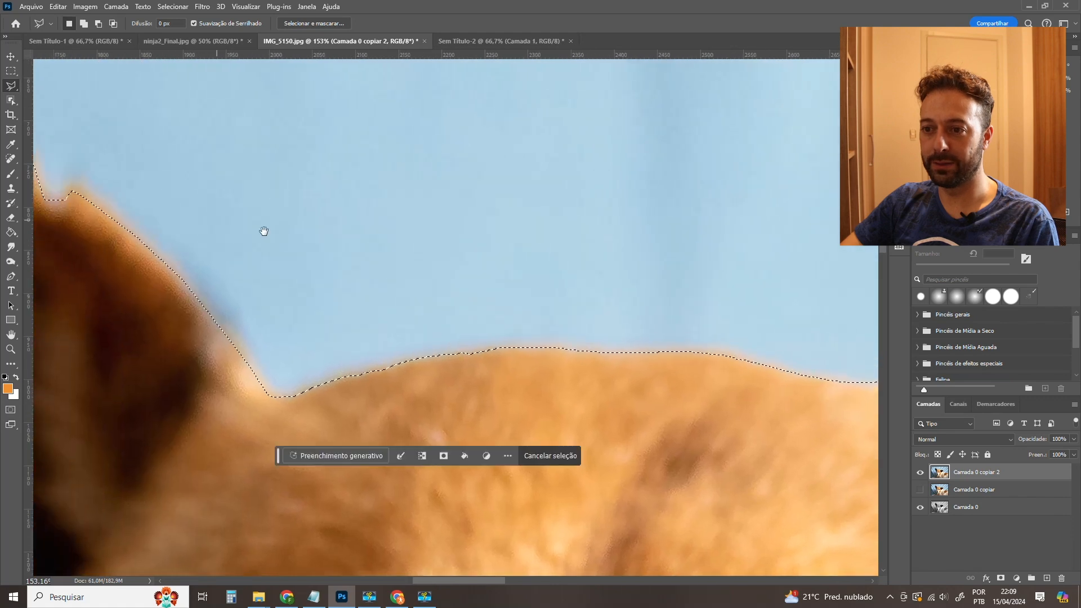
{"action": "left_click_drag", "start_coordinate": [216, 220], "coordinate": [475, 299]}
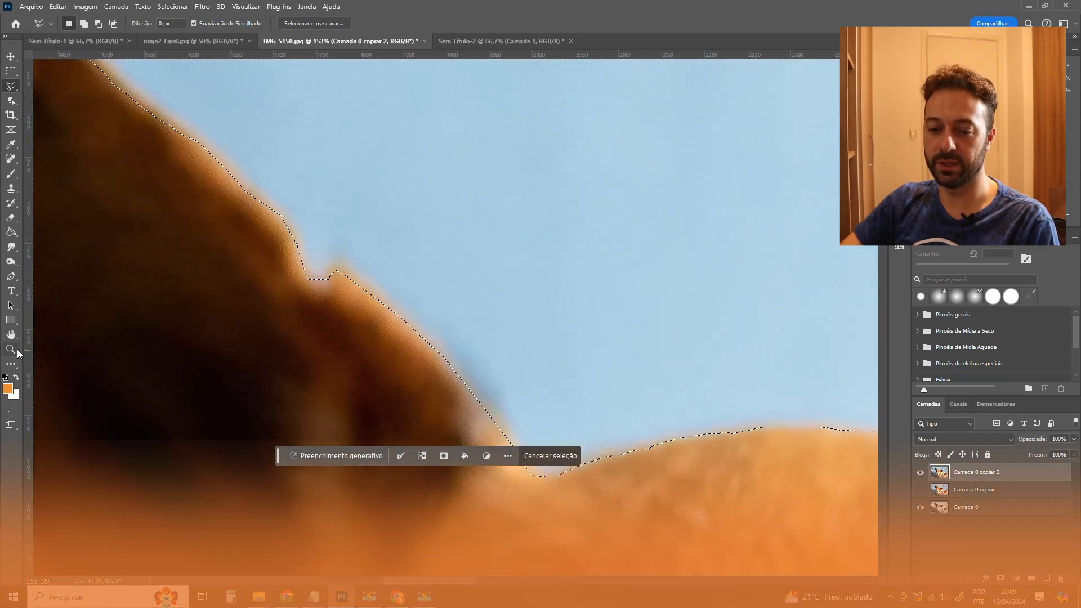
Examine the complete head selection in the whole photo and up close around the ears, cheek and muzzle.
{"action": "key", "text": "z"}
{"action": "left_click_drag", "start_coordinate": [485, 307], "coordinate": [425, 333]}
{"action": "left_click_drag", "start_coordinate": [594, 370], "coordinate": [484, 239]}
{"action": "left_click_drag", "start_coordinate": [525, 283], "coordinate": [488, 288]}
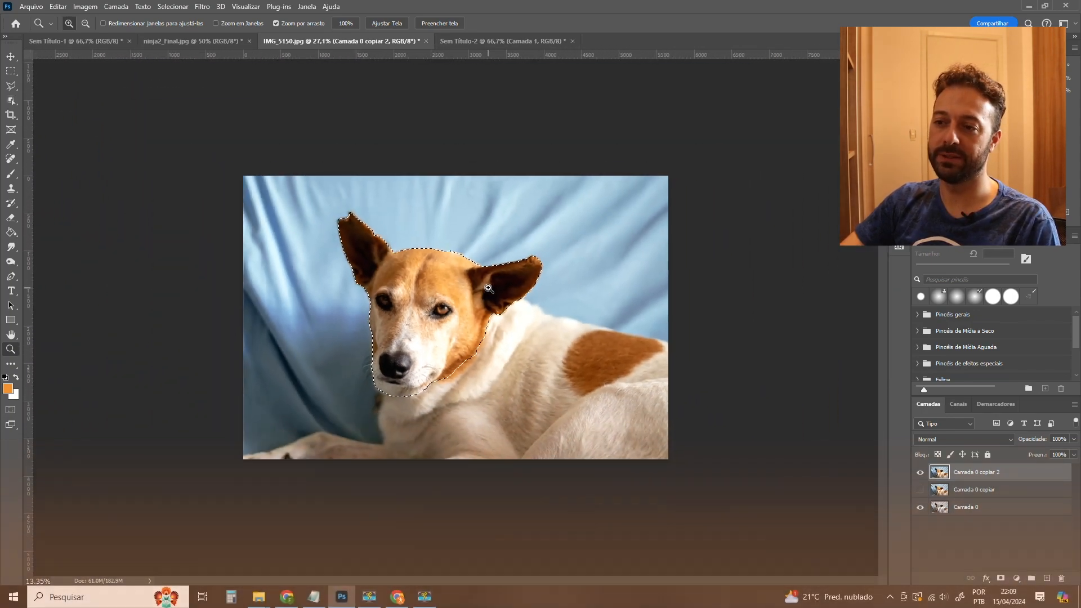
{"action": "left_click_drag", "start_coordinate": [488, 288], "coordinate": [212, 186]}
{"action": "left_click_drag", "start_coordinate": [519, 261], "coordinate": [583, 348]}
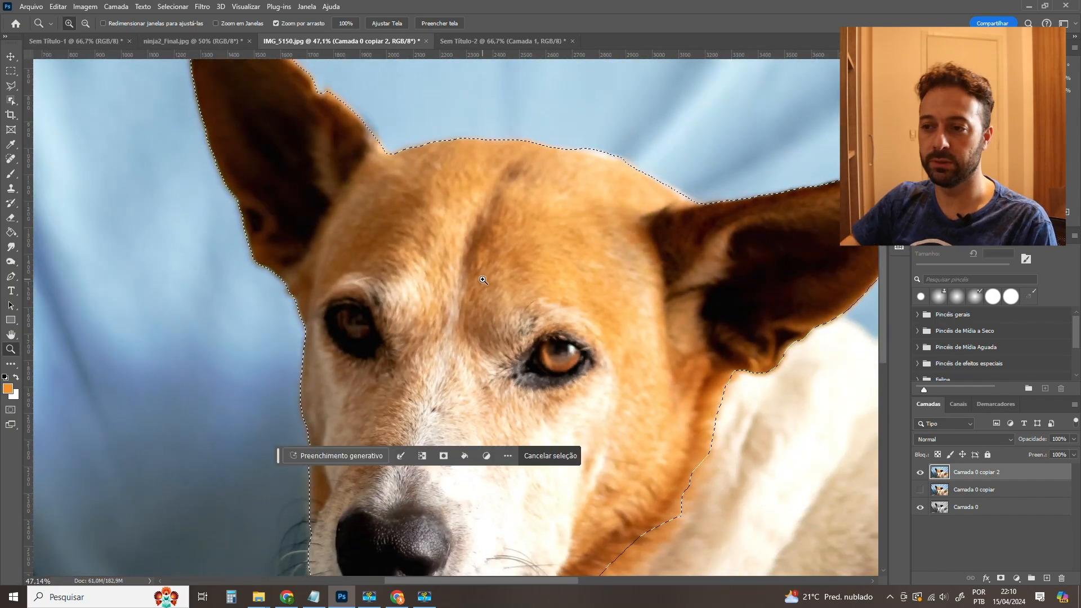
{"action": "left_click_drag", "start_coordinate": [483, 280], "coordinate": [336, 190]}
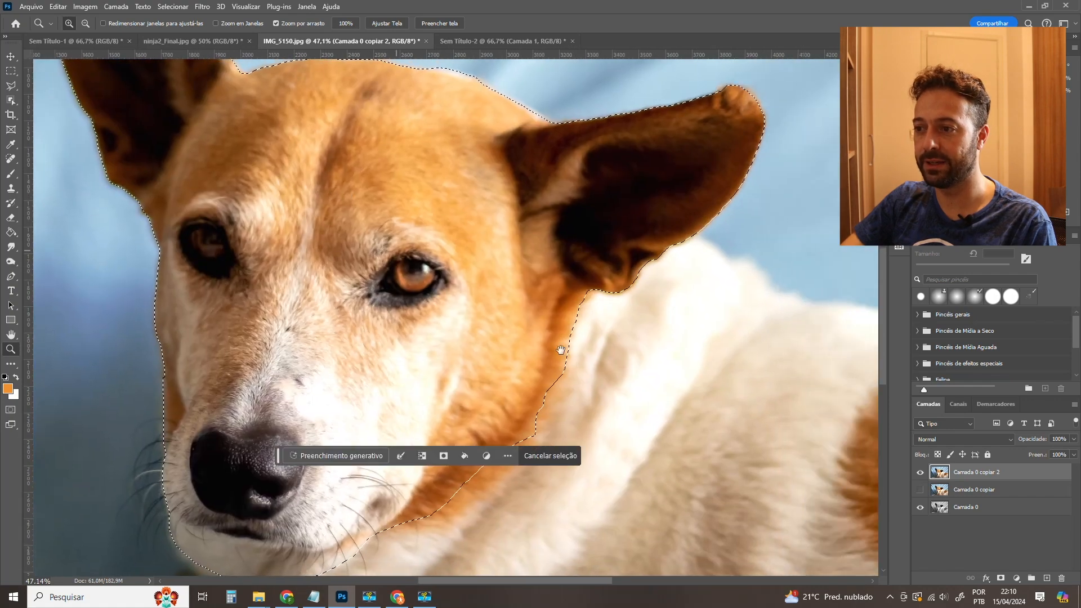
{"action": "left_click_drag", "start_coordinate": [595, 329], "coordinate": [432, 373]}
{"action": "left_click_drag", "start_coordinate": [496, 315], "coordinate": [441, 280]}
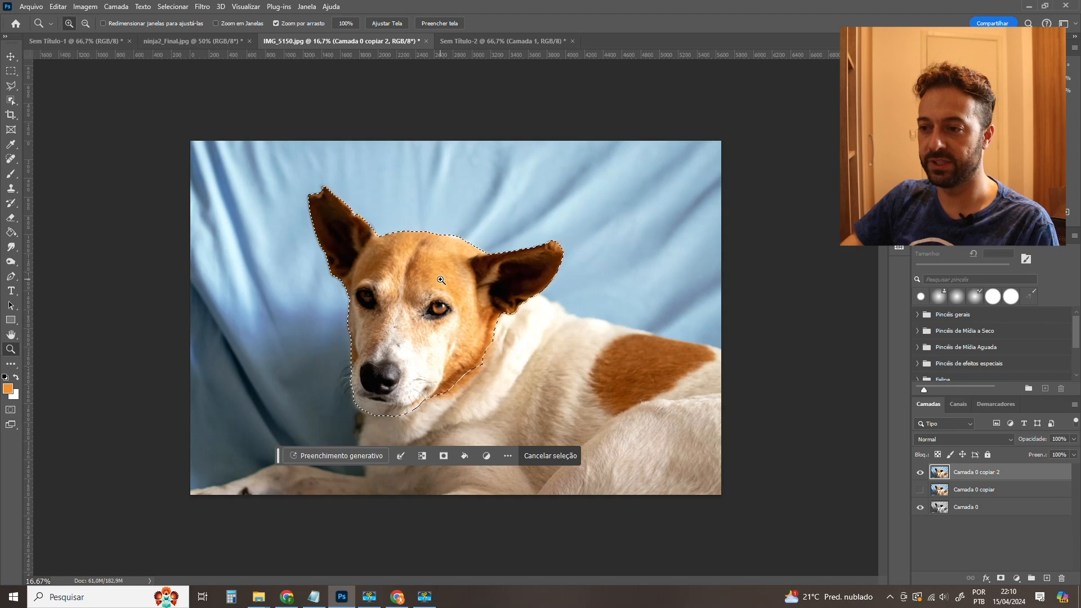
{"action": "left_click_drag", "start_coordinate": [439, 302], "coordinate": [444, 280]}
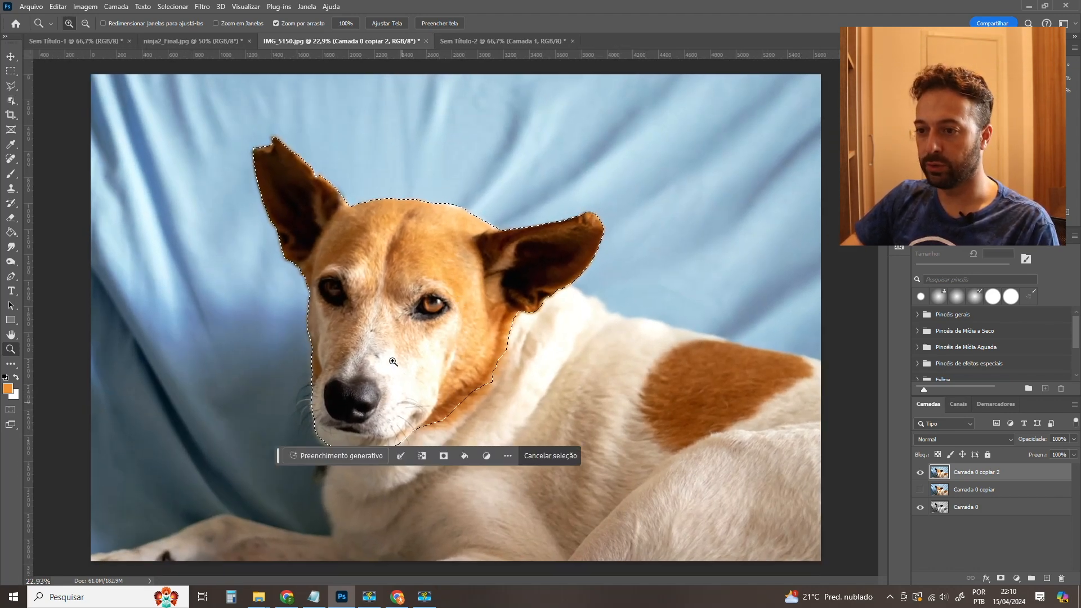
Try desaturating the selected head and undo the change.
{"action": "key", "text": "ctrl+shift+u"}
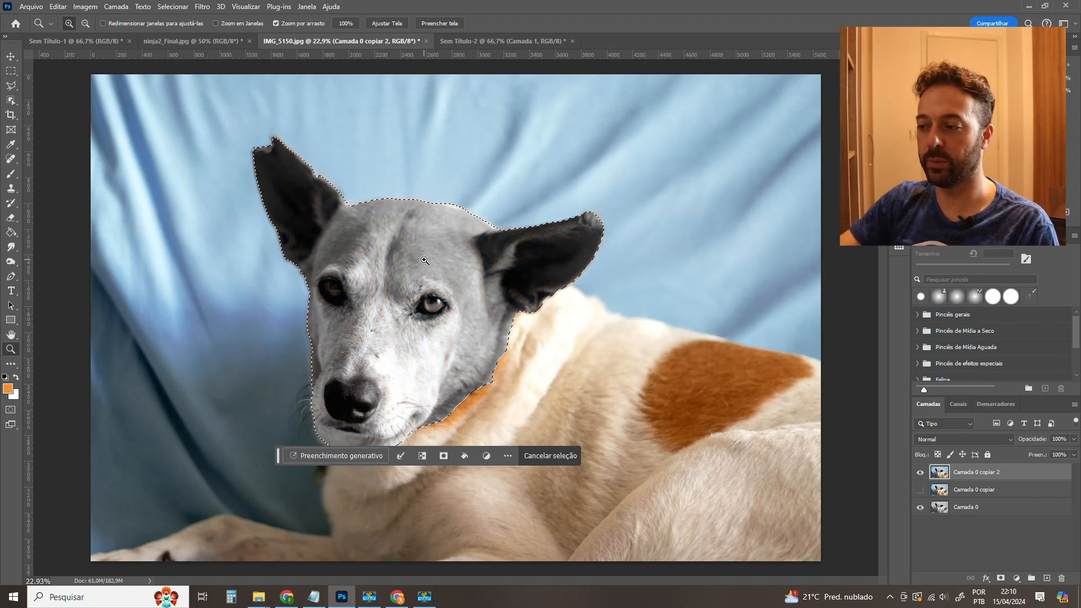
{"action": "key", "text": "ctrl+z"}
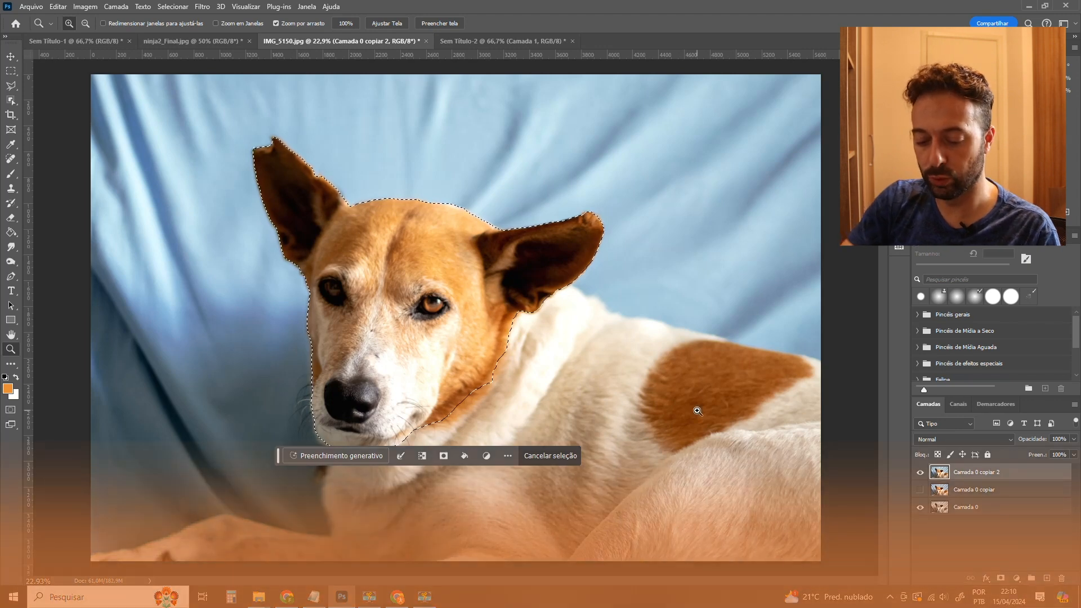
Copy the selected head to a new layer and hide the Camada 0 copiar 2 and Camada 0 layers.
{"action": "key", "text": "ctrl+j"}
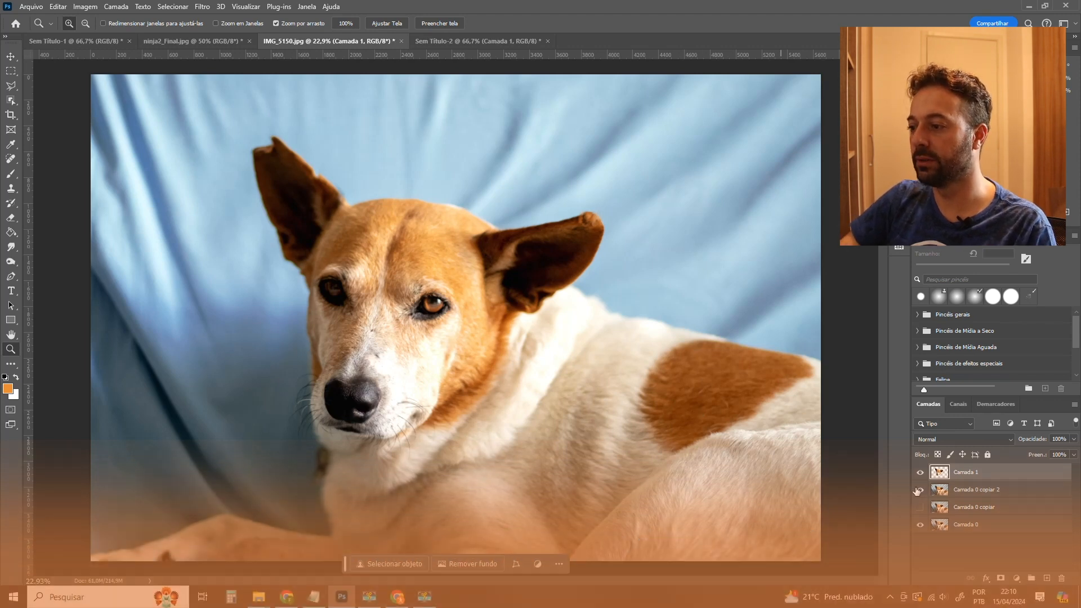
{"action": "left_click", "coordinate": [920, 489]}
{"action": "left_click", "coordinate": [919, 524]}
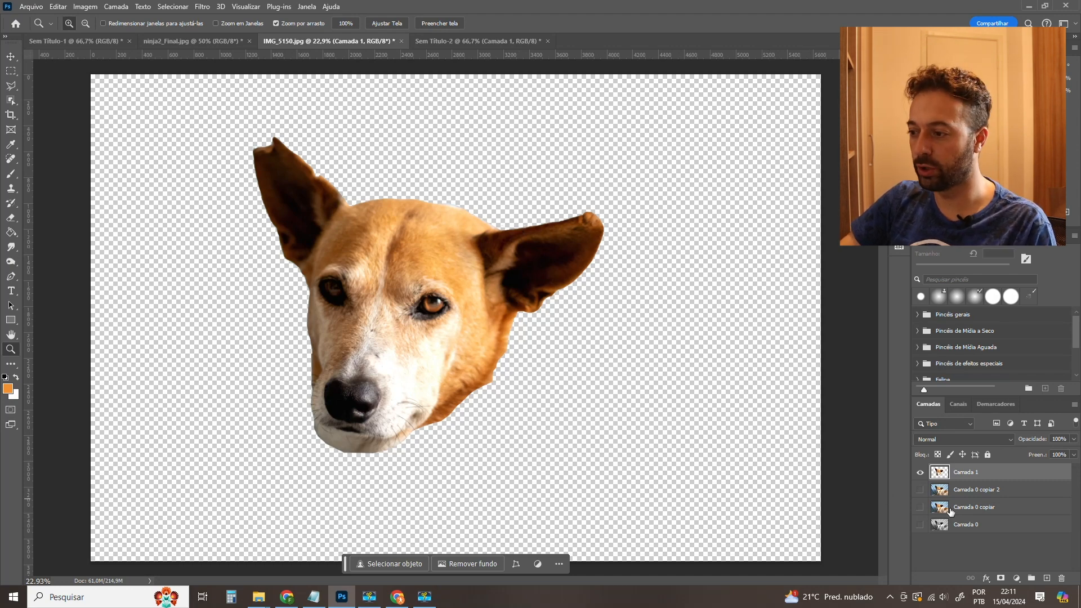
Make the Camada 0 copiar 2, Camada 0 copiar and Camada 0 layers visible.
{"action": "left_click", "coordinate": [920, 489]}
{"action": "left_click", "coordinate": [920, 507]}
{"action": "left_click", "coordinate": [919, 524]}
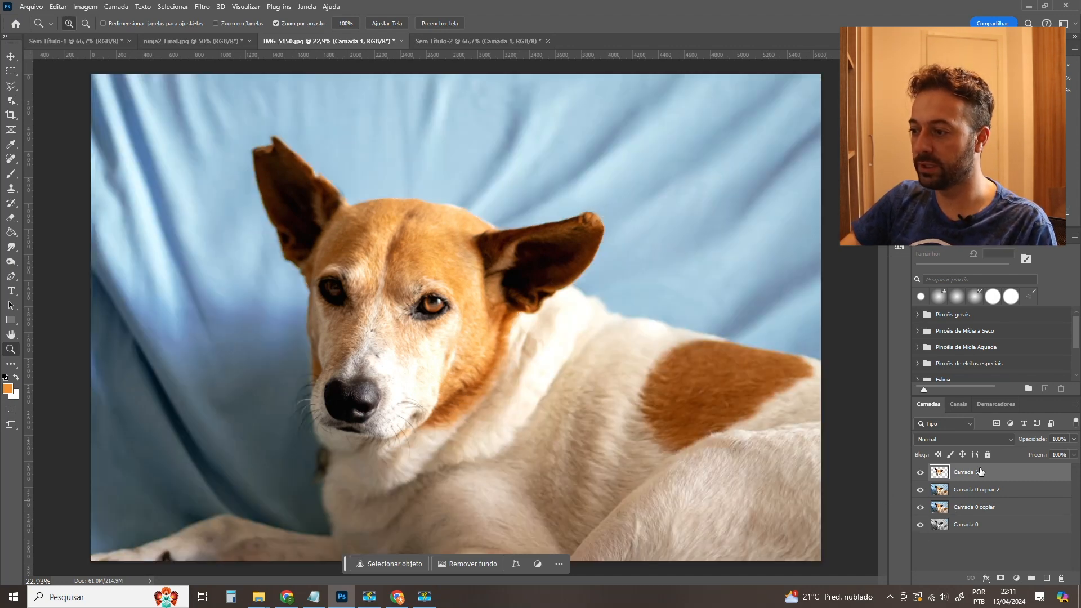
Try moving the copied head over the dog's body and undo the move.
{"action": "left_click", "coordinate": [11, 56]}
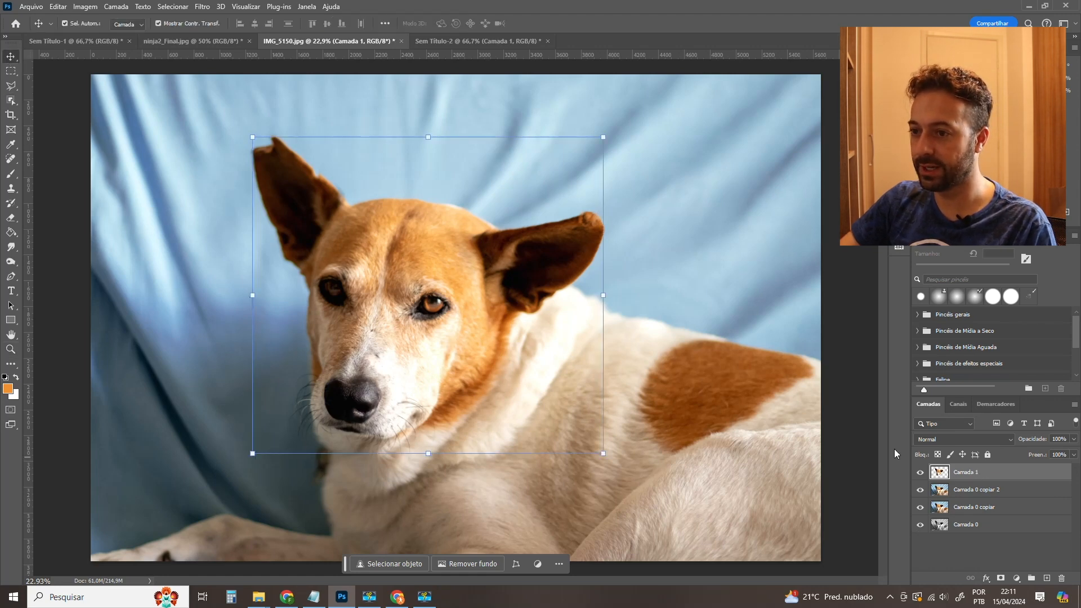
{"action": "left_click_drag", "start_coordinate": [376, 234], "coordinate": [580, 324]}
{"action": "key", "text": "ctrl+z"}
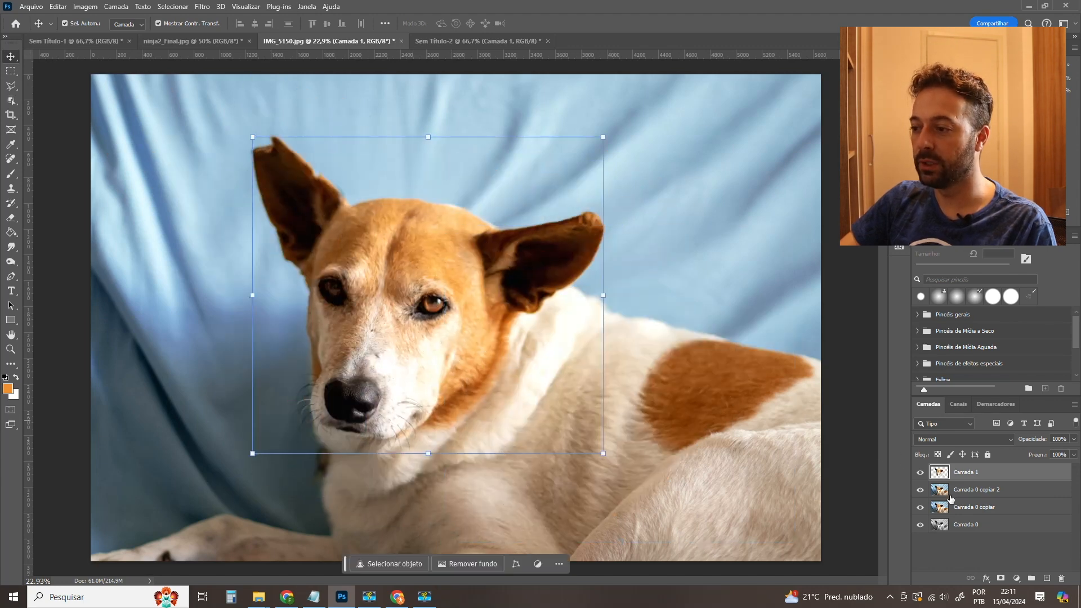
Try desaturating the Camada 1 head layer, compare it by toggling its visibility, and undo the changes.
{"action": "key", "text": "ctrl+shift+u"}
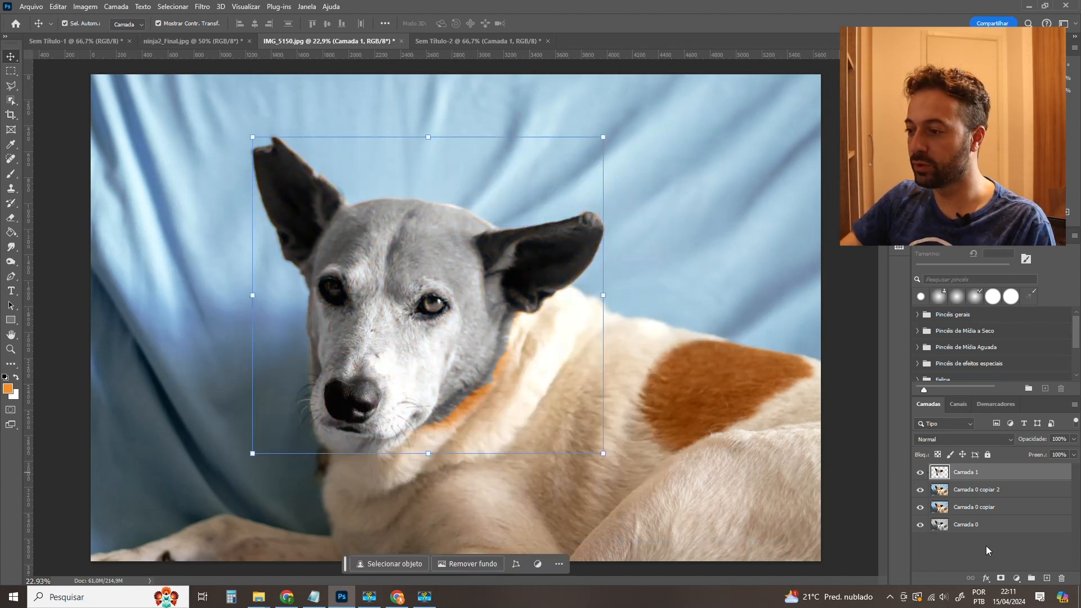
{"action": "left_click", "coordinate": [920, 473]}
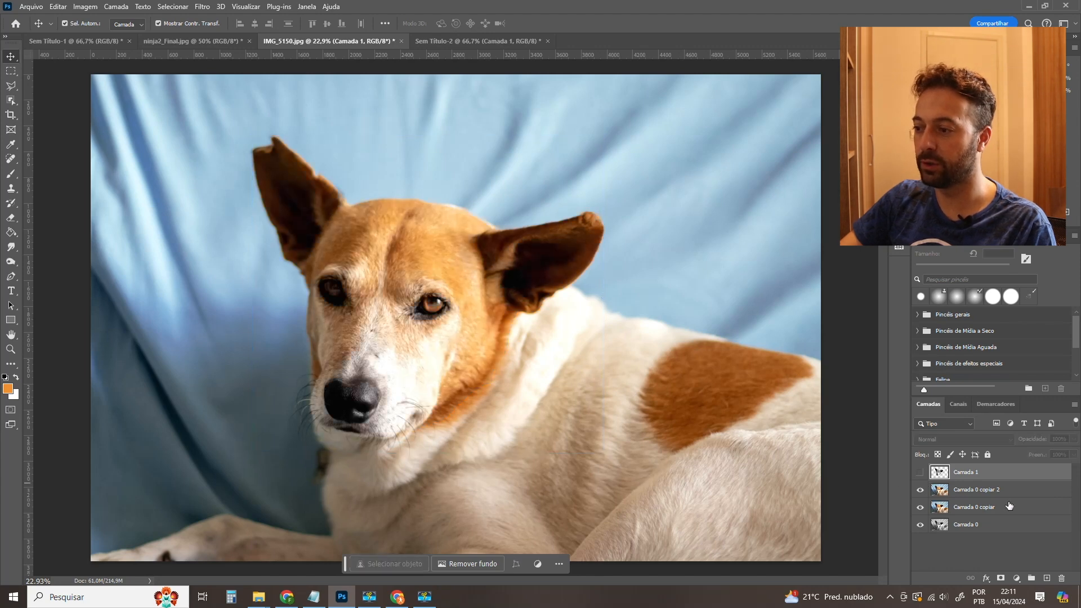
{"action": "left_click", "coordinate": [919, 473]}
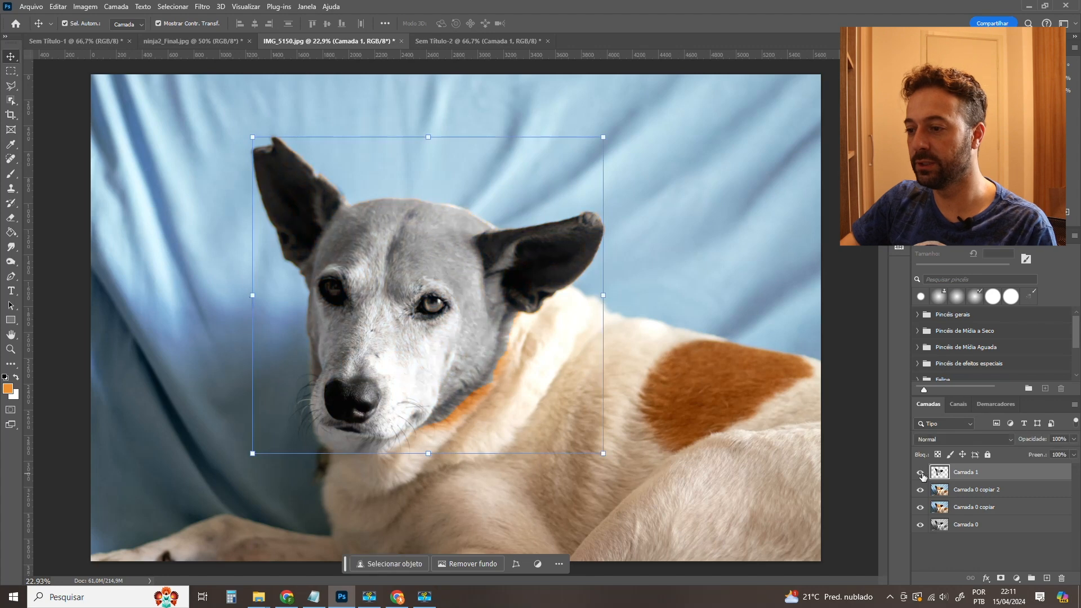
{"action": "key", "text": "ctrl+z"}
{"action": "key", "text": "ctrl+z"}
{"action": "key", "text": "ctrl+z"}
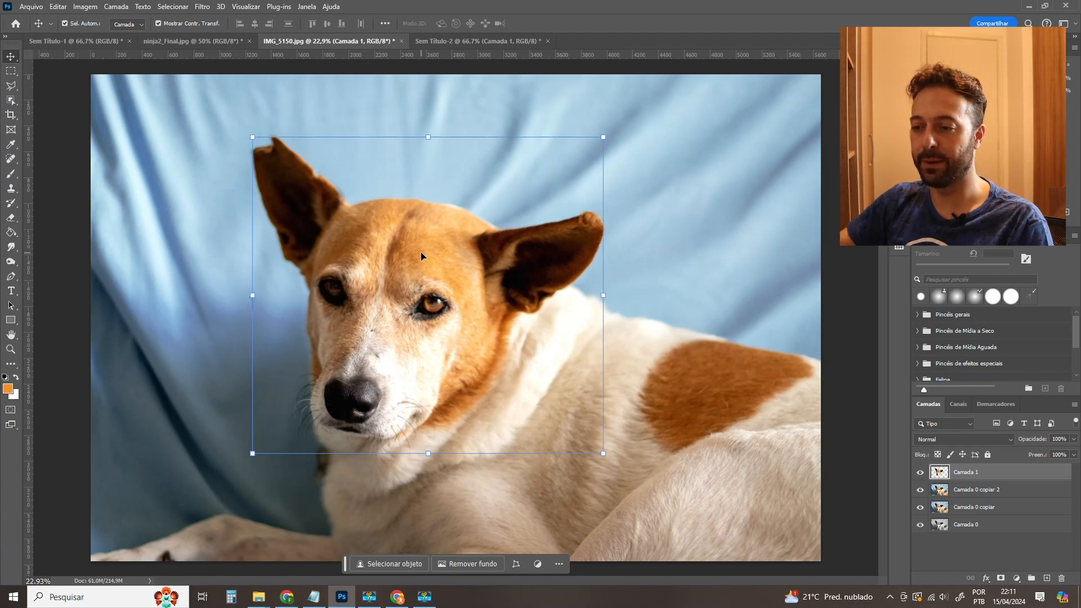
Select the dog's nose by tracing its outline with the Magnetic Lasso and copy it to a new layer.
{"action": "key", "text": "z"}
{"action": "left_click_drag", "start_coordinate": [422, 300], "coordinate": [497, 304]}
{"action": "left_click_drag", "start_coordinate": [326, 335], "coordinate": [450, 174]}
{"action": "left_click_drag", "start_coordinate": [280, 415], "coordinate": [394, 370]}
{"action": "mouse_move", "coordinate": [389, 362]}
{"action": "left_mouse_down"}
{"action": "mouse_move", "coordinate": [372, 344]}
{"action": "mouse_move", "coordinate": [365, 353]}
{"action": "left_mouse_up"}
{"action": "key", "text": "l"}
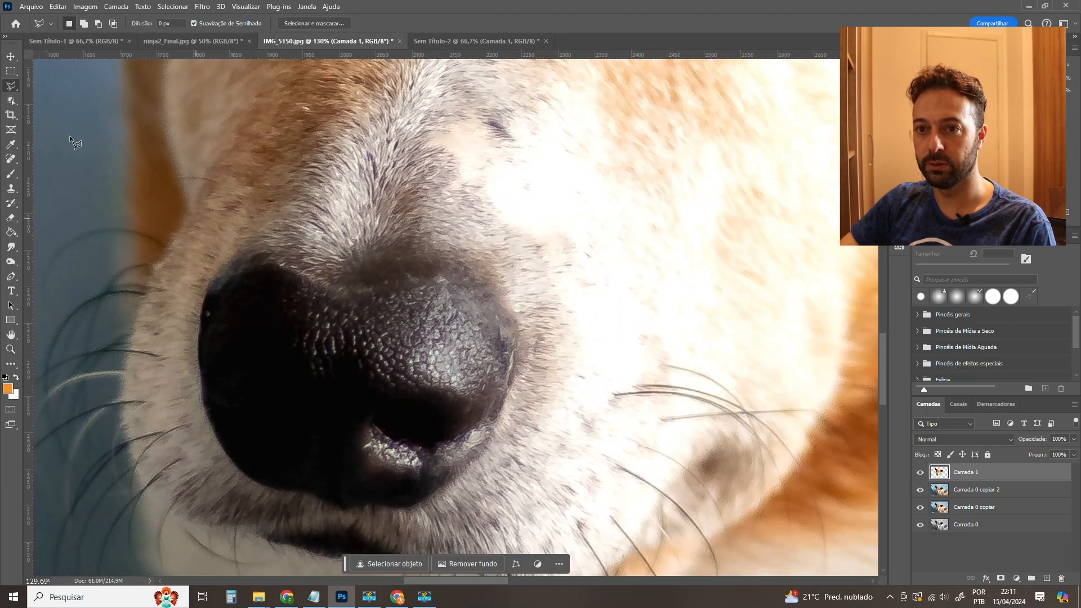
{"action": "right_click", "coordinate": [12, 86]}
{"action": "left_click", "coordinate": [51, 100]}
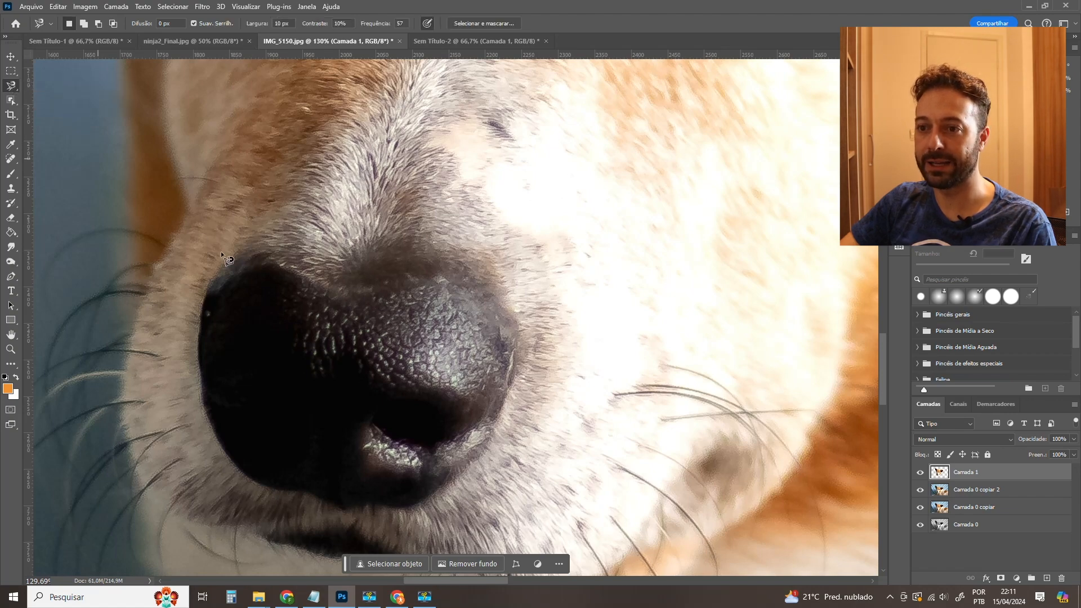
{"action": "left_click", "coordinate": [214, 271]}
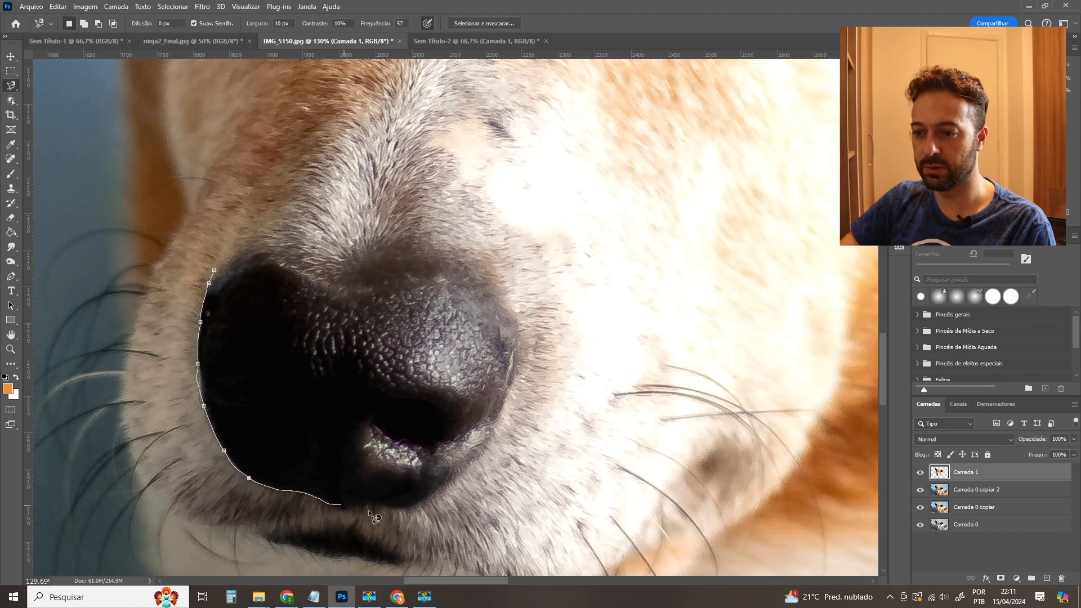
{"action": "left_click", "coordinate": [211, 268]}
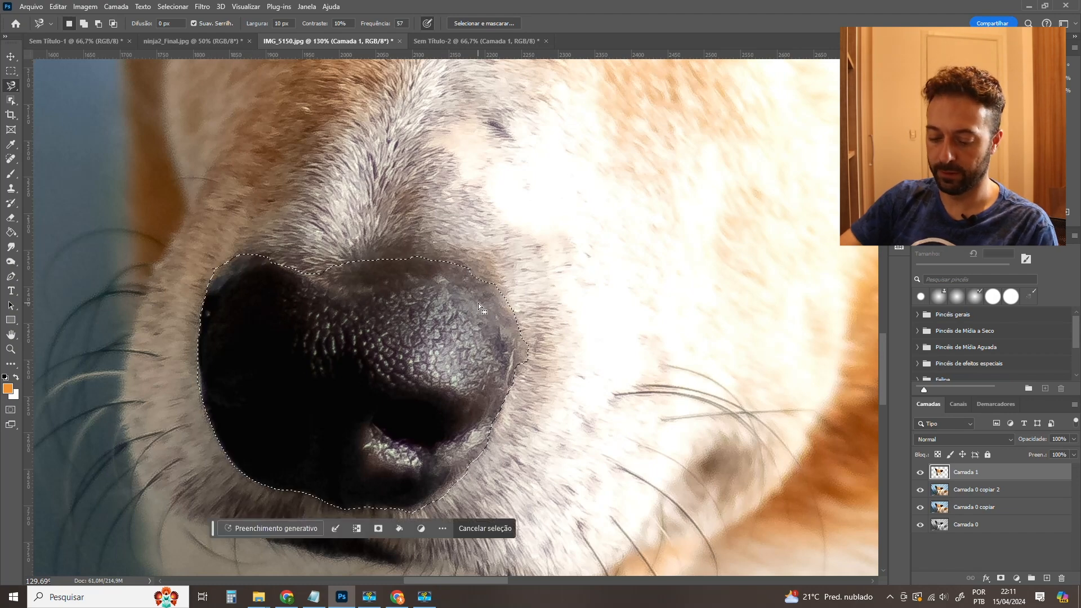
{"action": "key", "text": "ctrl+j"}
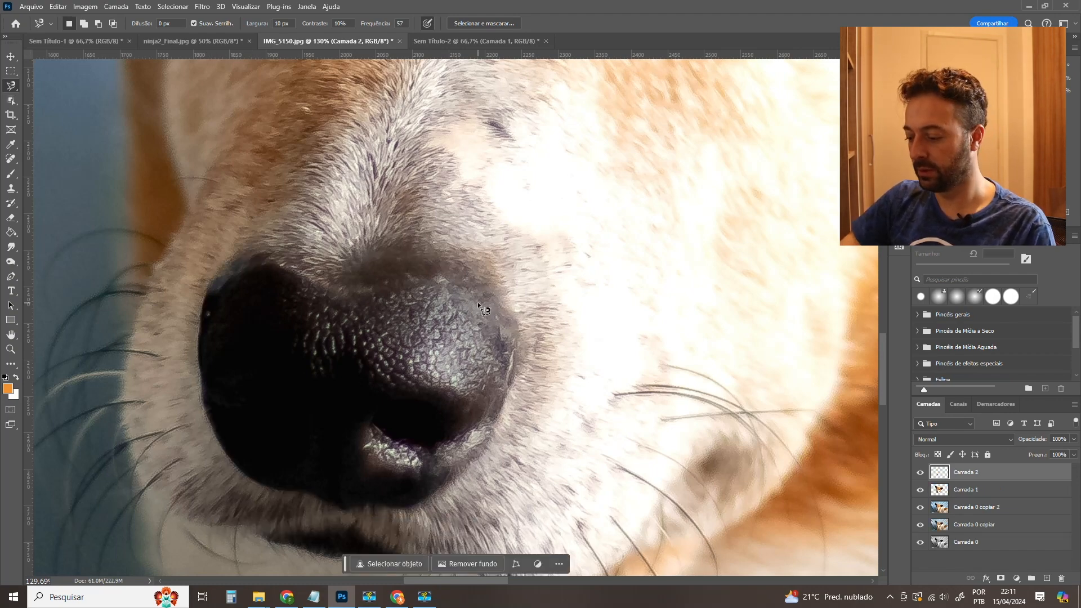
Hide every layer except Camada 2 to view the isolated nose, and make all the layers visible again.
{"action": "scroll", "coordinate": [601, 369], "scroll_direction": "down", "scroll_amount": 6}
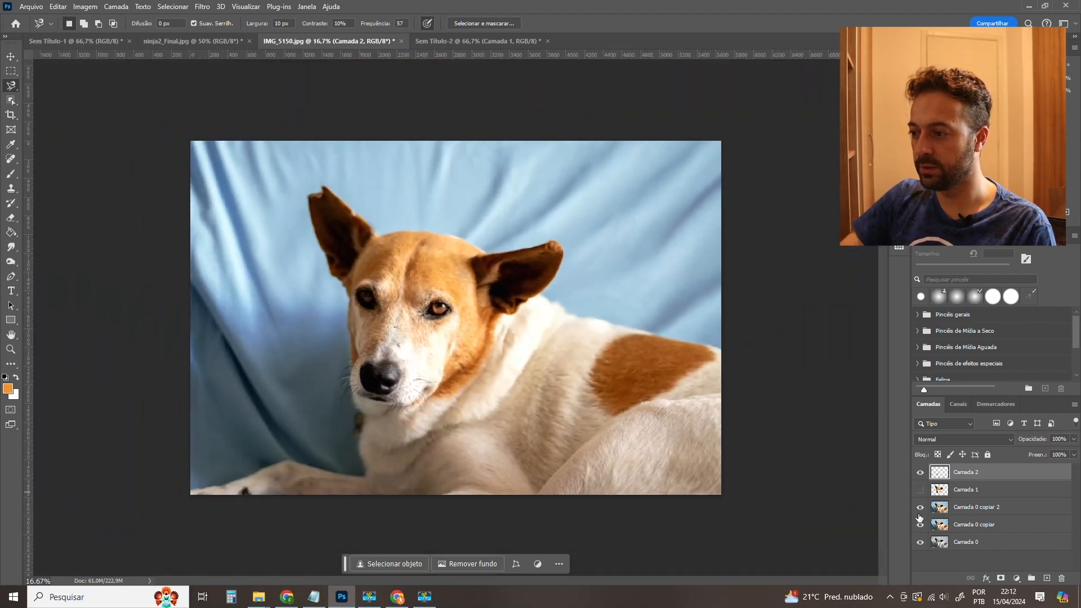
{"action": "left_click_drag", "start_coordinate": [920, 507], "coordinate": [919, 543]}
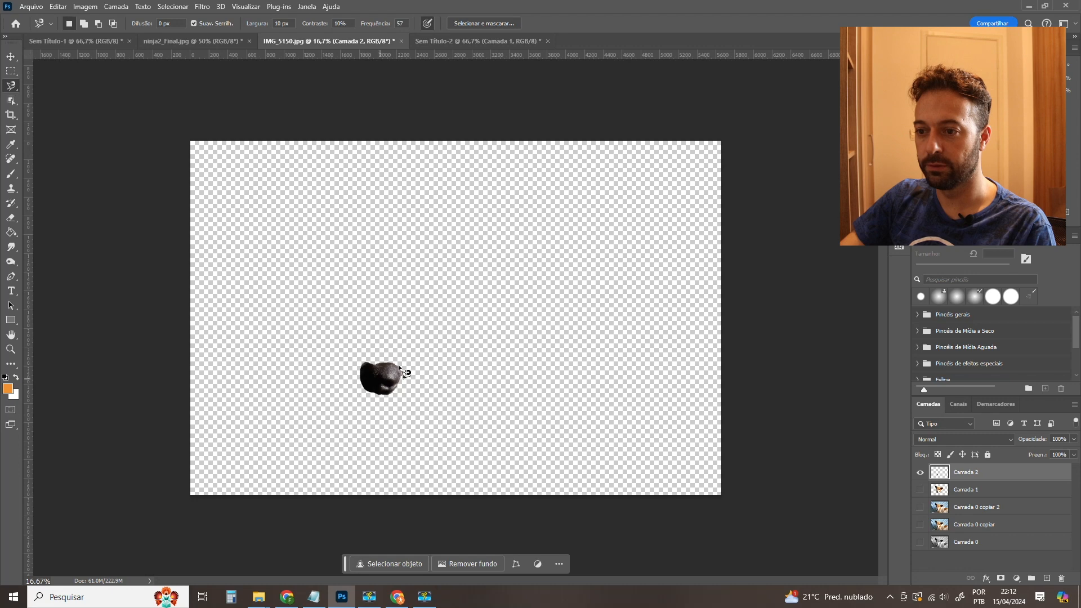
{"action": "left_click", "coordinate": [920, 489]}
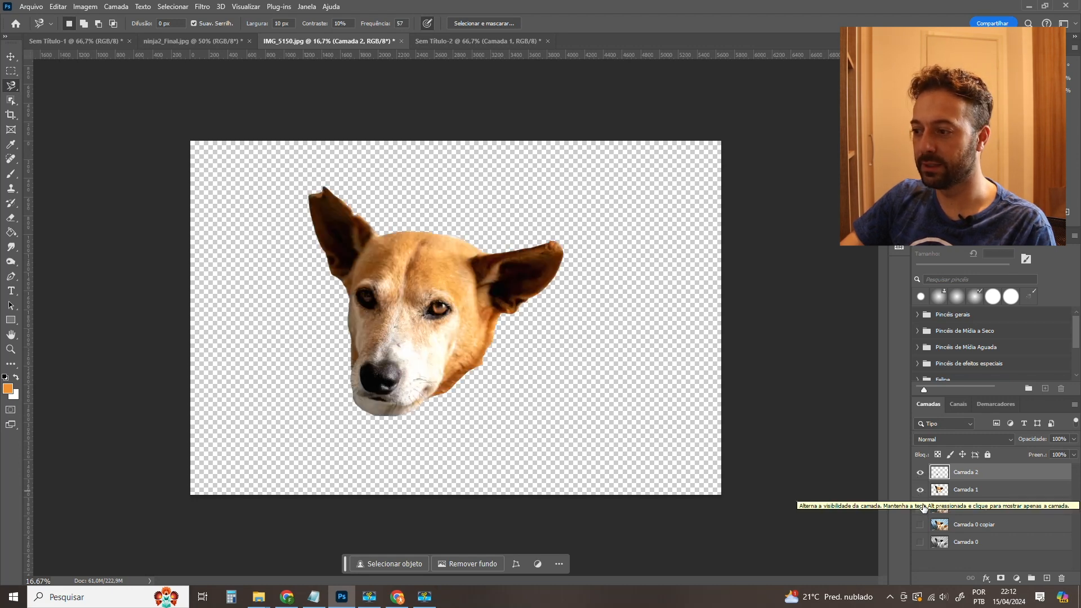
{"action": "left_click", "coordinate": [919, 507]}
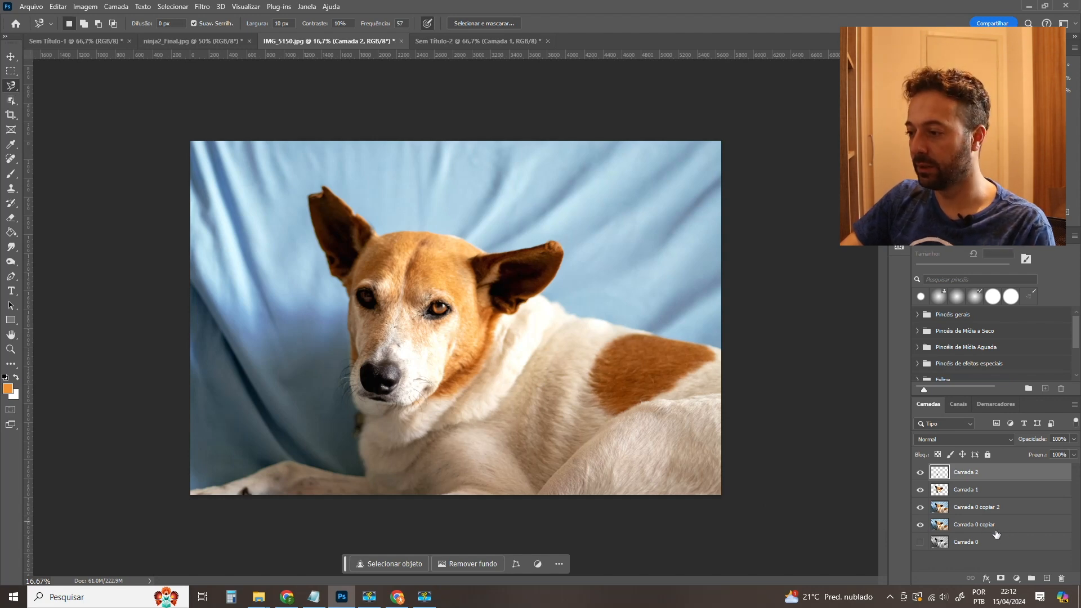
{"action": "left_click", "coordinate": [919, 542]}
Delete the Camada 0 and Camada 0 copiar layers.
{"action": "left_click", "coordinate": [980, 544]}
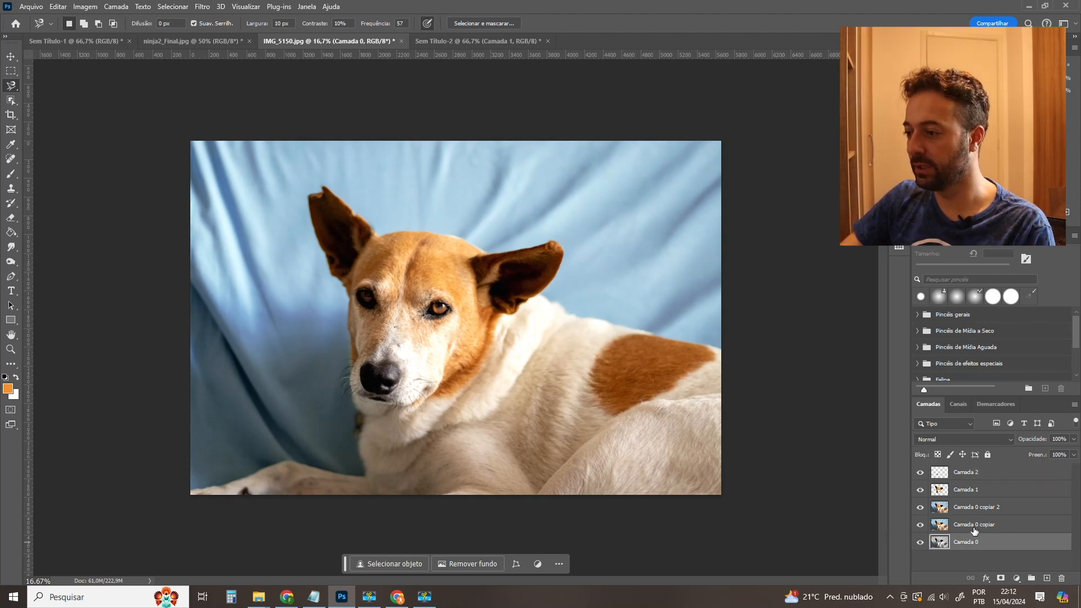
{"action": "left_click", "coordinate": [973, 526], "text": "shift"}
{"action": "key", "text": "Delete"}
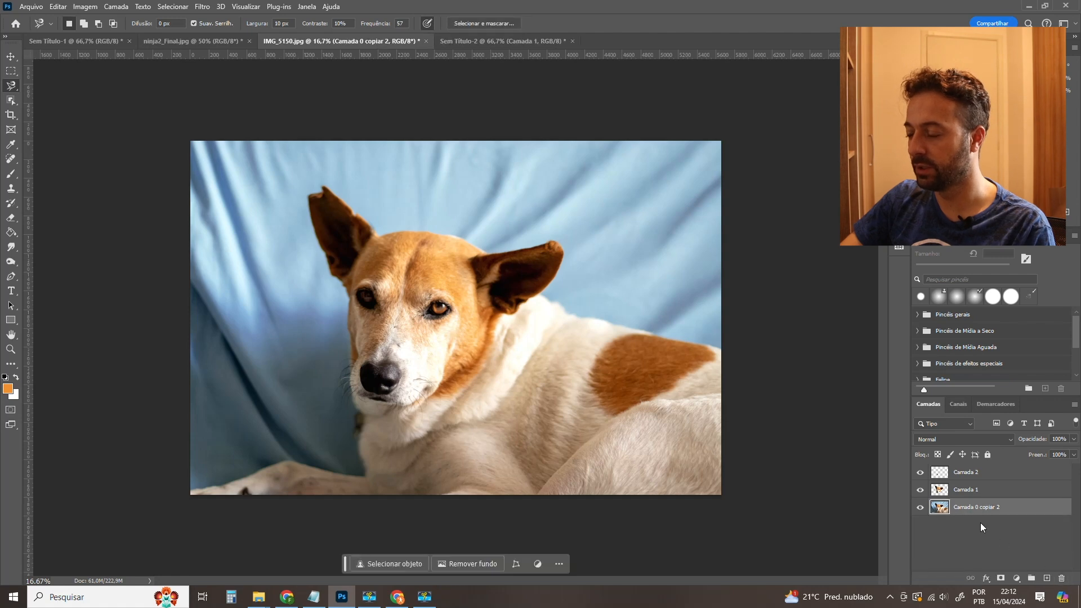
Try moving the copied nose on Camada 2 sideways over the dog's face and undo the move.
{"action": "left_click", "coordinate": [968, 473]}
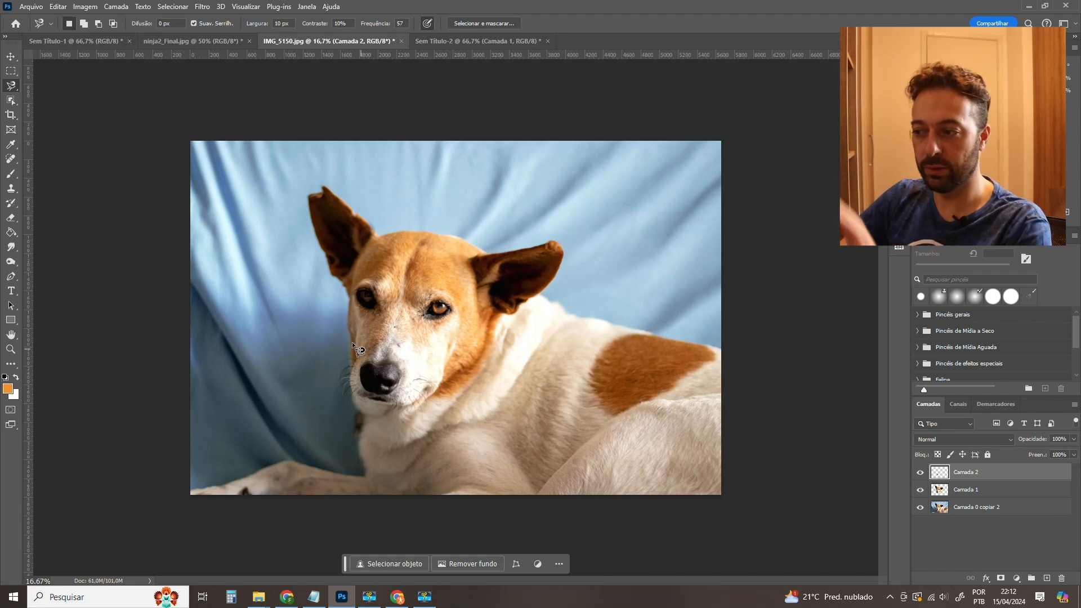
{"action": "key", "text": "v"}
{"action": "left_click_drag", "start_coordinate": [373, 378], "coordinate": [457, 376]}
{"action": "left_click", "coordinate": [515, 379]}
{"action": "key", "text": "z"}
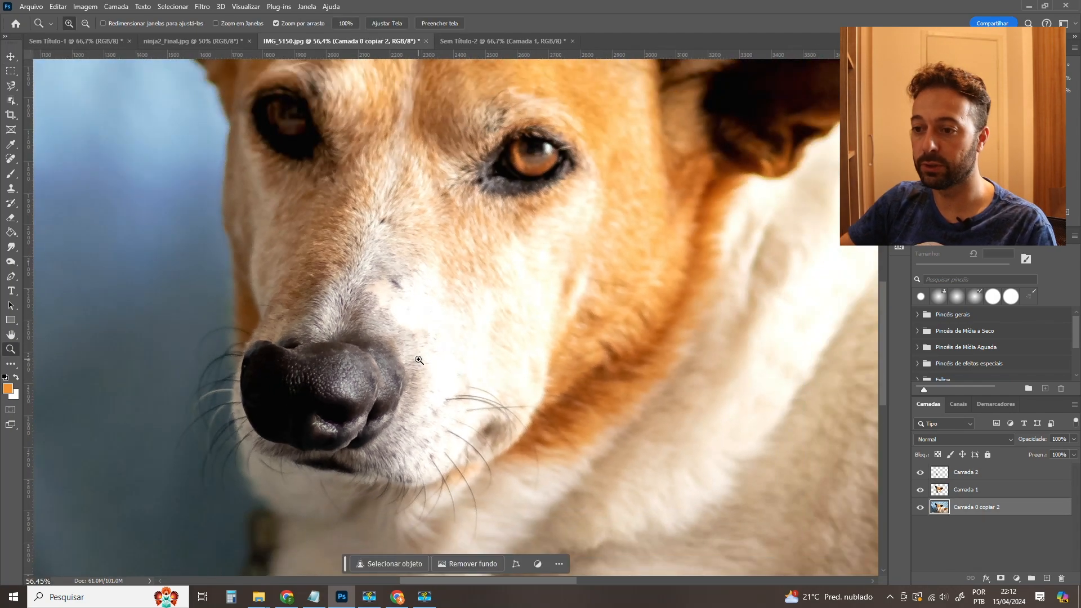
{"action": "key", "text": "ctrl+minus"}
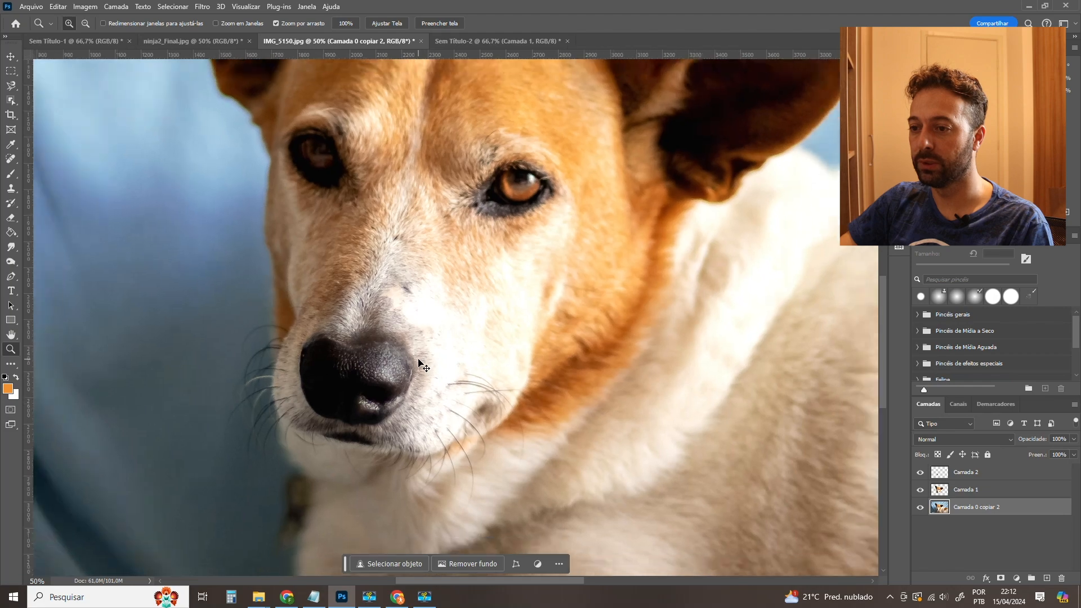
{"action": "key", "text": "ctrl+minus"}
{"action": "key", "text": "ctrl+minus"}
{"action": "key", "text": "ctrl+minus"}
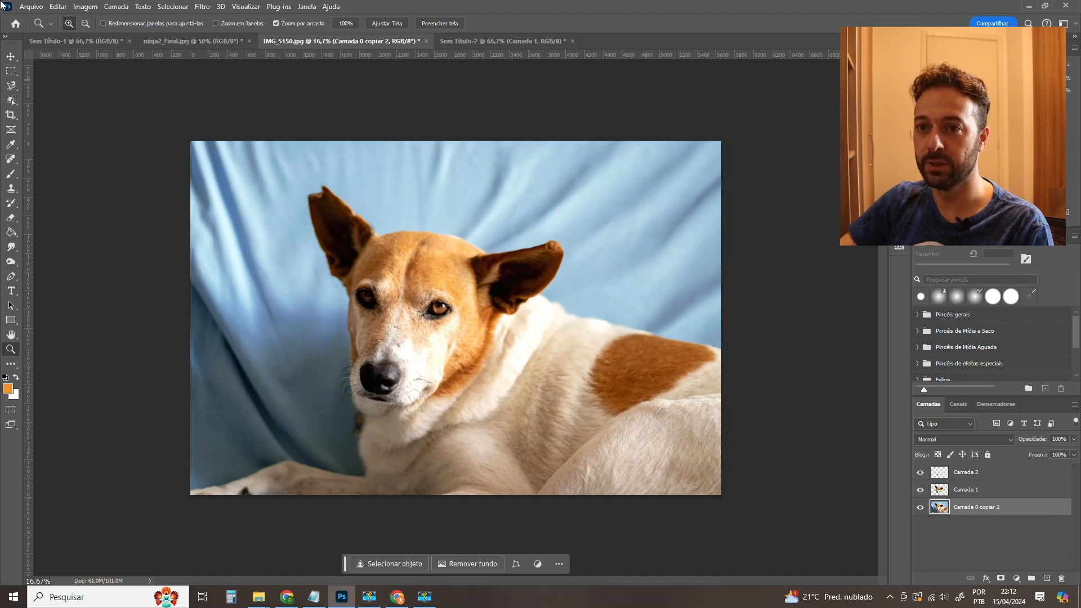
Try moving the nose and head layers separately with the Move tool, undo both moves and deselect the layers.
{"action": "left_click", "coordinate": [11, 59]}
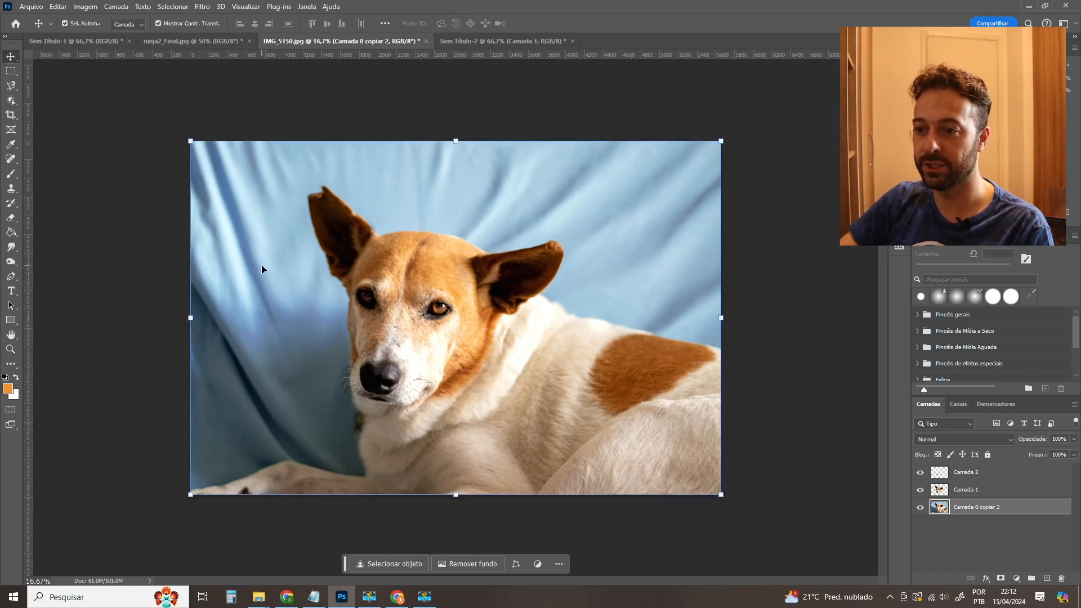
{"action": "left_click", "coordinate": [392, 387]}
{"action": "left_click", "coordinate": [445, 319]}
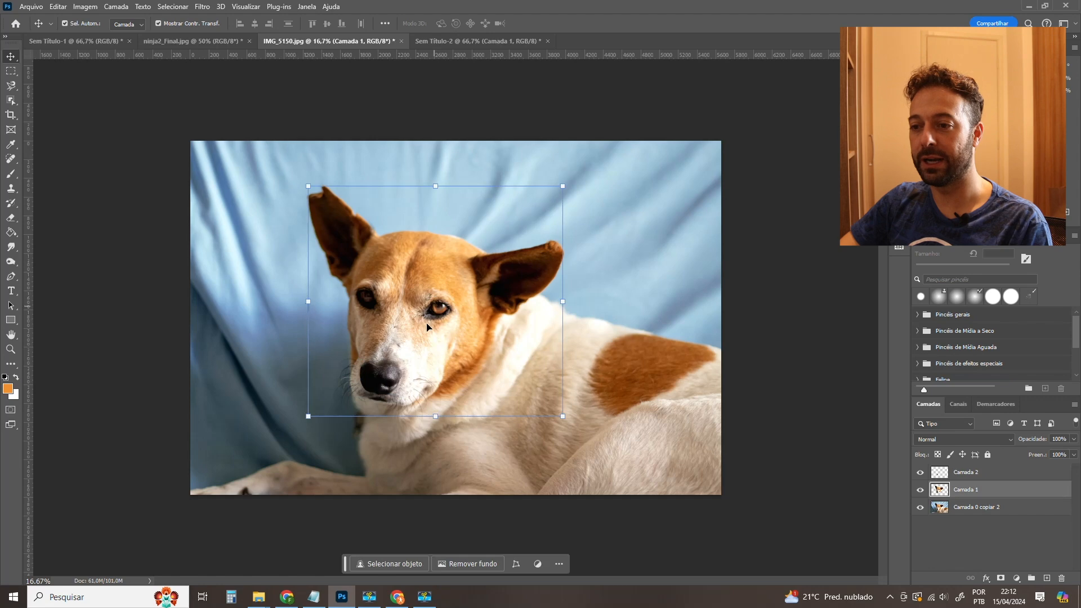
{"action": "left_click_drag", "start_coordinate": [383, 376], "coordinate": [360, 392]}
{"action": "left_click_drag", "start_coordinate": [415, 261], "coordinate": [465, 224]}
{"action": "key", "text": "ctrl+z"}
{"action": "key", "text": "ctrl+z"}
{"action": "left_click", "coordinate": [811, 253]}
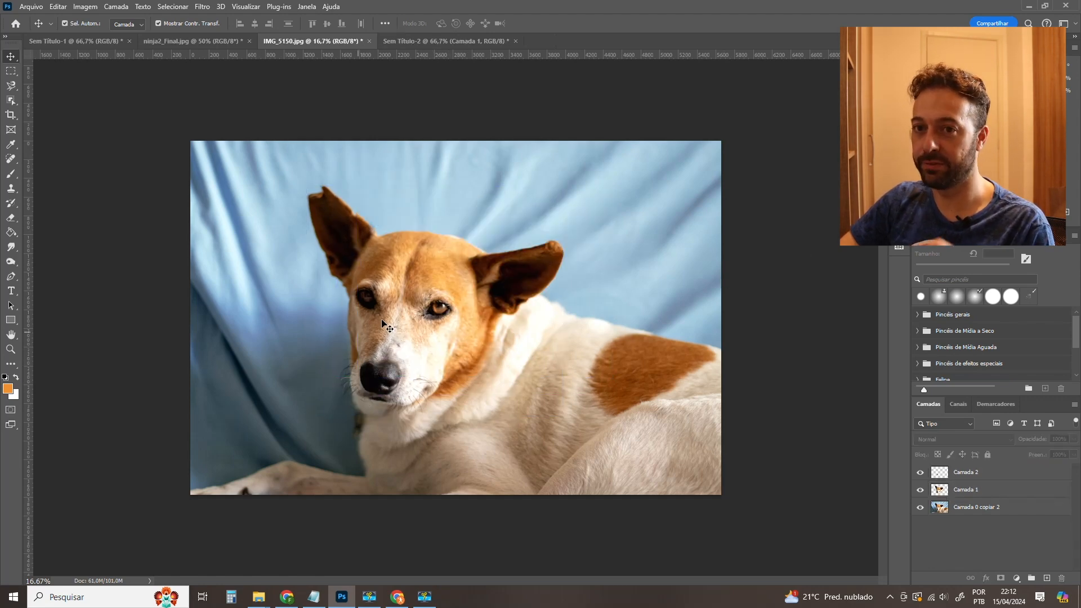
Try recoloring the nose on Camada 2 to a dark green with the Hue/Saturation adjustment.
{"action": "left_click", "coordinate": [963, 476]}
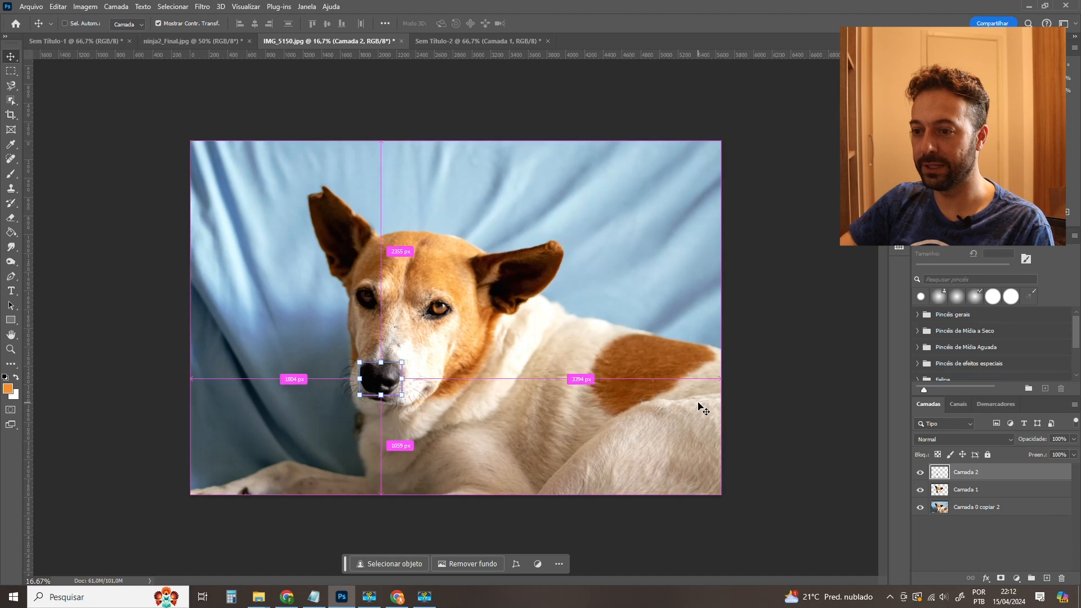
{"action": "key", "text": "ctrl+plus"}
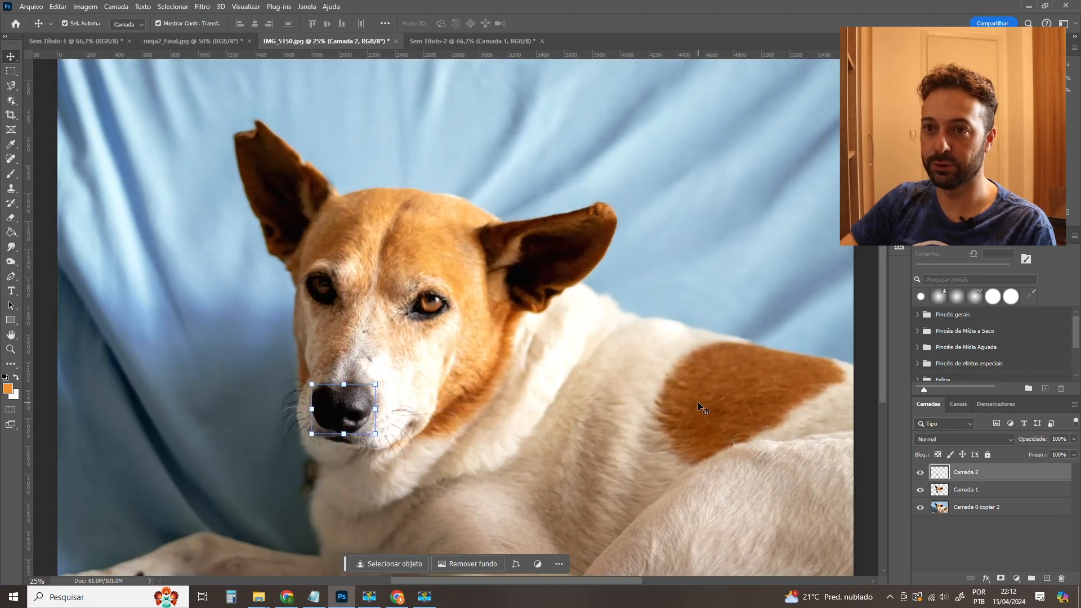
{"action": "left_click", "coordinate": [85, 7]}
{"action": "mouse_move", "coordinate": [104, 37]}
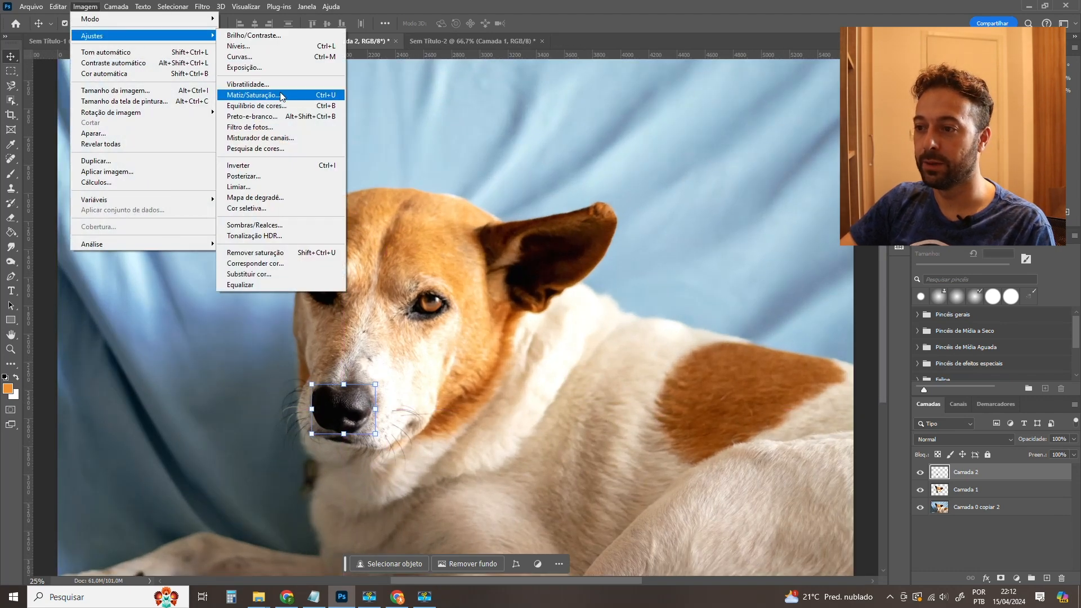
{"action": "left_click", "coordinate": [281, 94]}
{"action": "mouse_move", "coordinate": [643, 186]}
{"action": "left_mouse_down"}
{"action": "mouse_move", "coordinate": [696, 178]}
{"action": "mouse_move", "coordinate": [591, 187]}
{"action": "mouse_move", "coordinate": [689, 180]}
{"action": "mouse_move", "coordinate": [583, 199]}
{"action": "mouse_move", "coordinate": [624, 196]}
{"action": "left_mouse_up"}
{"action": "left_click_drag", "start_coordinate": [643, 241], "coordinate": [647, 241]}
{"action": "left_click_drag", "start_coordinate": [622, 184], "coordinate": [681, 184]}
{"action": "left_click", "coordinate": [788, 134]}
Check the green nose against the whole photo, undo the recoloring and leave no layer selected.
{"action": "key", "text": "v"}
{"action": "key", "text": "ctrl+plus"}
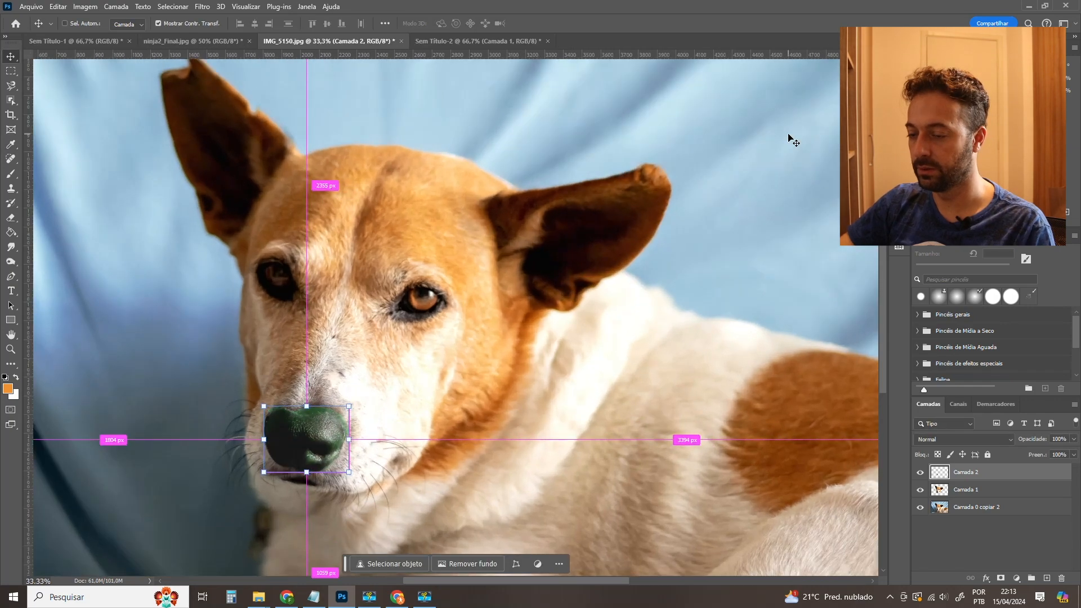
{"action": "key", "text": "ctrl+minus"}
{"action": "left_click", "coordinate": [712, 247], "text": "ctrl"}
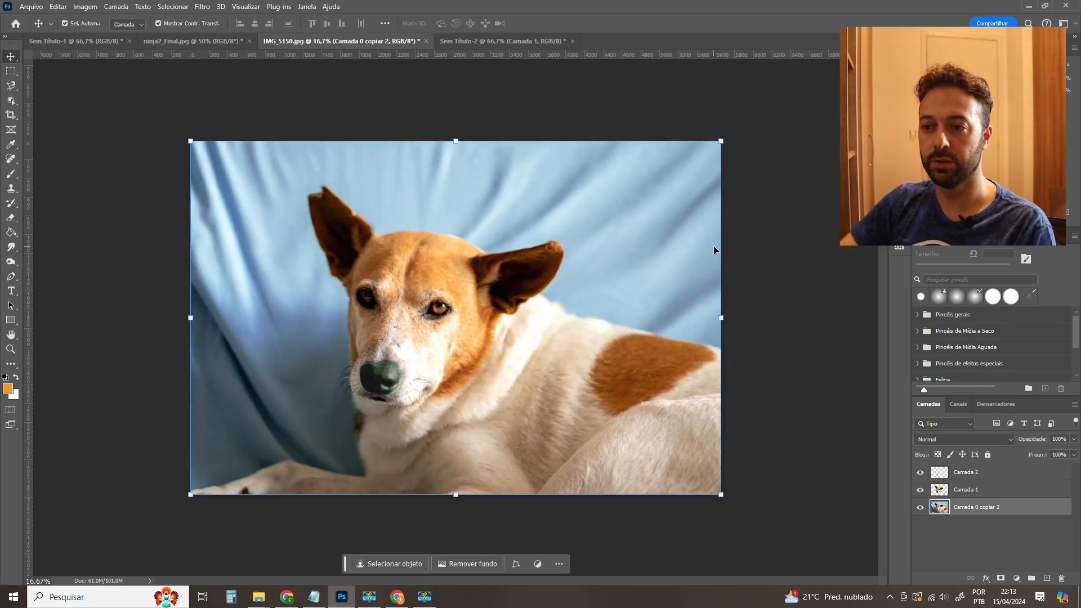
{"action": "left_click", "coordinate": [777, 252], "text": "ctrl"}
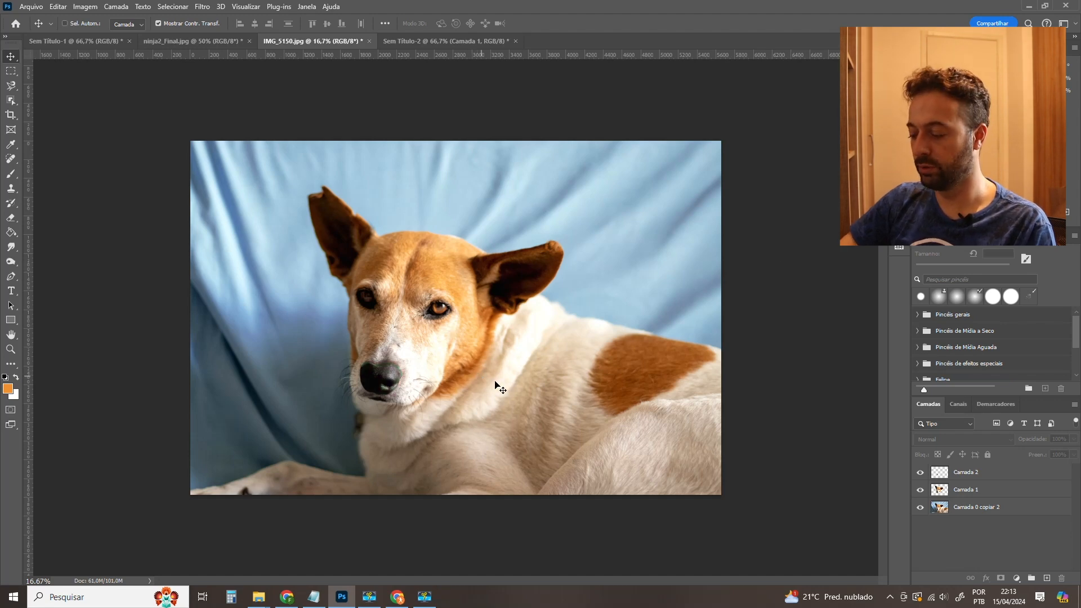
{"action": "key", "text": "ctrl+plus"}
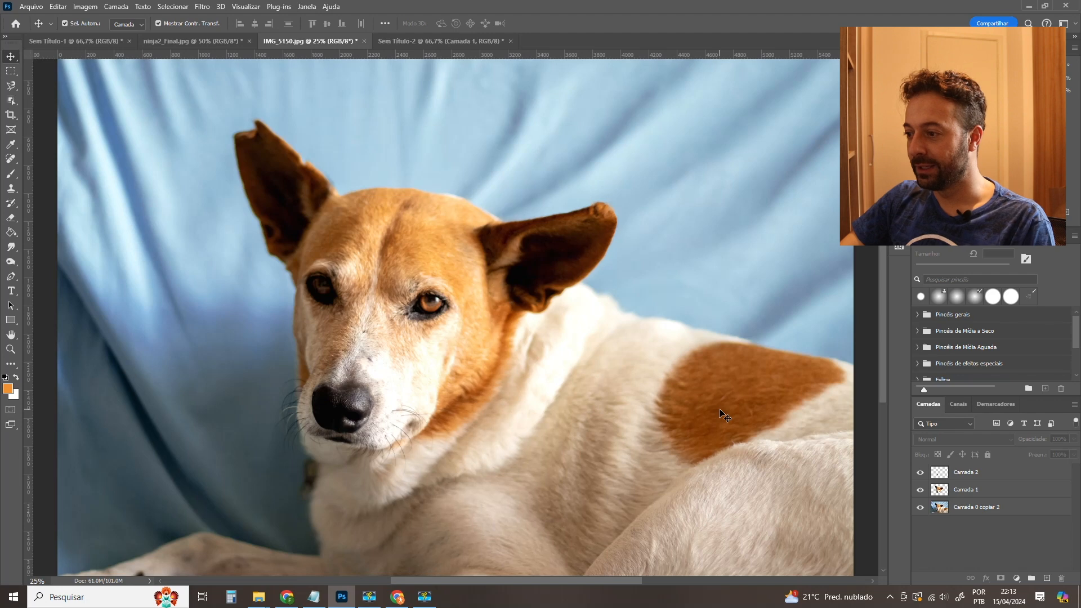
Examine how layer selection makes the blending mode setting available, and review the blending modes for Camada 2.
{"action": "left_click", "coordinate": [968, 472]}
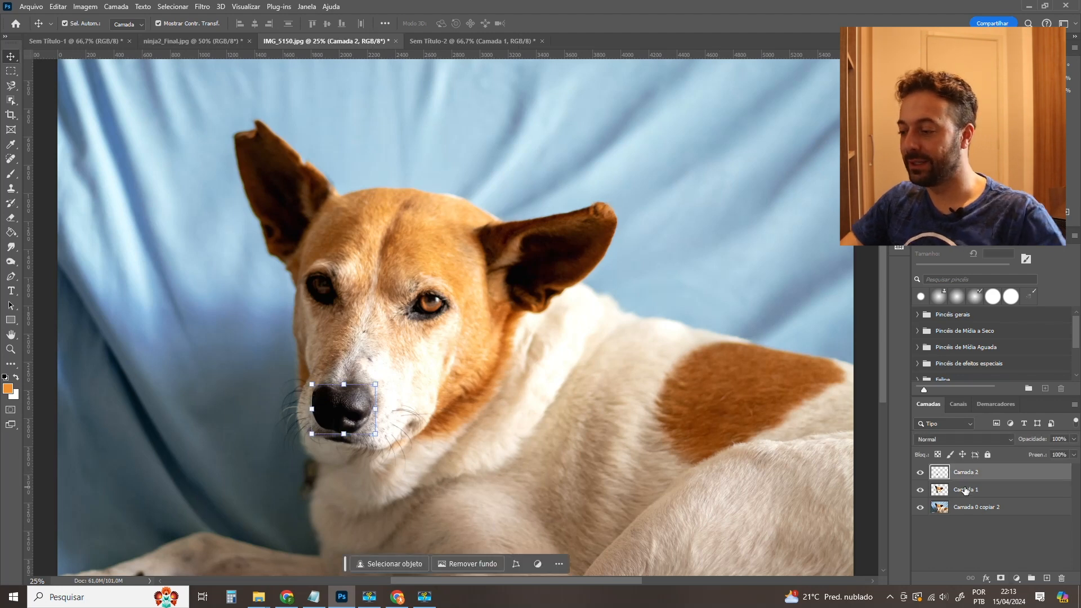
{"action": "left_click", "coordinate": [965, 490]}
{"action": "left_click", "coordinate": [968, 509]}
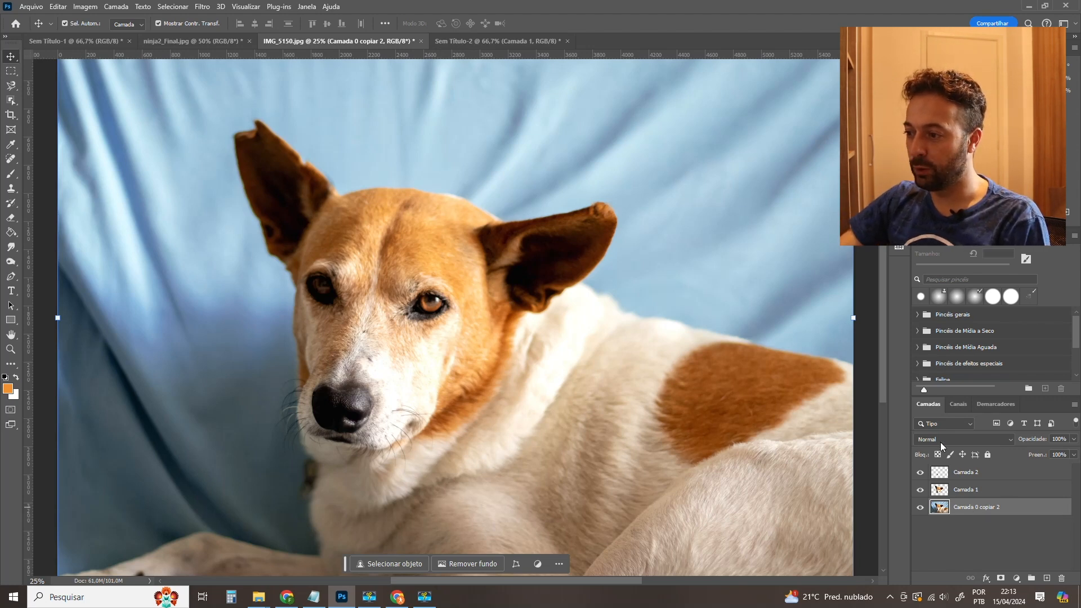
{"action": "left_click", "coordinate": [955, 472]}
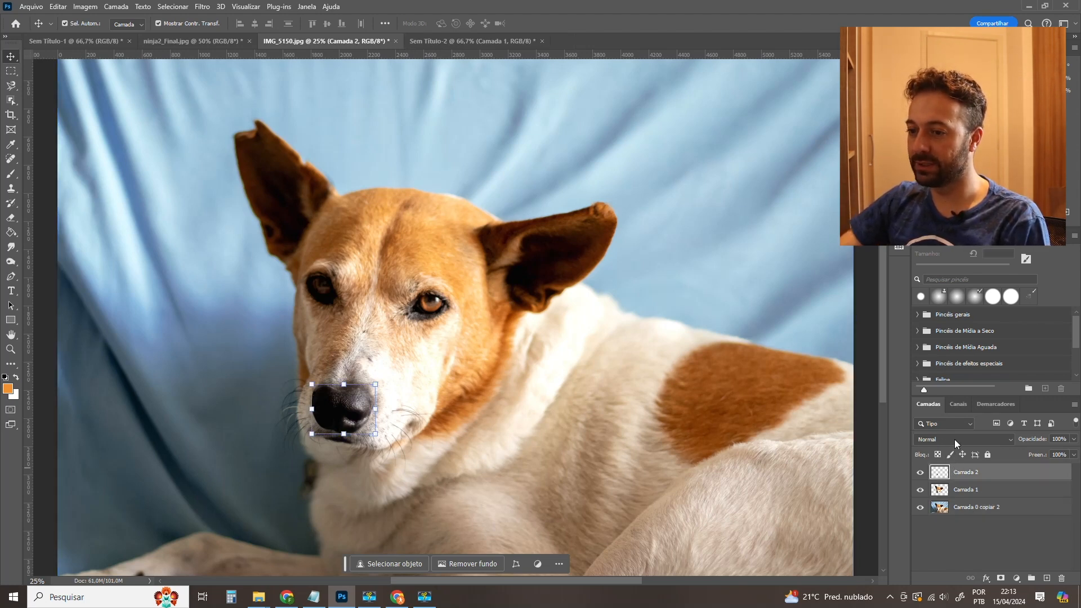
{"action": "left_click", "coordinate": [1008, 440]}
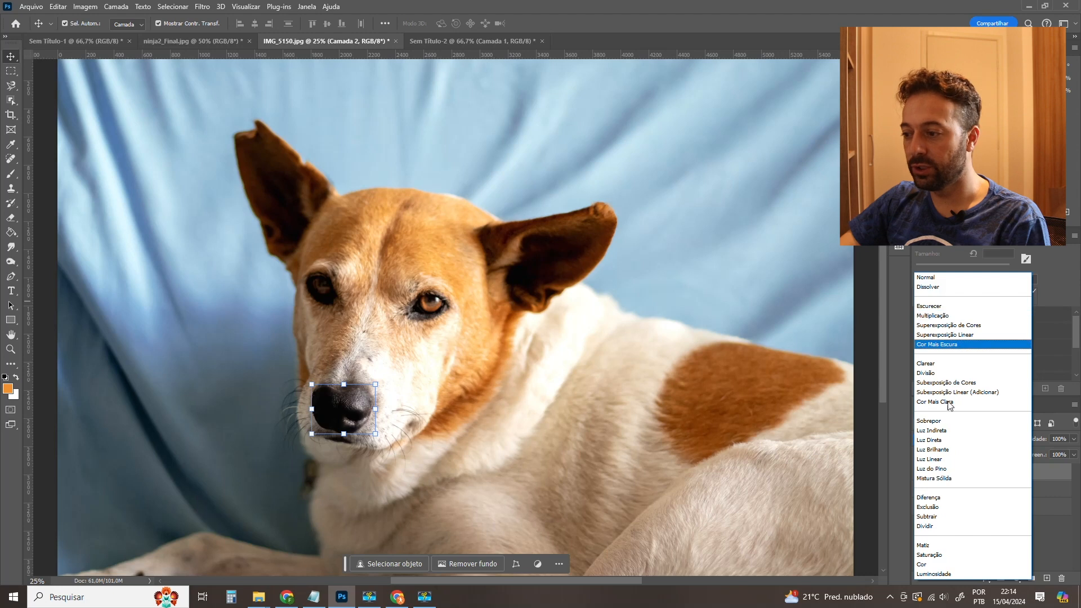
{"action": "left_click", "coordinate": [1058, 556]}
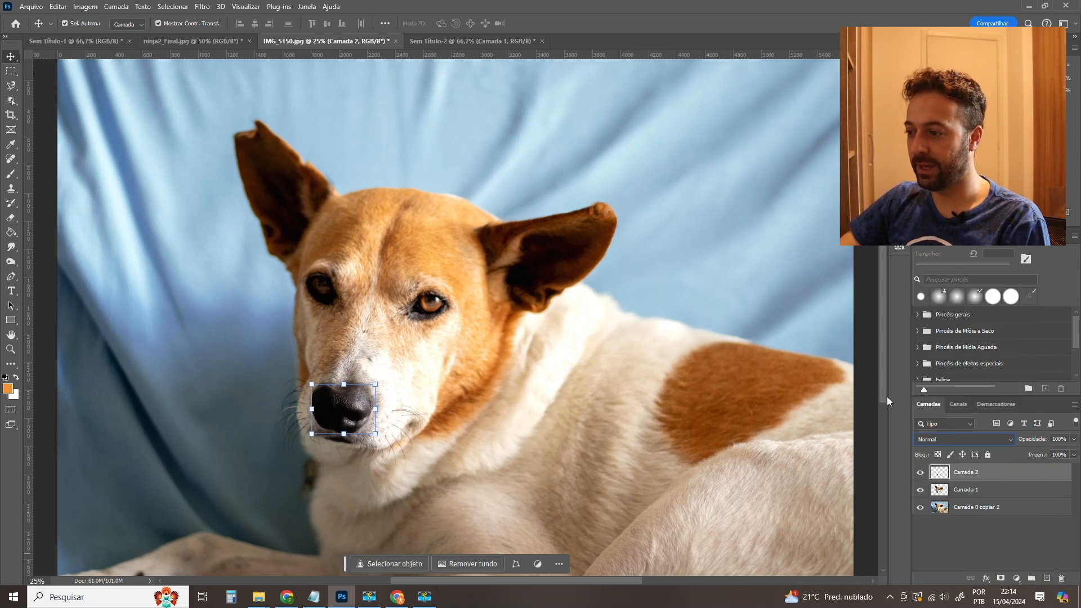
{"action": "left_click", "coordinate": [961, 536]}
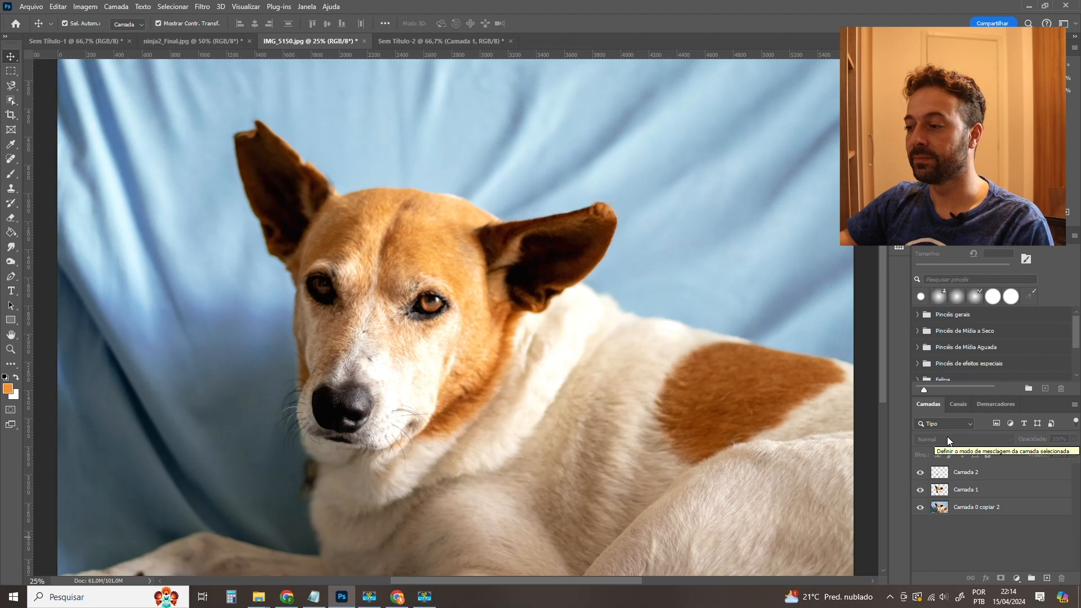
{"action": "left_click", "coordinate": [967, 475]}
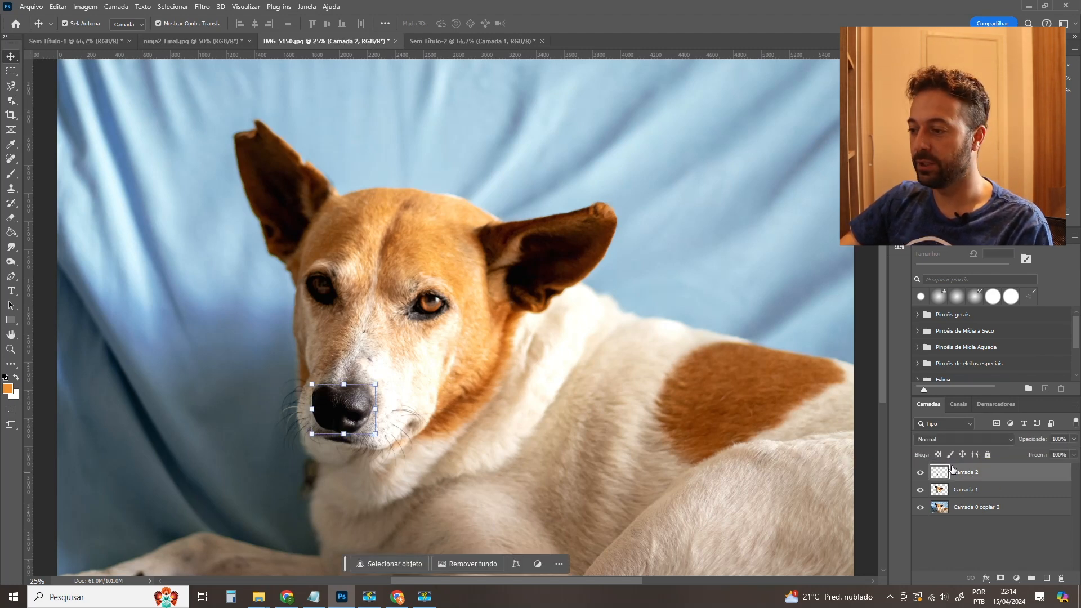
{"action": "left_click", "coordinate": [967, 543]}
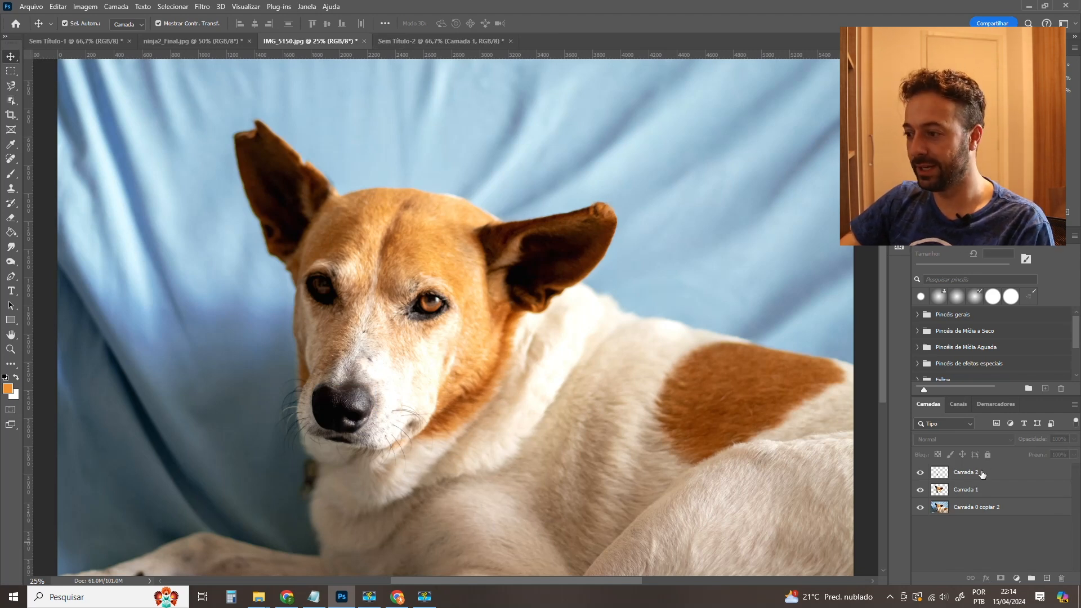
Add a new layer above Camada 2 and set the foreground color to green 4bd500.
{"action": "left_click", "coordinate": [1046, 578]}
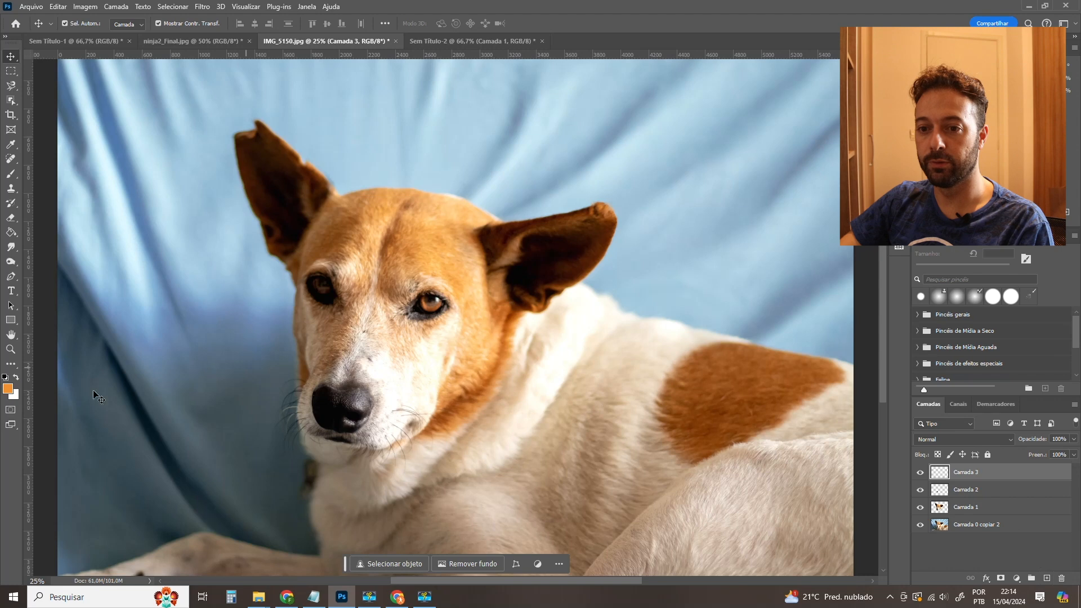
{"action": "left_click", "coordinate": [7, 388]}
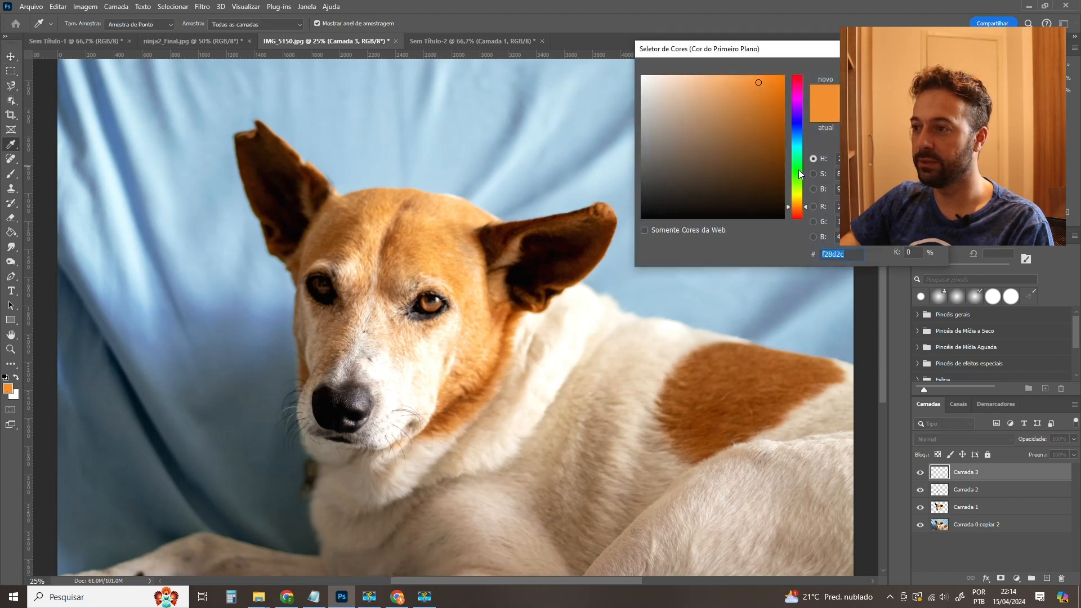
{"action": "left_click_drag", "start_coordinate": [797, 172], "coordinate": [799, 179]}
{"action": "left_click_drag", "start_coordinate": [779, 89], "coordinate": [795, 99]}
{"action": "left_click", "coordinate": [906, 71]}
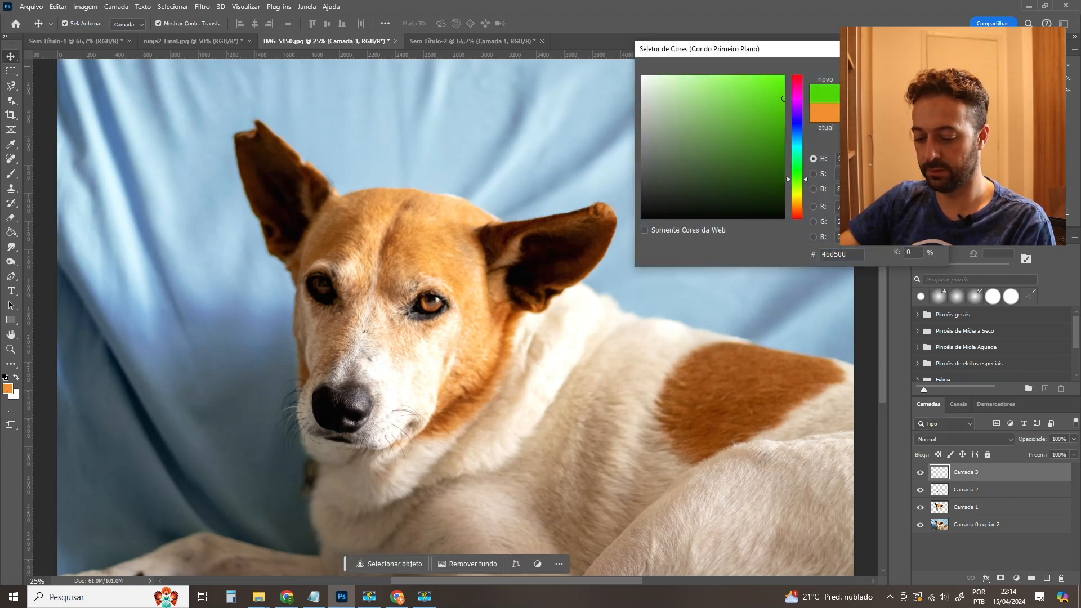
Fill the new top layer with the green foreground color and delete that layer.
{"action": "key", "text": "alt+BackSpace"}
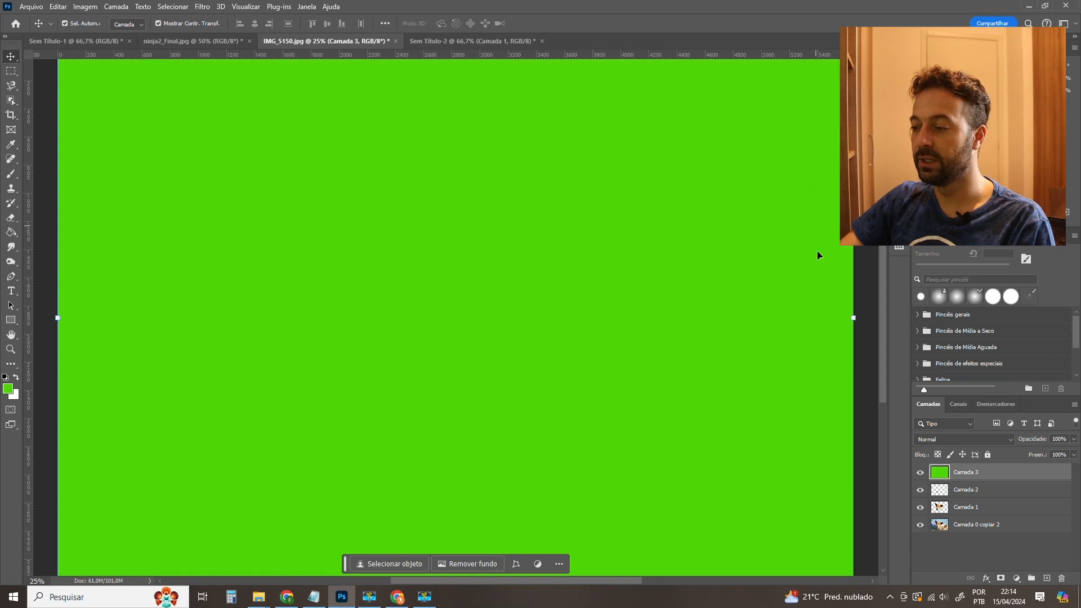
{"action": "key", "text": "ctrl+minus"}
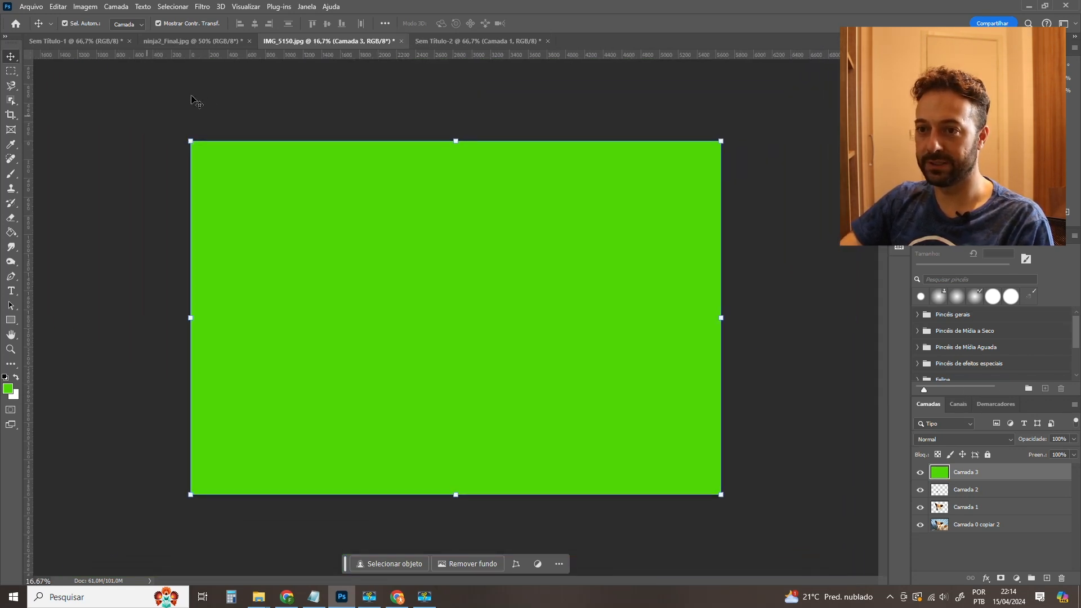
{"action": "left_click", "coordinate": [198, 111]}
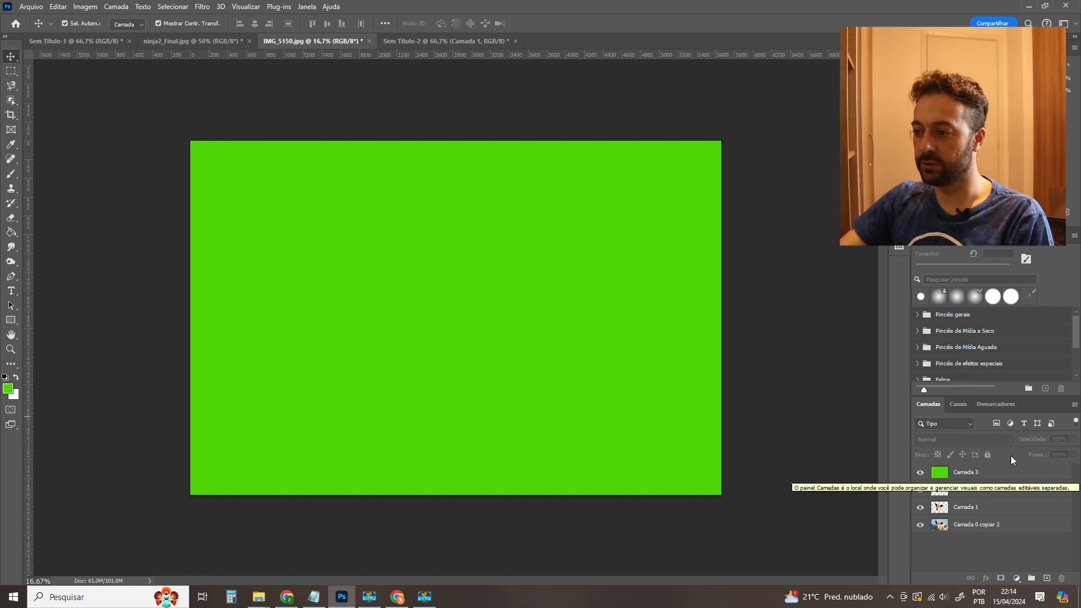
{"action": "left_click_drag", "start_coordinate": [968, 472], "coordinate": [1062, 579]}
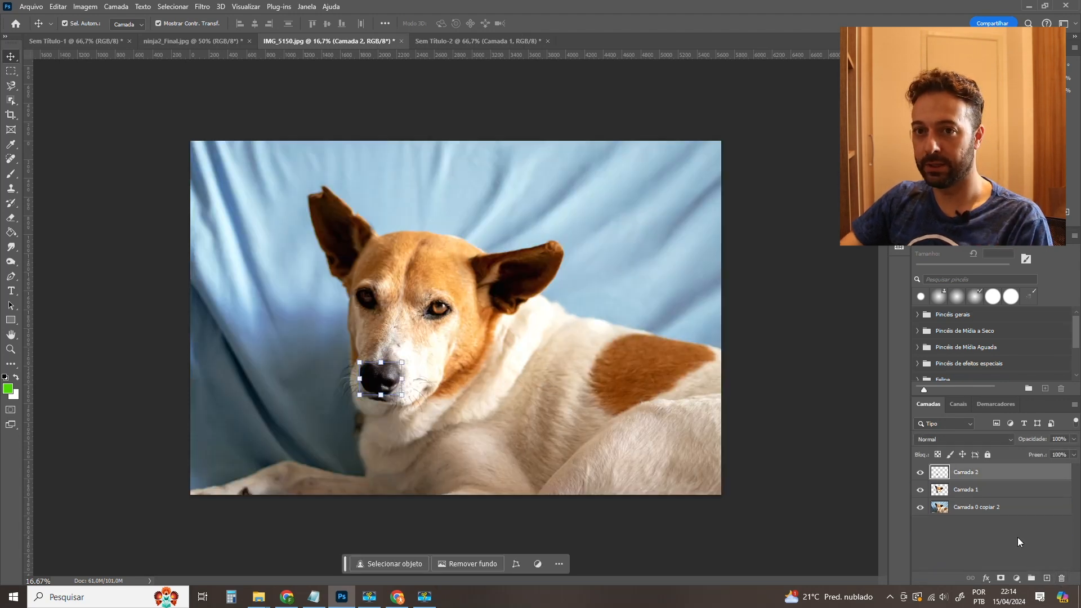
Add a new layer above Camada 2 and fill it with the green foreground color.
{"action": "left_click", "coordinate": [1046, 578]}
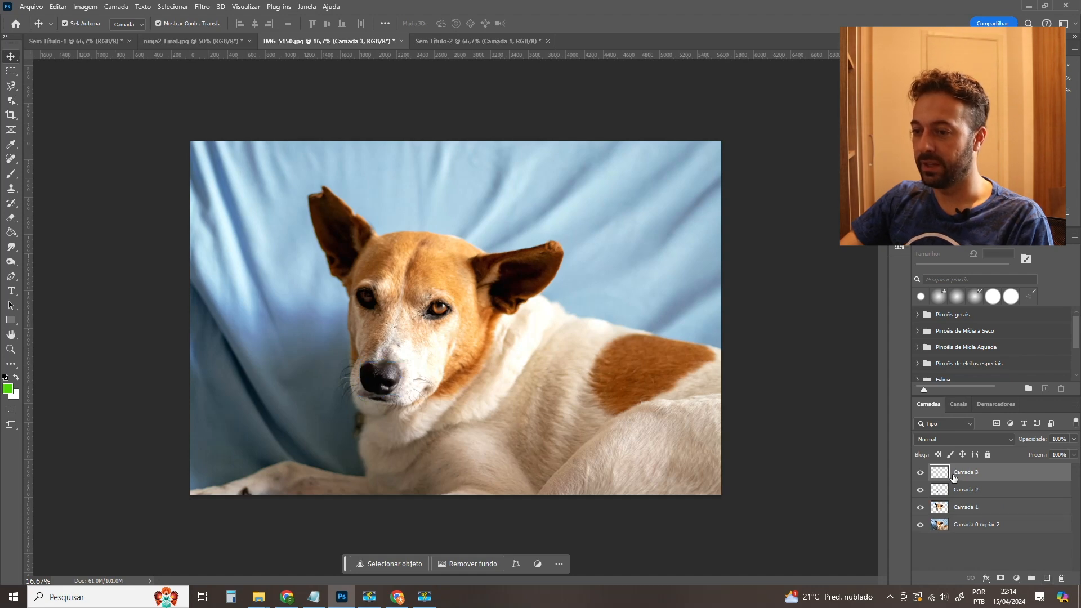
{"action": "left_click", "coordinate": [9, 390]}
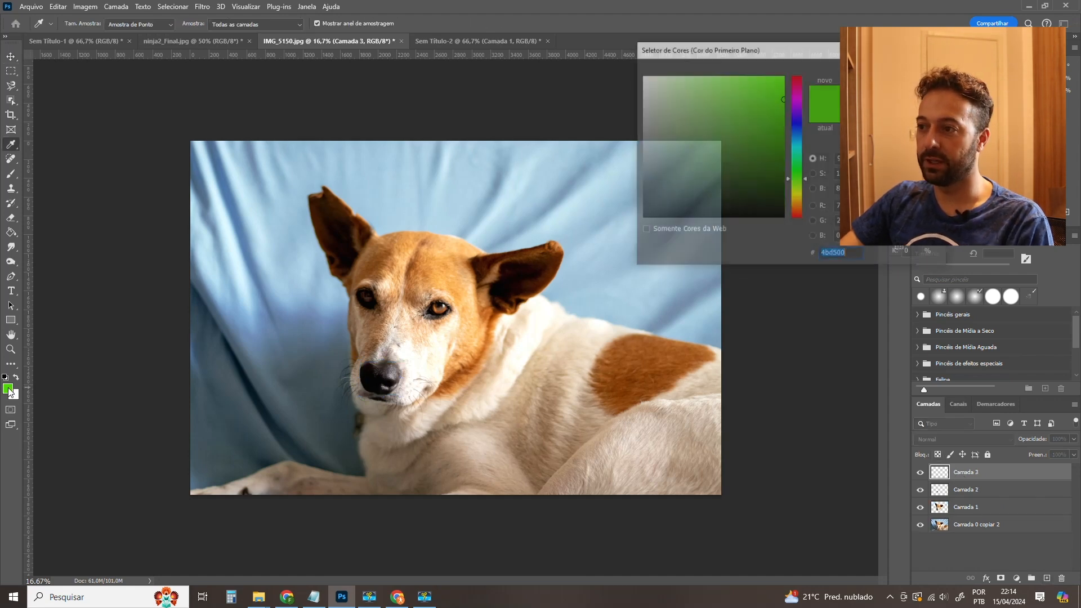
{"action": "key", "text": "Escape"}
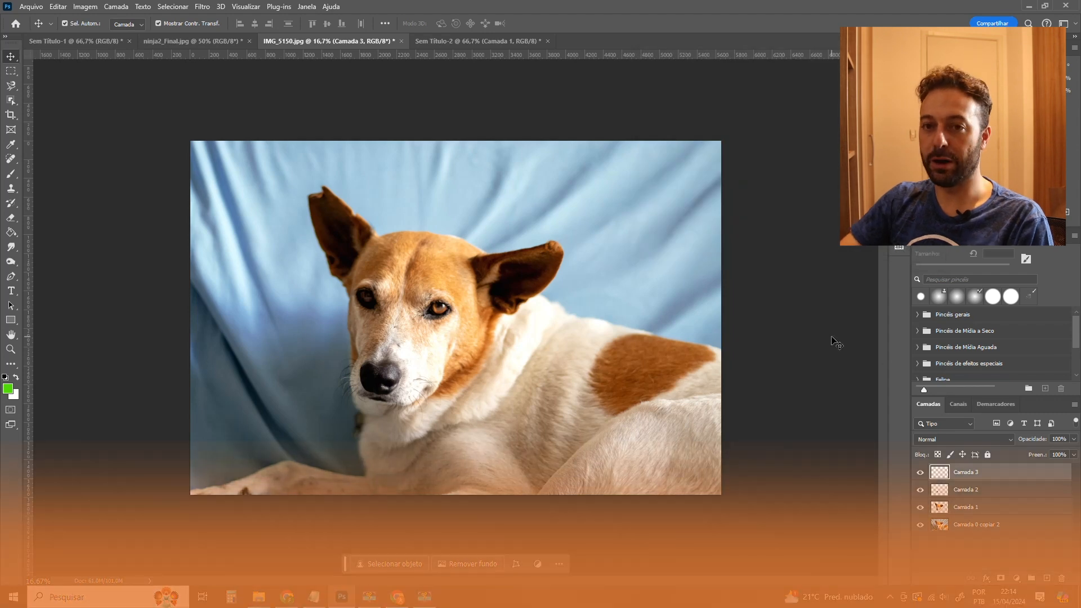
{"action": "key", "text": "alt+Delete"}
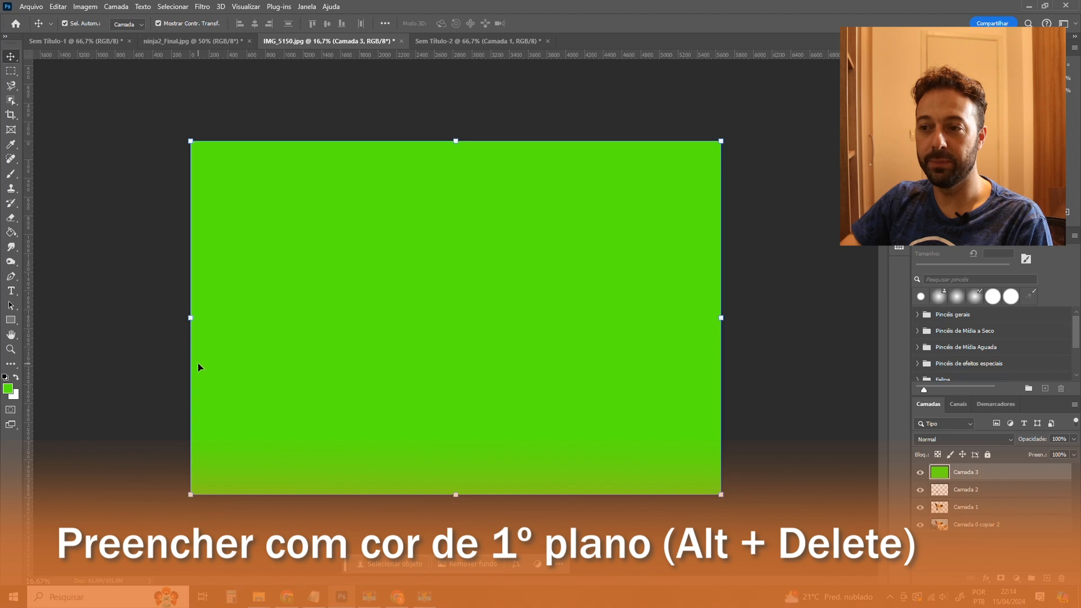
Undo the fill, fill Camada 3 with green using the Paint Bucket tool, and reselect the layer with the Move tool active.
{"action": "key", "text": "ctrl+z"}
{"action": "key", "text": "g"}
{"action": "left_click", "coordinate": [310, 396]}
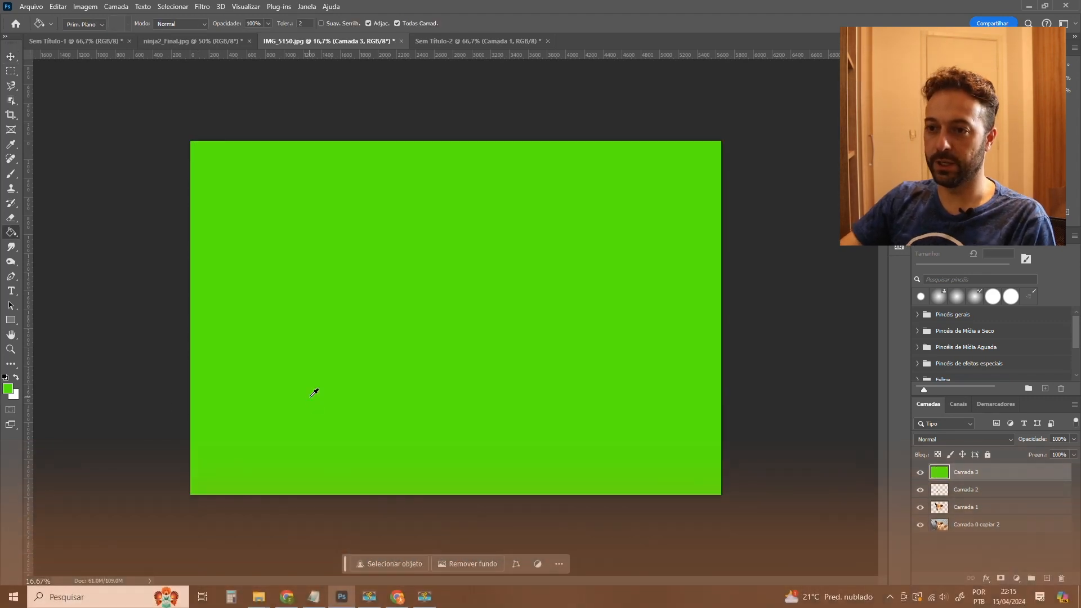
{"action": "left_click", "coordinate": [10, 58]}
{"action": "left_click", "coordinate": [95, 157]}
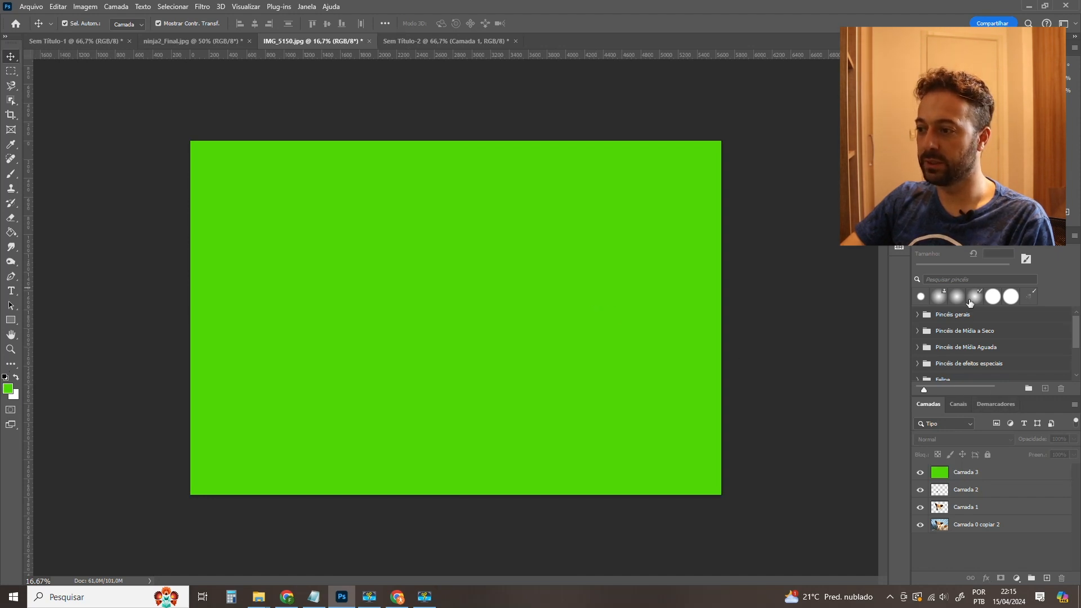
{"action": "left_click", "coordinate": [967, 472]}
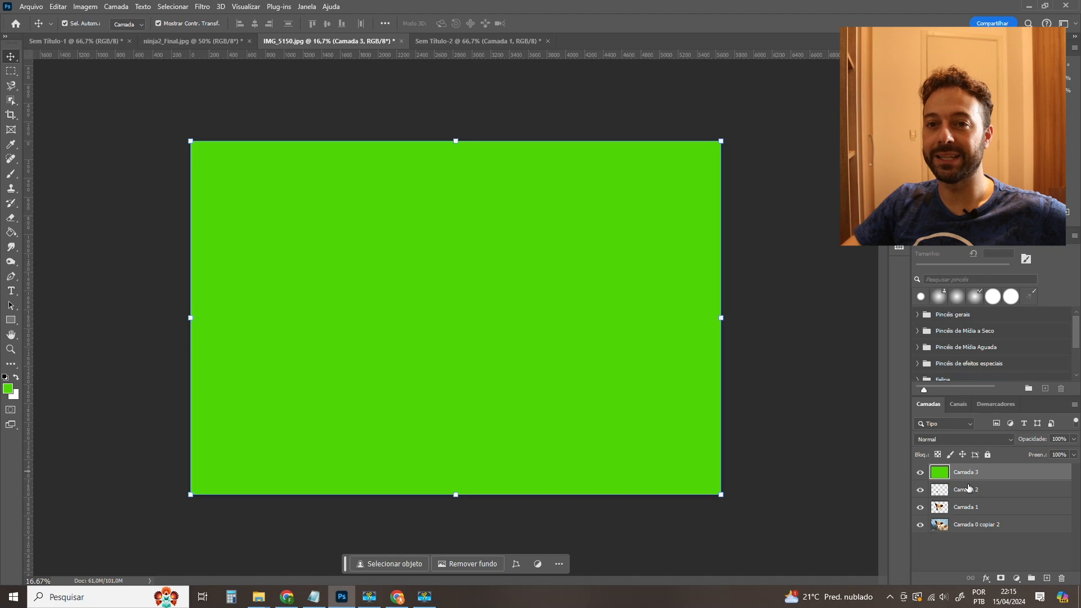
Step Camada 3's blending mode from Normal through Dissolver and the darkening modes to Cor Mais Escura.
{"action": "left_click", "coordinate": [1007, 437]}
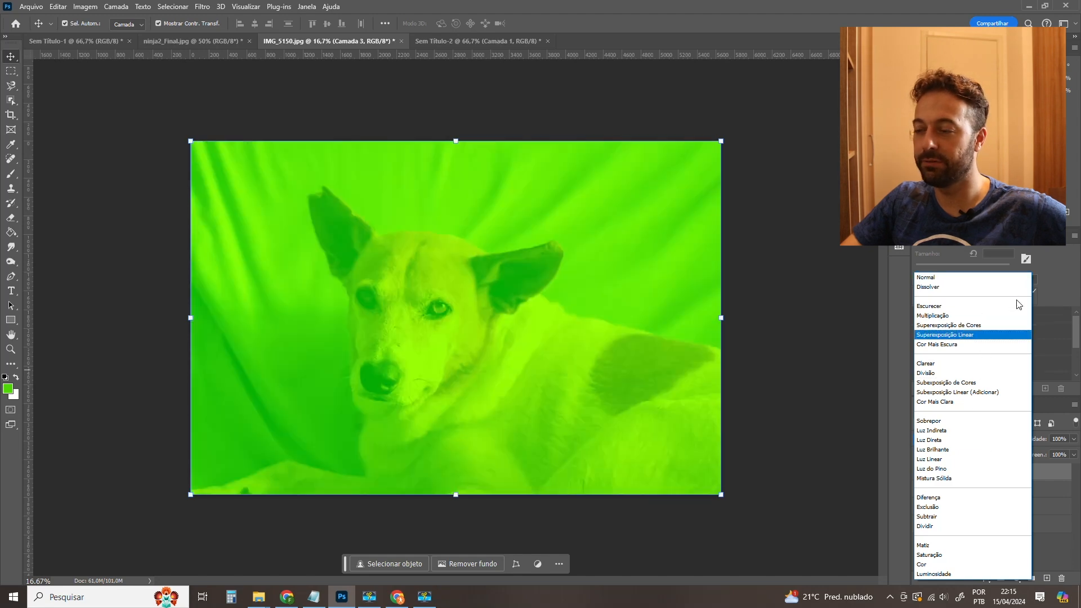
{"action": "left_click", "coordinate": [955, 278]}
{"action": "key", "text": "Down"}
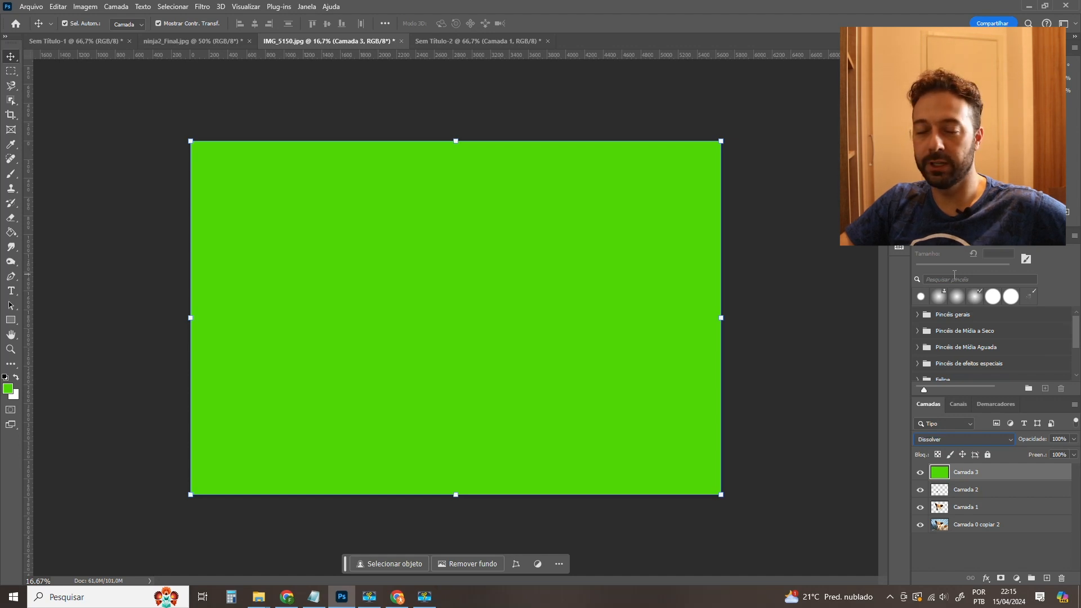
{"action": "key", "text": "Down"}
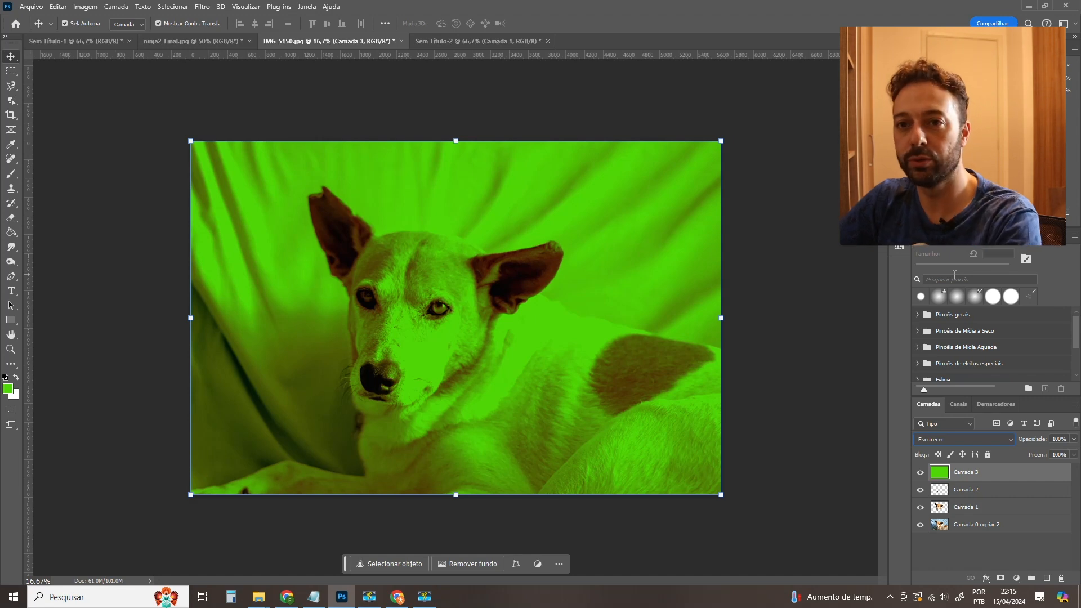
{"action": "key", "text": "Down"}
{"action": "key", "text": "Down"}
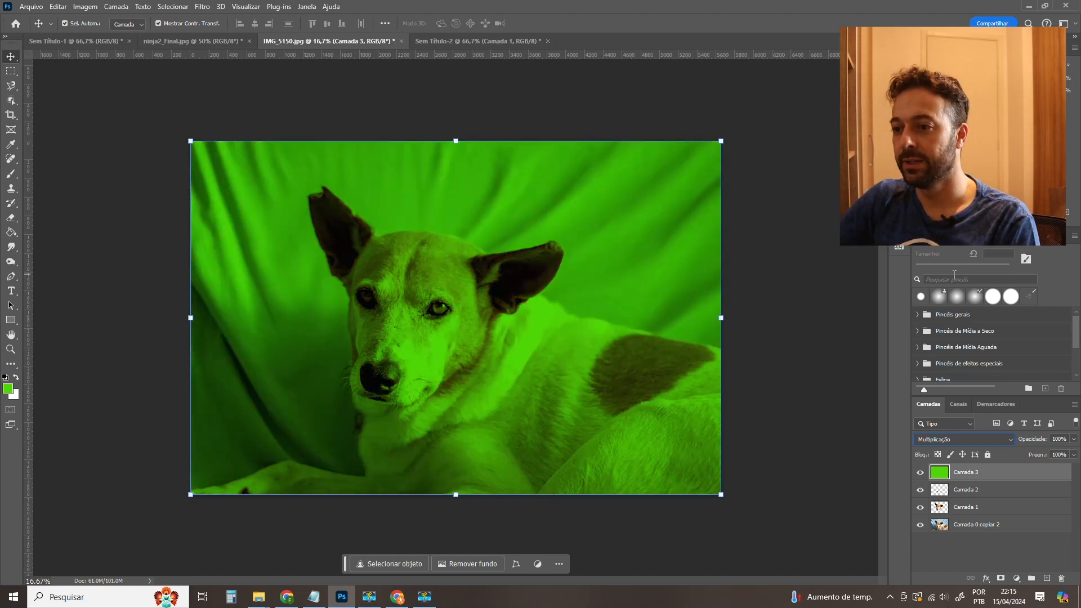
{"action": "key", "text": "Down"}
{"action": "key", "text": "Down"}
{"action": "key", "text": "Down"}
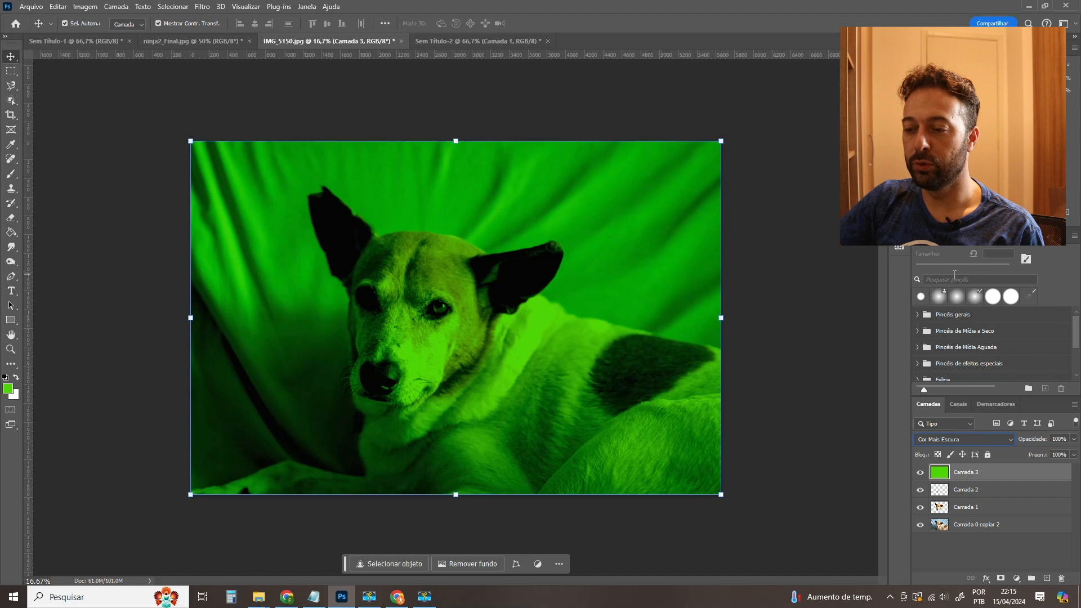
Step Camada 3's blending mode through the lightening modes, including Divisão, to Cor Mais Clara.
{"action": "key", "text": "Down"}
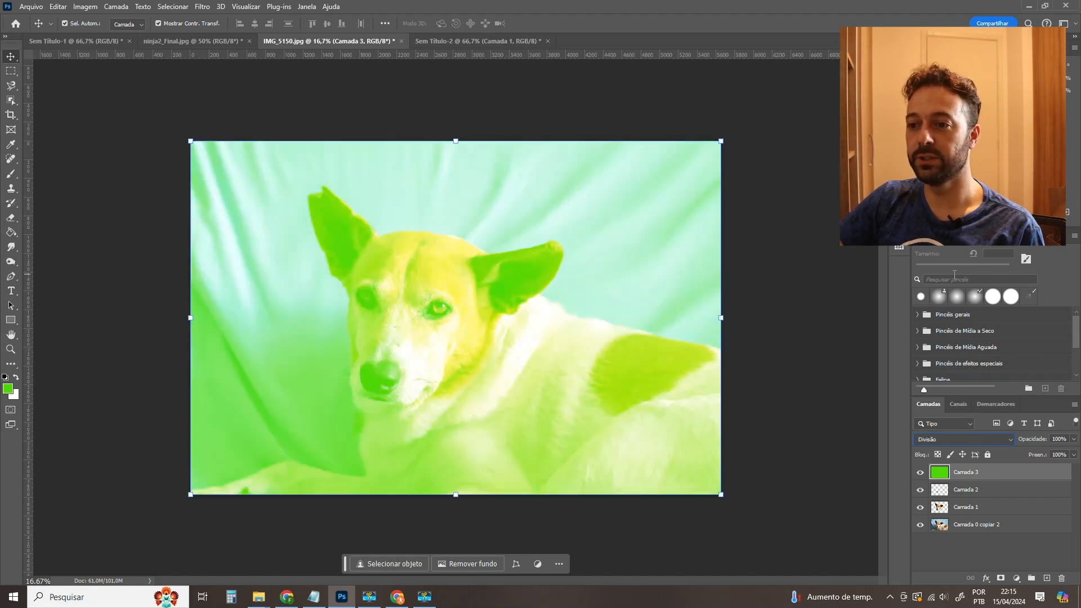
{"action": "key", "text": "Down"}
{"action": "key", "text": "Down"}
{"action": "key", "text": "Down"}
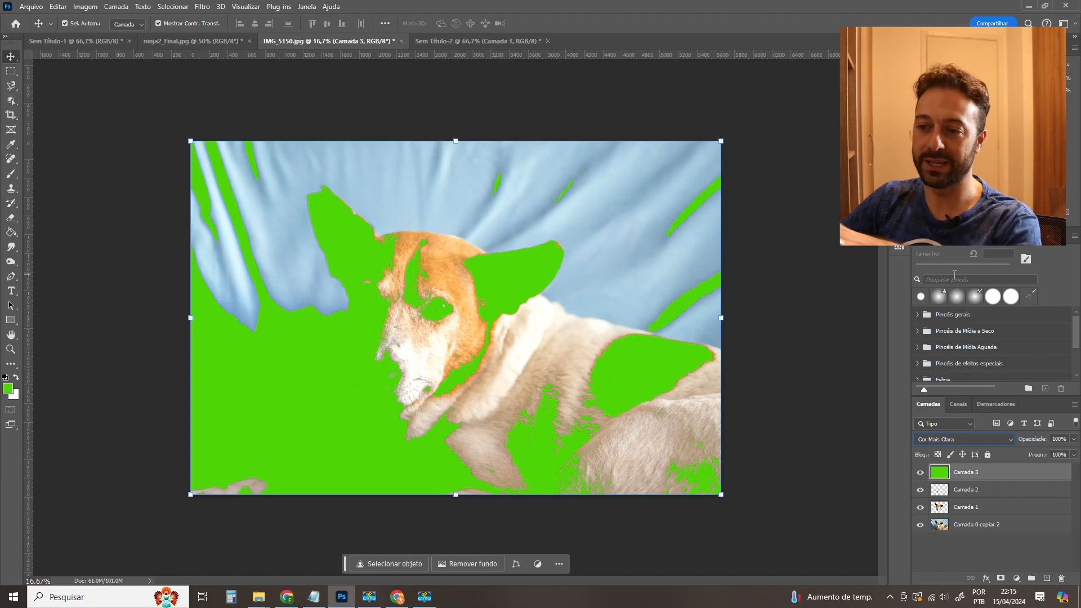
Step Camada 3's blending mode through the contrast modes from Sobrepor to Mistura Sólida, comparing their effects on the photo.
{"action": "key", "text": "Down"}
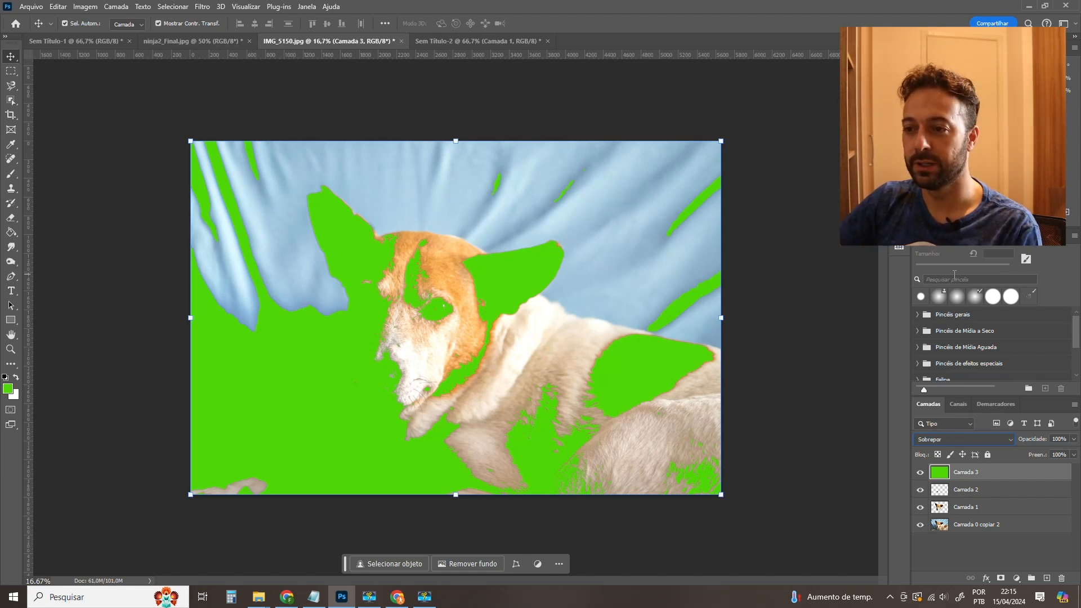
{"action": "key", "text": "Down"}
{"action": "key", "text": "Down"}
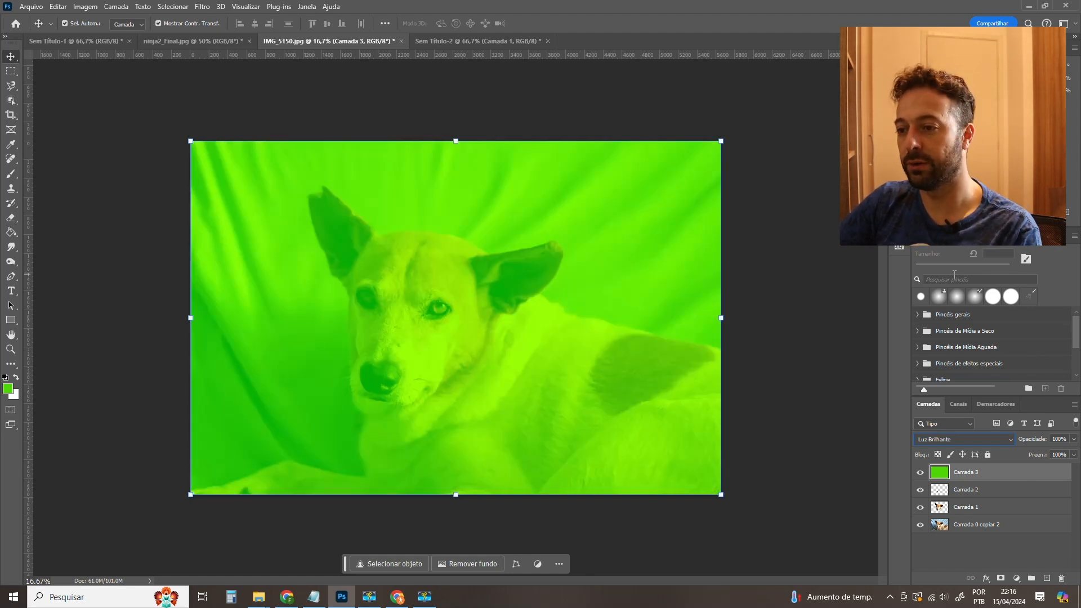
{"action": "key", "text": "Down"}
{"action": "key", "text": "Down"}
{"action": "key", "text": "Down"}
{"action": "key", "text": "Down"}
Step Camada 3's blending mode from Diferença through Subtrair and Cor to Luminosidade.
{"action": "key", "text": "Down"}
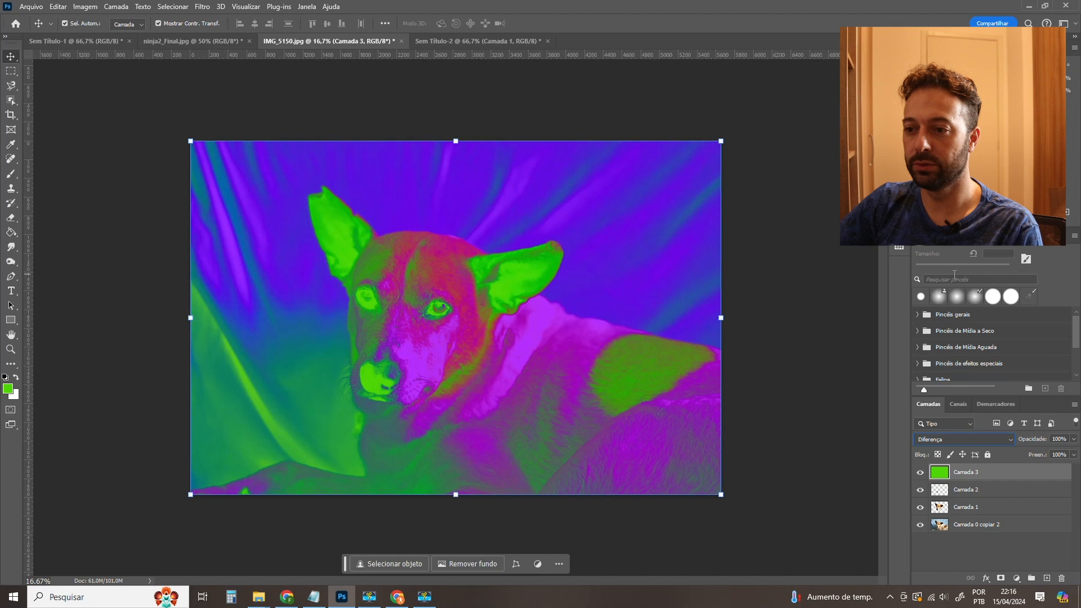
{"action": "key", "text": "Down"}
{"action": "key", "text": "Down"}
{"action": "key", "text": "Down"}
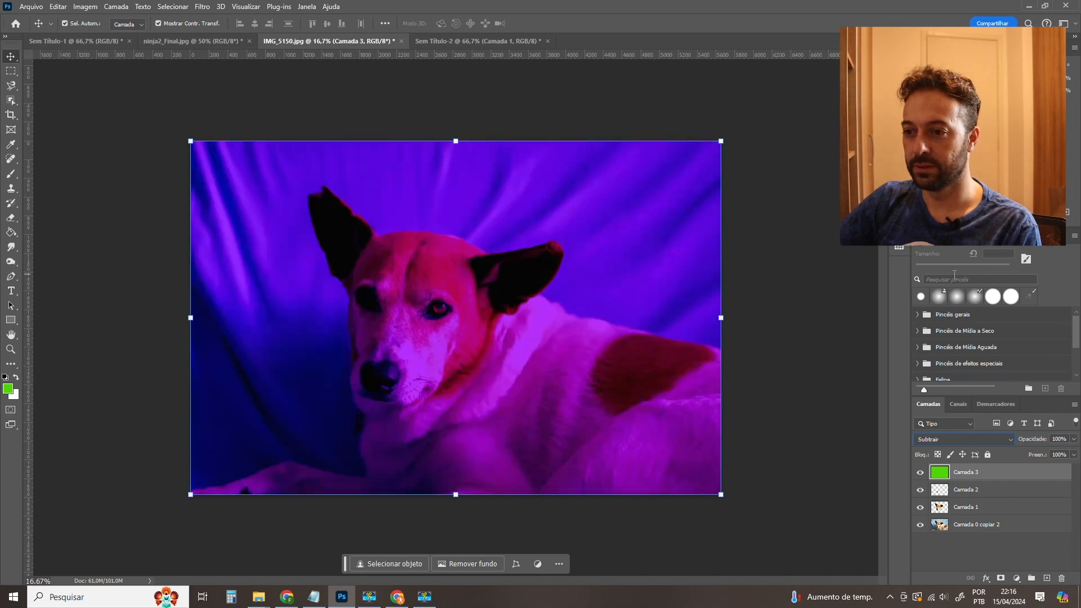
{"action": "key", "text": "Down"}
{"action": "key", "text": "Down"}
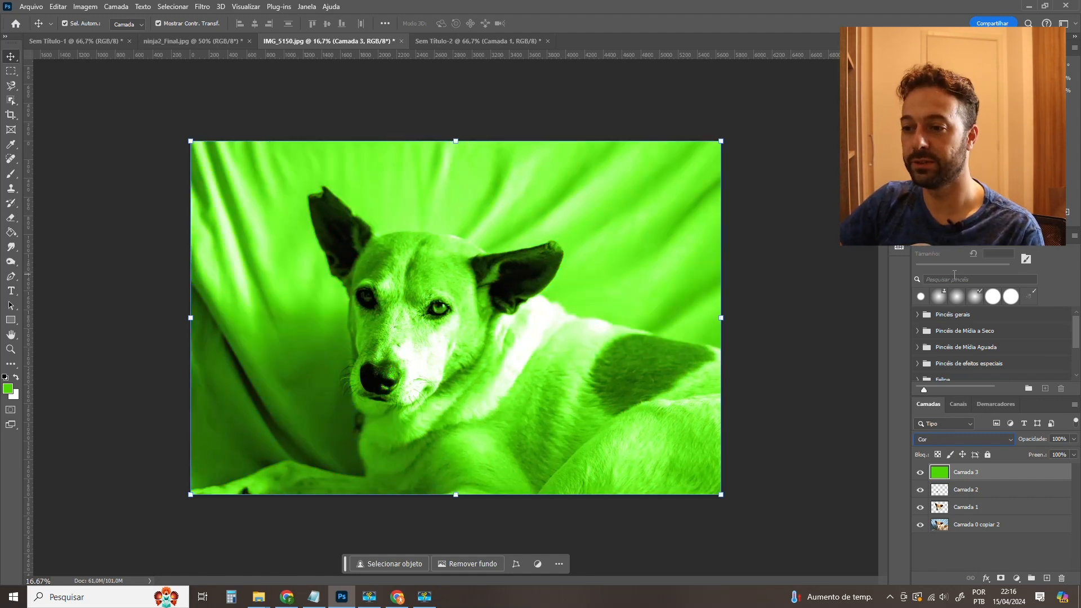
{"action": "key", "text": "Down"}
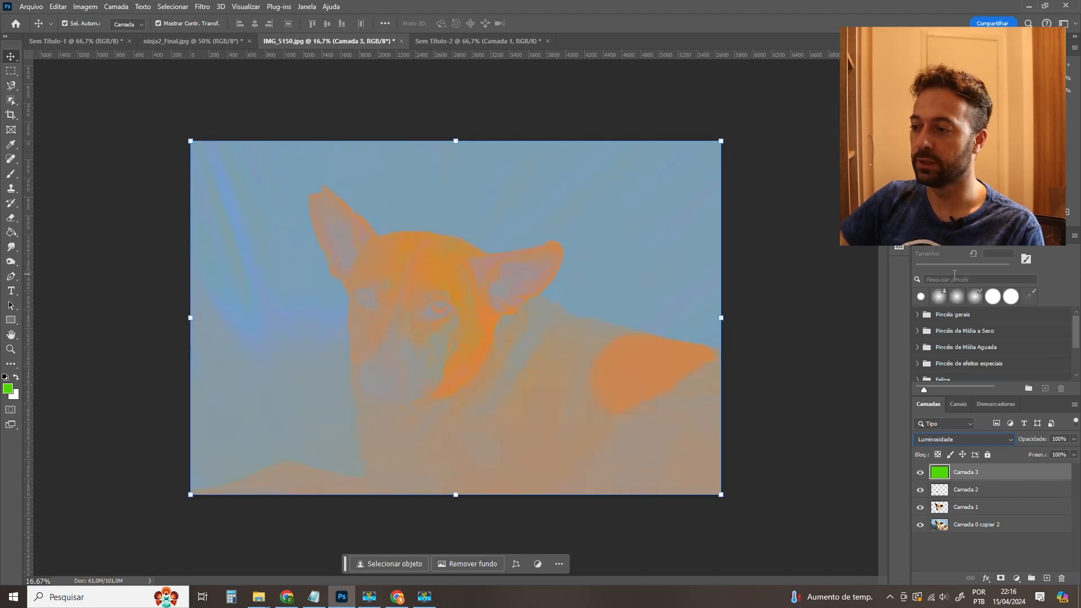
Set Camada 3's blending mode to Multiplicação and change it to Luz Indireta for comparison.
{"action": "left_click", "coordinate": [985, 442]}
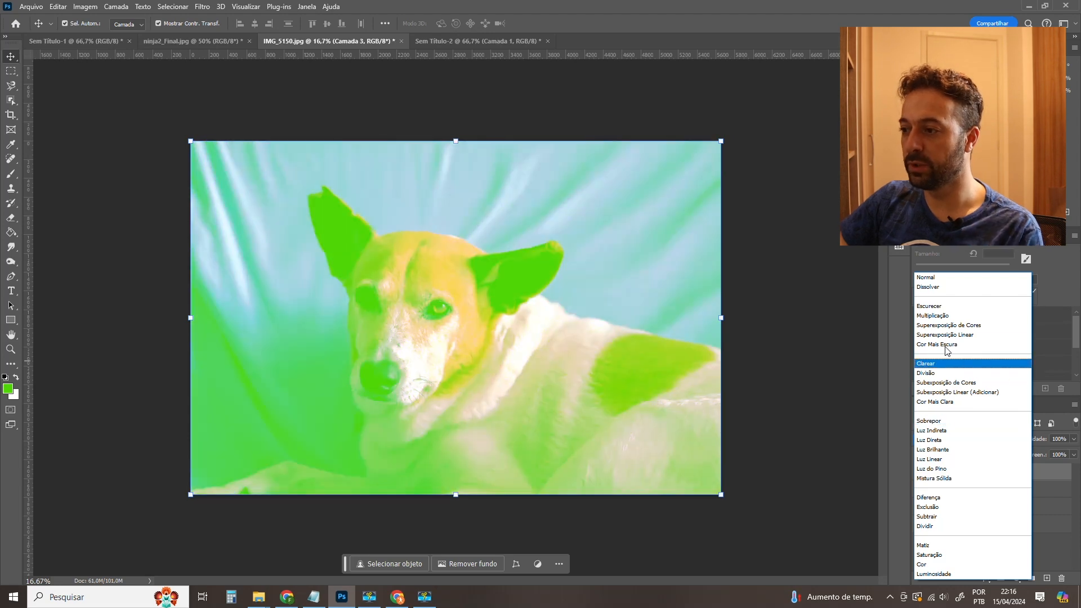
{"action": "left_click", "coordinate": [941, 316]}
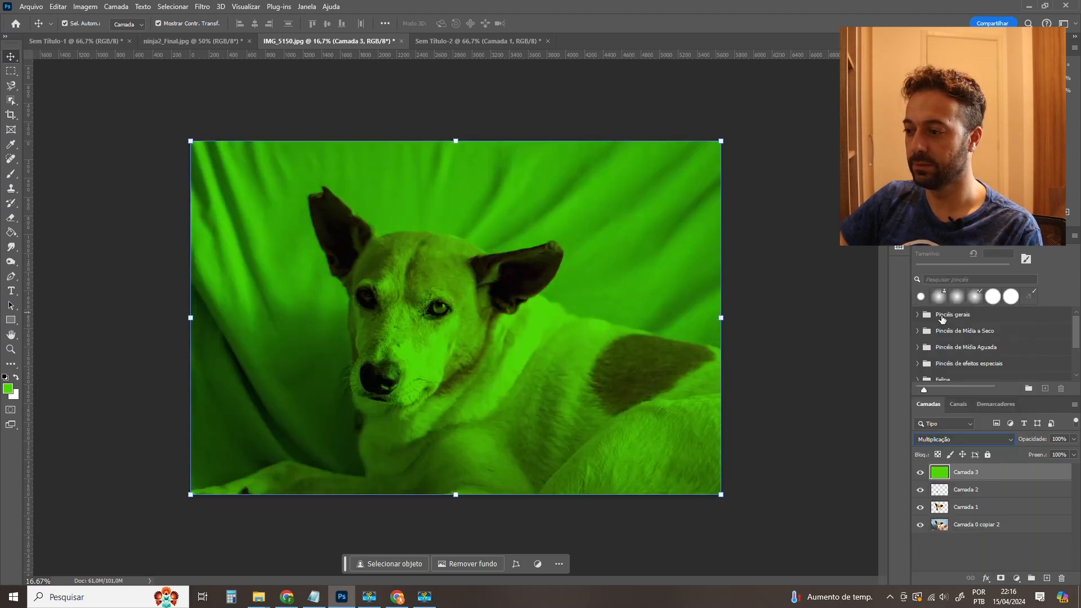
{"action": "left_click", "coordinate": [960, 438]}
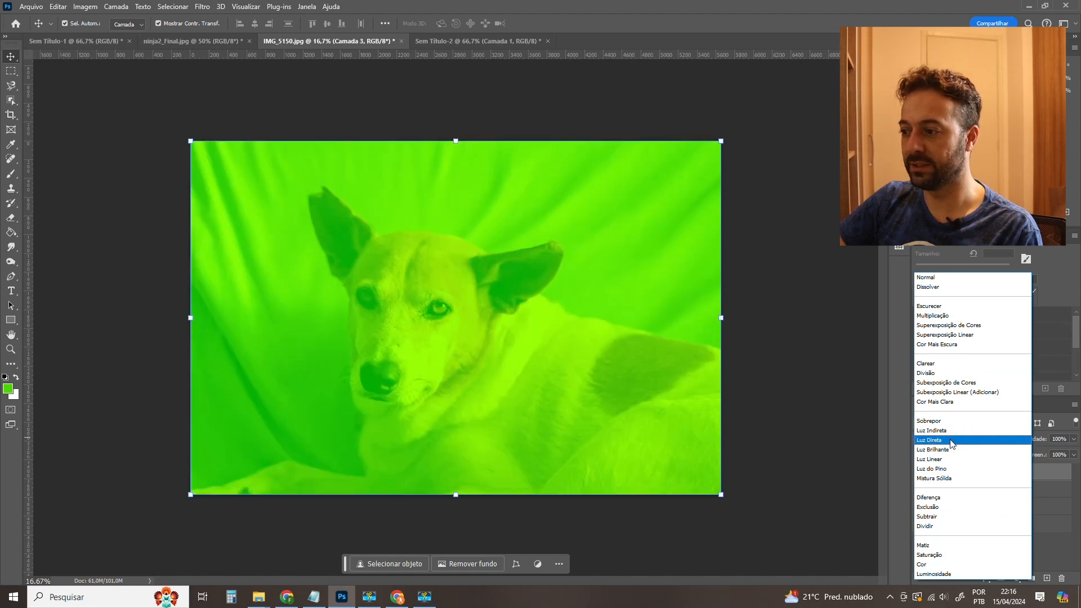
{"action": "left_click", "coordinate": [951, 432]}
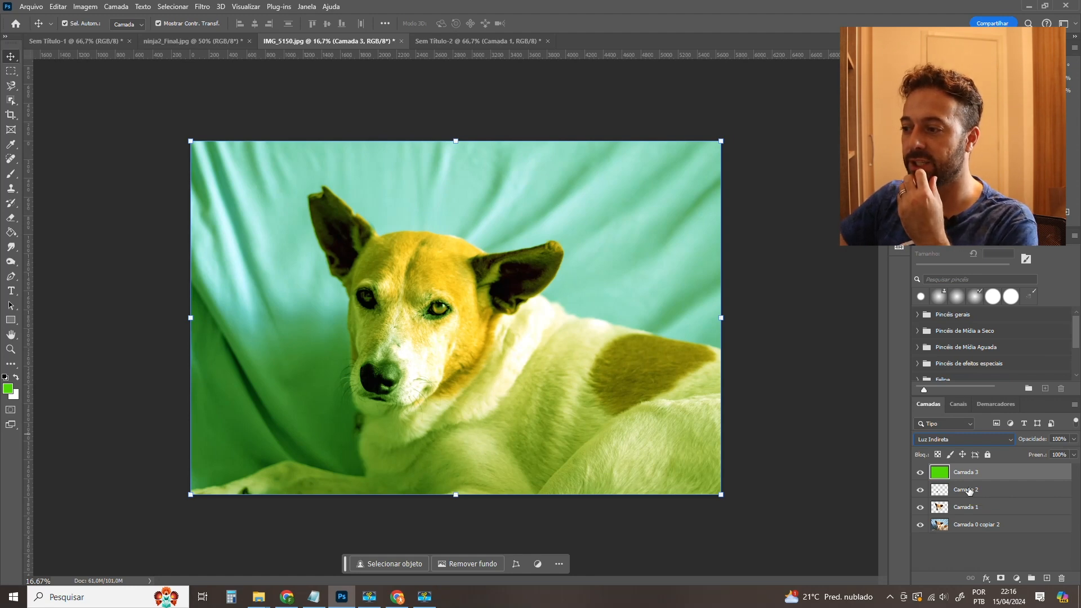
Try the Sobrepor blending mode on Camada 3 and return the layer to Normal.
{"action": "left_click", "coordinate": [977, 441]}
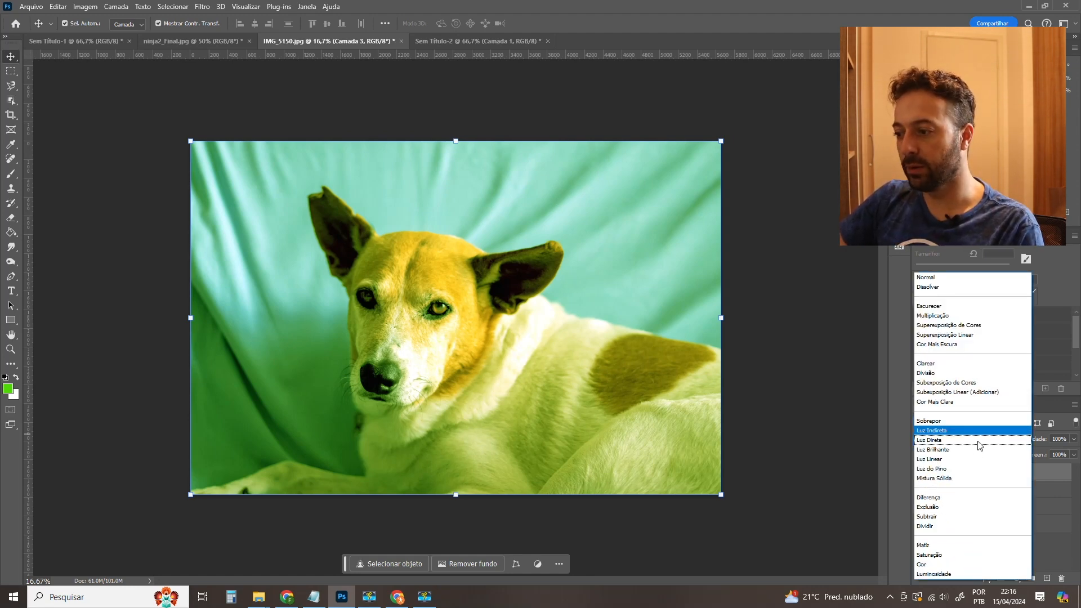
{"action": "left_click", "coordinate": [951, 425]}
{"action": "left_click", "coordinate": [938, 443]}
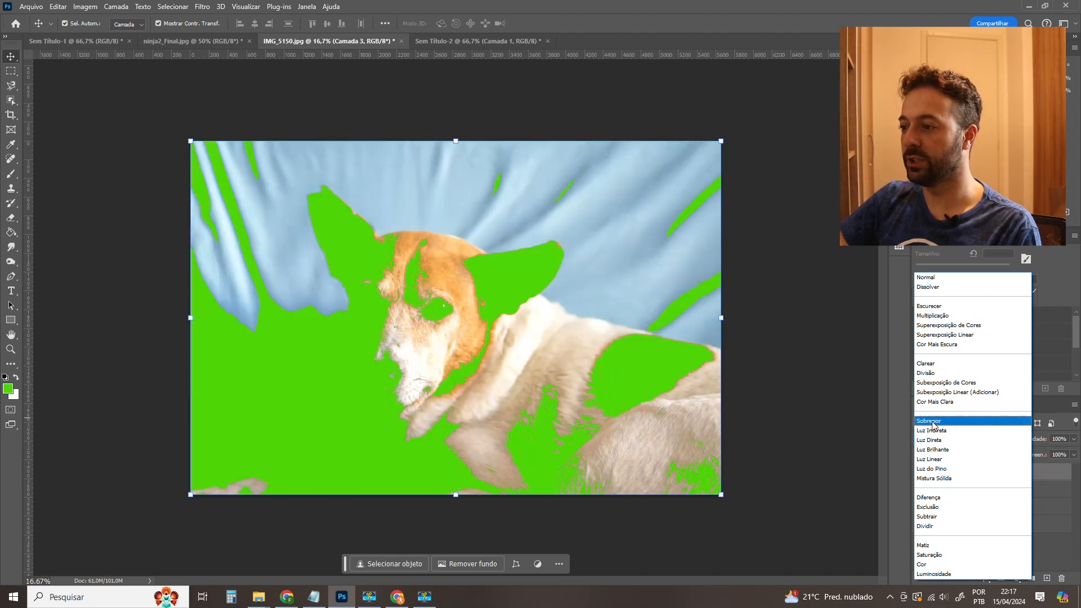
{"action": "left_click", "coordinate": [935, 278]}
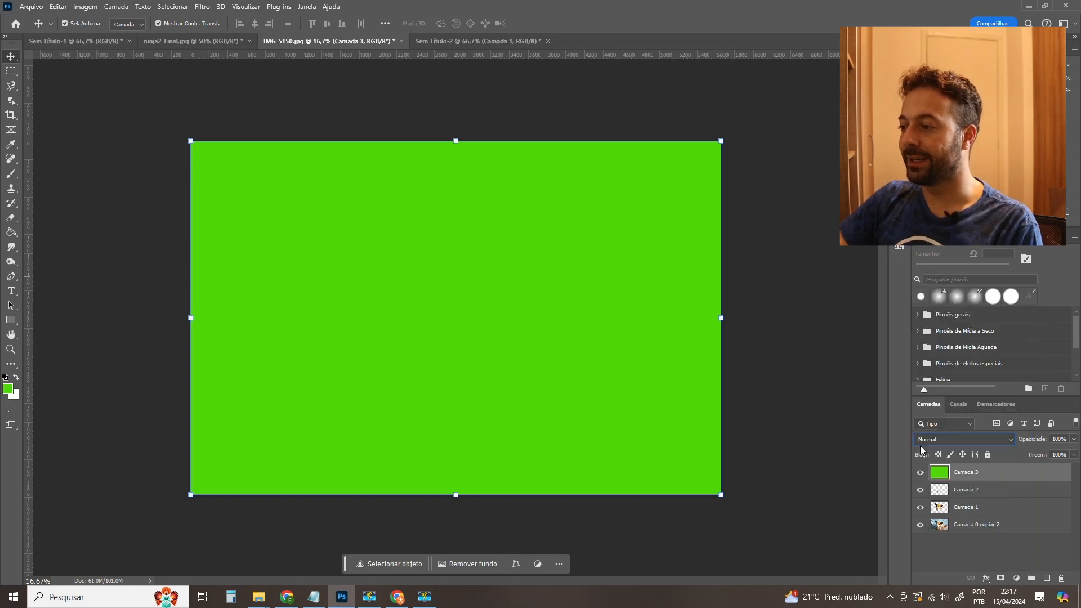
Lower Camada 3's opacity to 50% in Normal mode to compare the effect, and restore it to 100%.
{"action": "left_click", "coordinate": [1073, 439]}
{"action": "left_click_drag", "start_coordinate": [1073, 452], "coordinate": [1010, 452]}
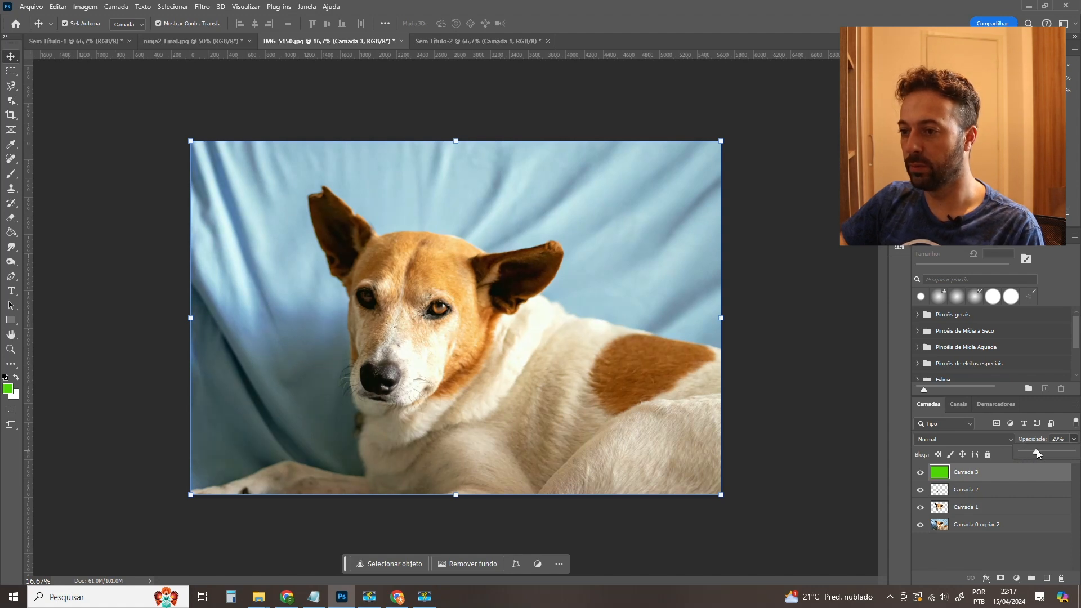
{"action": "left_click_drag", "start_coordinate": [1057, 454], "coordinate": [1053, 455]}
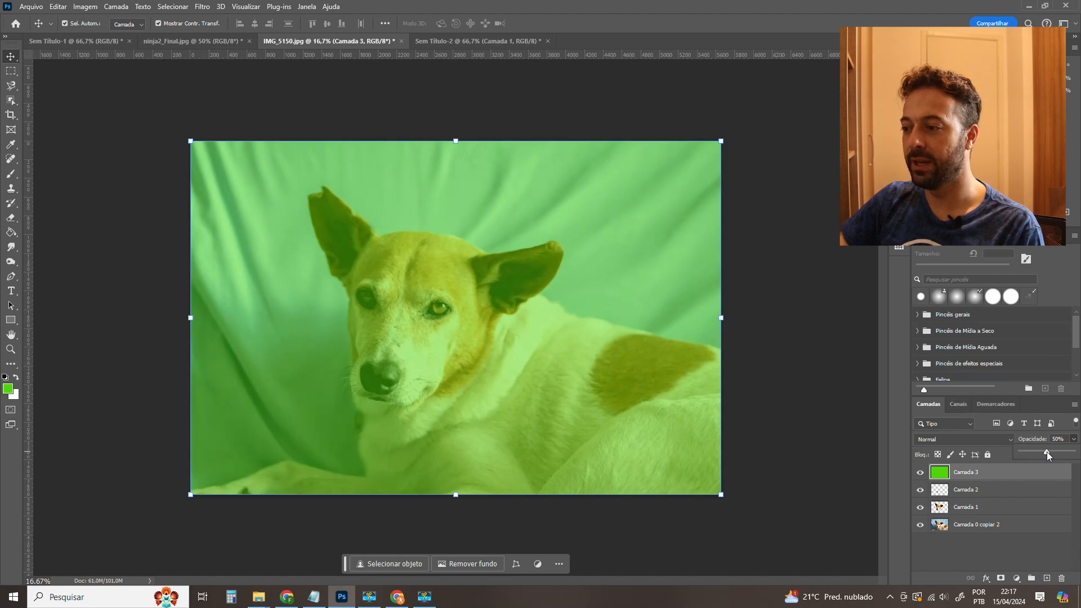
{"action": "left_click", "coordinate": [974, 472]}
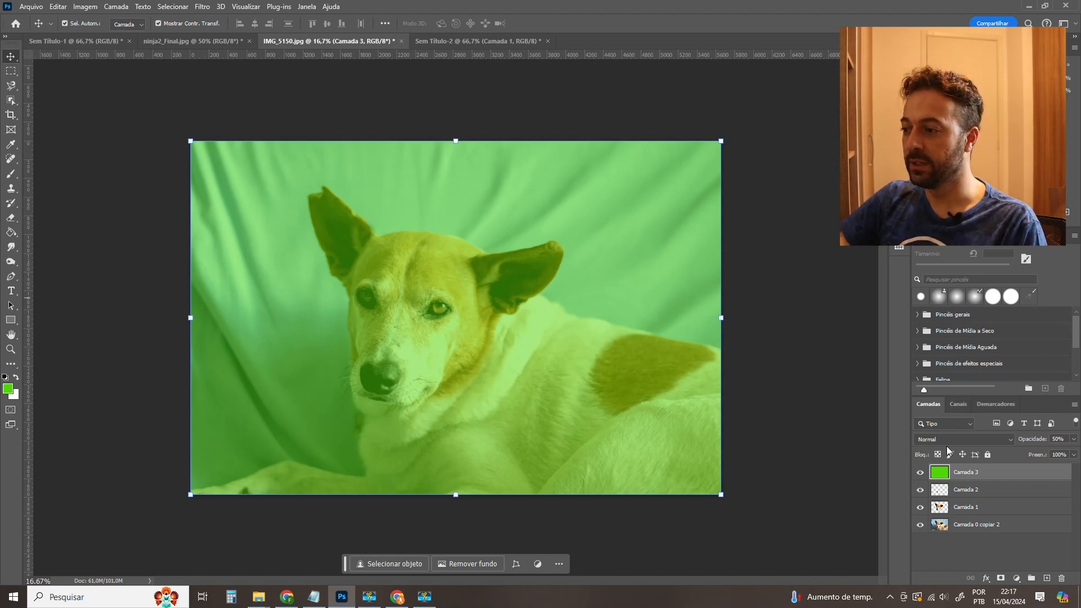
{"action": "left_click", "coordinate": [1073, 439]}
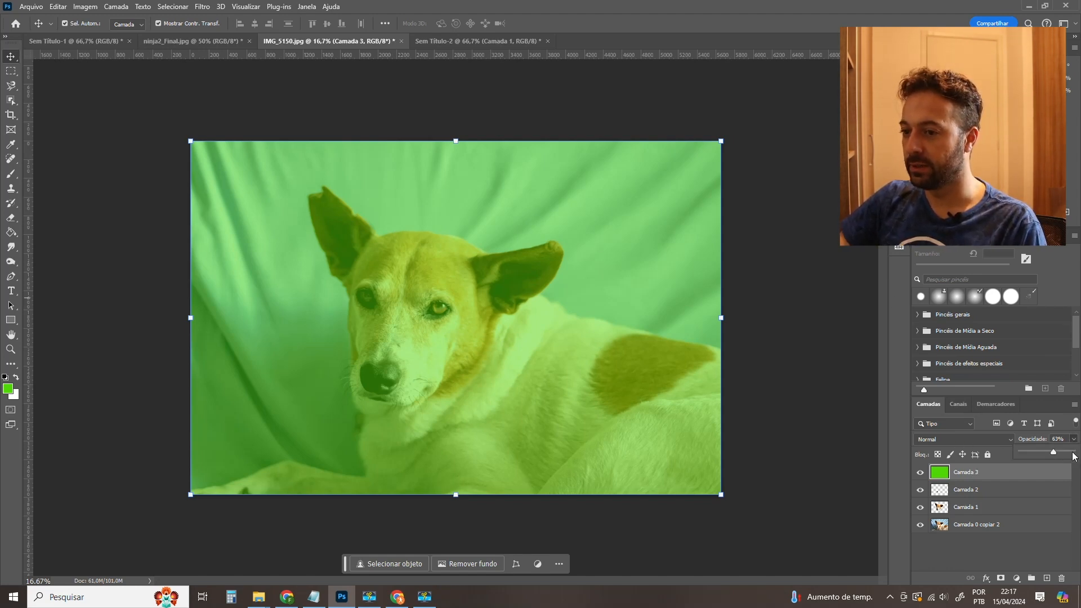
{"action": "left_click_drag", "start_coordinate": [1046, 451], "coordinate": [1072, 452]}
Set Camada 3's blending mode to Multiplicação and lower its opacity to about 40%.
{"action": "left_click", "coordinate": [979, 439]}
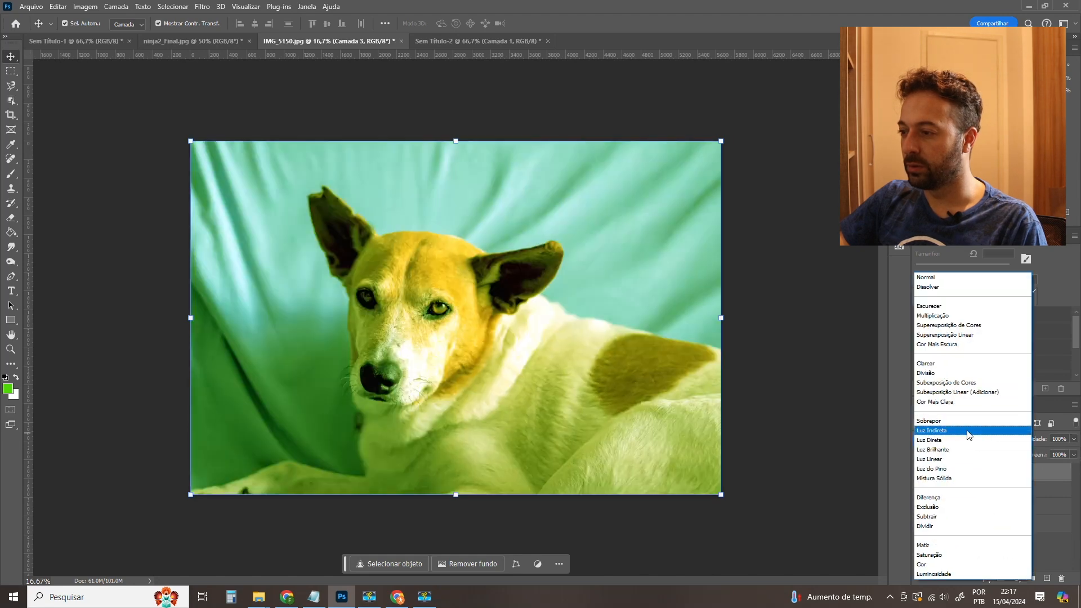
{"action": "left_click", "coordinate": [941, 316]}
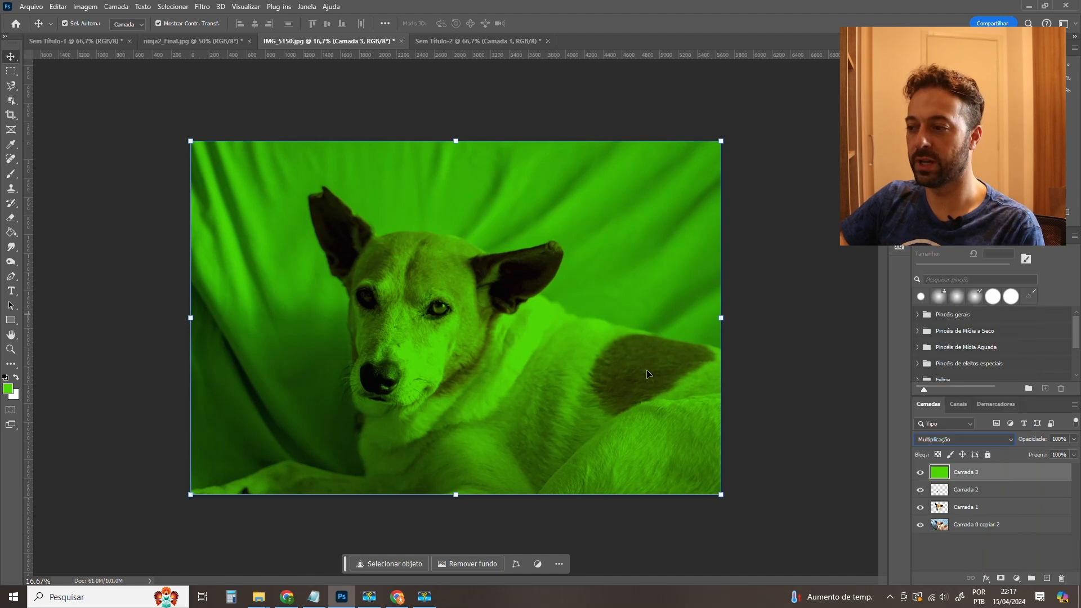
{"action": "left_click", "coordinate": [1073, 439]}
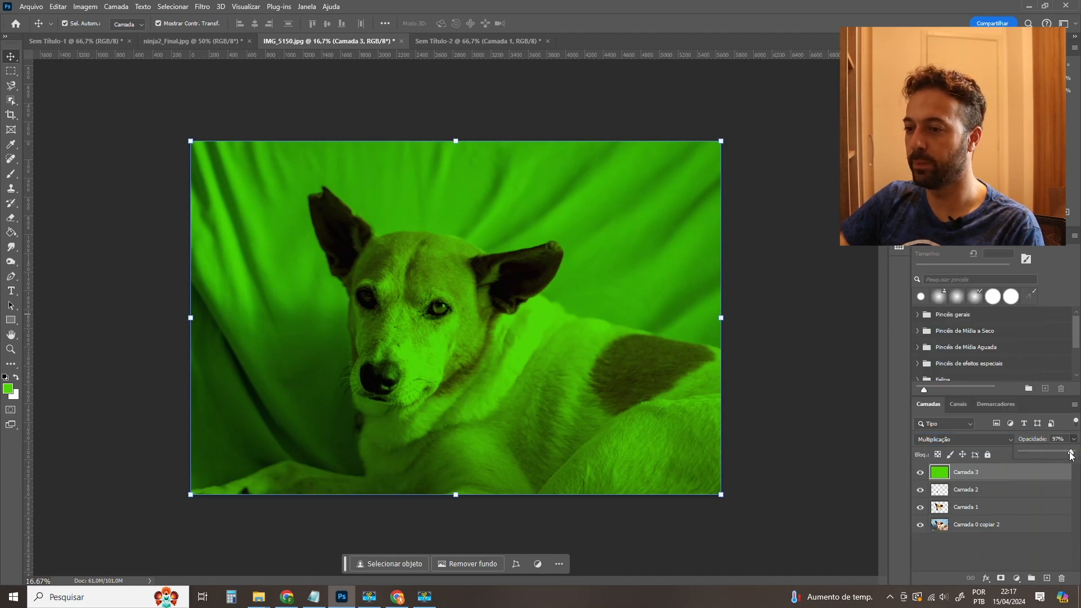
{"action": "left_click_drag", "start_coordinate": [1072, 453], "coordinate": [1051, 454]}
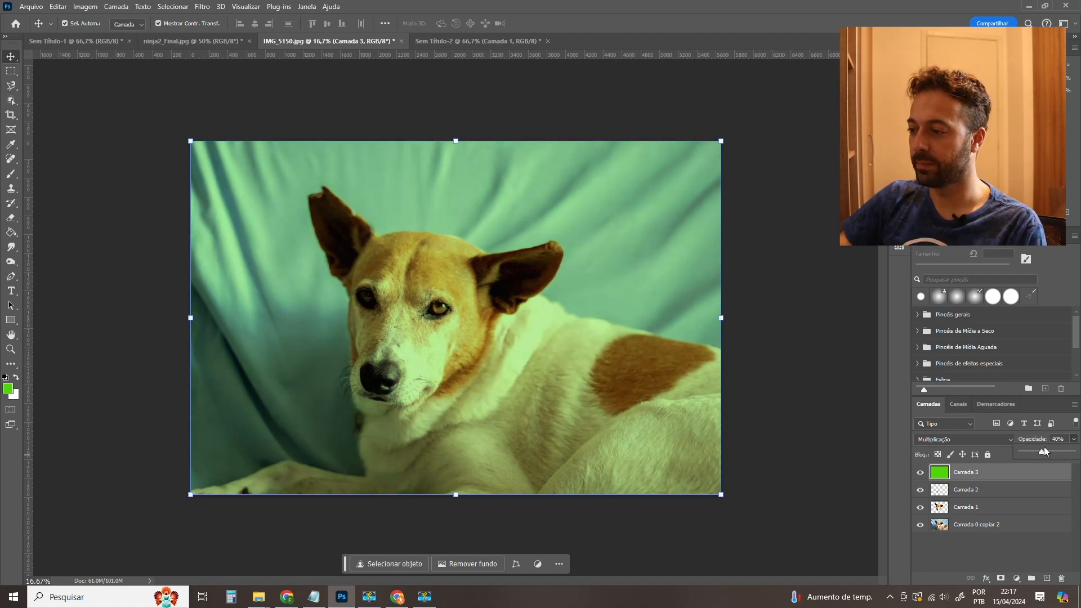
Raise Camada 3's opacity to 100% and set its blending mode to Normal.
{"action": "left_click_drag", "start_coordinate": [1044, 452], "coordinate": [1070, 455]}
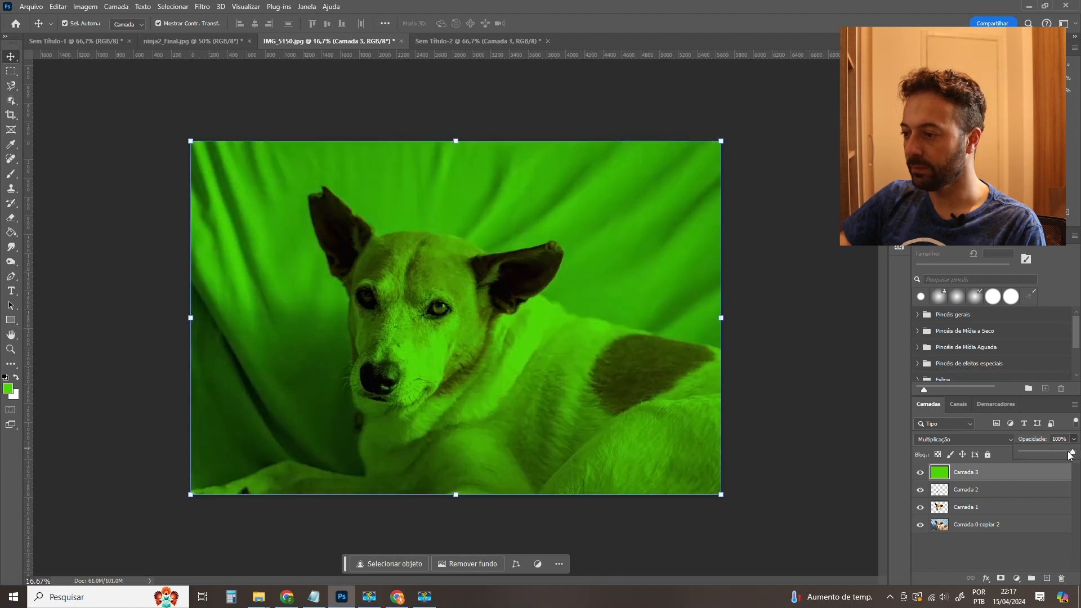
{"action": "left_click", "coordinate": [958, 471]}
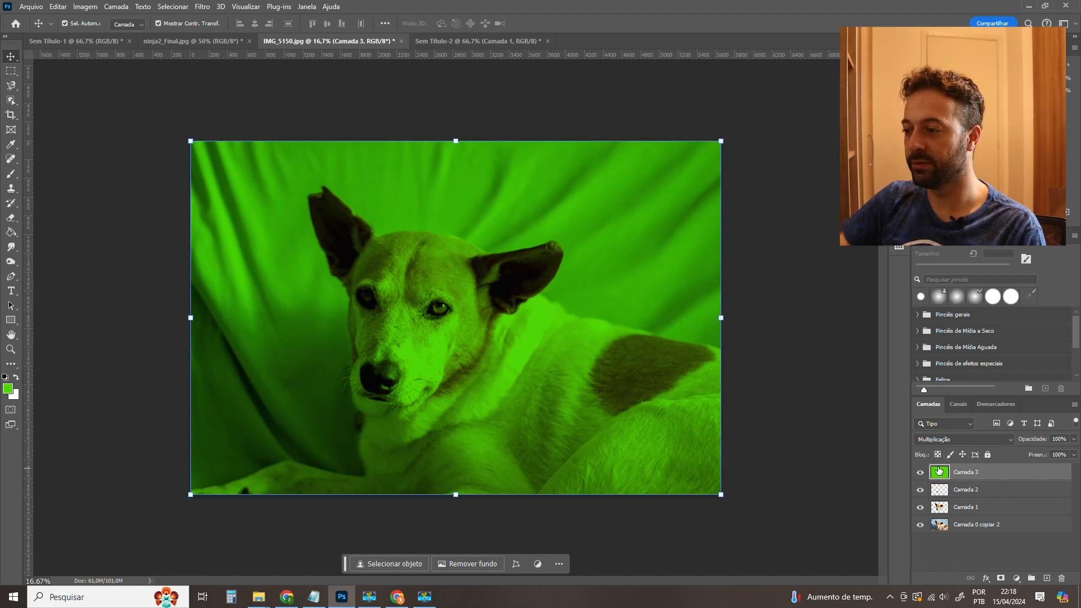
{"action": "left_click", "coordinate": [972, 438]}
{"action": "left_click", "coordinate": [941, 280]}
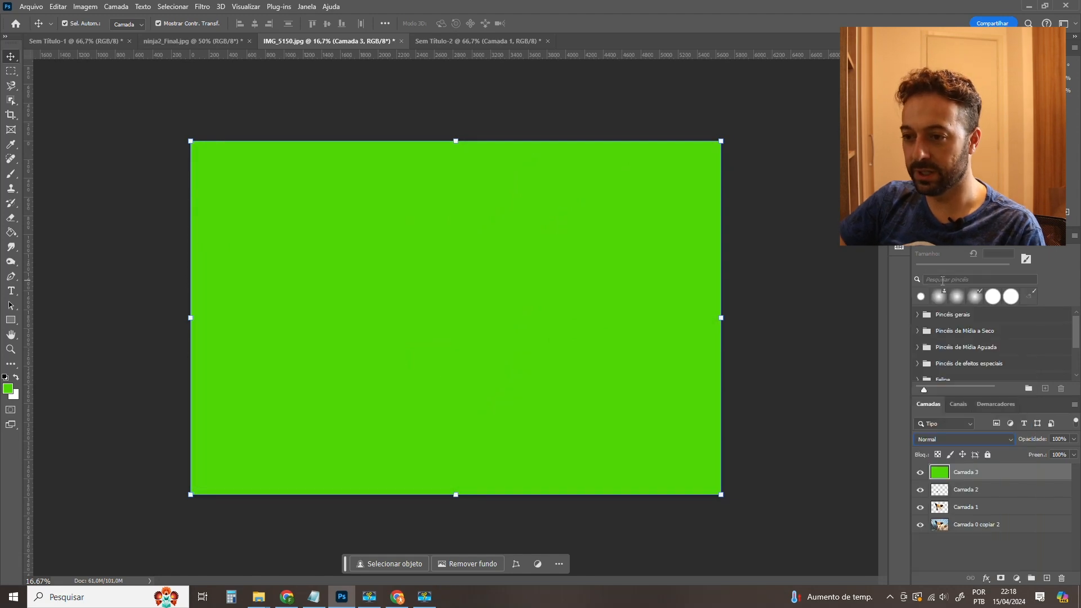
Preview Camada 3's blending modes from Normal onward, through Multiplicação and Cor Mais Escura, up to Subexposição Linear (Adicionar).
{"action": "key", "text": "Down"}
{"action": "key", "text": "Down"}
{"action": "key", "text": "Down"}
{"action": "key", "text": "Down"}
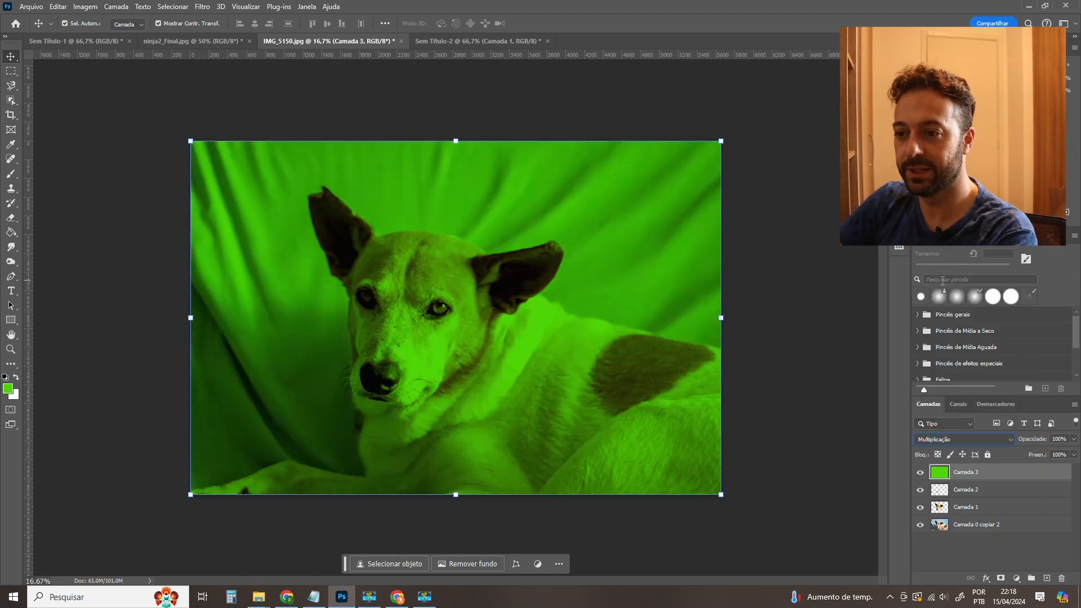
{"action": "key", "text": "Down"}
{"action": "key", "text": "Down"}
{"action": "key", "text": "Down"}
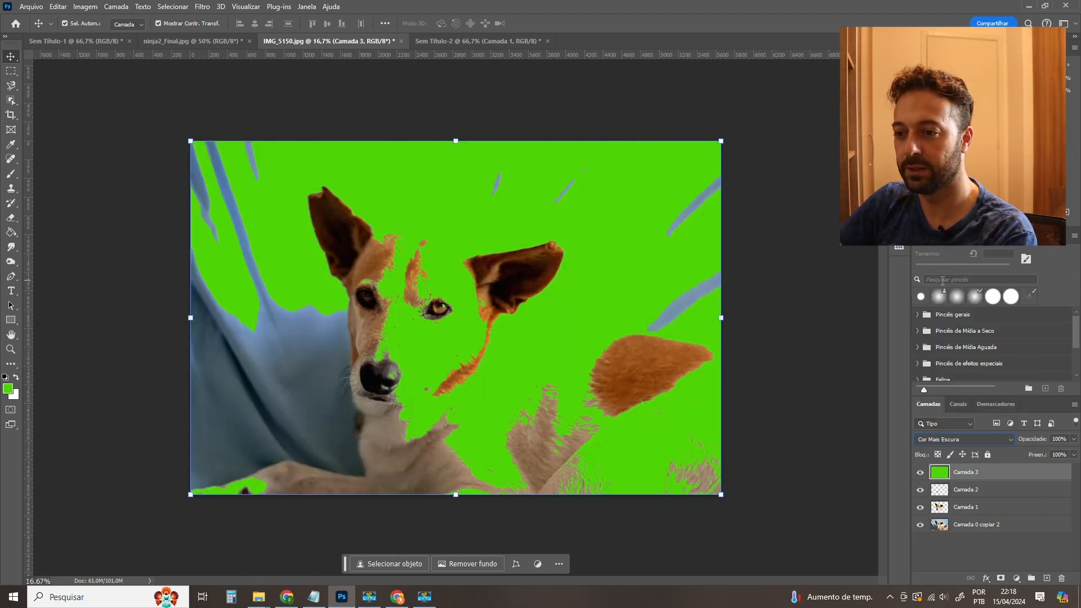
{"action": "key", "text": "Down"}
{"action": "key", "text": "Down"}
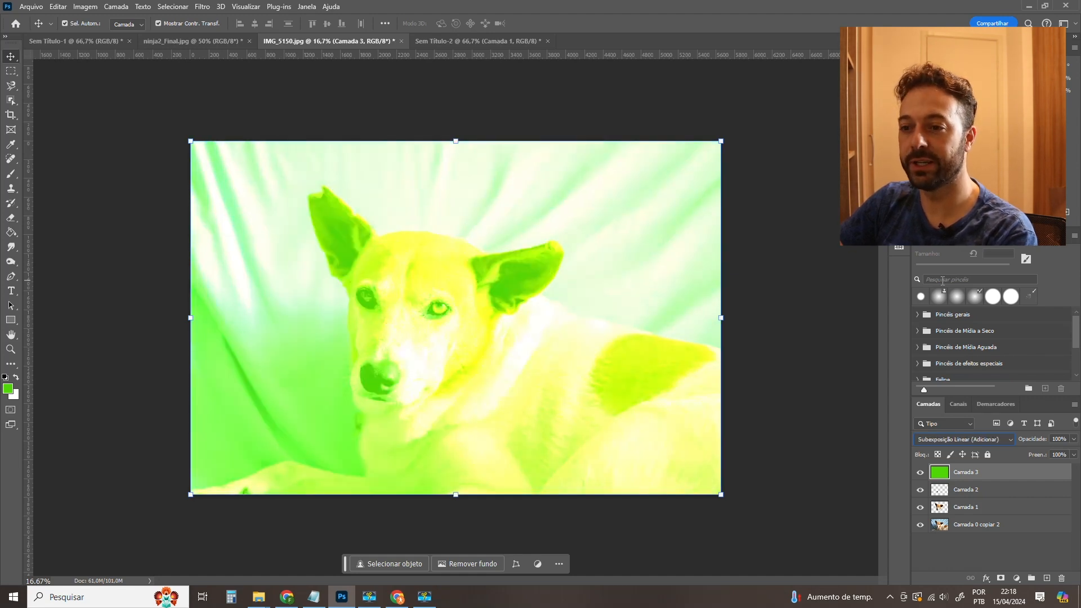
Preview Sobrepor and the light modes up to Luz Brilhante on Camada 3, and step back to Luz Linear.
{"action": "key", "text": "Down"}
{"action": "key", "text": "Down"}
{"action": "key", "text": "Down"}
{"action": "key", "text": "Down"}
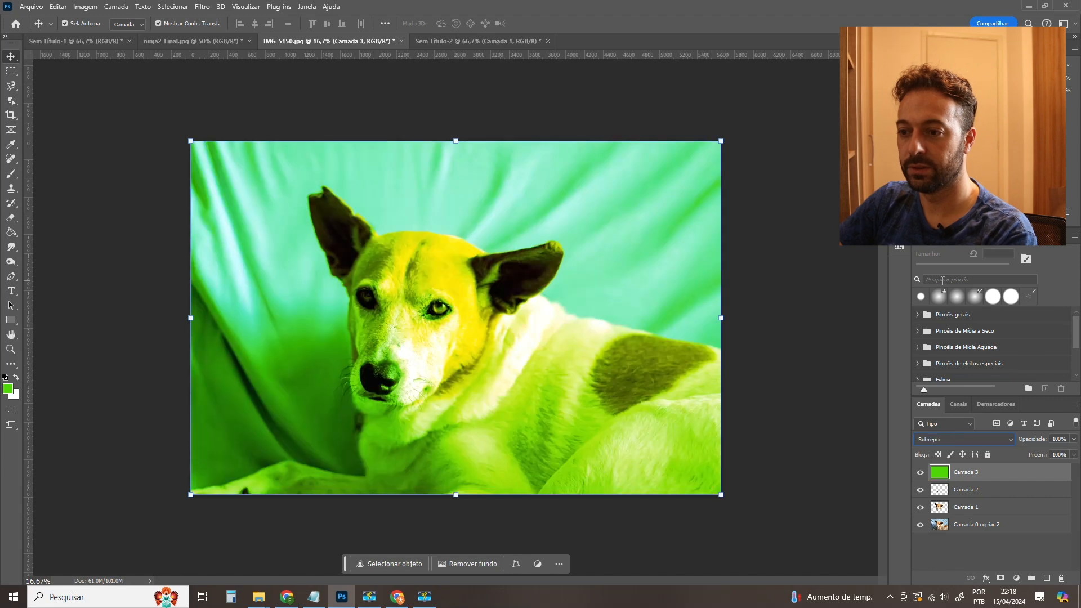
{"action": "key", "text": "Down"}
{"action": "key", "text": "Down"}
{"action": "key", "text": "Down"}
{"action": "key", "text": "Down"}
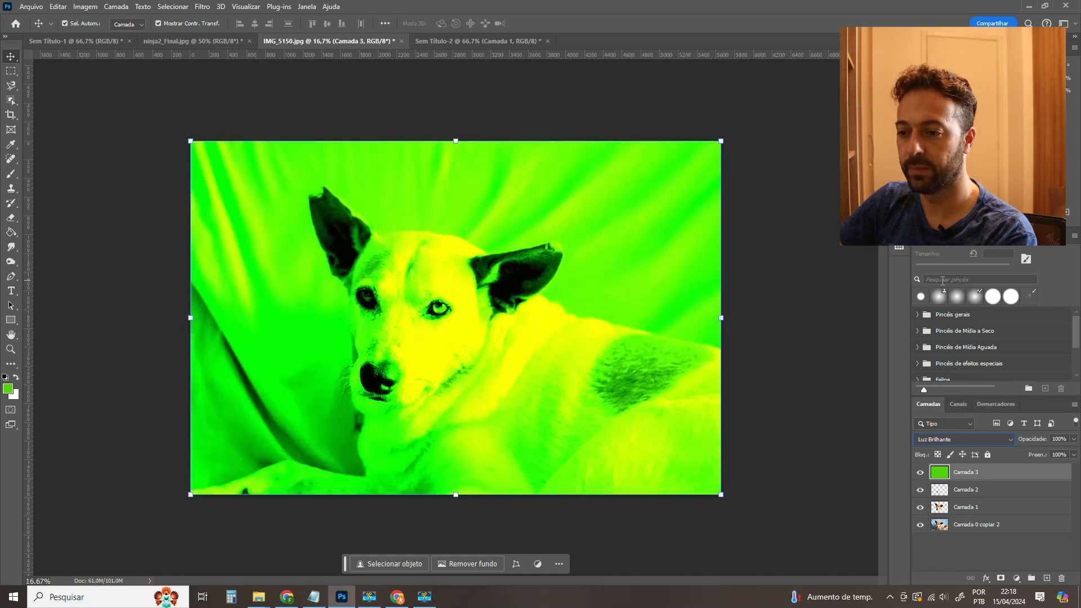
{"action": "key", "text": "Up"}
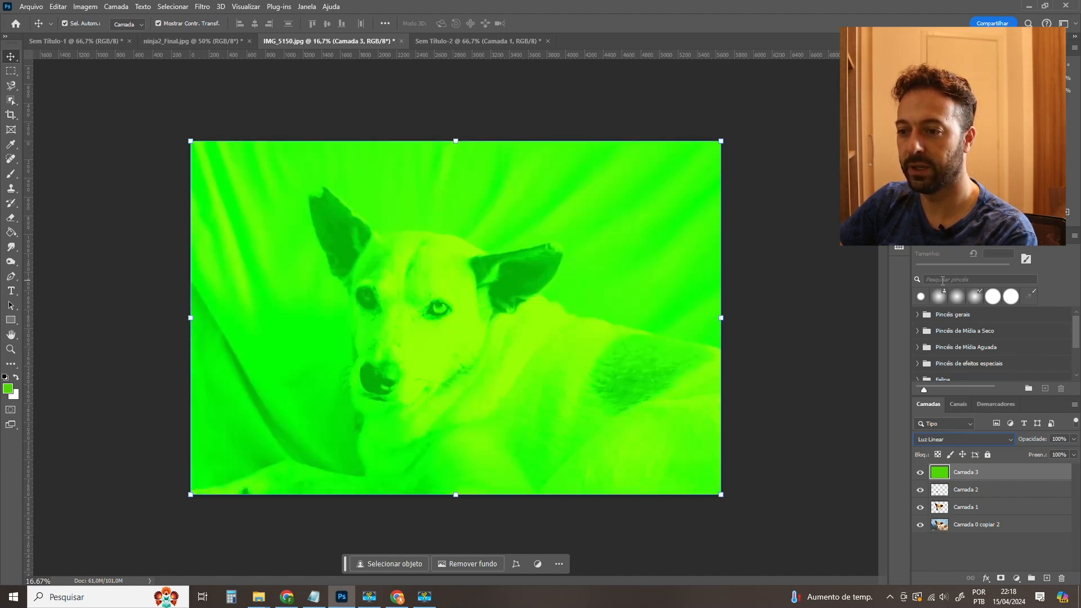
Preview the remaining blending modes on Camada 3, from Luz Linear forward to Matiz.
{"action": "key", "text": "Down"}
{"action": "key", "text": "Down"}
{"action": "key", "text": "Down"}
{"action": "key", "text": "Down"}
{"action": "key", "text": "Down"}
{"action": "key", "text": "Down"}
{"action": "key", "text": "Down"}
{"action": "key", "text": "Down"}
{"action": "key", "text": "Down"}
{"action": "key", "text": "Down"}
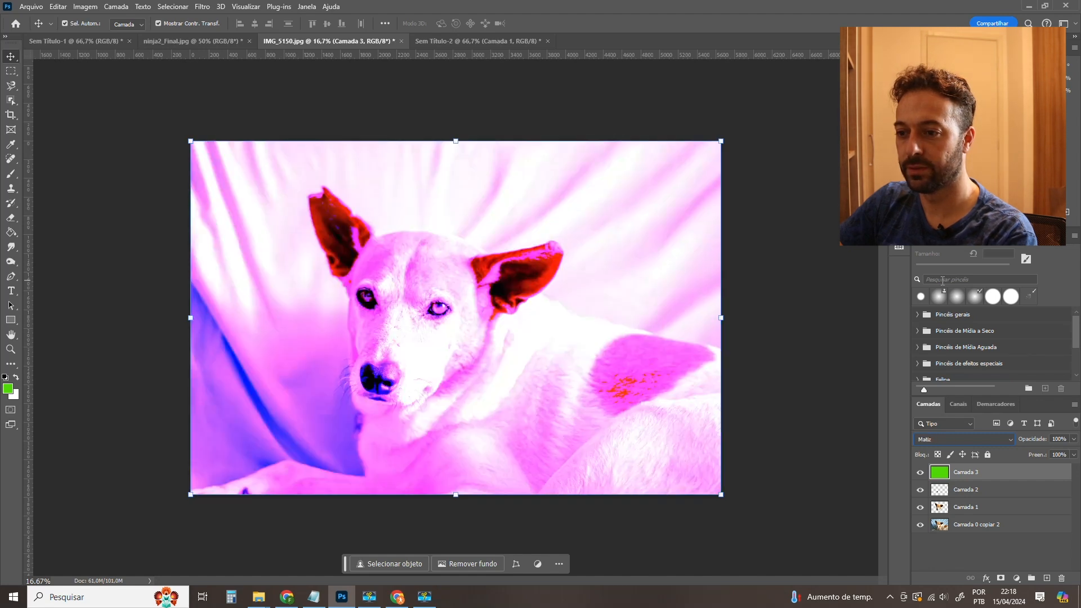
Compare Camada 3 in Cor mode and step back through the blending modes to Luz do Pino.
{"action": "key", "text": "Up"}
{"action": "key", "text": "Up"}
{"action": "key", "text": "Up"}
{"action": "key", "text": "Up"}
{"action": "key", "text": "Up"}
{"action": "key", "text": "Up"}
{"action": "key", "text": "Up"}
{"action": "key", "text": "Up"}
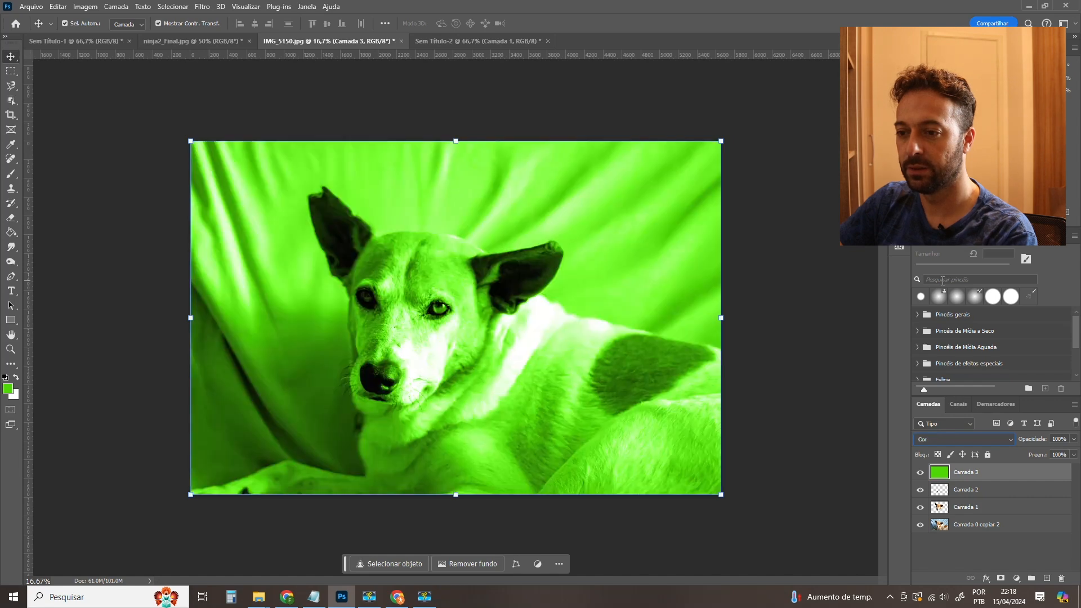
{"action": "key", "text": "Up"}
{"action": "key", "text": "Up"}
{"action": "key", "text": "Up"}
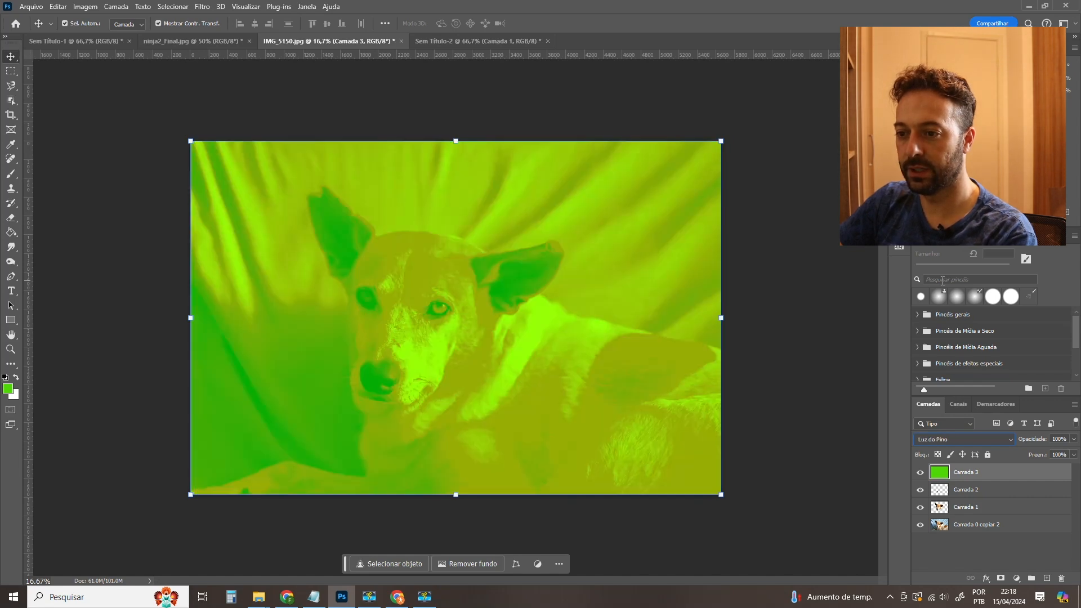
Step Camada 3's blending mode back through Luz Indireta, Subexposição de Cores and Cor Mais Escura to Escurecer.
{"action": "key", "text": "Up"}
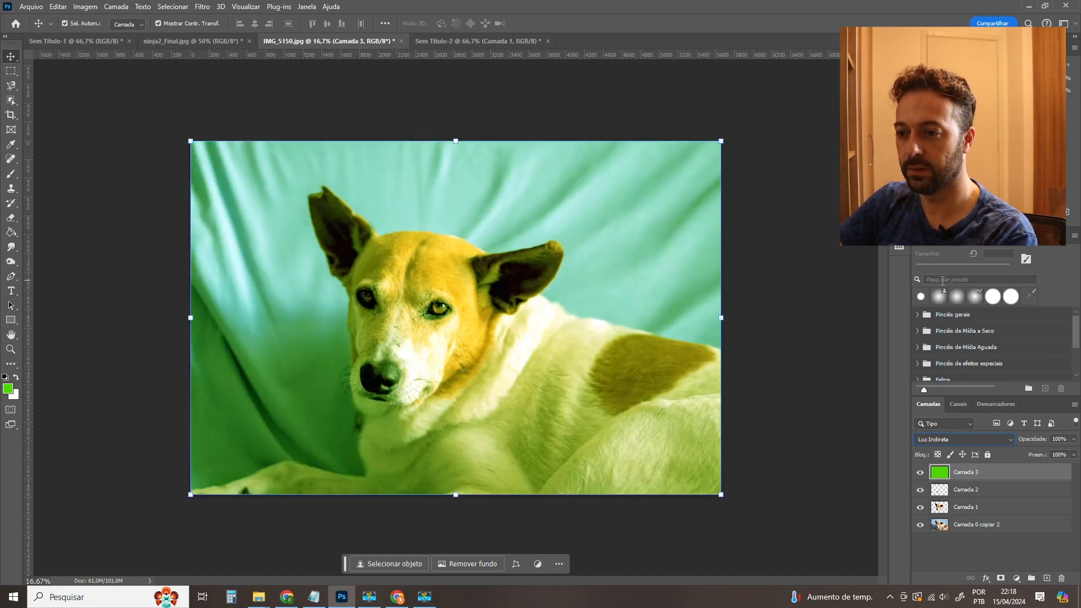
{"action": "key", "text": "Up"}
{"action": "key", "text": "Up"}
{"action": "key", "text": "Up"}
{"action": "key", "text": "Up"}
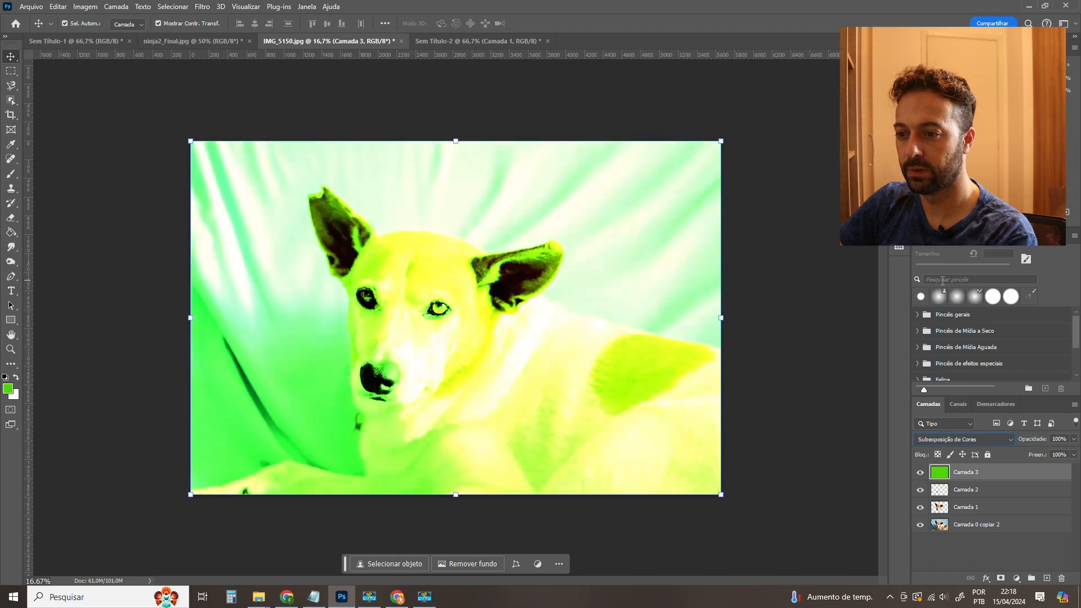
{"action": "key", "text": "Up"}
{"action": "key", "text": "Up"}
{"action": "key", "text": "Up"}
{"action": "key", "text": "Up"}
{"action": "key", "text": "Up"}
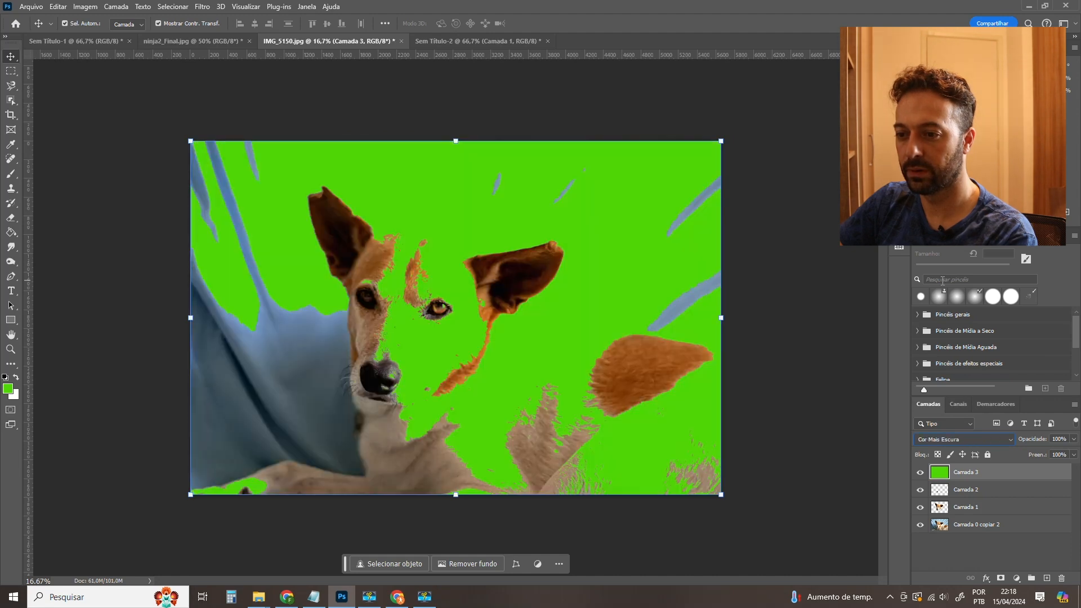
{"action": "key", "text": "Up"}
{"action": "key", "text": "Up"}
{"action": "key", "text": "Up"}
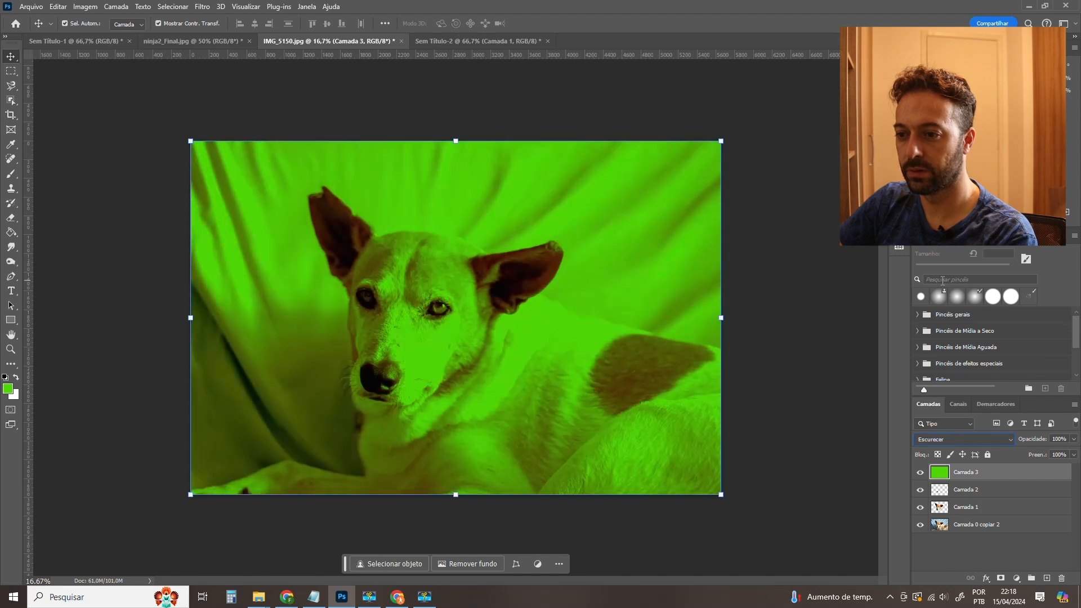
Advance Camada 3's blending mode from Escurecer to Luz Direta.
{"action": "key", "text": "Down"}
{"action": "key", "text": "Down"}
{"action": "key", "text": "Down"}
{"action": "key", "text": "Down"}
{"action": "key", "text": "Down"}
{"action": "key", "text": "Down"}
{"action": "key", "text": "Down"}
{"action": "key", "text": "Down"}
{"action": "key", "text": "Down"}
{"action": "key", "text": "Down"}
{"action": "key", "text": "Down"}
{"action": "key", "text": "Down"}
{"action": "key", "text": "Down"}
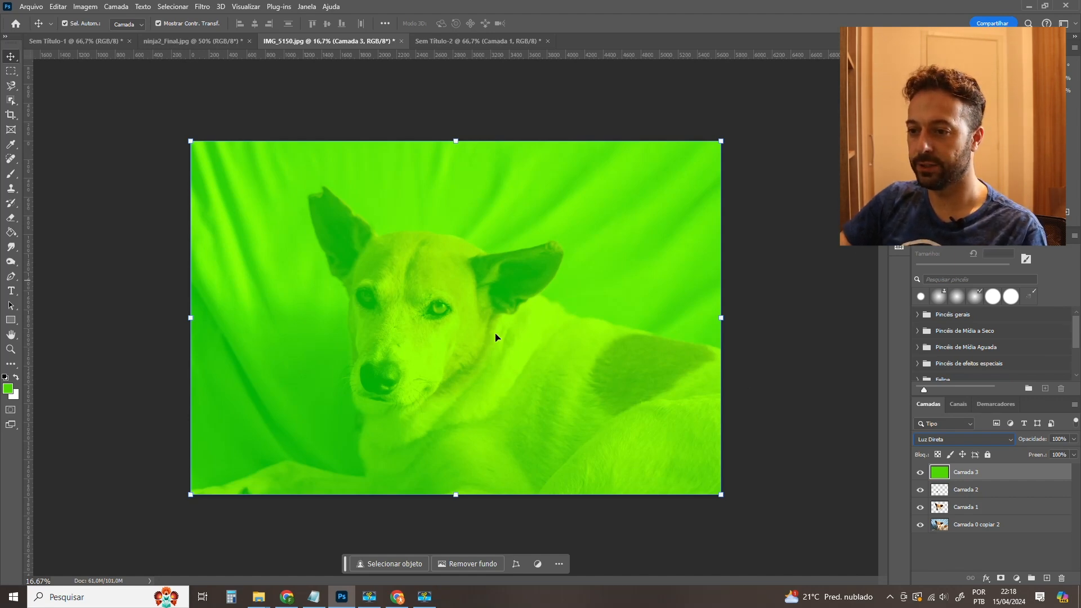
Hide Camada 1 and Camada 0 copiar 2 so only the green Camada 3 and the nose on Camada 2 are shown.
{"action": "left_click", "coordinate": [921, 472]}
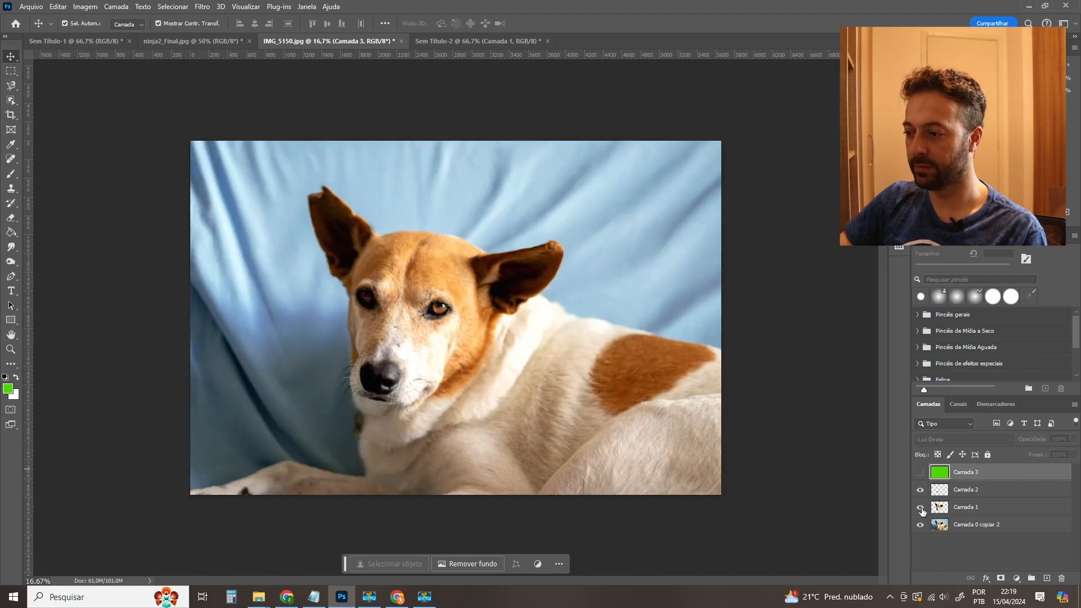
{"action": "left_click", "coordinate": [921, 507]}
{"action": "left_click", "coordinate": [921, 524]}
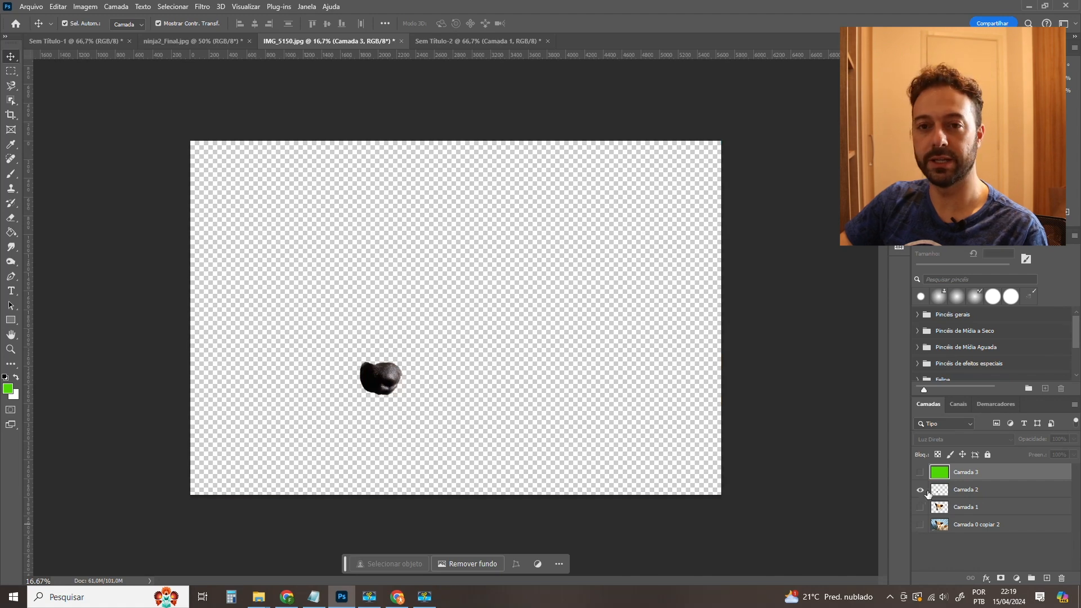
{"action": "left_click", "coordinate": [920, 473]}
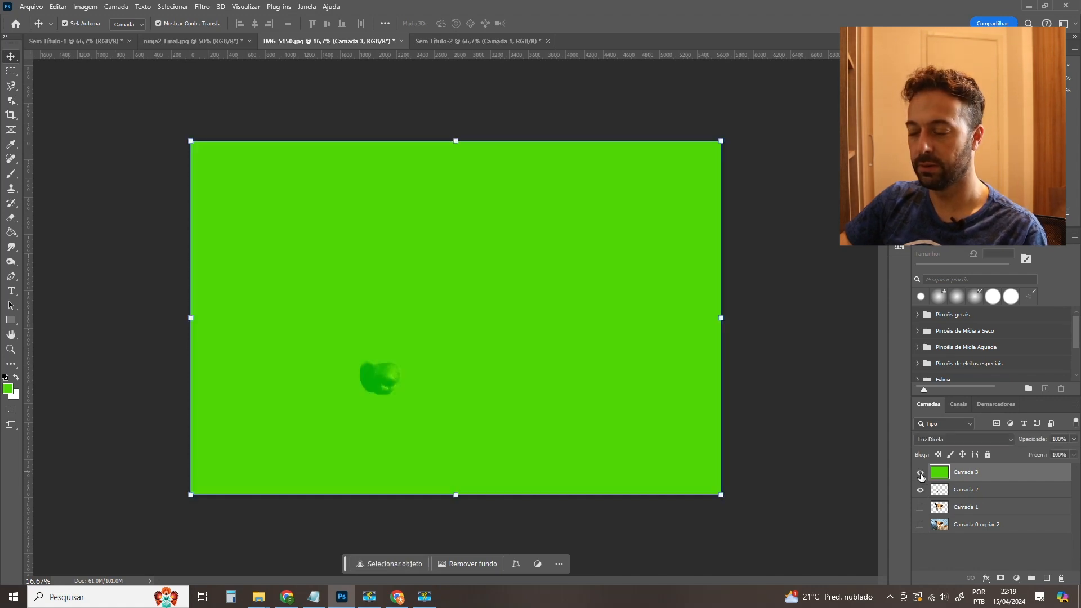
{"action": "left_click", "coordinate": [920, 474]}
{"action": "left_click", "coordinate": [921, 475]}
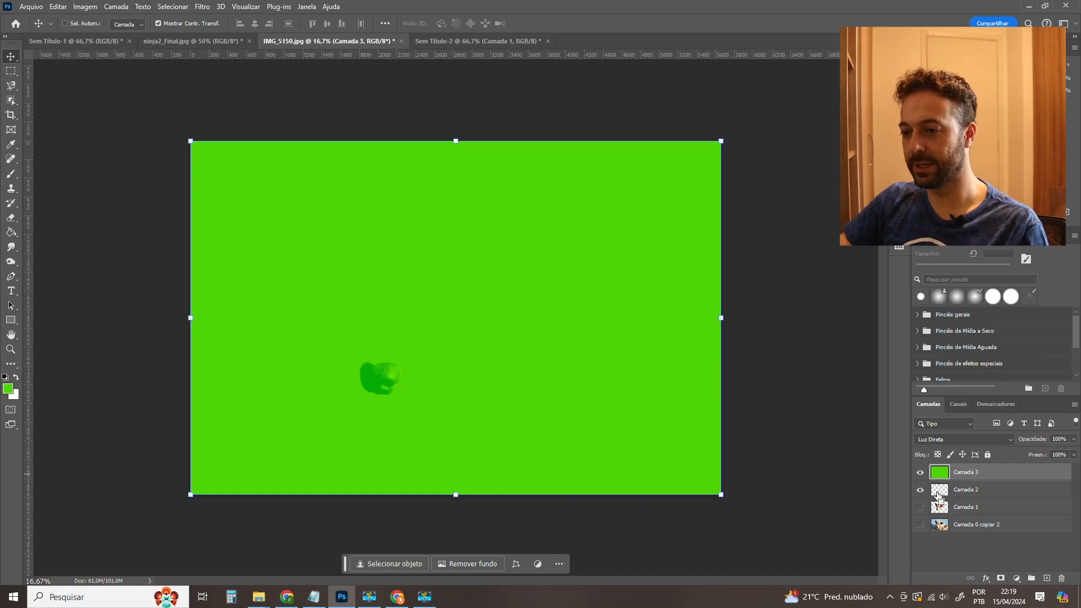
Load the nose outline from Camada 2 as a selection, invert it, delete Camada 3's green outside the nose and deselect.
{"action": "left_click", "coordinate": [938, 493], "text": "ctrl"}
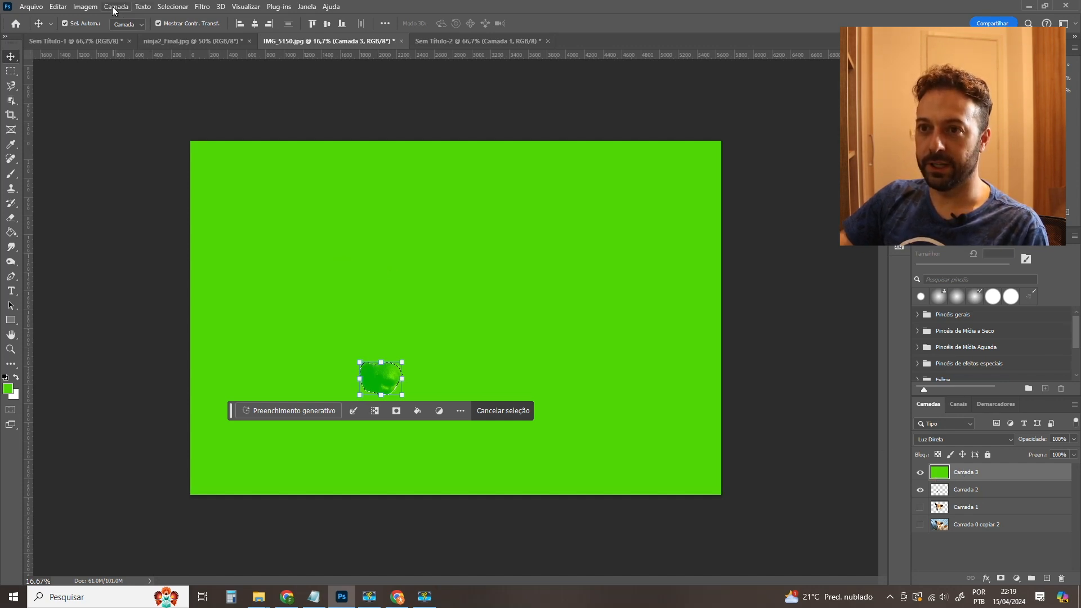
{"action": "left_click", "coordinate": [173, 7]}
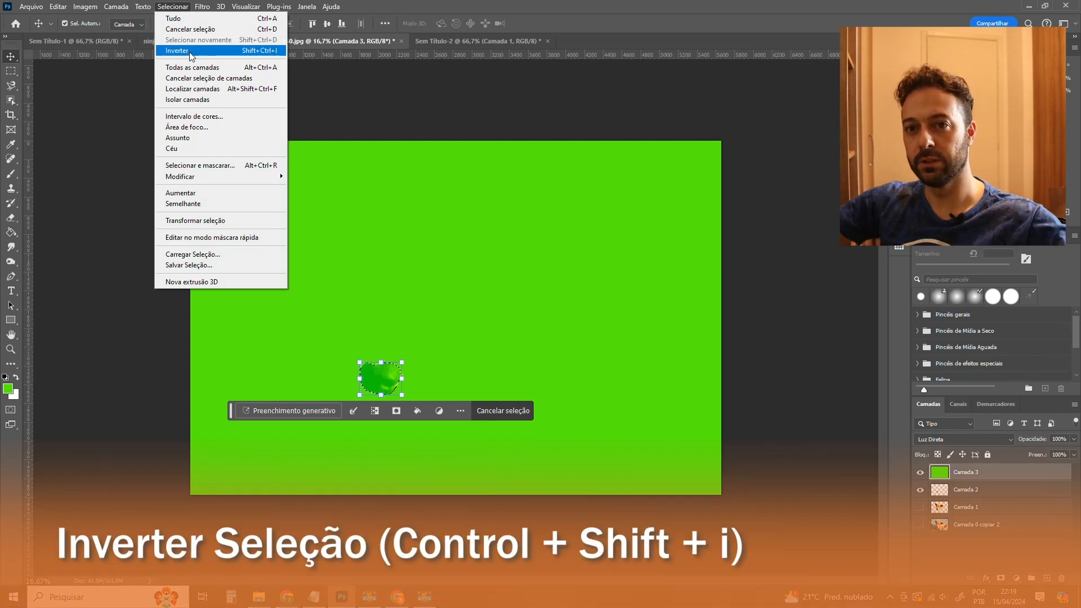
{"action": "left_click", "coordinate": [191, 51]}
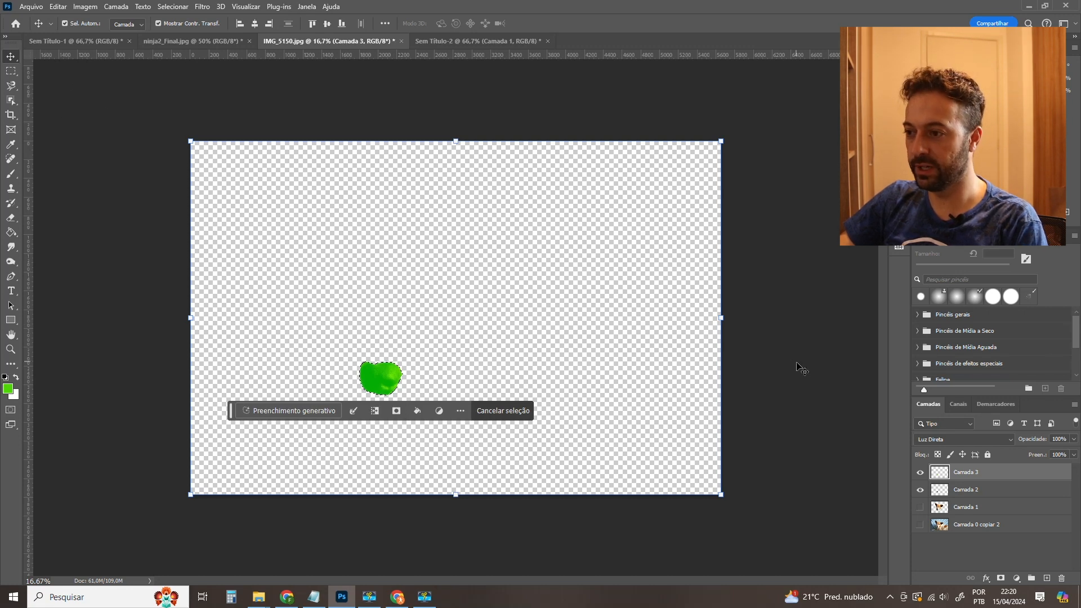
{"action": "key", "text": "m"}
{"action": "left_click", "coordinate": [780, 354]}
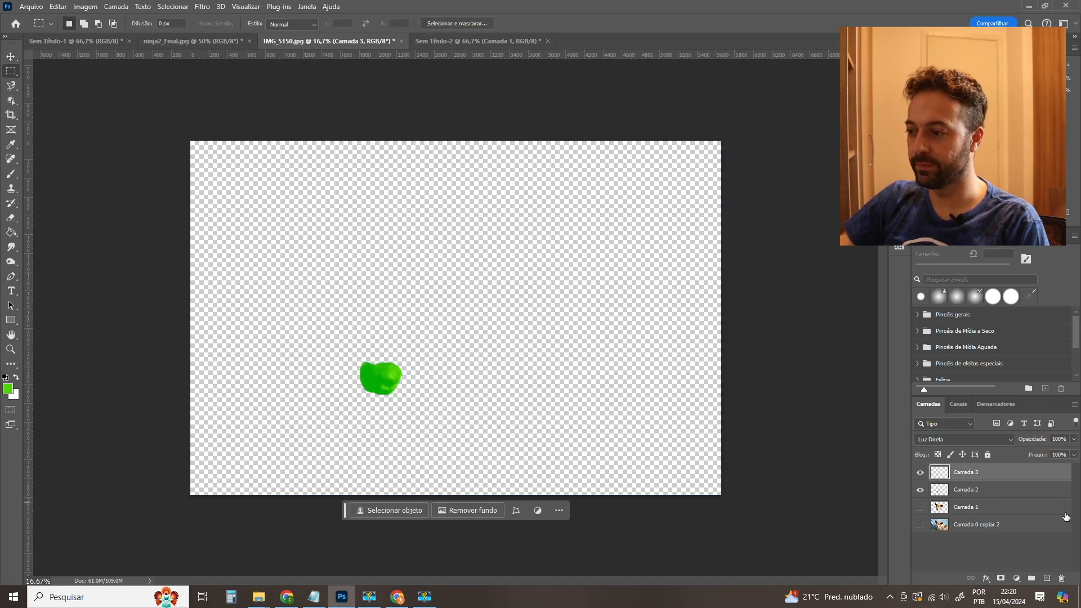
Show Camada 1 and Camada 0 copiar 2 again and set Camada 3's blending mode to Normal.
{"action": "left_click", "coordinate": [918, 507]}
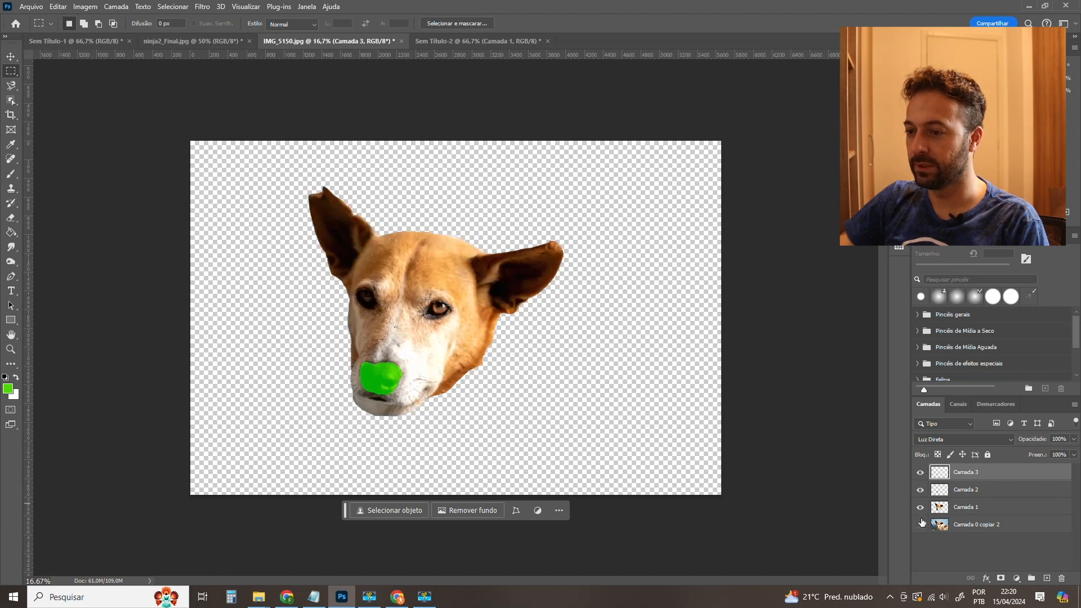
{"action": "left_click", "coordinate": [920, 525]}
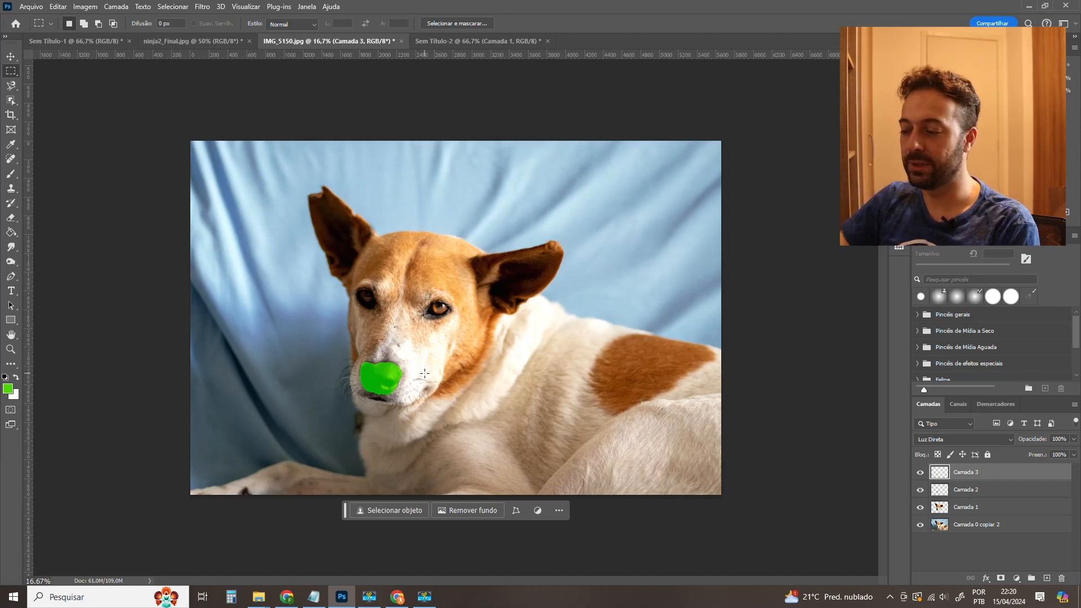
{"action": "left_click", "coordinate": [975, 440]}
{"action": "left_click", "coordinate": [944, 278]}
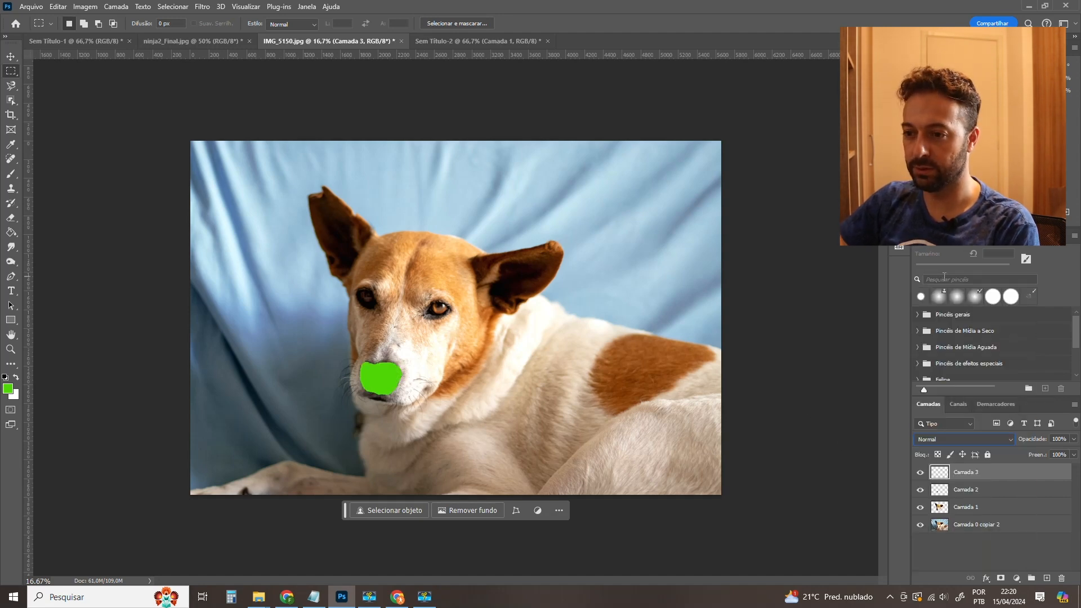
Preview blending modes on the green nose layer, through Superexposição Linear and Subexposição de Cores to Luz Indireta.
{"action": "key", "text": "Down"}
{"action": "key", "text": "Down"}
{"action": "key", "text": "Down"}
{"action": "key", "text": "Down"}
{"action": "key", "text": "Down"}
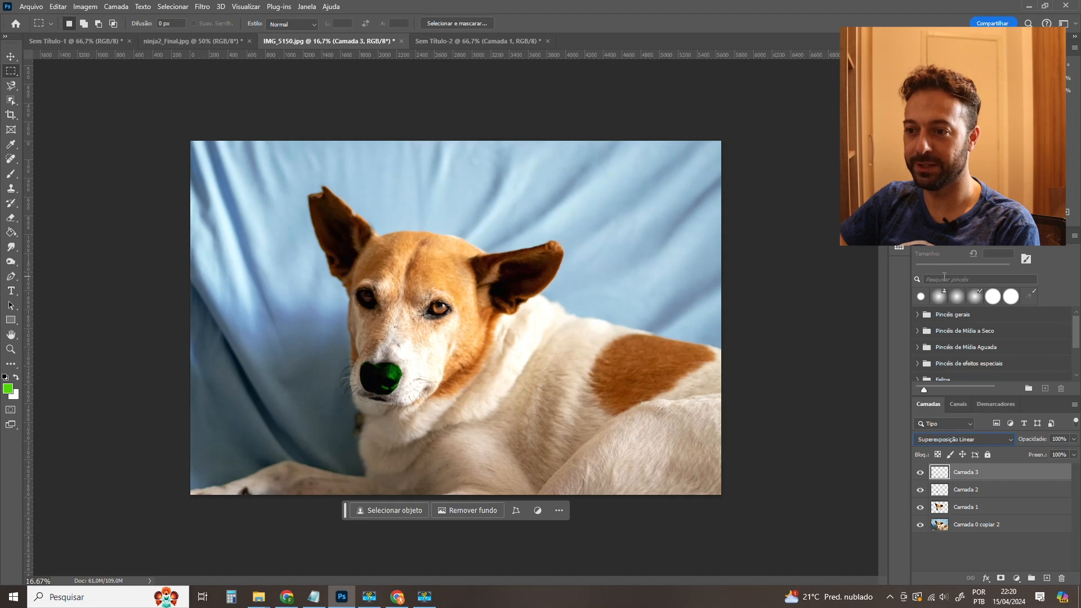
{"action": "key", "text": "Down"}
{"action": "key", "text": "Down"}
{"action": "key", "text": "Down"}
{"action": "key", "text": "Down"}
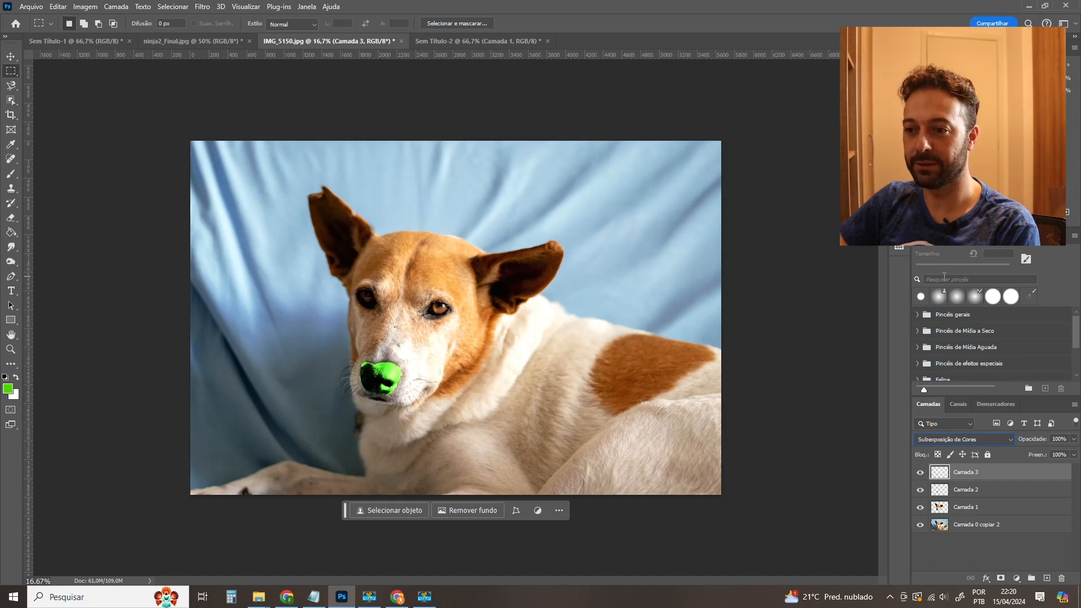
{"action": "key", "text": "Down"}
{"action": "key", "text": "Down"}
{"action": "key", "text": "Down"}
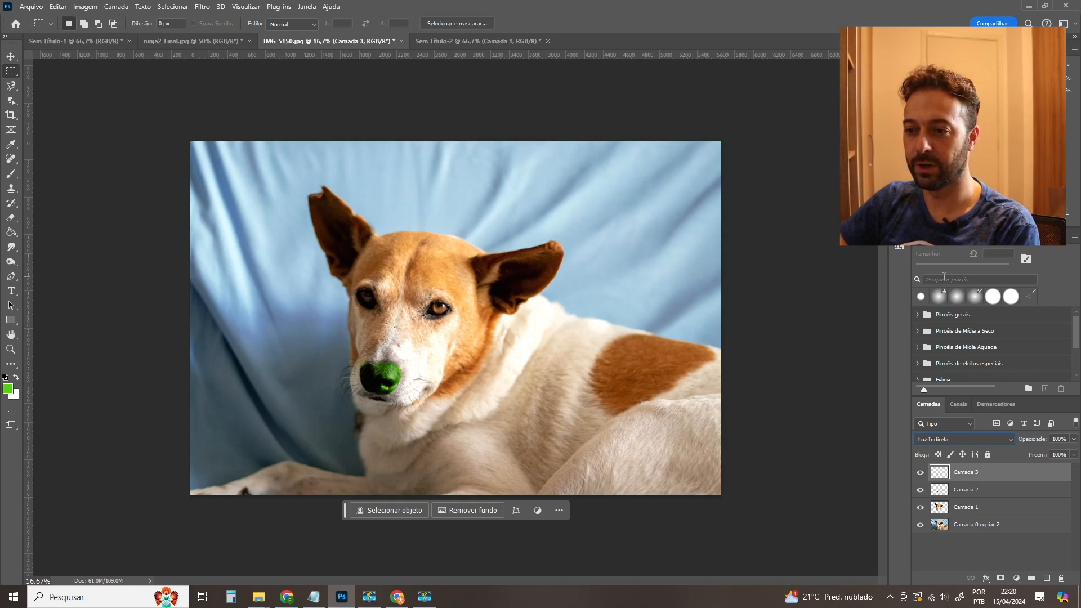
Preview Luz Direta and the following light modes up to Luz do Pino on the green nose.
{"action": "key", "text": "Down"}
{"action": "key", "text": "Down"}
{"action": "key", "text": "Down"}
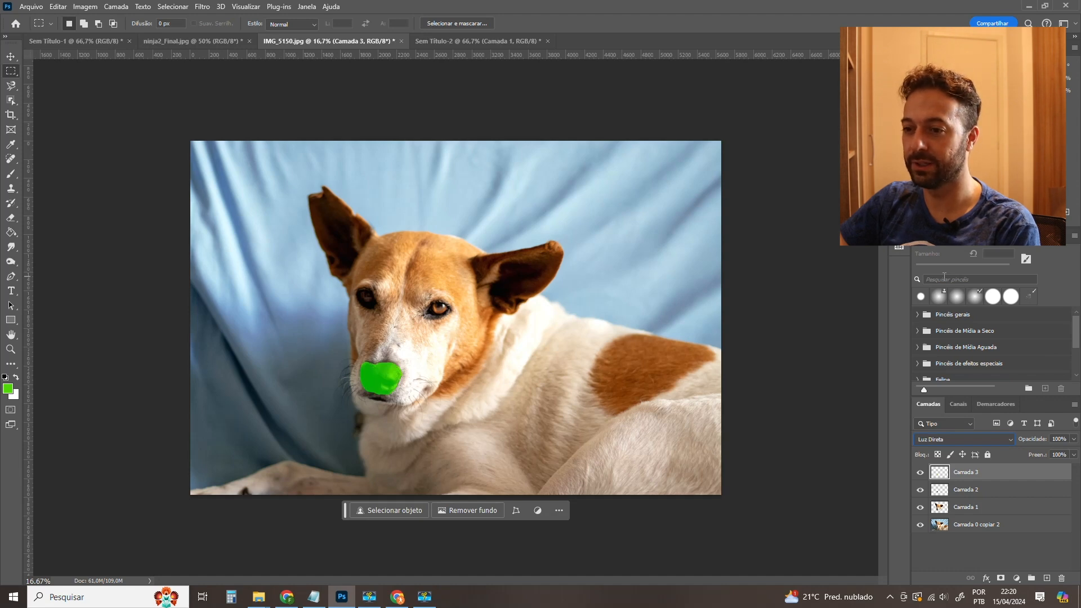
{"action": "key", "text": "Down"}
{"action": "key", "text": "Down"}
{"action": "key", "text": "Down"}
{"action": "key", "text": "Down"}
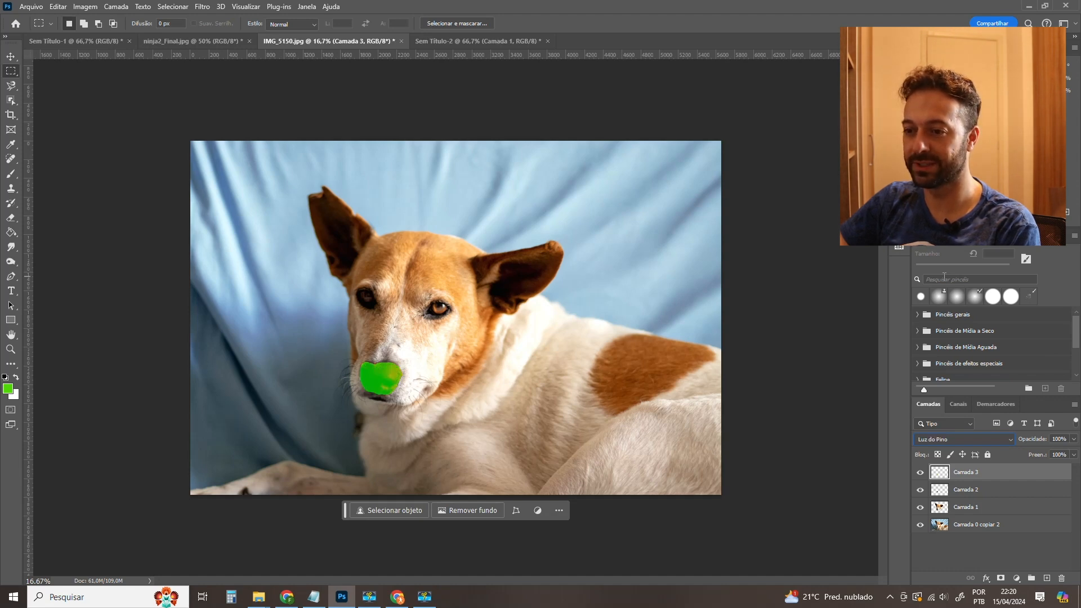
Compare the remaining blending modes on the green nose, including Cor and Luminosidade.
{"action": "key", "text": "Down"}
{"action": "key", "text": "Down"}
{"action": "key", "text": "Down"}
{"action": "key", "text": "Up"}
{"action": "key", "text": "Up"}
{"action": "key", "text": "Down"}
{"action": "key", "text": "Down"}
{"action": "key", "text": "Down"}
{"action": "key", "text": "Down"}
{"action": "key", "text": "Up"}
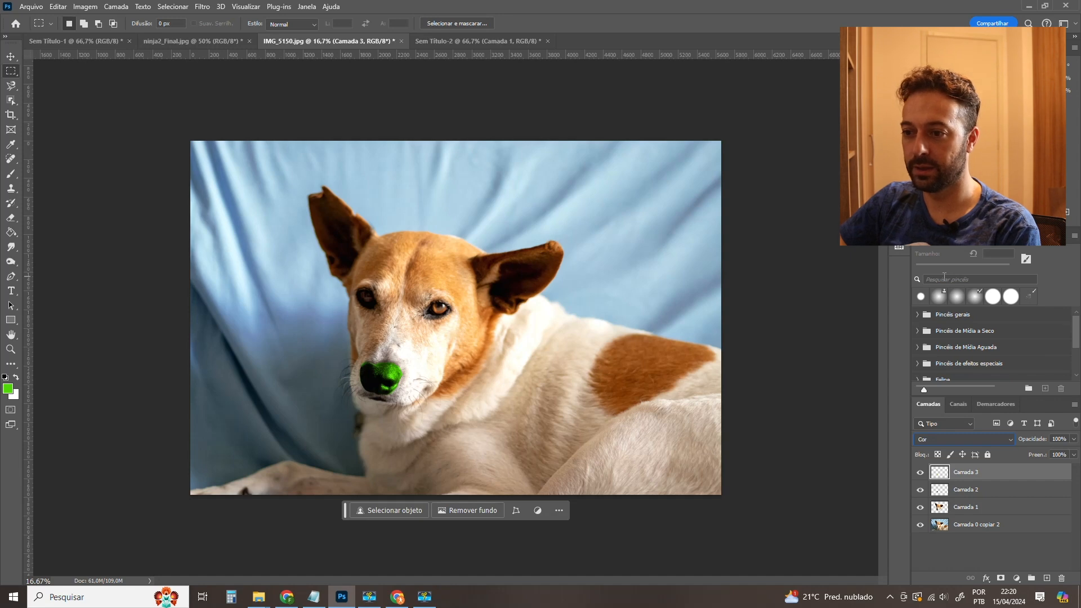
{"action": "key", "text": "shift+plus"}
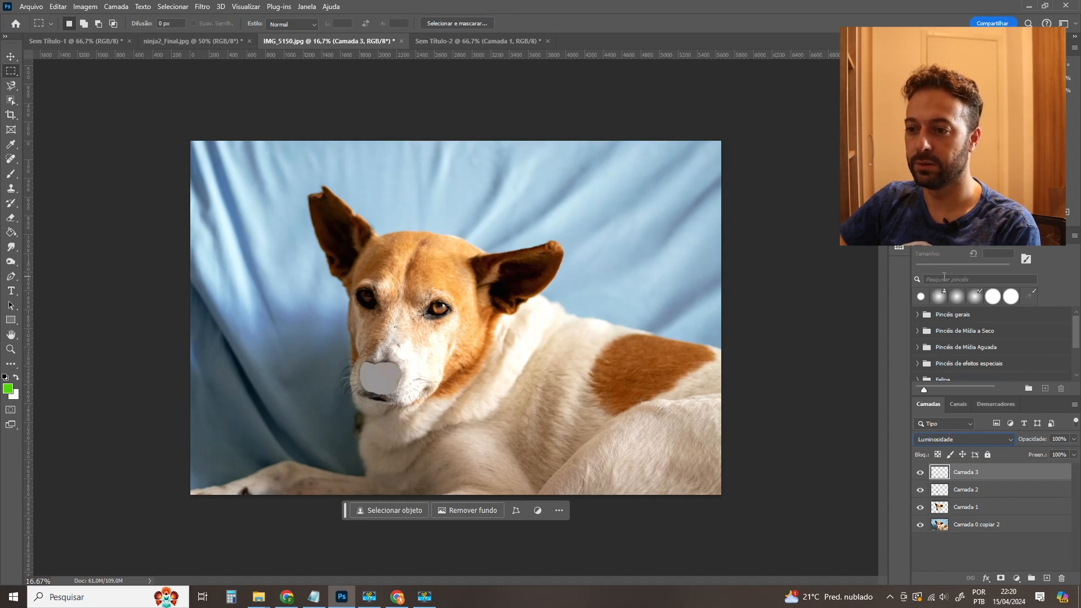
Preview Camada 3's blending modes in reverse order from Luminosidade back to Mistura Sólida on the green nose.
{"action": "key", "text": "shift+minus"}
{"action": "key", "text": "shift+minus"}
{"action": "key", "text": "shift+minus"}
{"action": "key", "text": "shift+minus"}
{"action": "key", "text": "shift+minus"}
{"action": "key", "text": "shift+minus"}
{"action": "key", "text": "shift+minus"}
{"action": "key", "text": "shift+minus"}
{"action": "key", "text": "shift+minus"}
{"action": "key", "text": "shift+minus"}
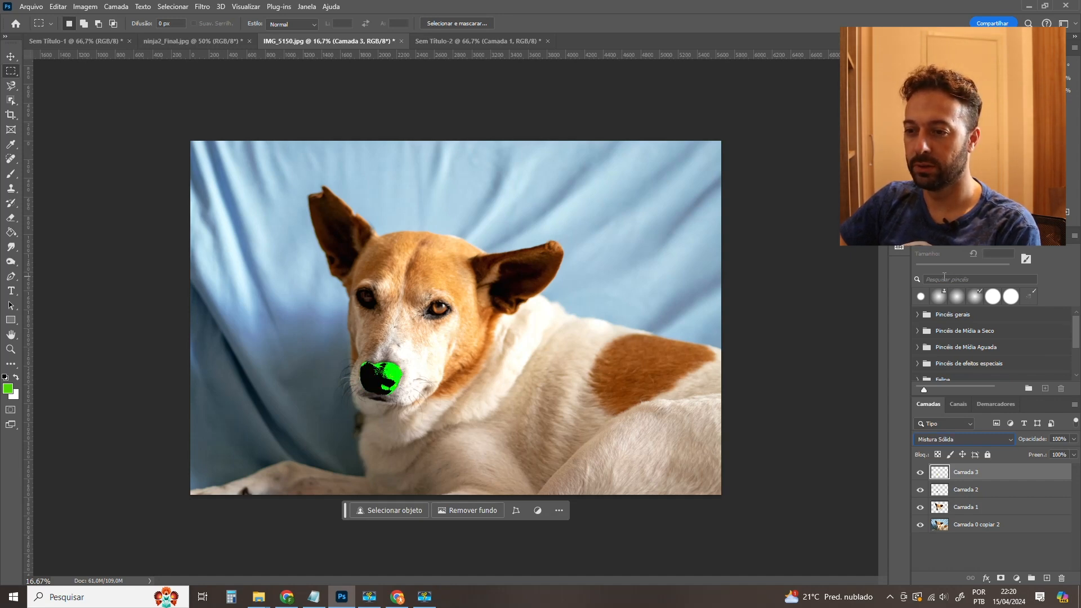
Preview the light and contrast modes on Camada 3, through Sobrepor to Subexposição Linear (Adicionar).
{"action": "key", "text": "shift+minus"}
{"action": "key", "text": "shift+minus"}
{"action": "key", "text": "shift+minus"}
{"action": "key", "text": "shift+minus"}
{"action": "key", "text": "shift+plus"}
{"action": "key", "text": "shift+plus"}
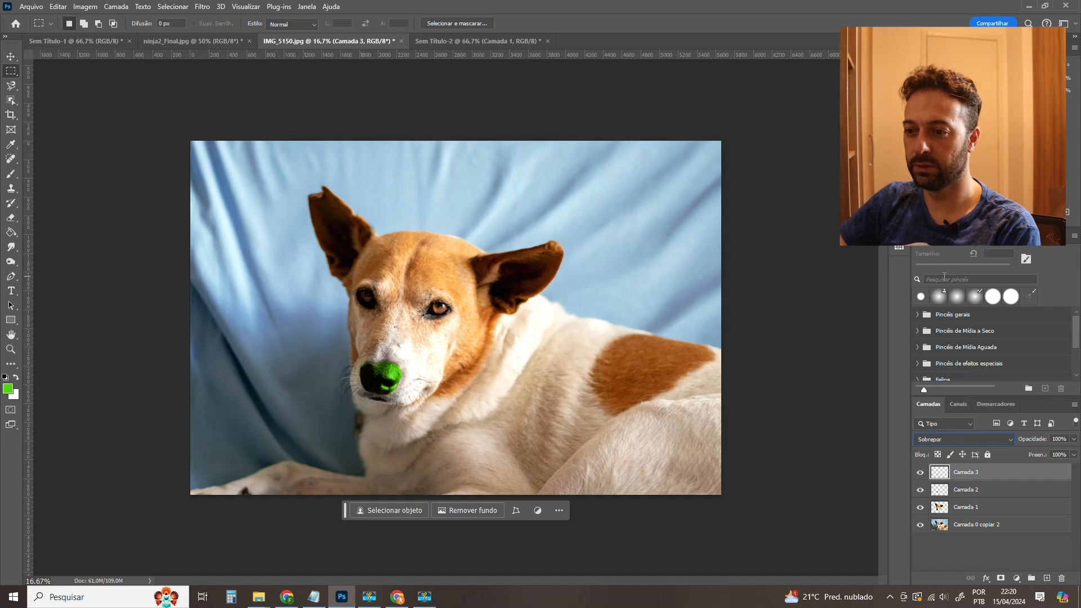
{"action": "key", "text": "shift+minus"}
{"action": "key", "text": "shift+minus"}
{"action": "key", "text": "shift+minus"}
{"action": "key", "text": "shift+minus"}
{"action": "key", "text": "shift+minus"}
{"action": "key", "text": "shift+minus"}
{"action": "key", "text": "shift+minus"}
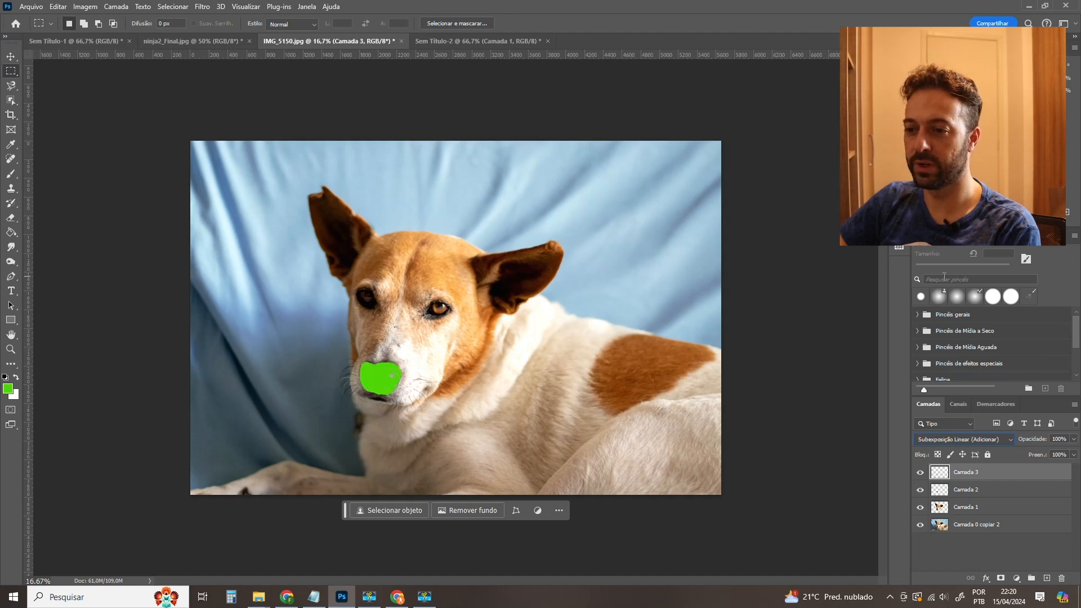
Preview the darkening modes including Multiplicação on the green nose, and set Camada 3's blending mode to Cor.
{"action": "key", "text": "shift+minus"}
{"action": "key", "text": "shift+minus"}
{"action": "key", "text": "shift+minus"}
{"action": "key", "text": "shift+minus"}
{"action": "key", "text": "shift+minus"}
{"action": "key", "text": "shift+minus"}
{"action": "key", "text": "shift+minus"}
{"action": "key", "text": "shift+minus"}
{"action": "key", "text": "shift+minus"}
{"action": "key", "text": "shift+minus"}
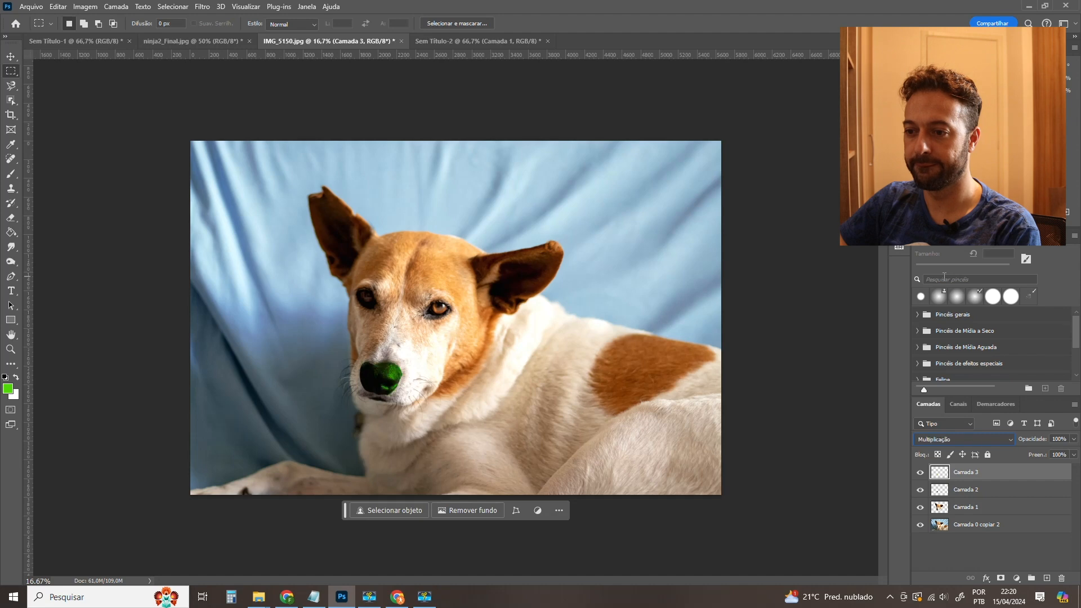
{"action": "key", "text": "shift+minus"}
{"action": "key", "text": "shift+minus"}
{"action": "key", "text": "shift+minus"}
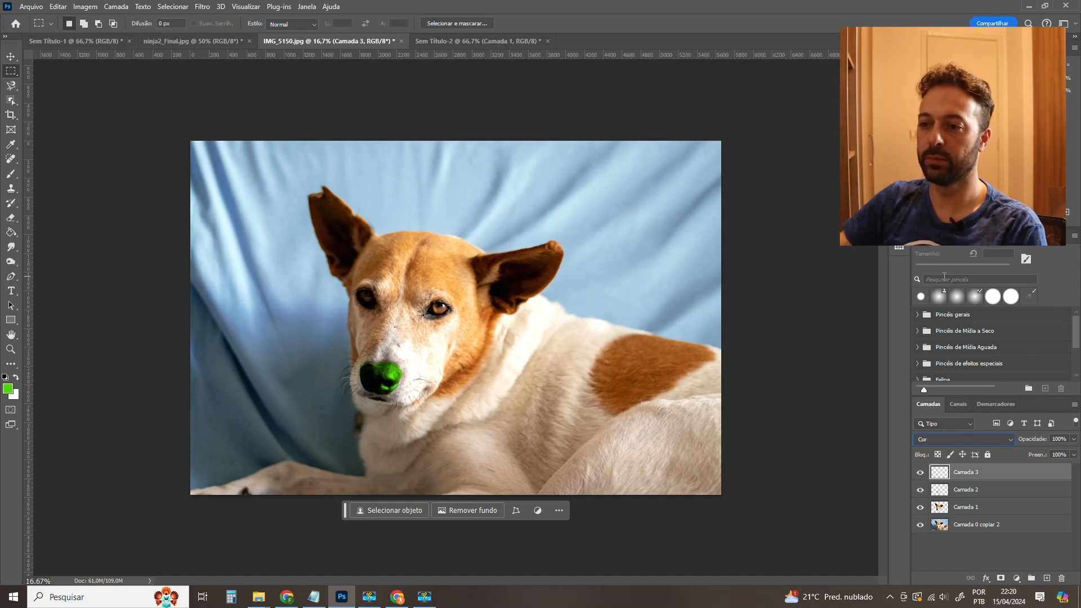
Select Camada 1 and activate the Clone Stamp tool for retouching the dog's face.
{"action": "key", "text": "z"}
{"action": "left_click_drag", "start_coordinate": [382, 376], "coordinate": [399, 393]}
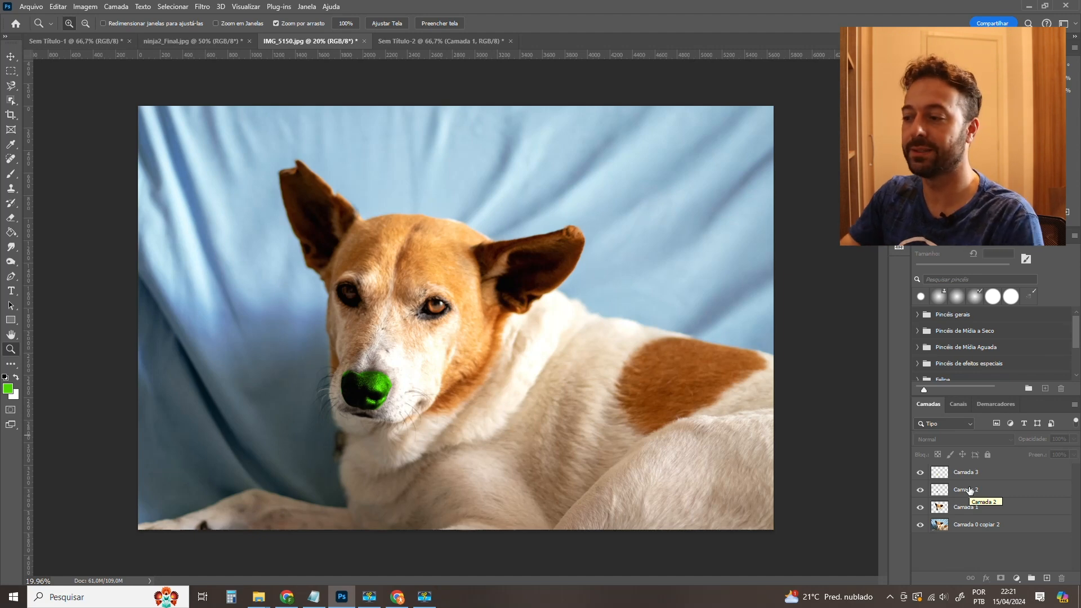
{"action": "left_click", "coordinate": [959, 473]}
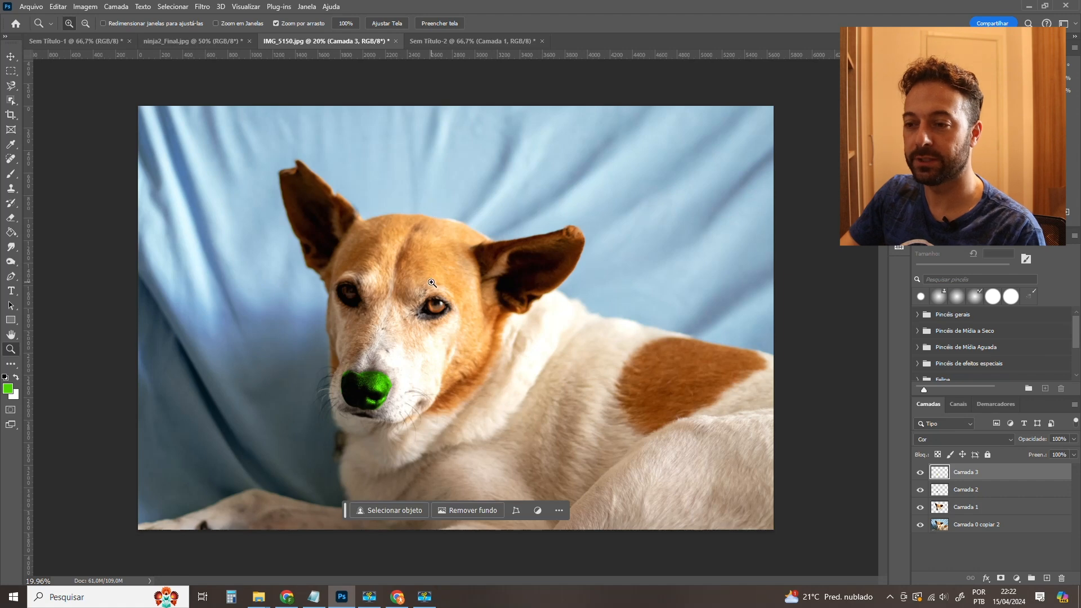
{"action": "left_click_drag", "start_coordinate": [431, 283], "coordinate": [432, 237]}
{"action": "left_click_drag", "start_coordinate": [390, 321], "coordinate": [398, 320]}
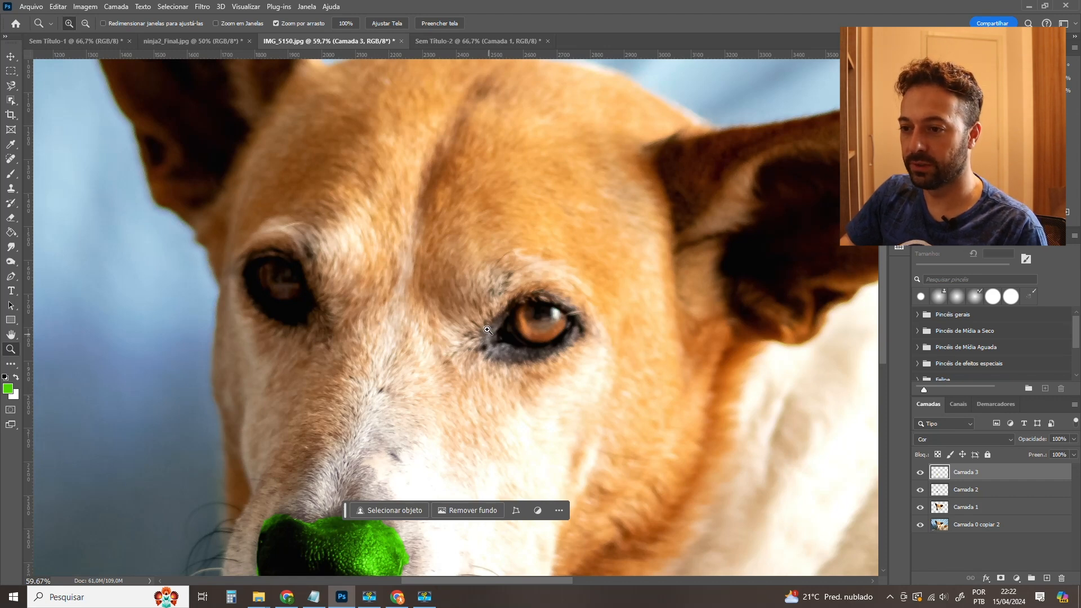
{"action": "left_click_drag", "start_coordinate": [468, 326], "coordinate": [463, 294]}
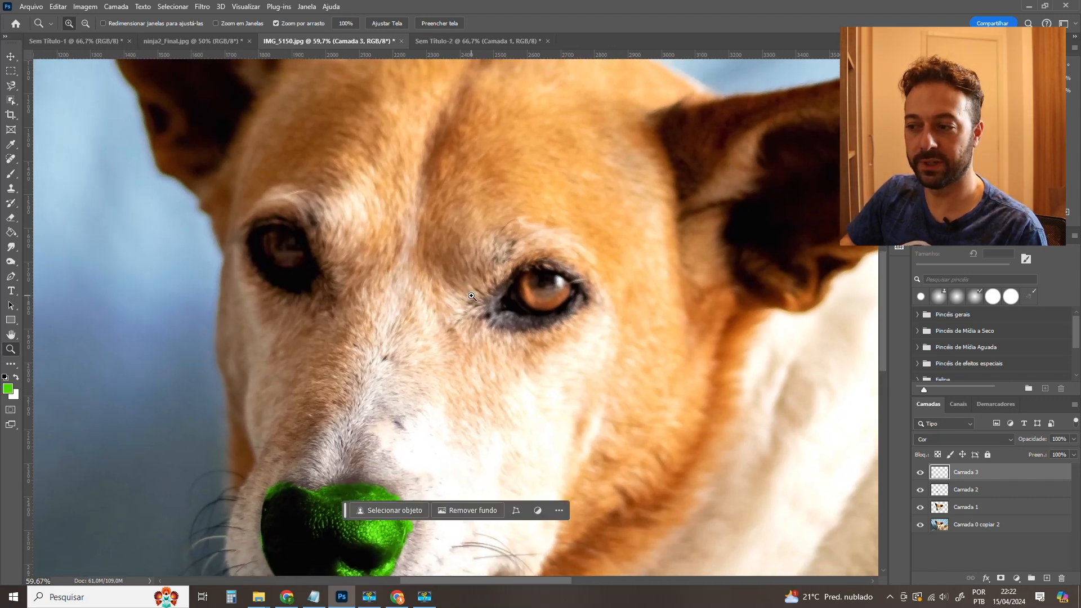
{"action": "left_click", "coordinate": [979, 508]}
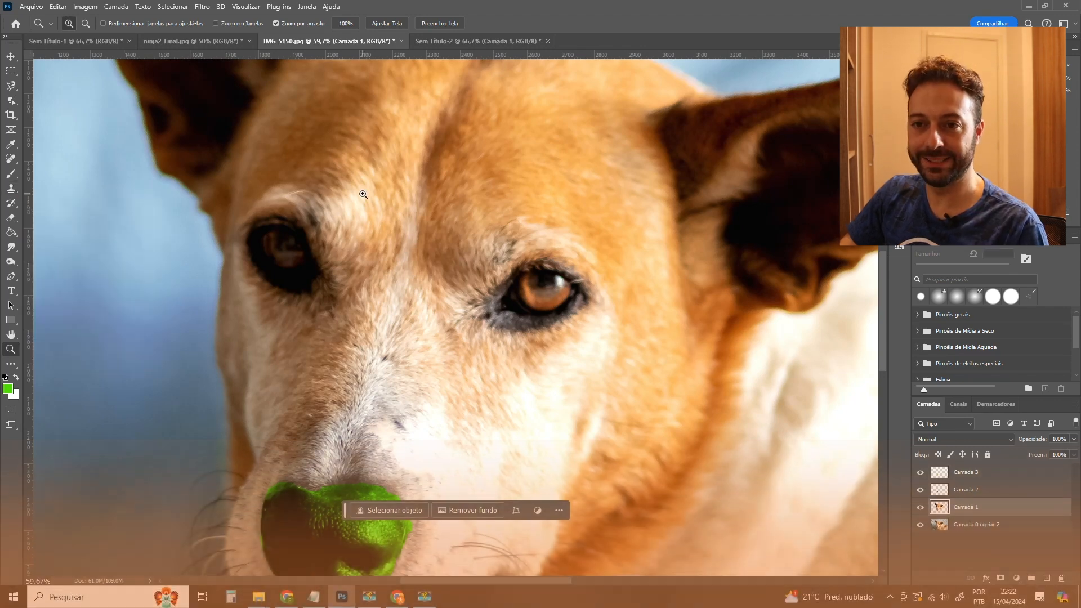
{"action": "key", "text": "s"}
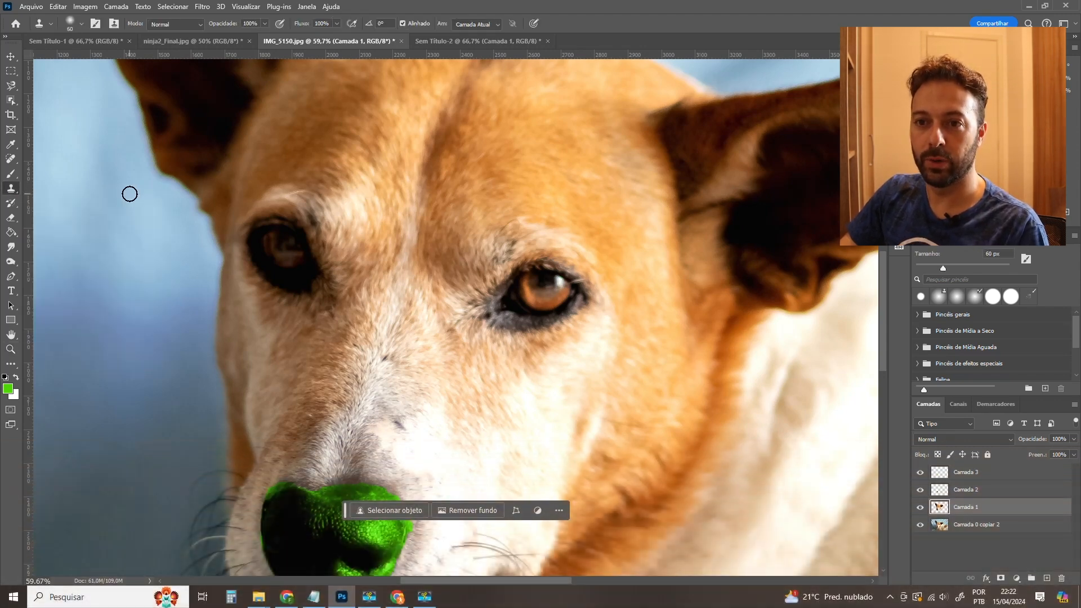
{"action": "left_click", "coordinate": [12, 162]}
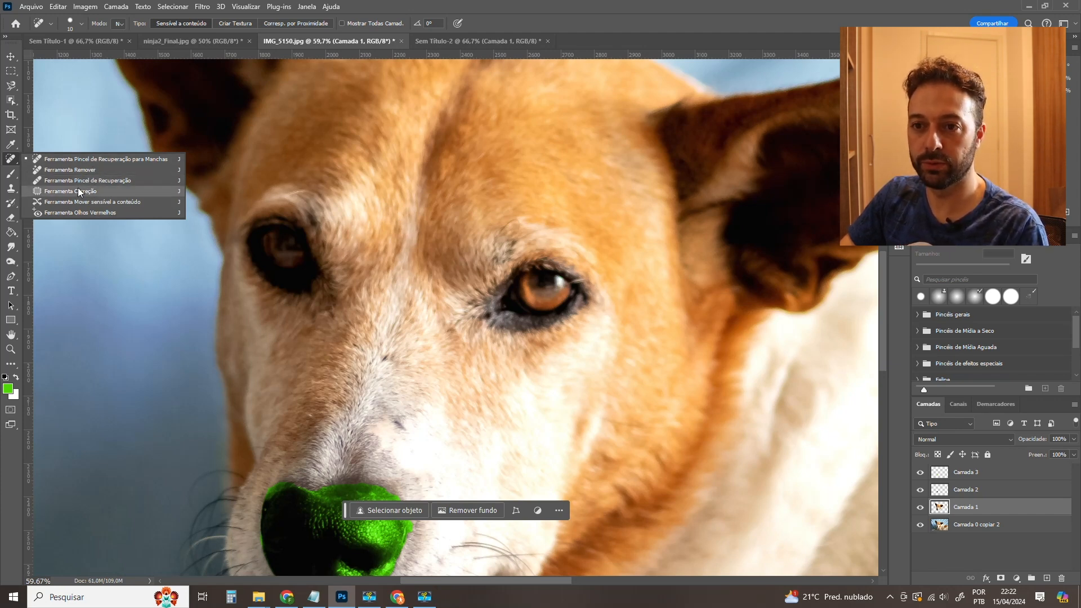
{"action": "left_click", "coordinate": [78, 191]}
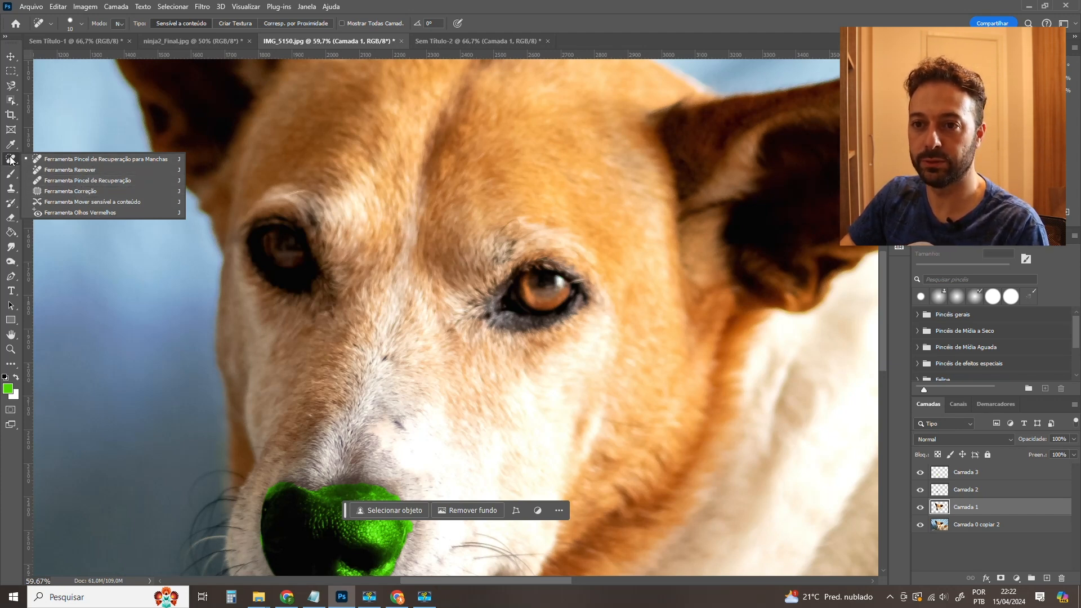
{"action": "left_click", "coordinate": [12, 190]}
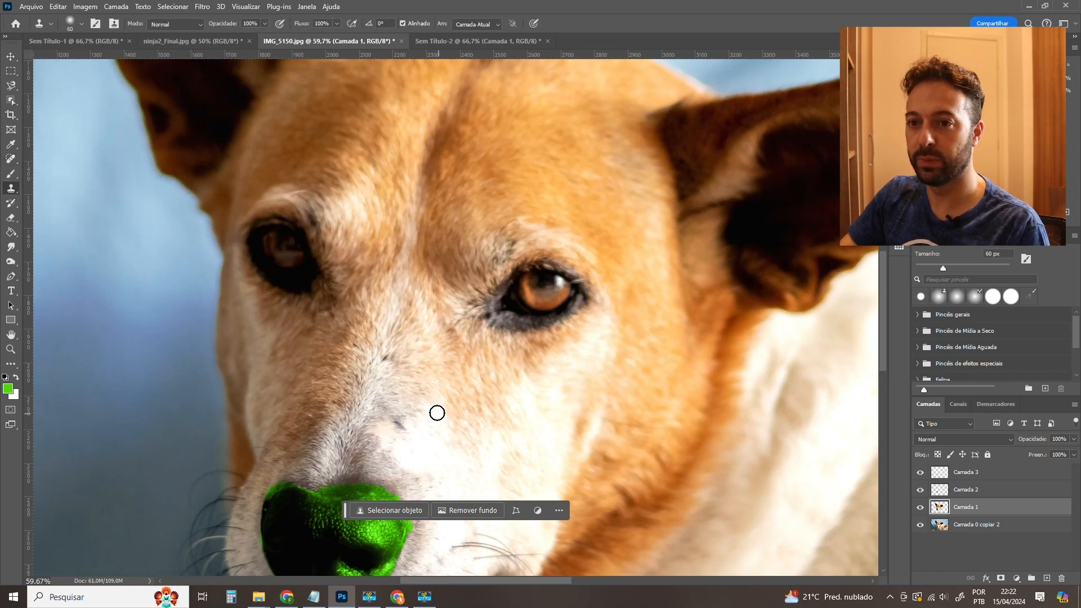
Try to use the Clone Stamp on the dog's muzzle without defining a source point, and dismiss the error.
{"action": "left_click_drag", "start_coordinate": [511, 424], "coordinate": [468, 340]}
{"action": "key", "text": "z"}
{"action": "left_click_drag", "start_coordinate": [379, 338], "coordinate": [411, 340]}
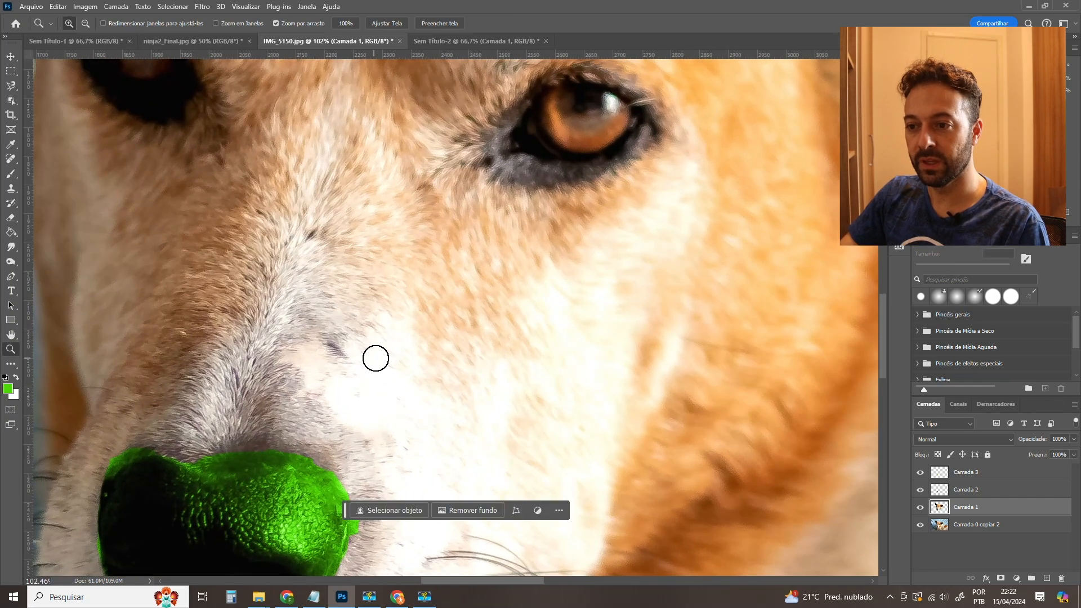
{"action": "key", "text": "s"}
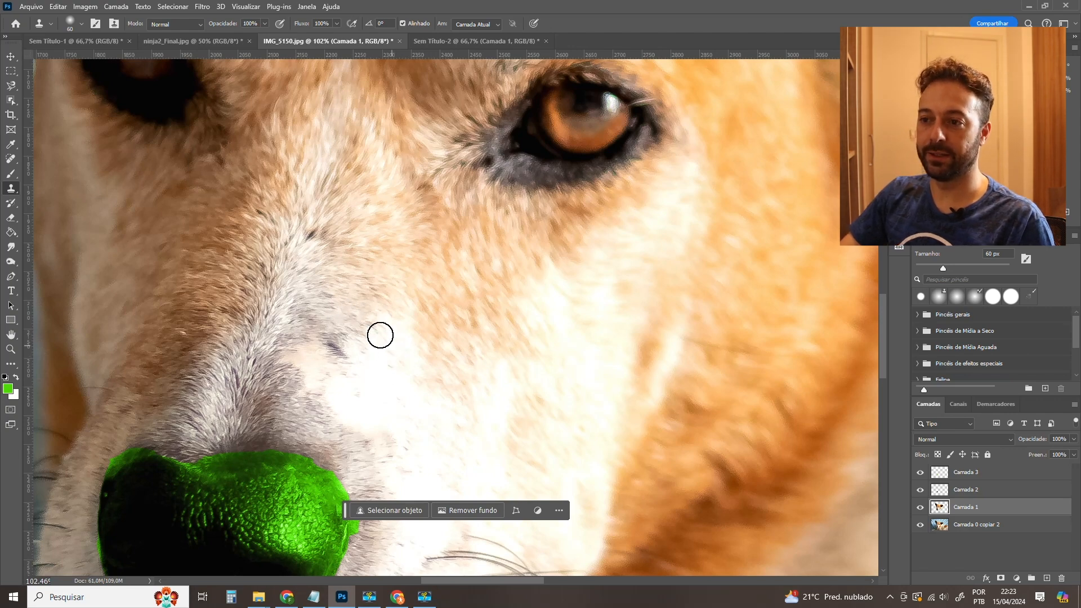
{"action": "left_click", "coordinate": [380, 335]}
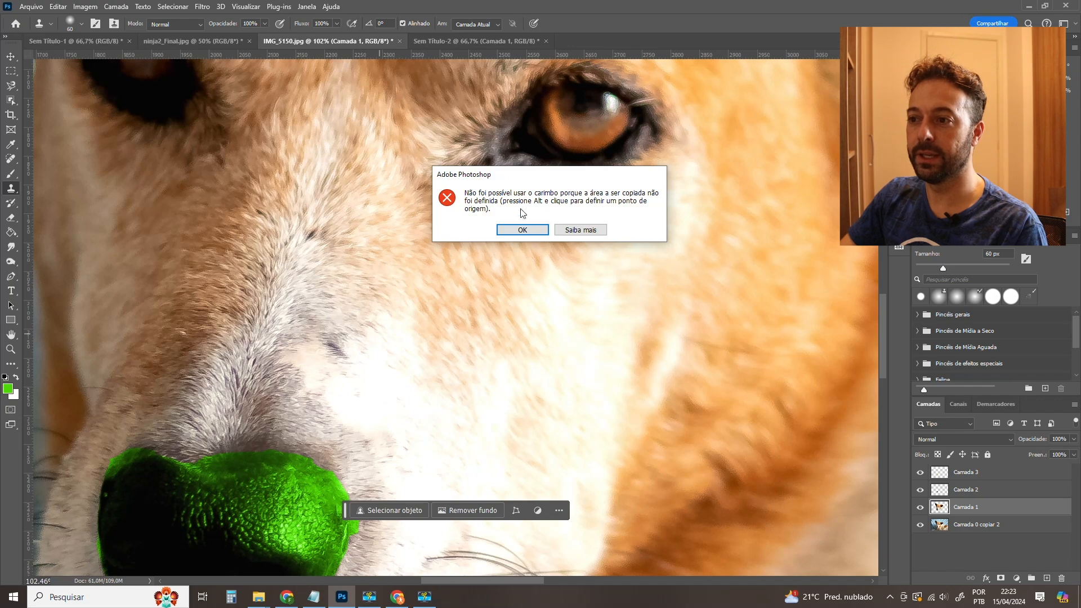
{"action": "left_click", "coordinate": [522, 229]}
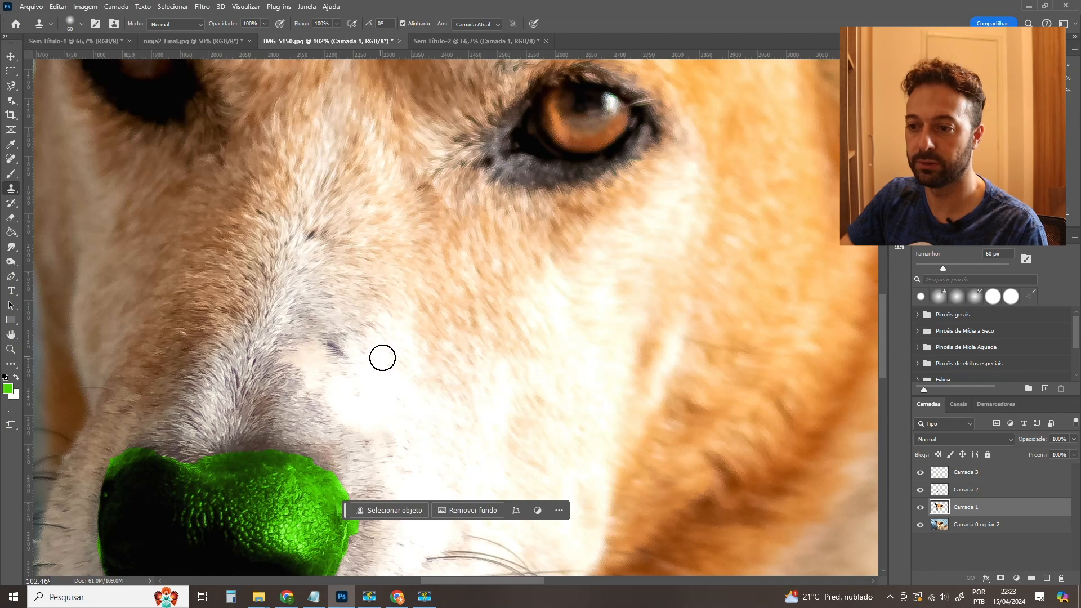
Sample the light fur on the dog's muzzle and clone it over the dark spot above the nose.
{"action": "mouse_move", "coordinate": [388, 354]}
{"action": "left_mouse_down"}
{"action": "mouse_move", "coordinate": [379, 352]}
{"action": "mouse_move", "coordinate": [389, 357]}
{"action": "left_mouse_up"}
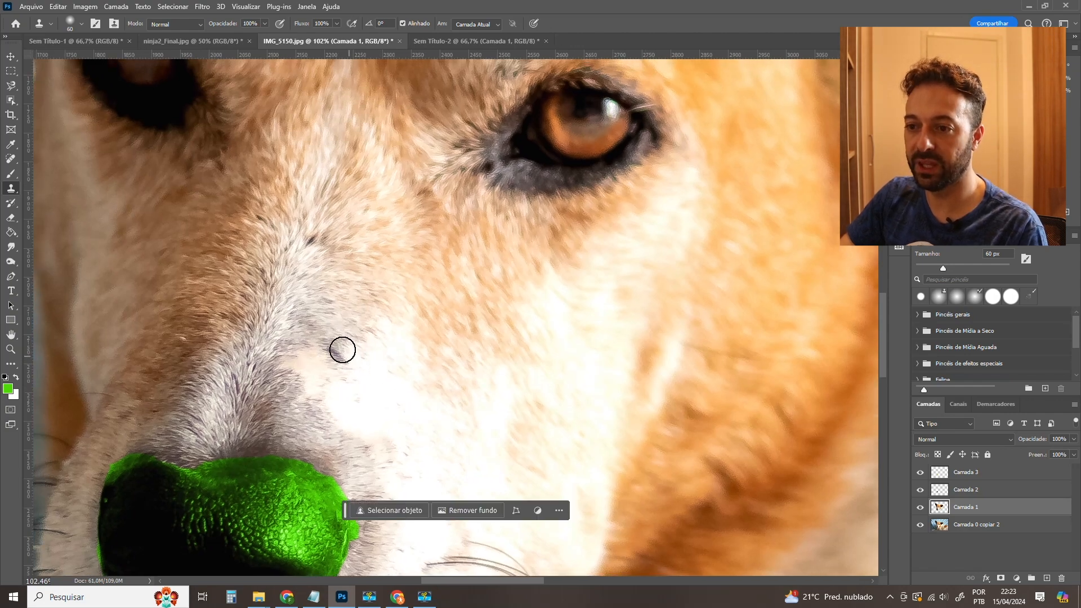
{"action": "left_click", "coordinate": [381, 355], "text": "alt"}
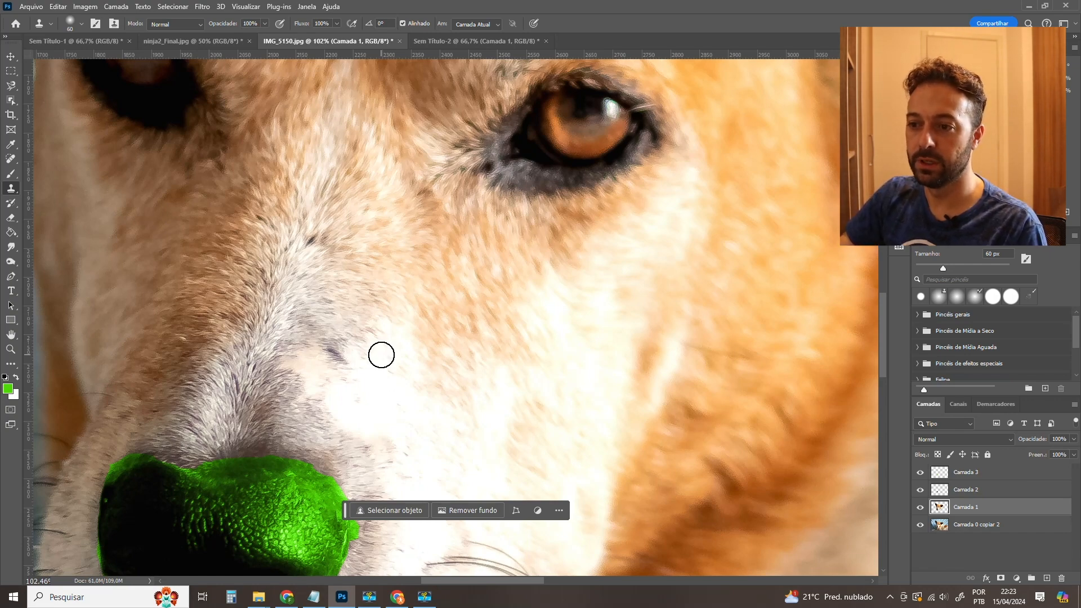
{"action": "left_click", "coordinate": [334, 353]}
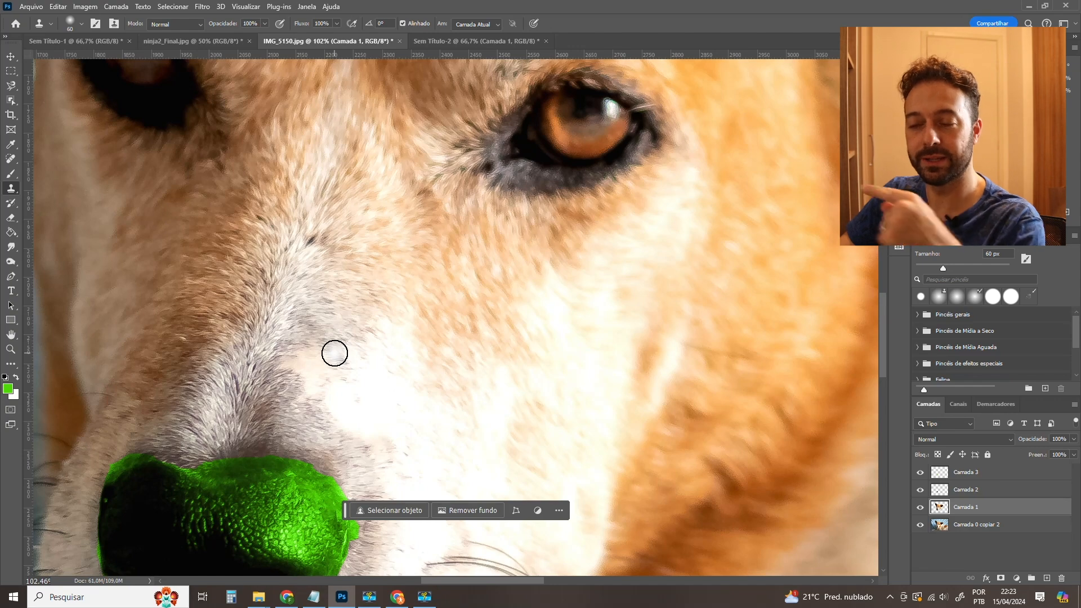
{"action": "mouse_move", "coordinate": [336, 352]}
{"action": "left_mouse_down"}
{"action": "mouse_move", "coordinate": [355, 369]}
{"action": "mouse_move", "coordinate": [360, 360]}
{"action": "left_mouse_up"}
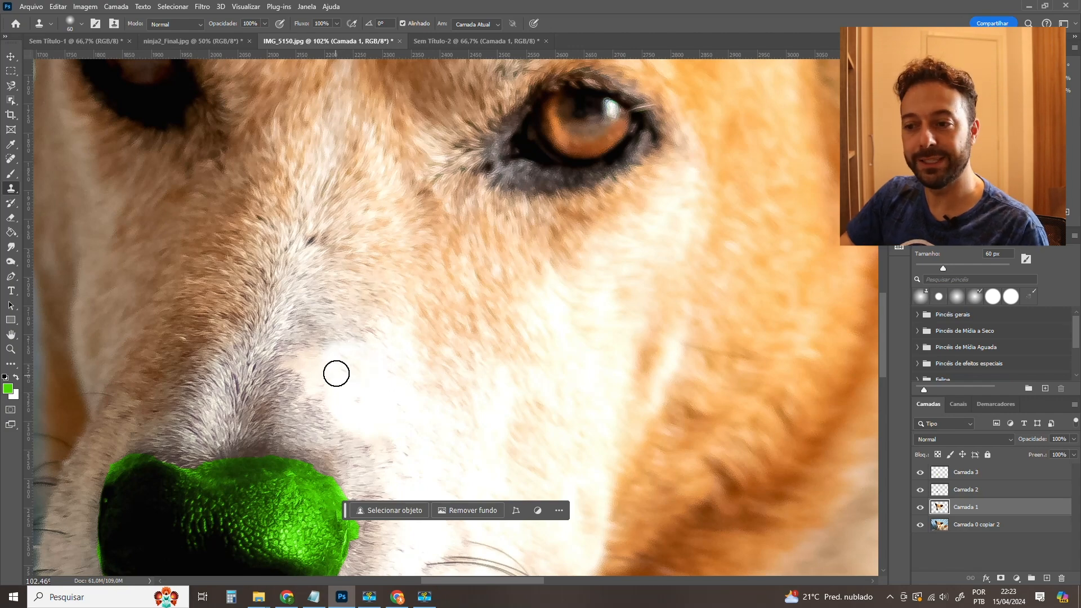
Sample fur on the bridge of the dog's nose and clone it over the small dark mark between the eyes.
{"action": "left_click", "coordinate": [326, 202], "text": "alt"}
{"action": "left_click_drag", "start_coordinate": [314, 237], "coordinate": [264, 217]}
{"action": "left_click", "coordinate": [263, 192], "text": "alt"}
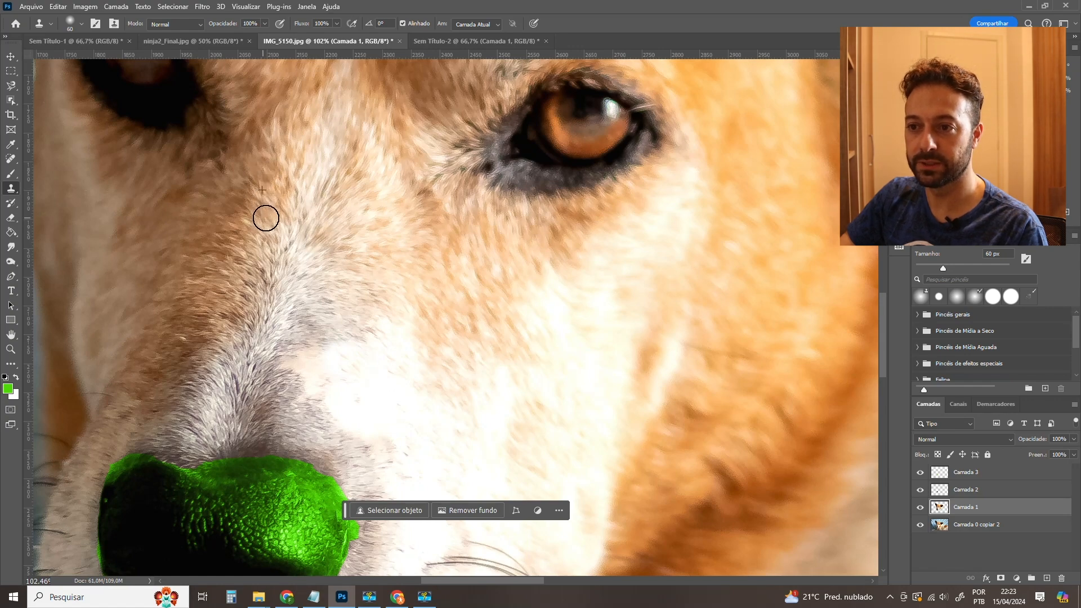
Inspect the dog's forehead, eyes and retouched muzzle at a wider view.
{"action": "mouse_move", "coordinate": [454, 294]}
{"action": "left_mouse_down"}
{"action": "mouse_move", "coordinate": [459, 208]}
{"action": "mouse_move", "coordinate": [473, 242]}
{"action": "mouse_move", "coordinate": [475, 408]}
{"action": "mouse_move", "coordinate": [427, 391]}
{"action": "mouse_move", "coordinate": [411, 490]}
{"action": "left_mouse_up"}
{"action": "left_click_drag", "start_coordinate": [473, 223], "coordinate": [342, 395]}
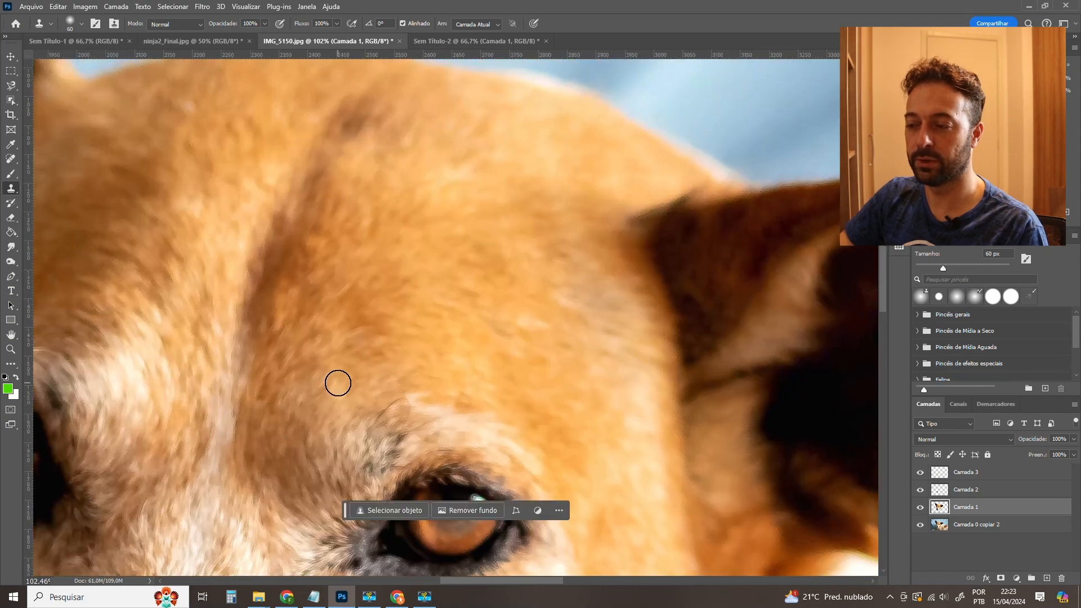
{"action": "key", "text": "ctrl+minus"}
{"action": "key", "text": "ctrl+minus"}
{"action": "key", "text": "ctrl+minus"}
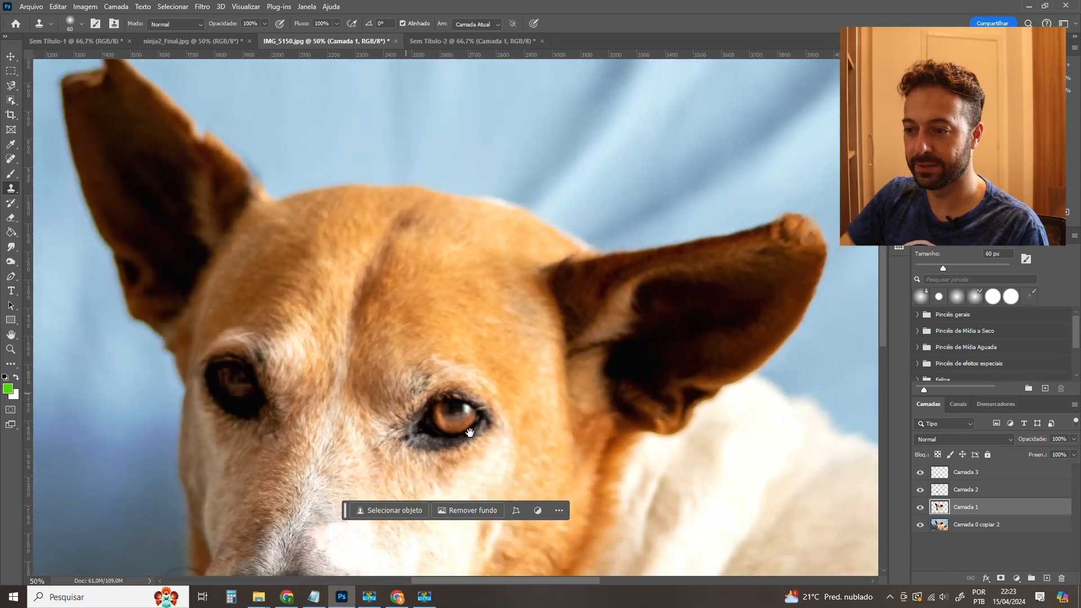
{"action": "left_click_drag", "start_coordinate": [468, 432], "coordinate": [337, 245]}
{"action": "key", "text": "ctrl+minus"}
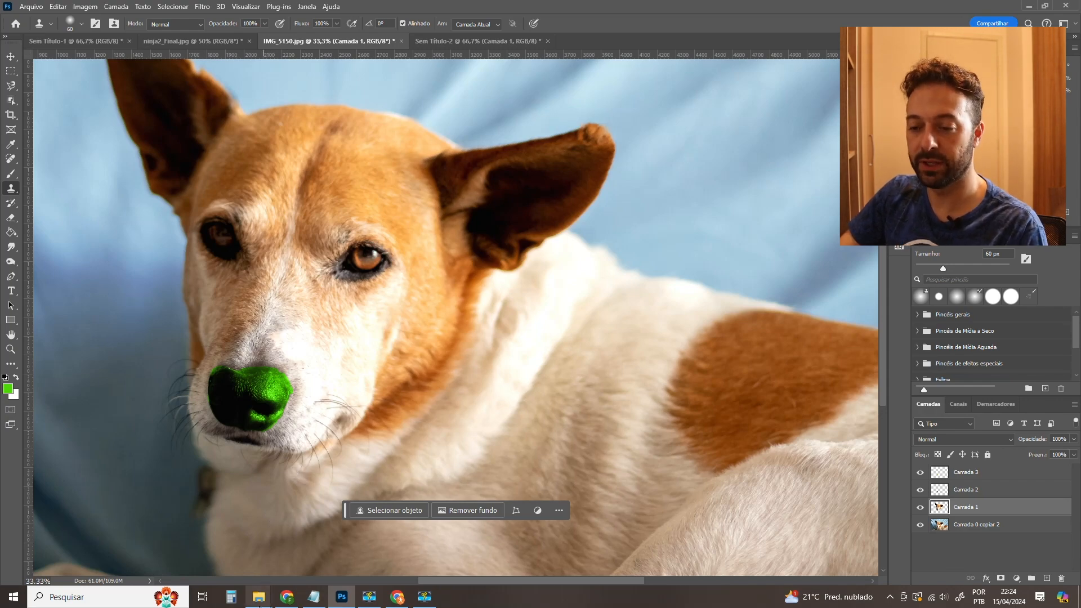
Open the portrait IMG_5156.CR2 and examine the man's face, beard and forehead up close for skin blemishes.
{"action": "mouse_move", "coordinate": [260, 594]}
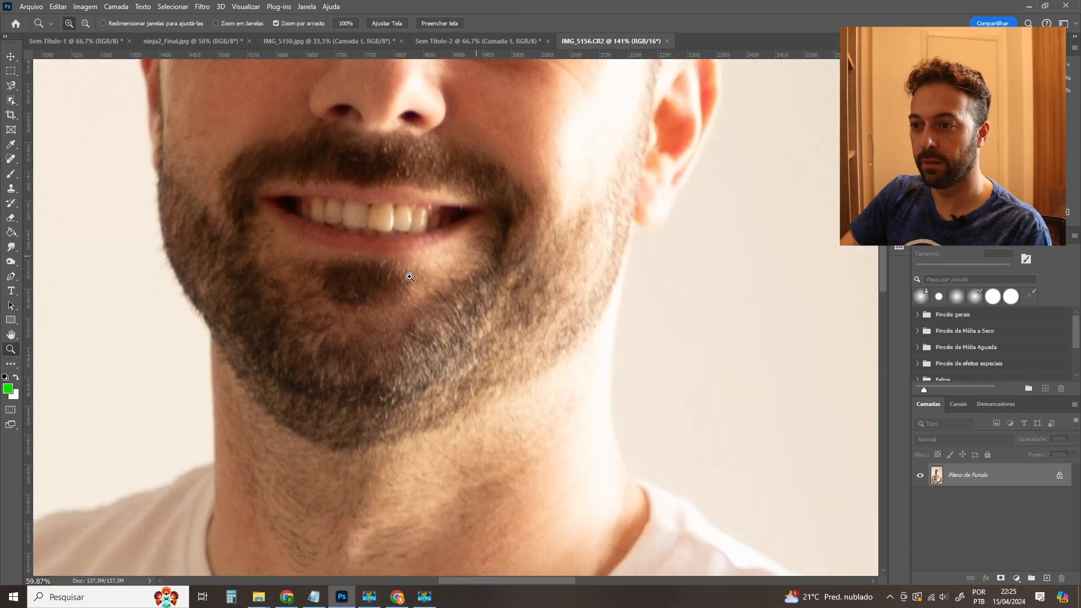
{"action": "scroll", "coordinate": [444, 273], "scroll_direction": "down", "scroll_amount": 10}
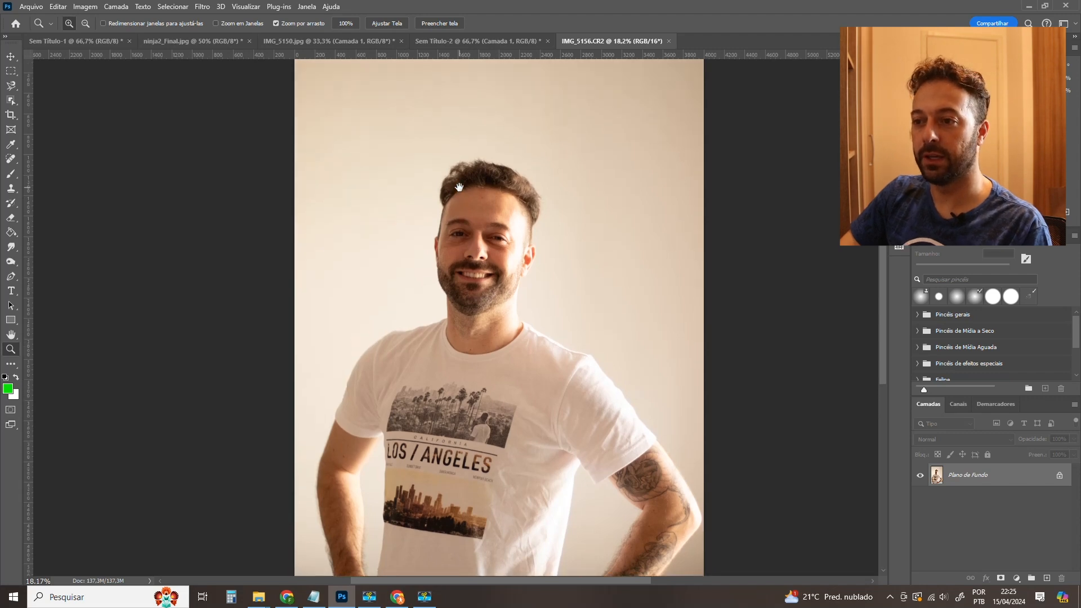
{"action": "left_click_drag", "start_coordinate": [472, 217], "coordinate": [534, 230]}
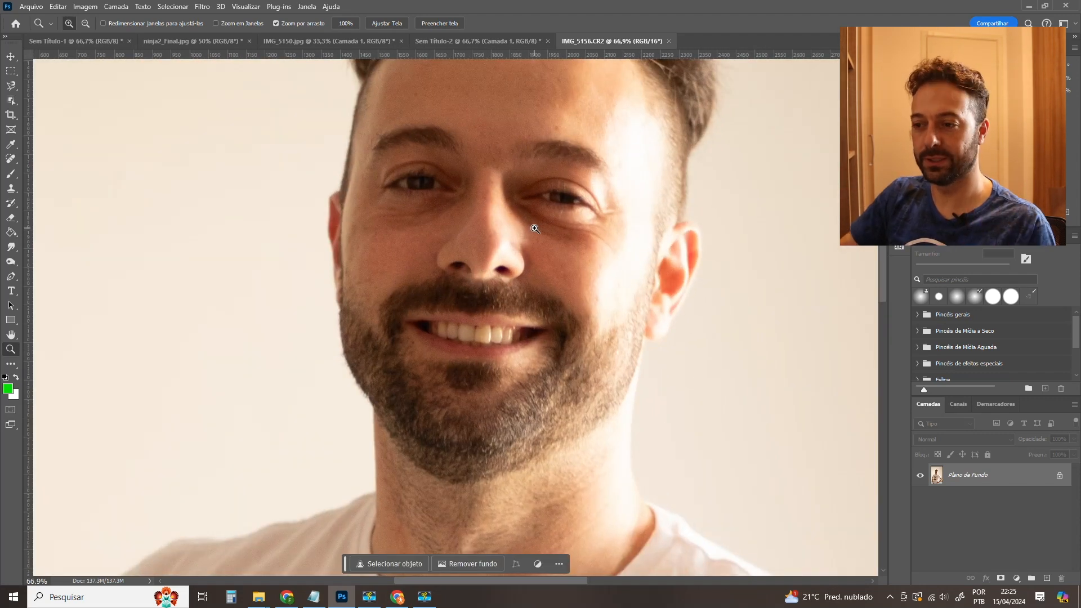
{"action": "scroll", "coordinate": [574, 316], "scroll_direction": "up", "scroll_amount": 3}
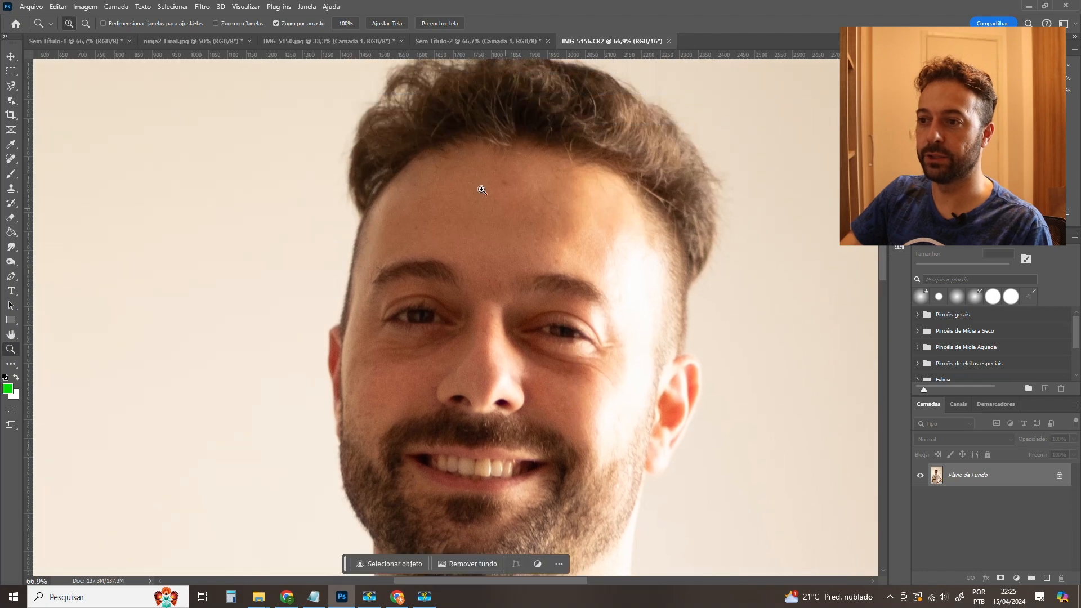
{"action": "scroll", "coordinate": [518, 181], "scroll_direction": "up", "scroll_amount": 2}
{"action": "scroll", "coordinate": [518, 180], "scroll_direction": "up", "scroll_amount": 3}
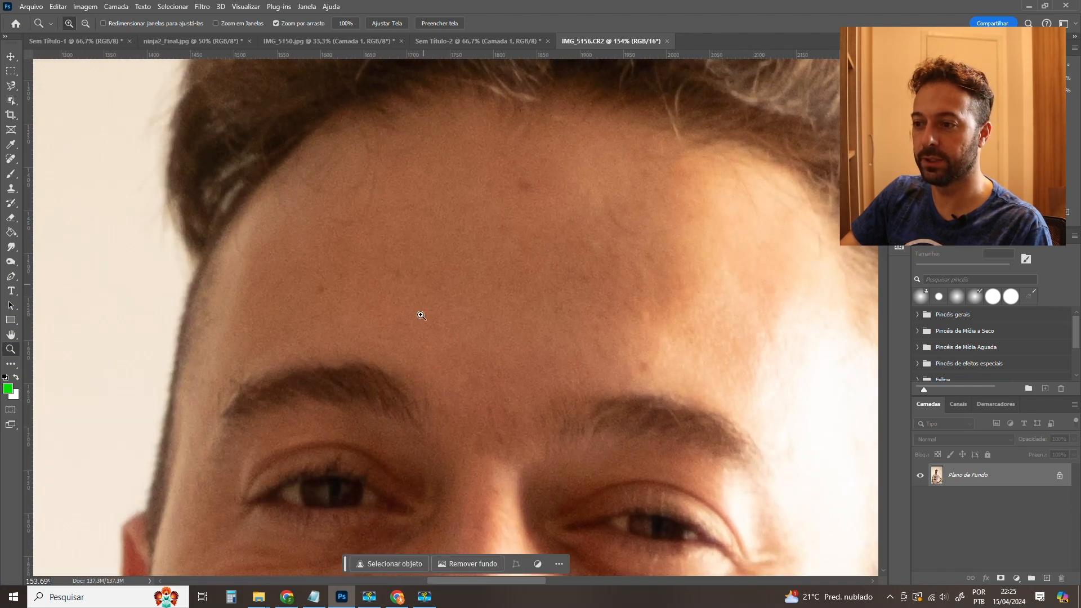
{"action": "scroll", "coordinate": [586, 315], "scroll_direction": "down", "scroll_amount": 10}
{"action": "scroll", "coordinate": [505, 283], "scroll_direction": "down", "scroll_amount": 4}
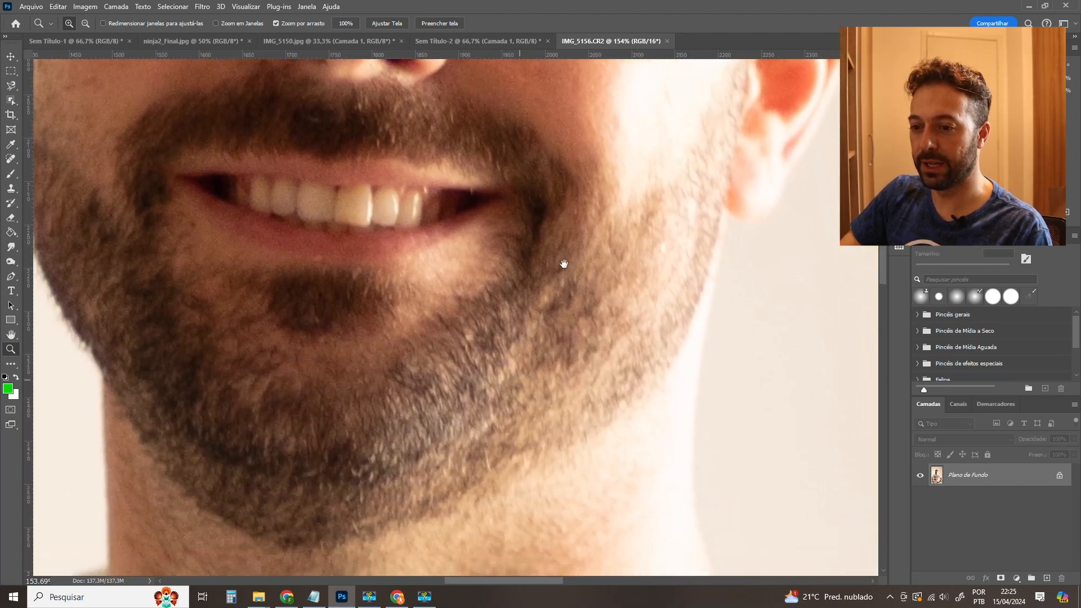
{"action": "left_click_drag", "start_coordinate": [550, 278], "coordinate": [572, 509]}
{"action": "scroll", "coordinate": [573, 509], "scroll_direction": "up", "scroll_amount": 10}
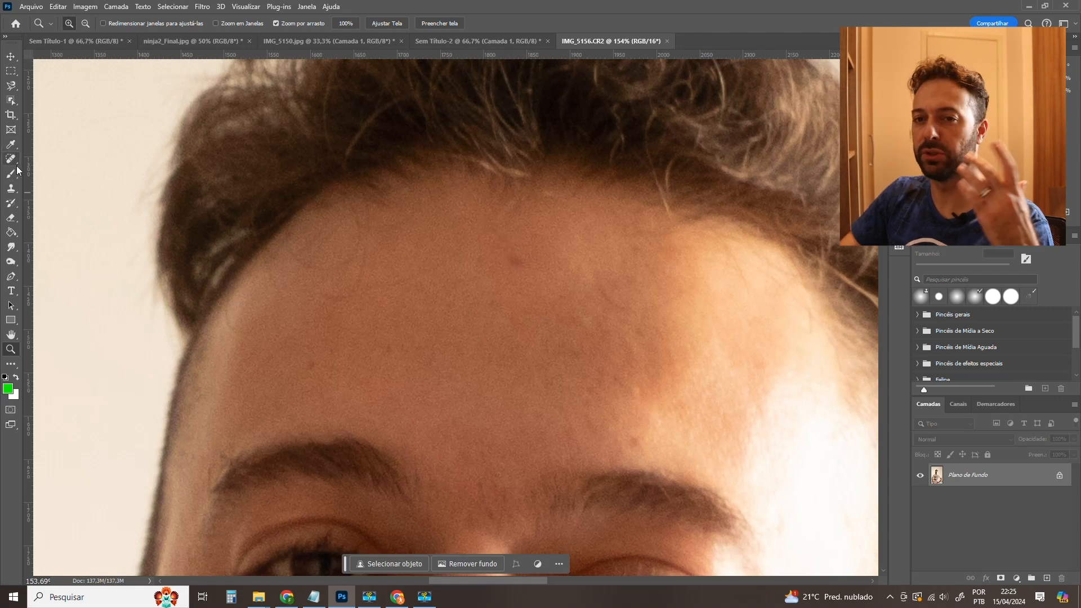
Clone clean skin over the reddish spot on the upper forehead and the small mark above the eyebrow using the Clone Stamp.
{"action": "key", "text": "s"}
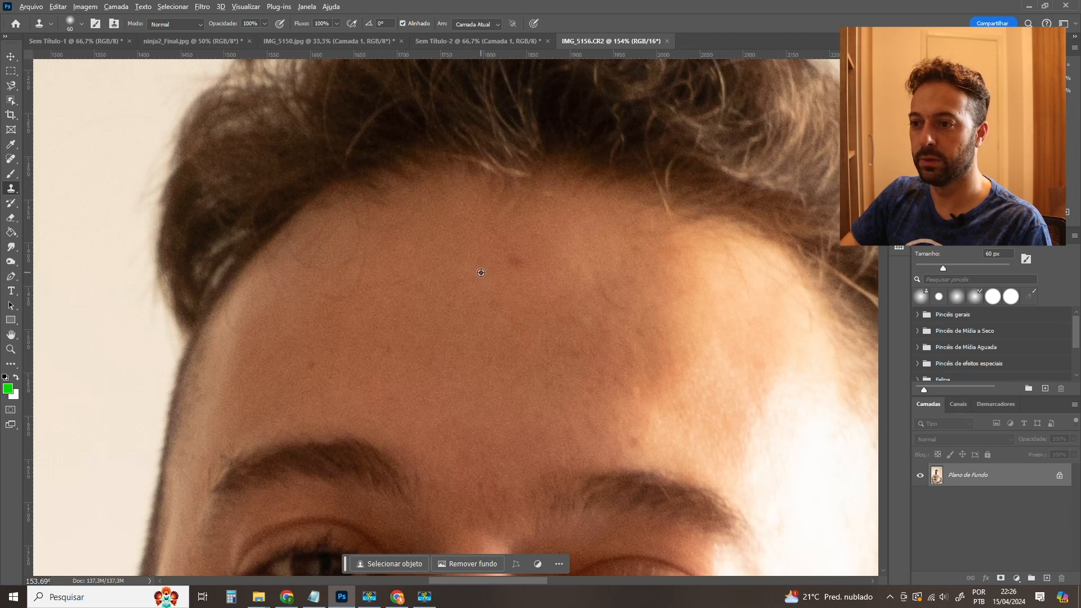
{"action": "left_click", "coordinate": [481, 273], "text": "alt"}
{"action": "left_click", "coordinate": [509, 260]}
{"action": "left_click", "coordinate": [623, 420], "text": "alt"}
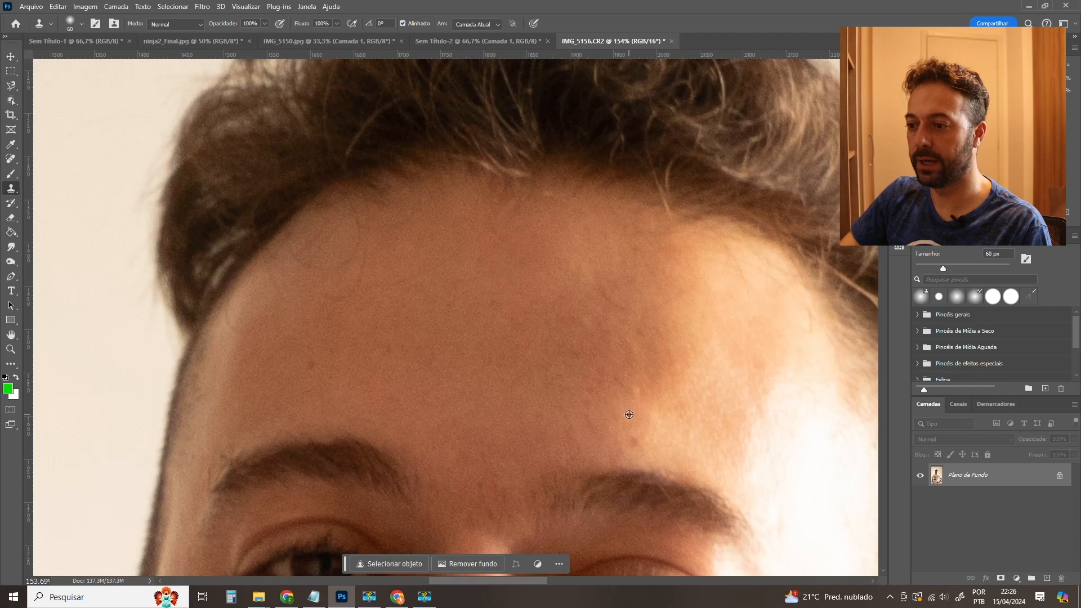
{"action": "left_click", "coordinate": [631, 439]}
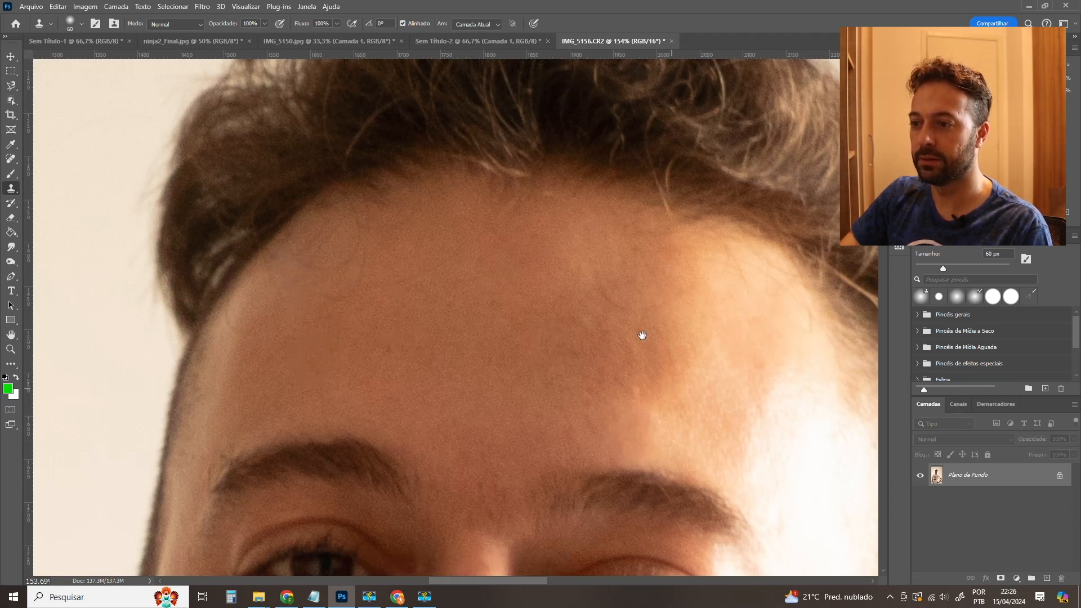
Cover the NEWPORT BEACH text on the shirt print with cloned plain fabric using a 45 px Clone Stamp brush.
{"action": "left_click_drag", "start_coordinate": [650, 374], "coordinate": [589, 261]}
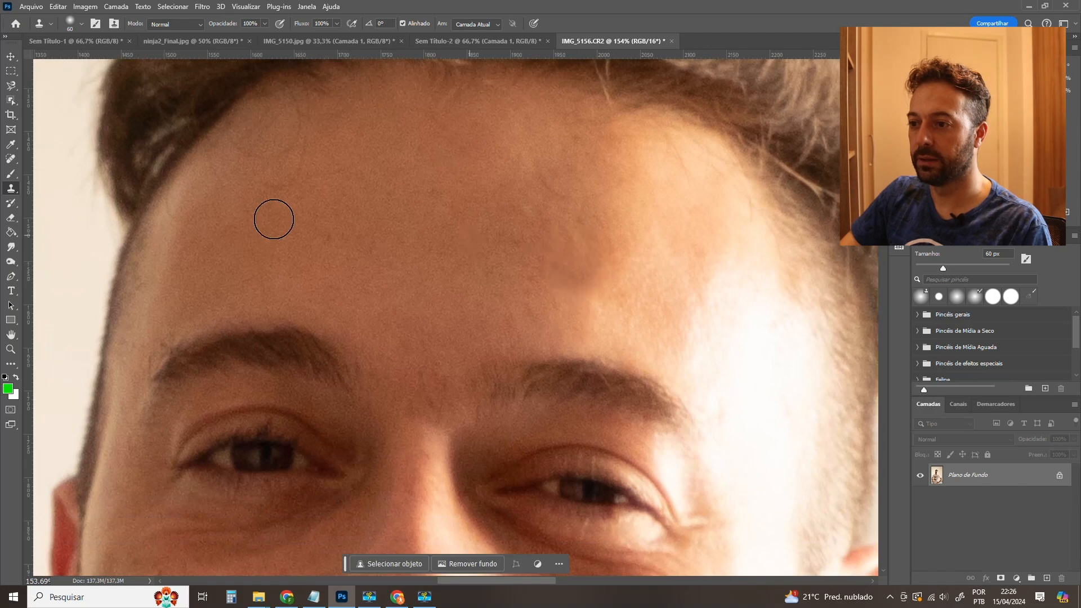
{"action": "left_click_drag", "start_coordinate": [490, 364], "coordinate": [459, 230]}
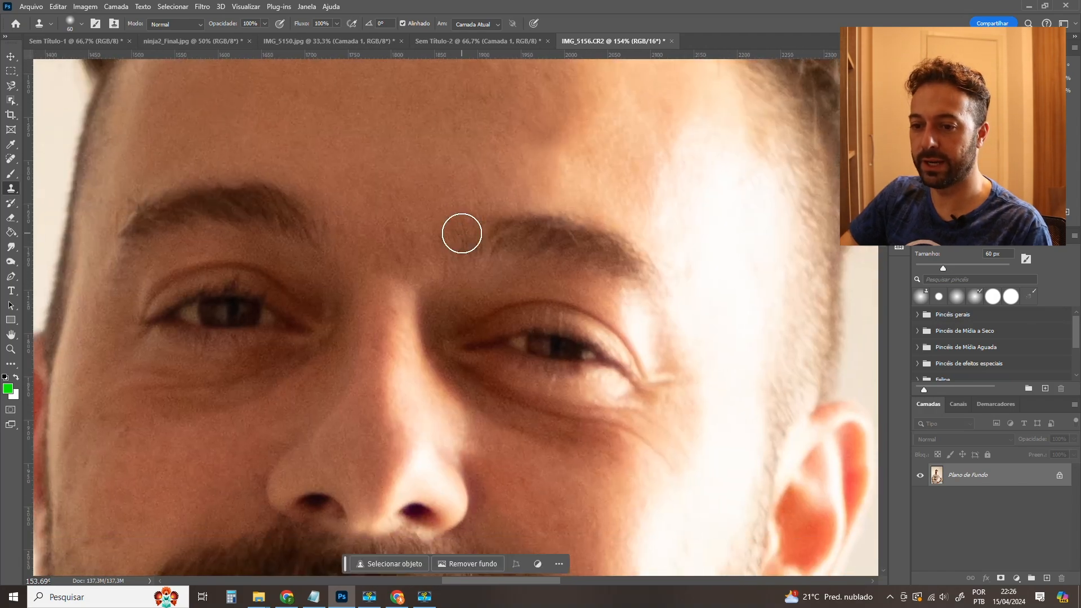
{"action": "key", "text": "ctrl+minus"}
{"action": "key", "text": "ctrl+minus"}
{"action": "left_click_drag", "start_coordinate": [566, 455], "coordinate": [487, 107]}
{"action": "left_click_drag", "start_coordinate": [504, 498], "coordinate": [645, 130]}
{"action": "mouse_move", "coordinate": [465, 373]}
{"action": "left_mouse_down"}
{"action": "mouse_move", "coordinate": [472, 360]}
{"action": "mouse_move", "coordinate": [596, 316]}
{"action": "mouse_move", "coordinate": [608, 267]}
{"action": "mouse_move", "coordinate": [603, 186]}
{"action": "left_mouse_up"}
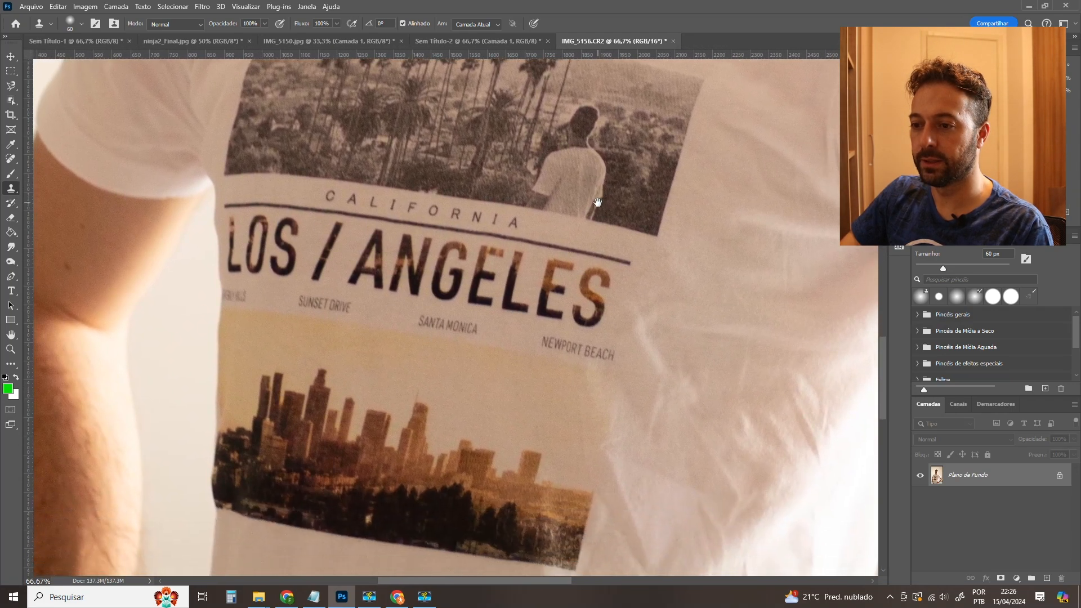
{"action": "key", "text": "z"}
{"action": "left_click_drag", "start_coordinate": [578, 342], "coordinate": [588, 338]}
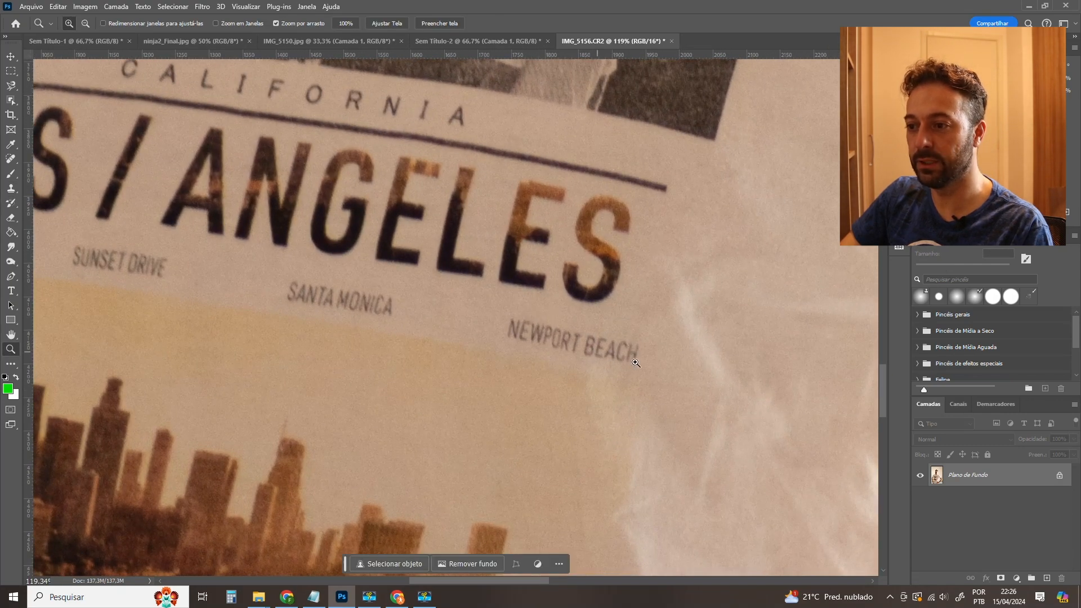
{"action": "key", "text": "s"}
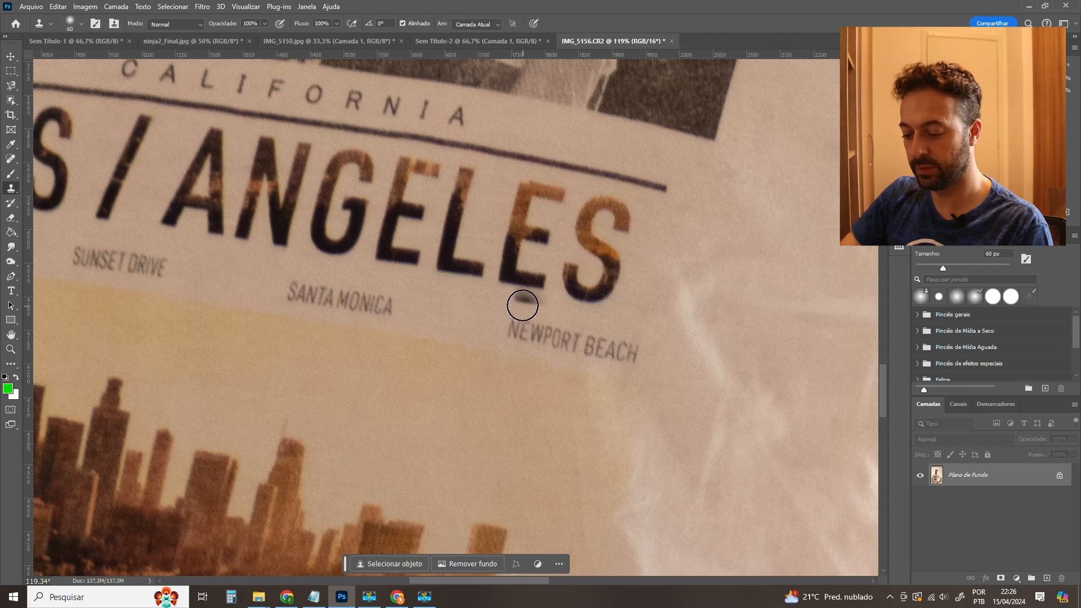
{"action": "left_click", "coordinate": [522, 304]}
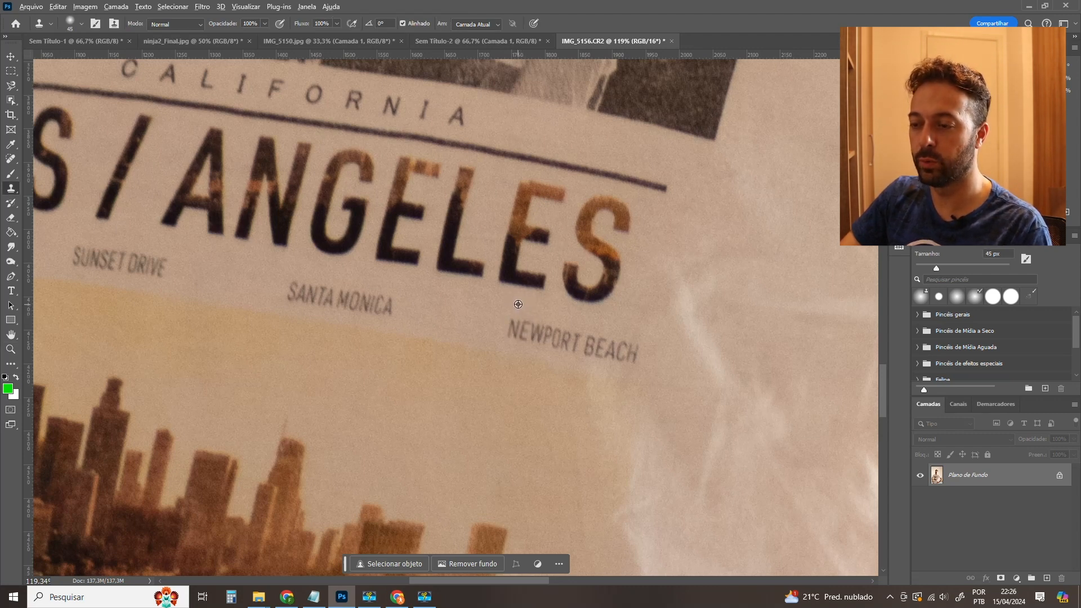
{"action": "mouse_move", "coordinate": [517, 308]}
{"action": "left_mouse_down"}
{"action": "mouse_move", "coordinate": [634, 342]}
{"action": "mouse_move", "coordinate": [512, 326]}
{"action": "mouse_move", "coordinate": [634, 352]}
{"action": "mouse_move", "coordinate": [630, 340]}
{"action": "mouse_move", "coordinate": [543, 334]}
{"action": "left_mouse_up"}
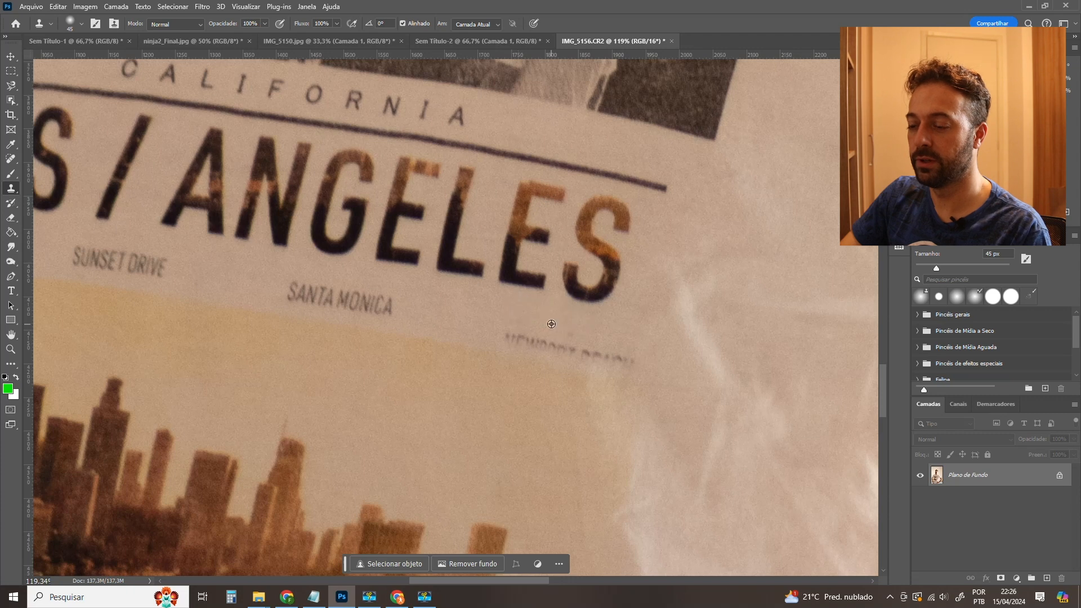
{"action": "mouse_move", "coordinate": [554, 339]}
{"action": "left_mouse_down"}
{"action": "mouse_move", "coordinate": [514, 335]}
{"action": "mouse_move", "coordinate": [626, 358]}
{"action": "mouse_move", "coordinate": [501, 336]}
{"action": "left_mouse_up"}
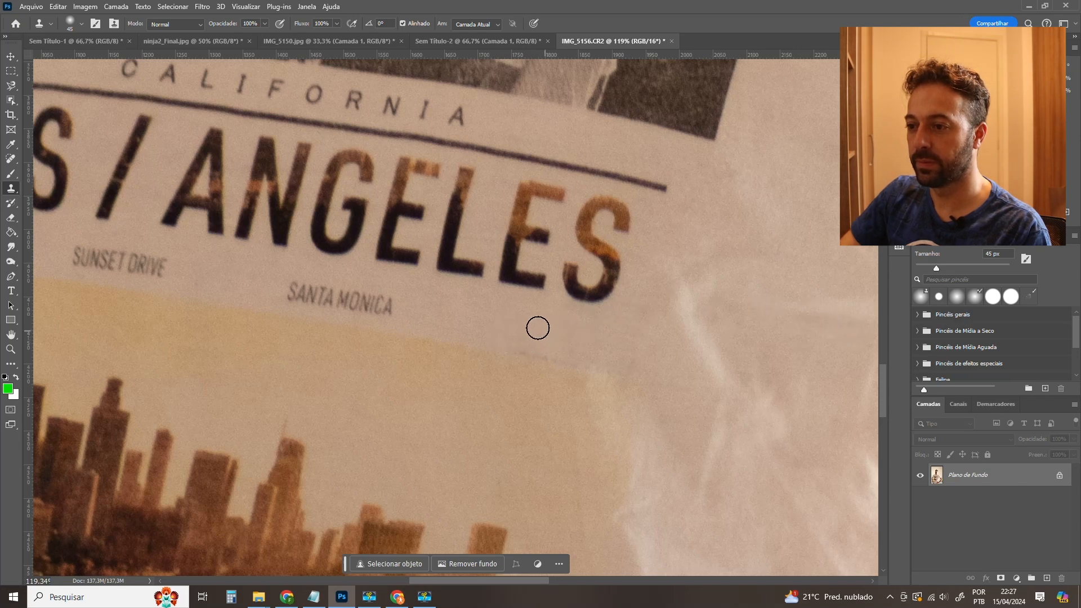
Clone fabric over the faint lettering remnants along the edge of the shirt's sunset print with a 20 px brush.
{"action": "scroll", "coordinate": [534, 329], "scroll_direction": "down", "scroll_amount": 1}
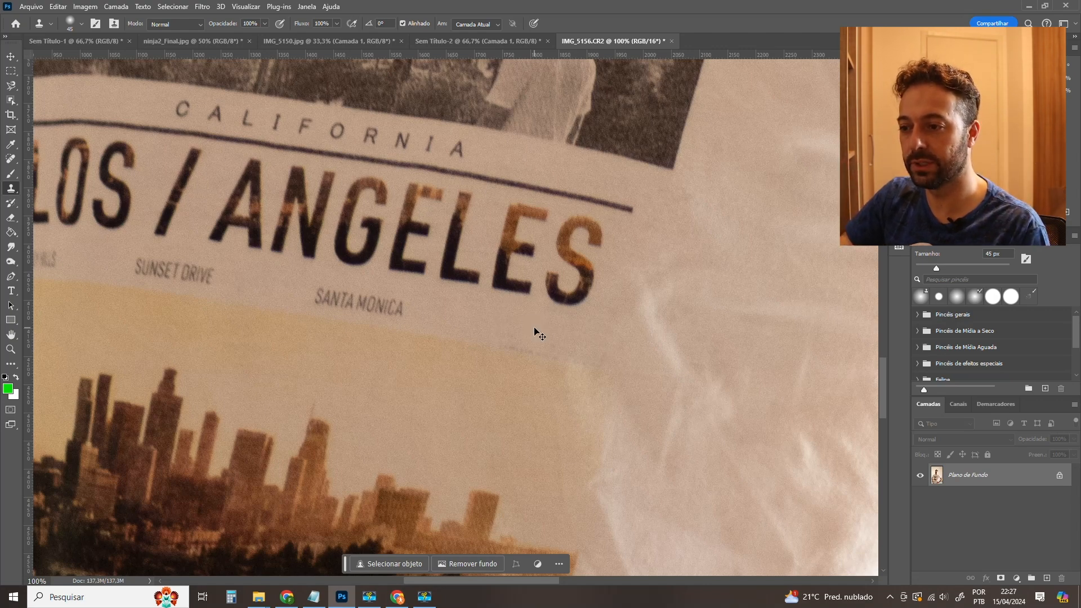
{"action": "left_click_drag", "start_coordinate": [534, 349], "coordinate": [587, 340]}
{"action": "key", "text": "s"}
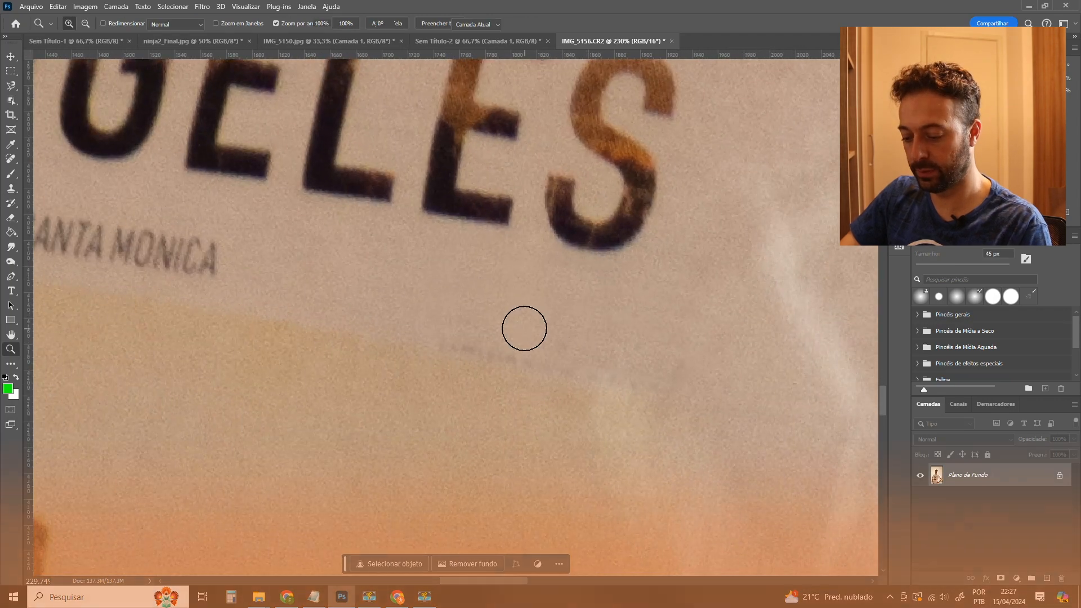
{"action": "left_click", "coordinate": [458, 308], "text": "alt"}
{"action": "left_click_drag", "start_coordinate": [449, 343], "coordinate": [471, 344]}
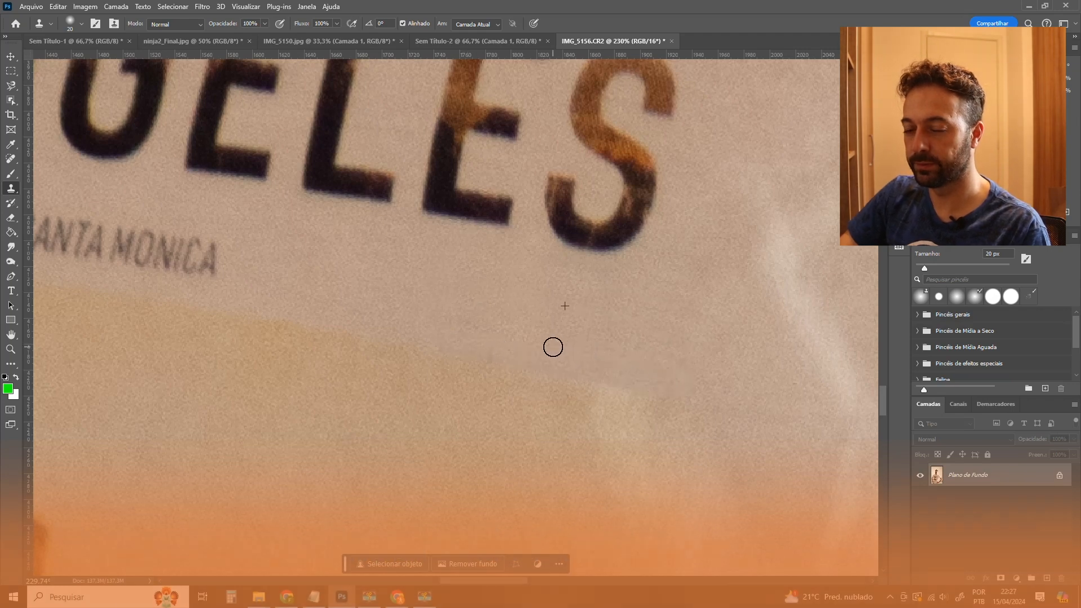
Inspect the retouched shirt print at a wider view and return to the man's face.
{"action": "scroll", "coordinate": [552, 346], "scroll_direction": "down", "scroll_amount": 6}
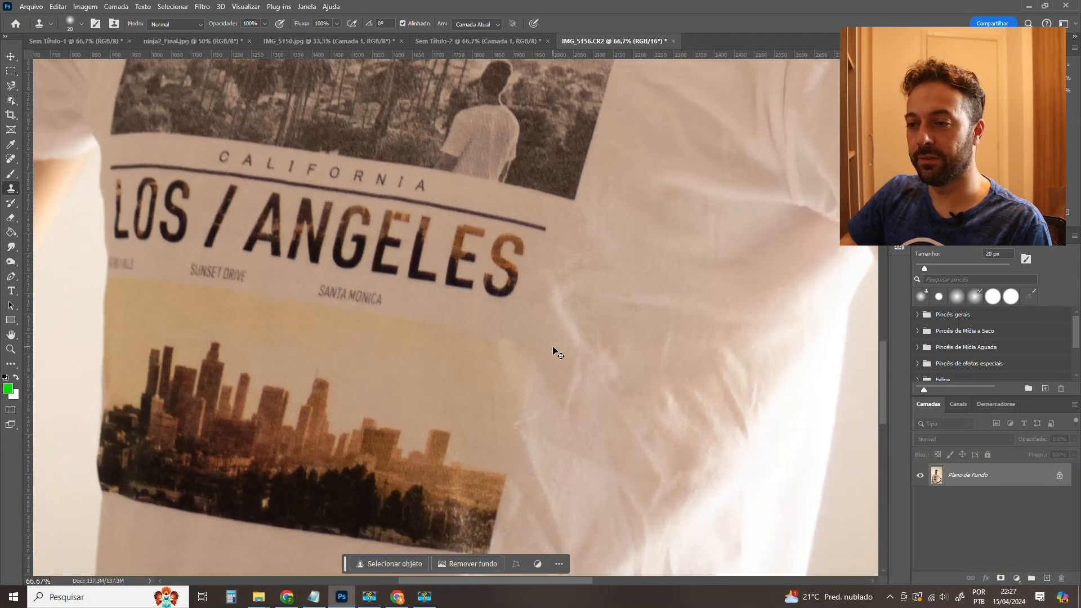
{"action": "key", "text": "ctrl+plus"}
{"action": "left_click_drag", "start_coordinate": [420, 210], "coordinate": [378, 478]}
{"action": "left_click_drag", "start_coordinate": [369, 225], "coordinate": [394, 478]}
{"action": "left_click_drag", "start_coordinate": [397, 215], "coordinate": [443, 422]}
{"action": "left_click_drag", "start_coordinate": [451, 197], "coordinate": [424, 329]}
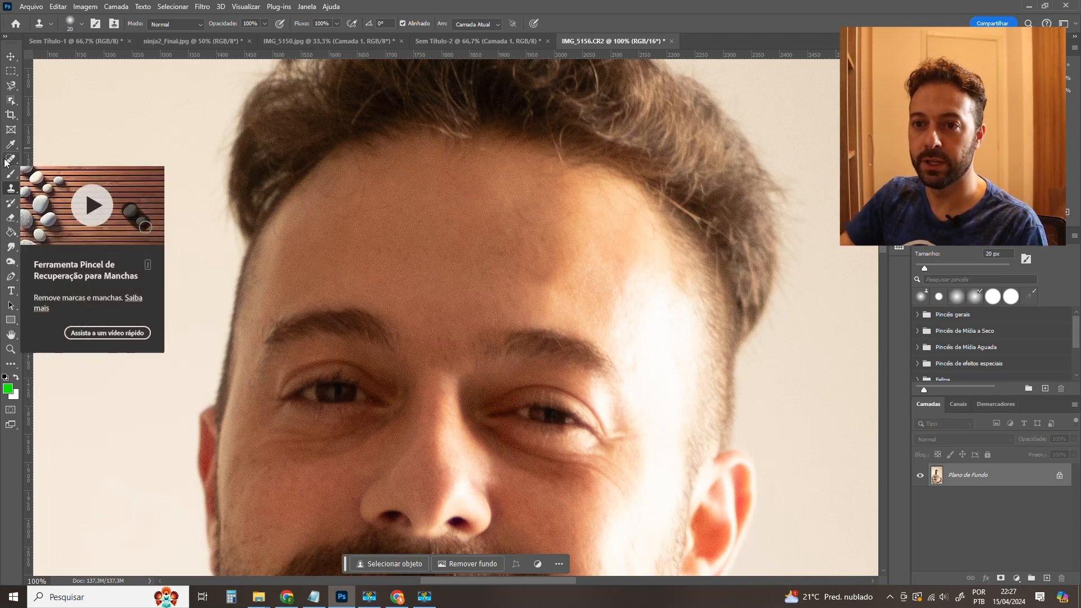
Activate the Spot Healing Brush and examine the man's upper forehead up close for fine lines and marks.
{"action": "left_click", "coordinate": [9, 160]}
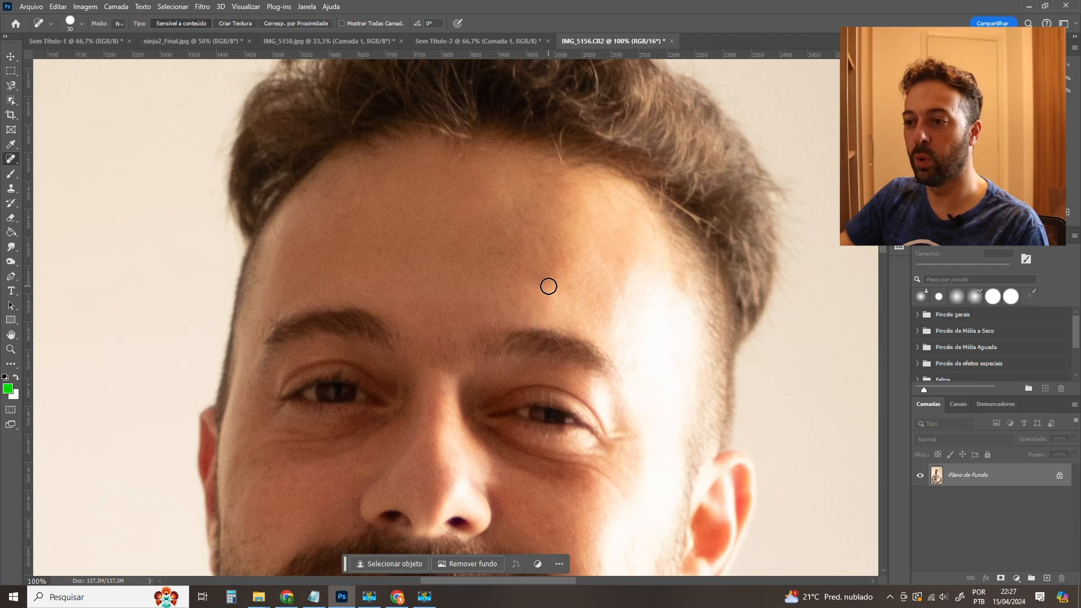
{"action": "key", "text": "ctrl+plus"}
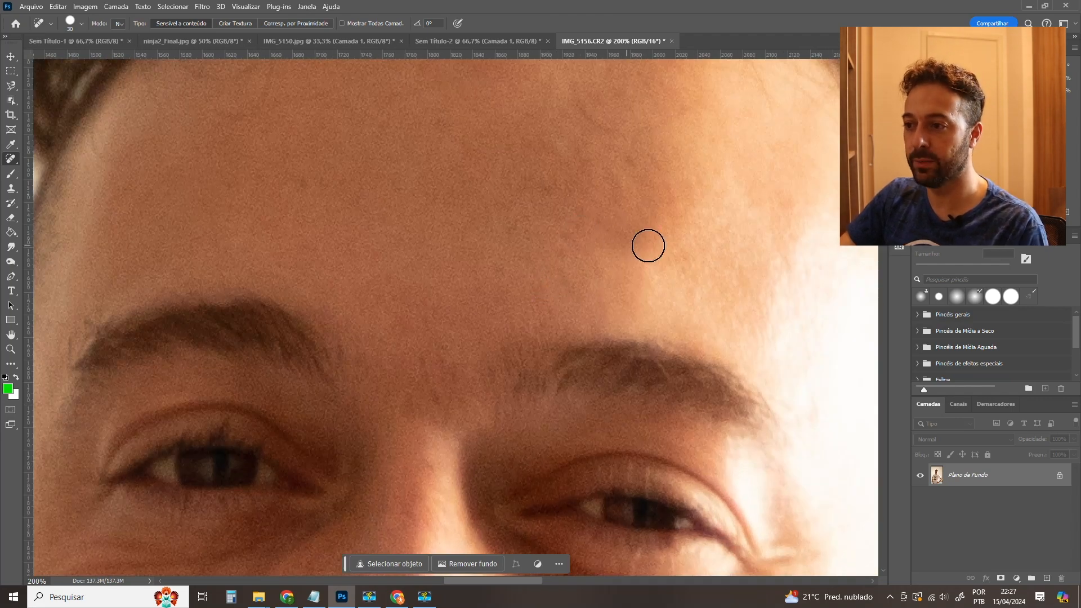
{"action": "key", "text": "ctrl+minus"}
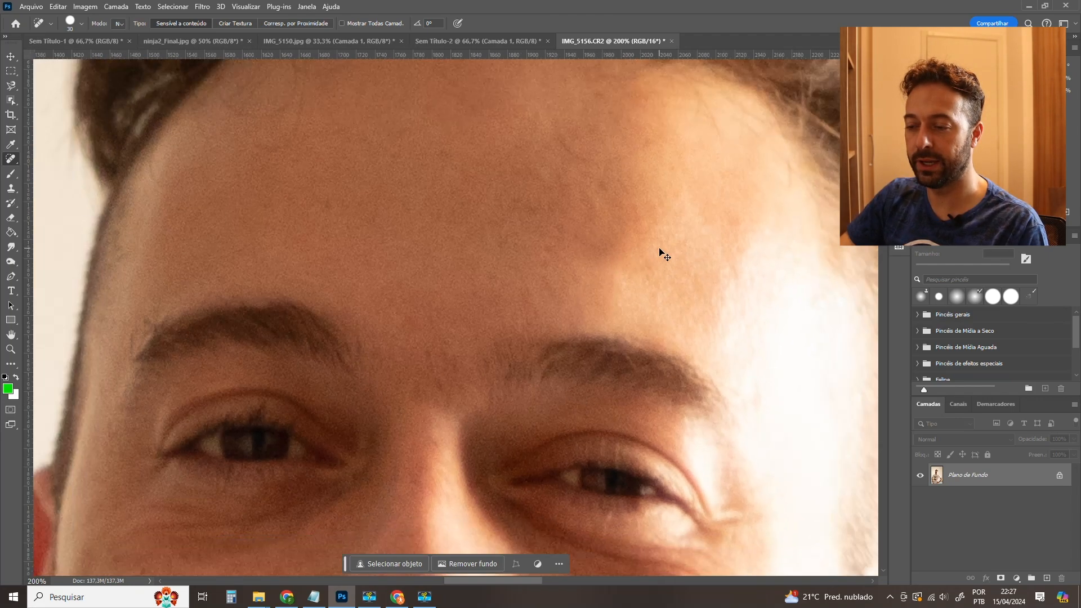
{"action": "left_click", "coordinate": [537, 236]}
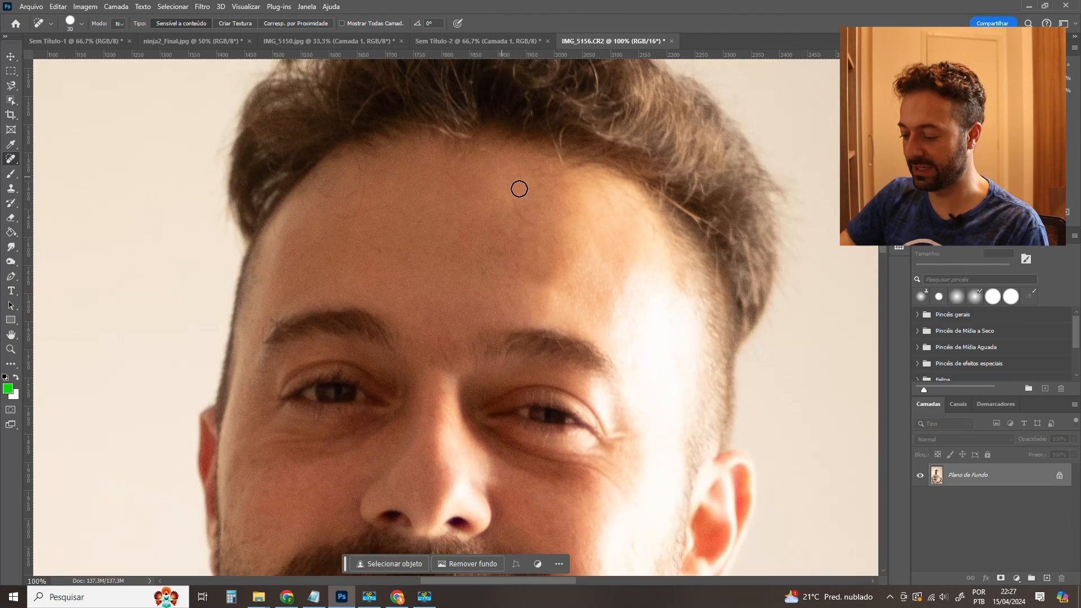
{"action": "key", "text": "ctrl+plus"}
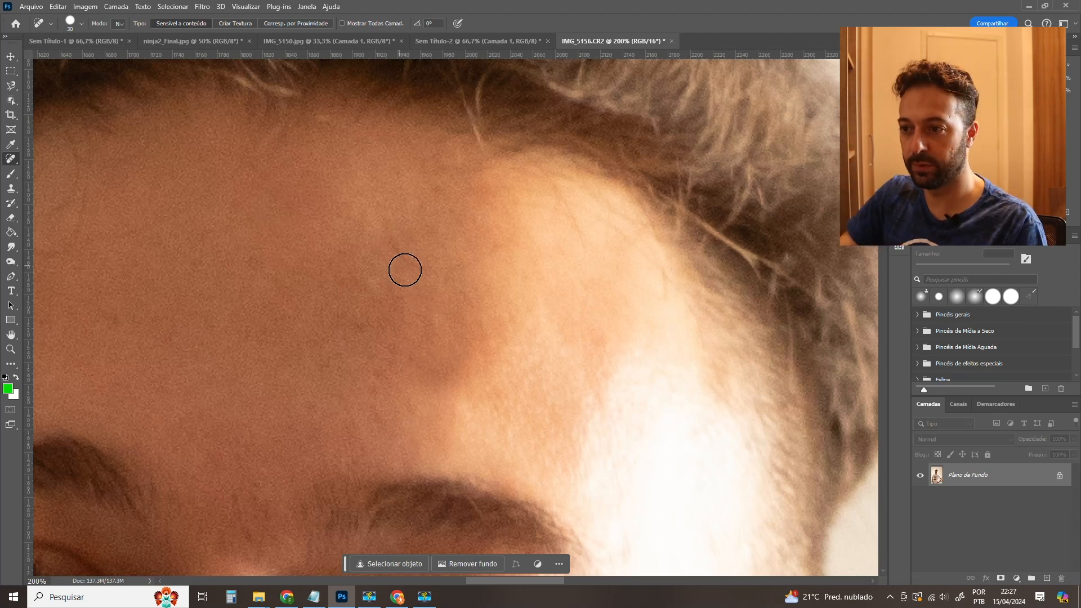
Try cloning darker and brighter skin over the fine curved forehead line with a 20 px Clone Stamp, undoing each stroke.
{"action": "key", "text": "s"}
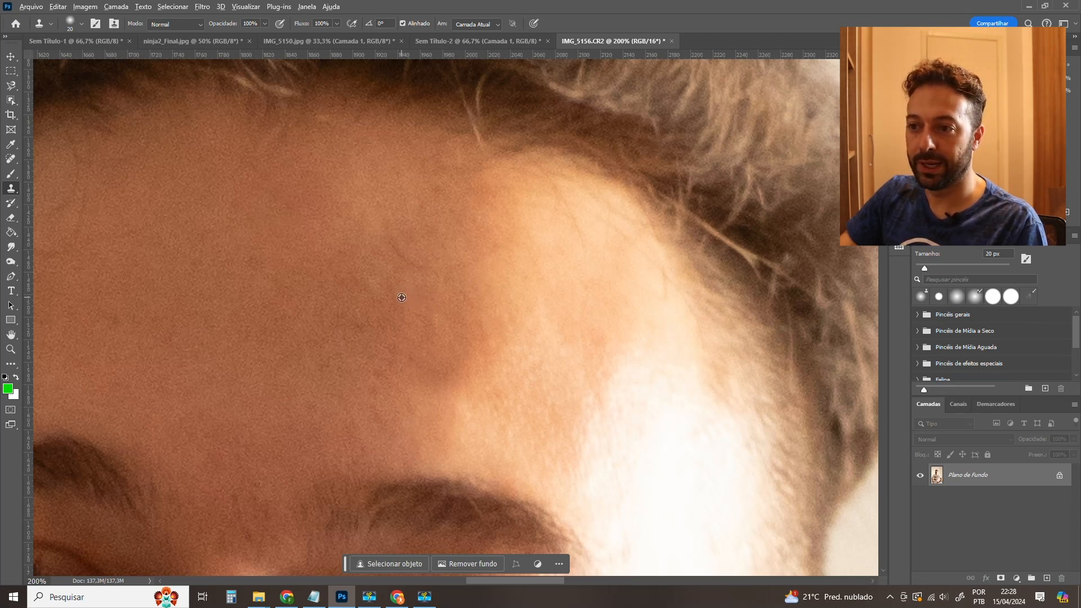
{"action": "mouse_move", "coordinate": [413, 262]}
{"action": "left_mouse_down"}
{"action": "mouse_move", "coordinate": [388, 246]}
{"action": "mouse_move", "coordinate": [456, 267]}
{"action": "mouse_move", "coordinate": [495, 251]}
{"action": "mouse_move", "coordinate": [417, 257]}
{"action": "left_mouse_up"}
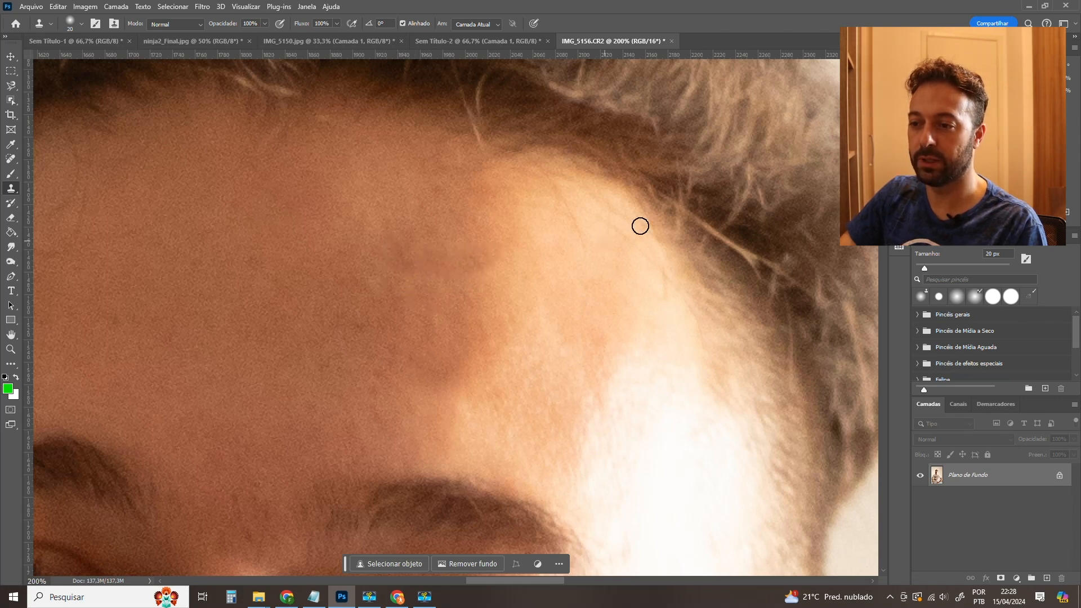
{"action": "key", "text": "ctrl+z"}
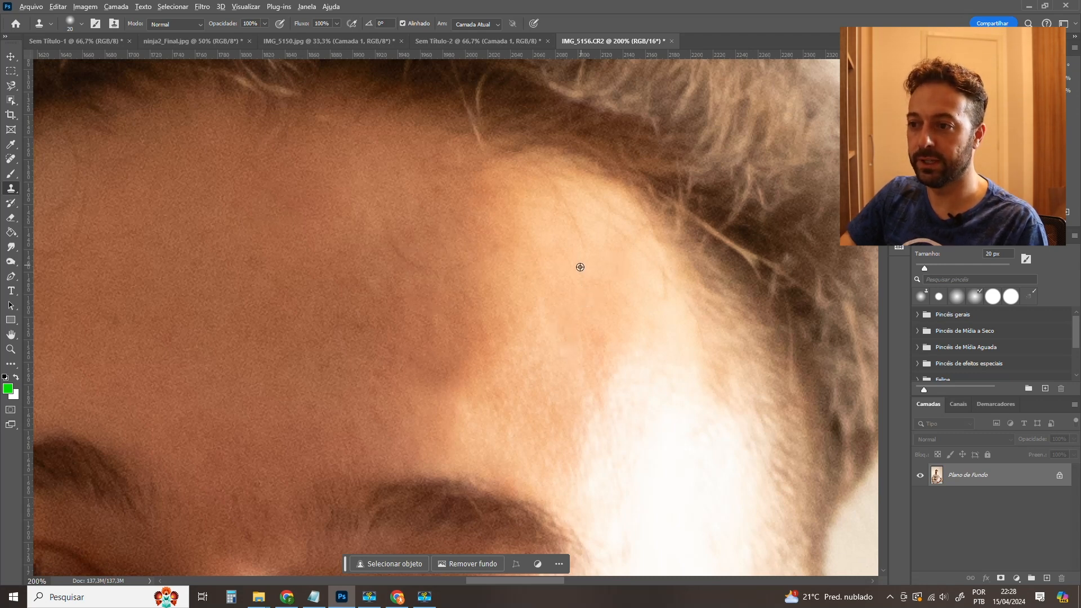
{"action": "mouse_move", "coordinate": [501, 243]}
{"action": "left_mouse_down"}
{"action": "mouse_move", "coordinate": [431, 261]}
{"action": "mouse_move", "coordinate": [392, 244]}
{"action": "mouse_move", "coordinate": [441, 275]}
{"action": "mouse_move", "coordinate": [483, 262]}
{"action": "mouse_move", "coordinate": [431, 268]}
{"action": "mouse_move", "coordinate": [515, 253]}
{"action": "left_mouse_up"}
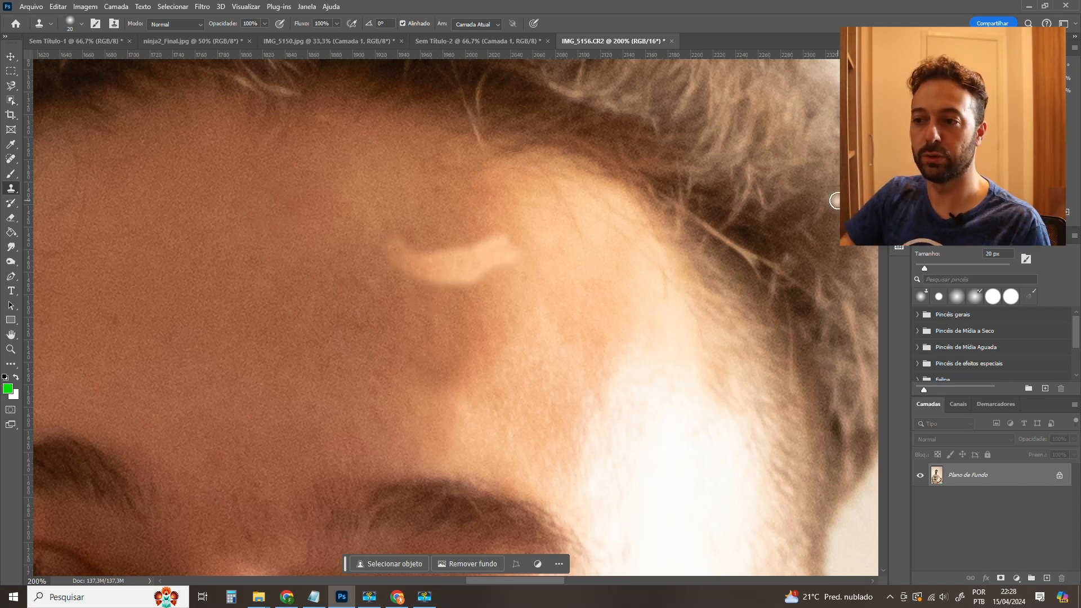
{"action": "key", "text": "ctrl+z"}
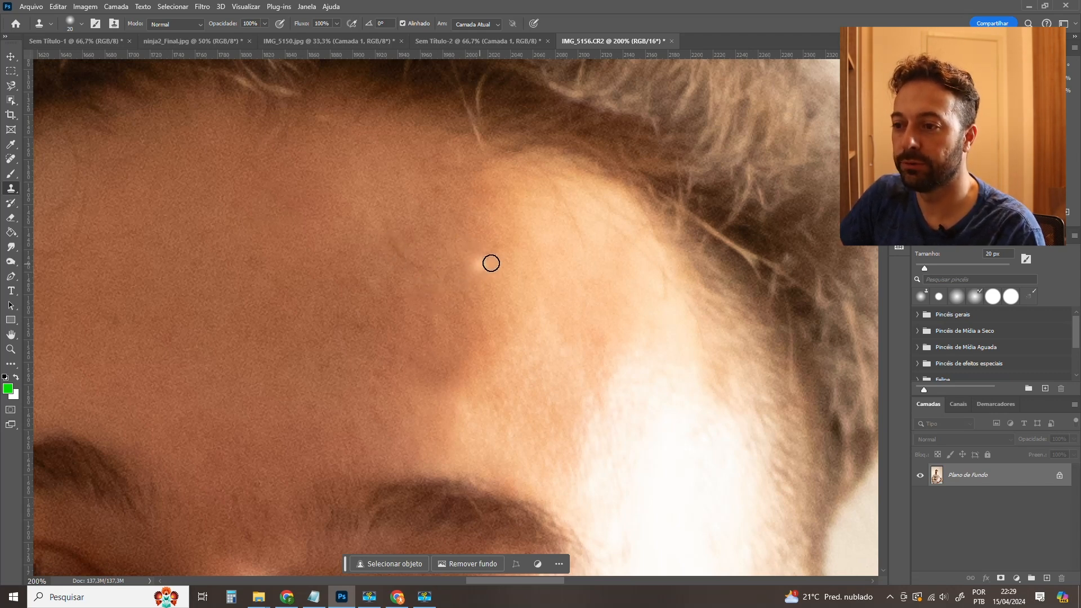
Sample the bright skin beside the forehead line, try cloning it across the line, and undo the stroke.
{"action": "left_click", "coordinate": [564, 285], "text": "alt"}
{"action": "mouse_move", "coordinate": [498, 249]}
{"action": "left_mouse_down"}
{"action": "mouse_move", "coordinate": [435, 267]}
{"action": "mouse_move", "coordinate": [395, 248]}
{"action": "left_mouse_up"}
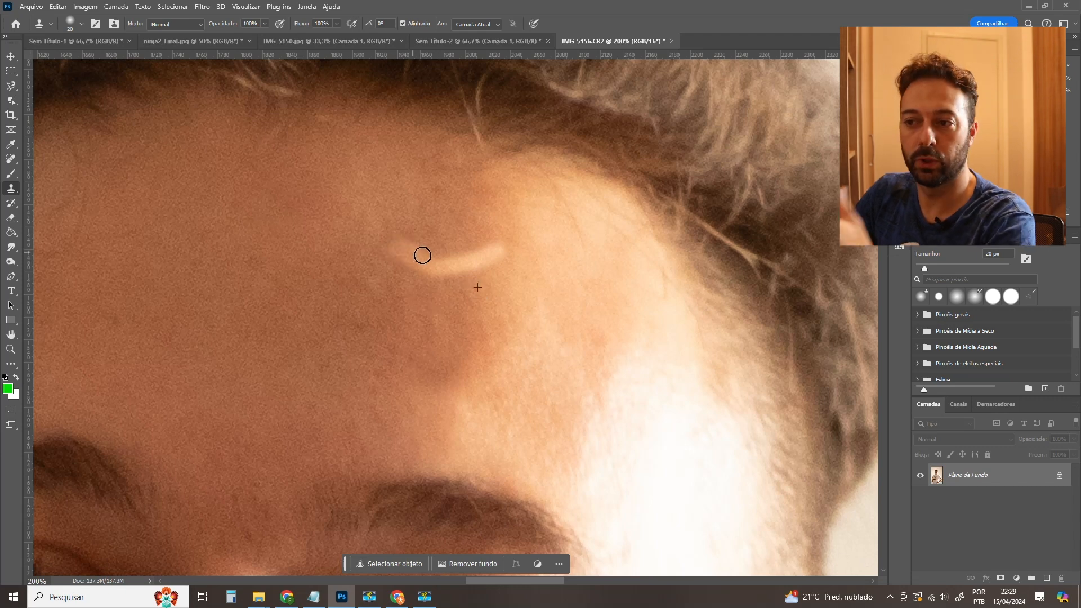
{"action": "key", "text": "ctrl+z"}
{"action": "key", "text": "ctrl+z"}
Try covering the curved forehead line with skin cloned from the darker area beside it, and undo the stroke.
{"action": "left_click", "coordinate": [435, 222]}
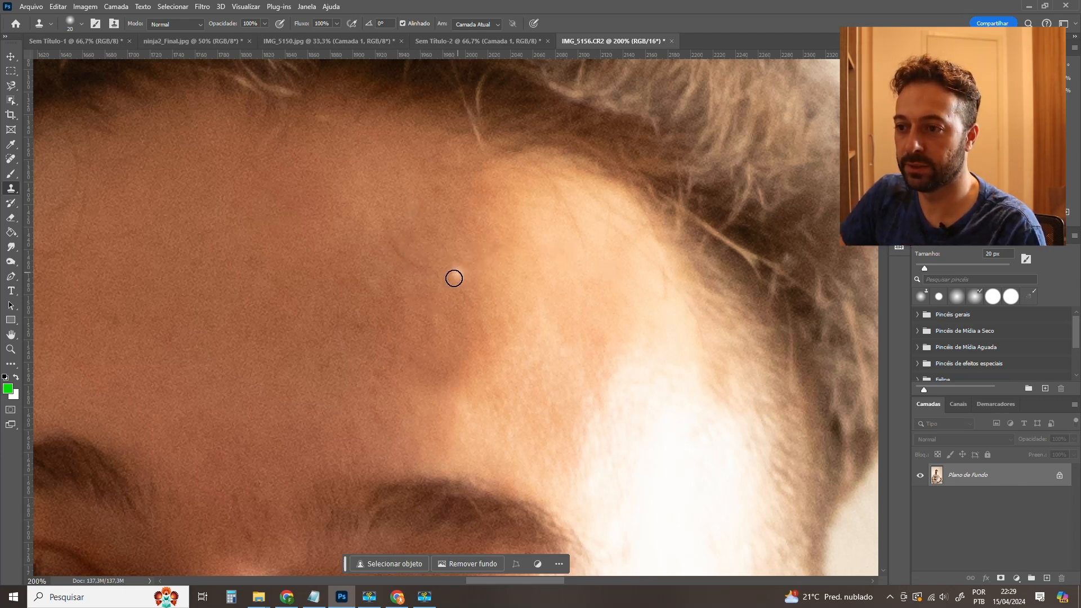
{"action": "mouse_move", "coordinate": [439, 275]}
{"action": "left_mouse_down"}
{"action": "mouse_move", "coordinate": [390, 249]}
{"action": "mouse_move", "coordinate": [462, 267]}
{"action": "mouse_move", "coordinate": [492, 248]}
{"action": "left_mouse_up"}
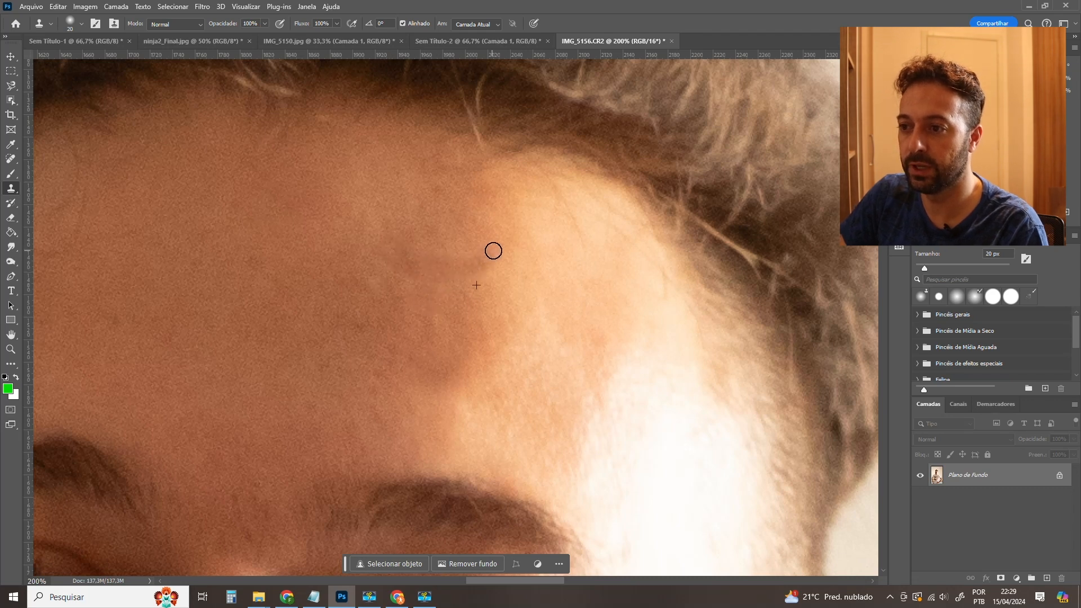
{"action": "left_click", "coordinate": [743, 274]}
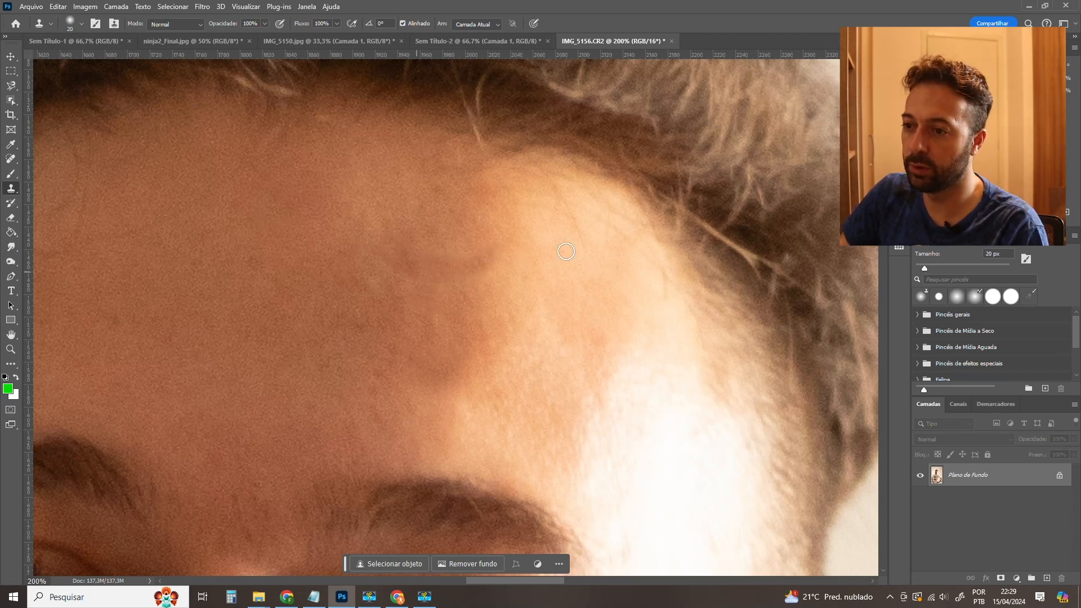
{"action": "key", "text": "ctrl+z"}
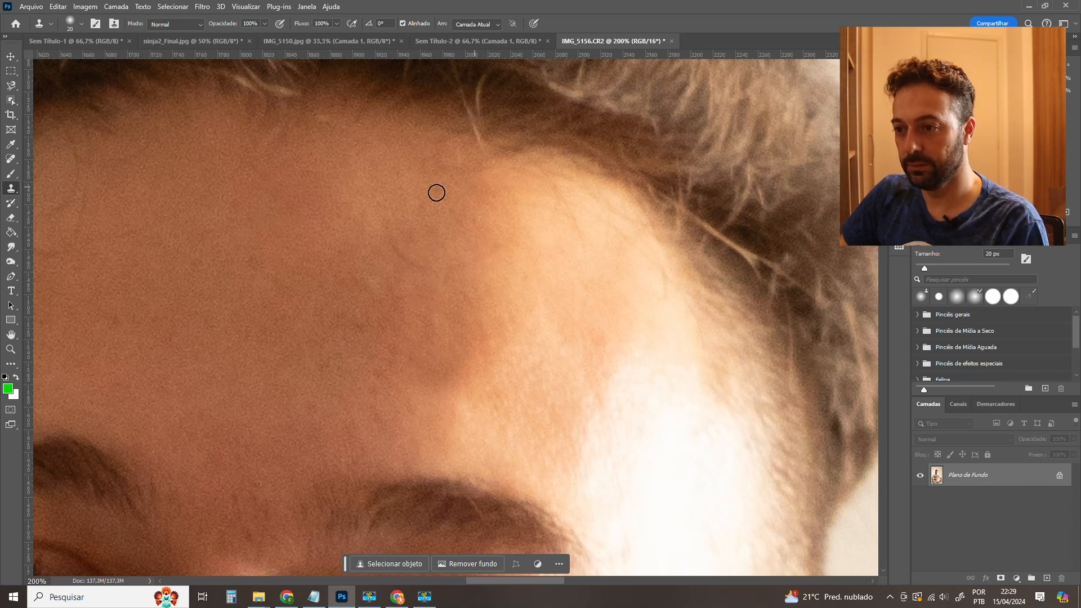
Heal the fine curved line on the forehead and the small mark on its opposite side with a 30 px Spot Healing Brush.
{"action": "left_click", "coordinate": [10, 161]}
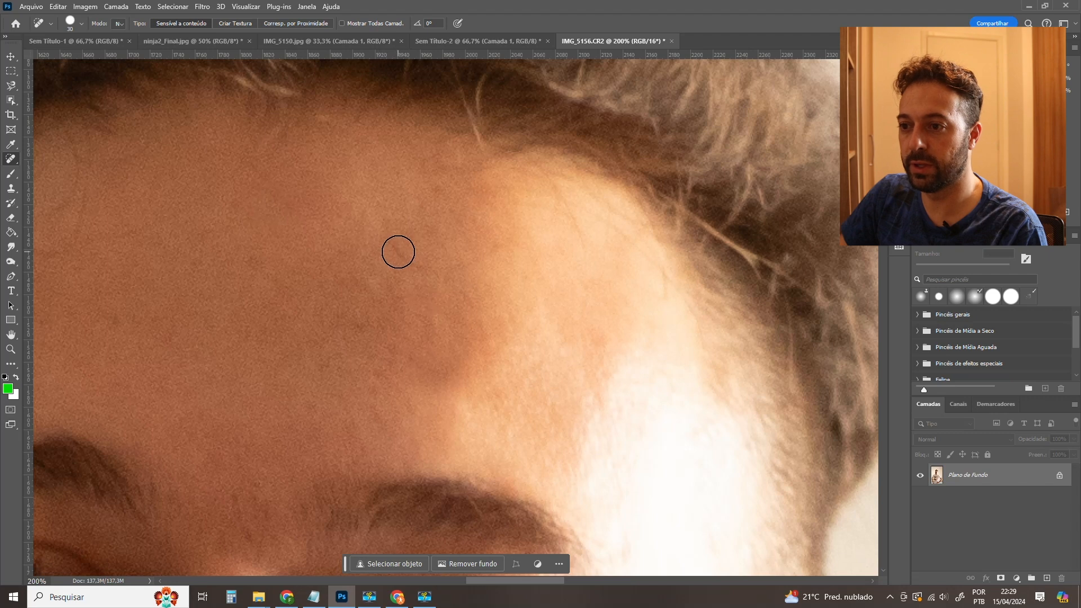
{"action": "mouse_move", "coordinate": [393, 250]}
{"action": "left_mouse_down"}
{"action": "mouse_move", "coordinate": [434, 260]}
{"action": "mouse_move", "coordinate": [495, 253]}
{"action": "left_mouse_up"}
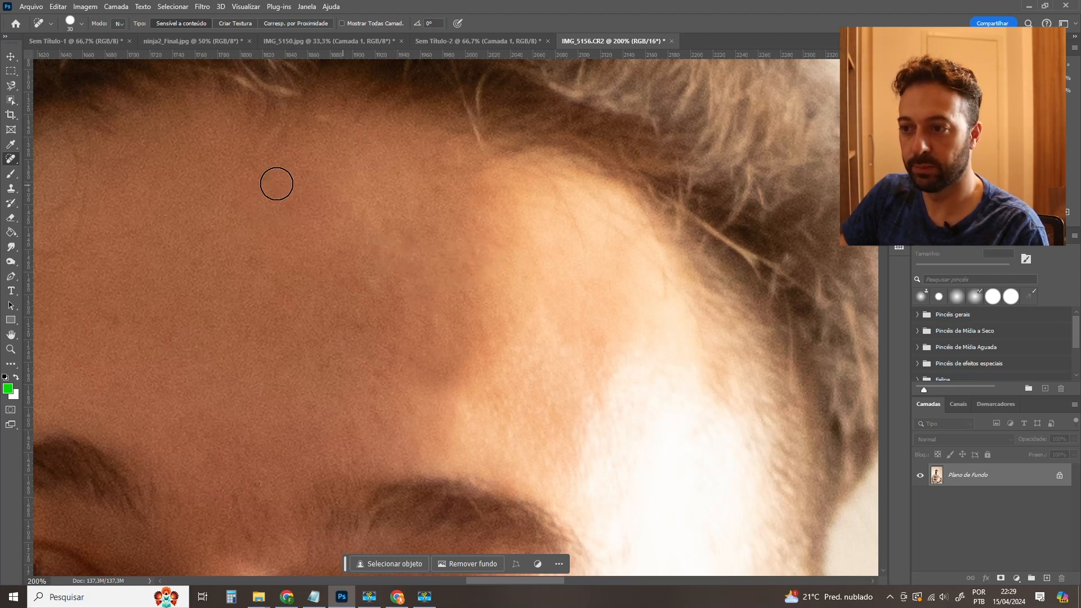
{"action": "left_click_drag", "start_coordinate": [220, 290], "coordinate": [399, 293]}
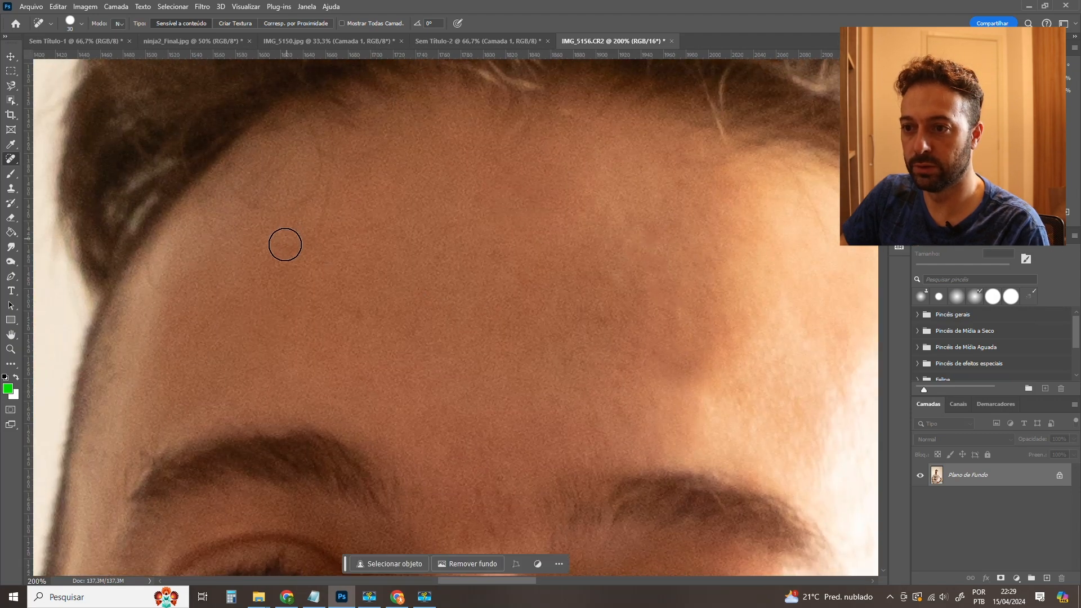
{"action": "left_click_drag", "start_coordinate": [283, 242], "coordinate": [293, 244]}
{"action": "left_click_drag", "start_coordinate": [427, 392], "coordinate": [381, 218]}
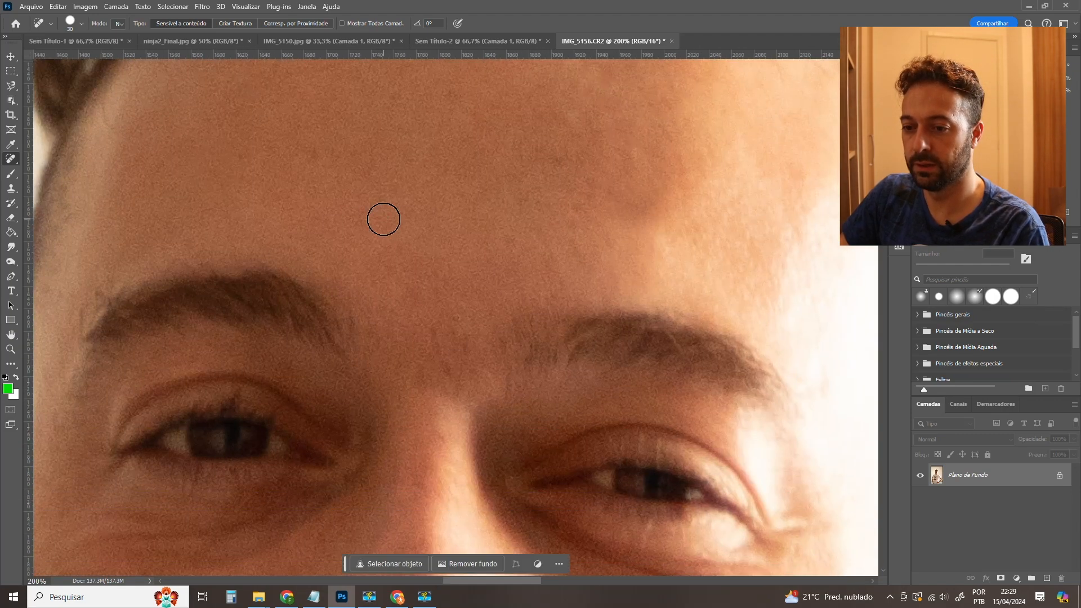
Try healing the dark moles on the lower neck with a 30 px Spot Healing Brush, and undo the healing.
{"action": "key", "text": "ctrl+minus"}
{"action": "scroll", "coordinate": [460, 229], "scroll_direction": "down", "scroll_amount": 10}
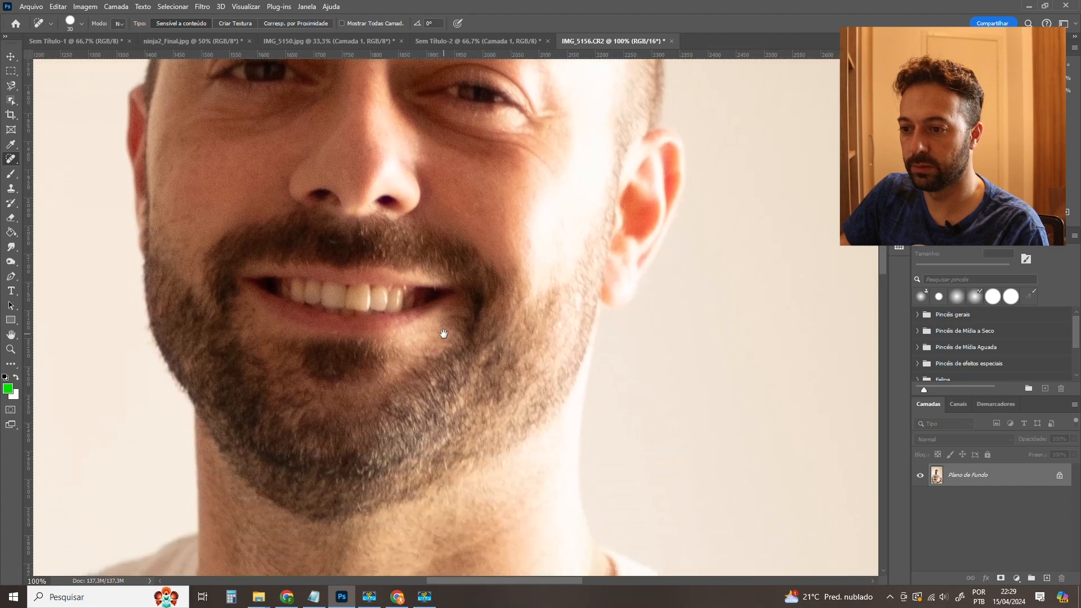
{"action": "scroll", "coordinate": [444, 339], "scroll_direction": "down", "scroll_amount": 5}
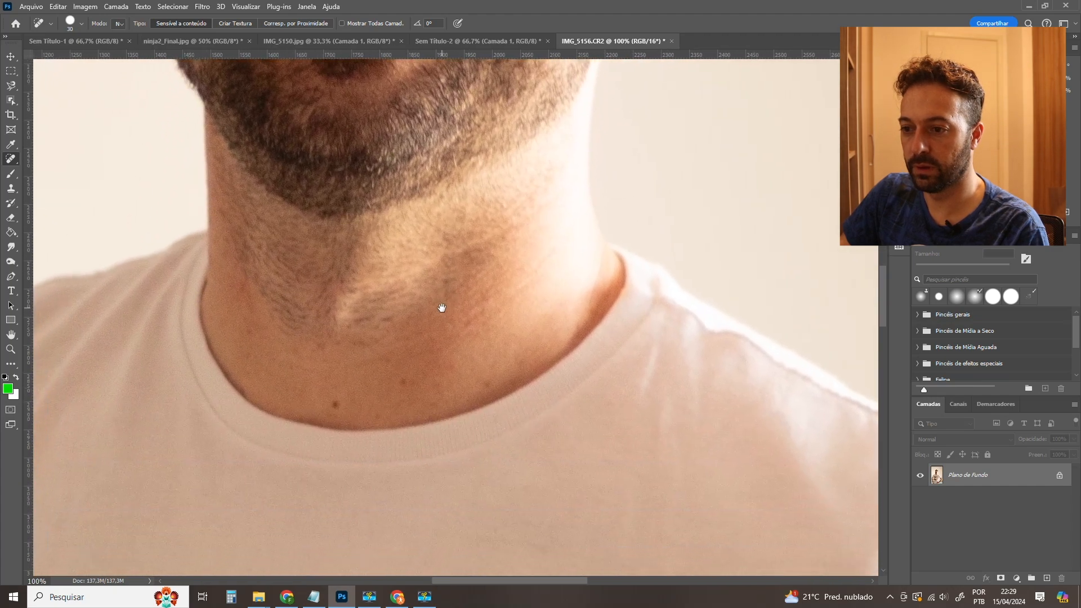
{"action": "key", "text": "z"}
{"action": "left_click_drag", "start_coordinate": [338, 403], "coordinate": [372, 404]}
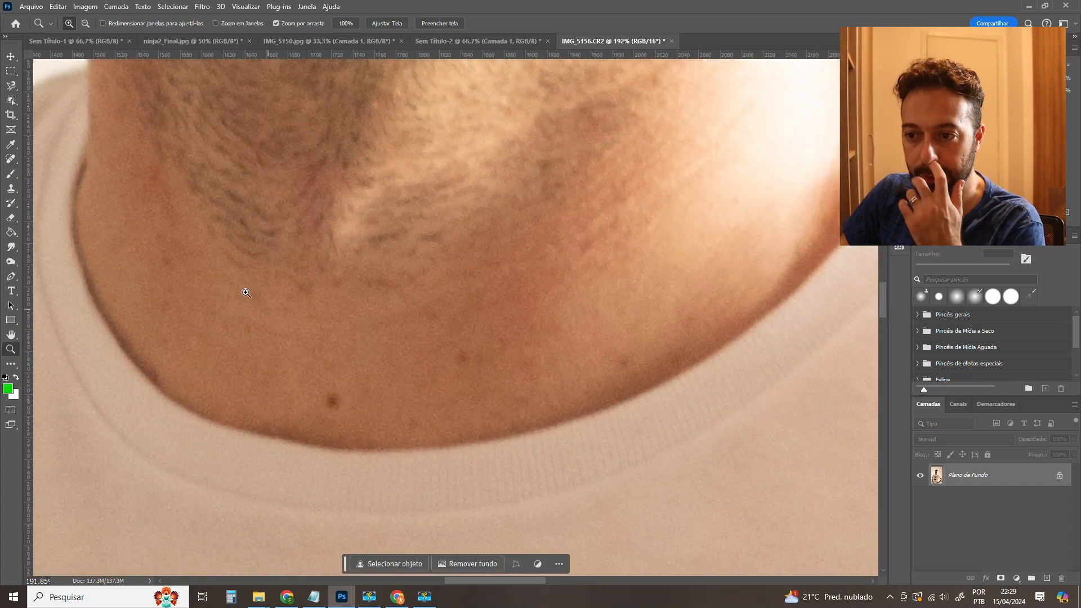
{"action": "left_click", "coordinate": [10, 160]}
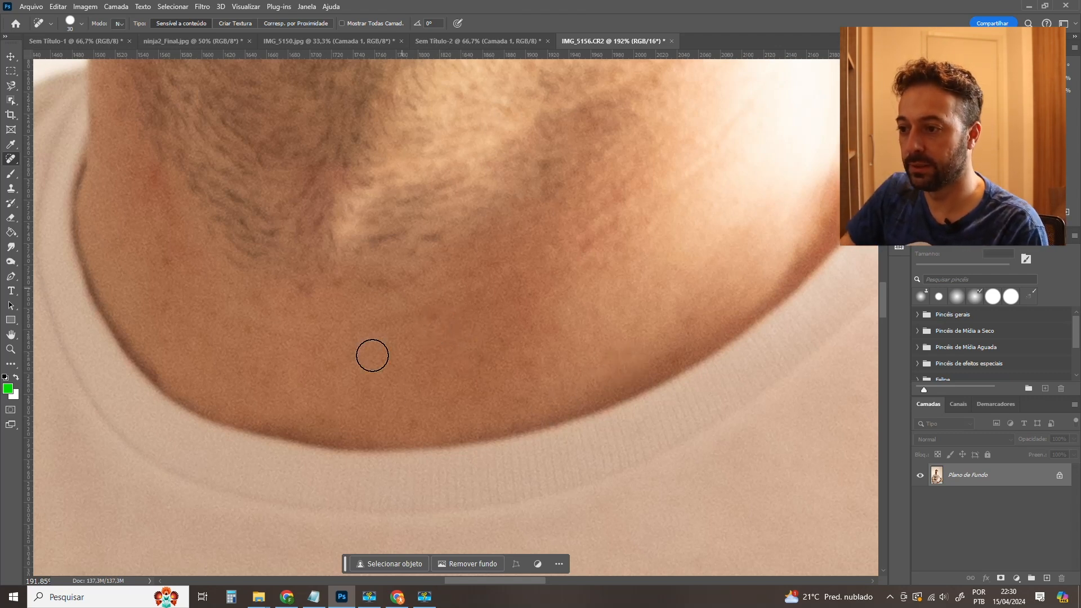
{"action": "left_click", "coordinate": [434, 324]}
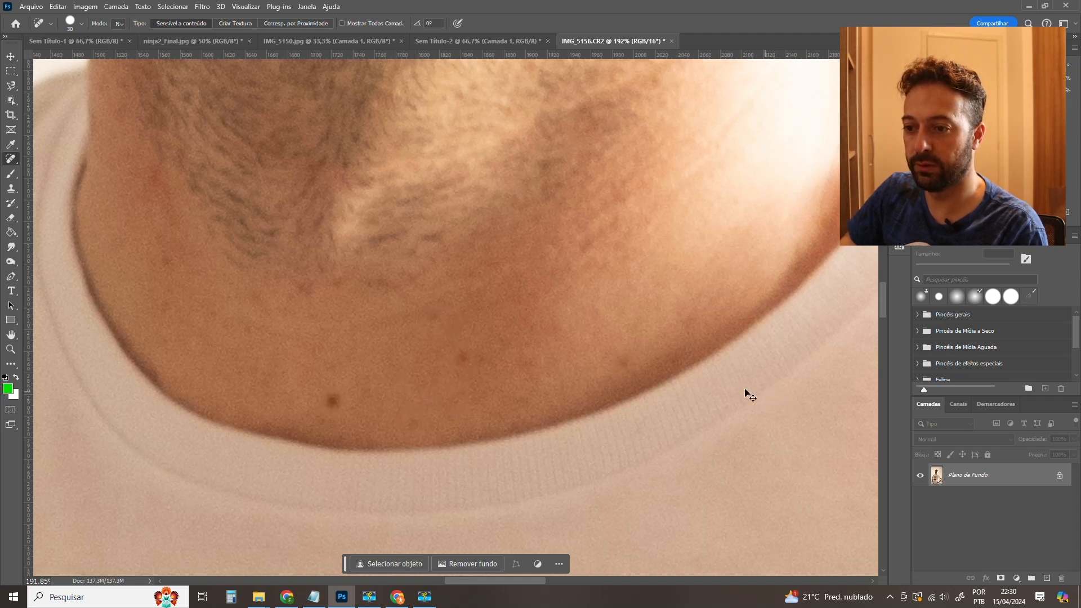
Cover the moles and small marks on the lower neck with nearby skin using a 20 px Clone Stamp.
{"action": "key", "text": "s"}
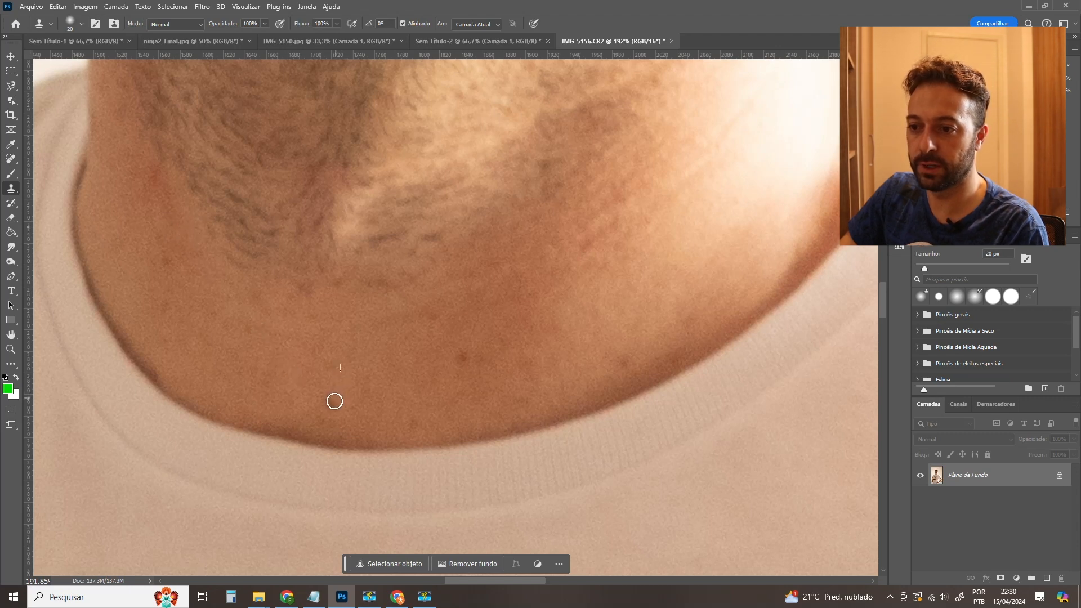
{"action": "left_click", "coordinate": [462, 356]}
{"action": "left_click", "coordinate": [617, 342], "text": "alt"}
{"action": "mouse_move", "coordinate": [619, 358]}
{"action": "left_mouse_down"}
{"action": "mouse_move", "coordinate": [630, 357]}
{"action": "mouse_move", "coordinate": [618, 362]}
{"action": "left_mouse_up"}
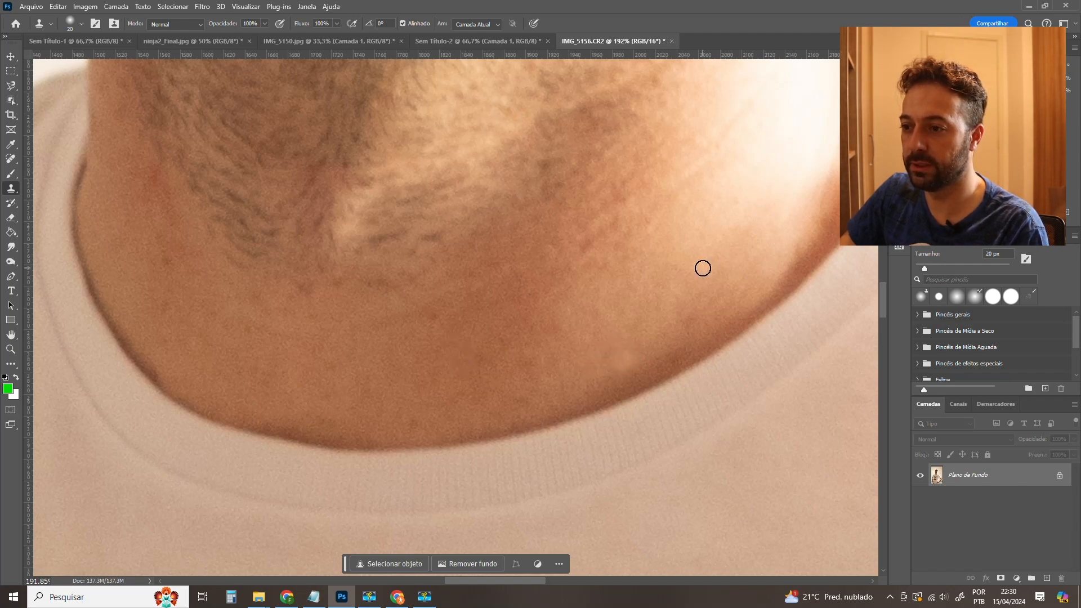
Heal the long dark crease on the shirt's side below the armpit with a 30 px Spot Healing Brush.
{"action": "key", "text": "ctrl+minus"}
{"action": "key", "text": "ctrl+minus"}
{"action": "scroll", "coordinate": [676, 285], "scroll_direction": "down", "scroll_amount": 8}
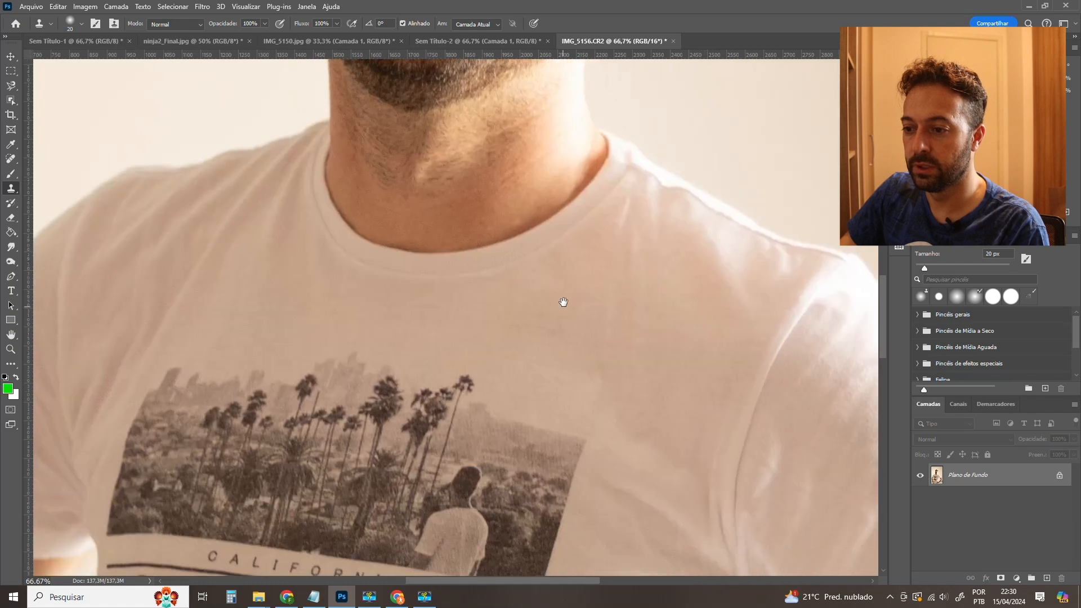
{"action": "key", "text": "z"}
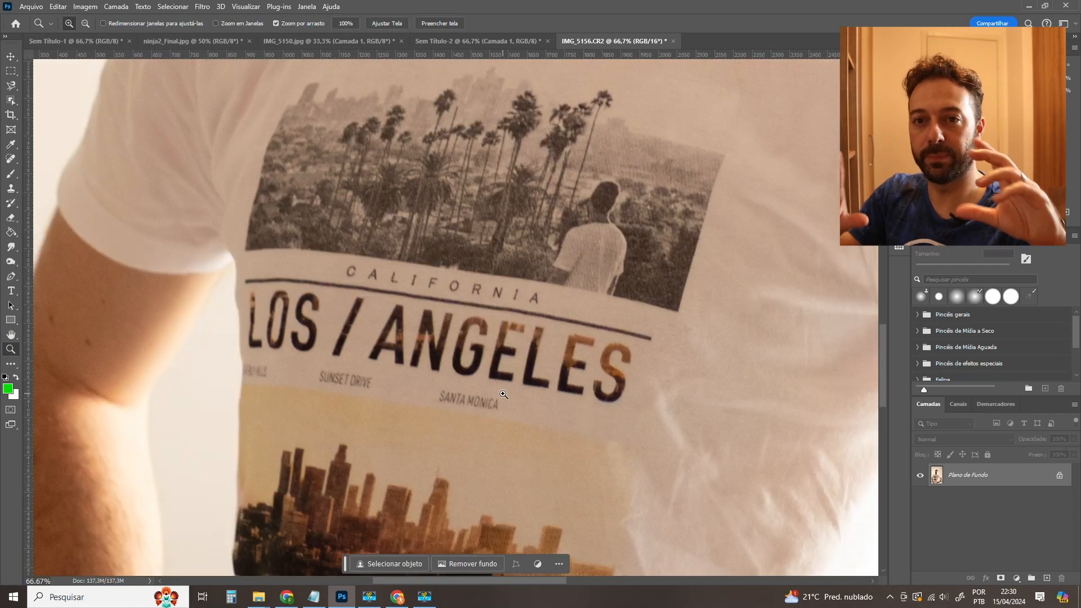
{"action": "left_click_drag", "start_coordinate": [767, 424], "coordinate": [566, 240]}
{"action": "left_click_drag", "start_coordinate": [693, 362], "coordinate": [721, 359]}
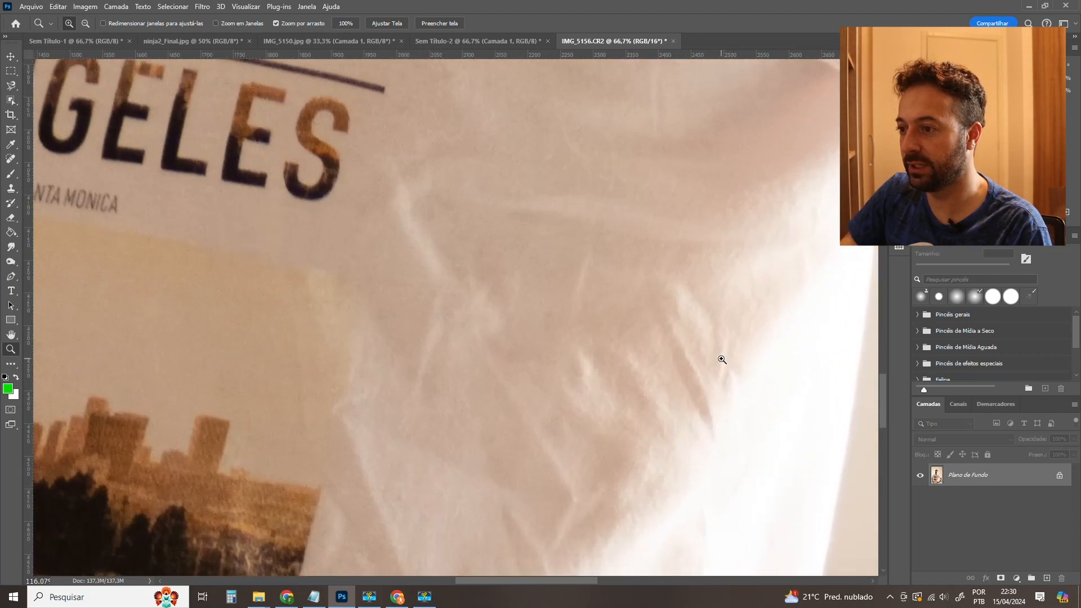
{"action": "left_click", "coordinate": [11, 158]}
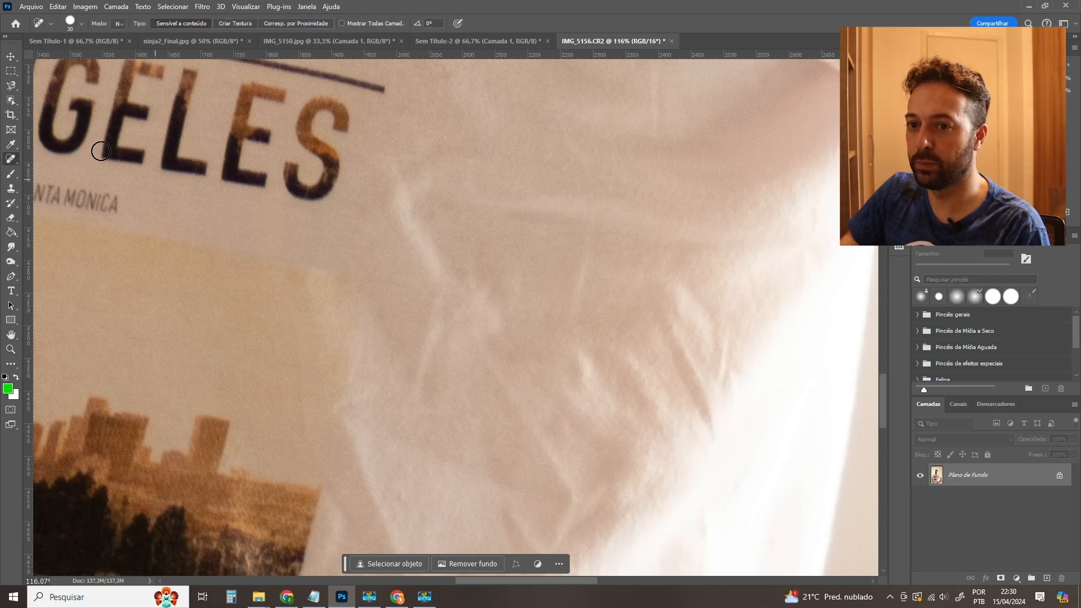
{"action": "left_click_drag", "start_coordinate": [713, 430], "coordinate": [668, 327]}
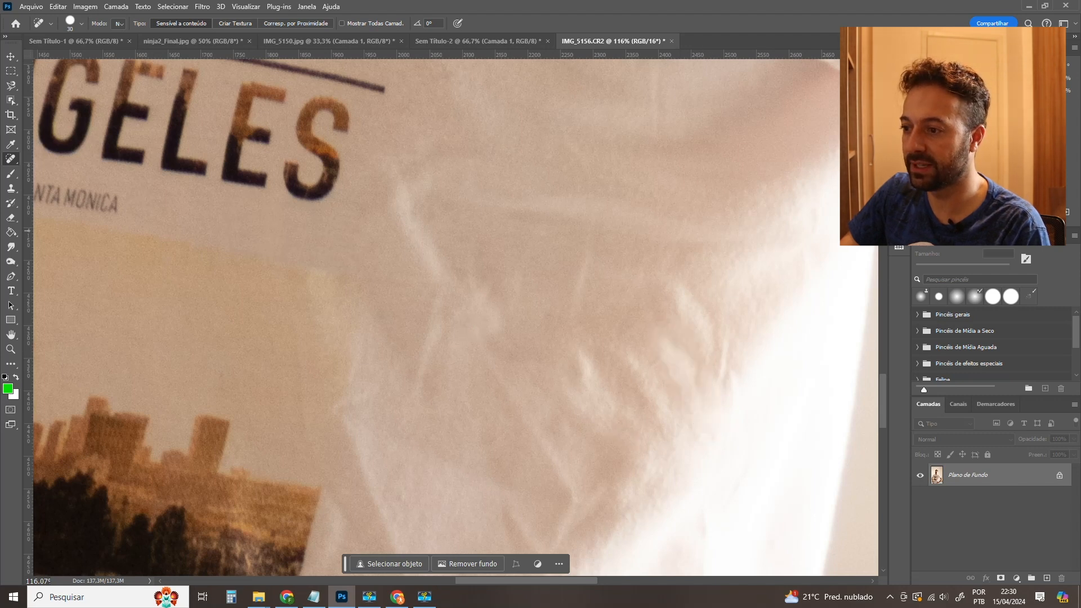
Heal the smaller folds around the removed shirt crease and the light wrinkles beside the printed design.
{"action": "mouse_move", "coordinate": [707, 338]}
{"action": "left_mouse_down"}
{"action": "mouse_move", "coordinate": [690, 295]}
{"action": "mouse_move", "coordinate": [700, 334]}
{"action": "mouse_move", "coordinate": [672, 296]}
{"action": "mouse_move", "coordinate": [689, 301]}
{"action": "mouse_move", "coordinate": [703, 332]}
{"action": "left_mouse_up"}
{"action": "mouse_move", "coordinate": [724, 376]}
{"action": "left_mouse_down"}
{"action": "mouse_move", "coordinate": [724, 340]}
{"action": "mouse_move", "coordinate": [723, 350]}
{"action": "mouse_move", "coordinate": [707, 340]}
{"action": "mouse_move", "coordinate": [714, 333]}
{"action": "left_mouse_up"}
{"action": "mouse_move", "coordinate": [700, 398]}
{"action": "left_mouse_down"}
{"action": "mouse_move", "coordinate": [670, 342]}
{"action": "mouse_move", "coordinate": [696, 400]}
{"action": "mouse_move", "coordinate": [634, 359]}
{"action": "mouse_move", "coordinate": [584, 385]}
{"action": "left_mouse_up"}
{"action": "left_click", "coordinate": [713, 321]}
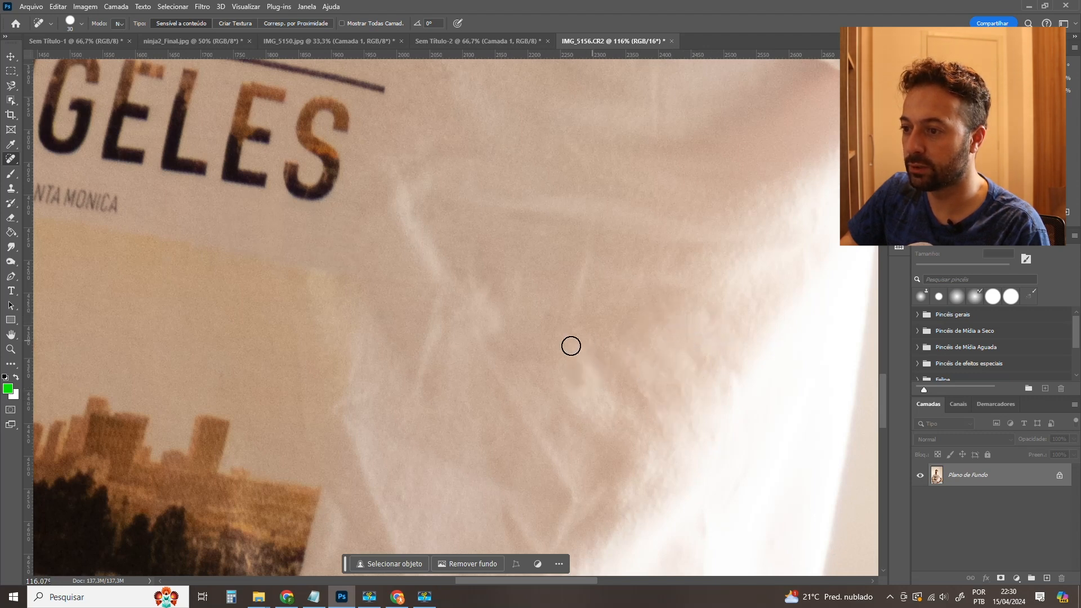
{"action": "left_click_drag", "start_coordinate": [573, 318], "coordinate": [588, 253]}
{"action": "left_click_drag", "start_coordinate": [471, 277], "coordinate": [497, 318]}
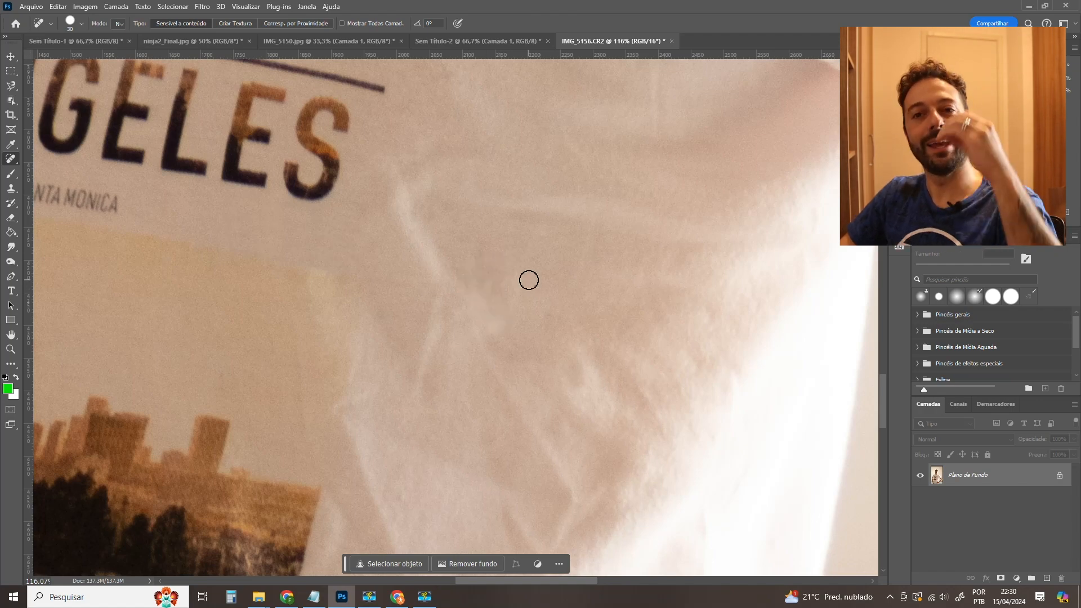
{"action": "key", "text": "ctrl+minus"}
{"action": "key", "text": "ctrl+minus"}
{"action": "key", "text": "ctrl+minus"}
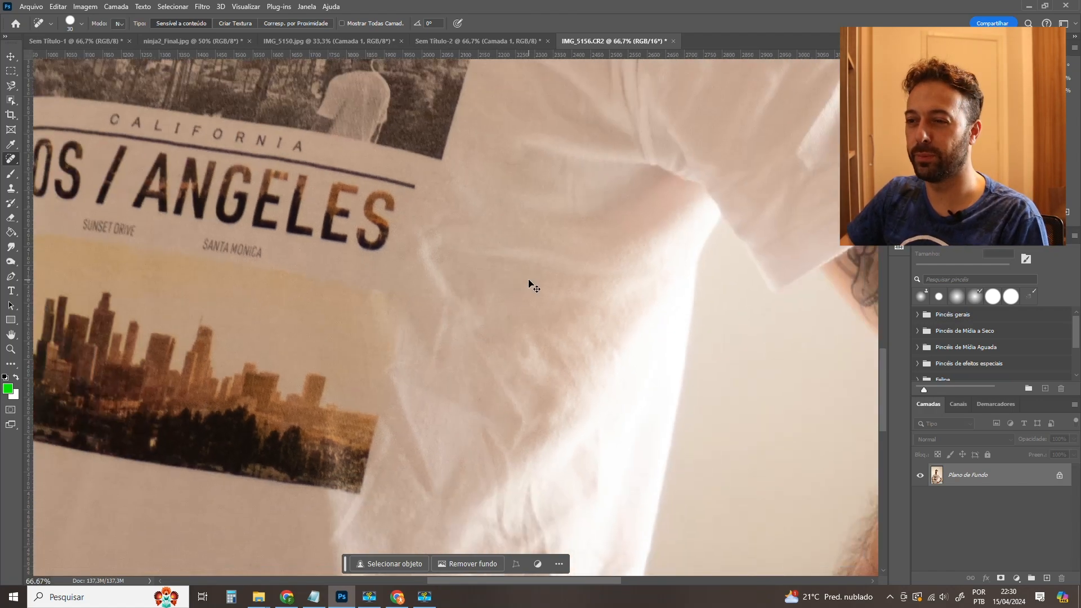
{"action": "key", "text": "ctrl+minus"}
{"action": "key", "text": "ctrl+minus"}
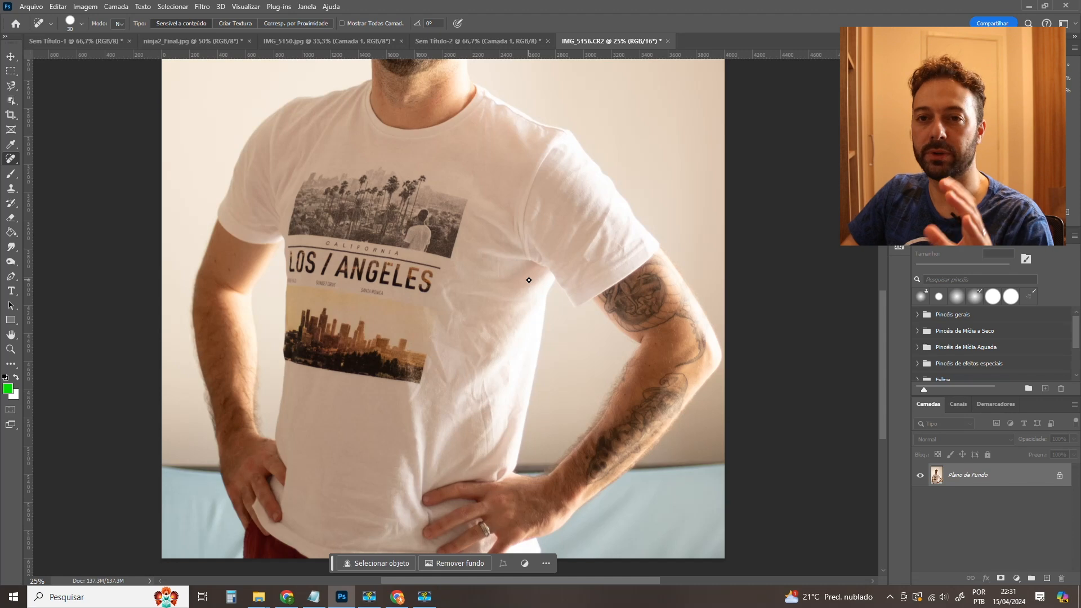
{"action": "left_click_drag", "start_coordinate": [554, 251], "coordinate": [470, 409]}
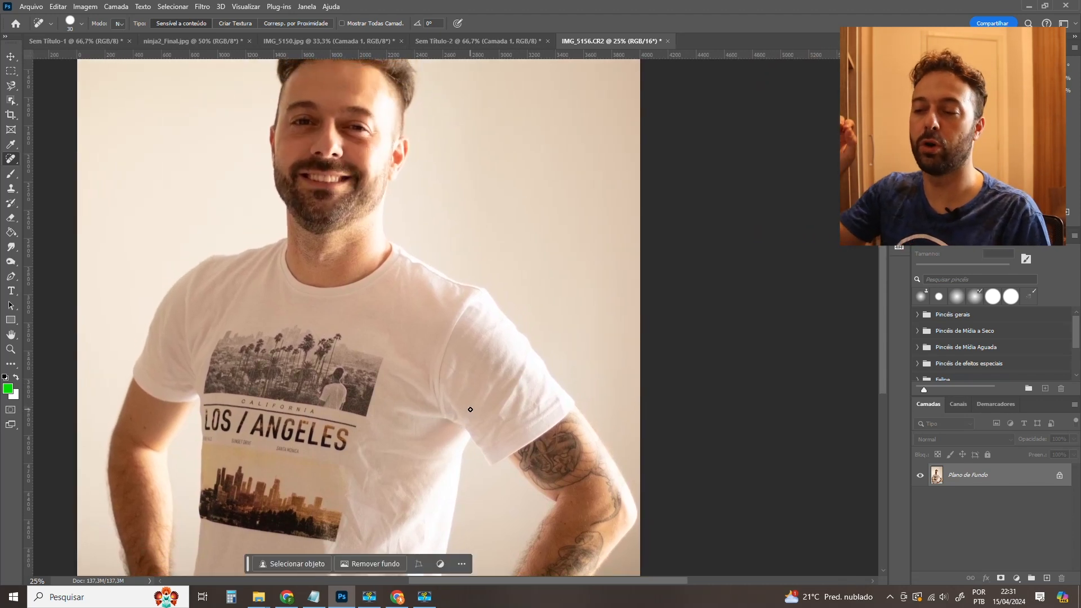
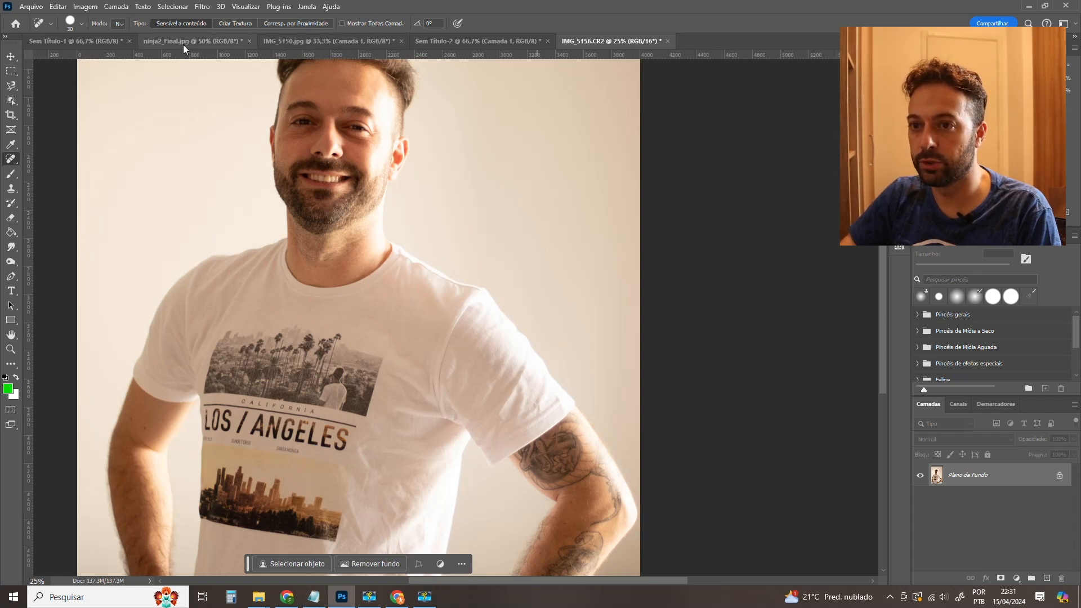
Switch to IMG_5150.jpg, hide the layers Camada 1, Camada 2 and Camada 3, and select Camada 0 copiar 2.
{"action": "left_click", "coordinate": [303, 44]}
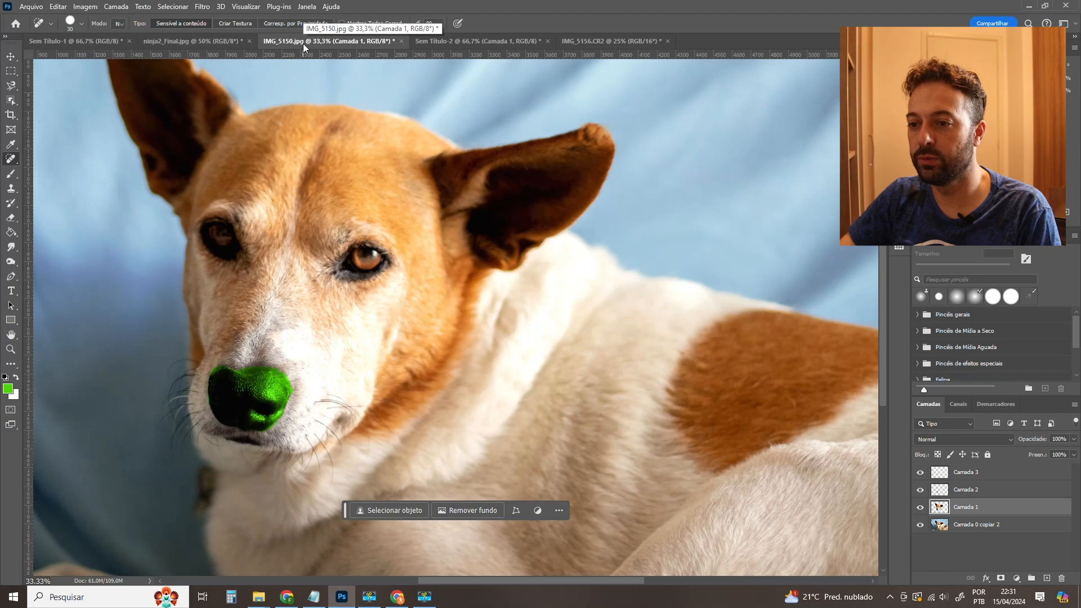
{"action": "key", "text": "ctrl+minus"}
{"action": "key", "text": "ctrl+minus"}
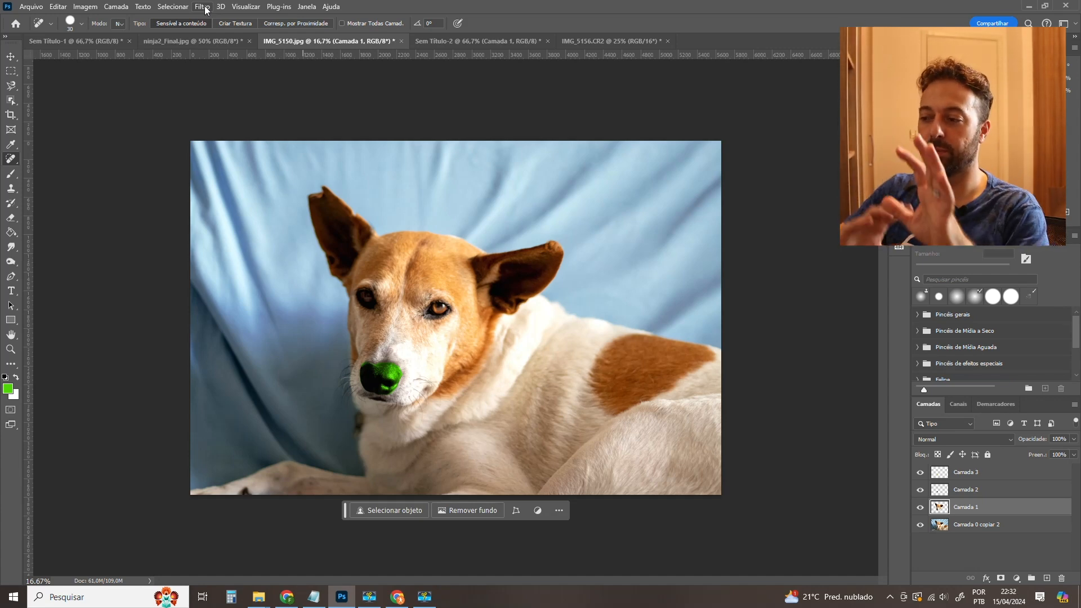
{"action": "left_click_drag", "start_coordinate": [920, 507], "coordinate": [919, 471]}
{"action": "left_click", "coordinate": [965, 525]}
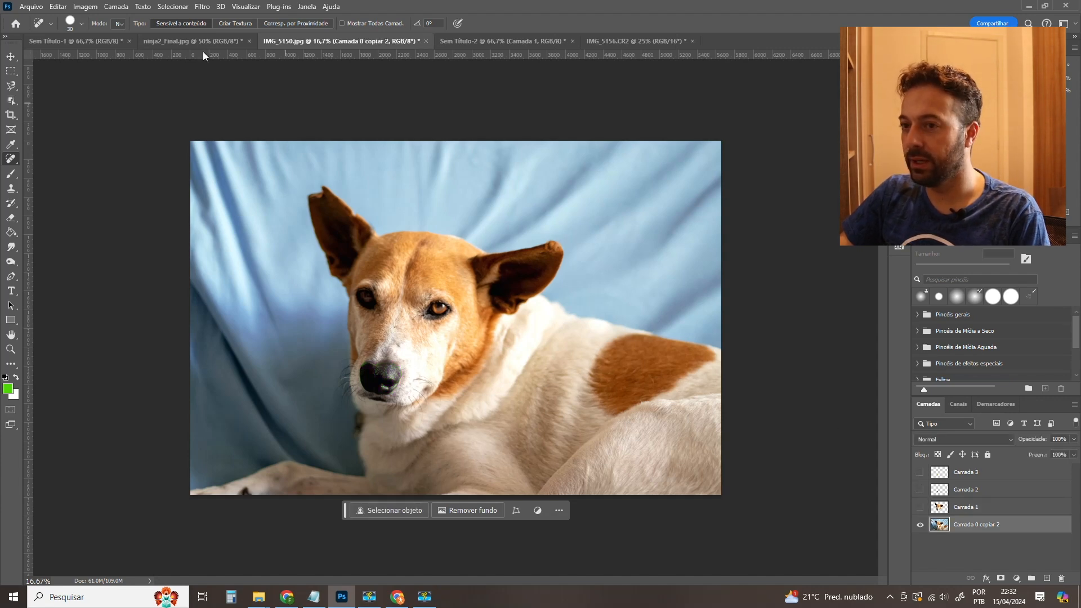
Apply the Crystallize filter with a cell size of 10 to the dog photo, inspect the face, and undo it.
{"action": "left_click", "coordinate": [209, 7]}
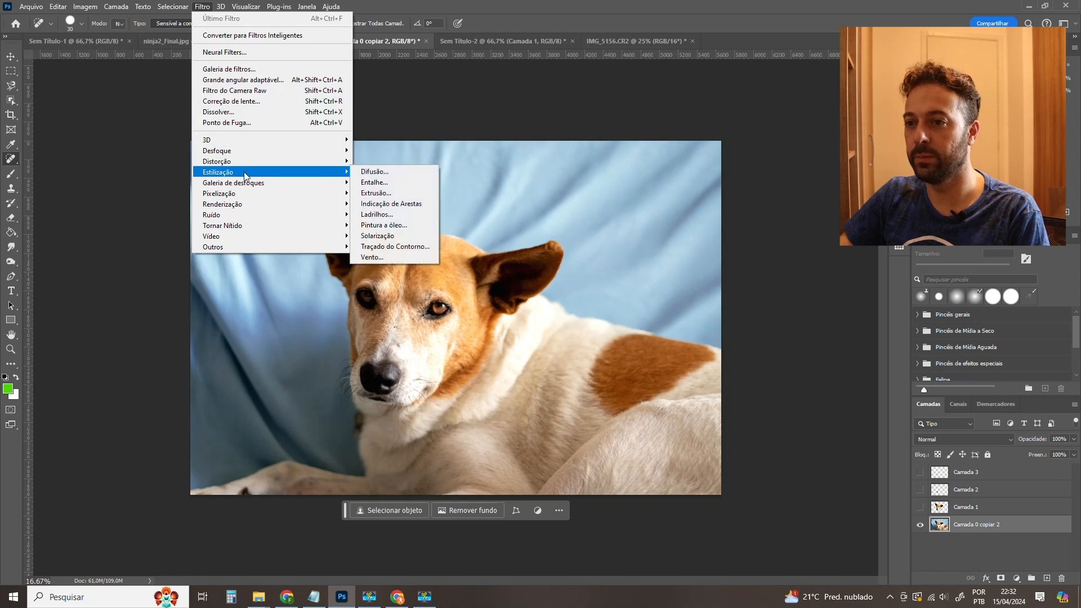
{"action": "left_click", "coordinate": [377, 203]}
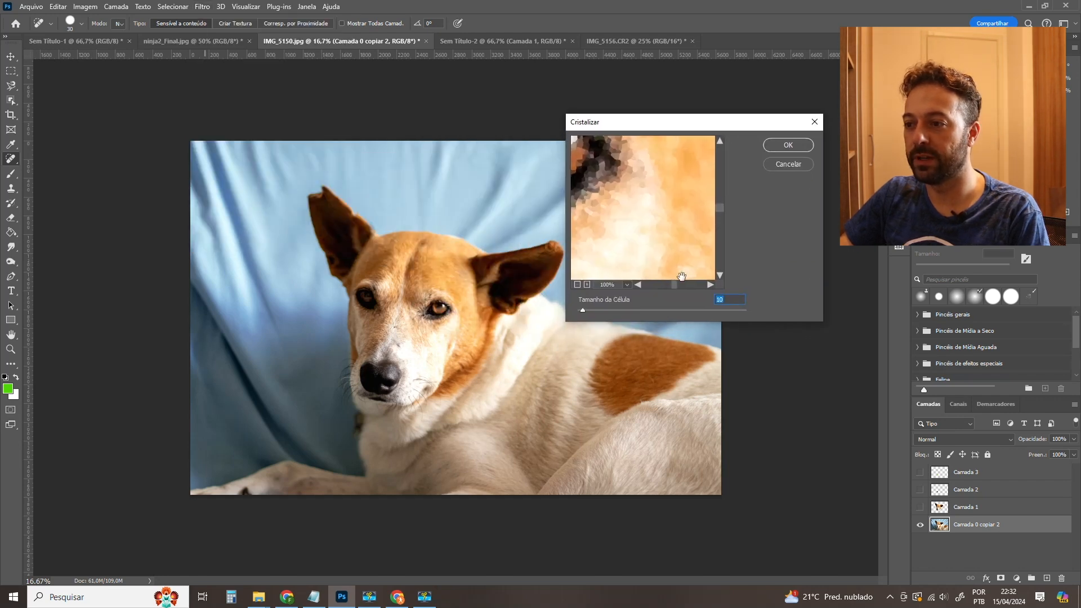
{"action": "left_click", "coordinate": [788, 145]}
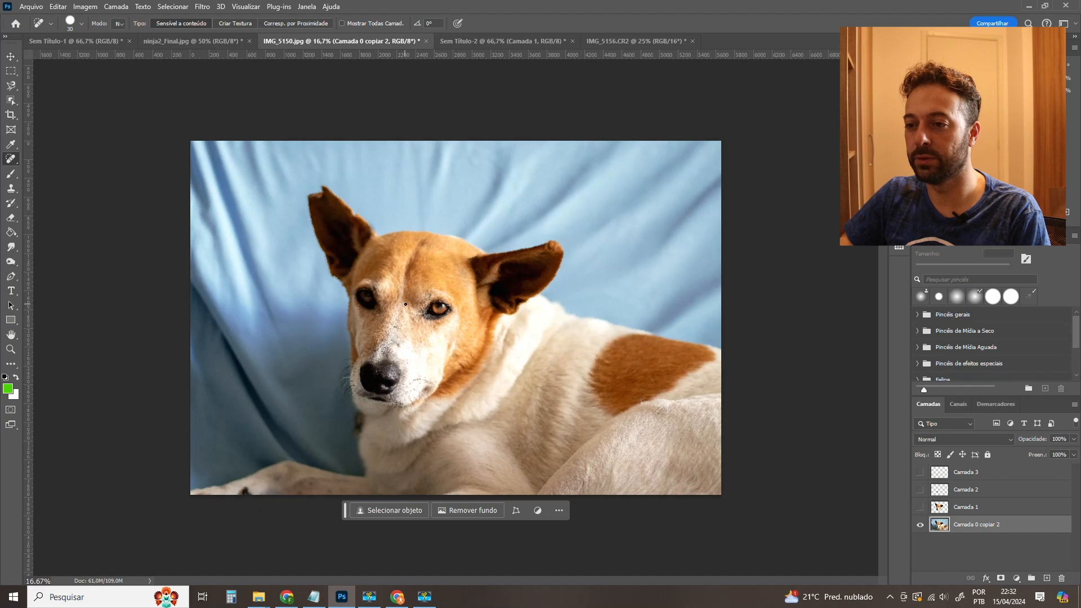
{"action": "key", "text": "z"}
{"action": "left_click_drag", "start_coordinate": [426, 307], "coordinate": [659, 276]}
{"action": "key", "text": "ctrl+z"}
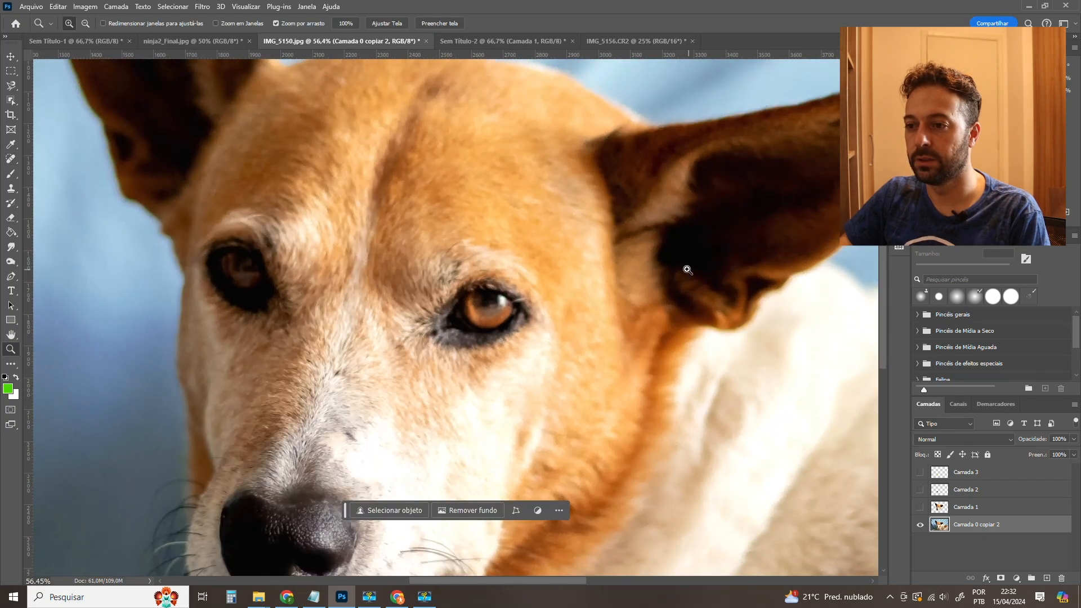
Open the Filter Gallery for the dog photo and examine the Dry Brush preview on the dog's face.
{"action": "left_click", "coordinate": [202, 7]}
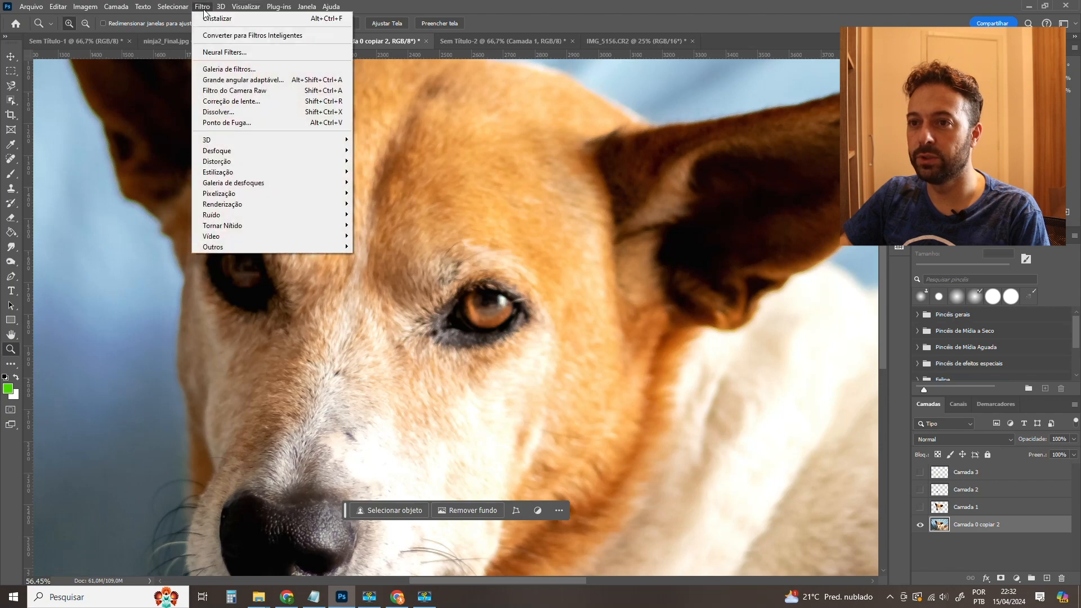
{"action": "left_click", "coordinate": [227, 69]}
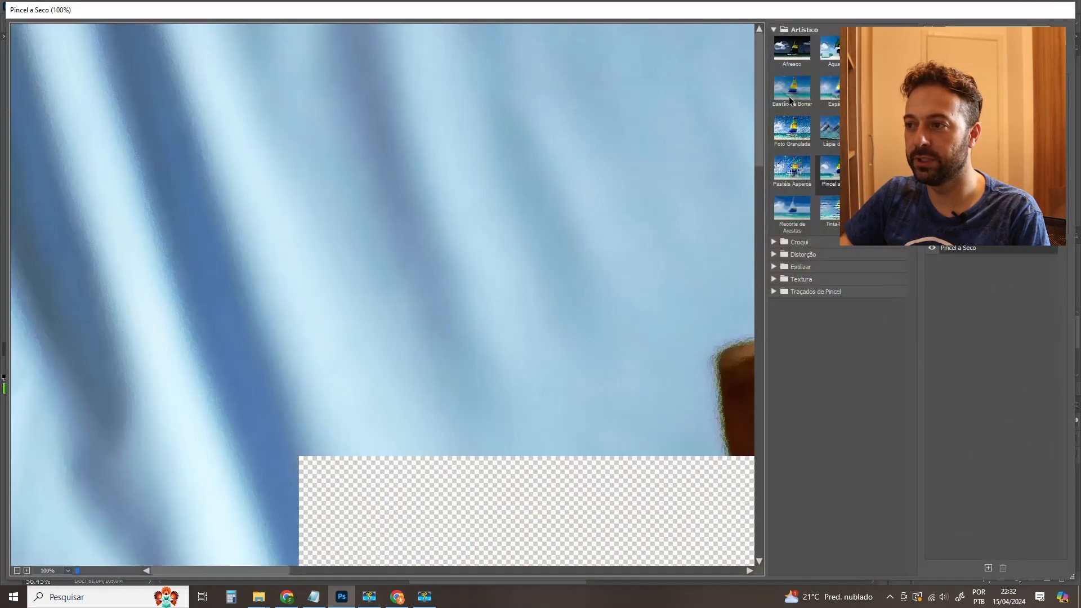
{"action": "left_click_drag", "start_coordinate": [698, 301], "coordinate": [419, 125]}
{"action": "left_click_drag", "start_coordinate": [661, 318], "coordinate": [414, 172]}
{"action": "key", "text": "ctrl+minus"}
{"action": "key", "text": "ctrl+minus"}
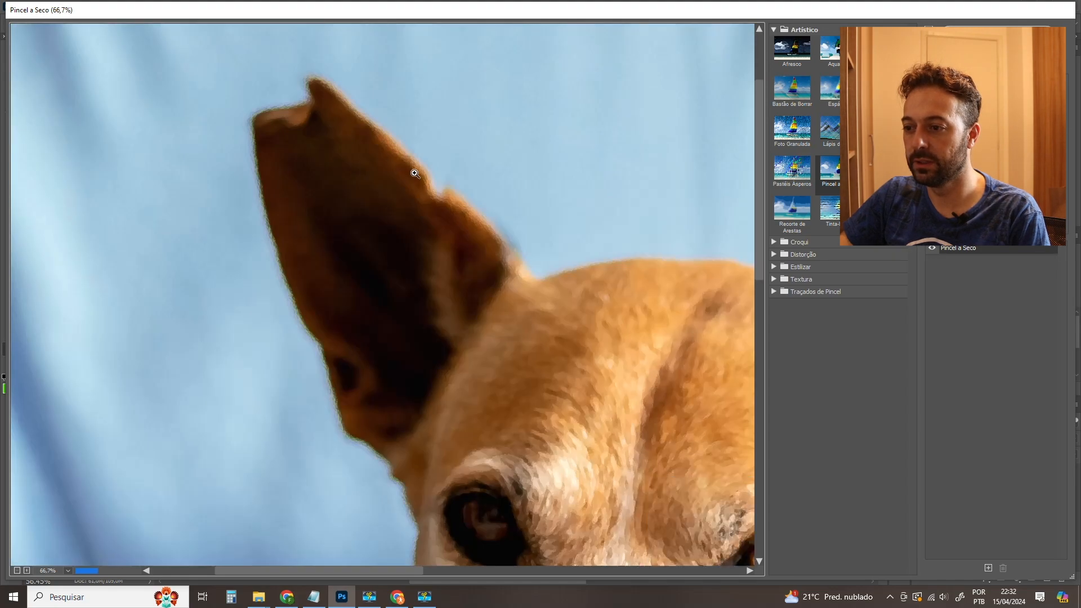
{"action": "left_click_drag", "start_coordinate": [636, 393], "coordinate": [467, 164]}
Preview the Film Grain, Colored Pencil, Neon Glow, Underpainting and Cutout artistic filters on the dog, and cancel the gallery.
{"action": "left_click", "coordinate": [793, 131]}
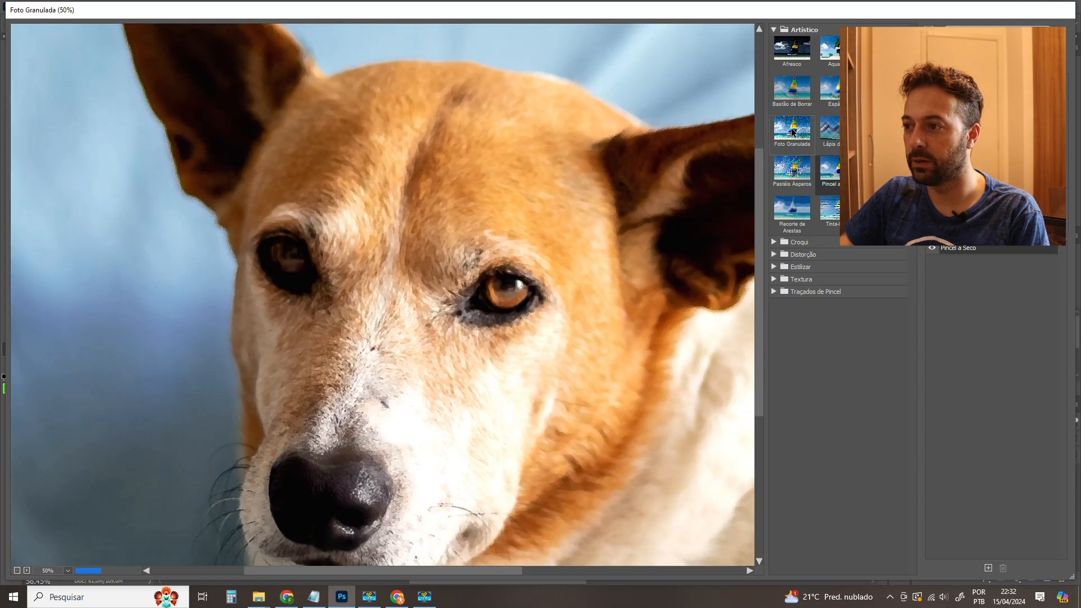
{"action": "left_click", "coordinate": [831, 145]}
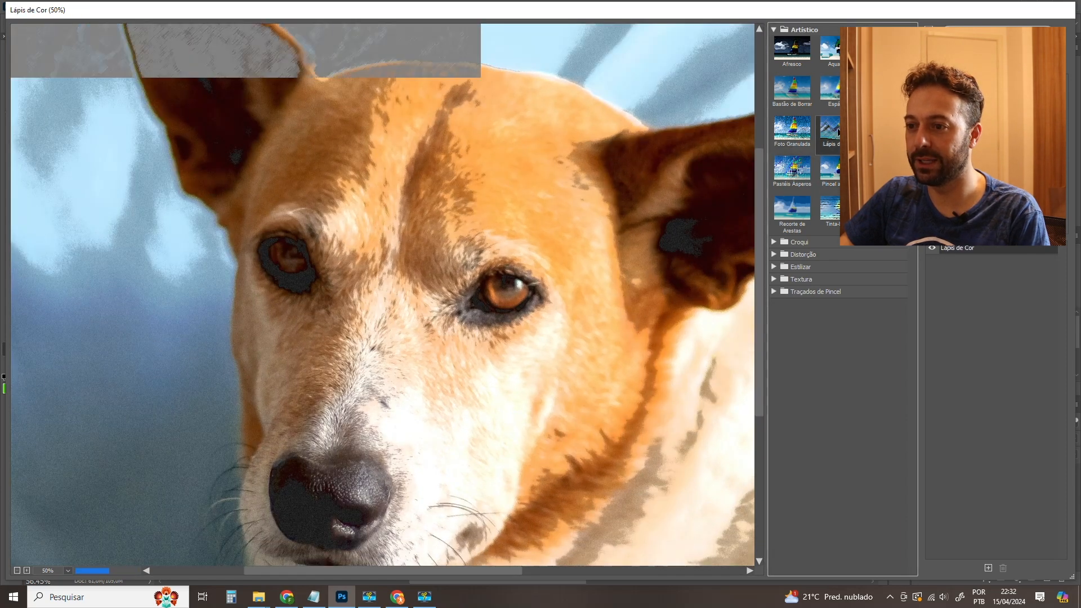
{"action": "left_click", "coordinate": [882, 132]}
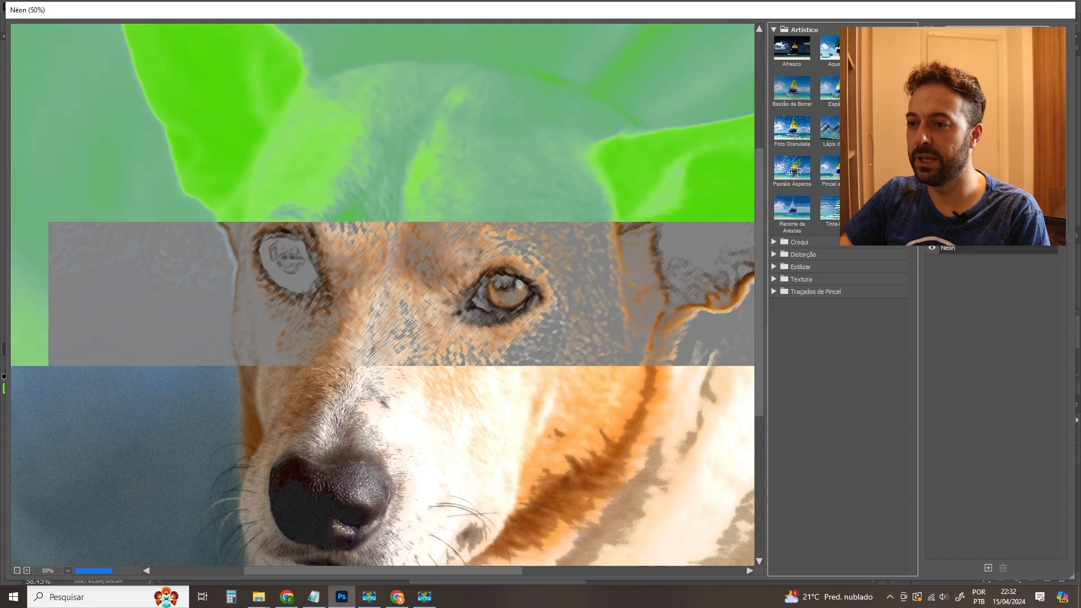
{"action": "left_click", "coordinate": [844, 209]}
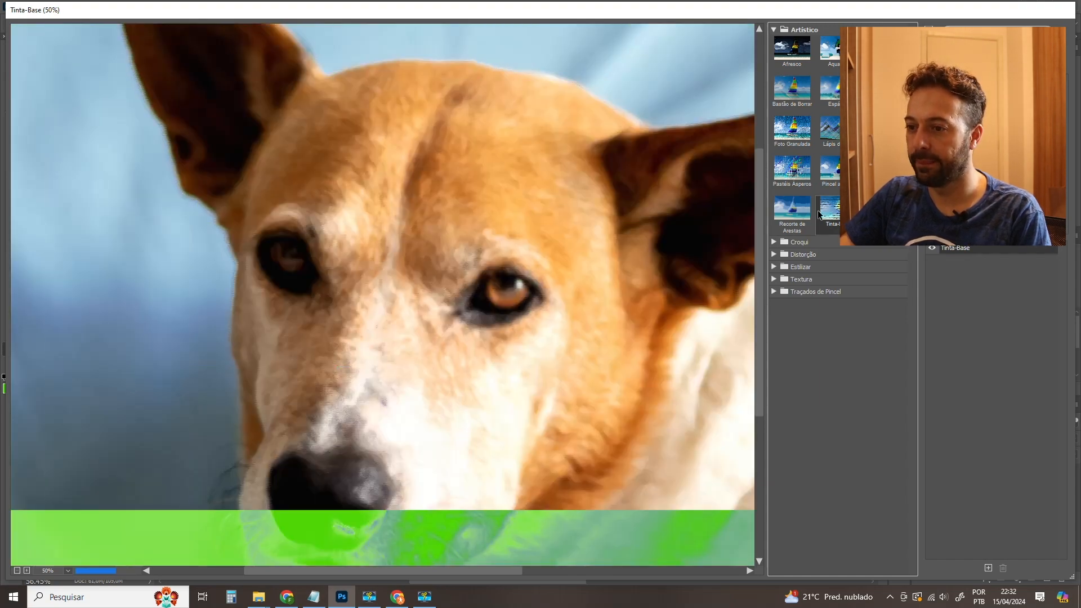
{"action": "left_click", "coordinate": [789, 208]}
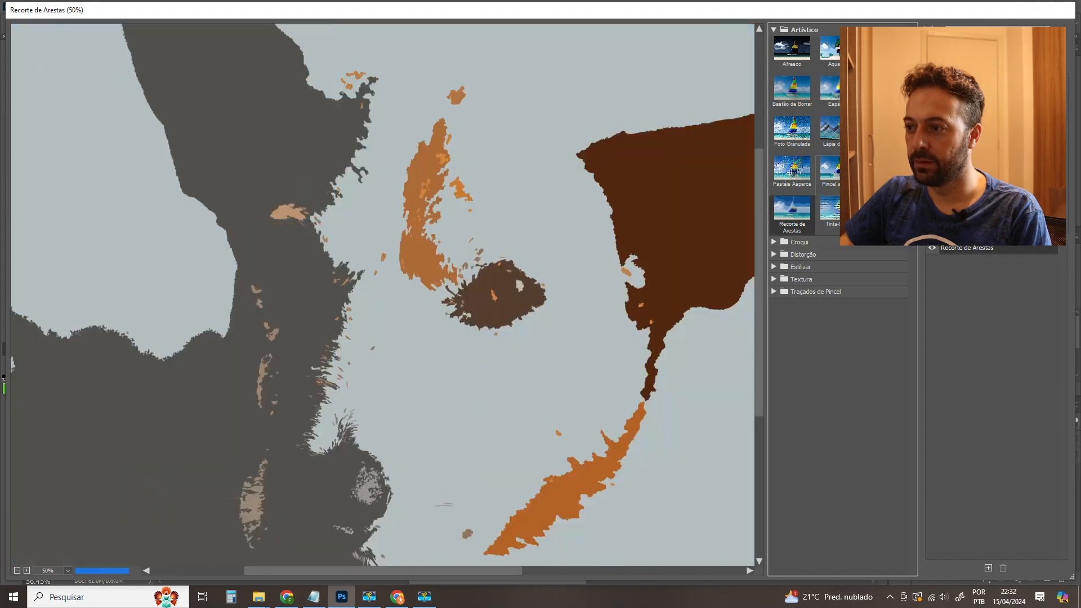
{"action": "key", "text": "Escape"}
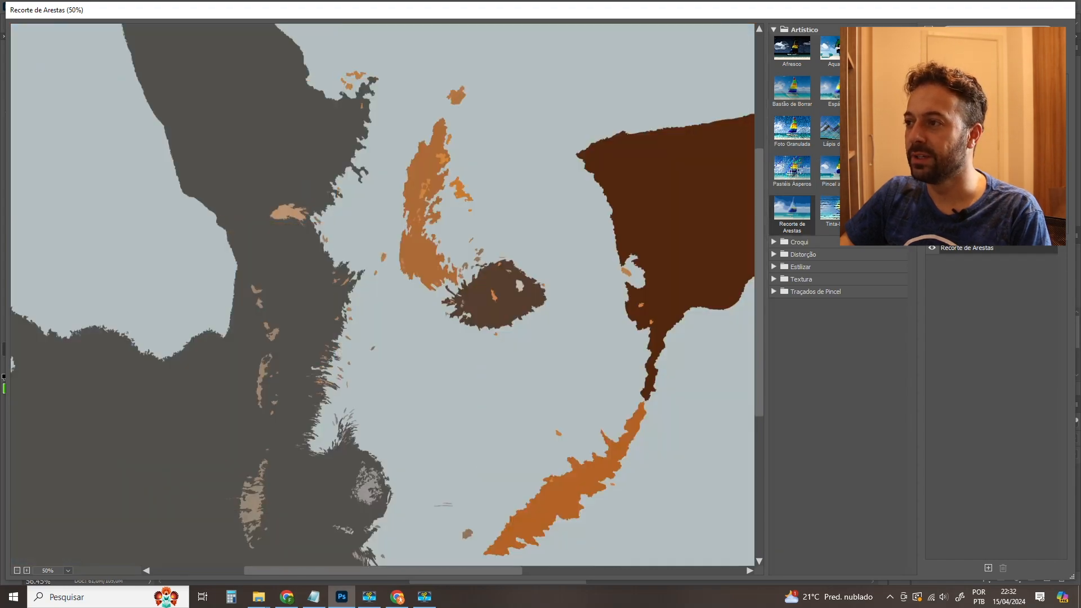
{"action": "key", "text": "ctrl+minus"}
{"action": "key", "text": "ctrl+minus"}
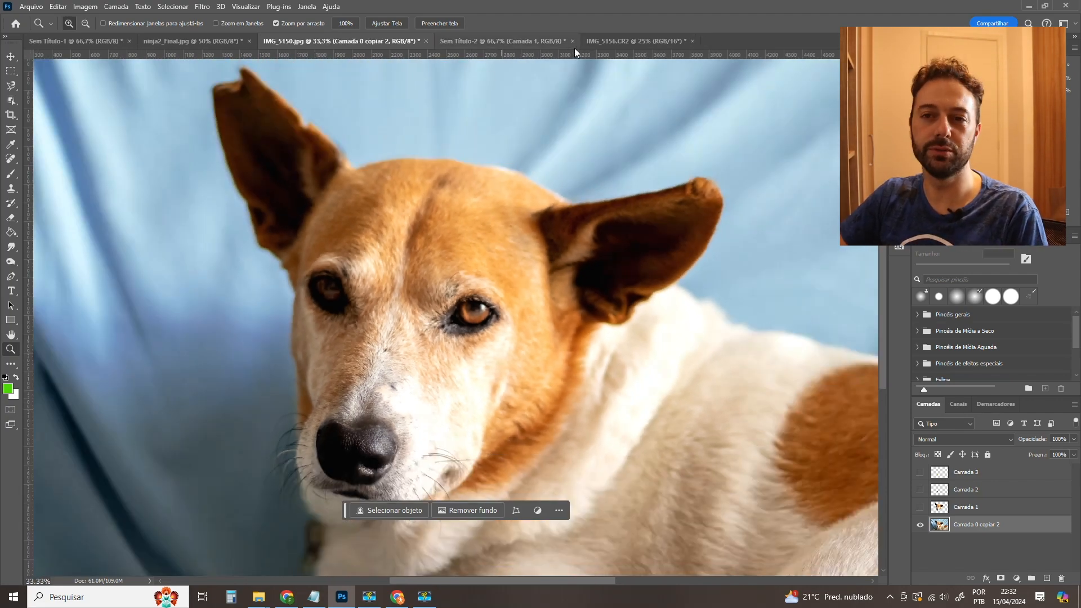
{"action": "left_click", "coordinate": [204, 7]}
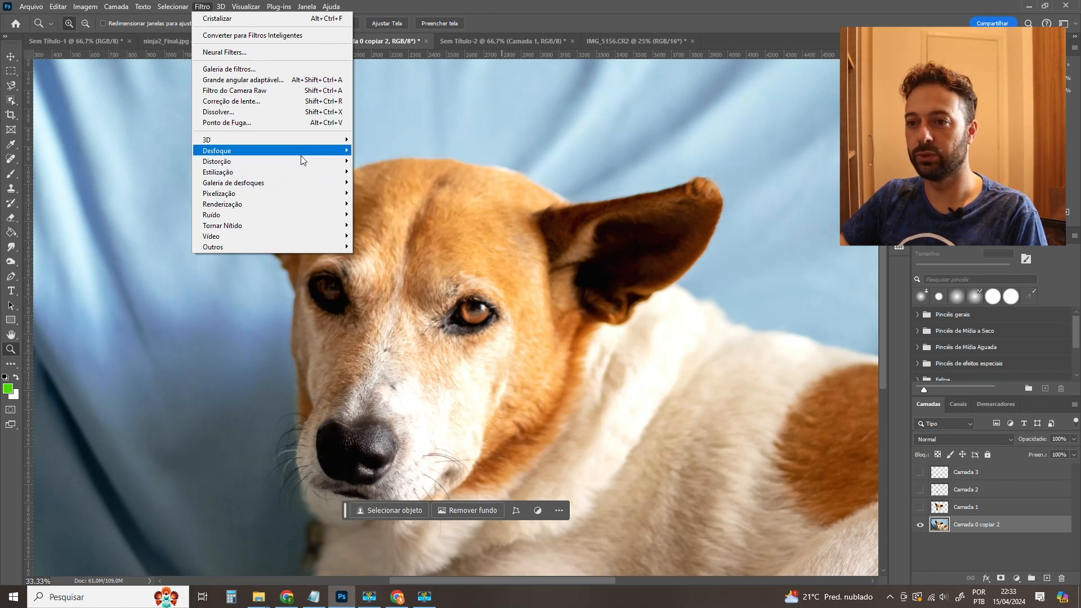
{"action": "mouse_move", "coordinate": [301, 160]}
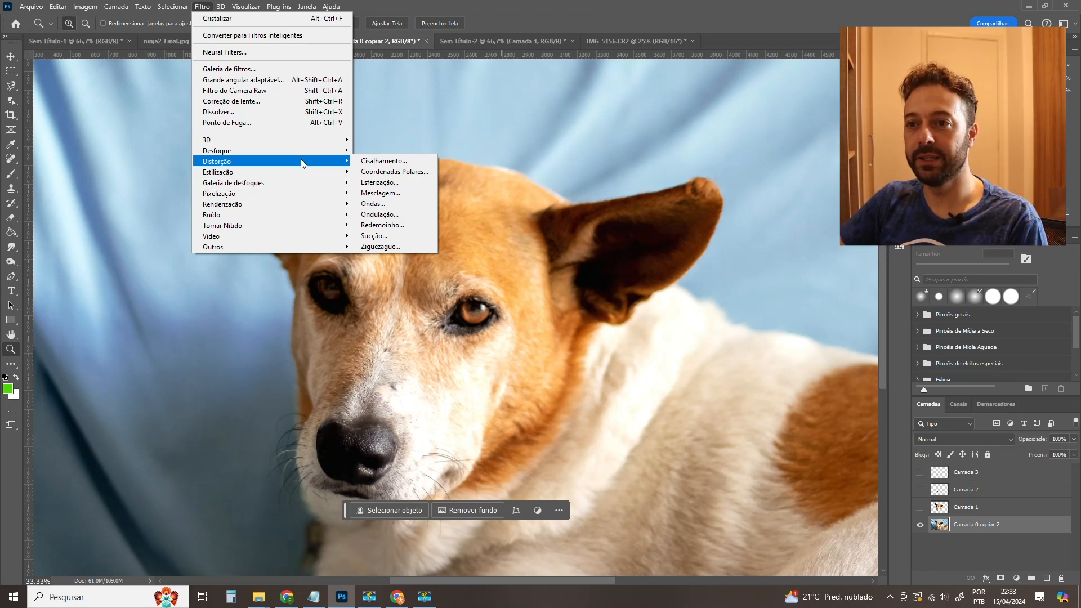
{"action": "left_click", "coordinate": [208, 8]}
Preview Gaussian Blur on the dog photo at varying radii, up to 562.5 pixels and back down to 8.6 pixels, and cancel the filter.
{"action": "left_click", "coordinate": [208, 8]}
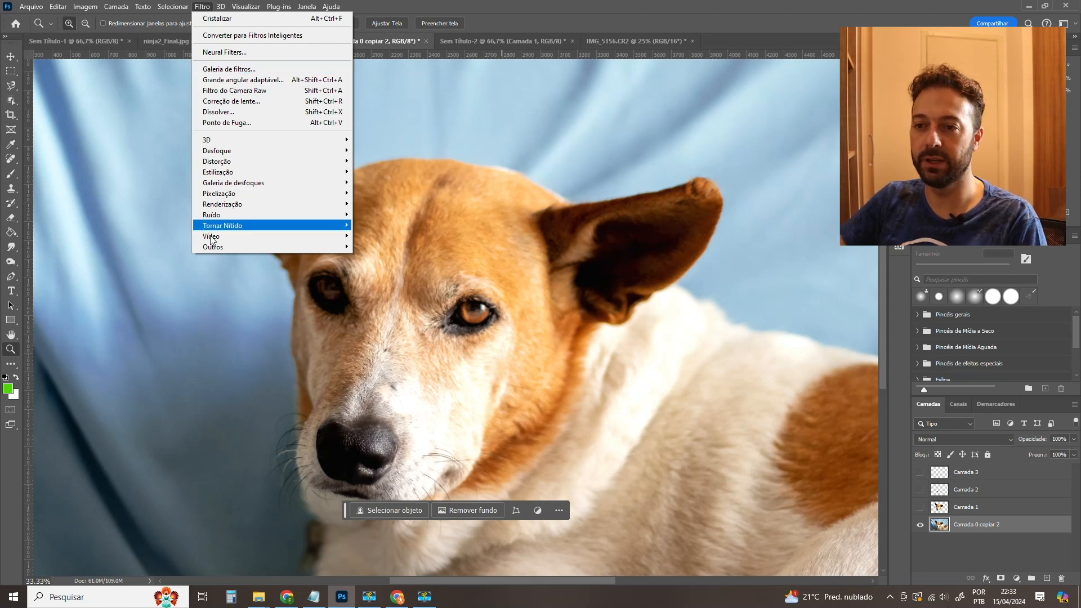
{"action": "mouse_move", "coordinate": [256, 226]}
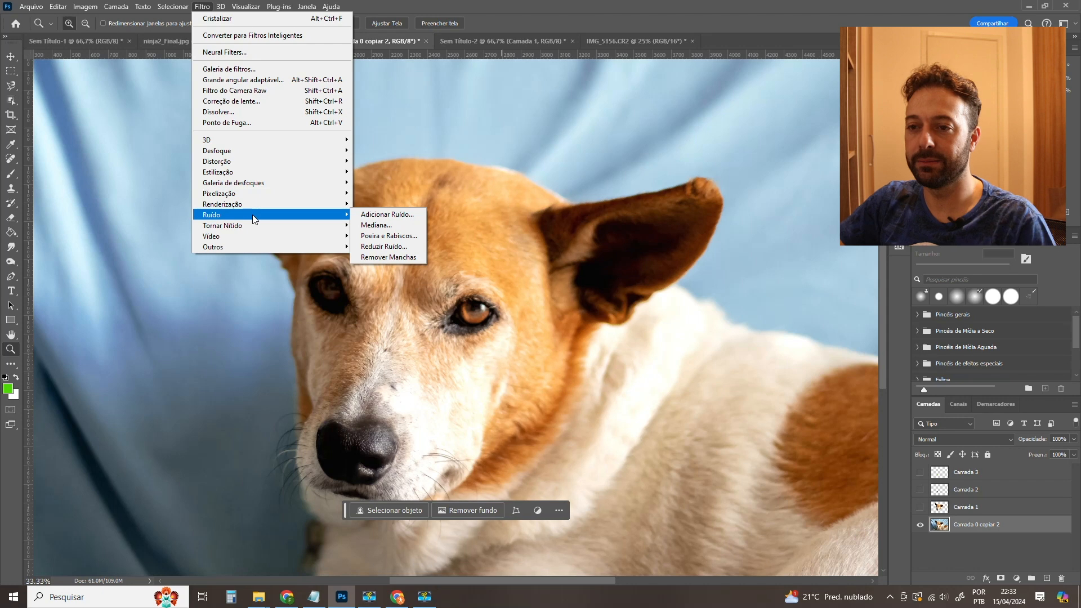
{"action": "mouse_move", "coordinate": [271, 150]}
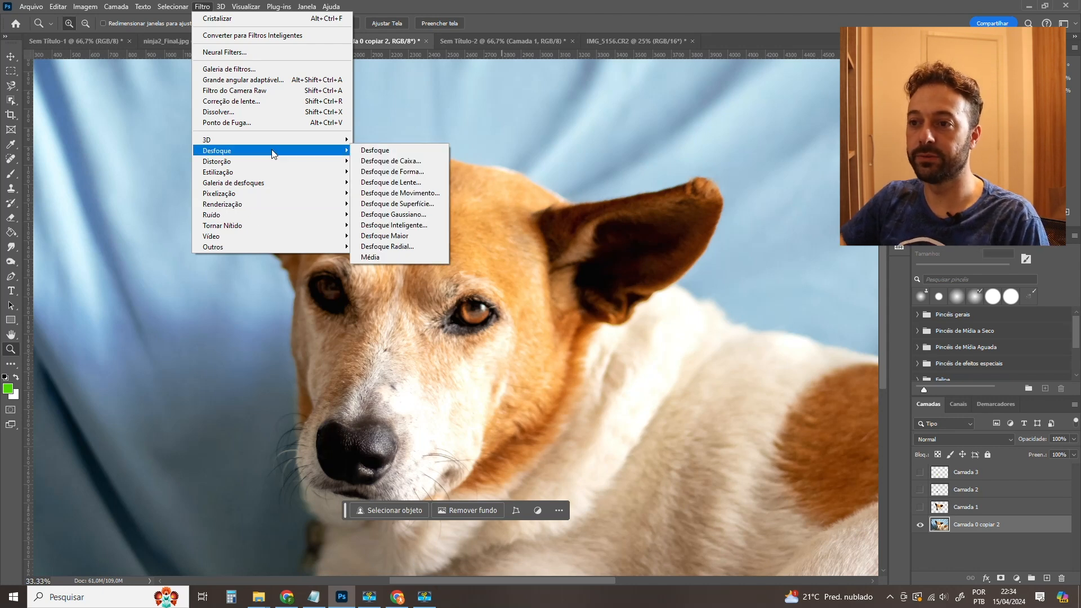
{"action": "left_click", "coordinate": [412, 216]}
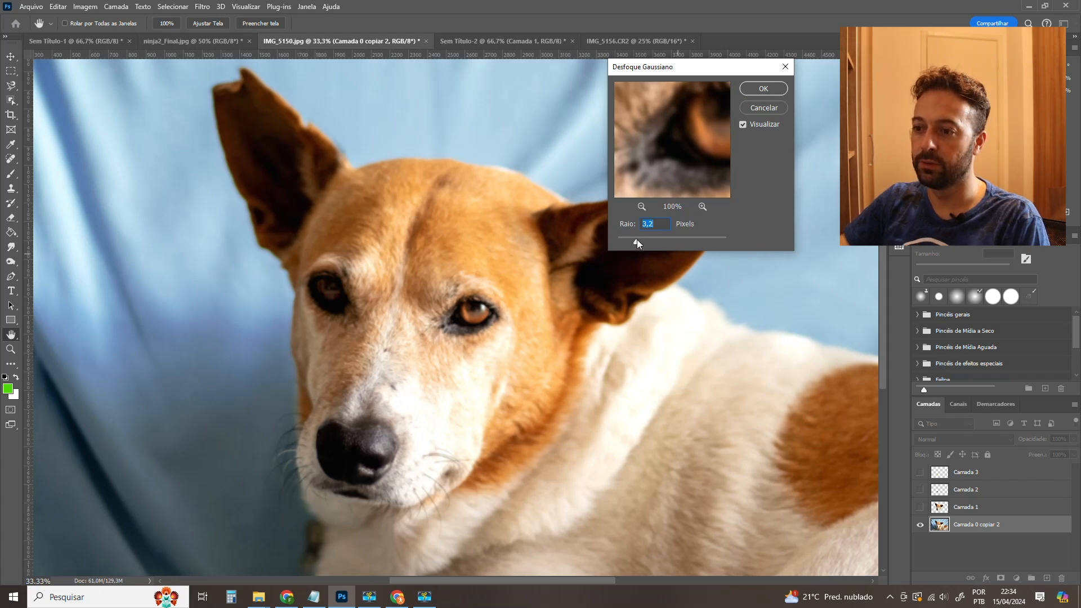
{"action": "left_click_drag", "start_coordinate": [677, 239], "coordinate": [687, 239]}
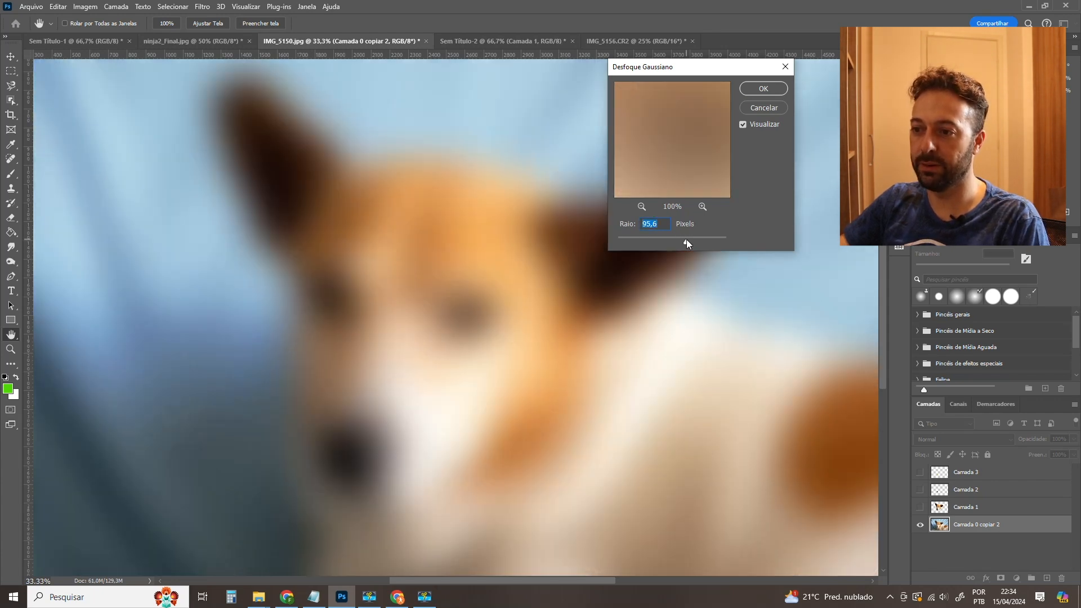
{"action": "left_click_drag", "start_coordinate": [652, 245], "coordinate": [718, 241]}
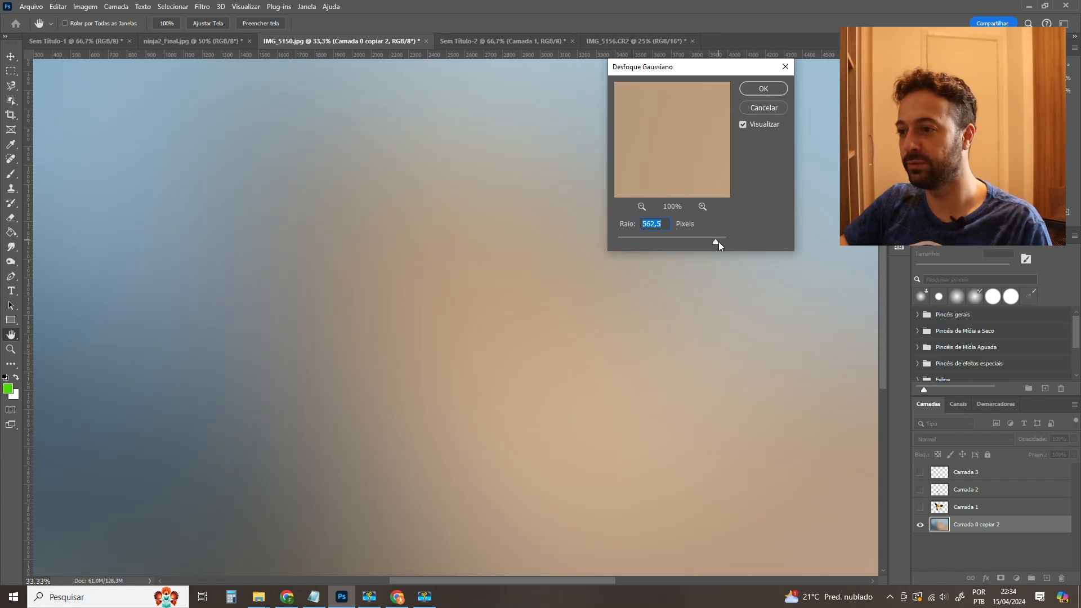
{"action": "left_click_drag", "start_coordinate": [713, 242], "coordinate": [648, 243]}
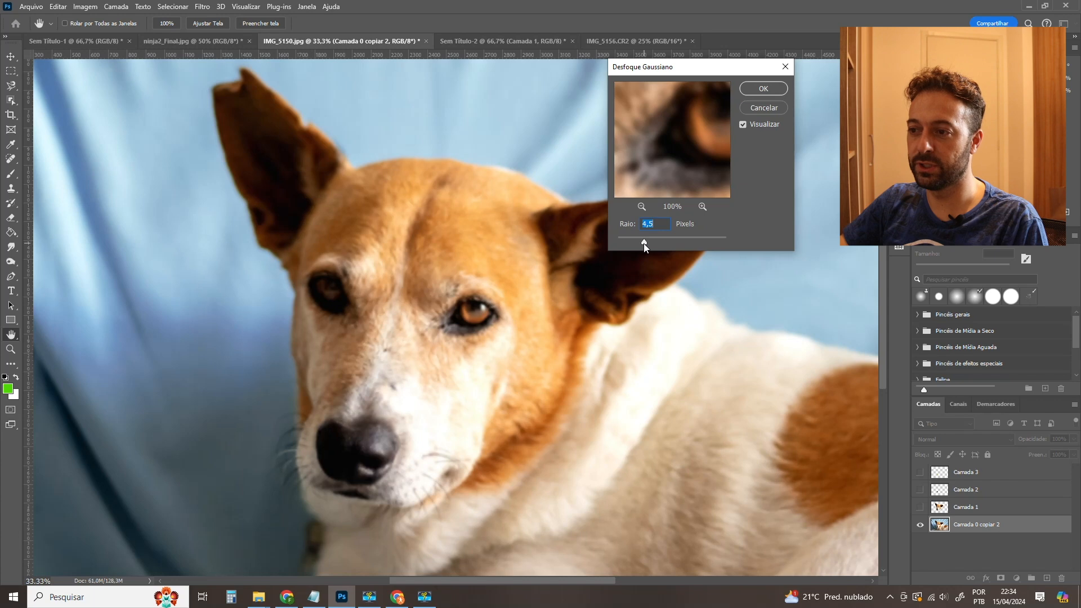
{"action": "left_click_drag", "start_coordinate": [646, 242], "coordinate": [656, 242]}
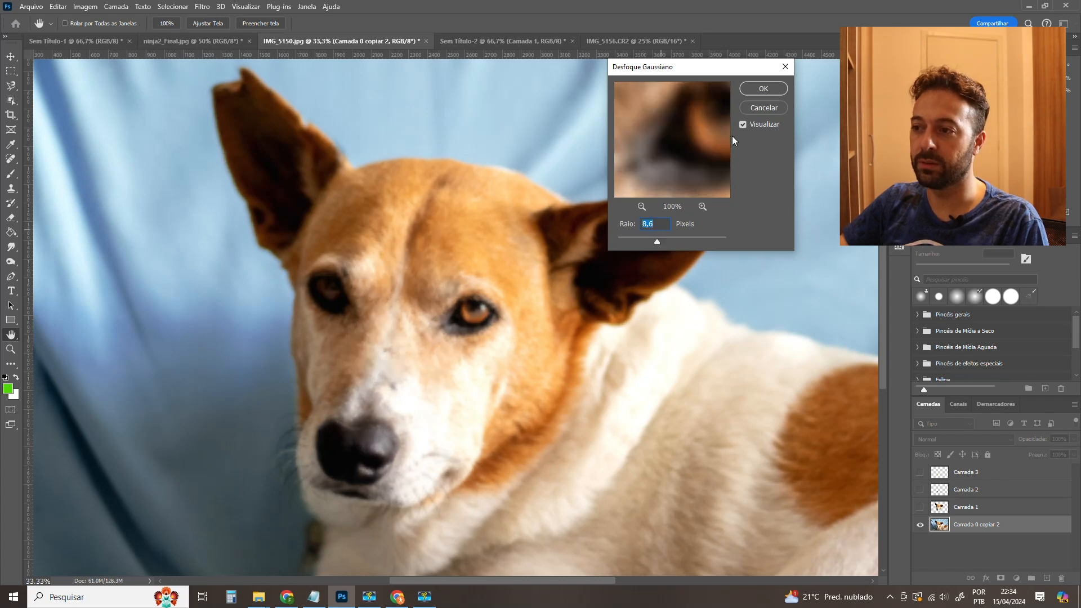
{"action": "left_click", "coordinate": [763, 108]}
Select the dog, including its outstretched front leg, on Camada 0 copiar 2 with the Object Selection tool.
{"action": "key", "text": "z"}
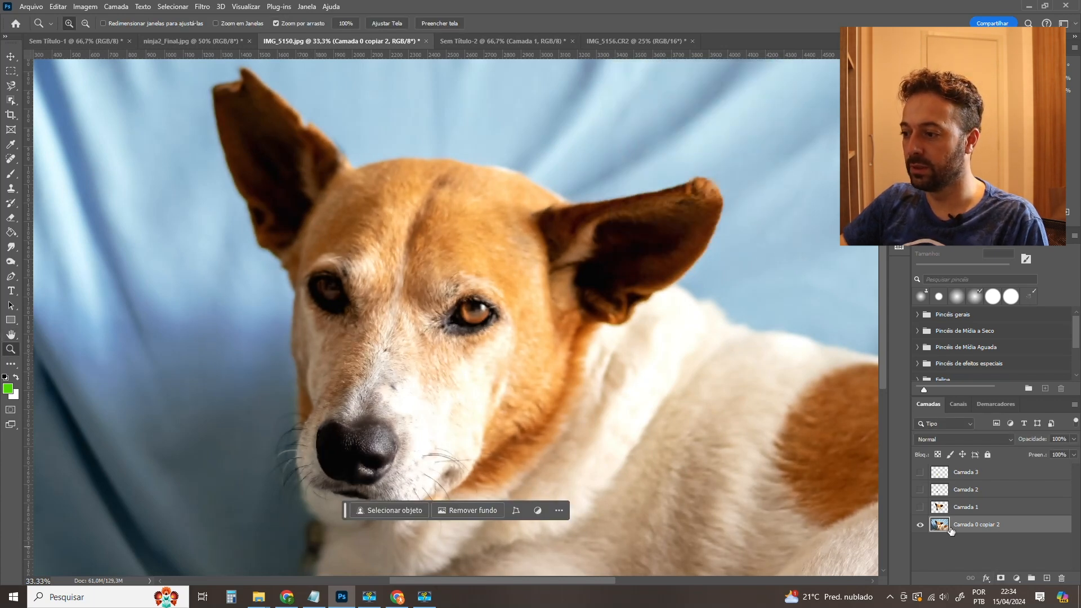
{"action": "key", "text": "ctrl+minus"}
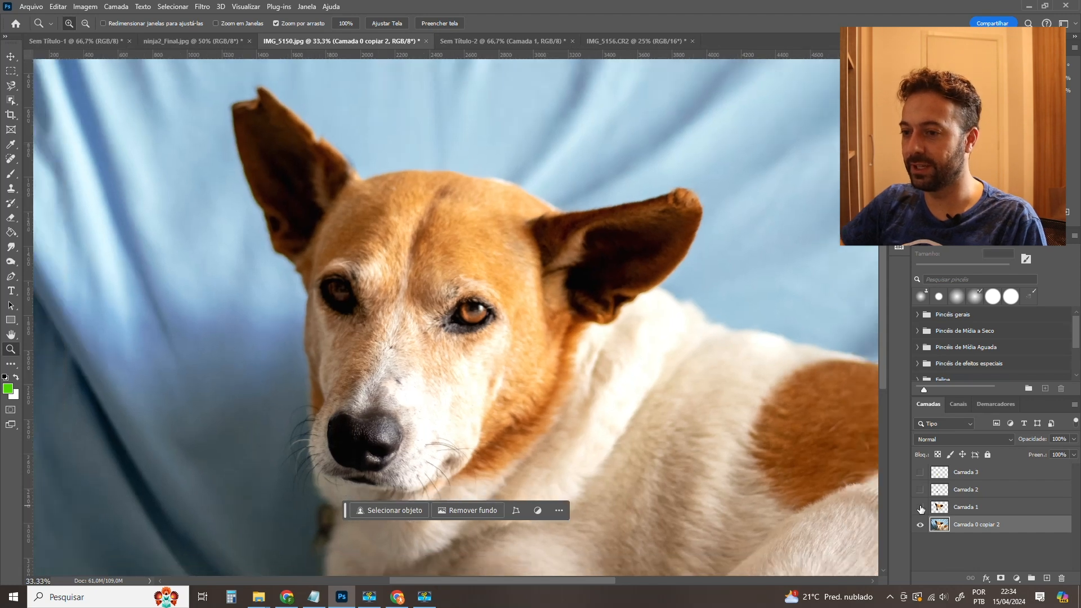
{"action": "left_click", "coordinate": [920, 507]}
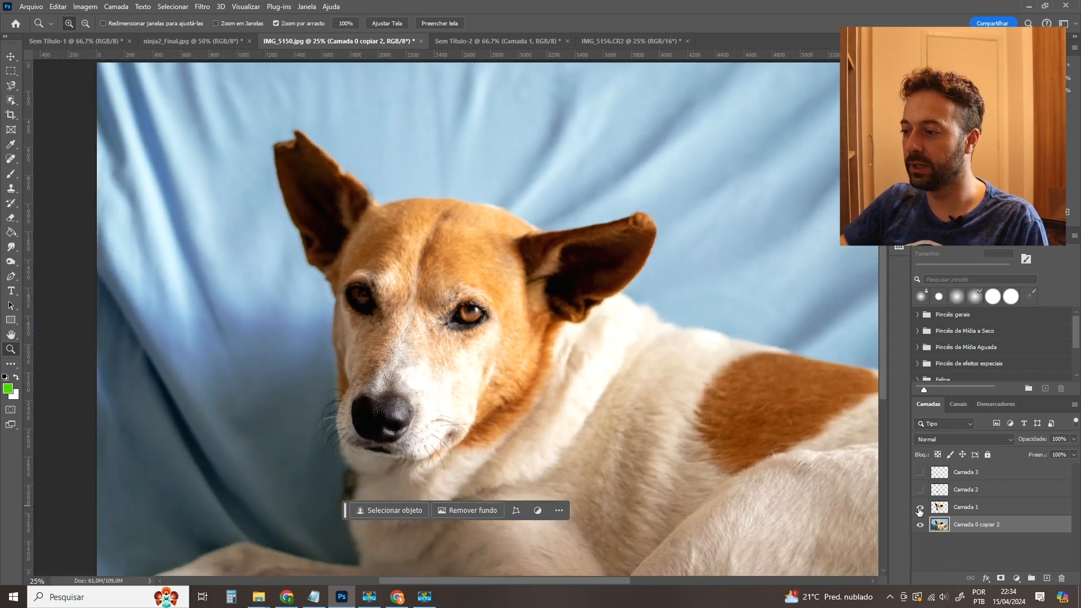
{"action": "left_click_drag", "start_coordinate": [542, 257], "coordinate": [580, 251]}
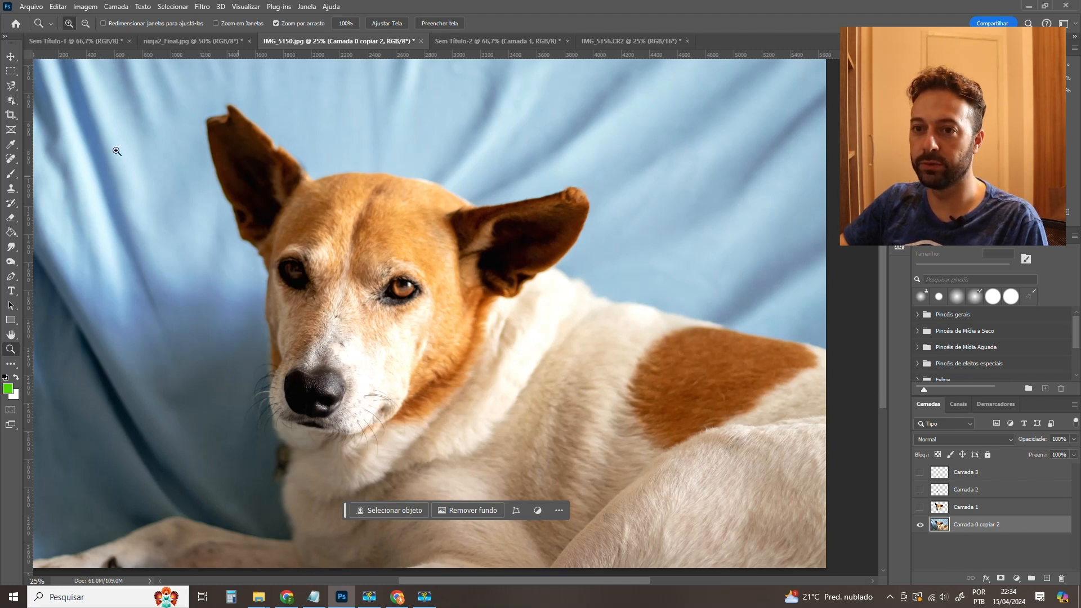
{"action": "left_click", "coordinate": [11, 101]}
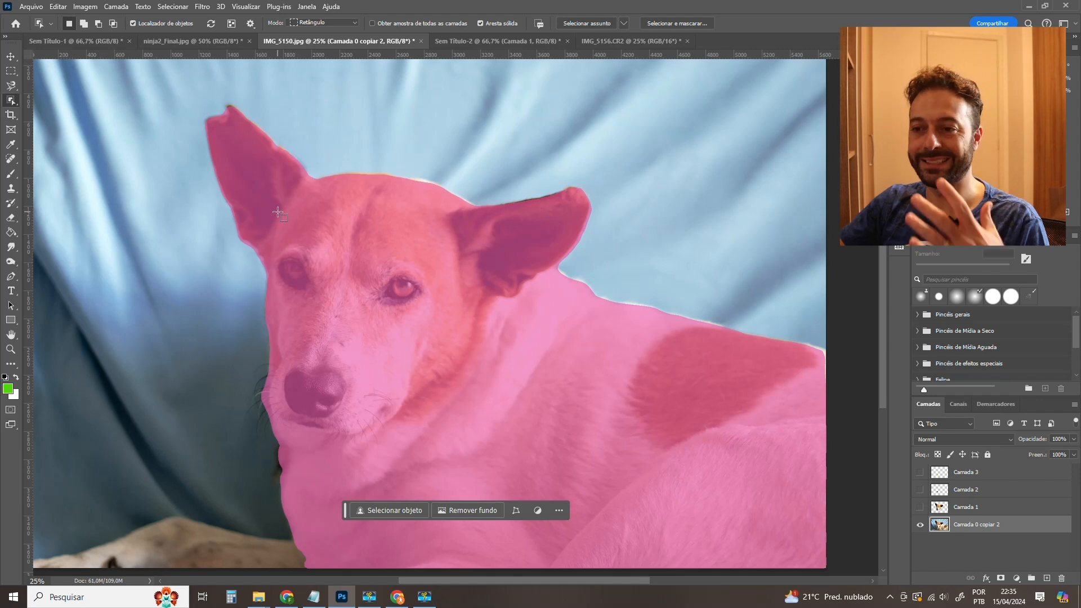
{"action": "left_click", "coordinate": [336, 230]}
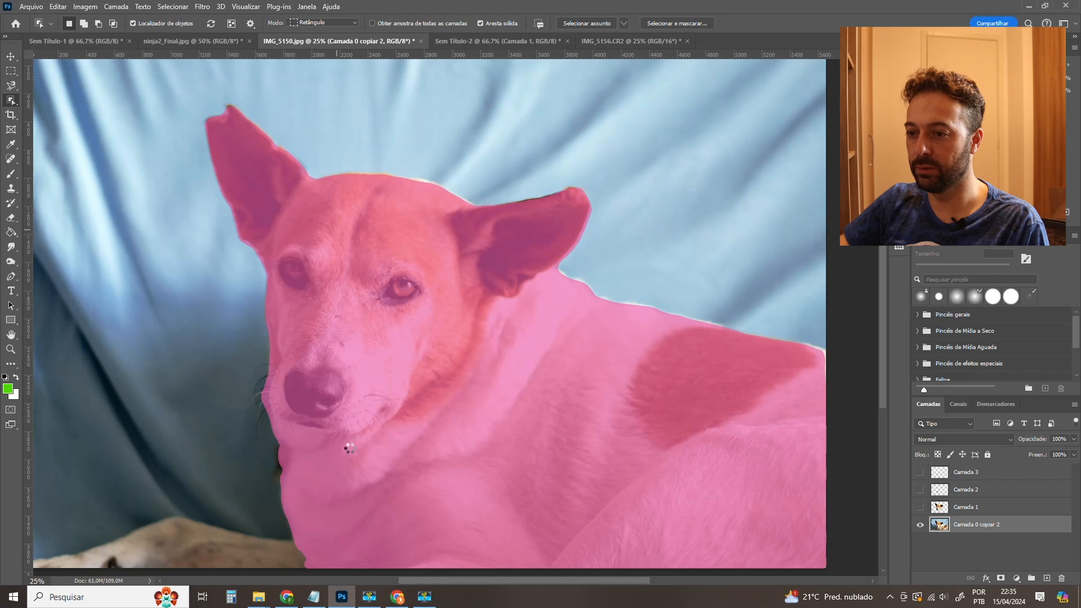
{"action": "left_click", "coordinate": [546, 364]}
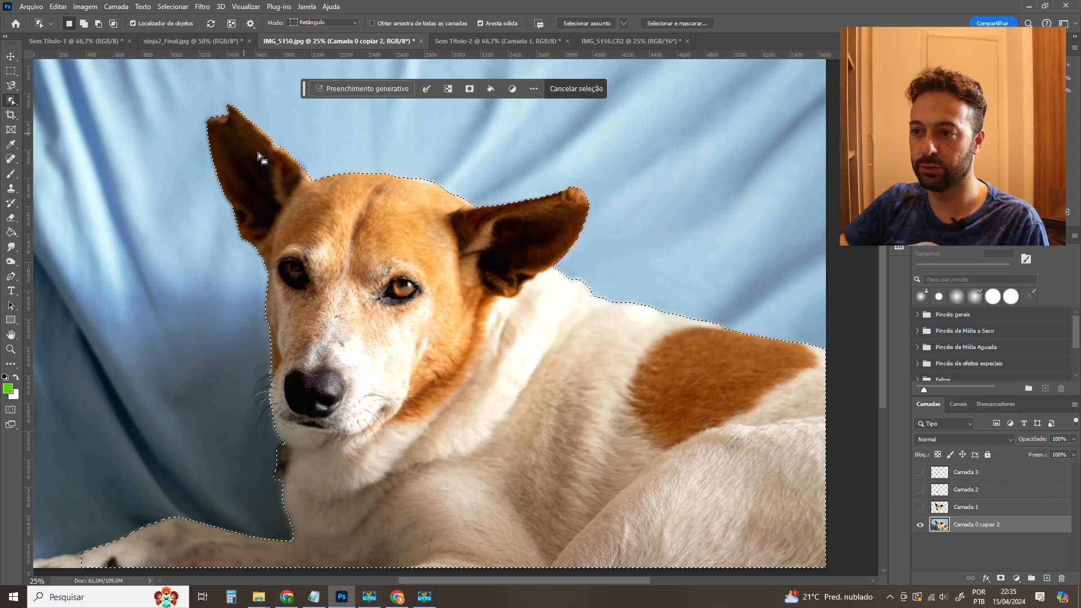
Copy the selected dog to a new layer and hide Camada 0 copiar 2.
{"action": "key", "text": "ctrl+j"}
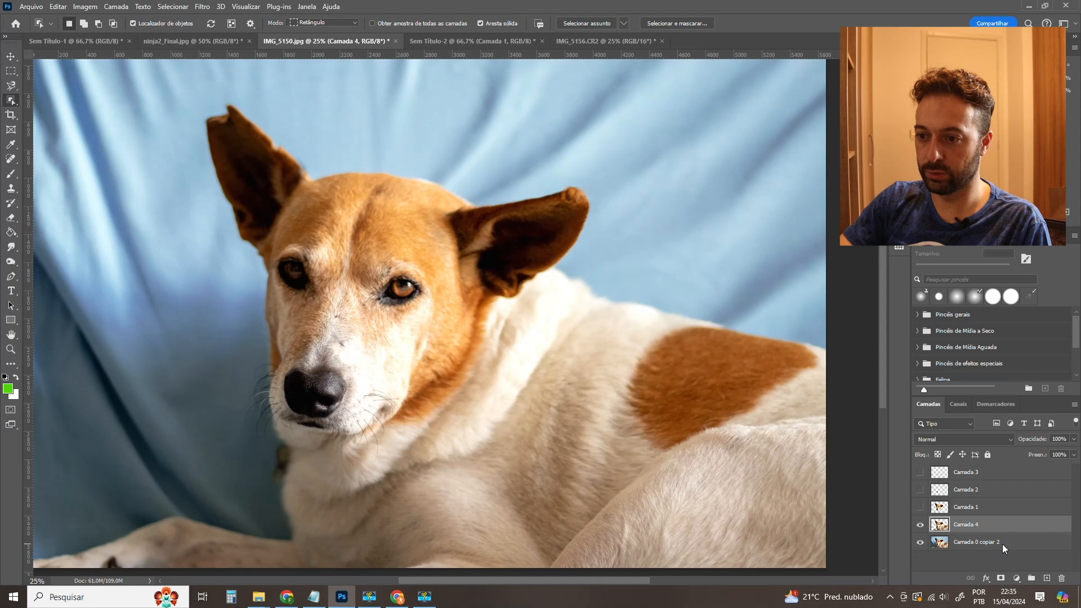
{"action": "left_click", "coordinate": [920, 542]}
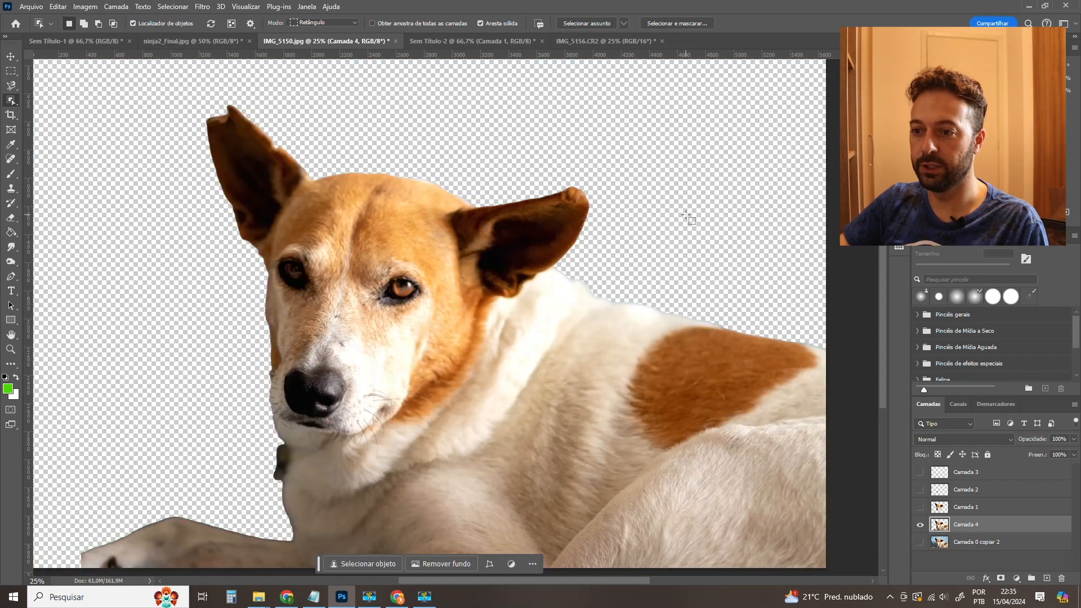
{"action": "key", "text": "ctrl+minus"}
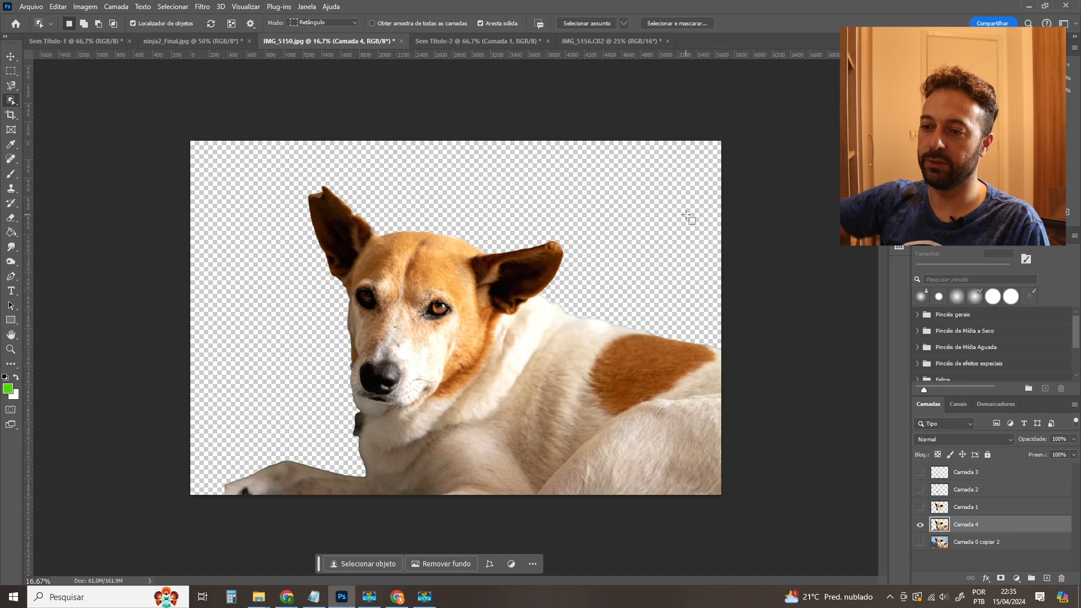
Make Camada 0 copiar 2 the active layer and show it again for work on the dog's cut-off paw.
{"action": "key", "text": "alt+bracketleft"}
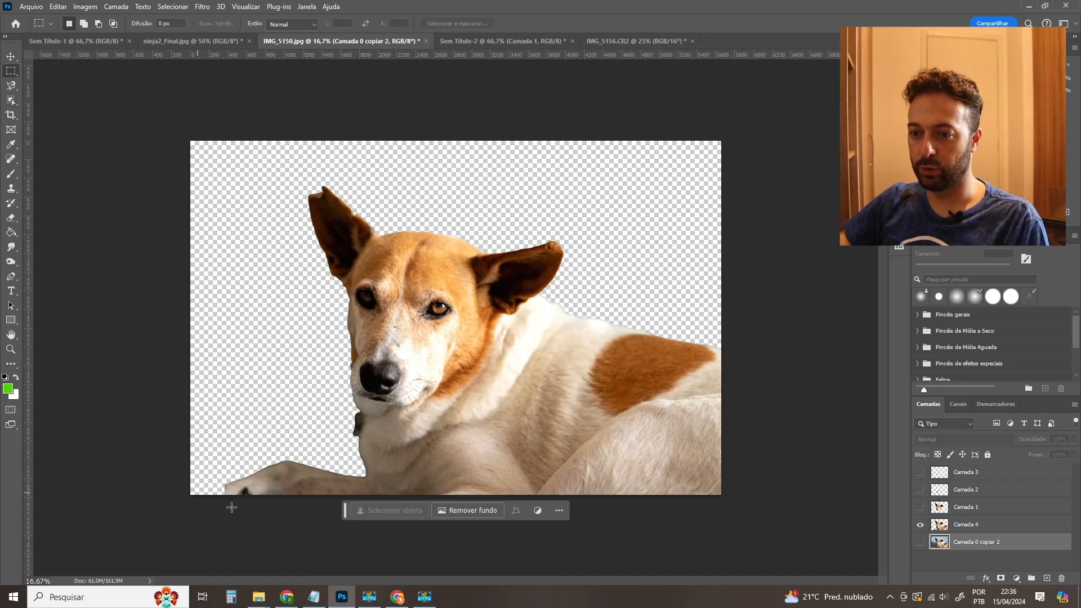
{"action": "key", "text": "z"}
{"action": "left_click_drag", "start_coordinate": [197, 499], "coordinate": [786, 516]}
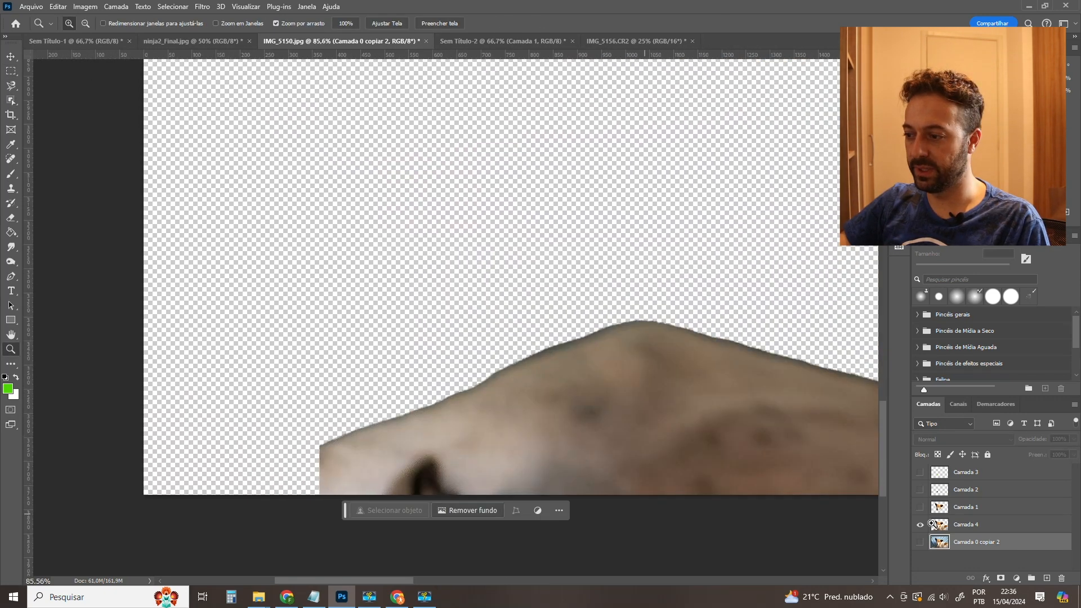
{"action": "left_click", "coordinate": [921, 542]}
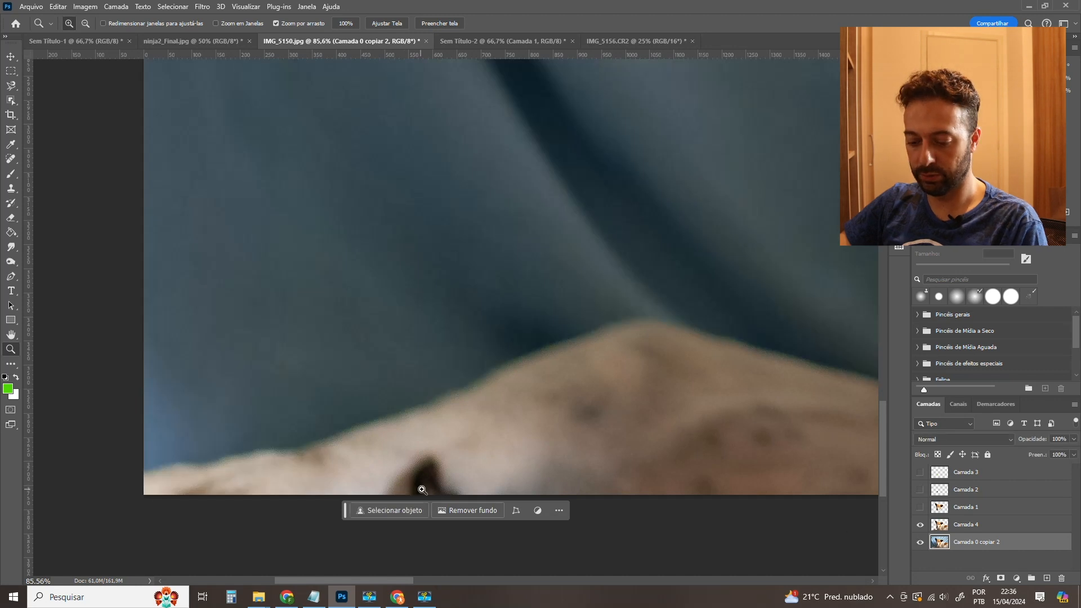
Select the missing paw tip with the Magnetic Lasso, copy it to a new layer, and check it with Camada 0 copiar 2 hidden.
{"action": "key", "text": "l"}
{"action": "left_click", "coordinate": [366, 426]}
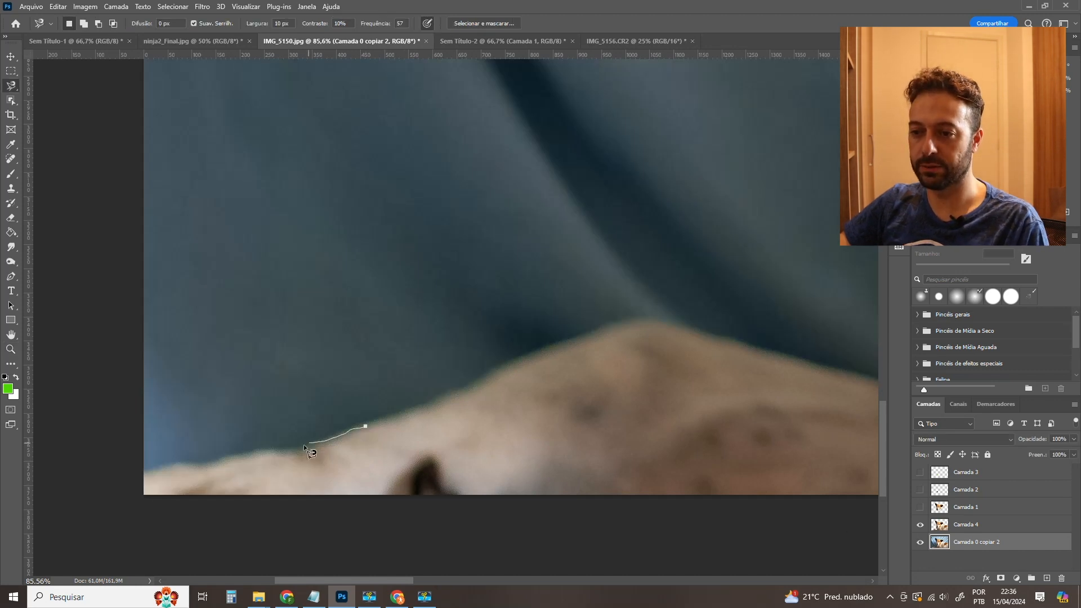
{"action": "left_click", "coordinate": [121, 490]}
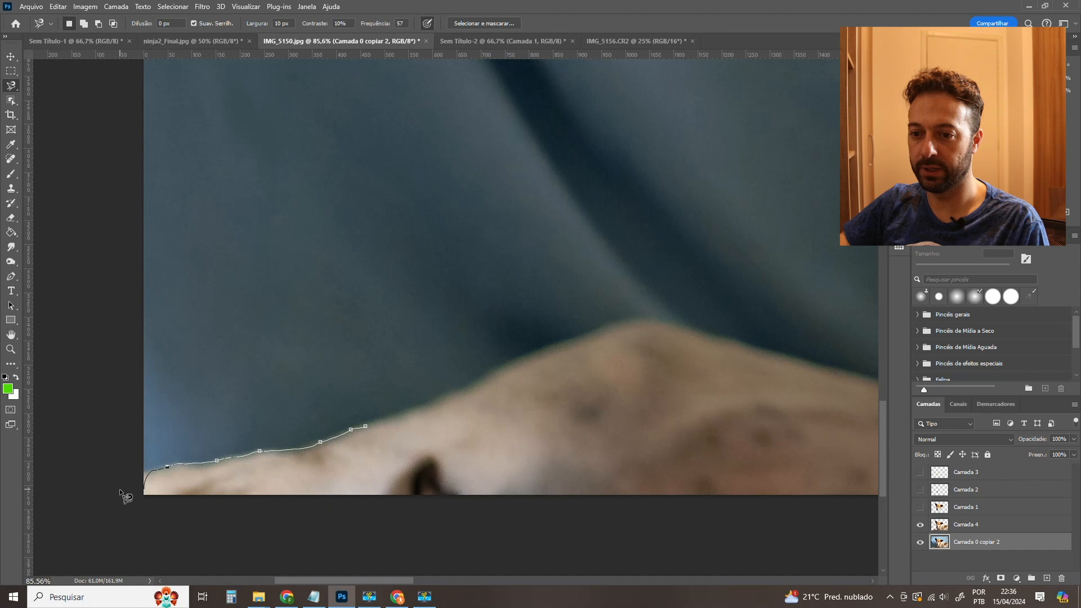
{"action": "double_click", "coordinate": [386, 547]}
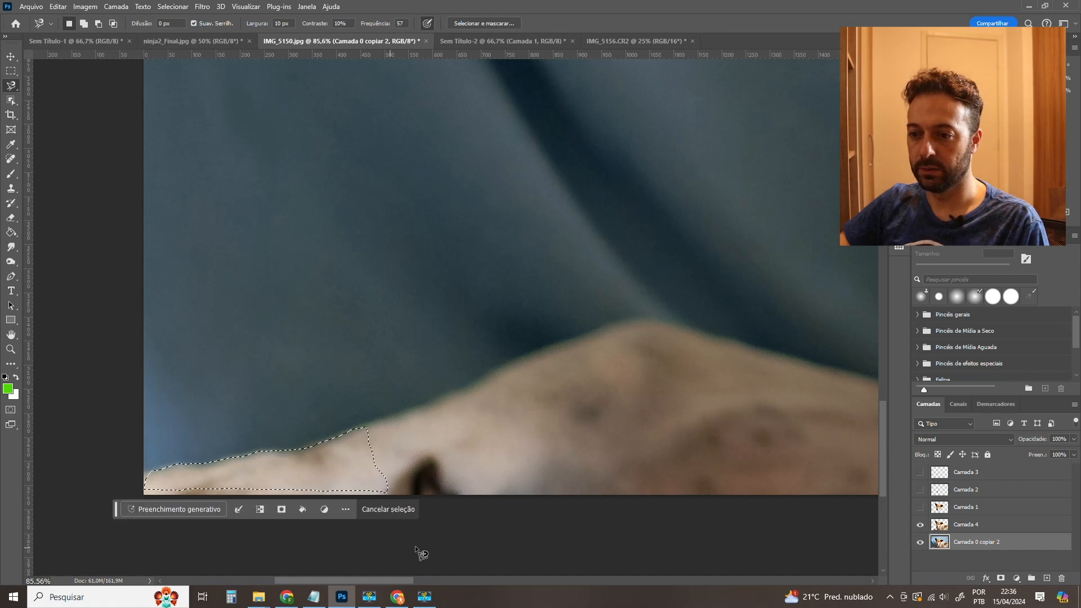
{"action": "key", "text": "ctrl+j"}
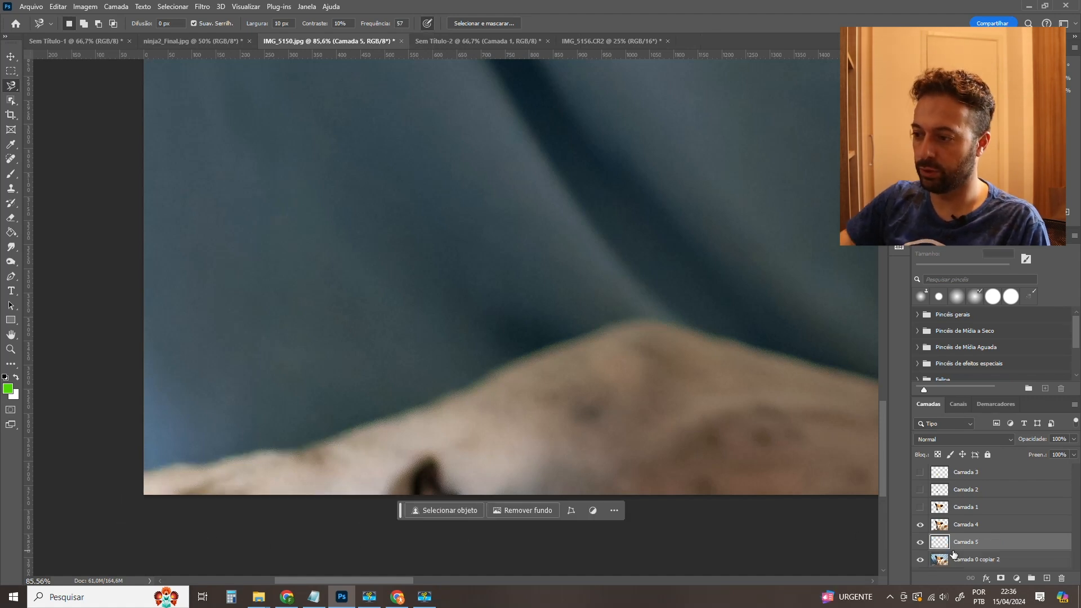
{"action": "left_click", "coordinate": [920, 559]}
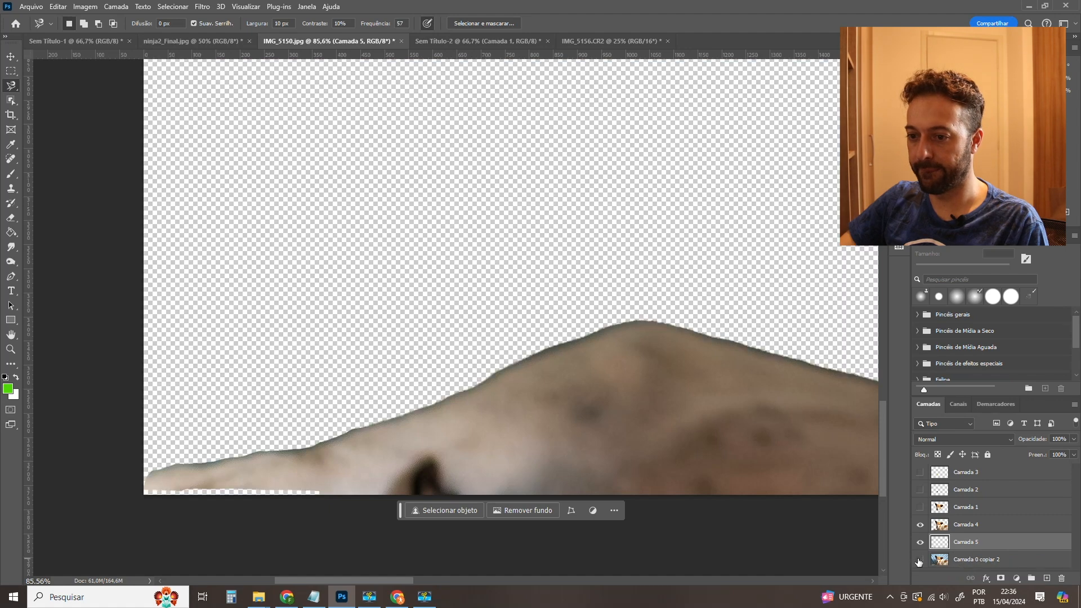
{"action": "left_click", "coordinate": [920, 559]}
Hide Camada 5 and make Camada 0 copiar 2 the active layer.
{"action": "key", "text": "m"}
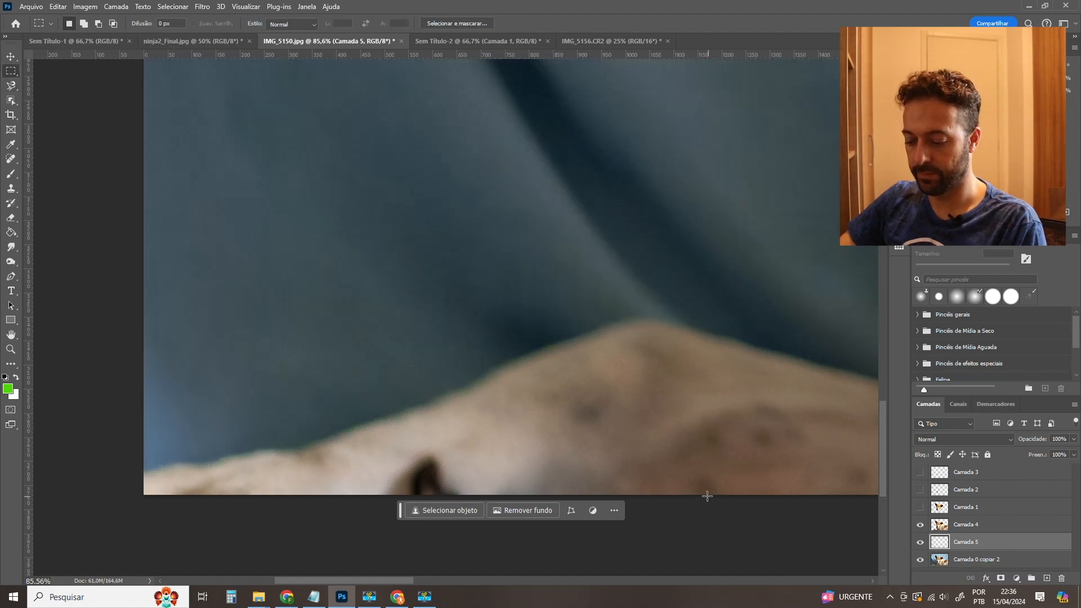
{"action": "key", "text": "l"}
{"action": "left_click", "coordinate": [944, 559]}
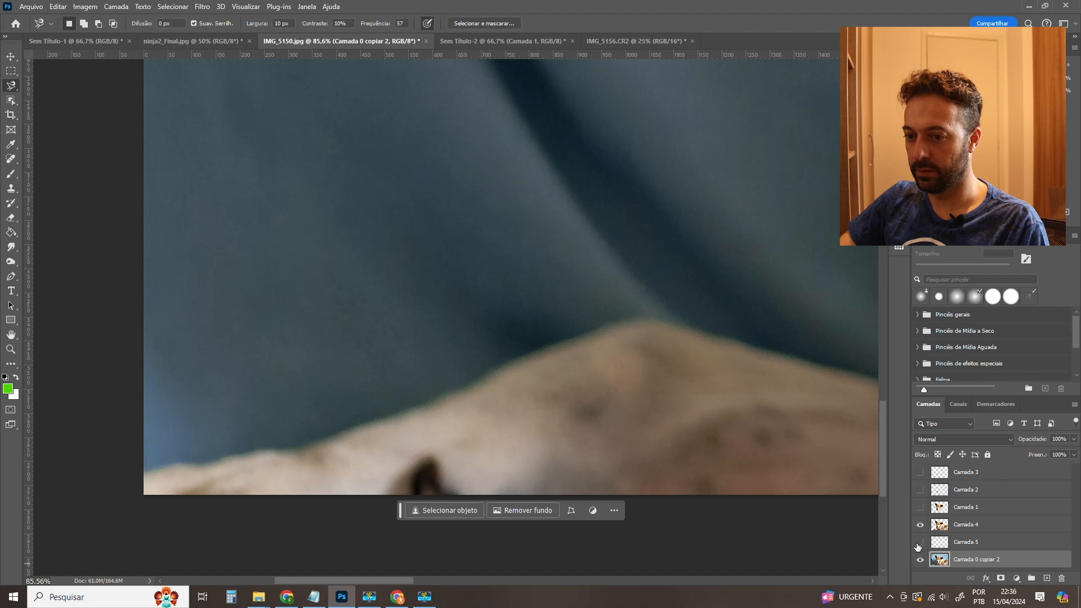
Try to outline the paw tip again with the Magnetic Lasso, and clear the selection.
{"action": "left_click", "coordinate": [293, 454]}
{"action": "double_click", "coordinate": [126, 491]}
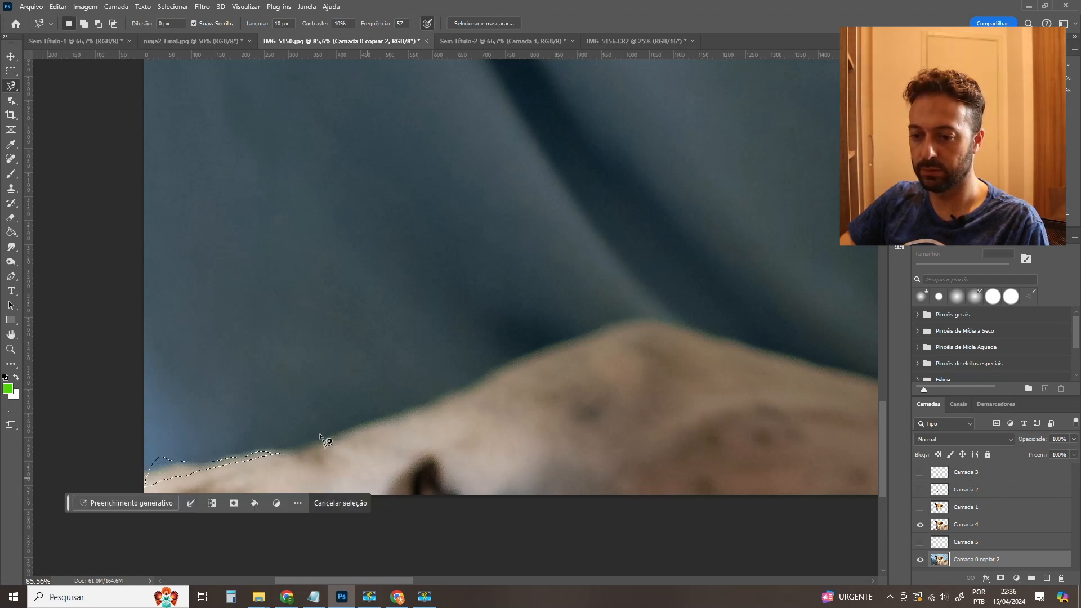
{"action": "key", "text": "m"}
{"action": "left_click", "coordinate": [264, 328]}
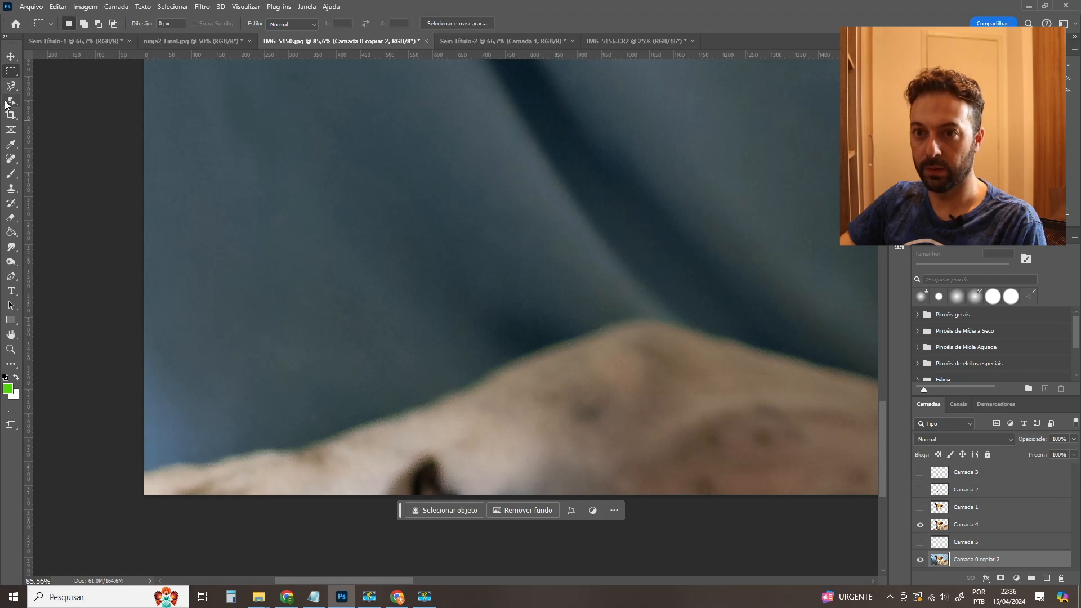
Select the dog's paw tip in the photo's lower-left corner with the Polygonal Lasso, extending past the canvas edge.
{"action": "left_click", "coordinate": [11, 86]}
{"action": "left_click", "coordinate": [63, 98]}
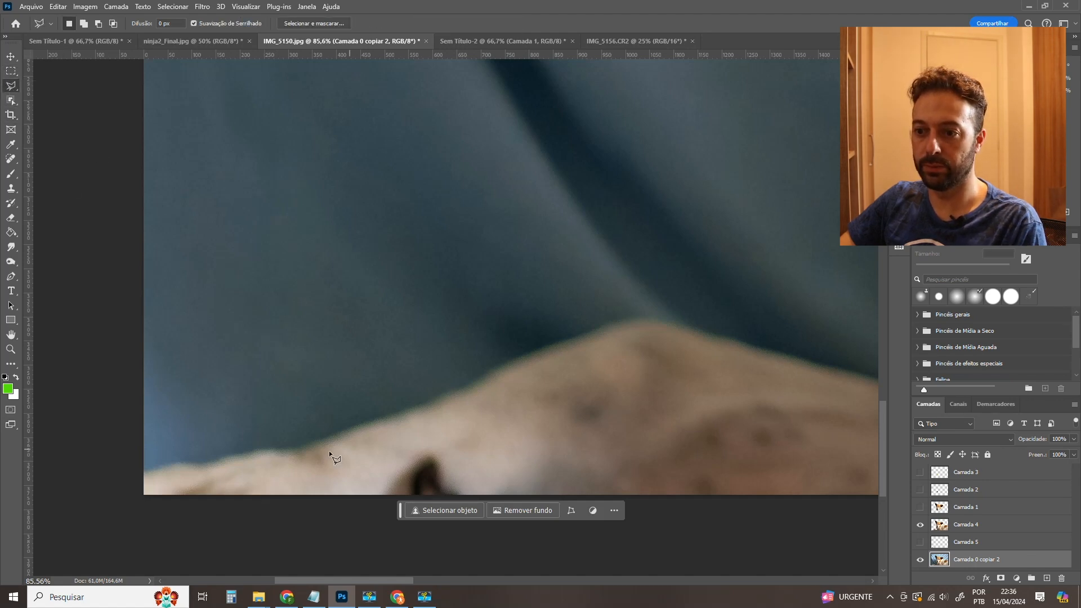
{"action": "left_click", "coordinate": [313, 457]}
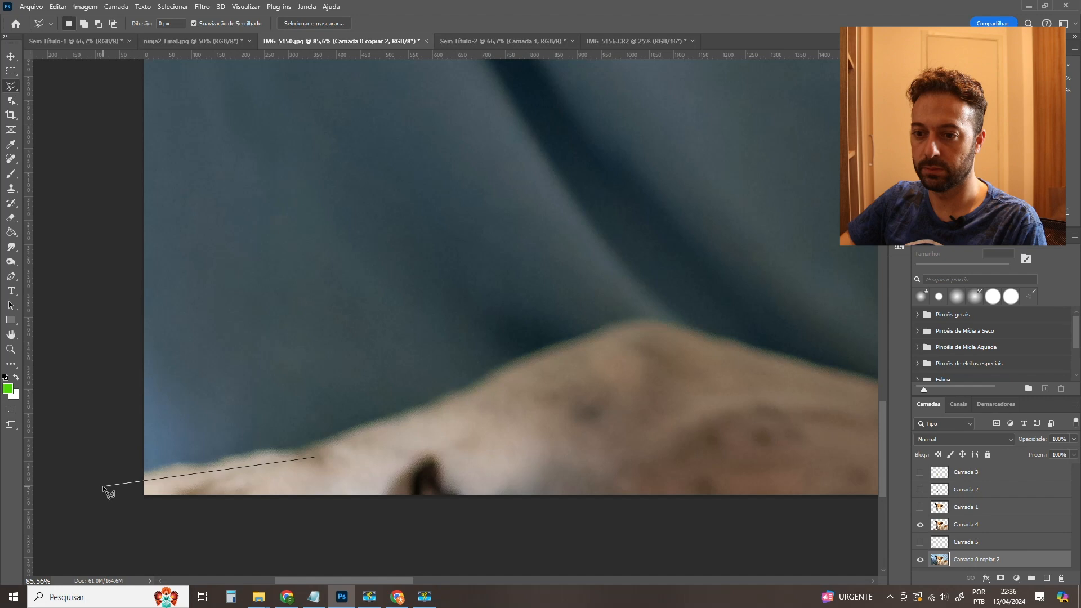
{"action": "double_click", "coordinate": [382, 536]}
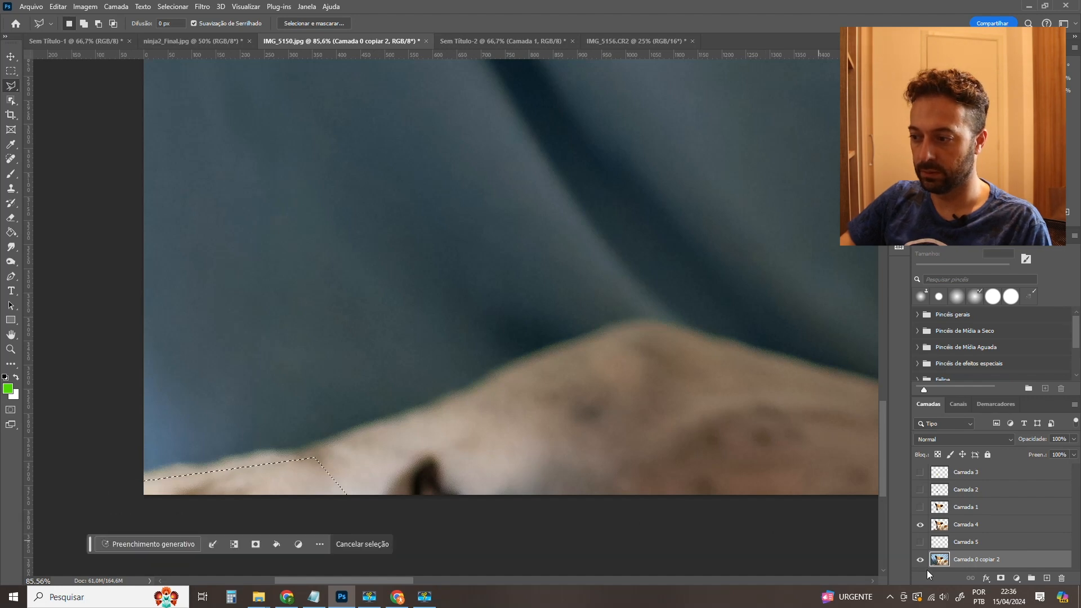
Copy the selected paw tip to a new layer and hide Camada 0 copiar 2.
{"action": "key", "text": "ctrl+j"}
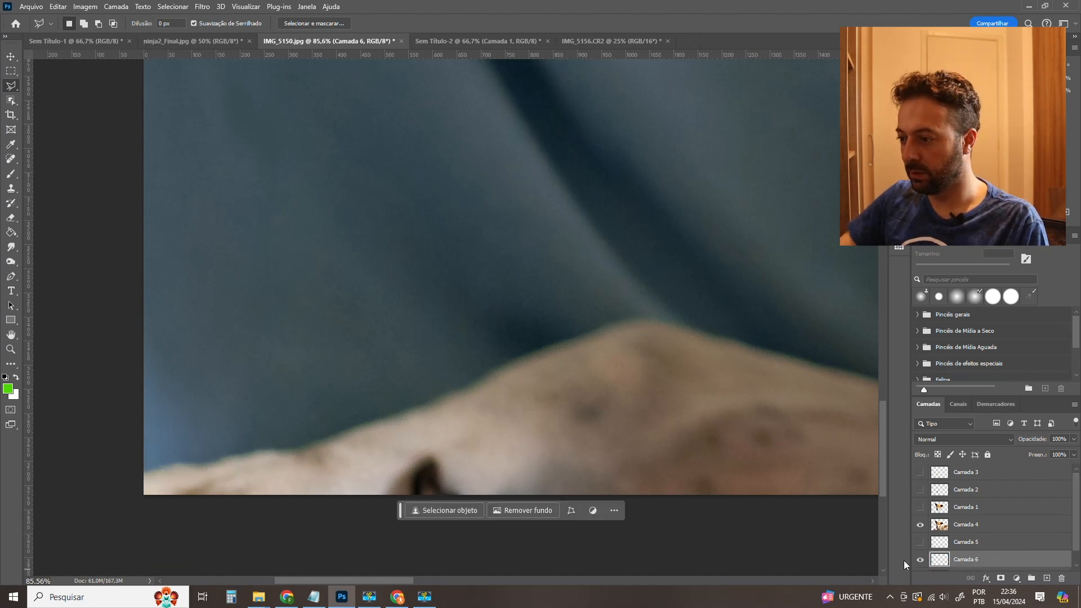
{"action": "scroll", "coordinate": [976, 559], "scroll_direction": "down", "scroll_amount": 1}
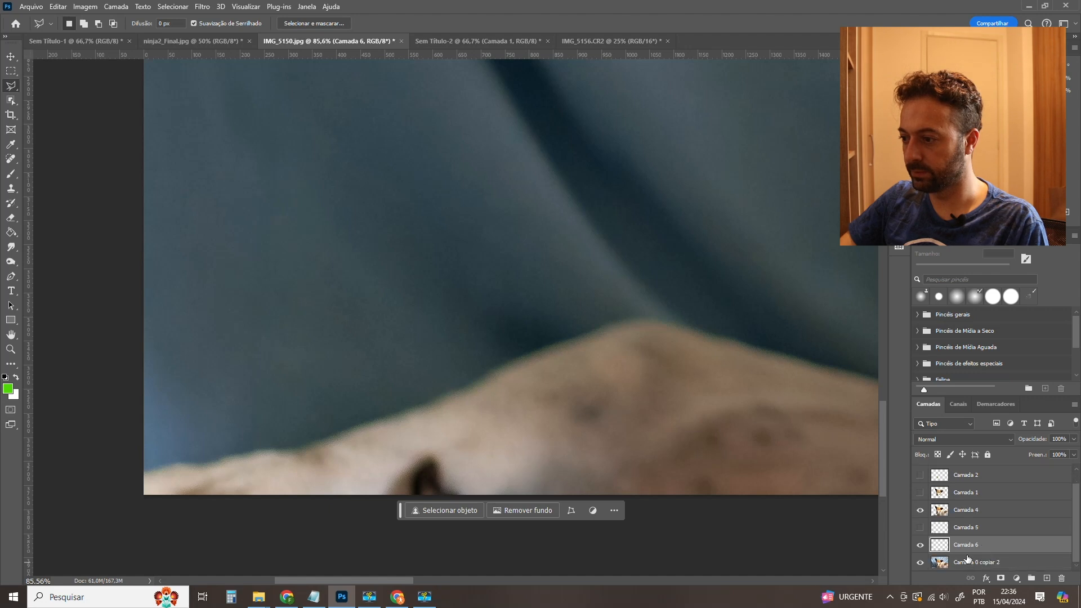
{"action": "left_click", "coordinate": [920, 561]}
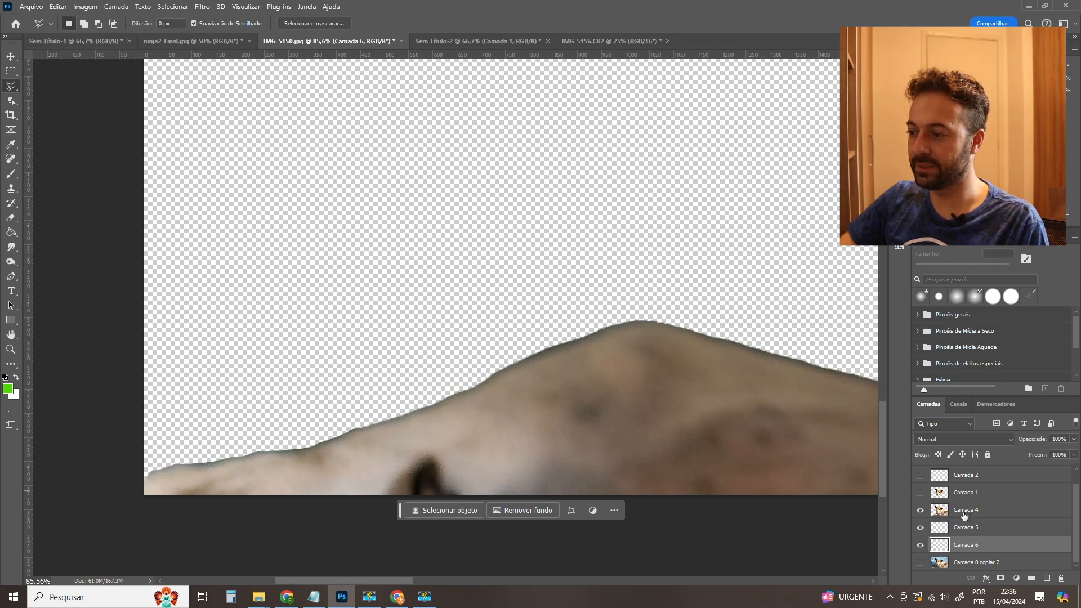
Compare the two paw tip layers, Camada 5 and Camada 6, by toggling their visibility, leaving both shown.
{"action": "left_click_drag", "start_coordinate": [919, 527], "coordinate": [918, 543]}
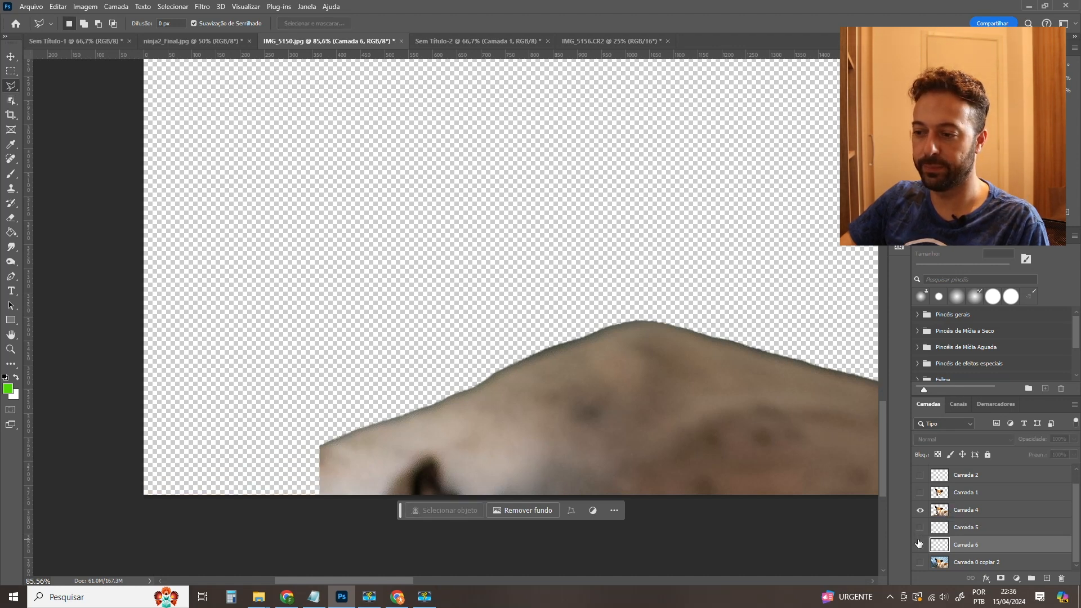
{"action": "left_click", "coordinate": [920, 528]}
{"action": "left_click", "coordinate": [920, 528]}
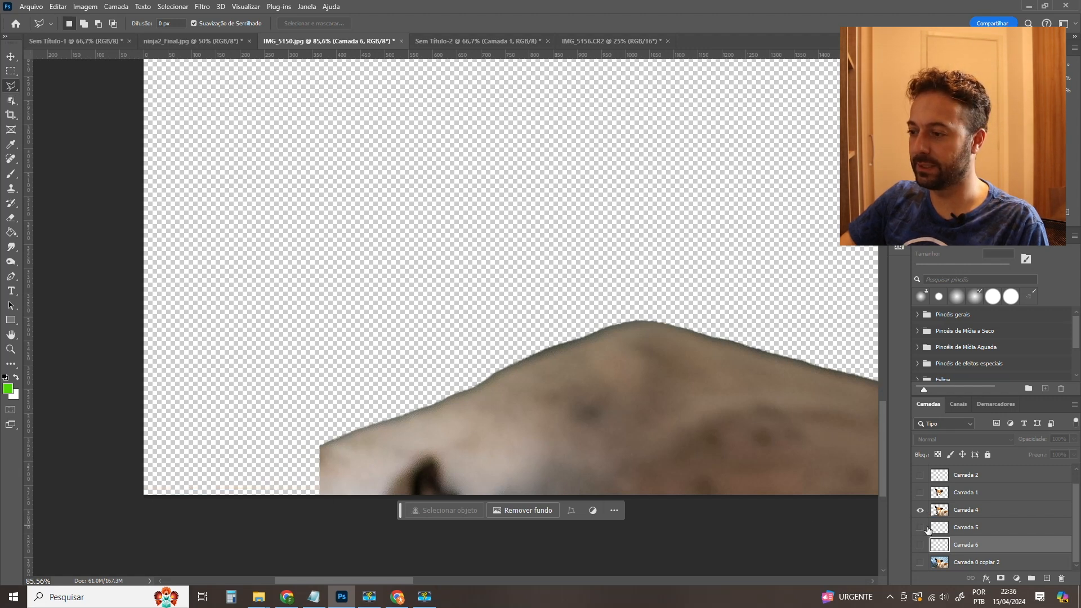
{"action": "left_click", "coordinate": [919, 529]}
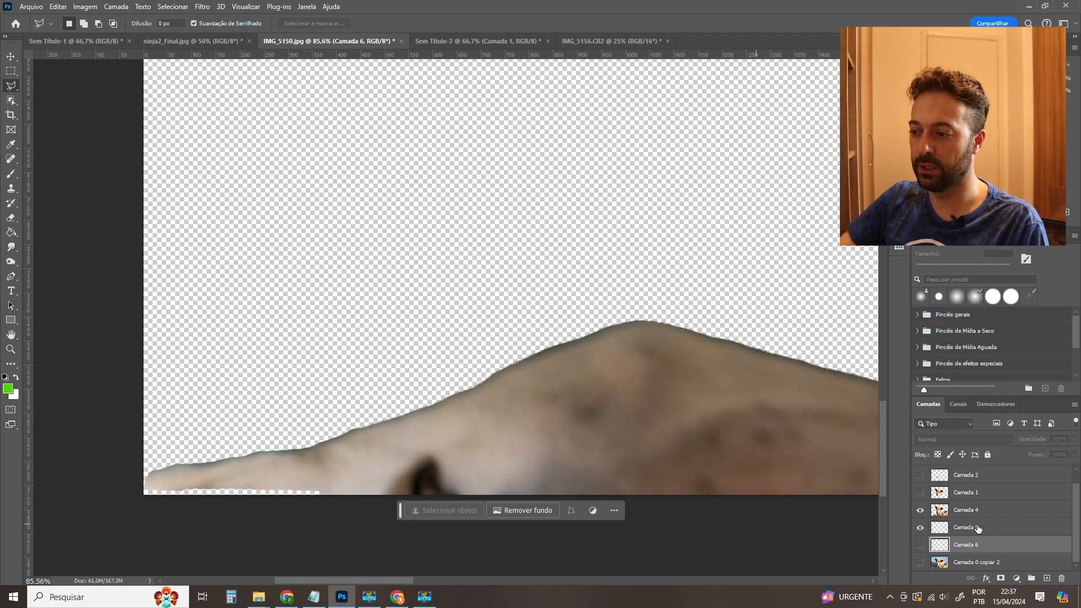
{"action": "left_click", "coordinate": [919, 545]}
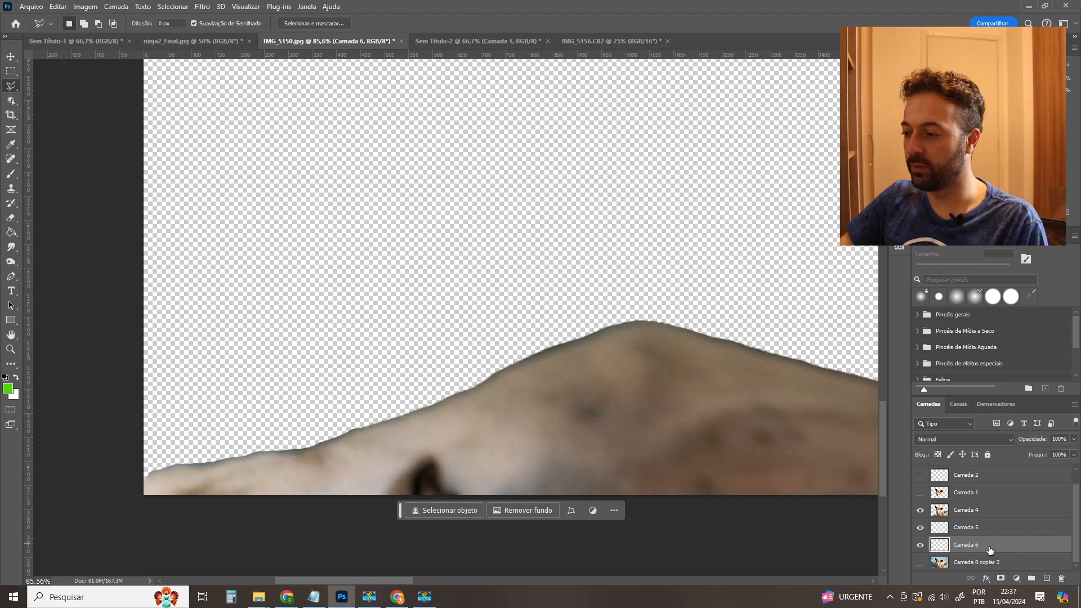
Merge Camada 4, Camada 5 and Camada 6 into one layer, and check the whole dog cutout by toggling its visibility.
{"action": "left_click", "coordinate": [968, 509], "text": "shift"}
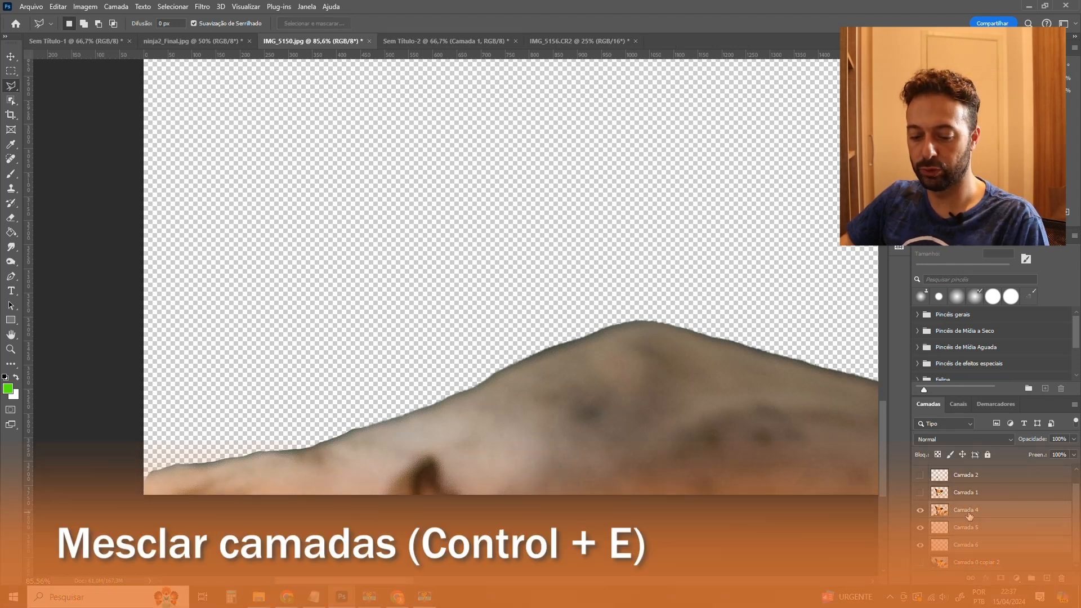
{"action": "key", "text": "ctrl+e"}
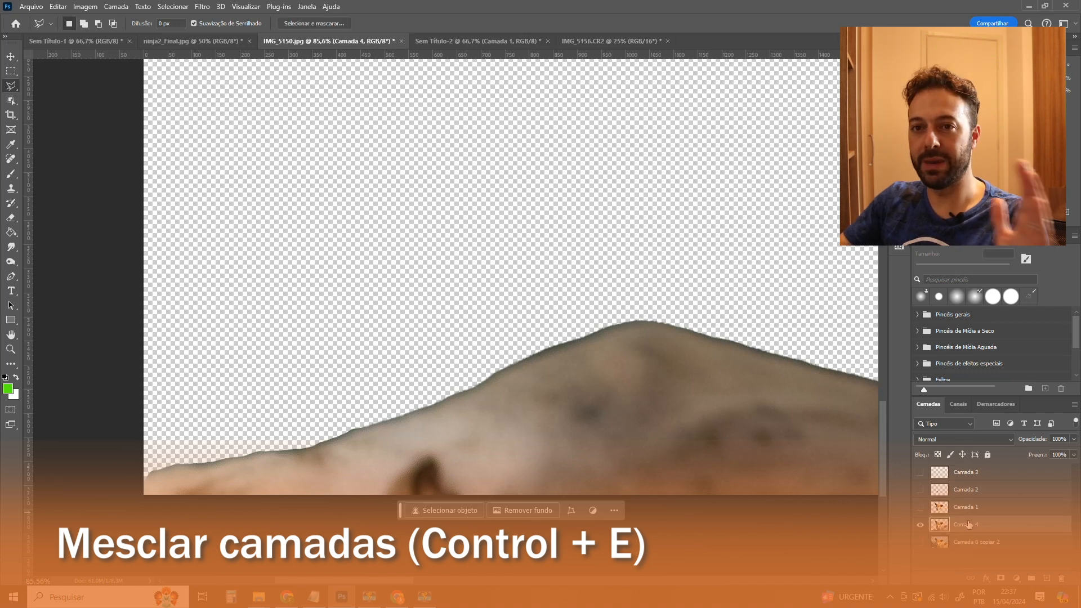
{"action": "left_click", "coordinate": [919, 525]}
{"action": "left_click", "coordinate": [920, 524]}
{"action": "key", "text": "ctrl+0"}
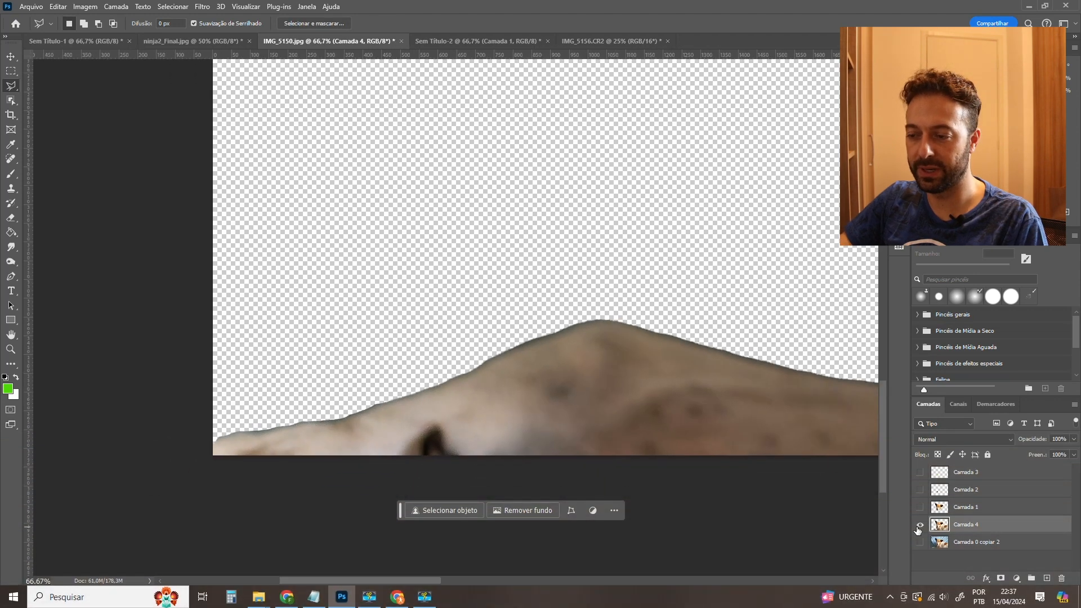
{"action": "key", "text": "ctrl+plus"}
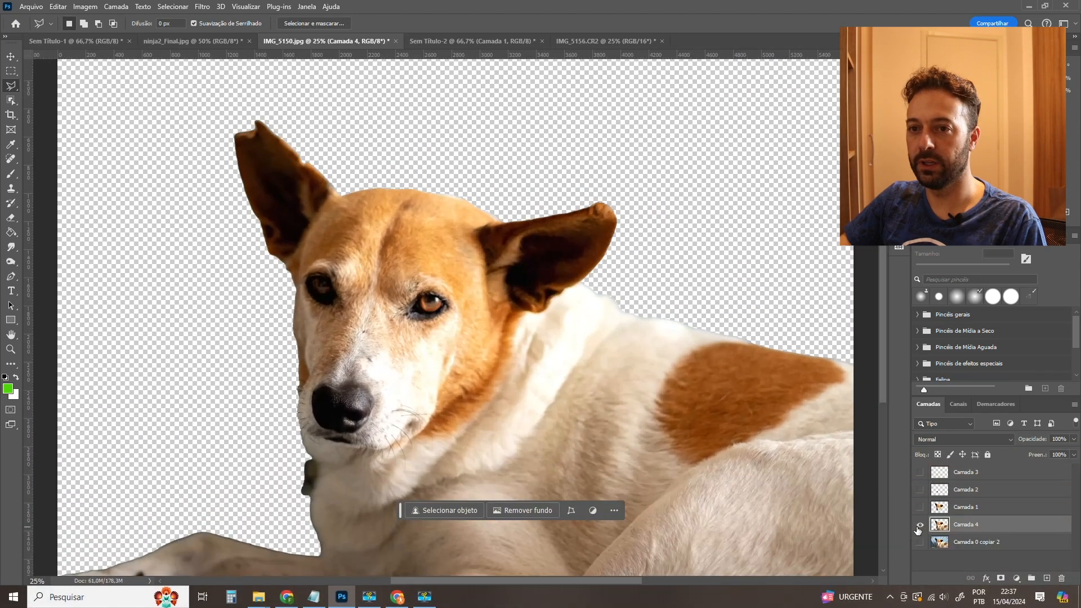
{"action": "left_click", "coordinate": [920, 525]}
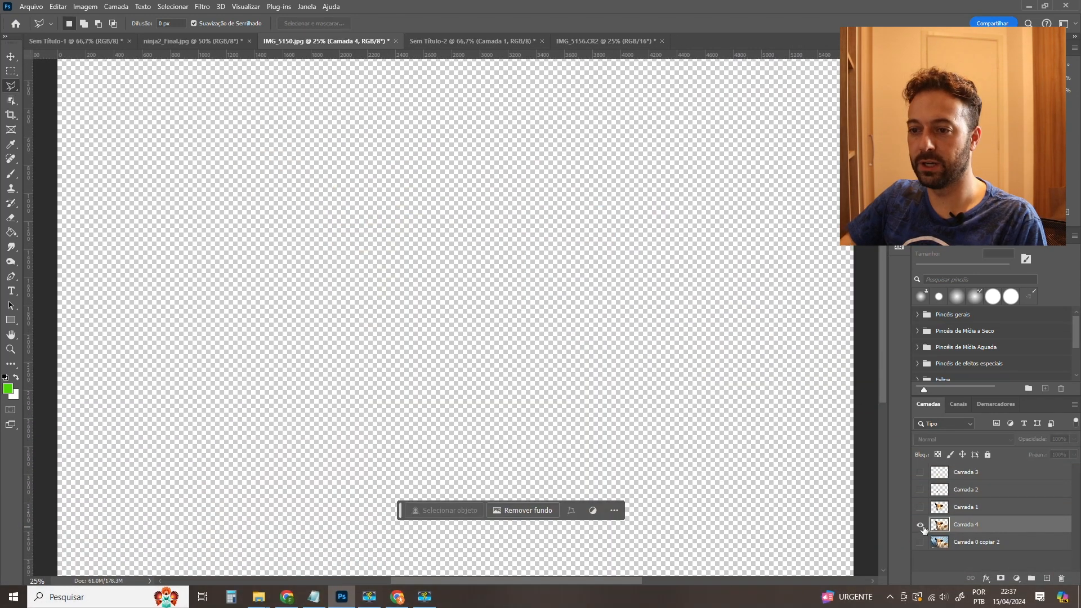
{"action": "left_click", "coordinate": [921, 525]}
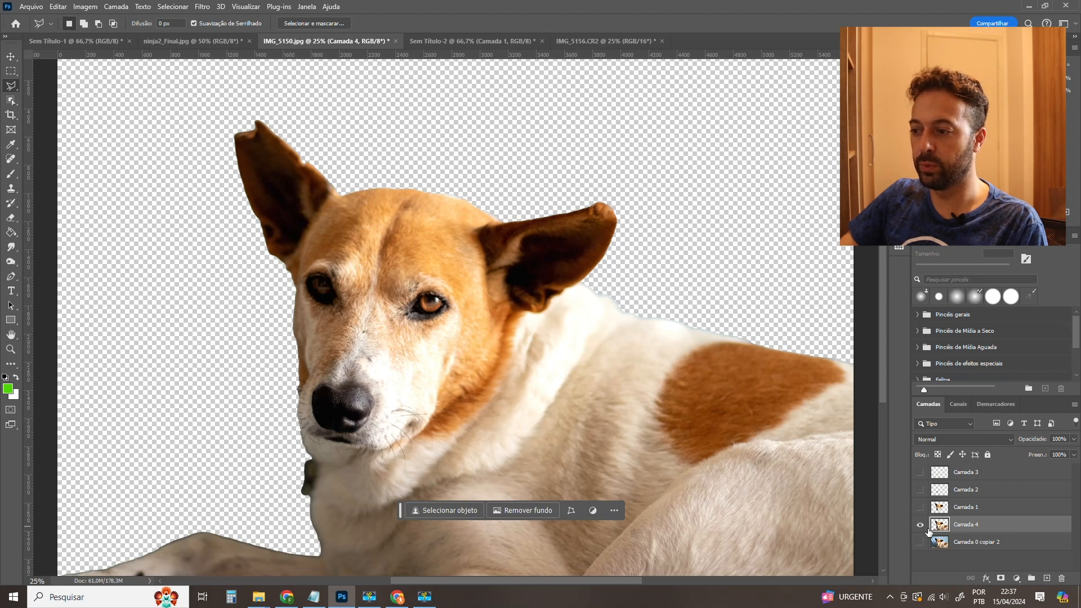
{"action": "key", "text": "ctrl+minus"}
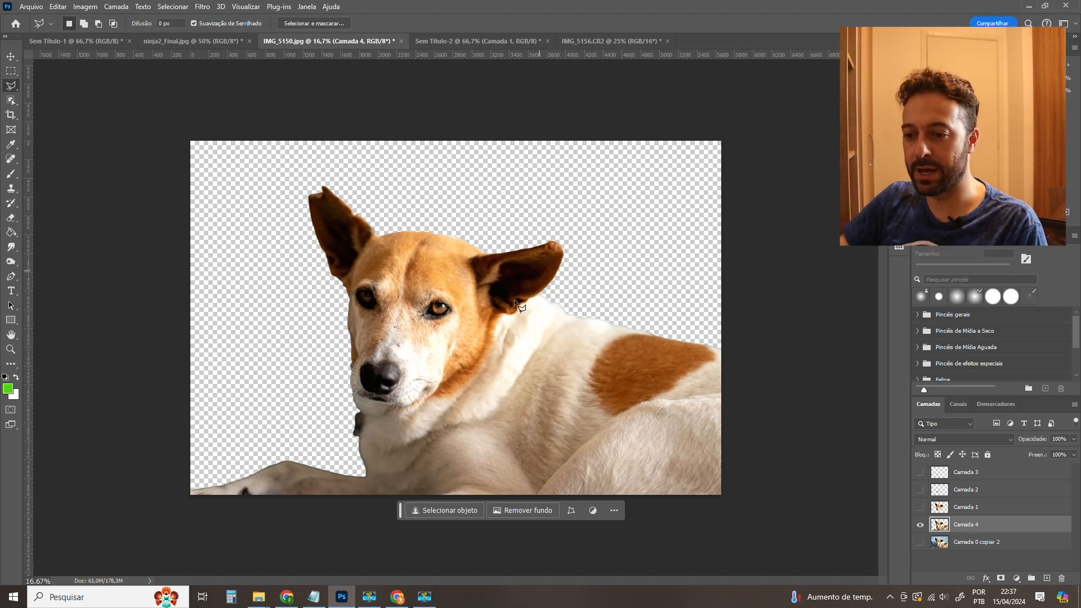
Switch to Chrome, open the Pexels site in a new tab, and search its photos for "gramado".
{"action": "left_click", "coordinate": [289, 600]}
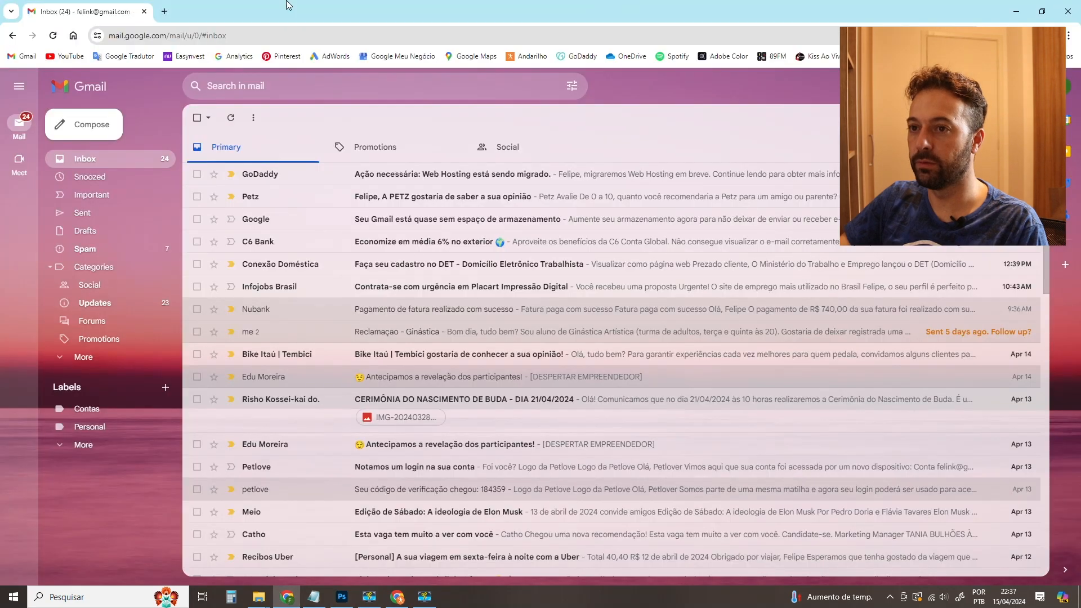
{"action": "left_click", "coordinate": [168, 17]}
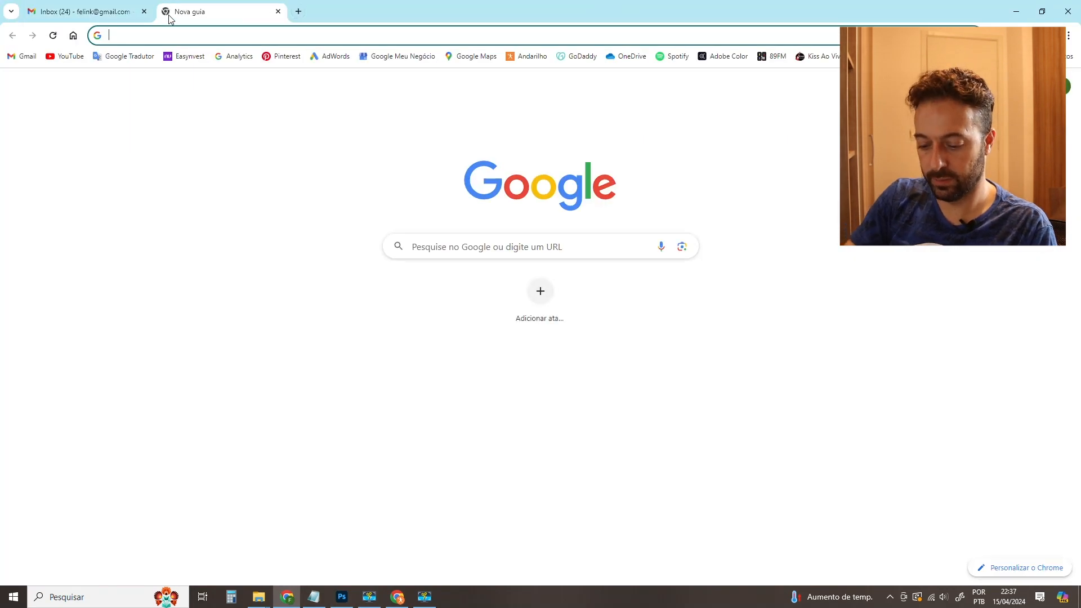
{"action": "type", "text": "p"}
{"action": "key", "text": "Return"}
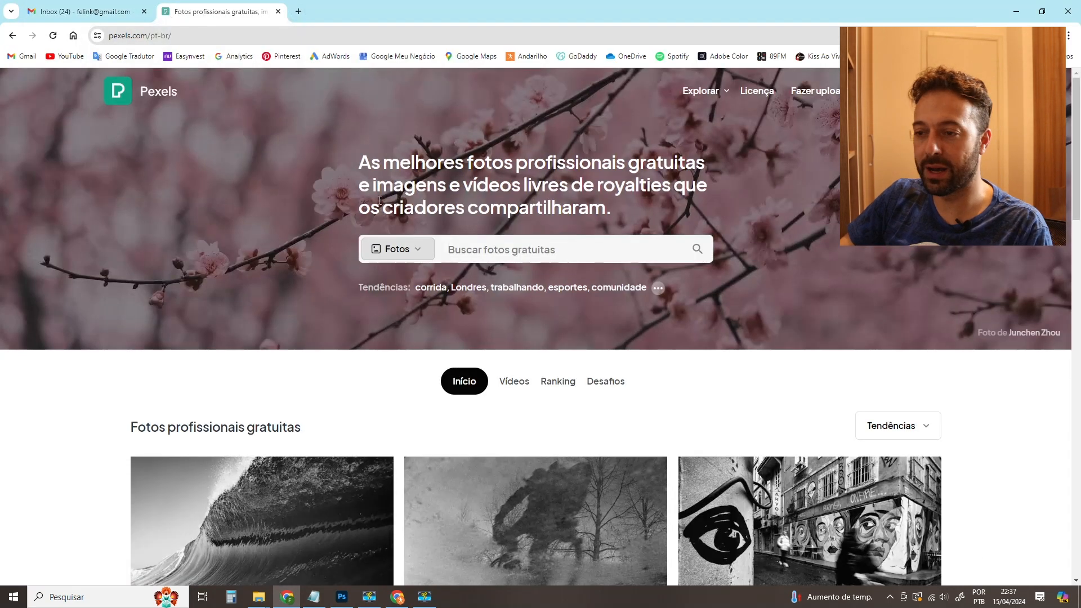
{"action": "left_click", "coordinate": [488, 249]}
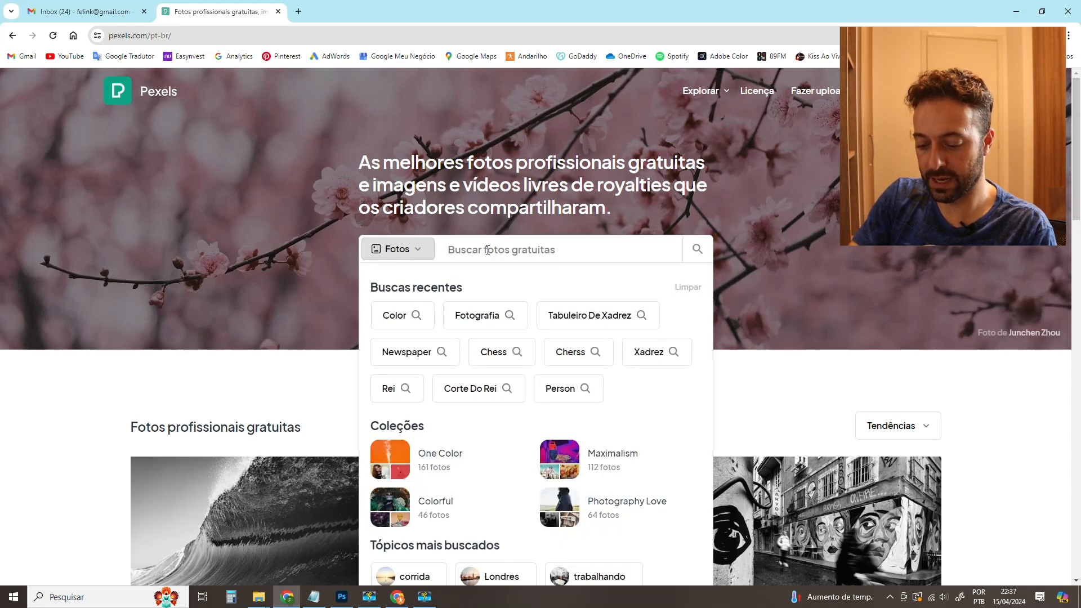
{"action": "type", "text": "gramado"}
{"action": "key", "text": "Return"}
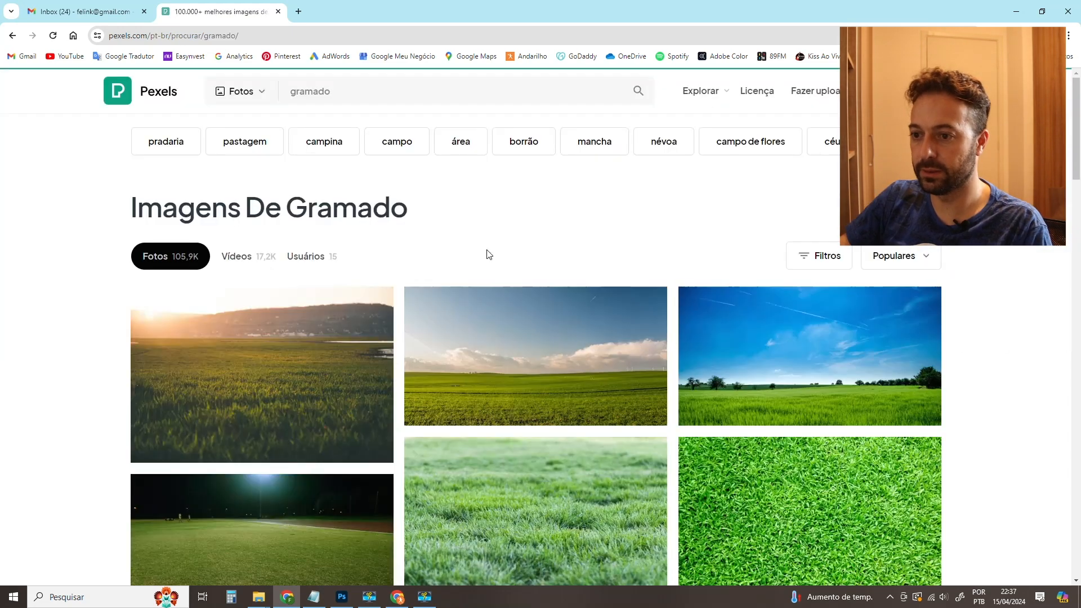
Download the close-up green grass photo with the blurred foreground from the Pexels results.
{"action": "scroll", "coordinate": [909, 326], "scroll_direction": "down", "scroll_amount": 3}
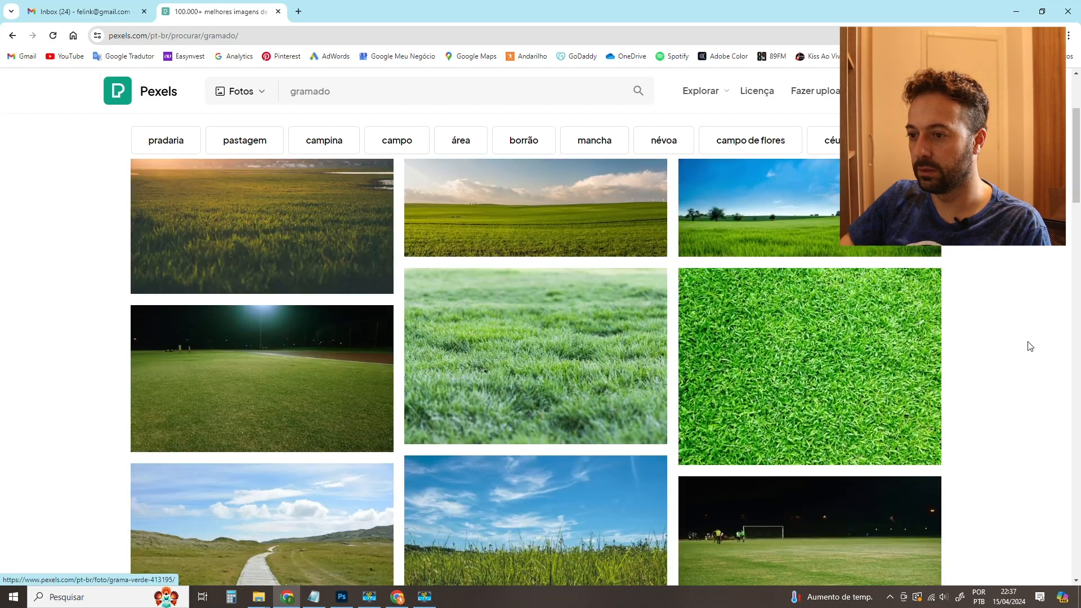
{"action": "scroll", "coordinate": [1029, 345], "scroll_direction": "down", "scroll_amount": 1}
{"action": "left_click", "coordinate": [578, 313]}
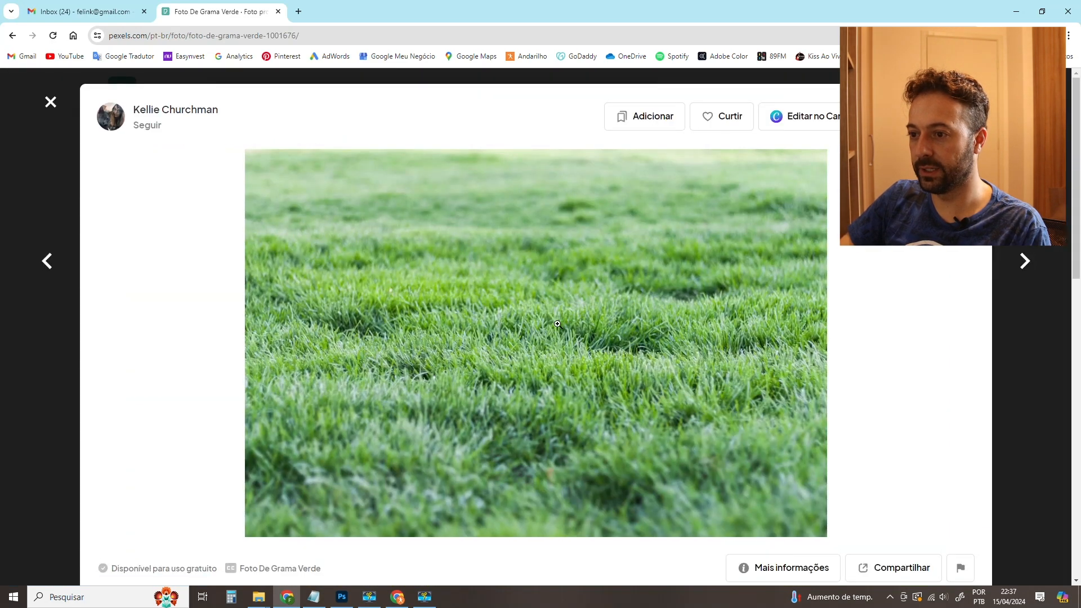
{"action": "left_click", "coordinate": [907, 116]}
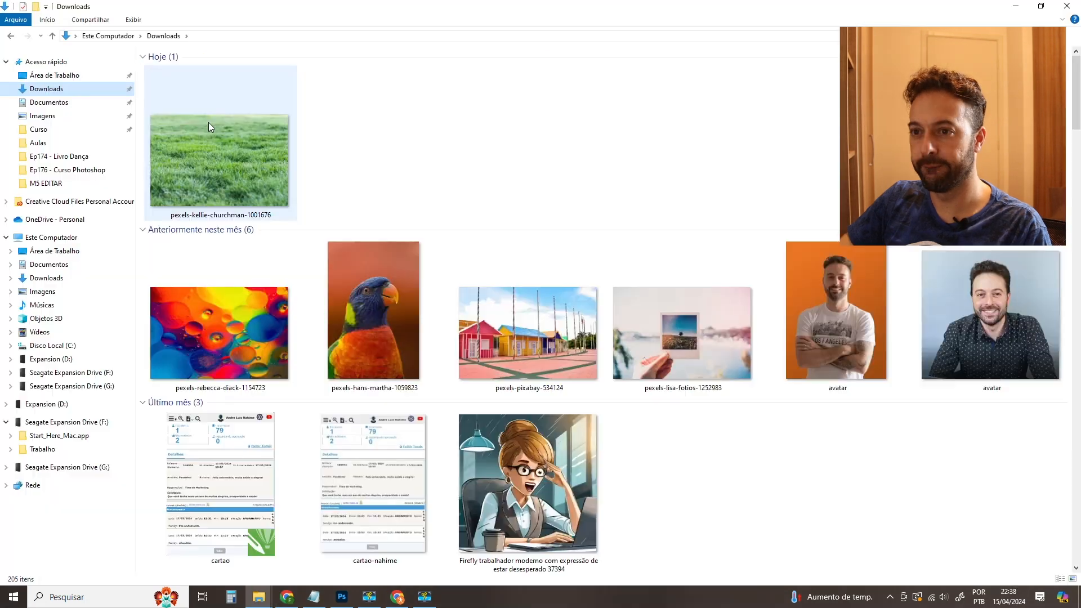
Transfer the downloaded grass photo from Downloads to the Ep176 - Curso Photoshop folder and open it in Photoshop as a separate document.
{"action": "left_click", "coordinate": [208, 122]}
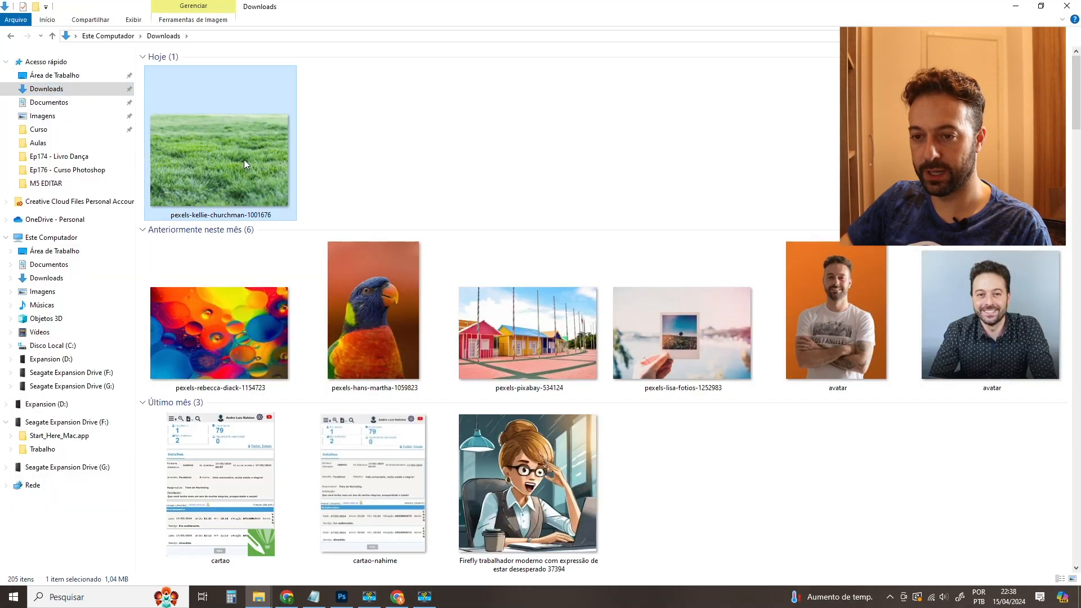
{"action": "left_click", "coordinate": [66, 169]}
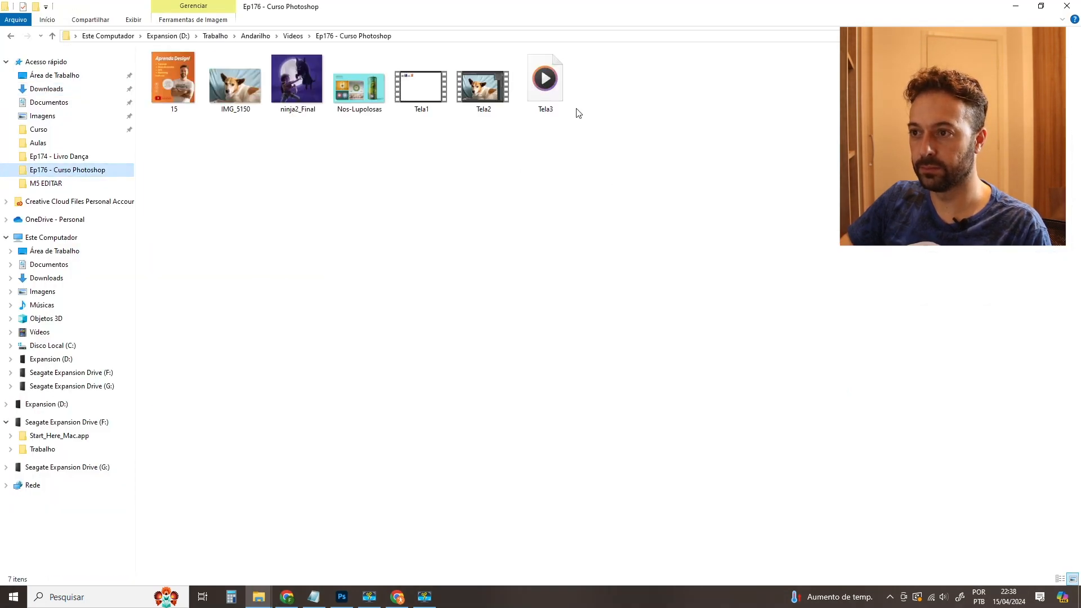
{"action": "key", "text": "ctrl+v"}
{"action": "left_click_drag", "start_coordinate": [595, 98], "coordinate": [718, 42]}
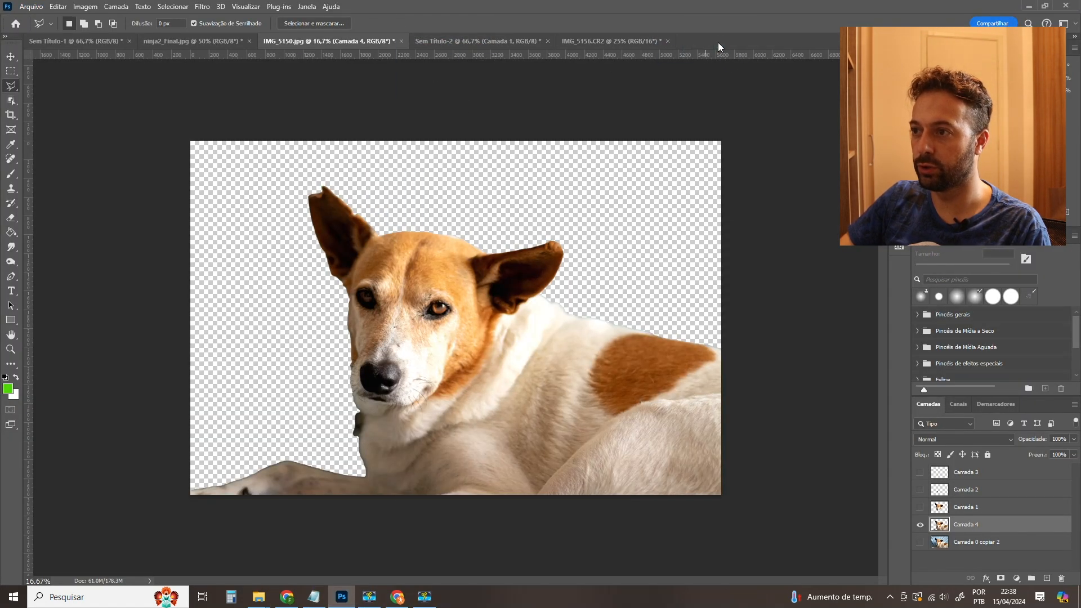
{"action": "left_click", "coordinate": [586, 278]}
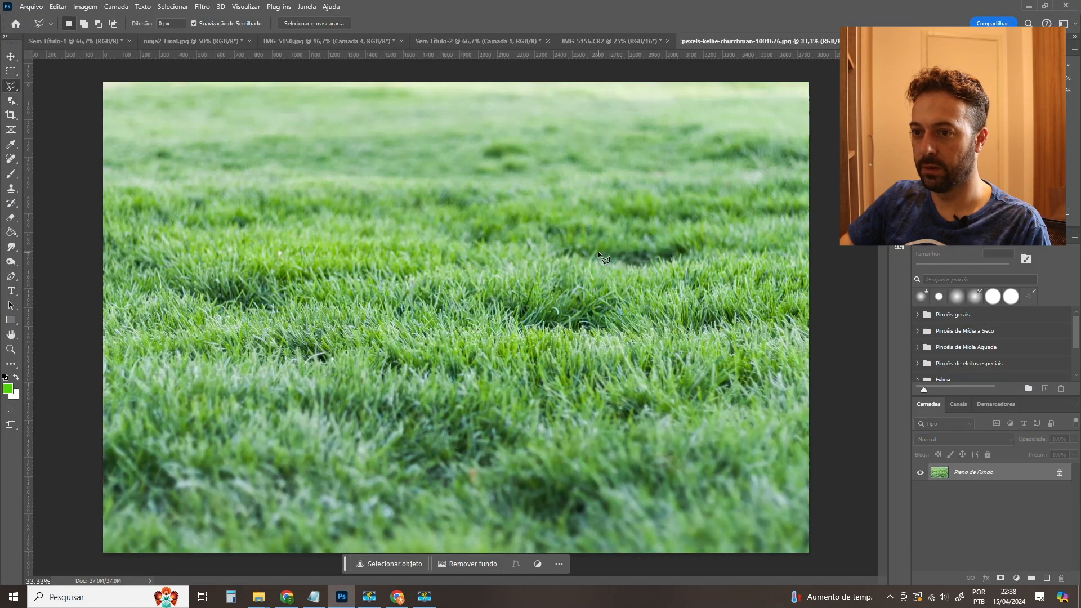
Select the entire grass photo with the Rectangular Marquee and copy it into the IMG_5150.jpg document as a new layer.
{"action": "left_click", "coordinate": [11, 71]}
{"action": "left_click_drag", "start_coordinate": [67, 76], "coordinate": [844, 563]}
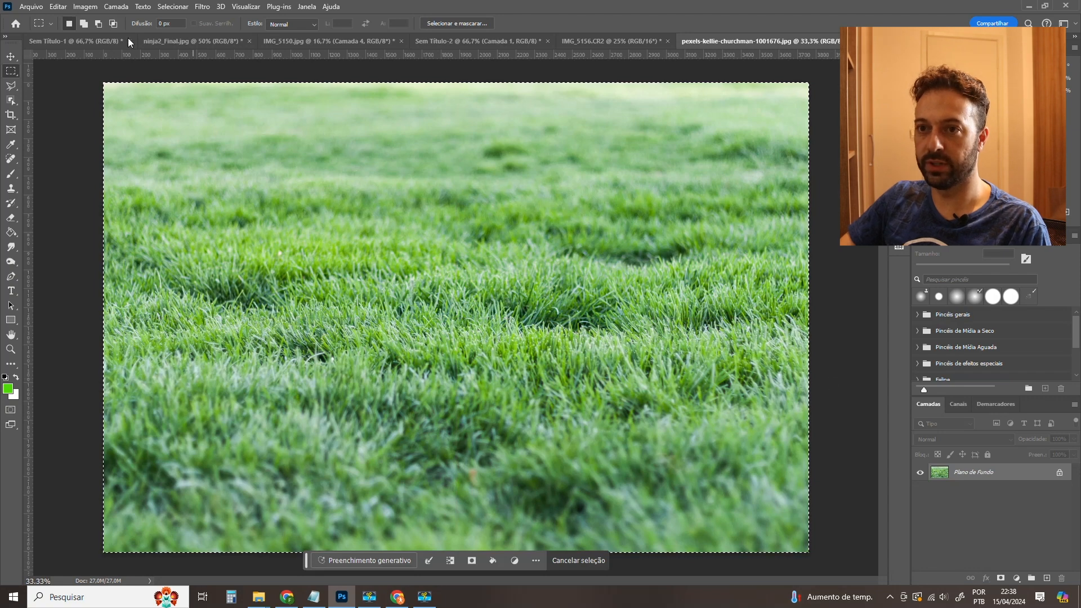
{"action": "left_click", "coordinate": [69, 37]}
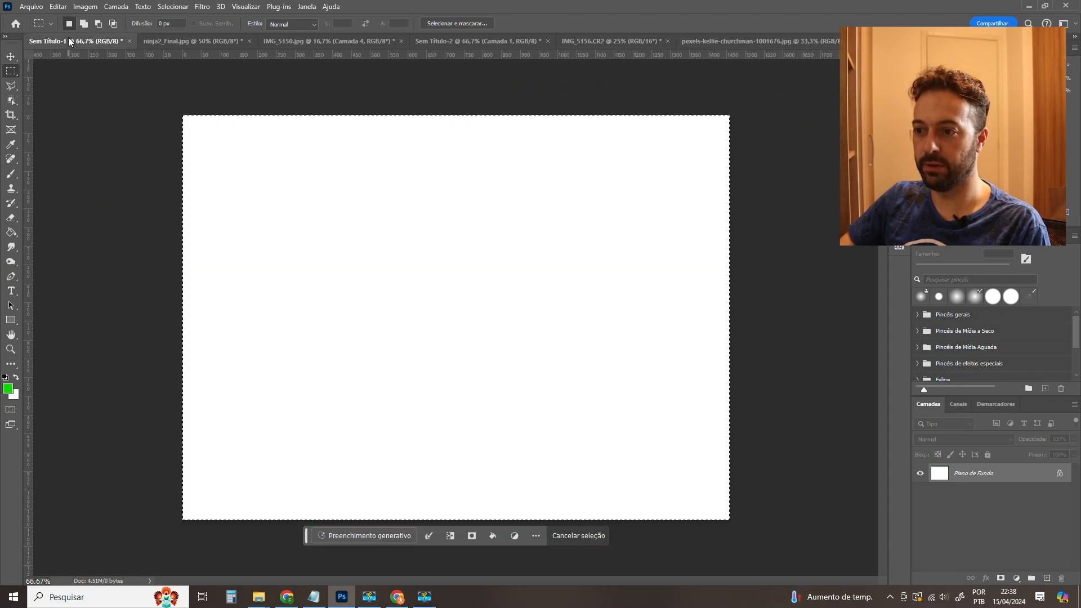
{"action": "left_click", "coordinate": [148, 41]}
{"action": "left_click", "coordinate": [272, 42]}
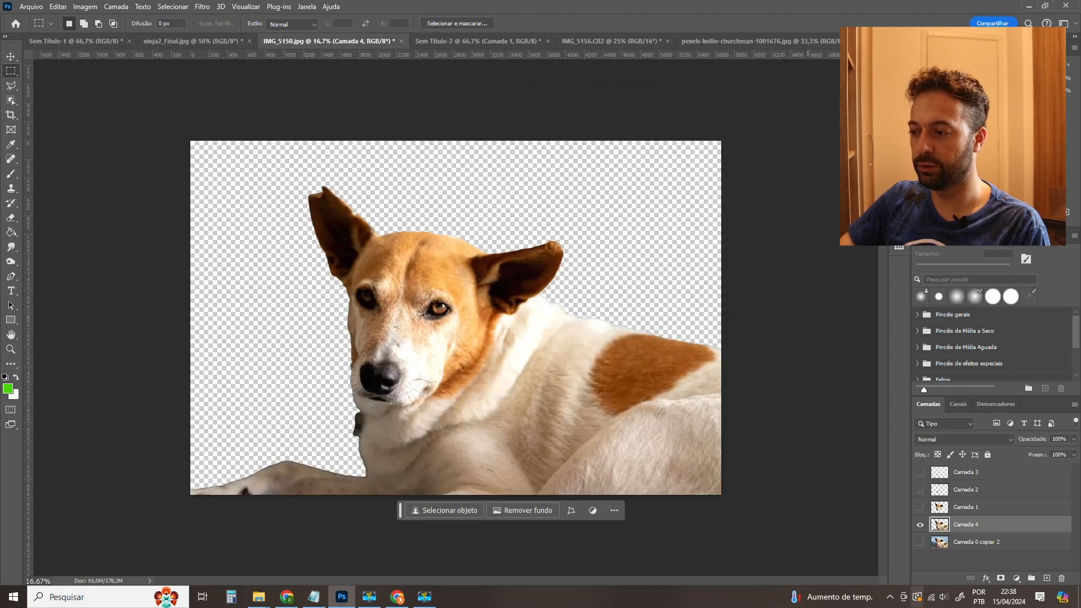
{"action": "key", "text": "ctrl+v"}
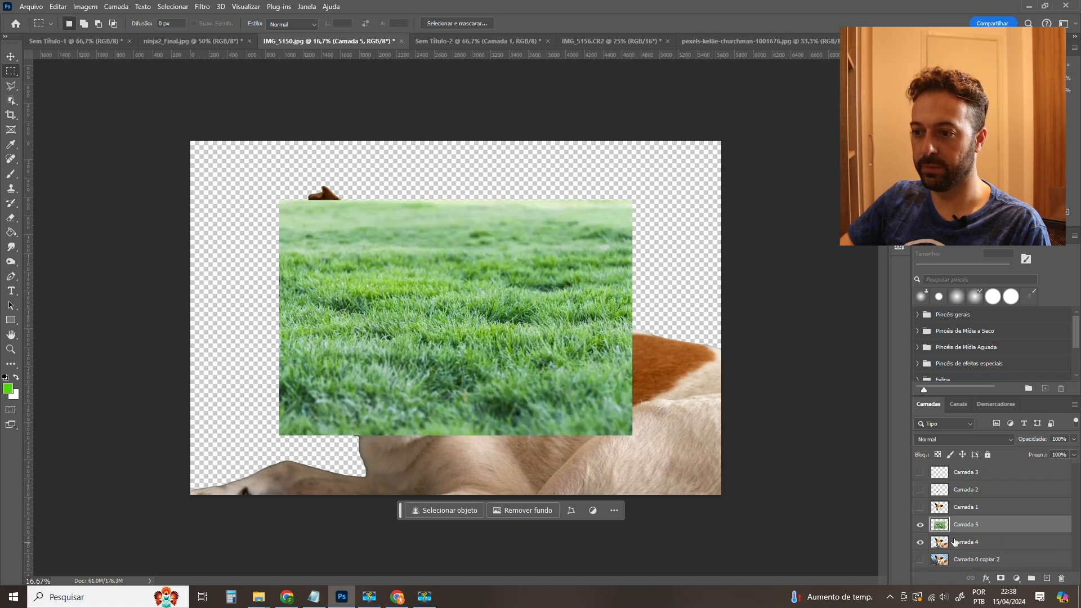
Move the grass layer below Camada 4, and reposition and enlarge it to about 154% to fill the canvas behind the dog.
{"action": "key", "text": "v"}
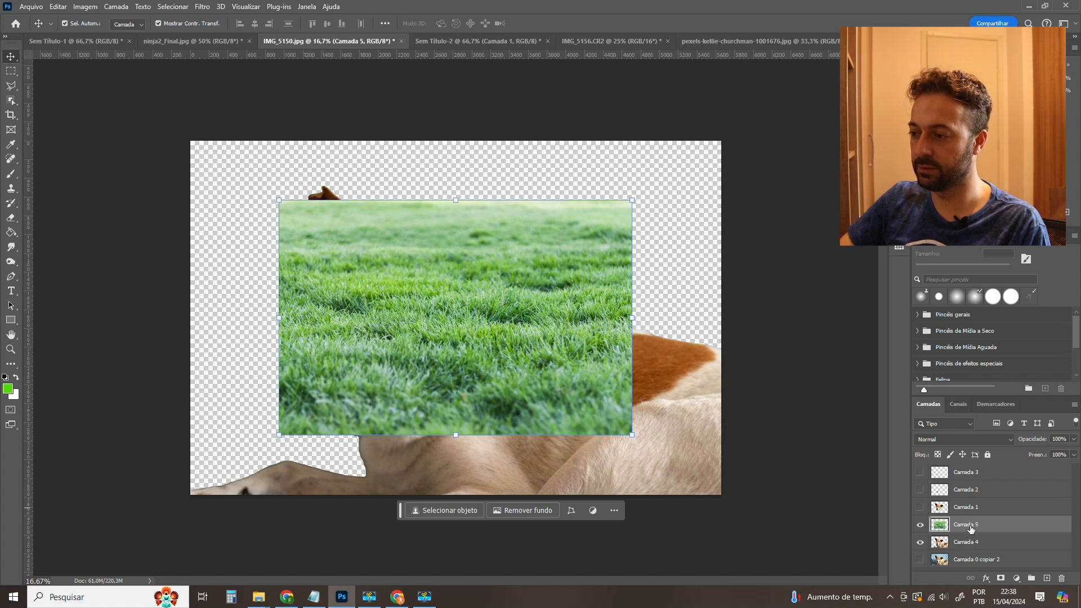
{"action": "left_click_drag", "start_coordinate": [967, 525], "coordinate": [957, 554]}
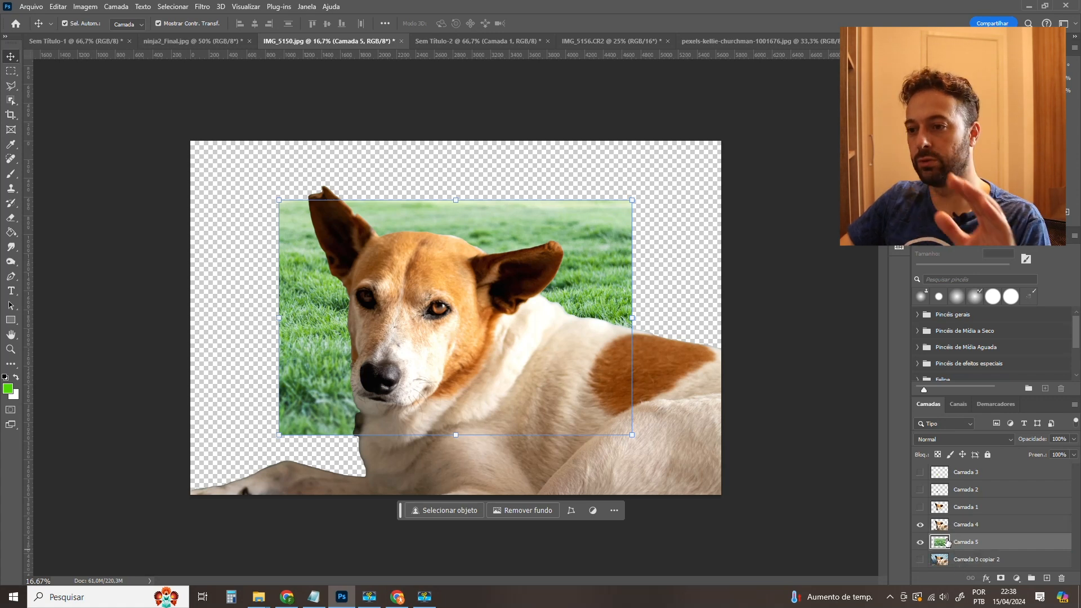
{"action": "left_click_drag", "start_coordinate": [301, 277], "coordinate": [202, 217]}
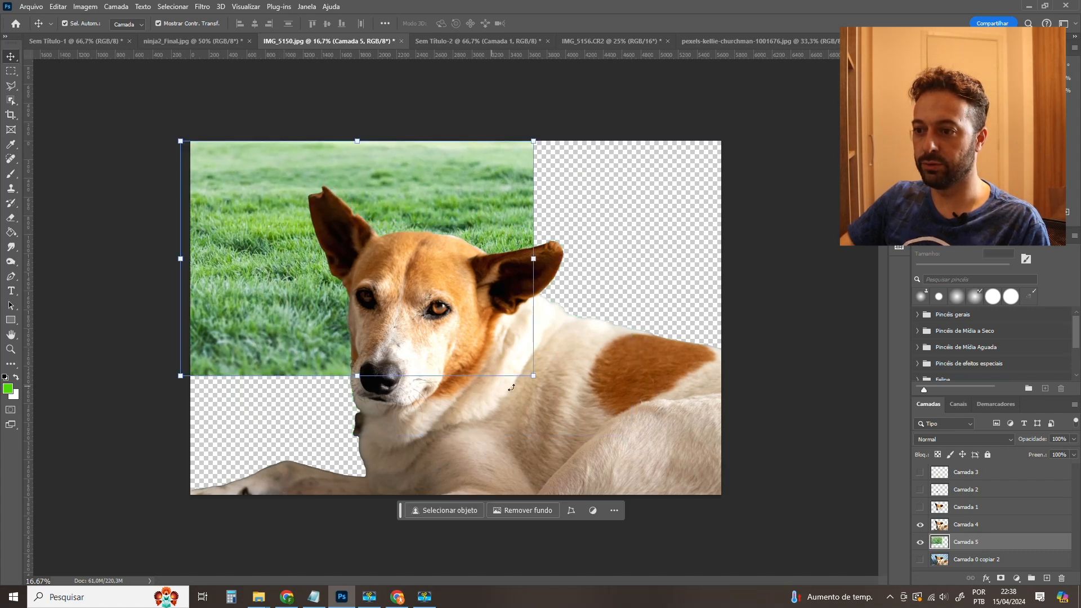
{"action": "left_click_drag", "start_coordinate": [532, 383], "coordinate": [714, 522]}
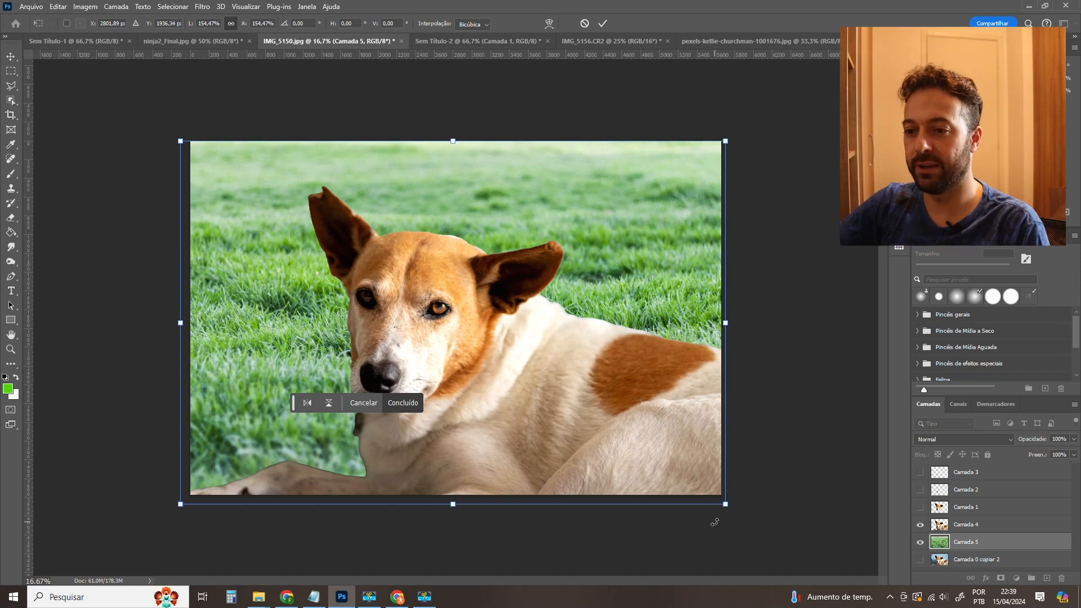
{"action": "key", "text": "Return"}
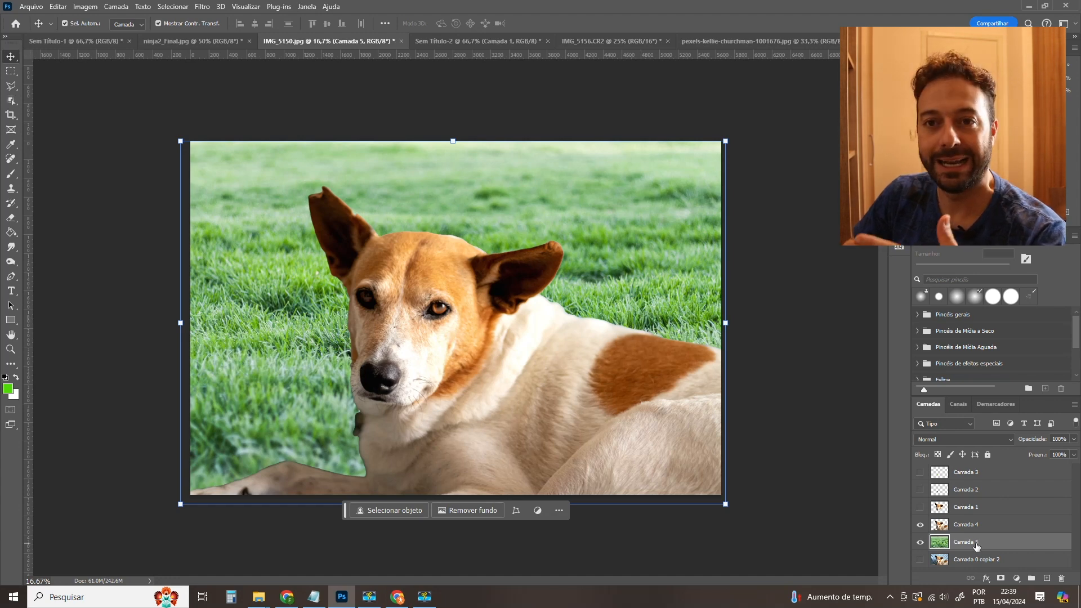
Apply a Gaussian Blur with a 20-pixel radius to the grass background on Camada 5.
{"action": "left_click", "coordinate": [201, 7]}
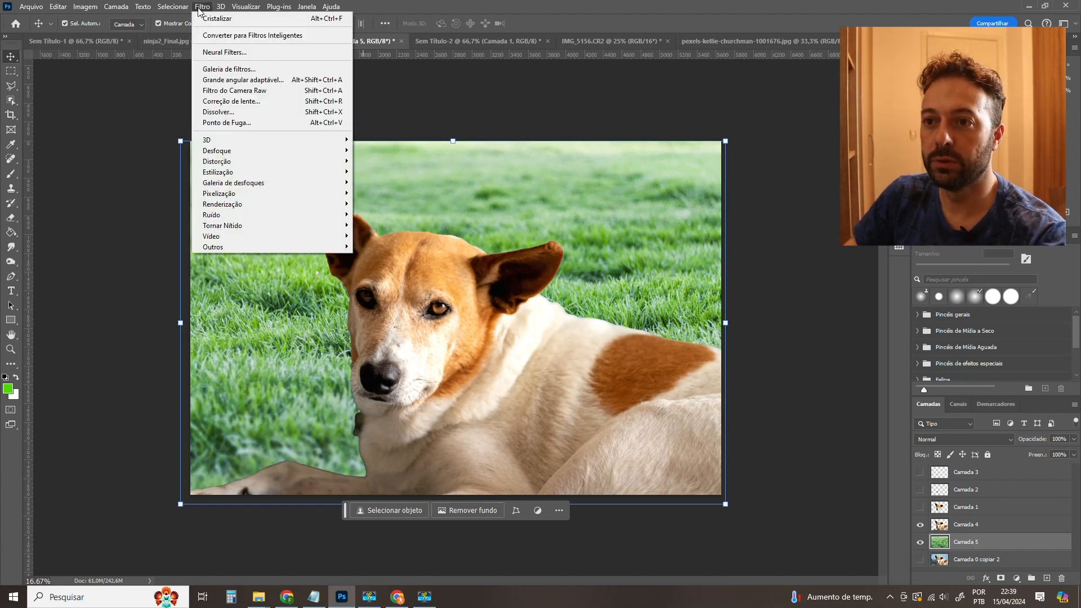
{"action": "mouse_move", "coordinate": [244, 151]}
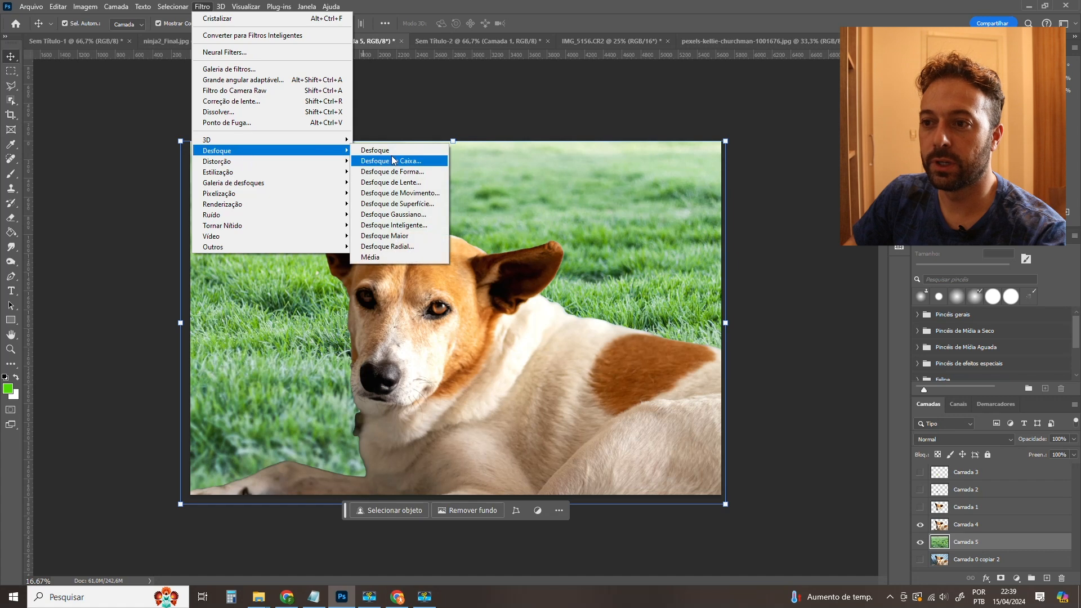
{"action": "left_click", "coordinate": [408, 214]}
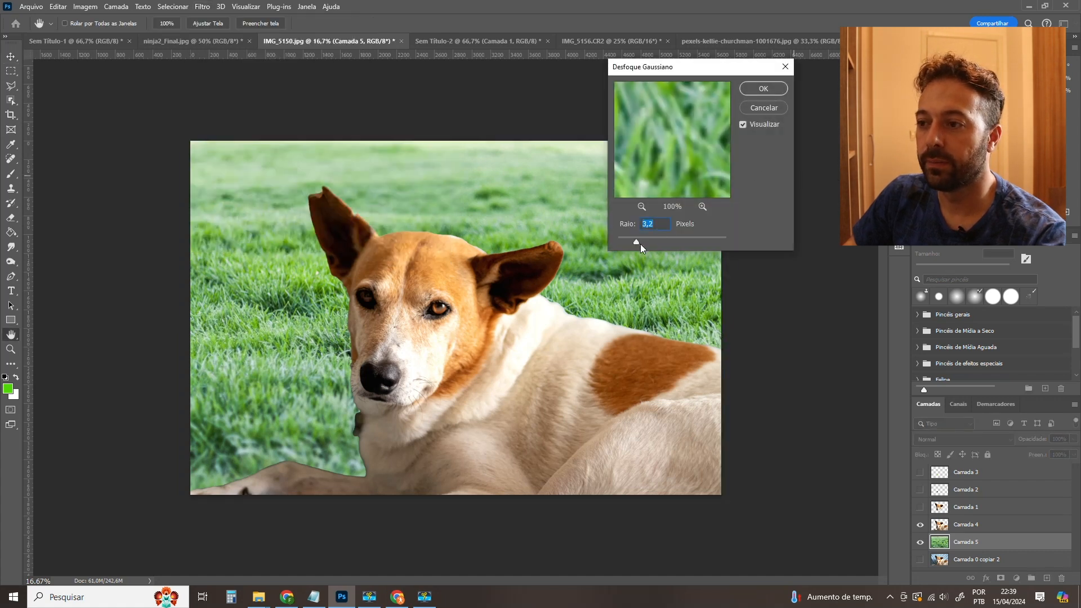
{"action": "left_click_drag", "start_coordinate": [643, 241], "coordinate": [668, 242]}
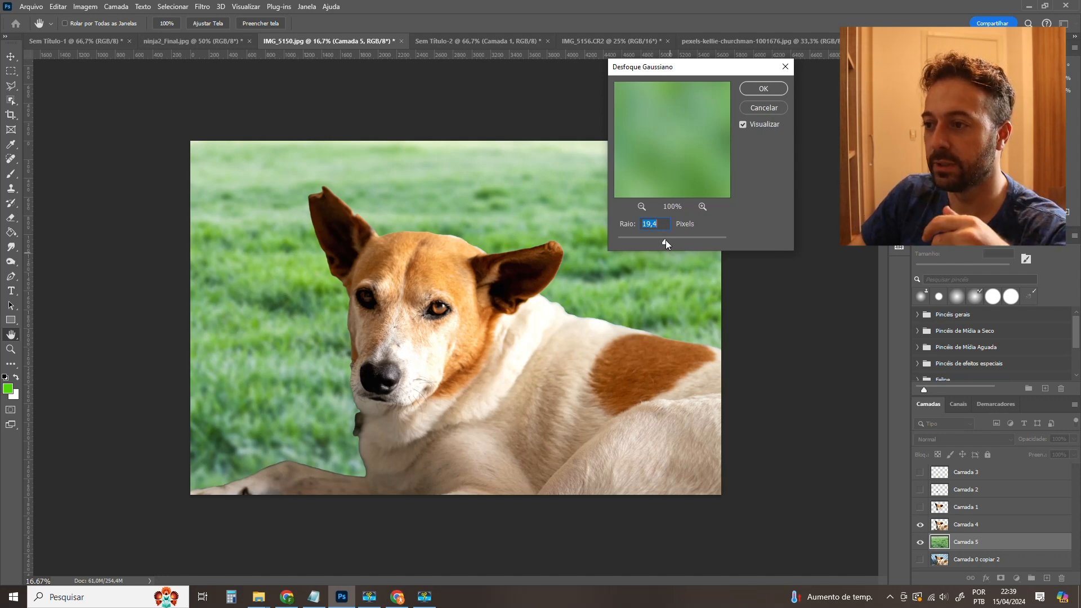
{"action": "left_click_drag", "start_coordinate": [674, 239], "coordinate": [683, 238]}
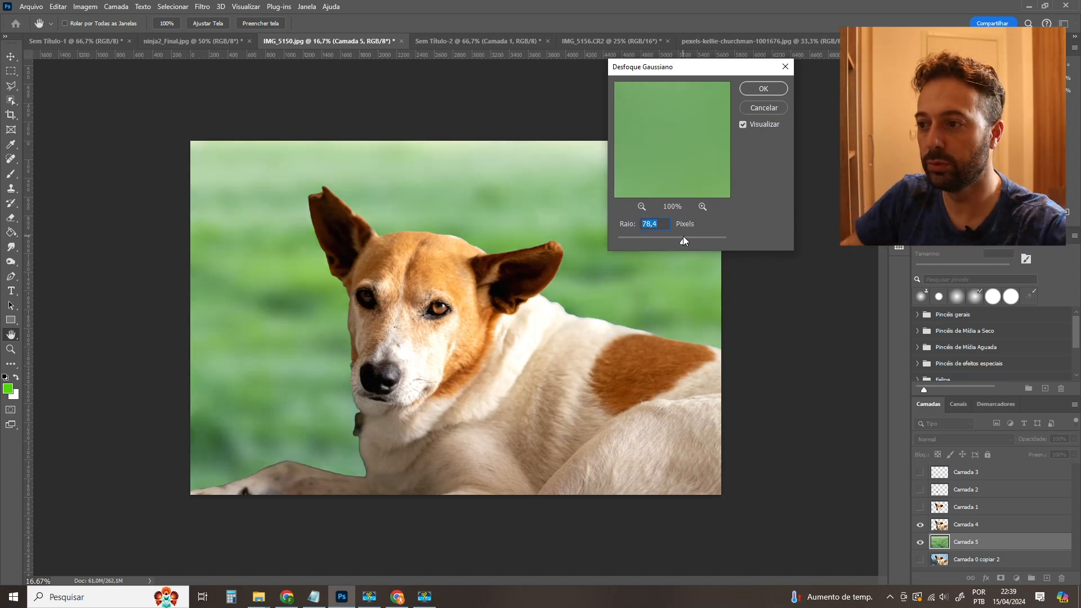
{"action": "left_click_drag", "start_coordinate": [684, 238], "coordinate": [642, 244]}
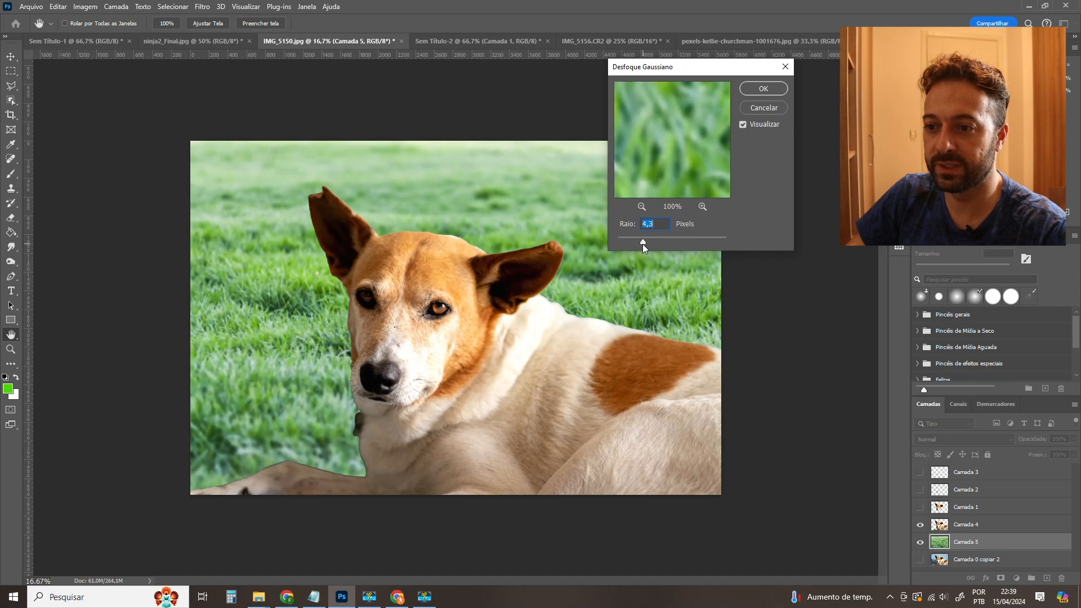
{"action": "left_click_drag", "start_coordinate": [646, 242], "coordinate": [670, 235]}
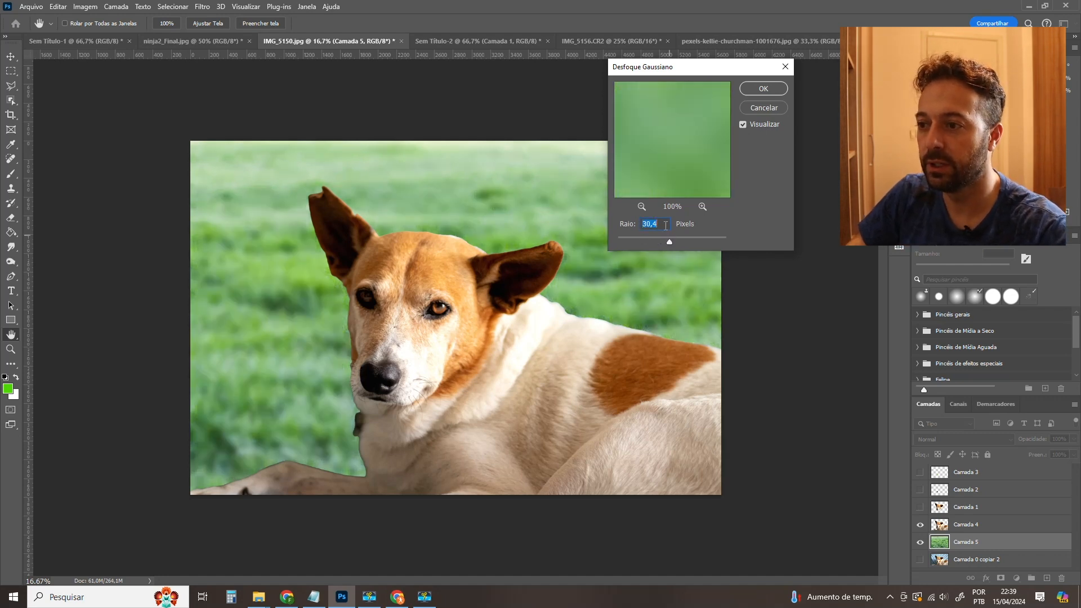
{"action": "type", "text": "20,0"}
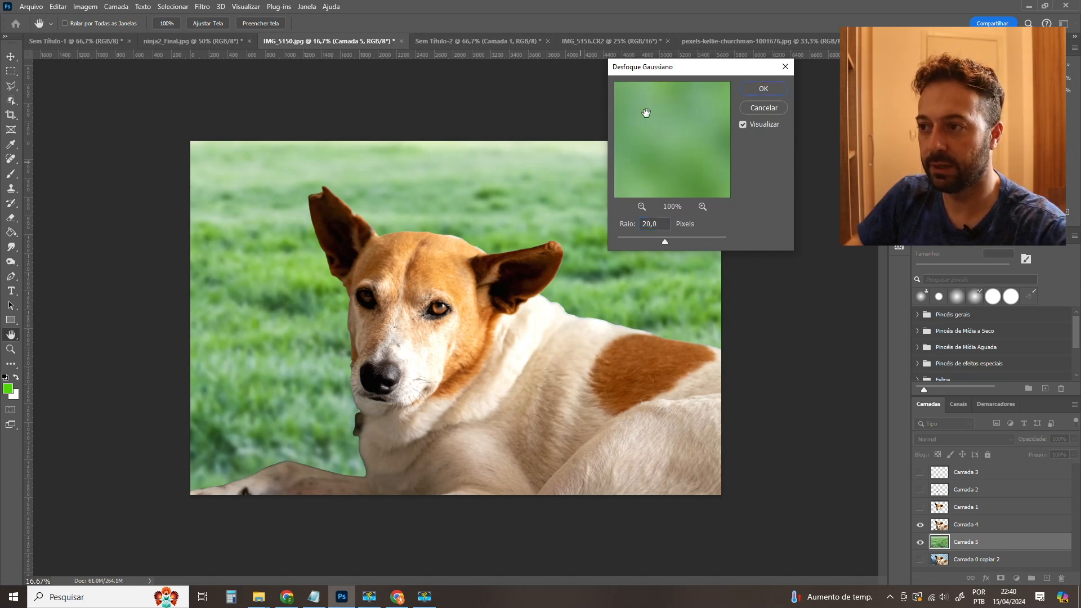
{"action": "left_click", "coordinate": [763, 89]}
{"action": "key", "text": "z"}
{"action": "left_click_drag", "start_coordinate": [436, 339], "coordinate": [476, 248]}
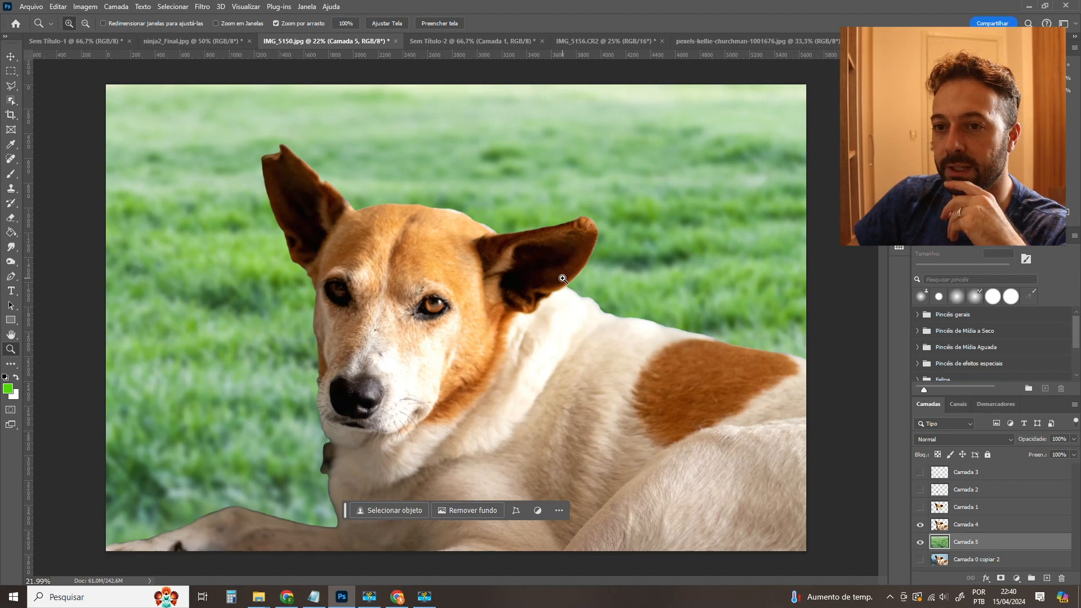
{"action": "left_click", "coordinate": [11, 57]}
{"action": "left_click", "coordinate": [55, 140]}
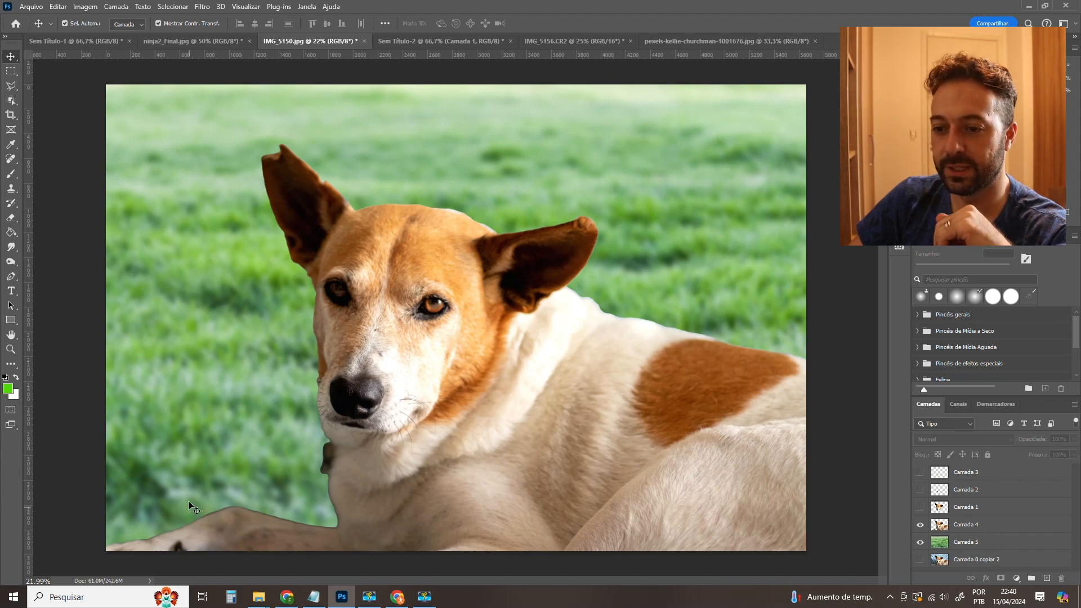
Copy the dog's outstretched front leg from Camada 4 to a new layer using a rectangular selection with a 50 px feather.
{"action": "left_click", "coordinate": [982, 527]}
{"action": "left_click", "coordinate": [921, 525]}
{"action": "left_click", "coordinate": [920, 525]}
{"action": "key", "text": "ctrl+minus"}
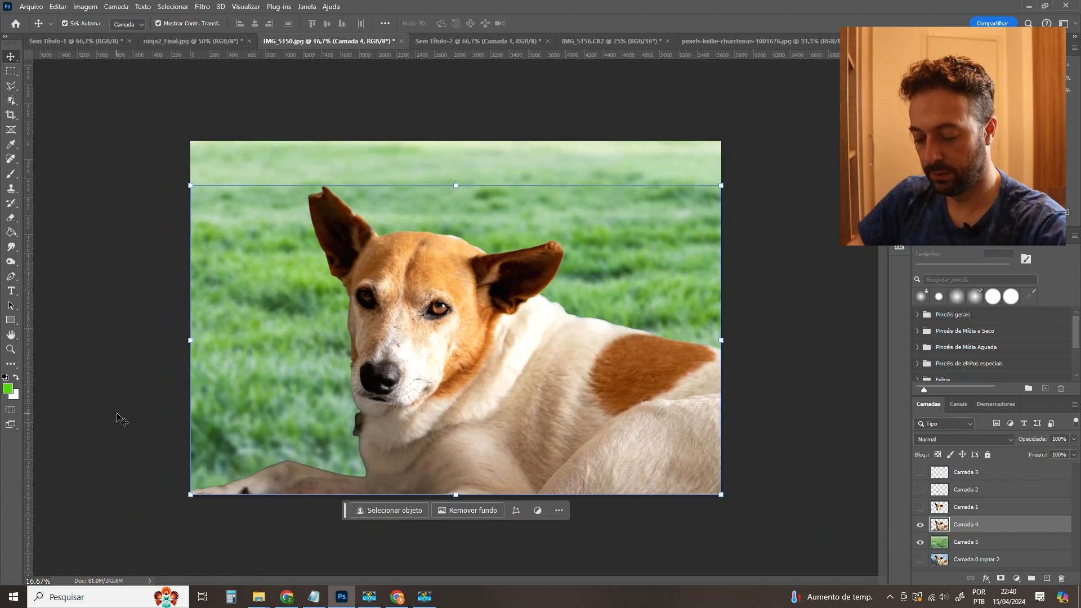
{"action": "key", "text": "l"}
{"action": "key", "text": "m"}
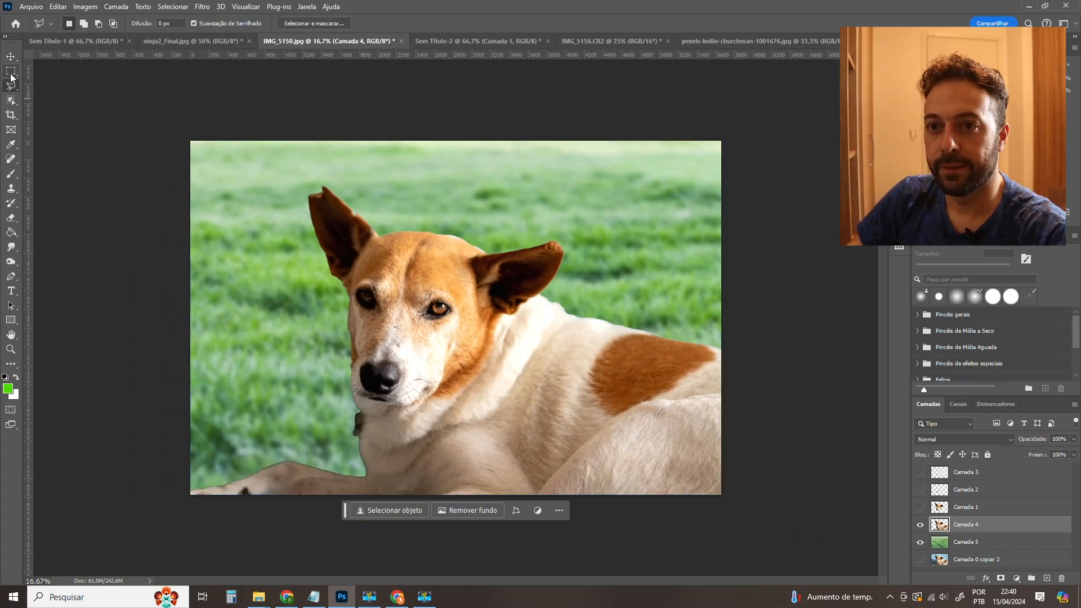
{"action": "left_click", "coordinate": [137, 25]}
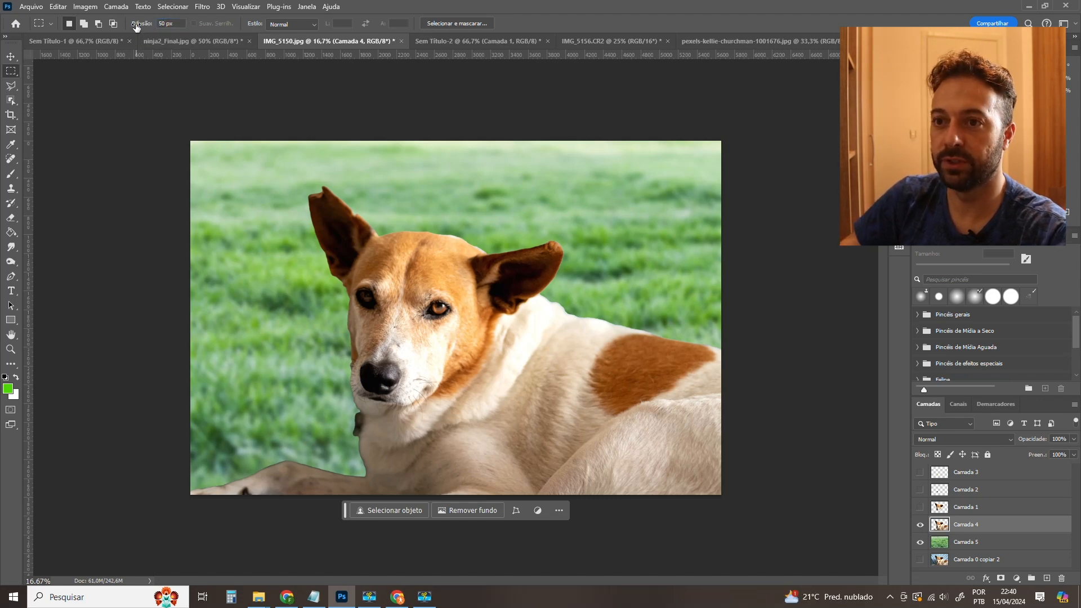
{"action": "left_click_drag", "start_coordinate": [82, 412], "coordinate": [347, 565]}
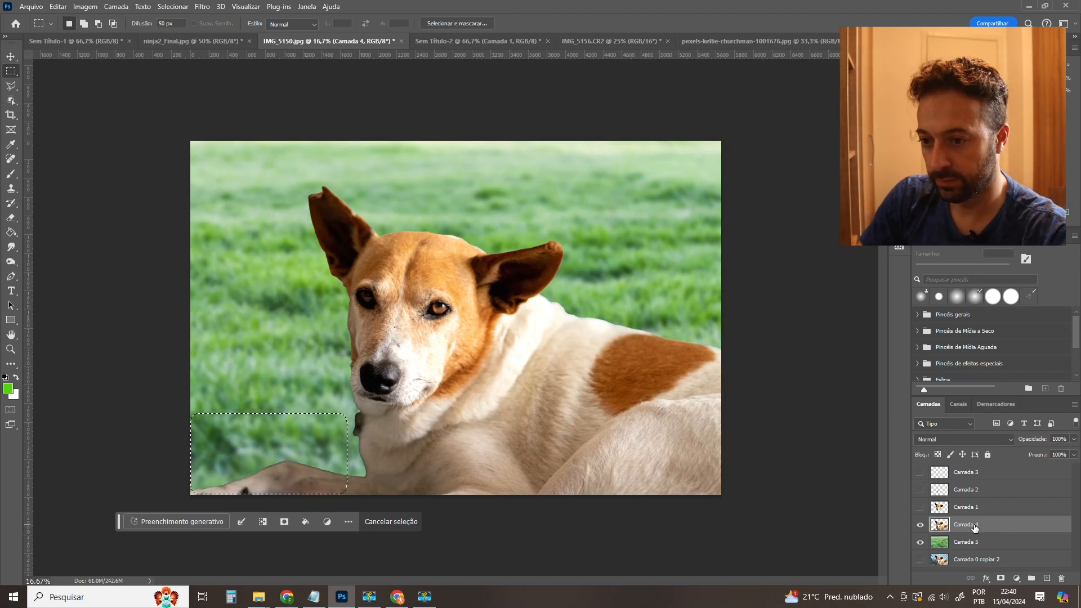
{"action": "key", "text": "ctrl+j"}
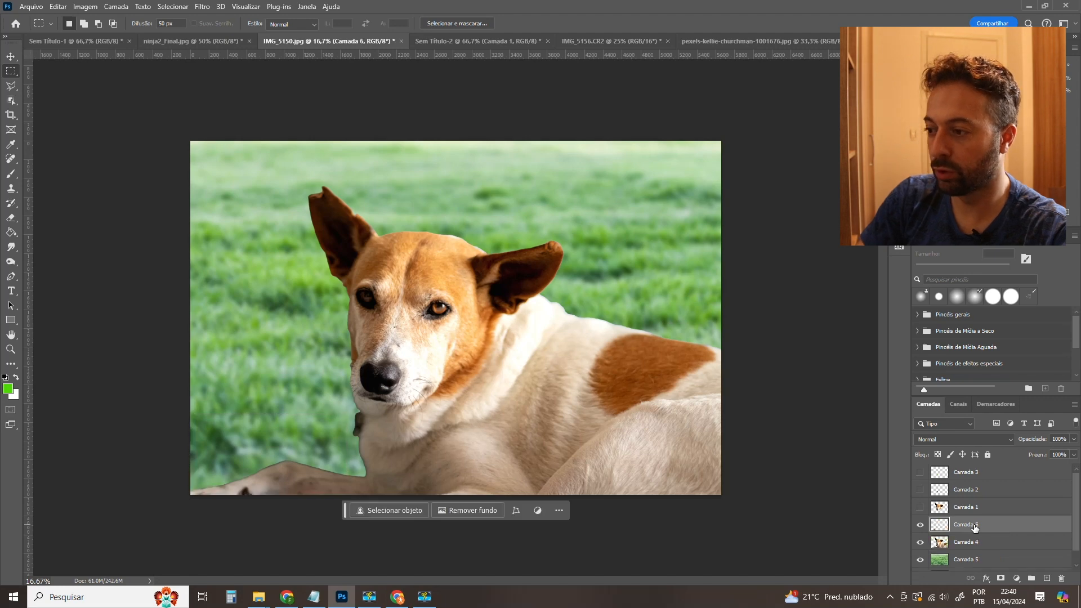
{"action": "left_click", "coordinate": [920, 542]}
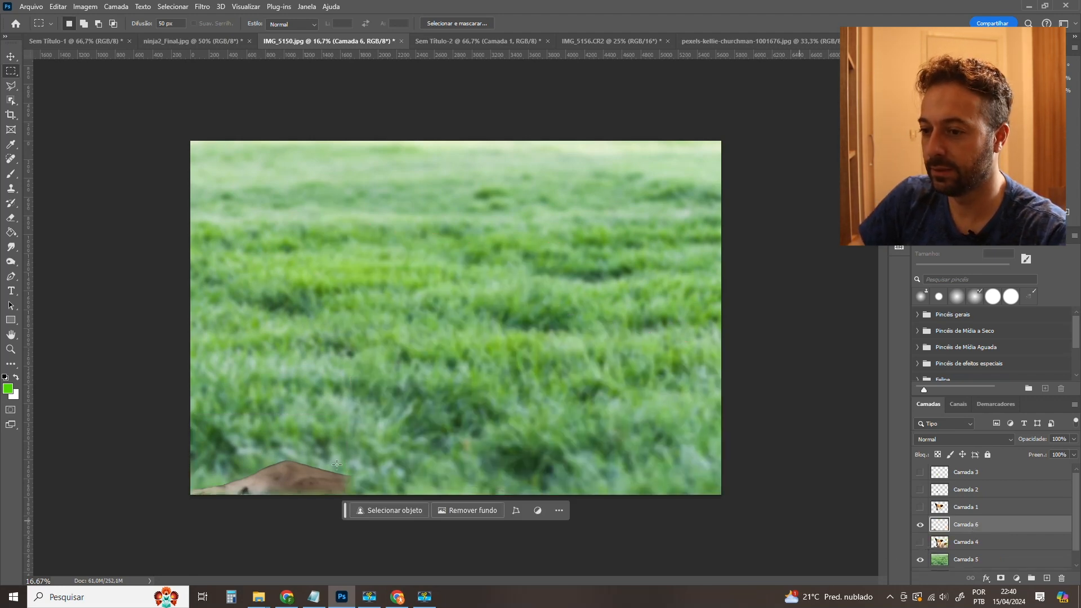
{"action": "left_click", "coordinate": [920, 543]}
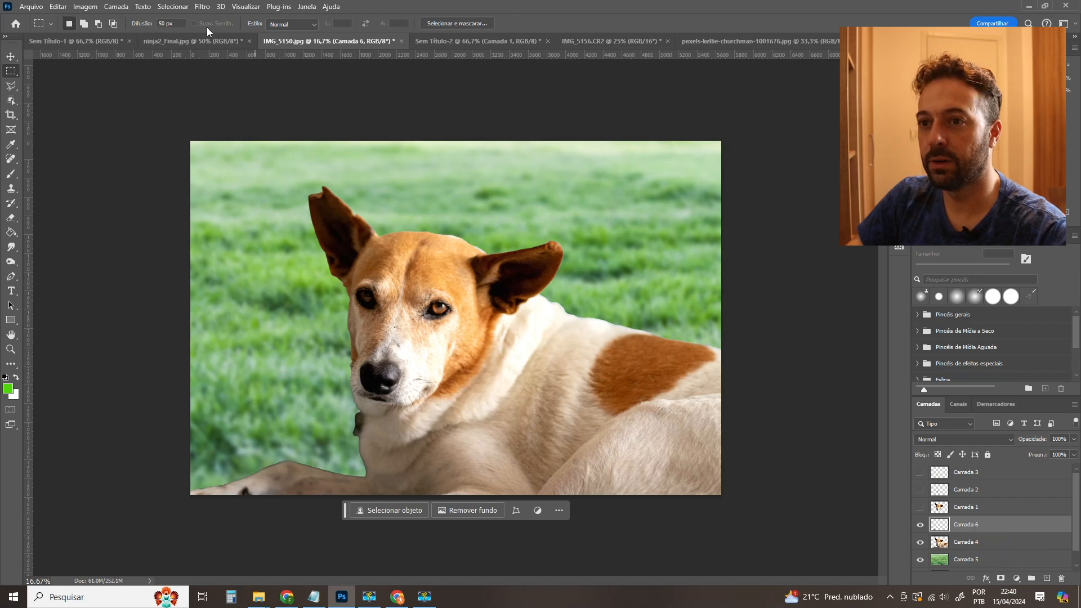
Apply a Gaussian Blur with a 20-pixel radius to the copied front leg and compare it with the unblurred version.
{"action": "left_click", "coordinate": [202, 7]}
{"action": "mouse_move", "coordinate": [245, 155]}
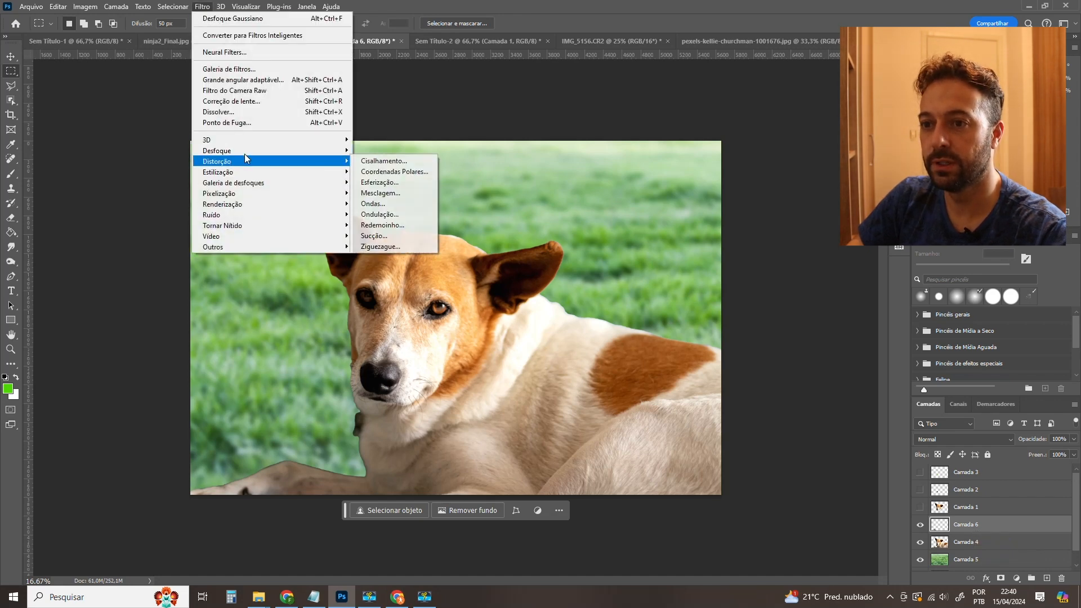
{"action": "left_click", "coordinate": [394, 214]}
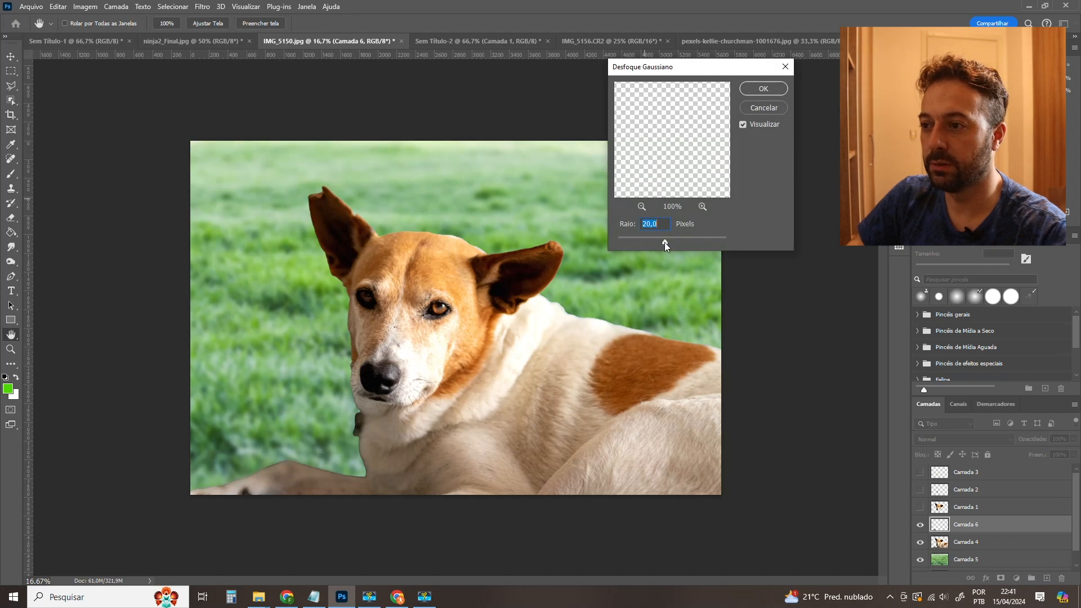
{"action": "key", "text": "Return"}
{"action": "key", "text": "m"}
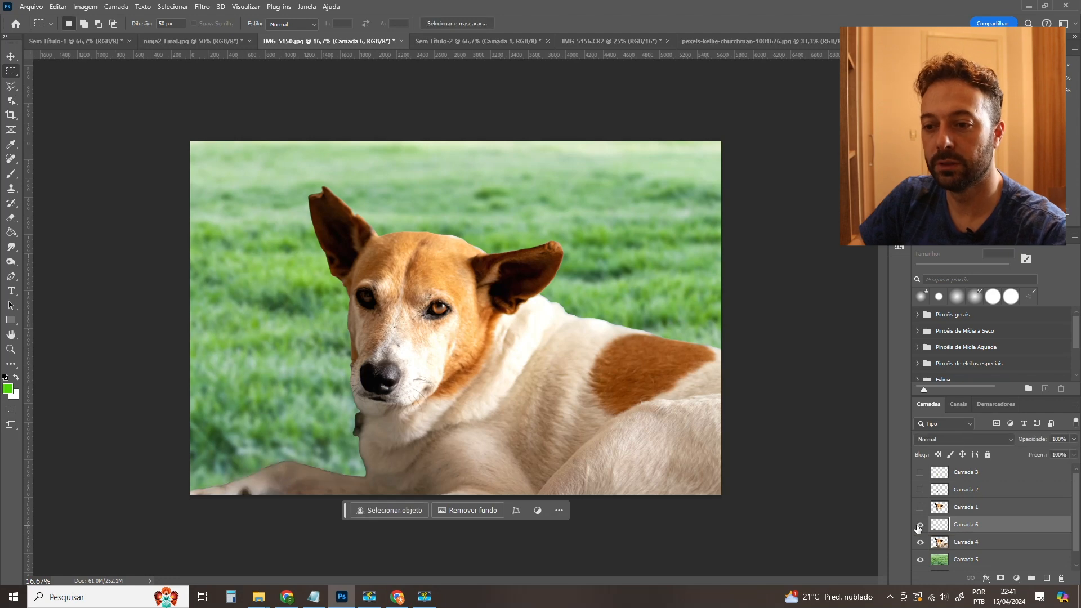
{"action": "left_click", "coordinate": [919, 525]}
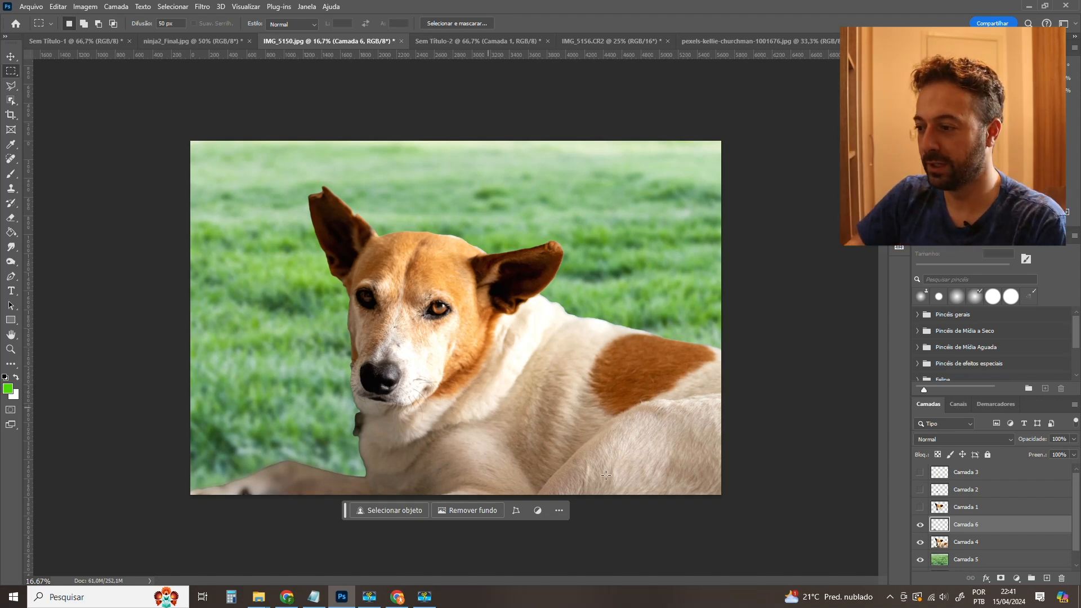
Copy the dog's back and hindquarters from Camada 4 to a new layer using a Polygonal Lasso selection with a 120 px feather.
{"action": "left_click", "coordinate": [969, 542]}
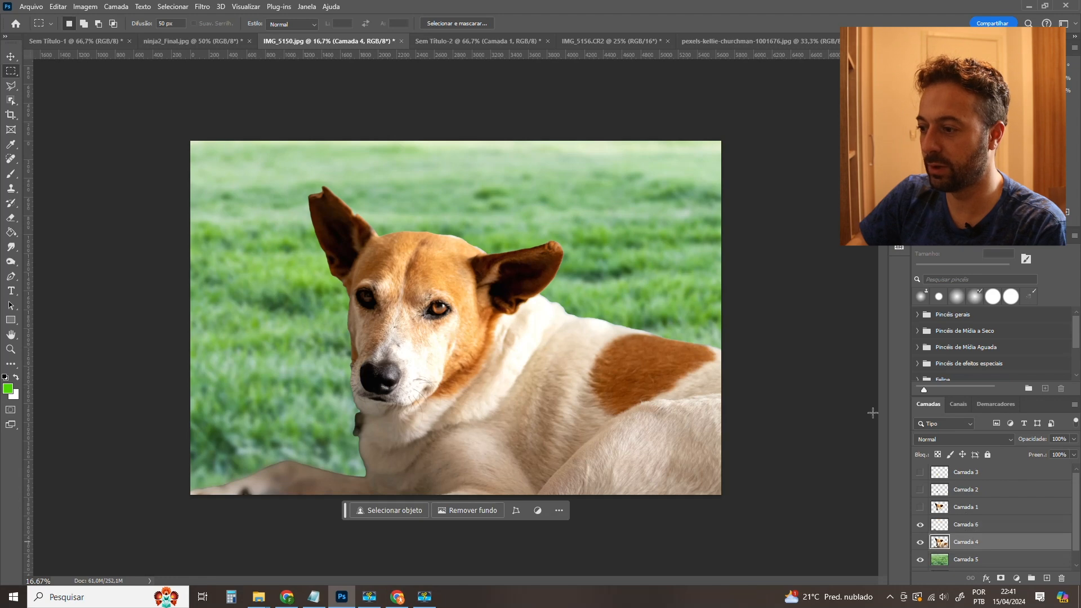
{"action": "key", "text": "l"}
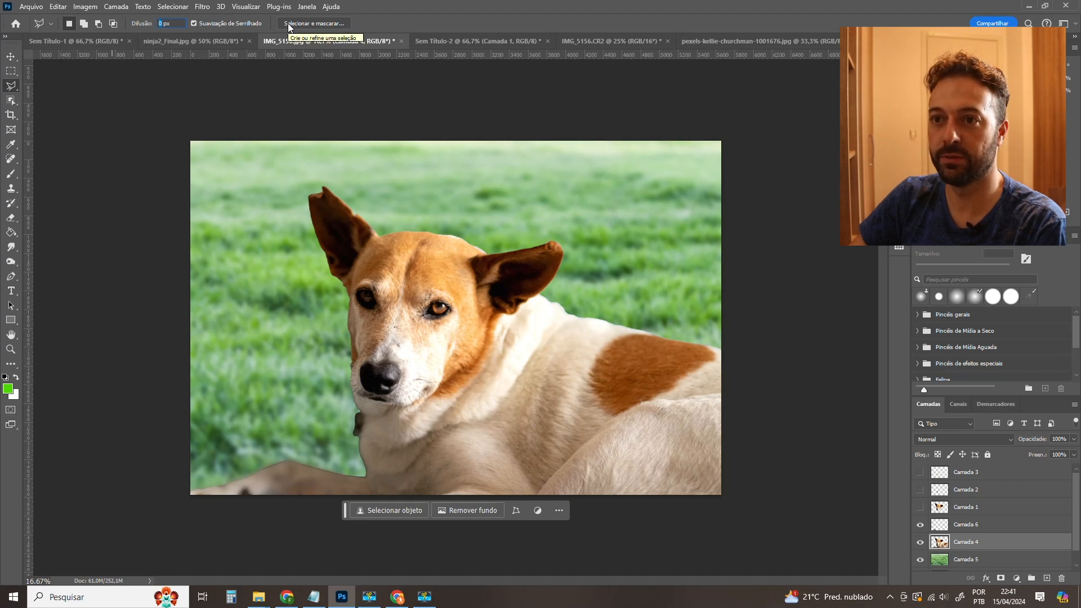
{"action": "type", "text": "120"}
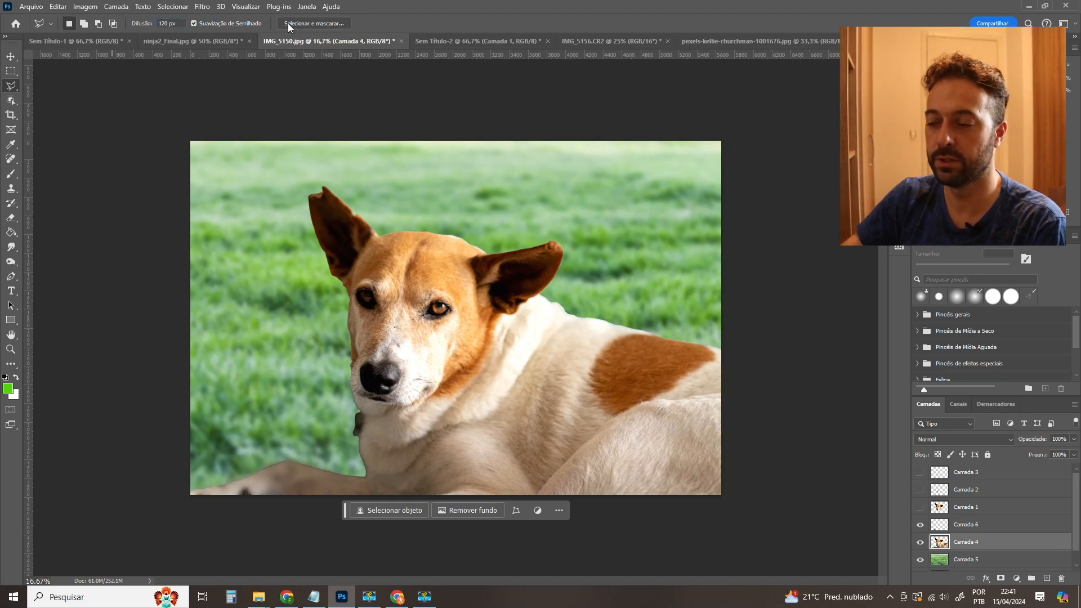
{"action": "left_click", "coordinate": [595, 306]}
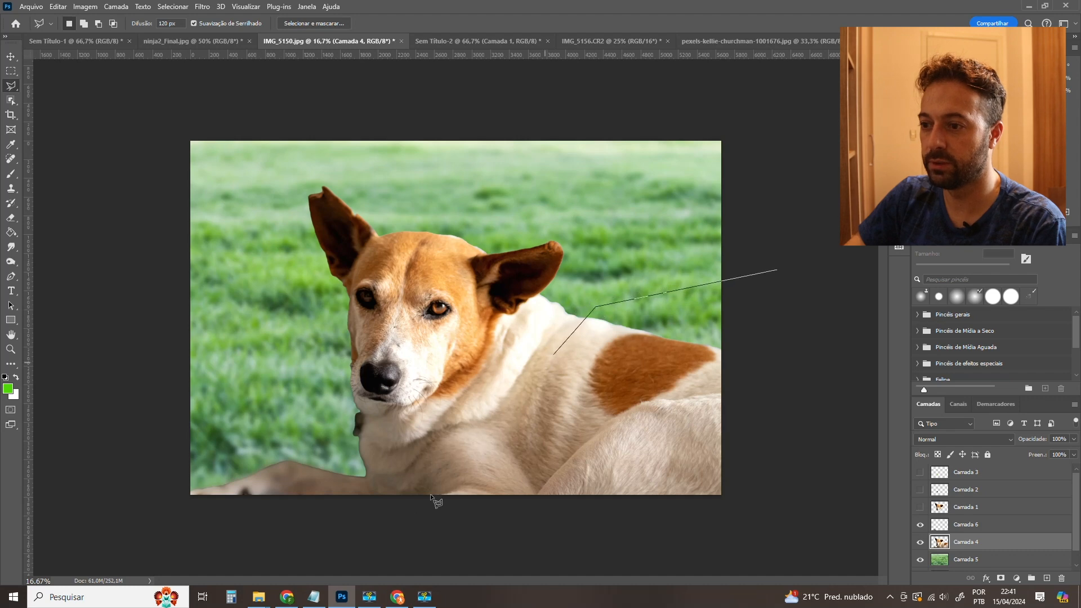
{"action": "left_click", "coordinate": [399, 530]}
{"action": "double_click", "coordinate": [750, 547]}
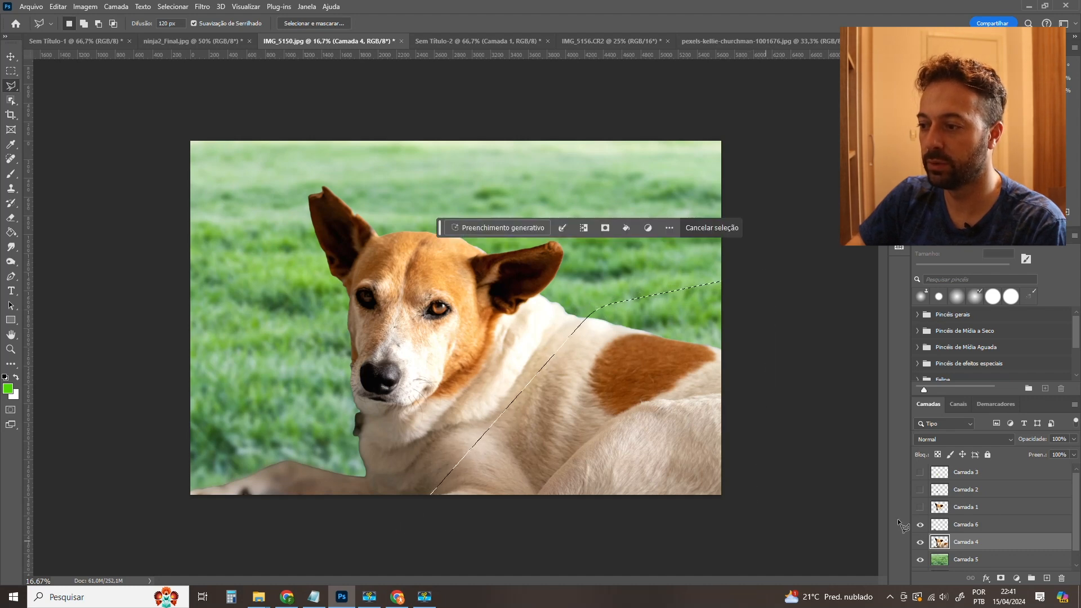
{"action": "key", "text": "ctrl+j"}
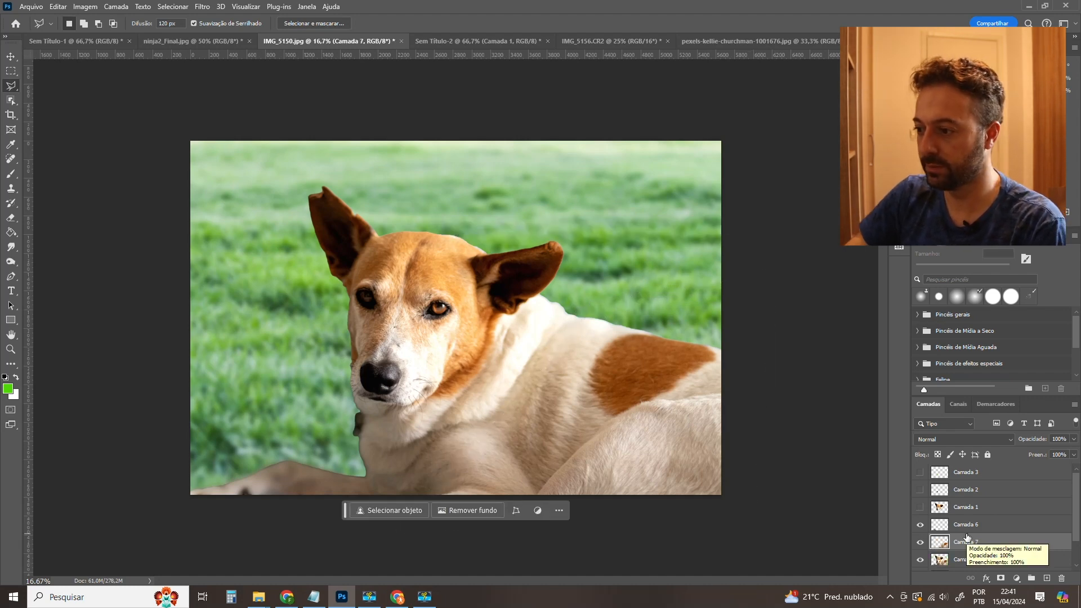
{"action": "left_click", "coordinate": [919, 527]}
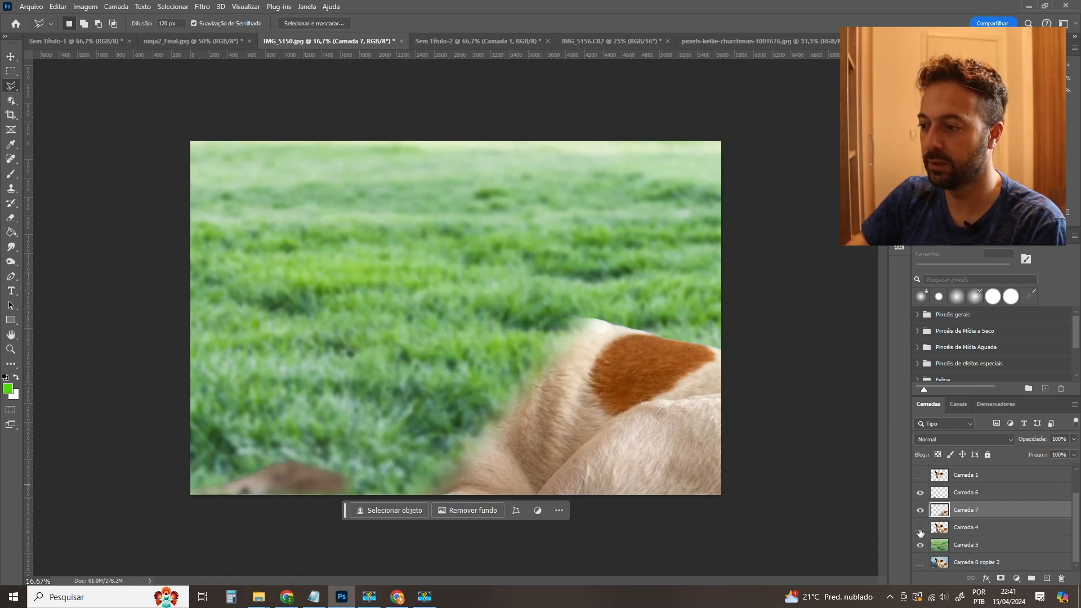
{"action": "left_click", "coordinate": [920, 527]}
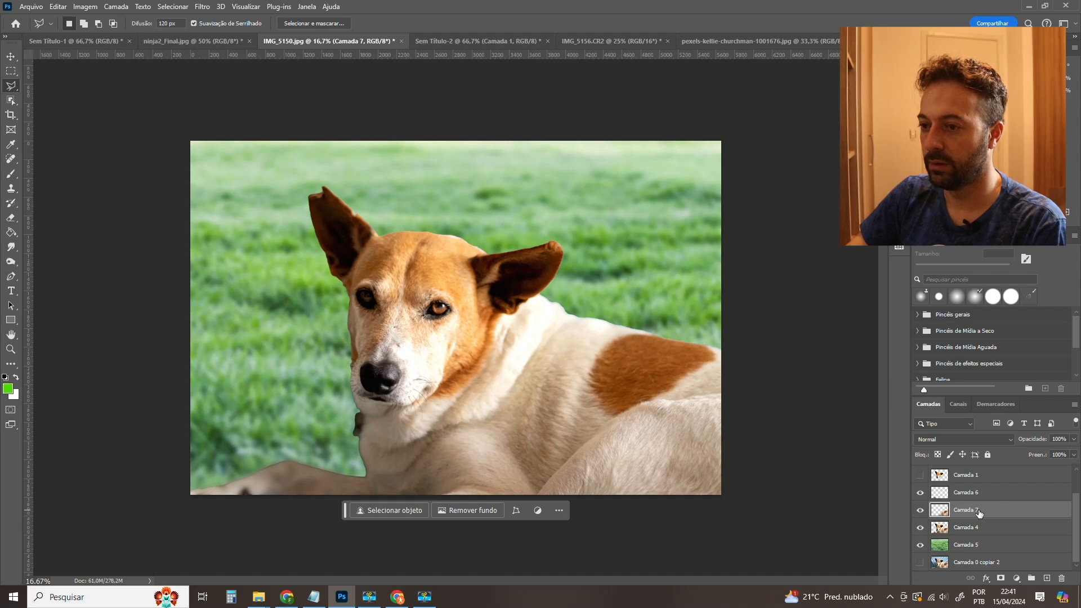
Apply a Gaussian Blur with a radius of 15,3 pixels to the copied hindquarters and toggle the layer to compare the effect.
{"action": "left_click", "coordinate": [203, 6]}
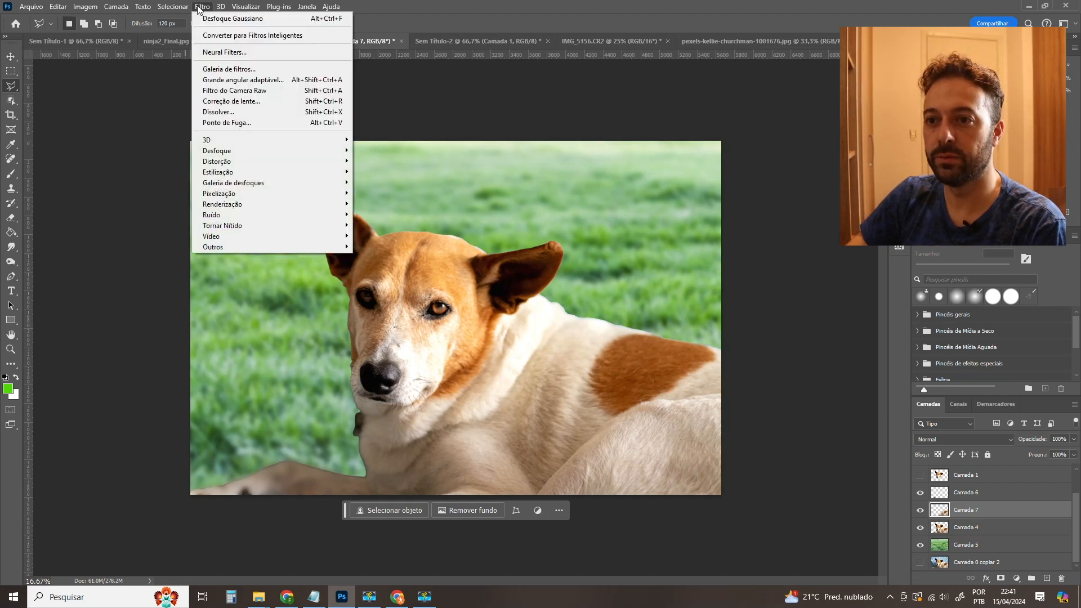
{"action": "mouse_move", "coordinate": [232, 150]}
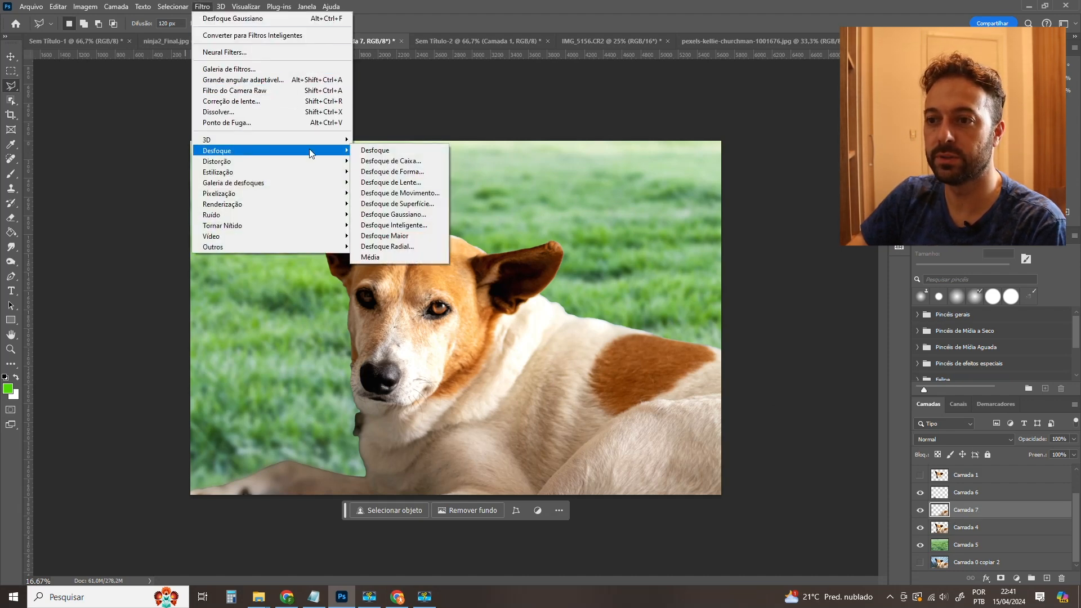
{"action": "left_click", "coordinate": [415, 215]}
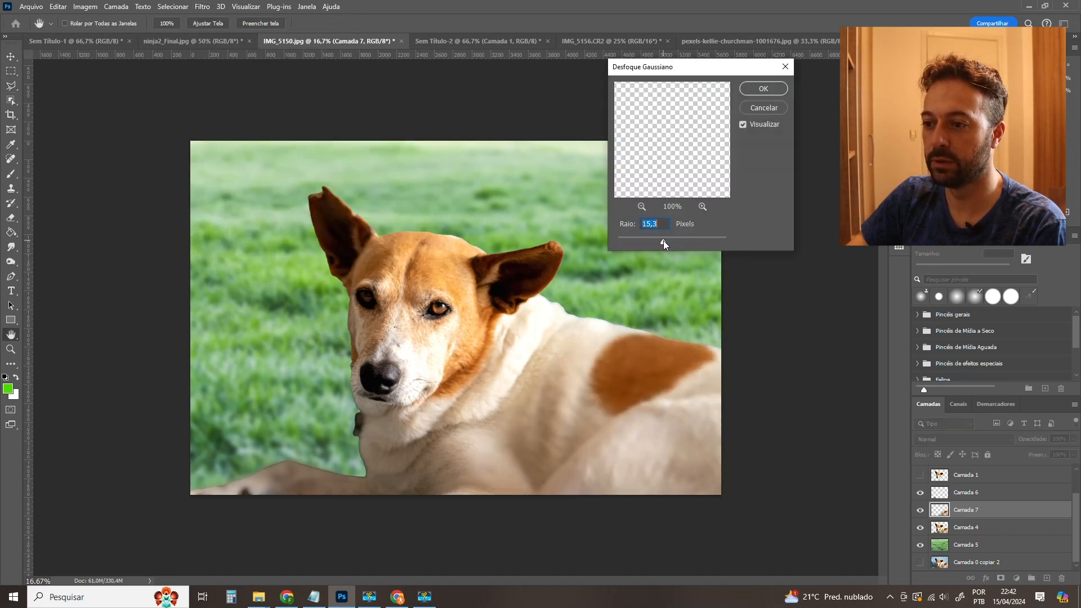
{"action": "left_click", "coordinate": [765, 88]}
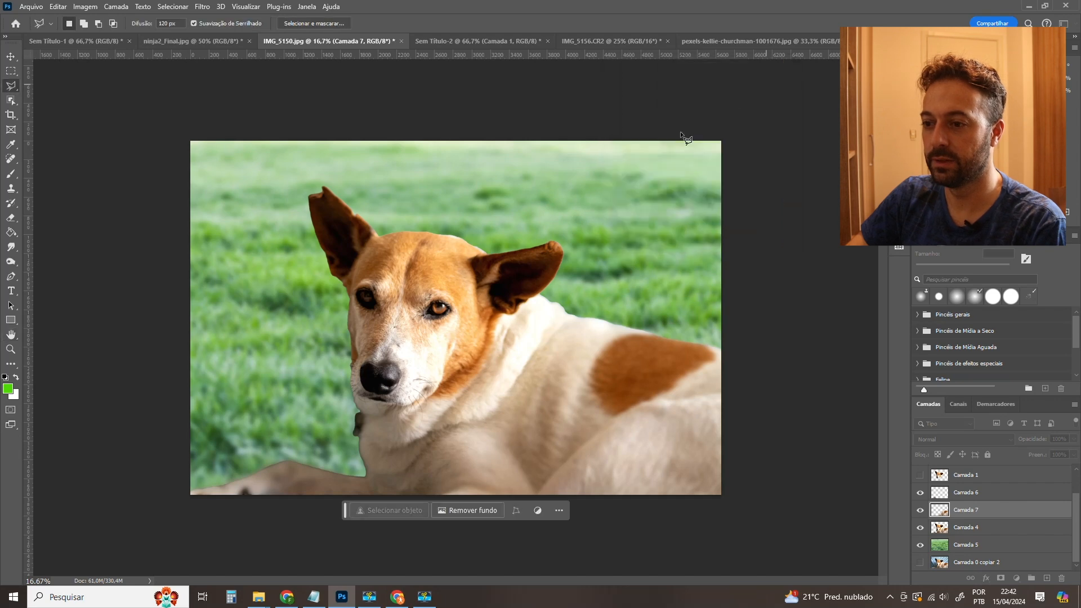
{"action": "left_click", "coordinate": [920, 510]}
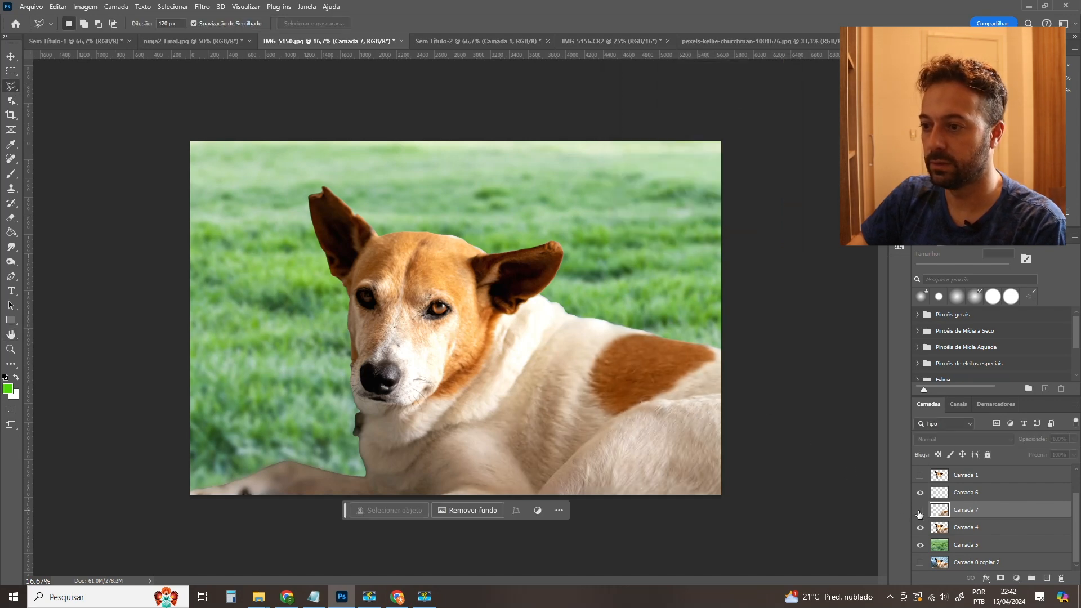
{"action": "left_click", "coordinate": [919, 510]}
{"action": "left_click", "coordinate": [920, 510]}
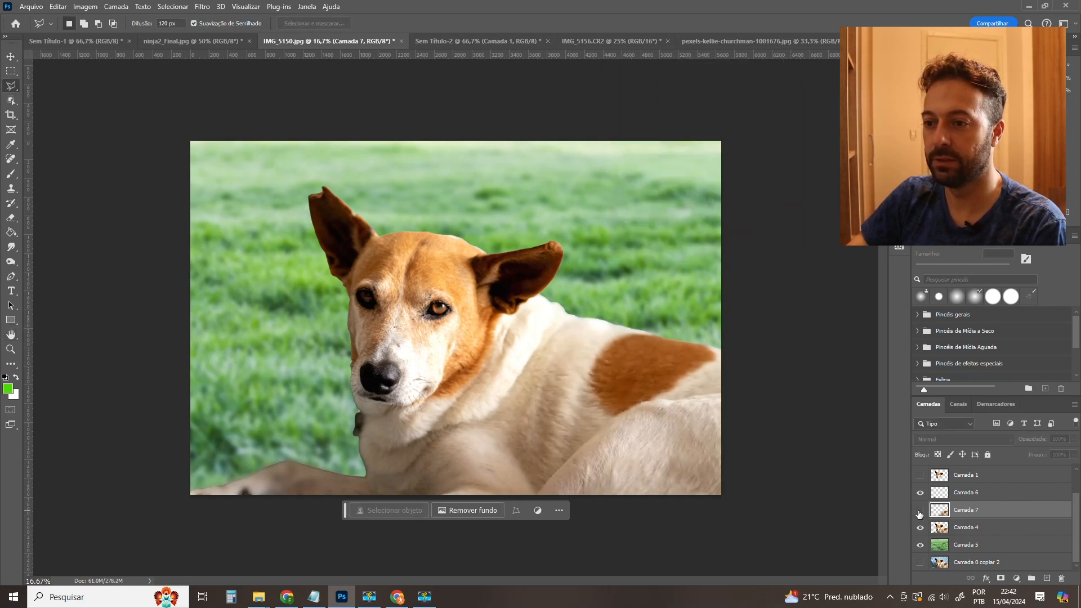
Make the blurred hindquarters layer Camada 7 visible again and deselect it with the Move tool.
{"action": "left_click", "coordinate": [919, 510]}
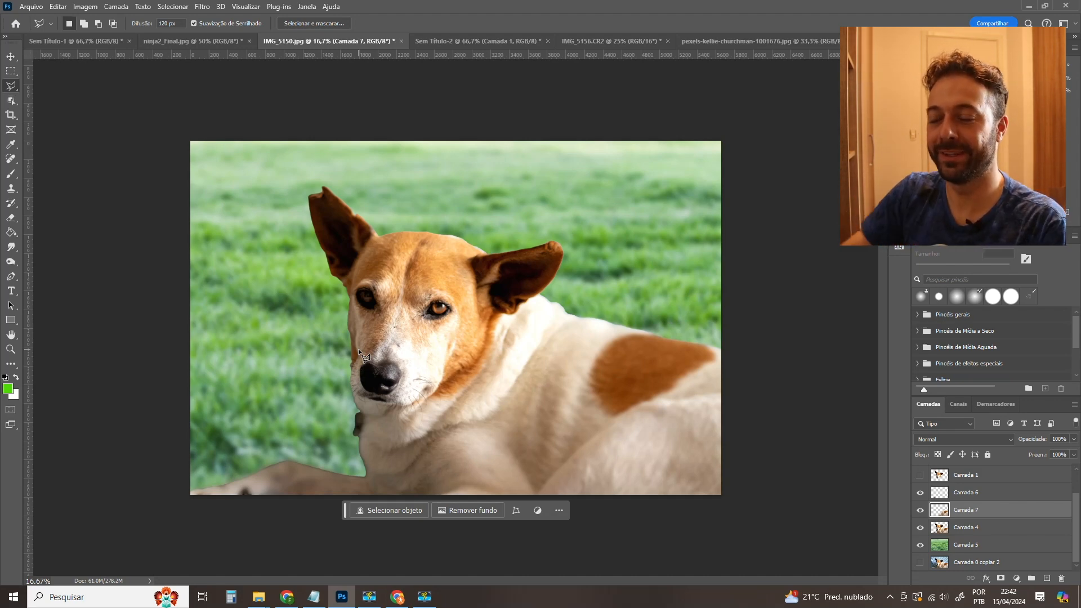
{"action": "left_click", "coordinate": [11, 57]}
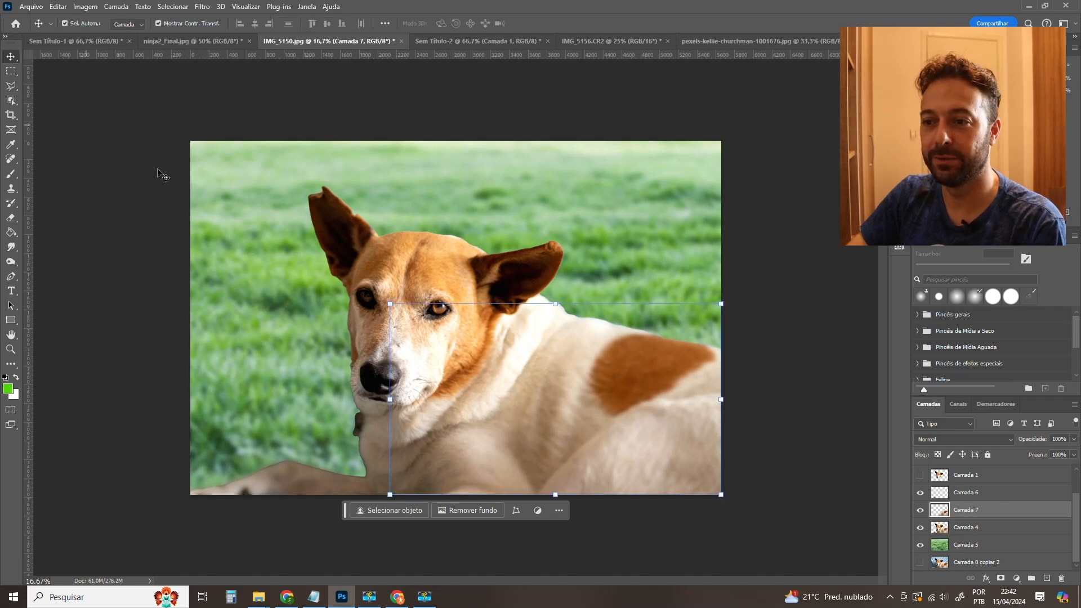
{"action": "left_click", "coordinate": [168, 258]}
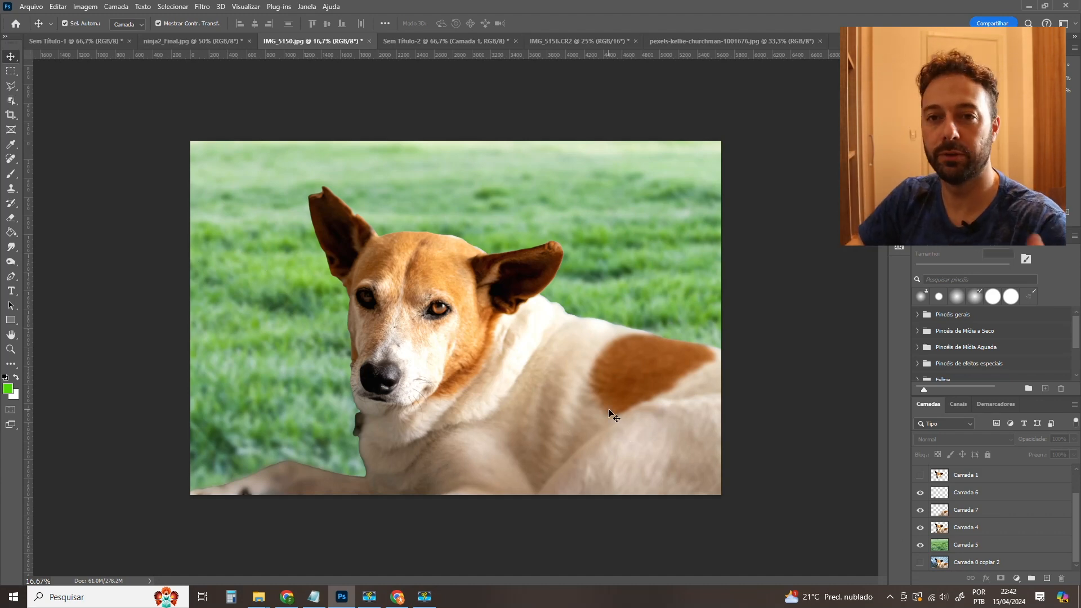
Open the Levels adjustment for the grass background layer Camada 5.
{"action": "left_click", "coordinate": [971, 547]}
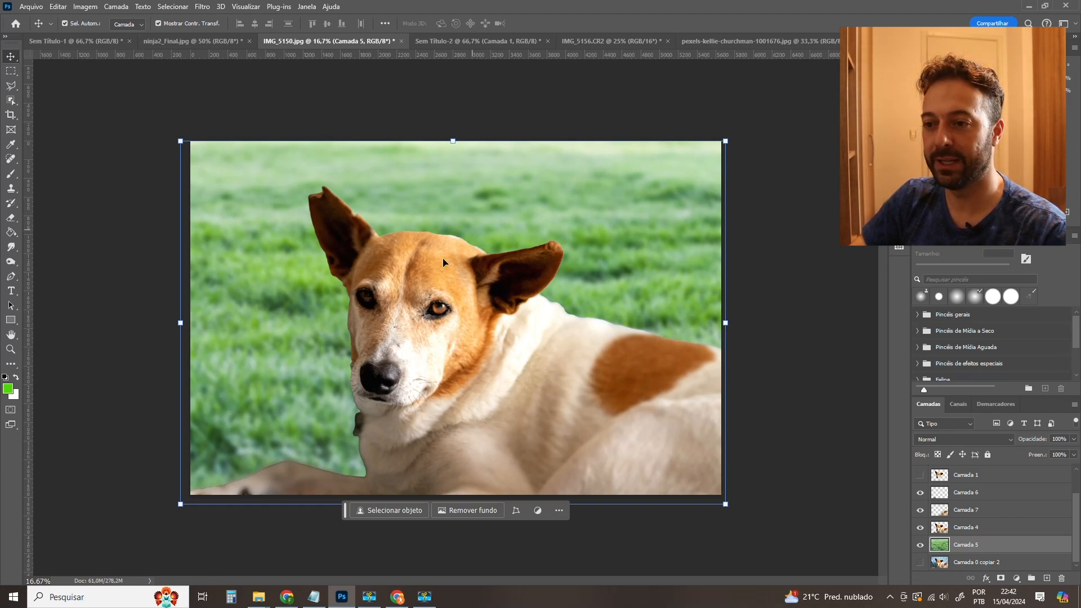
{"action": "left_click", "coordinate": [86, 7]}
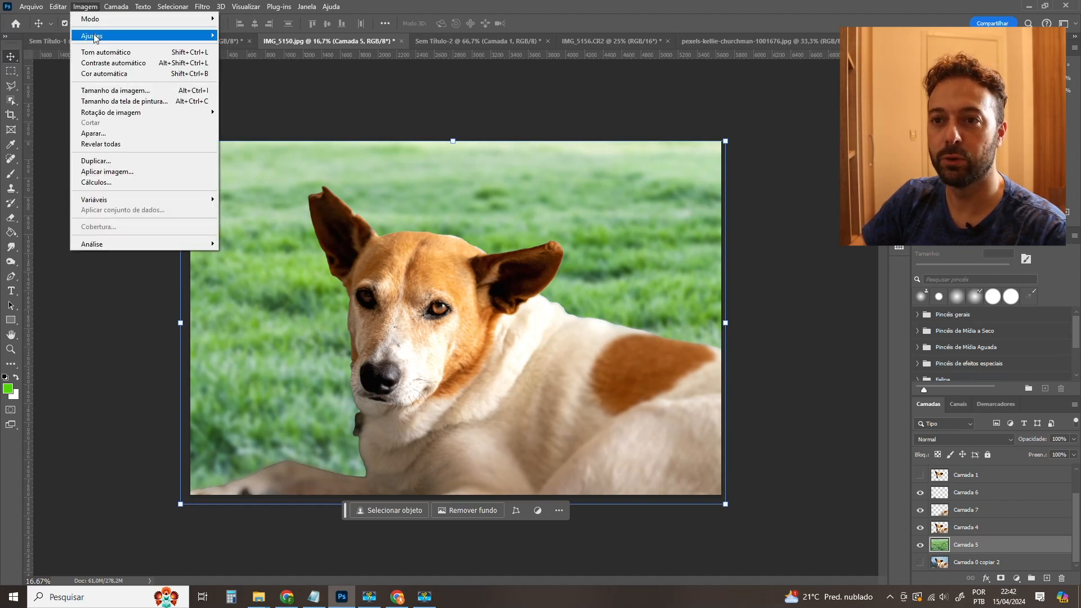
{"action": "mouse_move", "coordinate": [161, 40]}
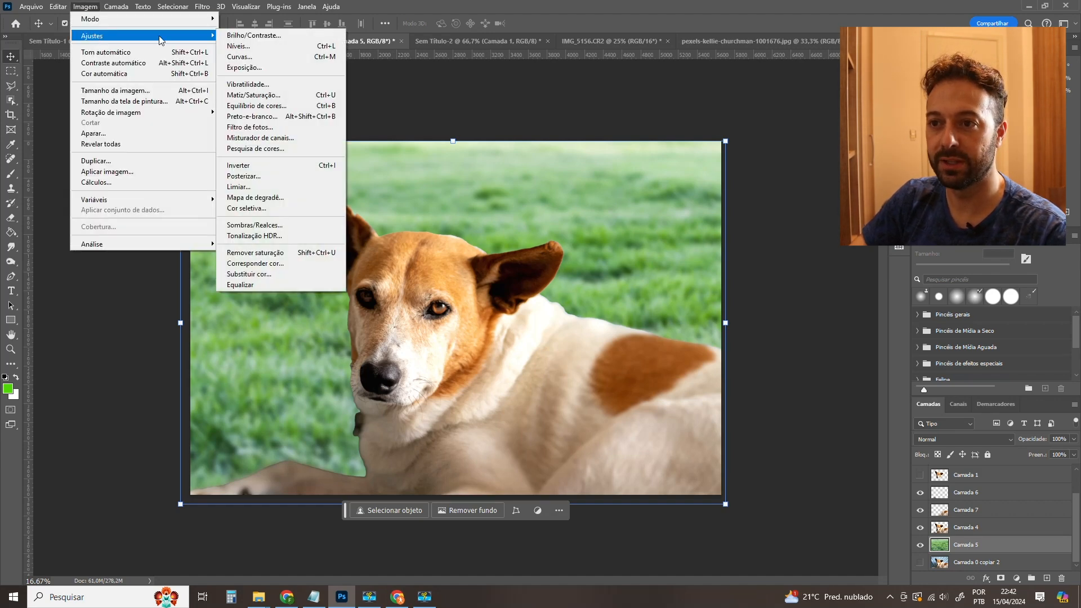
{"action": "left_click", "coordinate": [240, 46]}
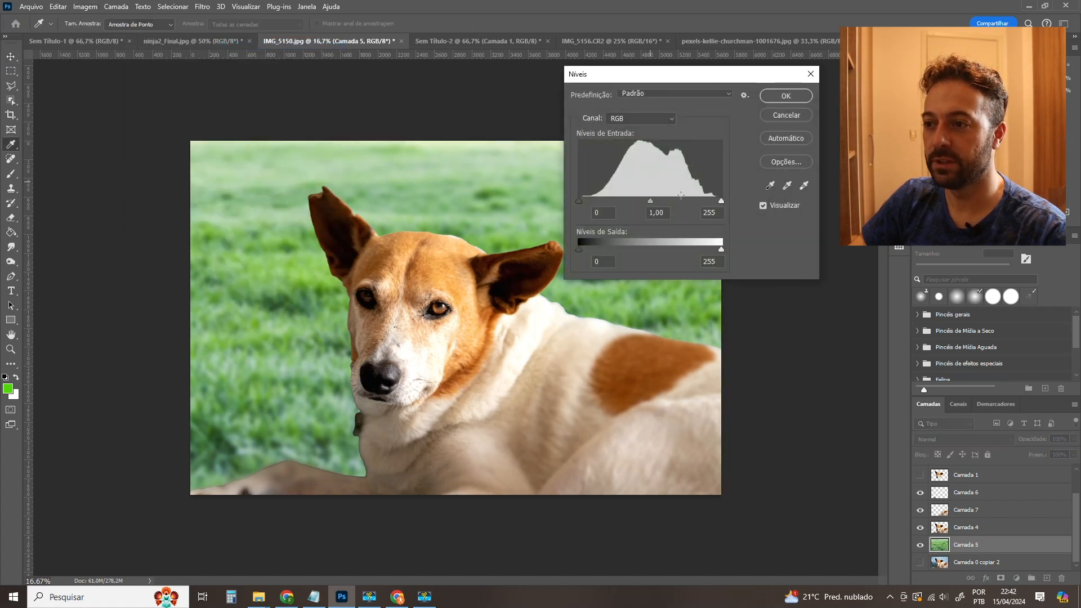
Darken the grass on Camada 5 with Levels, setting the input levels to 22, 0,70 and 255.
{"action": "left_click_drag", "start_coordinate": [580, 203], "coordinate": [591, 198]}
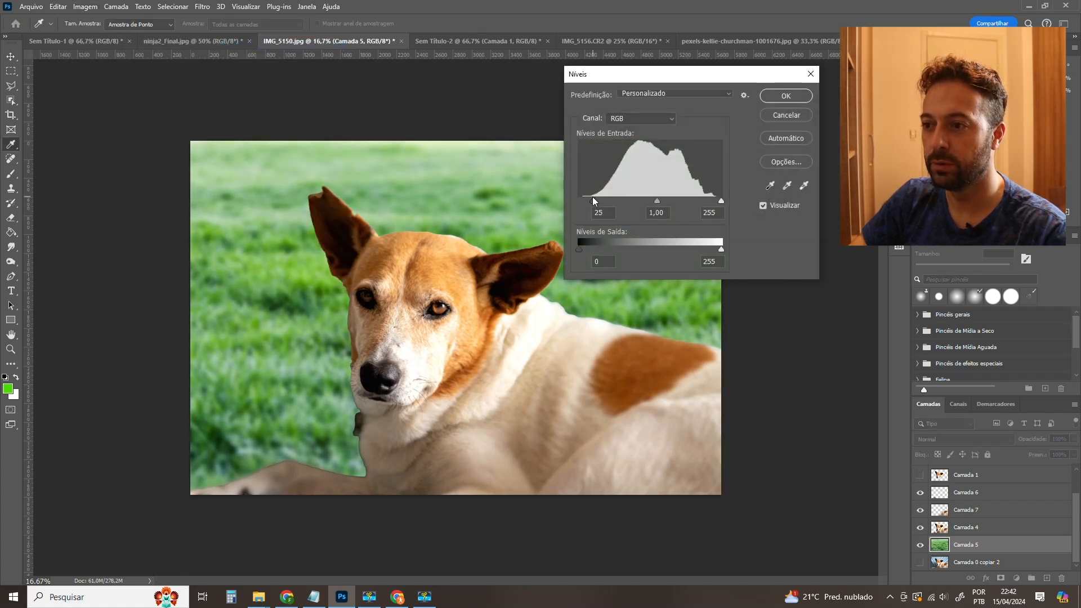
{"action": "left_click", "coordinate": [721, 200]}
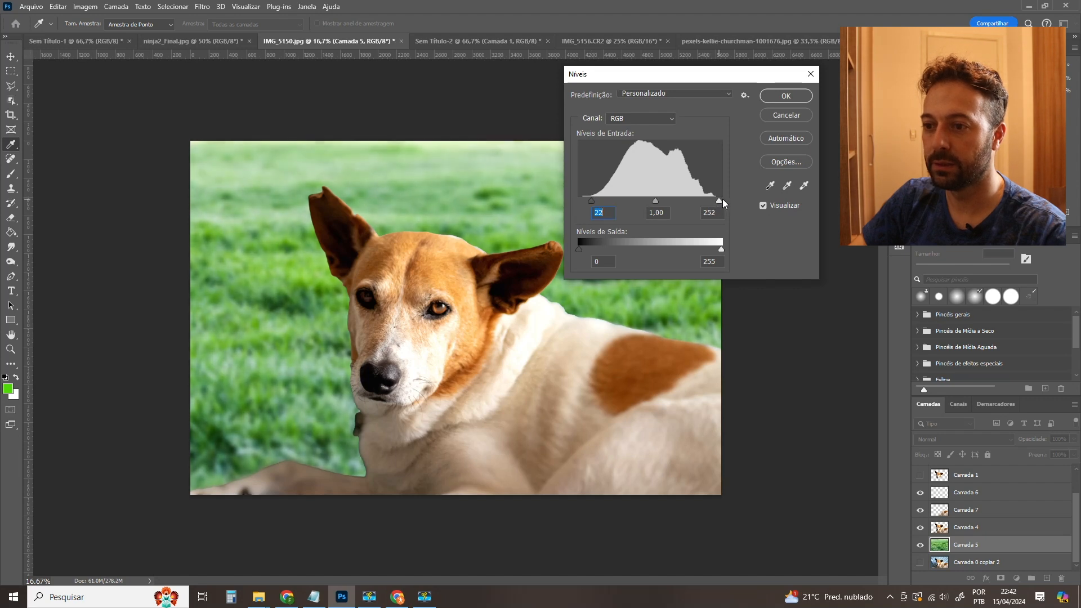
{"action": "left_click_drag", "start_coordinate": [654, 202], "coordinate": [671, 200]}
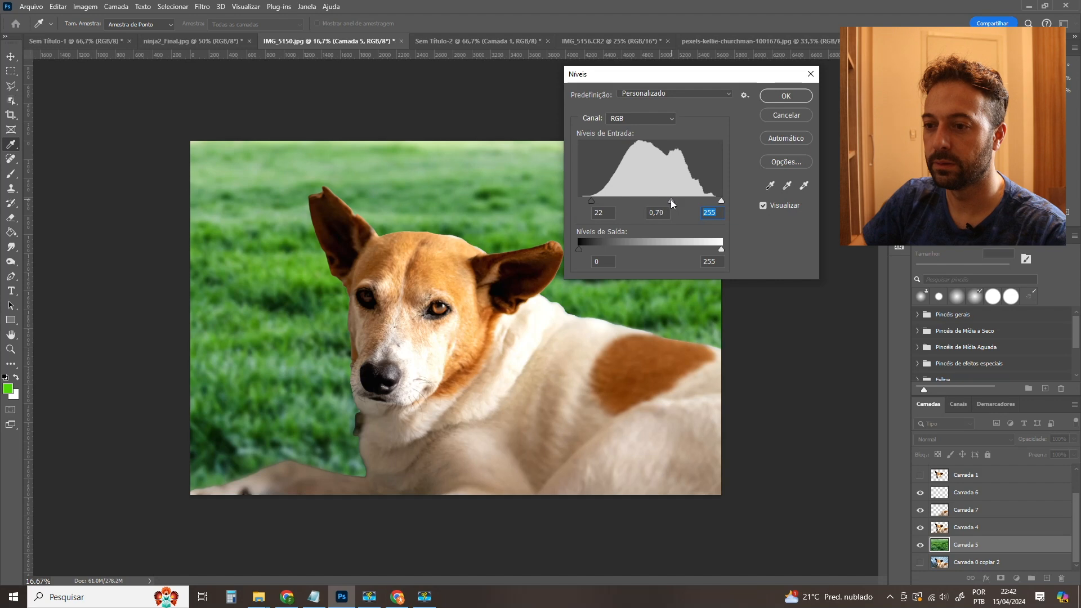
{"action": "left_click", "coordinate": [801, 100]}
{"action": "key", "text": "v"}
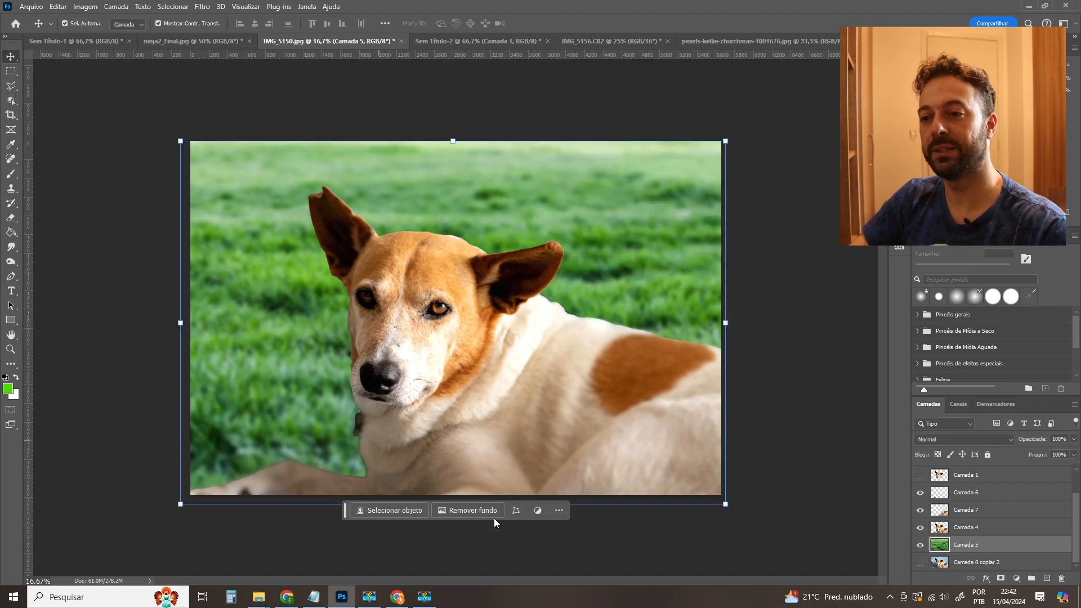
Undo and reapply the Levels adjustment to compare the grass before and after, and deselect the layer.
{"action": "key", "text": "ctrl+z"}
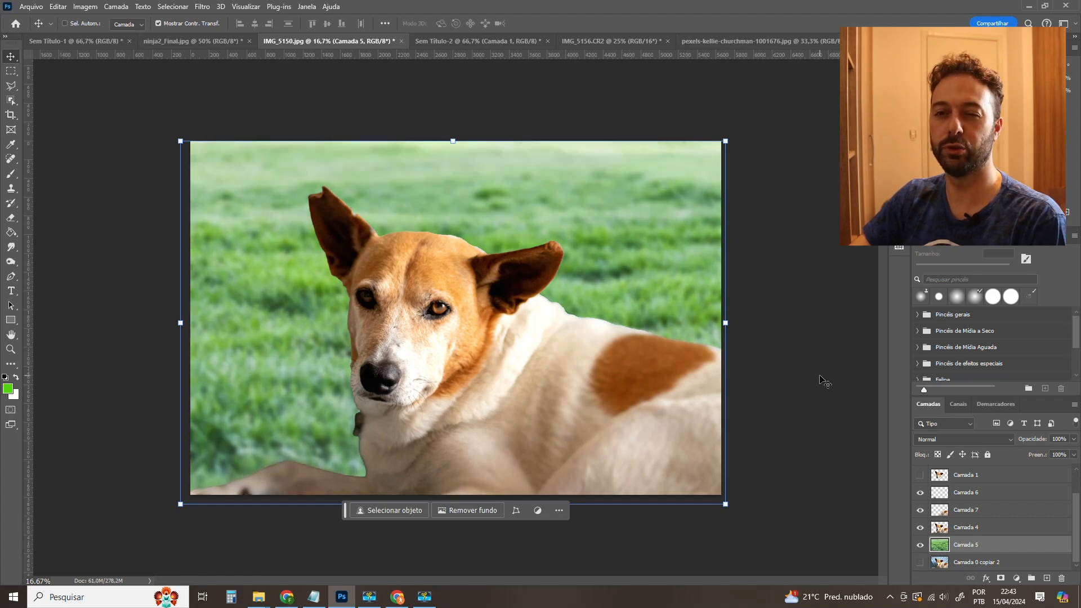
{"action": "key", "text": "ctrl+shift+z"}
{"action": "left_click", "coordinate": [823, 381]}
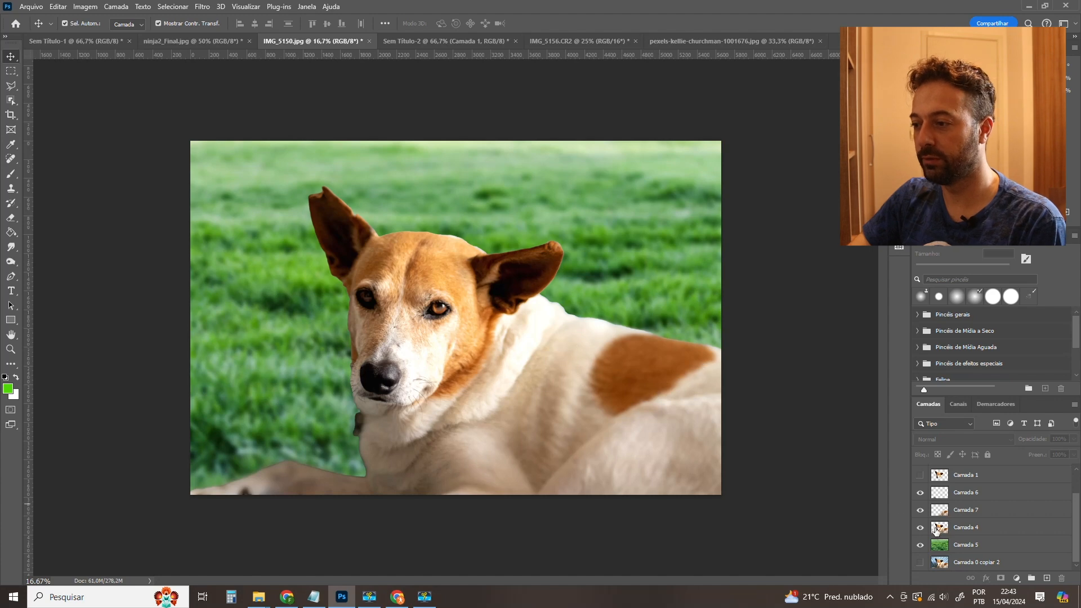
Toggle the visibility of Camada 6 off and on, and make the Camada 0 copiar 2 layer visible.
{"action": "mouse_move", "coordinate": [920, 492]}
{"action": "left_mouse_down"}
{"action": "mouse_move", "coordinate": [919, 564]}
{"action": "mouse_move", "coordinate": [916, 491]}
{"action": "left_mouse_up"}
{"action": "left_click", "coordinate": [919, 565]}
{"action": "left_click", "coordinate": [919, 491]}
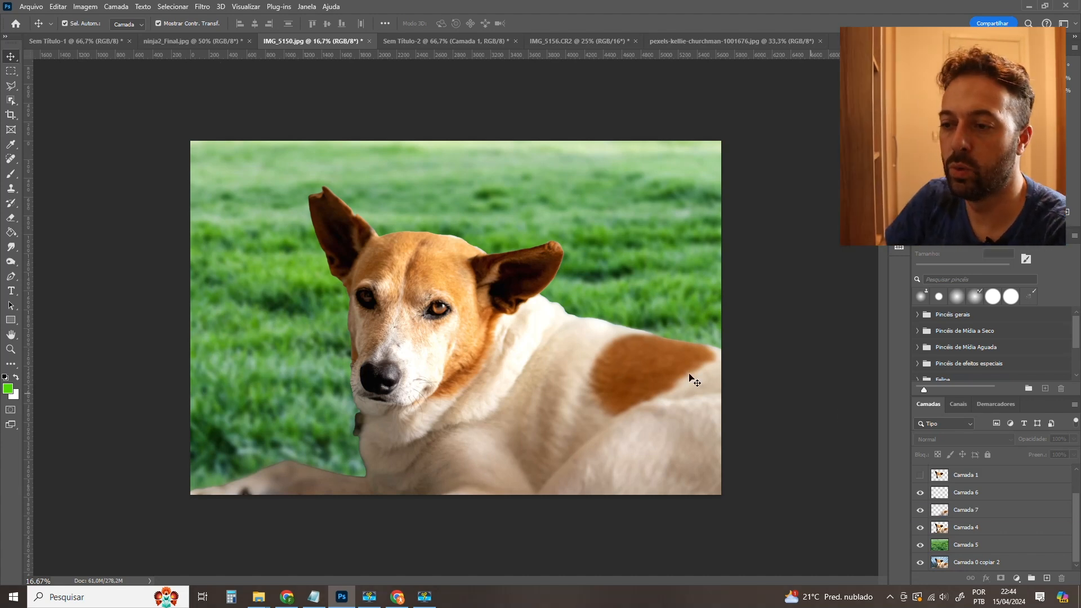
Preview Add Noise on Camada 1 at 75% intensity with uniform distribution, and cancel the filter.
{"action": "key", "text": "z"}
{"action": "left_click_drag", "start_coordinate": [409, 289], "coordinate": [455, 291]}
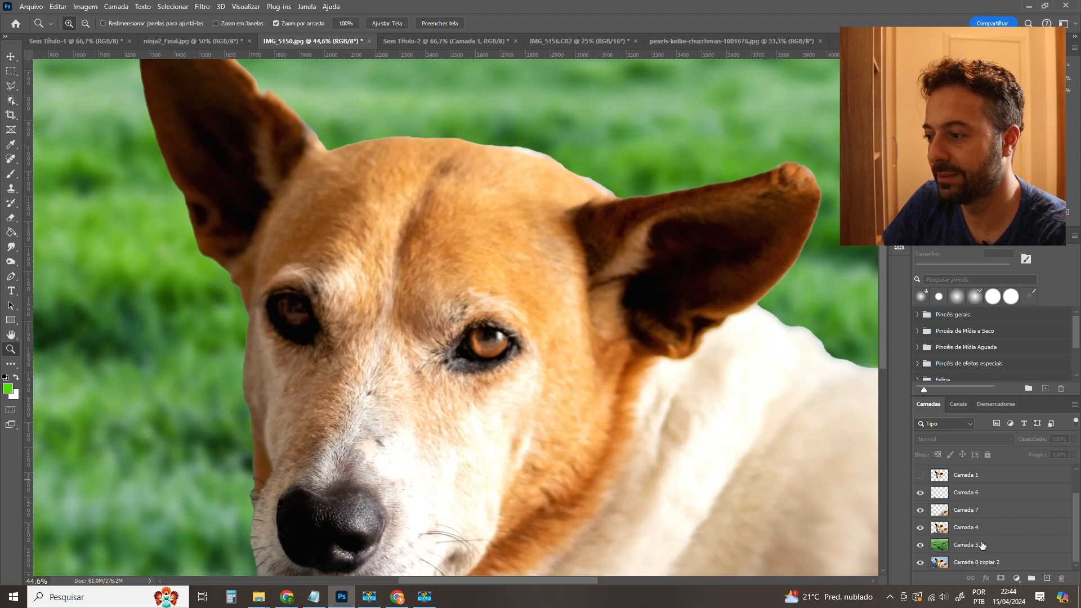
{"action": "left_click", "coordinate": [202, 7]}
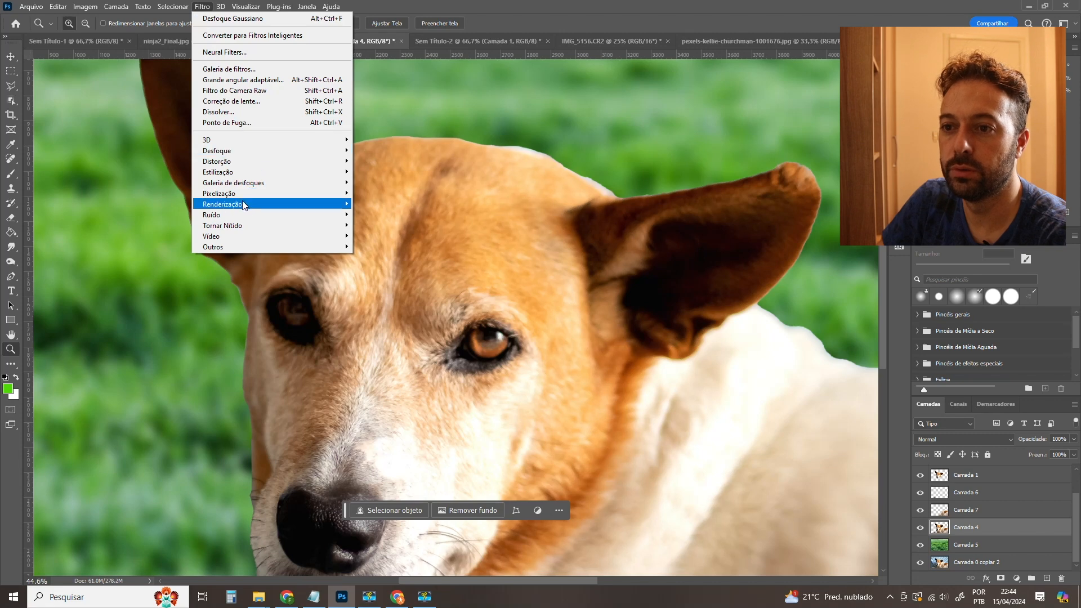
{"action": "mouse_move", "coordinate": [231, 214]}
{"action": "left_click", "coordinate": [388, 215]}
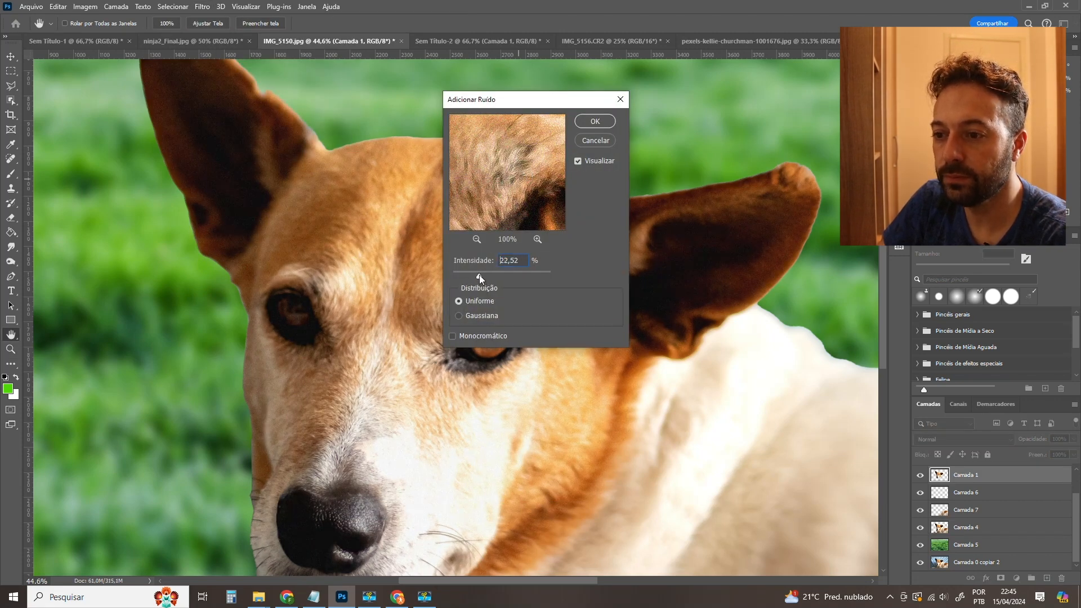
{"action": "mouse_move", "coordinate": [479, 275]}
{"action": "left_mouse_down"}
{"action": "mouse_move", "coordinate": [512, 269]}
{"action": "mouse_move", "coordinate": [496, 278]}
{"action": "left_mouse_up"}
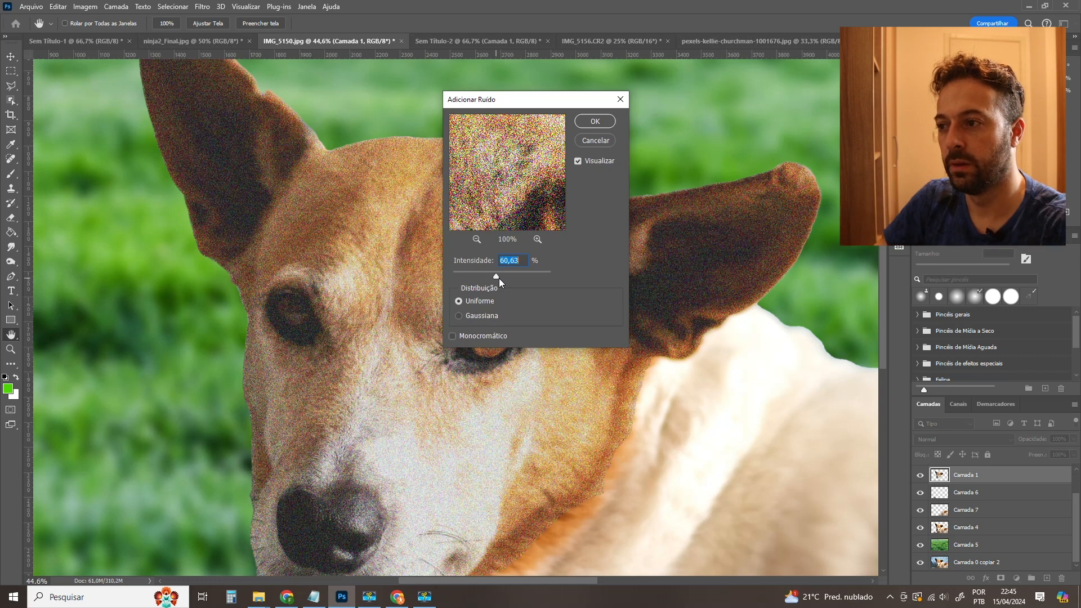
{"action": "mouse_move", "coordinate": [494, 276]}
{"action": "left_mouse_down"}
{"action": "mouse_move", "coordinate": [478, 275]}
{"action": "mouse_move", "coordinate": [501, 275]}
{"action": "left_mouse_up"}
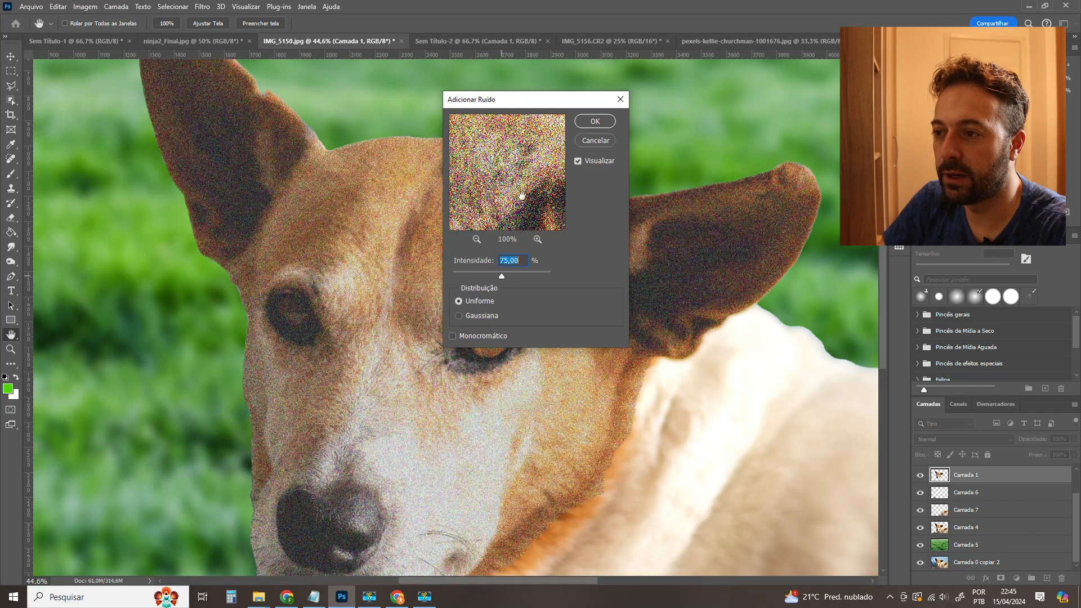
{"action": "left_click", "coordinate": [596, 140]}
{"action": "key", "text": "z"}
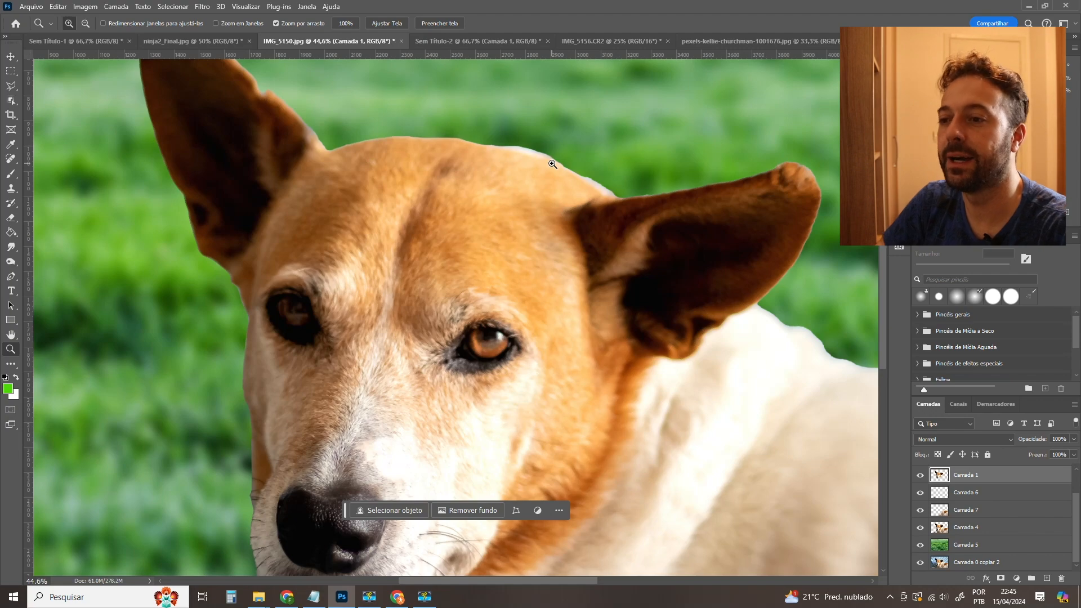
Switch to the ninja2_Final.jpg document and frame the warrior and the leaping wolf.
{"action": "key", "text": "ctrl+minus"}
{"action": "key", "text": "ctrl+minus"}
{"action": "key", "text": "ctrl+minus"}
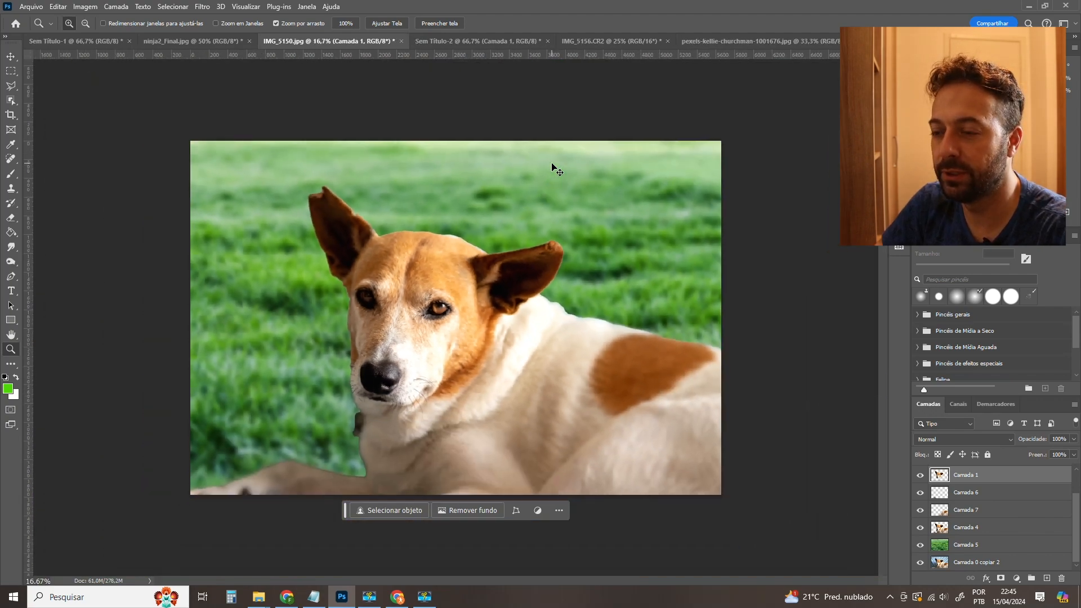
{"action": "key", "text": "ctrl+plus"}
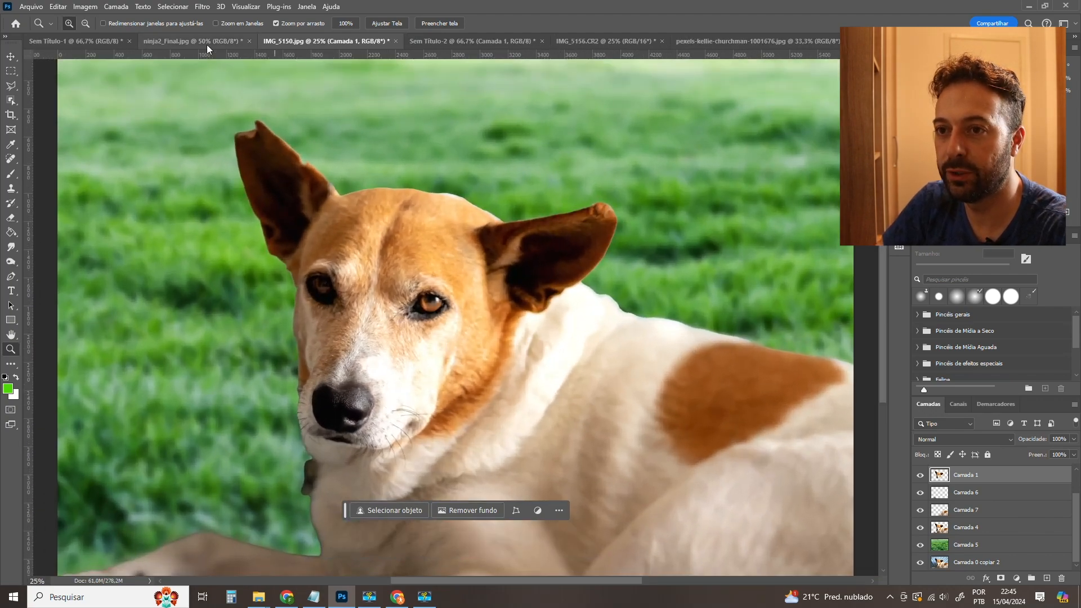
{"action": "left_click", "coordinate": [175, 43]}
{"action": "left_click_drag", "start_coordinate": [449, 219], "coordinate": [477, 294]}
{"action": "left_click_drag", "start_coordinate": [418, 405], "coordinate": [429, 197]}
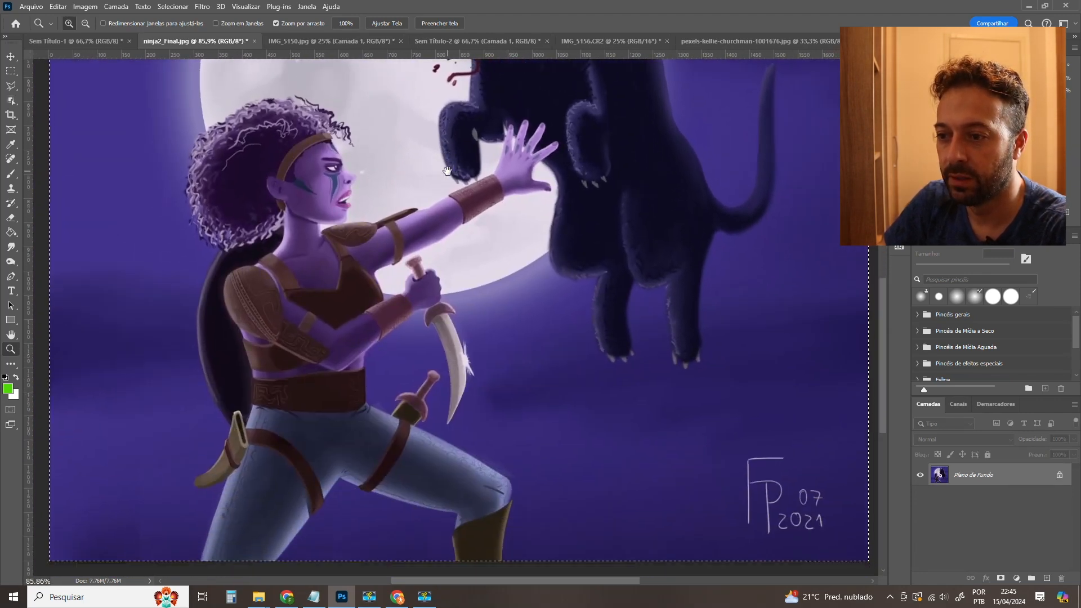
{"action": "mouse_move", "coordinate": [331, 316]}
{"action": "left_mouse_down"}
{"action": "mouse_move", "coordinate": [362, 312]}
{"action": "mouse_move", "coordinate": [333, 316]}
{"action": "left_mouse_up"}
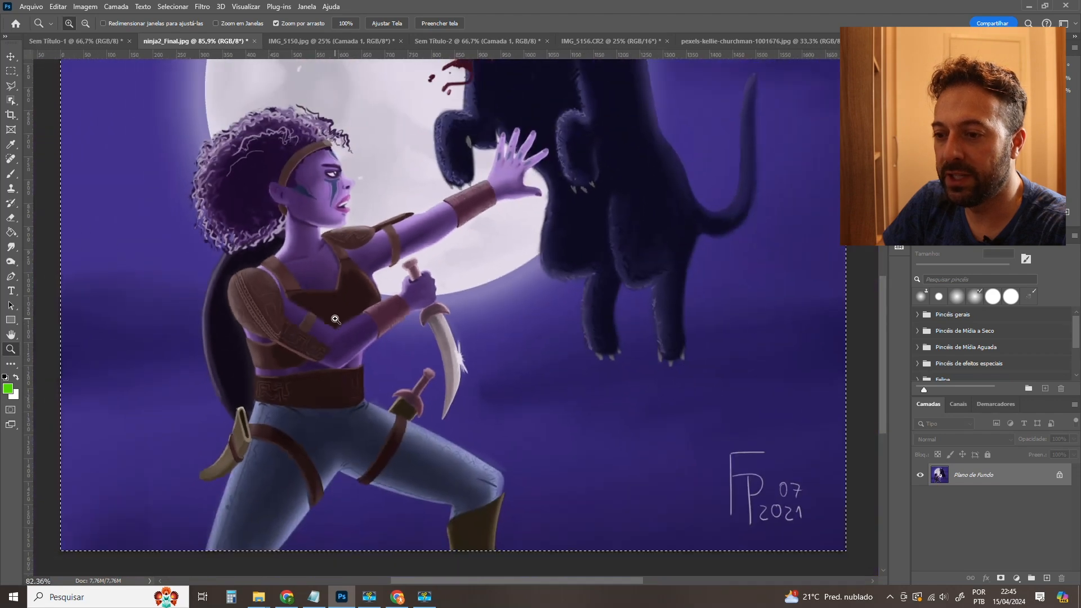
{"action": "left_click_drag", "start_coordinate": [468, 274], "coordinate": [432, 384]}
{"action": "left_click_drag", "start_coordinate": [450, 294], "coordinate": [486, 149]}
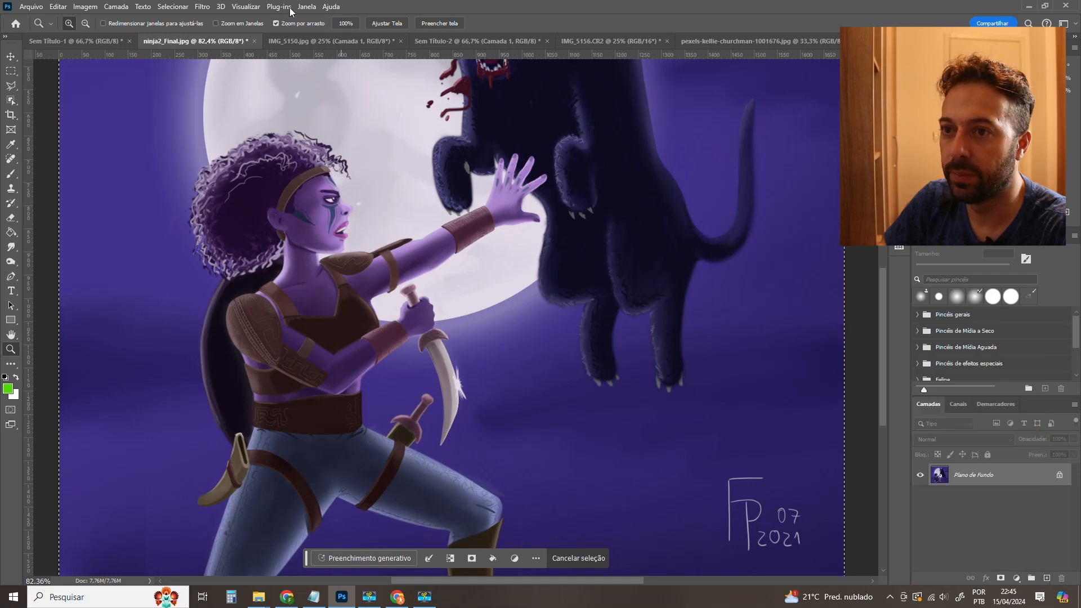
Apply Add Noise to the ninja illustration with 4% intensity and uniform distribution.
{"action": "left_click", "coordinate": [209, 8]}
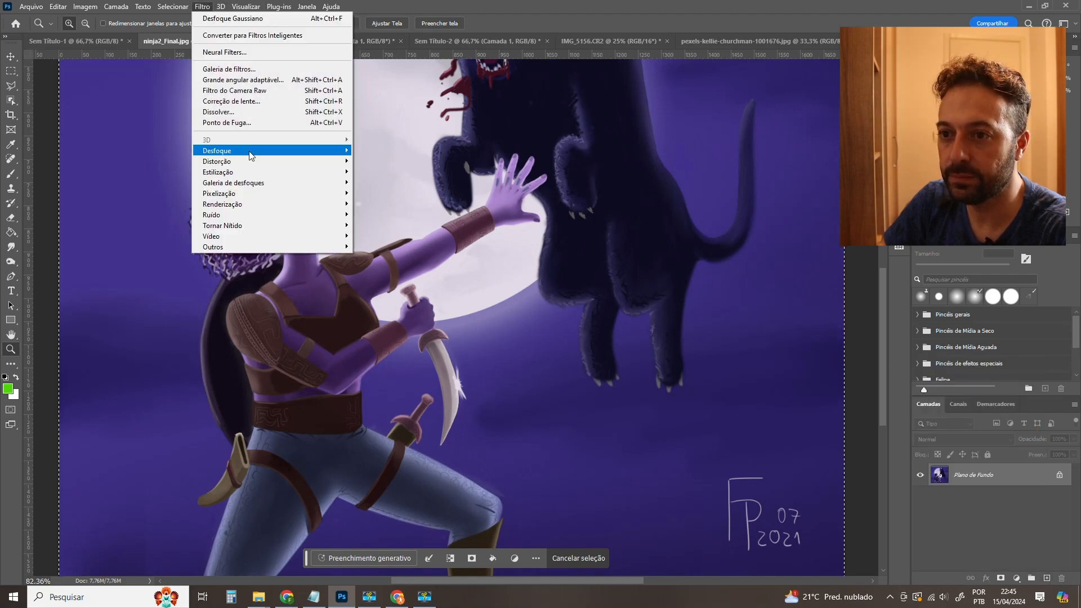
{"action": "mouse_move", "coordinate": [252, 158]}
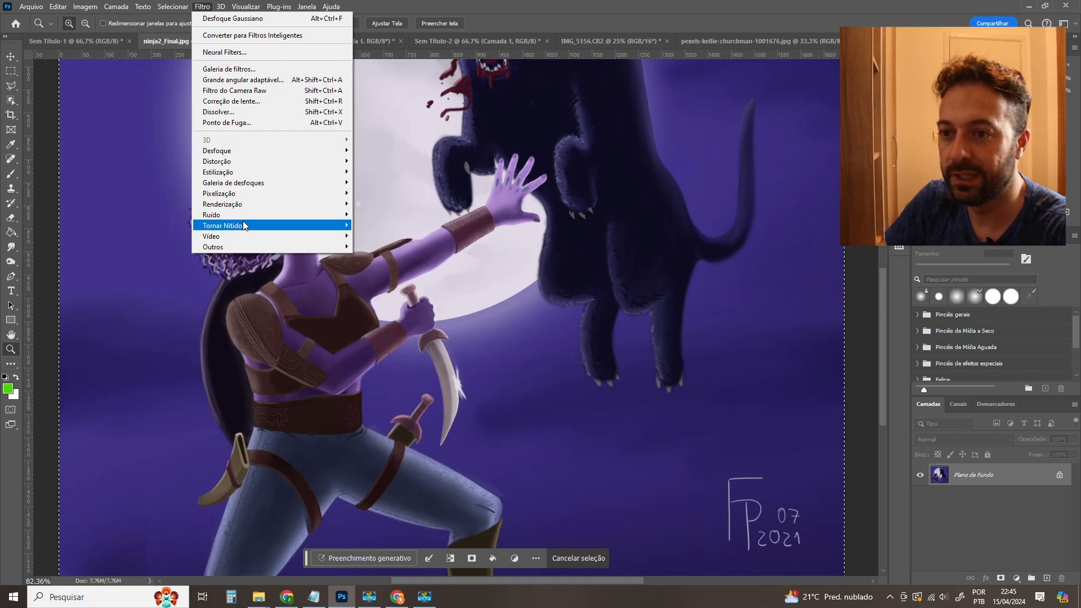
{"action": "mouse_move", "coordinate": [336, 219]}
{"action": "left_click", "coordinate": [373, 214]}
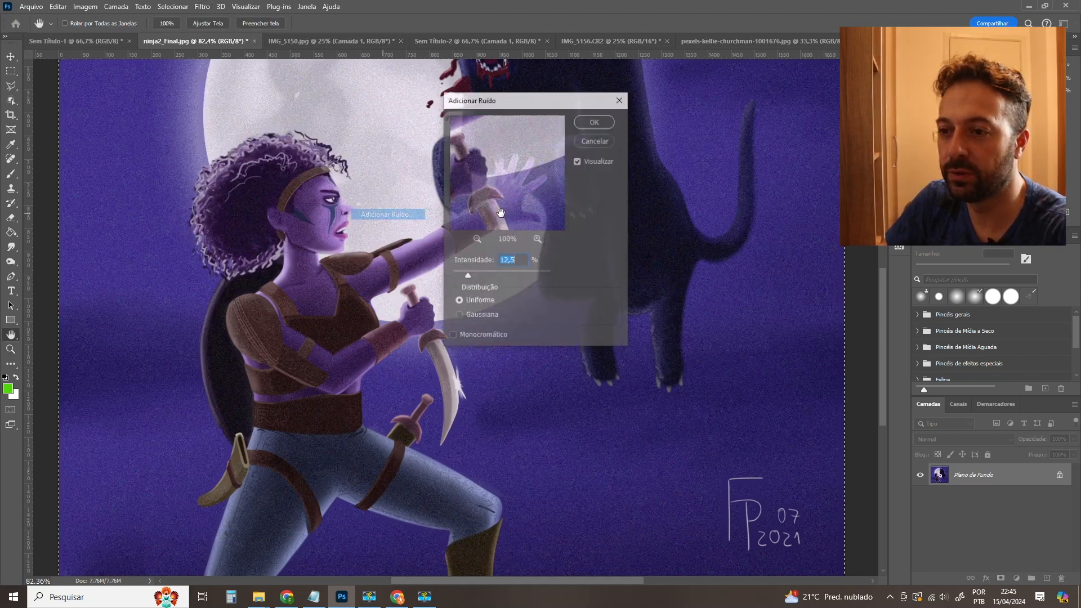
{"action": "left_click_drag", "start_coordinate": [466, 277], "coordinate": [456, 275]}
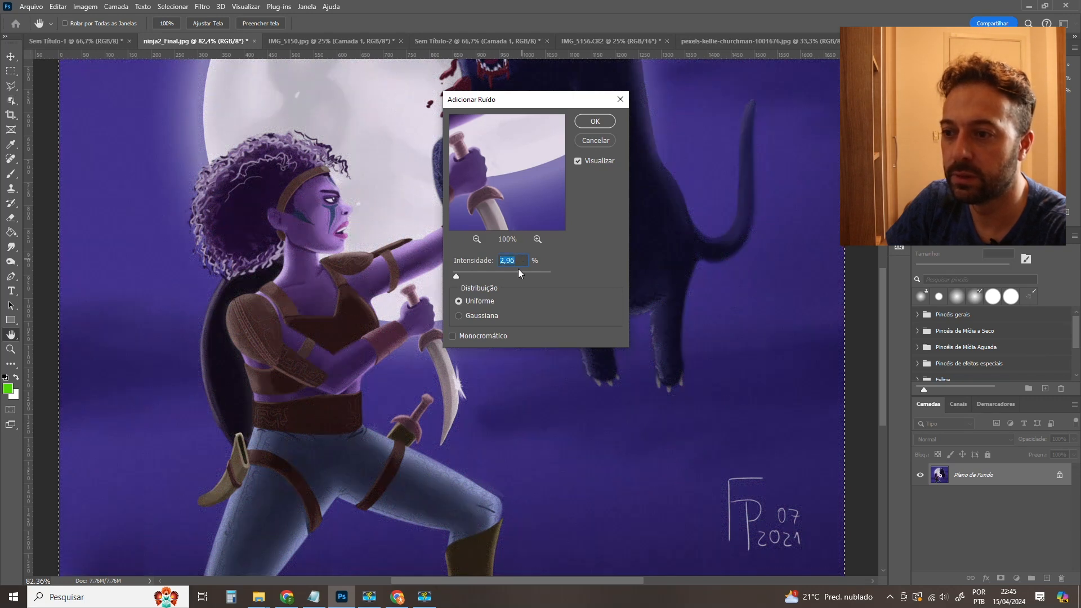
{"action": "type", "text": "4"}
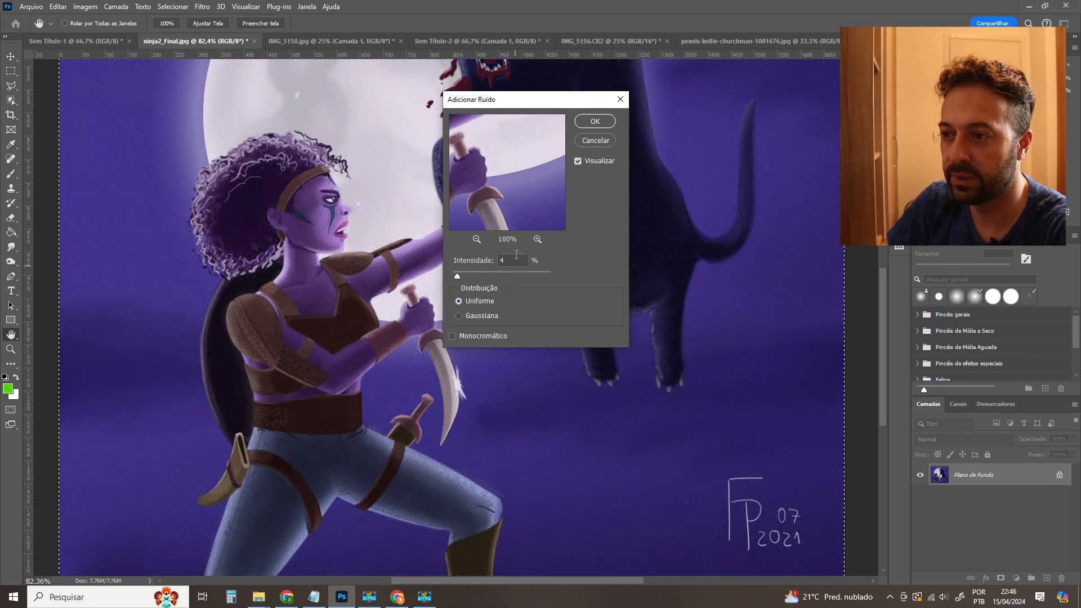
{"action": "left_click", "coordinate": [595, 121]}
Examine the noise grain on the ninja illustration up close and at full view.
{"action": "left_click_drag", "start_coordinate": [342, 217], "coordinate": [534, 313]}
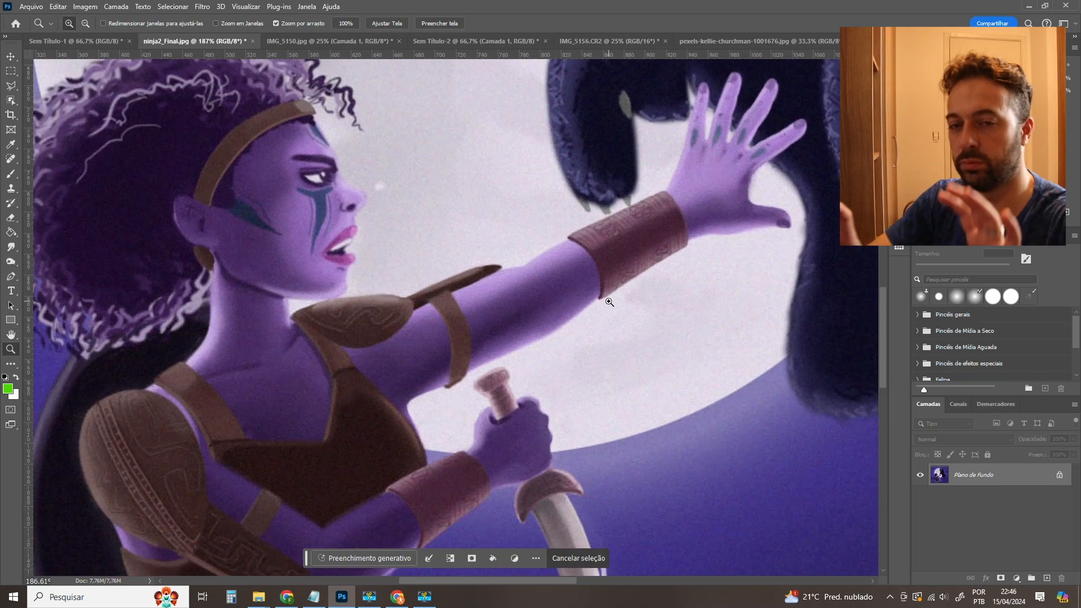
{"action": "left_click_drag", "start_coordinate": [606, 304], "coordinate": [561, 328]}
{"action": "left_click_drag", "start_coordinate": [652, 307], "coordinate": [608, 329]}
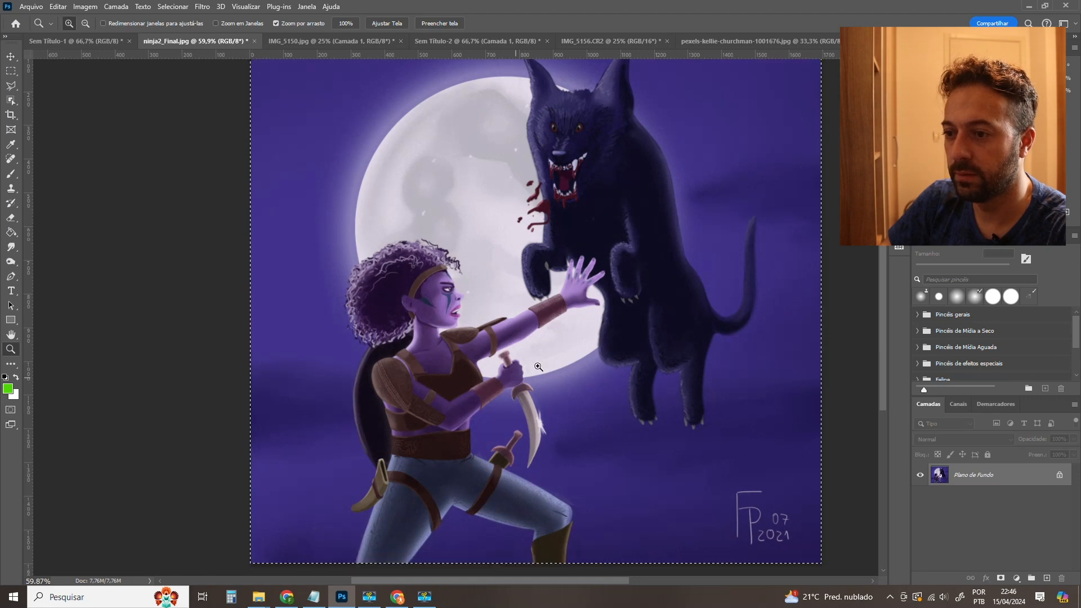
{"action": "left_click_drag", "start_coordinate": [534, 369], "coordinate": [570, 360]}
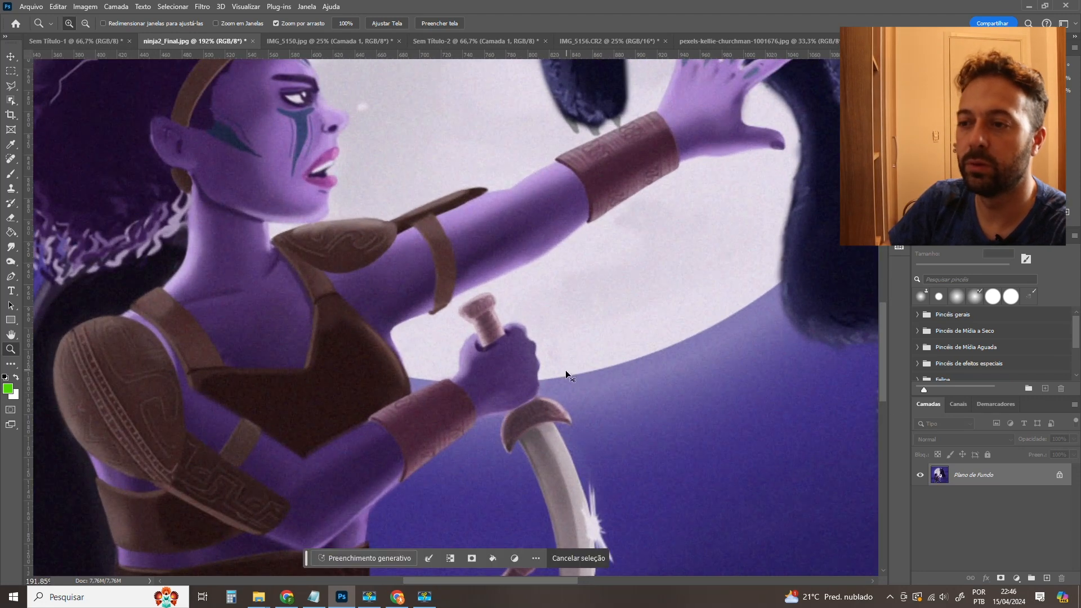
{"action": "key", "text": "ctrl+minus"}
{"action": "key", "text": "ctrl+minus"}
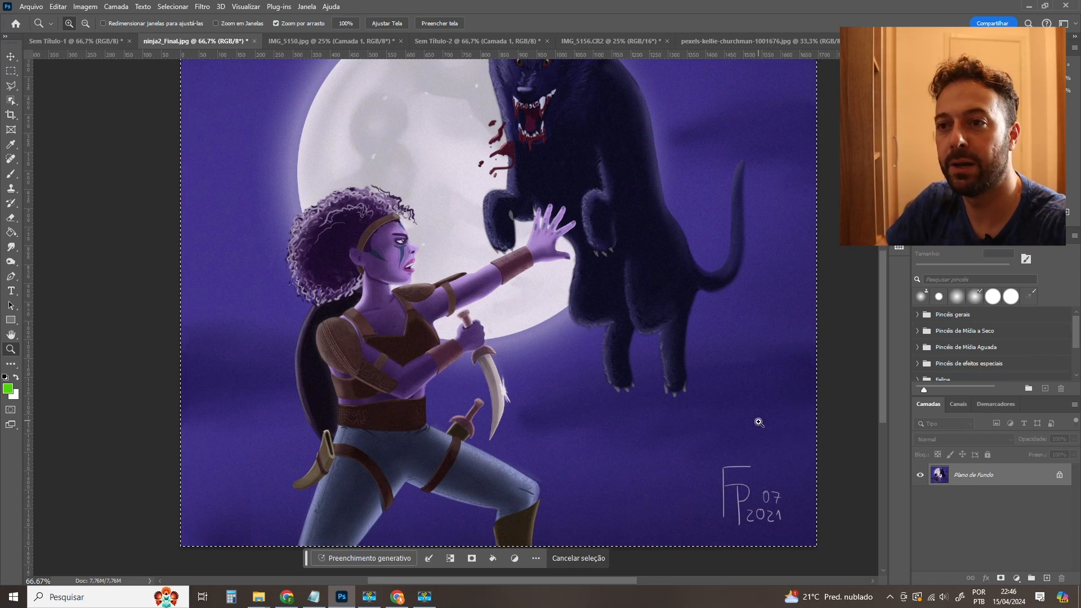
{"action": "left_click", "coordinate": [11, 56]}
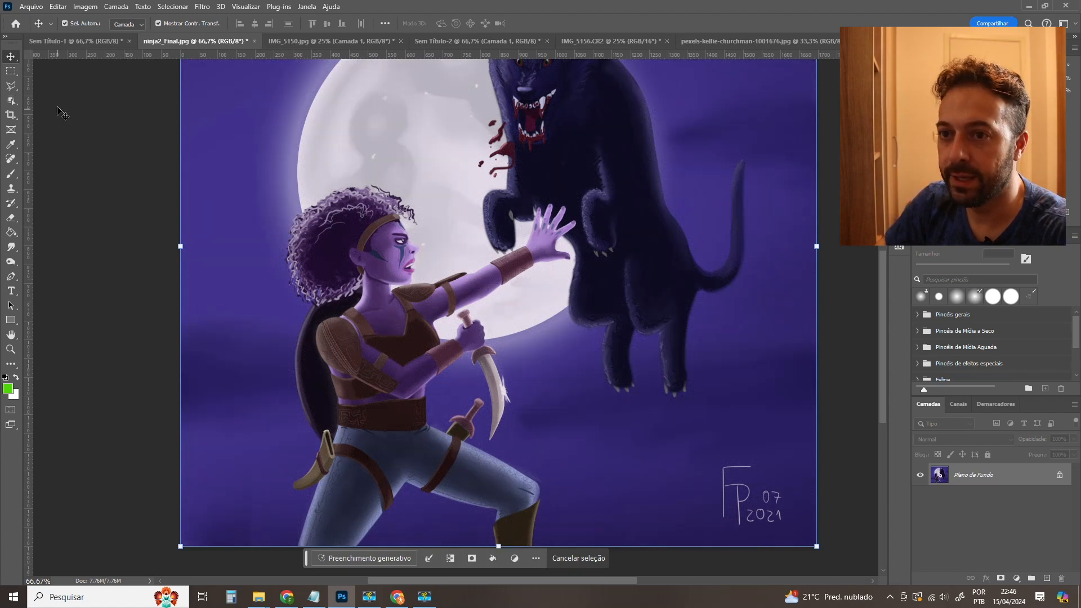
{"action": "left_click_drag", "start_coordinate": [123, 113], "coordinate": [136, 220]}
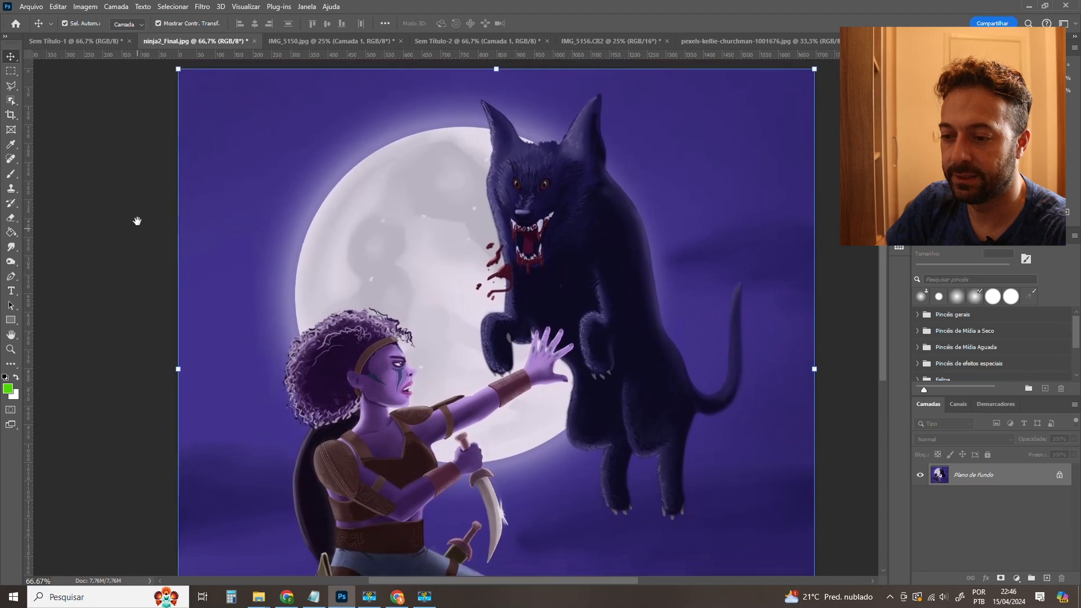
Switch to Chrome, close the open grass photo and search Pexels for "papel".
{"action": "mouse_move", "coordinate": [294, 604]}
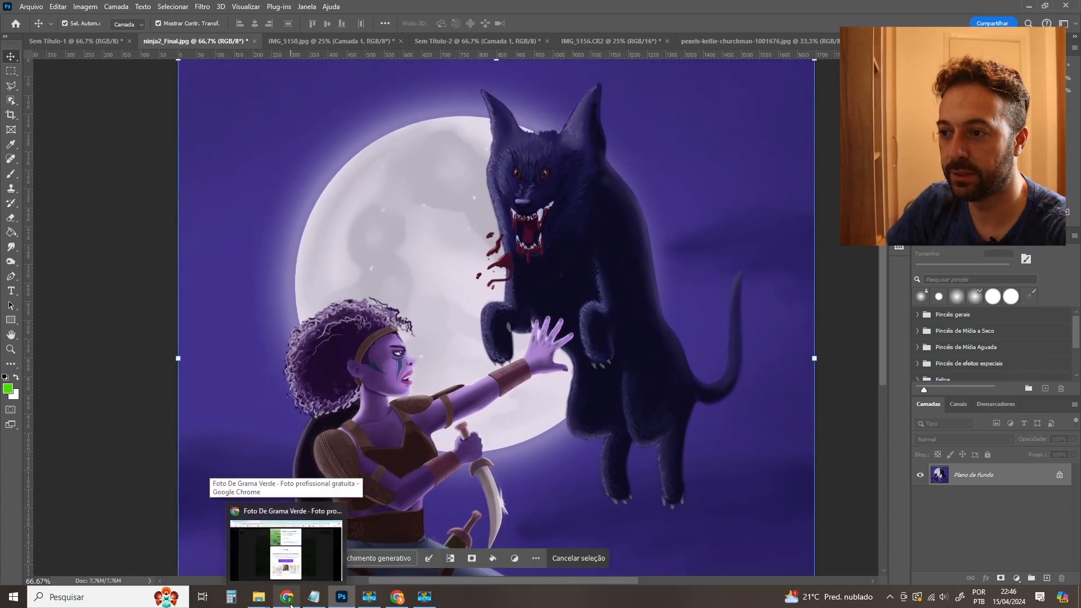
{"action": "left_click", "coordinate": [291, 605]}
{"action": "left_click", "coordinate": [707, 214]}
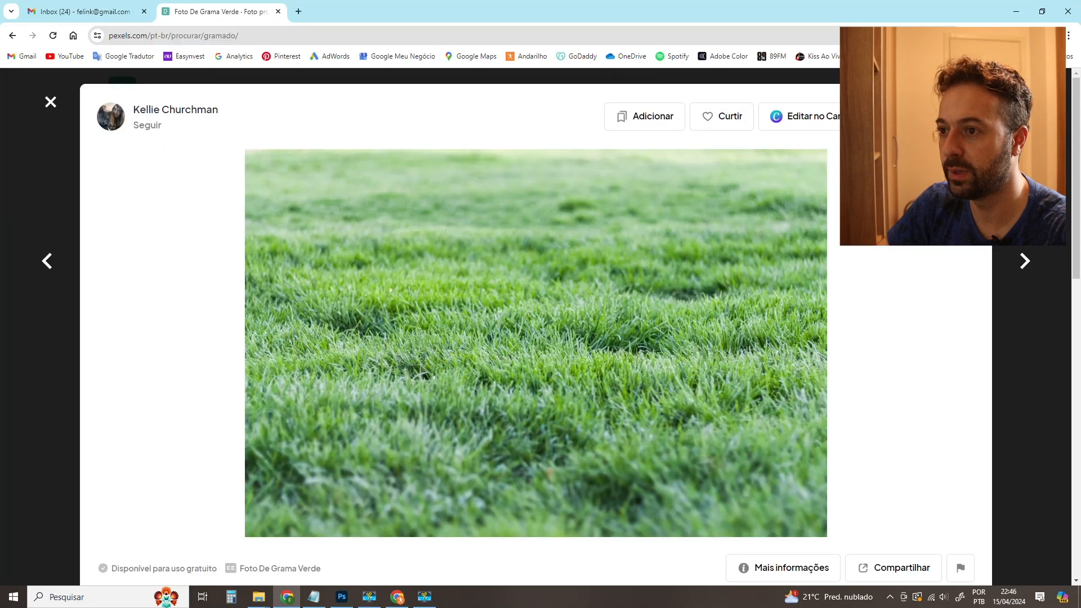
{"action": "key", "text": "Escape"}
{"action": "scroll", "coordinate": [482, 140], "scroll_direction": "up", "scroll_amount": 4}
{"action": "double_click", "coordinate": [364, 91]}
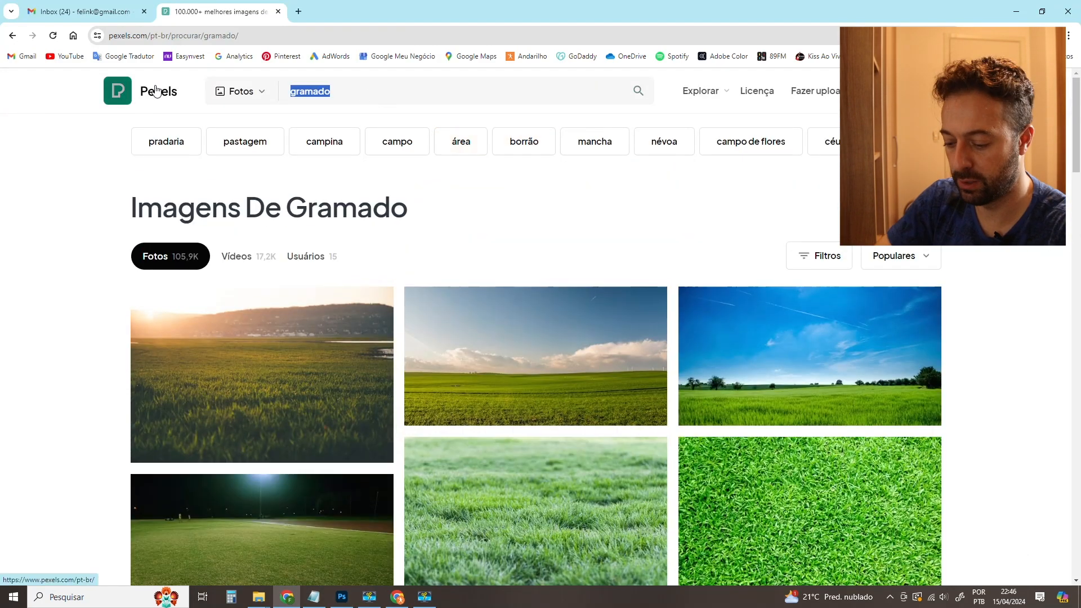
{"action": "type", "text": "papel"}
{"action": "key", "text": "Return"}
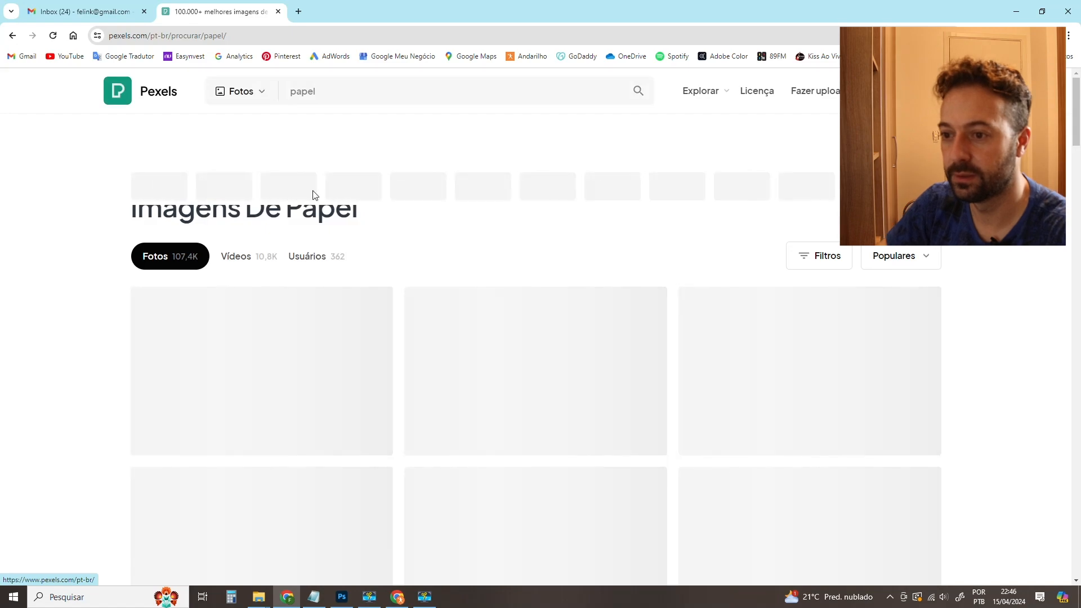
Browse the "papel" photo results on Pexels and refine the search to "papel textura".
{"action": "scroll", "coordinate": [381, 167], "scroll_direction": "down", "scroll_amount": 8}
{"action": "scroll", "coordinate": [947, 253], "scroll_direction": "down", "scroll_amount": 12}
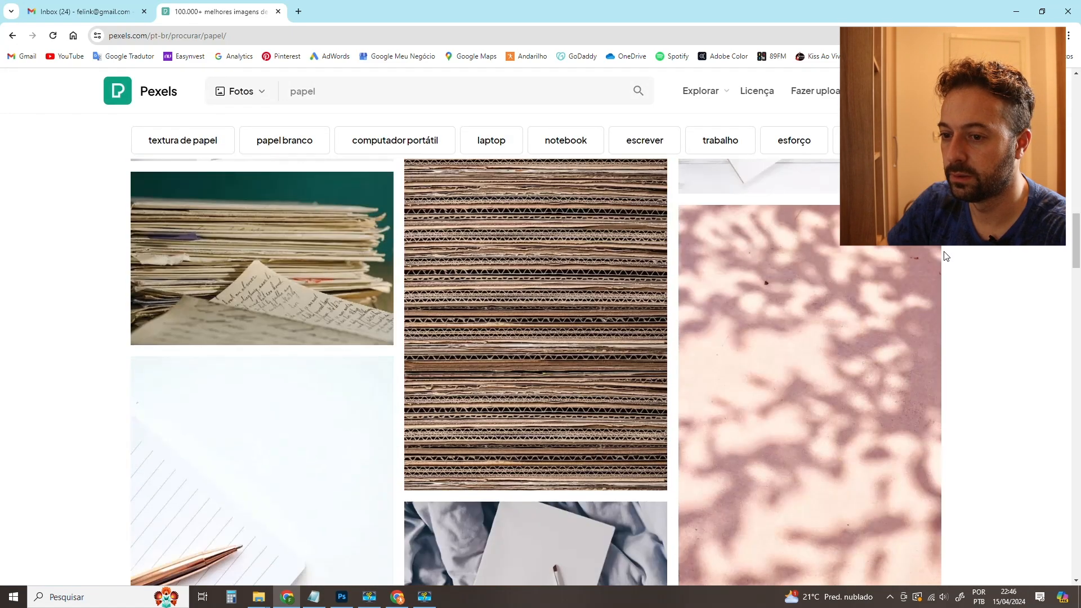
{"action": "scroll", "coordinate": [945, 256], "scroll_direction": "down", "scroll_amount": 15}
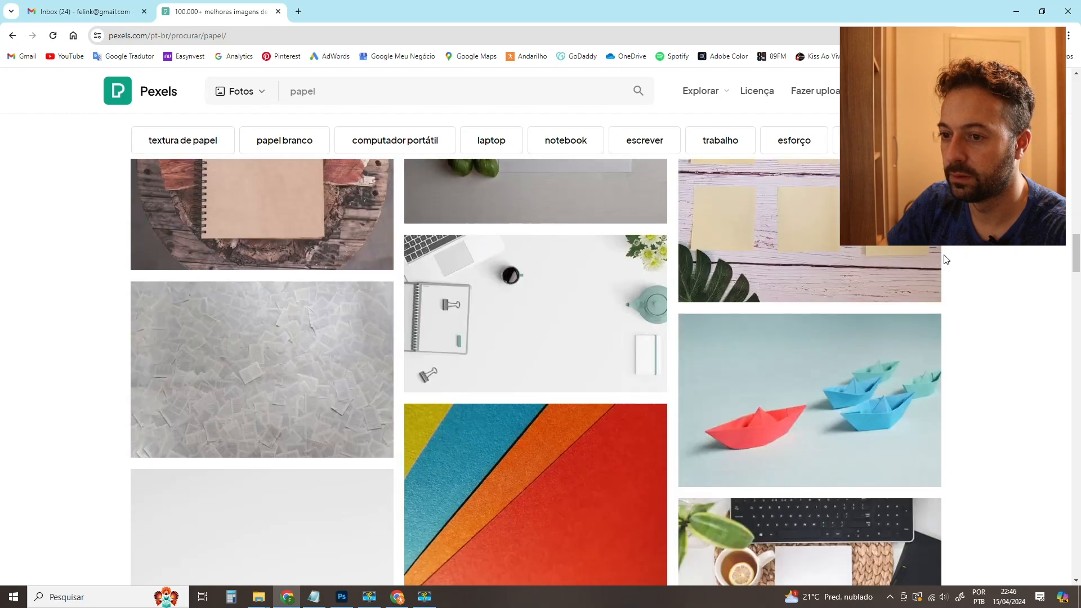
{"action": "scroll", "coordinate": [946, 259], "scroll_direction": "down", "scroll_amount": 15}
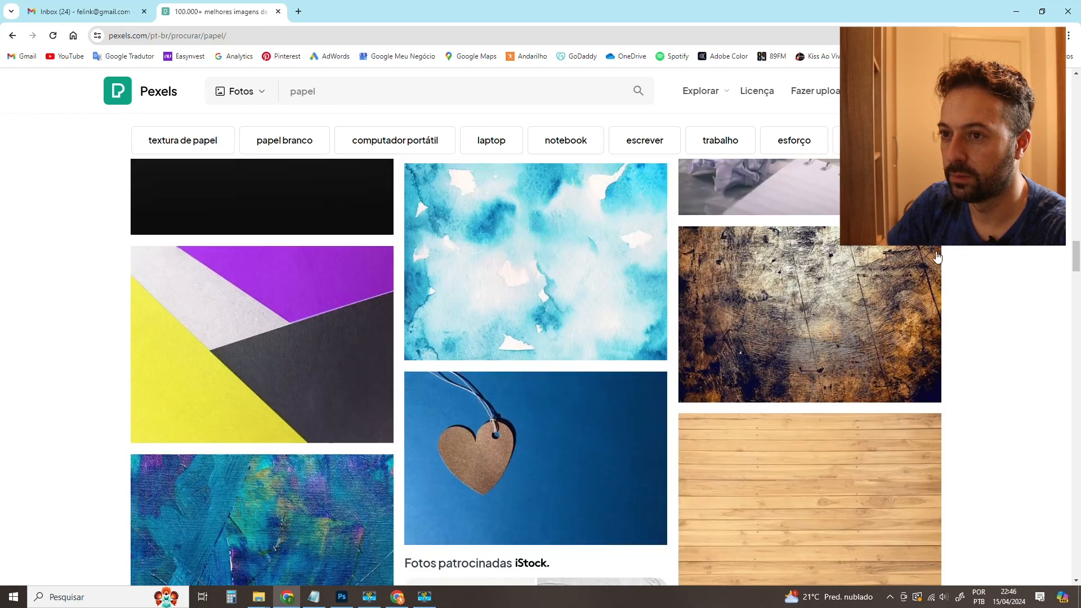
{"action": "scroll", "coordinate": [937, 257], "scroll_direction": "up", "scroll_amount": 5}
{"action": "left_click", "coordinate": [345, 90]}
{"action": "type", "text": "tex"}
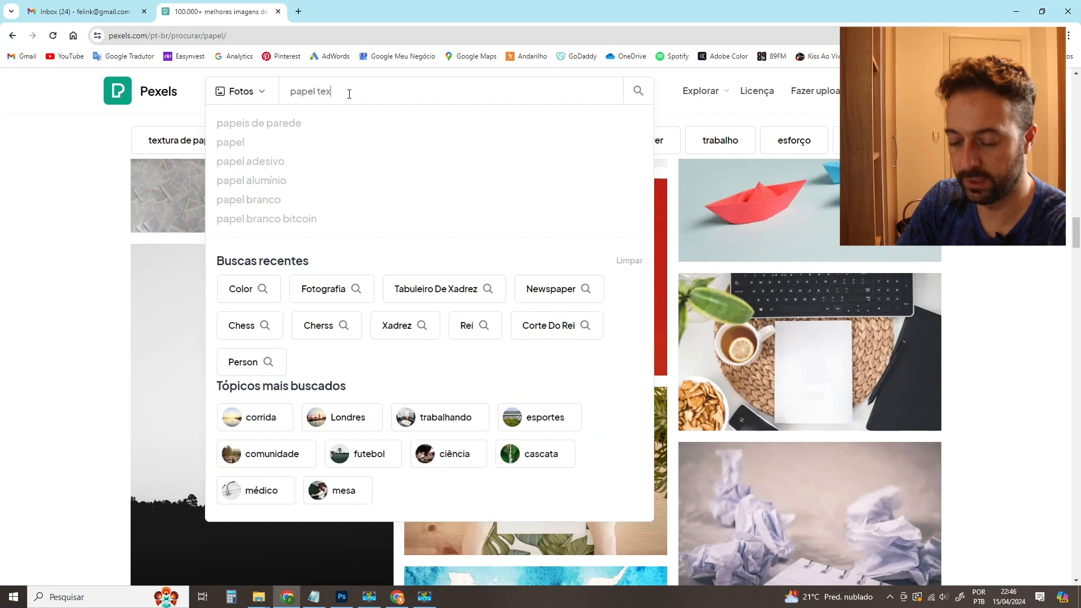
{"action": "type", "text": "tura"}
{"action": "key", "text": "Return"}
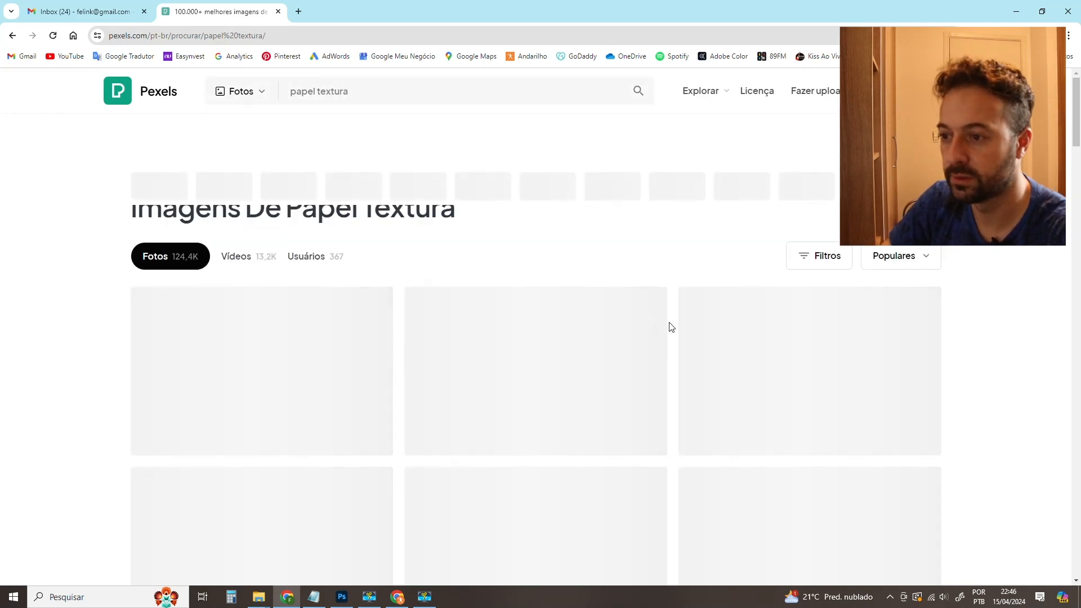
Open the light grey rough paper texture photo from the results and download it.
{"action": "scroll", "coordinate": [989, 266], "scroll_direction": "down", "scroll_amount": 5}
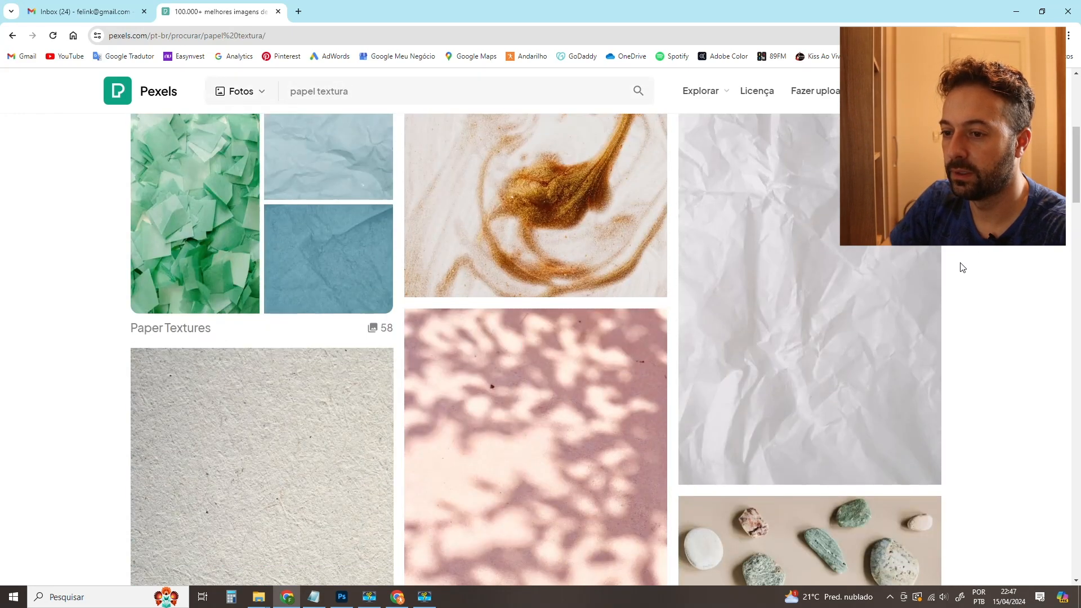
{"action": "scroll", "coordinate": [963, 268], "scroll_direction": "down", "scroll_amount": 3}
{"action": "left_click", "coordinate": [183, 340]}
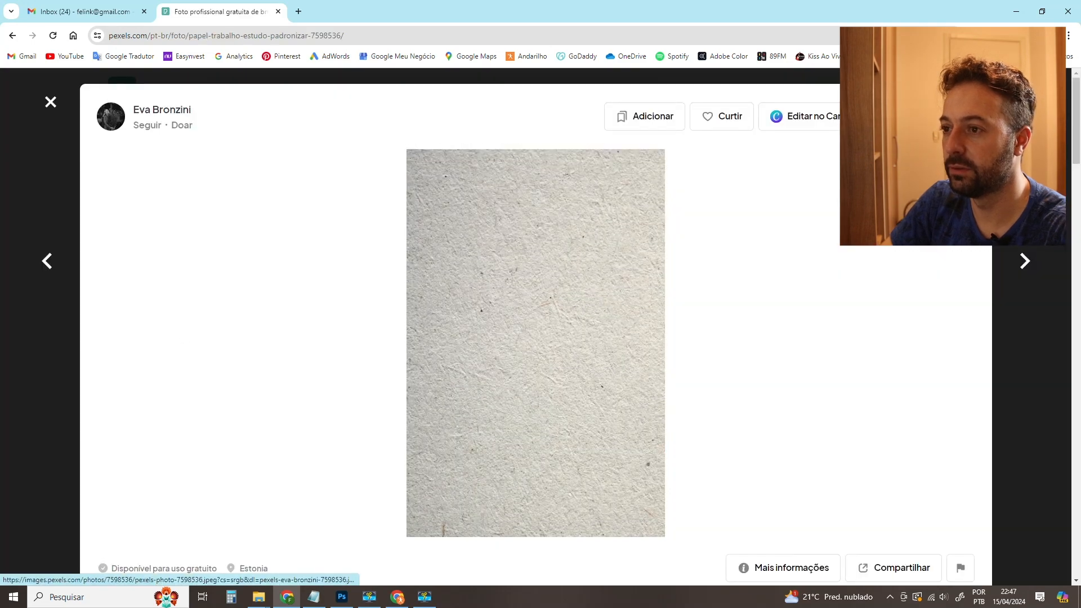
{"action": "left_click", "coordinate": [923, 116]}
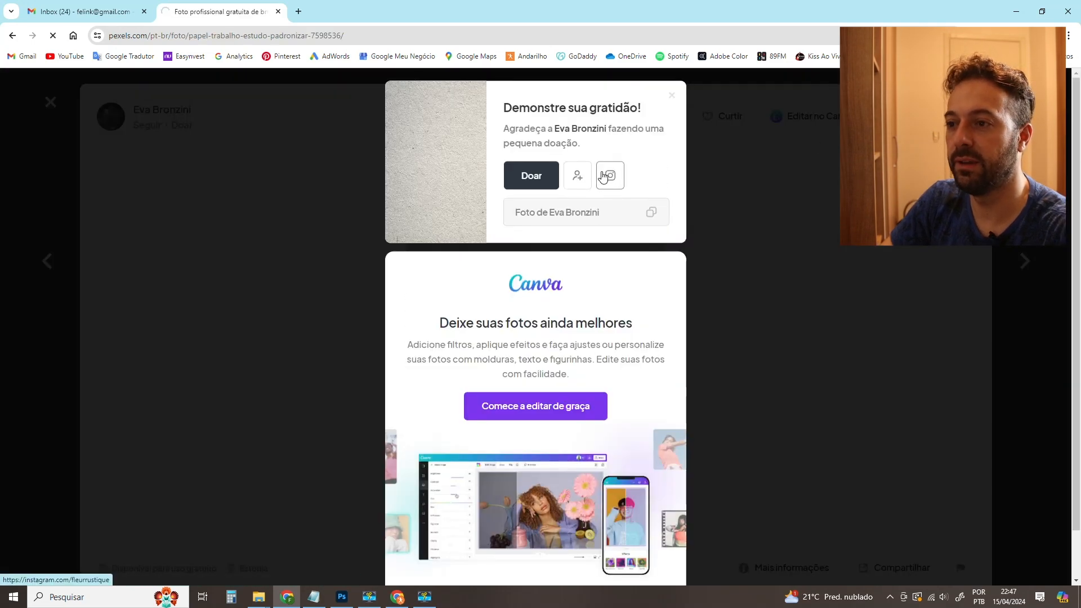
Switch to File Explorer and paste the downloaded paper photo from Downloads into the "Ep176 - Curso Photoshop" folder.
{"action": "mouse_move", "coordinate": [259, 596]}
{"action": "left_click", "coordinate": [311, 563]}
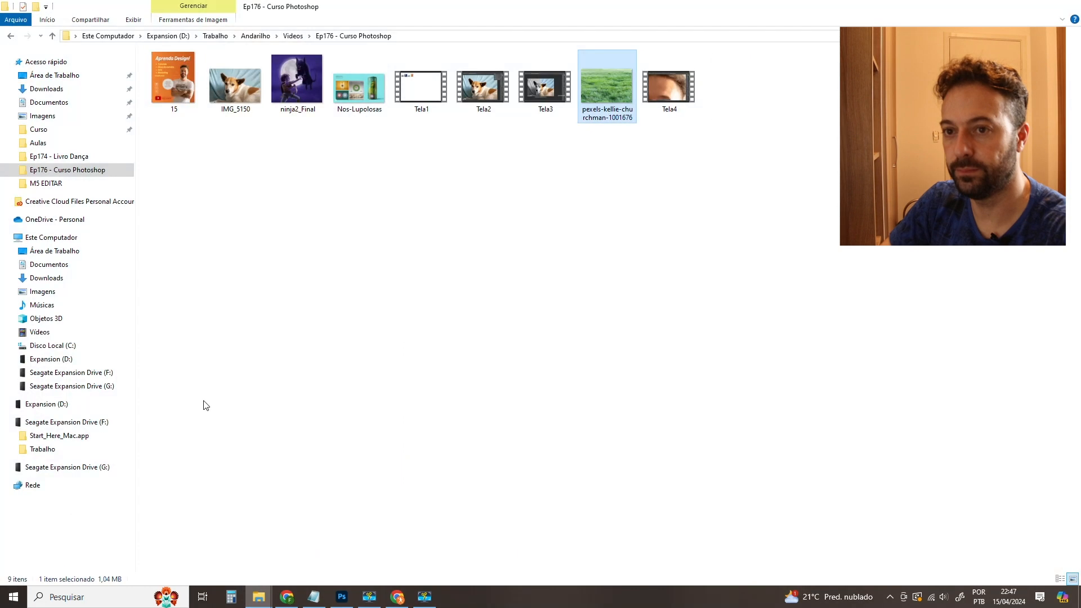
{"action": "left_click", "coordinate": [46, 88]}
{"action": "left_click", "coordinate": [210, 148]}
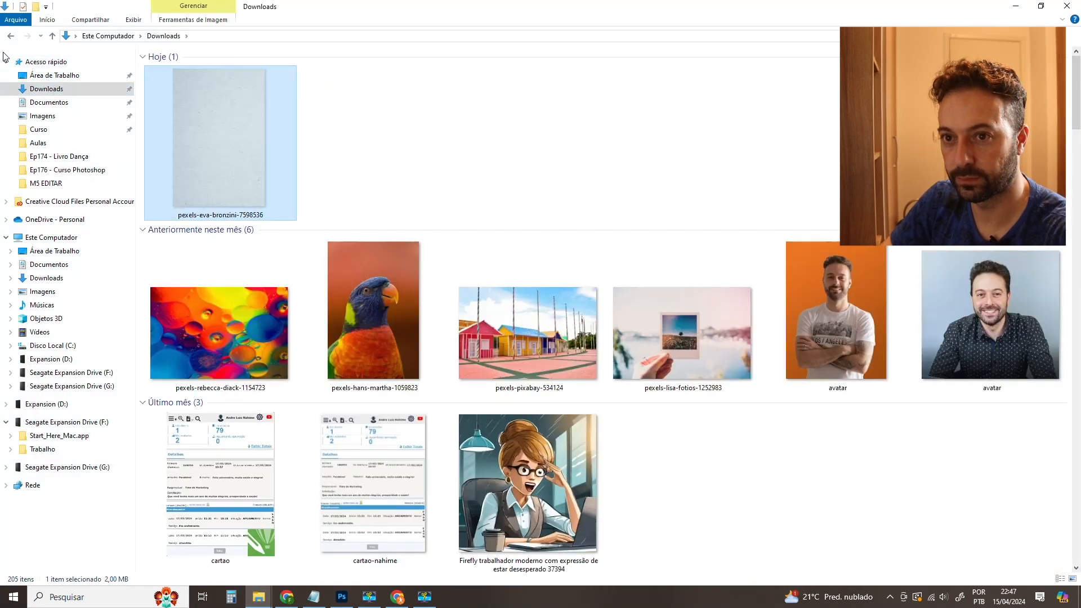
{"action": "left_click", "coordinate": [10, 36]}
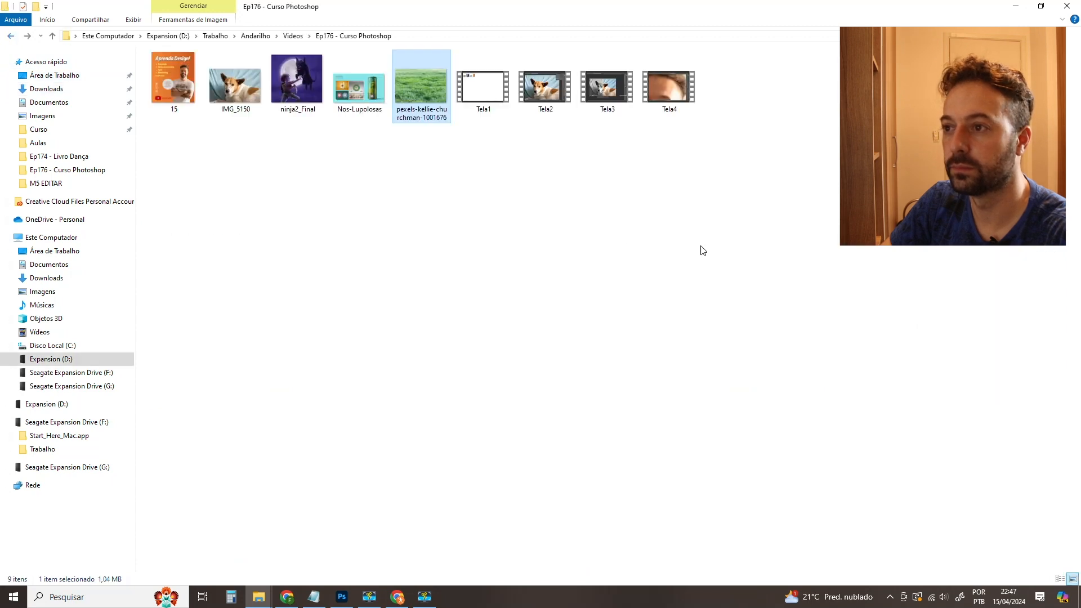
{"action": "key", "text": "ctrl+v"}
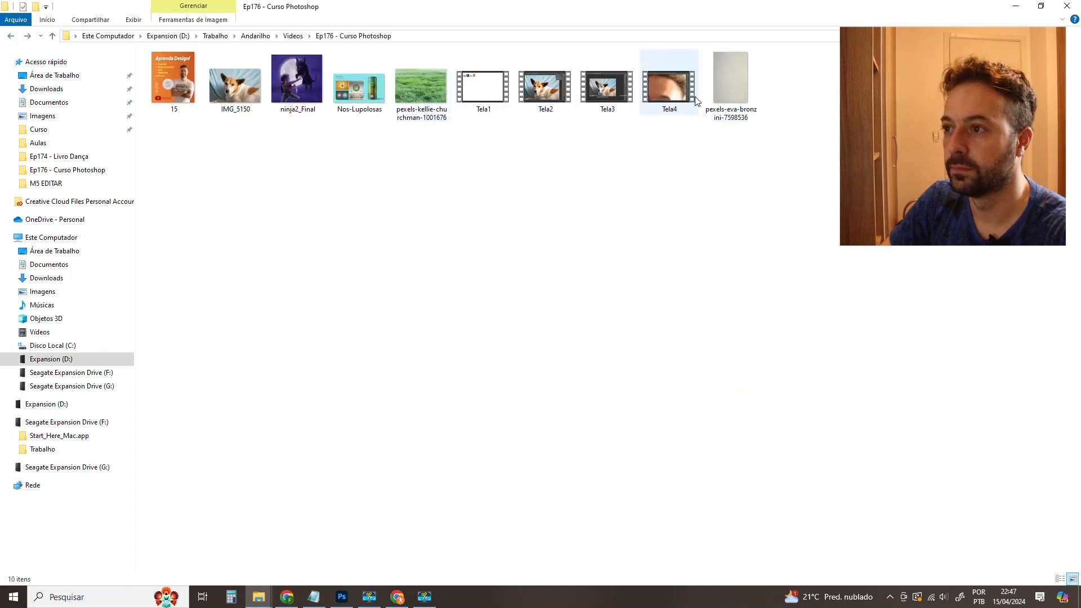
Open the paper photo in Photoshop with its embedded colour profile and paste the whole image into ninja2_Final.jpg.
{"action": "left_click_drag", "start_coordinate": [622, 248], "coordinate": [741, 71]}
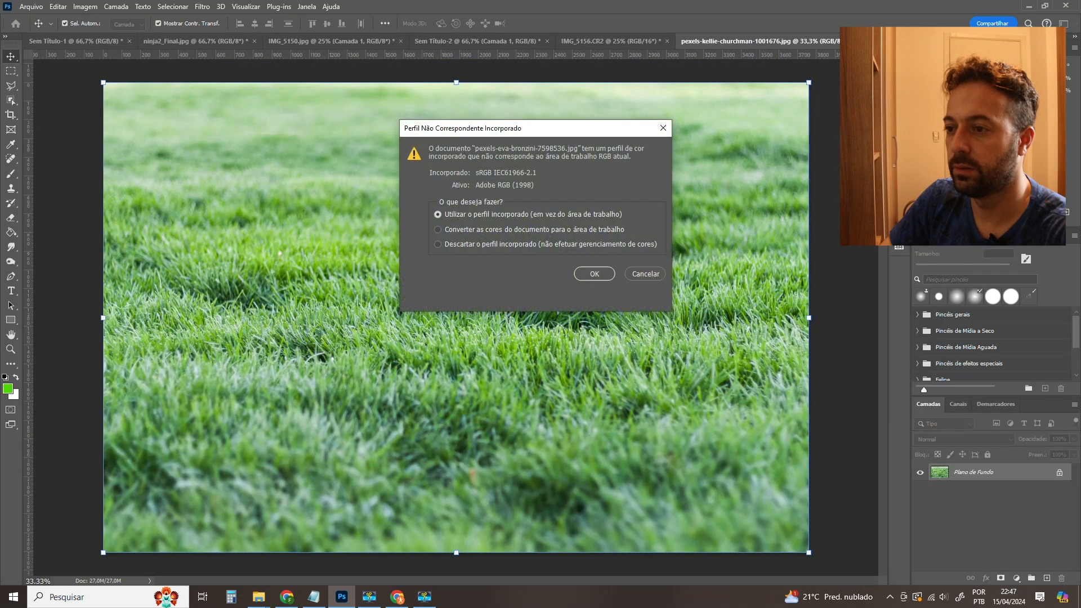
{"action": "left_click", "coordinate": [595, 274]}
{"action": "key", "text": "ctrl+a"}
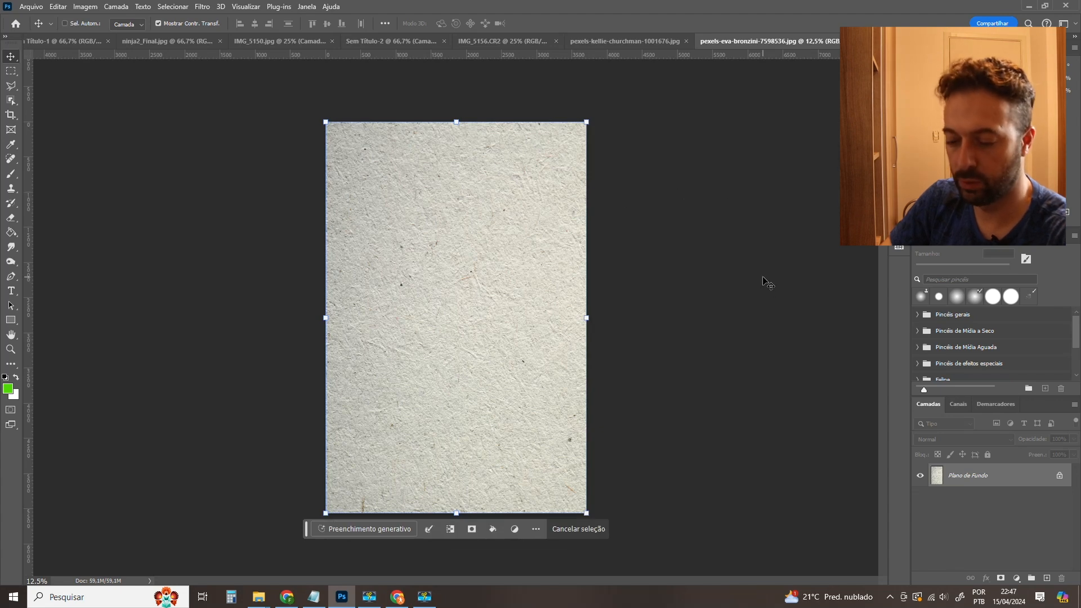
{"action": "left_click", "coordinate": [11, 71]}
{"action": "key", "text": "ctrl+d"}
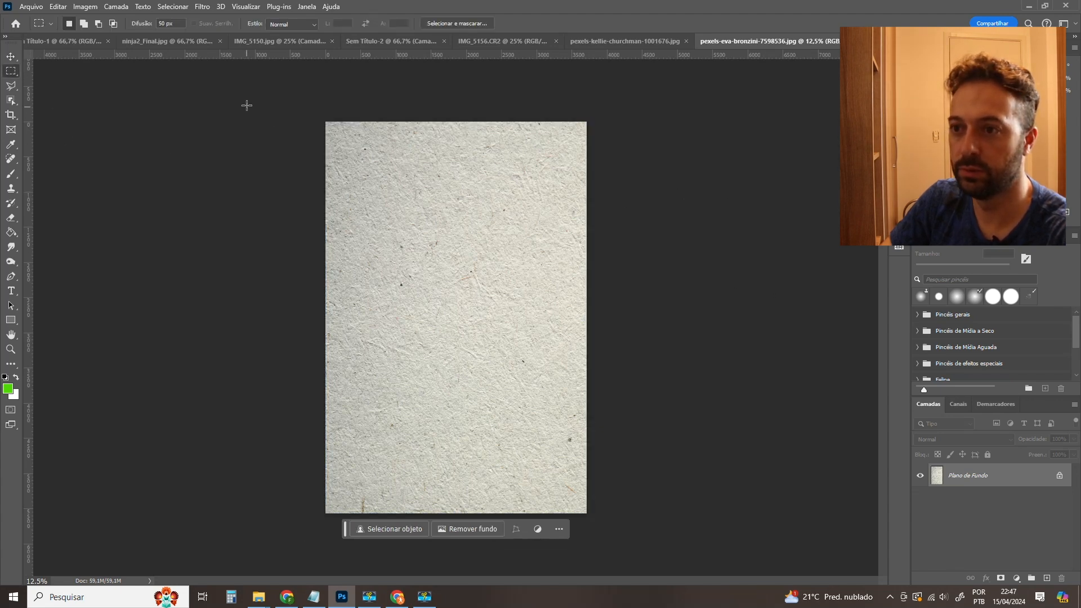
{"action": "key", "text": "ctrl+a"}
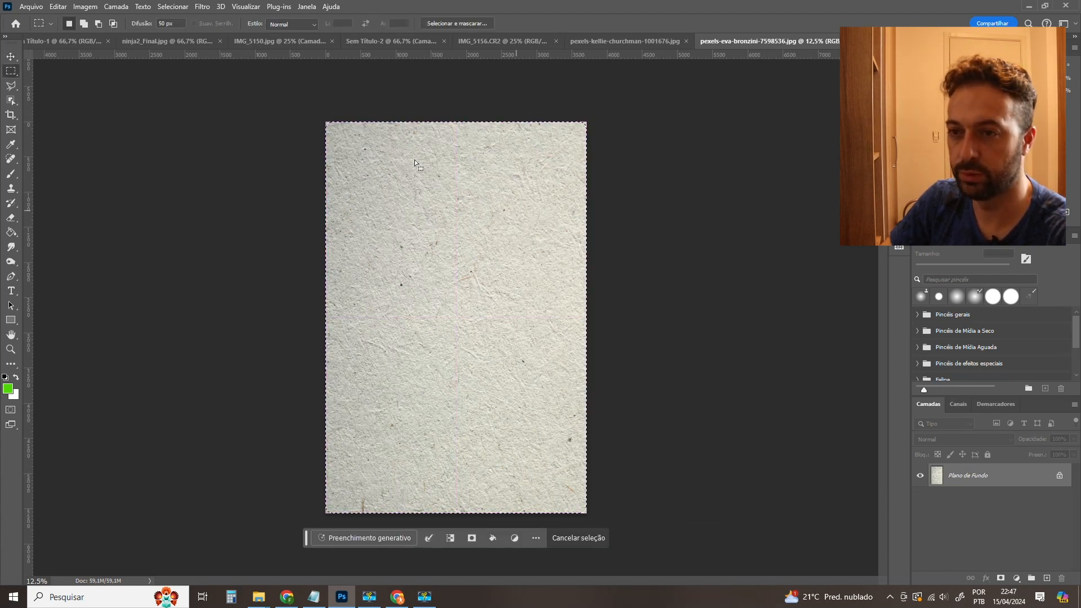
{"action": "left_click", "coordinate": [164, 42]}
{"action": "key", "text": "ctrl+v"}
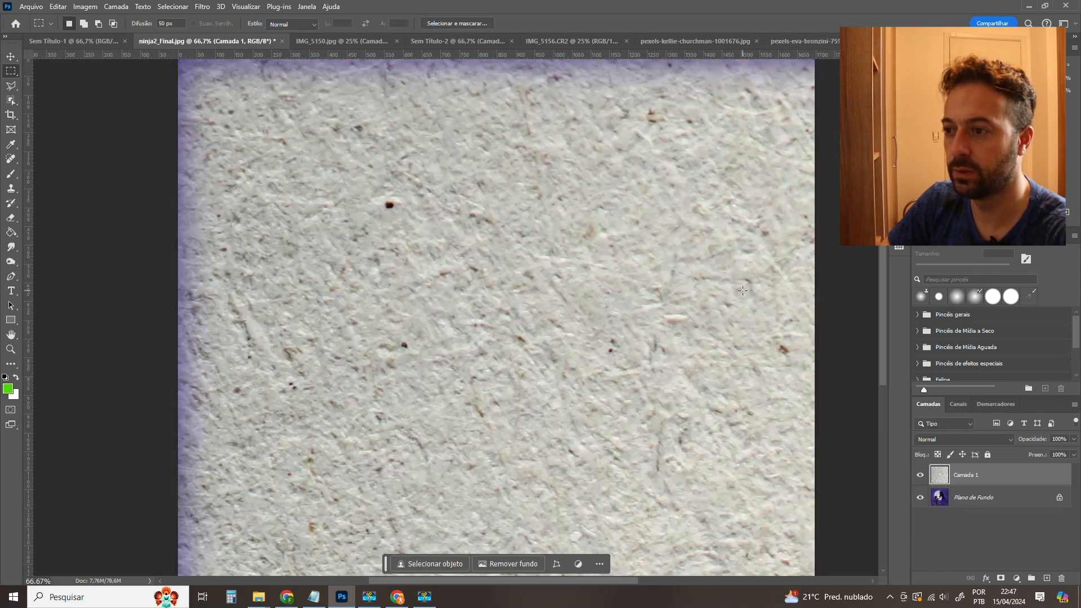
Scale down and reposition the pasted paper layer so that it covers the whole ninja illustration.
{"action": "key", "text": "ctrl+minus"}
{"action": "key", "text": "ctrl+minus"}
{"action": "key", "text": "ctrl+minus"}
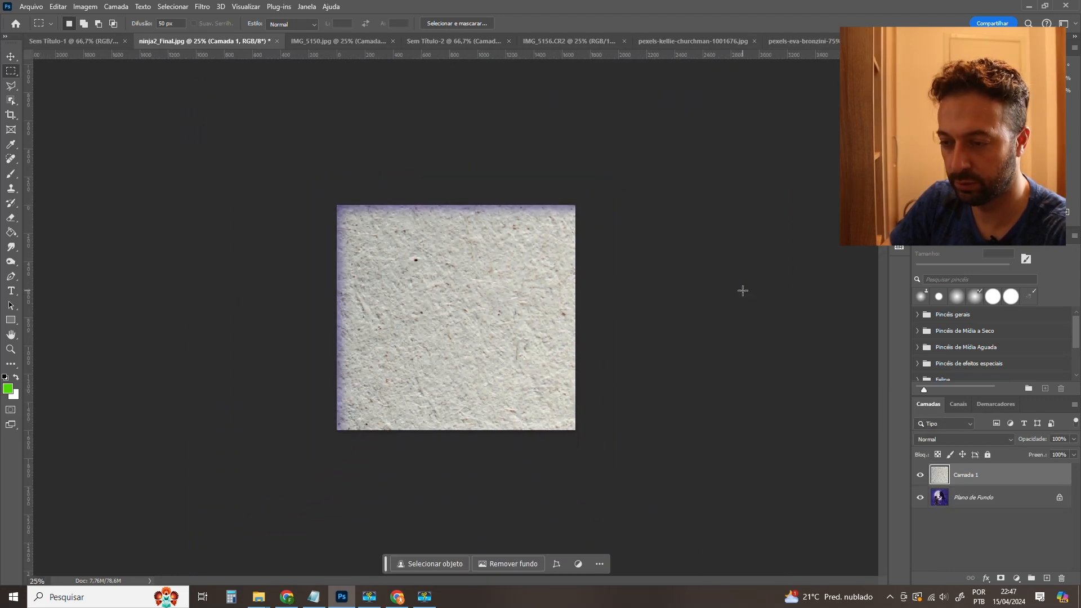
{"action": "key", "text": "v"}
{"action": "left_click_drag", "start_coordinate": [486, 320], "coordinate": [326, 202]}
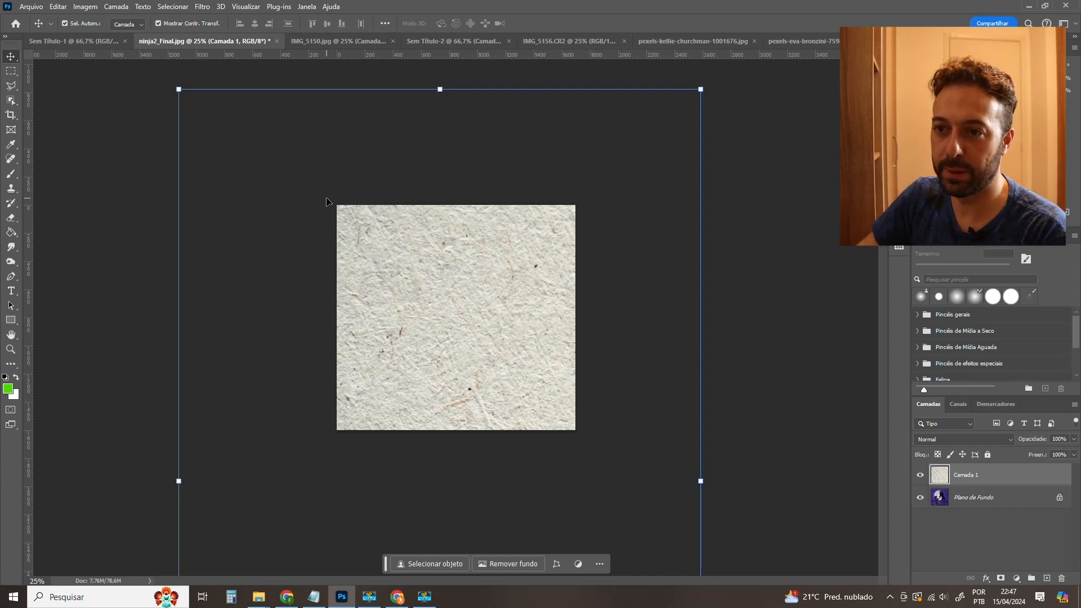
{"action": "left_click_drag", "start_coordinate": [179, 89], "coordinate": [393, 288]}
{"action": "left_click_drag", "start_coordinate": [389, 403], "coordinate": [335, 163]}
{"action": "left_click_drag", "start_coordinate": [267, 90], "coordinate": [377, 217]}
{"action": "left_click_drag", "start_coordinate": [409, 279], "coordinate": [371, 179]}
{"action": "left_click_drag", "start_coordinate": [312, 106], "coordinate": [331, 136]}
{"action": "left_click_drag", "start_coordinate": [606, 142], "coordinate": [583, 162]}
{"action": "left_click_drag", "start_coordinate": [465, 257], "coordinate": [466, 251]}
{"action": "key", "text": "Return"}
Try the blend modes on the paper layer one by one, from Escurecer through to Luminosidade.
{"action": "key", "text": "ctrl+plus"}
{"action": "key", "text": "ctrl+plus"}
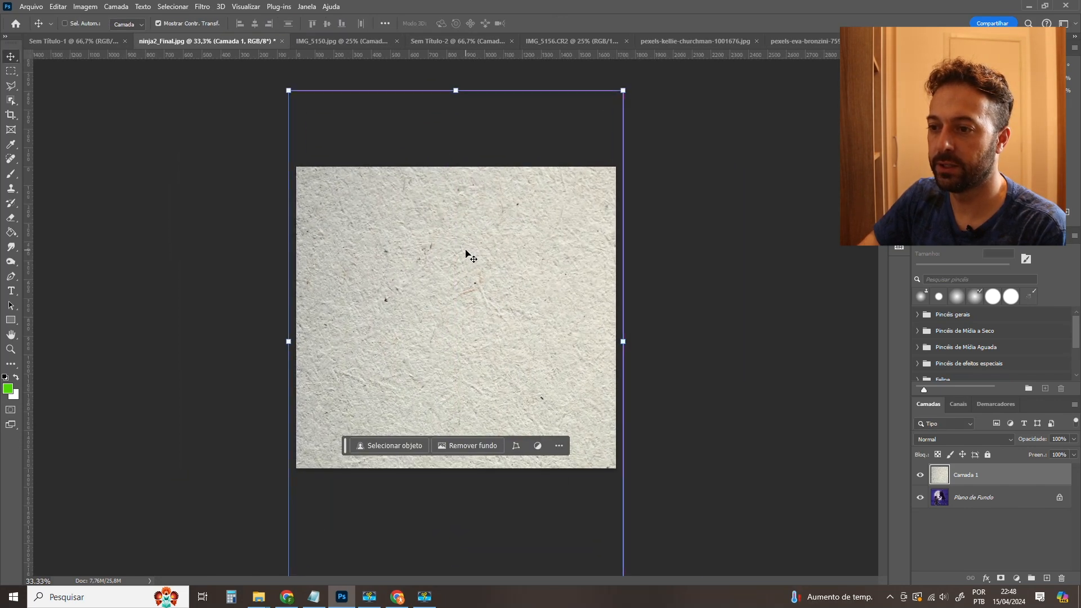
{"action": "left_click", "coordinate": [1002, 441]}
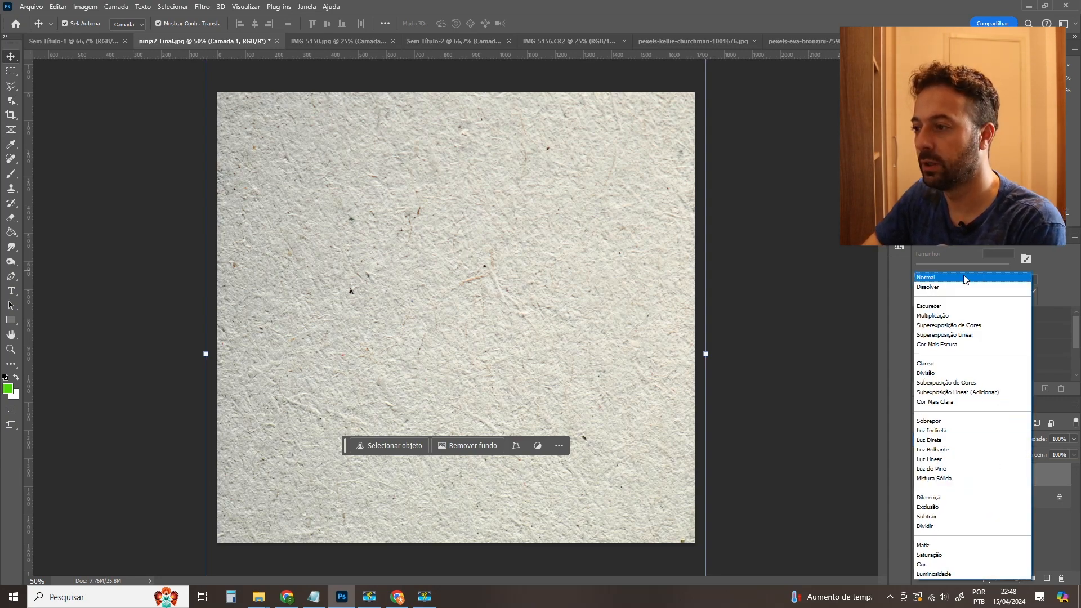
{"action": "left_click", "coordinate": [966, 289]}
{"action": "key", "text": "Down"}
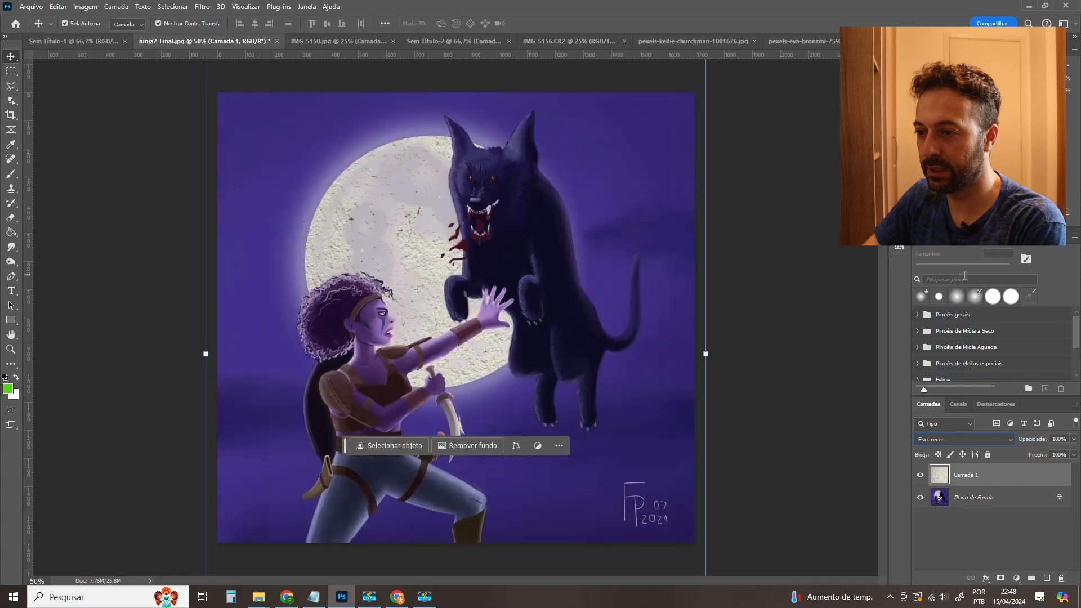
{"action": "key", "text": "Down"}
{"action": "key", "text": "Down"}
{"action": "key", "text": "Up"}
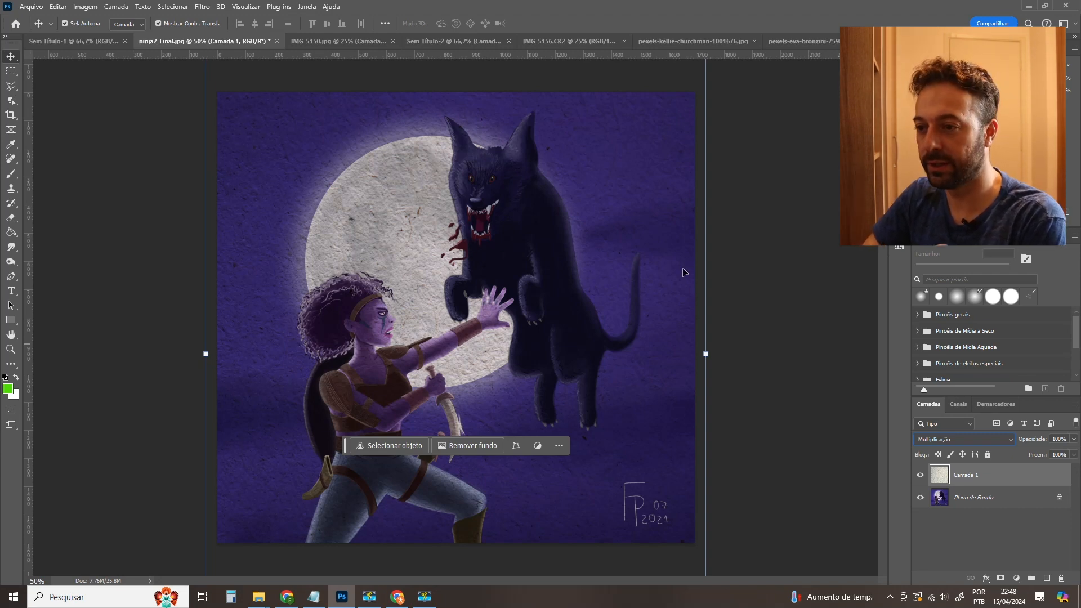
{"action": "key", "text": "Down"}
{"action": "key", "text": "Down"}
{"action": "key", "text": "Down"}
{"action": "key", "text": "Down"}
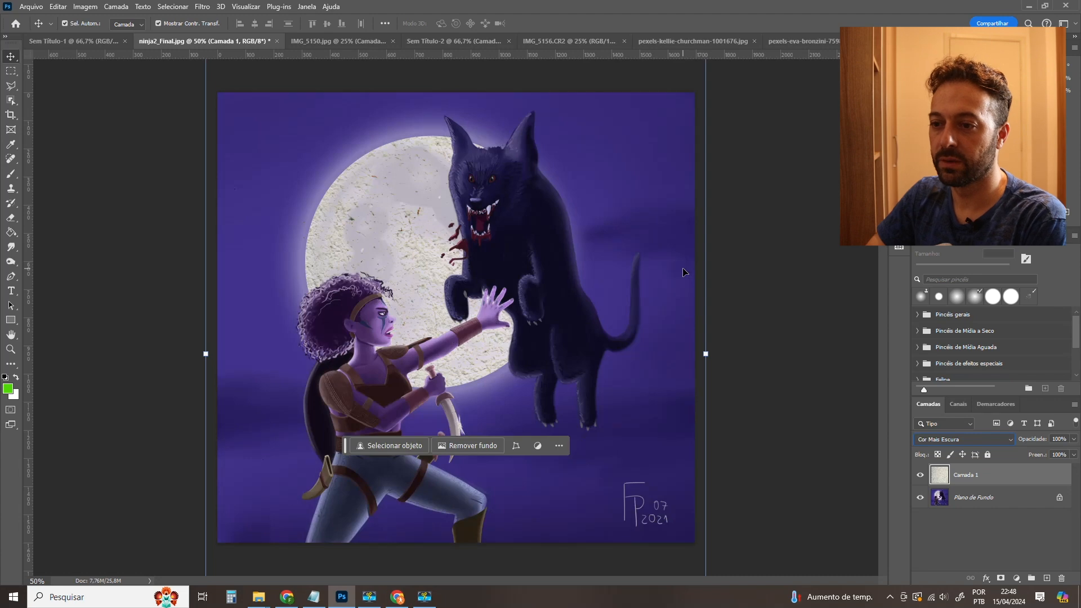
{"action": "key", "text": "Down"}
{"action": "key", "text": "Down"}
{"action": "key", "text": "Down"}
{"action": "key", "text": "Down"}
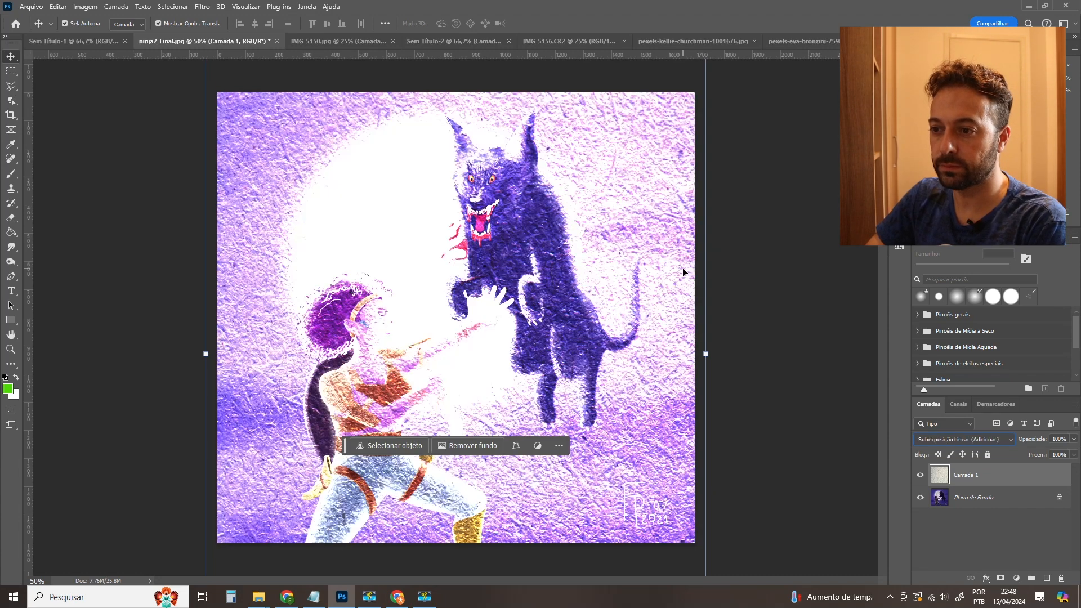
{"action": "key", "text": "Down"}
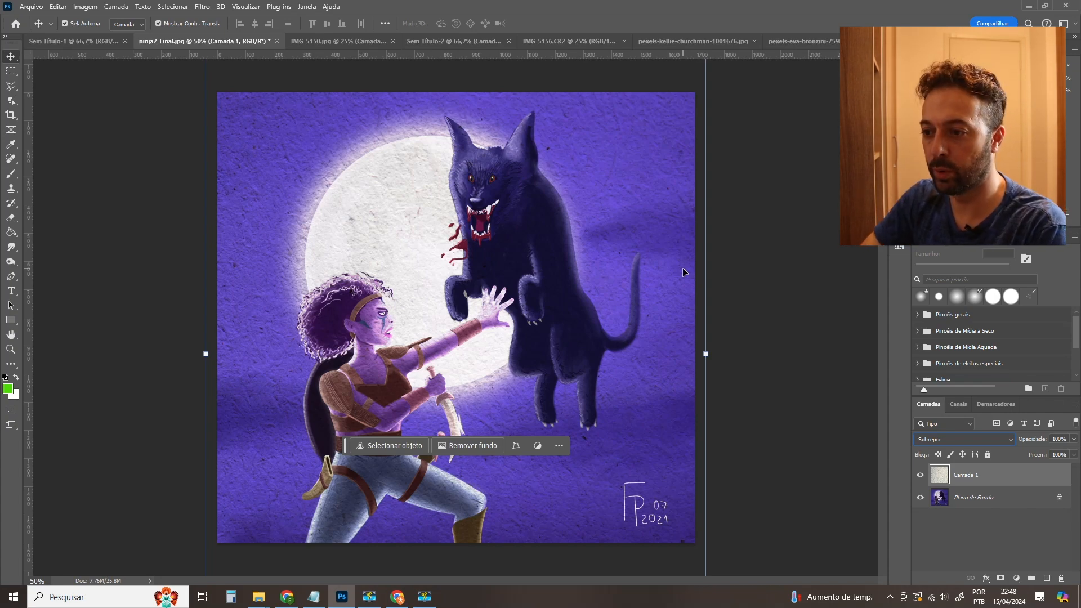
{"action": "key", "text": "Down"}
{"action": "key", "text": "Down"}
{"action": "key", "text": "Down"}
{"action": "key", "text": "Down"}
{"action": "key", "text": "Down"}
{"action": "key", "text": "Down"}
{"action": "key", "text": "Down"}
{"action": "key", "text": "Down"}
{"action": "key", "text": "Down"}
{"action": "key", "text": "Down"}
{"action": "key", "text": "Down"}
{"action": "key", "text": "Down"}
{"action": "key", "text": "Down"}
{"action": "key", "text": "Down"}
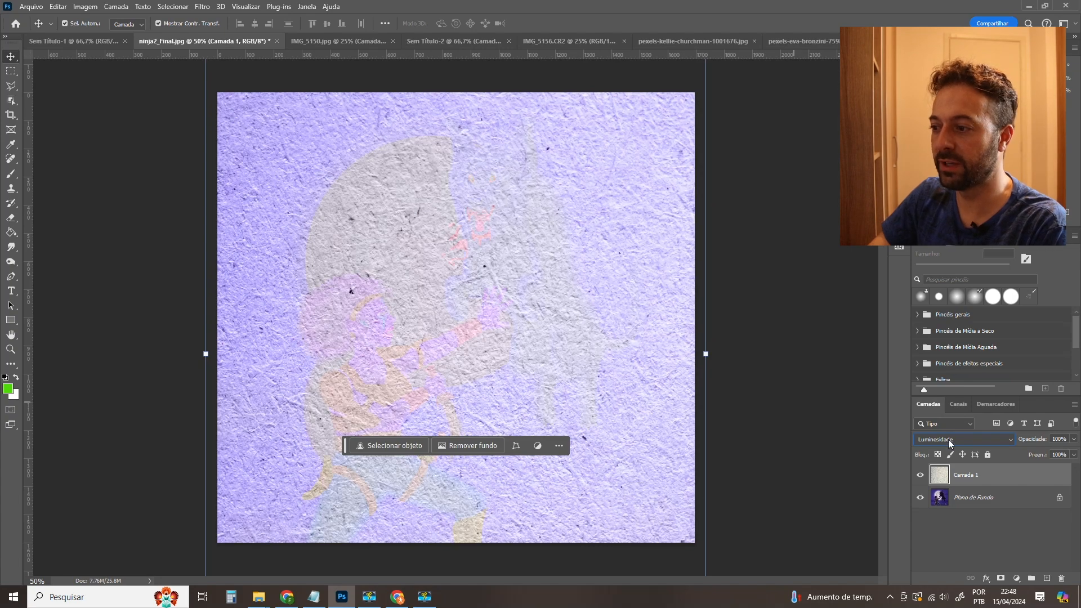
Set the paper layer's blend mode to Multiplicação and its opacity to 60%.
{"action": "left_click", "coordinate": [951, 443]}
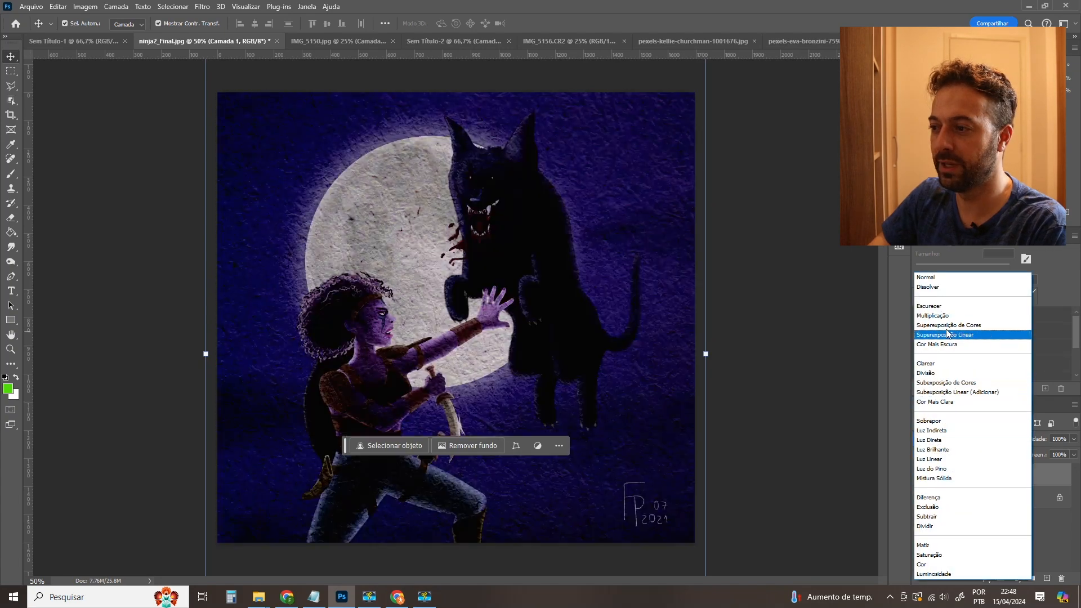
{"action": "left_click", "coordinate": [948, 314]}
{"action": "left_click", "coordinate": [1074, 438]}
{"action": "left_click_drag", "start_coordinate": [1075, 452], "coordinate": [1034, 457]}
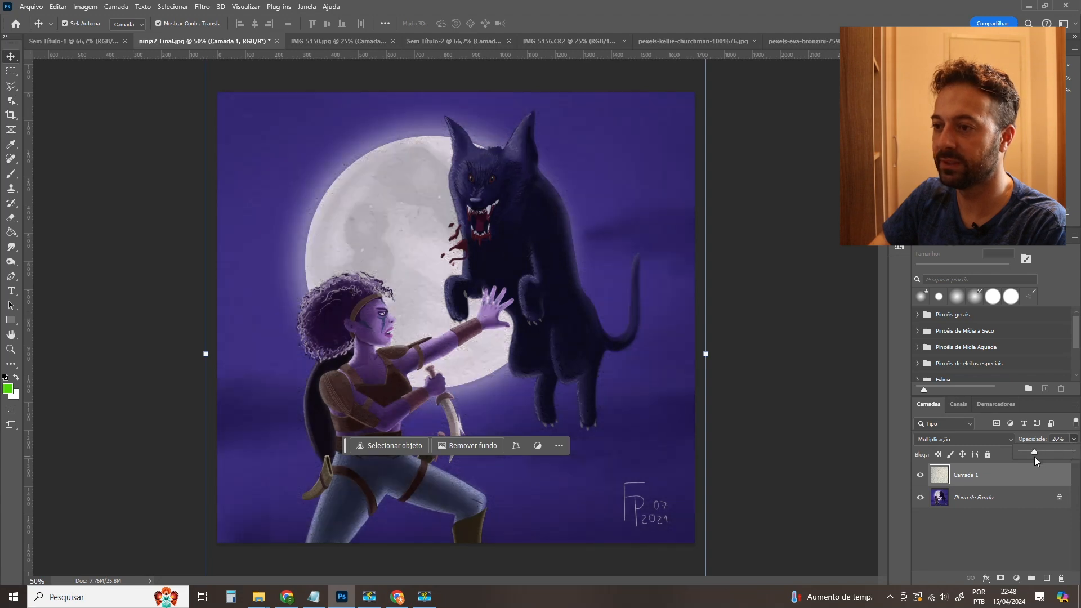
{"action": "left_click_drag", "start_coordinate": [1048, 449], "coordinate": [1050, 449]}
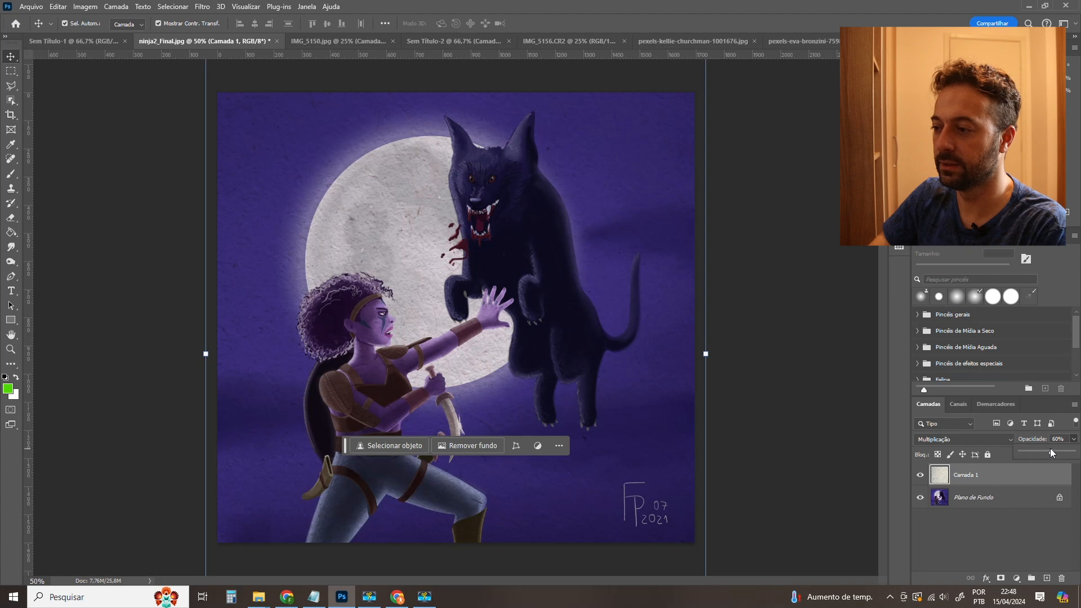
Compare the ninja illustration with the paper layer hidden and shown, at full view and up close.
{"action": "left_click", "coordinate": [950, 496]}
{"action": "left_click", "coordinate": [920, 476]}
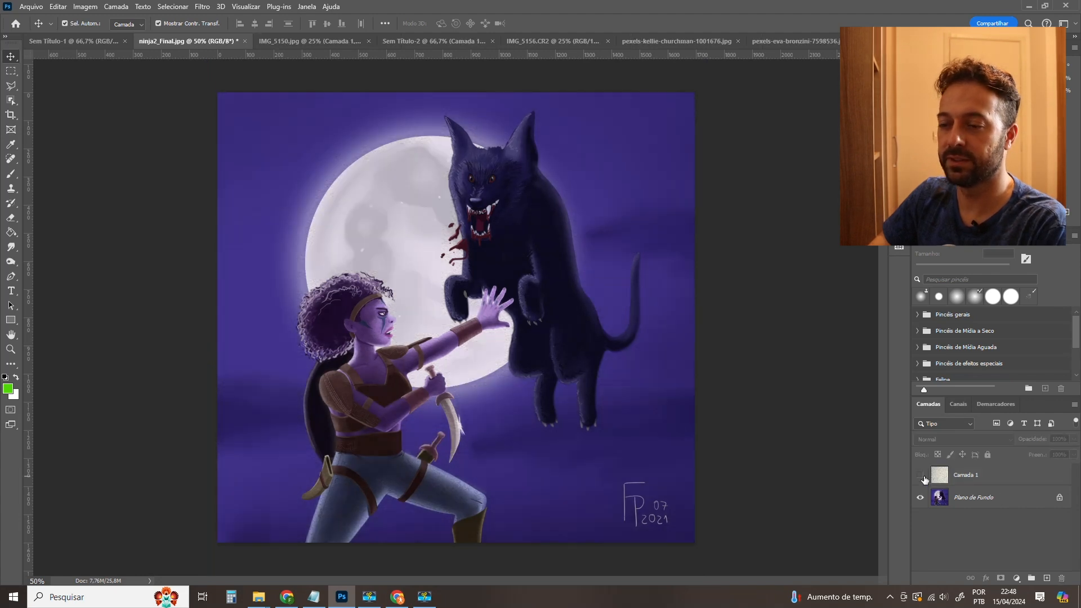
{"action": "left_click", "coordinate": [921, 476]}
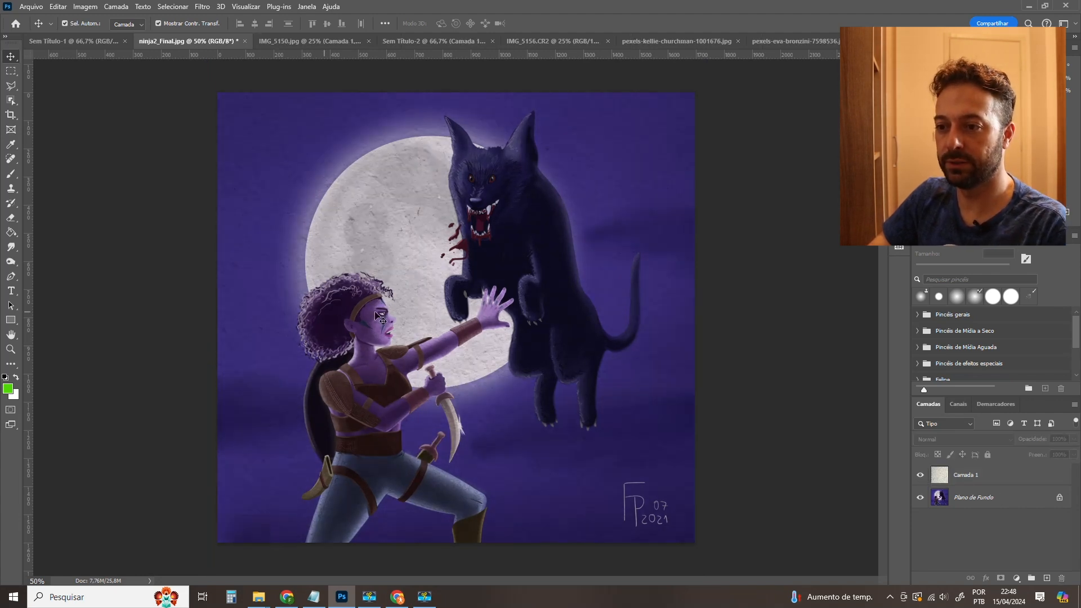
{"action": "key", "text": "z"}
{"action": "left_click_drag", "start_coordinate": [406, 326], "coordinate": [539, 325]}
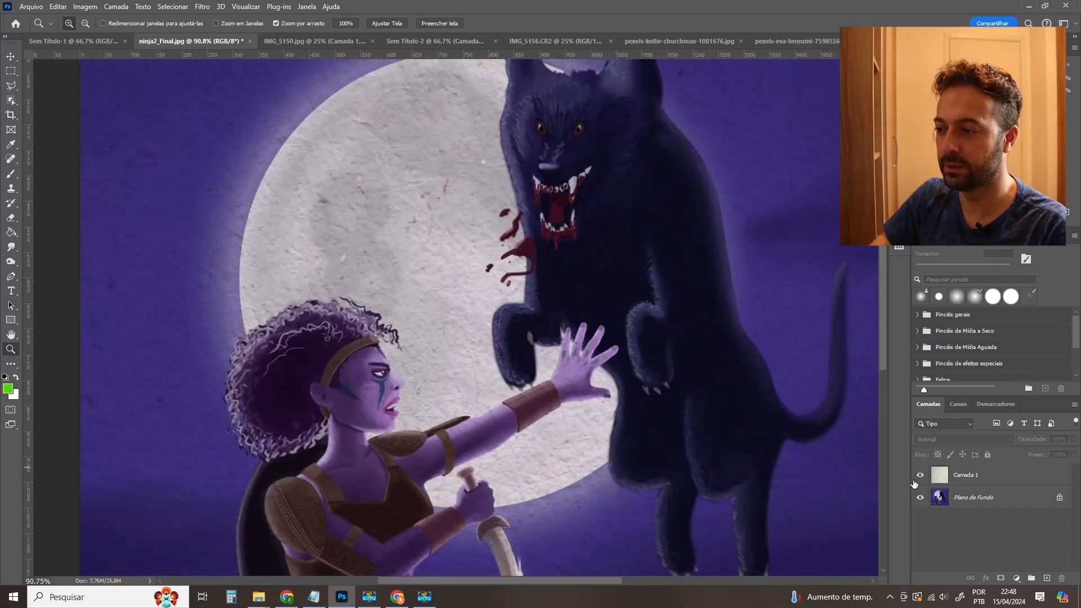
{"action": "left_click", "coordinate": [921, 477]}
{"action": "left_click", "coordinate": [920, 477]}
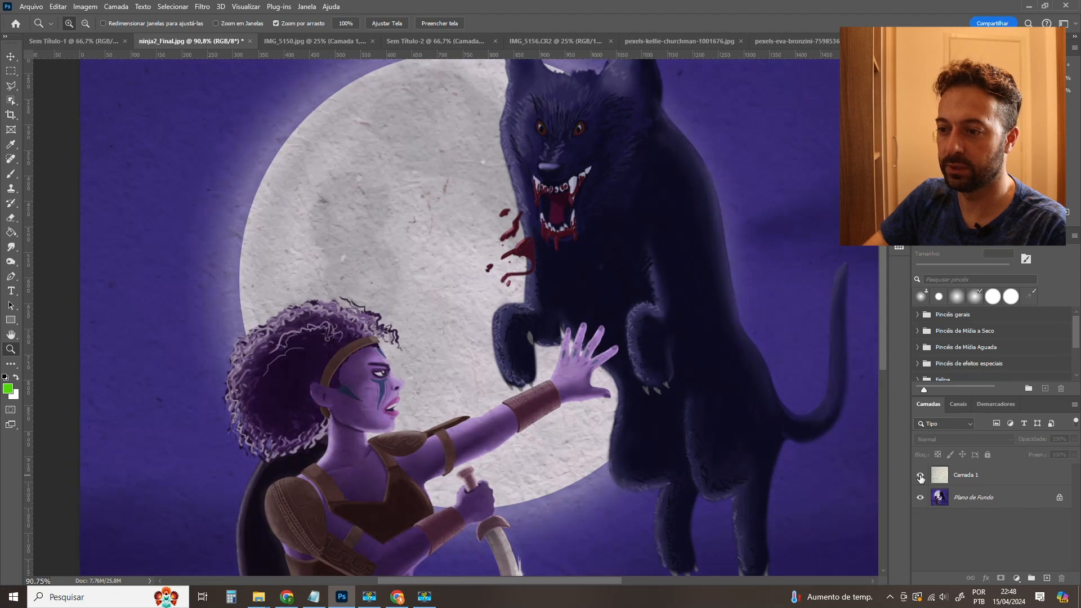
{"action": "key", "text": "ctrl+minus"}
{"action": "key", "text": "ctrl+minus"}
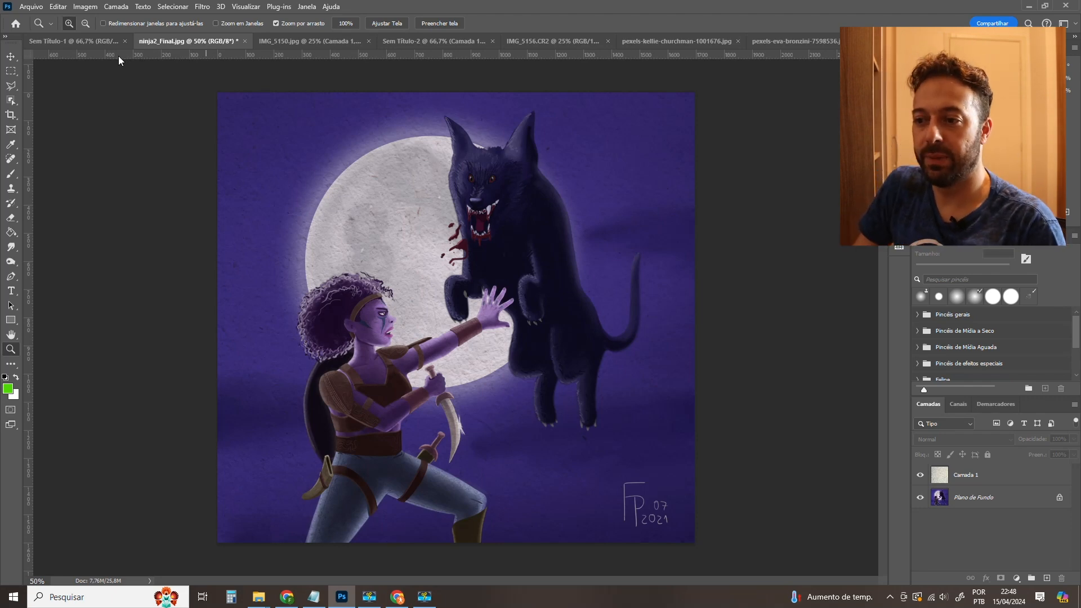
Hide the paper layer and bring the pexels-eva-bronzini-7598536 image from the Ep176 - Curso Photoshop folder into Photoshop as a separate document.
{"action": "left_click", "coordinate": [920, 476]}
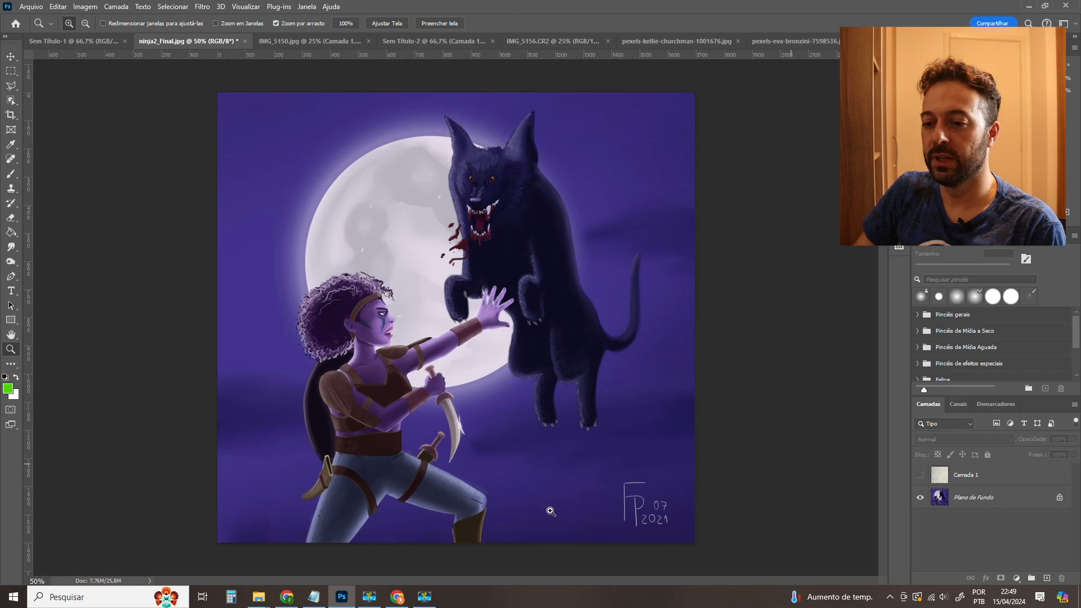
{"action": "mouse_move", "coordinate": [258, 596]}
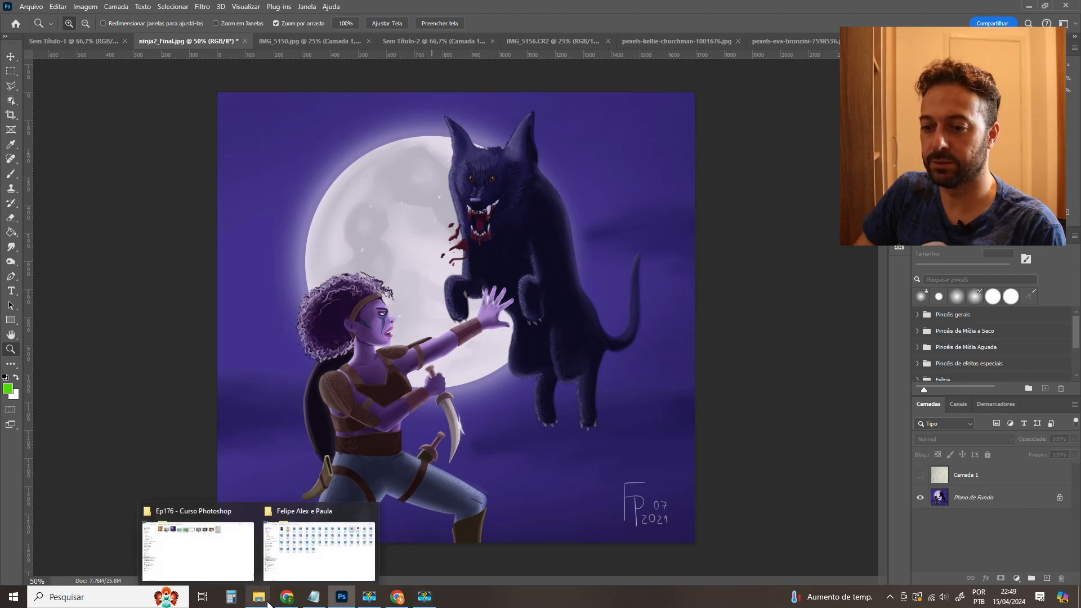
{"action": "left_click", "coordinate": [238, 562]}
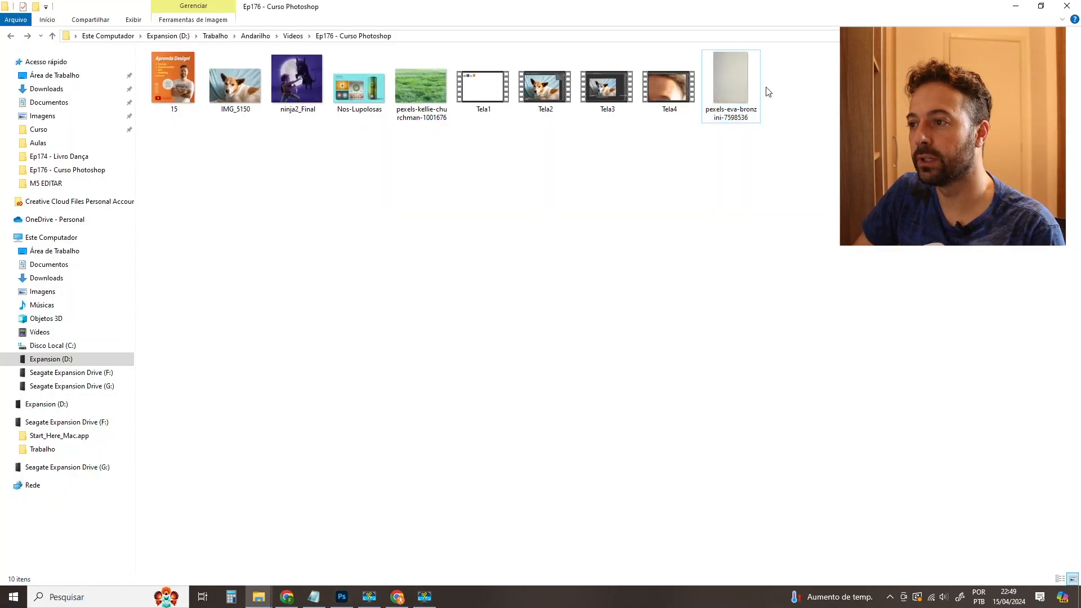
{"action": "left_click_drag", "start_coordinate": [733, 93], "coordinate": [457, 302]}
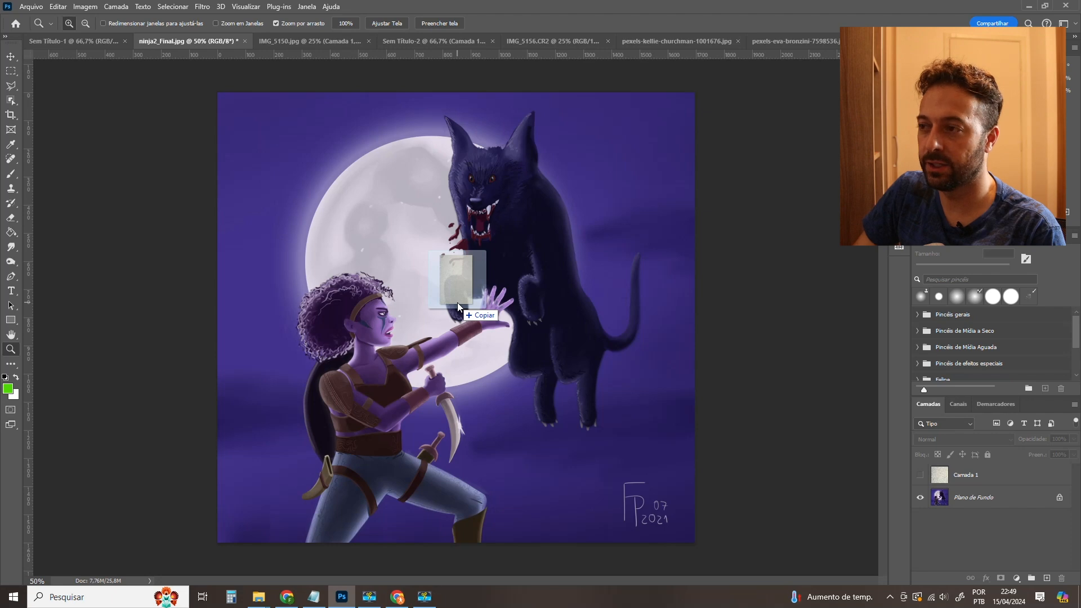
{"action": "left_click_drag", "start_coordinate": [457, 302], "coordinate": [783, 42]}
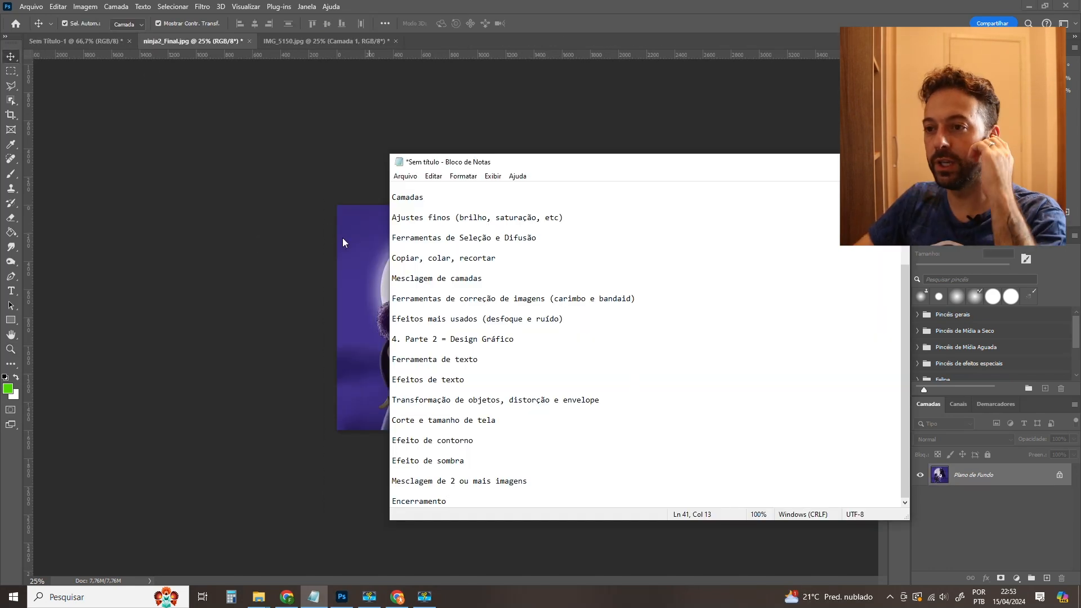
View the poster image 15.jpg from the Ep176 - Curso Photoshop folder, close it and return to Photoshop.
{"action": "left_click", "coordinate": [343, 238]}
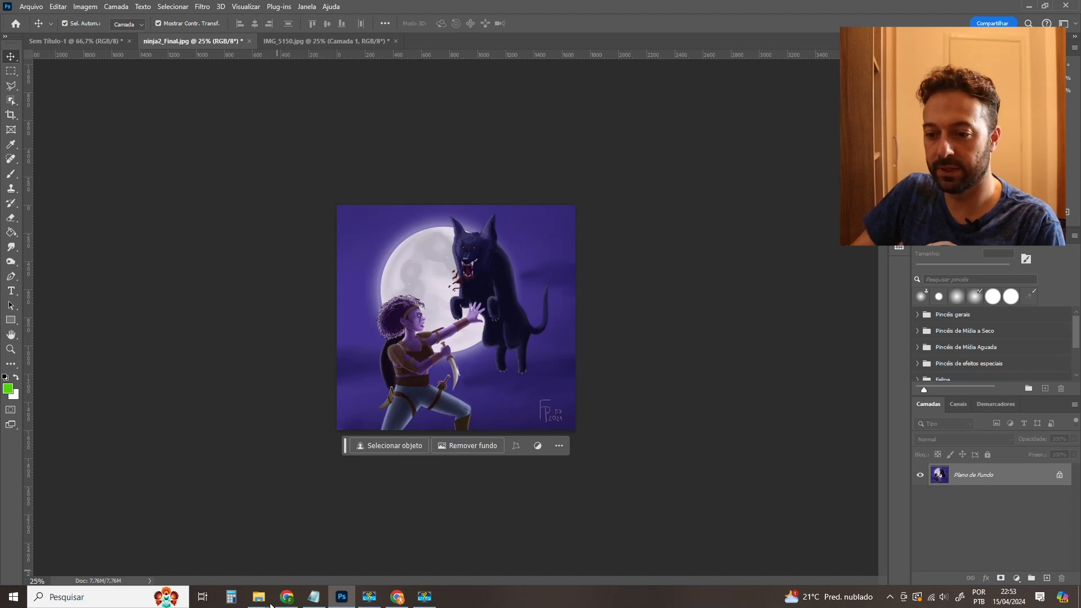
{"action": "mouse_move", "coordinate": [269, 603]}
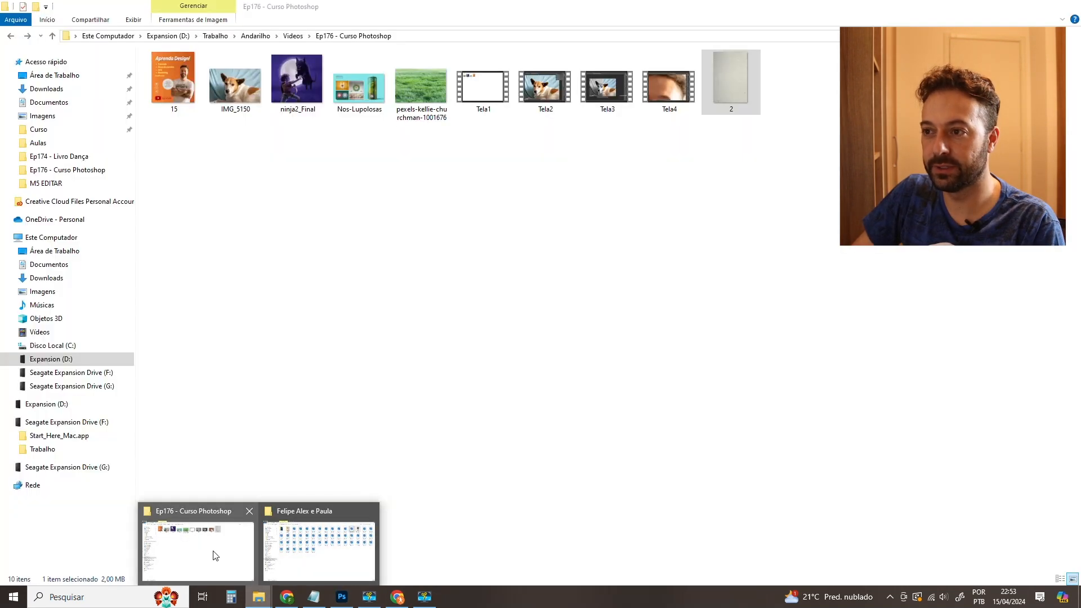
{"action": "left_click", "coordinate": [215, 555]}
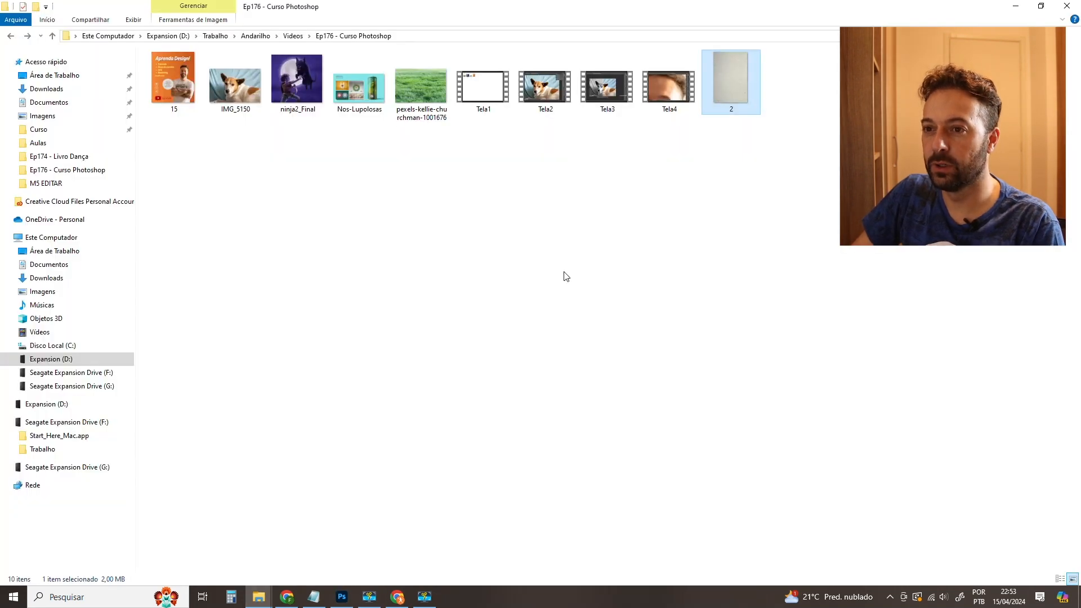
{"action": "double_click", "coordinate": [179, 79]}
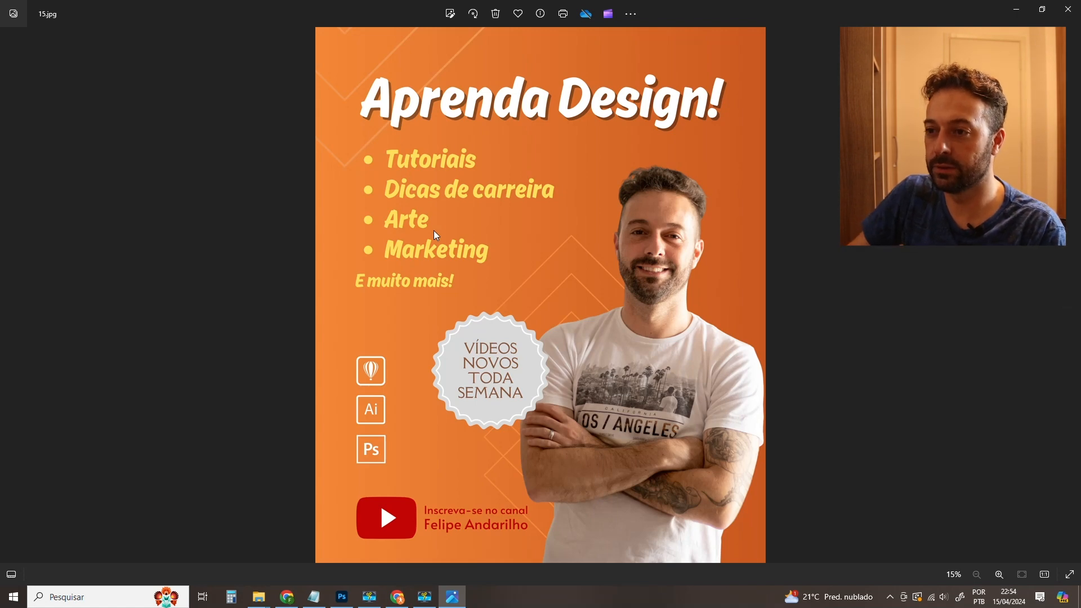
{"action": "left_click", "coordinate": [1067, 9]}
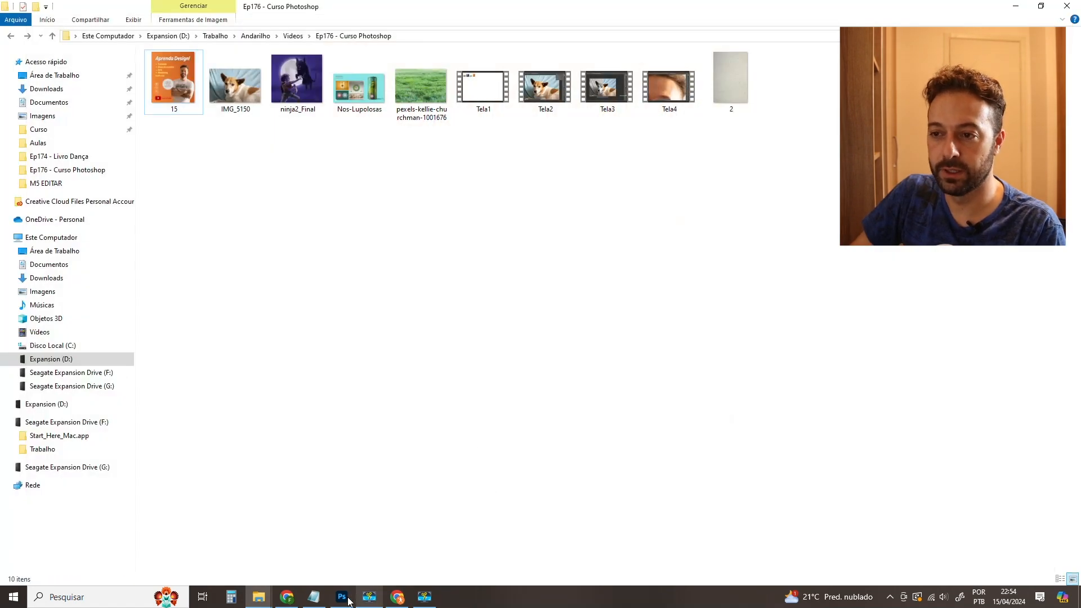
{"action": "left_click", "coordinate": [350, 597]}
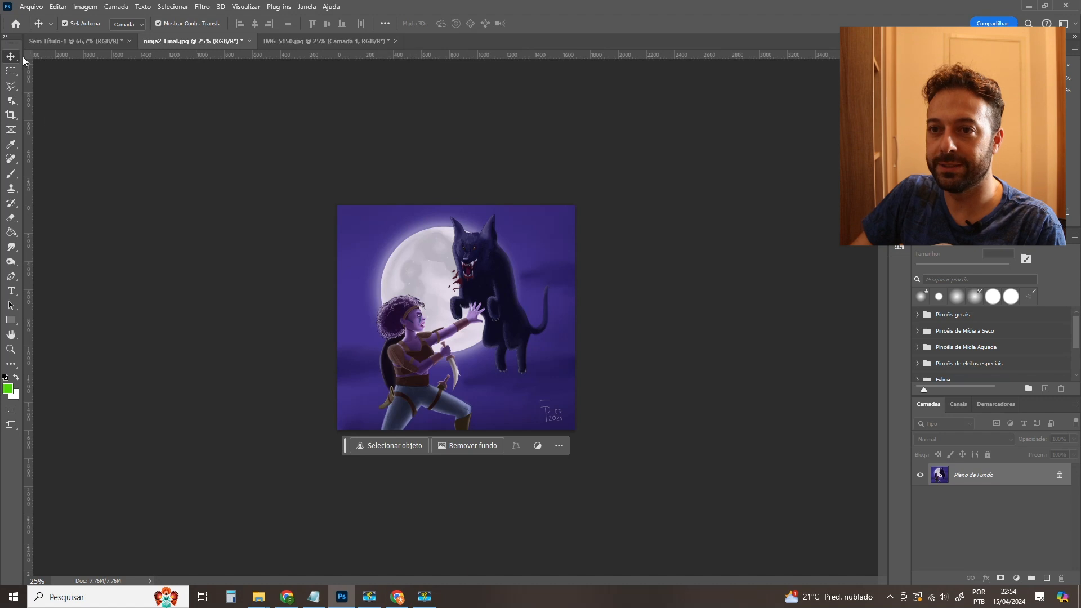
Deselect the layer in the IMG_5150.jpg dog composite and close the blank Sem Título-1 document without saving it.
{"action": "left_click", "coordinate": [65, 40]}
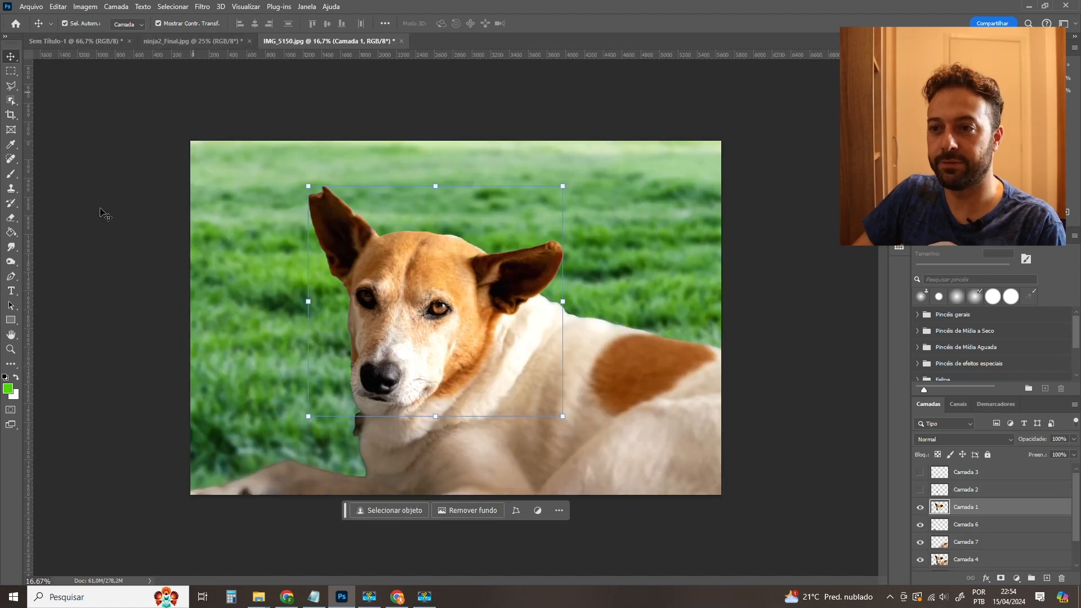
{"action": "left_click", "coordinate": [71, 252]}
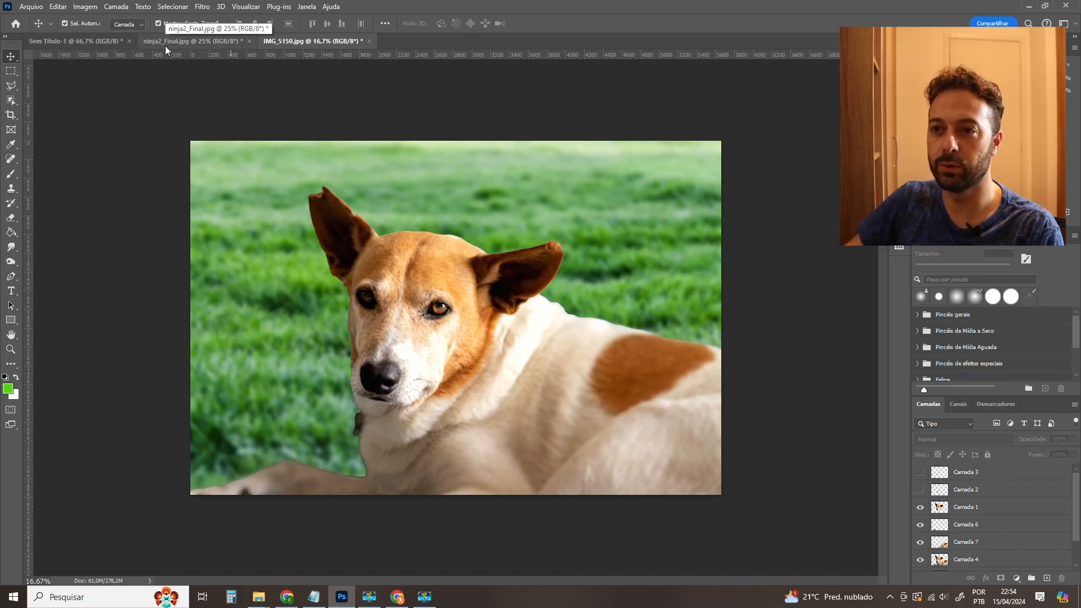
{"action": "left_click", "coordinate": [96, 42]}
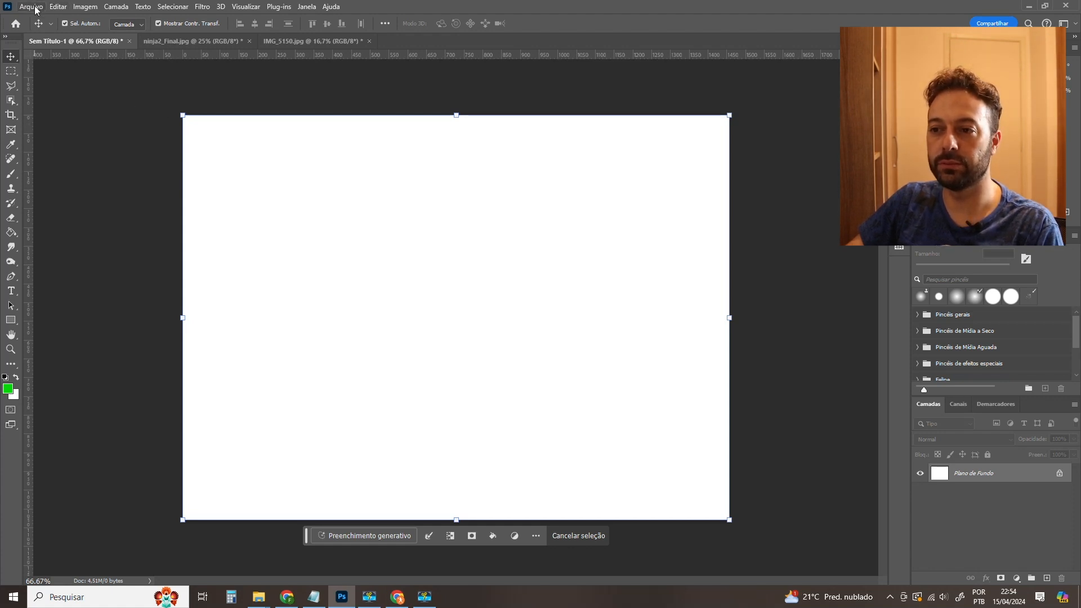
{"action": "left_click", "coordinate": [129, 41]}
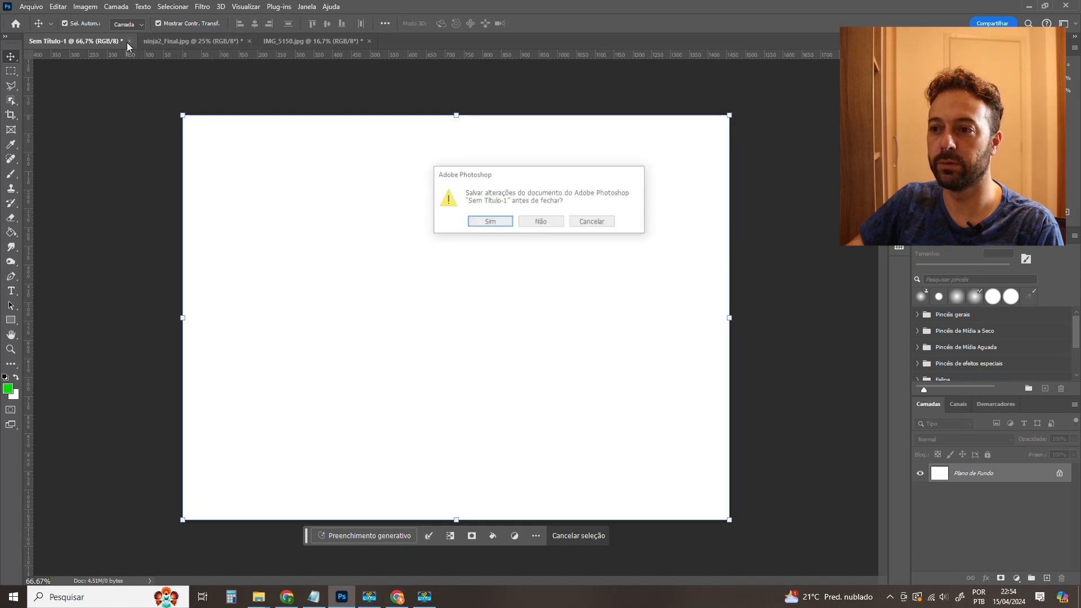
{"action": "left_click", "coordinate": [529, 220]}
{"action": "left_click", "coordinate": [31, 7]}
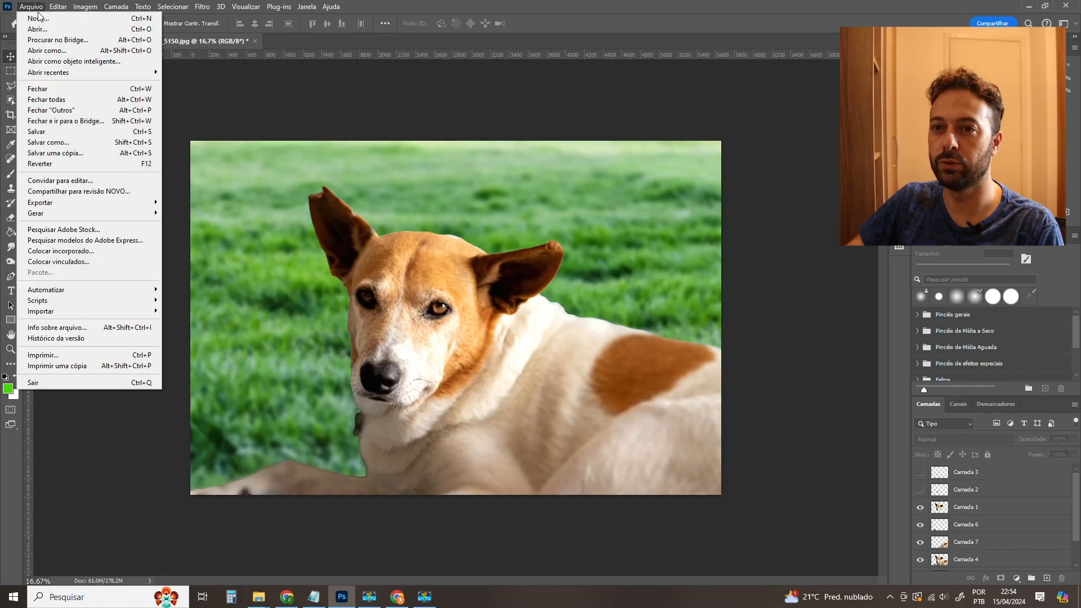
{"action": "left_click", "coordinate": [41, 19]}
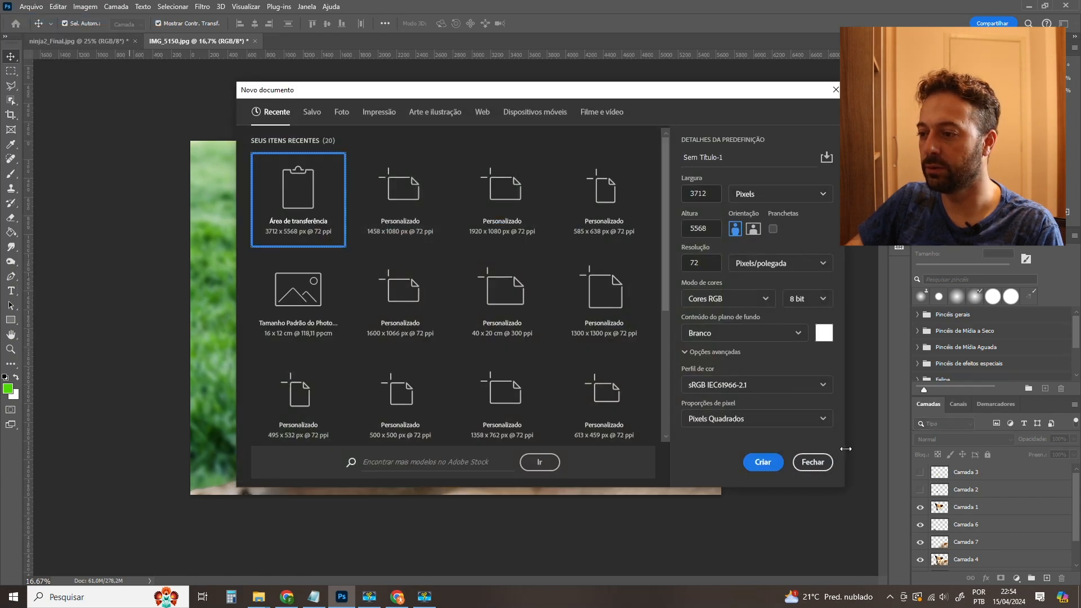
{"action": "left_click", "coordinate": [813, 462]}
{"action": "left_click", "coordinate": [73, 41]}
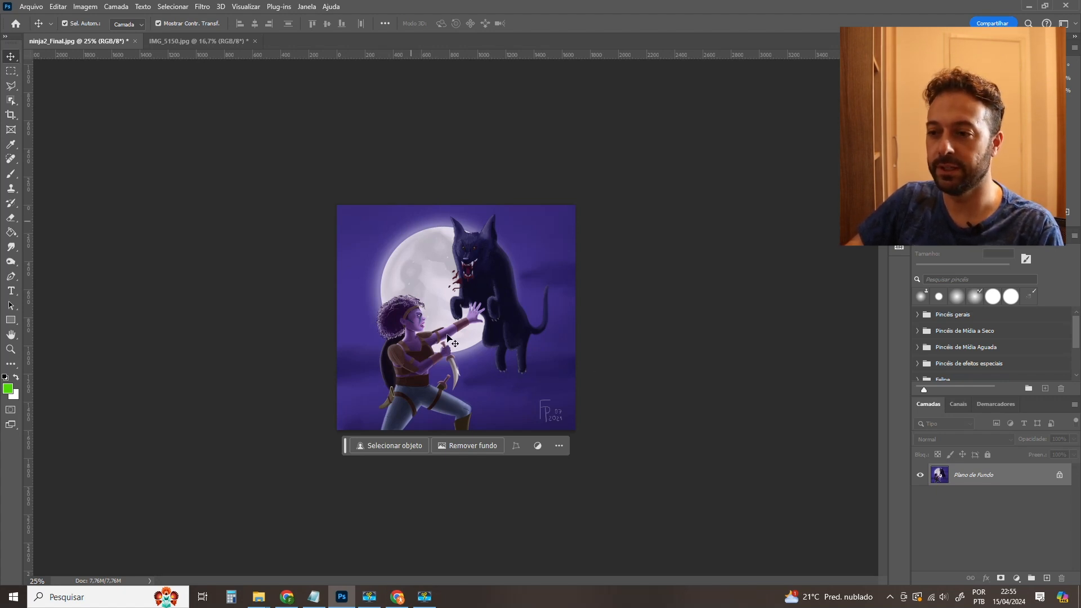
Create a new blank document 1080 pixels wide and 1920 pixels high, at 72 pixels per inch.
{"action": "left_click", "coordinate": [30, 7]}
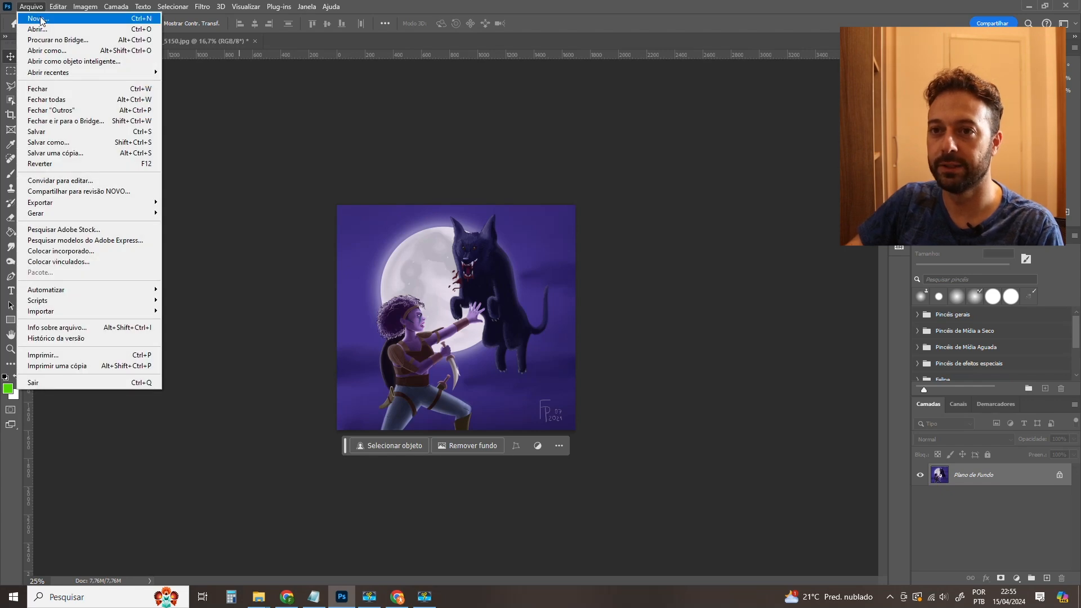
{"action": "left_click", "coordinate": [38, 19]}
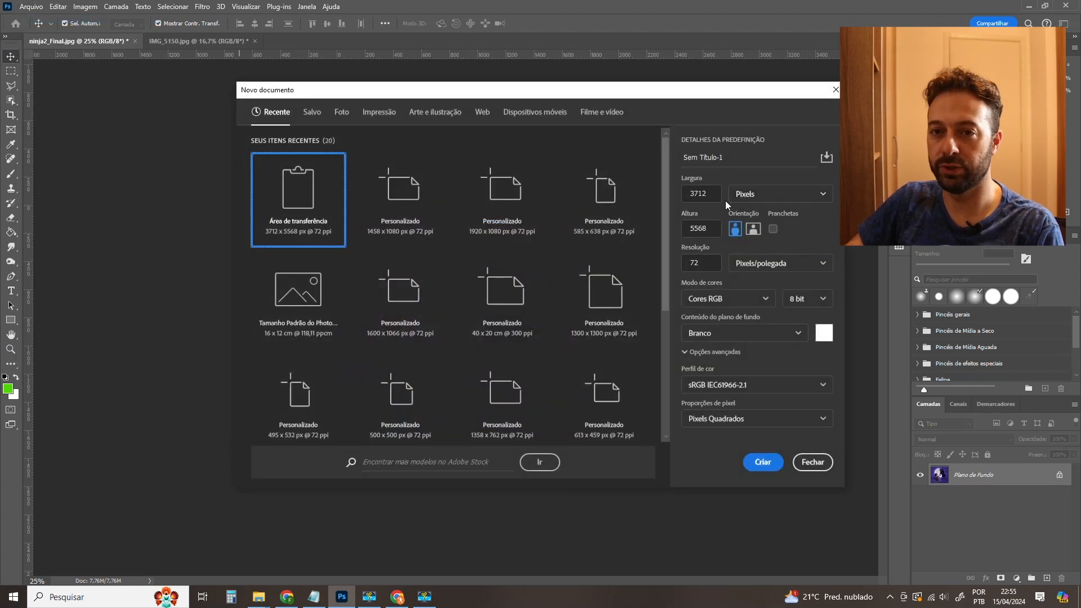
{"action": "double_click", "coordinate": [698, 193]}
{"action": "type", "text": "1080"}
{"action": "key", "text": "Tab"}
{"action": "type", "text": "1920"}
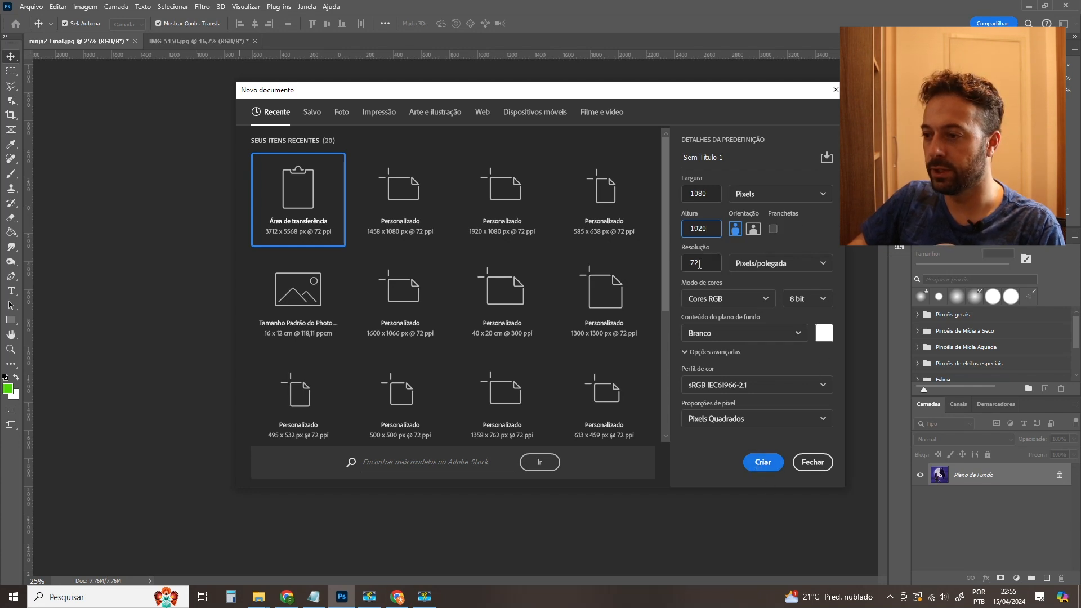
{"action": "left_click", "coordinate": [763, 462]}
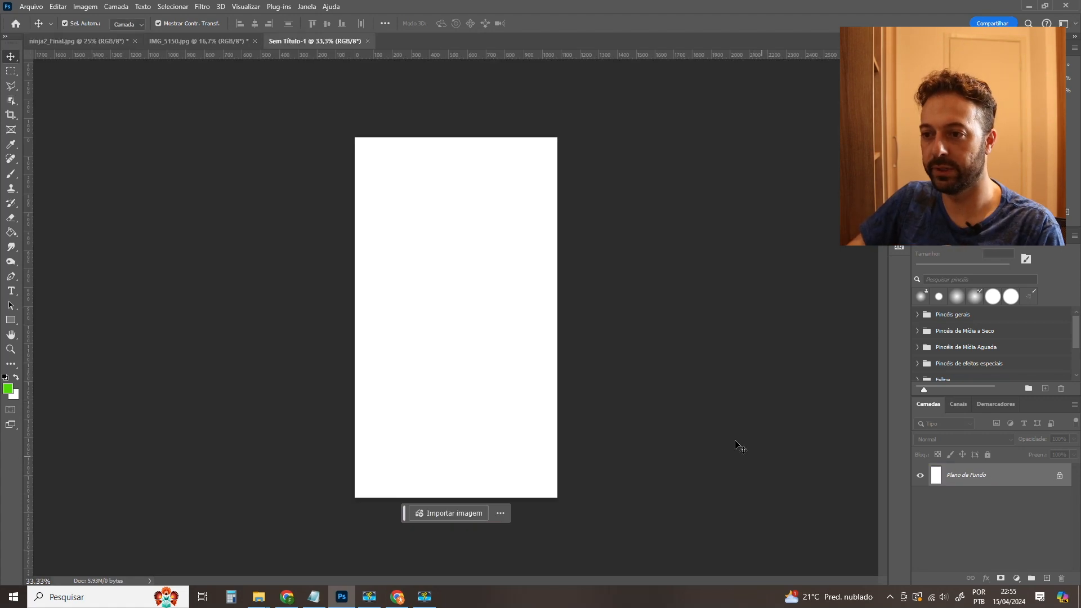
In the ninja2_Final.jpg document, set the rectangular marquee tool's feather (Difusão) to 0 px.
{"action": "left_click", "coordinate": [91, 41]}
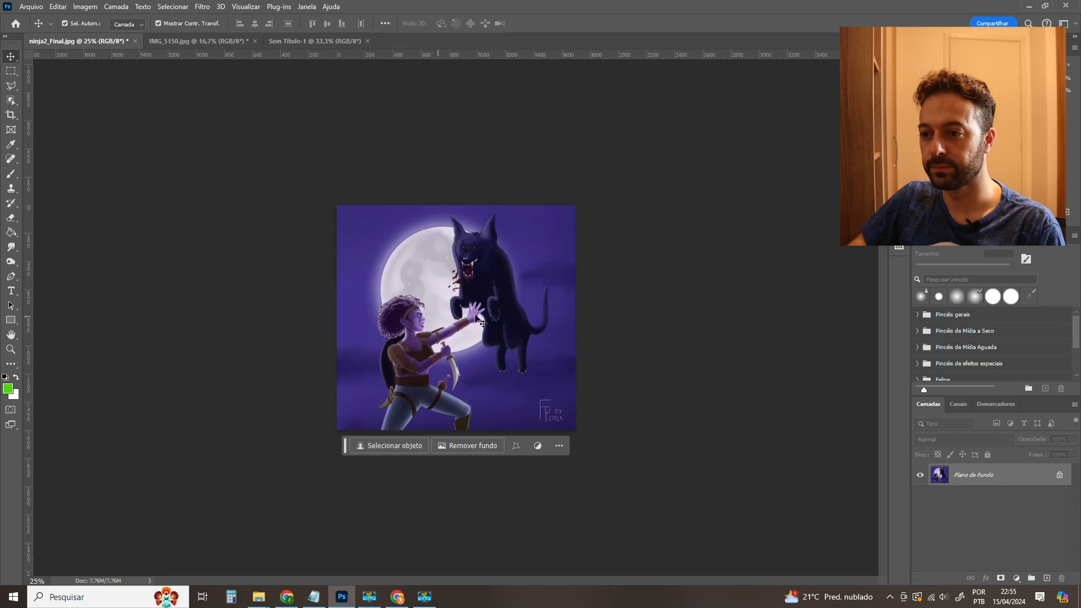
{"action": "key", "text": "z"}
{"action": "left_click_drag", "start_coordinate": [498, 301], "coordinate": [526, 300]}
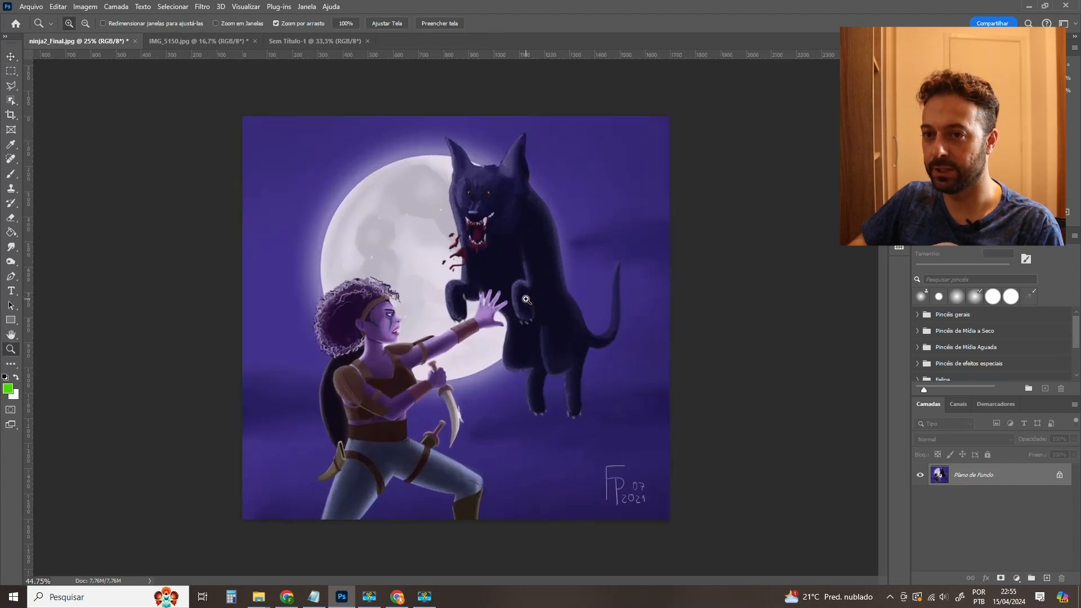
{"action": "left_click", "coordinate": [10, 57]}
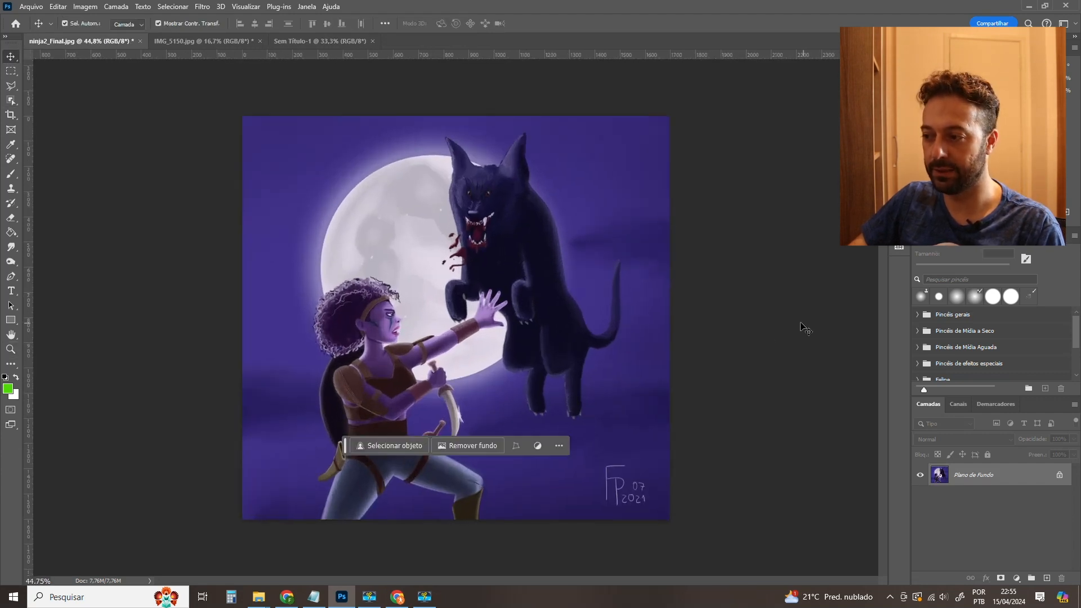
{"action": "key", "text": "ctrl"}
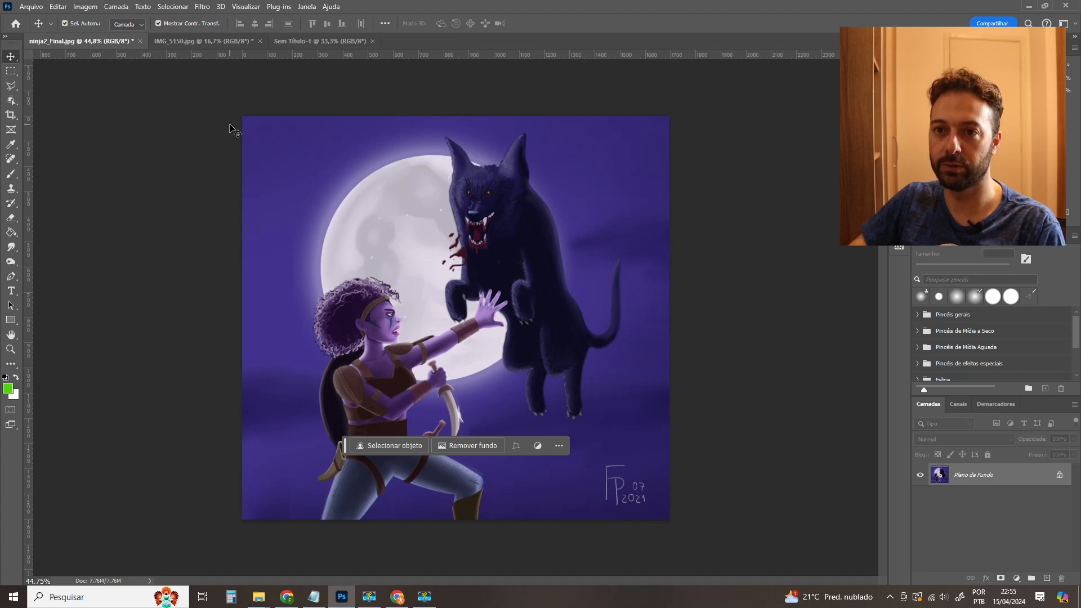
{"action": "left_click", "coordinate": [10, 70]}
{"action": "key", "text": "ctrl+a"}
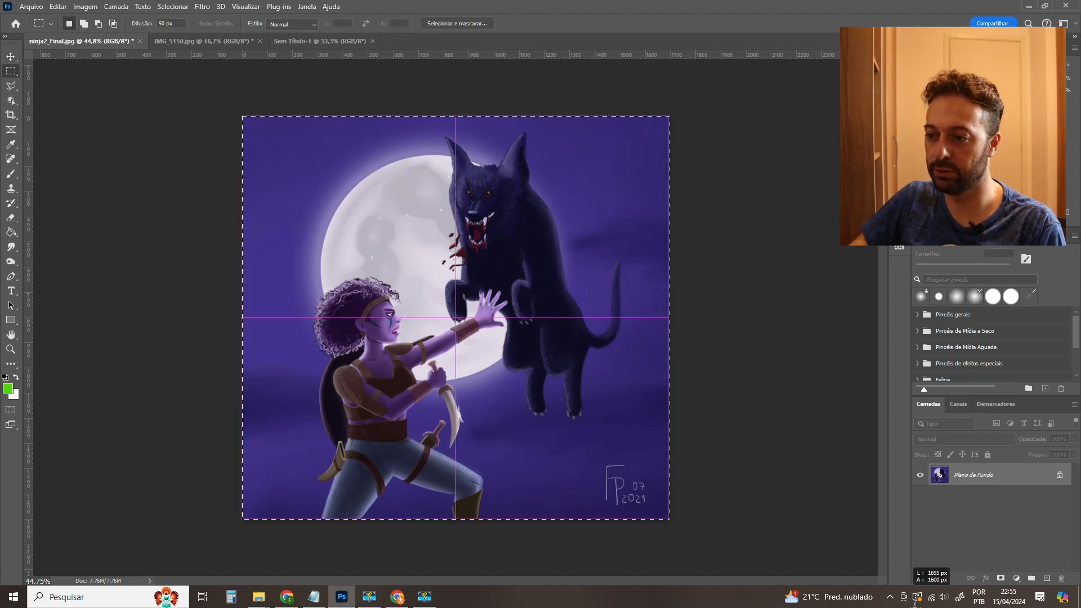
{"action": "key", "text": "ctrl+d"}
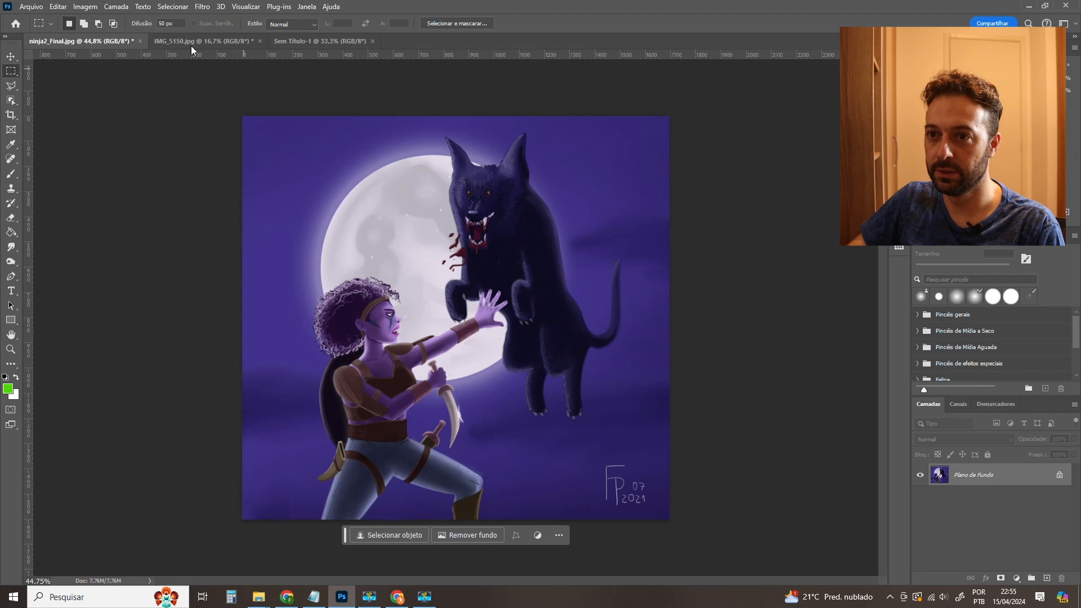
{"action": "left_click", "coordinate": [145, 25]}
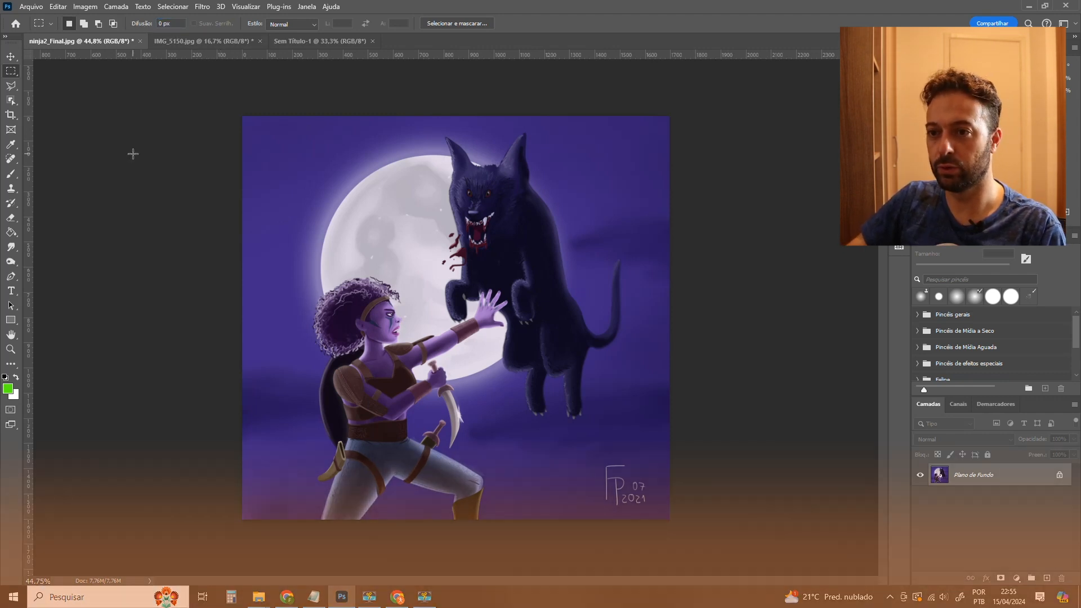
Copy the entire ninja illustration and paste it into the new blank vertical document.
{"action": "key", "text": "ctrl+a"}
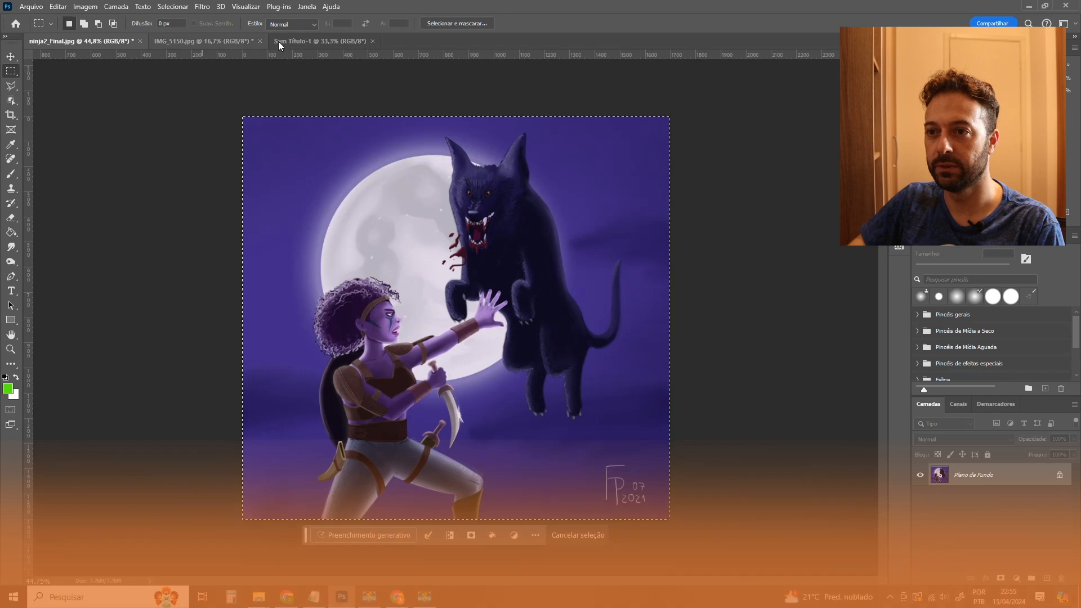
{"action": "left_click", "coordinate": [308, 41]}
{"action": "key", "text": "ctrl+v"}
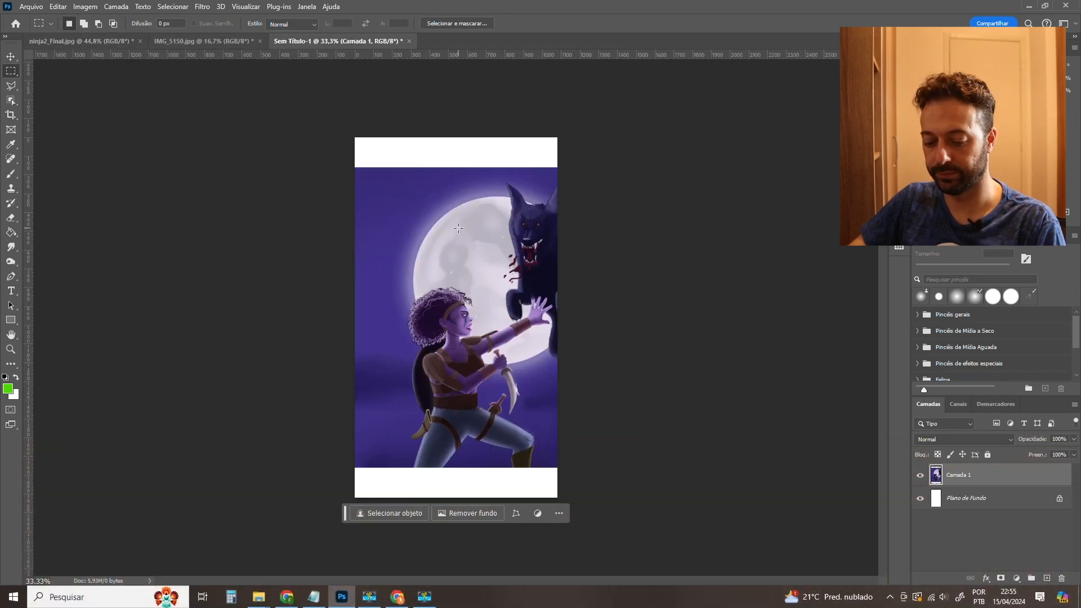
Scale the pasted illustration up to 124.41% and position it to fill the canvas with both the woman and the beast in frame.
{"action": "key", "text": "v"}
{"action": "left_click_drag", "start_coordinate": [470, 238], "coordinate": [419, 206]}
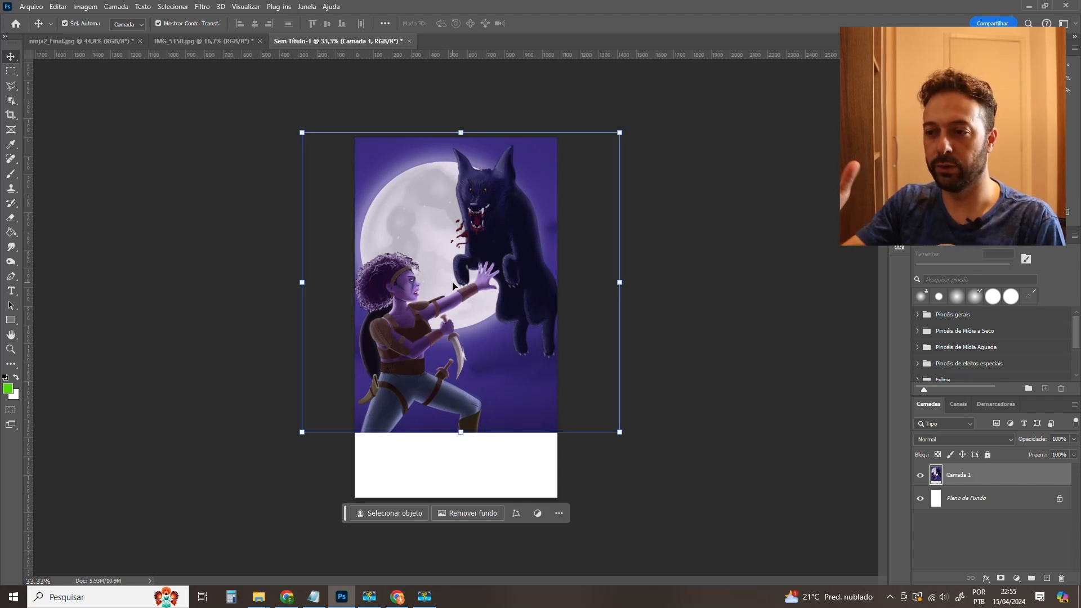
{"action": "left_click_drag", "start_coordinate": [620, 432], "coordinate": [707, 501]}
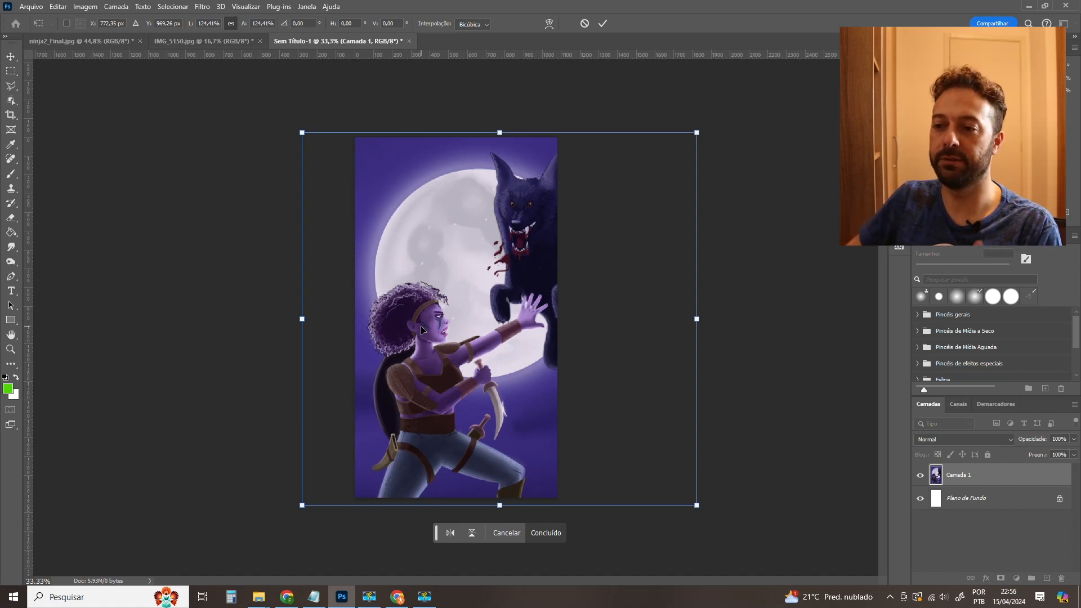
{"action": "left_click_drag", "start_coordinate": [430, 300], "coordinate": [403, 299]}
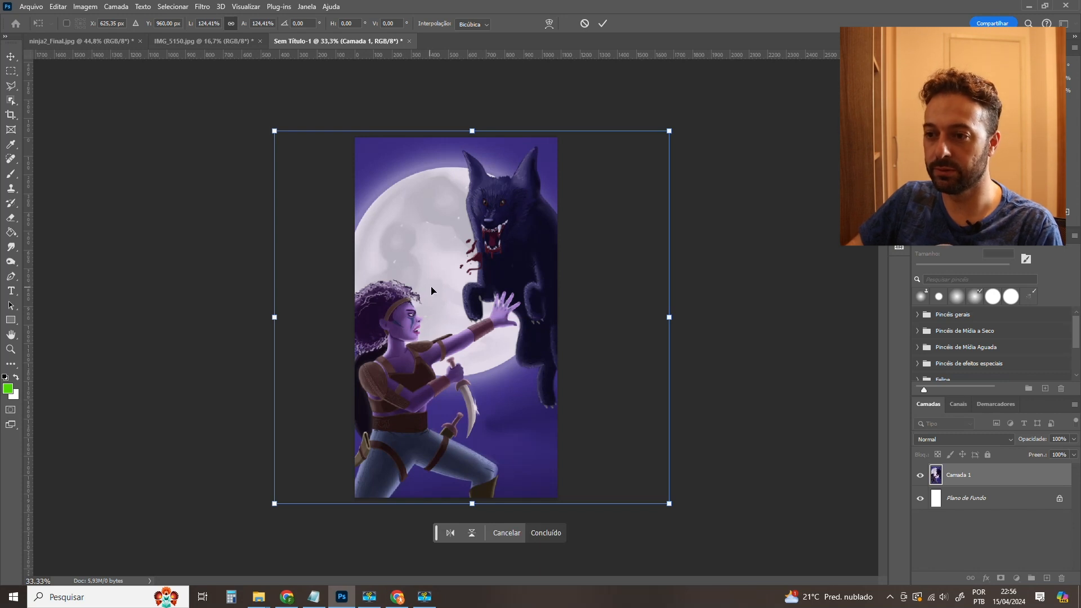
{"action": "key", "text": "Return"}
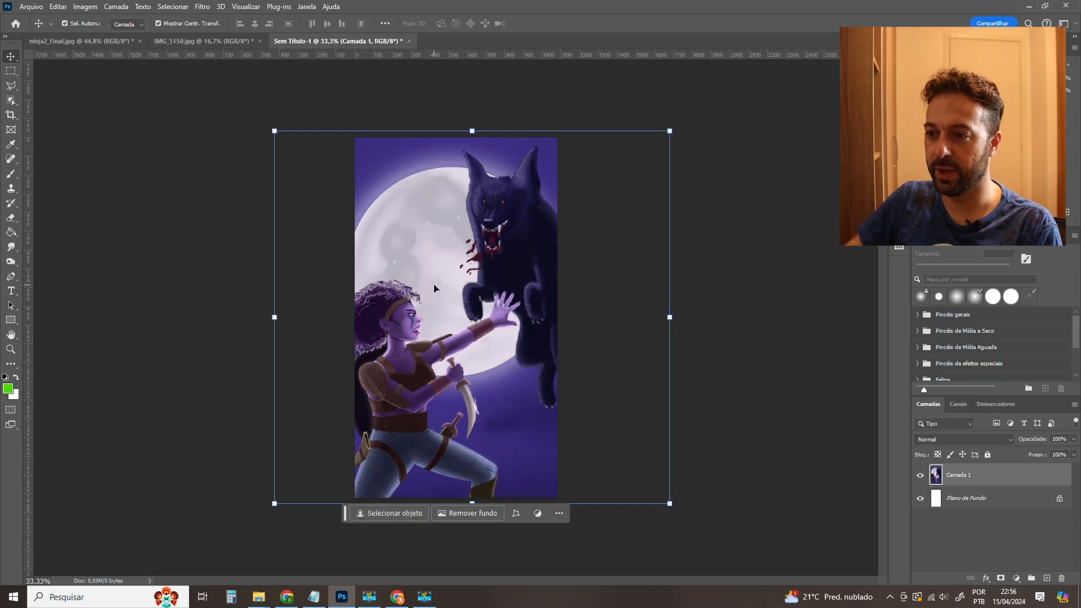
Shift the illustration slightly to the right on the canvas and deselect it.
{"action": "mouse_move", "coordinate": [432, 272]}
{"action": "left_mouse_down"}
{"action": "mouse_move", "coordinate": [457, 265]}
{"action": "mouse_move", "coordinate": [430, 273]}
{"action": "mouse_move", "coordinate": [439, 271]}
{"action": "left_mouse_up"}
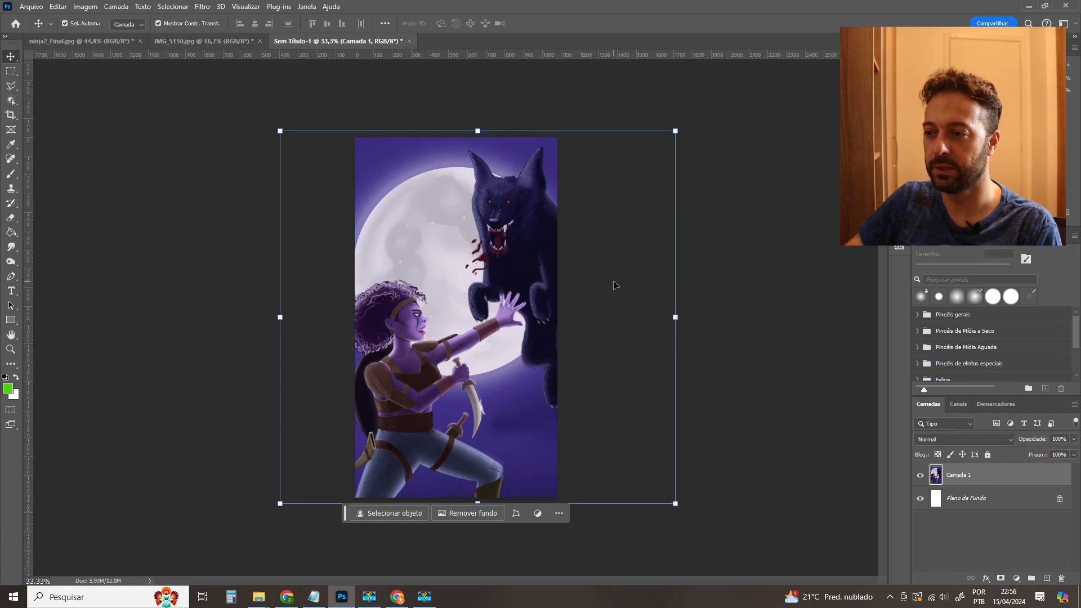
{"action": "left_click", "coordinate": [755, 214]}
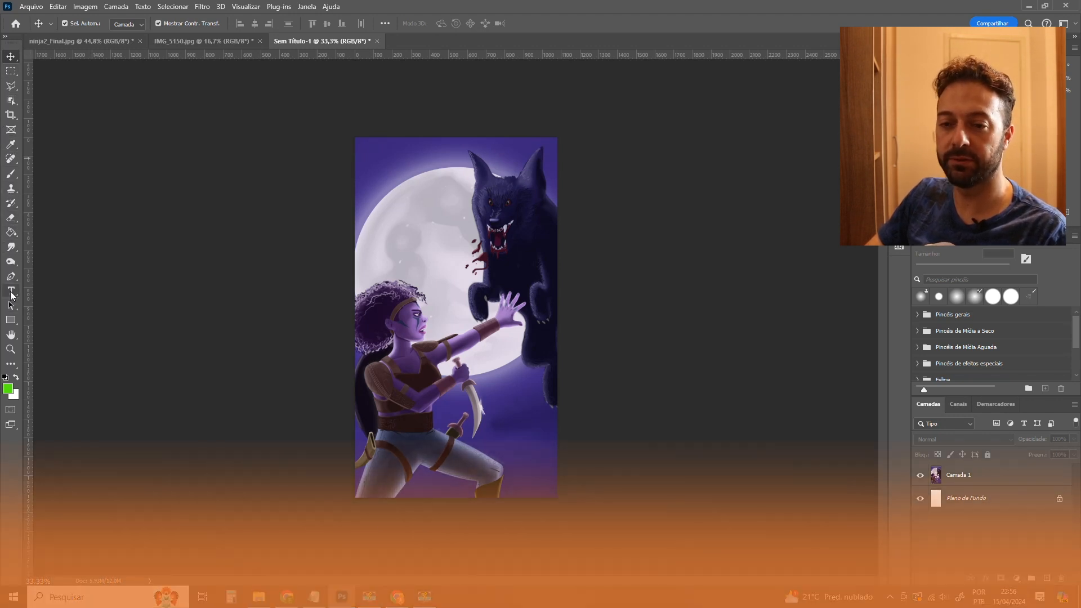
Add the two-line title "Minha nova Arte!" and move it fully inside the canvas, over the upper part of the illustration.
{"action": "left_click", "coordinate": [11, 293]}
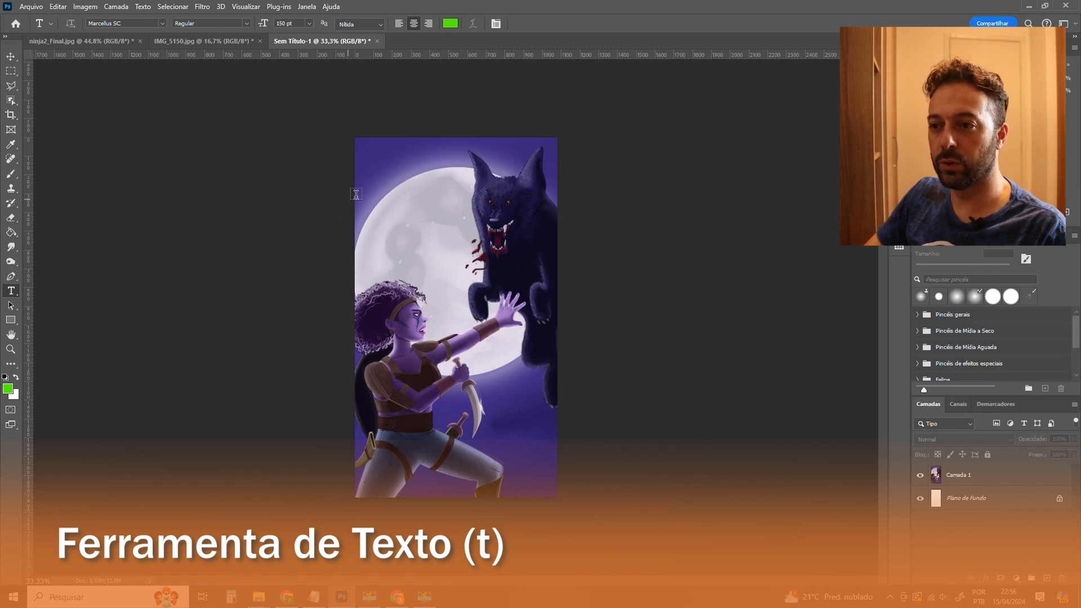
{"action": "left_click", "coordinate": [383, 183]}
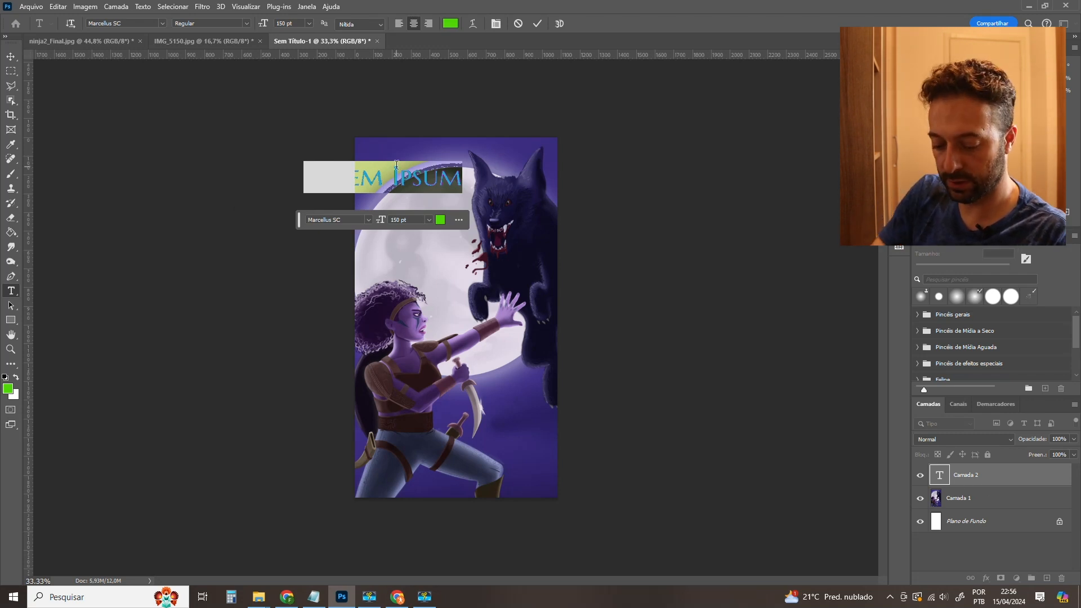
{"action": "type", "text": "MINHA"}
{"action": "type", "text": " NOVA"}
{"action": "type", "text": "Arte"}
{"action": "type", "text": "!"}
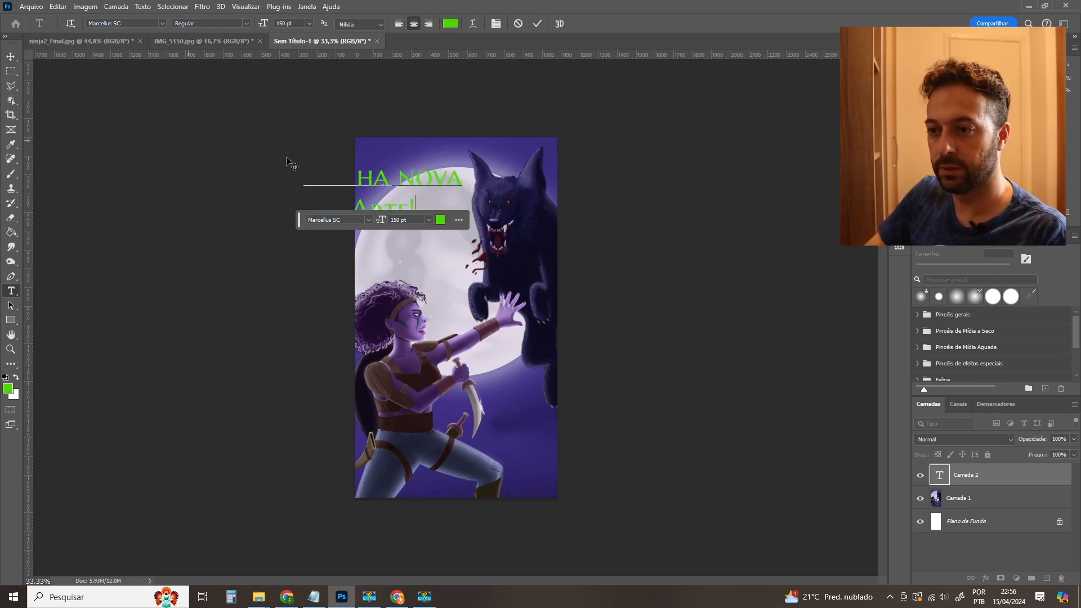
{"action": "left_click", "coordinate": [11, 56]}
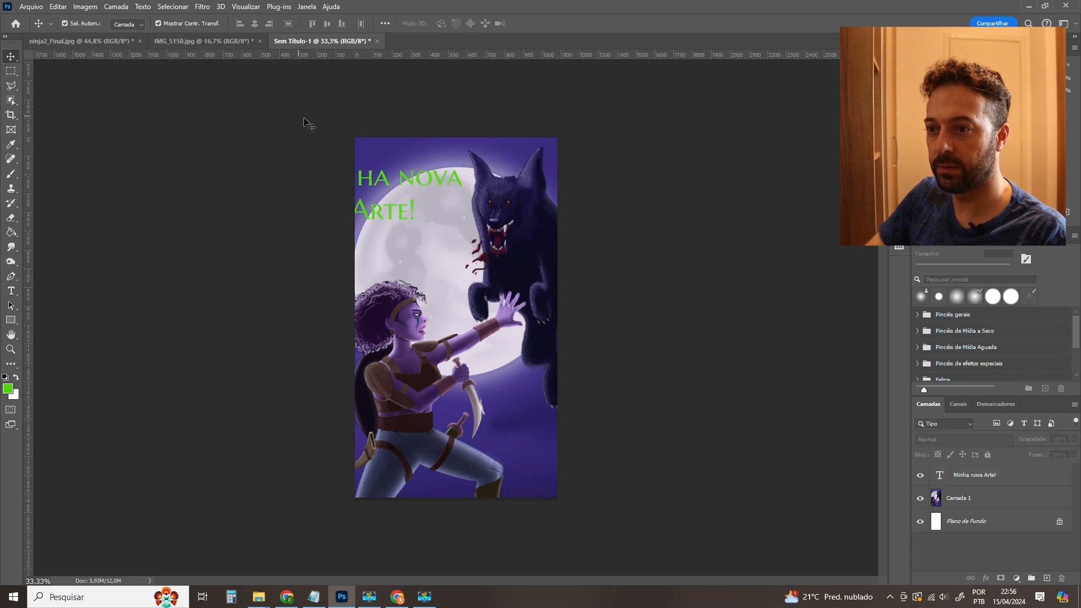
{"action": "left_click_drag", "start_coordinate": [349, 170], "coordinate": [418, 188]}
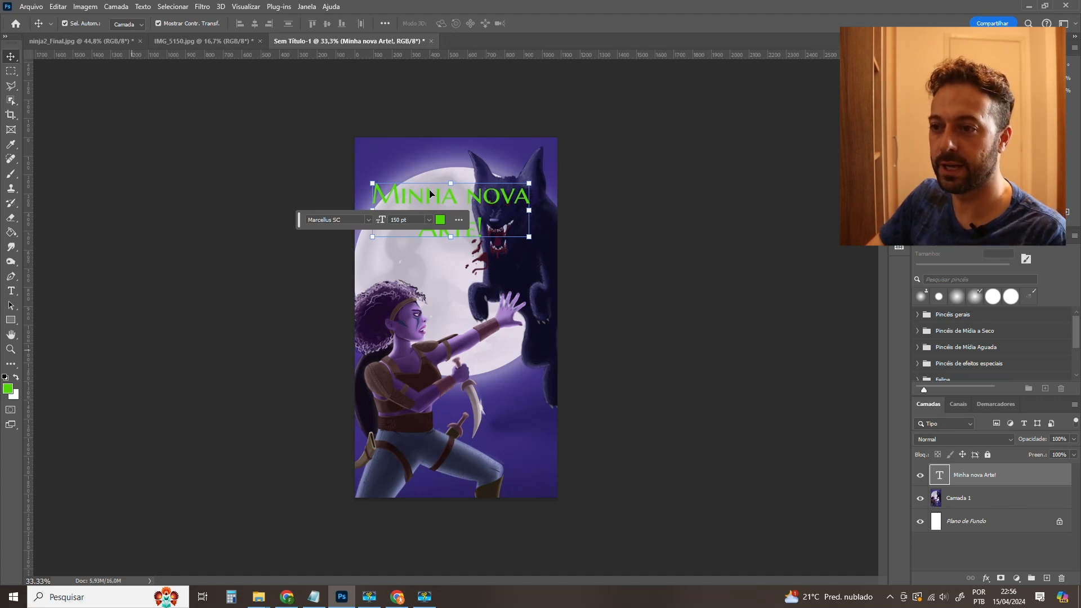
Change the title text's color to black.
{"action": "left_click", "coordinate": [439, 220]}
{"action": "left_click_drag", "start_coordinate": [763, 197], "coordinate": [783, 218]}
{"action": "key", "text": "Return"}
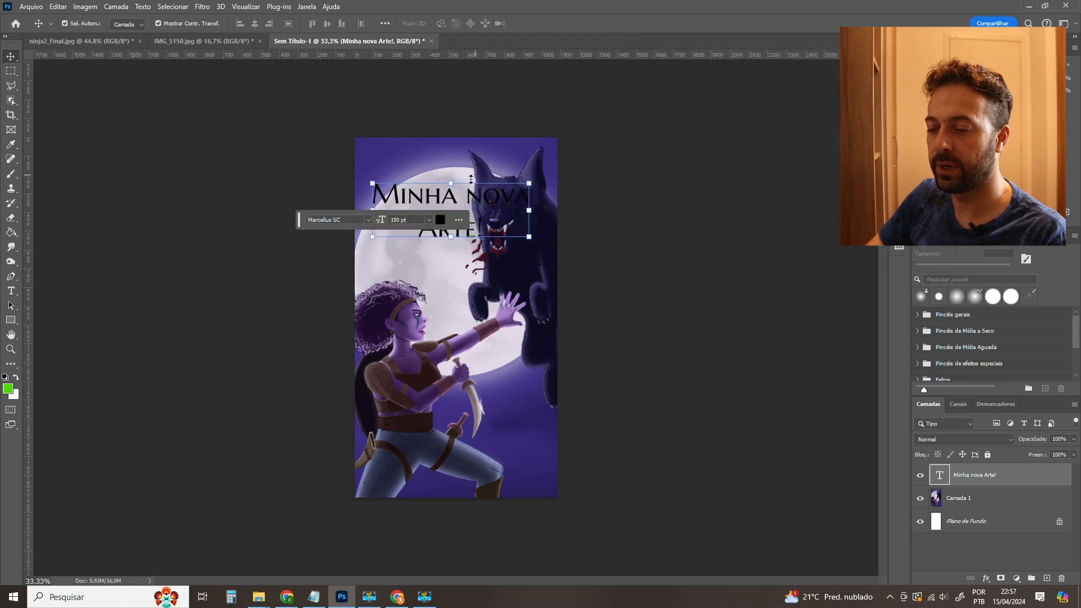
{"action": "left_click", "coordinate": [659, 207]}
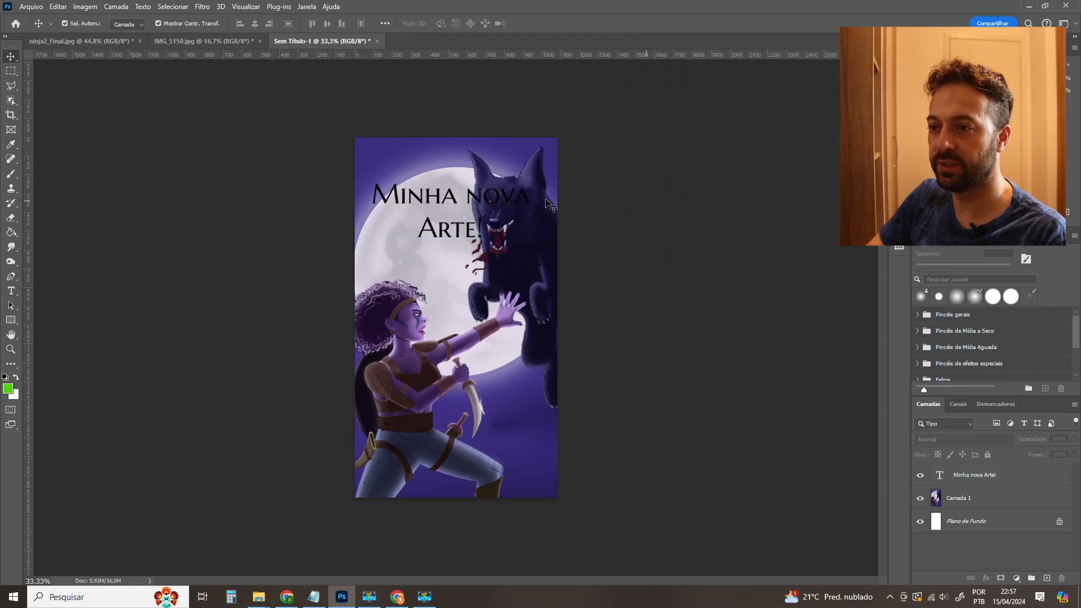
Set the title text's color to white (ffffff).
{"action": "double_click", "coordinate": [439, 206]}
{"action": "left_click", "coordinate": [450, 23]}
{"action": "type", "text": "ffffff"}
{"action": "key", "text": "Return"}
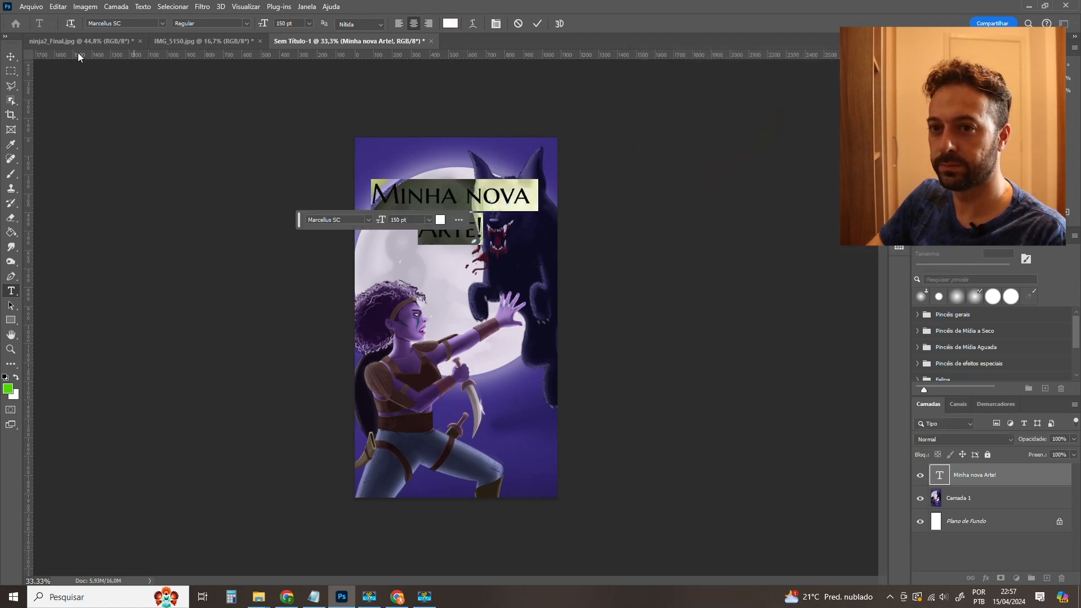
{"action": "left_click", "coordinate": [10, 56]}
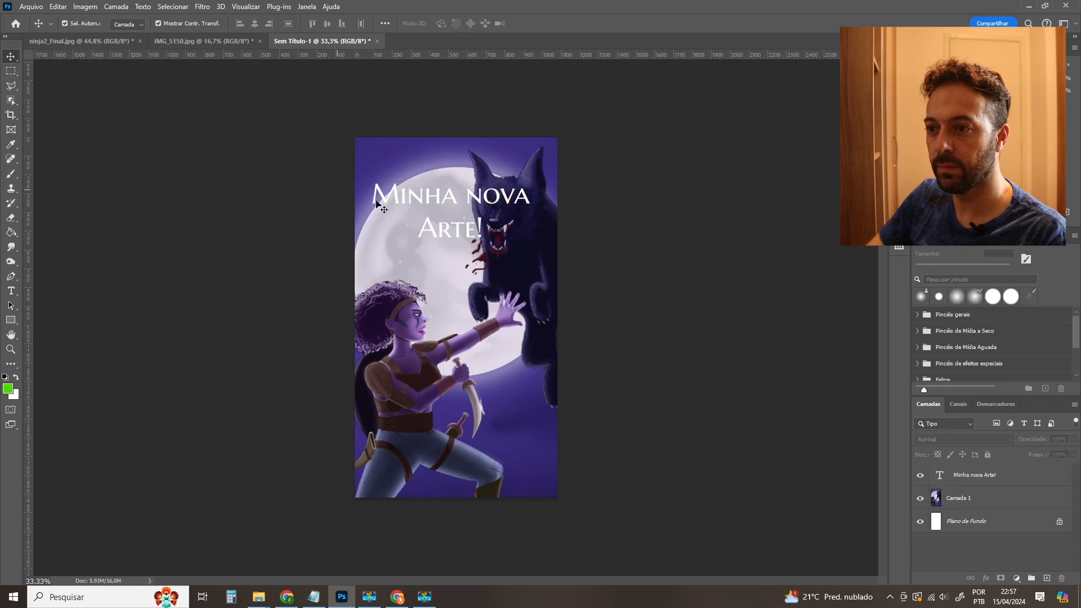
{"action": "left_click", "coordinate": [423, 204]}
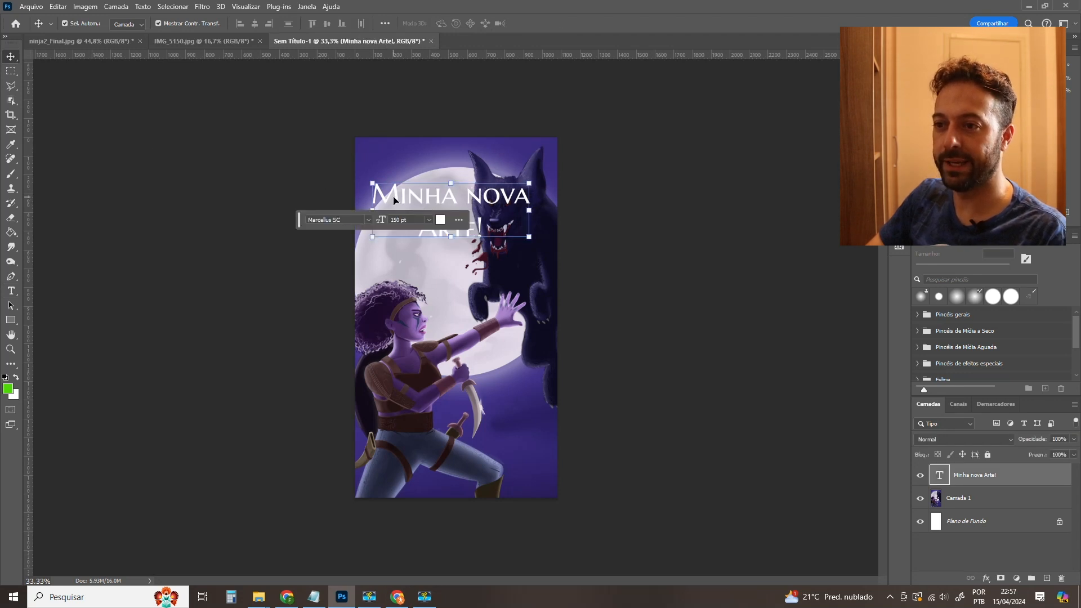
Left-align the whole title text and reposition it inside the upper part of the canvas, over the moon and the beast's head.
{"action": "double_click", "coordinate": [400, 200]}
{"action": "left_click", "coordinate": [381, 187]}
{"action": "key", "text": "ctrl+a"}
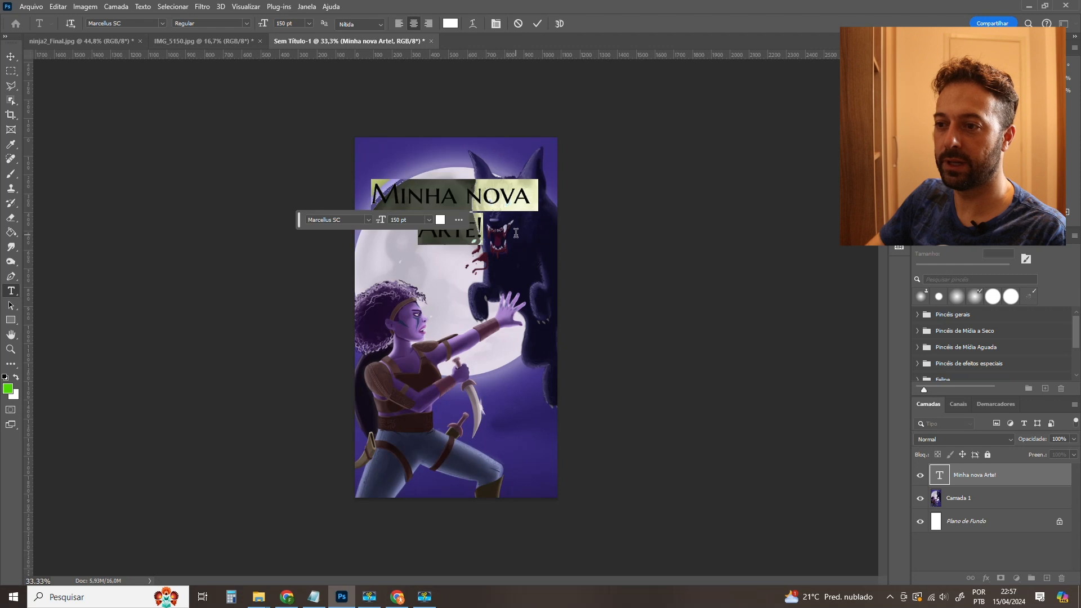
{"action": "left_click", "coordinate": [399, 24]}
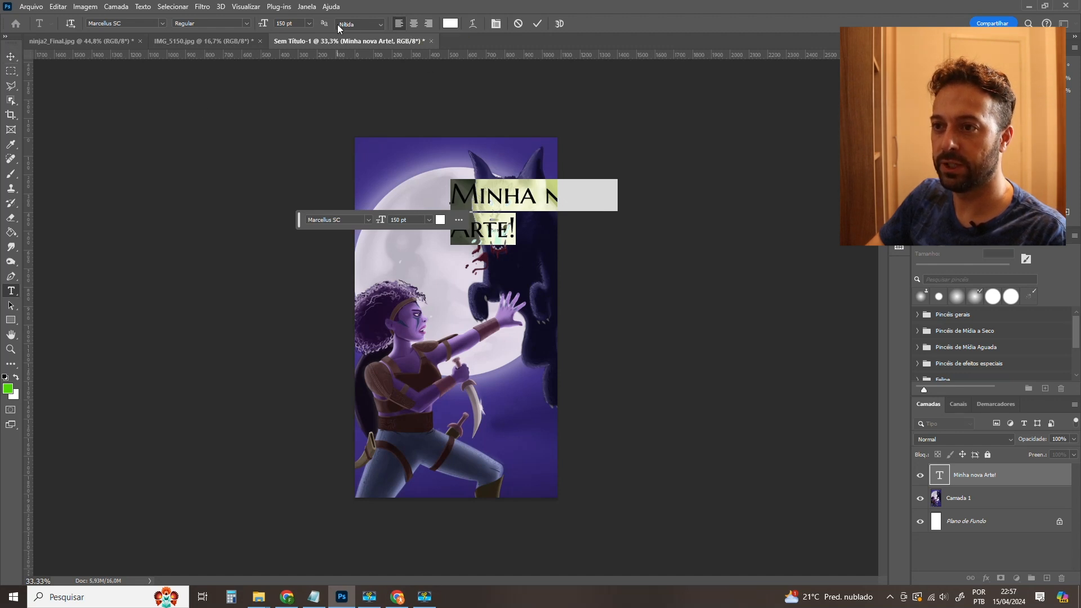
{"action": "left_click", "coordinate": [430, 24]}
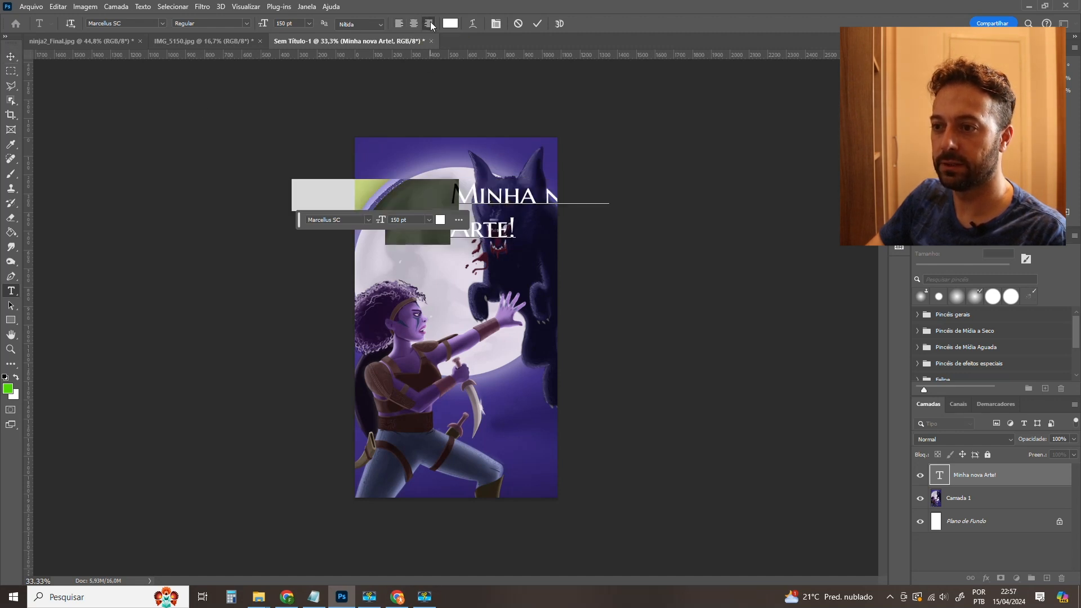
{"action": "left_click", "coordinate": [399, 23]}
{"action": "left_click", "coordinate": [11, 57]}
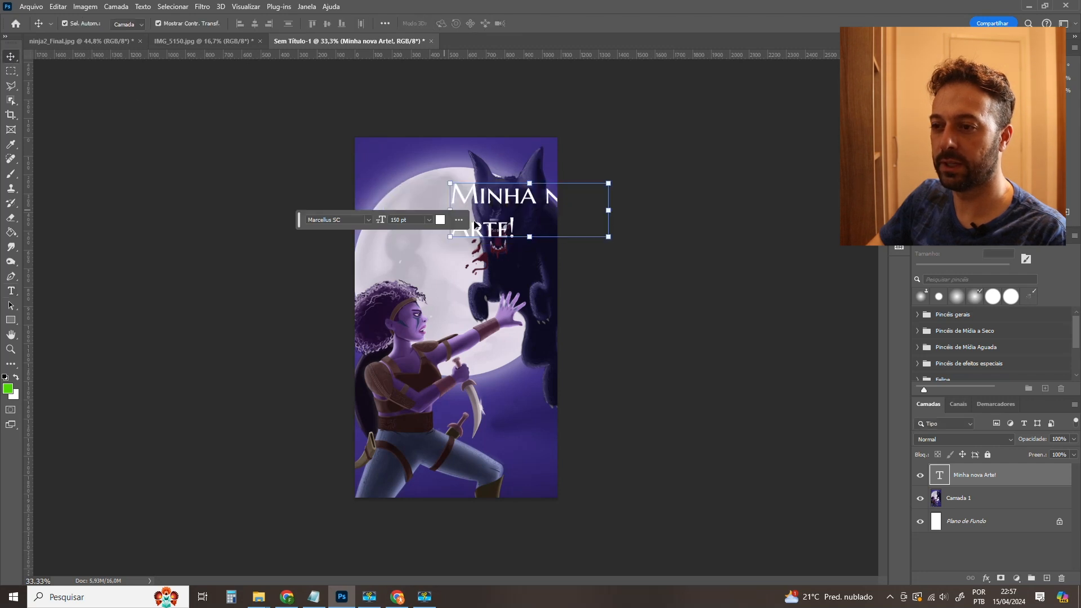
{"action": "left_click_drag", "start_coordinate": [478, 201], "coordinate": [423, 278]}
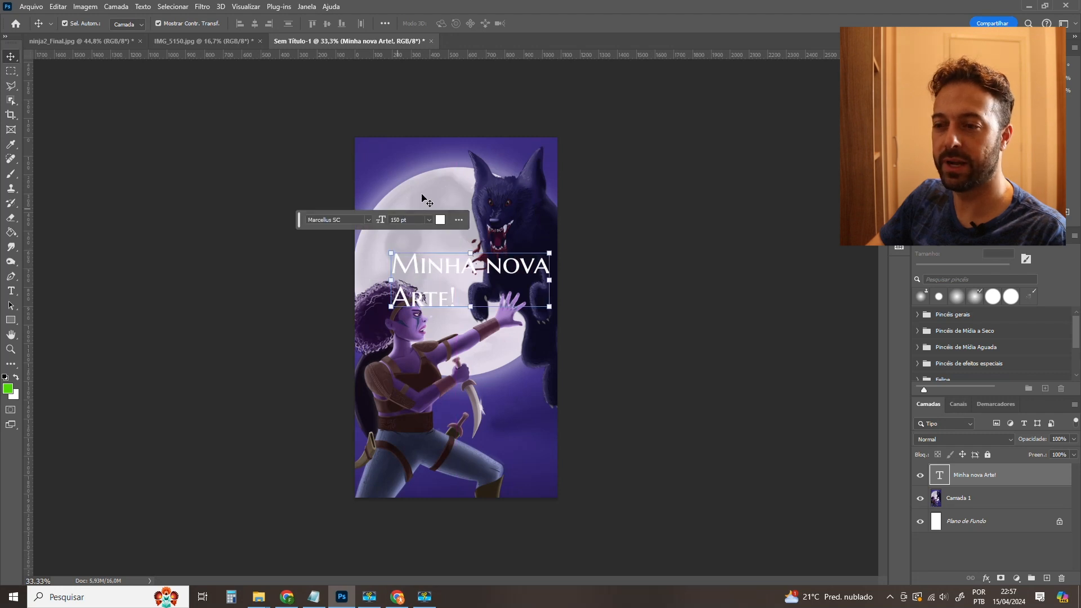
{"action": "left_click_drag", "start_coordinate": [424, 273], "coordinate": [402, 188]}
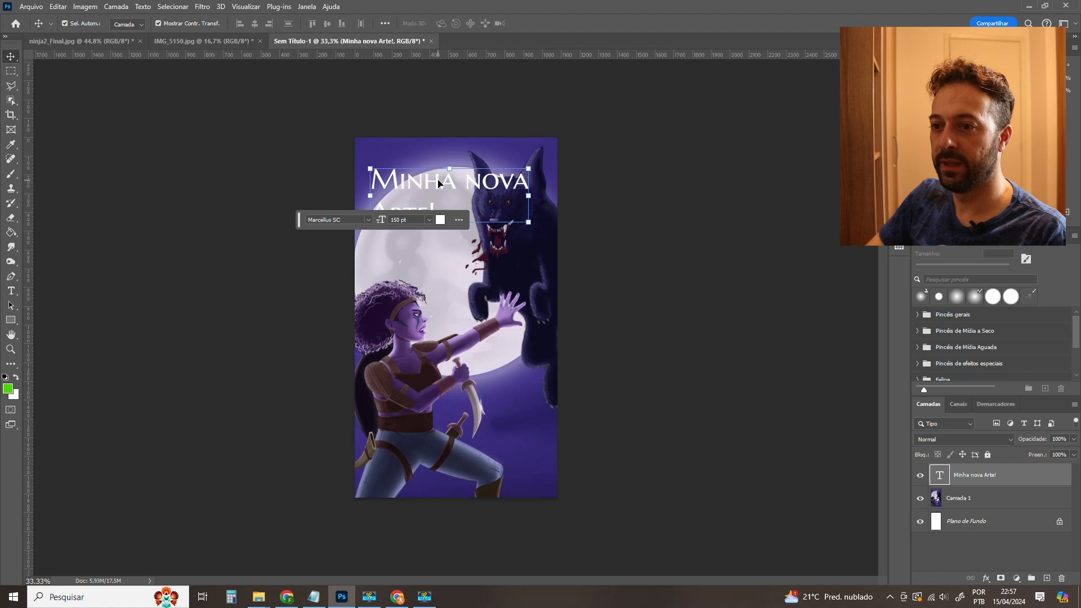
Change the title text's font to Budidaya.
{"action": "double_click", "coordinate": [438, 183]}
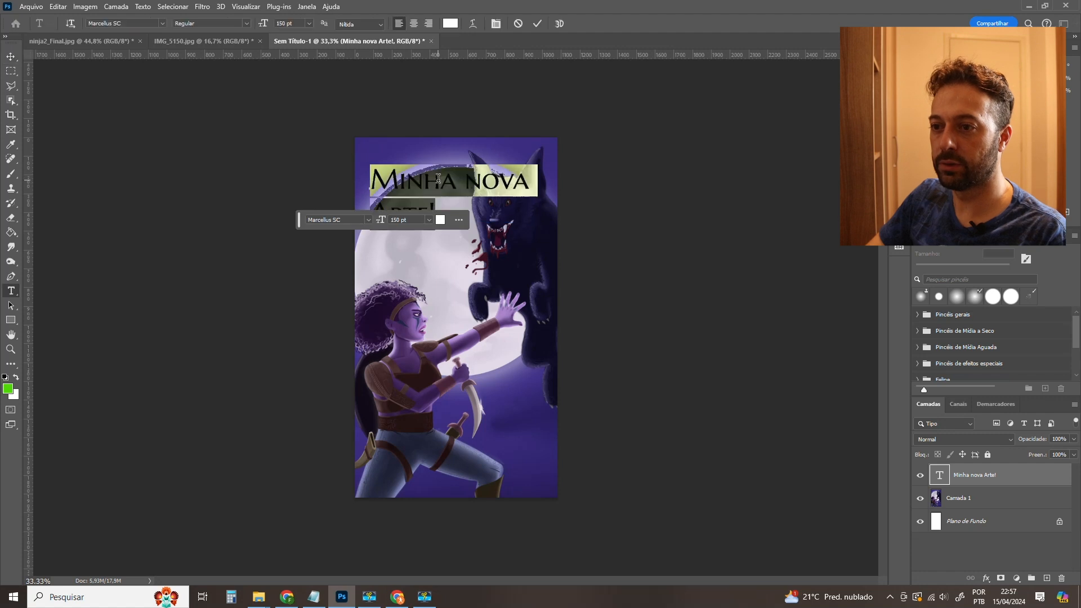
{"action": "left_click", "coordinate": [367, 219]}
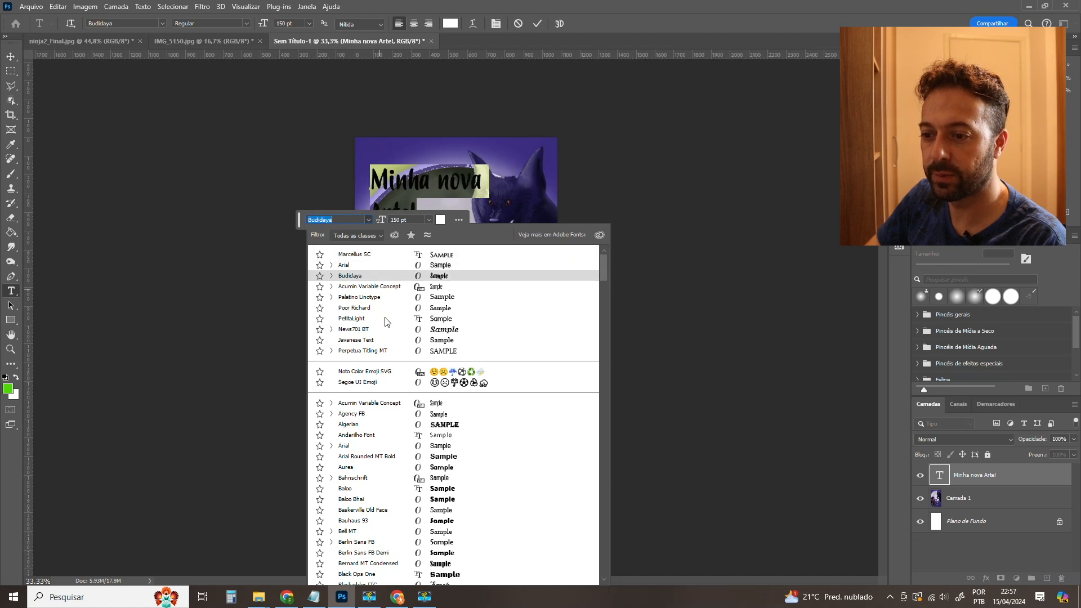
{"action": "scroll", "coordinate": [386, 322], "scroll_direction": "down", "scroll_amount": 3}
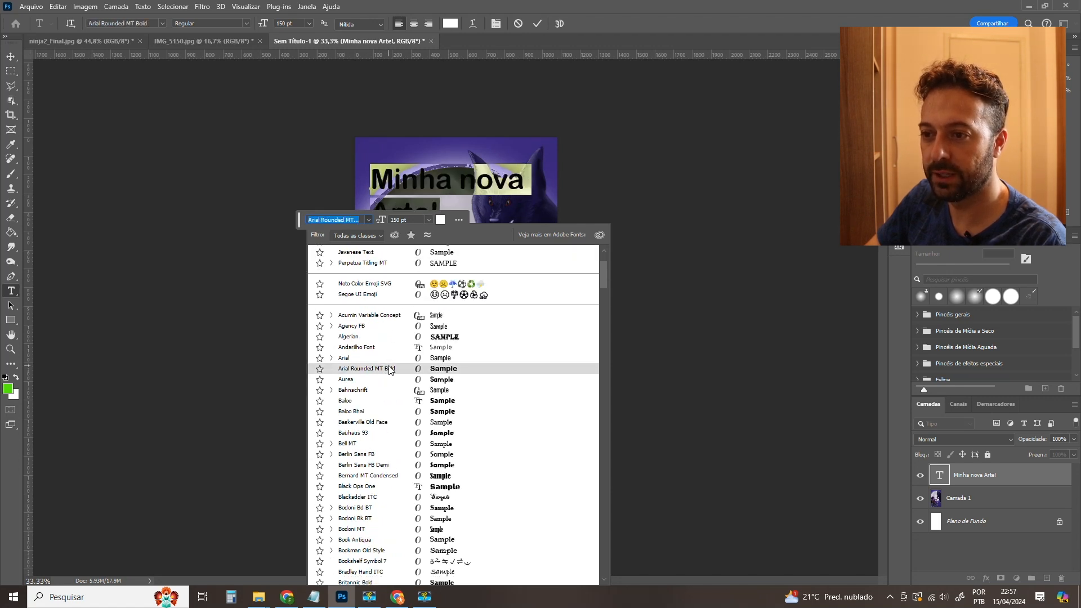
{"action": "scroll", "coordinate": [392, 368], "scroll_direction": "up", "scroll_amount": 3}
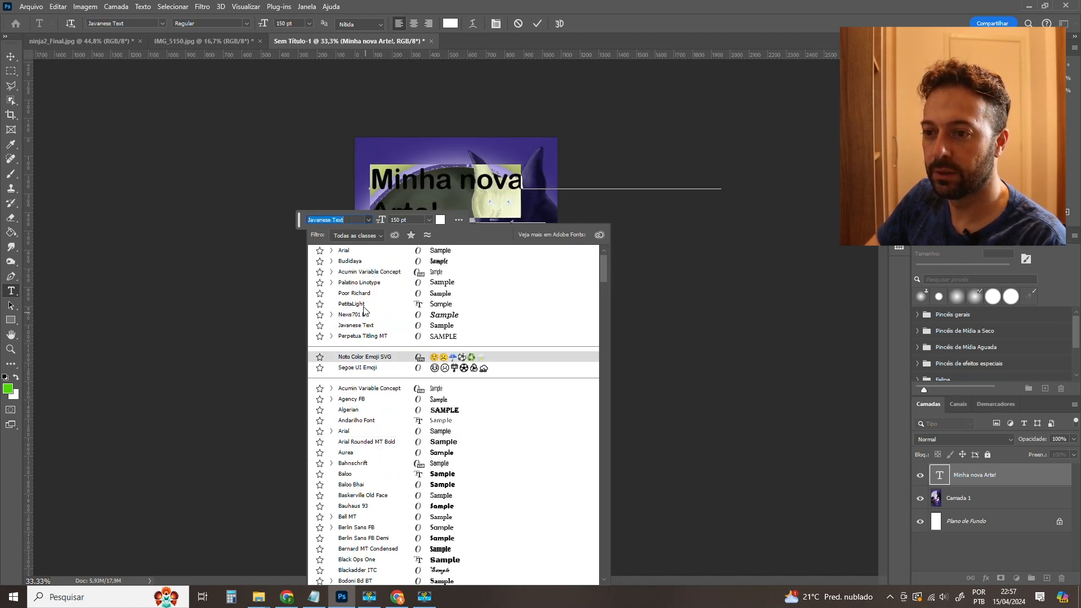
{"action": "scroll", "coordinate": [361, 283], "scroll_direction": "up", "scroll_amount": 1}
{"action": "left_click", "coordinate": [360, 277]}
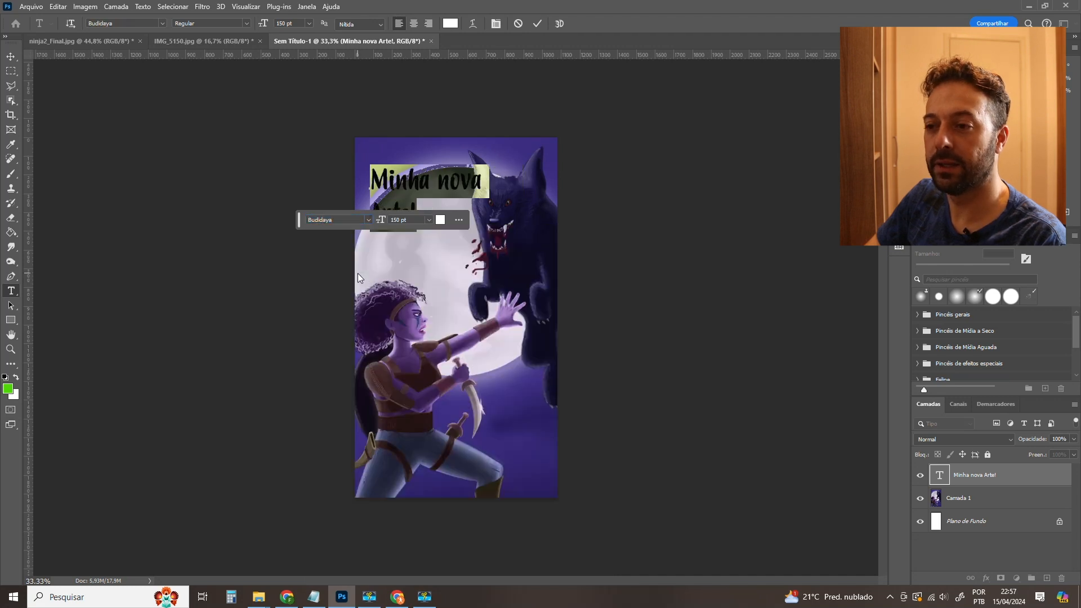
Break the title after "Minha" so that it runs over three lines.
{"action": "left_click", "coordinate": [419, 179]}
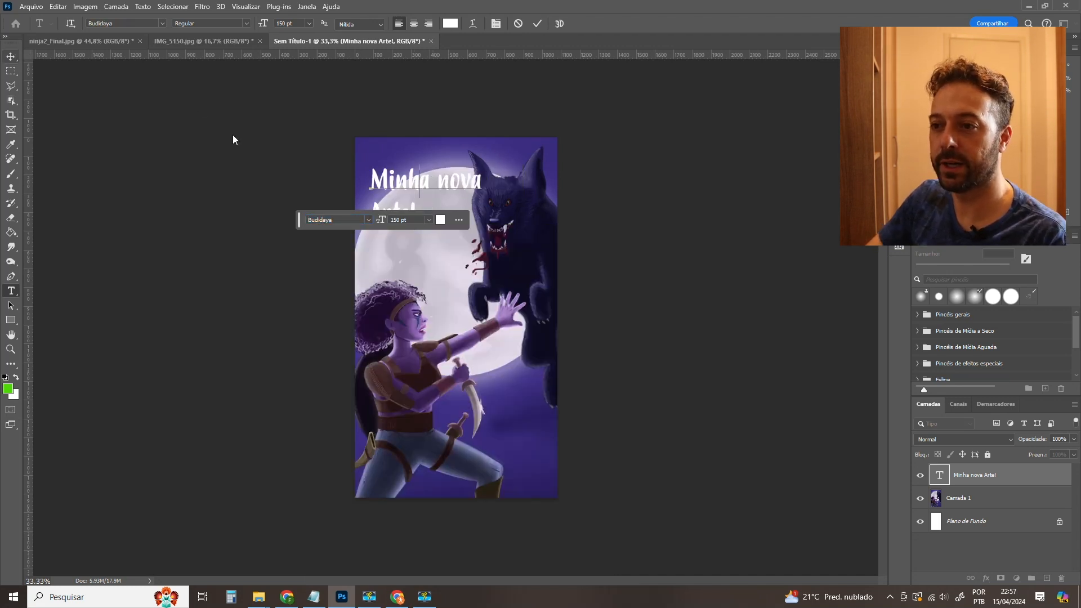
{"action": "key", "text": "Return"}
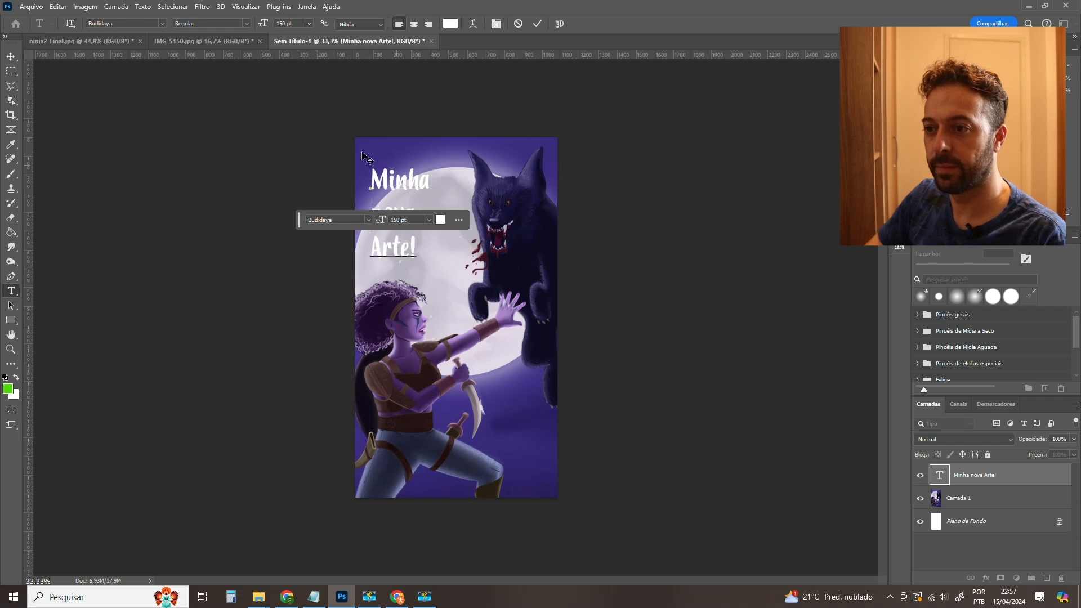
{"action": "left_click", "coordinate": [12, 58]}
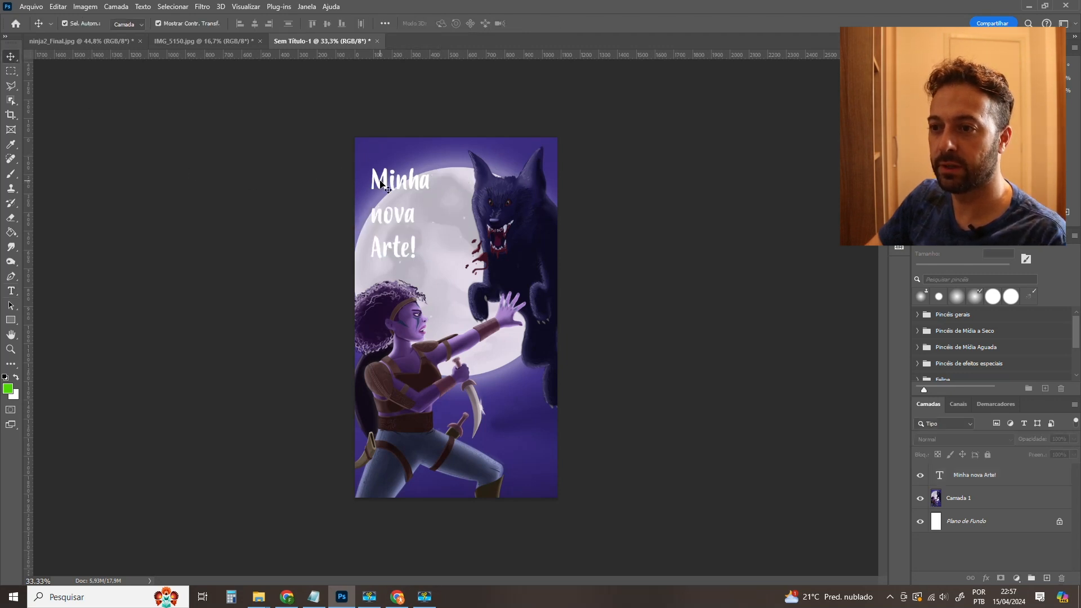
Scale the three-line title up to 167.46 pt and position it beside the beast, above the woman's head.
{"action": "left_click_drag", "start_coordinate": [391, 180], "coordinate": [396, 183]}
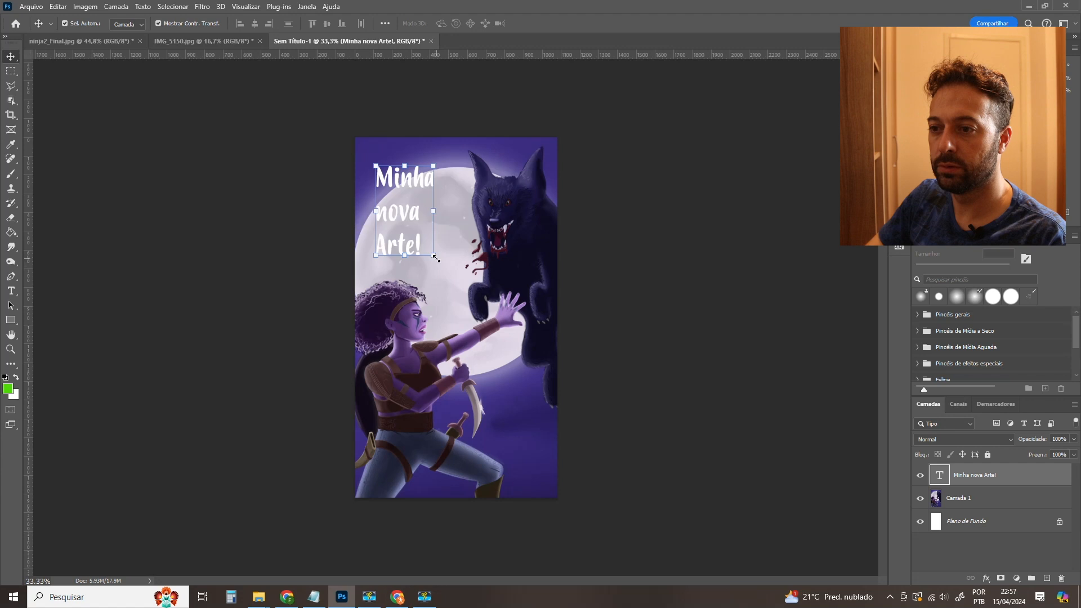
{"action": "key", "text": "ctrl+t"}
{"action": "left_click_drag", "start_coordinate": [432, 265], "coordinate": [441, 275]}
{"action": "key", "text": "Return"}
{"action": "left_click_drag", "start_coordinate": [406, 222], "coordinate": [406, 217]}
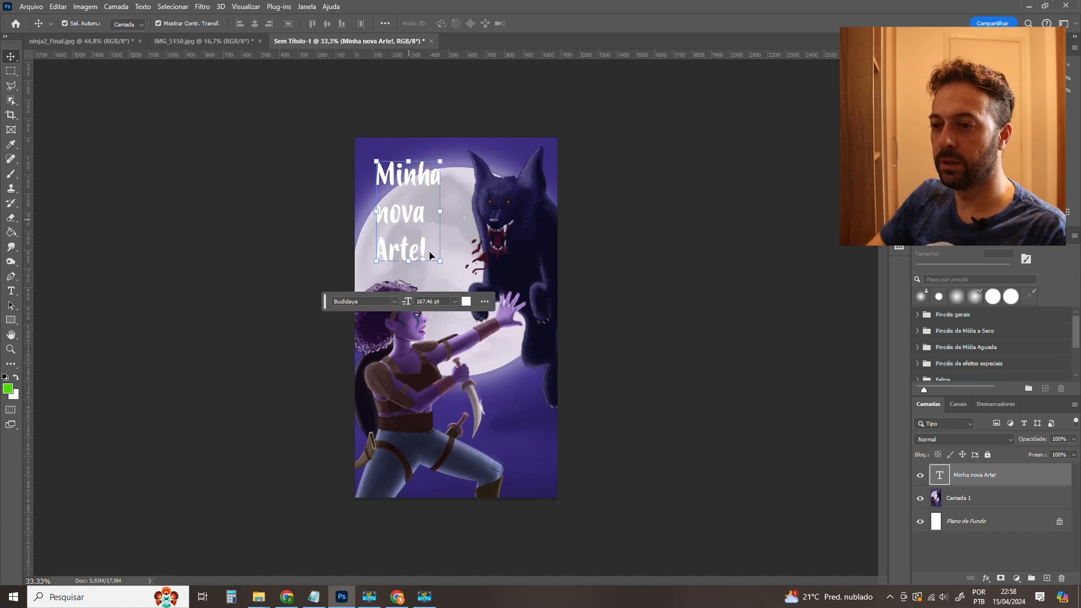
Try enlarging the title text to 384% and undo the scaling.
{"action": "left_click_drag", "start_coordinate": [440, 263], "coordinate": [612, 599]}
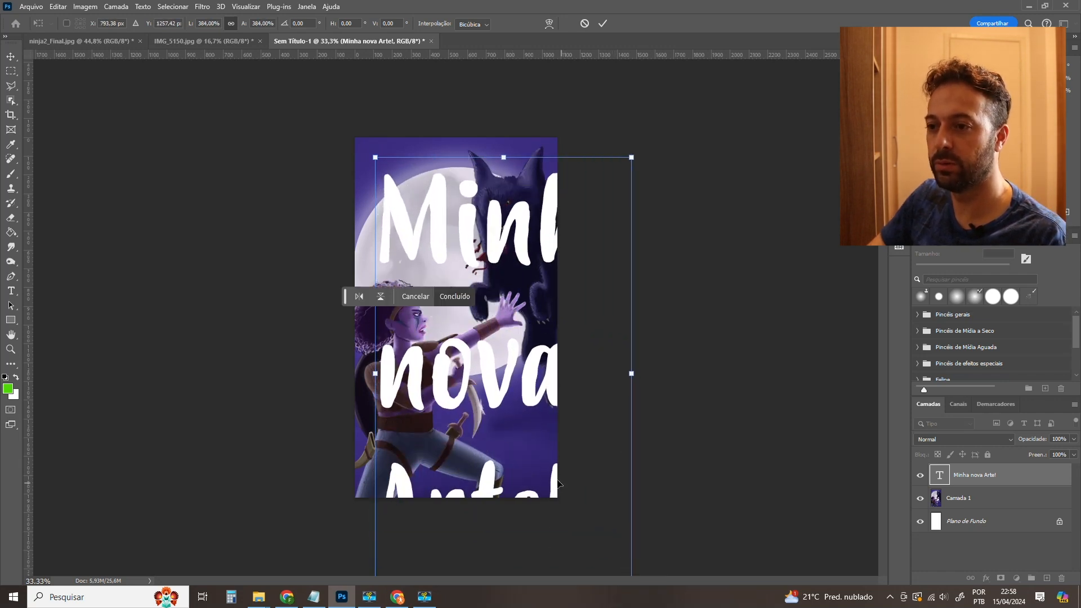
{"action": "key", "text": "ctrl+z"}
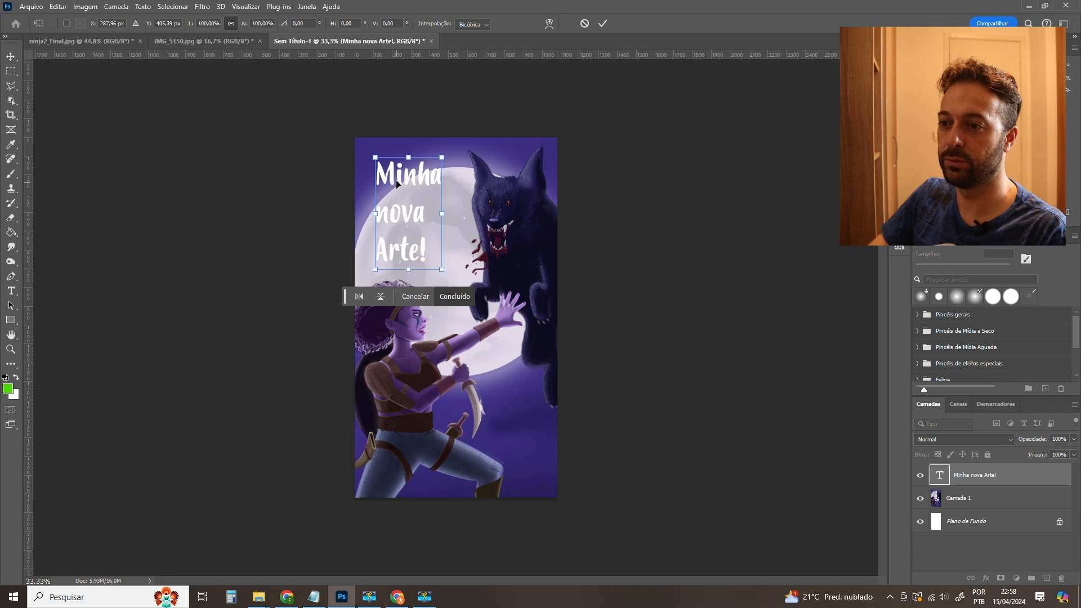
{"action": "key", "text": "Return"}
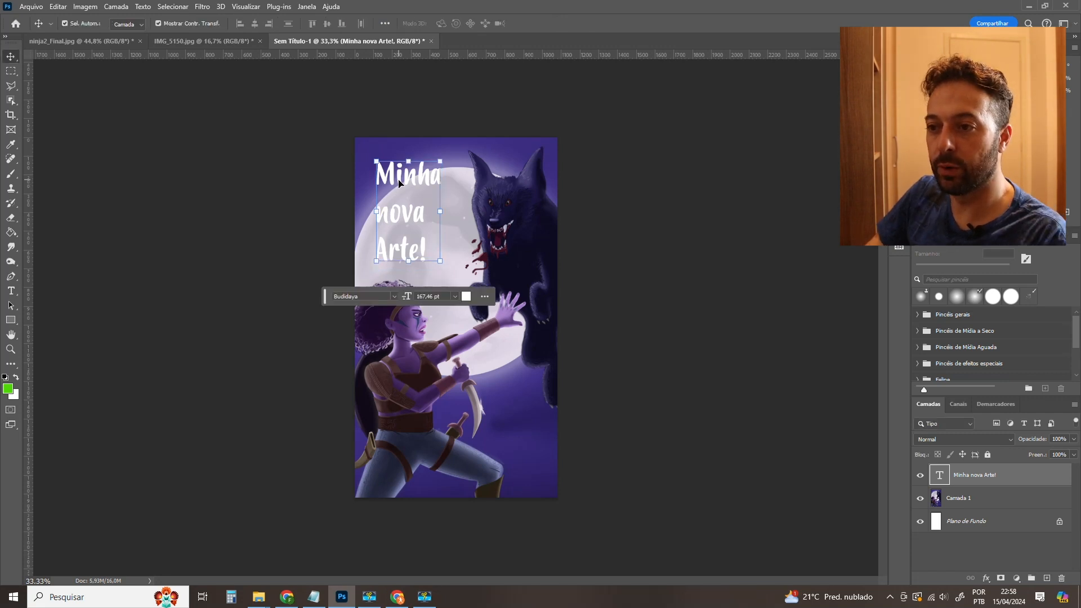
Tighten the line spacing (leading) of the entire title text in the character settings.
{"action": "double_click", "coordinate": [391, 210]}
{"action": "left_click", "coordinate": [389, 212]}
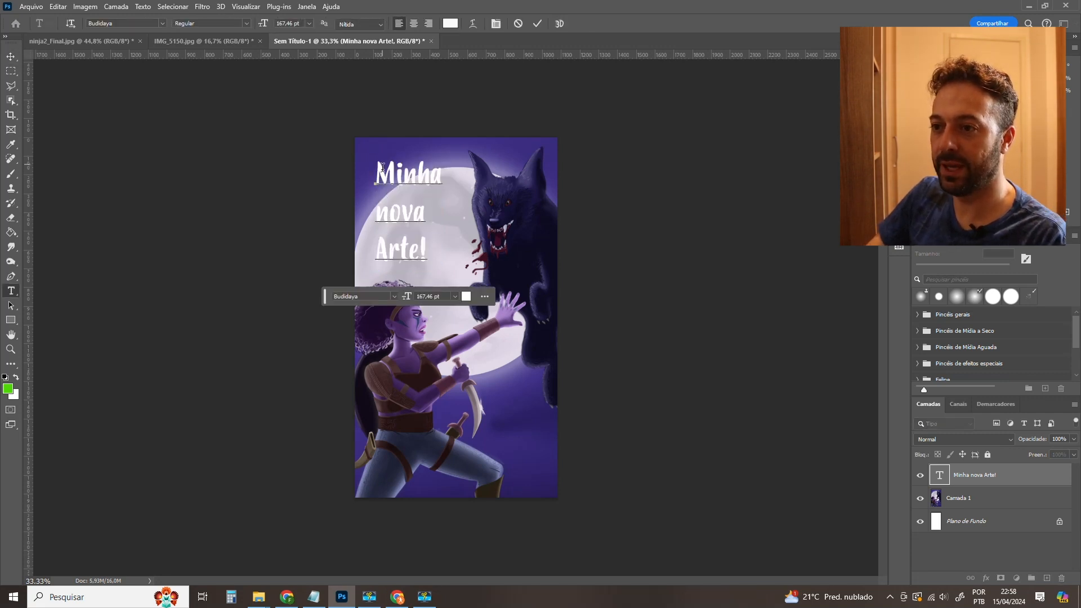
{"action": "key", "text": "ctrl+a"}
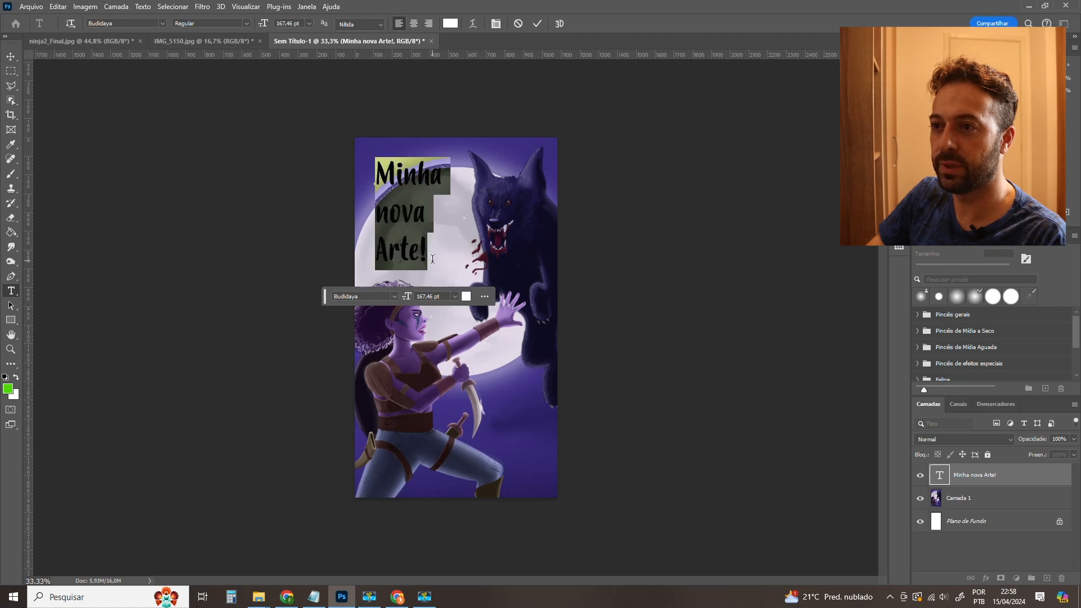
{"action": "left_click", "coordinate": [497, 25]}
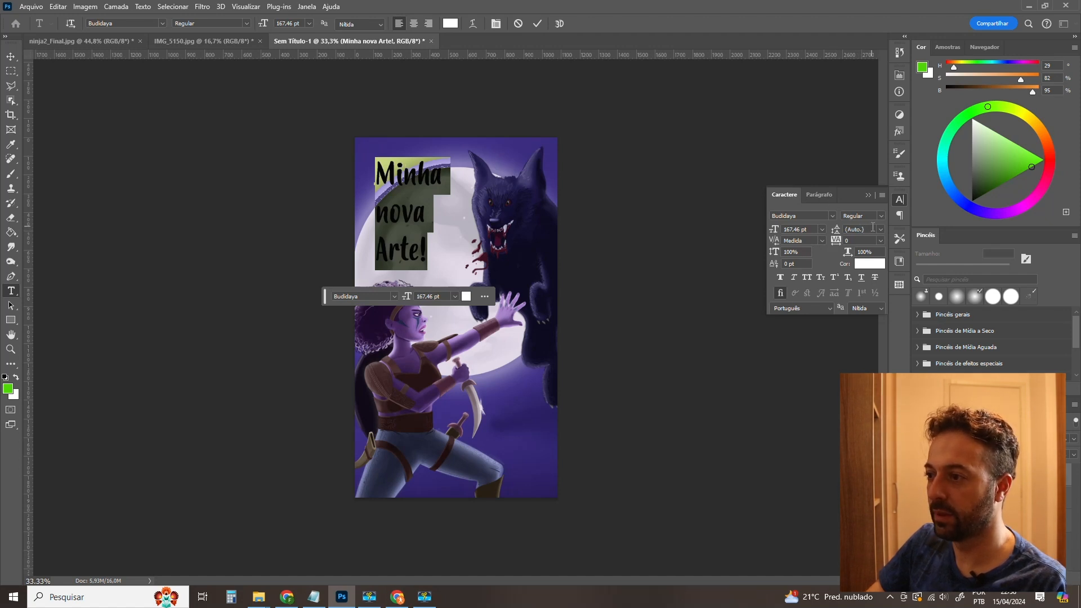
{"action": "left_click_drag", "start_coordinate": [837, 229], "coordinate": [805, 236]}
Enlarge the title text slightly, keeping it between the woman's head and the canvas's upper edge.
{"action": "left_click", "coordinate": [10, 56]}
{"action": "left_click_drag", "start_coordinate": [439, 244], "coordinate": [432, 275]}
{"action": "key", "text": "Return"}
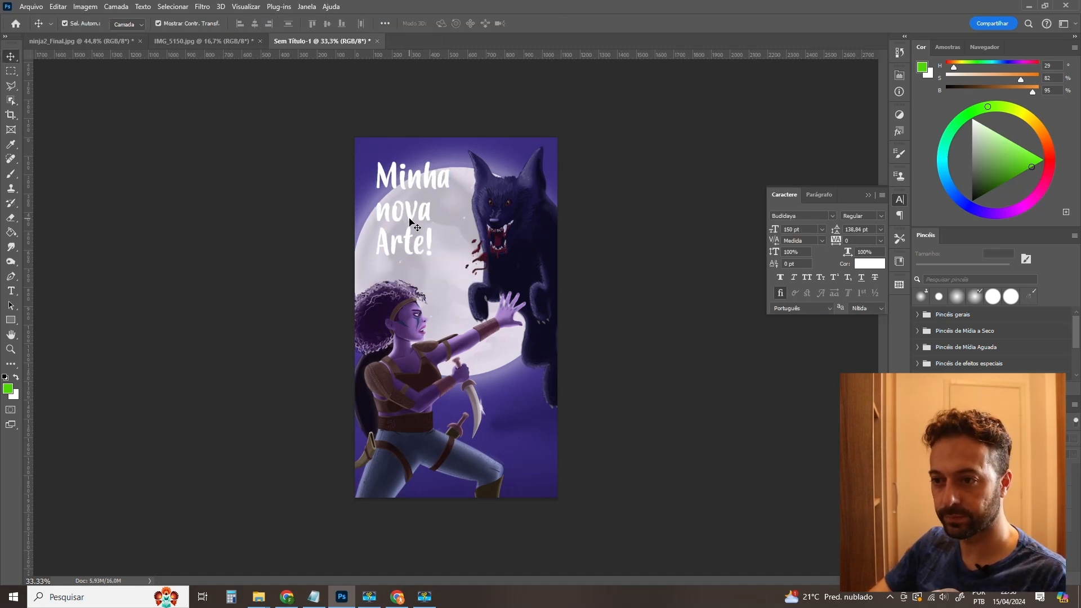
Select the title text, collapse the character settings and enable a Drop Shadow in its layer style.
{"action": "left_click", "coordinate": [396, 179]}
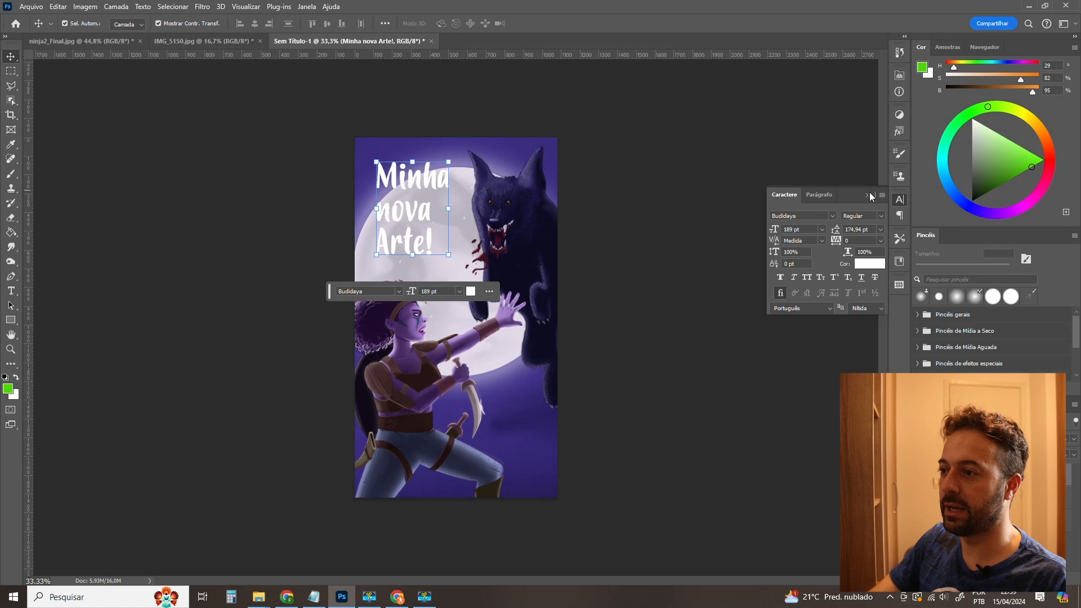
{"action": "left_click", "coordinate": [897, 201]}
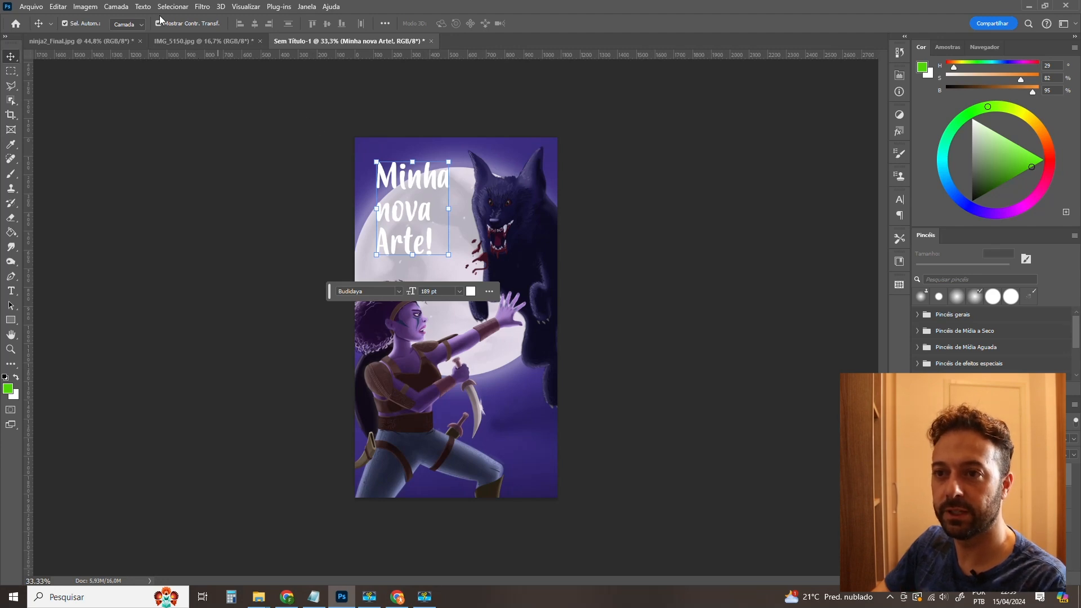
{"action": "left_click", "coordinate": [115, 8]}
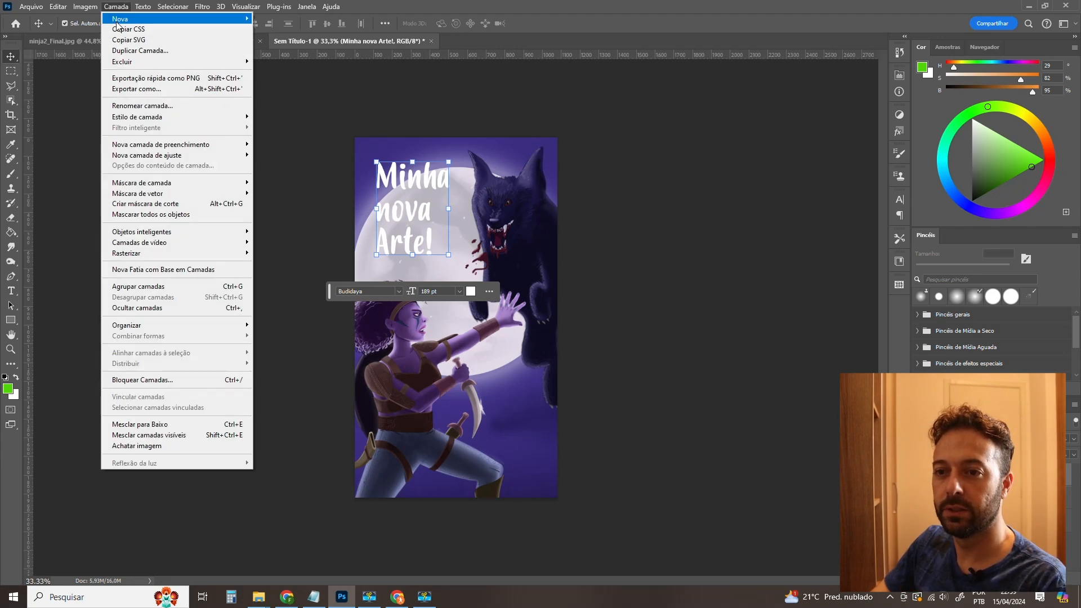
{"action": "mouse_move", "coordinate": [149, 121]}
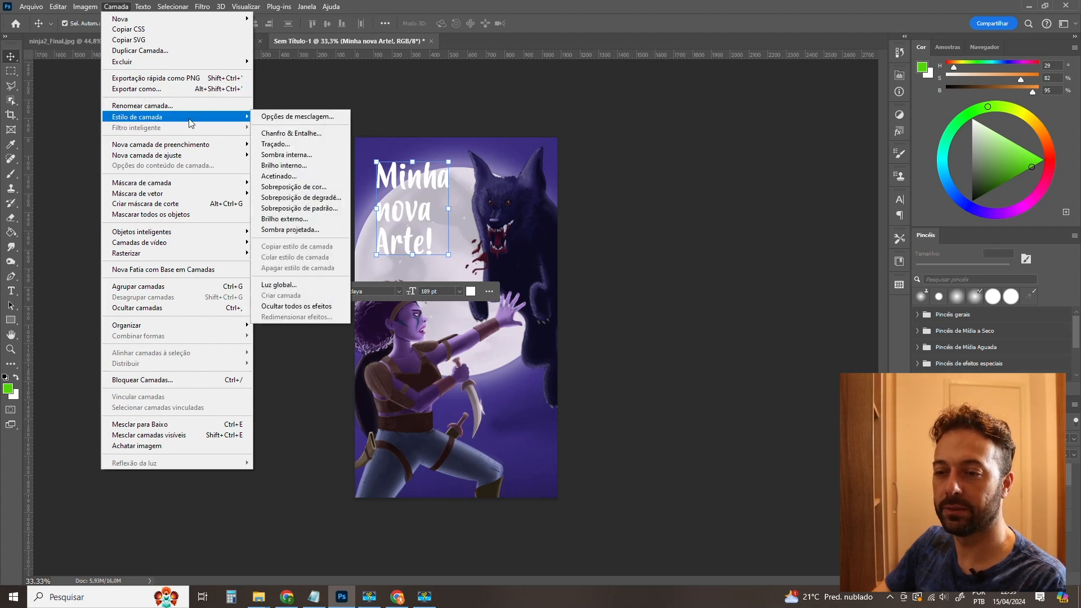
{"action": "left_click", "coordinate": [330, 117]}
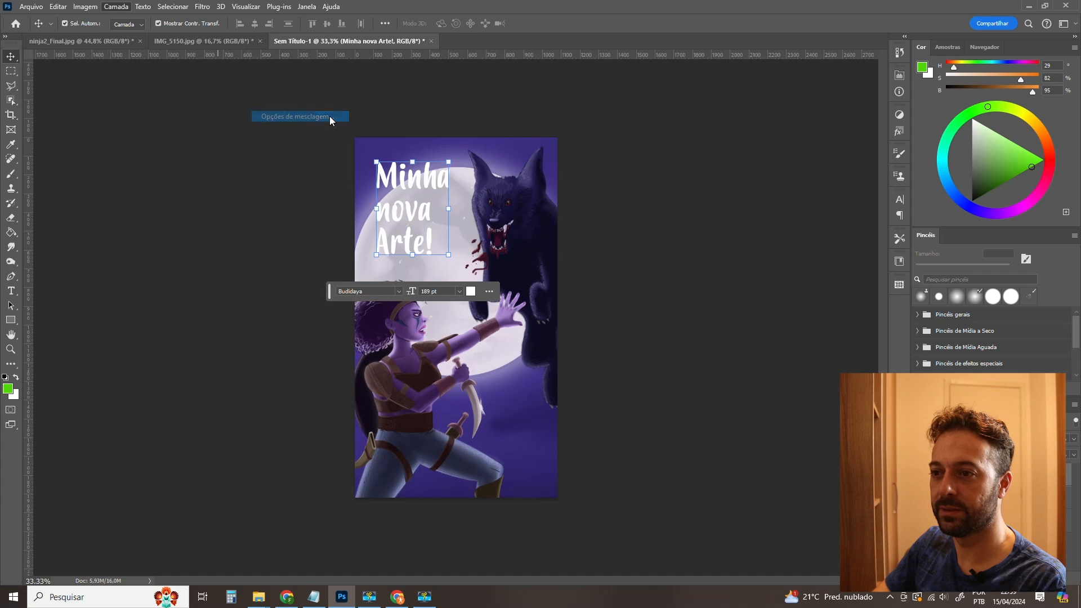
{"action": "left_click_drag", "start_coordinate": [691, 10], "coordinate": [686, 79]}
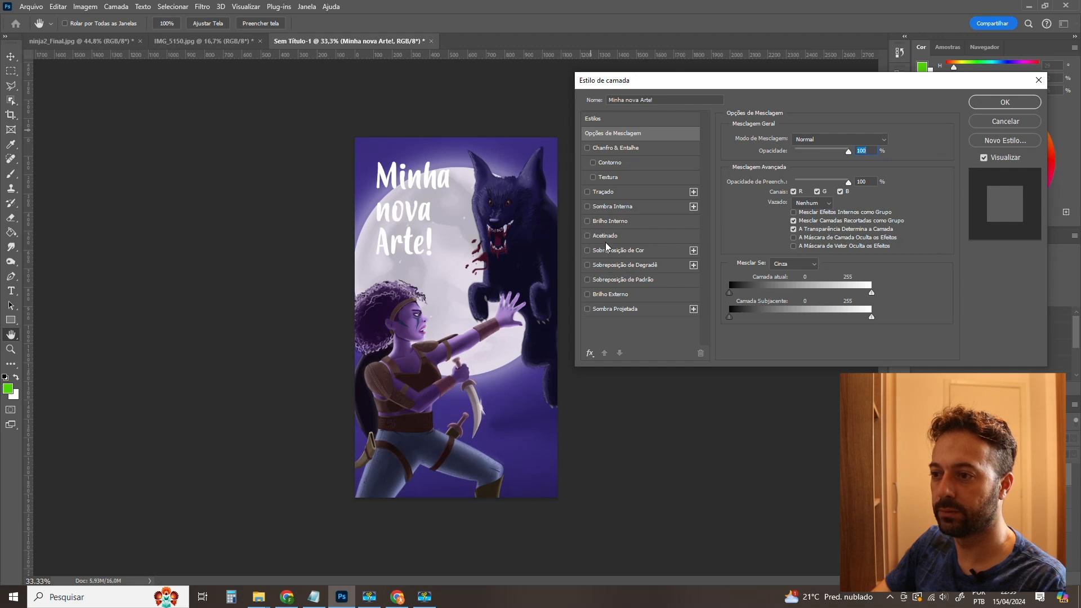
{"action": "left_click", "coordinate": [587, 309]}
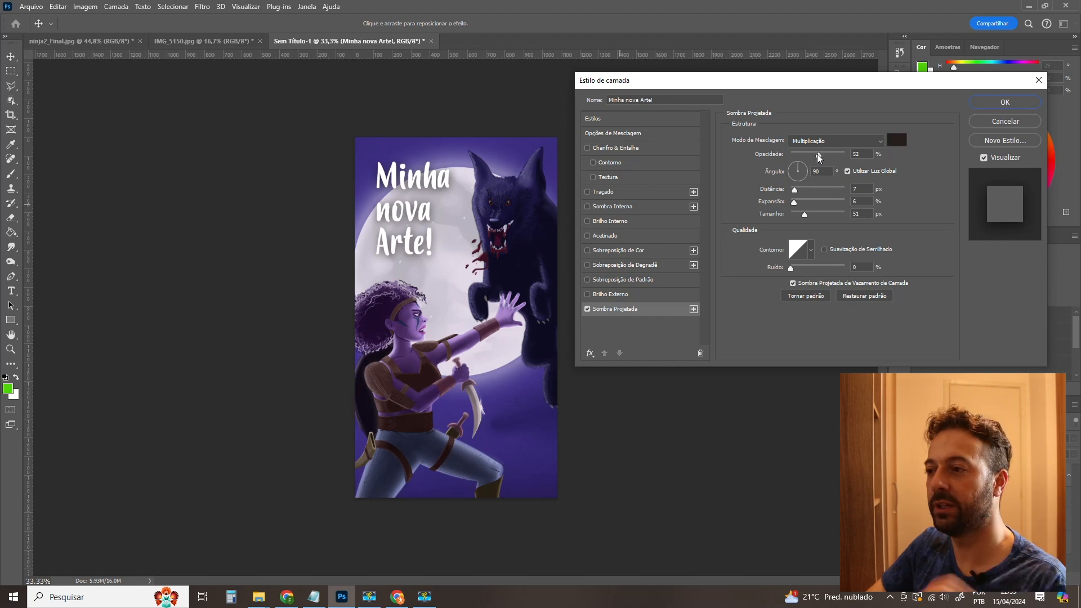
Set the title's shadow to 110° angle, 67 px distance, 0% spread and 40 px size, apply it, and nudge the title slightly left.
{"action": "left_click", "coordinate": [796, 165]}
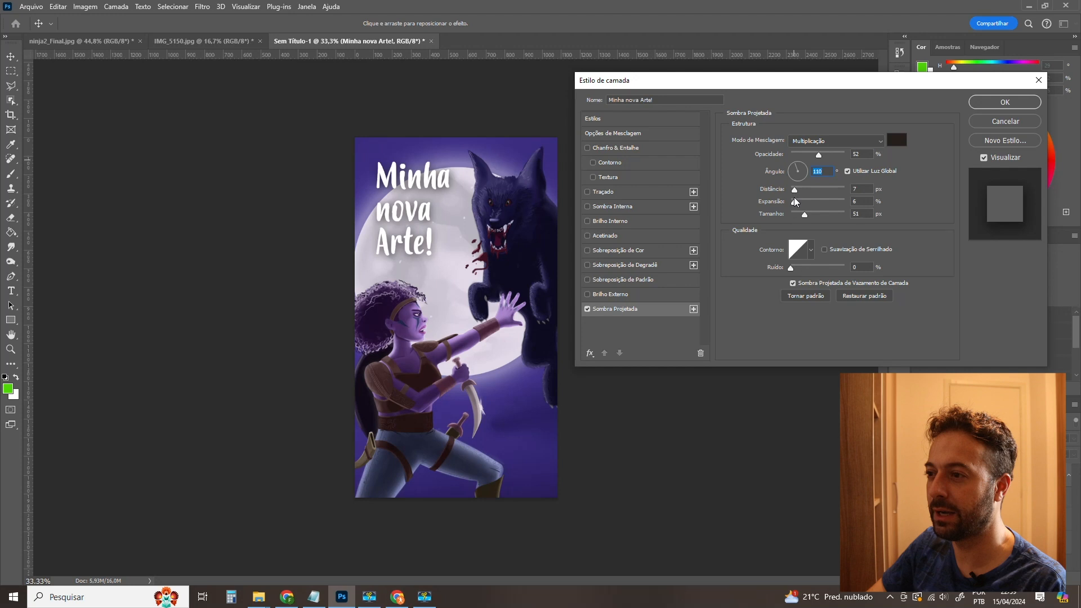
{"action": "mouse_move", "coordinate": [794, 193]}
{"action": "left_mouse_down"}
{"action": "mouse_move", "coordinate": [832, 192]}
{"action": "mouse_move", "coordinate": [798, 193]}
{"action": "mouse_move", "coordinate": [813, 198]}
{"action": "mouse_move", "coordinate": [802, 204]}
{"action": "left_mouse_up"}
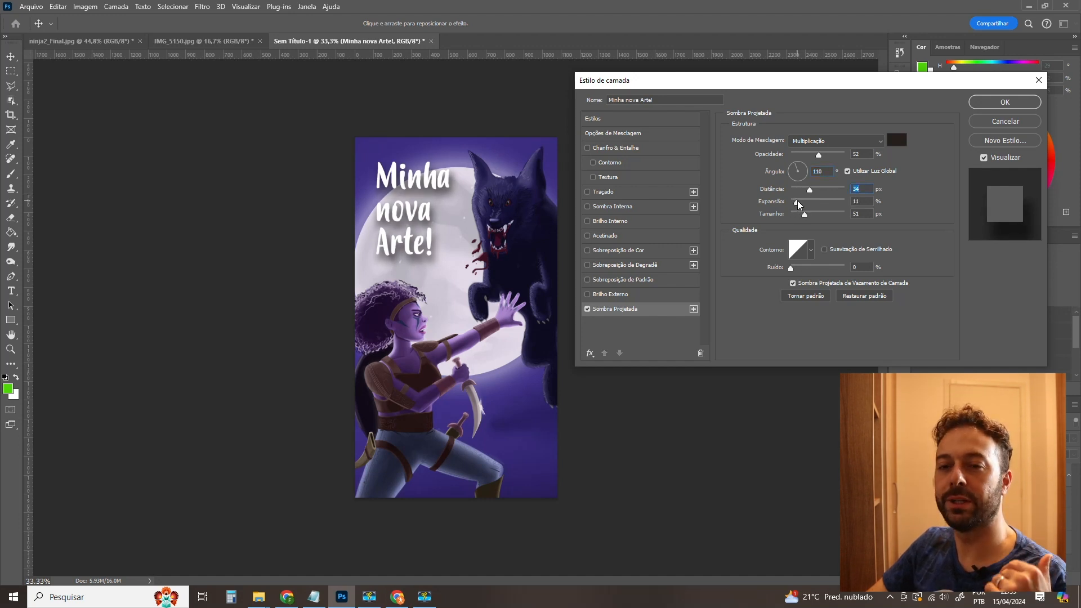
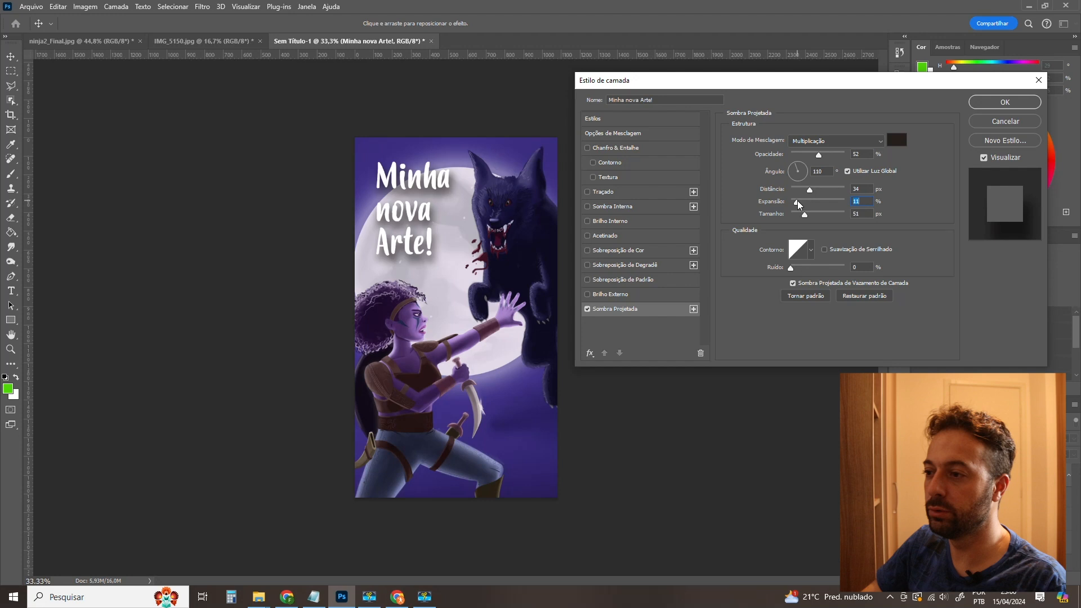
{"action": "left_click_drag", "start_coordinate": [803, 219], "coordinate": [802, 220]}
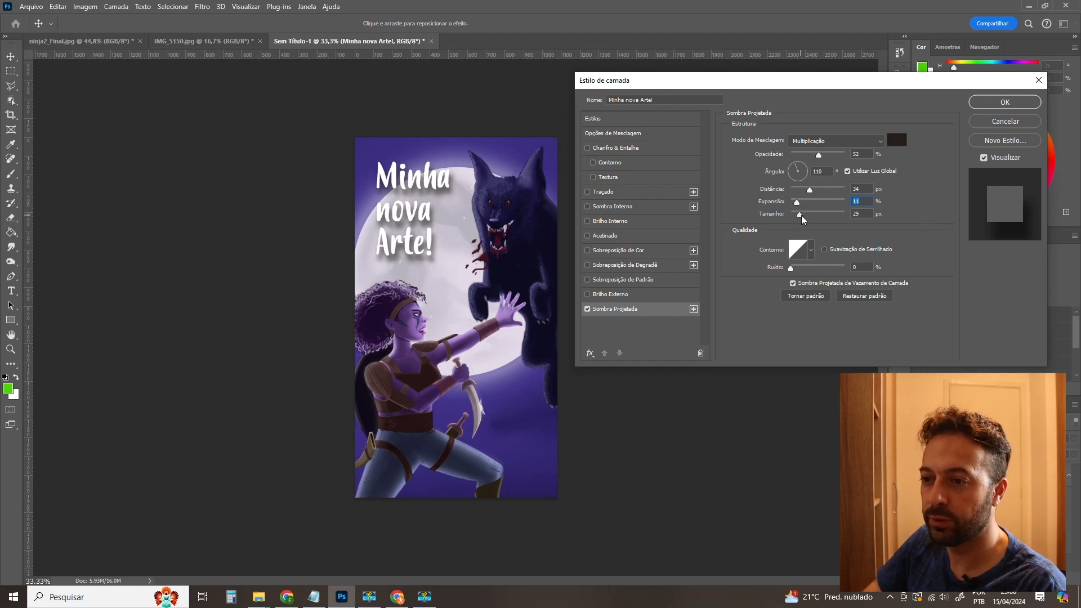
{"action": "left_click", "coordinate": [803, 216]}
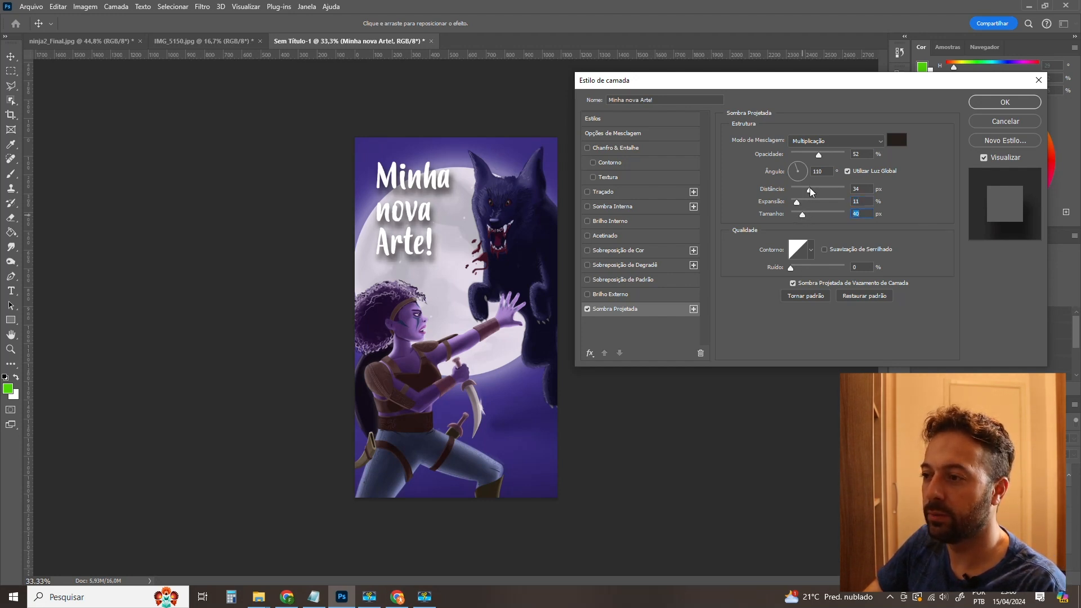
{"action": "left_click_drag", "start_coordinate": [811, 195], "coordinate": [823, 192]}
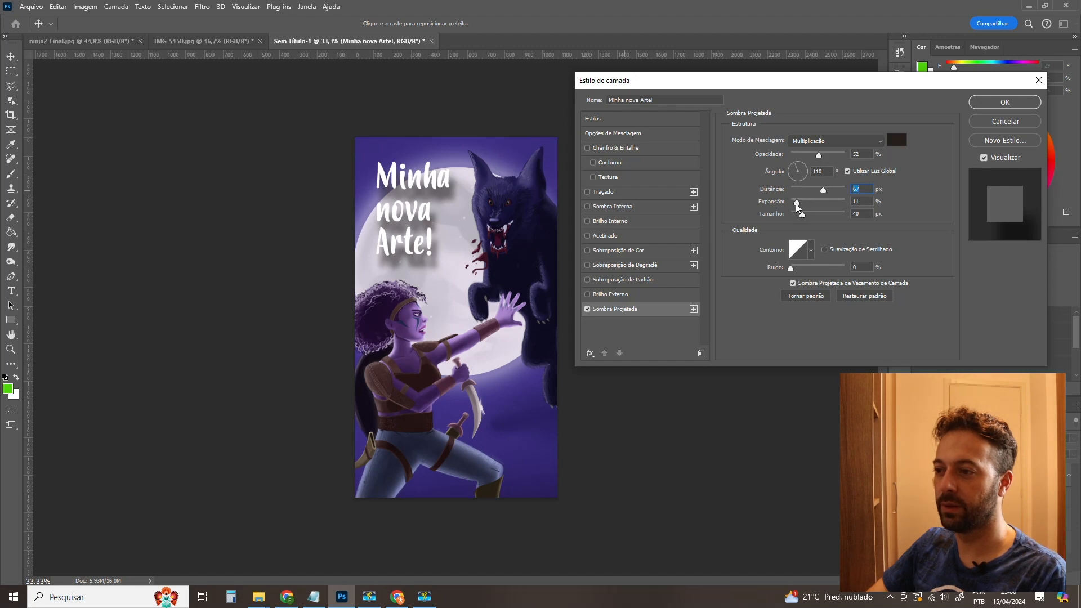
{"action": "mouse_move", "coordinate": [800, 204]}
{"action": "left_mouse_down"}
{"action": "mouse_move", "coordinate": [817, 204]}
{"action": "mouse_move", "coordinate": [786, 206]}
{"action": "left_mouse_up"}
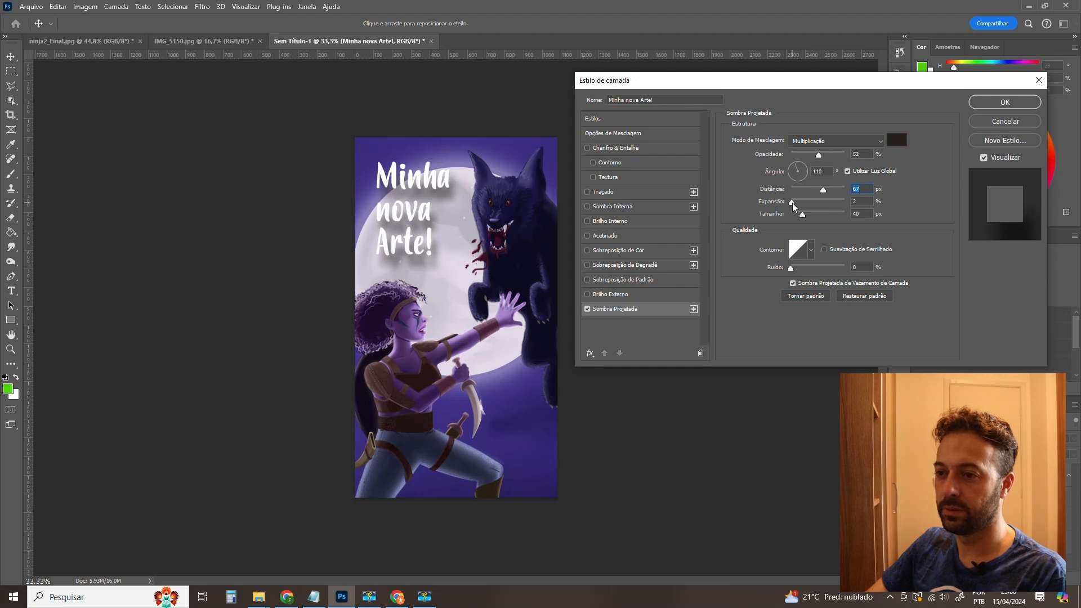
{"action": "key", "text": "Tab"}
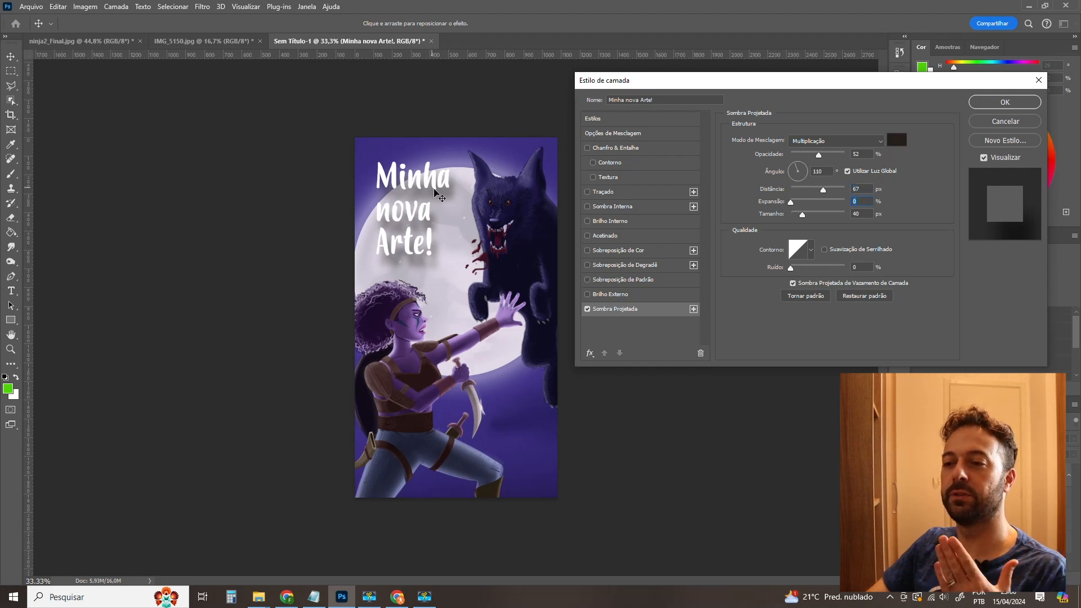
{"action": "left_click", "coordinate": [1021, 105]}
{"action": "left_click_drag", "start_coordinate": [417, 185], "coordinate": [413, 185]}
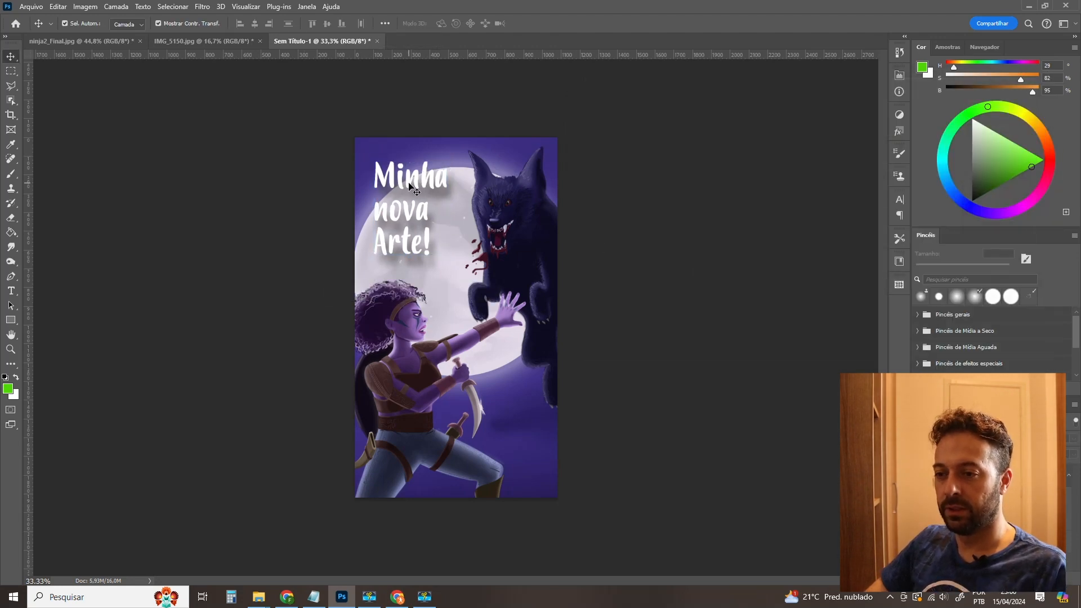
Reopen the layer style blending options for the title text, with the lettering shown at 100% zoom.
{"action": "left_click", "coordinate": [409, 185]}
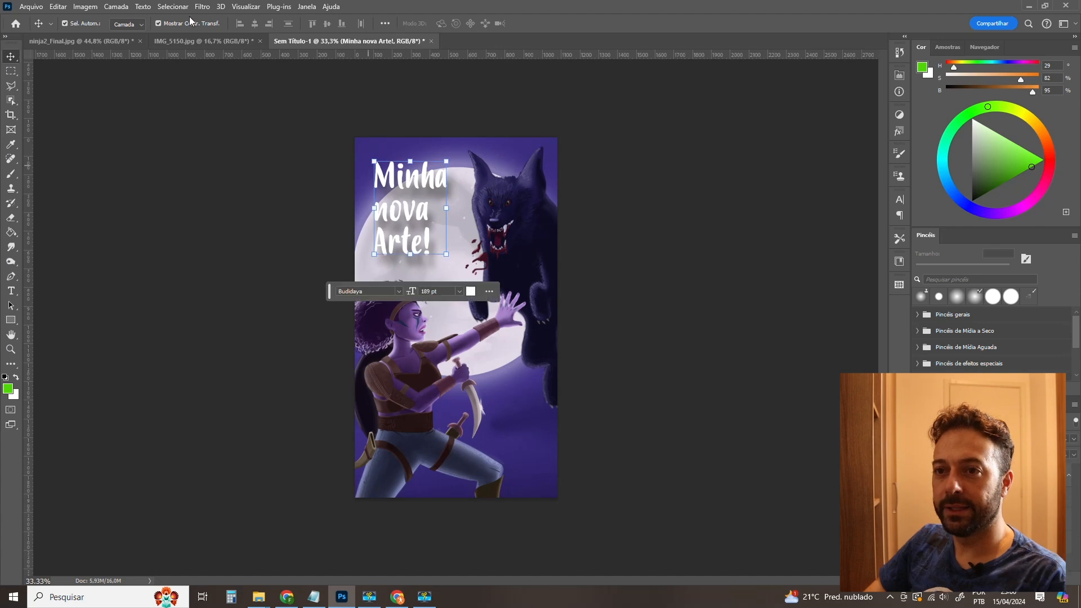
{"action": "left_click", "coordinate": [116, 7]}
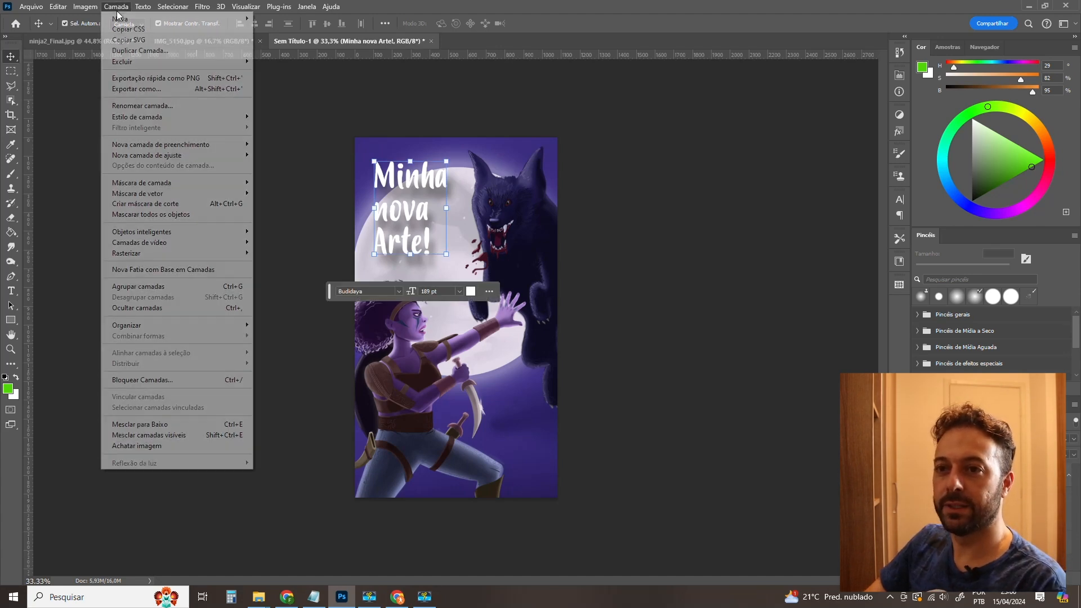
{"action": "mouse_move", "coordinate": [169, 117]}
{"action": "left_click", "coordinate": [304, 115]}
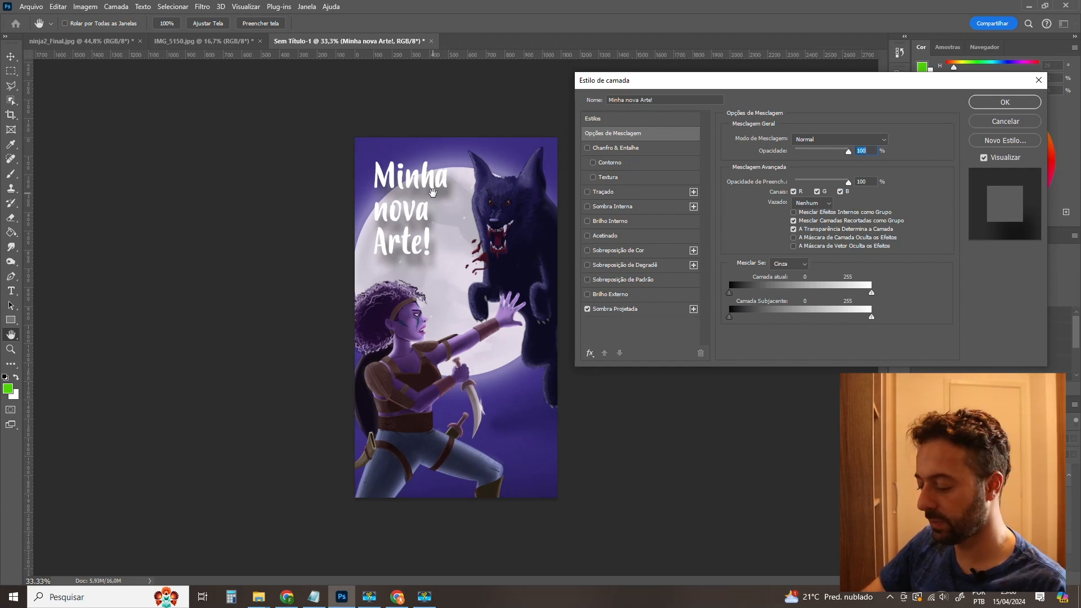
{"action": "key", "text": "ctrl+plus"}
{"action": "key", "text": "ctrl+plus"}
{"action": "key", "text": "ctrl+plus"}
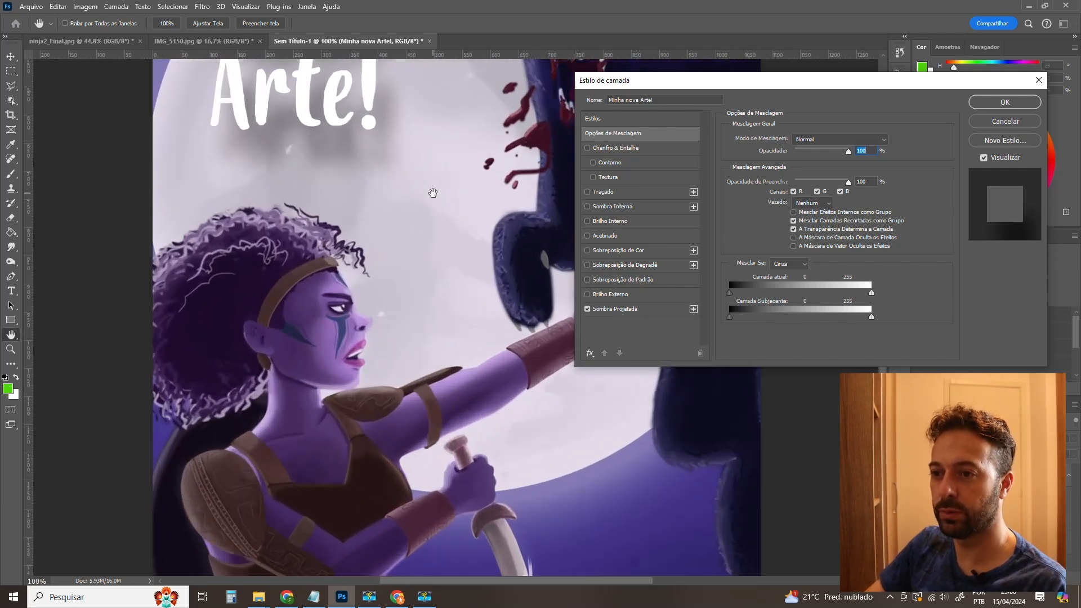
{"action": "left_click_drag", "start_coordinate": [425, 159], "coordinate": [412, 458]}
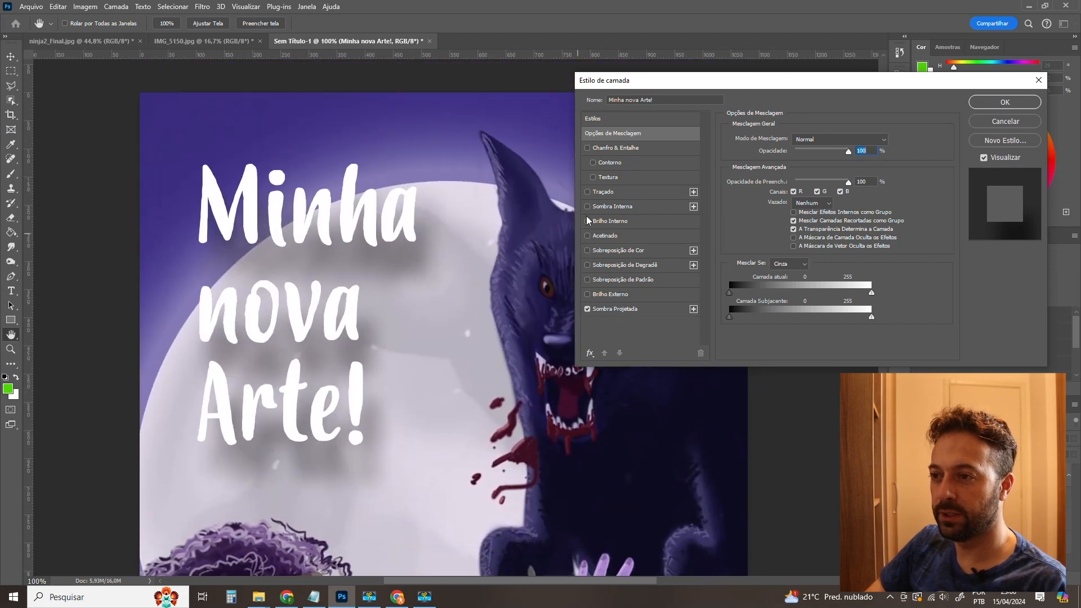
Try a Bevel & Emboss effect on the title with 480% depth and 7 px size.
{"action": "left_click", "coordinate": [588, 148]}
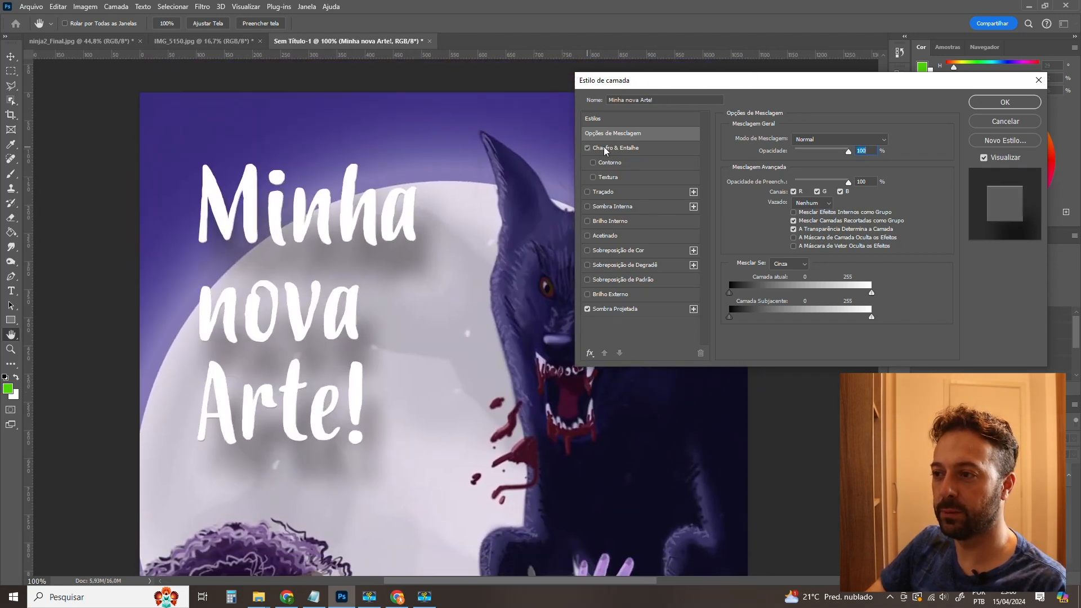
{"action": "left_click", "coordinate": [605, 149]}
{"action": "left_click_drag", "start_coordinate": [793, 164], "coordinate": [824, 164]}
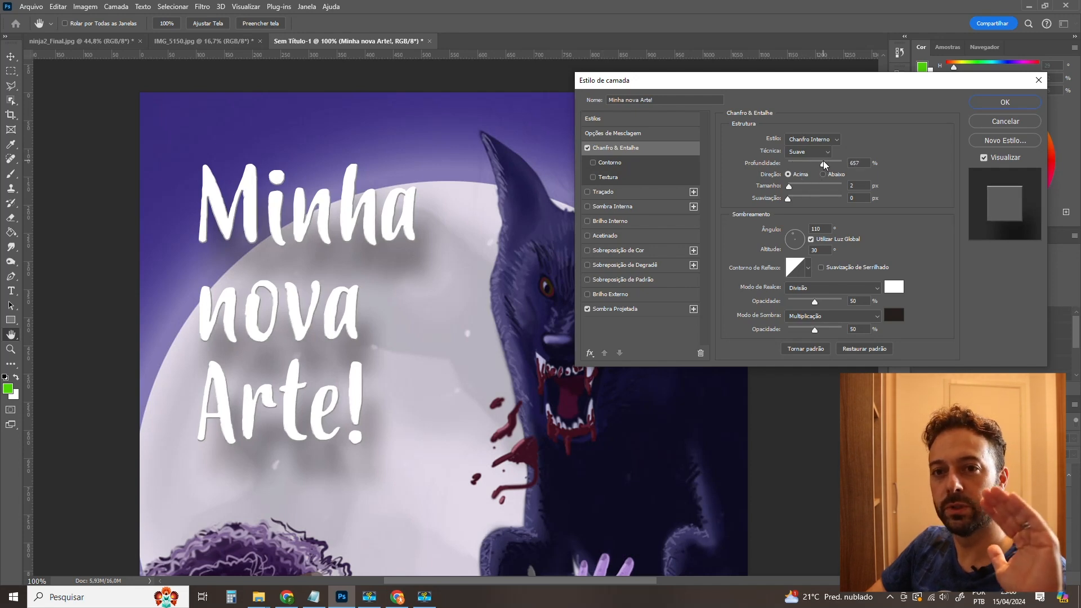
{"action": "left_click_drag", "start_coordinate": [816, 160], "coordinate": [792, 188]}
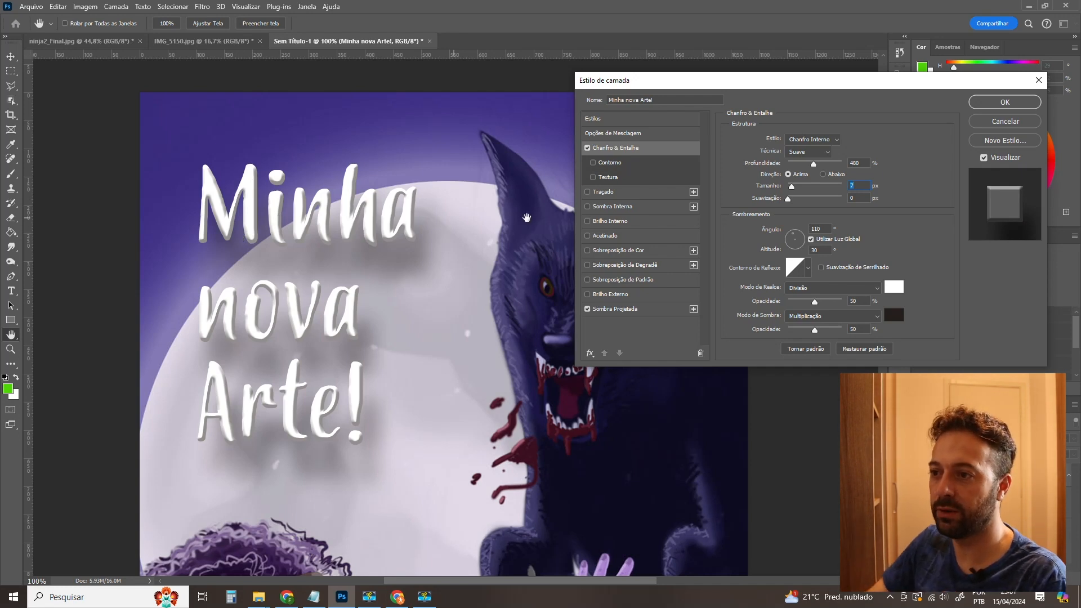
{"action": "left_click", "coordinate": [587, 148]}
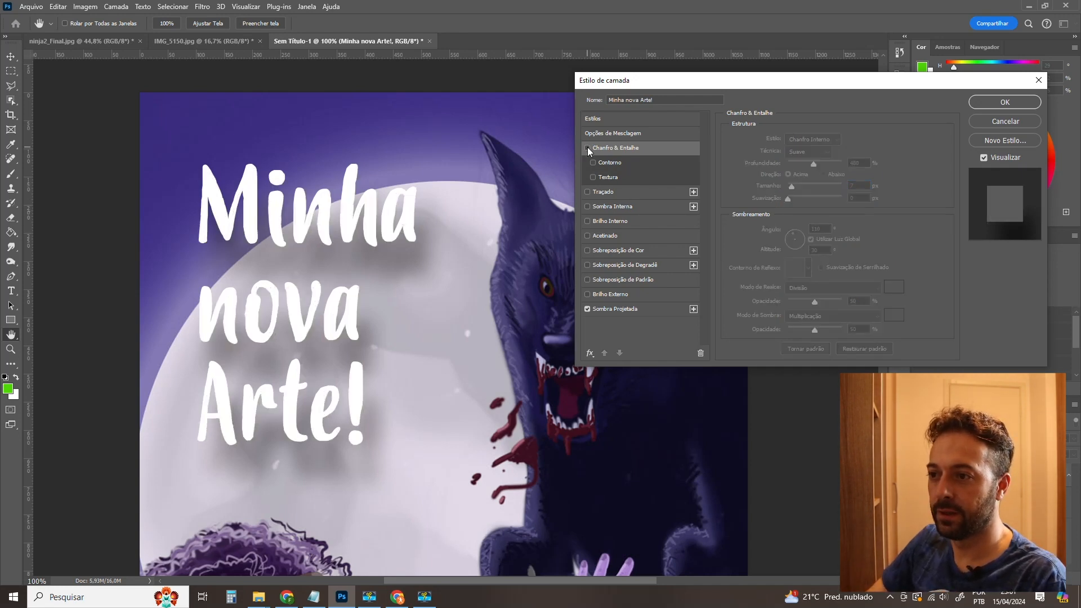
Add an external stroke to the title text and set its size to 1 px.
{"action": "left_click", "coordinate": [588, 192]}
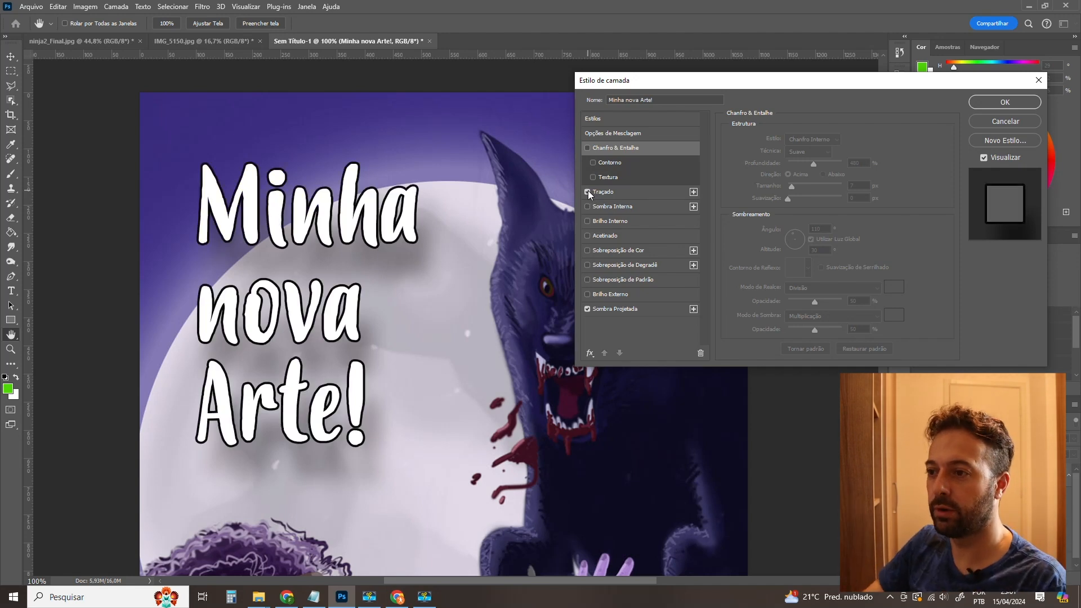
{"action": "left_click", "coordinate": [644, 193]}
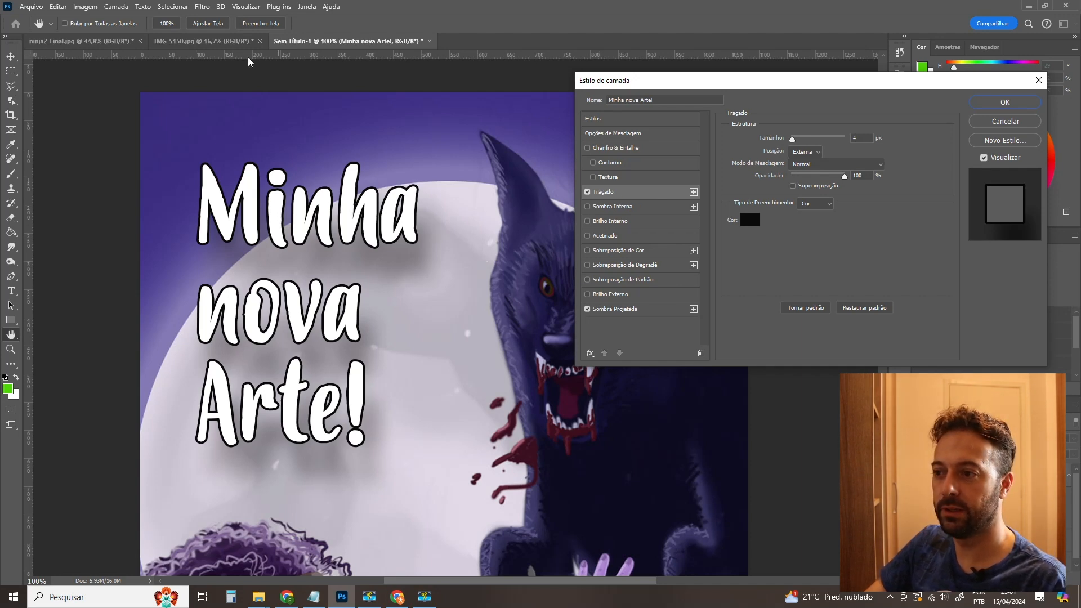
{"action": "mouse_move", "coordinate": [793, 139]}
{"action": "left_mouse_down"}
{"action": "mouse_move", "coordinate": [815, 134]}
{"action": "mouse_move", "coordinate": [791, 140]}
{"action": "left_mouse_up"}
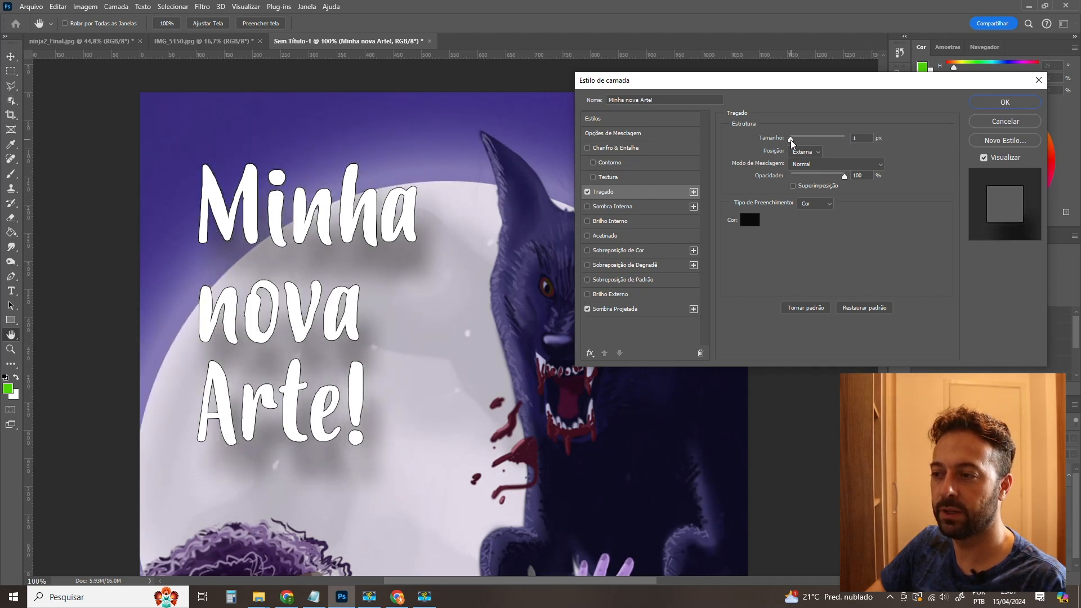
{"action": "left_click", "coordinate": [860, 138]}
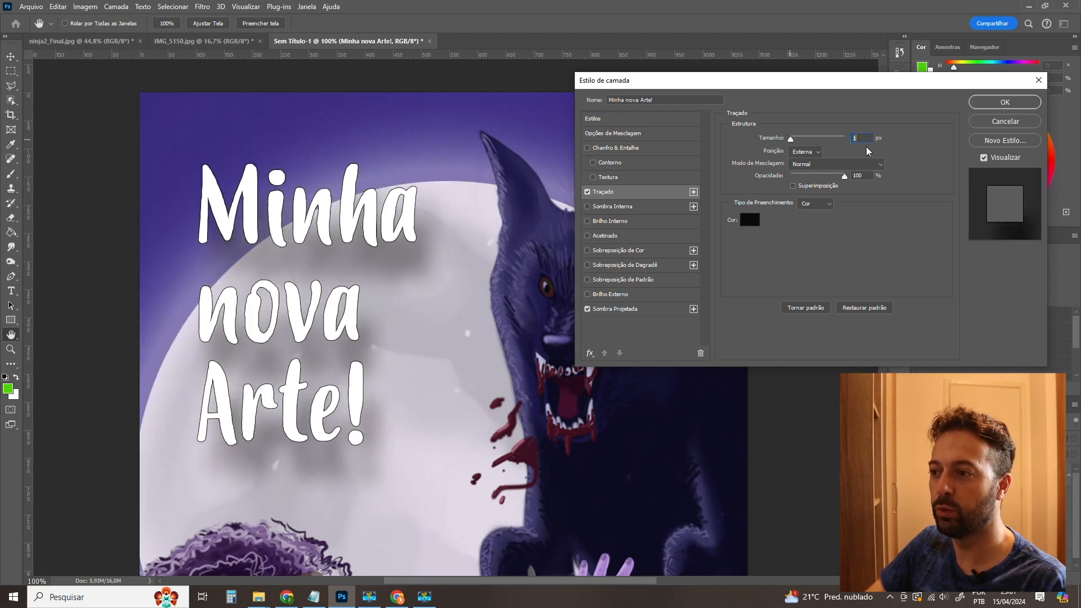
Preview red (ff0000) as the stroke color, restore black, and apply the layer style to the title.
{"action": "left_click", "coordinate": [749, 220]}
{"action": "left_click_drag", "start_coordinate": [777, 124], "coordinate": [795, 74]}
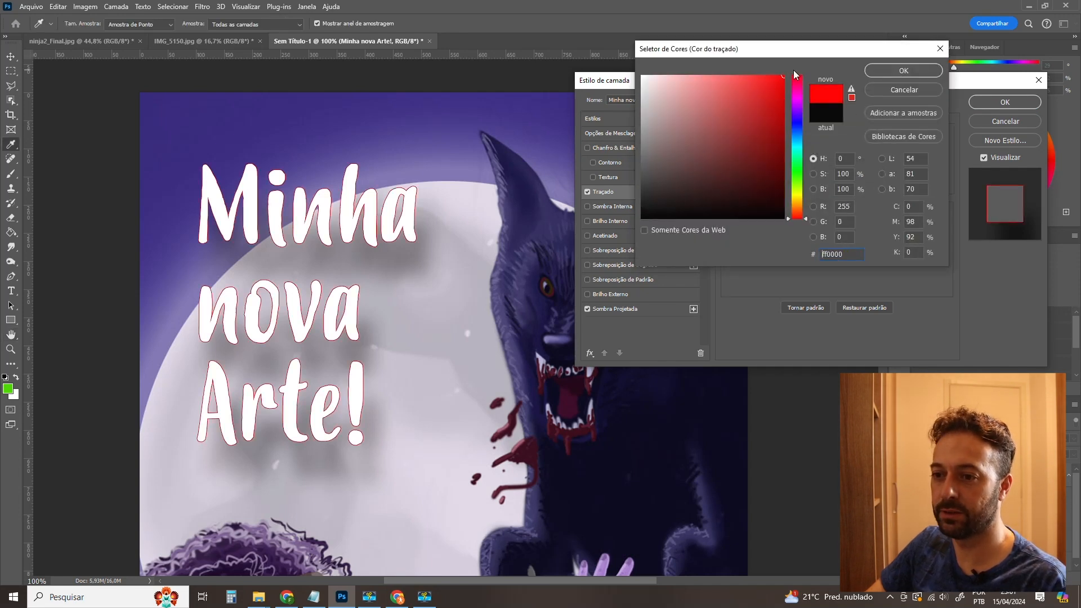
{"action": "left_click", "coordinate": [825, 112]}
{"action": "left_click", "coordinate": [905, 69]}
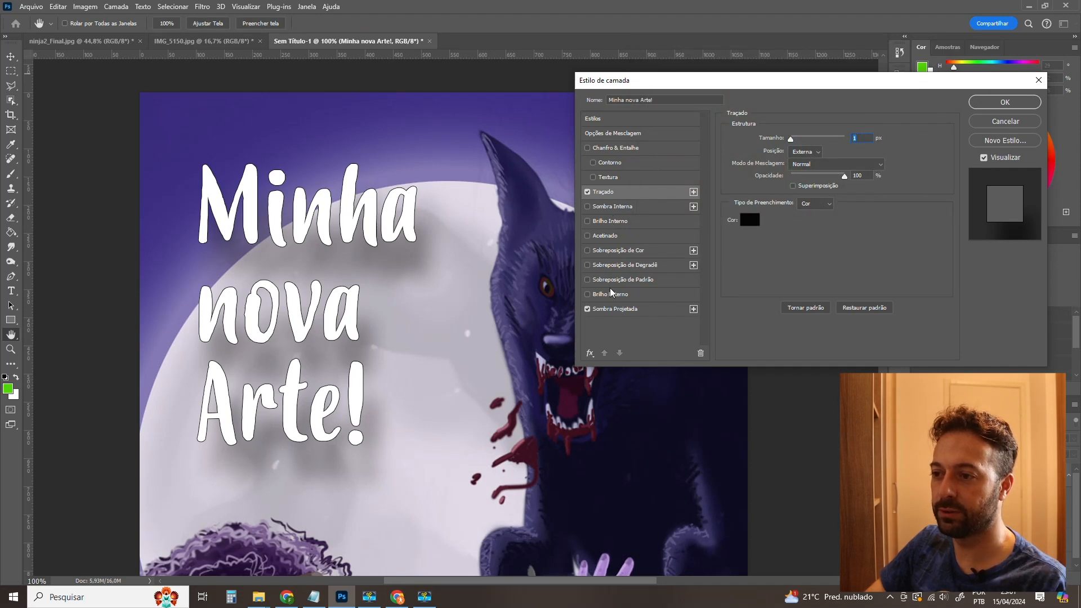
{"action": "left_click", "coordinate": [984, 100]}
{"action": "key", "text": "ctrl+minus"}
{"action": "key", "text": "ctrl+minus"}
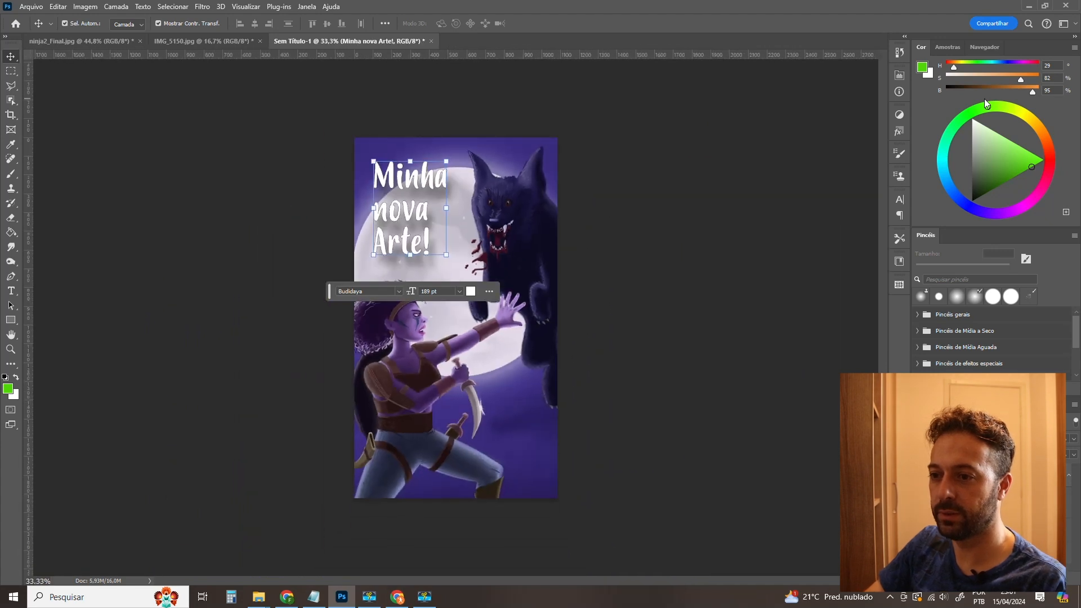
Inspect the stroked and shadowed title over the artwork and select the title text again.
{"action": "left_click", "coordinate": [737, 155]}
{"action": "key", "text": "ctrl+plus"}
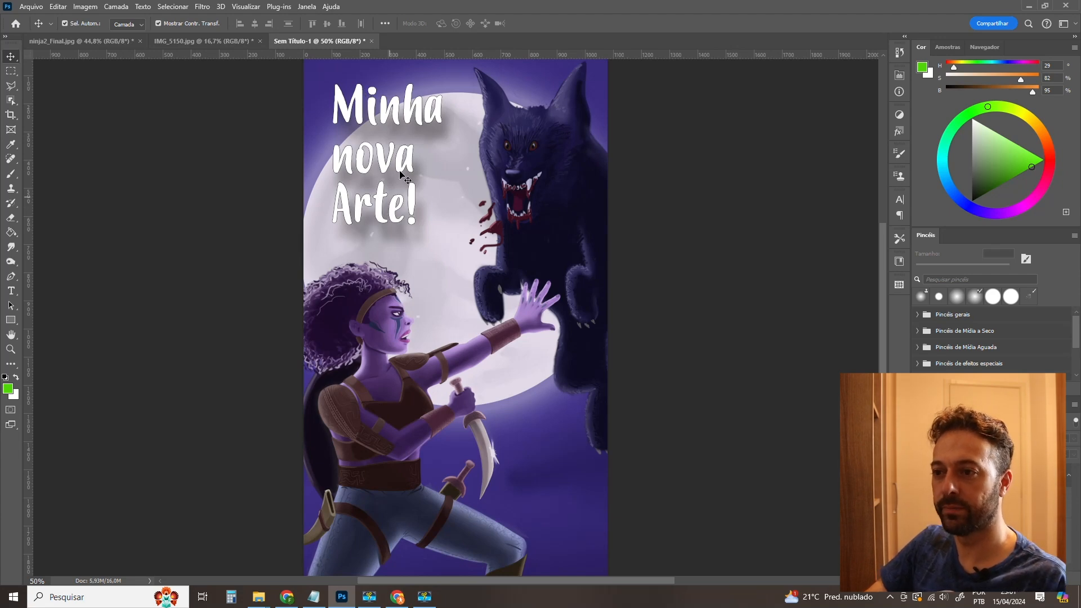
{"action": "key", "text": "ctrl+minus"}
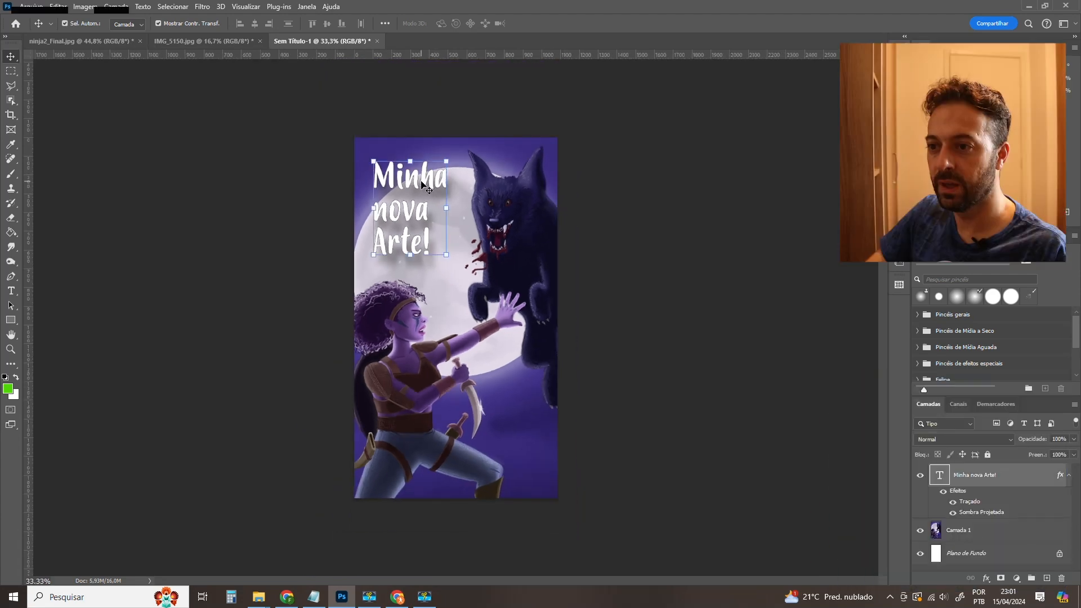
{"action": "left_click", "coordinate": [441, 180]}
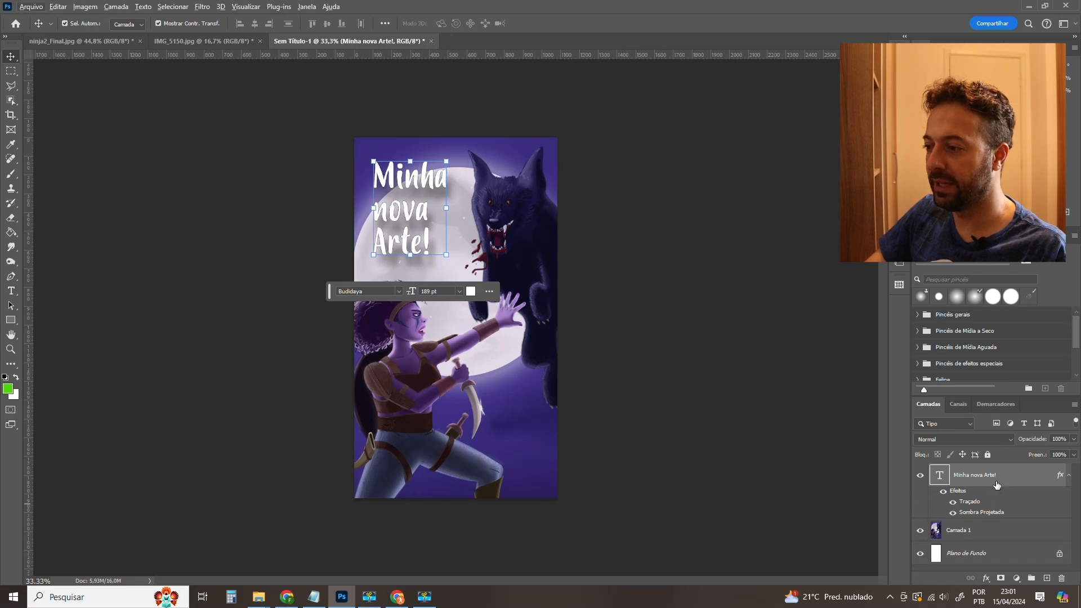
Duplicate the title text, place the copy in the artwork's lower-right area, and replace its wording with "Siga meu canal".
{"action": "left_click_drag", "start_coordinate": [1048, 510], "coordinate": [1048, 578]}
{"action": "left_click_drag", "start_coordinate": [411, 212], "coordinate": [498, 436]}
{"action": "double_click", "coordinate": [465, 400]}
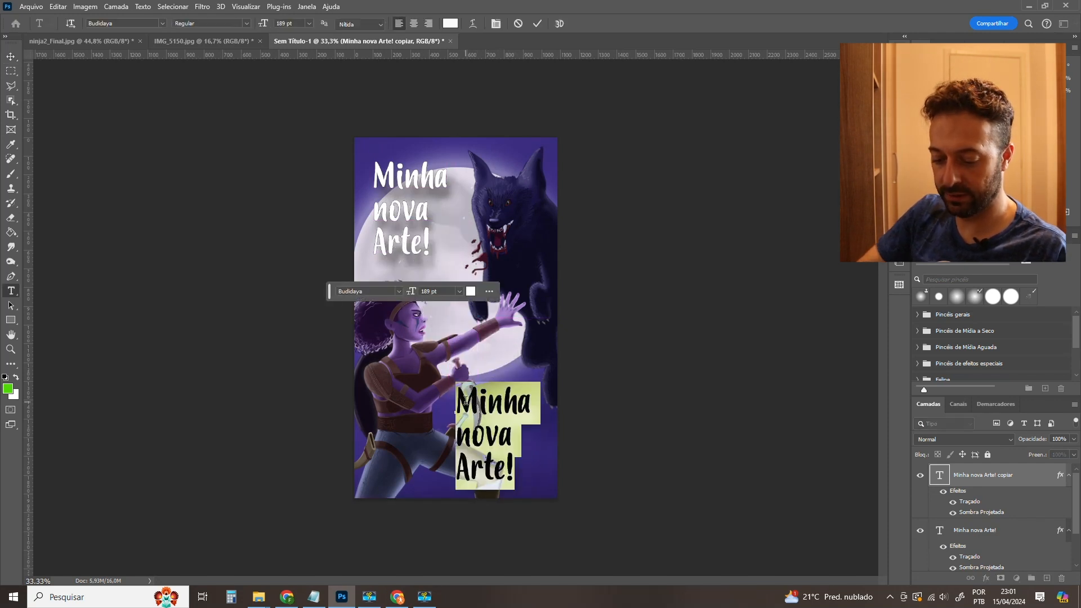
{"action": "key", "text": "BackSpace"}
{"action": "type", "text": "Siga me"}
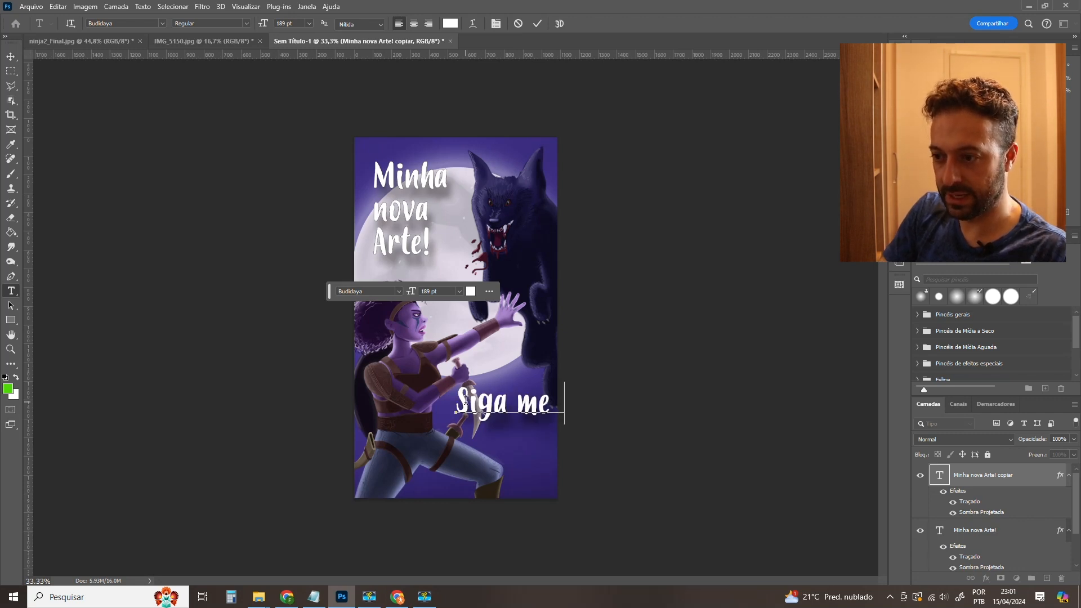
{"action": "left_click", "coordinate": [11, 57]}
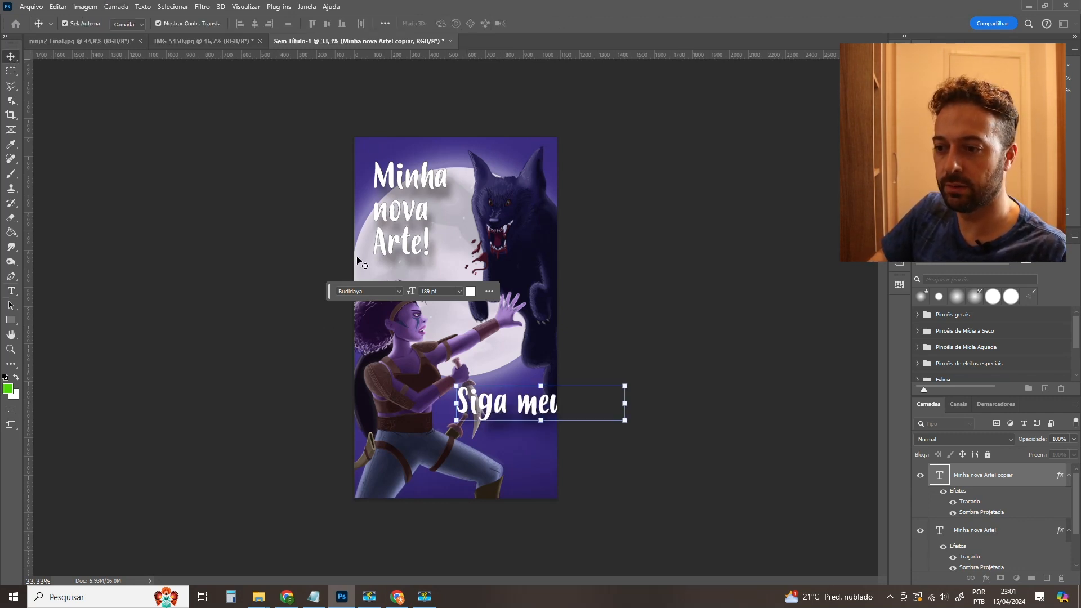
Scale the "Siga meu canal" text down to 79,15 pt and place it near the artwork's lower-right corner.
{"action": "left_click_drag", "start_coordinate": [495, 404], "coordinate": [404, 458]}
{"action": "key", "text": "ctrl+t"}
{"action": "left_click_drag", "start_coordinate": [543, 434], "coordinate": [501, 475]}
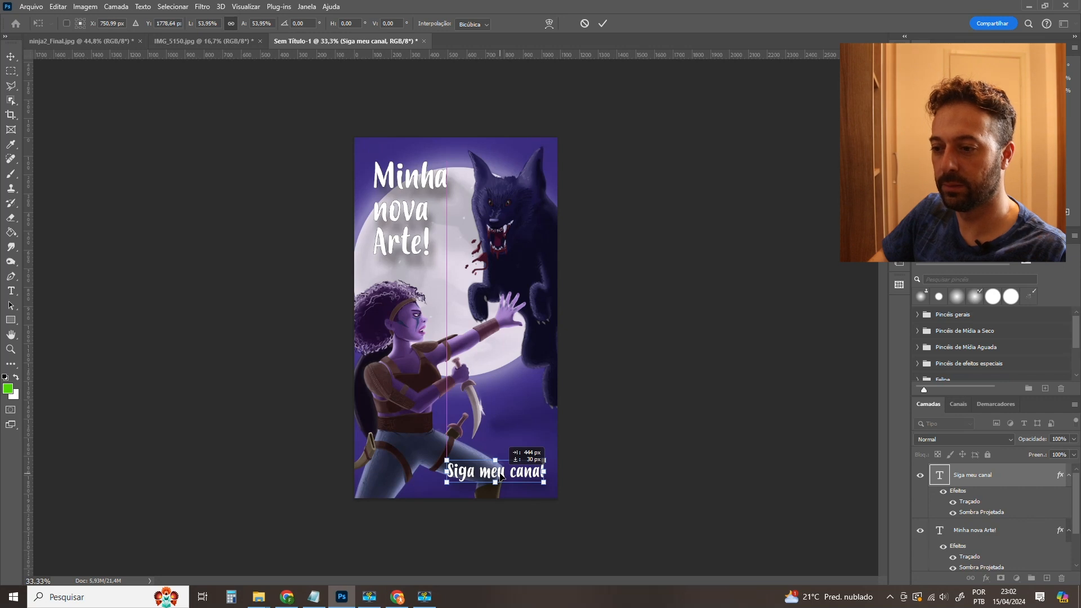
{"action": "key", "text": "Return"}
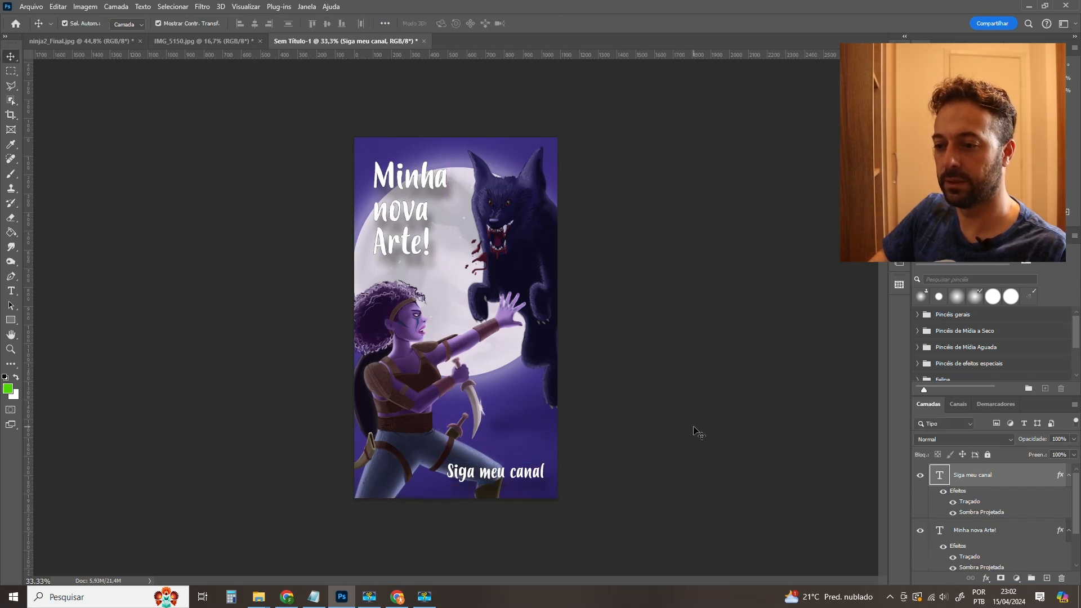
{"action": "left_click", "coordinate": [482, 482]}
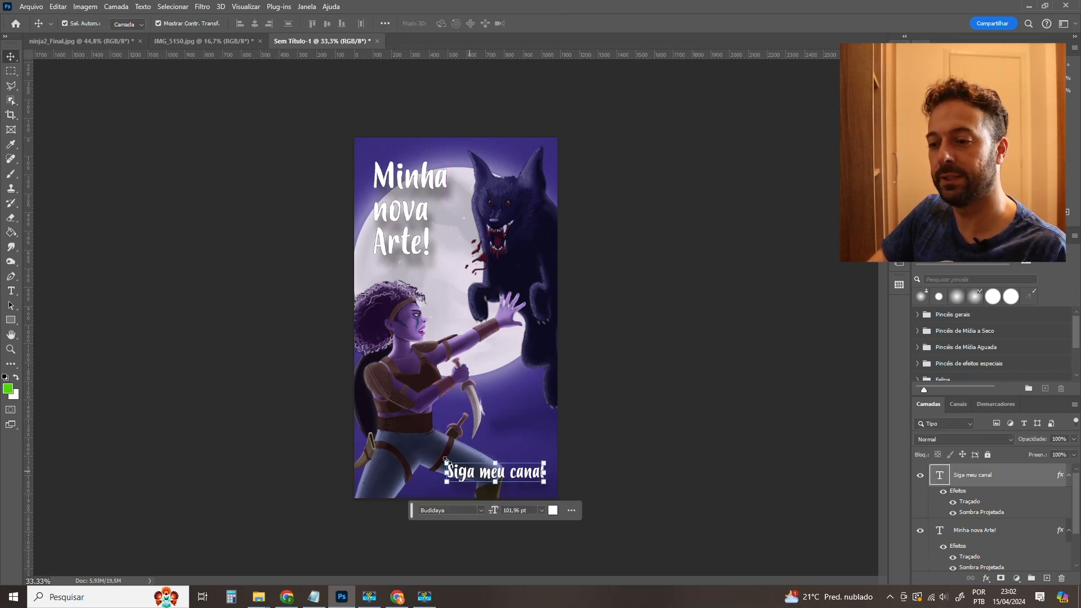
{"action": "key", "text": "ctrl+t"}
{"action": "left_click_drag", "start_coordinate": [448, 461], "coordinate": [469, 454]}
{"action": "key", "text": "Return"}
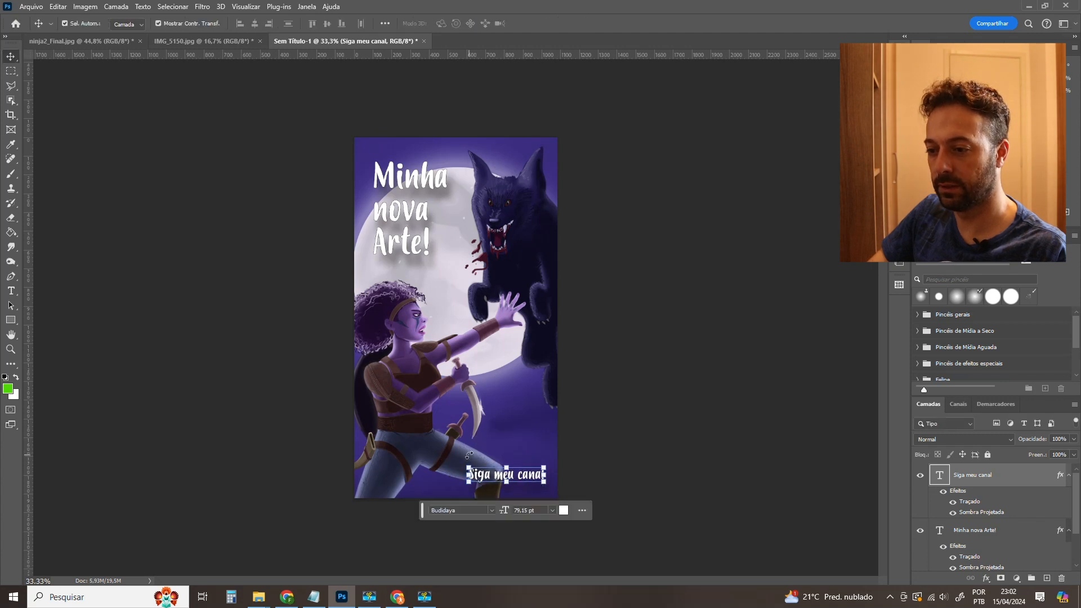
Change the color of the "Siga meu canal" text to red.
{"action": "double_click", "coordinate": [487, 478]}
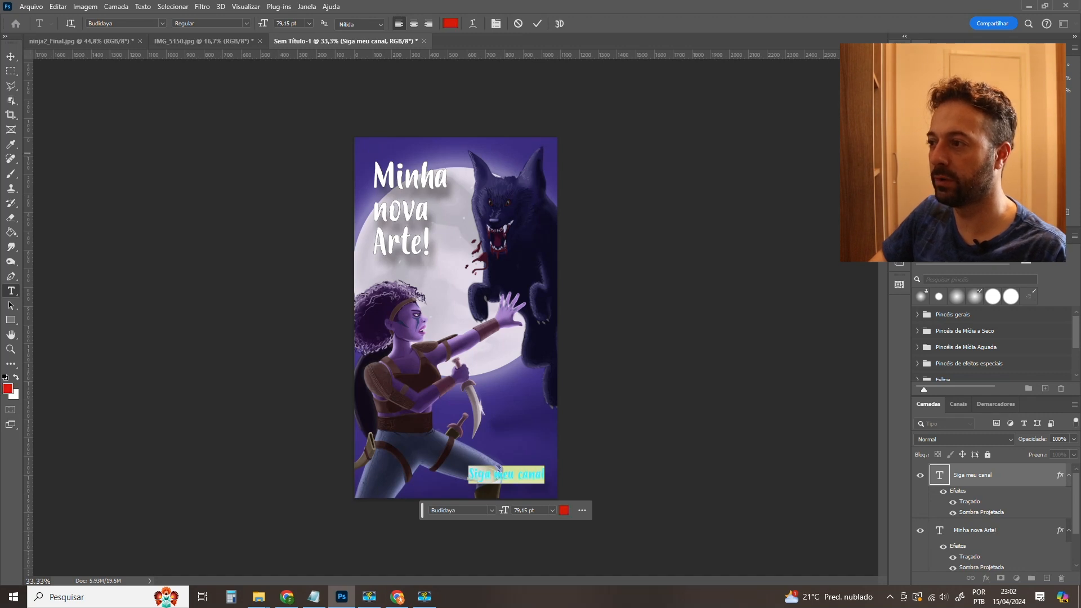
{"action": "left_click", "coordinate": [10, 60]}
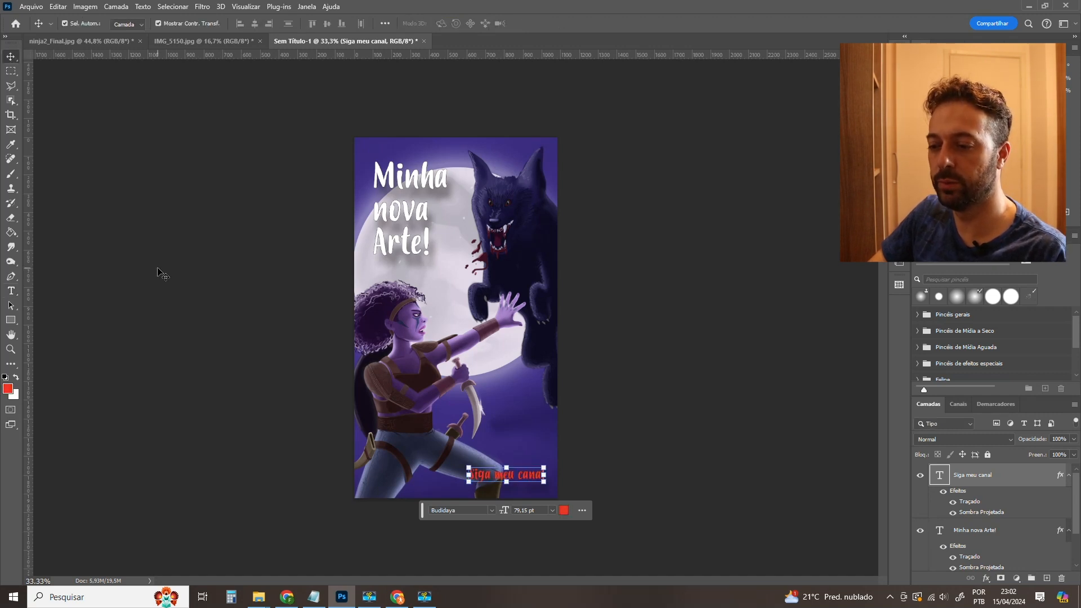
Thicken the black stroke of "Siga meu canal" to about 8 px, turn off its drop shadow, and apply the layer style.
{"action": "key", "text": "z"}
{"action": "left_click_drag", "start_coordinate": [539, 487], "coordinate": [566, 478]}
{"action": "key", "text": "v"}
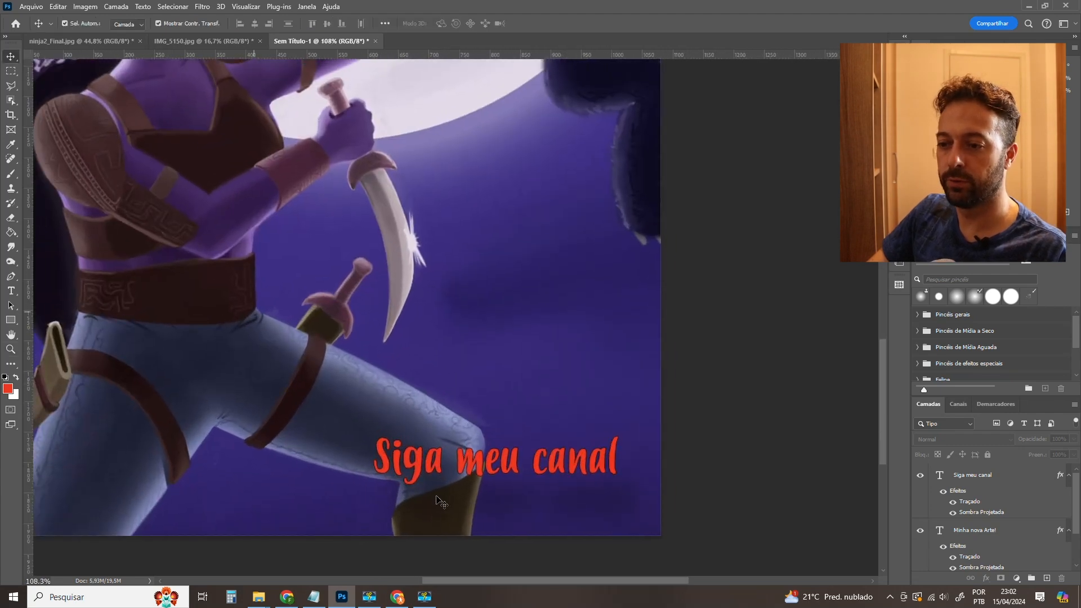
{"action": "left_click", "coordinate": [459, 474]}
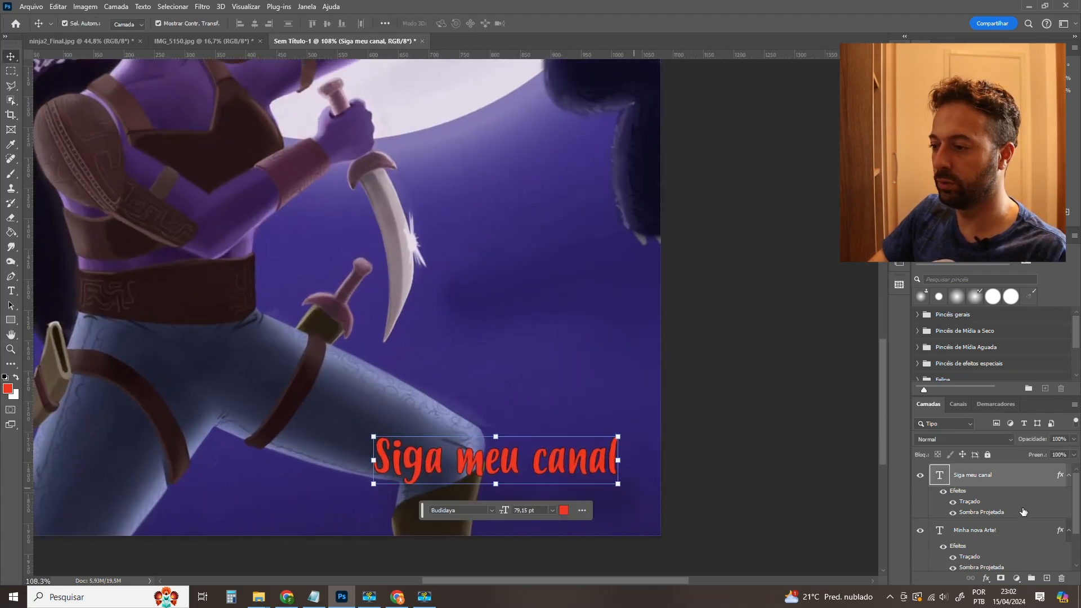
{"action": "double_click", "coordinate": [969, 502]}
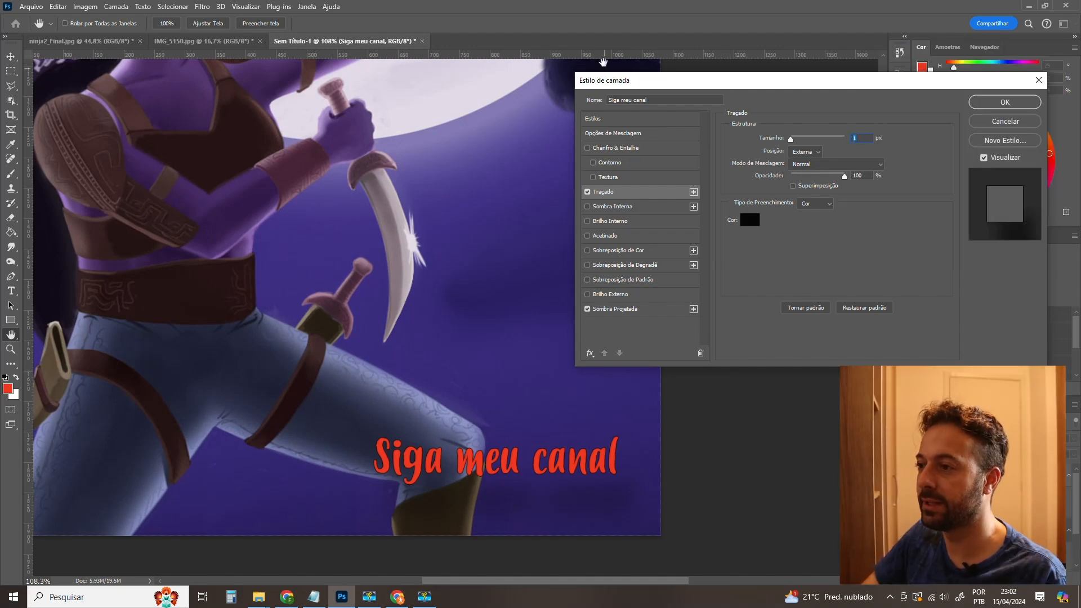
{"action": "left_click_drag", "start_coordinate": [791, 141], "coordinate": [792, 141]}
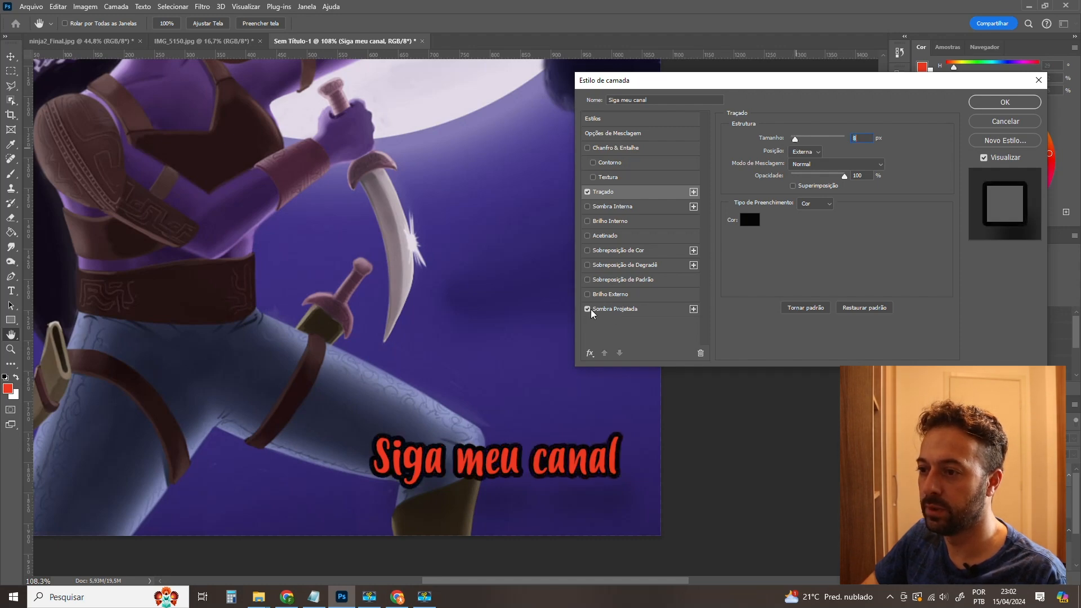
{"action": "left_click", "coordinate": [629, 310]}
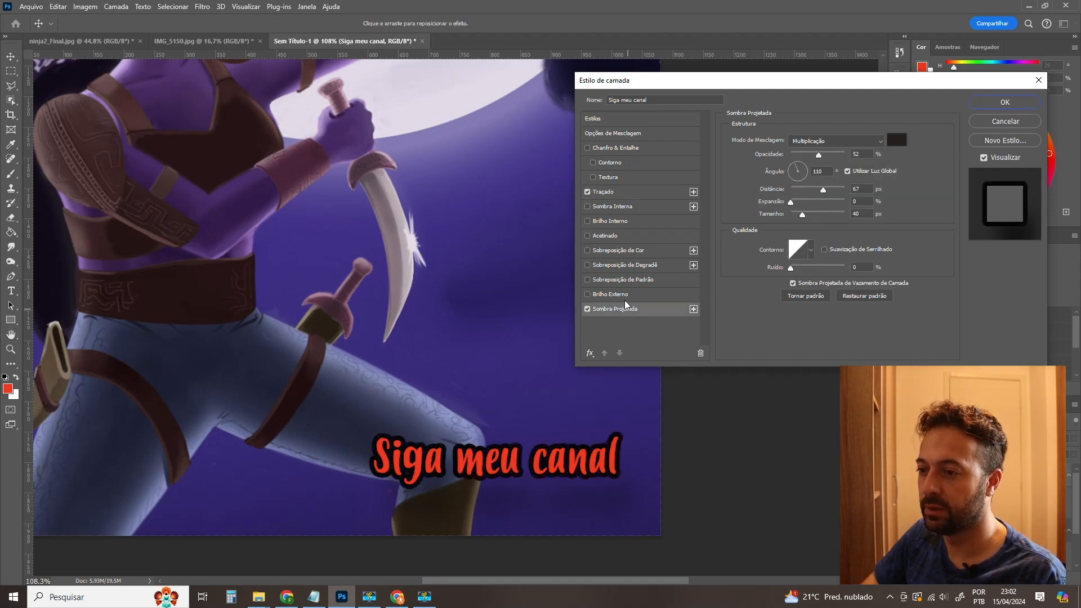
{"action": "left_click", "coordinate": [587, 309]}
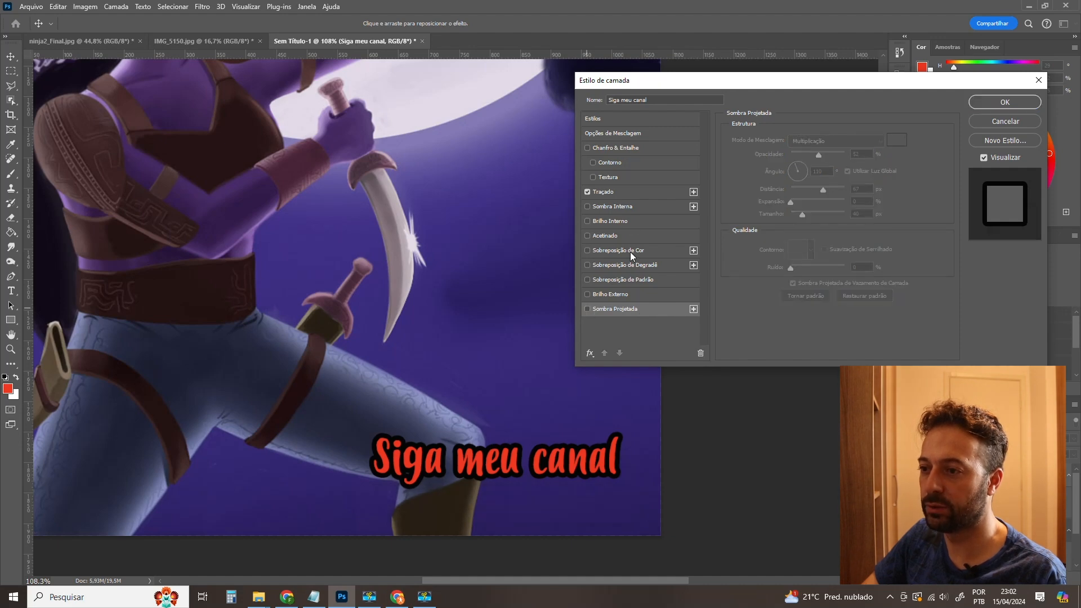
{"action": "left_click", "coordinate": [617, 191]}
{"action": "left_click", "coordinate": [1005, 102]}
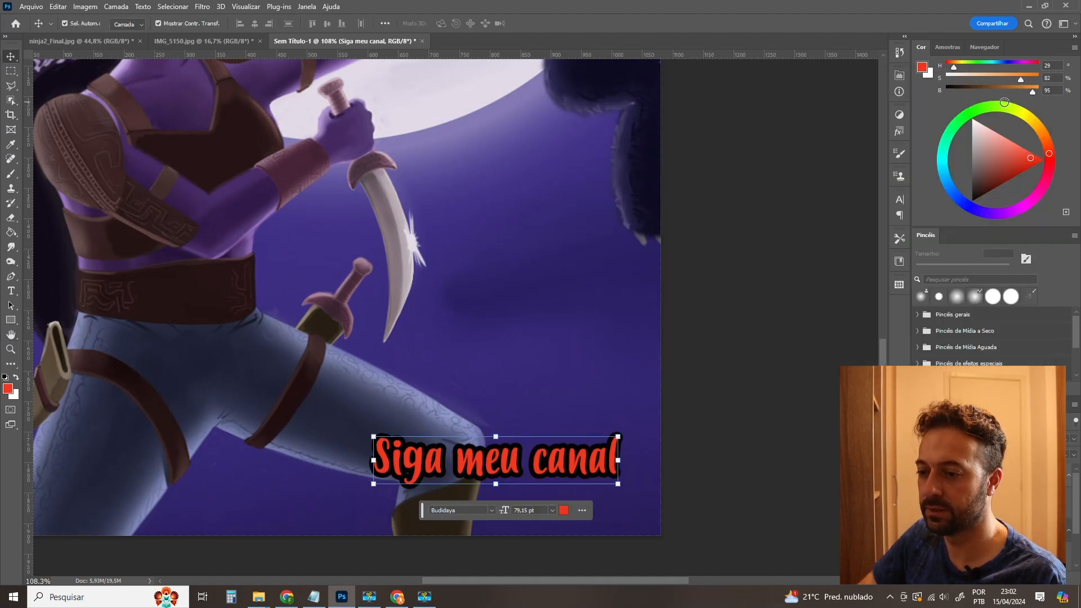
Examine the red outlined text within the full vertical composition.
{"action": "key", "text": "ctrl+minus"}
{"action": "key", "text": "ctrl+minus"}
{"action": "key", "text": "ctrl+minus"}
{"action": "left_click", "coordinate": [658, 241]}
{"action": "left_click_drag", "start_coordinate": [647, 197], "coordinate": [692, 354]}
{"action": "key", "text": "ctrl+0"}
{"action": "key", "text": "ctrl+minus"}
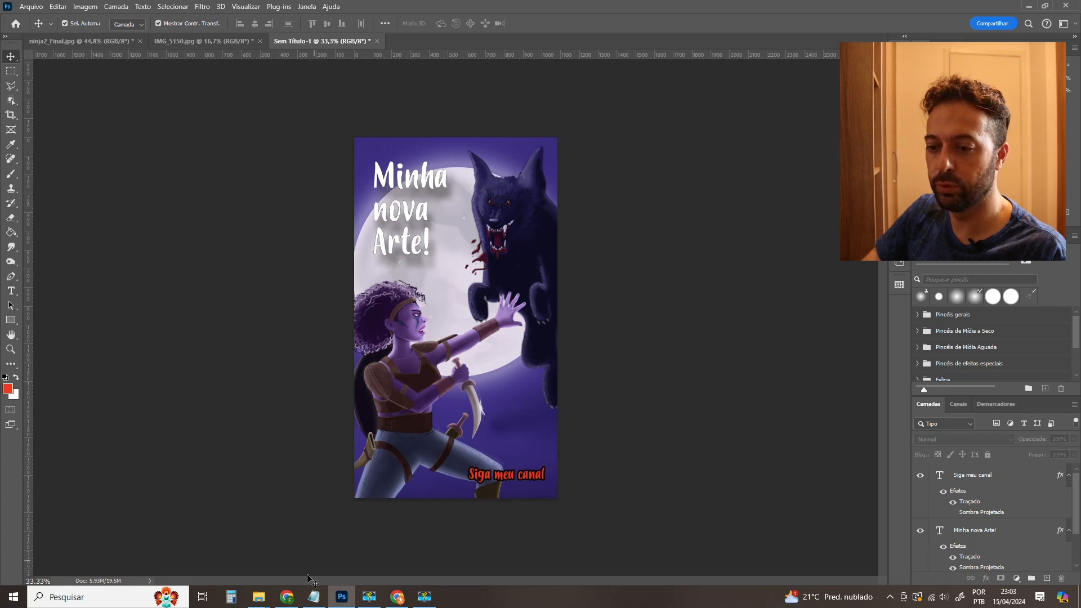
Switch to Chrome and search Google Images for "logo youtube".
{"action": "left_click", "coordinate": [288, 595]}
{"action": "left_click", "coordinate": [295, 12]}
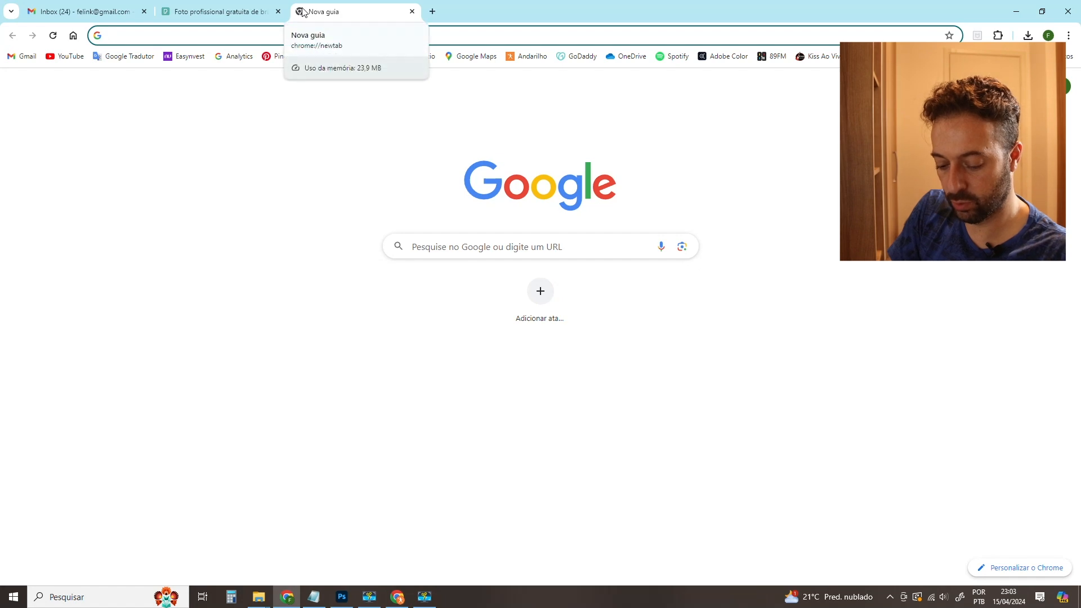
{"action": "type", "text": "logo youtube"}
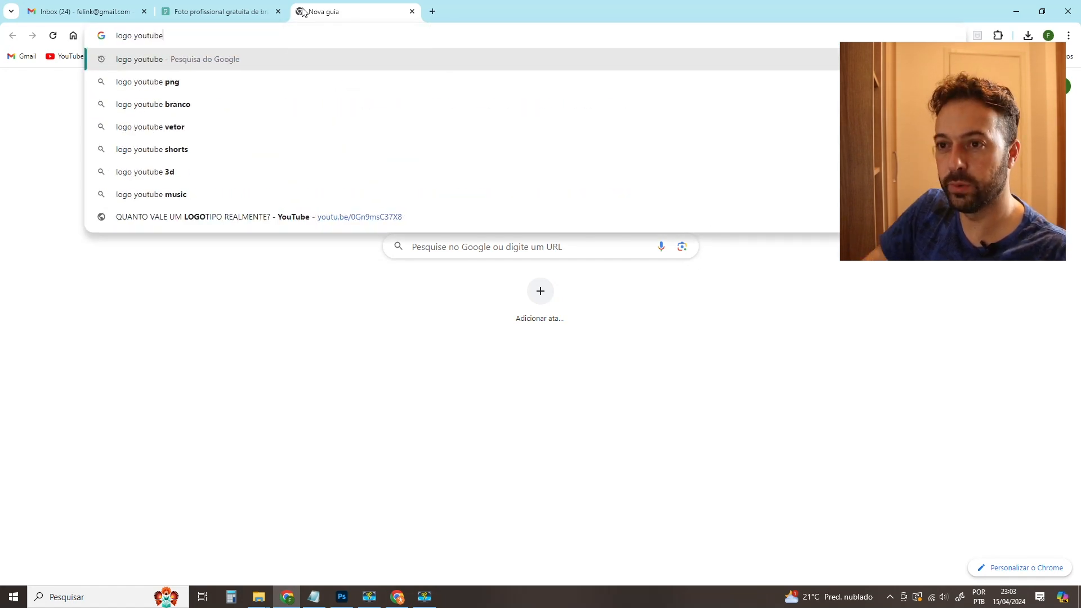
{"action": "key", "text": "Return"}
{"action": "left_click", "coordinate": [173, 129]}
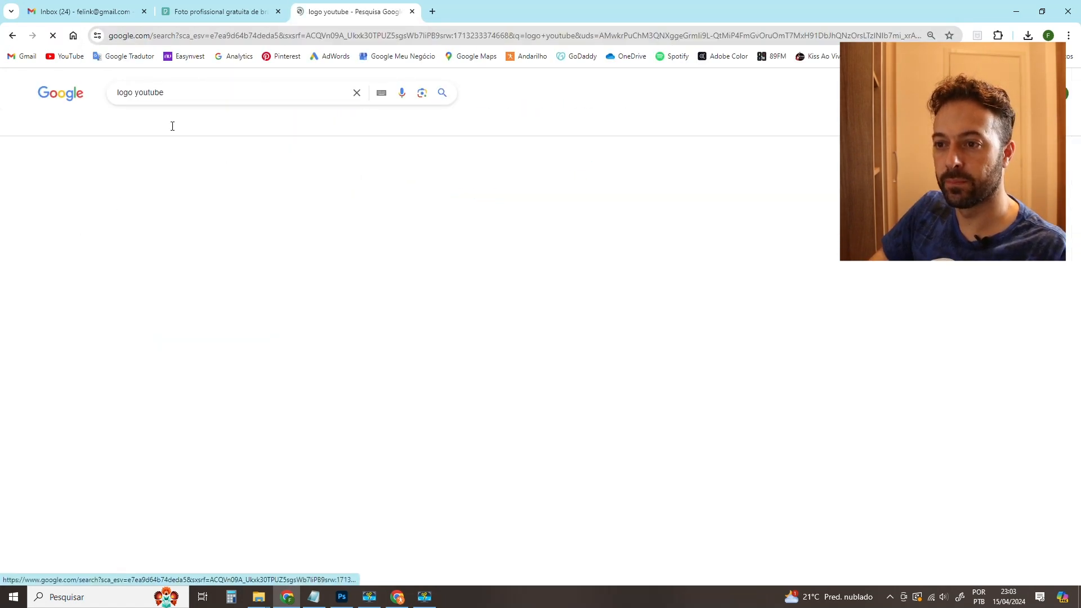
Copy the Wikipedia YouTube logo image and paste it into the Photoshop layout.
{"action": "left_click", "coordinate": [477, 230]}
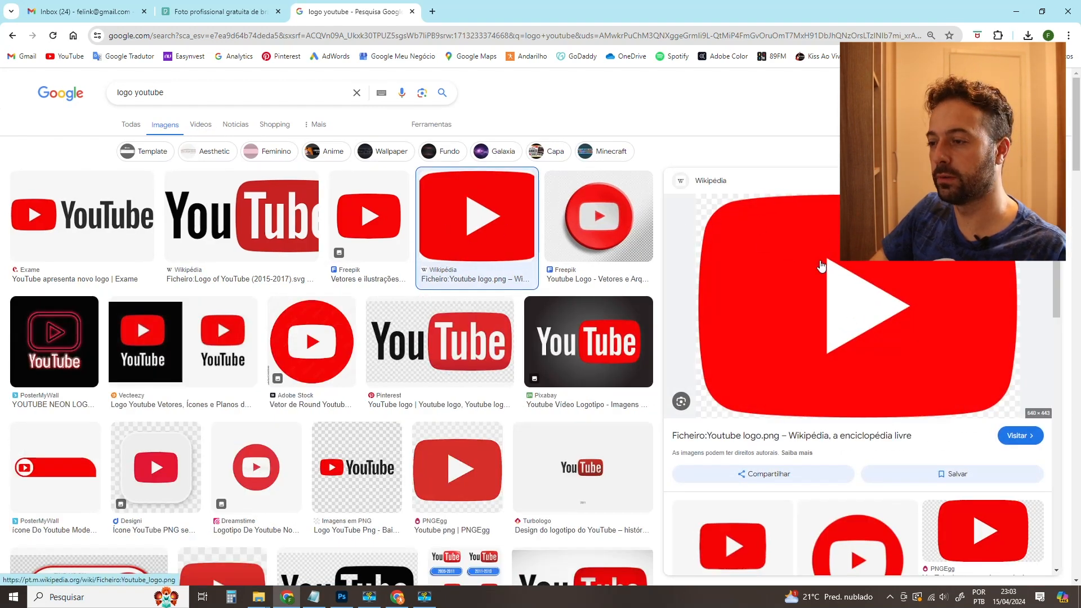
{"action": "right_click", "coordinate": [779, 234]}
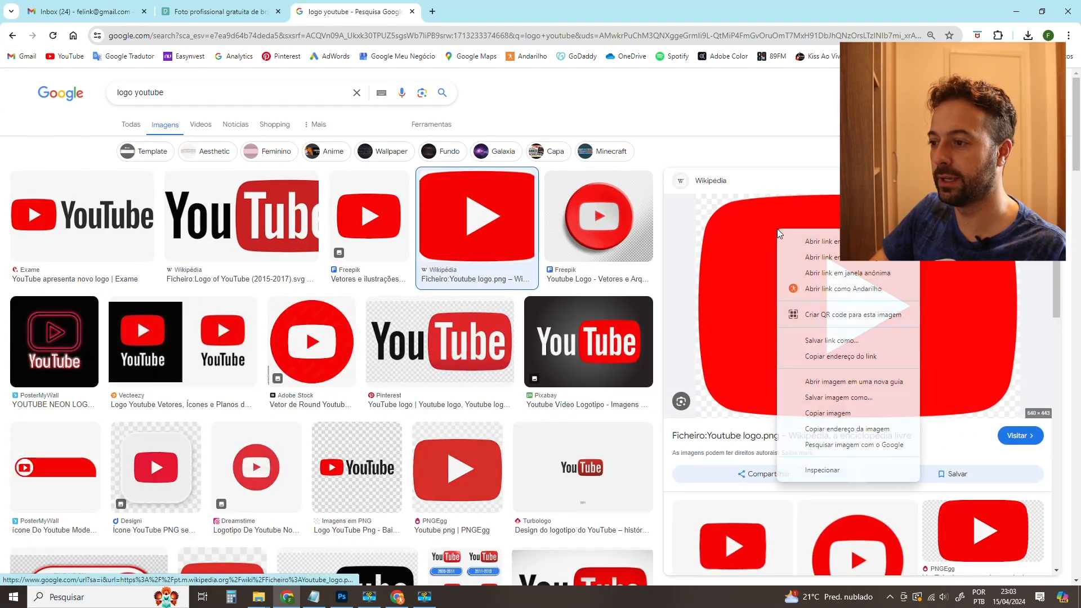
{"action": "left_click", "coordinate": [836, 416]}
{"action": "key", "text": "alt+Tab"}
{"action": "key", "text": "ctrl+v"}
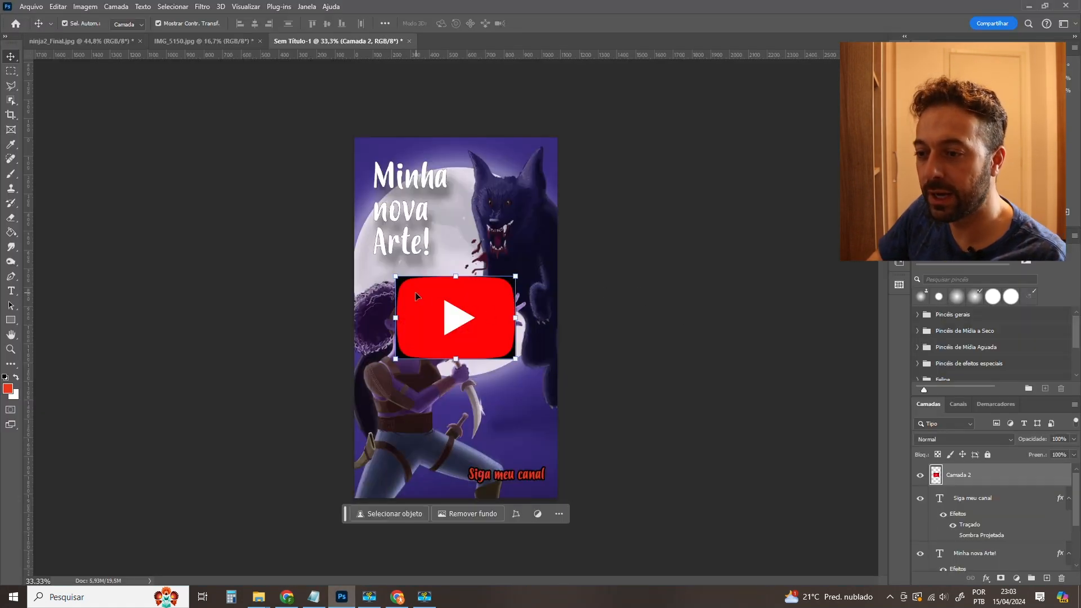
Compare the pasted logo's background with the source image in Chrome and return to Photoshop.
{"action": "left_click", "coordinate": [693, 362]}
{"action": "key", "text": "alt+Tab"}
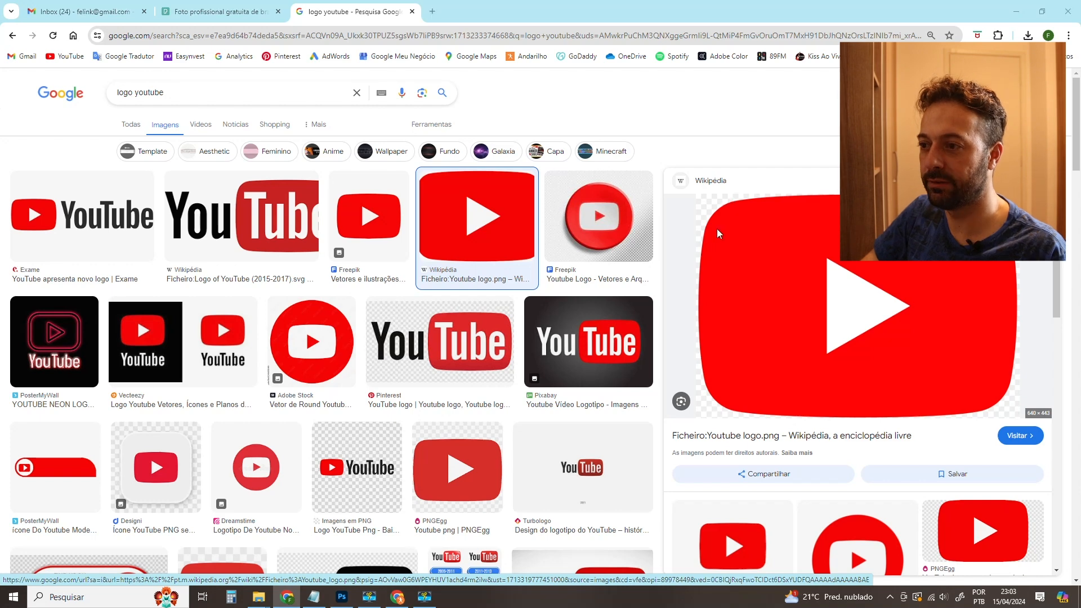
{"action": "key", "text": "alt+Tab"}
Move the logo down above "Siga meu canal" and test the Magic Wand on its red area and white triangle.
{"action": "left_click_drag", "start_coordinate": [414, 297], "coordinate": [445, 393]}
{"action": "key", "text": "z"}
{"action": "left_click_drag", "start_coordinate": [516, 445], "coordinate": [557, 443]}
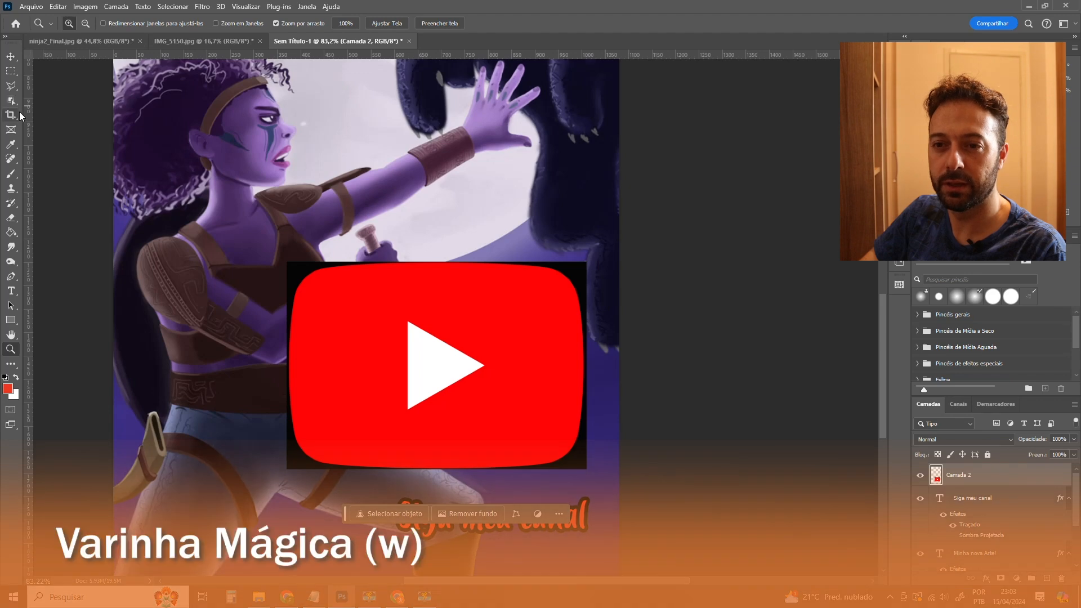
{"action": "left_click", "coordinate": [11, 101]}
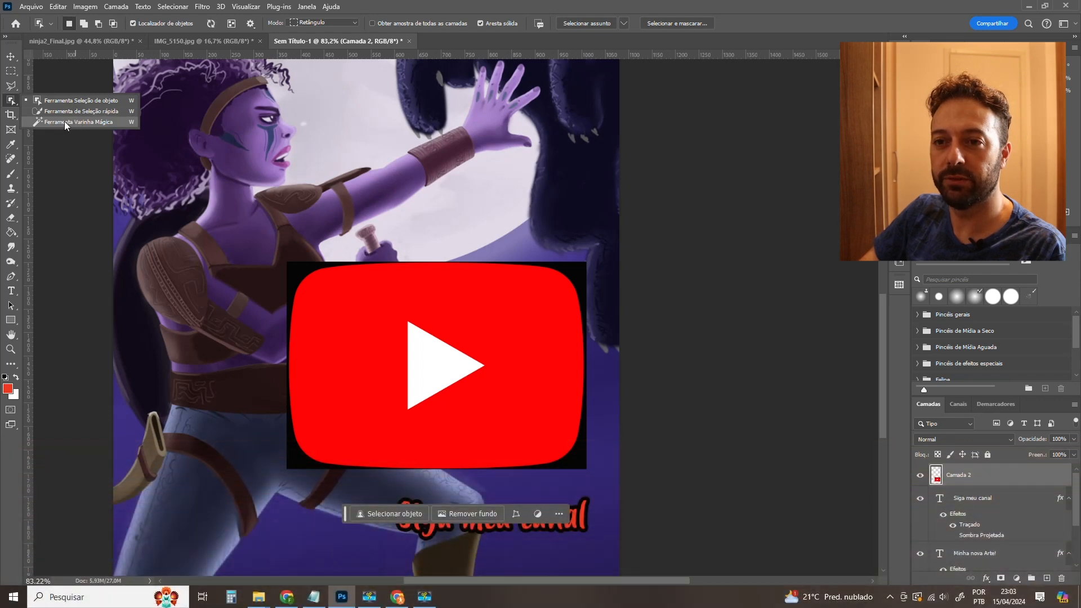
{"action": "left_click", "coordinate": [79, 122]}
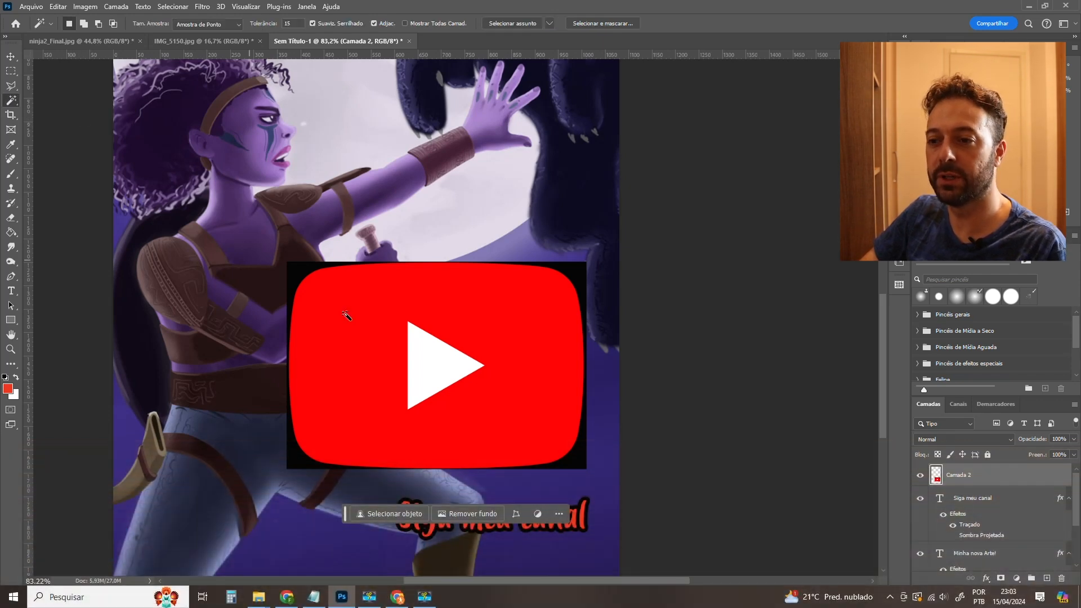
{"action": "left_click", "coordinate": [325, 293]}
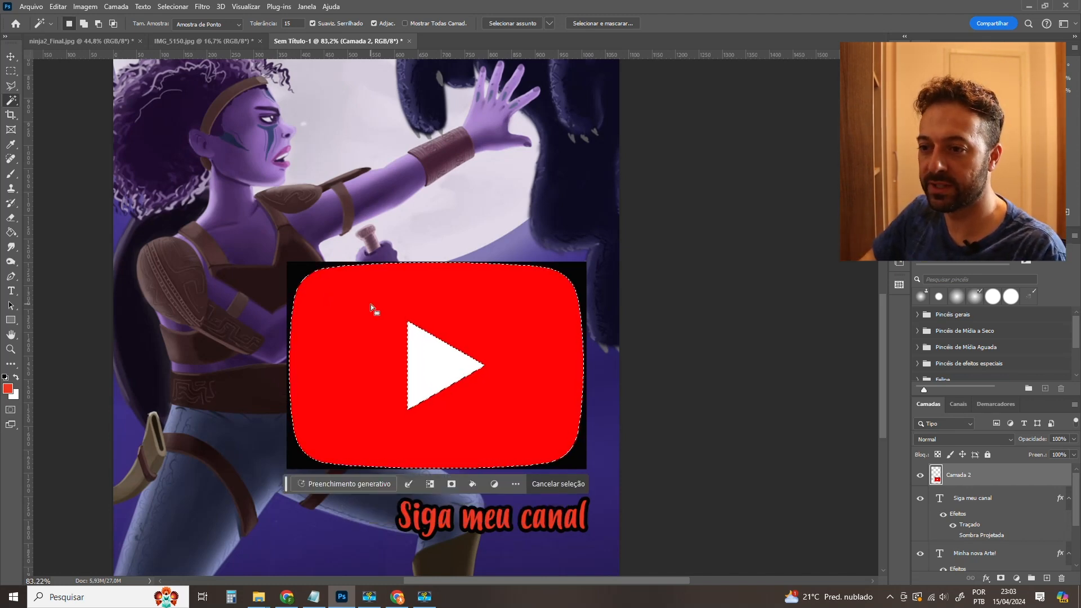
{"action": "left_click", "coordinate": [437, 358]}
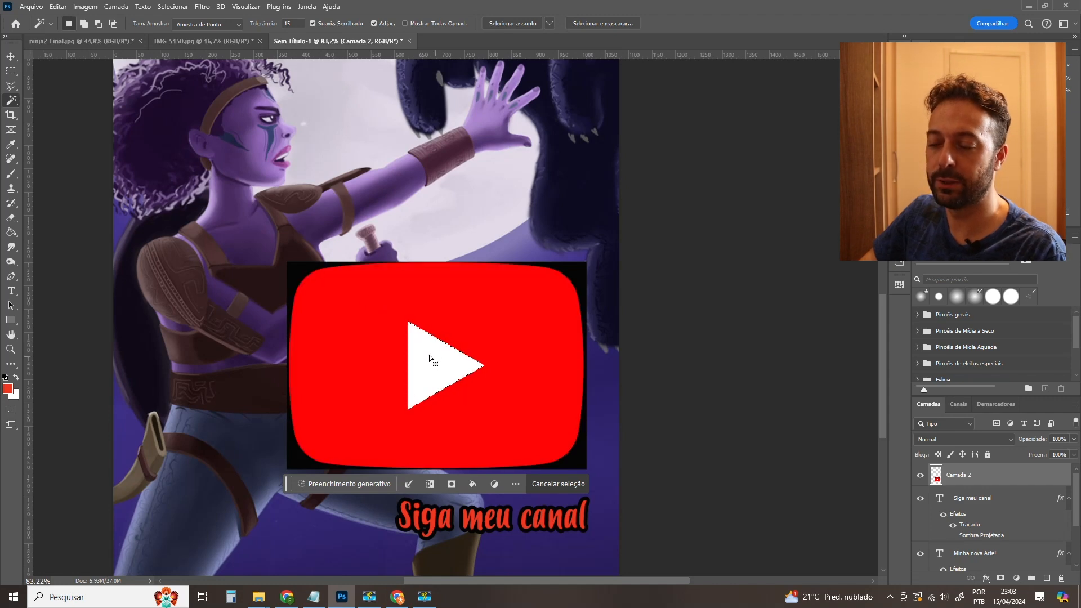
Select the black background around the YouTube logo, delete it, and clear the selection.
{"action": "left_click", "coordinate": [302, 273]}
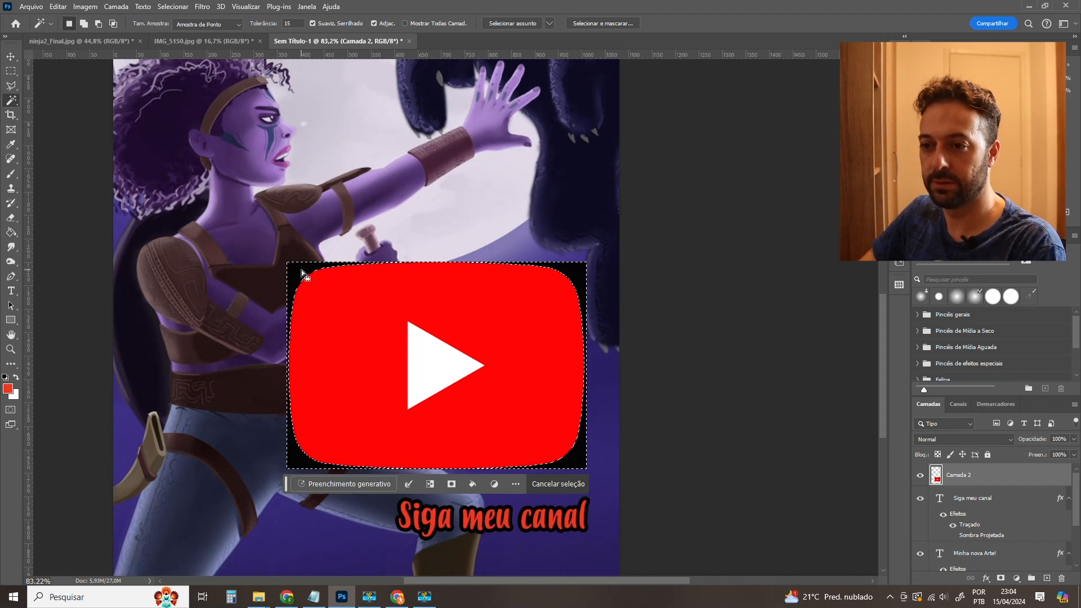
{"action": "key", "text": "Delete"}
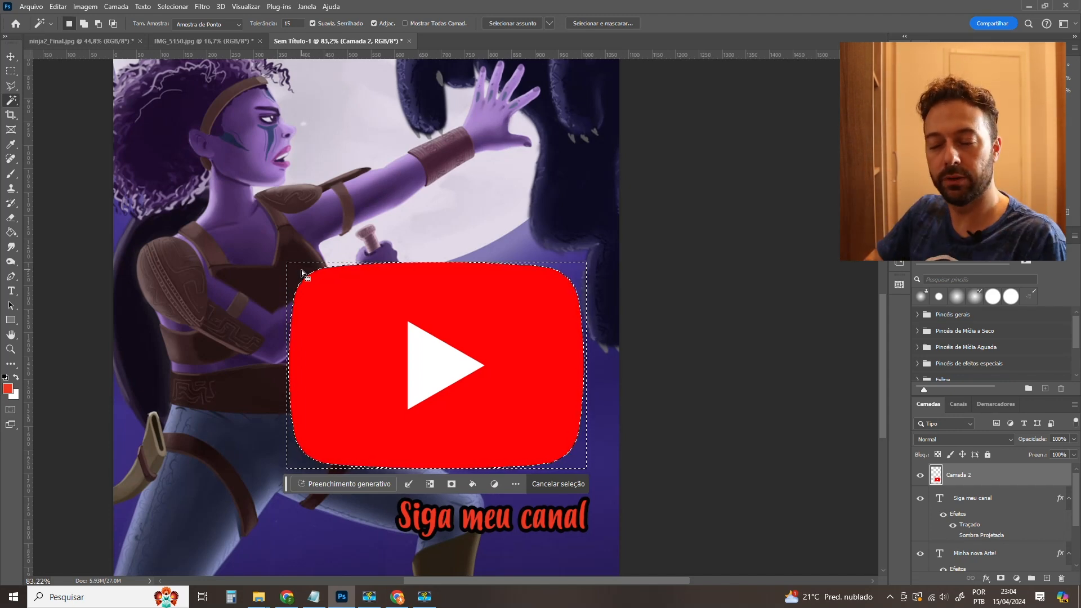
{"action": "key", "text": "ctrl+d"}
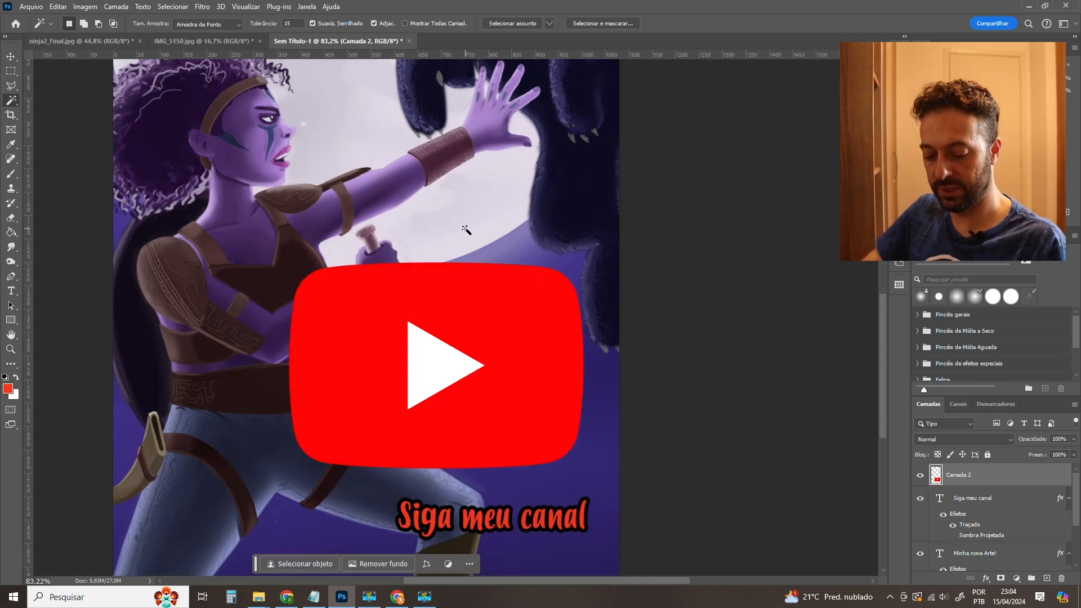
Scale the YouTube logo to about 26% and place it directly left of the "Siga meu canal" text.
{"action": "key", "text": "v"}
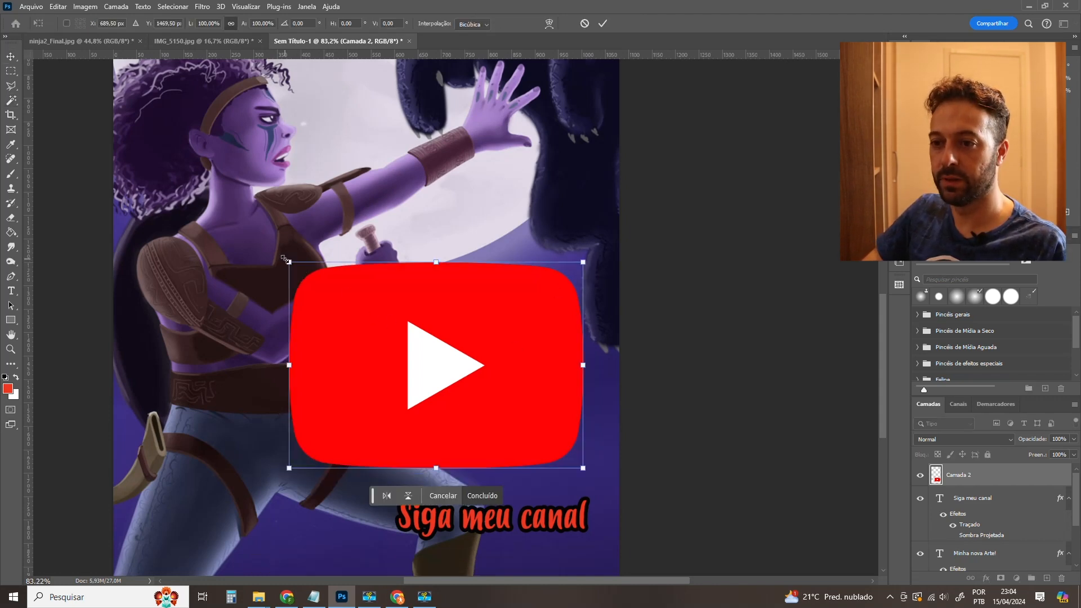
{"action": "left_click_drag", "start_coordinate": [289, 260], "coordinate": [535, 367]}
{"action": "key", "text": "Return"}
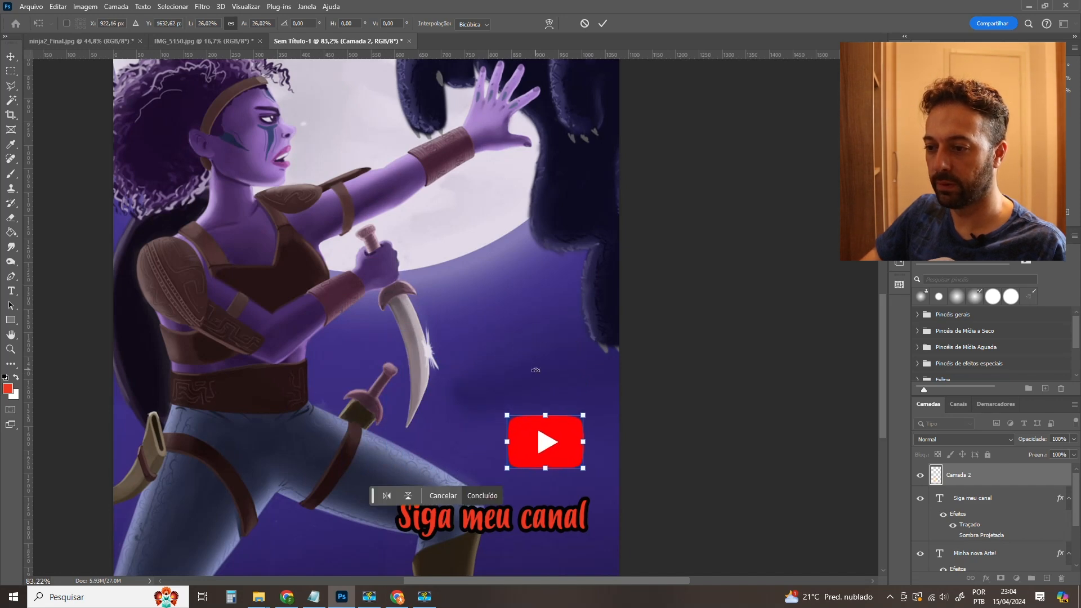
{"action": "left_click_drag", "start_coordinate": [564, 444], "coordinate": [366, 512]}
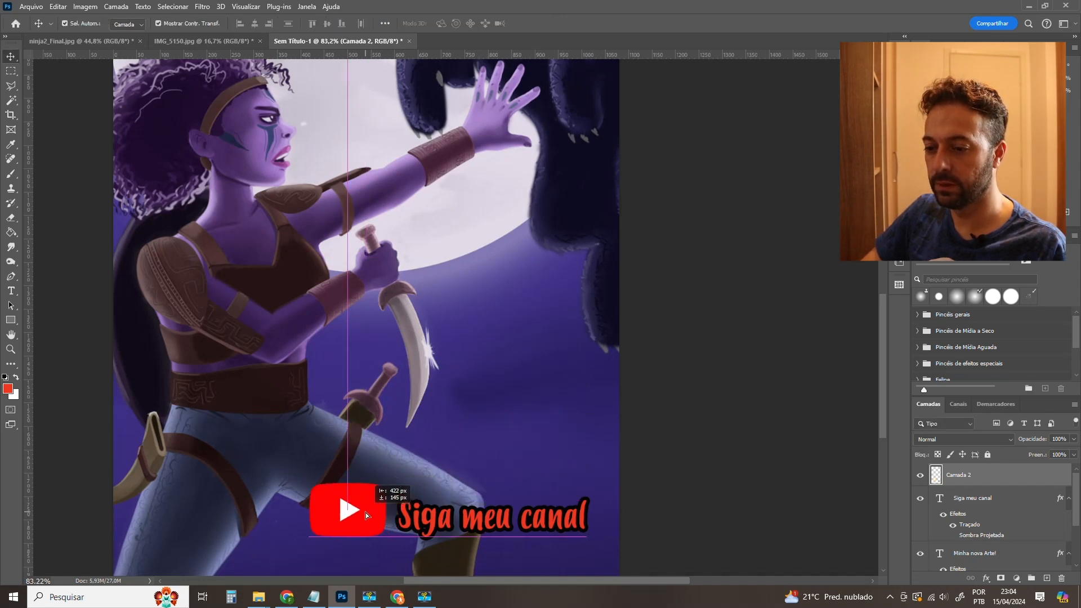
Scale the YouTube logo down slightly, keep it directly left of the "Siga meu canal" text, and deselect it.
{"action": "left_click_drag", "start_coordinate": [305, 480], "coordinate": [350, 510]}
{"action": "key", "text": "Return"}
{"action": "left_click", "coordinate": [726, 474]}
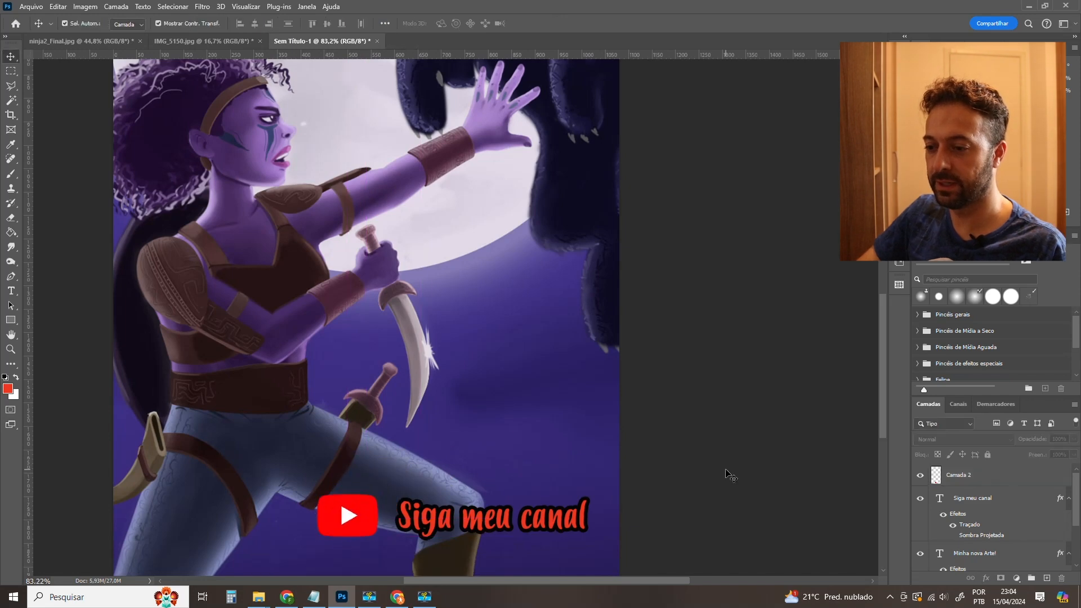
Move the YouTube logo directly above the "Siga meu canal" text, aligned with the text's left edge.
{"action": "scroll", "coordinate": [726, 474], "scroll_direction": "down", "scroll_amount": 1}
{"action": "scroll", "coordinate": [728, 473], "scroll_direction": "up", "scroll_amount": 2}
{"action": "scroll", "coordinate": [734, 472], "scroll_direction": "down", "scroll_amount": 4}
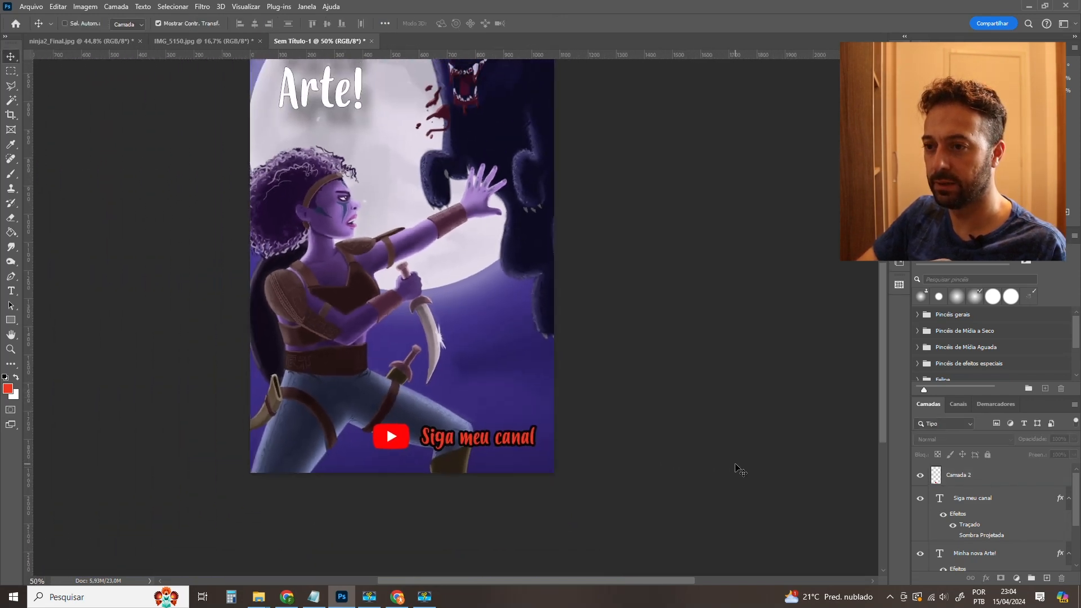
{"action": "scroll", "coordinate": [738, 471], "scroll_direction": "up", "scroll_amount": 2}
{"action": "scroll", "coordinate": [719, 337], "scroll_direction": "down", "scroll_amount": 3}
{"action": "scroll", "coordinate": [719, 286], "scroll_direction": "up", "scroll_amount": 2}
{"action": "left_click_drag", "start_coordinate": [704, 366], "coordinate": [653, 278]}
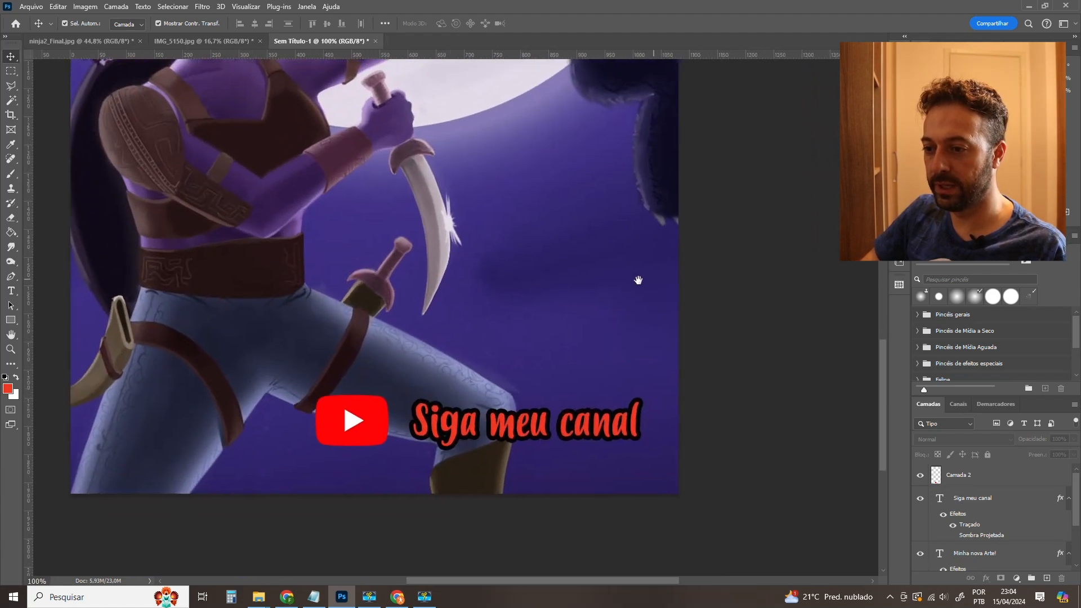
{"action": "left_click_drag", "start_coordinate": [372, 419], "coordinate": [469, 363]}
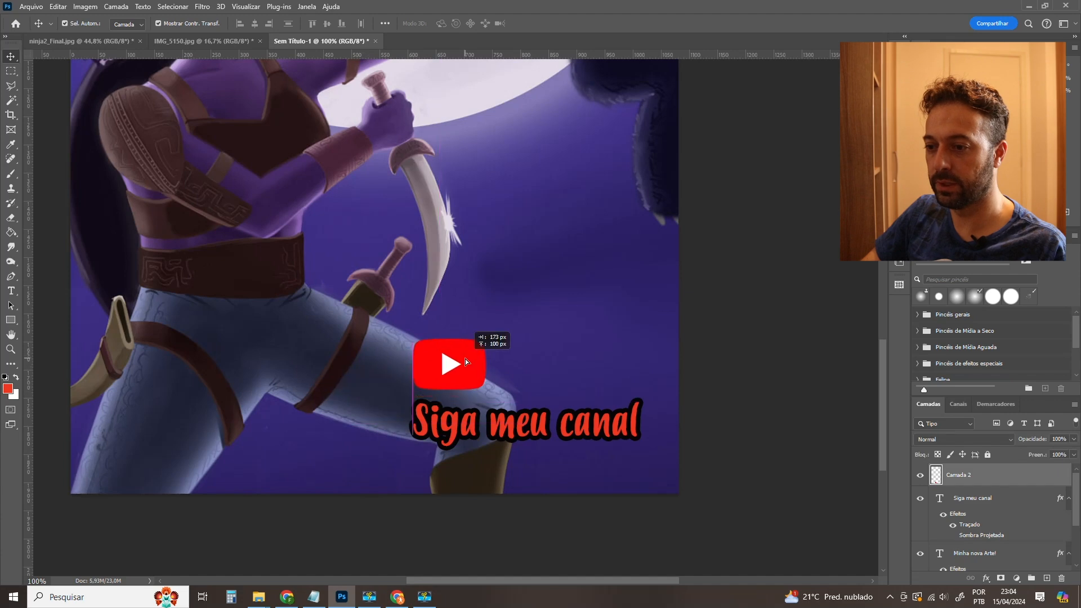
Duplicate the "Siga meu canal" text above the logo and replace the copy's wording with the channel owner's name.
{"action": "left_click", "coordinate": [526, 439]}
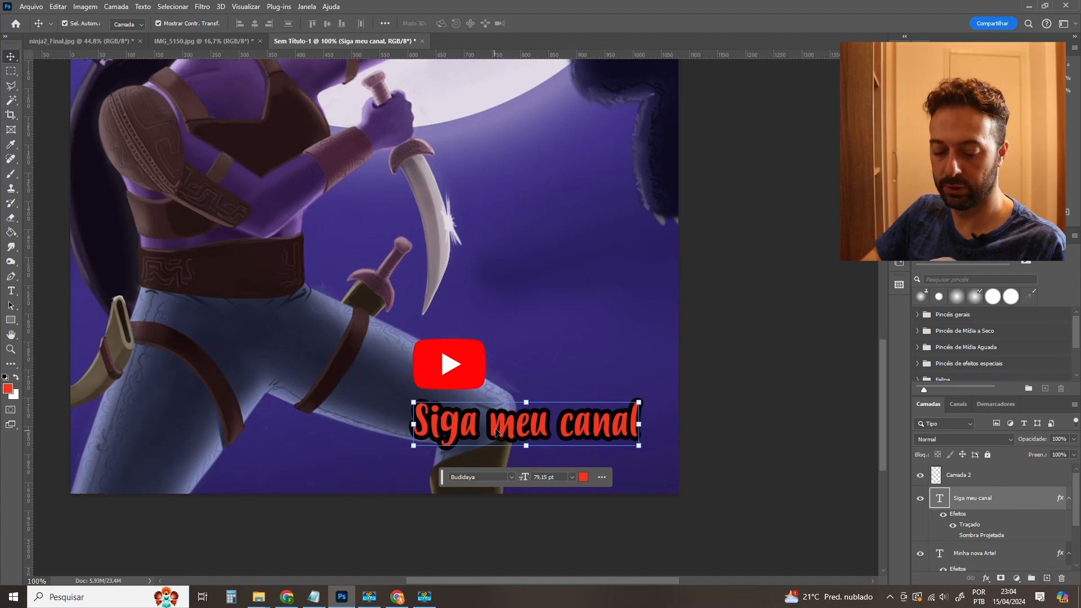
{"action": "left_click_drag", "start_coordinate": [497, 432], "coordinate": [549, 292]}
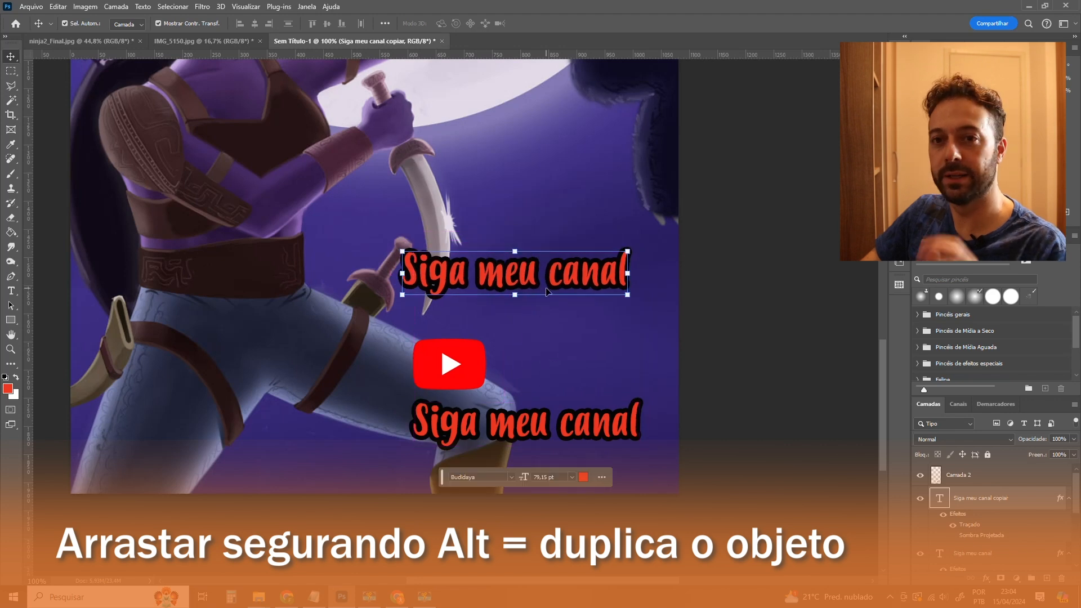
{"action": "double_click", "coordinate": [460, 281]}
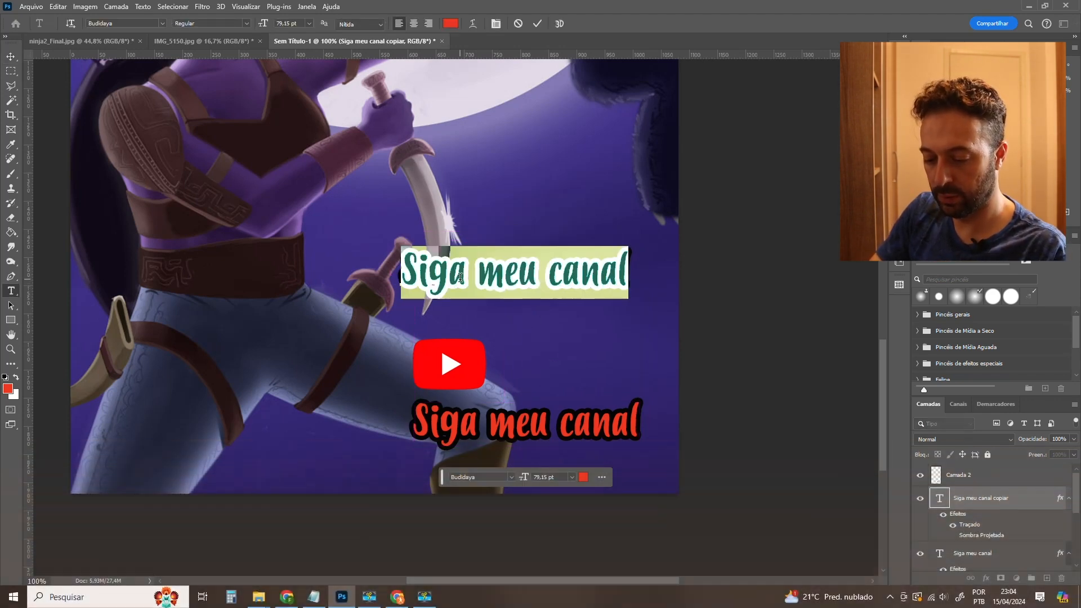
{"action": "type", "text": "Felipe Andarilho"}
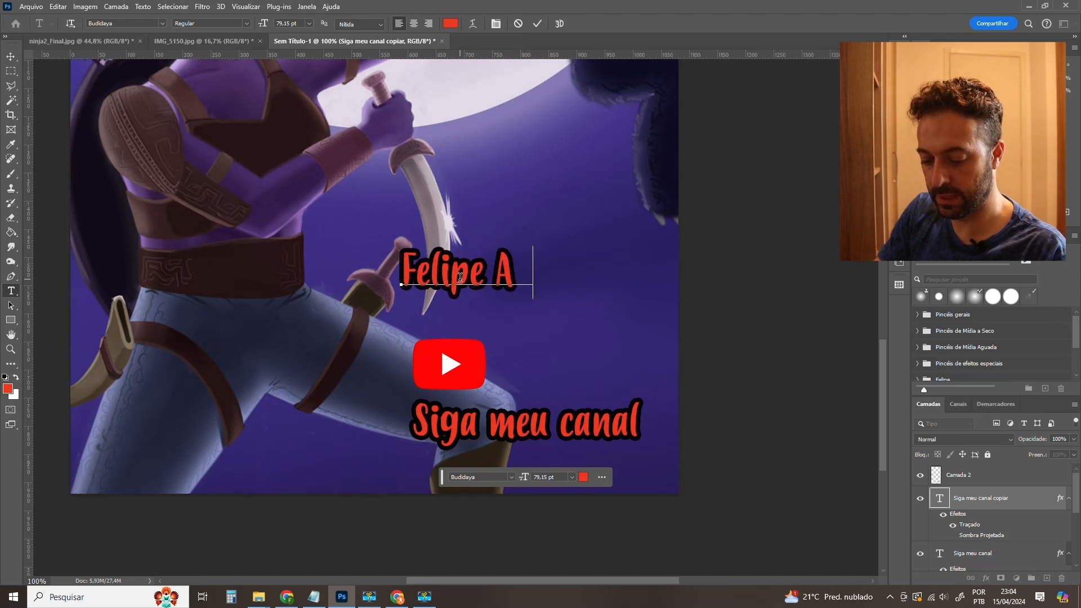
{"action": "left_click", "coordinate": [11, 57]}
Scale the name text to about 57.8% and place it directly right of the YouTube logo.
{"action": "left_click_drag", "start_coordinate": [401, 249], "coordinate": [537, 372]}
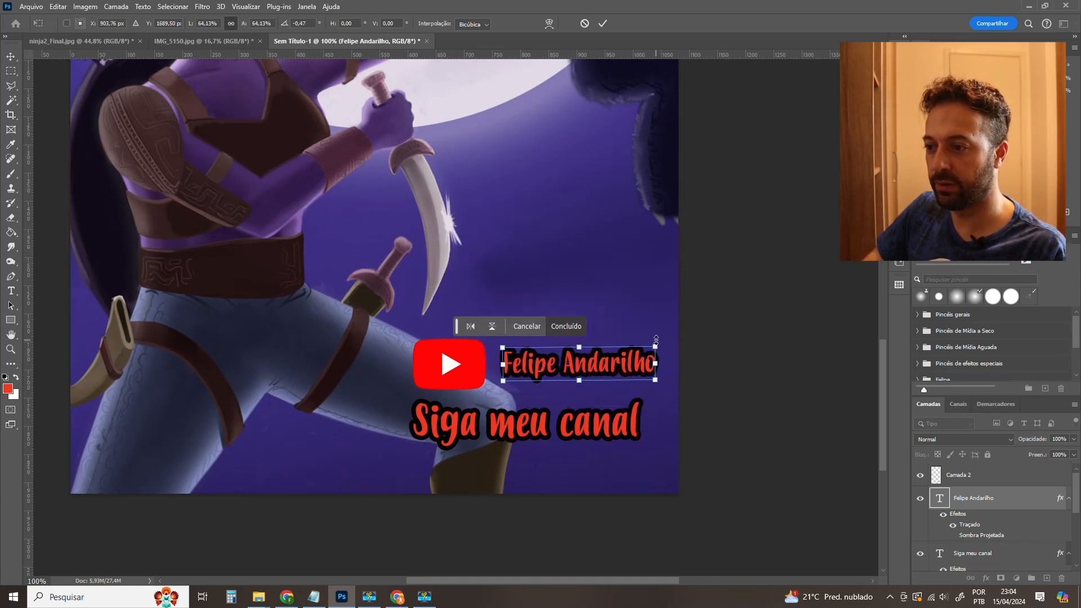
{"action": "left_click_drag", "start_coordinate": [657, 347], "coordinate": [640, 353]}
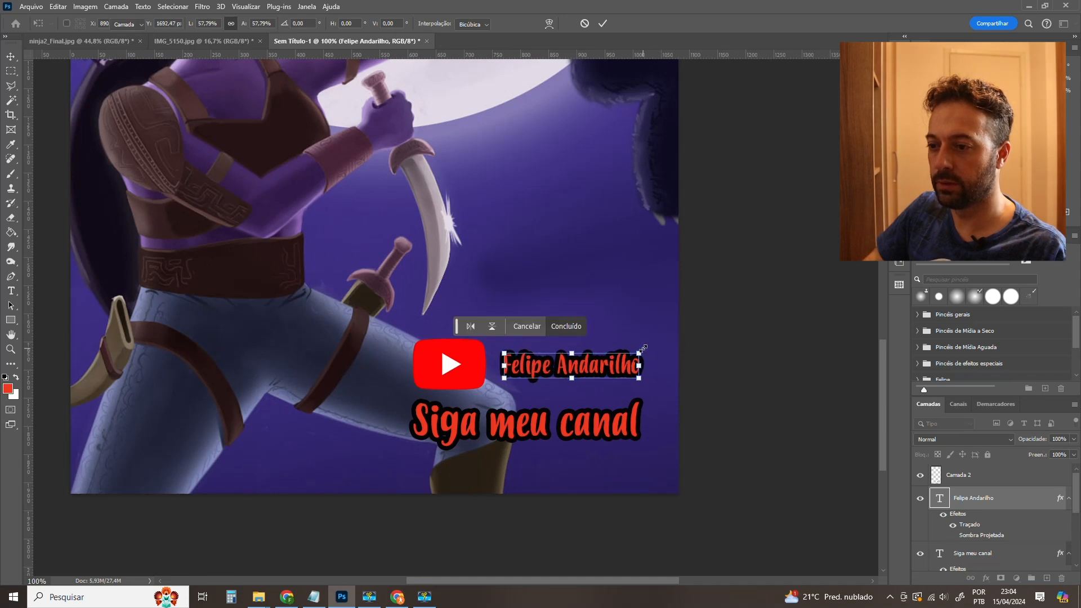
{"action": "key", "text": "Return"}
Browse the font list for the name text and change its font to Calibri.
{"action": "double_click", "coordinate": [610, 365]}
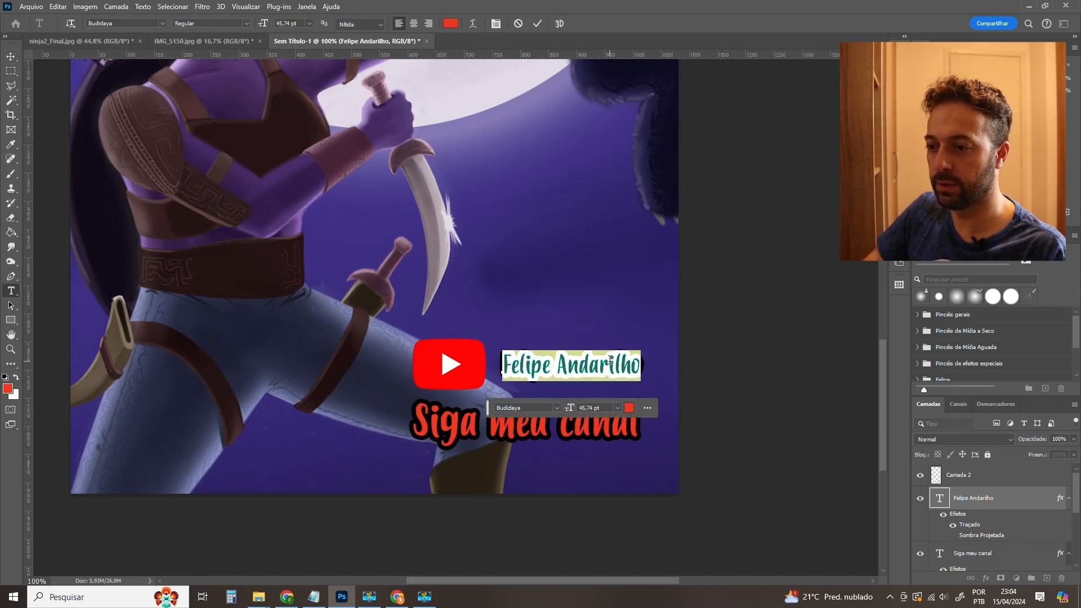
{"action": "left_click", "coordinate": [557, 408]}
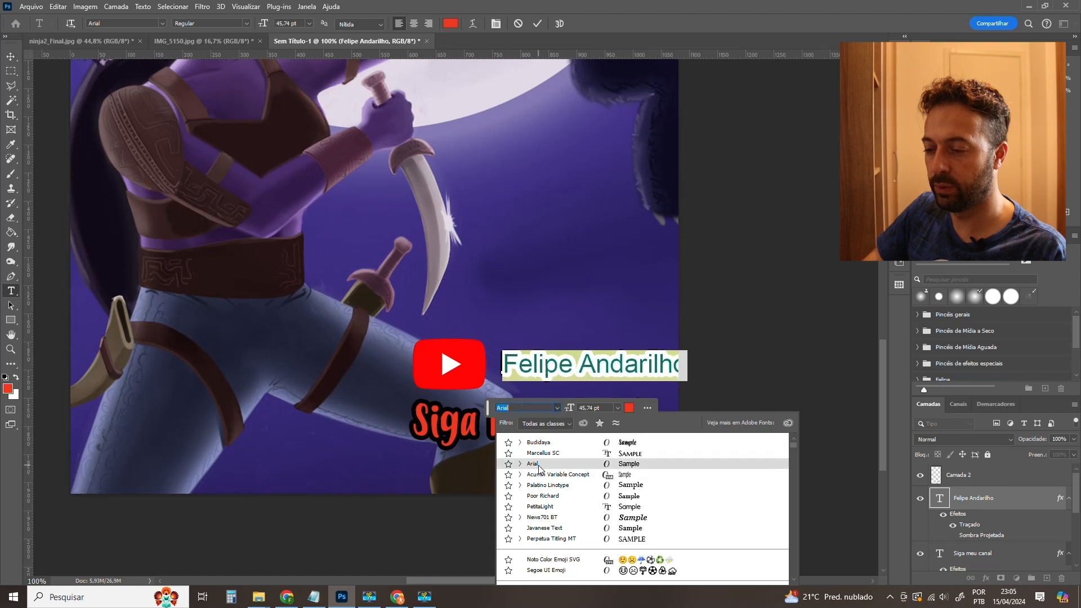
{"action": "scroll", "coordinate": [546, 498], "scroll_direction": "down", "scroll_amount": 4}
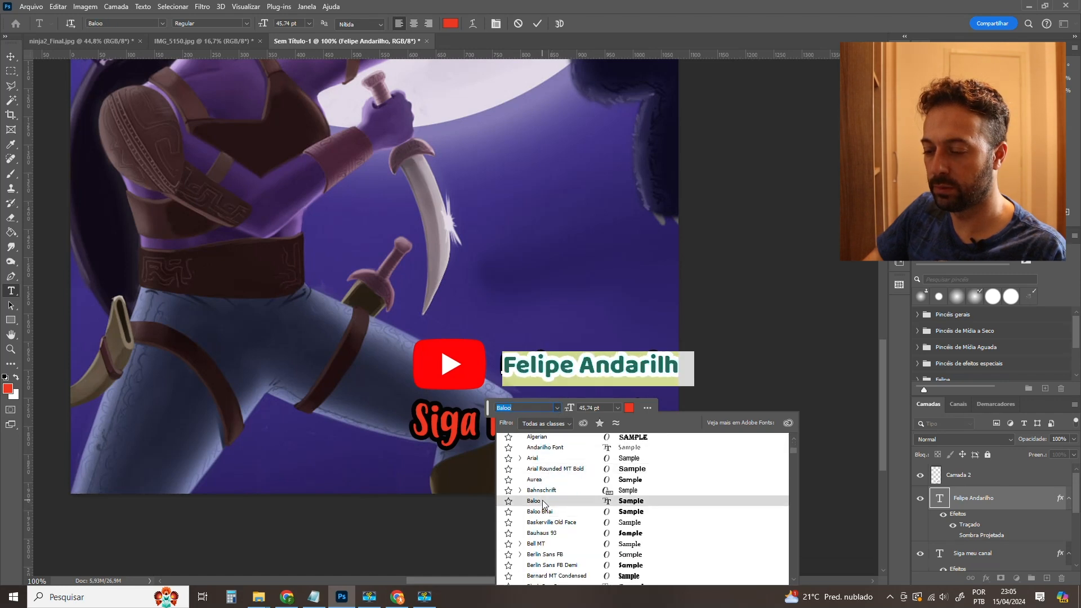
{"action": "scroll", "coordinate": [544, 540], "scroll_direction": "down", "scroll_amount": 6}
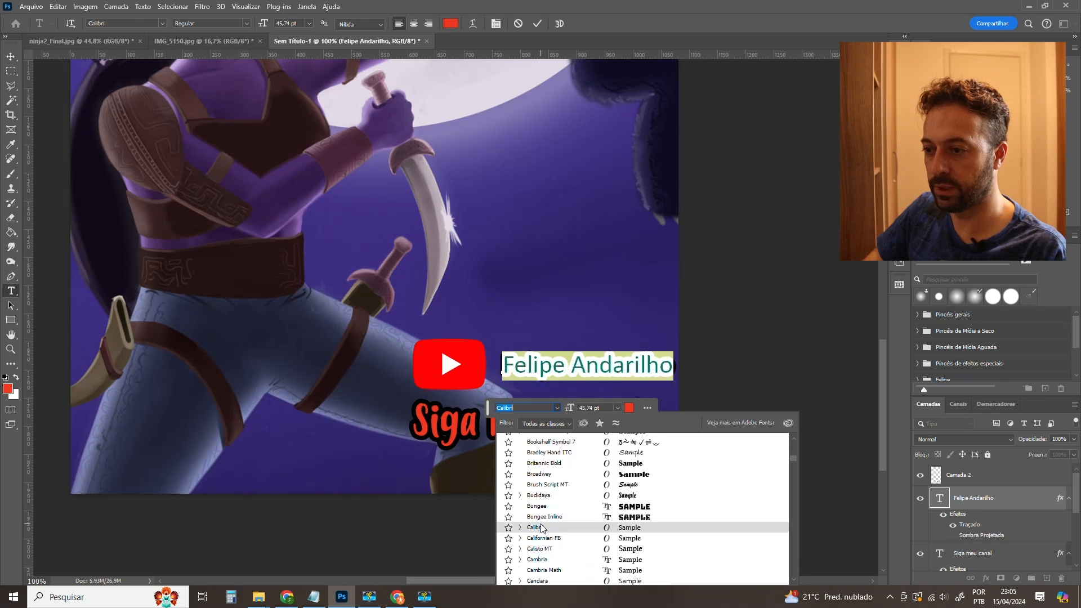
{"action": "left_click", "coordinate": [540, 527]}
{"action": "left_click", "coordinate": [11, 59]}
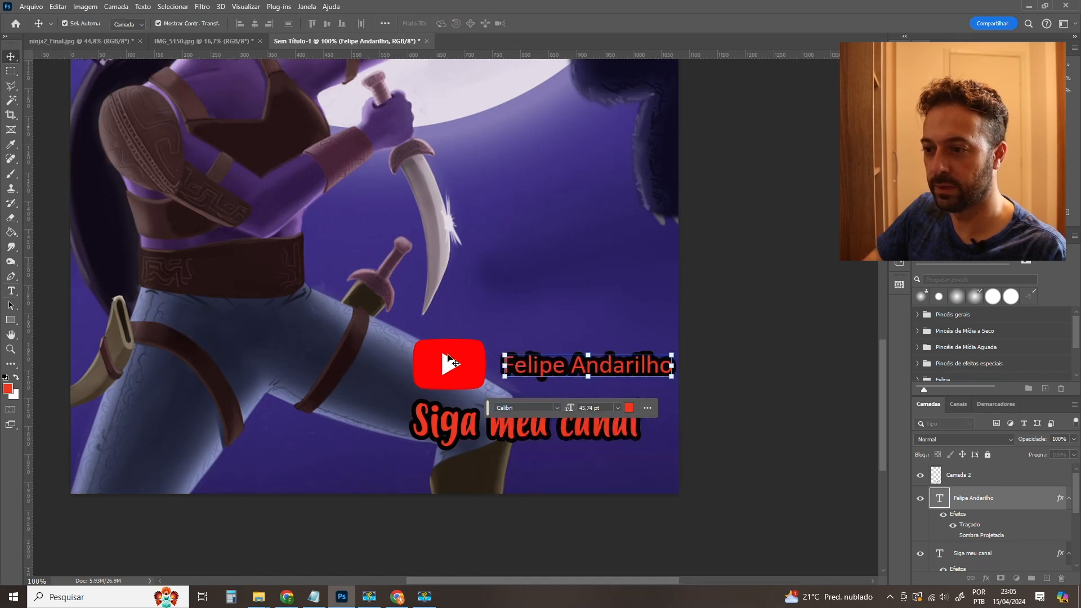
Scale the name text down to about 38.89 pt so it ends level with the "Siga meu canal" text's right edge.
{"action": "double_click", "coordinate": [544, 366]}
{"action": "left_click", "coordinate": [10, 57]}
{"action": "left_click_drag", "start_coordinate": [662, 357], "coordinate": [638, 338]}
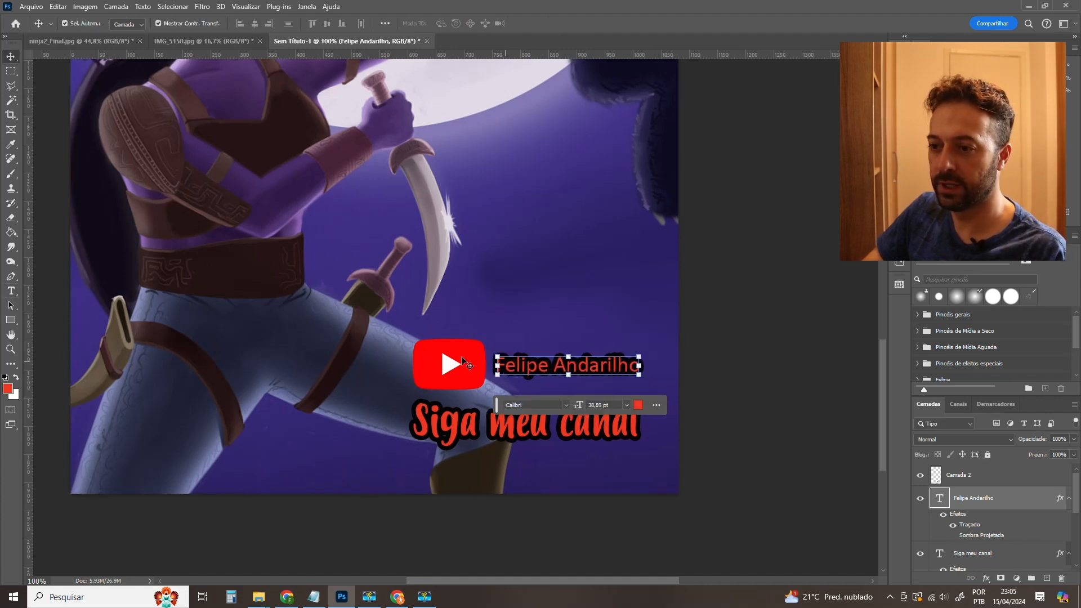
{"action": "key", "text": "Return"}
Nudge the name text slightly down and left beside the logo, and delete its Traçado (stroke) effect.
{"action": "left_click", "coordinate": [529, 367]}
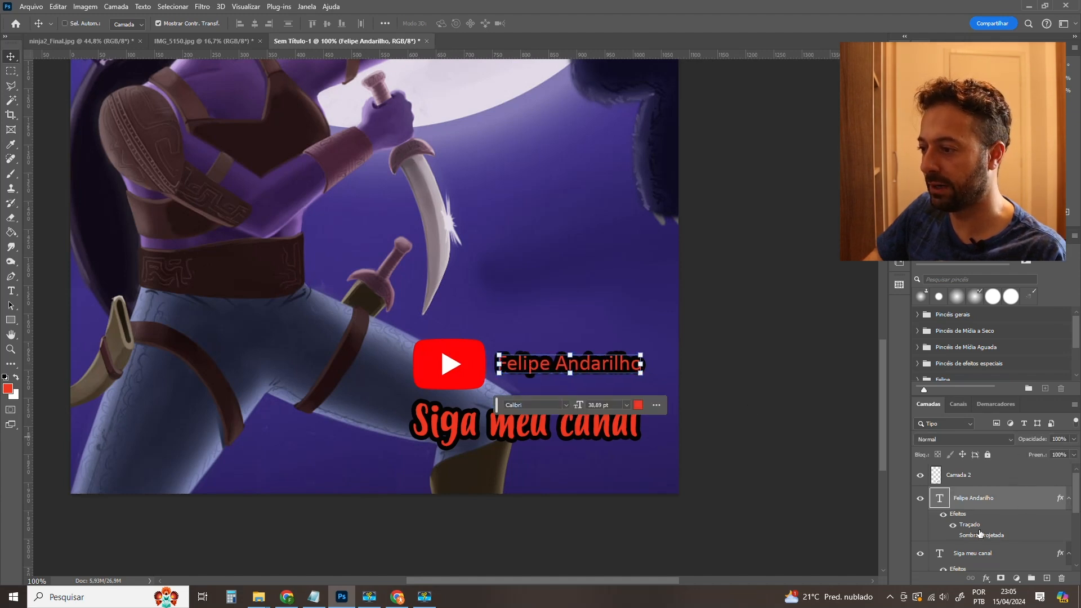
{"action": "key", "text": "Down"}
{"action": "key", "text": "Down"}
{"action": "key", "text": "Down"}
{"action": "key", "text": "Left"}
{"action": "key", "text": "Left"}
{"action": "key", "text": "Left"}
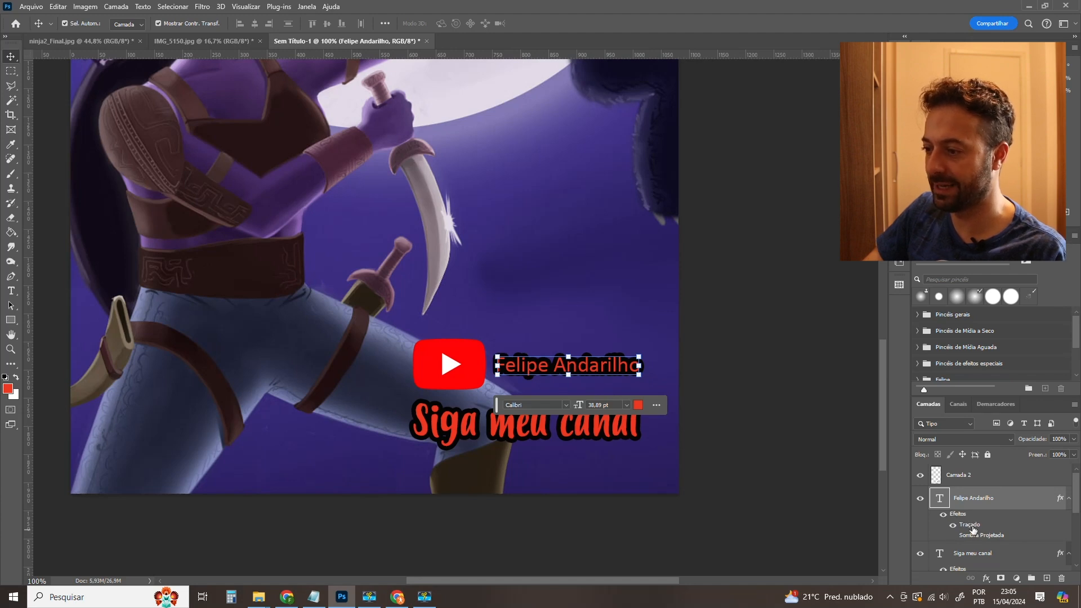
{"action": "mouse_move", "coordinate": [972, 526]}
{"action": "left_mouse_down"}
{"action": "mouse_move", "coordinate": [1039, 579]}
{"action": "mouse_move", "coordinate": [1061, 580]}
{"action": "left_mouse_up"}
{"action": "left_click", "coordinate": [829, 391]}
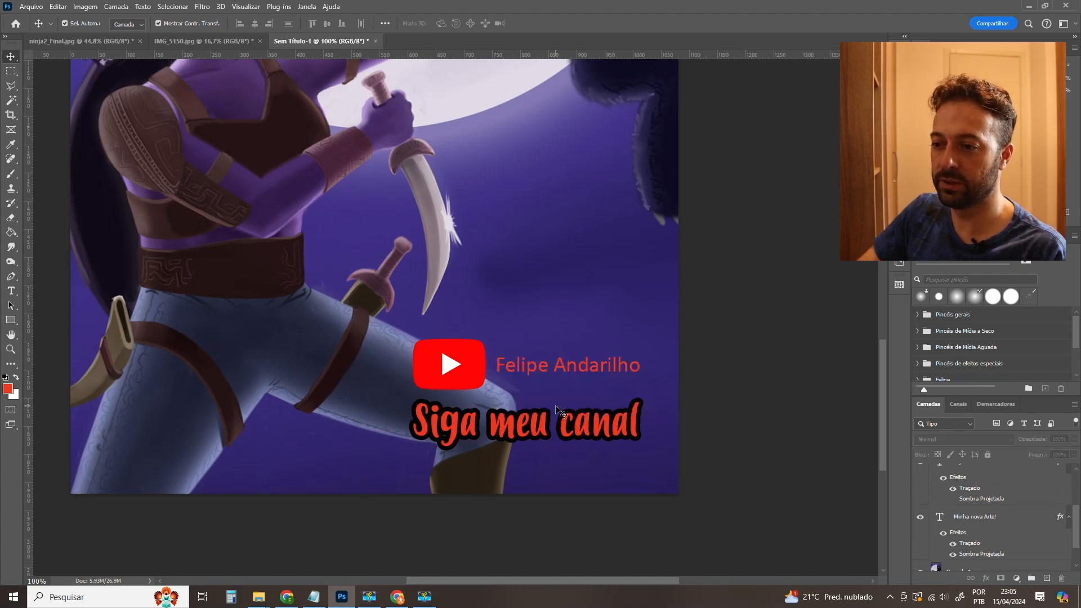
Increase the black outer stroke size slightly in the layer style of the "Minha nova Arte!" title.
{"action": "key", "text": "ctrl+minus"}
{"action": "key", "text": "ctrl+minus"}
{"action": "key", "text": "ctrl+minus"}
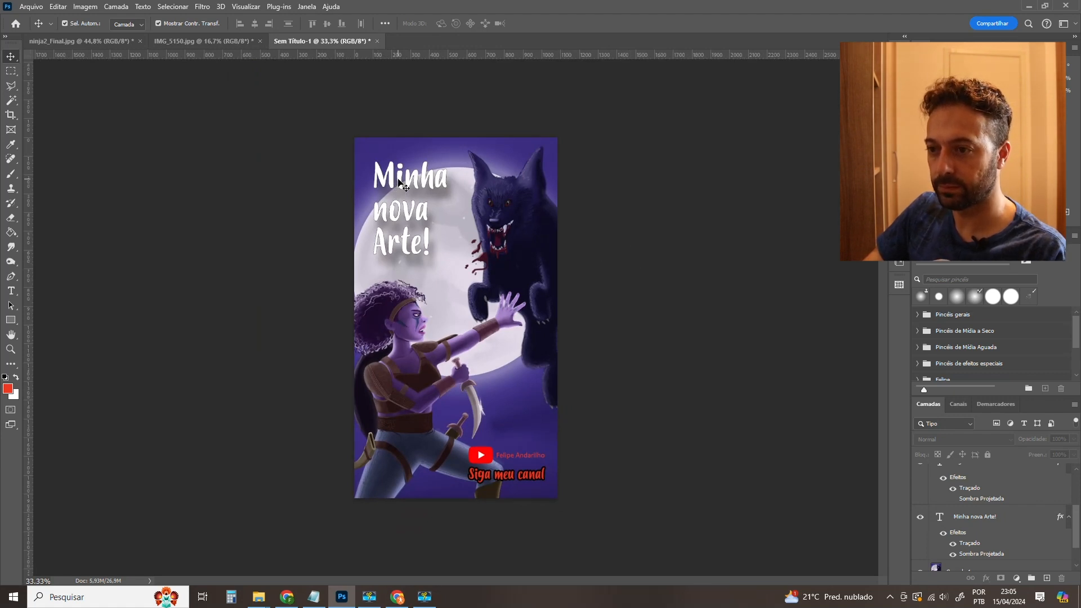
{"action": "key", "text": "ctrl+plus"}
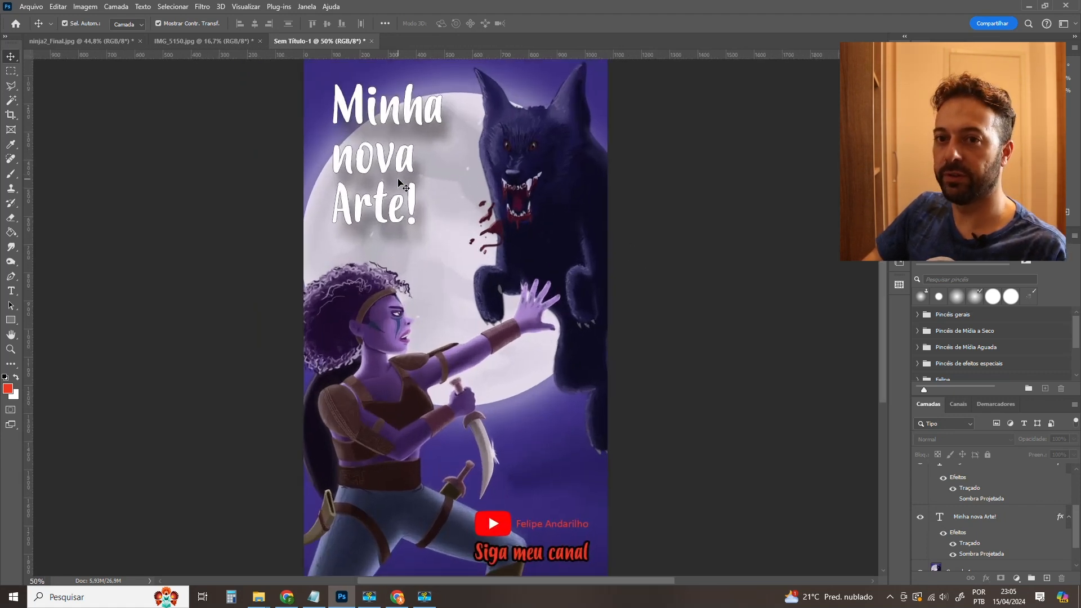
{"action": "left_click", "coordinate": [384, 116]}
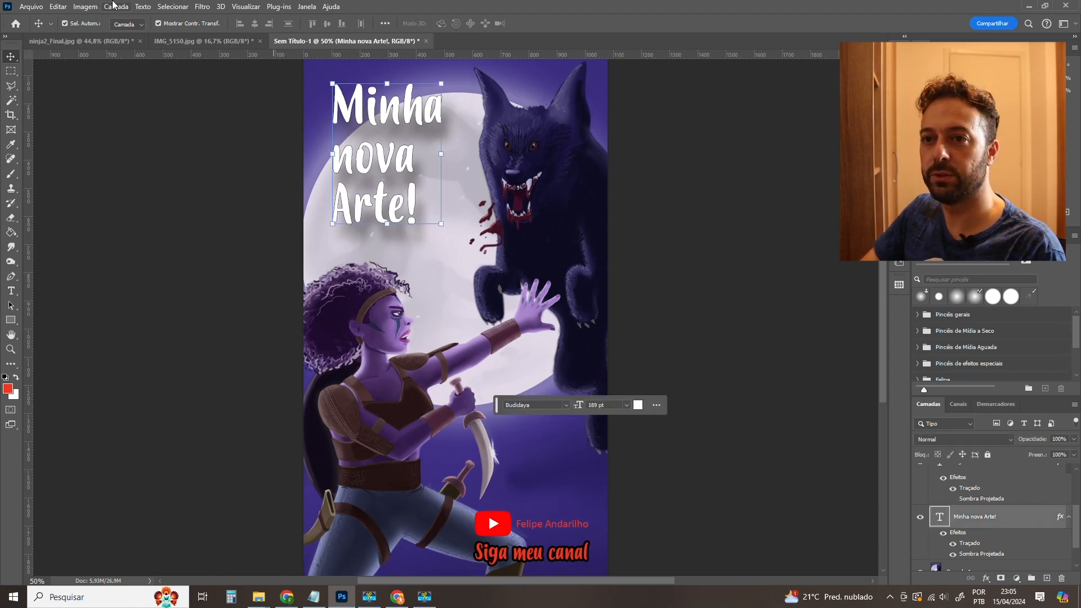
{"action": "double_click", "coordinate": [972, 545]}
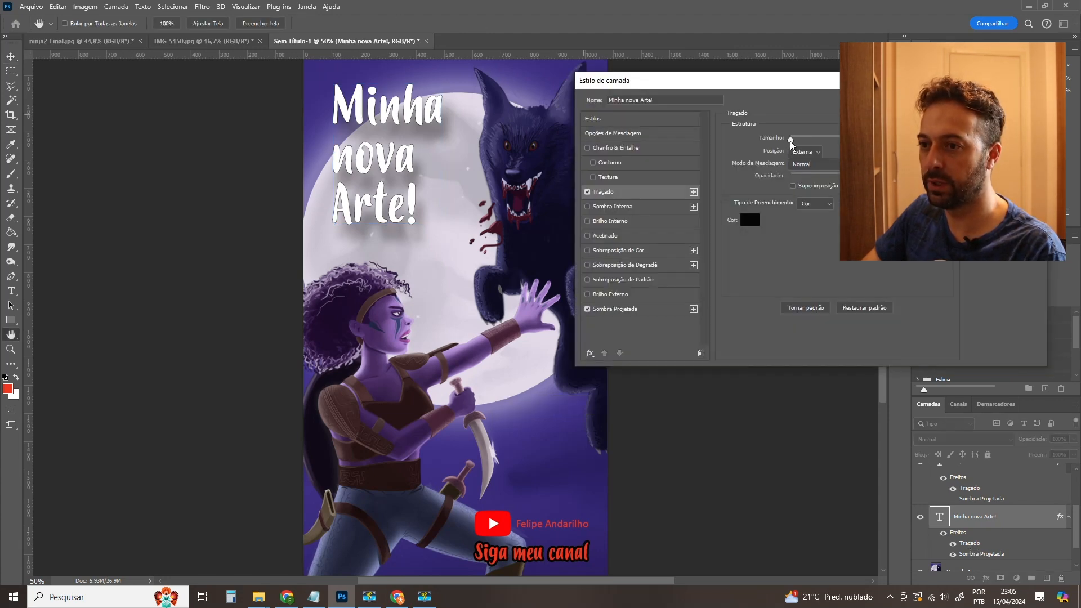
{"action": "left_click_drag", "start_coordinate": [791, 140], "coordinate": [793, 141]}
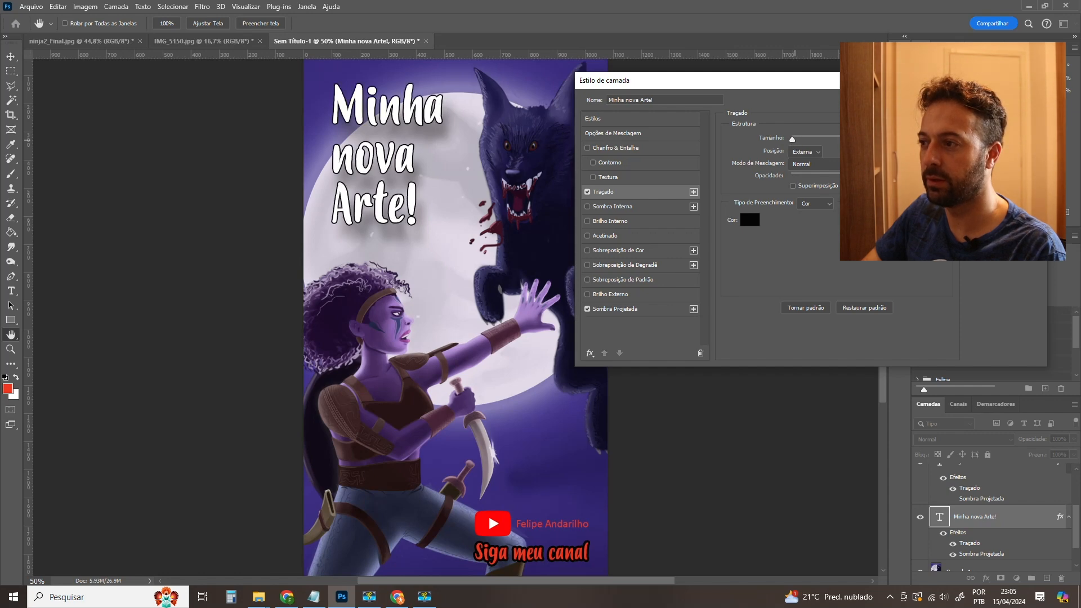
{"action": "key", "text": "Return"}
{"action": "left_click", "coordinate": [769, 245]}
Create a new empty layer directly above the ninja illustration layer, Camada 1.
{"action": "key", "text": "ctrl+minus"}
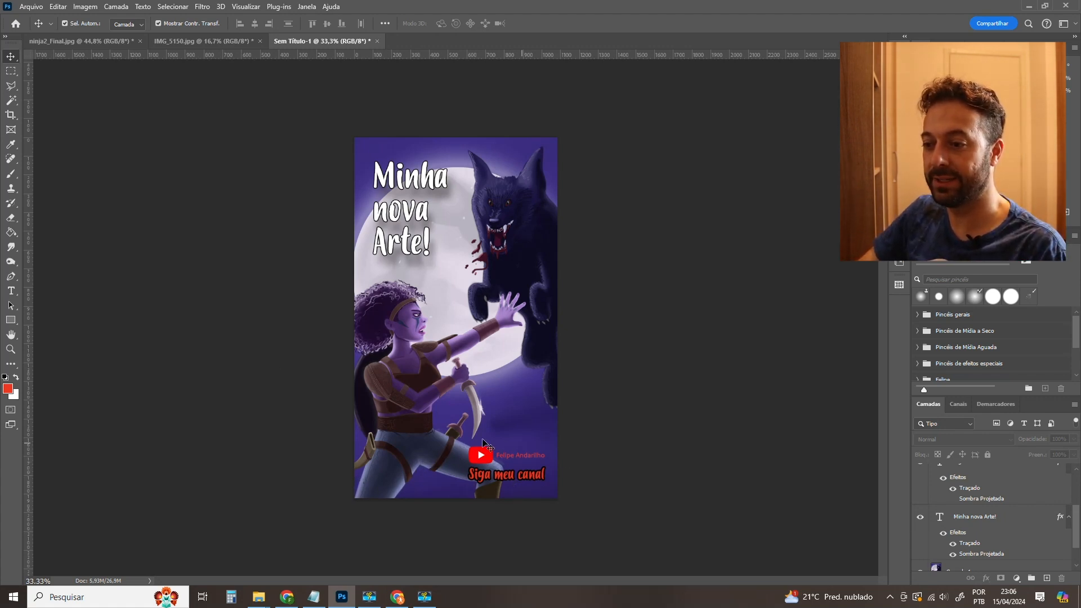
{"action": "scroll", "coordinate": [979, 527], "scroll_direction": "down", "scroll_amount": 2}
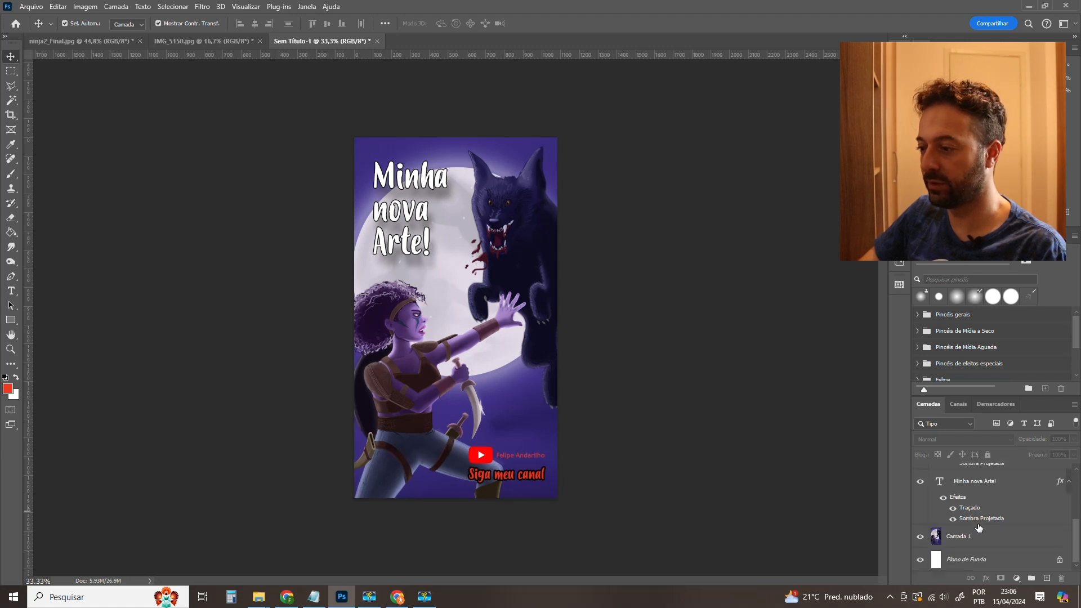
{"action": "left_click", "coordinate": [963, 539]}
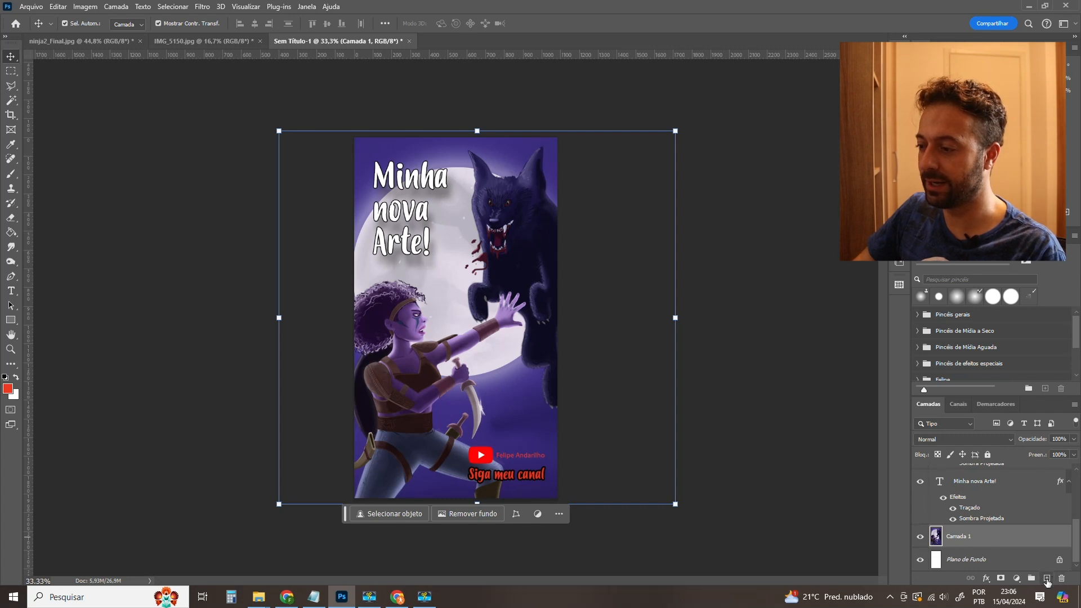
{"action": "left_click", "coordinate": [1047, 578]}
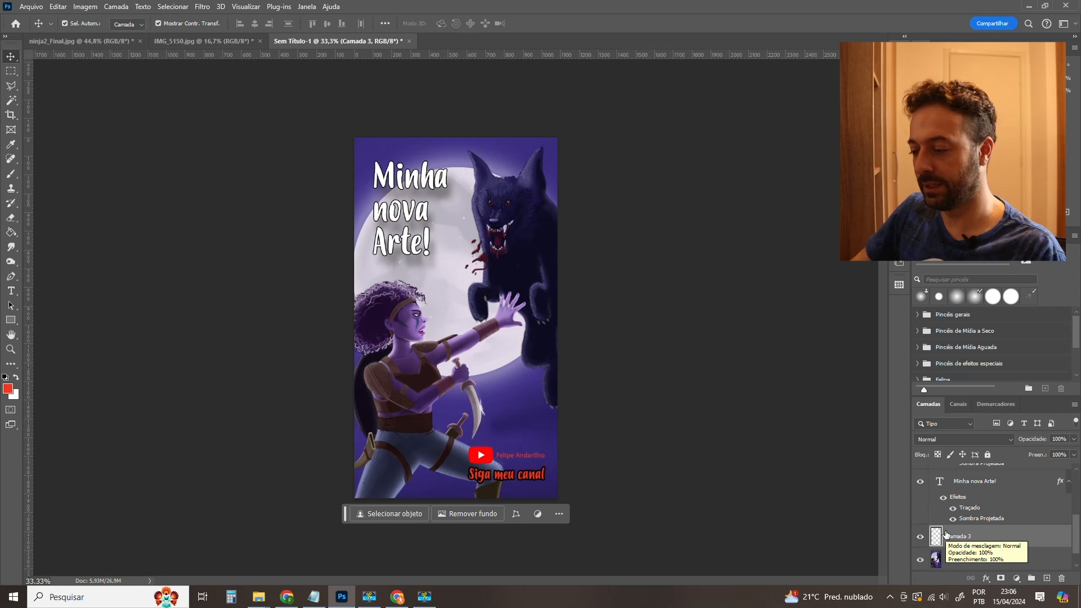
Try the Gradient tool with an orange linear gradient running diagonally across the artwork above the illustration.
{"action": "left_click", "coordinate": [11, 71]}
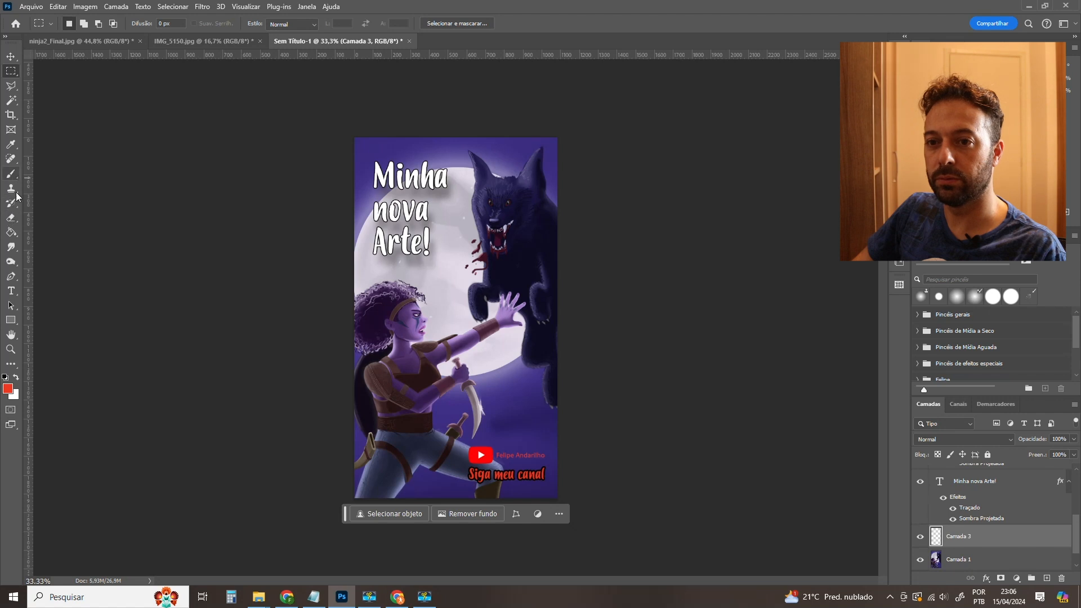
{"action": "right_click", "coordinate": [11, 234]}
{"action": "left_click", "coordinate": [43, 231]}
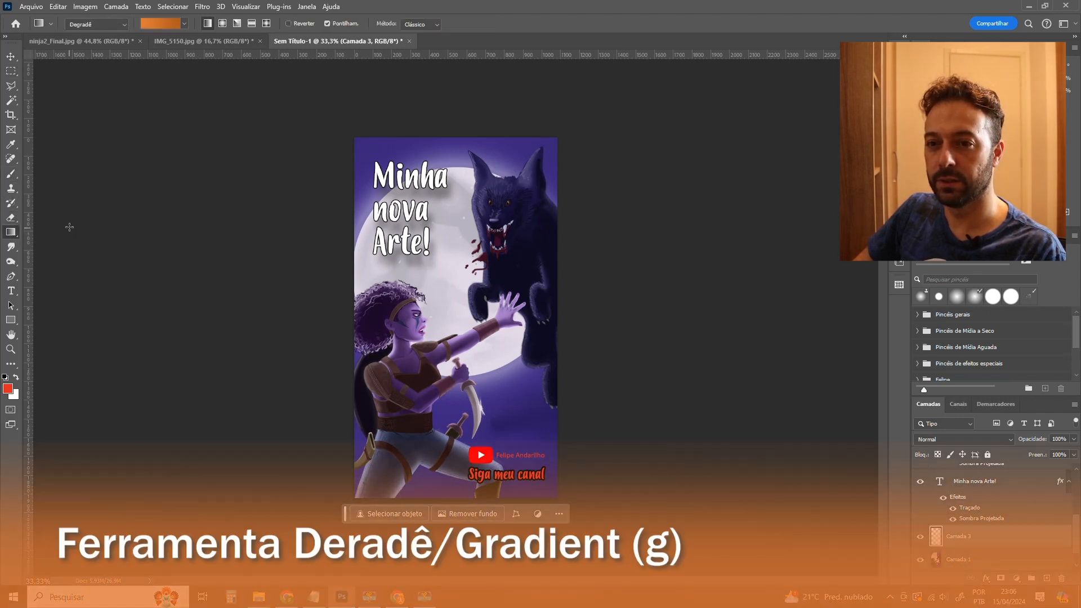
{"action": "left_click_drag", "start_coordinate": [429, 405], "coordinate": [444, 353]}
{"action": "left_click_drag", "start_coordinate": [502, 254], "coordinate": [522, 208]}
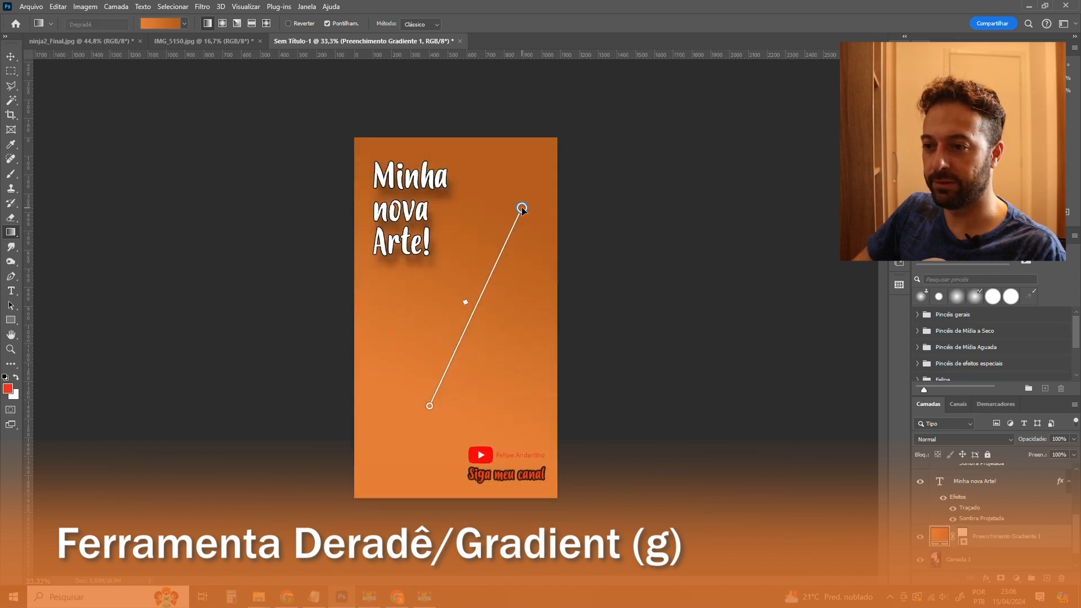
{"action": "left_click_drag", "start_coordinate": [492, 401], "coordinate": [462, 387]}
{"action": "key", "text": "ctrl+z"}
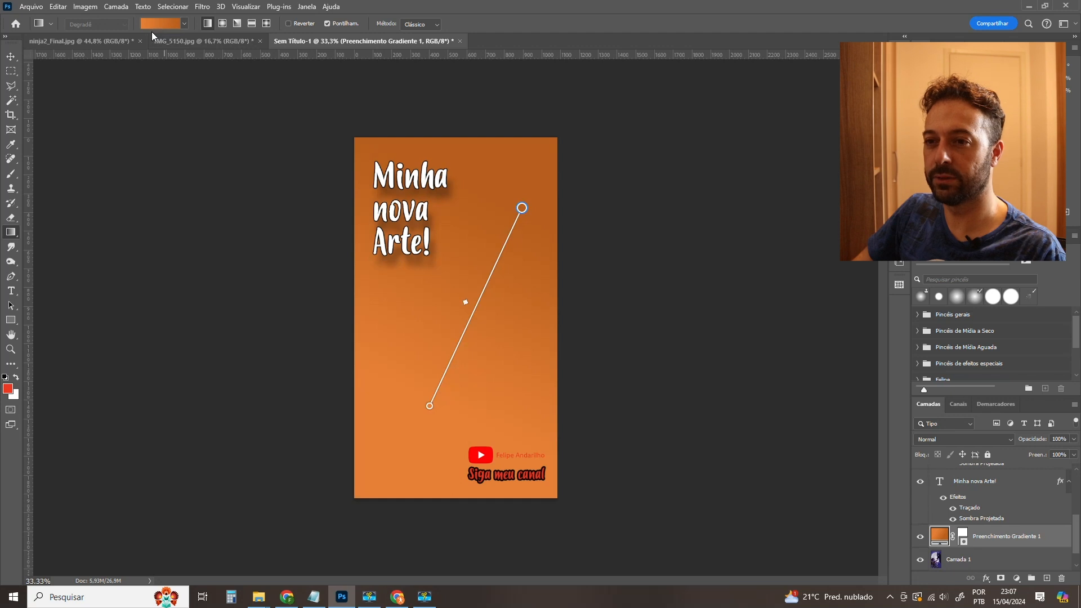
{"action": "key", "text": "ctrl+z"}
Switch the Gradient tool to the Gradiente clássico mode for use on the empty Camada 3 layer.
{"action": "left_click", "coordinate": [154, 22]}
{"action": "left_click", "coordinate": [157, 21]}
{"action": "left_click", "coordinate": [160, 24]}
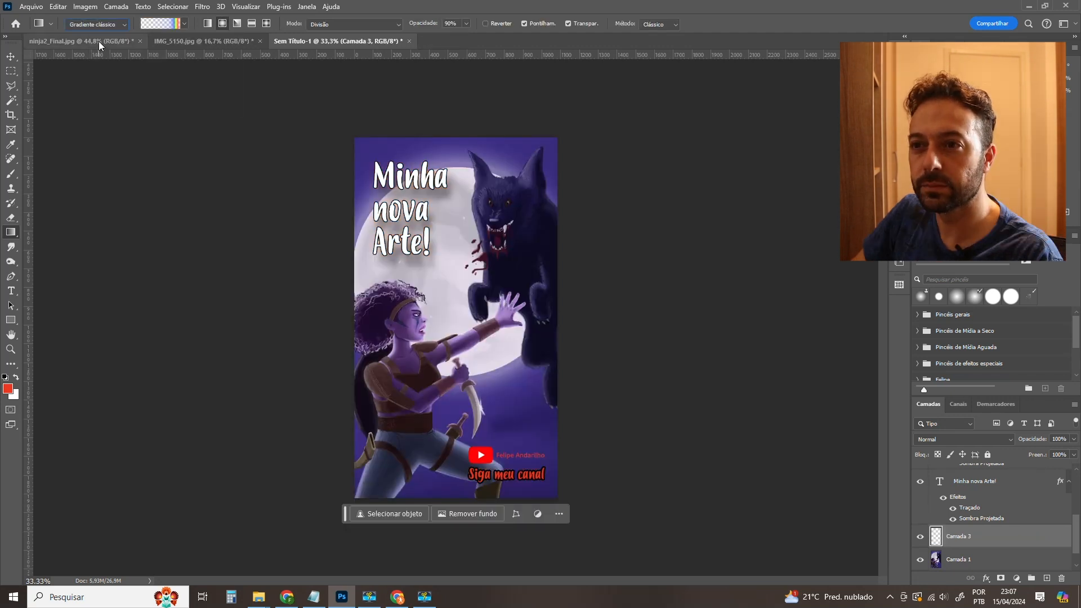
{"action": "left_click", "coordinate": [150, 25]}
{"action": "key", "text": "Escape"}
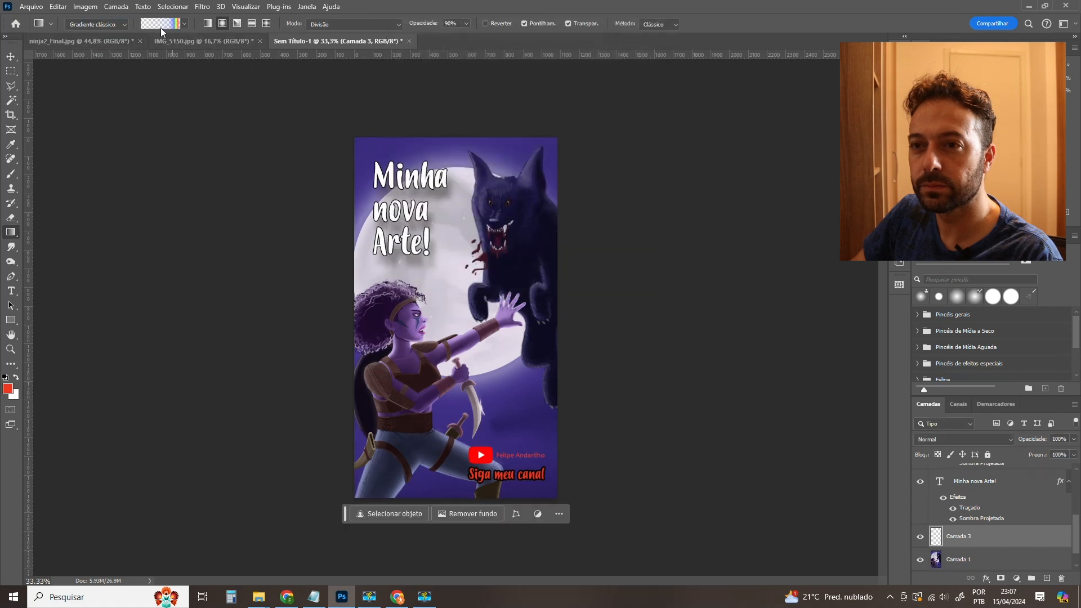
{"action": "right_click", "coordinate": [12, 233]}
{"action": "left_click", "coordinate": [11, 235]}
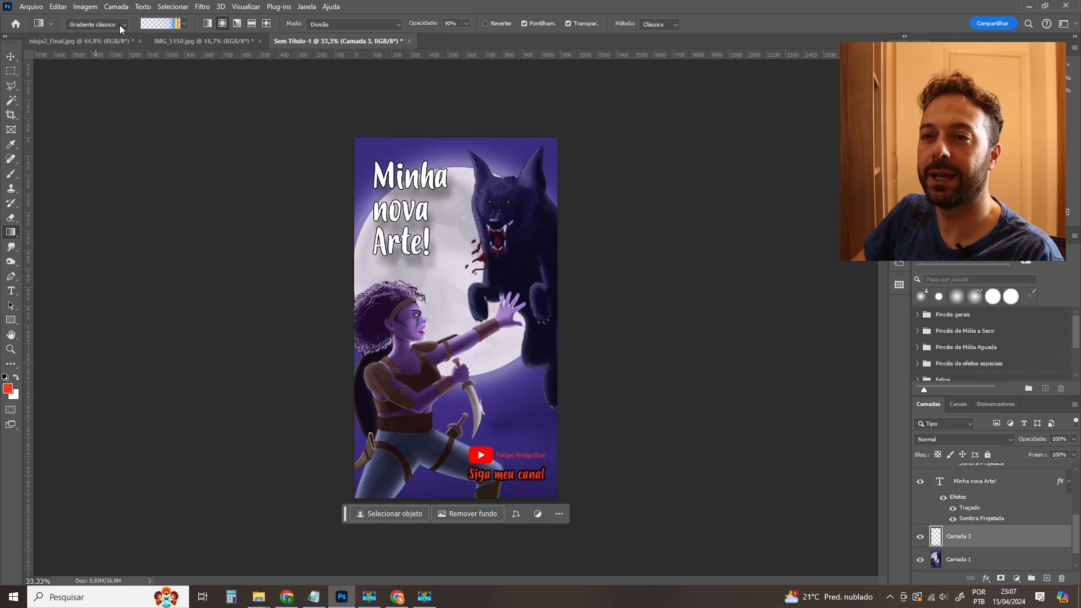
Load the basic gradient preset Do Primeiro Plano para o Plano de Fundo and open it for editing.
{"action": "left_click", "coordinate": [153, 25]}
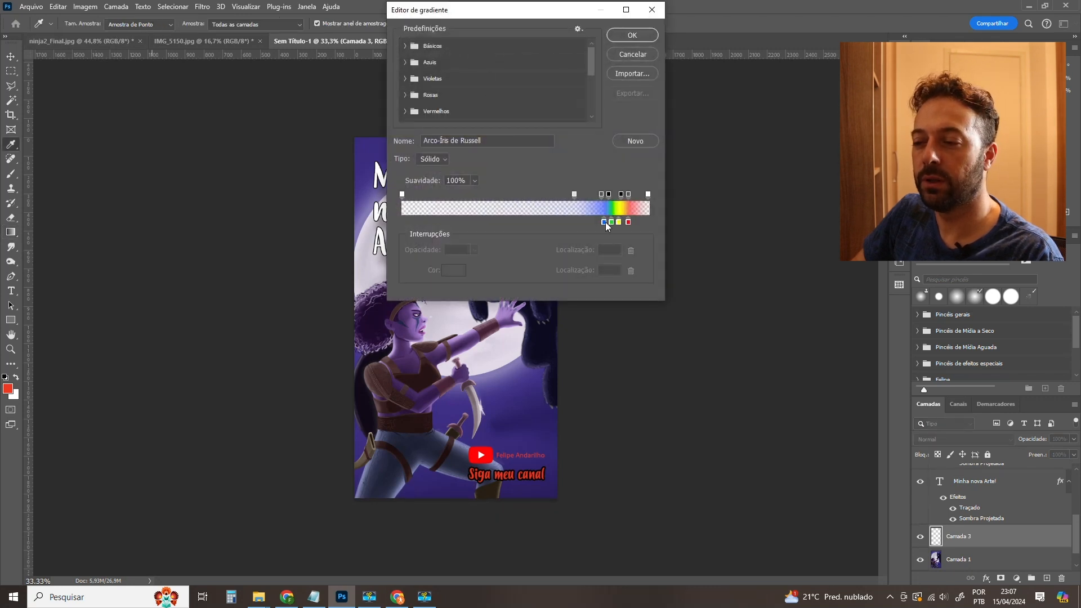
{"action": "left_click", "coordinate": [619, 55]}
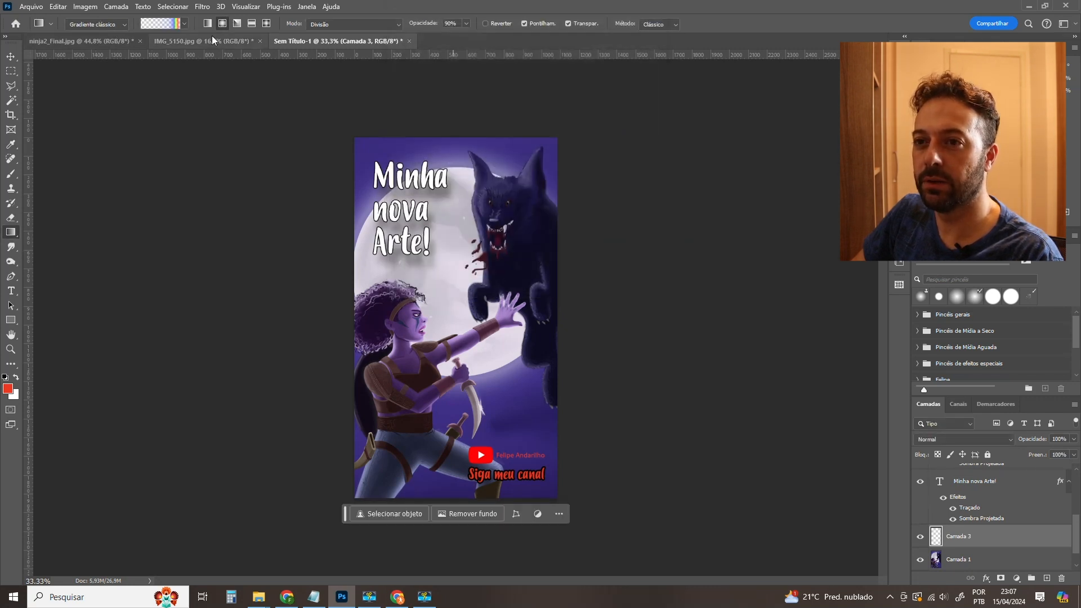
{"action": "left_click", "coordinate": [184, 24]}
{"action": "left_click", "coordinate": [147, 54]}
{"action": "double_click", "coordinate": [113, 68]}
{"action": "left_click", "coordinate": [157, 26]}
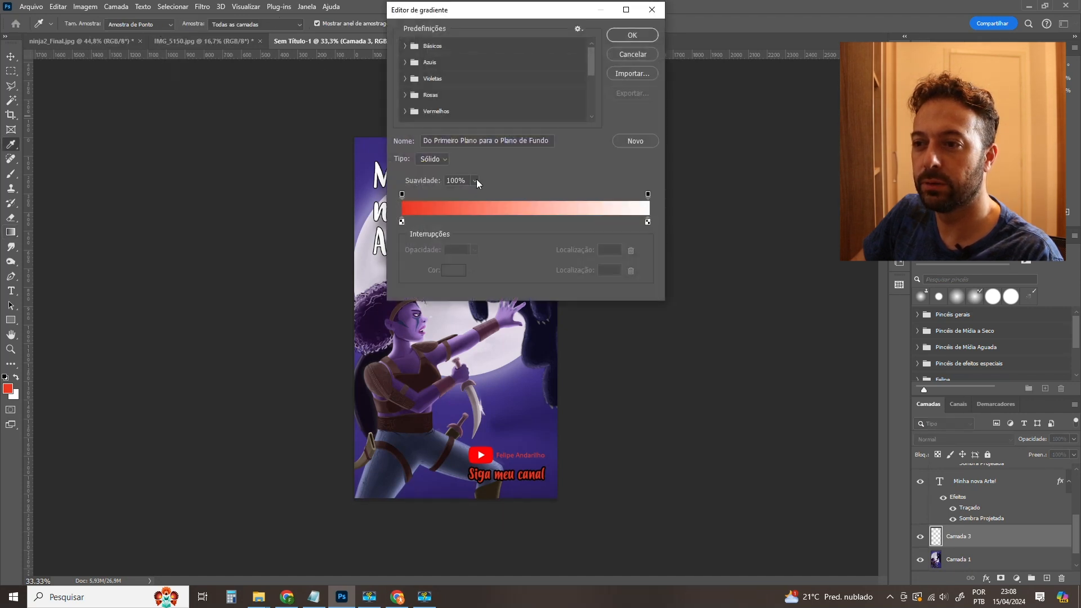
Set the gradient's starting color stop to a dark blue-violet sampled from the artwork's lower area and darkened further.
{"action": "left_click", "coordinate": [401, 221]}
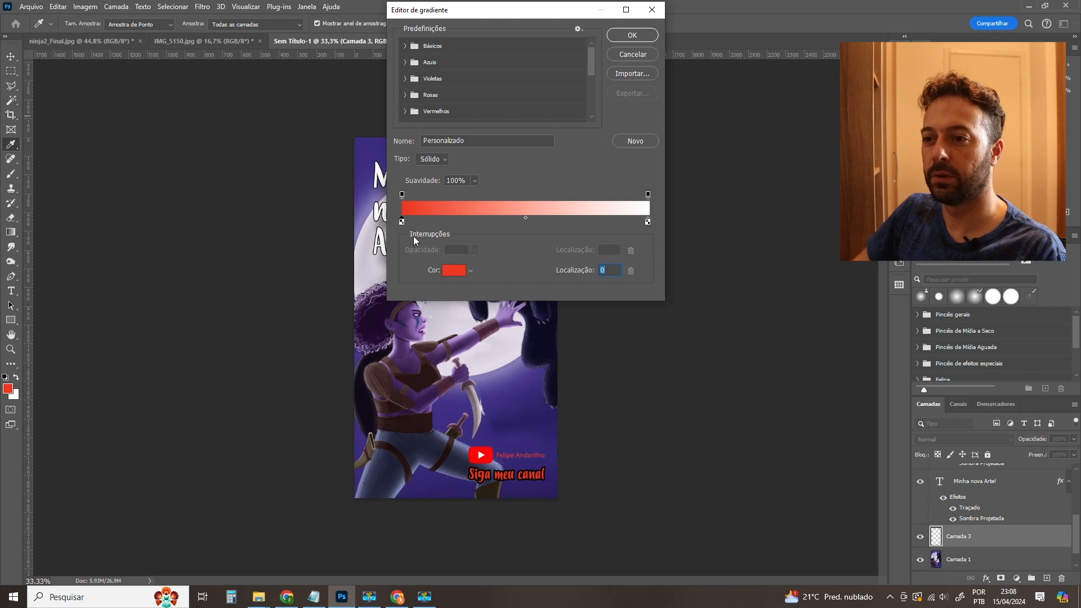
{"action": "left_click", "coordinate": [450, 271]}
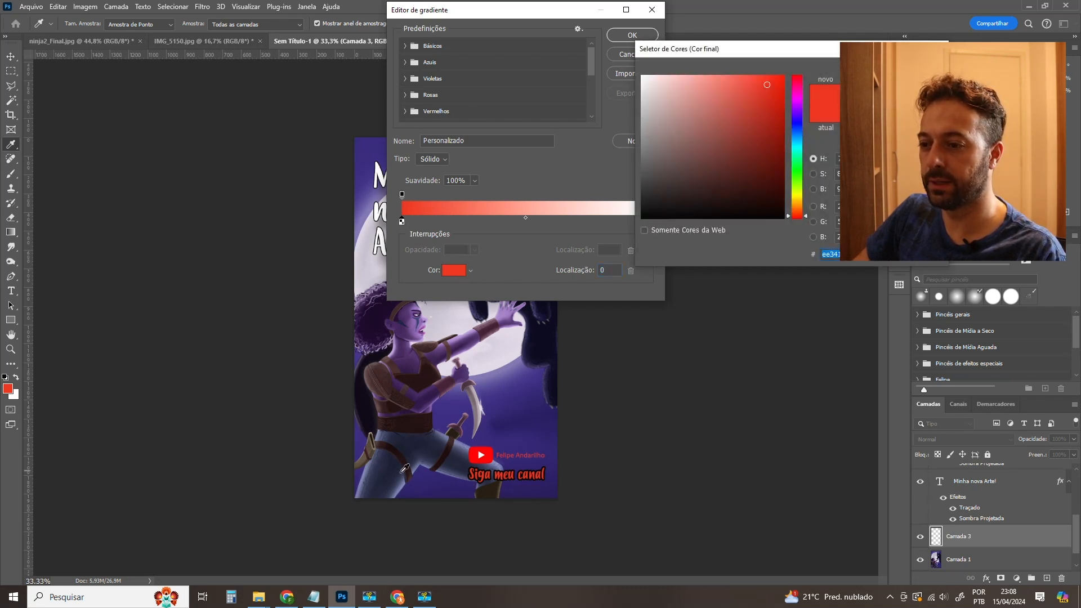
{"action": "left_click_drag", "start_coordinate": [416, 484], "coordinate": [532, 314]}
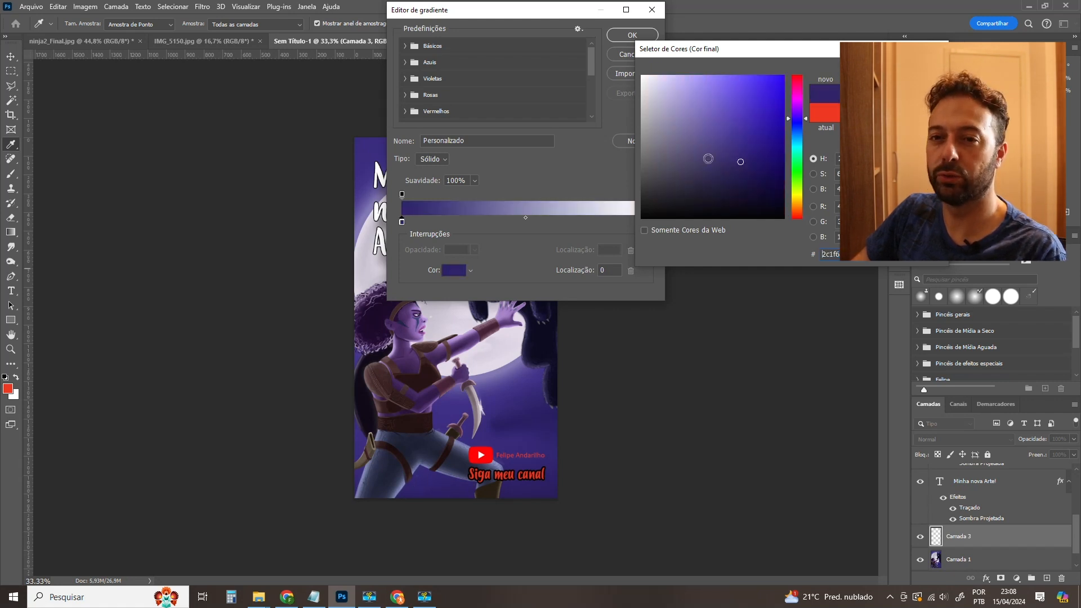
{"action": "left_click_drag", "start_coordinate": [743, 164], "coordinate": [739, 193]}
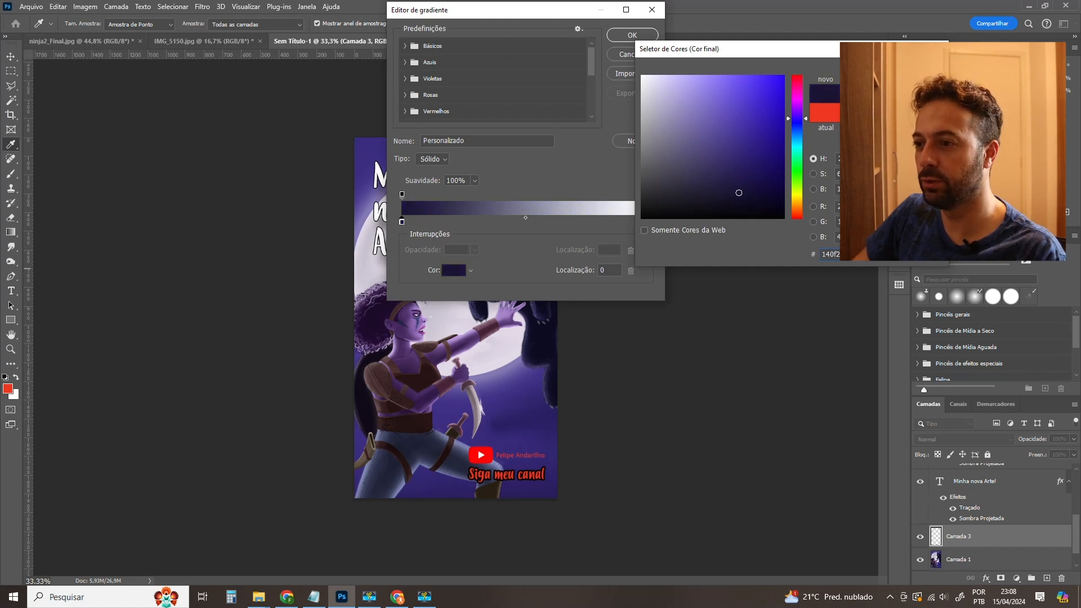
{"action": "key", "text": "Return"}
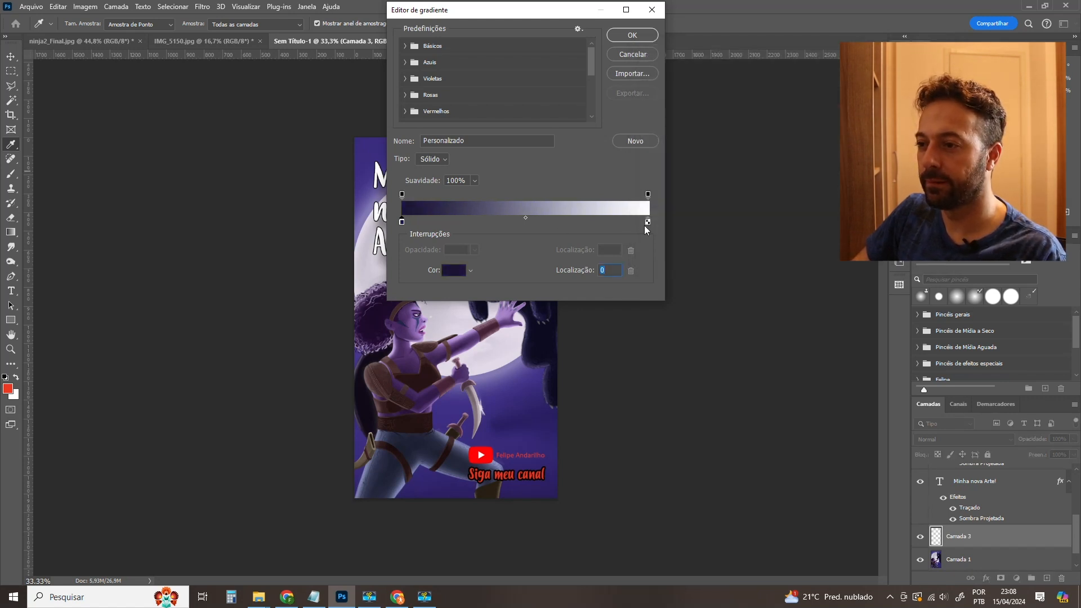
Change the gradient's ending color stop from white to a dark blue-violet sampled from the artwork and slightly darkened.
{"action": "left_click", "coordinate": [649, 221]}
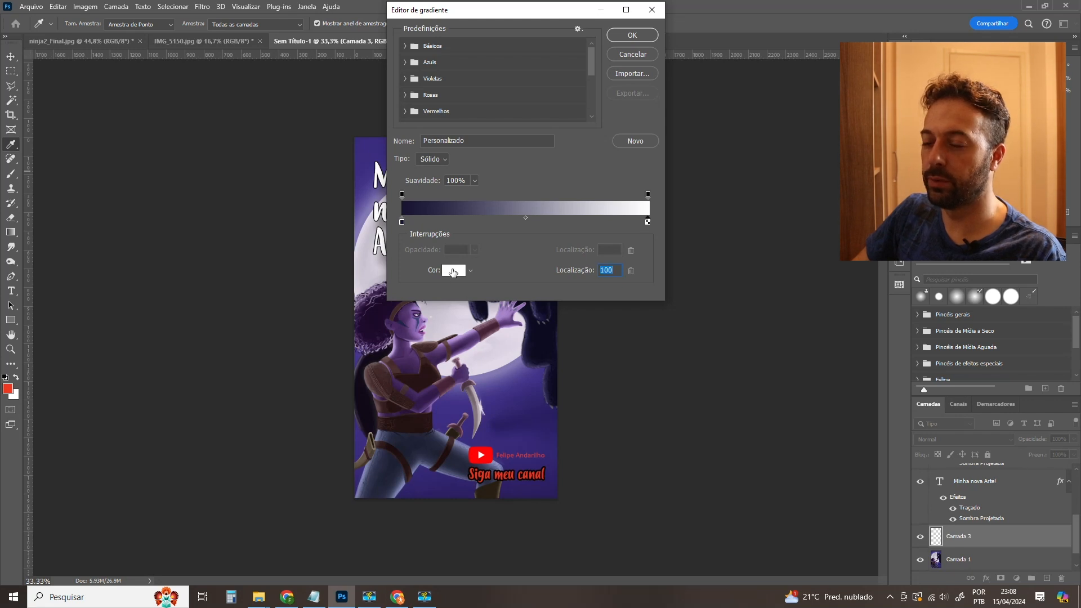
{"action": "left_click", "coordinate": [453, 271]}
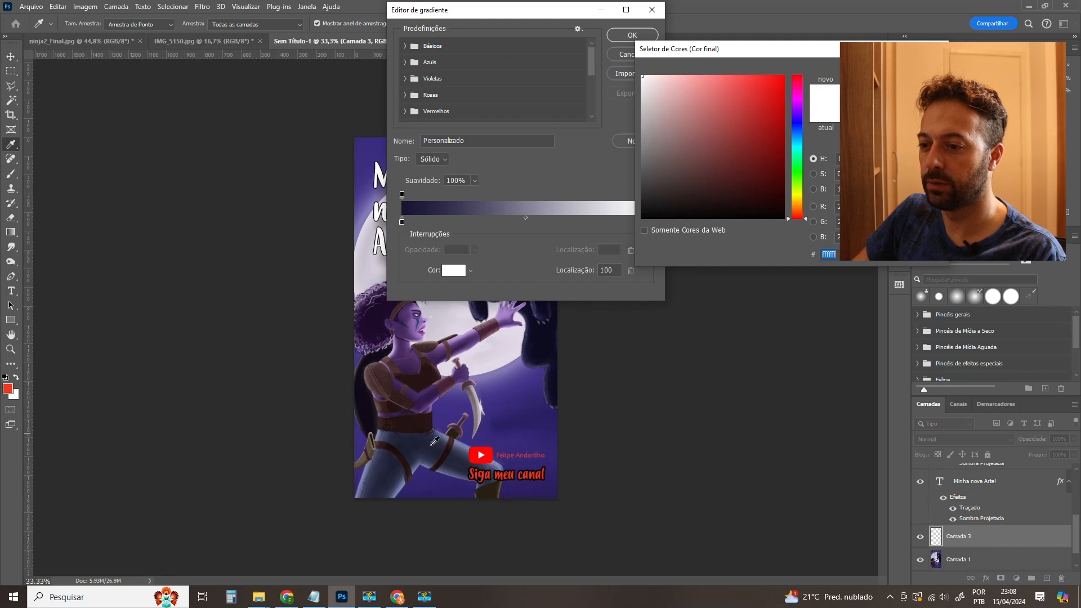
{"action": "left_click", "coordinate": [437, 482]}
{"action": "left_click", "coordinate": [749, 183]}
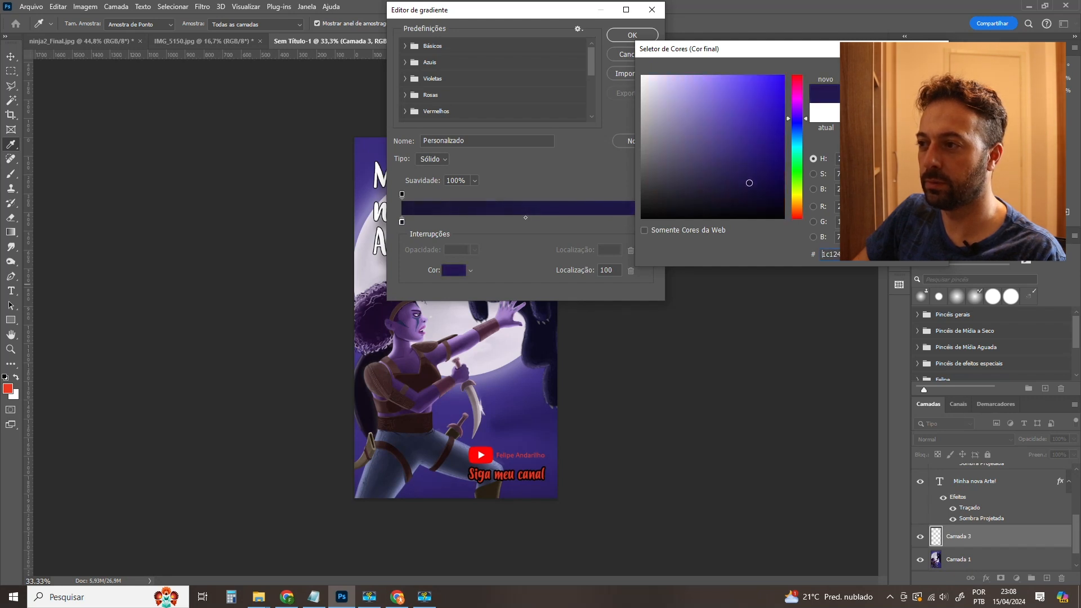
{"action": "left_click_drag", "start_coordinate": [748, 183], "coordinate": [747, 185]}
{"action": "key", "text": "Return"}
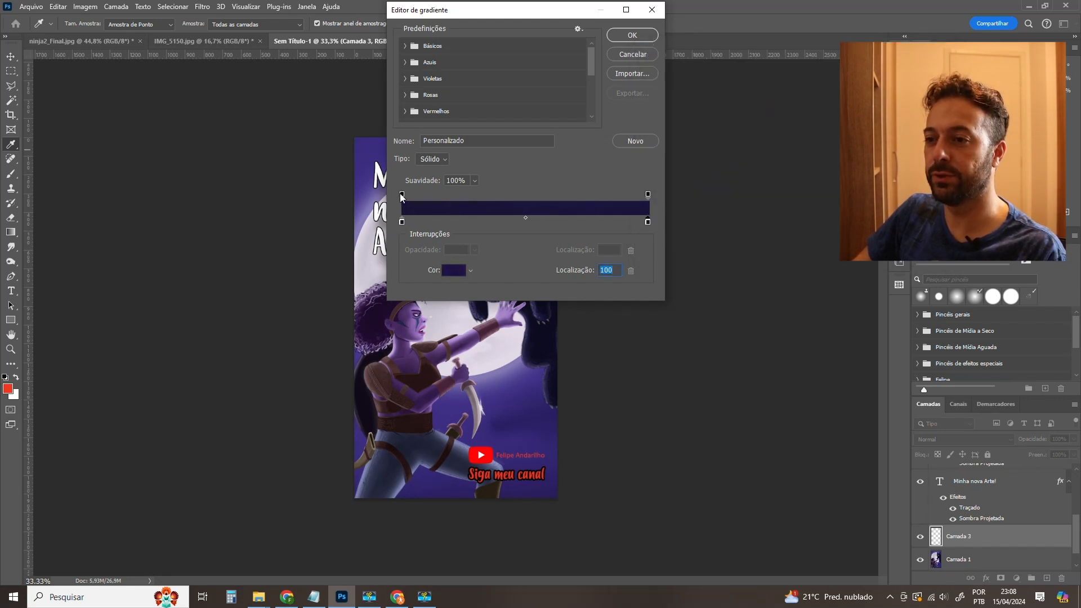
Set the gradient's ending opacity stop to 0% and accept the edited gradient.
{"action": "left_click", "coordinate": [647, 194]}
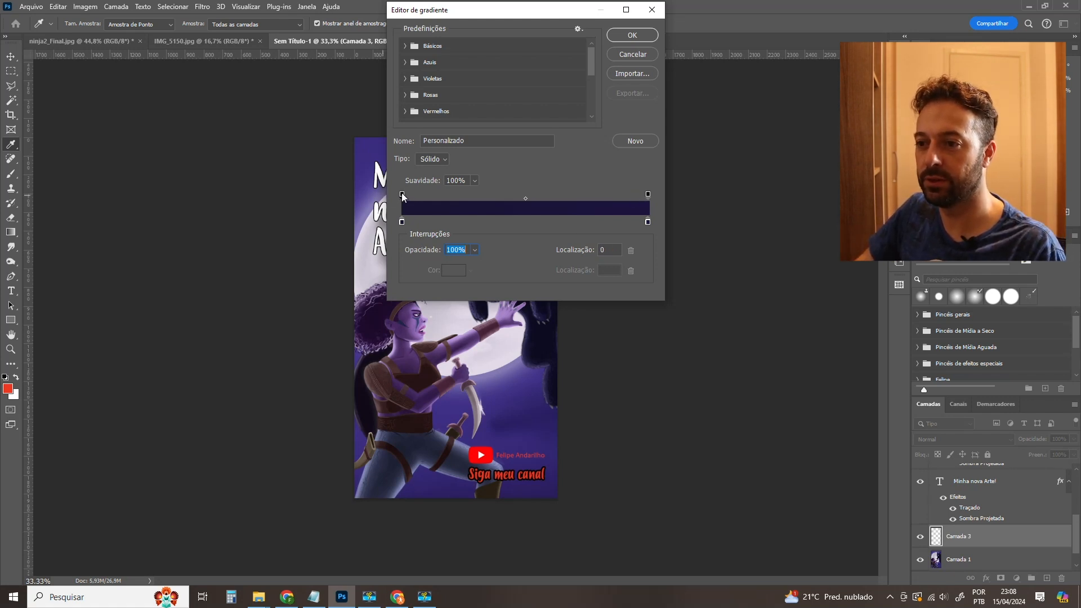
{"action": "left_click", "coordinate": [474, 250]}
{"action": "left_click_drag", "start_coordinate": [471, 262], "coordinate": [411, 272]}
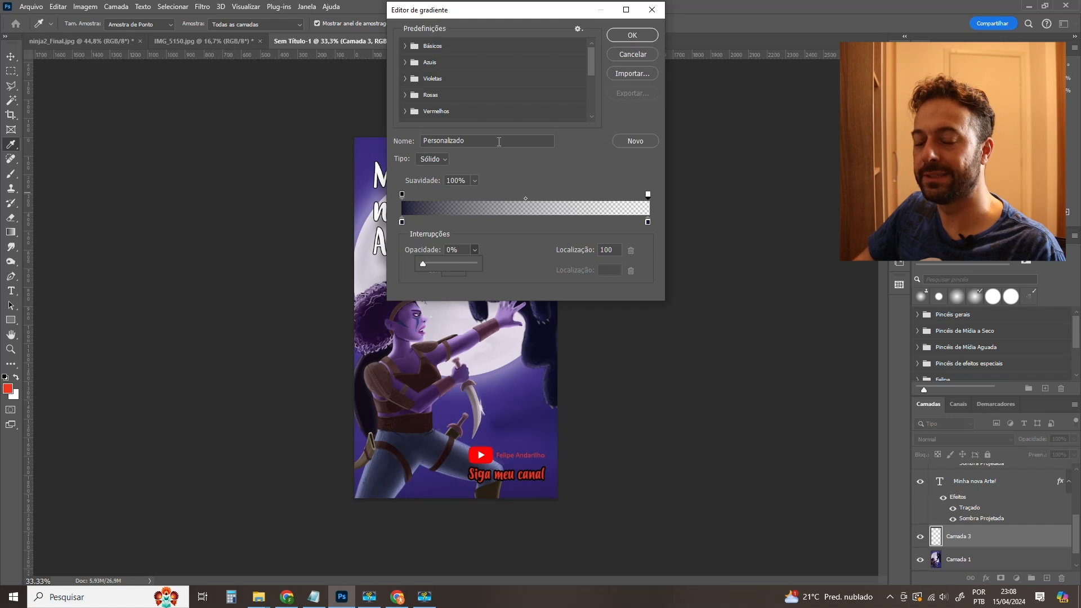
{"action": "left_click", "coordinate": [623, 41]}
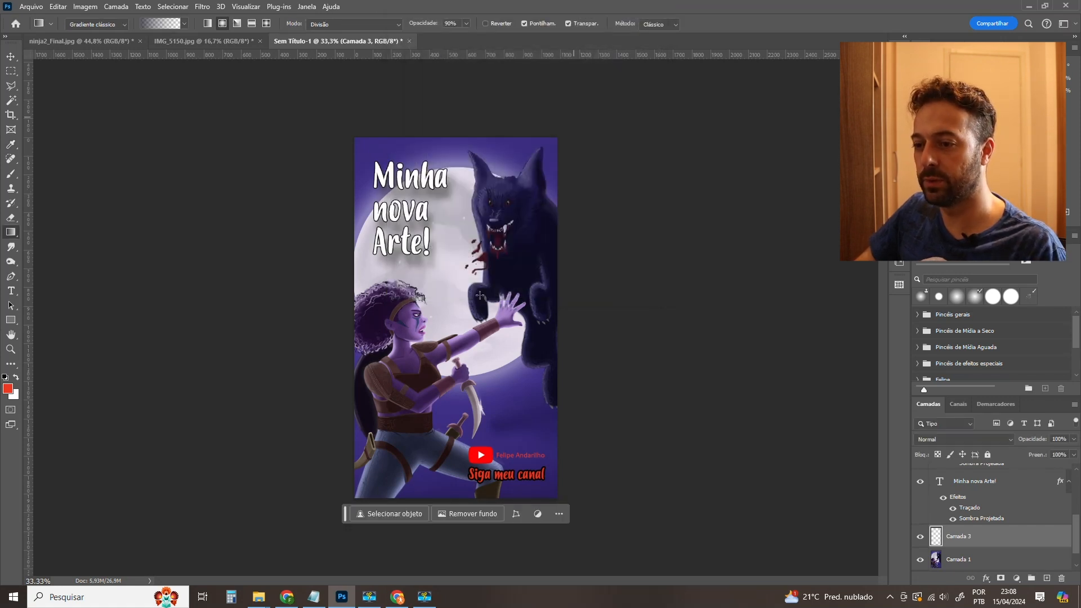
Try several dark violet gradients rising from the artwork's lower part on Camada 3, undoing each attempt.
{"action": "left_click_drag", "start_coordinate": [456, 451], "coordinate": [461, 214]}
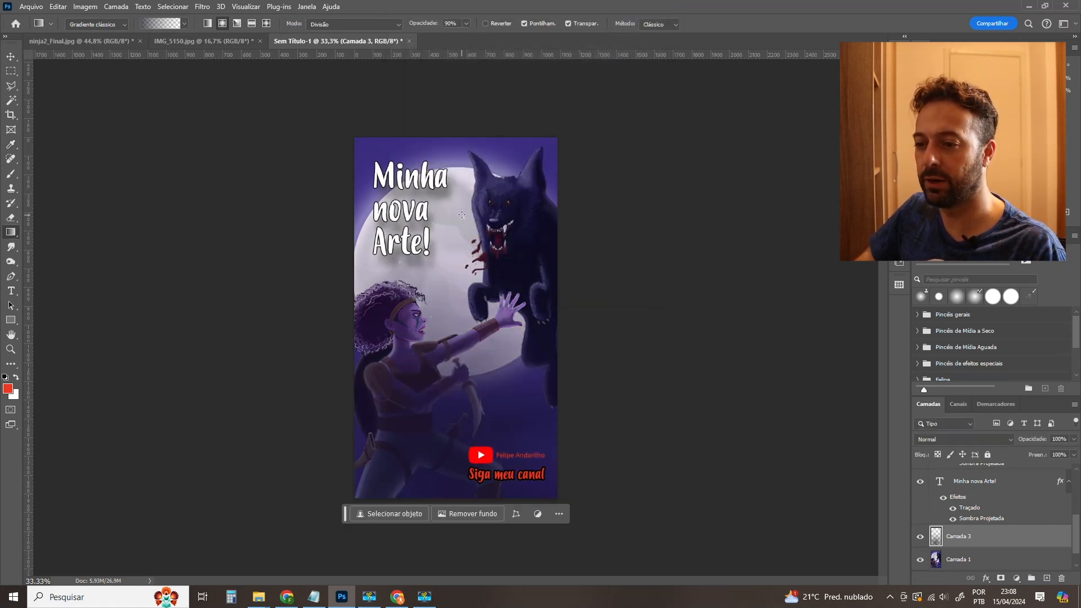
{"action": "key", "text": "ctrl+z"}
{"action": "left_click_drag", "start_coordinate": [451, 433], "coordinate": [461, 183]}
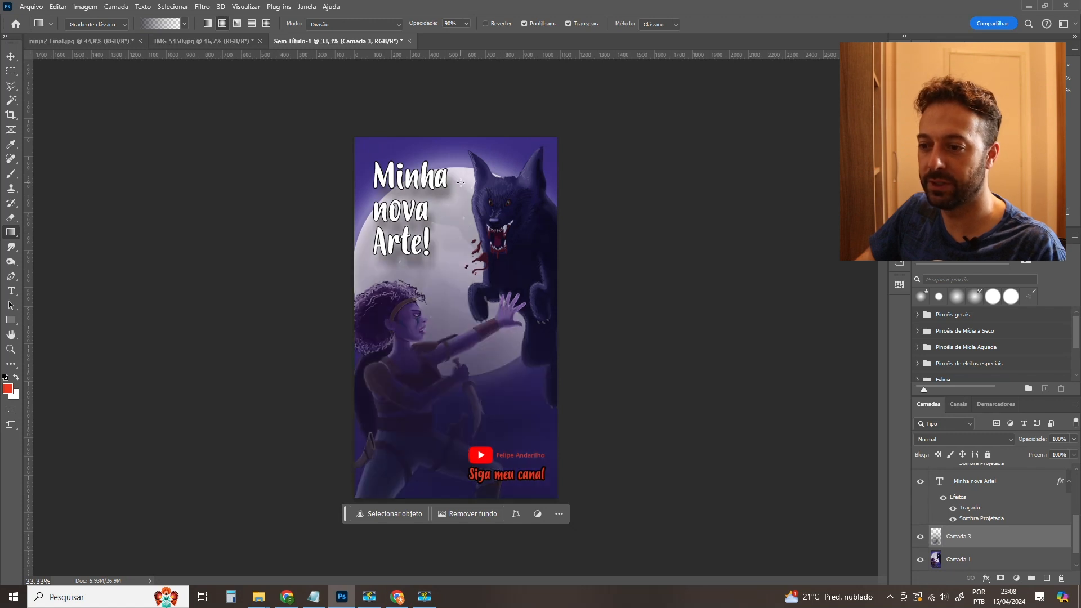
{"action": "key", "text": "ctrl+z"}
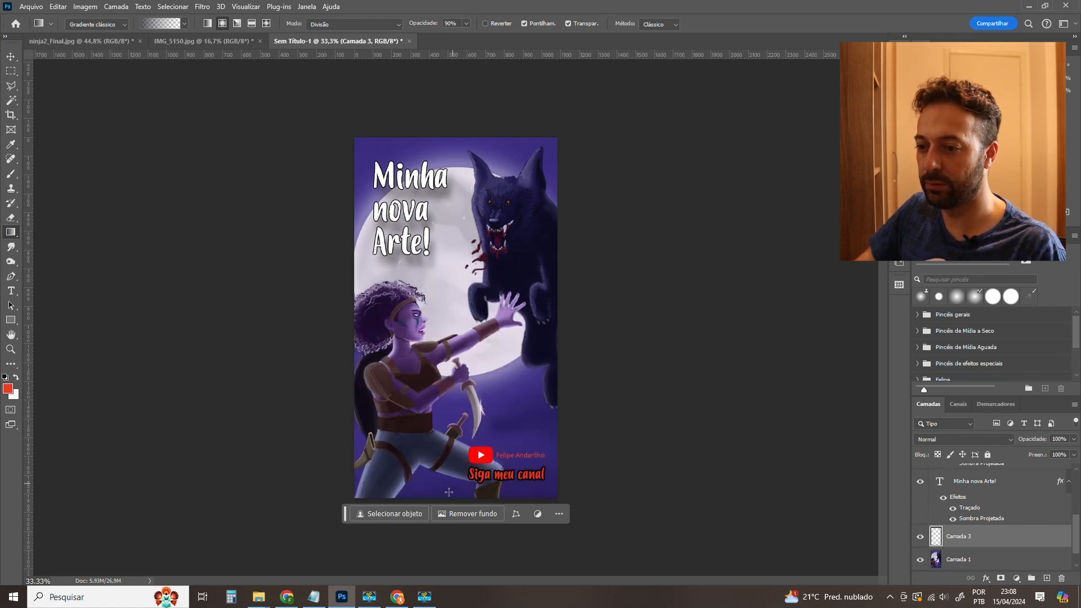
{"action": "left_click_drag", "start_coordinate": [437, 539], "coordinate": [449, 341]}
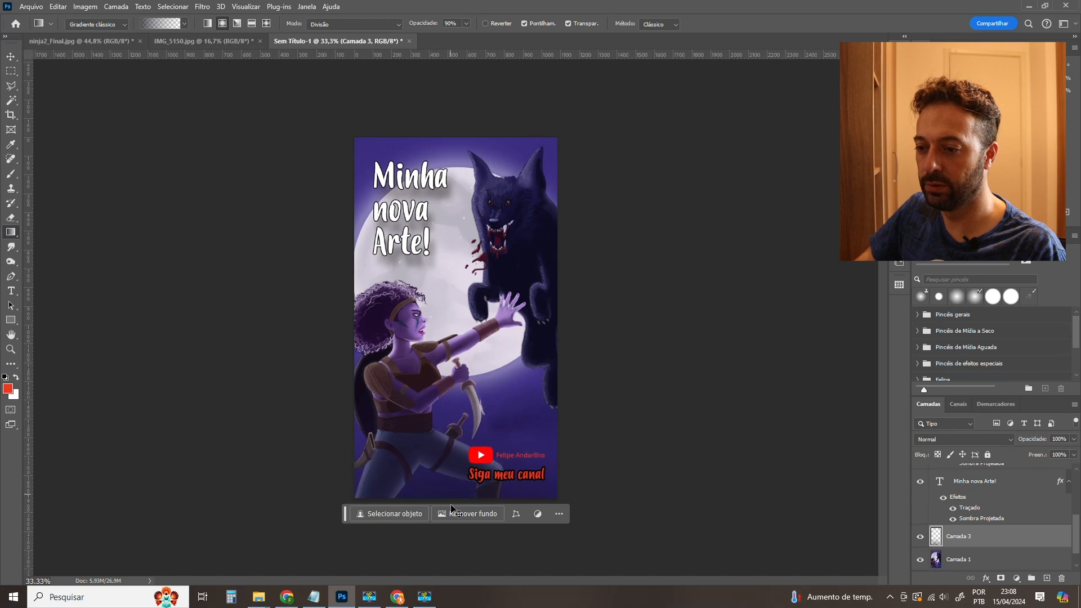
{"action": "key", "text": "ctrl+z"}
{"action": "left_click_drag", "start_coordinate": [444, 540], "coordinate": [452, 363]}
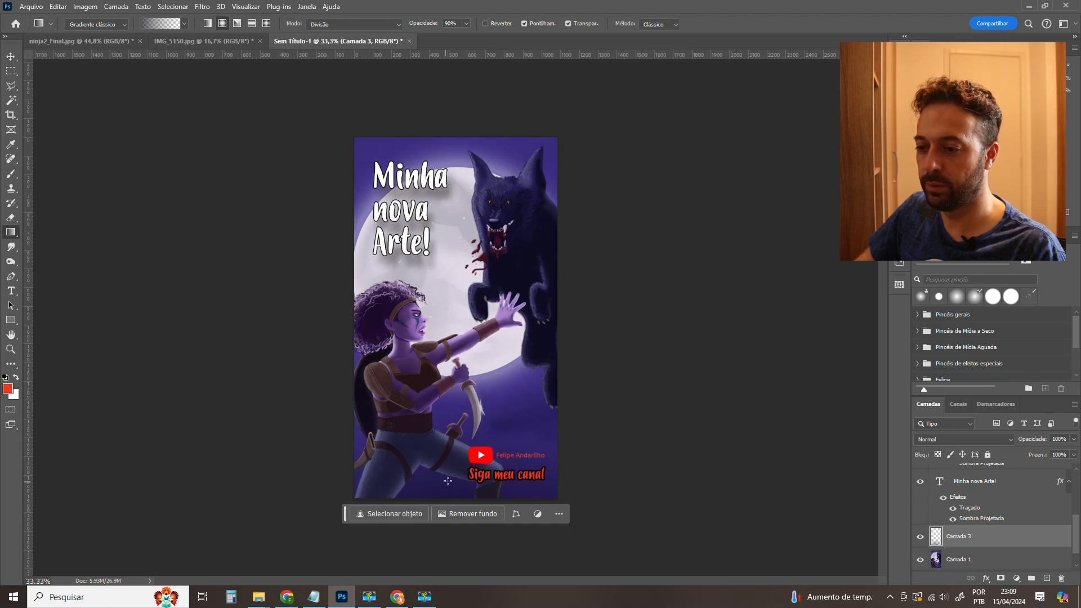
{"action": "key", "text": "ctrl+z"}
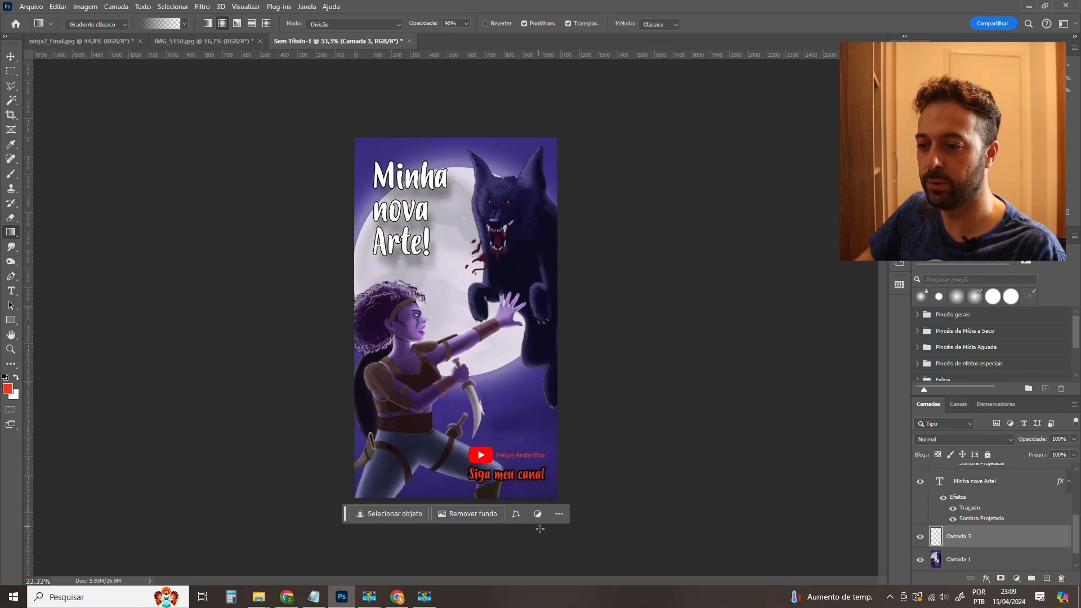
{"action": "left_click_drag", "start_coordinate": [536, 539], "coordinate": [454, 260]}
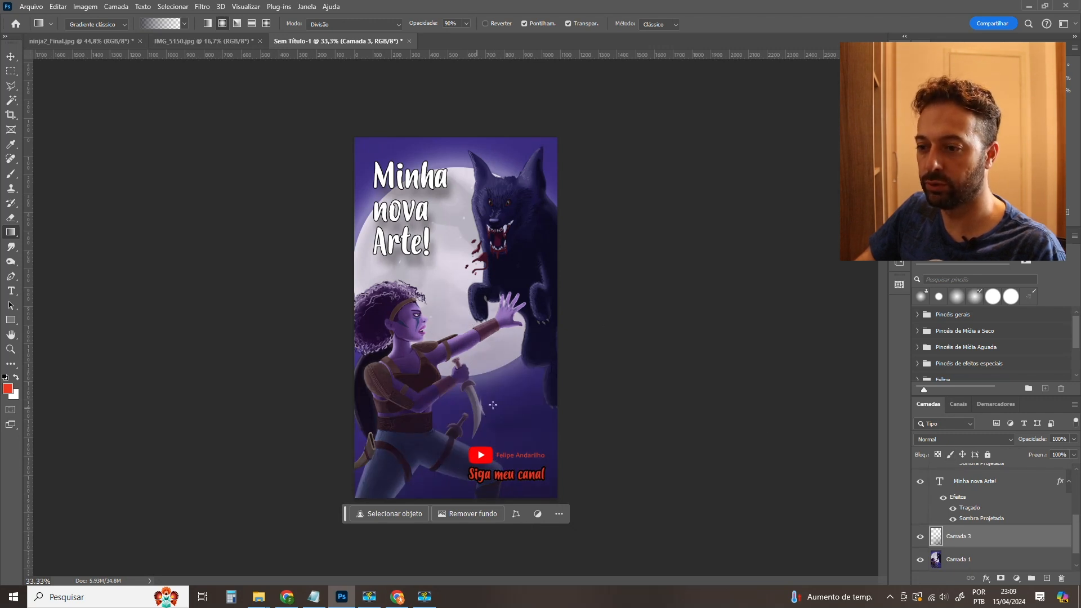
{"action": "key", "text": "ctrl+z"}
Recolor both gradient color stops black, using 000000 for the opaque starting stop, and accept the gradient.
{"action": "left_click", "coordinate": [167, 27]}
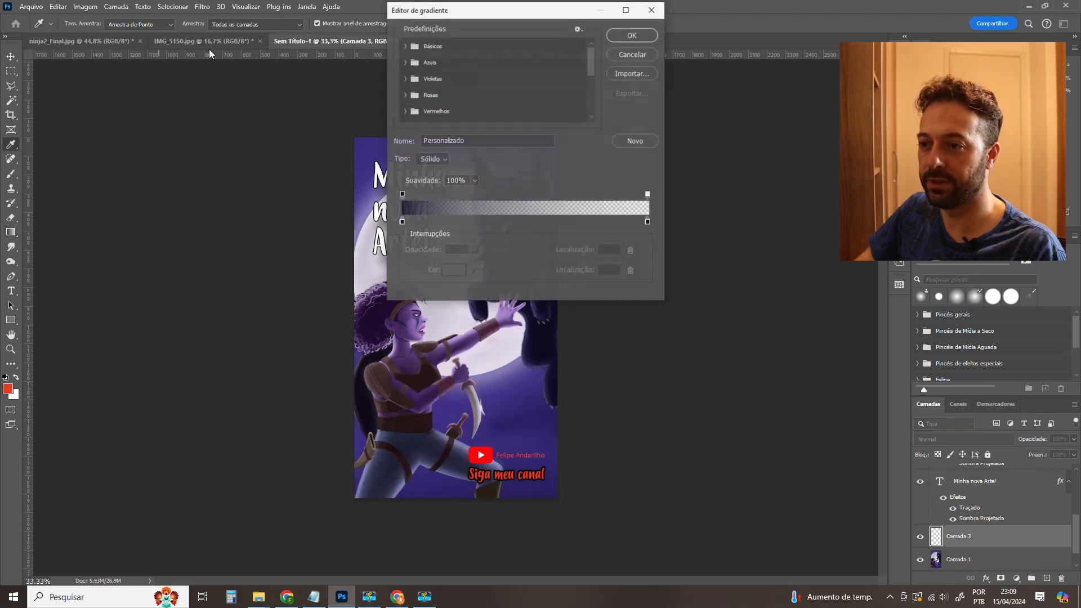
{"action": "left_click", "coordinate": [402, 222]}
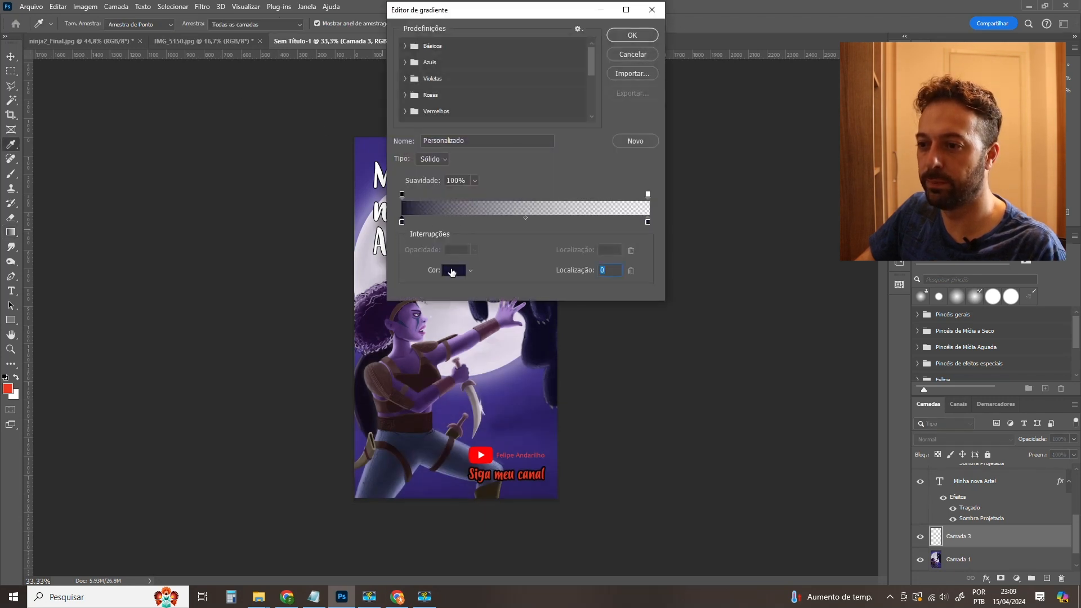
{"action": "left_click", "coordinate": [452, 271]}
{"action": "type", "text": "000000"}
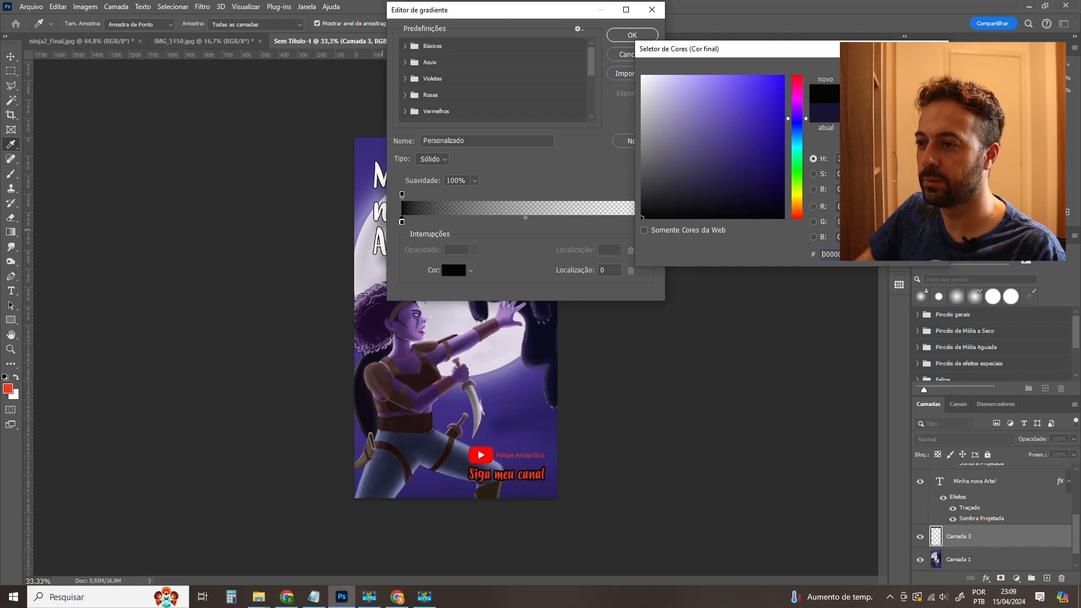
{"action": "key", "text": "Return"}
{"action": "left_click", "coordinate": [647, 221]}
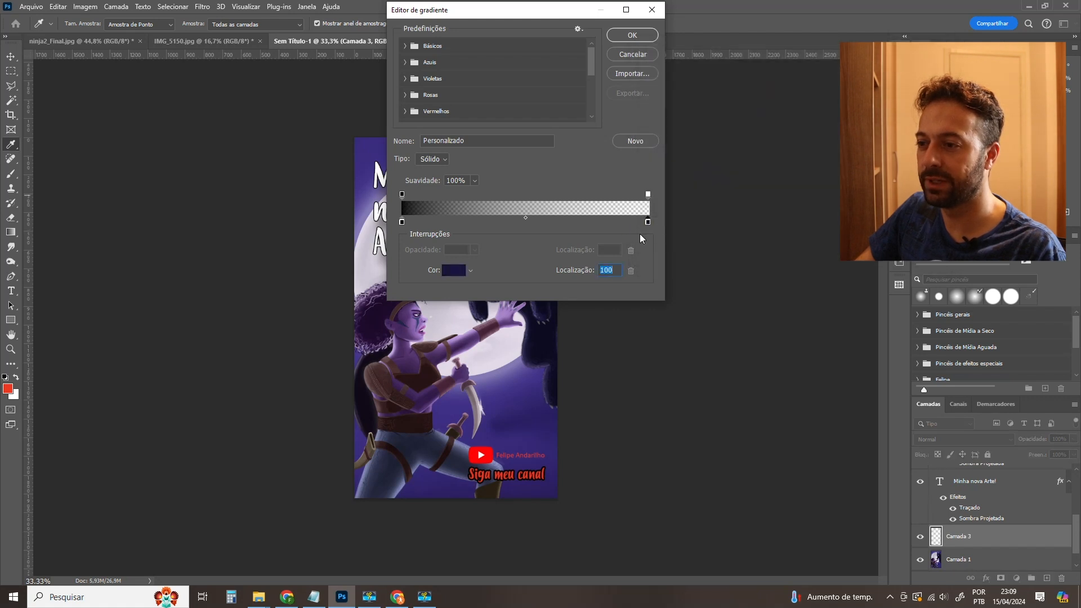
{"action": "left_click", "coordinate": [454, 270]}
{"action": "type", "text": "141414"}
{"action": "key", "text": "Return"}
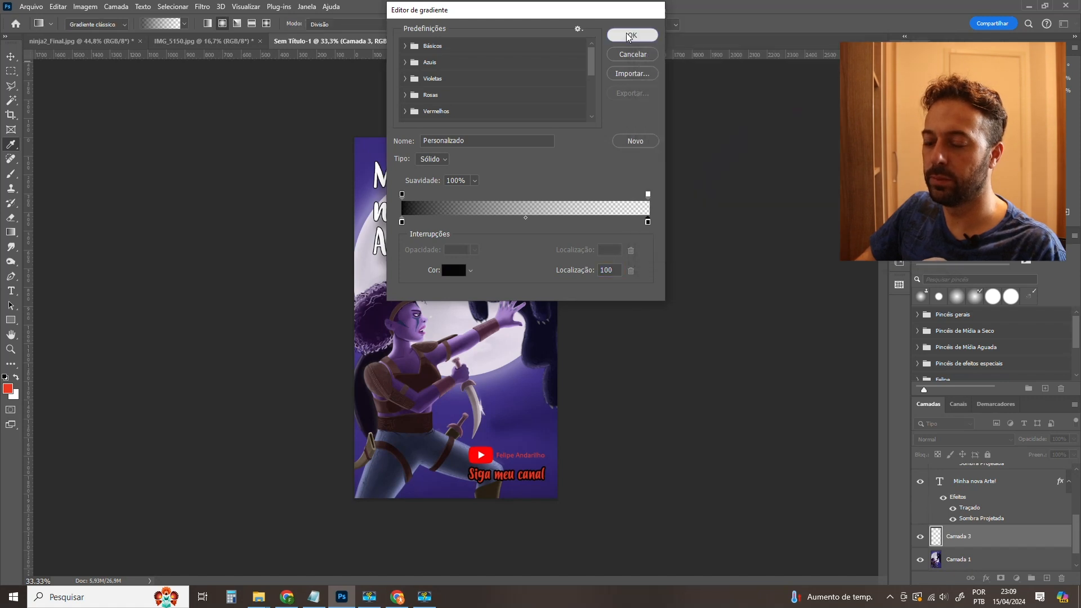
{"action": "key", "text": "Return"}
Draw the black-to-transparent gradient on Camada 3 from below the canvas up to the title area, then deselect the layer.
{"action": "left_click_drag", "start_coordinate": [486, 554], "coordinate": [441, 197]}
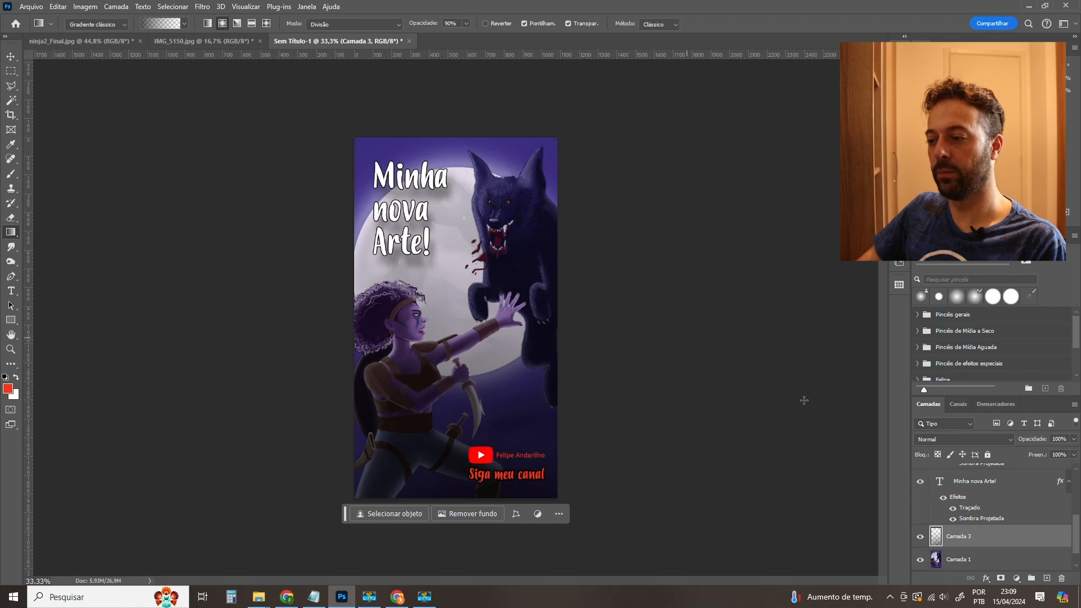
{"action": "left_click", "coordinate": [10, 57]}
{"action": "left_click", "coordinate": [125, 205]}
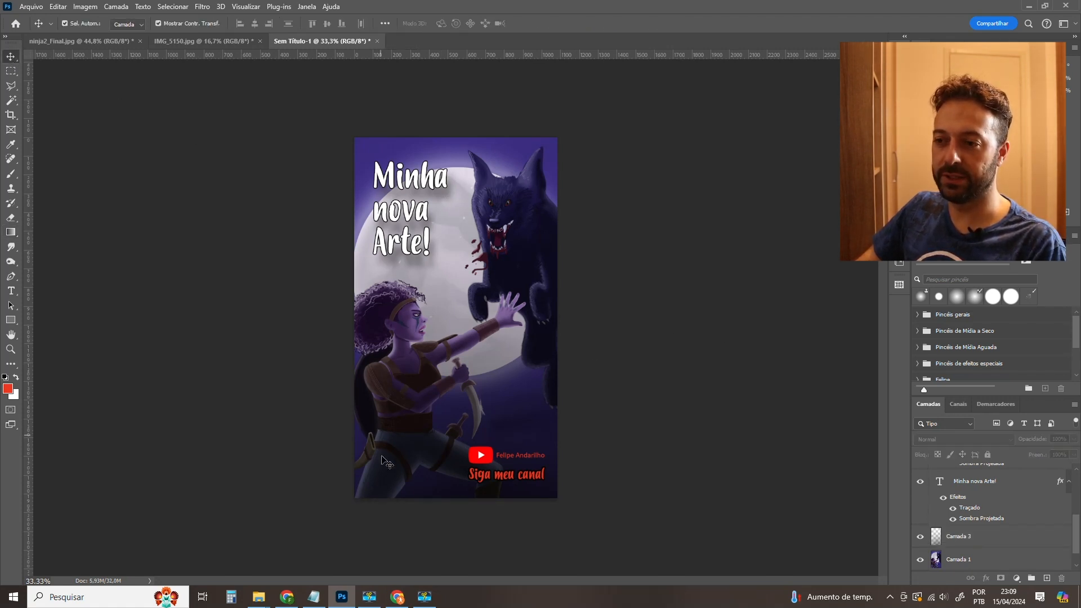
Try moving the Camada 3 gradient around over the artwork, undoing each move.
{"action": "left_click", "coordinate": [961, 538]}
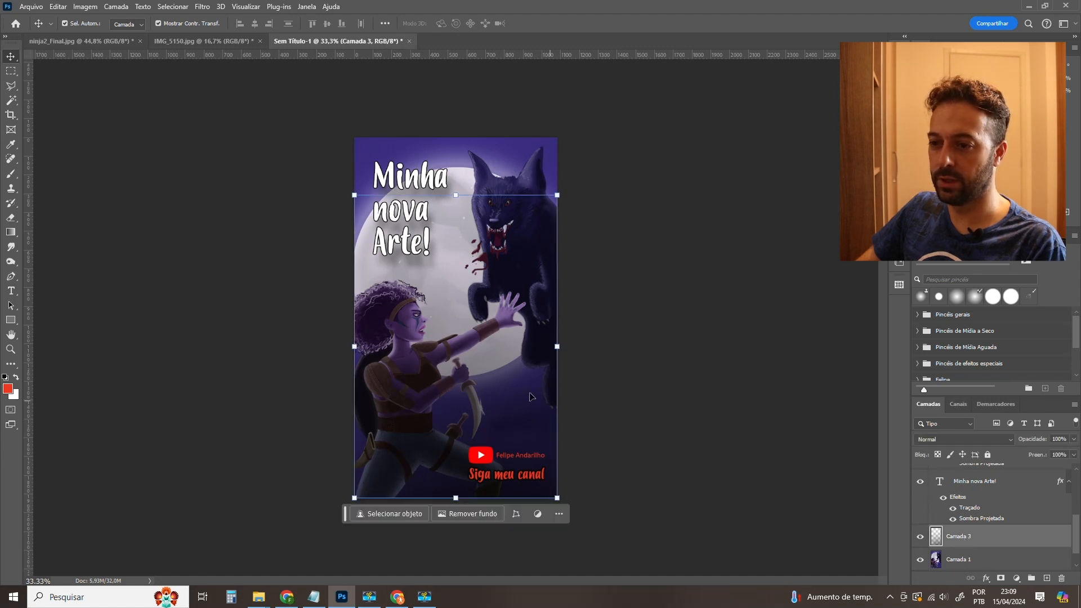
{"action": "mouse_move", "coordinate": [447, 355]}
{"action": "left_mouse_down"}
{"action": "mouse_move", "coordinate": [440, 460]}
{"action": "mouse_move", "coordinate": [492, 303]}
{"action": "mouse_move", "coordinate": [553, 343]}
{"action": "mouse_move", "coordinate": [515, 296]}
{"action": "mouse_move", "coordinate": [428, 346]}
{"action": "left_mouse_up"}
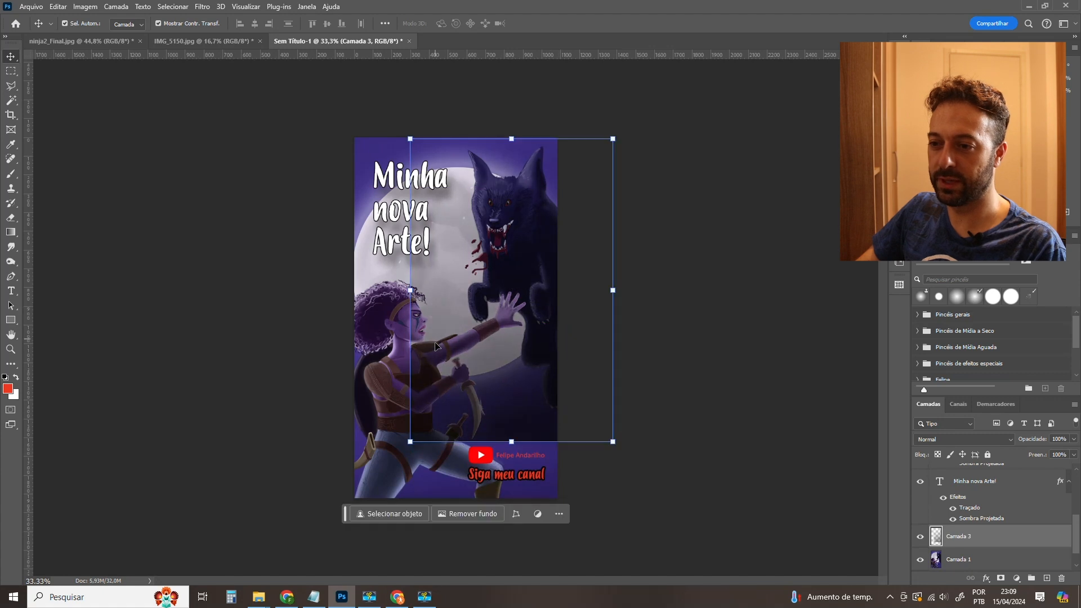
{"action": "left_click", "coordinate": [757, 351]}
{"action": "key", "text": "ctrl+z"}
{"action": "left_click", "coordinate": [576, 370]}
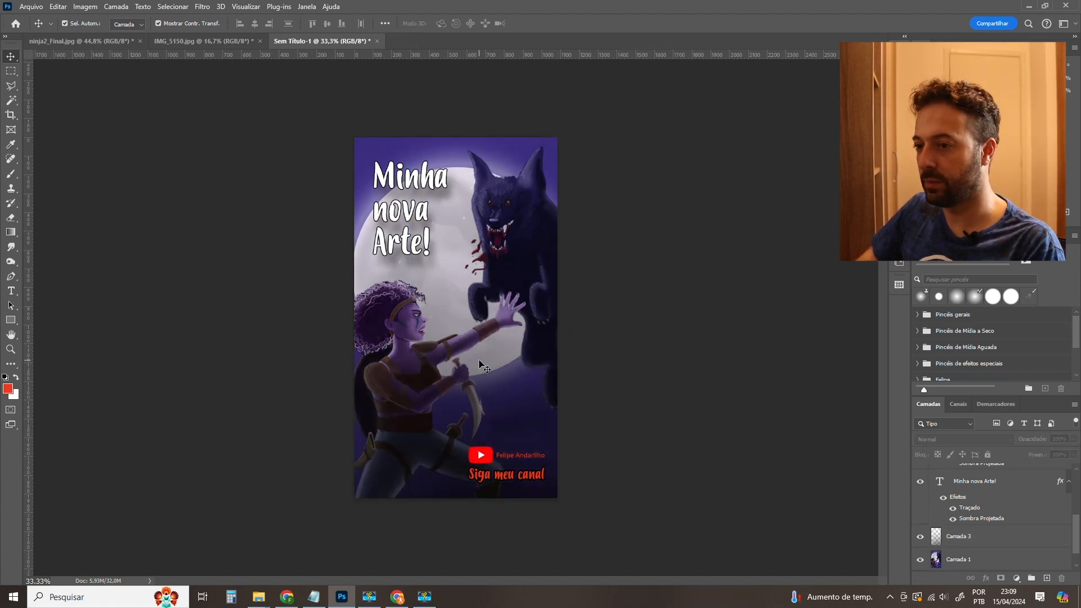
{"action": "left_click_drag", "start_coordinate": [426, 382], "coordinate": [424, 427]}
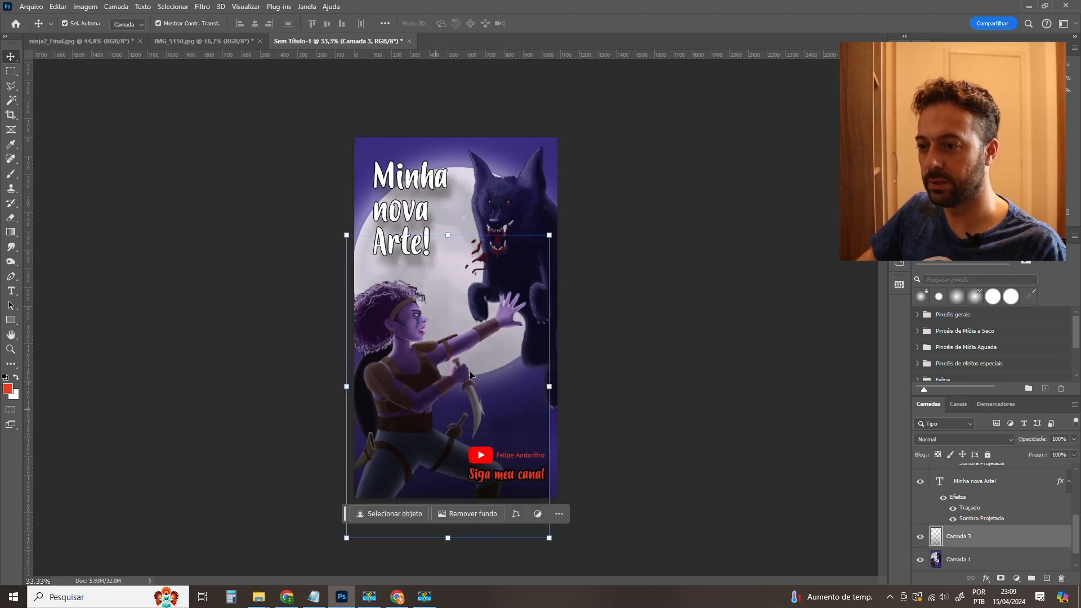
{"action": "key", "text": "ctrl+z"}
Squash the Camada 3 gradient downward to about the lower third of the artwork, then toggle its visibility to compare.
{"action": "left_click_drag", "start_coordinate": [455, 195], "coordinate": [507, 381]}
{"action": "key", "text": "Return"}
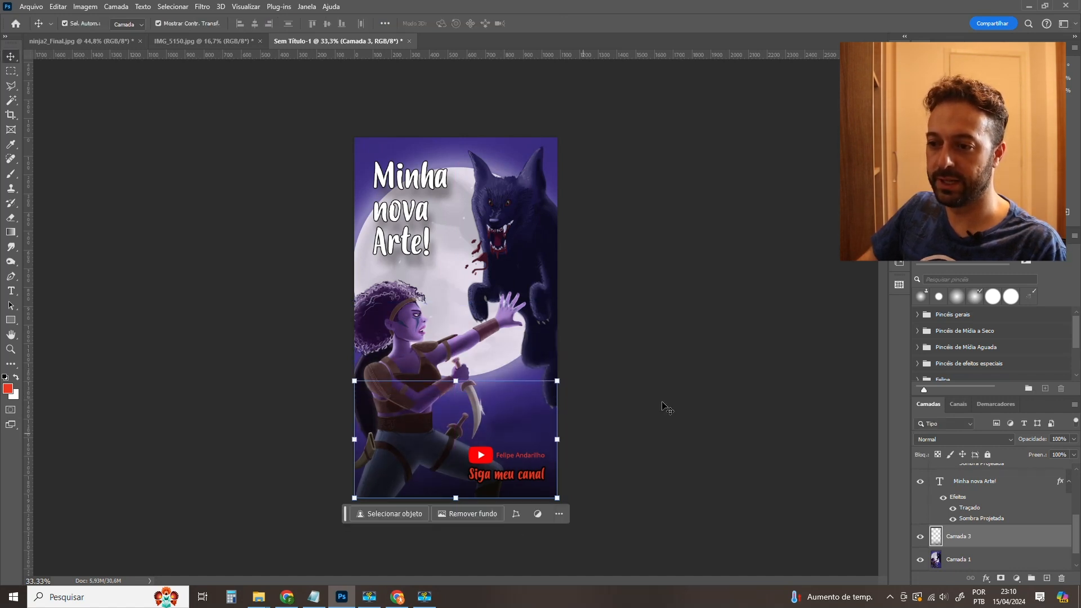
{"action": "left_click", "coordinate": [920, 538]}
{"action": "left_click", "coordinate": [919, 539]}
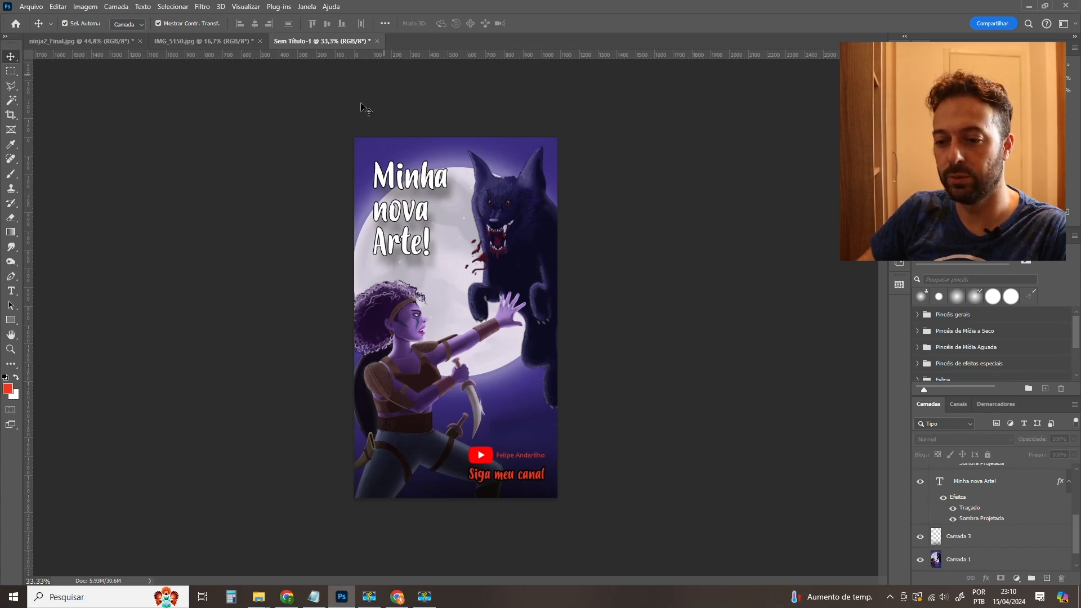
Switch to File Explorer and view the Nos-Lupolosas image in the Ep176 - Curso Photoshop folder as a mockup example.
{"action": "mouse_move", "coordinate": [259, 598]}
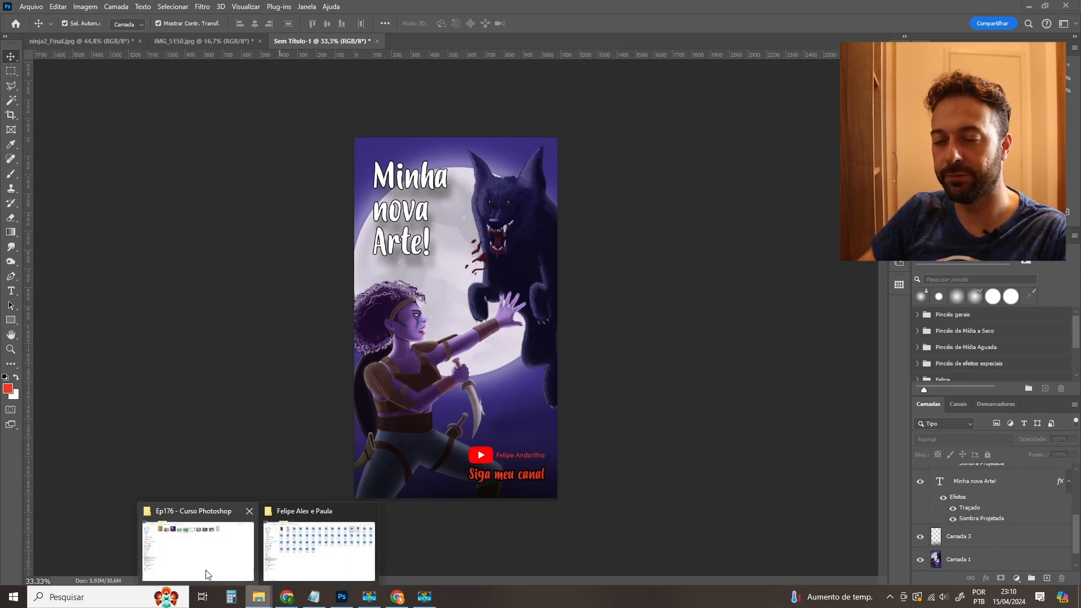
{"action": "mouse_move", "coordinate": [207, 574]}
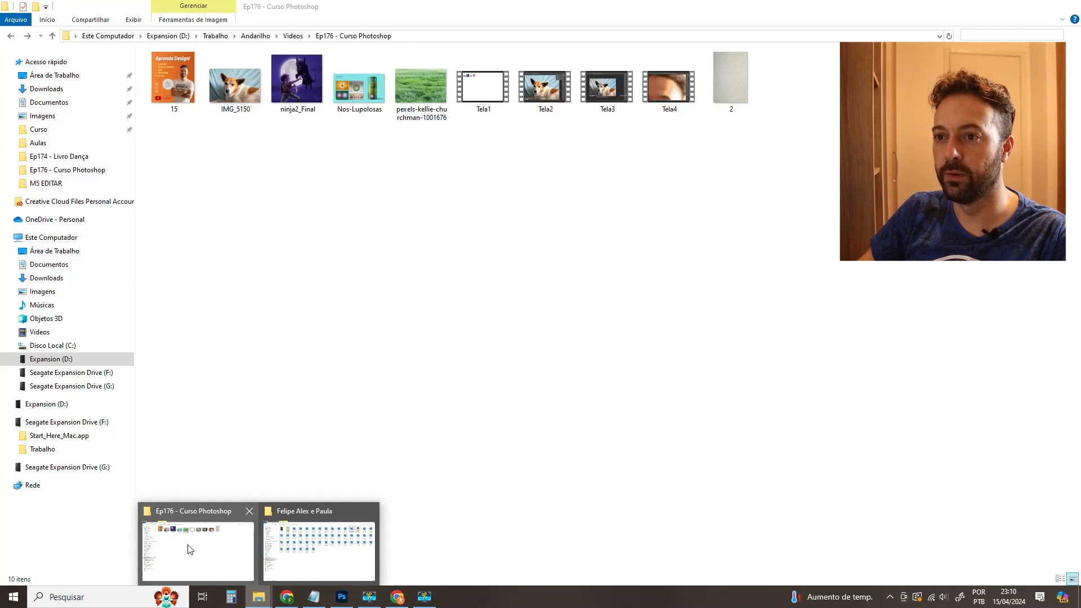
{"action": "left_click", "coordinate": [189, 550]}
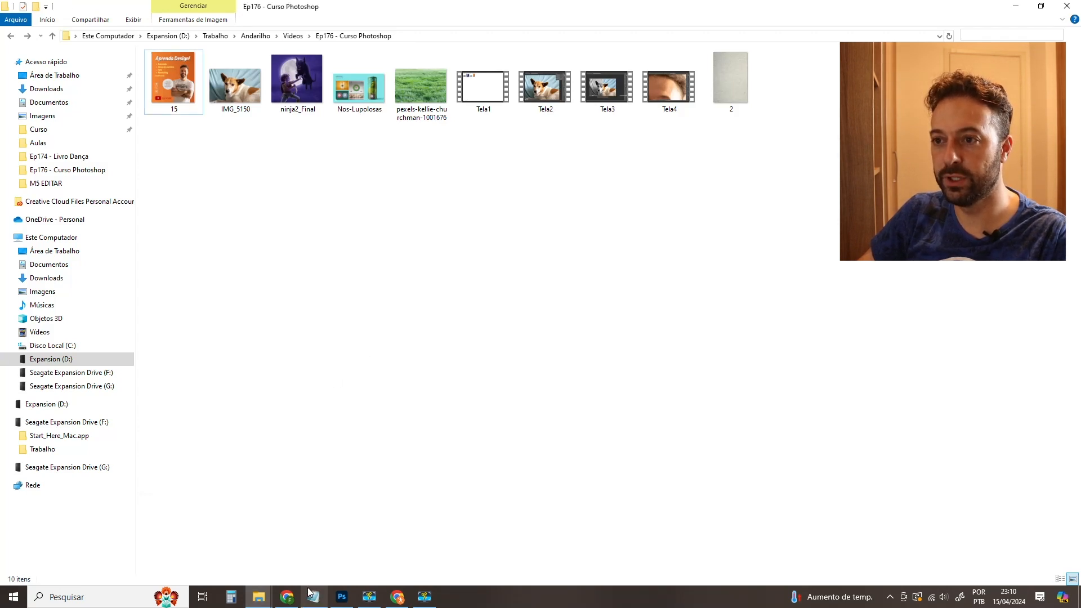
{"action": "double_click", "coordinate": [360, 92]}
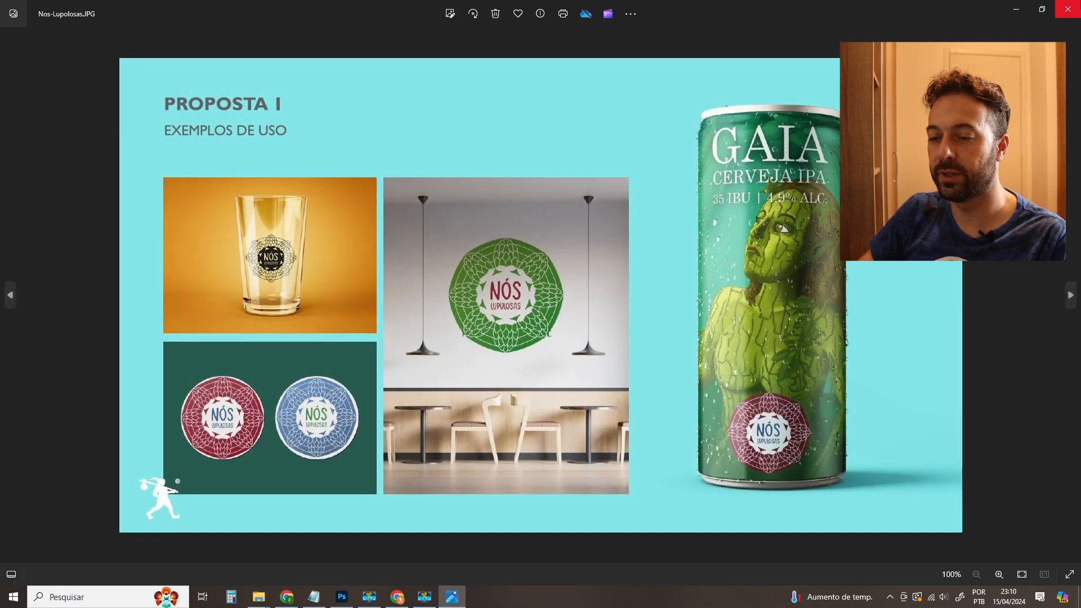
{"action": "left_click", "coordinate": [1068, 9]}
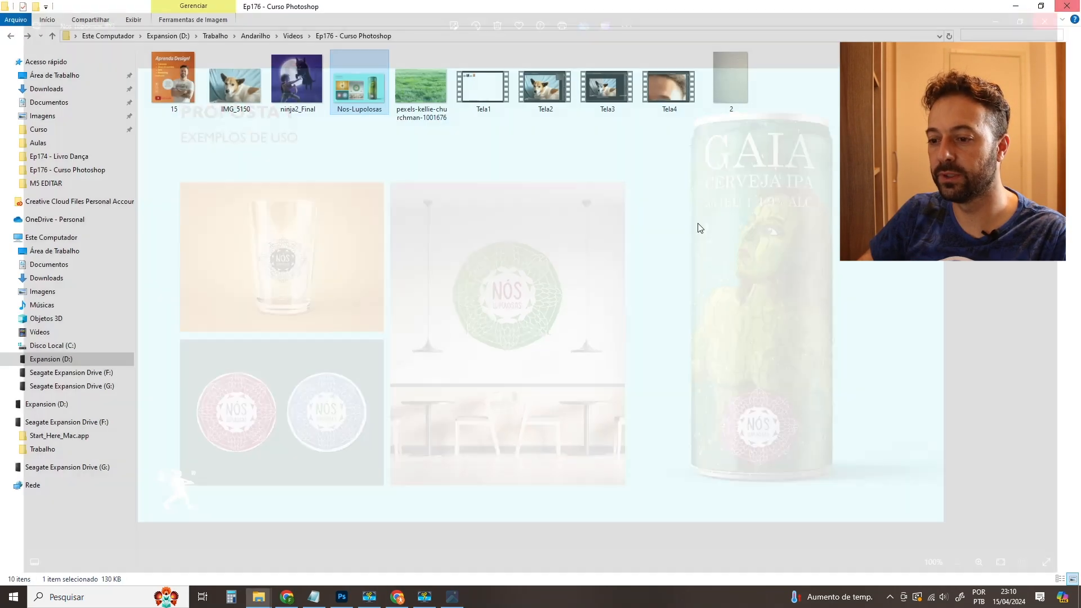
Switch to the browser and search Pexels for photos of "copo".
{"action": "left_click", "coordinate": [290, 600]}
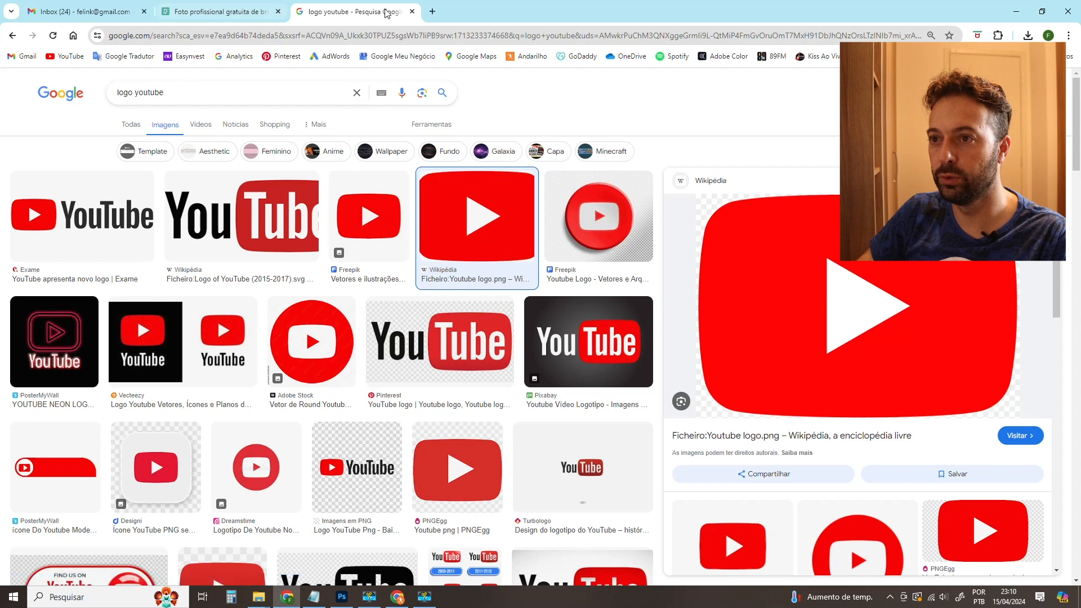
{"action": "left_click", "coordinate": [220, 7]}
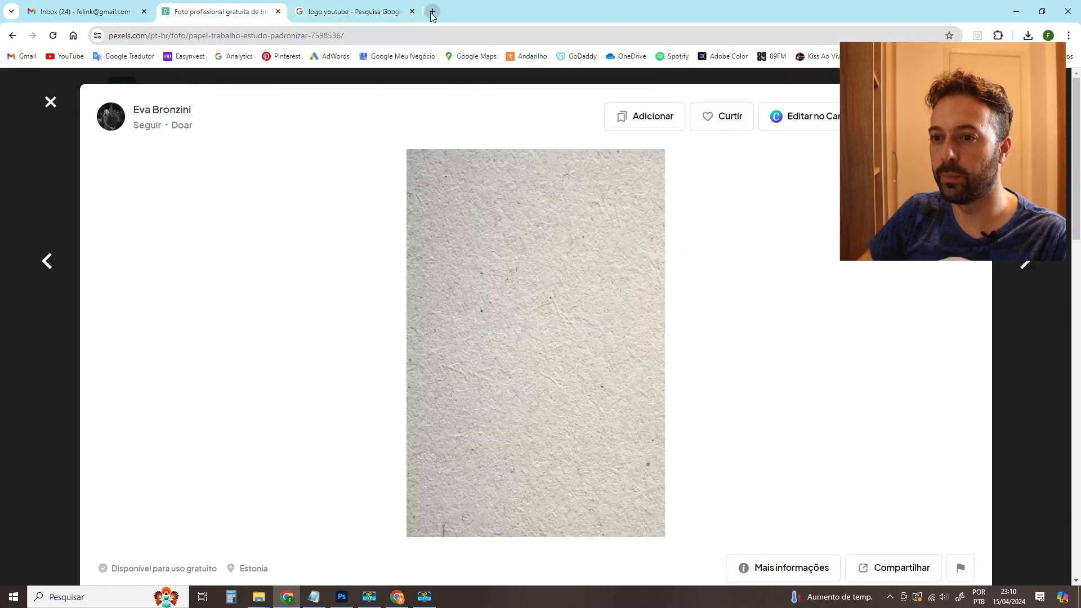
{"action": "left_click", "coordinate": [49, 103]}
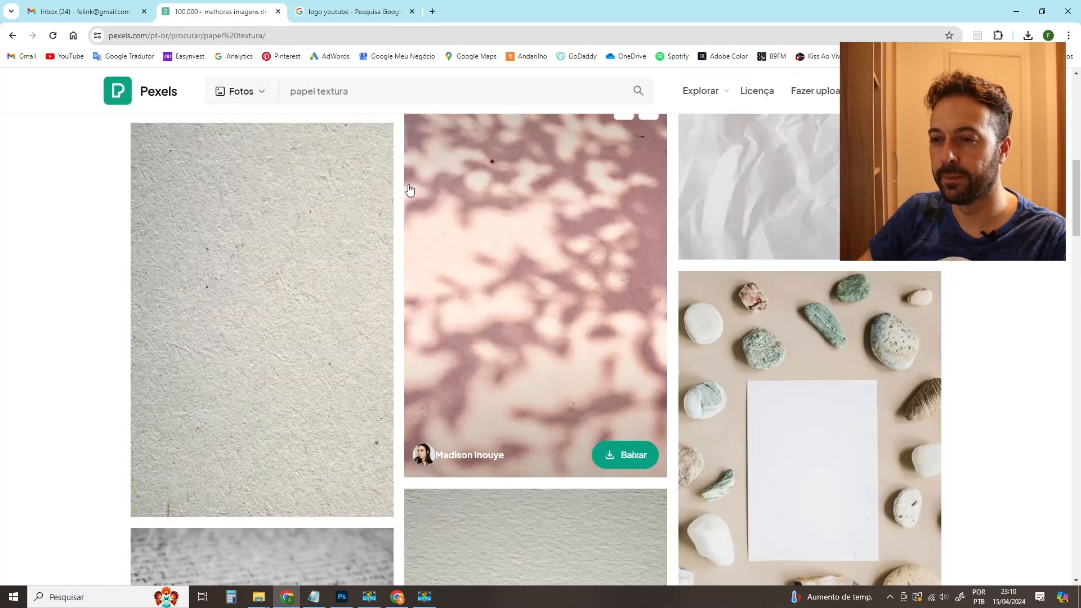
{"action": "left_click", "coordinate": [343, 92]}
{"action": "left_click", "coordinate": [393, 89]}
{"action": "key", "text": "ctrl+a"}
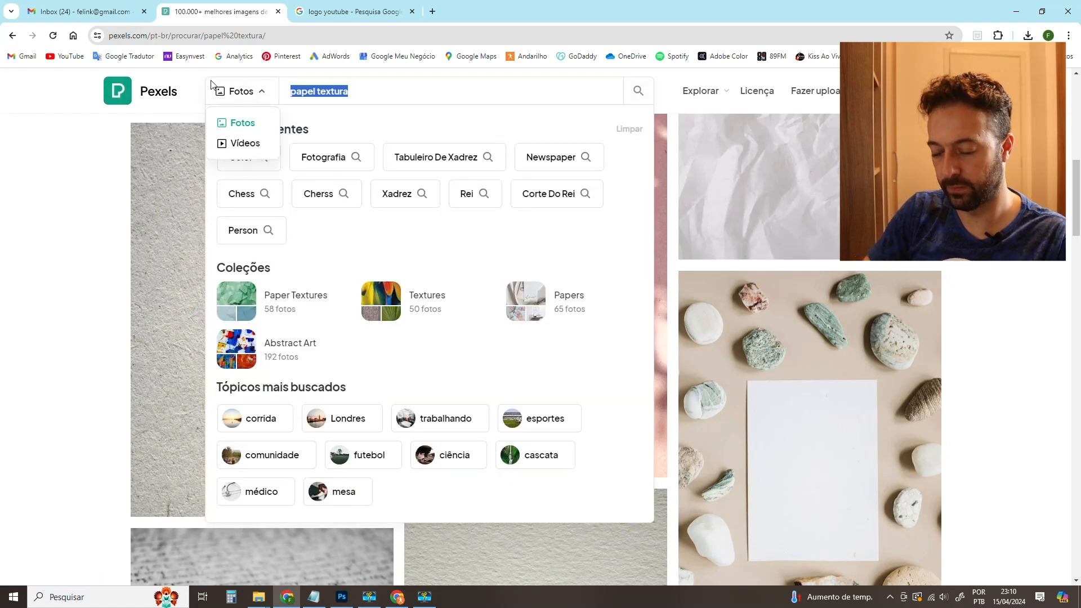
{"action": "type", "text": "copo"}
{"action": "key", "text": "Return"}
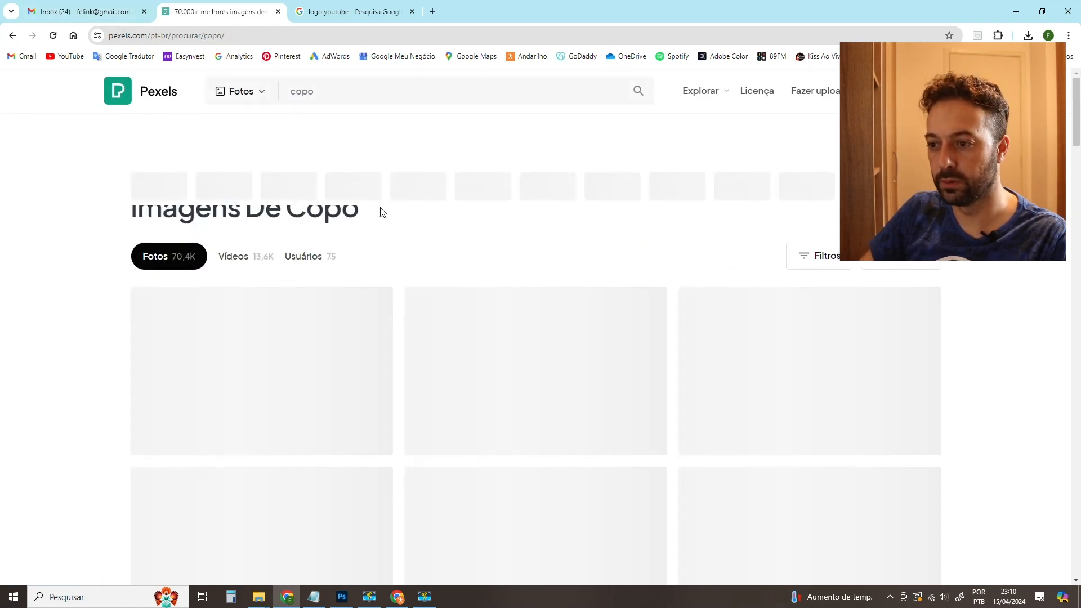
Find the white coffee cup on a wooden table in the Pexels results and download the photo.
{"action": "scroll", "coordinate": [466, 210], "scroll_direction": "down", "scroll_amount": 3}
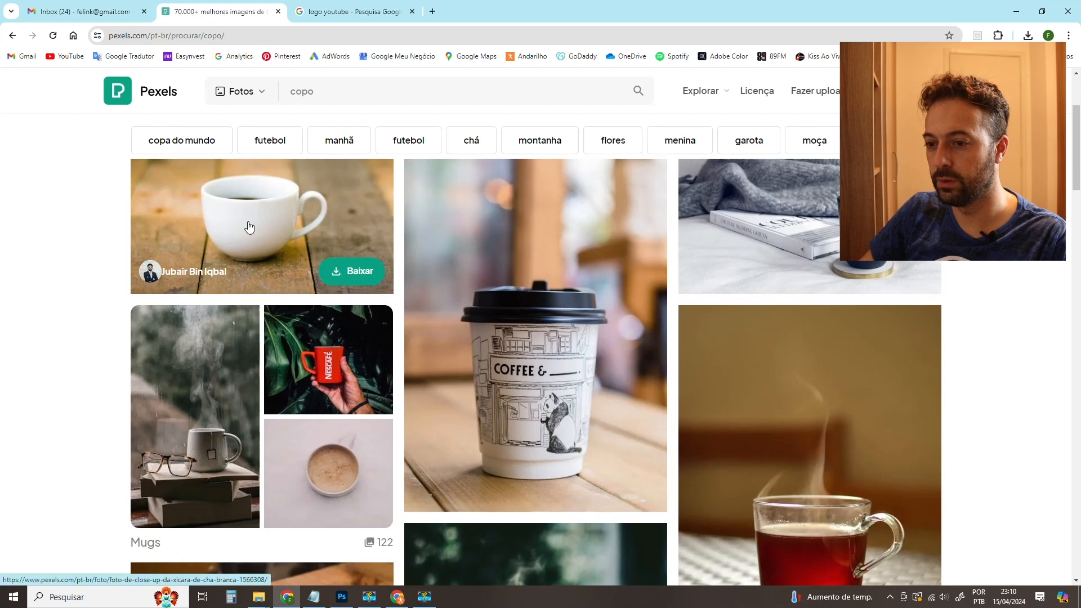
{"action": "left_click", "coordinate": [249, 227]}
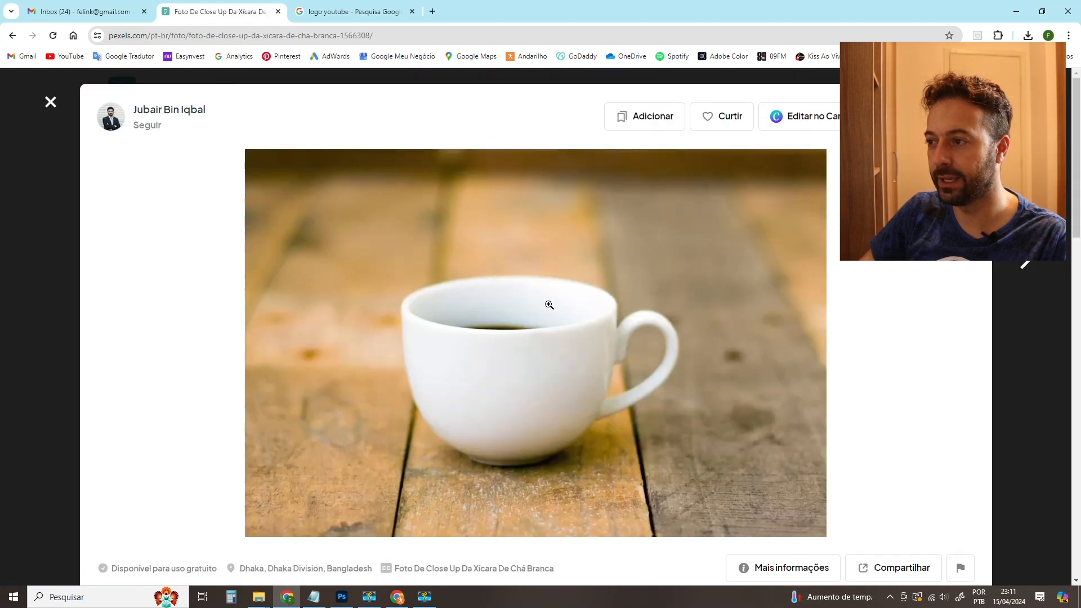
{"action": "left_click", "coordinate": [899, 116]}
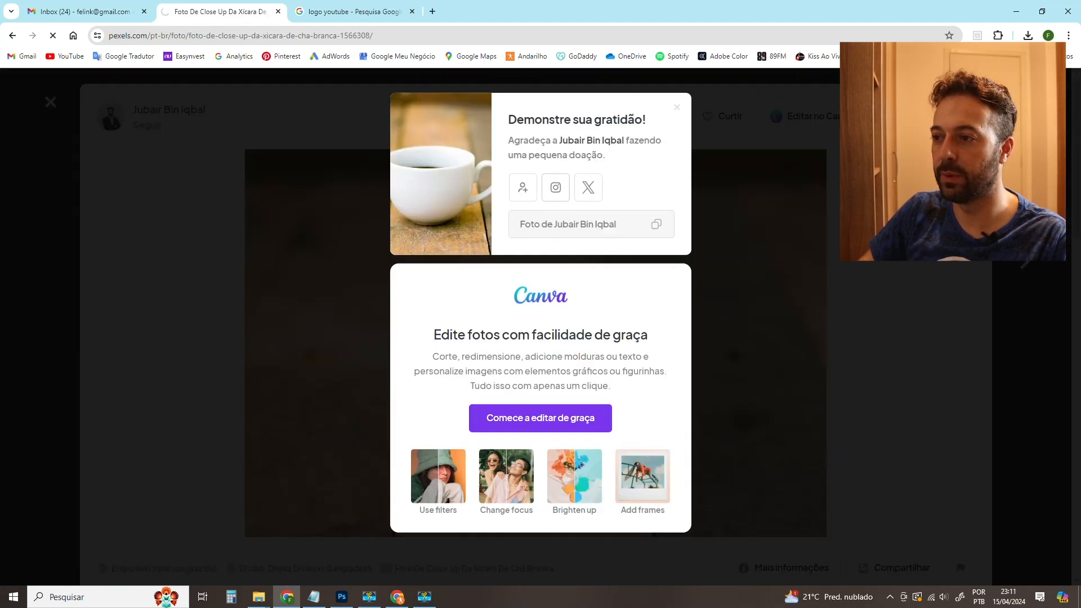
{"action": "left_click", "coordinate": [898, 117]}
Open the downloaded cup photo from the Downloads folder as a separate document in Photoshop, keeping its embedded color profile.
{"action": "left_click", "coordinate": [259, 596]}
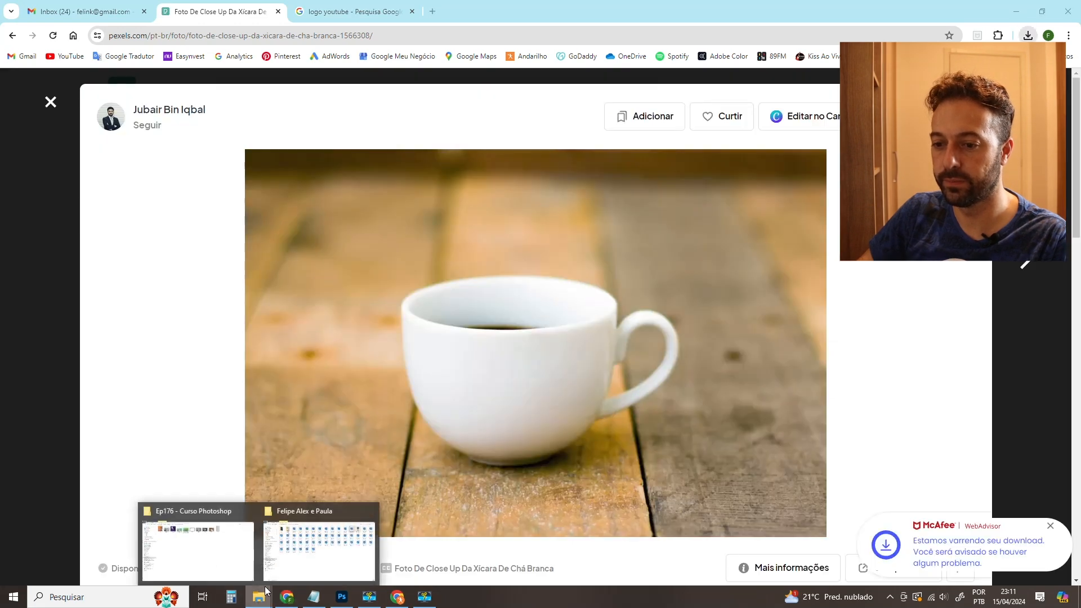
{"action": "left_click", "coordinate": [212, 549]}
{"action": "left_click", "coordinate": [46, 89]}
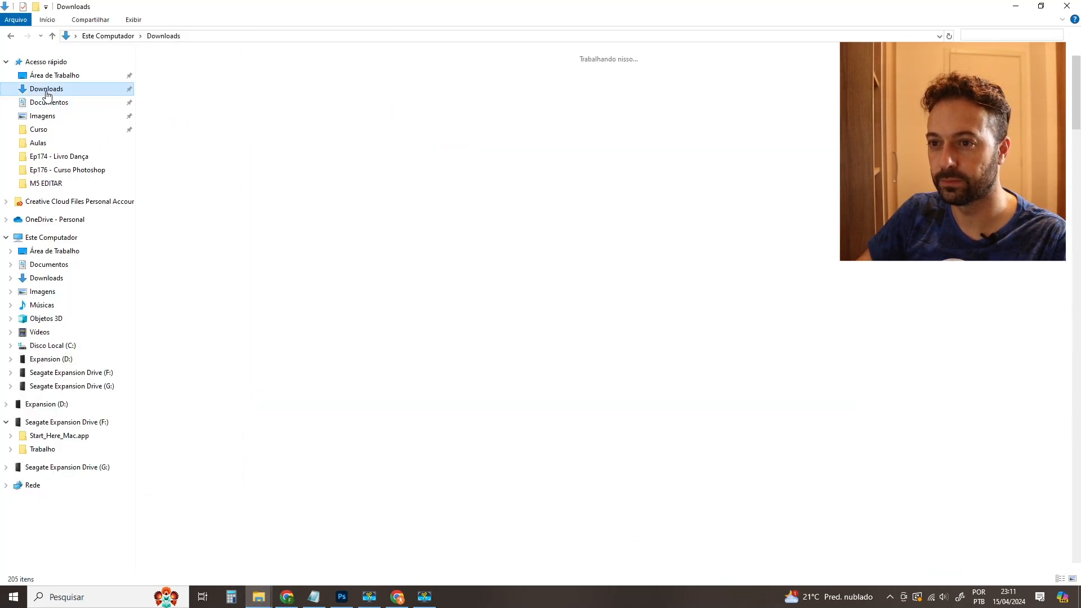
{"action": "left_click_drag", "start_coordinate": [212, 138], "coordinate": [639, 41]}
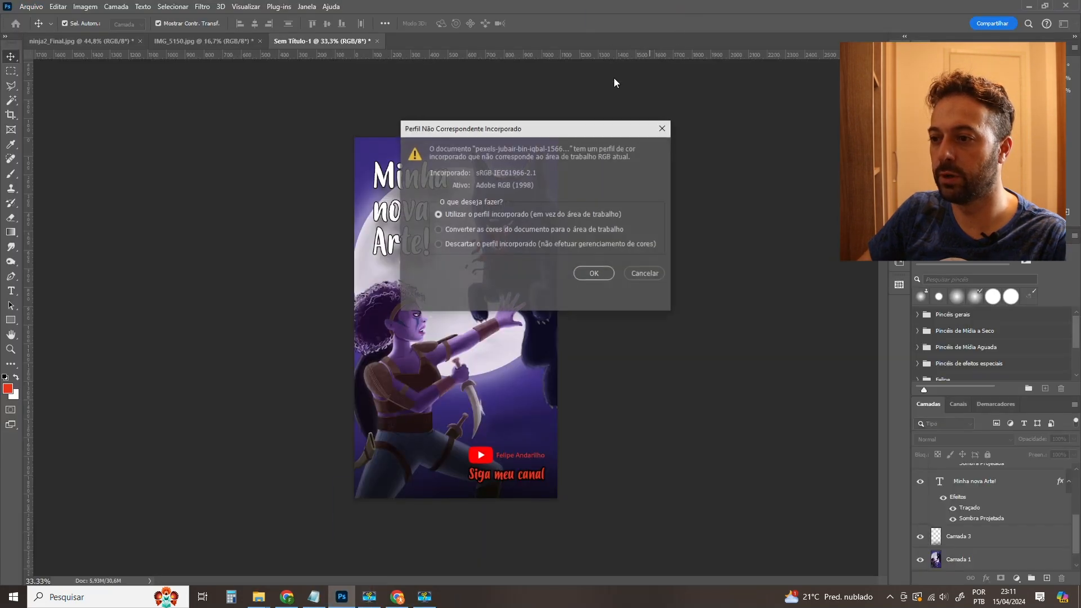
{"action": "left_click", "coordinate": [602, 274]}
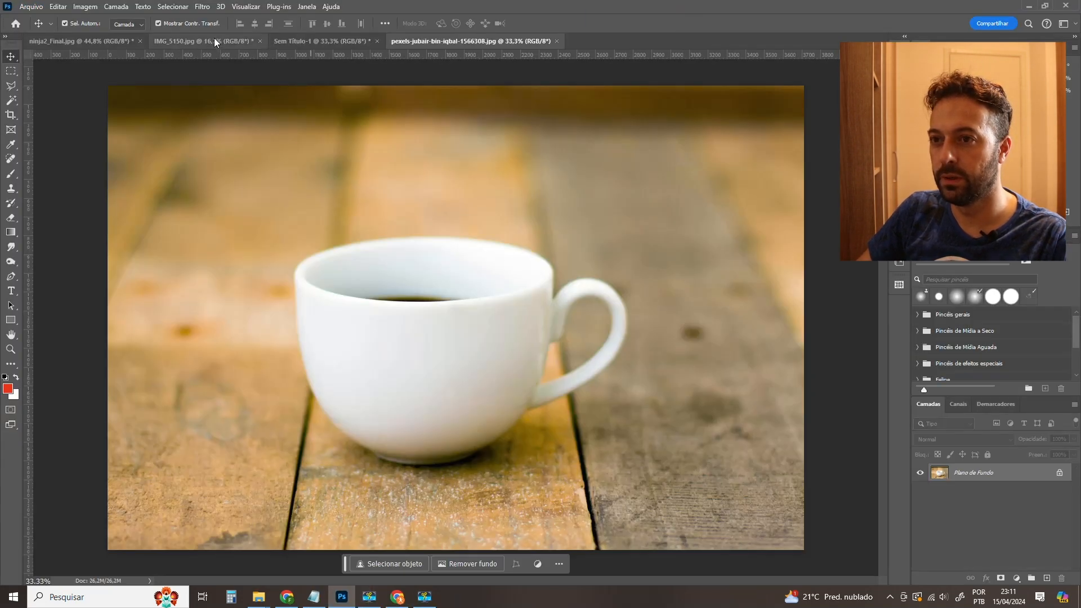
Switch to the browser's "logo youtube" image results and copy the Exame version of the logo with the wordmark.
{"action": "key", "text": "alt+Tab"}
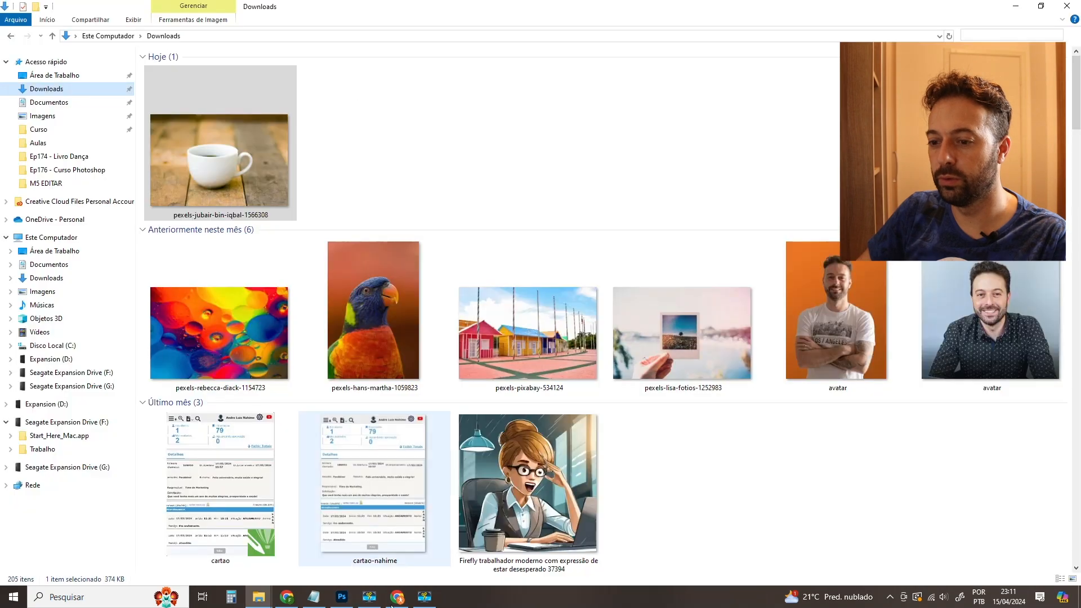
{"action": "left_click", "coordinate": [288, 597]}
{"action": "left_click", "coordinate": [354, 11]}
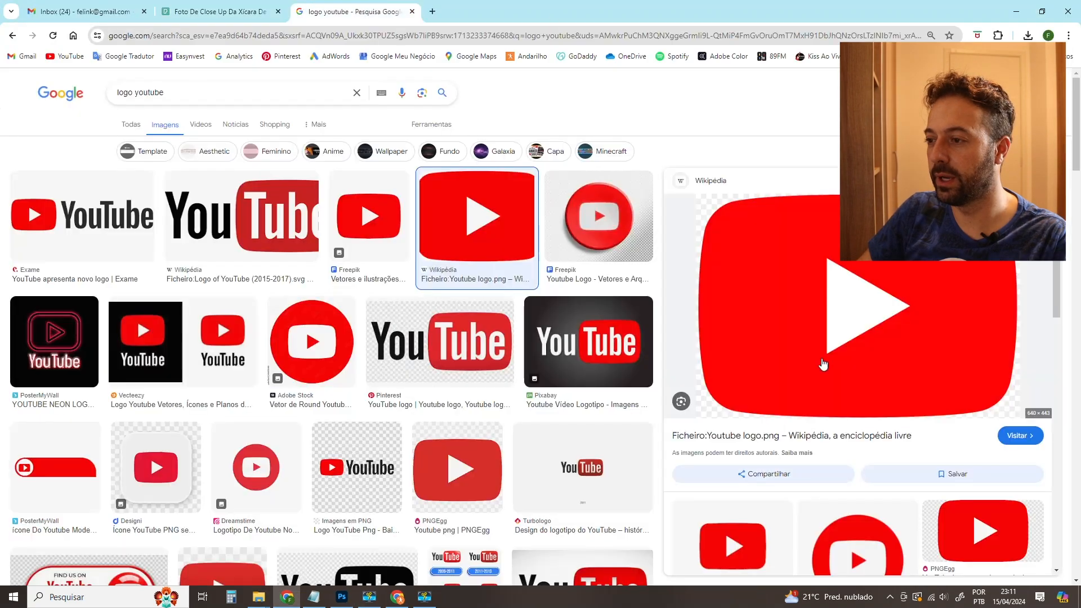
{"action": "right_click", "coordinate": [774, 260]}
{"action": "left_click", "coordinate": [787, 441]}
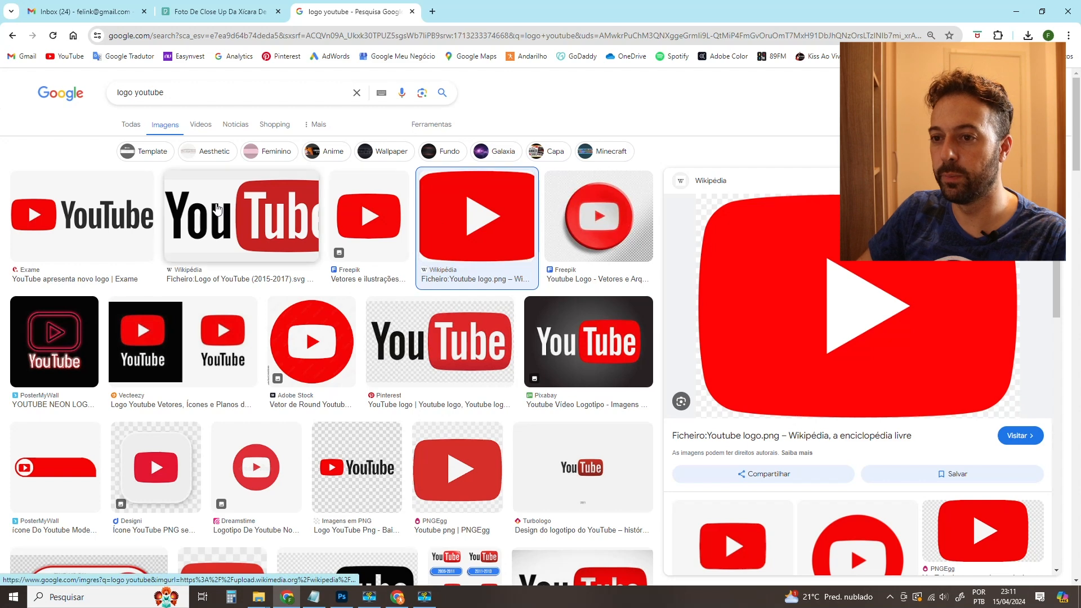
{"action": "left_click", "coordinate": [242, 225]}
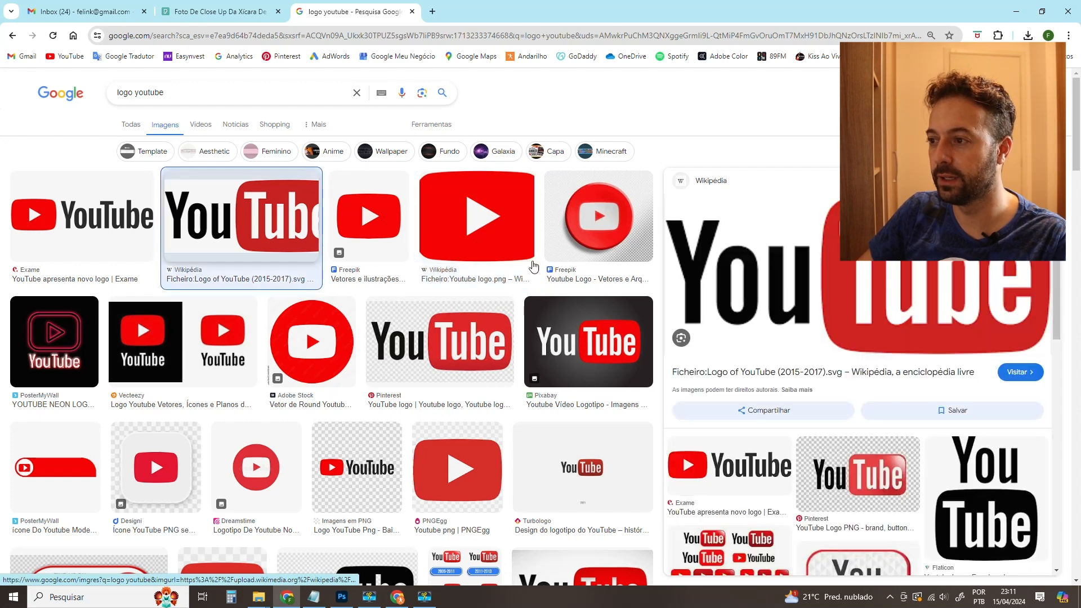
{"action": "right_click", "coordinate": [780, 267]}
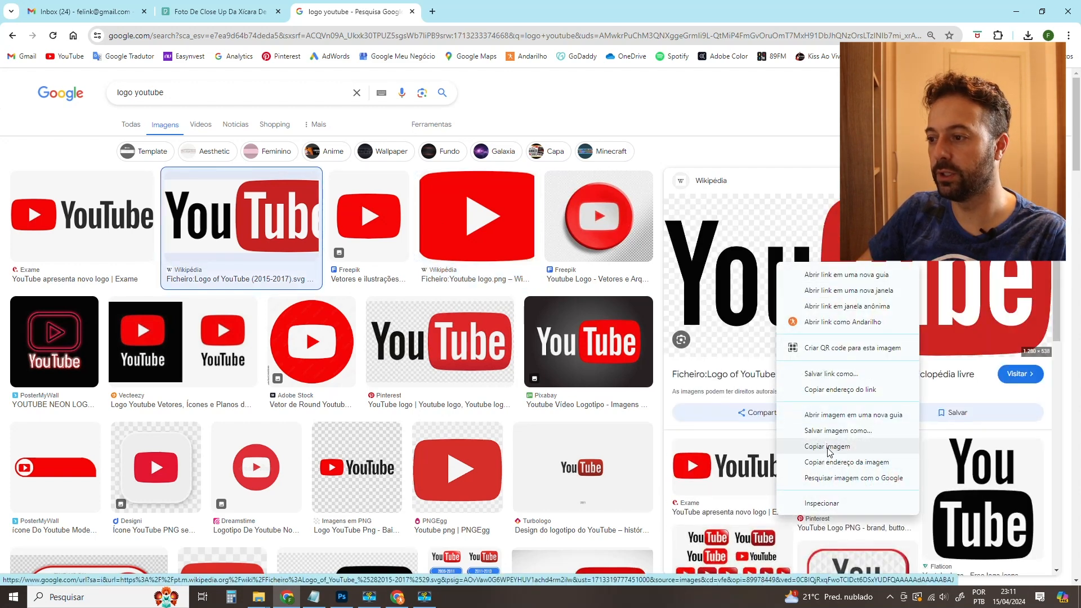
{"action": "left_click", "coordinate": [80, 229]}
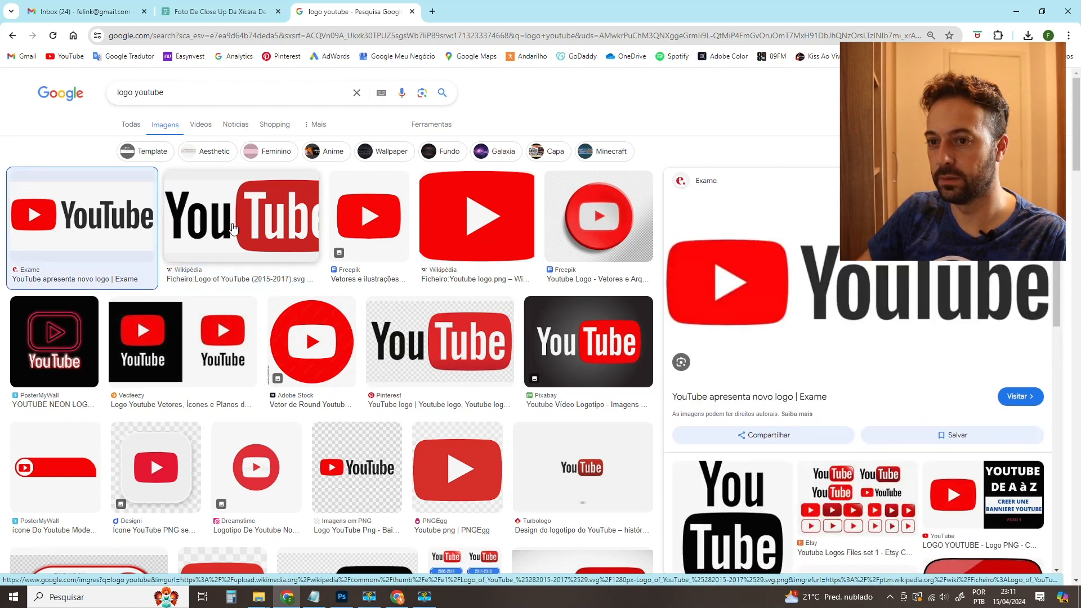
{"action": "right_click", "coordinate": [767, 250]}
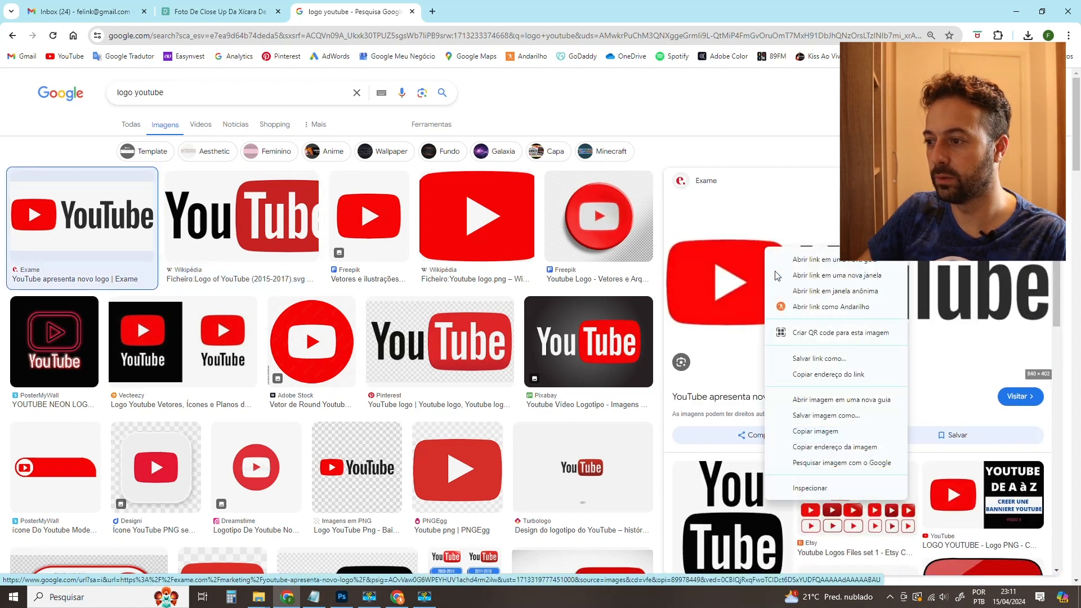
{"action": "left_click", "coordinate": [842, 431]}
Paste the YouTube logo into the cup document in Photoshop, center it on the cup's front and scale it to about 108%.
{"action": "key", "text": "alt+Tab"}
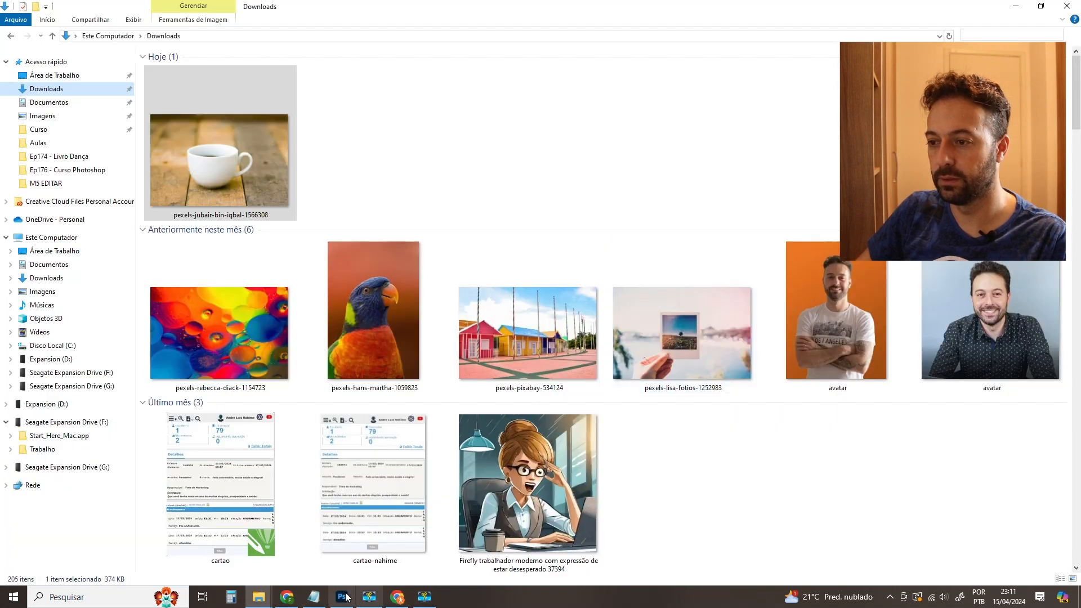
{"action": "left_click", "coordinate": [351, 595]}
{"action": "key", "text": "ctrl+v"}
{"action": "left_click_drag", "start_coordinate": [428, 306], "coordinate": [393, 366]}
{"action": "left_click_drag", "start_coordinate": [345, 335], "coordinate": [334, 328]}
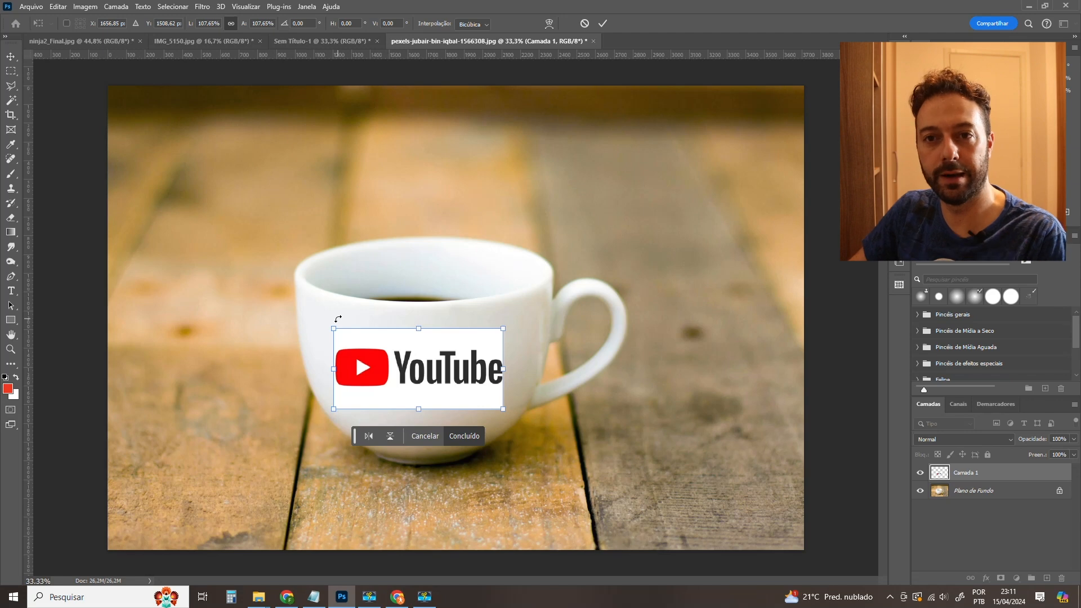
{"action": "key", "text": "Return"}
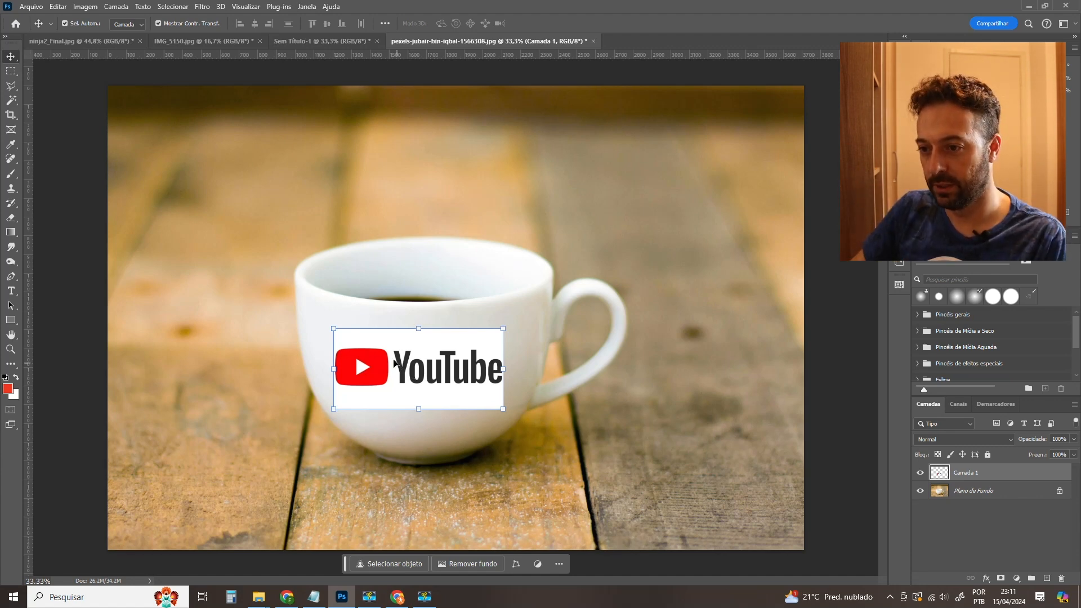
Delete the white background around the YouTube logo on Camada 1 using the Magic Wand, then deselect.
{"action": "left_click", "coordinate": [413, 300]}
{"action": "left_click", "coordinate": [423, 372]}
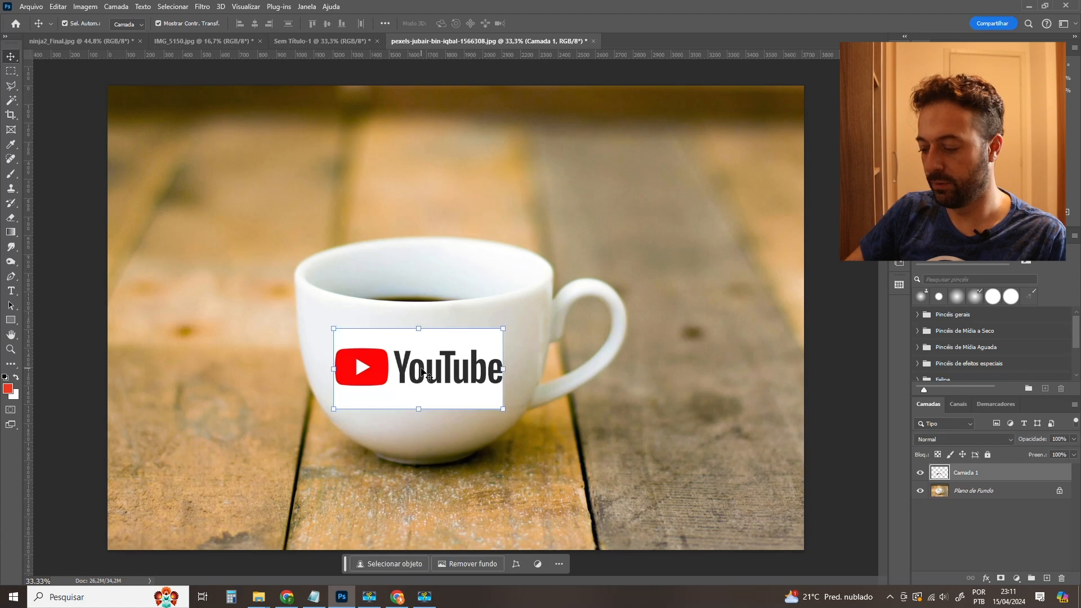
{"action": "key", "text": "ctrl+plus"}
{"action": "key", "text": "ctrl+plus"}
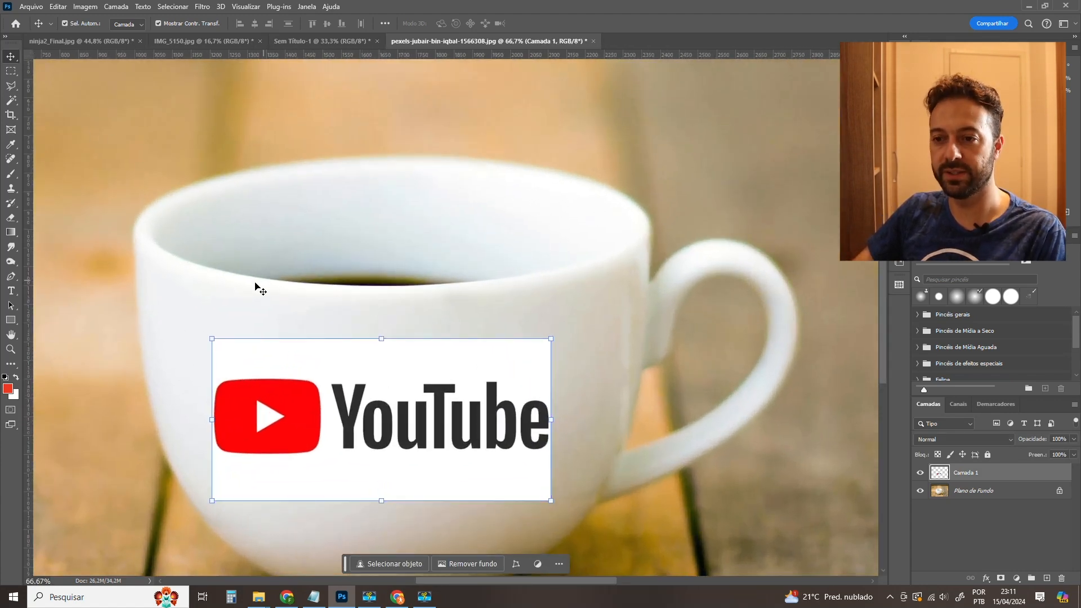
{"action": "key", "text": "w"}
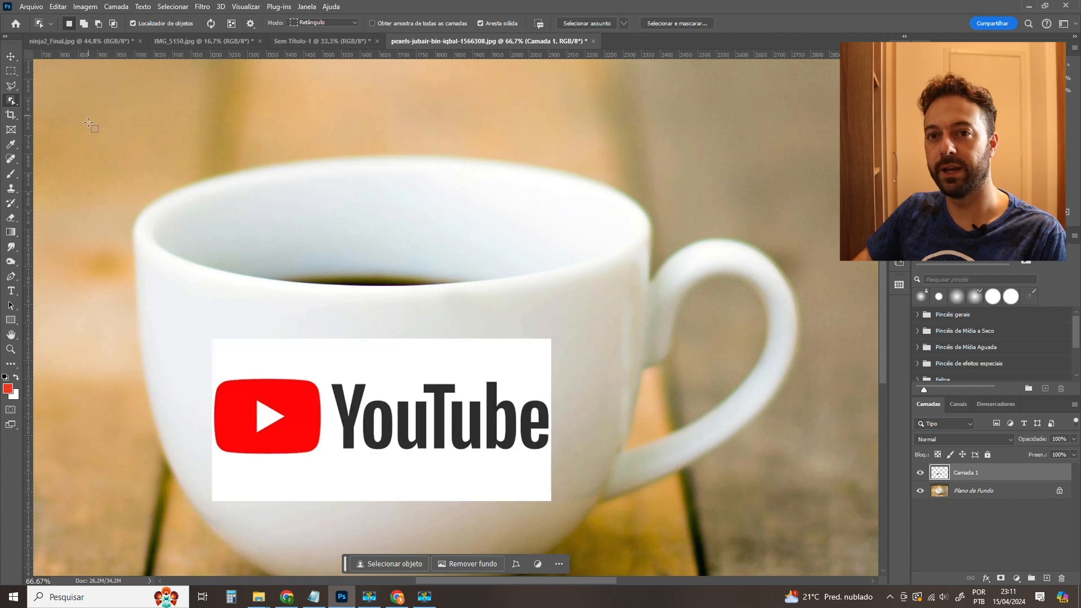
{"action": "right_click", "coordinate": [13, 100]}
{"action": "left_click", "coordinate": [59, 119]}
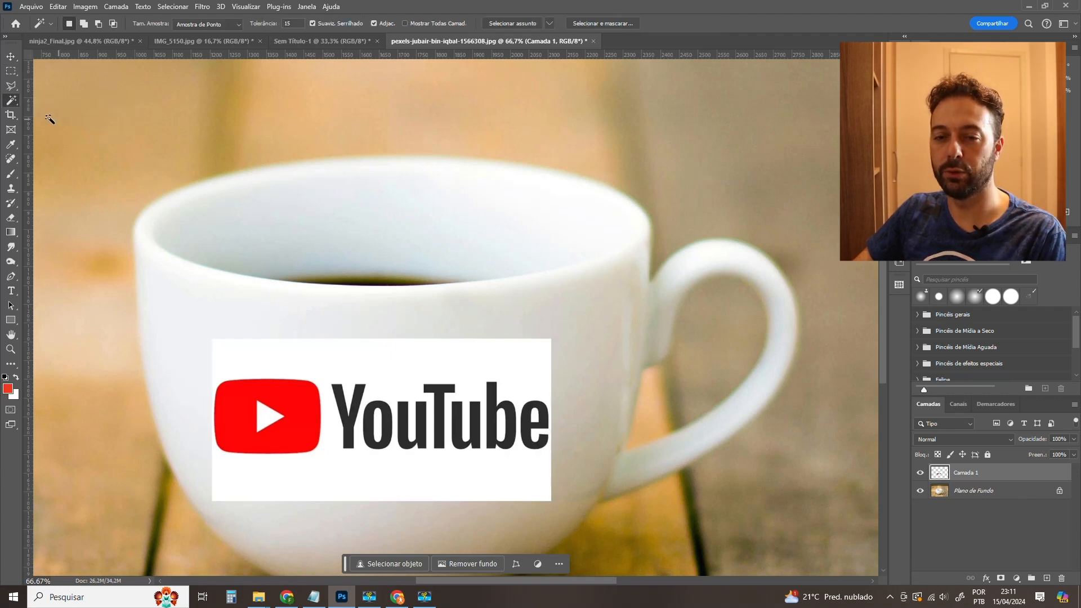
{"action": "left_click", "coordinate": [308, 358]}
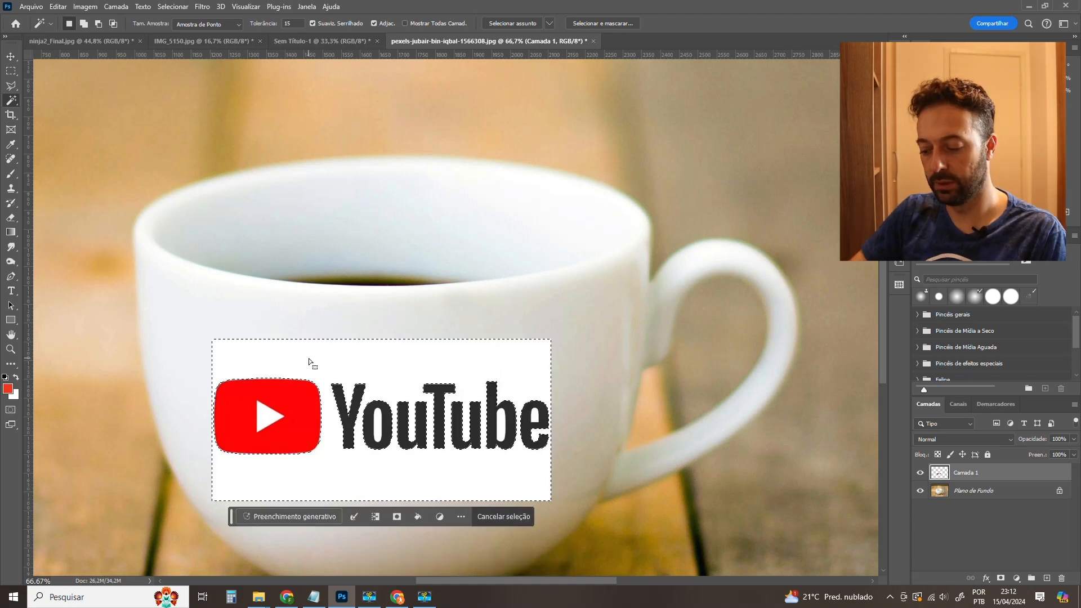
{"action": "key", "text": "Delete"}
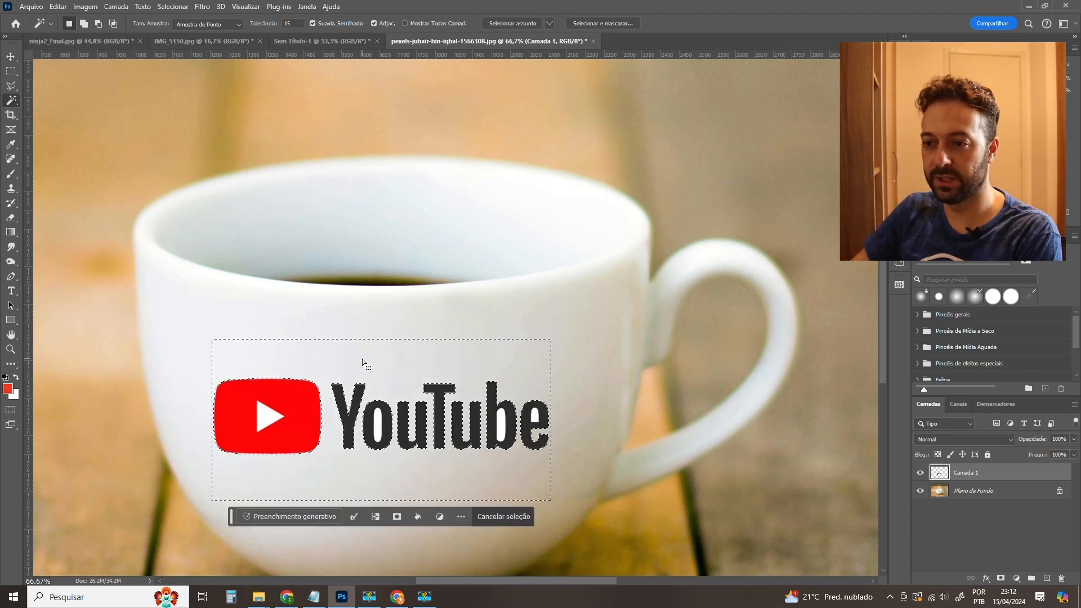
{"action": "key", "text": "ctrl+d"}
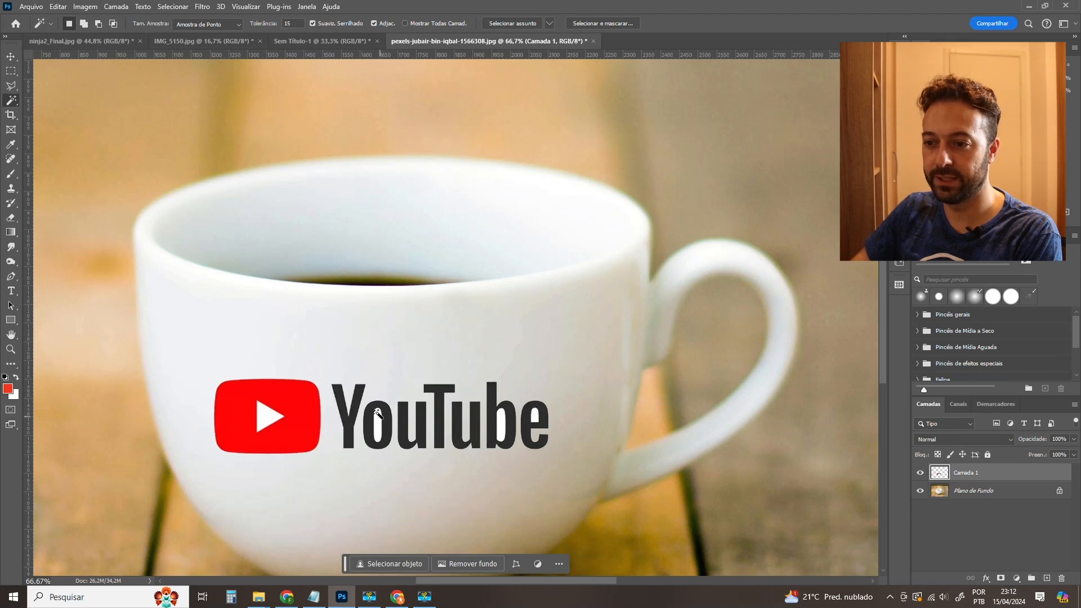
Delete the white areas enclosed by the letters o, b and e of the YouTube wordmark, then clear the selection.
{"action": "left_click", "coordinate": [376, 428]}
{"action": "left_click", "coordinate": [502, 426], "text": "shift"}
{"action": "left_click", "coordinate": [503, 423]}
{"action": "key", "text": "Delete"}
{"action": "left_click", "coordinate": [537, 417]}
{"action": "key", "text": "ctrl+d"}
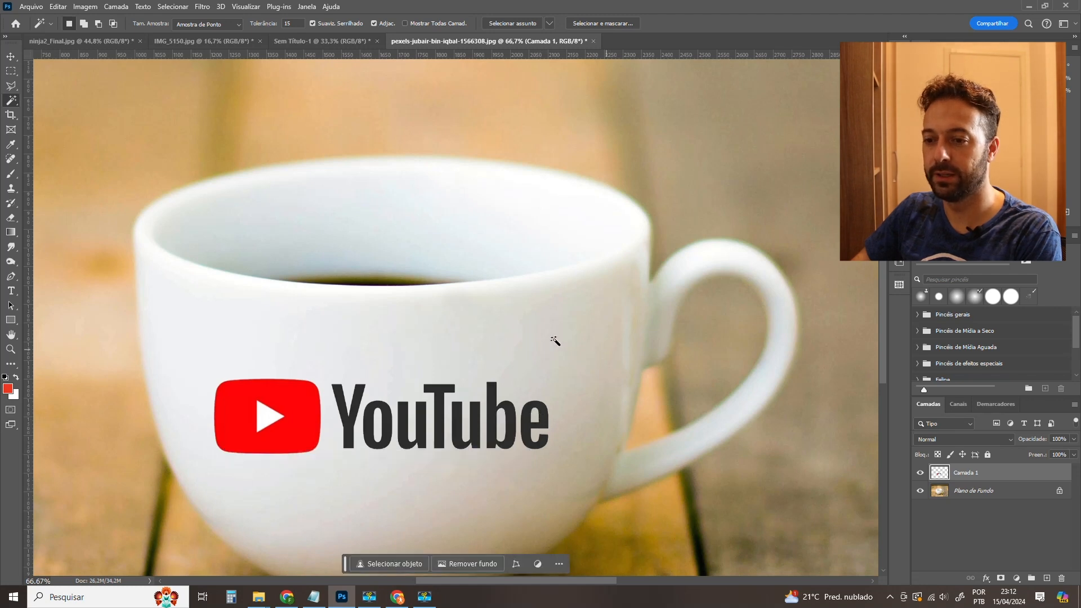
Delete the white inside the logo's play triangle, clear the selection and shift the logo slightly toward the cup's handle.
{"action": "left_click", "coordinate": [269, 415]}
{"action": "key", "text": "ctrl+d"}
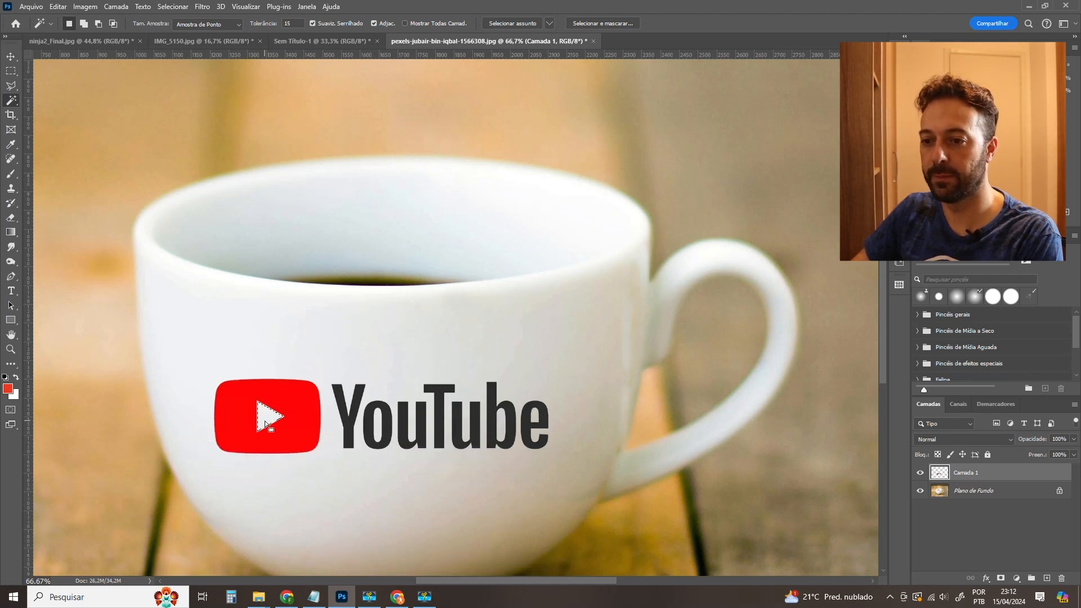
{"action": "left_click", "coordinate": [15, 57]}
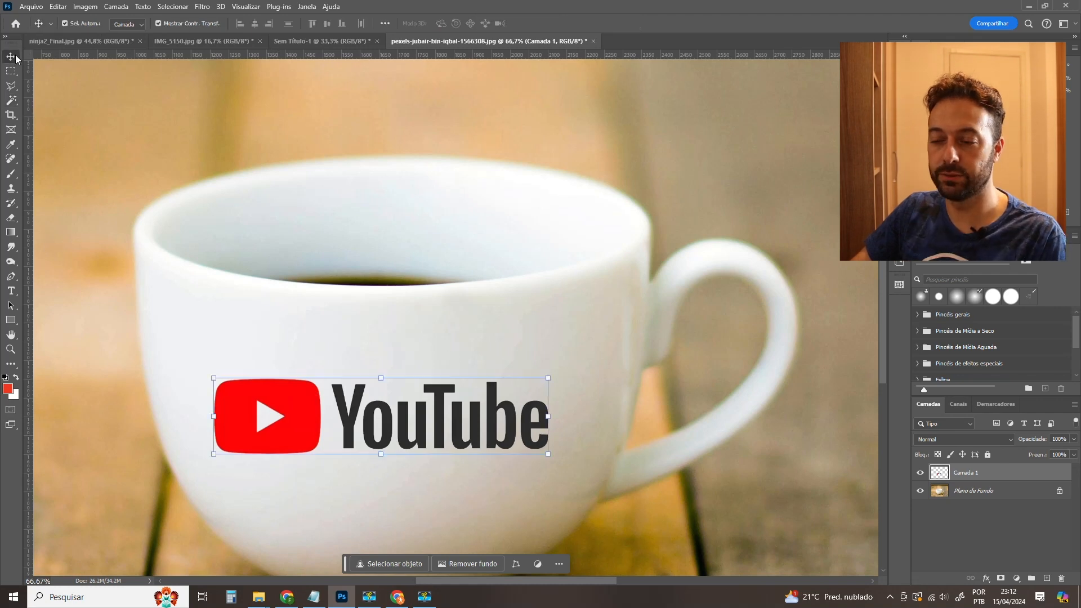
{"action": "key", "text": "h"}
{"action": "left_click", "coordinate": [363, 456]}
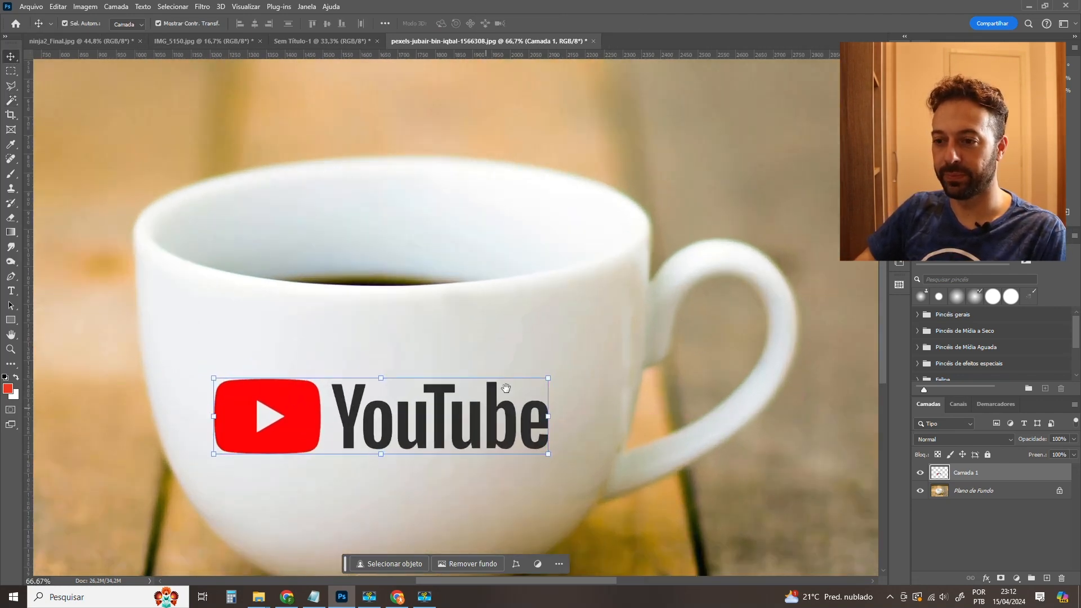
{"action": "left_click_drag", "start_coordinate": [505, 388], "coordinate": [510, 294]}
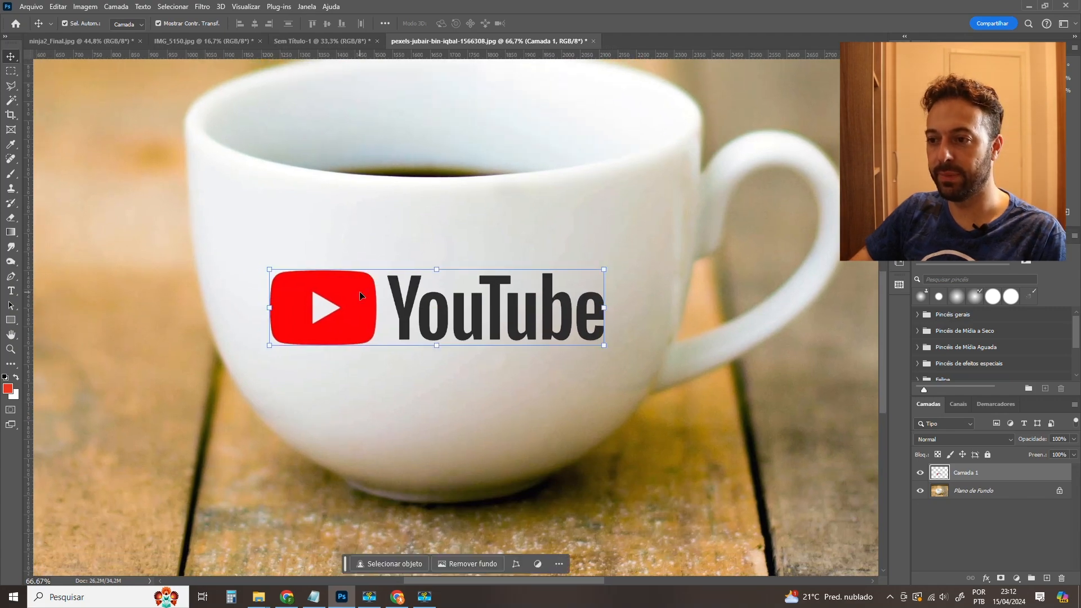
{"action": "key", "text": "ctrl+minus"}
{"action": "key", "text": "ctrl+minus"}
{"action": "key", "text": "ctrl+minus"}
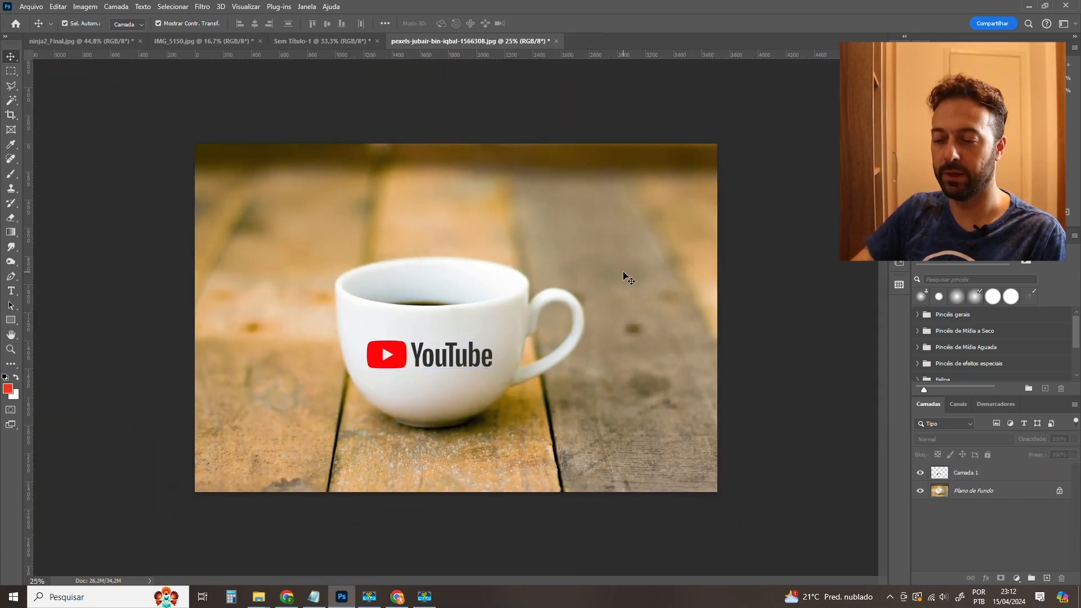
Try rotating the YouTube logo on the cup with Free Transform, tilting it by about -6.34°, and cancel the transform.
{"action": "key", "text": "ctrl+plus"}
{"action": "key", "text": "ctrl+plus"}
{"action": "key", "text": "ctrl+plus"}
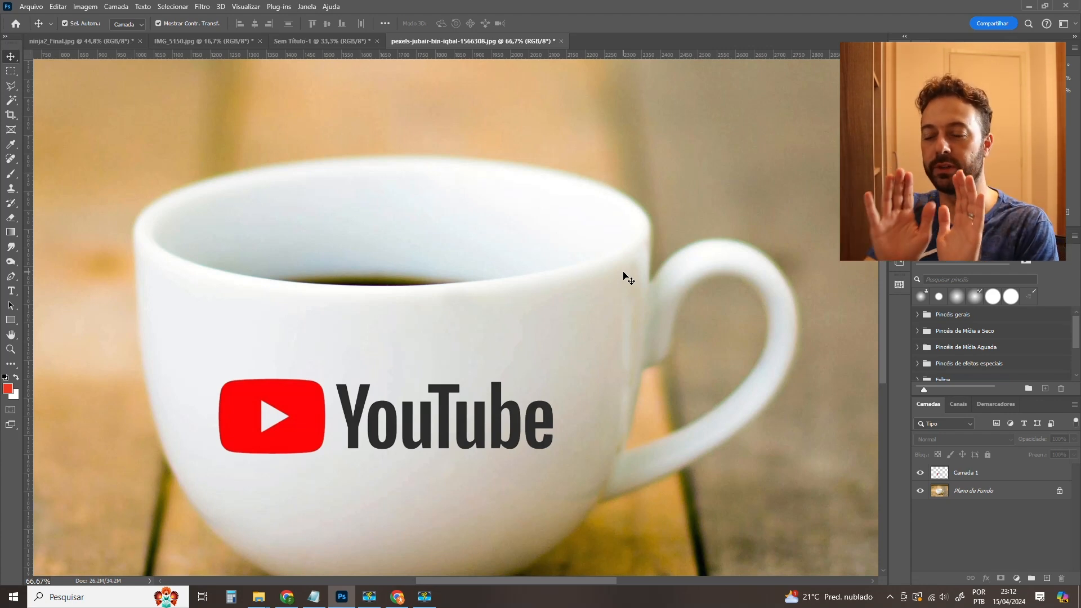
{"action": "left_click_drag", "start_coordinate": [528, 379], "coordinate": [477, 259]}
{"action": "left_click", "coordinate": [292, 331]}
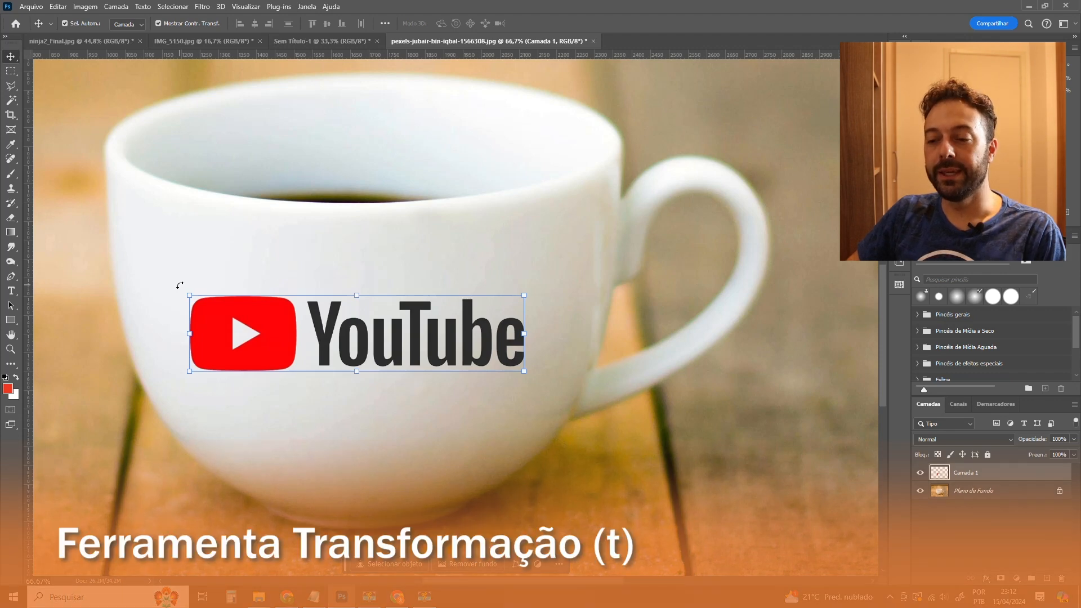
{"action": "key", "text": "ctrl+t"}
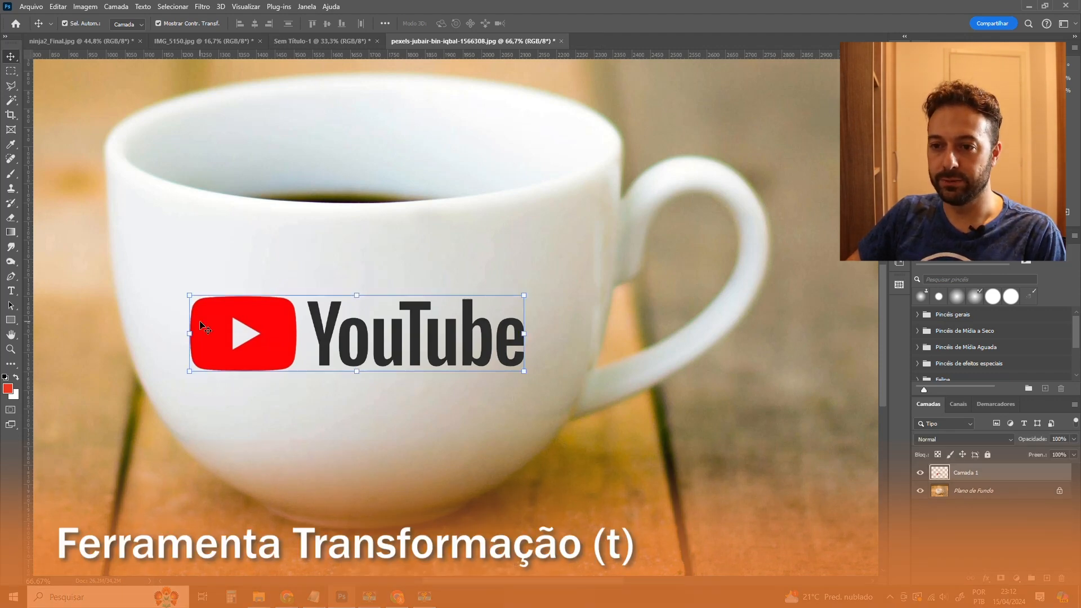
{"action": "left_click_drag", "start_coordinate": [185, 287], "coordinate": [157, 302]}
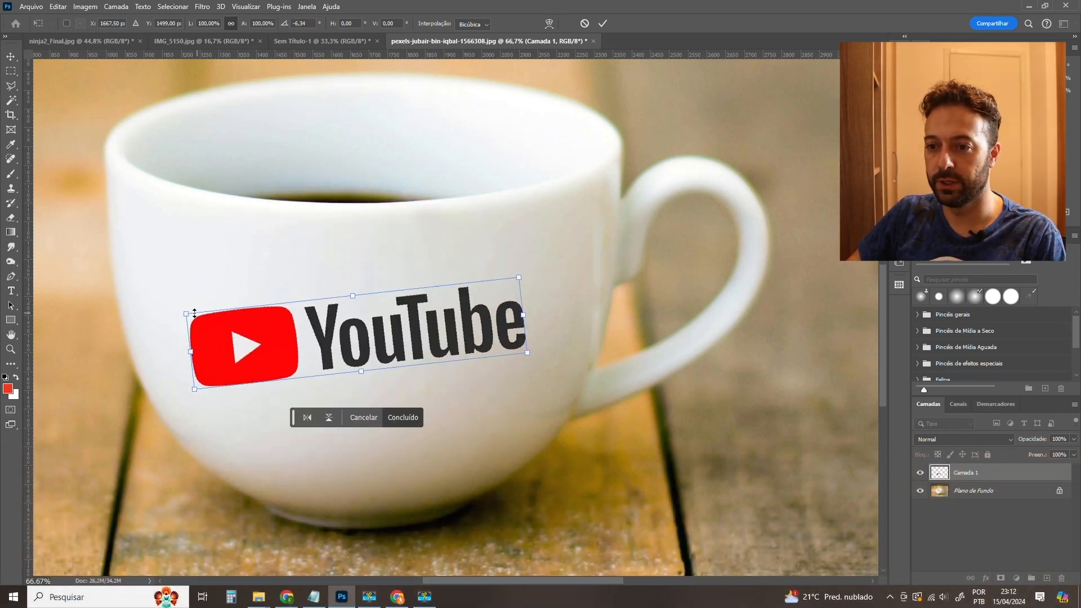
{"action": "key", "text": "ctrl+z"}
{"action": "left_click_drag", "start_coordinate": [189, 290], "coordinate": [260, 265]}
{"action": "key", "text": "Escape"}
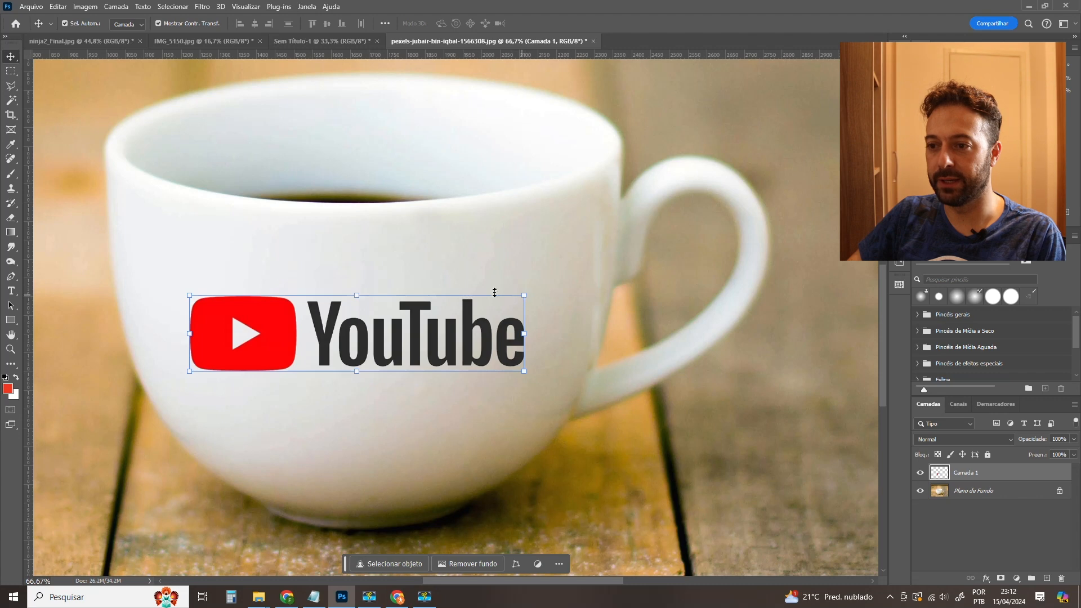
Try stretching the logo's height to about 172% and moving it slightly down, then cancel the transform.
{"action": "left_click_drag", "start_coordinate": [359, 293], "coordinate": [368, 238]}
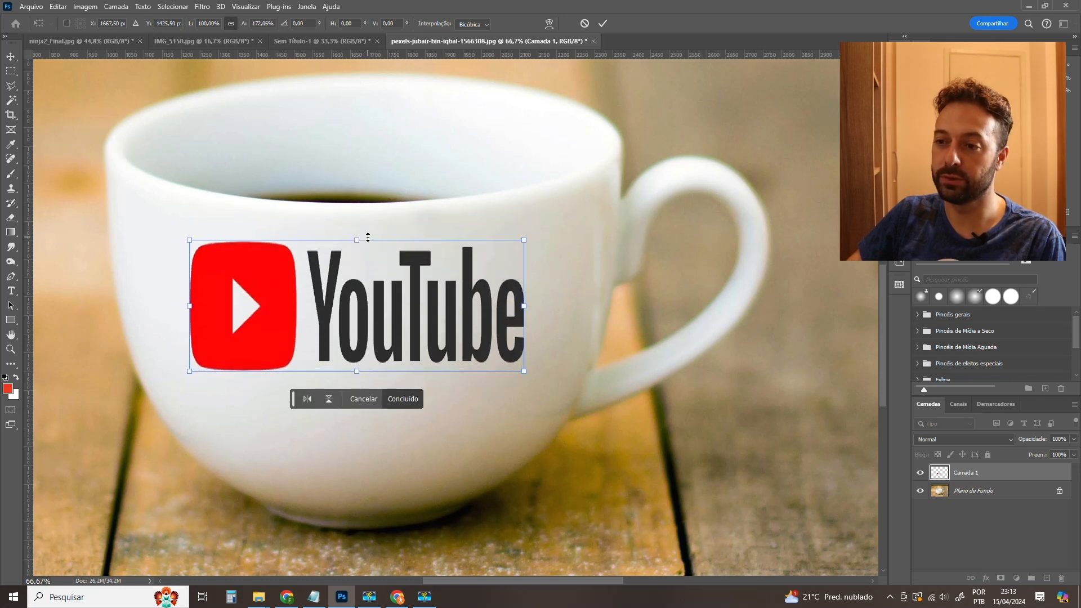
{"action": "key", "text": "ctrl+z"}
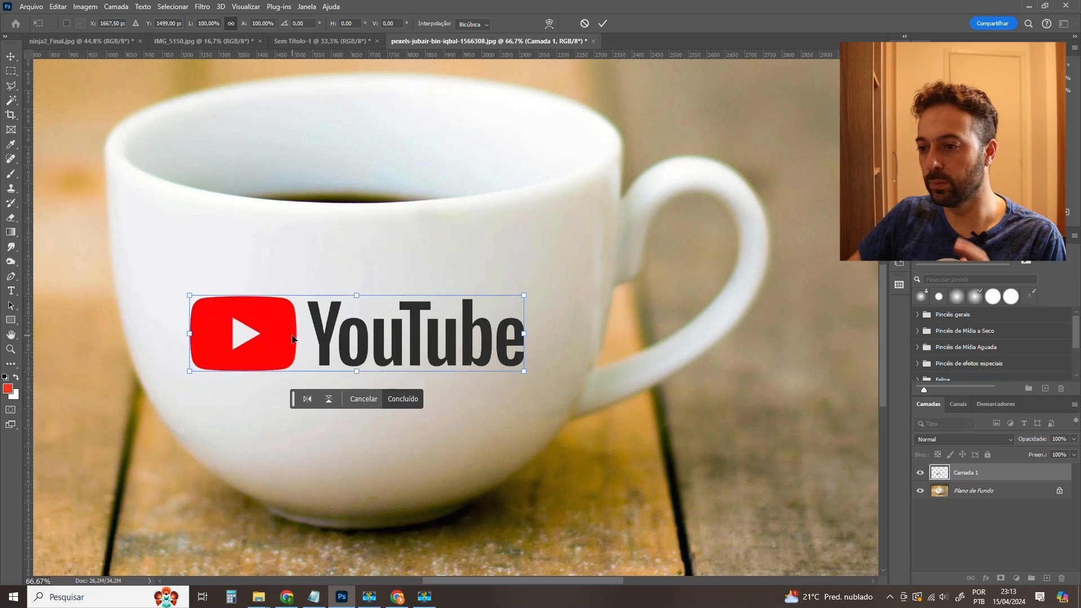
{"action": "left_click_drag", "start_coordinate": [284, 332], "coordinate": [285, 340]}
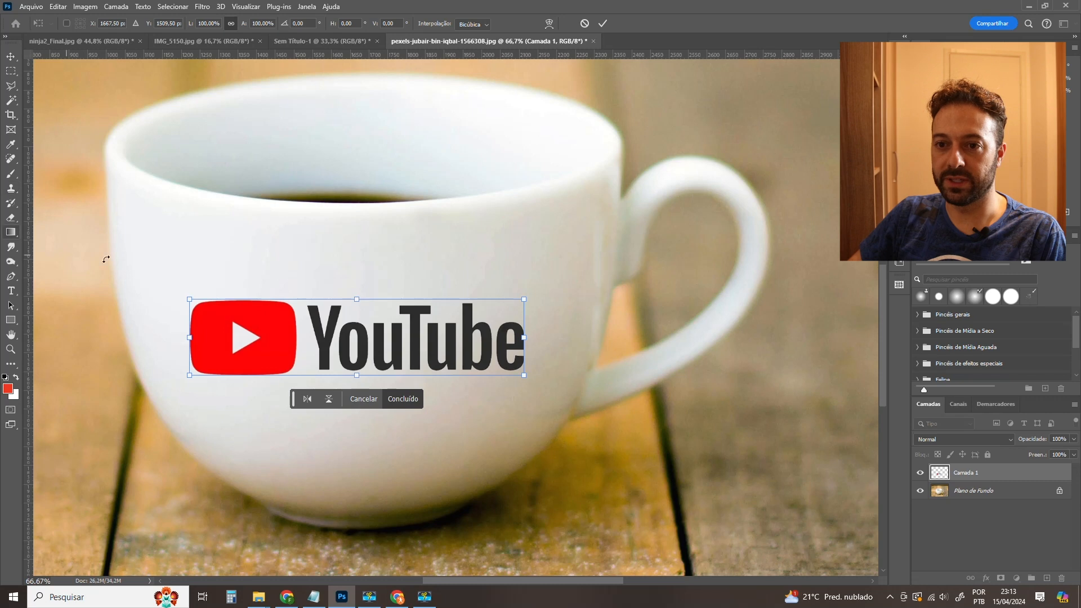
{"action": "key", "text": "Escape"}
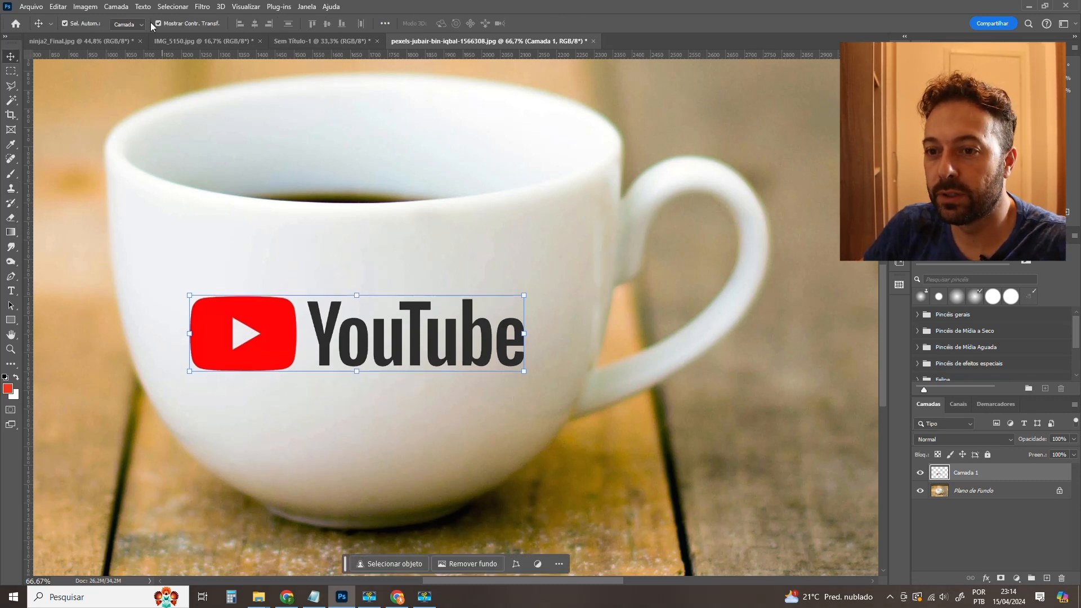
Try the Distort transform (Distorcer) on the logo by pulling its two corners on the handle side, and discard it.
{"action": "left_click", "coordinate": [59, 7]}
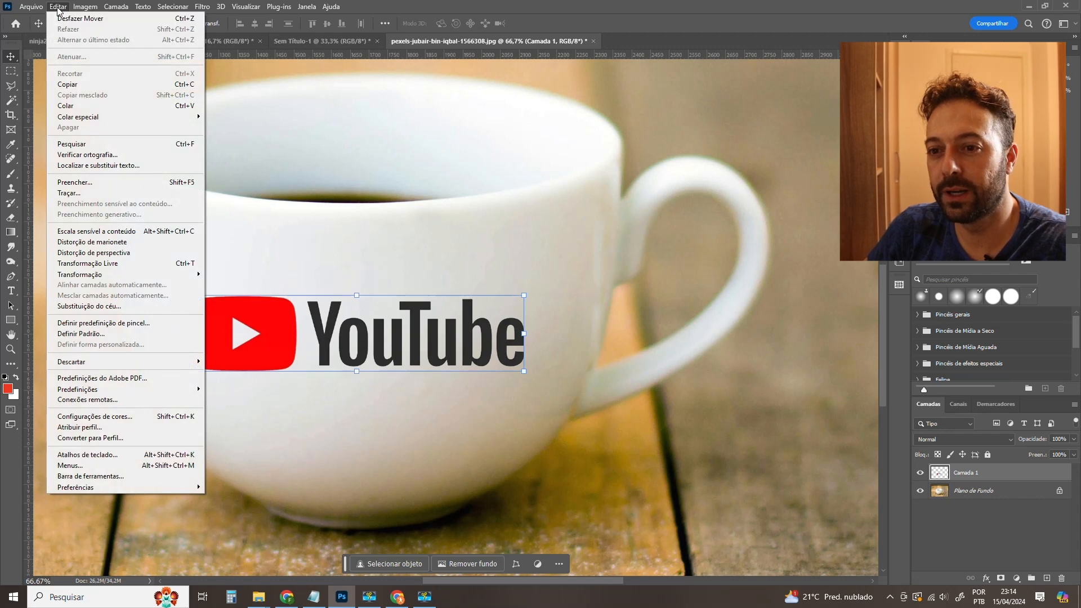
{"action": "mouse_move", "coordinate": [90, 274]}
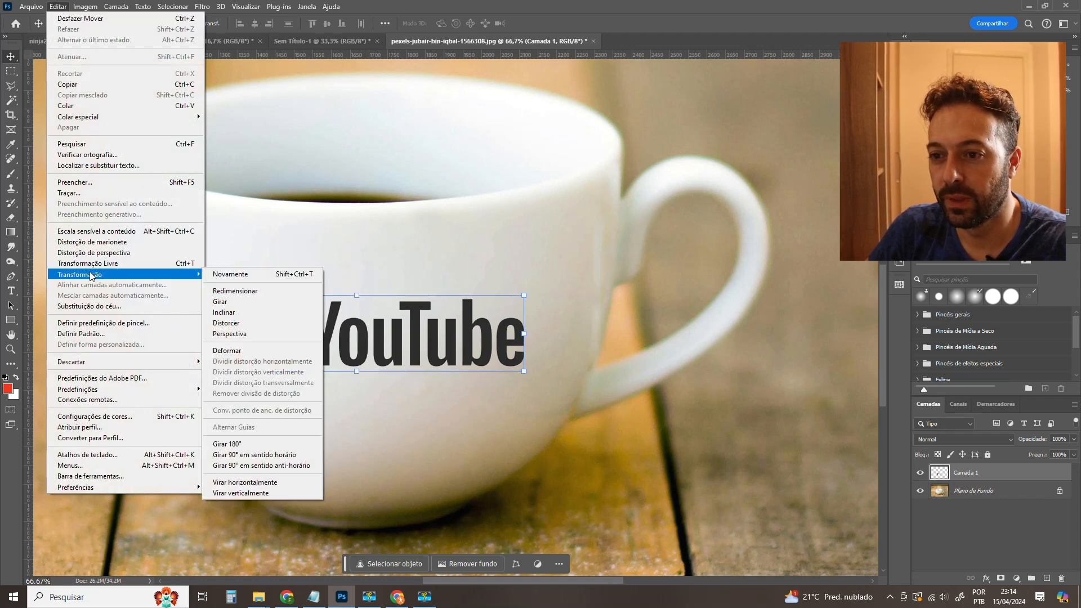
{"action": "left_click", "coordinate": [246, 322]}
{"action": "mouse_move", "coordinate": [524, 295]}
{"action": "left_mouse_down"}
{"action": "mouse_move", "coordinate": [498, 211]}
{"action": "mouse_move", "coordinate": [579, 234]}
{"action": "mouse_move", "coordinate": [603, 324]}
{"action": "mouse_move", "coordinate": [556, 376]}
{"action": "mouse_move", "coordinate": [448, 247]}
{"action": "mouse_move", "coordinate": [272, 238]}
{"action": "mouse_move", "coordinate": [217, 313]}
{"action": "mouse_move", "coordinate": [312, 239]}
{"action": "mouse_move", "coordinate": [424, 239]}
{"action": "mouse_move", "coordinate": [535, 258]}
{"action": "mouse_move", "coordinate": [532, 303]}
{"action": "mouse_move", "coordinate": [535, 276]}
{"action": "mouse_move", "coordinate": [521, 303]}
{"action": "mouse_move", "coordinate": [524, 269]}
{"action": "mouse_move", "coordinate": [485, 263]}
{"action": "mouse_move", "coordinate": [471, 291]}
{"action": "mouse_move", "coordinate": [513, 259]}
{"action": "mouse_move", "coordinate": [517, 288]}
{"action": "left_mouse_up"}
{"action": "left_click_drag", "start_coordinate": [526, 369], "coordinate": [514, 472]}
{"action": "key", "text": "ctrl+z"}
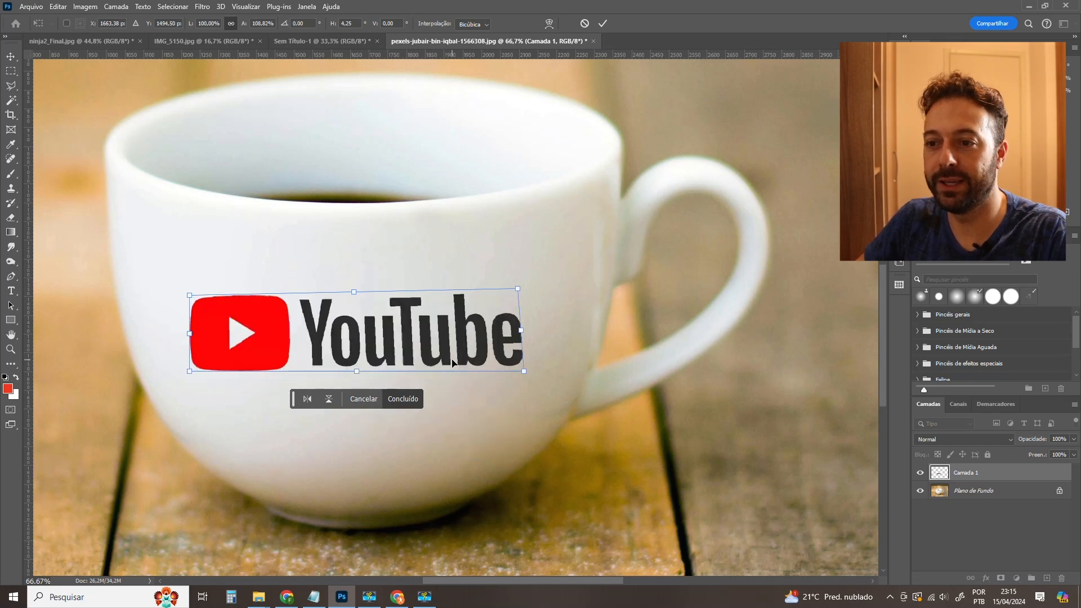
{"action": "key", "text": "Return"}
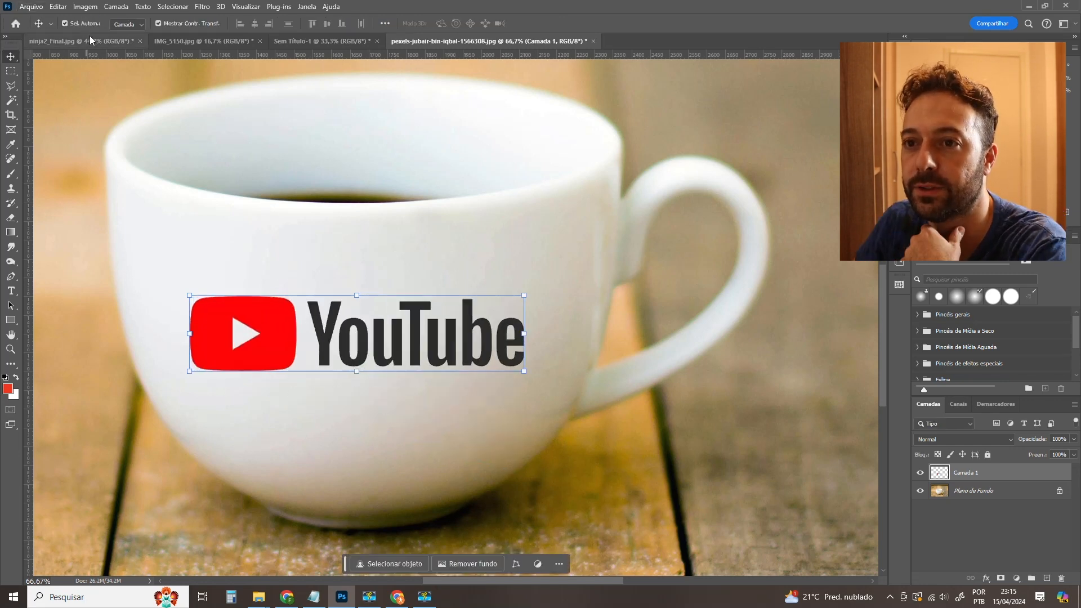
Start a Warp transform (Deformar) on the logo and bend its bottom edge downward to follow the cup's curve.
{"action": "left_click", "coordinate": [57, 6]}
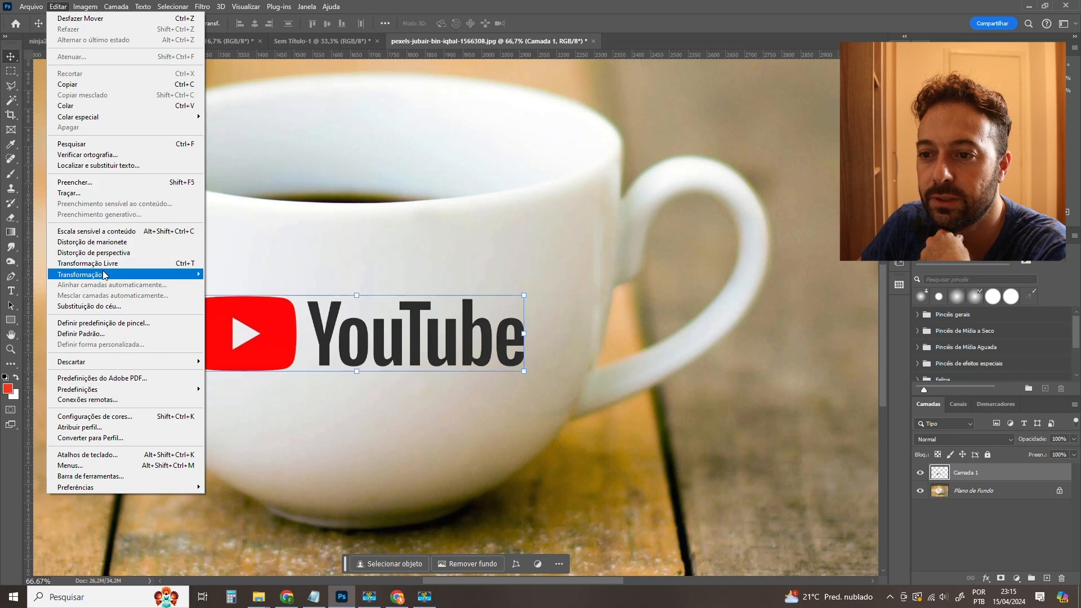
{"action": "mouse_move", "coordinate": [157, 275]}
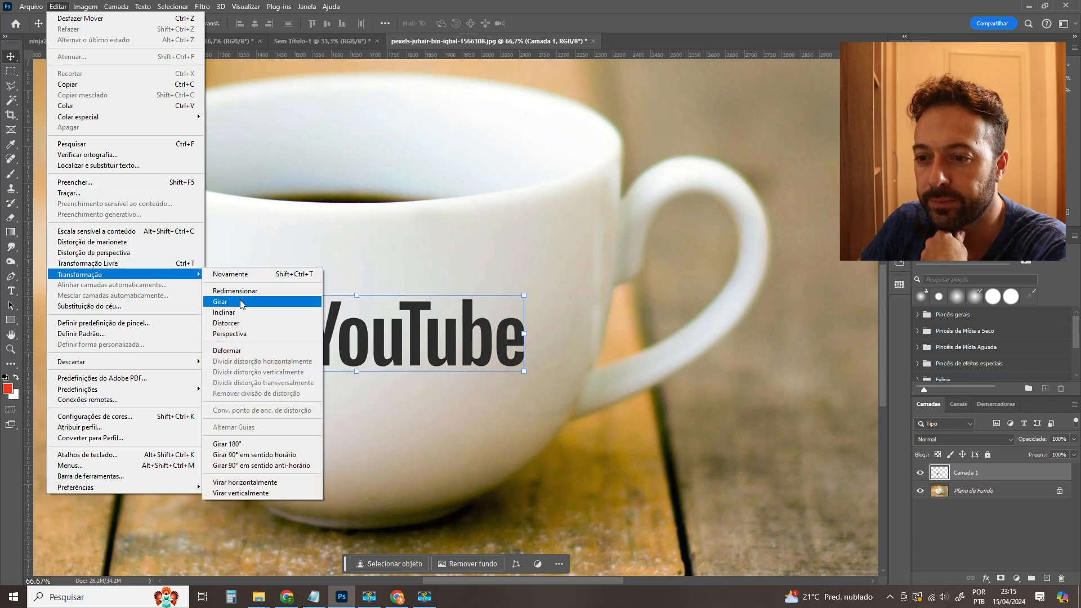
{"action": "left_click", "coordinate": [240, 355]}
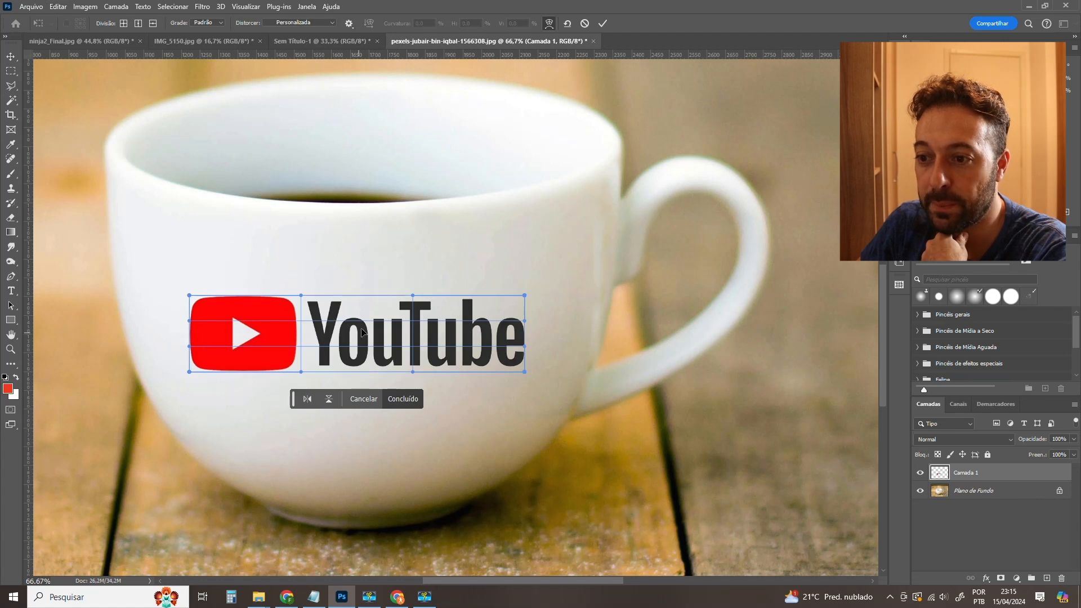
{"action": "left_click_drag", "start_coordinate": [301, 373], "coordinate": [301, 403]}
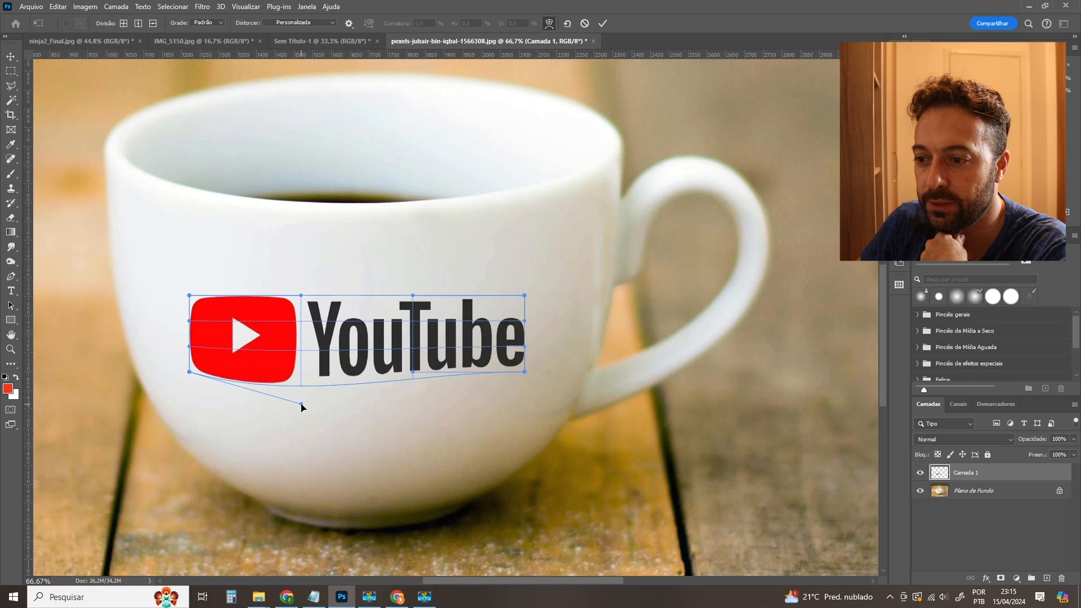
{"action": "left_click_drag", "start_coordinate": [412, 372], "coordinate": [414, 409]}
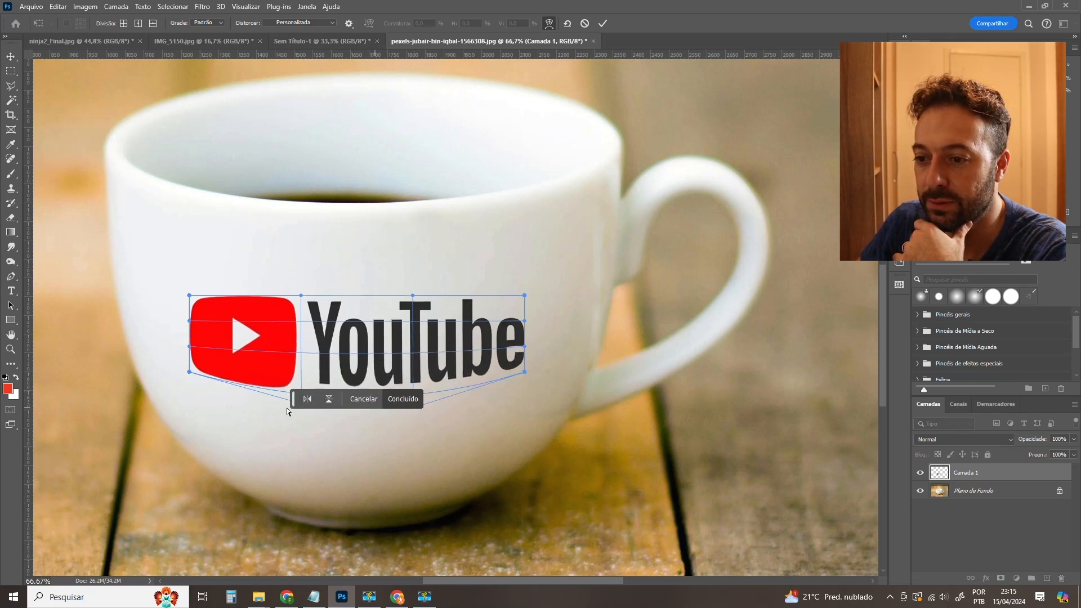
Bend the top edge of the logo's warp grid downward so it curves parallel to the bottom edge.
{"action": "left_click_drag", "start_coordinate": [302, 296], "coordinate": [301, 313]}
{"action": "left_click_drag", "start_coordinate": [412, 295], "coordinate": [412, 313]}
{"action": "left_click_drag", "start_coordinate": [347, 363], "coordinate": [350, 370]}
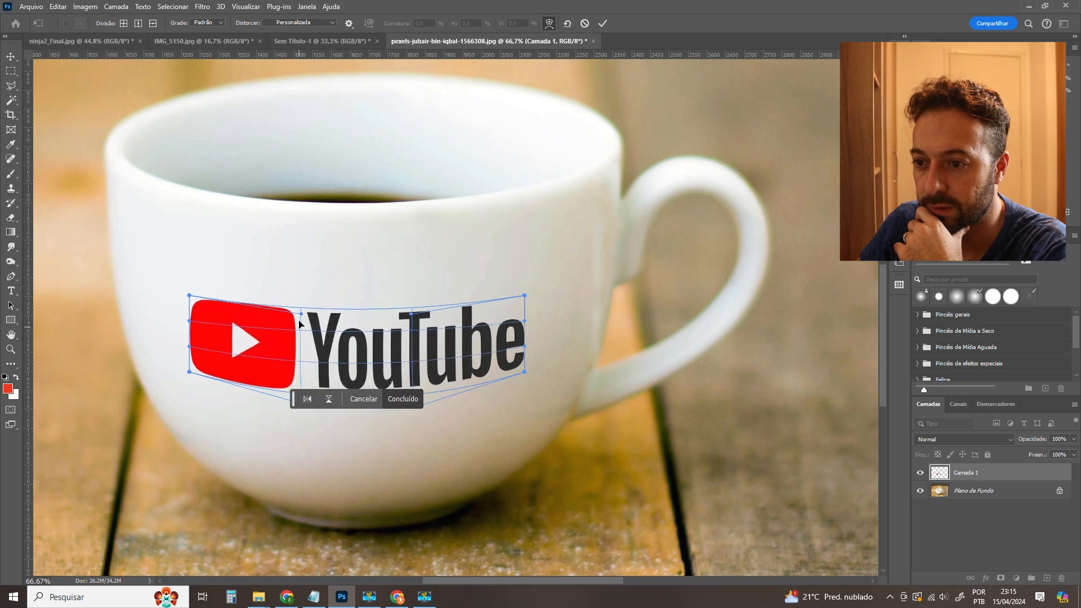
{"action": "left_click_drag", "start_coordinate": [301, 313], "coordinate": [298, 316]}
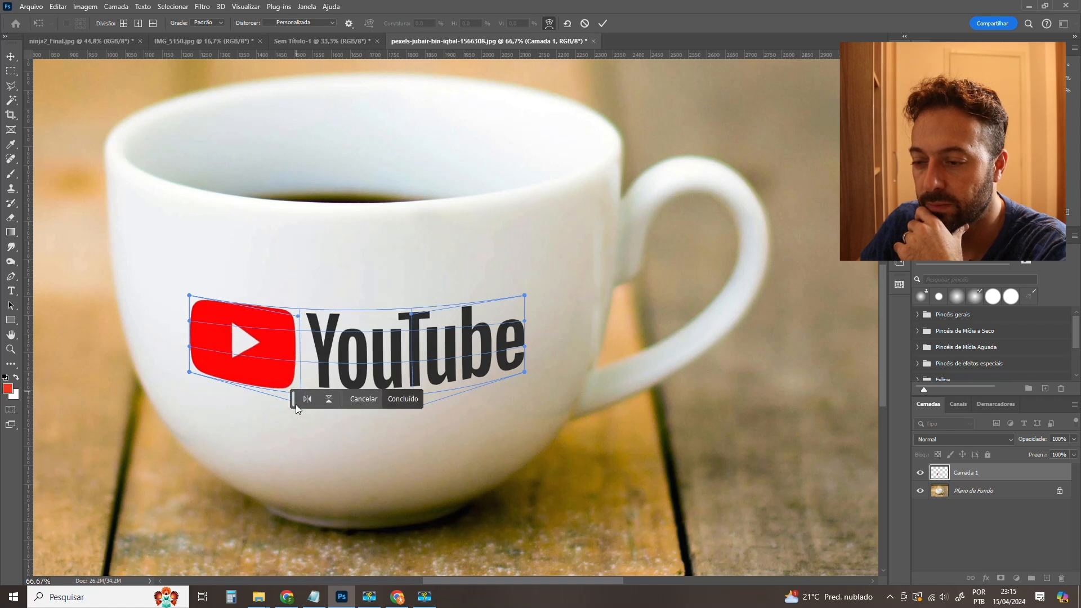
Fine-tune the curve handles on the warp's top and bottom edges and apply the warp to the logo.
{"action": "scroll", "coordinate": [439, 400], "scroll_direction": "down", "scroll_amount": 1}
{"action": "mouse_move", "coordinate": [301, 367]}
{"action": "left_mouse_down"}
{"action": "mouse_move", "coordinate": [287, 372]}
{"action": "mouse_move", "coordinate": [298, 375]}
{"action": "left_mouse_up"}
{"action": "mouse_move", "coordinate": [413, 372]}
{"action": "left_mouse_down"}
{"action": "mouse_move", "coordinate": [405, 367]}
{"action": "mouse_move", "coordinate": [414, 372]}
{"action": "left_mouse_up"}
{"action": "mouse_move", "coordinate": [412, 276]}
{"action": "left_mouse_down"}
{"action": "mouse_move", "coordinate": [414, 286]}
{"action": "mouse_move", "coordinate": [302, 287]}
{"action": "mouse_move", "coordinate": [414, 282]}
{"action": "left_mouse_up"}
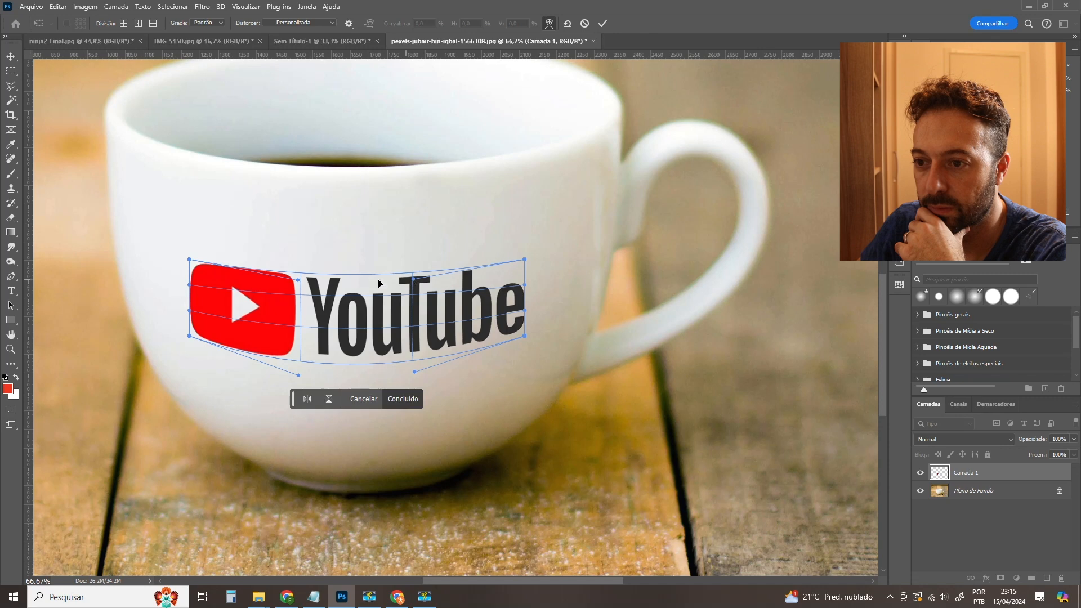
{"action": "left_click_drag", "start_coordinate": [297, 279], "coordinate": [298, 285]}
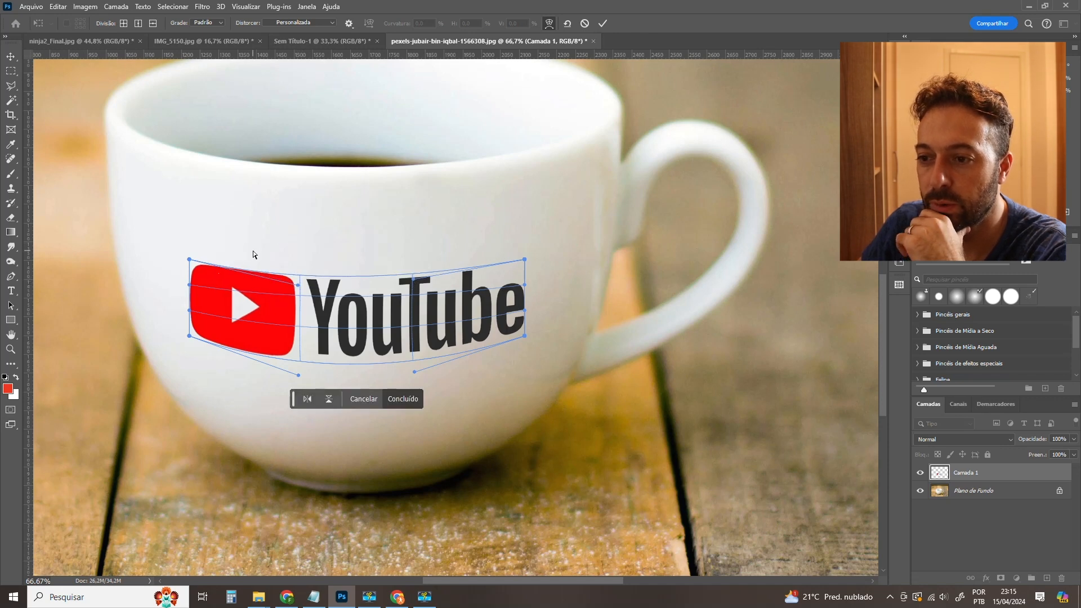
{"action": "key", "text": "Return"}
Move the warped logo slightly down and toward the handle, then deselect it to view the whole cup.
{"action": "left_click_drag", "start_coordinate": [343, 316], "coordinate": [347, 326]}
{"action": "left_click", "coordinate": [378, 225]}
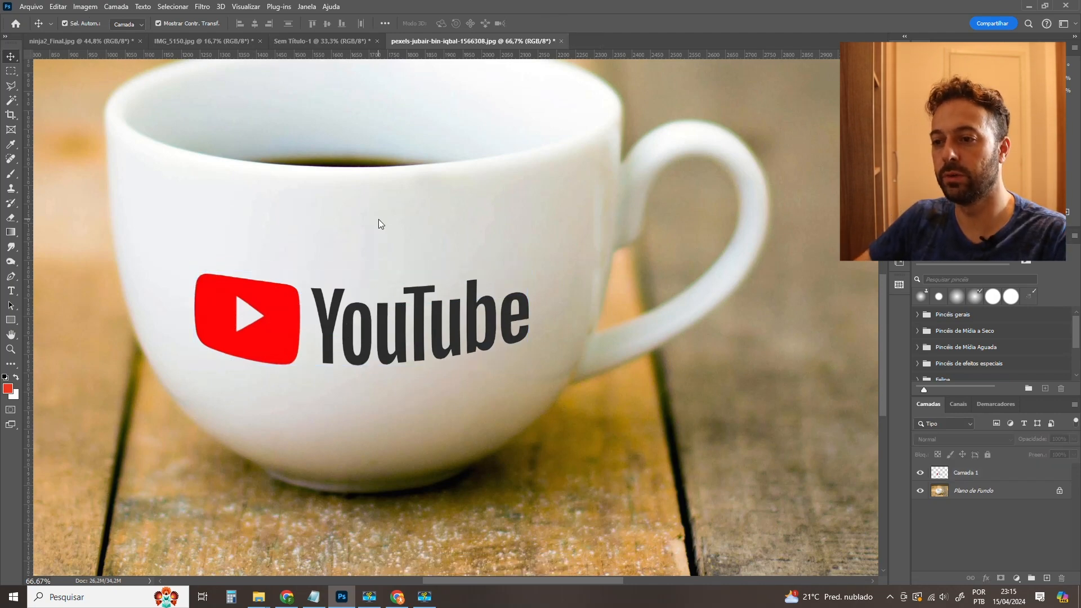
{"action": "key", "text": "ctrl+minus"}
{"action": "key", "text": "ctrl+minus"}
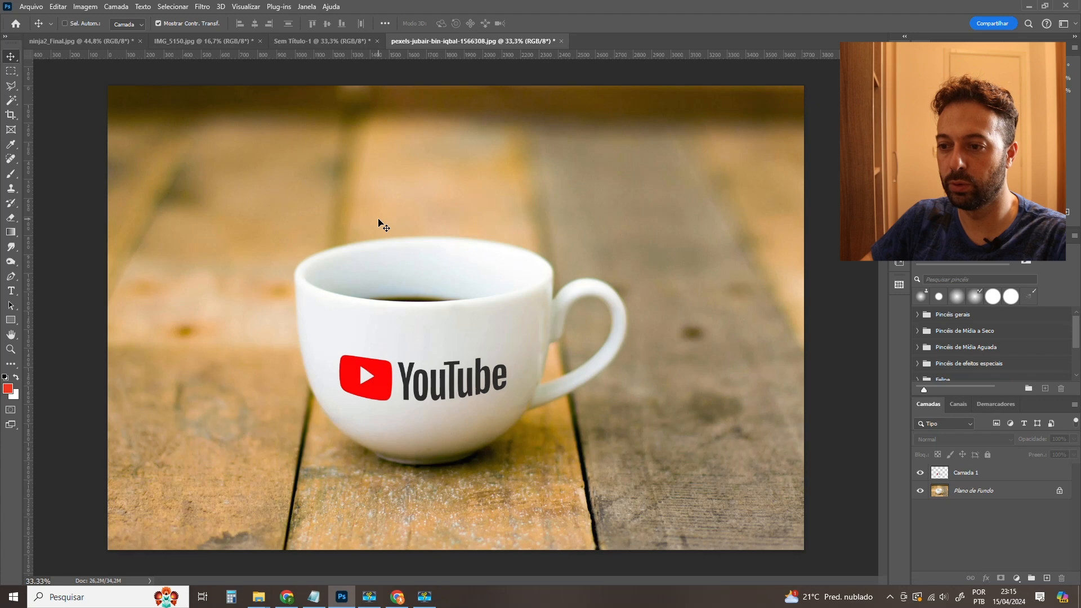
Undo the logo's last move and compare the flat and warped versions by undoing and redoing the warp, keeping the warp.
{"action": "key", "text": "ctrl+z"}
{"action": "key", "text": "ctrl+z"}
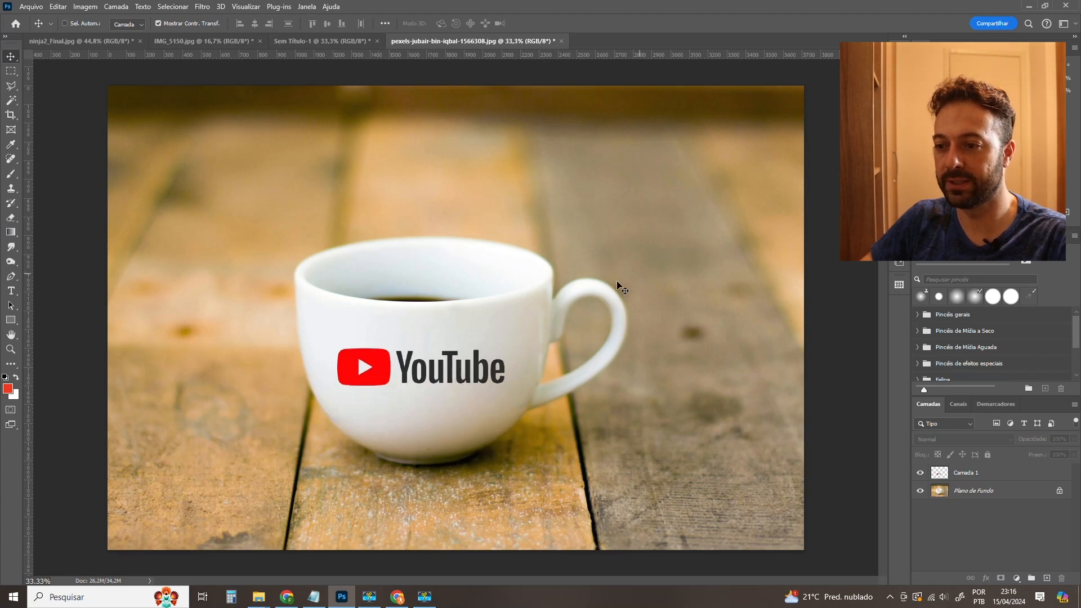
{"action": "key", "text": "ctrl+shift+z"}
{"action": "left_click", "coordinate": [434, 374]}
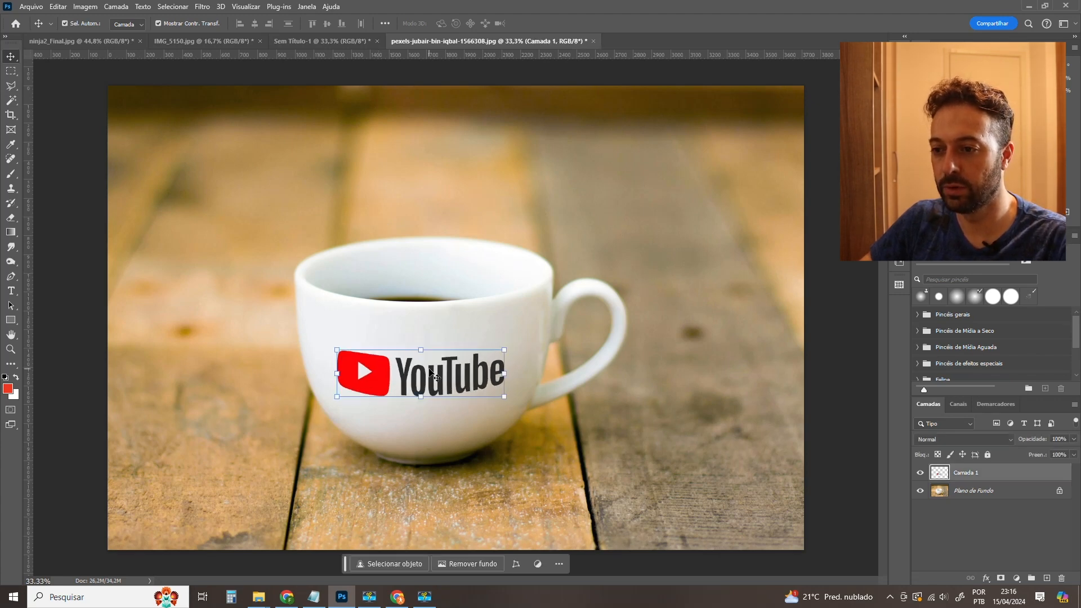
{"action": "key", "text": "ctrl+z"}
{"action": "key", "text": "ctrl+plus"}
{"action": "key", "text": "ctrl+plus"}
{"action": "left_click_drag", "start_coordinate": [437, 348], "coordinate": [444, 229]}
{"action": "key", "text": "ctrl+shift+z"}
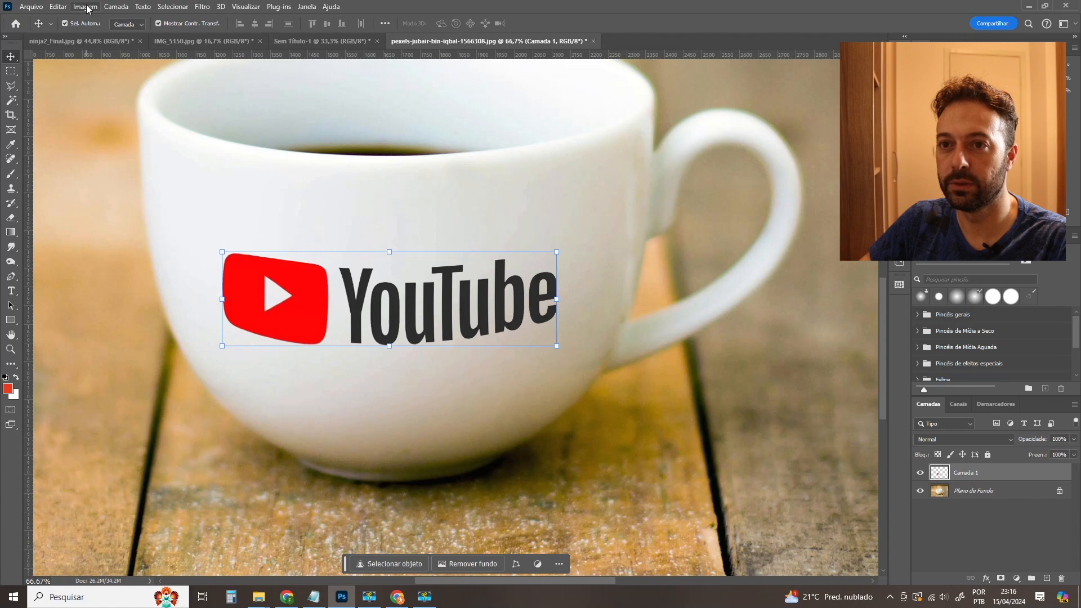
Warp the logo again, lowering the inner points of its grid's top and bottom edges to deepen the curve, and apply it.
{"action": "left_click", "coordinate": [63, 8]}
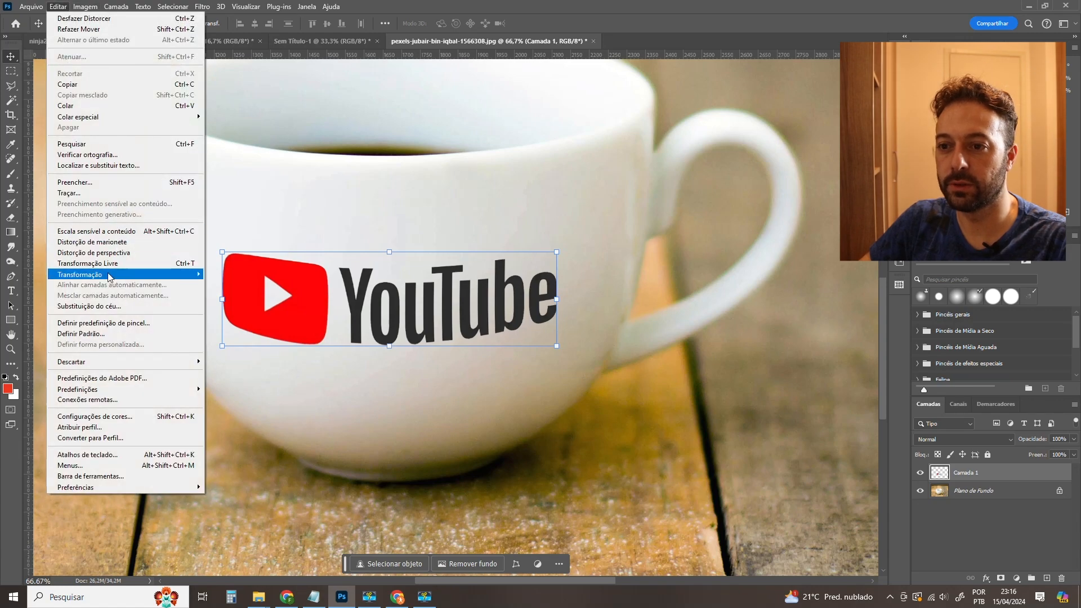
{"action": "mouse_move", "coordinate": [112, 274]}
{"action": "left_click", "coordinate": [252, 345]}
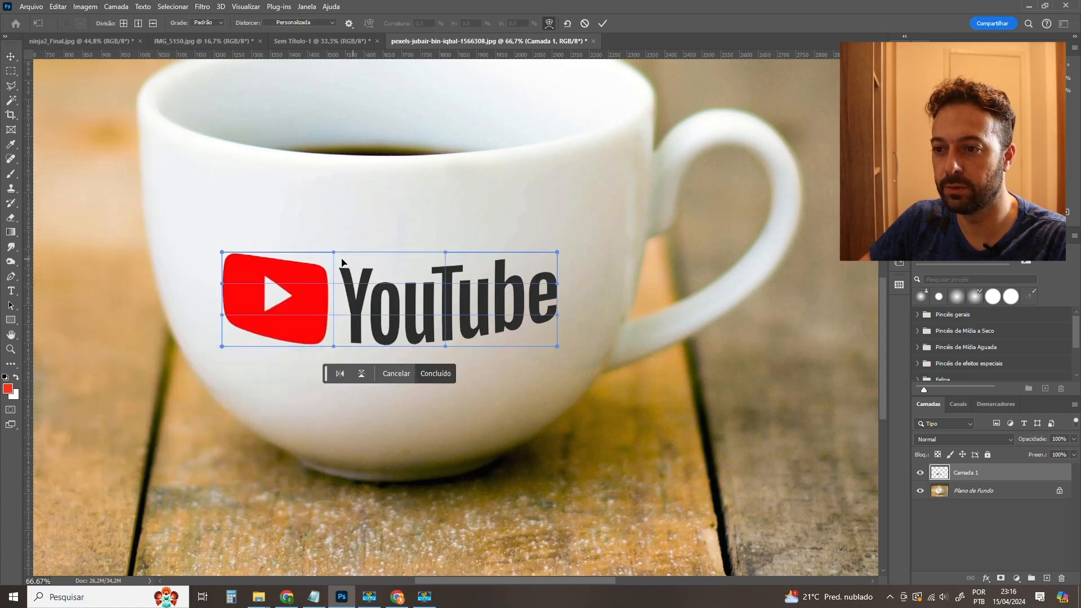
{"action": "left_click_drag", "start_coordinate": [334, 254], "coordinate": [372, 310]}
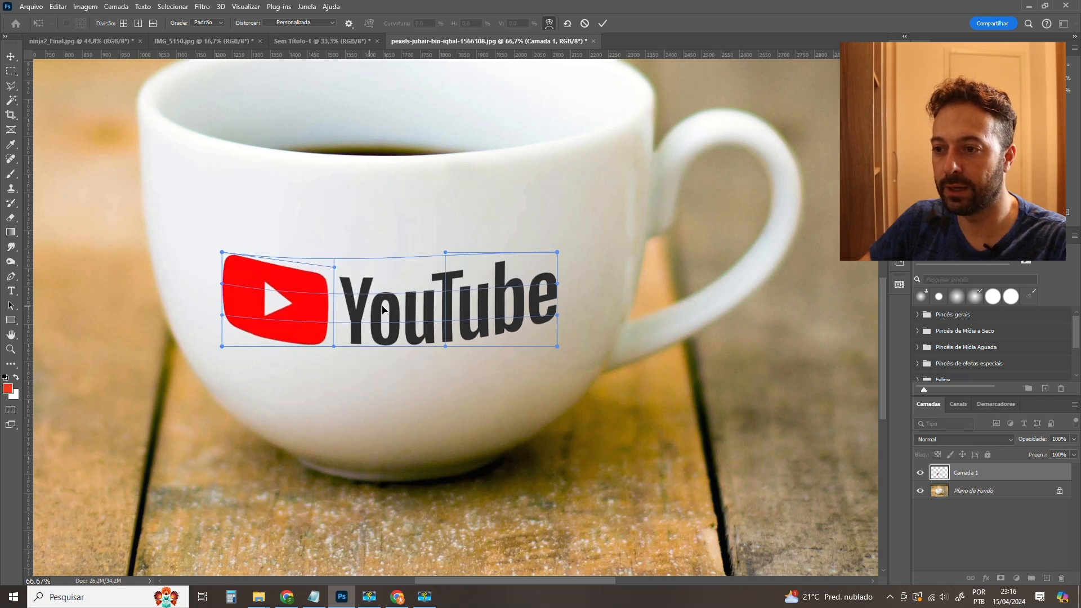
{"action": "left_click_drag", "start_coordinate": [445, 254], "coordinate": [444, 261]}
{"action": "left_click_drag", "start_coordinate": [420, 307], "coordinate": [398, 340]}
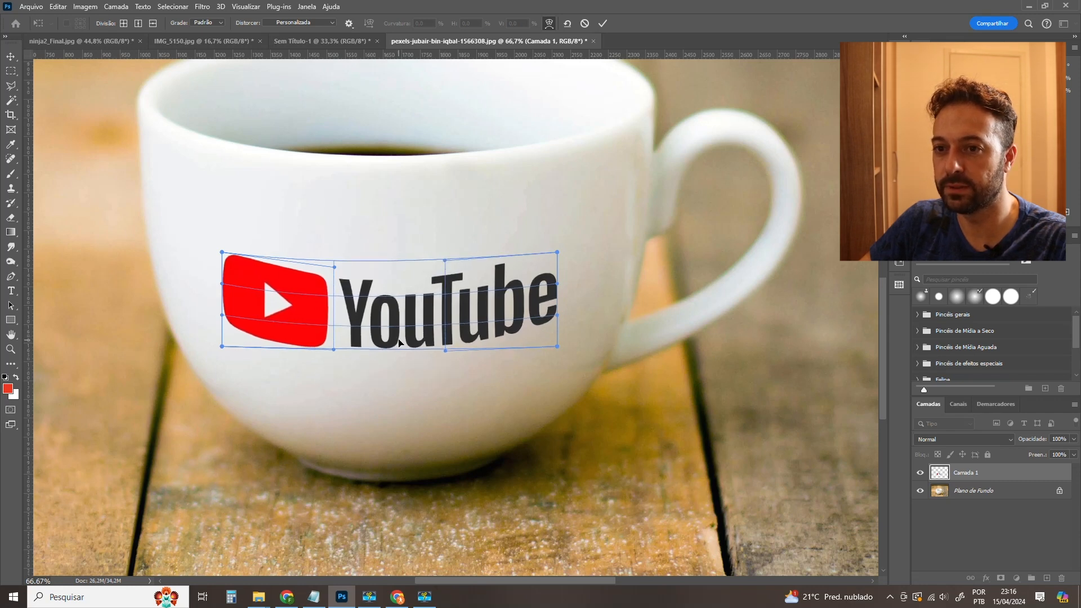
{"action": "left_click", "coordinate": [155, 175]}
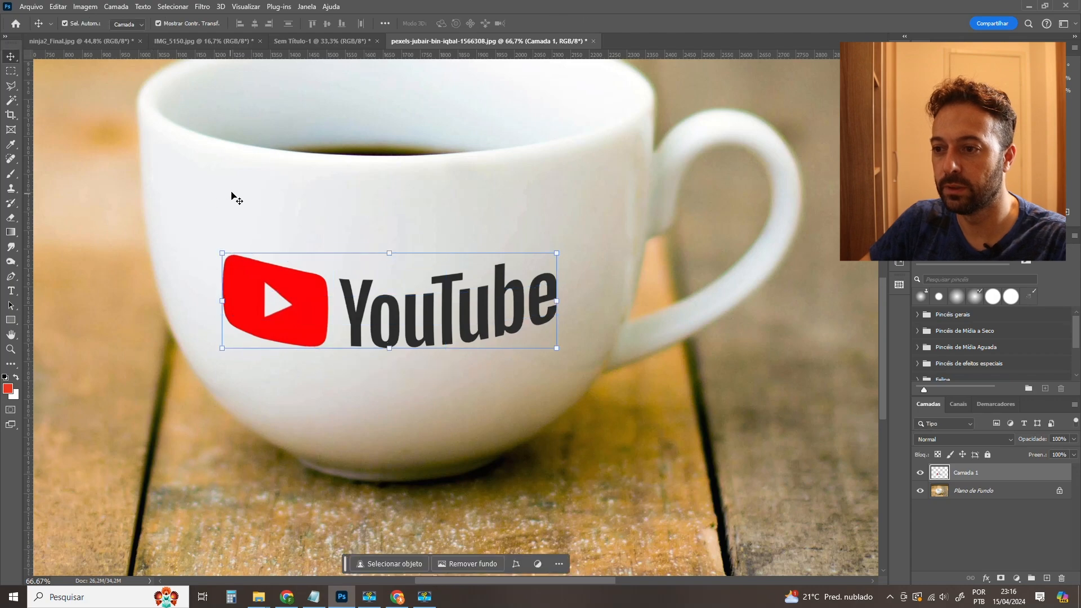
Move the warped logo about 13 px toward the handle and 24 px down, and deselect it to view the whole cup.
{"action": "left_click_drag", "start_coordinate": [400, 314], "coordinate": [404, 320]}
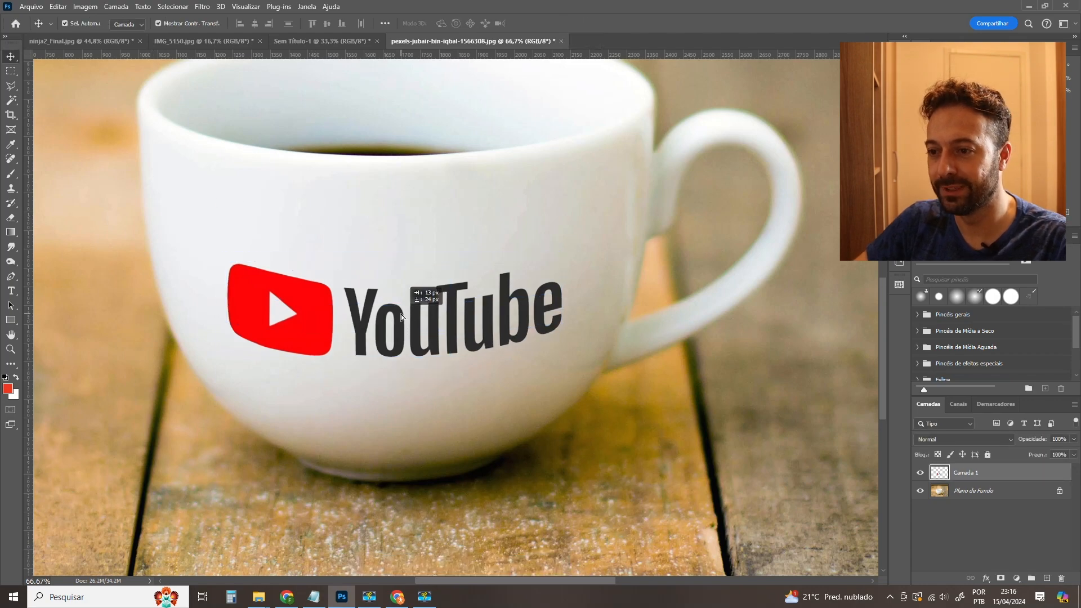
{"action": "key", "text": "ctrl+minus"}
{"action": "key", "text": "ctrl+minus"}
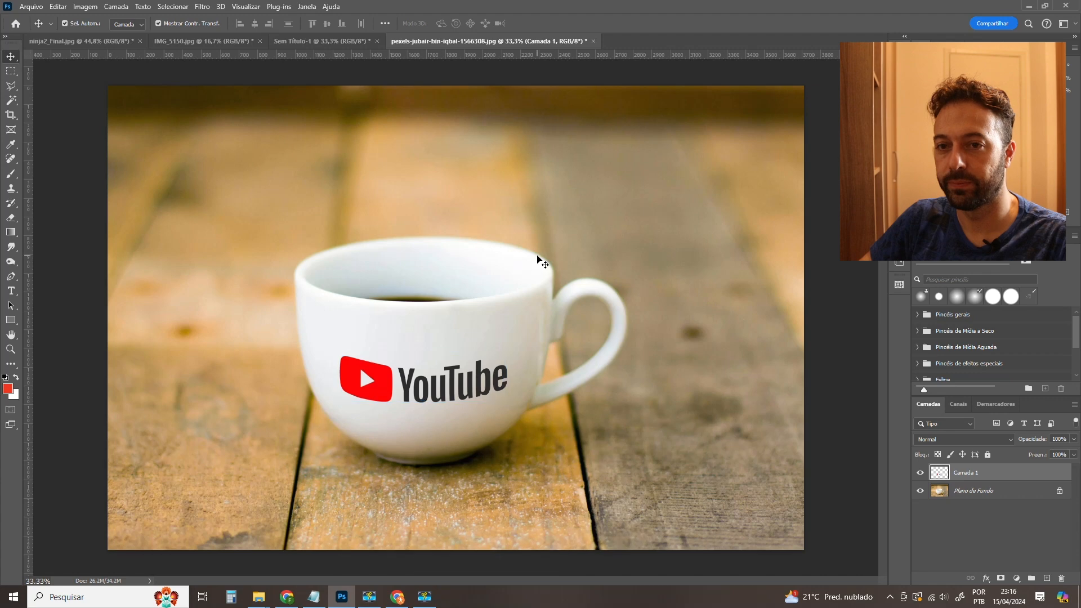
{"action": "left_click", "coordinate": [495, 349]}
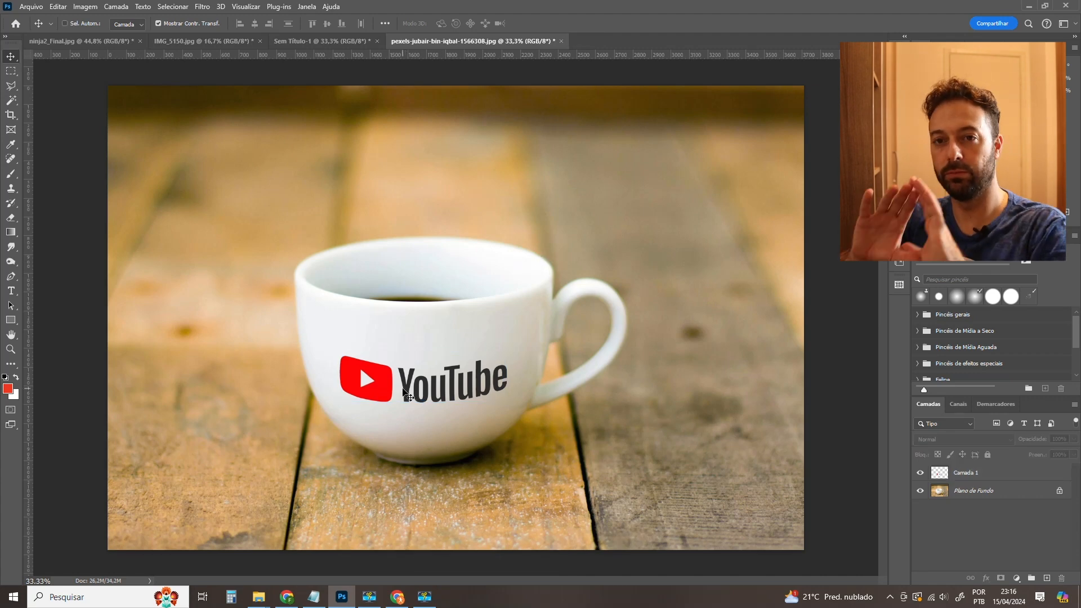
Try successive blend modes on the logo layer from Normal onward and set it to Luz Linear.
{"action": "key", "text": "ctrl+plus"}
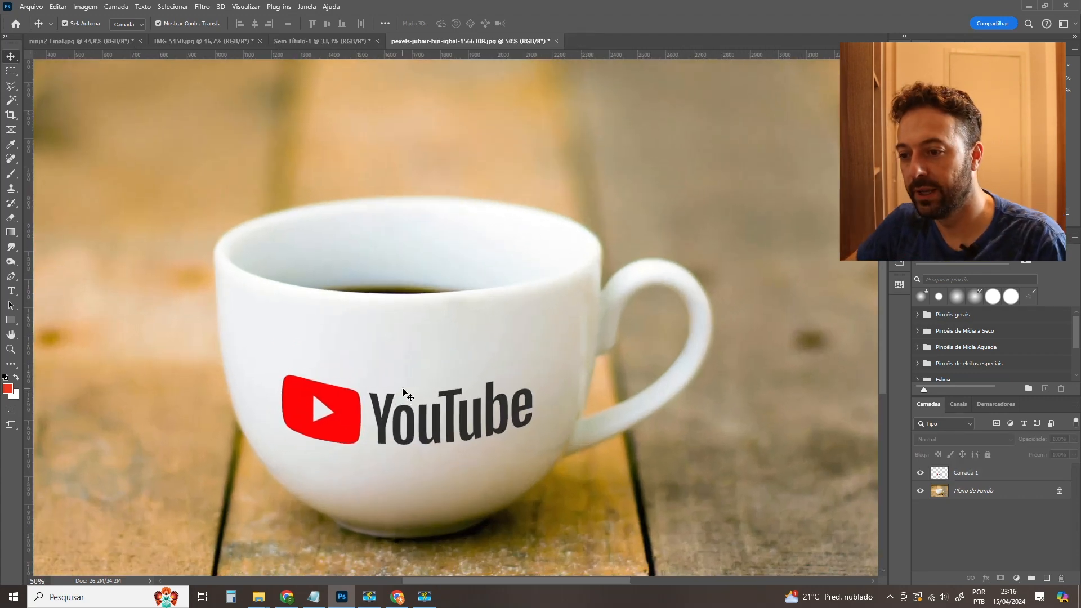
{"action": "left_click", "coordinate": [354, 430]}
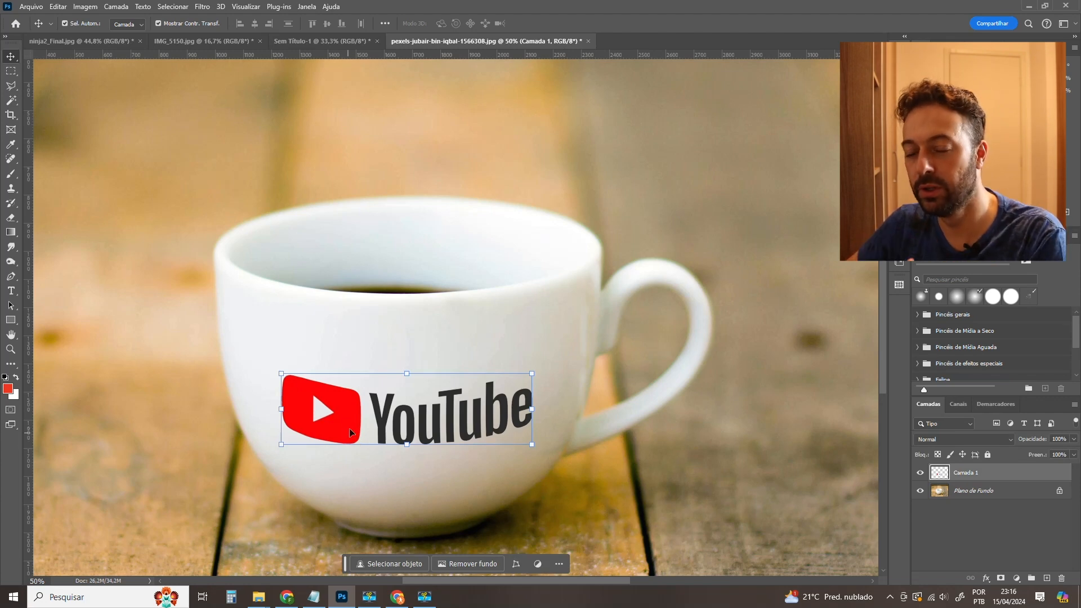
{"action": "left_click", "coordinate": [968, 443]}
{"action": "left_click", "coordinate": [946, 278]}
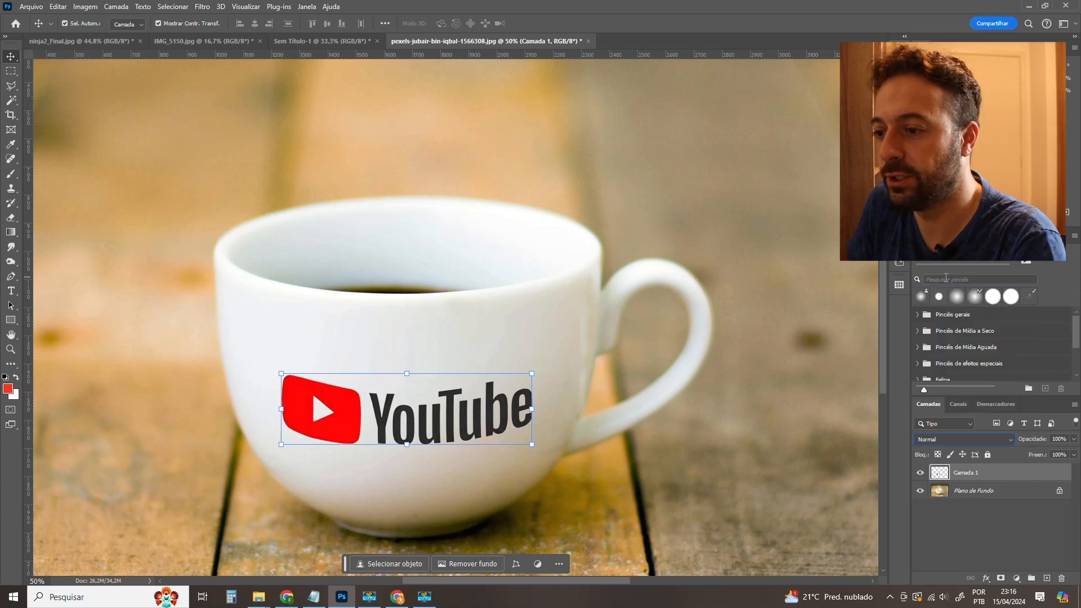
{"action": "key", "text": "Down"}
{"action": "key", "text": "Down"}
{"action": "key", "text": "Down"}
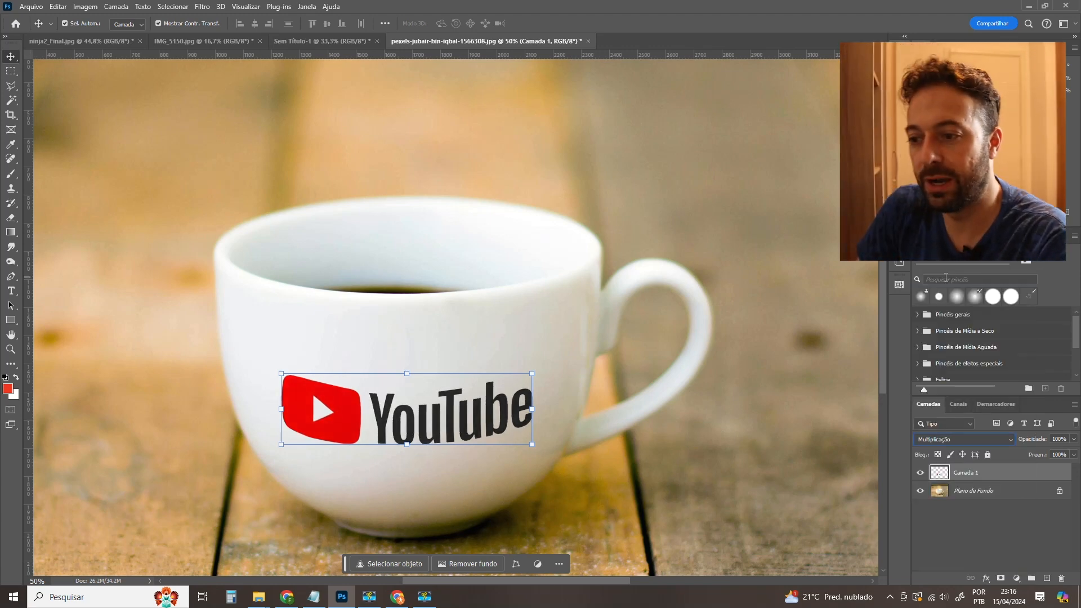
{"action": "key", "text": "Down"}
{"action": "key", "text": "Down"}
{"action": "key", "text": "Down"}
{"action": "key", "text": "Down"}
{"action": "key", "text": "Down"}
{"action": "key", "text": "Down"}
{"action": "key", "text": "Down"}
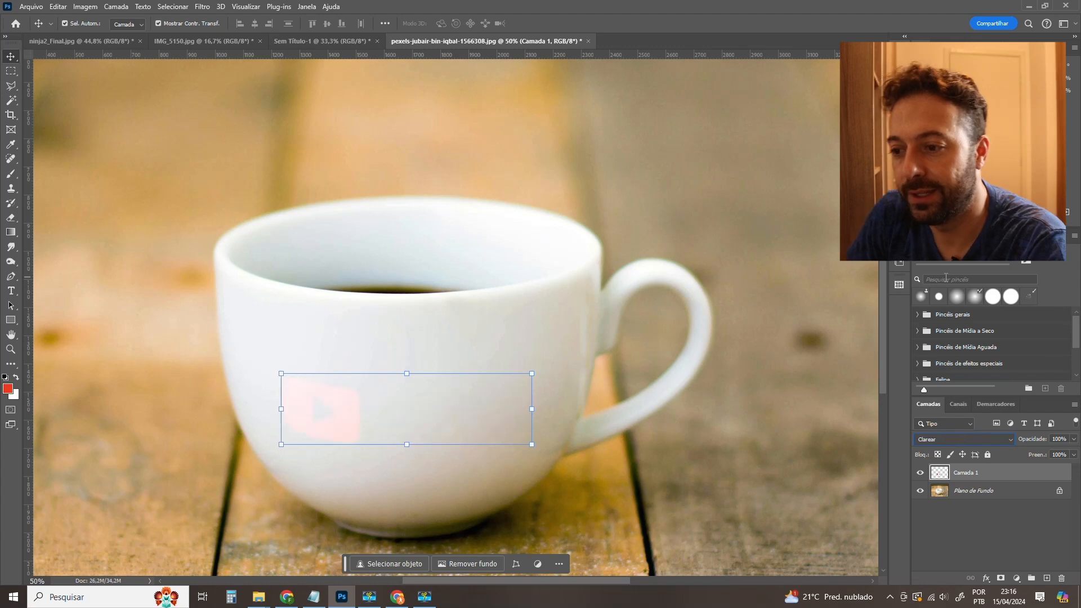
{"action": "key", "text": "Down"}
{"action": "key", "text": "Down"}
{"action": "key", "text": "Down"}
{"action": "key", "text": "Down"}
{"action": "key", "text": "Down"}
{"action": "key", "text": "Down"}
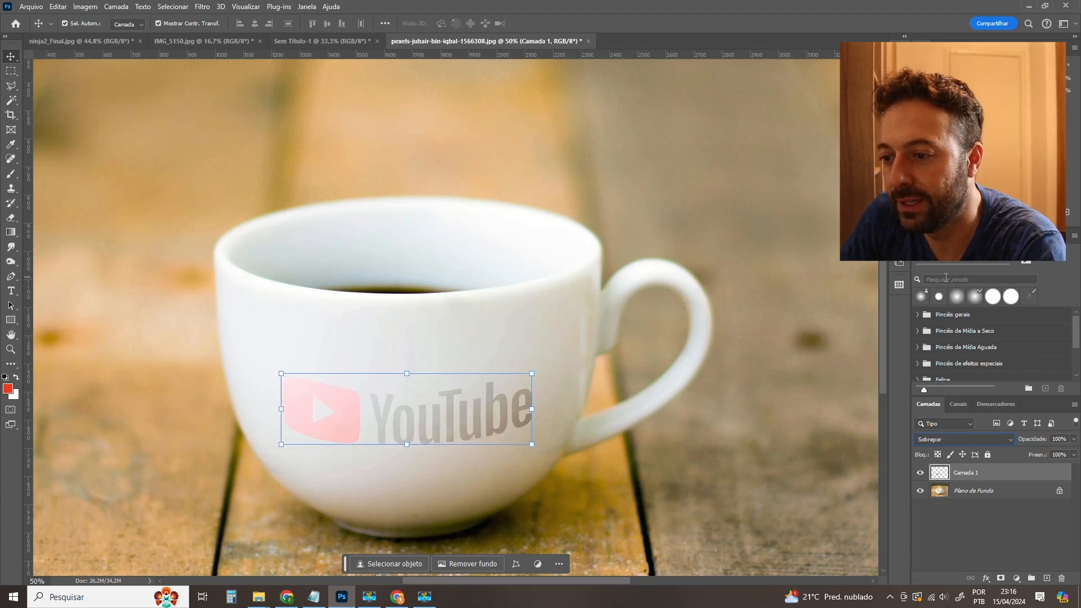
{"action": "key", "text": "Down"}
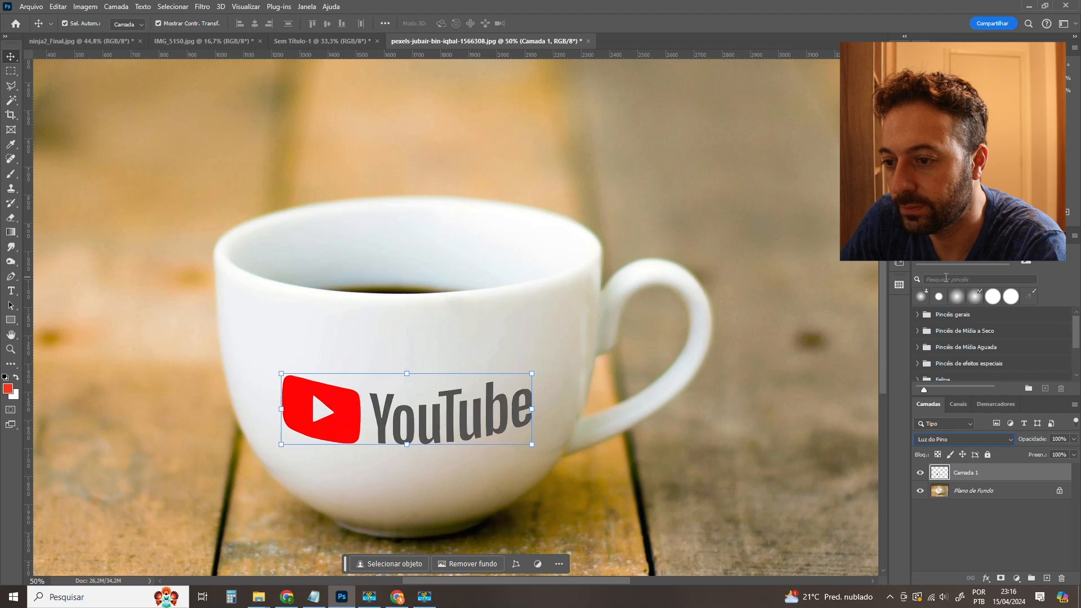
{"action": "key", "text": "Up"}
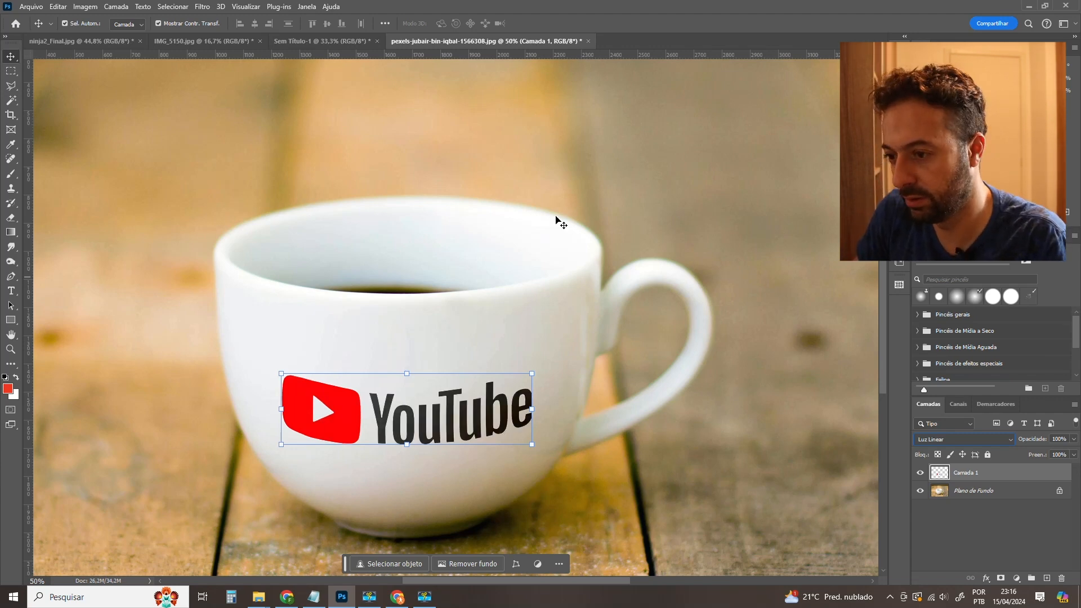
Examine the logo up close while trying the remaining blend modes, including Subtrair and Luminosidade.
{"action": "key", "text": "ctrl+plus"}
{"action": "key", "text": "ctrl+plus"}
{"action": "left_click_drag", "start_coordinate": [550, 176], "coordinate": [582, 112]}
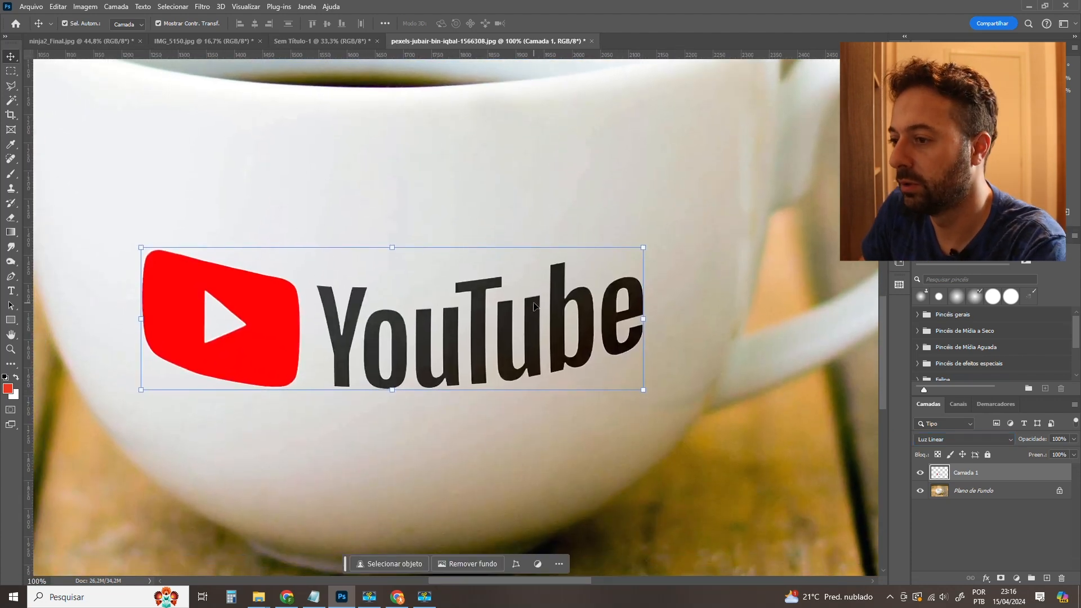
{"action": "left_click", "coordinate": [960, 436]}
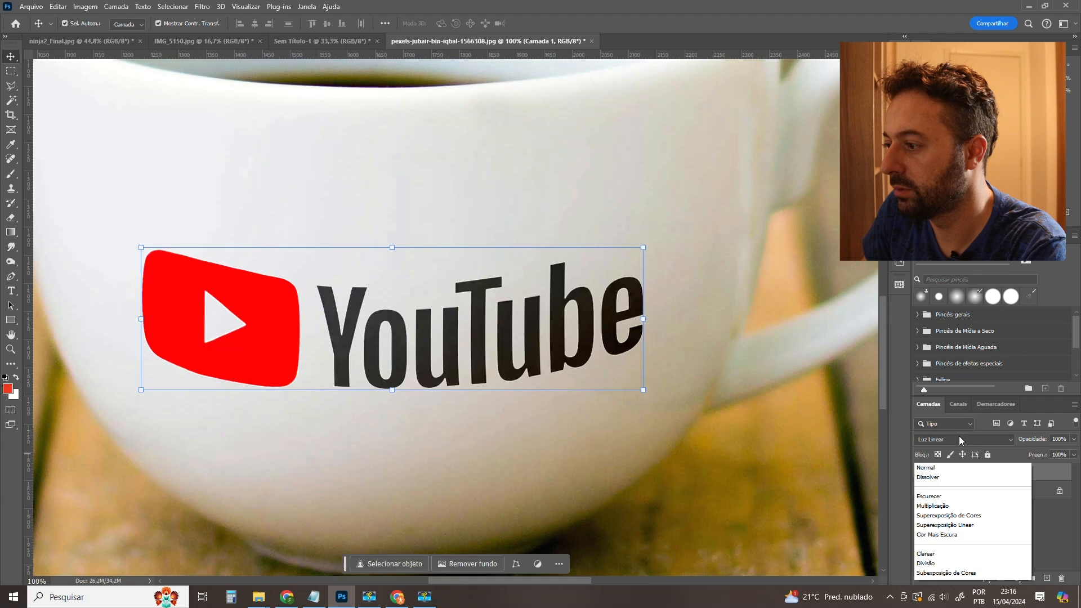
{"action": "left_click", "coordinate": [946, 459]}
{"action": "key", "text": "Down"}
{"action": "key", "text": "Down"}
{"action": "key", "text": "Down"}
{"action": "key", "text": "Down"}
{"action": "key", "text": "Down"}
{"action": "key", "text": "Down"}
{"action": "key", "text": "Down"}
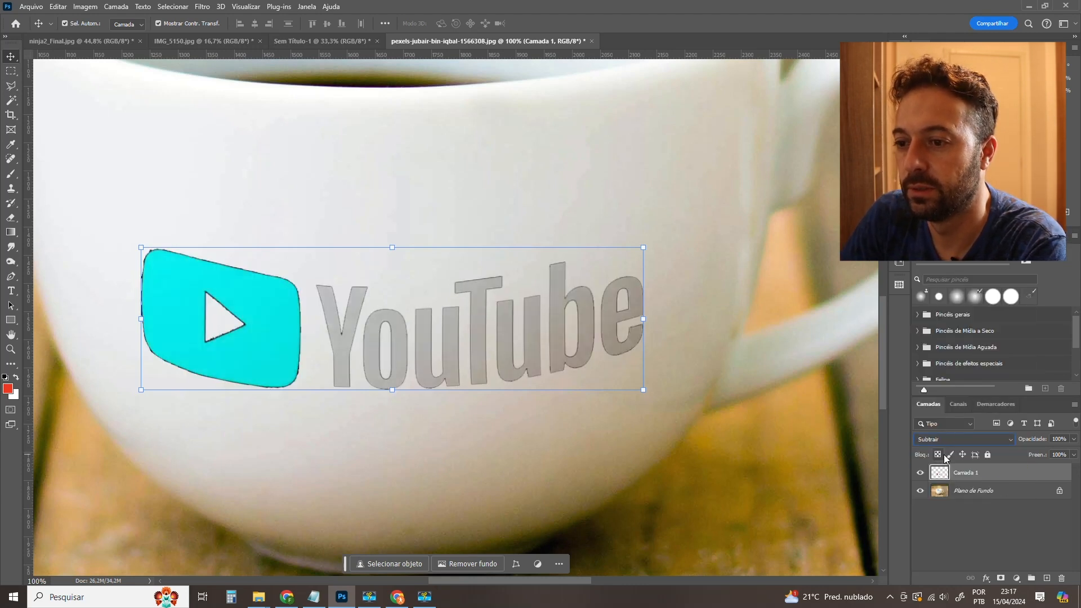
{"action": "key", "text": "Down"}
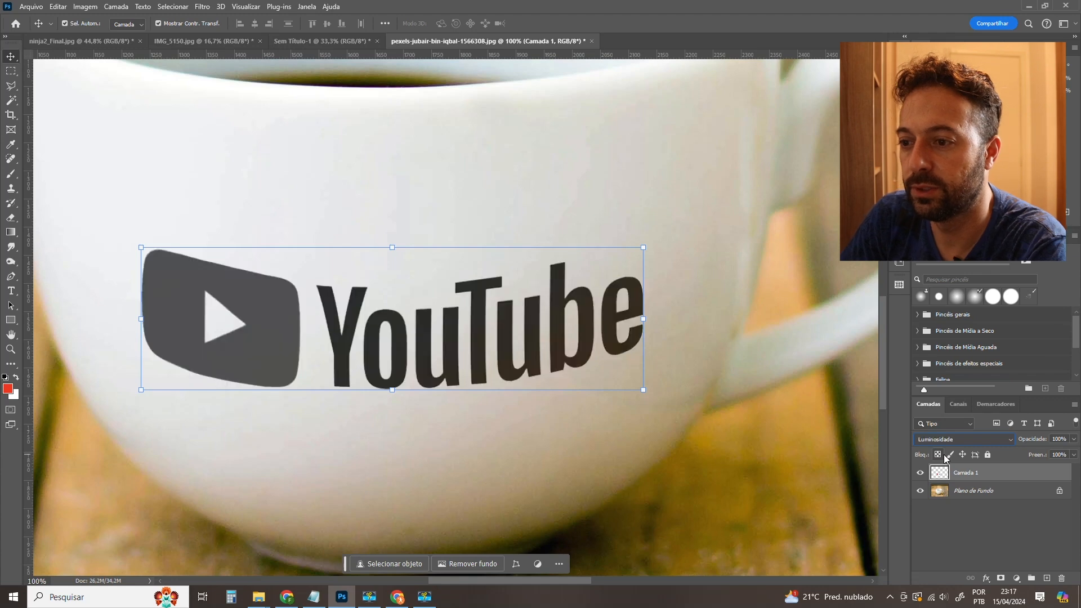
Go back through the lighter and darker blend modes and set the logo layer to Multiplicação.
{"action": "key", "text": "Home"}
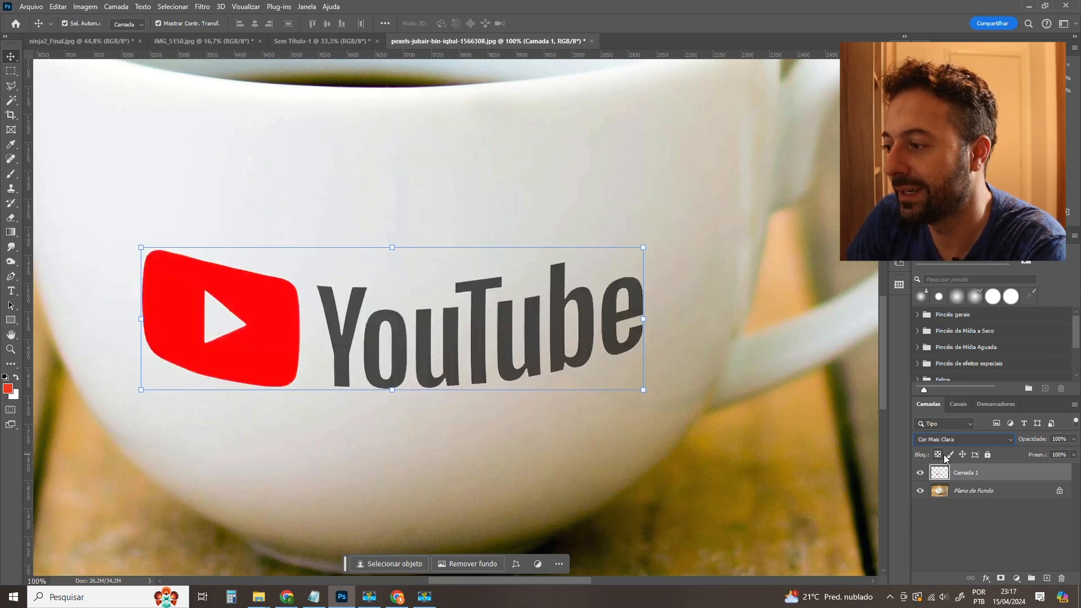
{"action": "key", "text": "Down"}
{"action": "key", "text": "Down"}
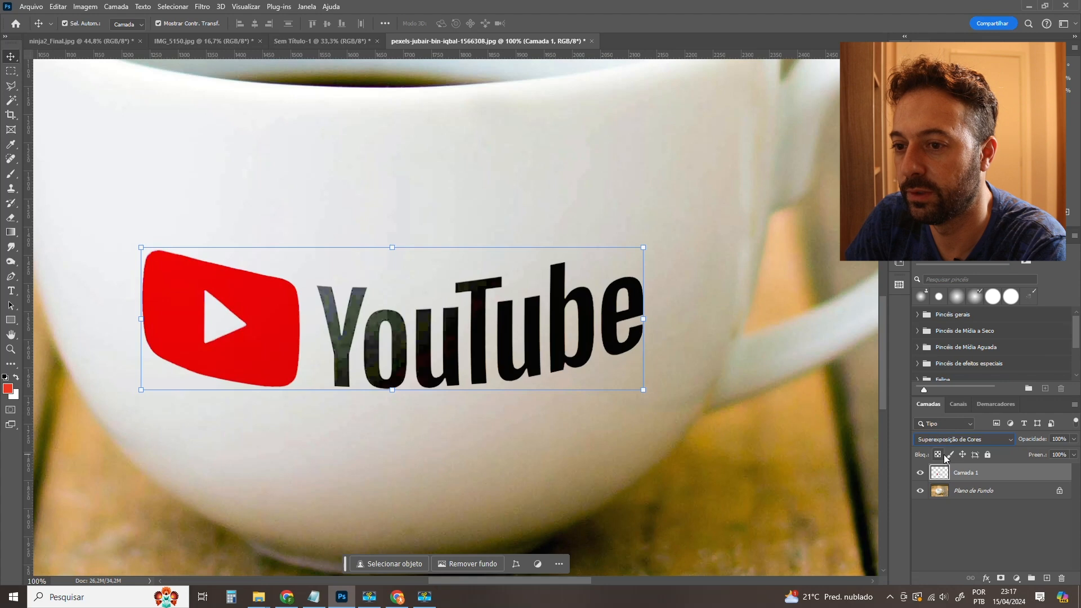
{"action": "key", "text": "Up"}
{"action": "left_click", "coordinate": [931, 467]}
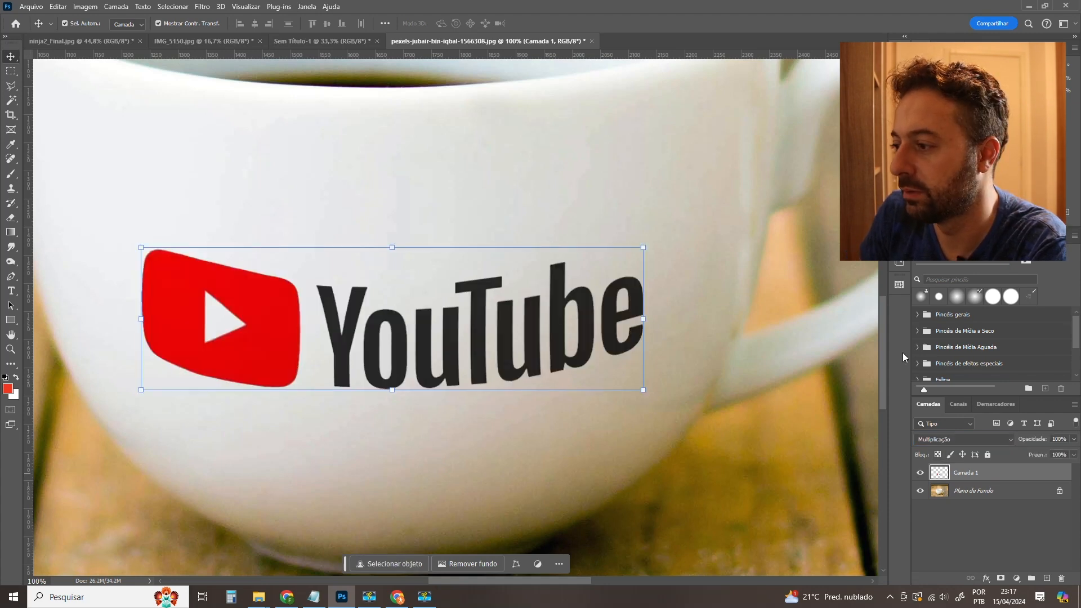
Compare Luz Linear with Multiplicação on the logo, keep Multiplicação, and view the whole image with the logo deselected.
{"action": "left_click", "coordinate": [964, 439]}
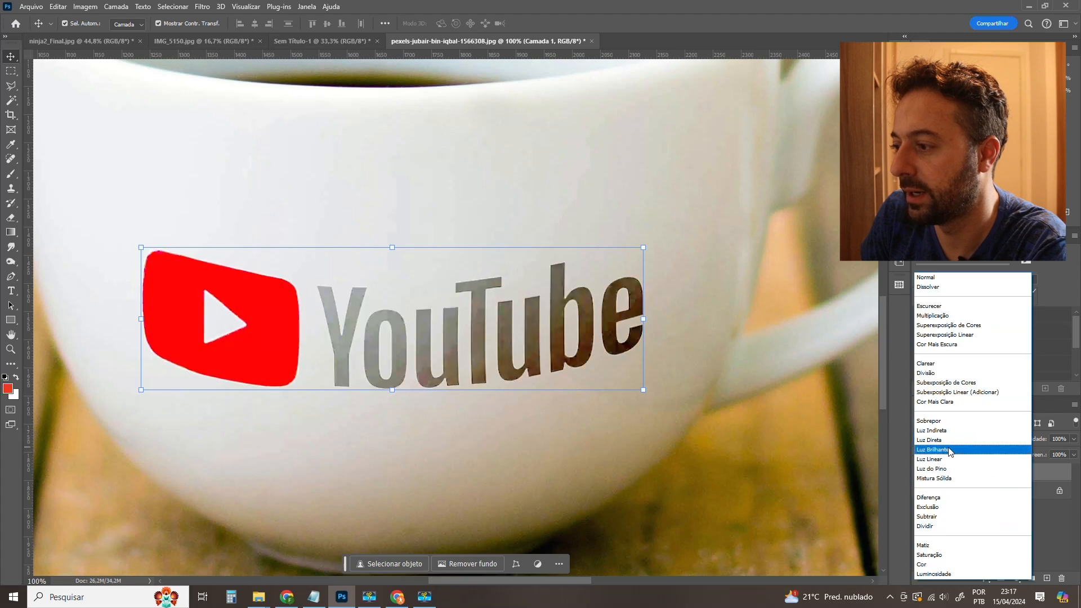
{"action": "key", "text": "Escape"}
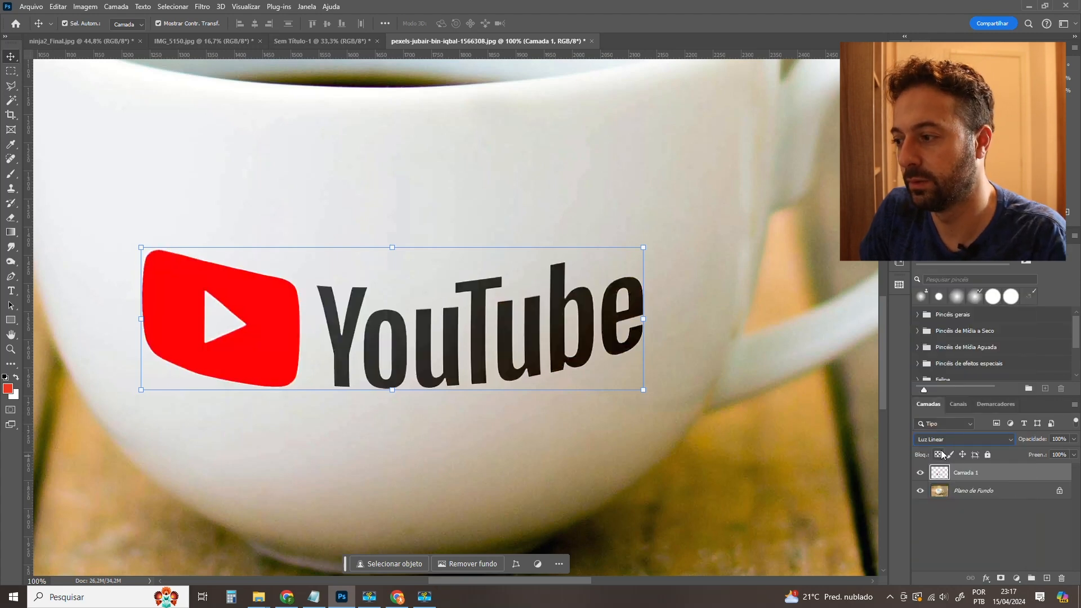
{"action": "left_click", "coordinate": [835, 403]}
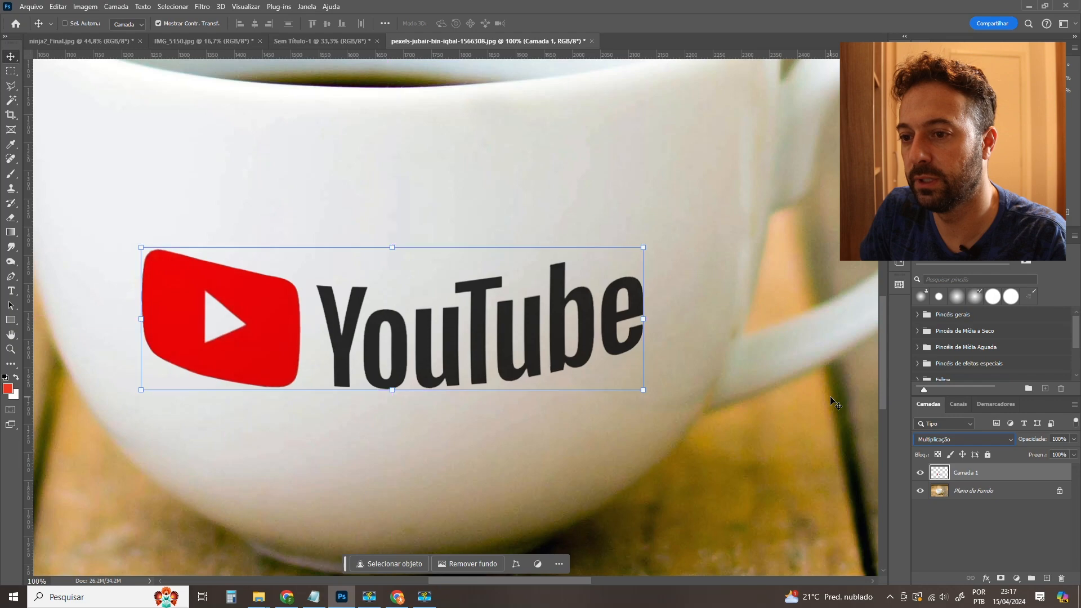
{"action": "key", "text": "shift+alt+j"}
{"action": "key", "text": "shift+alt+m"}
{"action": "key", "text": "ctrl+minus"}
{"action": "key", "text": "ctrl+minus"}
{"action": "key", "text": "ctrl+minus"}
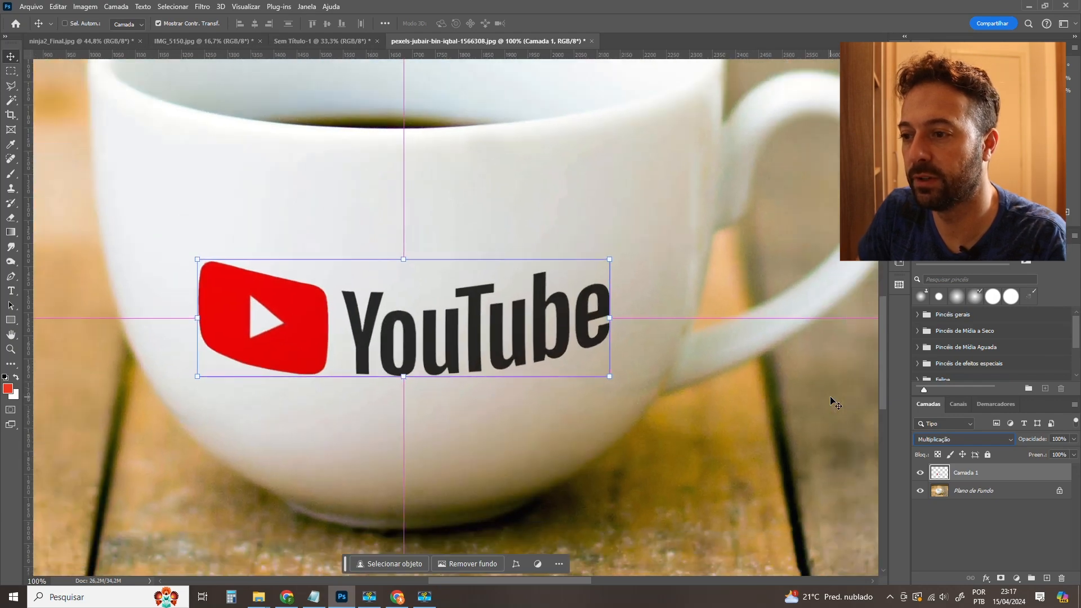
{"action": "key", "text": "ctrl+minus"}
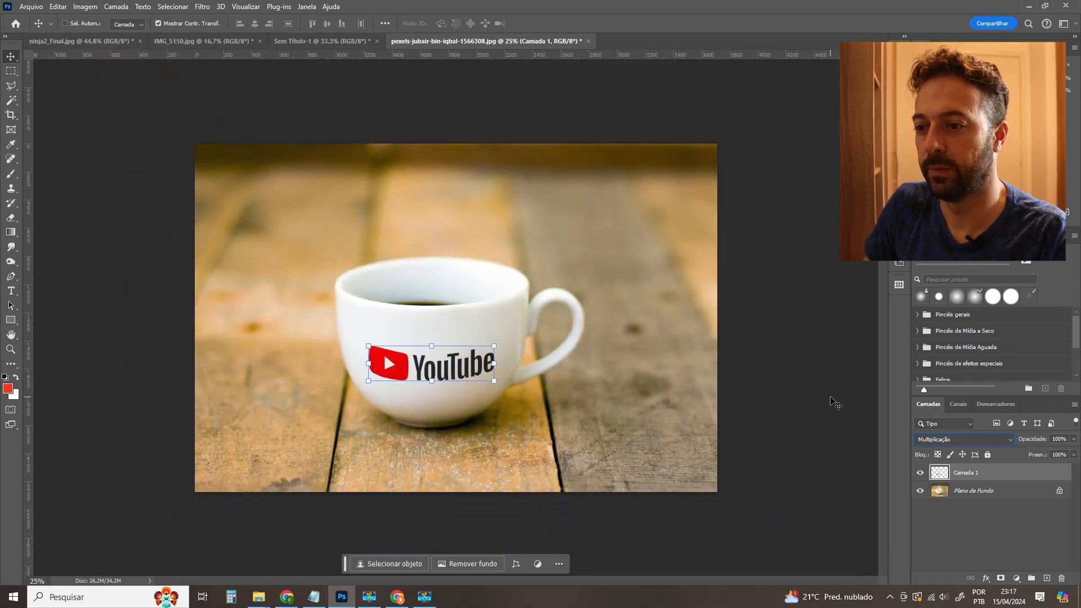
{"action": "left_click", "coordinate": [858, 228], "text": "ctrl"}
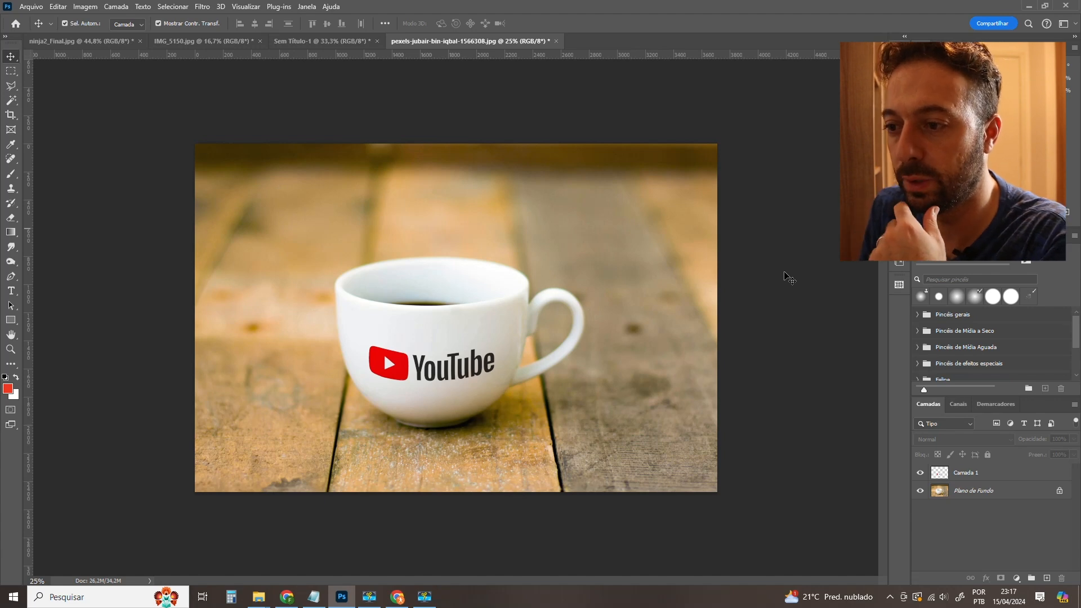
Set the logo layer's opacity to 90% and deselect it to view the finished cup mockup.
{"action": "left_click", "coordinate": [402, 373]}
{"action": "key", "text": "ctrl+plus"}
{"action": "key", "text": "ctrl+plus"}
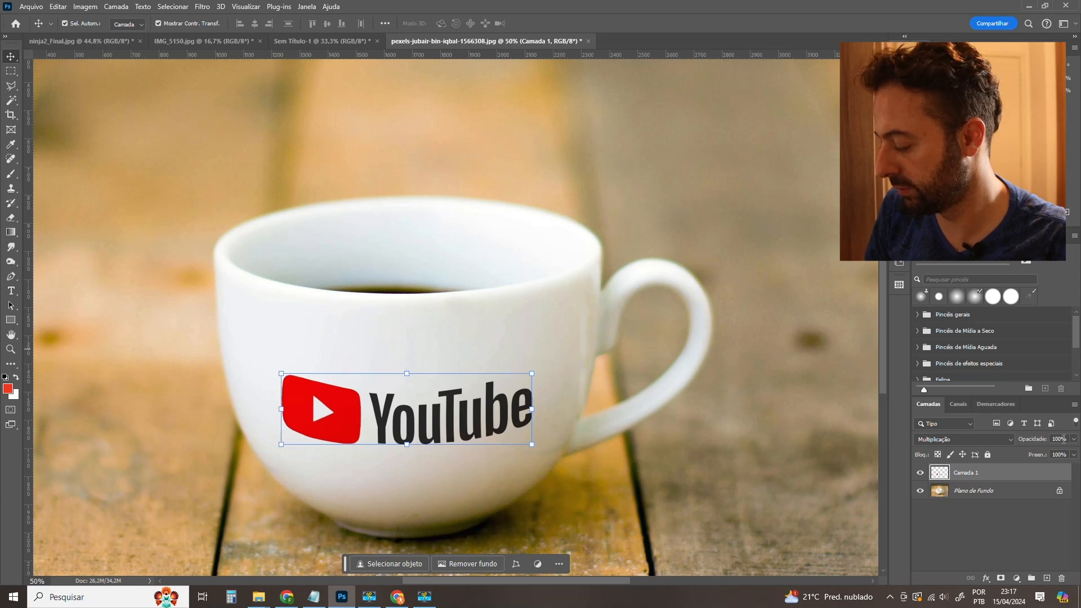
{"action": "type", "text": "90"}
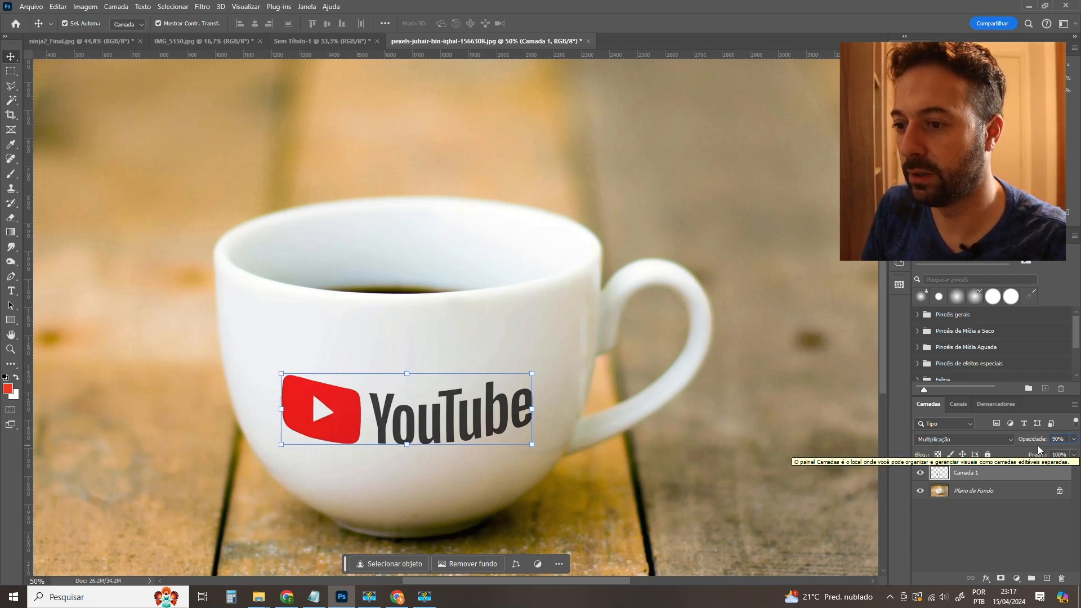
{"action": "left_click", "coordinate": [755, 358]}
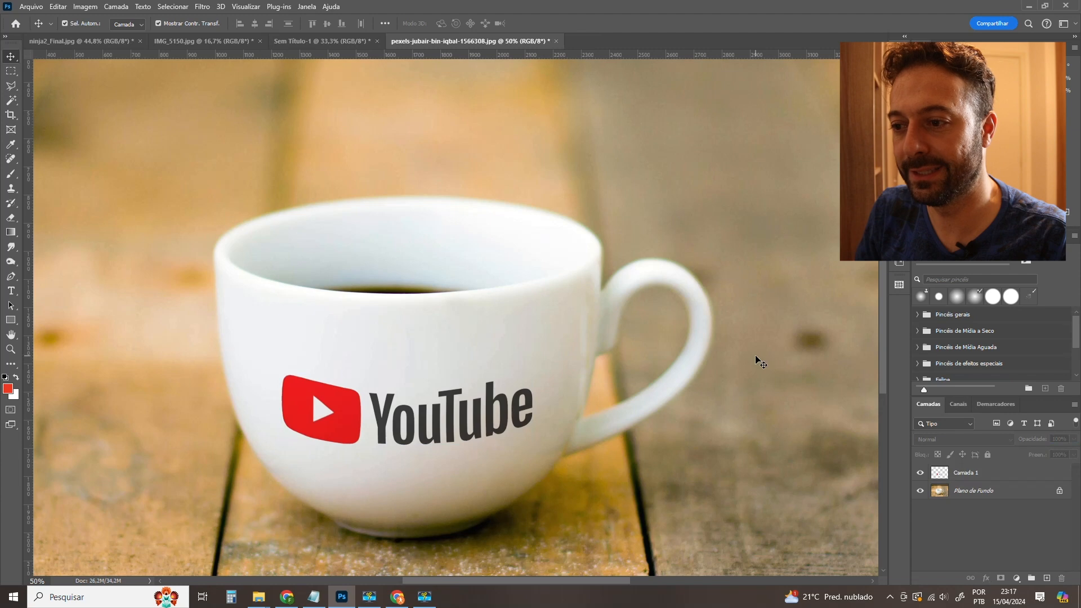
{"action": "key", "text": "ctrl+minus"}
{"action": "key", "text": "ctrl+minus"}
{"action": "key", "text": "ctrl+minus"}
{"action": "key", "text": "ctrl+plus"}
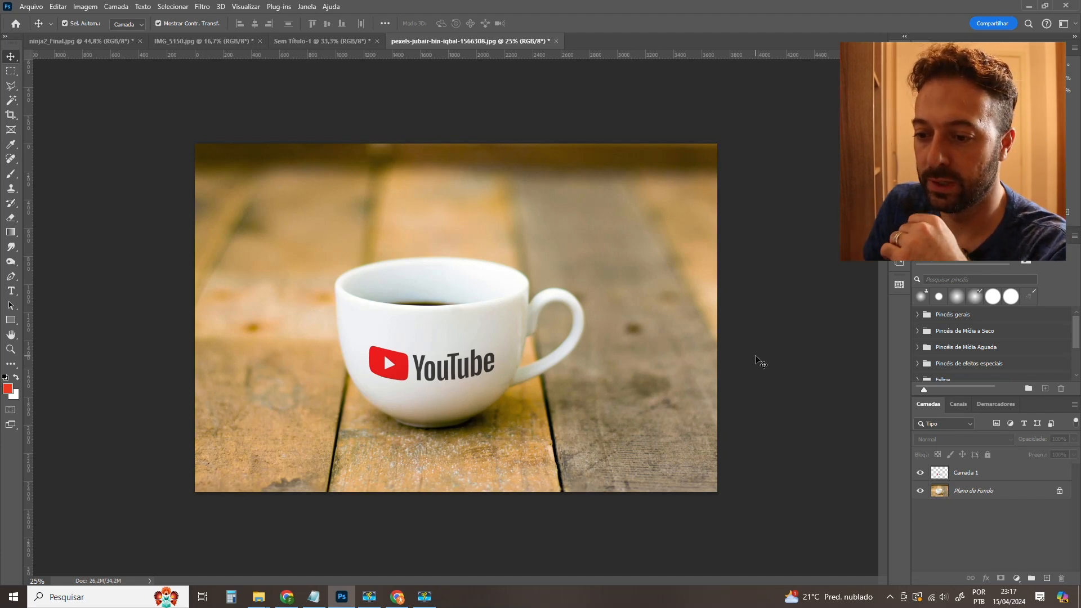
Switch to File Explorer and bring up the Downloads folder.
{"action": "mouse_move", "coordinate": [264, 595]}
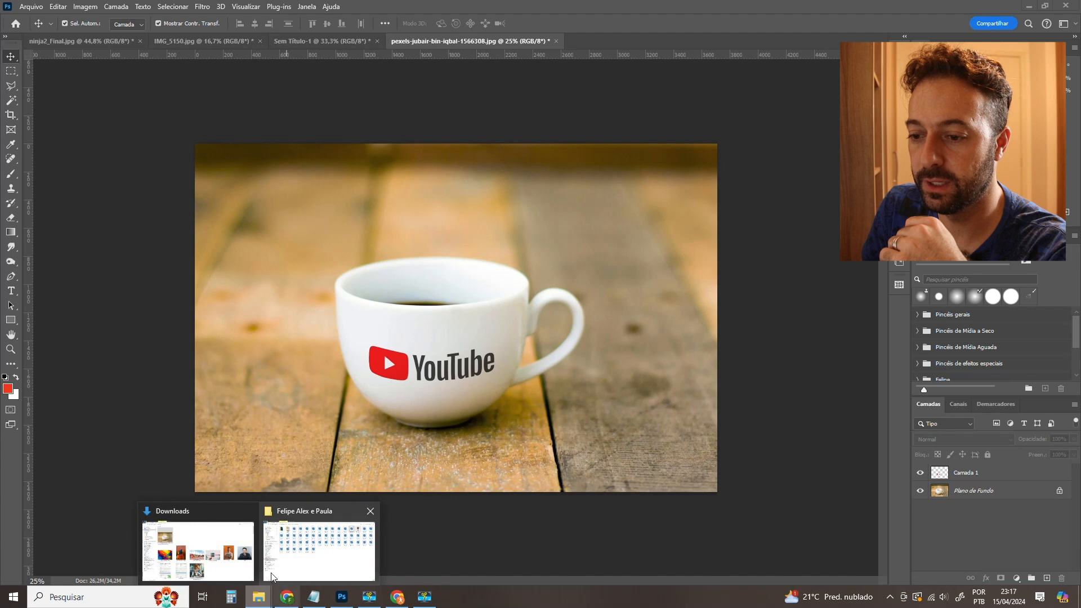
{"action": "left_click", "coordinate": [232, 556]}
{"action": "left_click", "coordinate": [233, 545]}
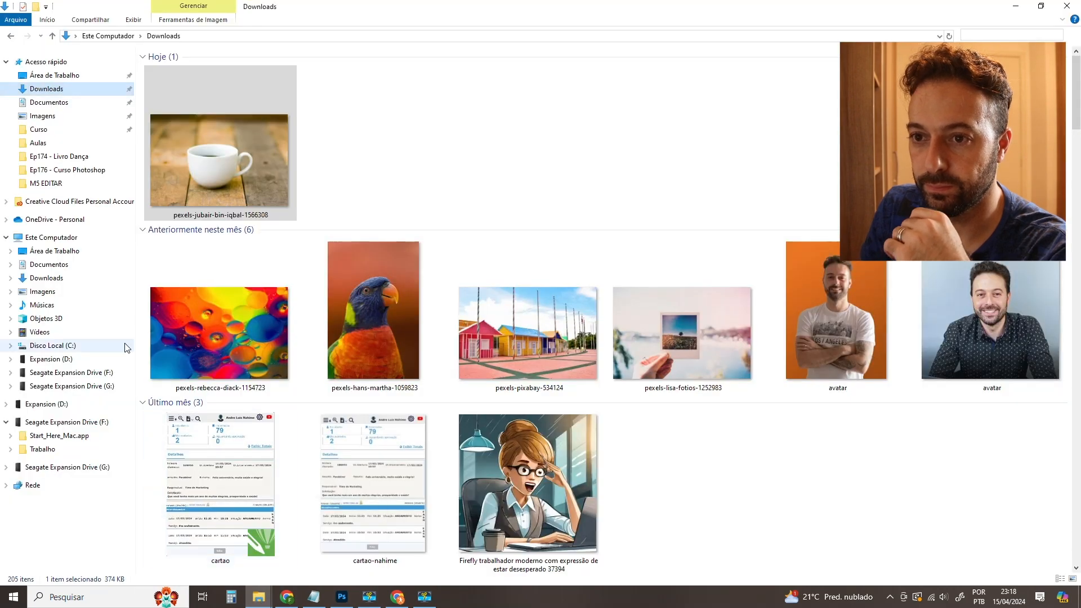
View the Nos-Lupolosas image from the Ep176 - Curso Photoshop folder as a mockup example, and return to Photoshop.
{"action": "left_click", "coordinate": [73, 169]}
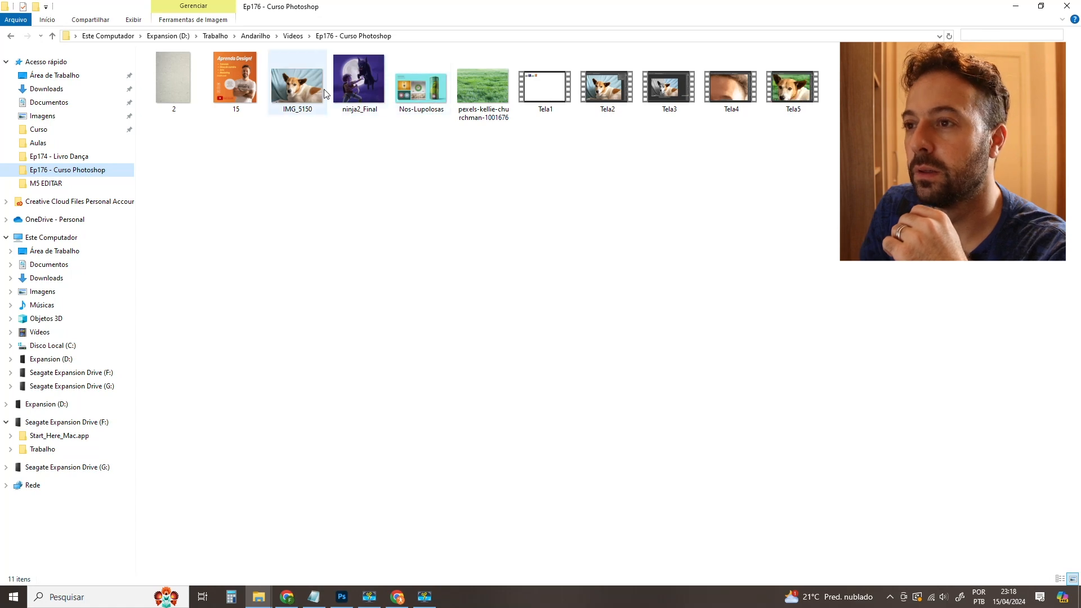
{"action": "double_click", "coordinate": [421, 87]}
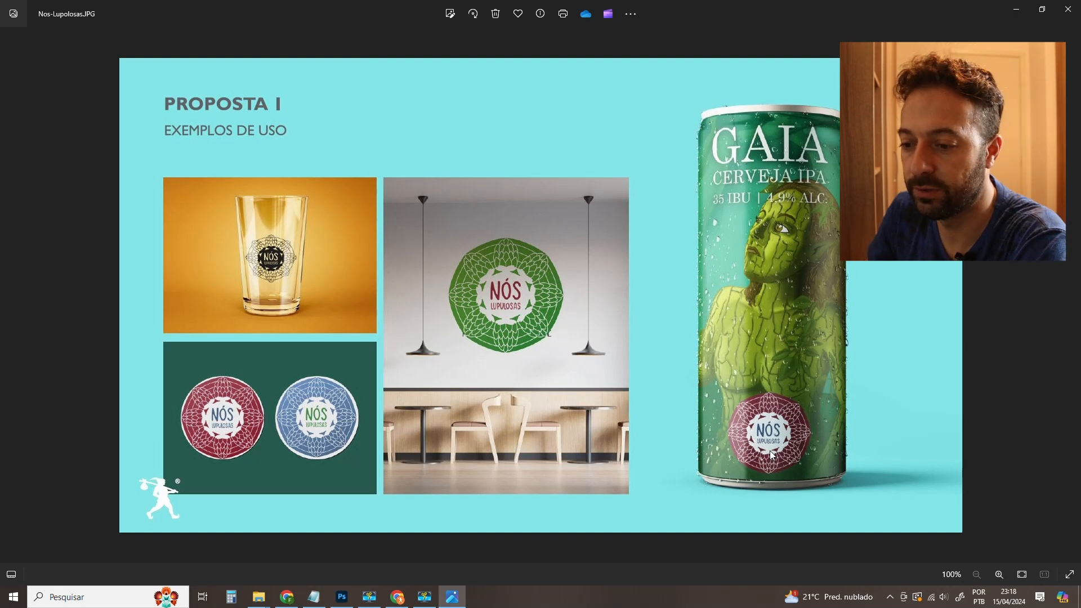
{"action": "left_click", "coordinate": [341, 596]}
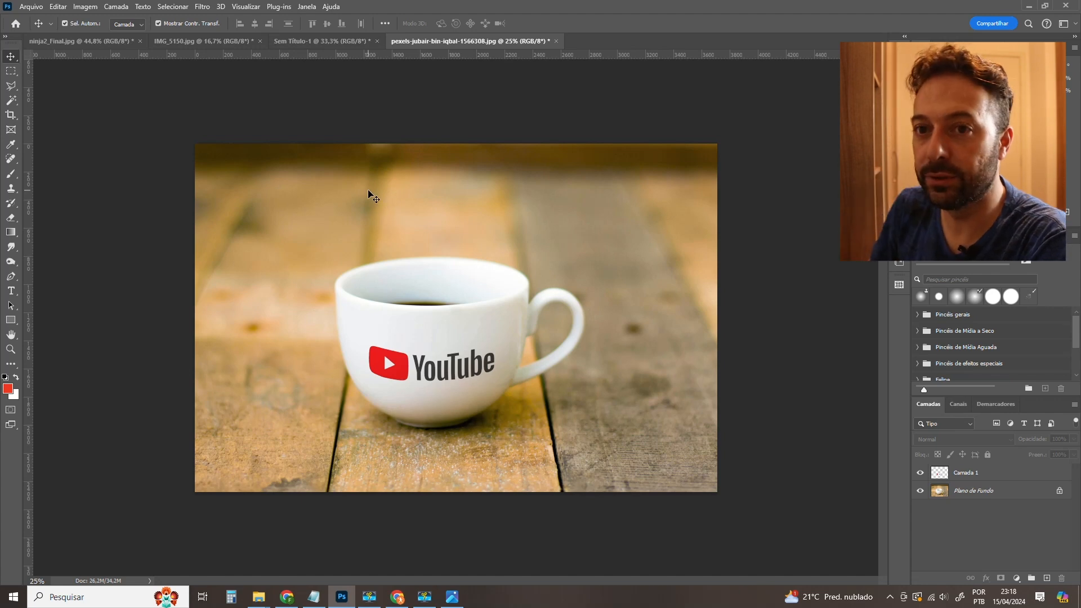
Review the course outline in Notepad from the introduction through to Encerramento beside the cup mockup, and return to Photoshop.
{"action": "left_click", "coordinate": [313, 596]}
{"action": "scroll", "coordinate": [726, 299], "scroll_direction": "up", "scroll_amount": 4}
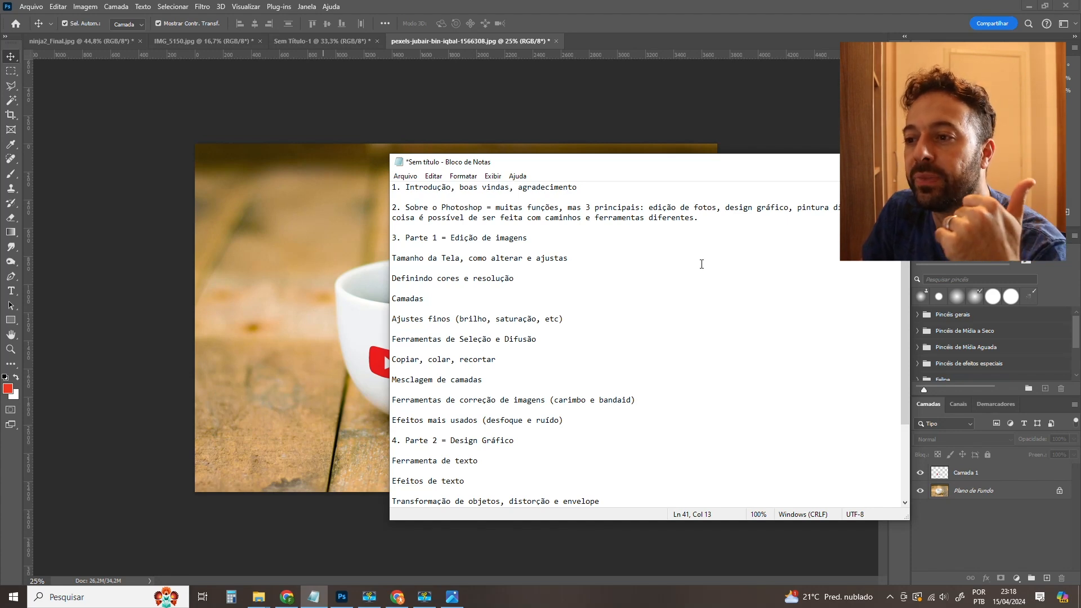
{"action": "scroll", "coordinate": [712, 265], "scroll_direction": "down", "scroll_amount": 1}
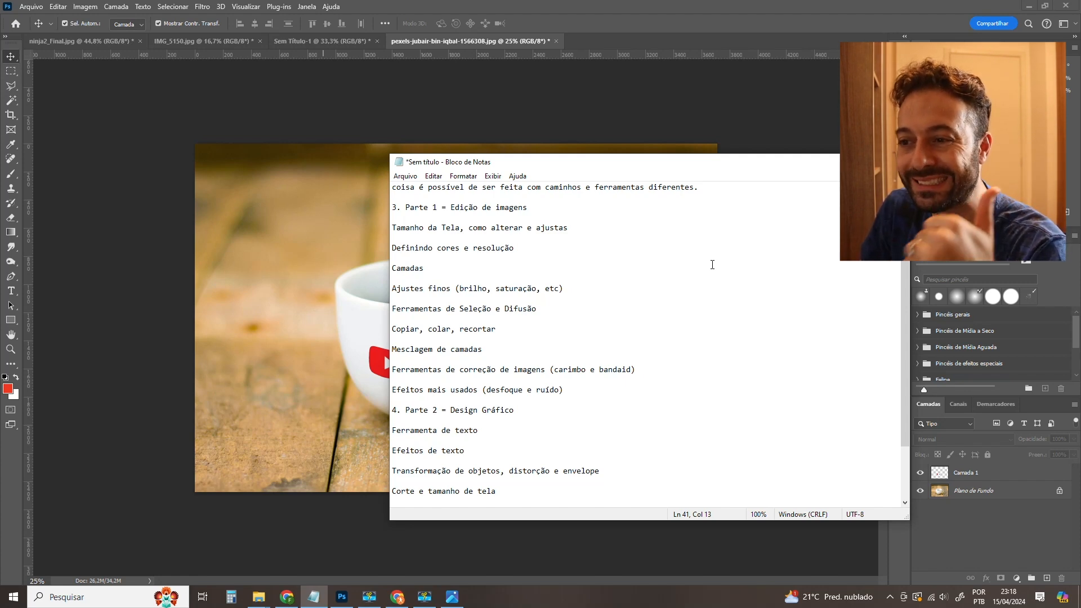
{"action": "scroll", "coordinate": [712, 265], "scroll_direction": "down", "scroll_amount": 1}
{"action": "scroll", "coordinate": [713, 266], "scroll_direction": "down", "scroll_amount": 1}
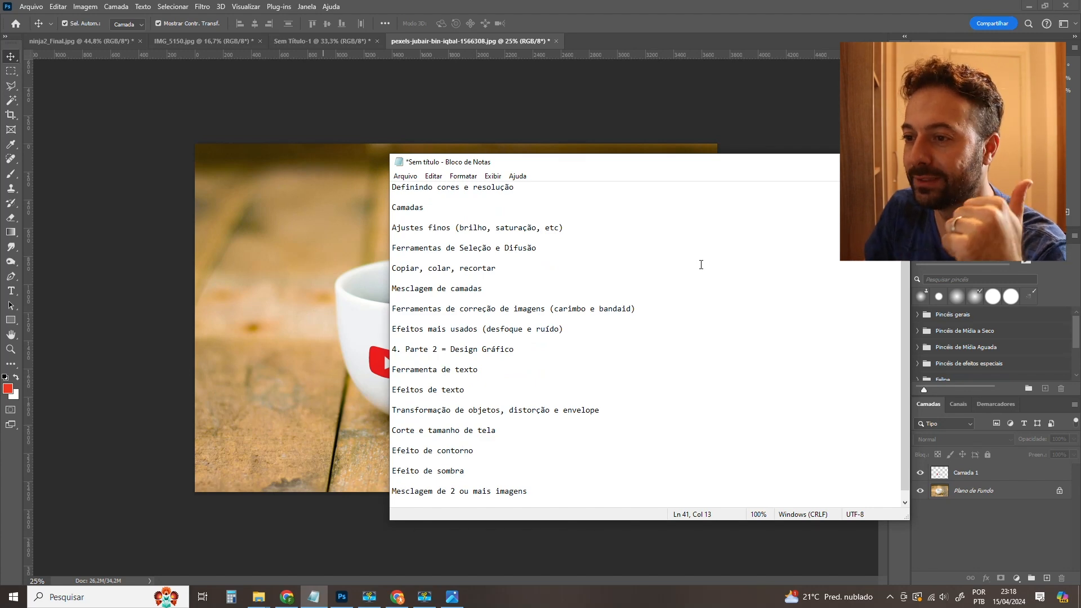
{"action": "left_click_drag", "start_coordinate": [648, 165], "coordinate": [763, 194]}
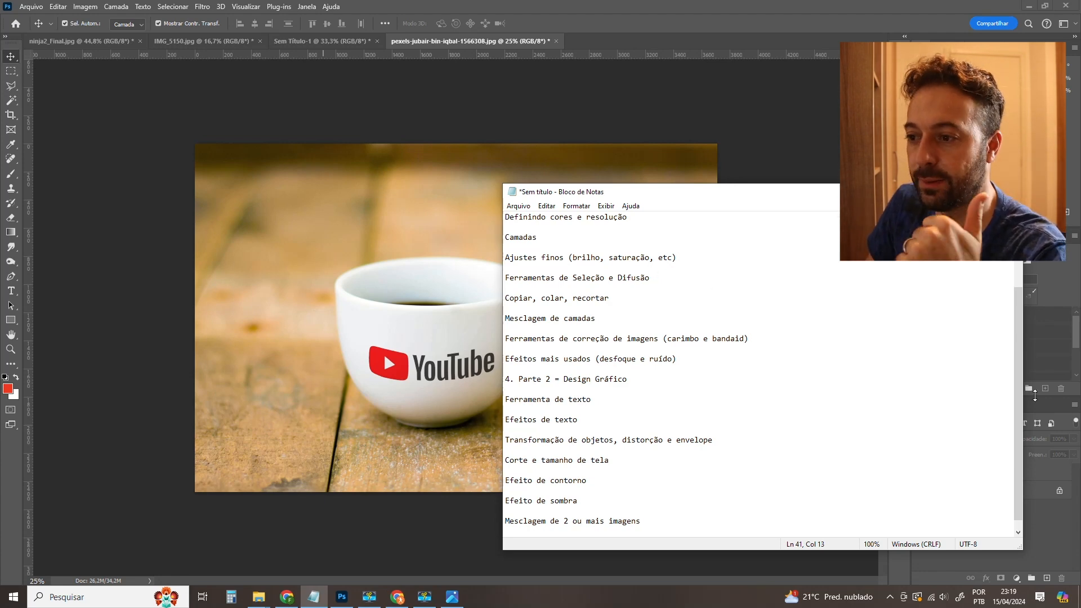
{"action": "scroll", "coordinate": [948, 376], "scroll_direction": "down", "scroll_amount": 1}
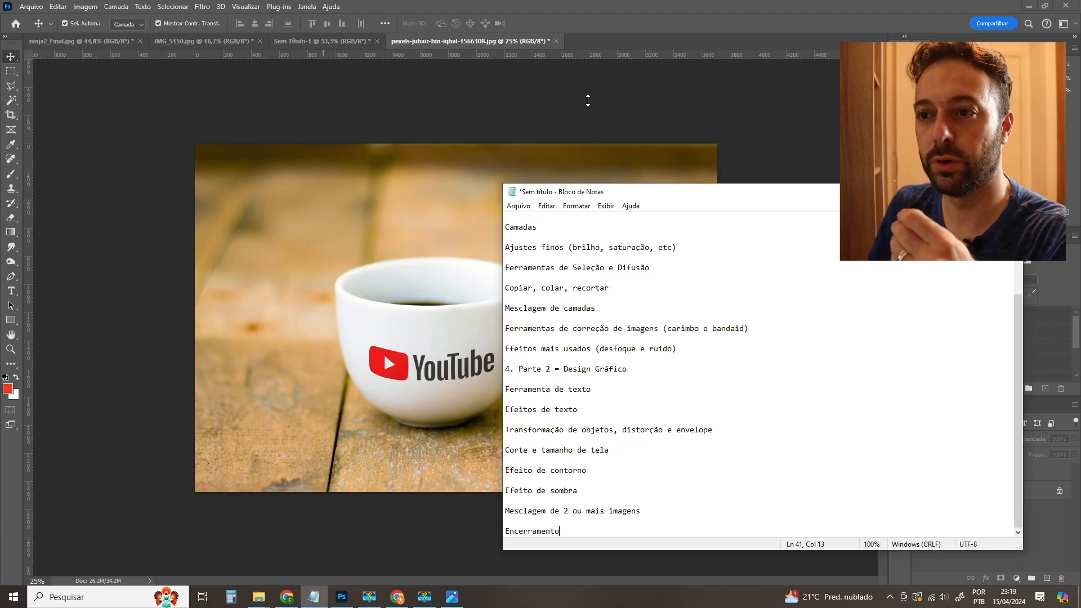
{"action": "left_click", "coordinate": [144, 96]}
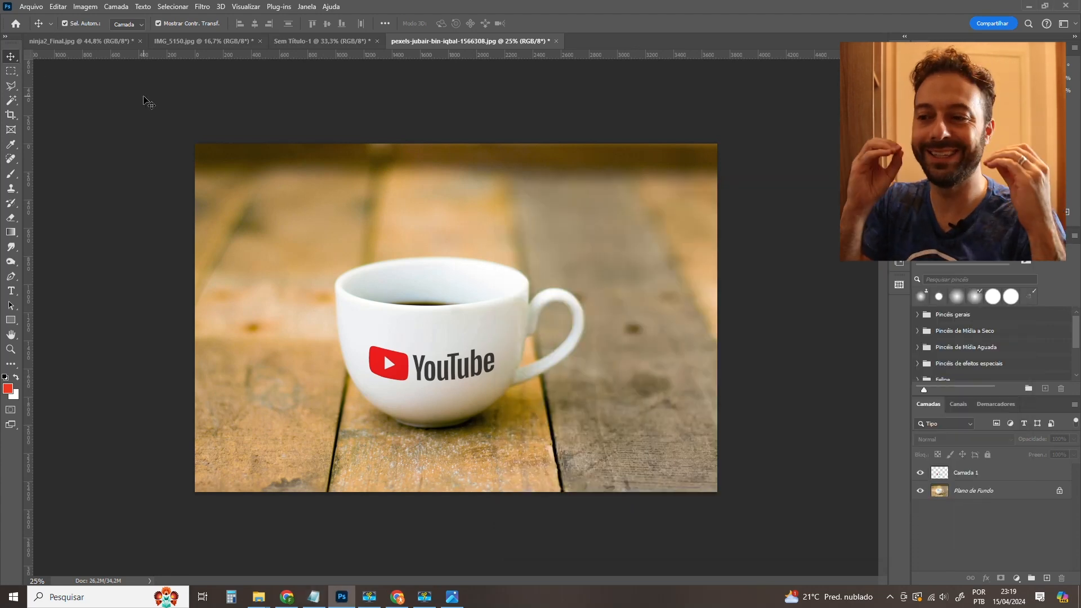